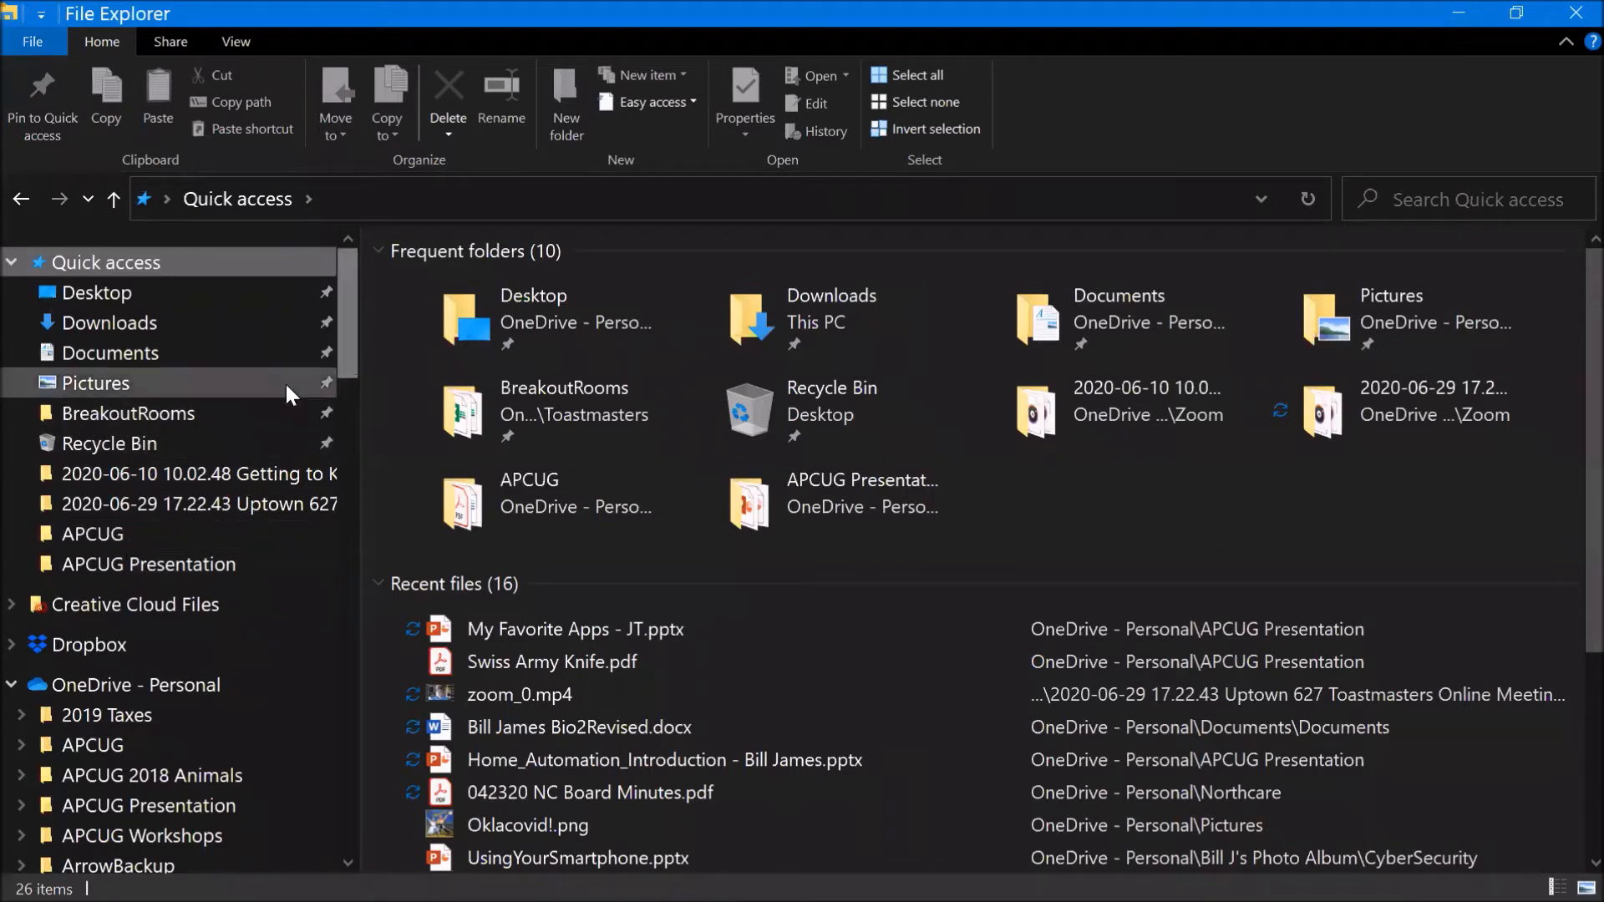
Step: Pin the 2019 Taxes folder from OneDrive - Personal to Quick access
scroll(264, 402, "down", 1)
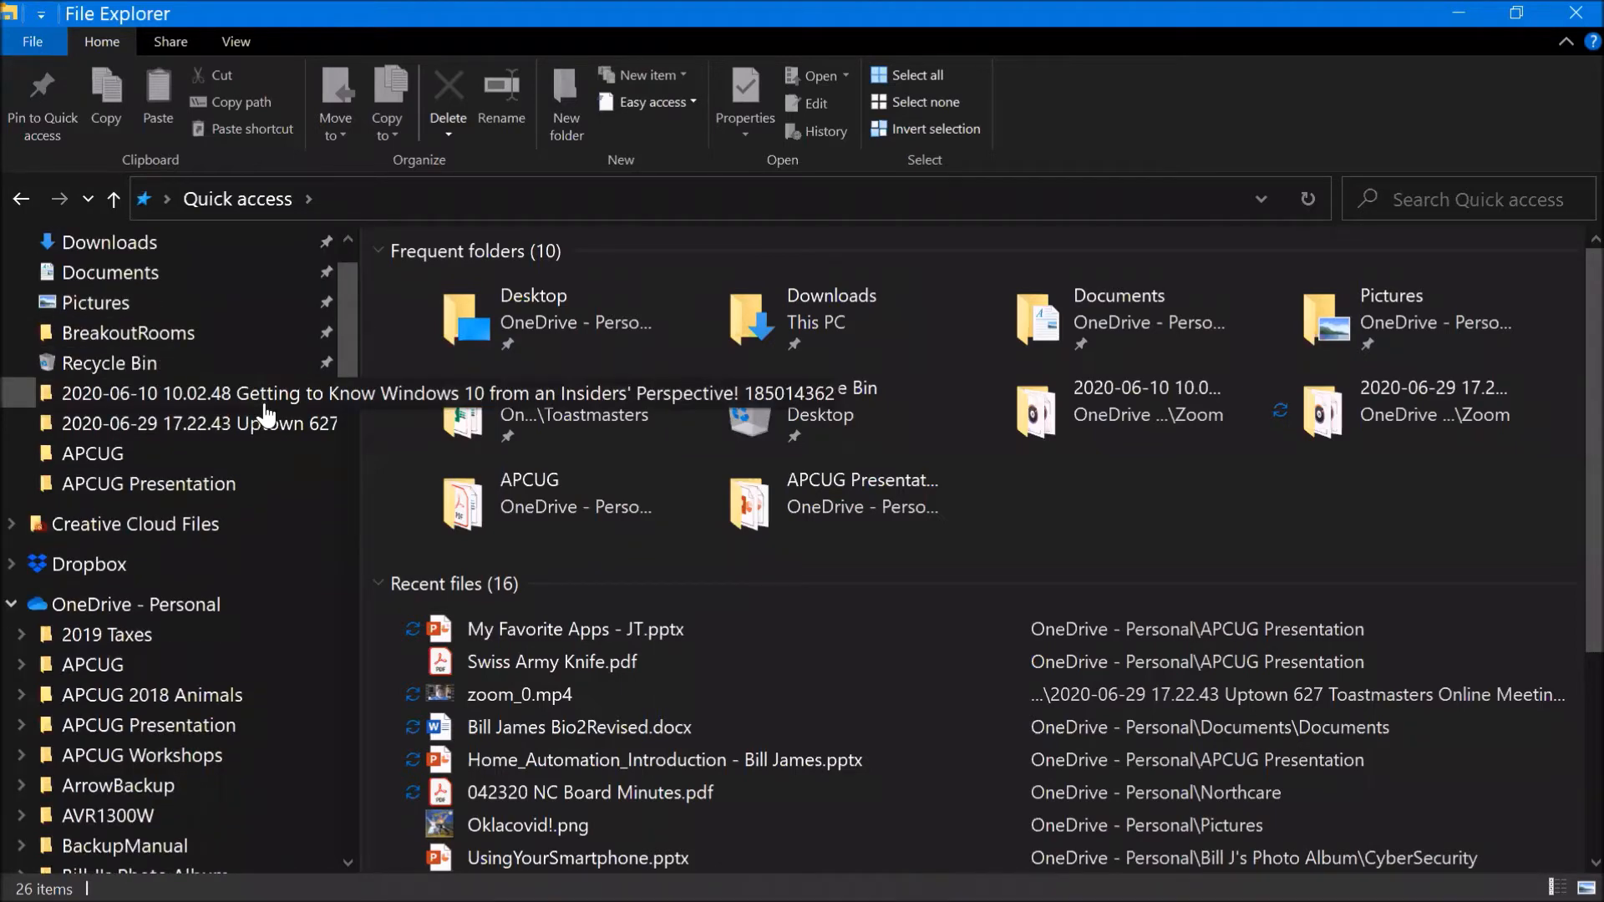
scroll(264, 411, "down", 1)
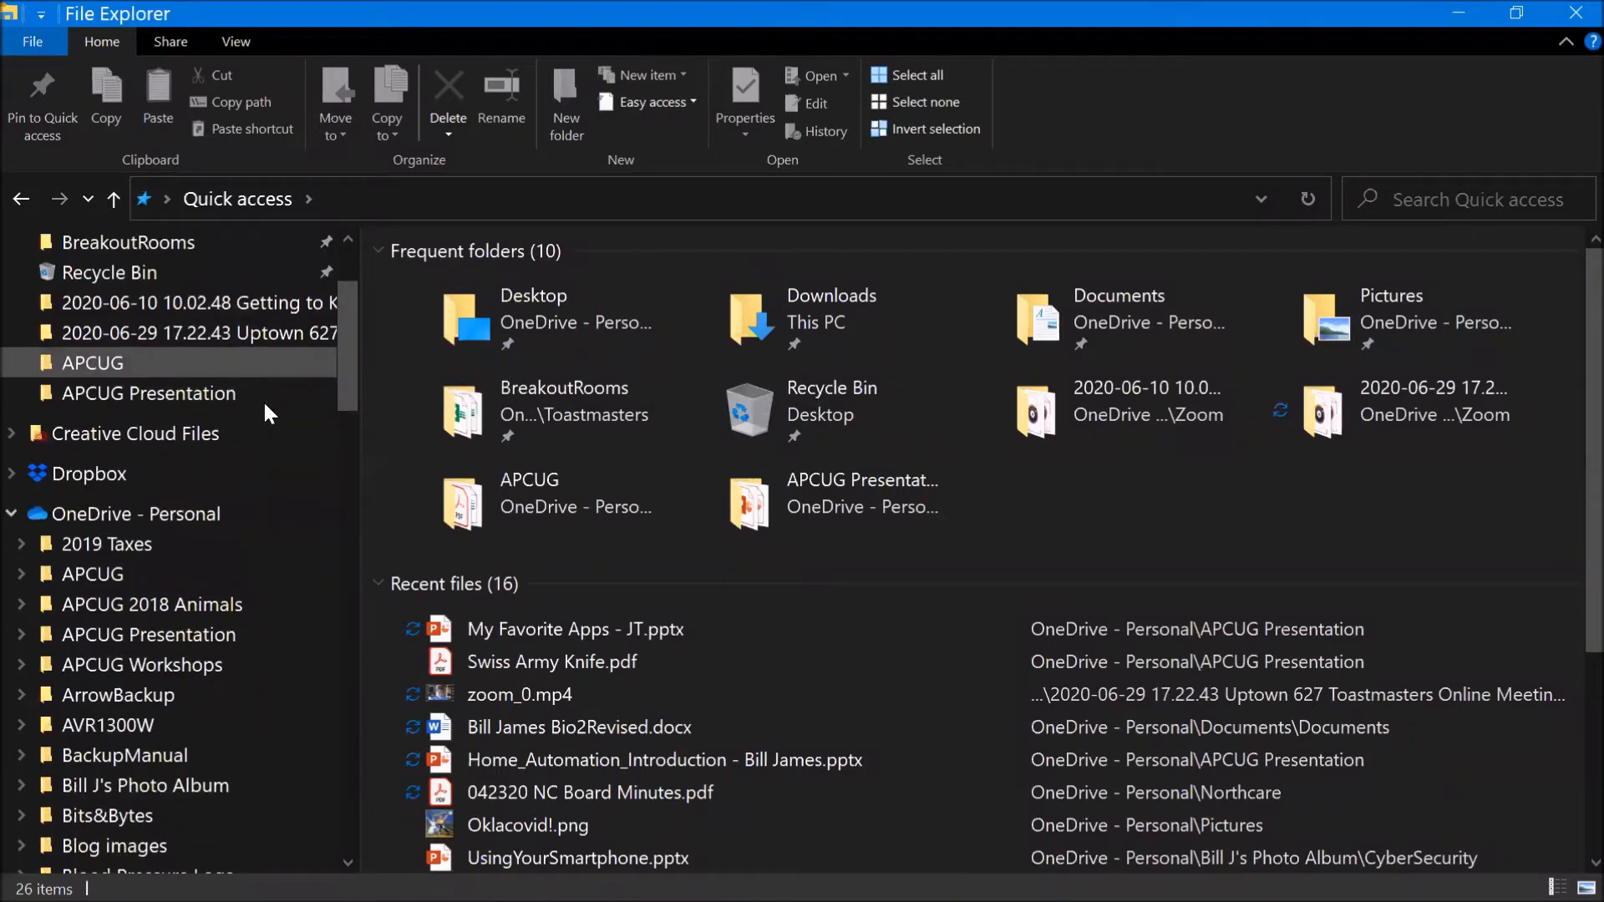
scroll(264, 404, "up", 1)
scroll(264, 409, "down", 2)
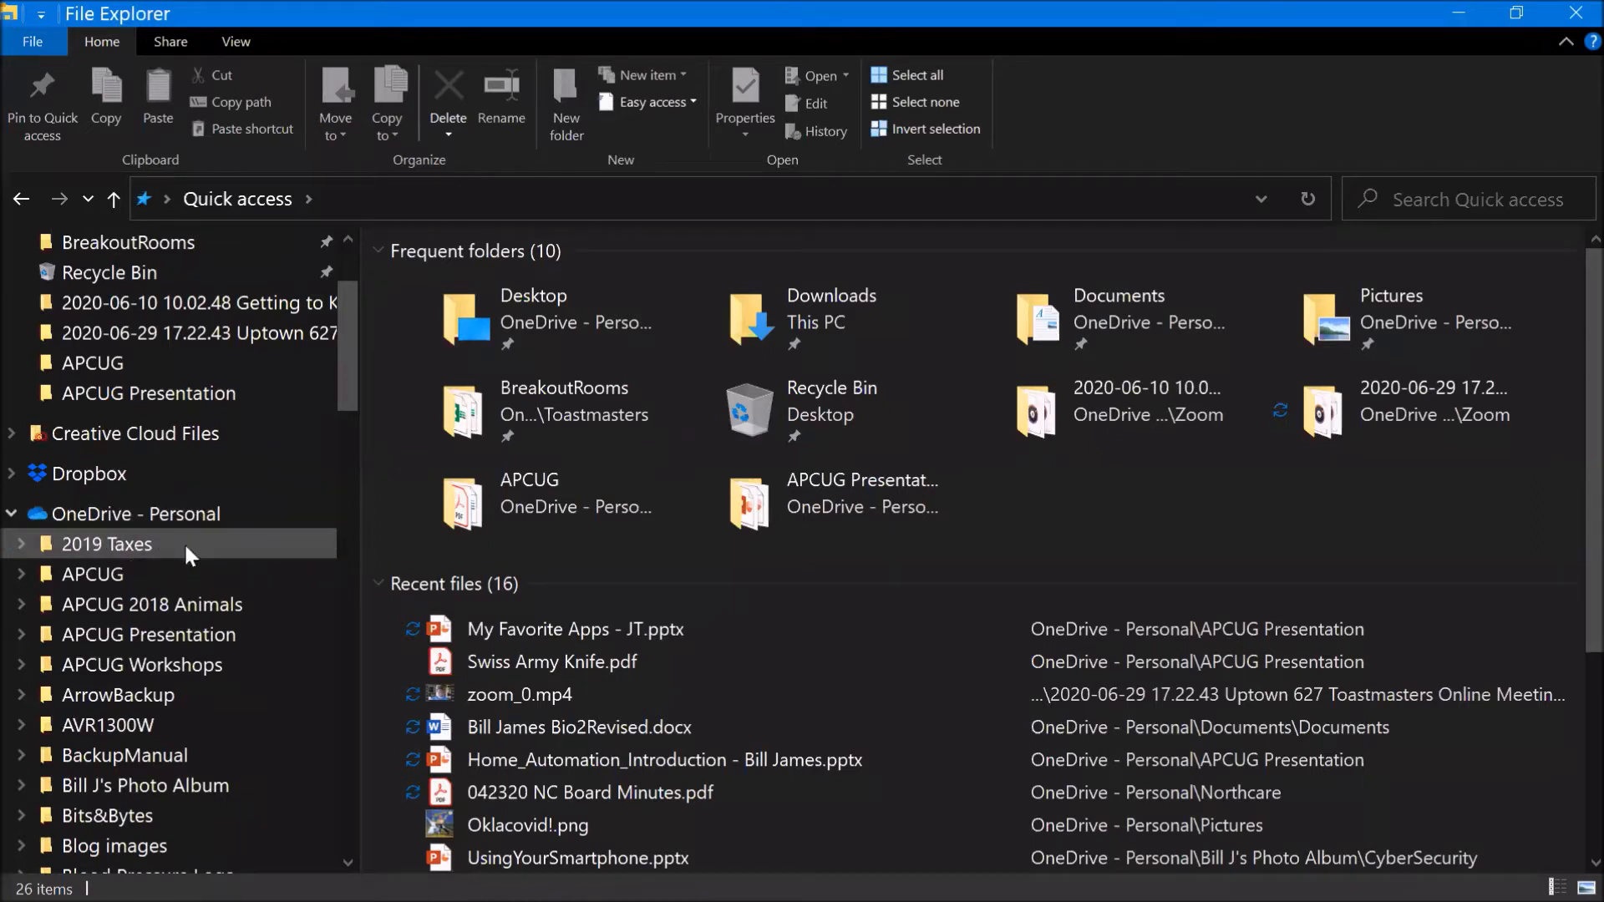
left_click_drag(186, 543, 197, 266)
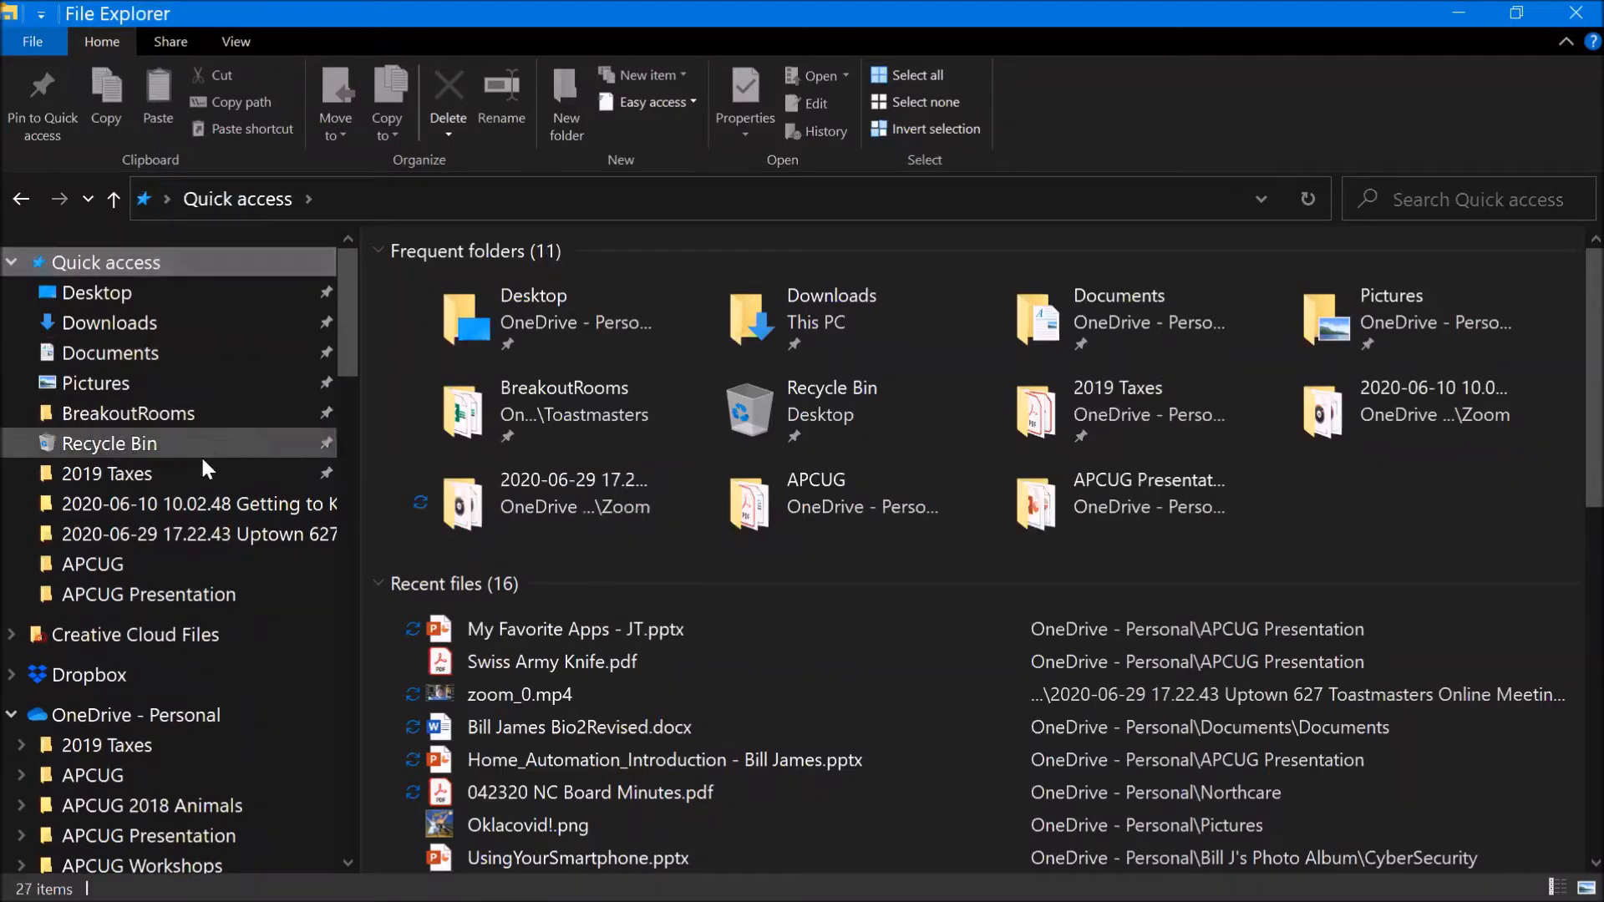
Step: Try to pin the Pictures folder under This PC to Quick access
left_click(166, 566)
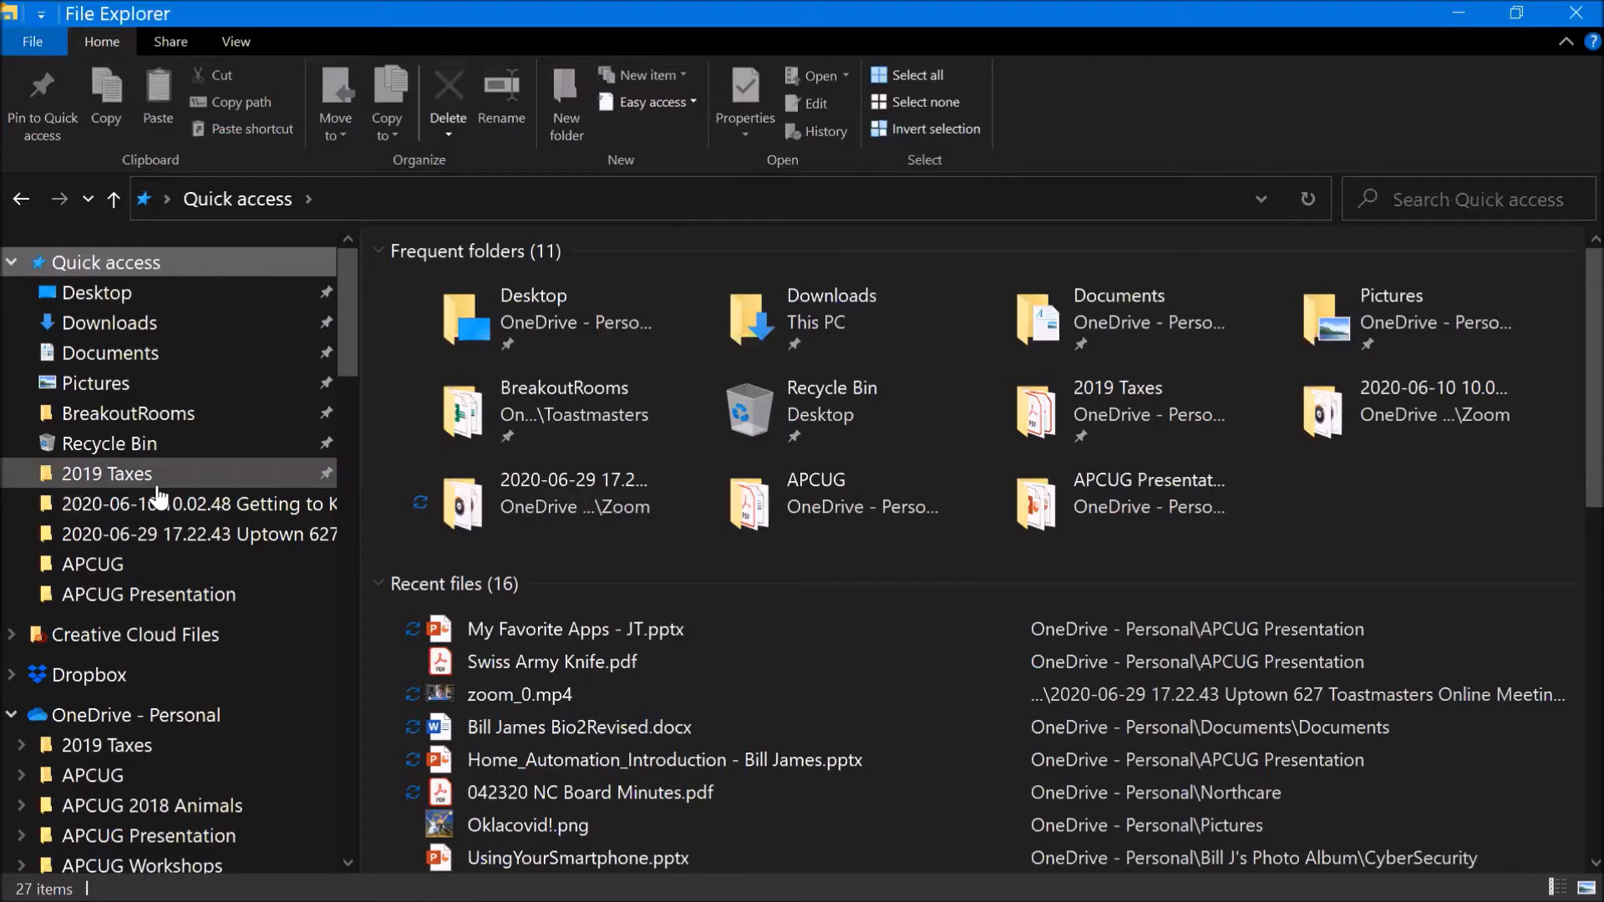
scroll(159, 498, "down", 3)
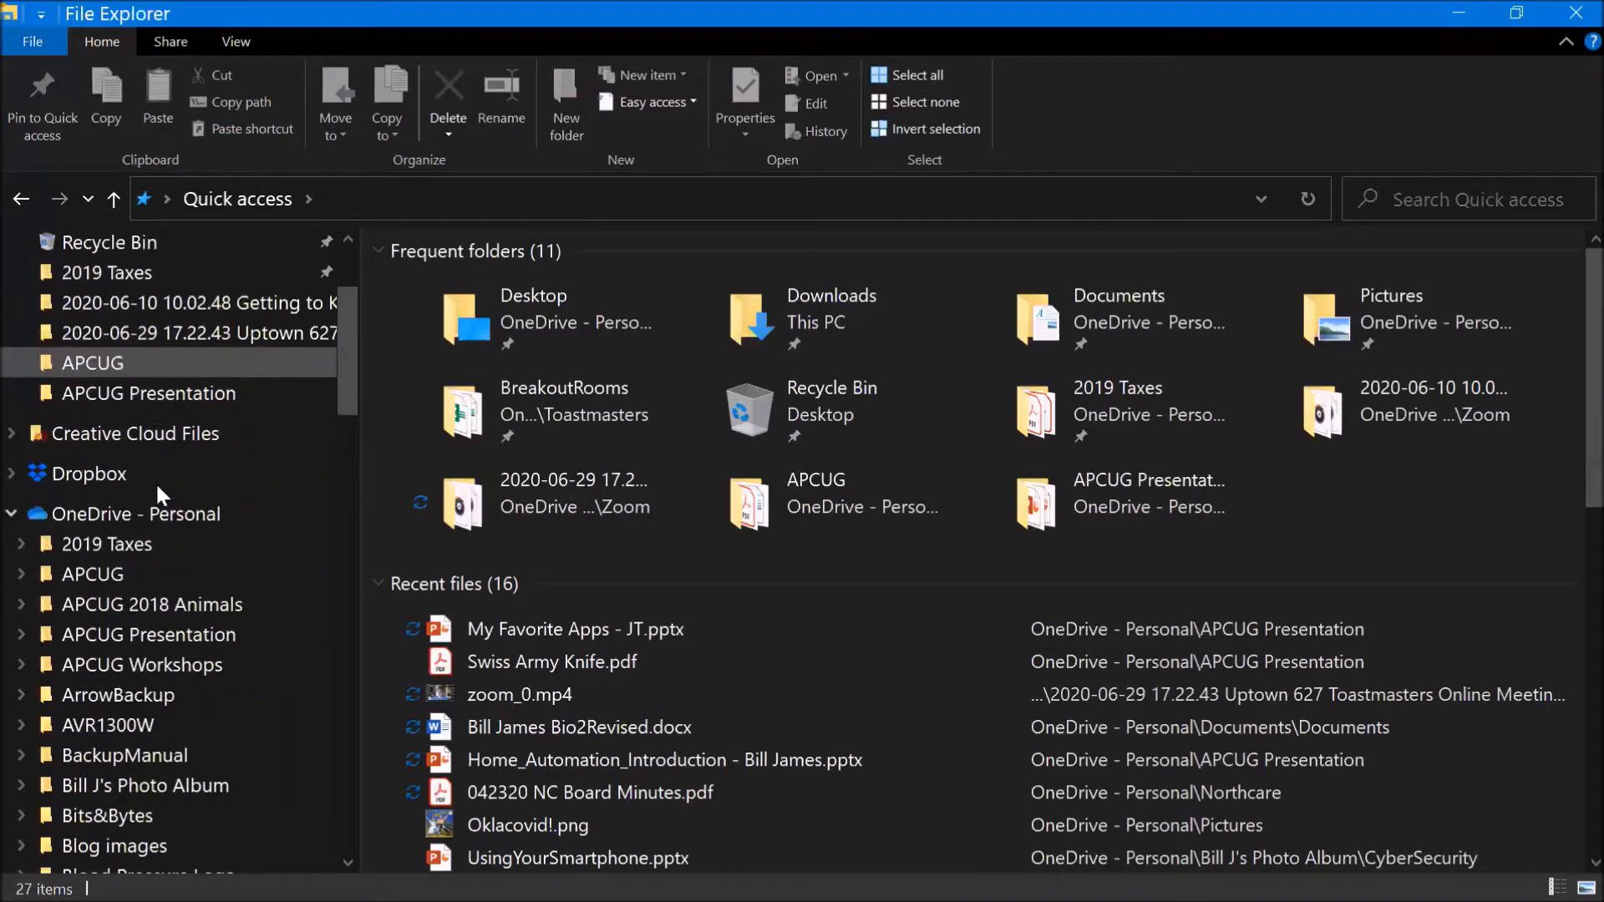
scroll(160, 494, "down", 1)
scroll(158, 493, "down", 9)
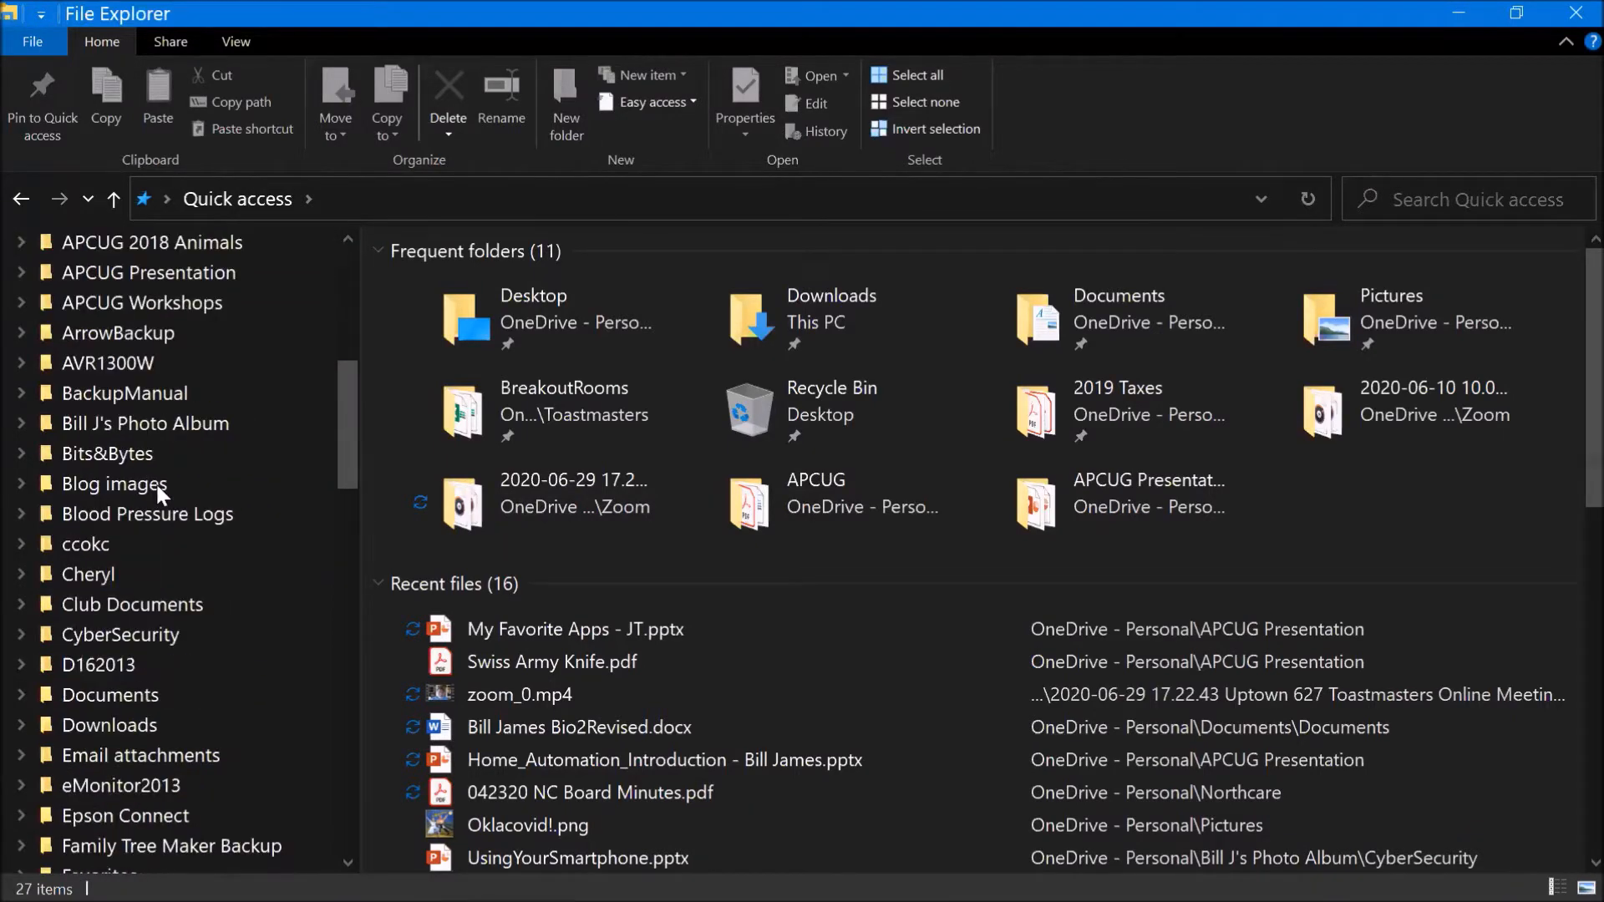
scroll(160, 497, "down", 4)
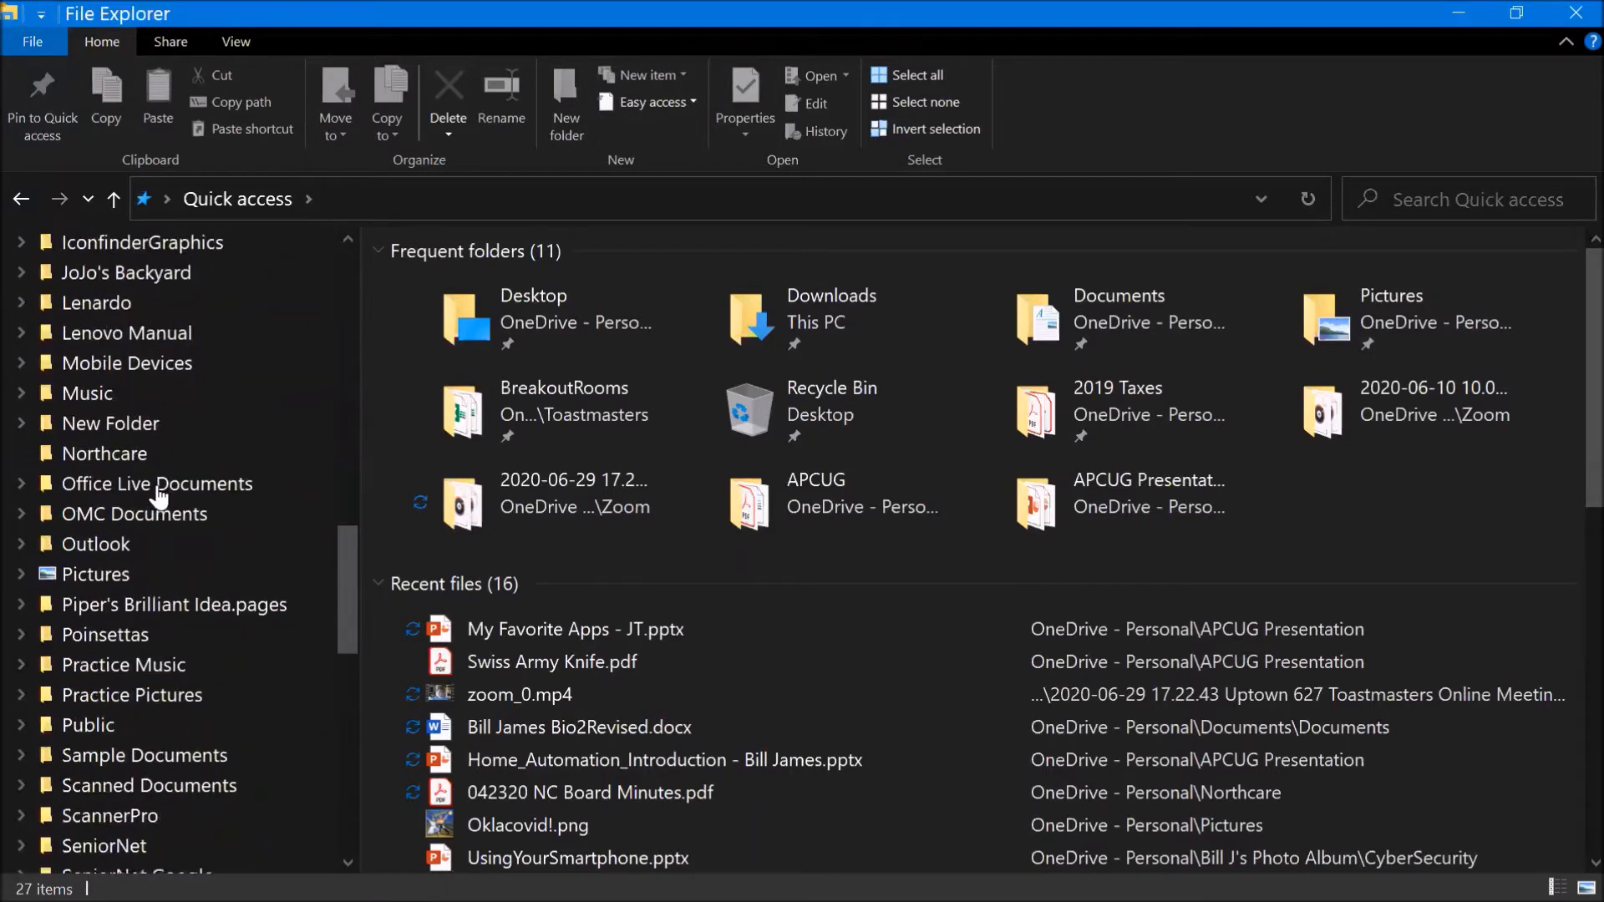
scroll(160, 495, "down", 7)
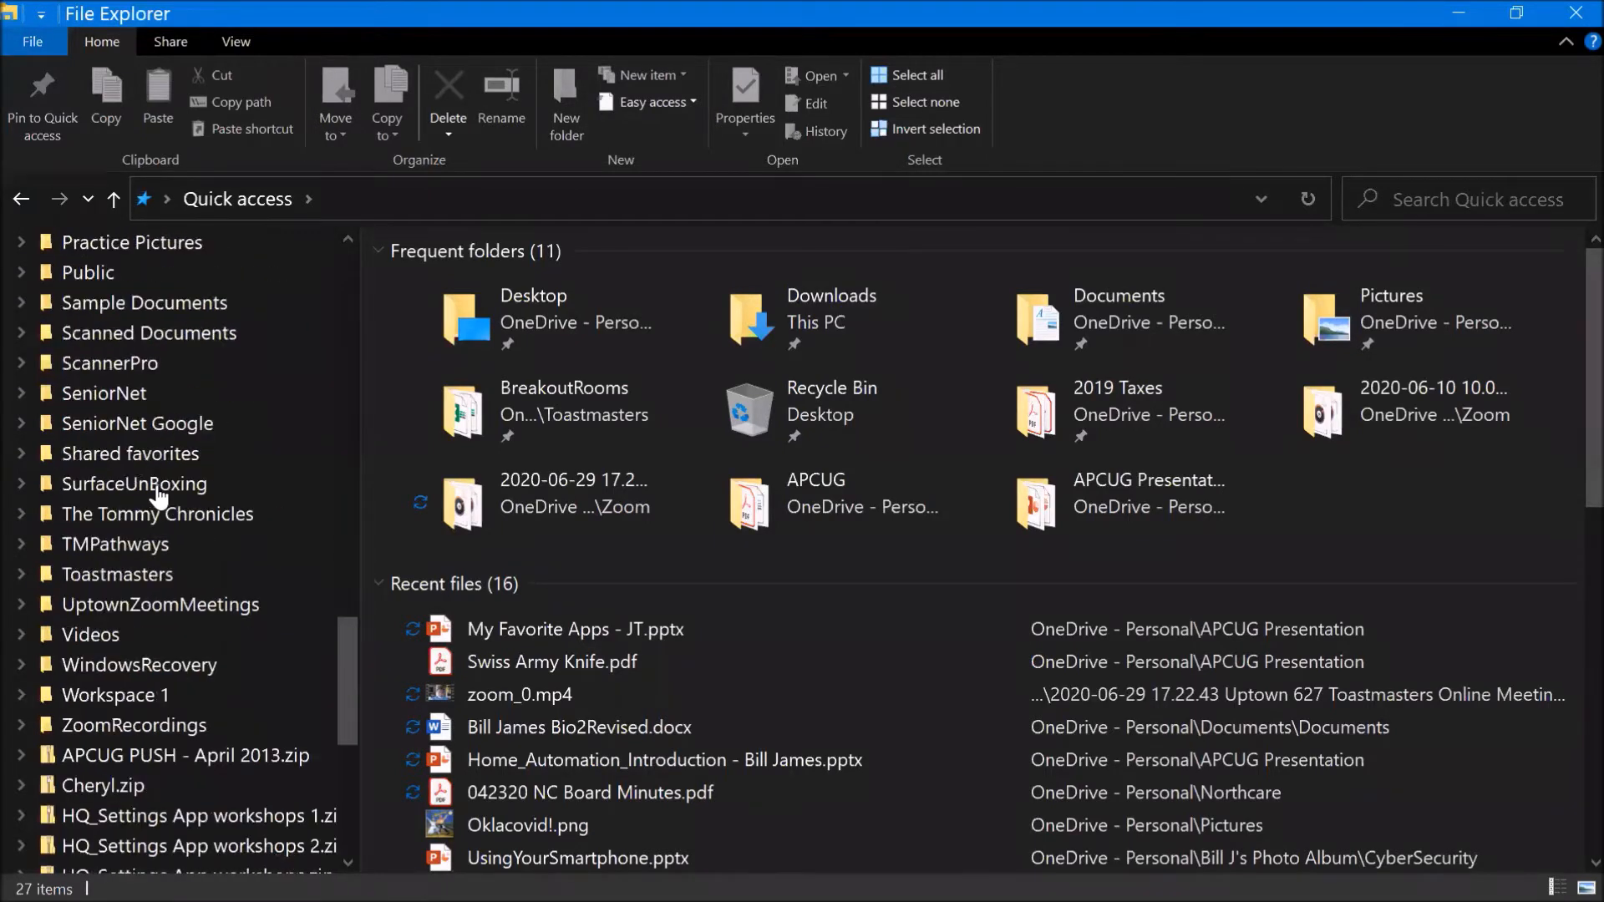
scroll(159, 496, "down", 1)
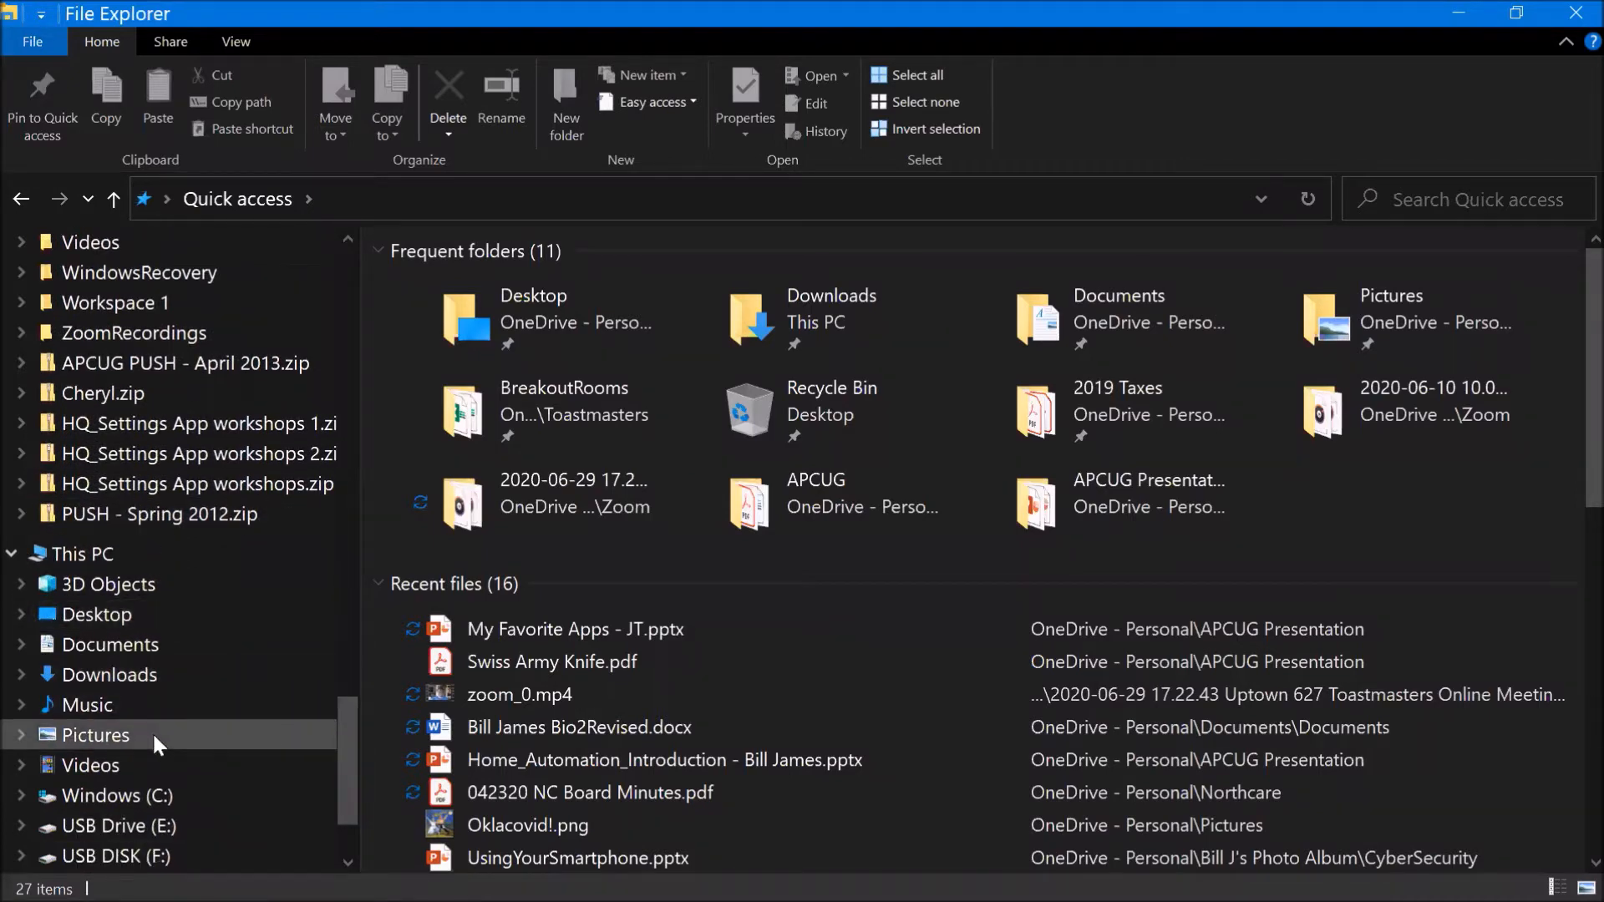
left_click_drag(152, 730, 108, 259)
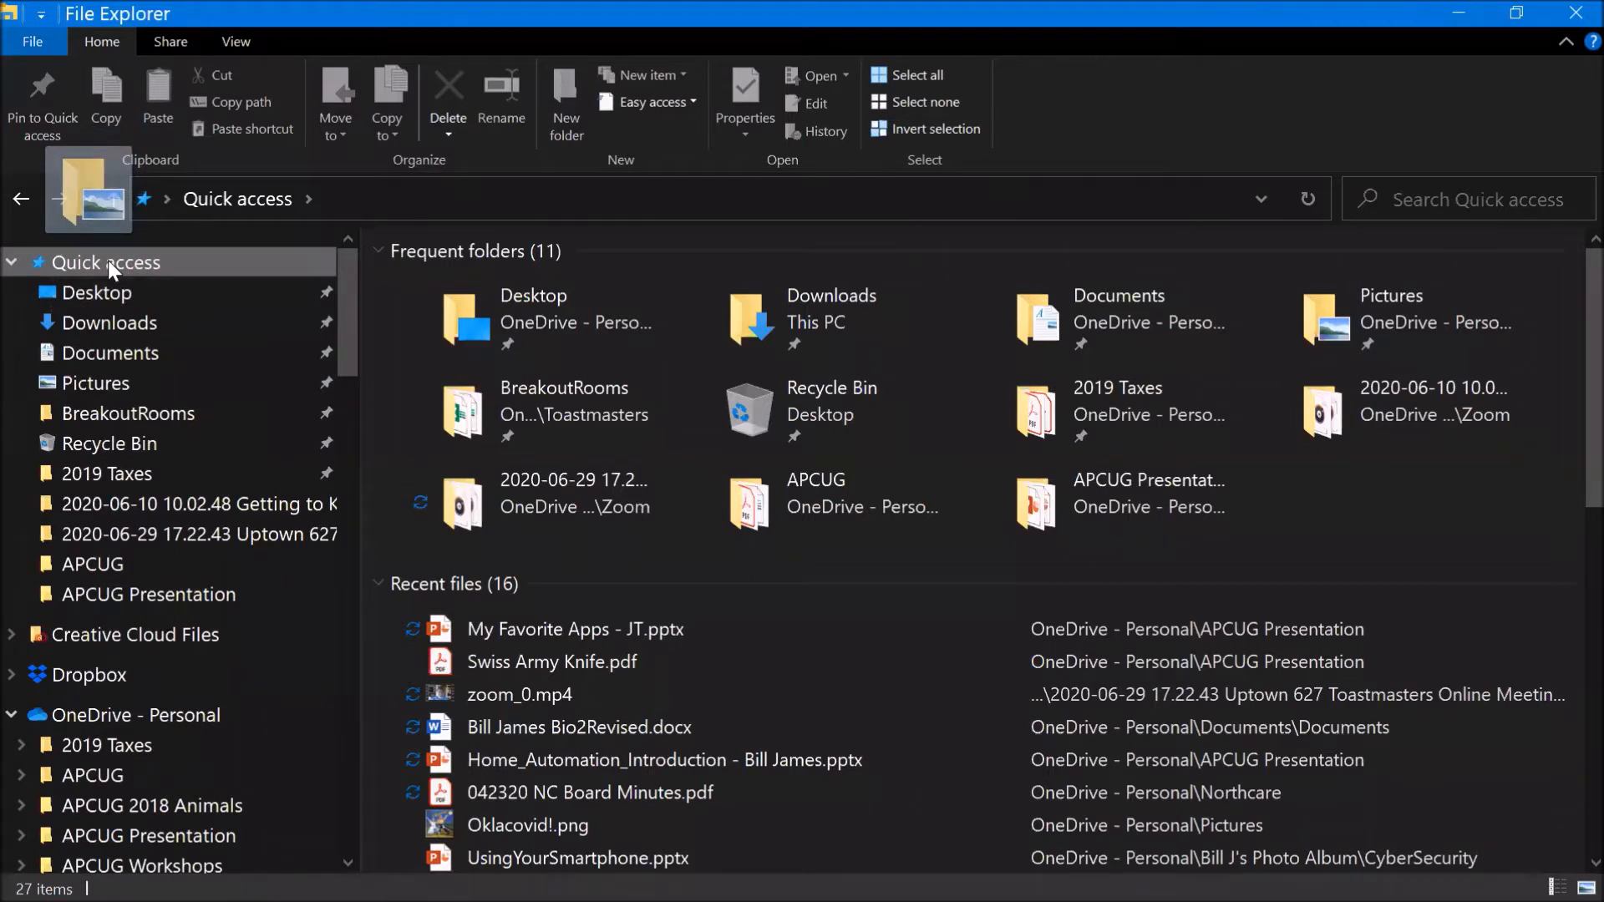
left_click_drag(108, 259, 107, 259)
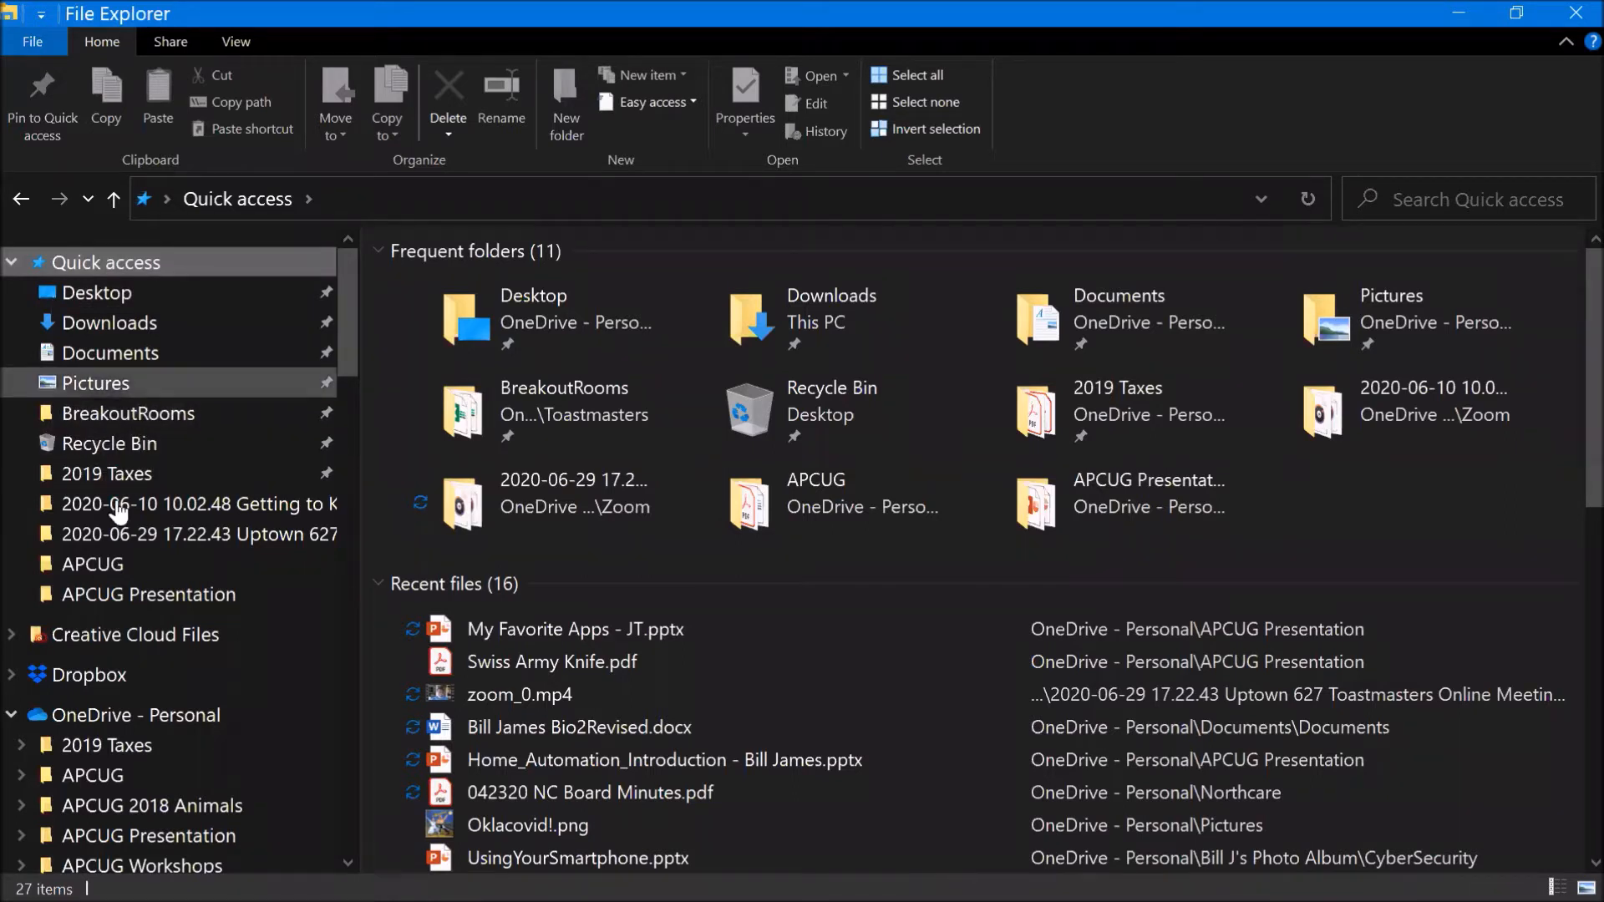
Step: Unpin the 2019 Taxes folder from Quick access
right_click(182, 473)
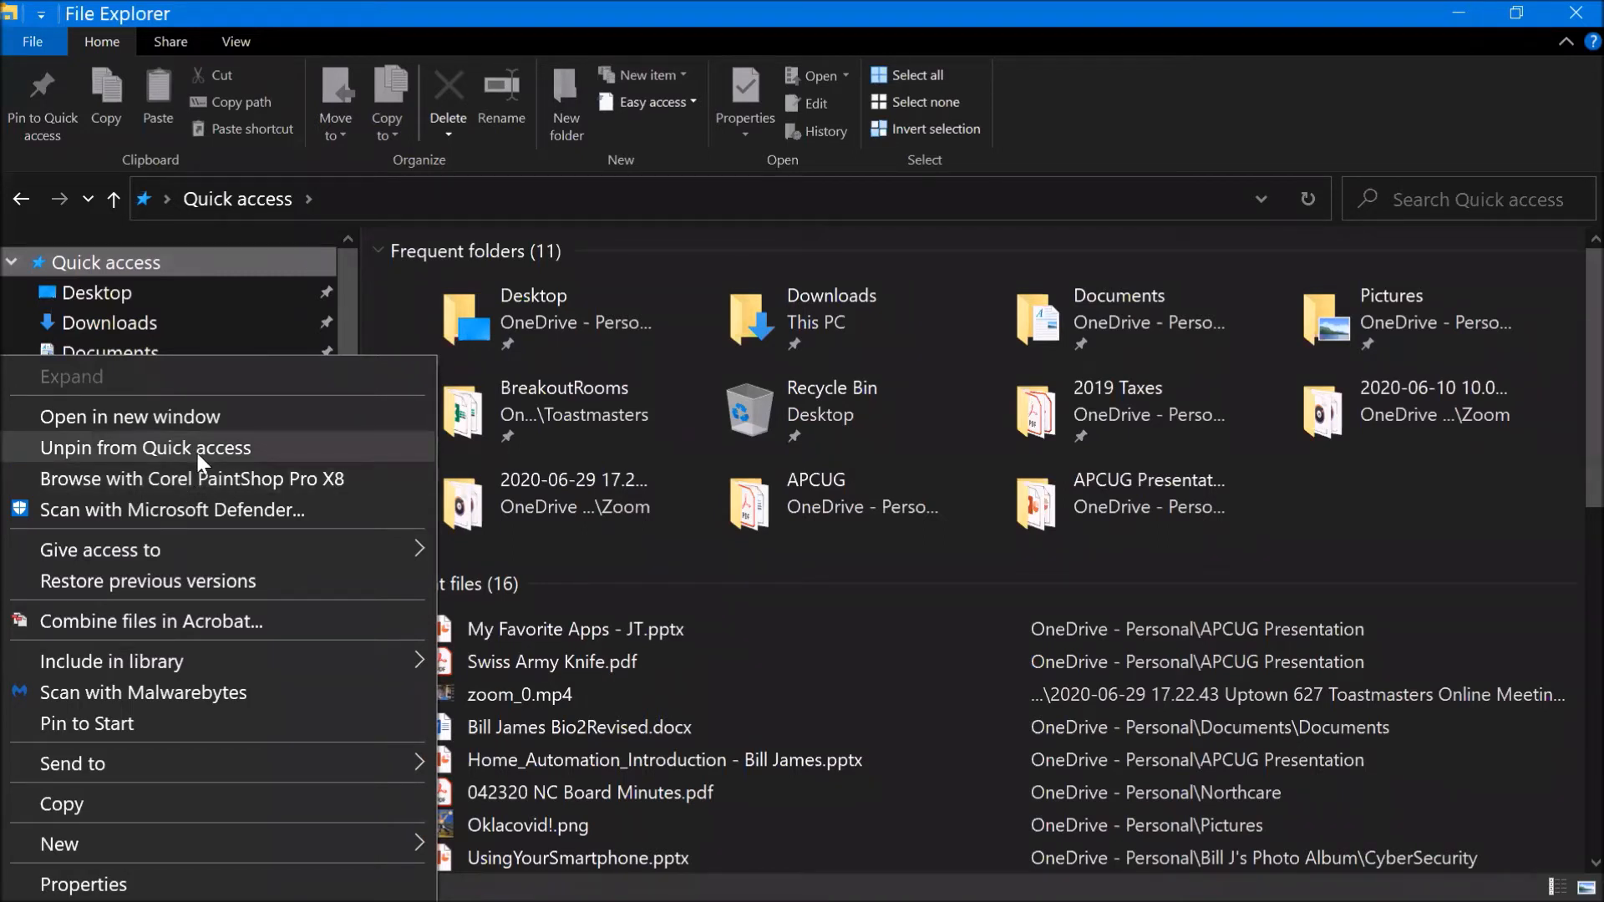
left_click(197, 451)
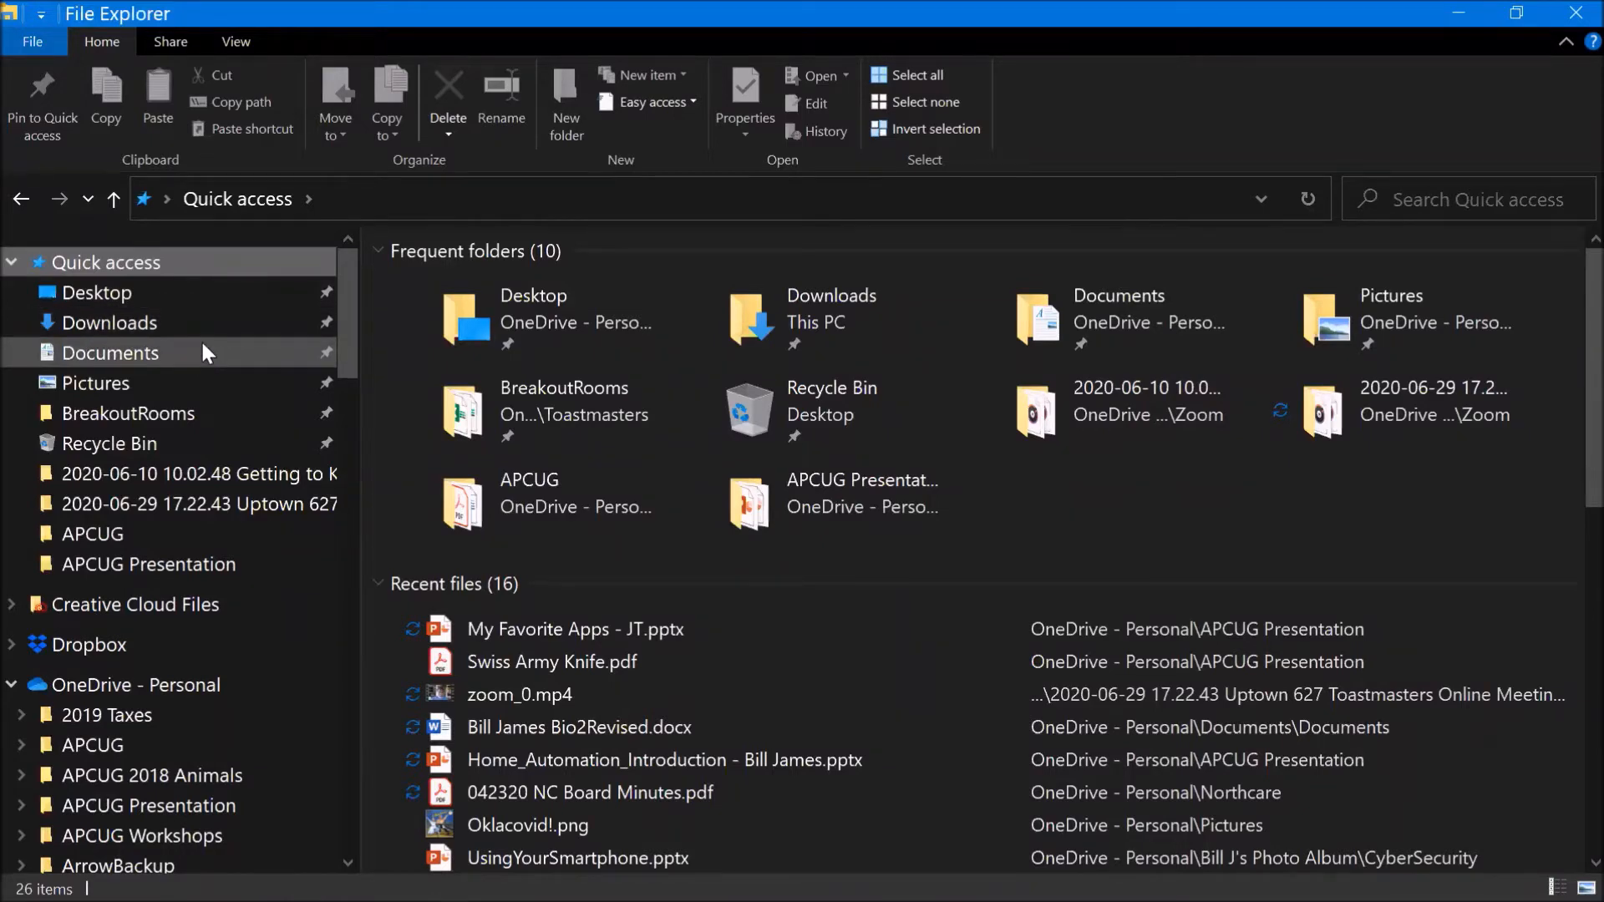
Step: Look through the Quick access entries, the cloud storage locations and the OneDrive - Personal folders in the navigation tree
scroll(203, 346, "down", 4)
scroll(203, 354, "down", 6)
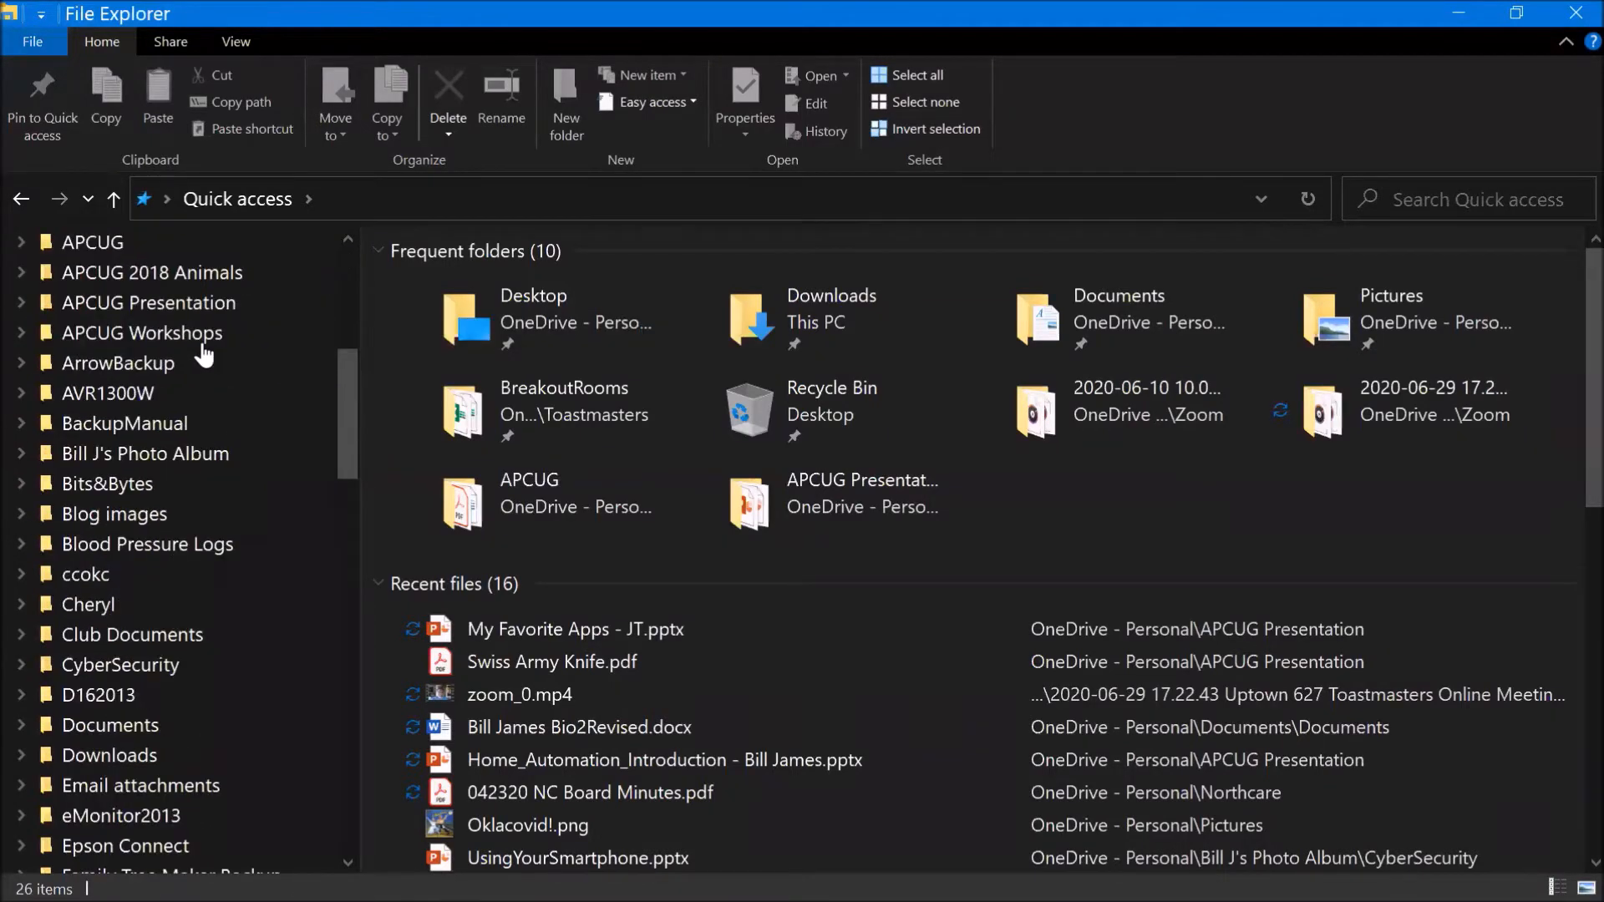
scroll(203, 354, "down", 4)
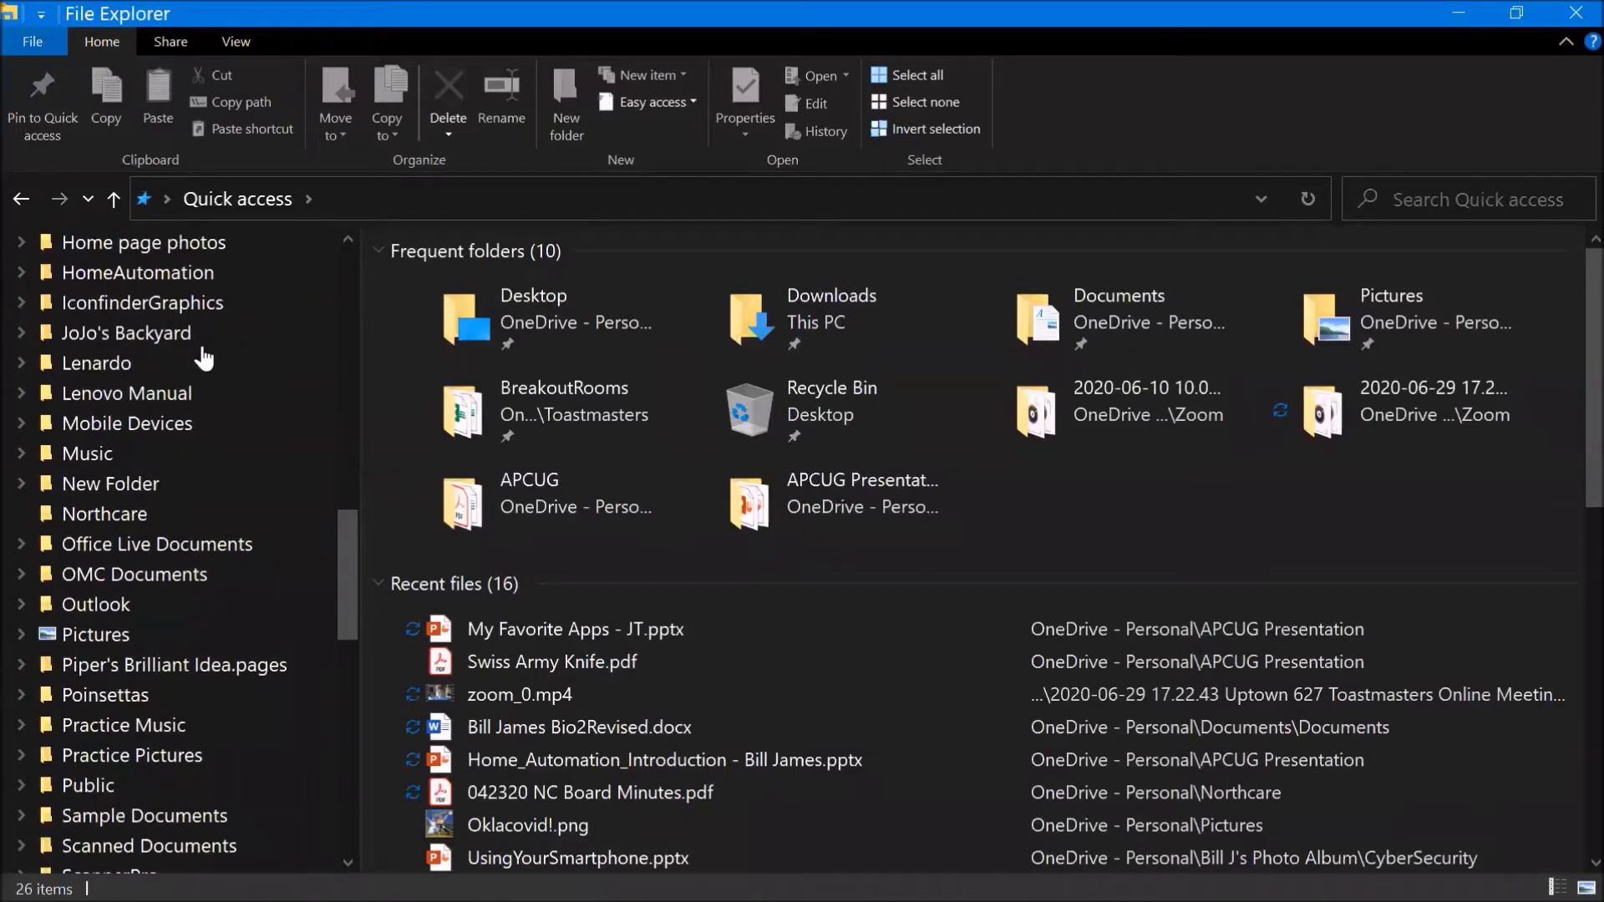
scroll(201, 343, "up", 13)
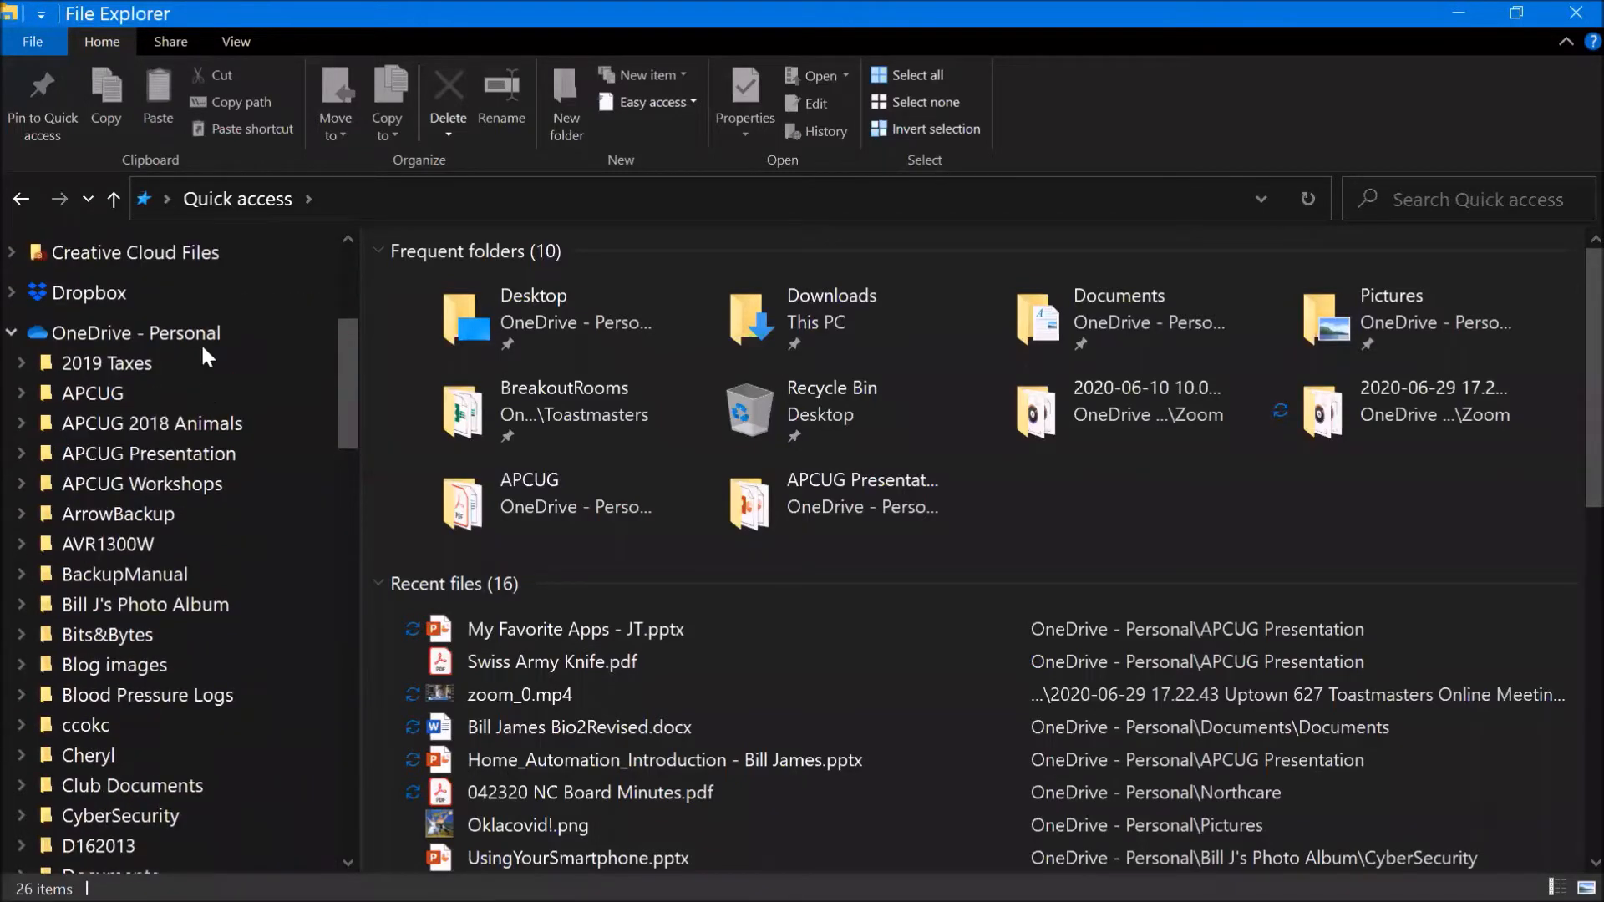
scroll(200, 342, "up", 3)
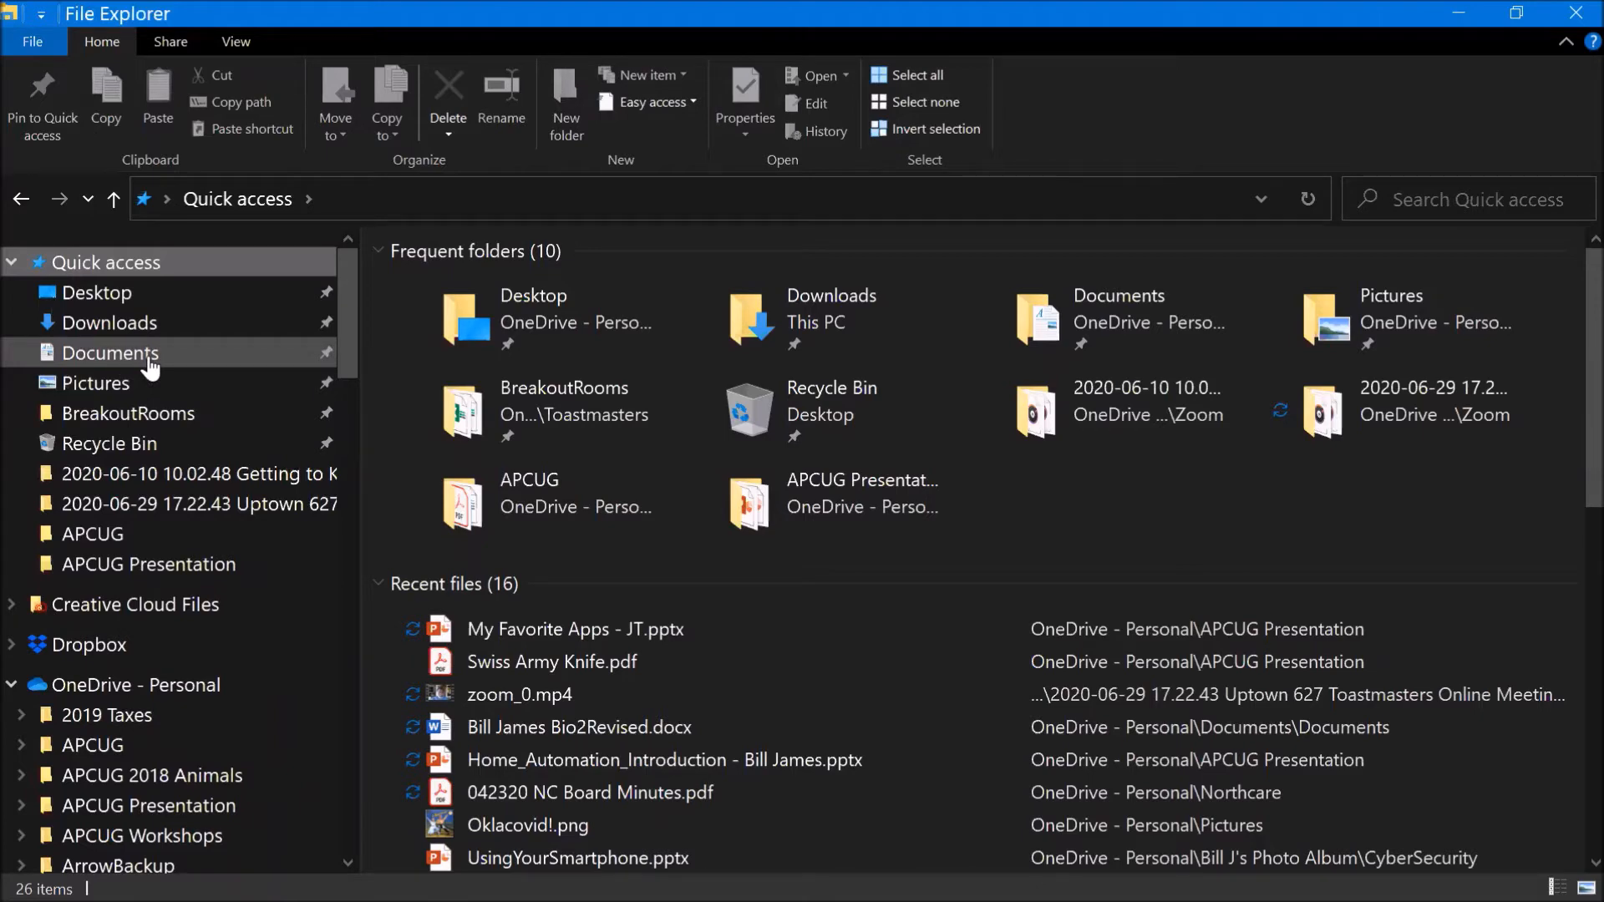
scroll(149, 368, "down", 11)
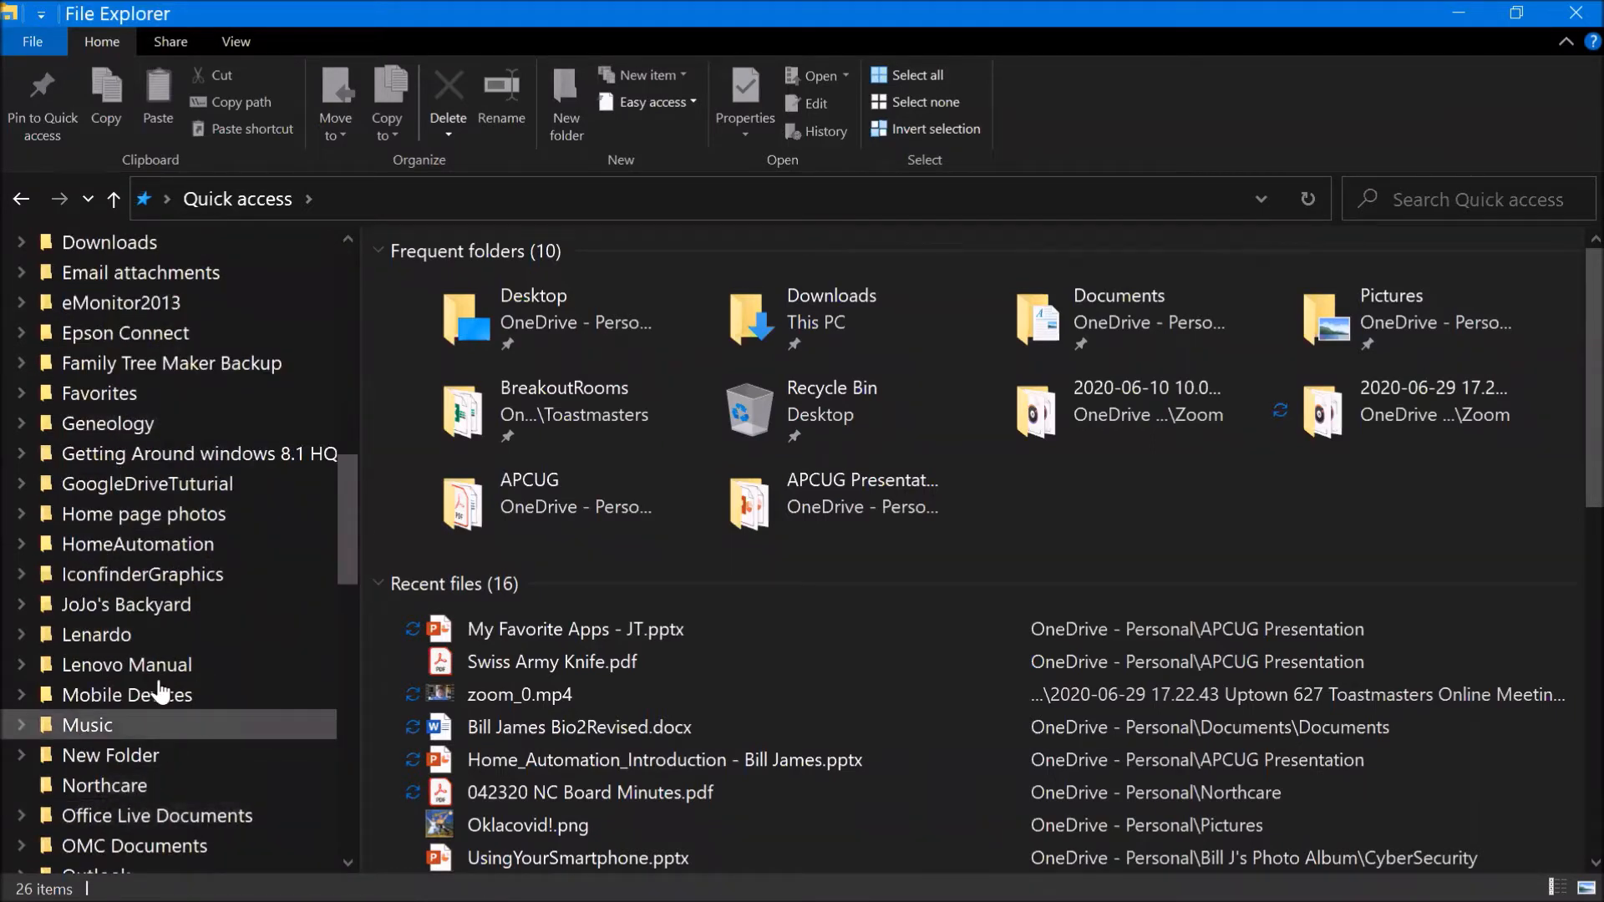
scroll(142, 709, "up", 2)
scroll(143, 716, "up", 6)
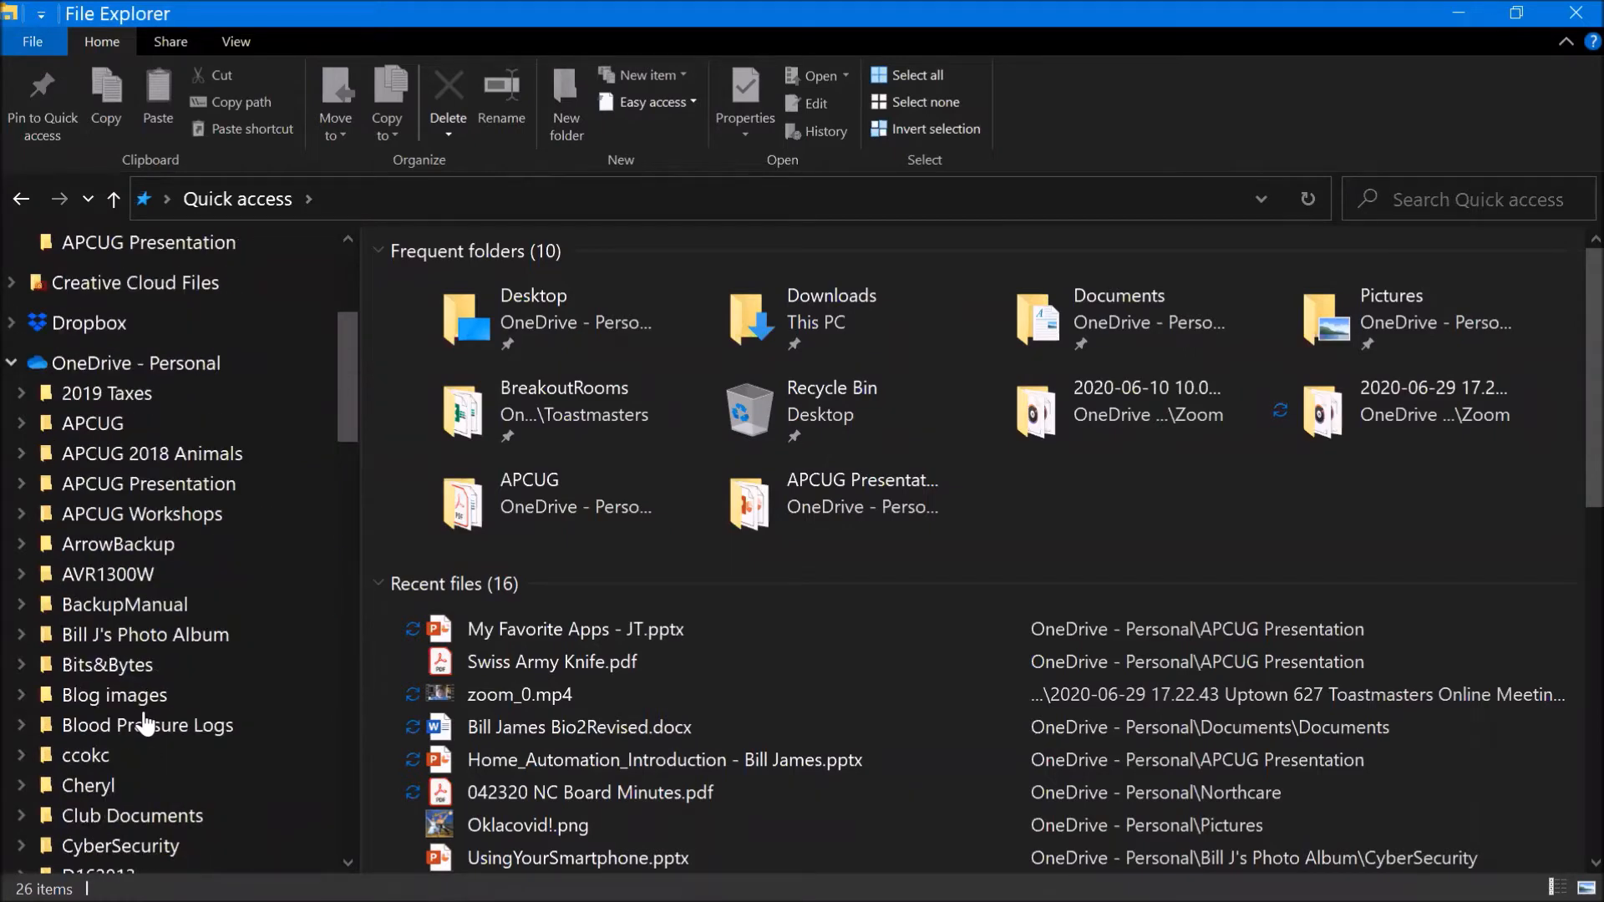
scroll(70, 543, "up", 4)
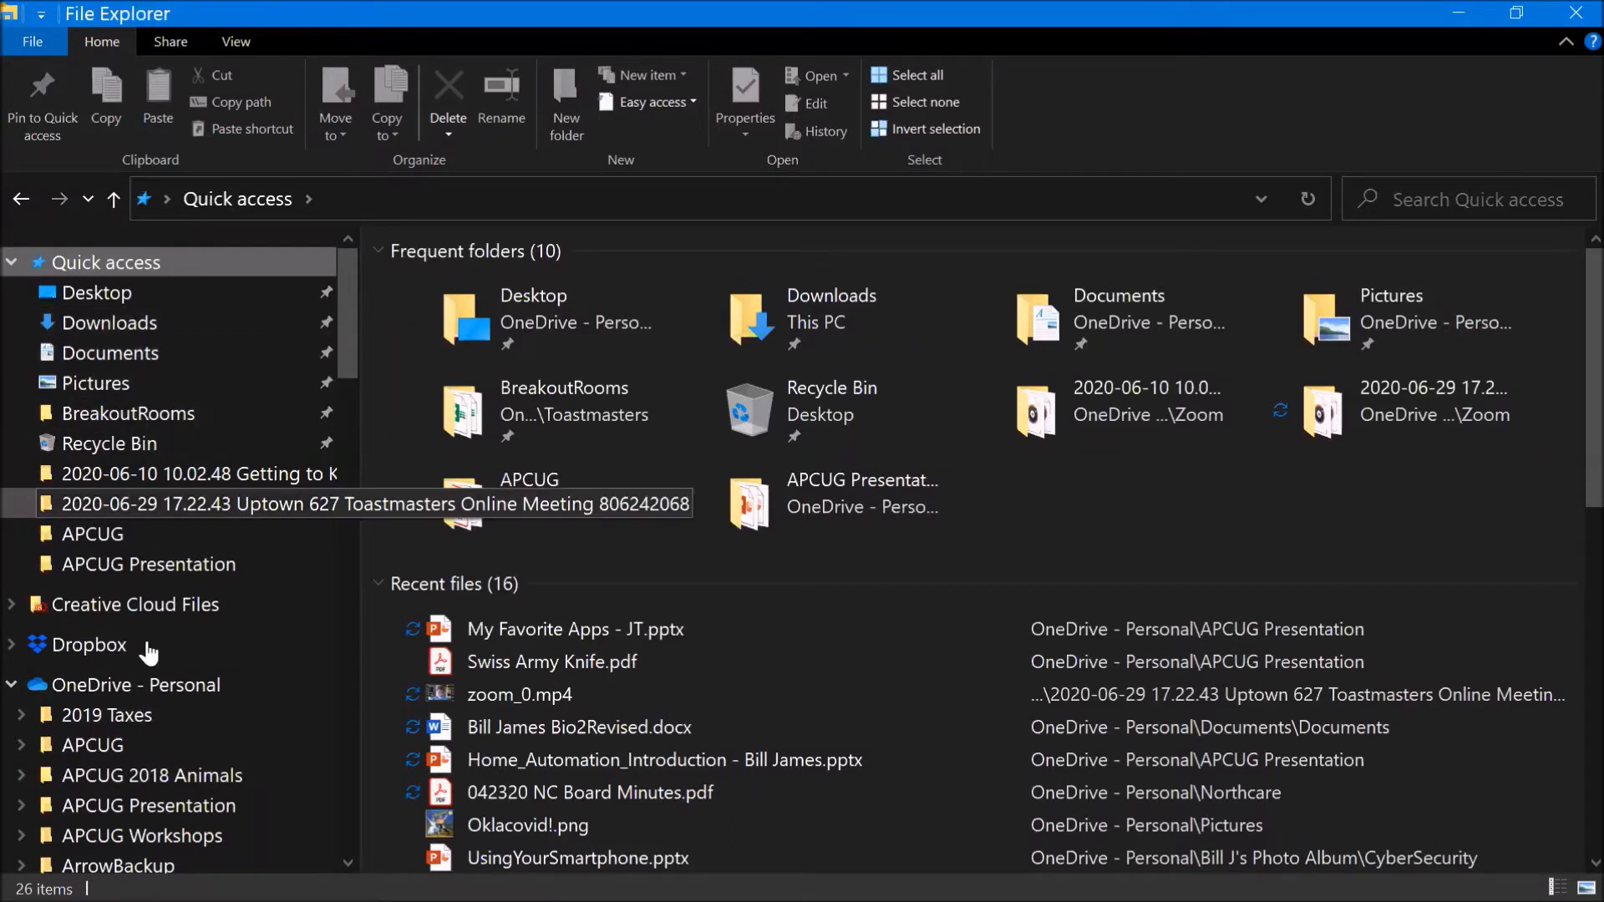
scroll(150, 680, "down", 2)
scroll(142, 718, "down", 2)
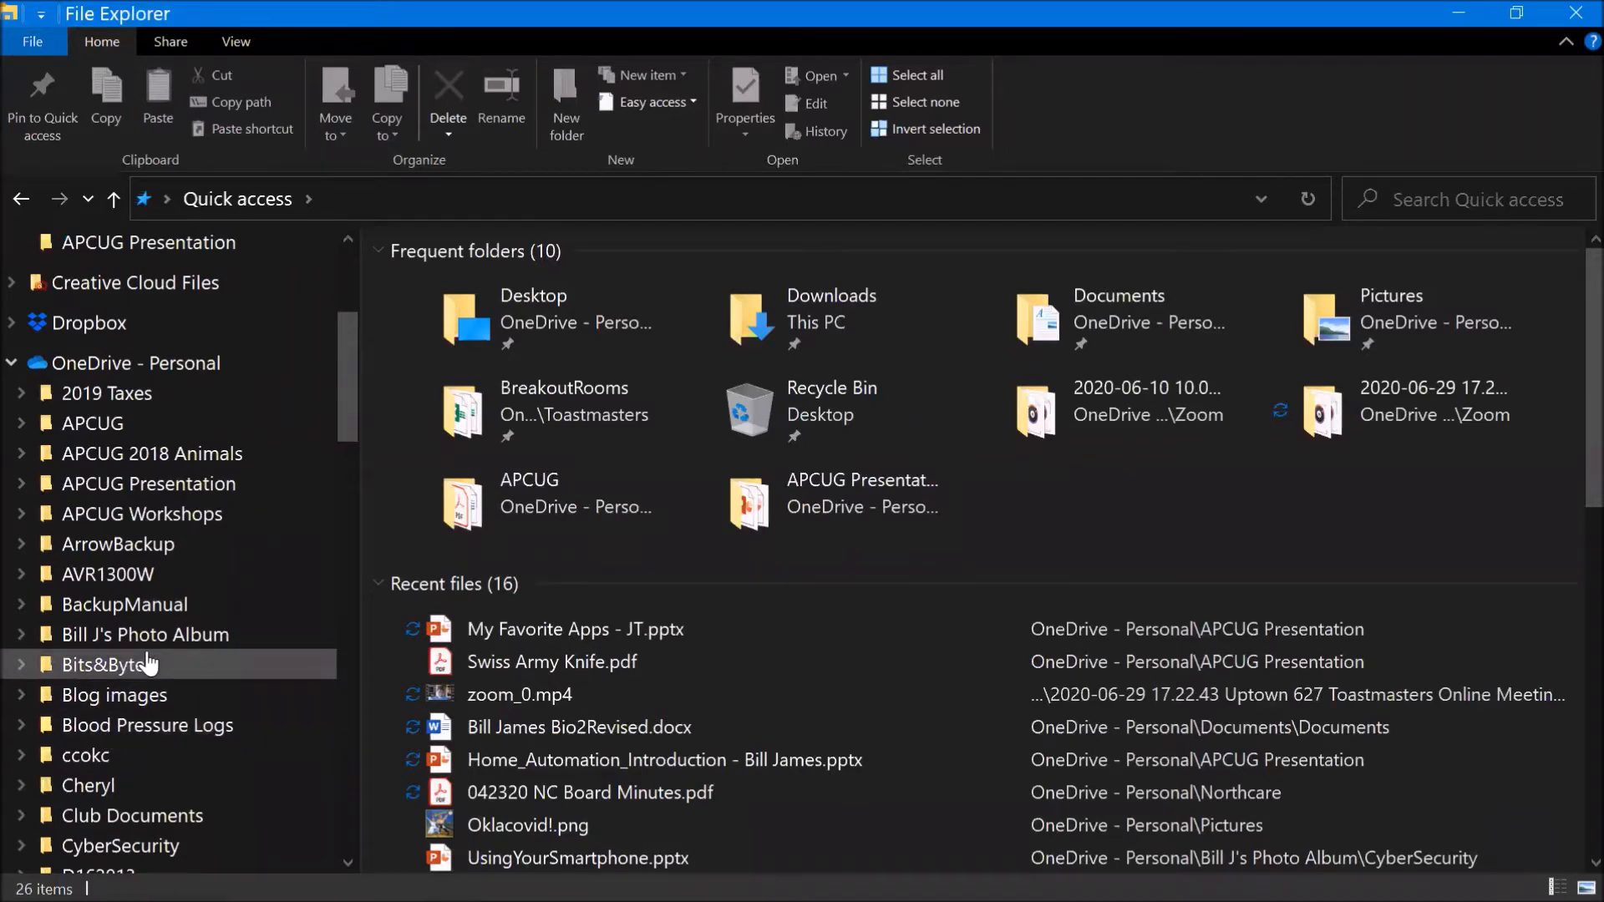
scroll(149, 664, "up", 4)
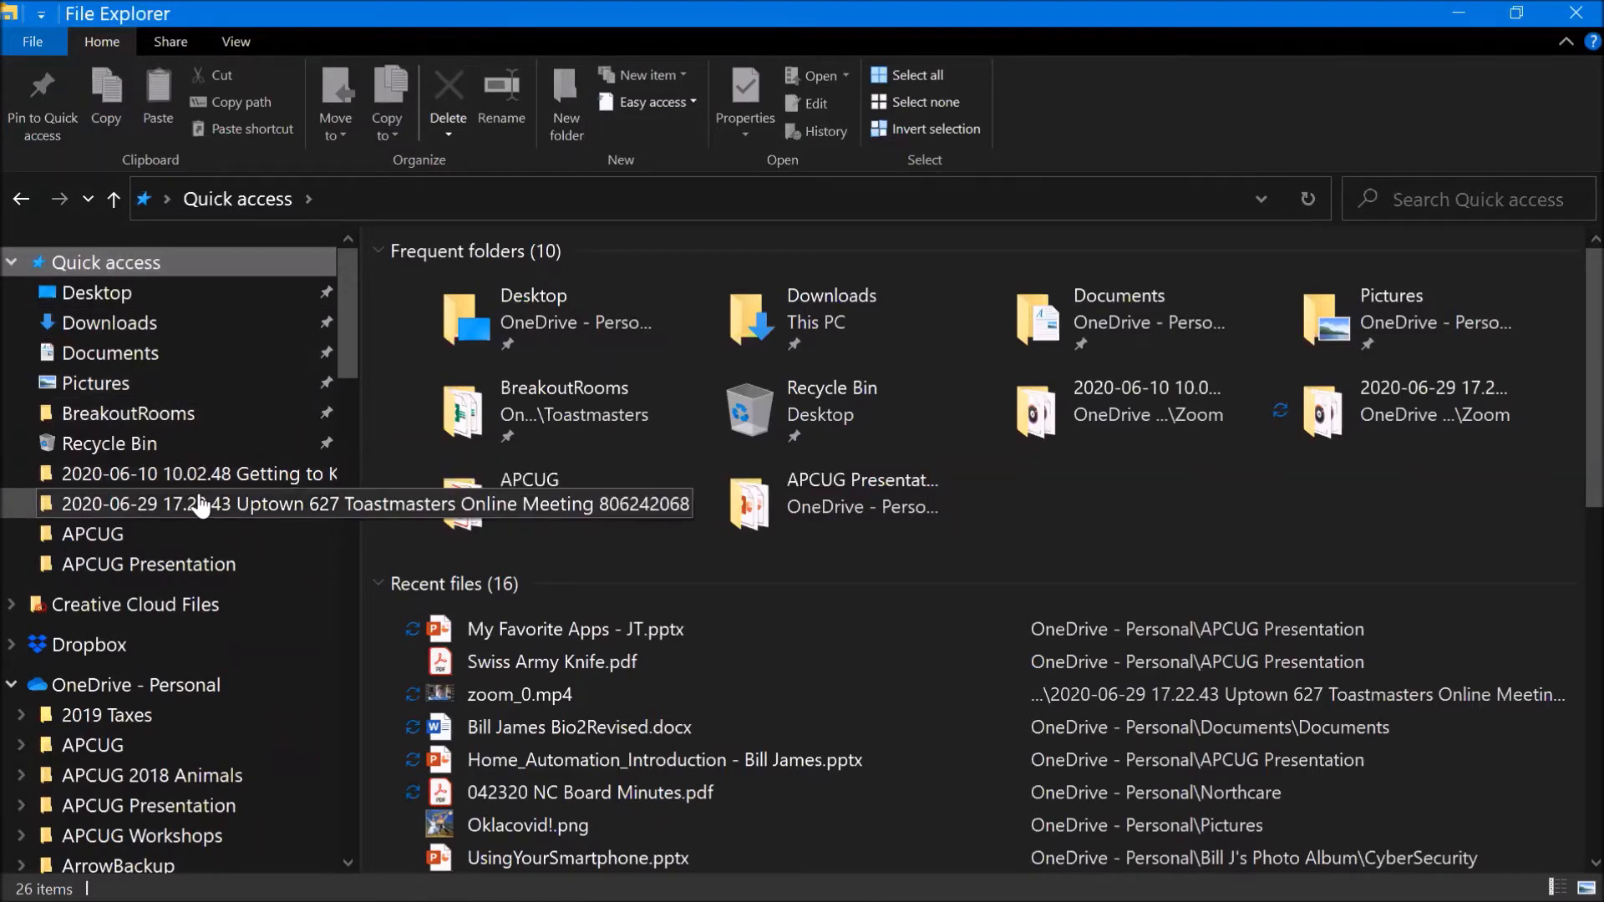
scroll(201, 505, "down", 1)
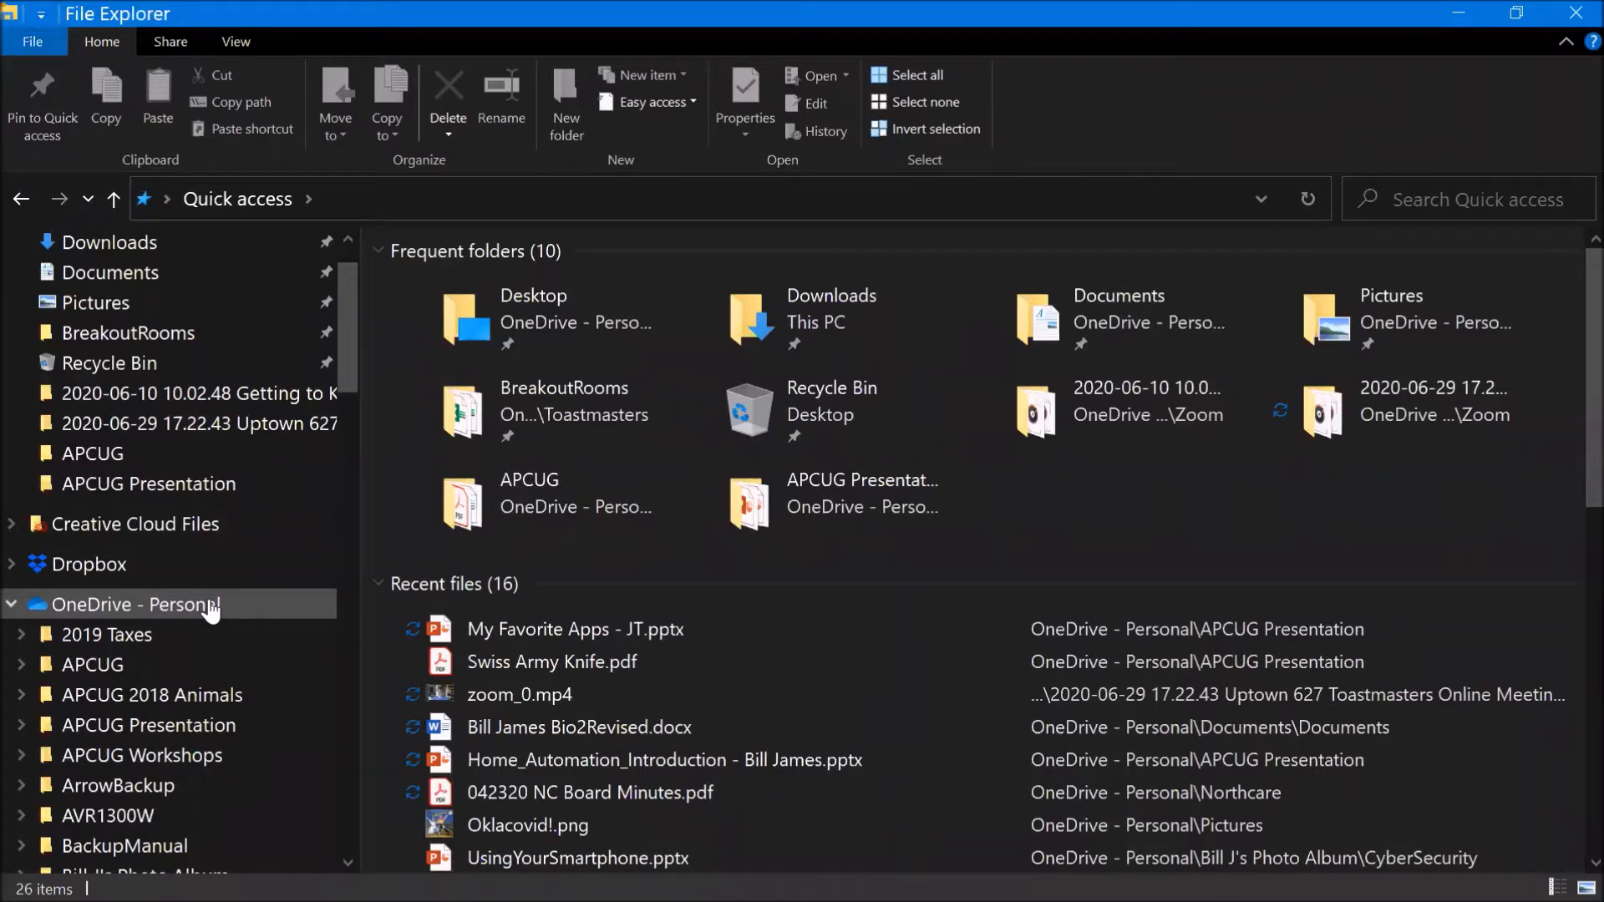
scroll(210, 611, "down", 1)
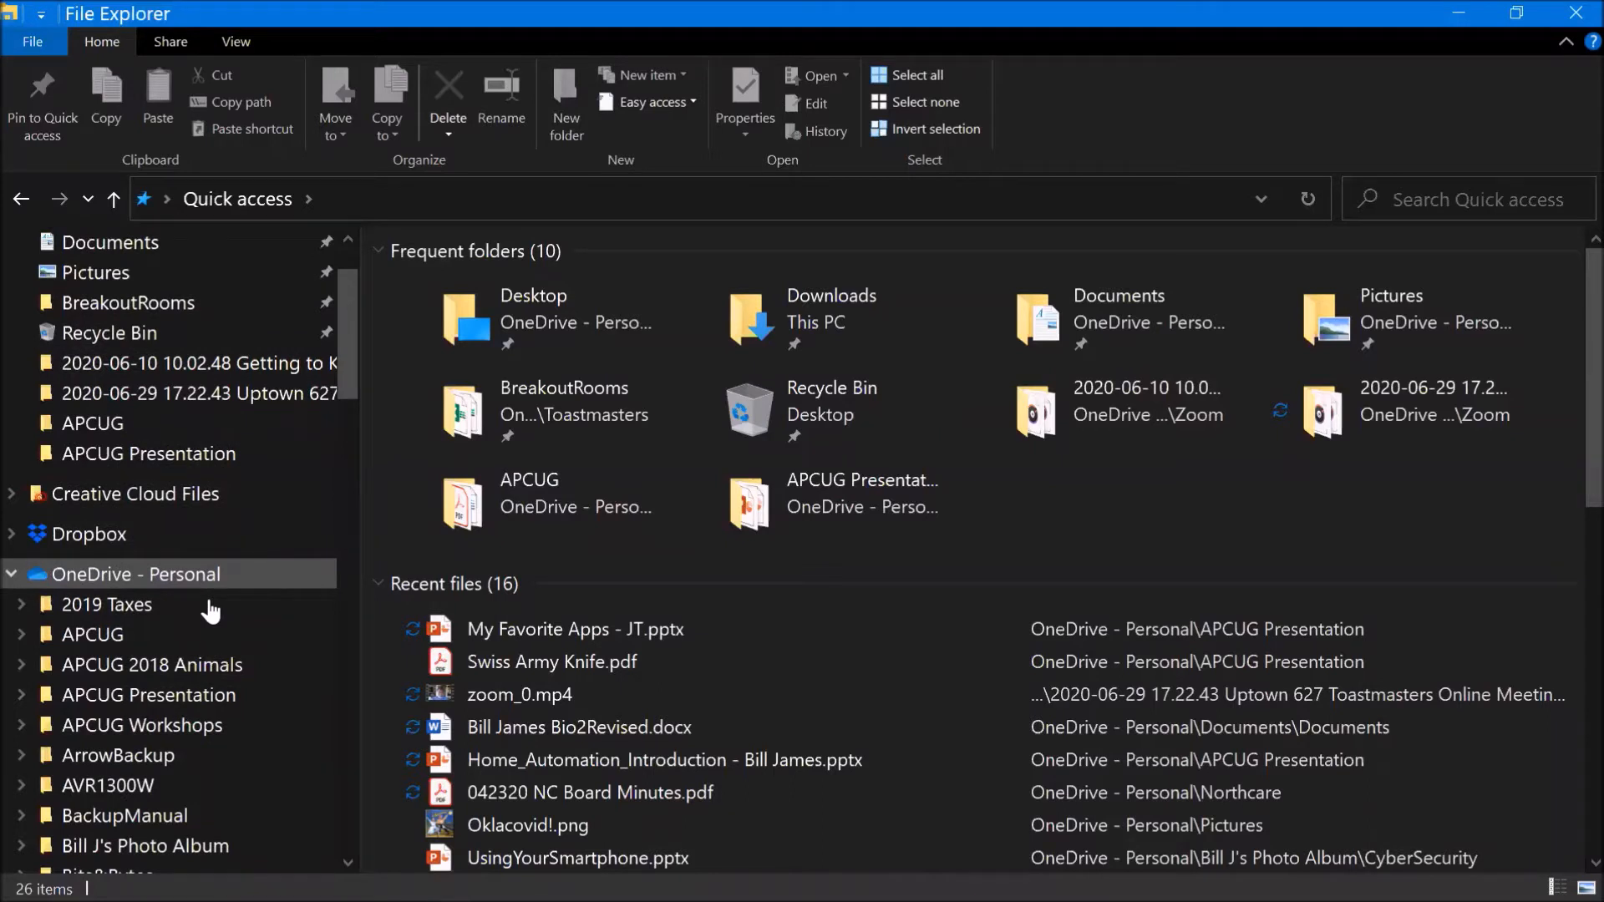
scroll(211, 611, "down", 1)
scroll(210, 610, "down", 1)
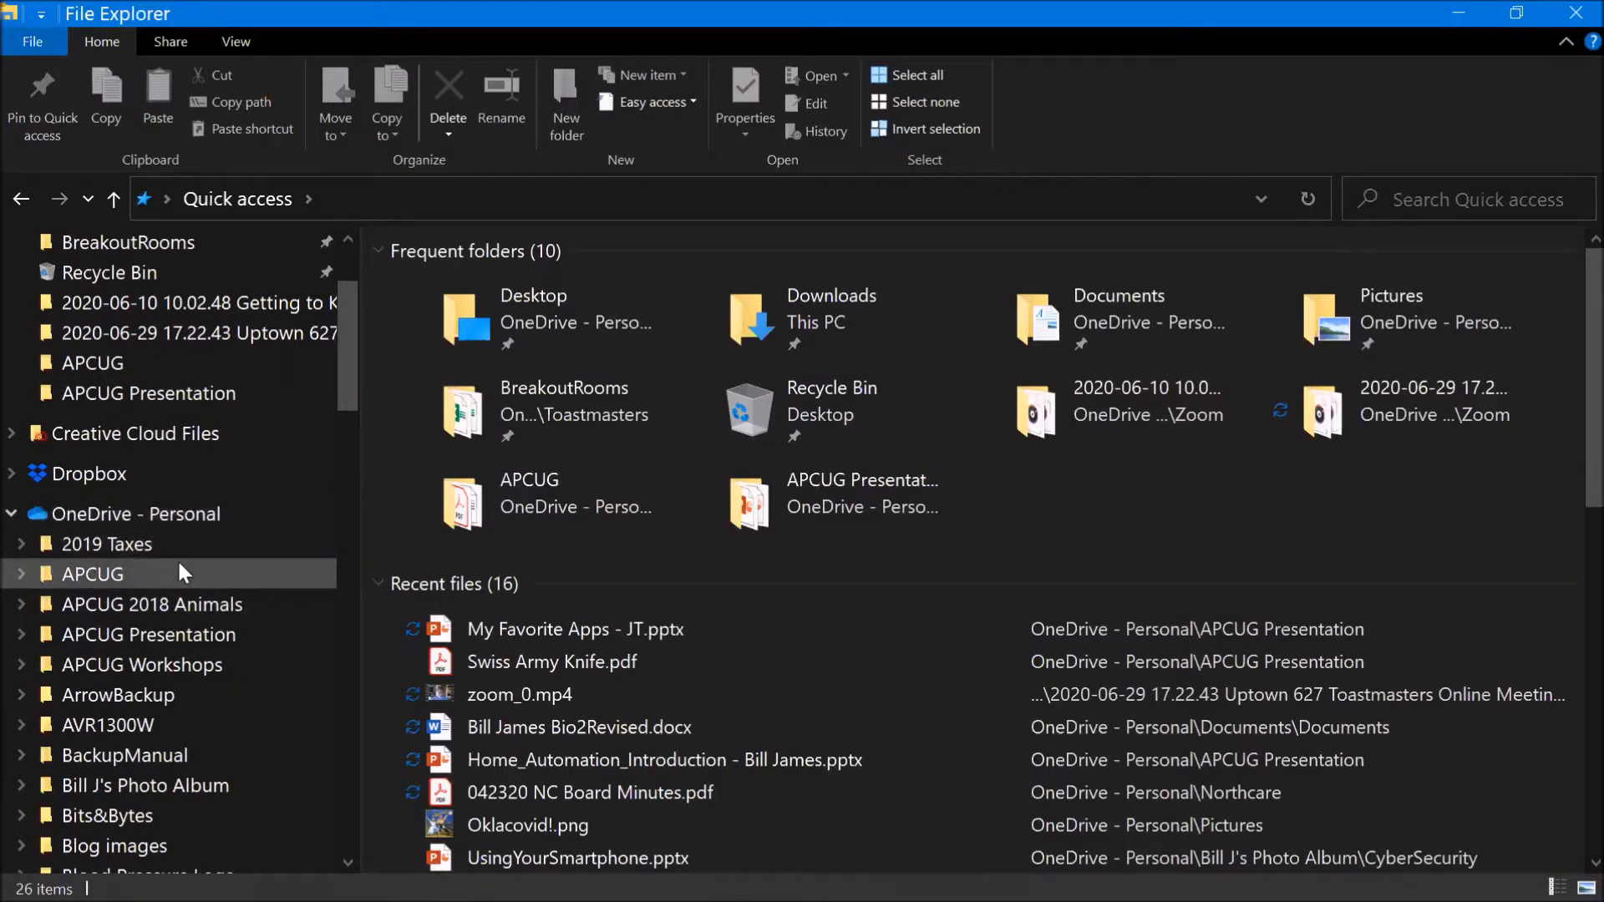
scroll(180, 573, "up", 2)
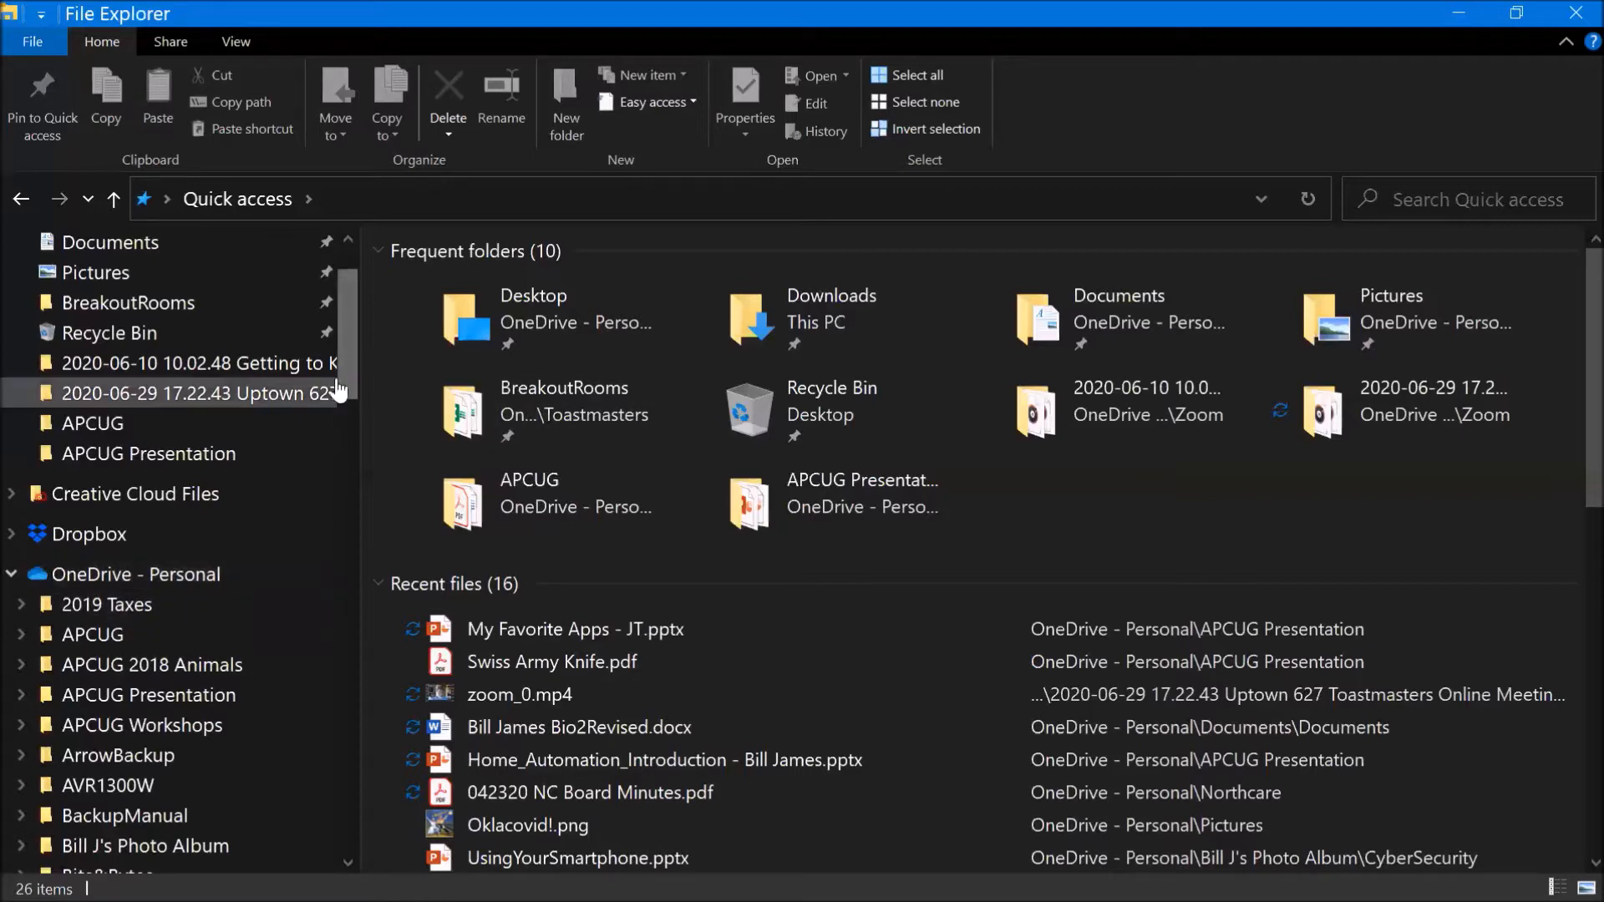
Step: Review the commands offered for This PC and for the Windows (C:) drive in the navigation tree
left_click_drag(348, 374, 321, 818)
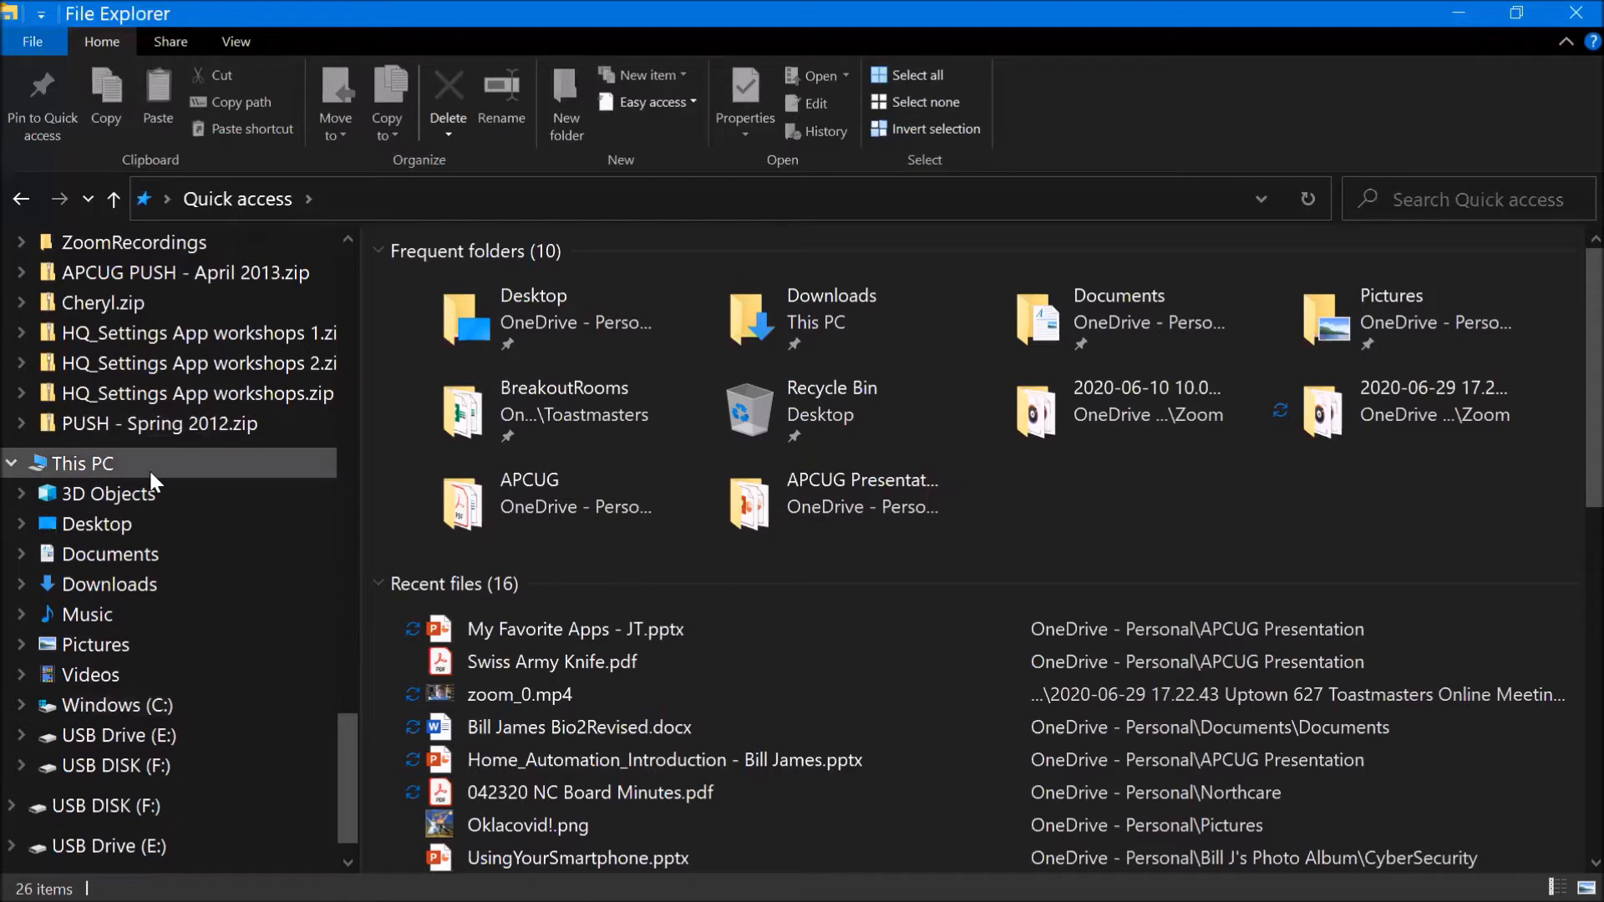
right_click(198, 466)
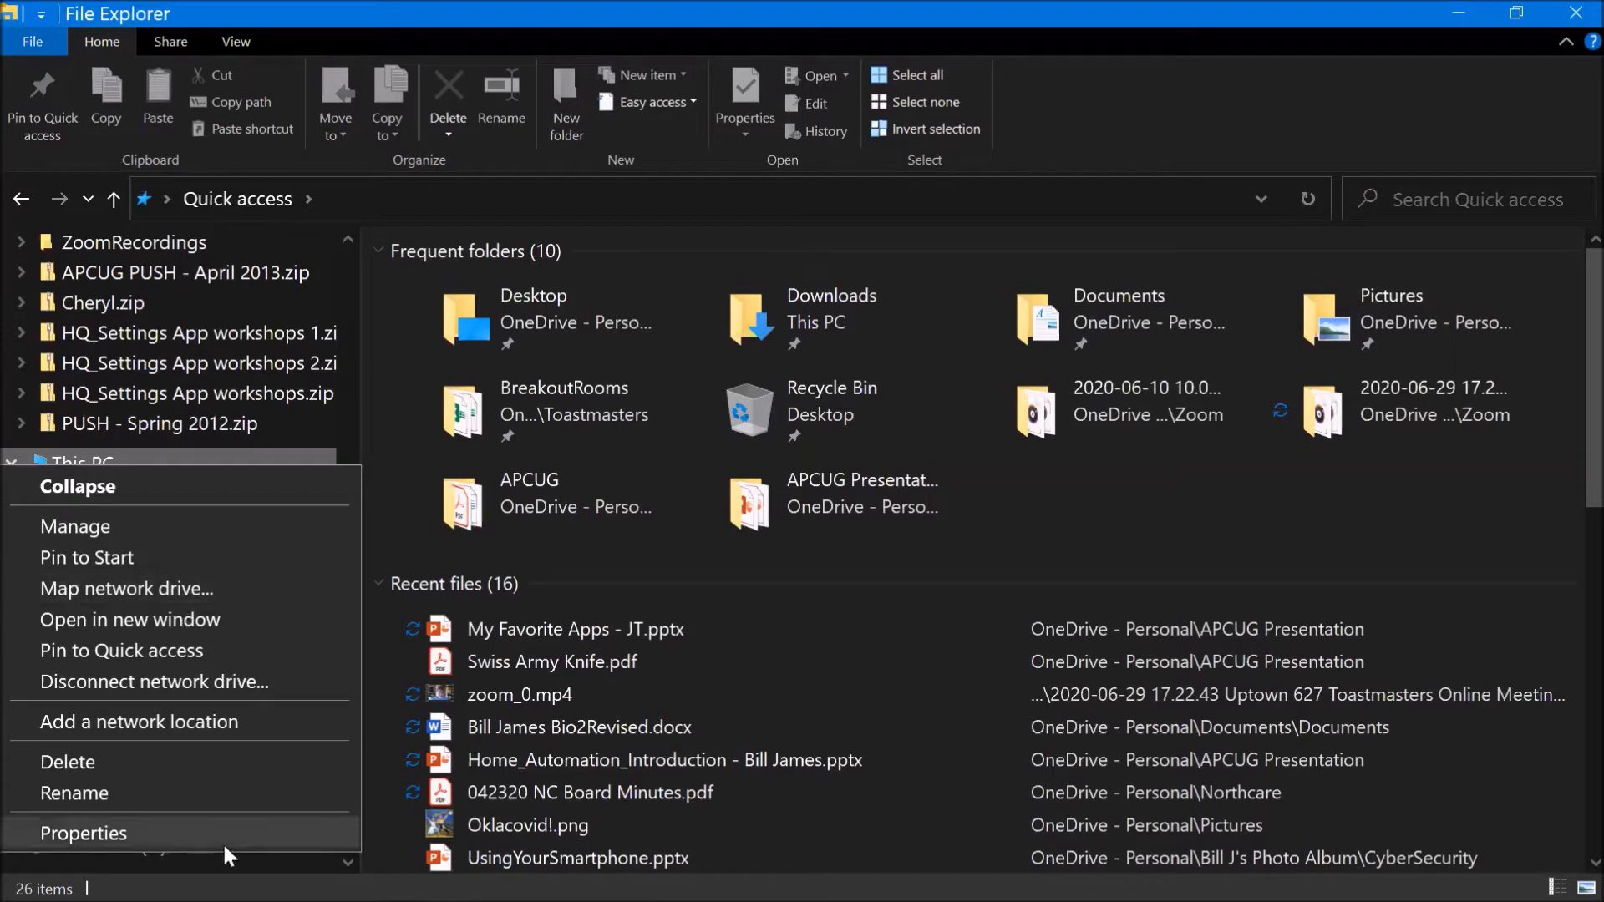
key("Escape")
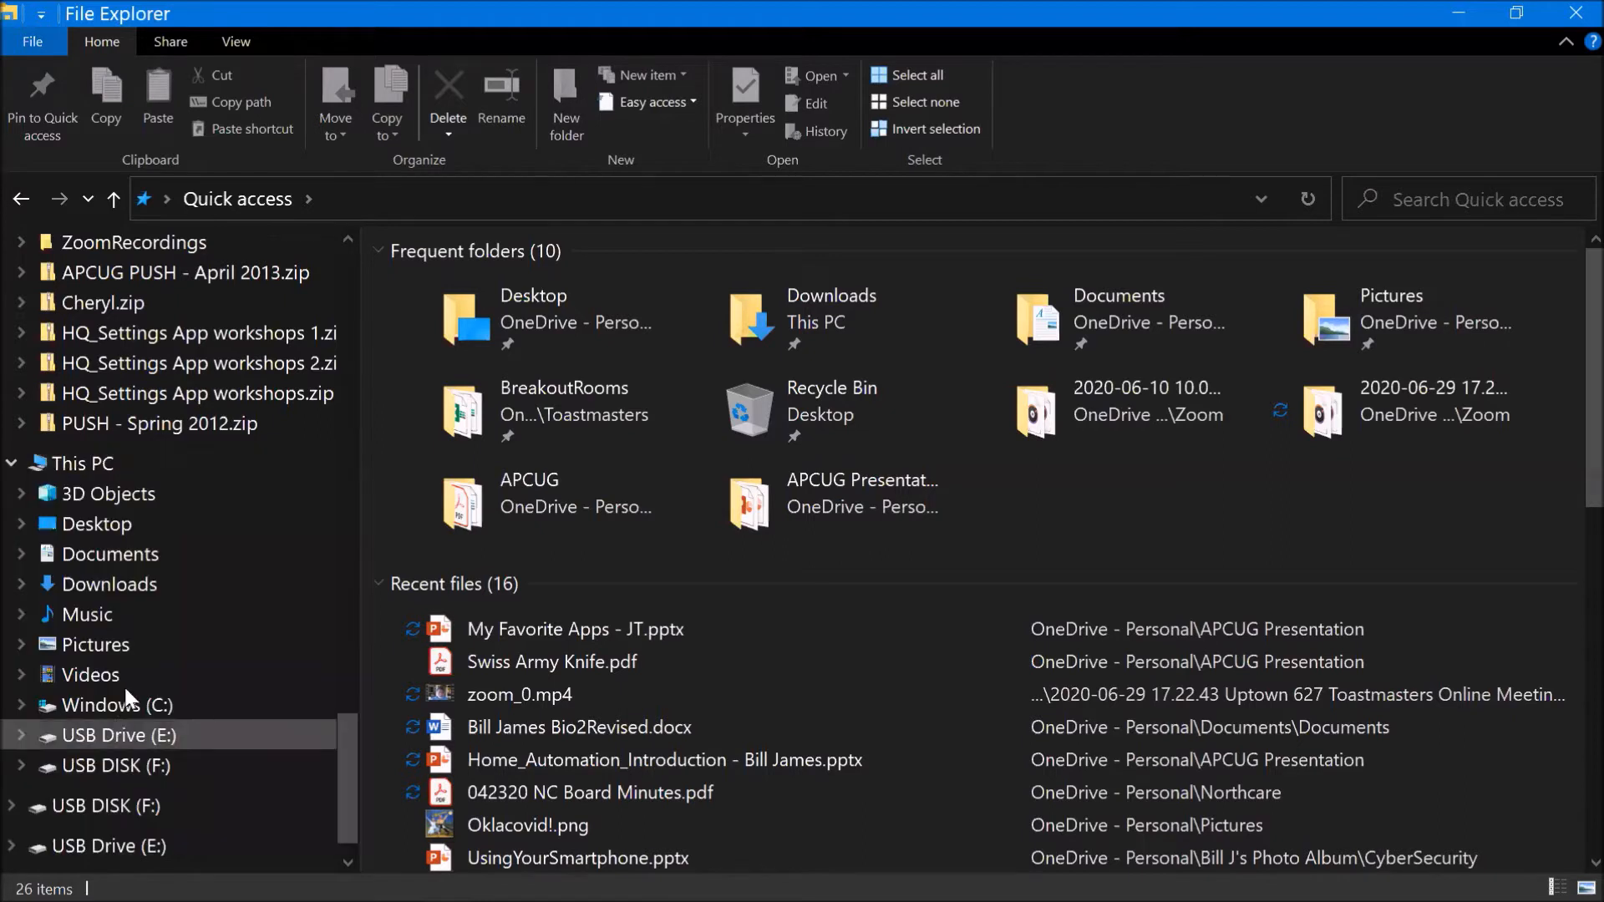
right_click(204, 704)
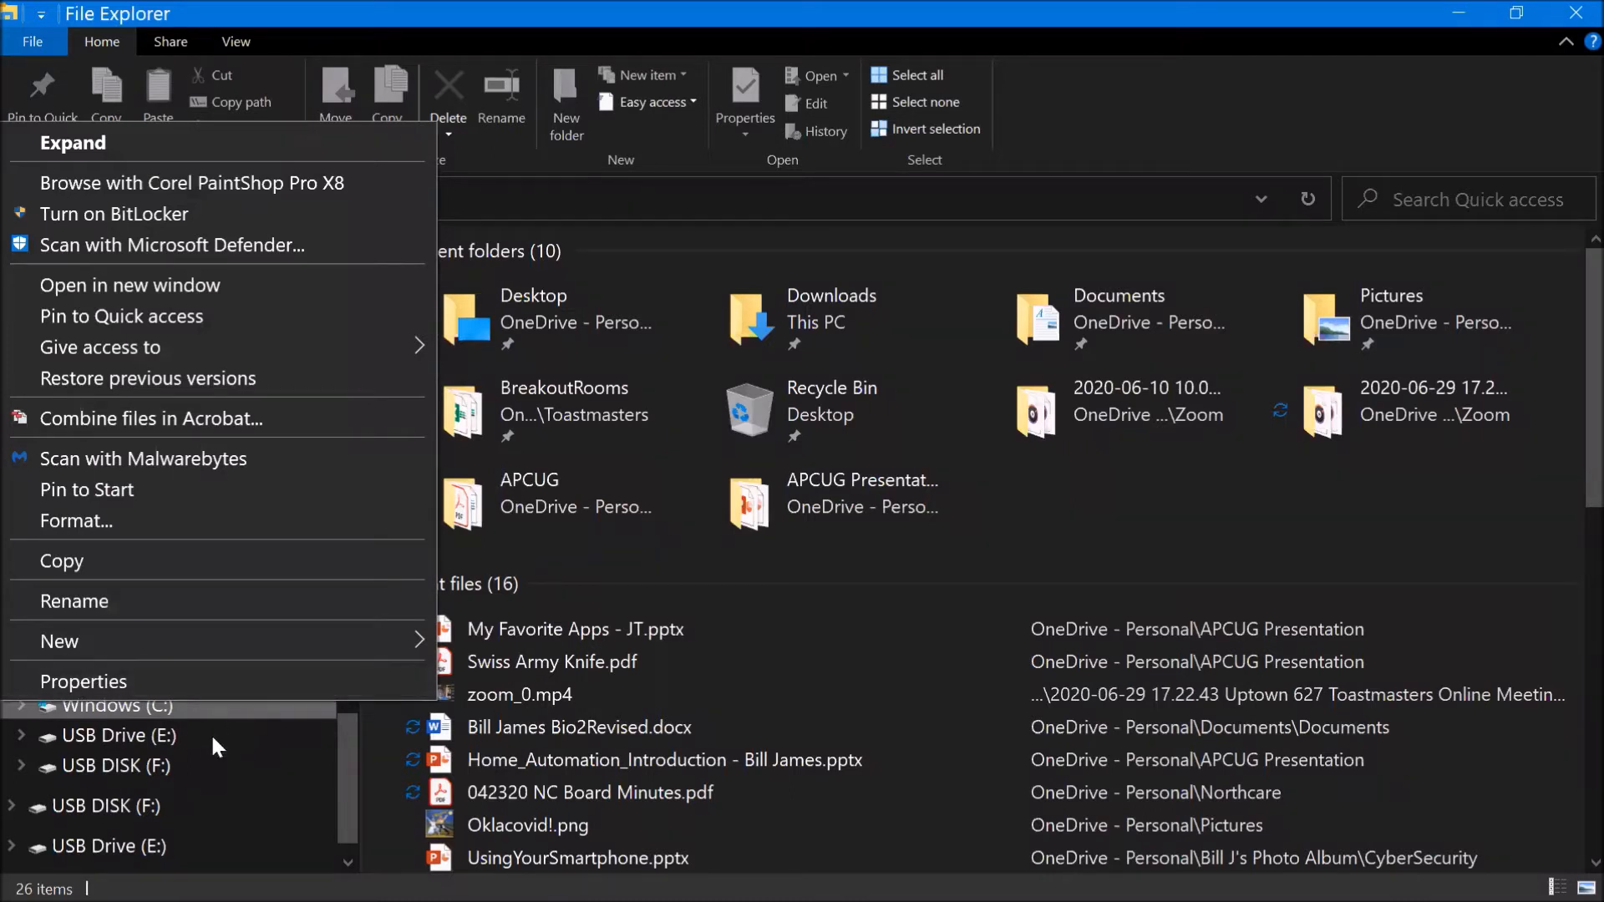
left_click(210, 734)
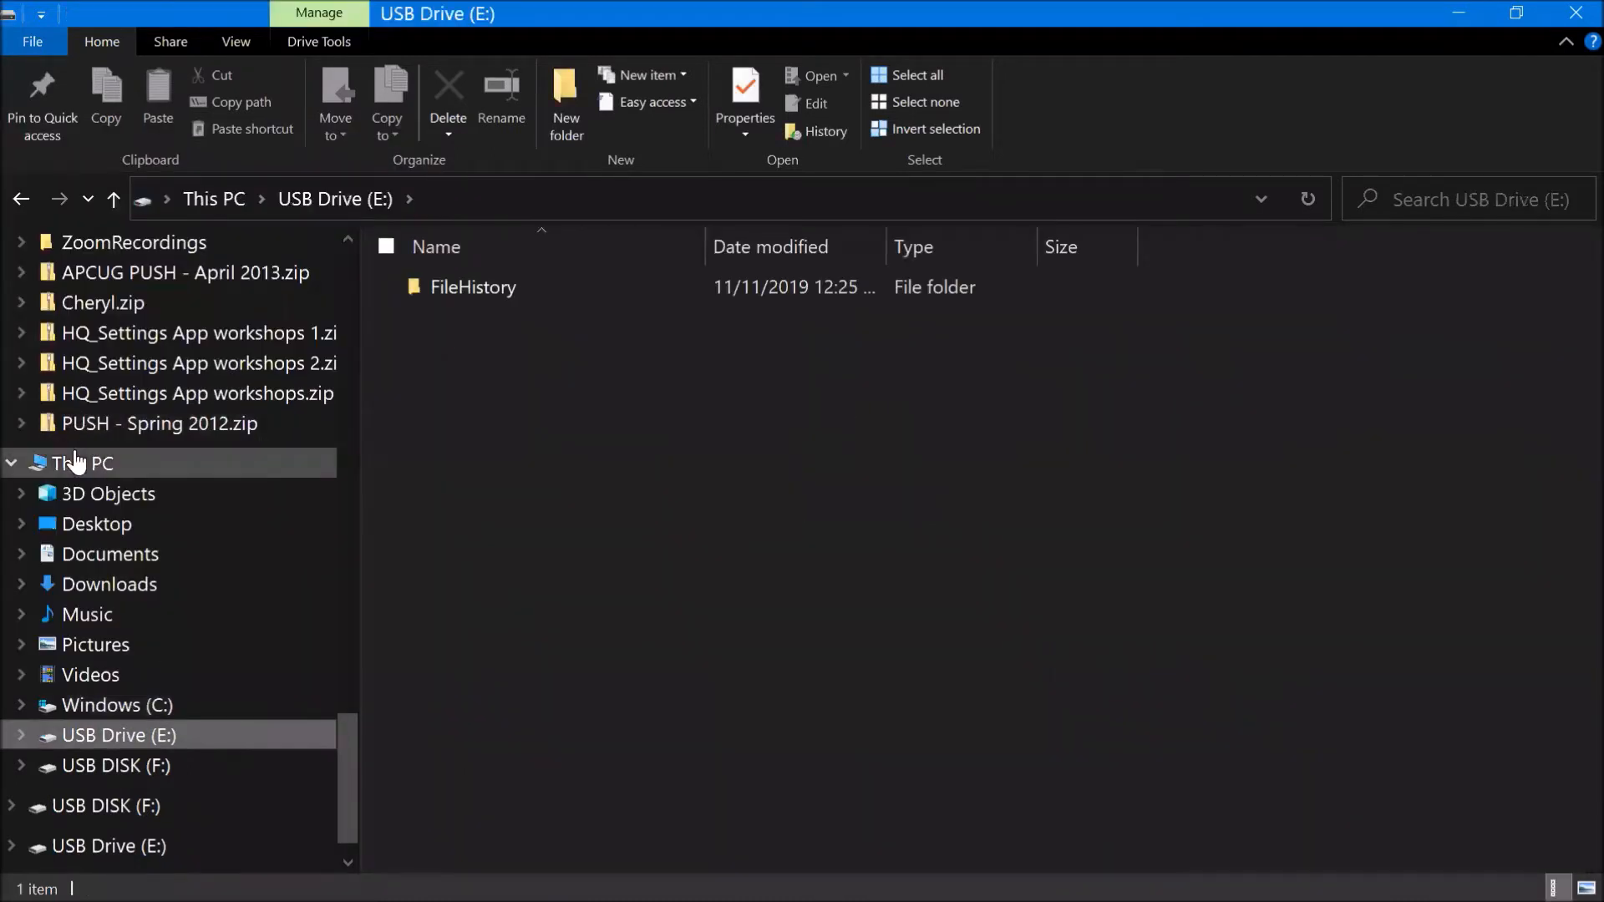
Step: Open This PC to view its folders and drives, and show its Computer commands
left_click(128, 461)
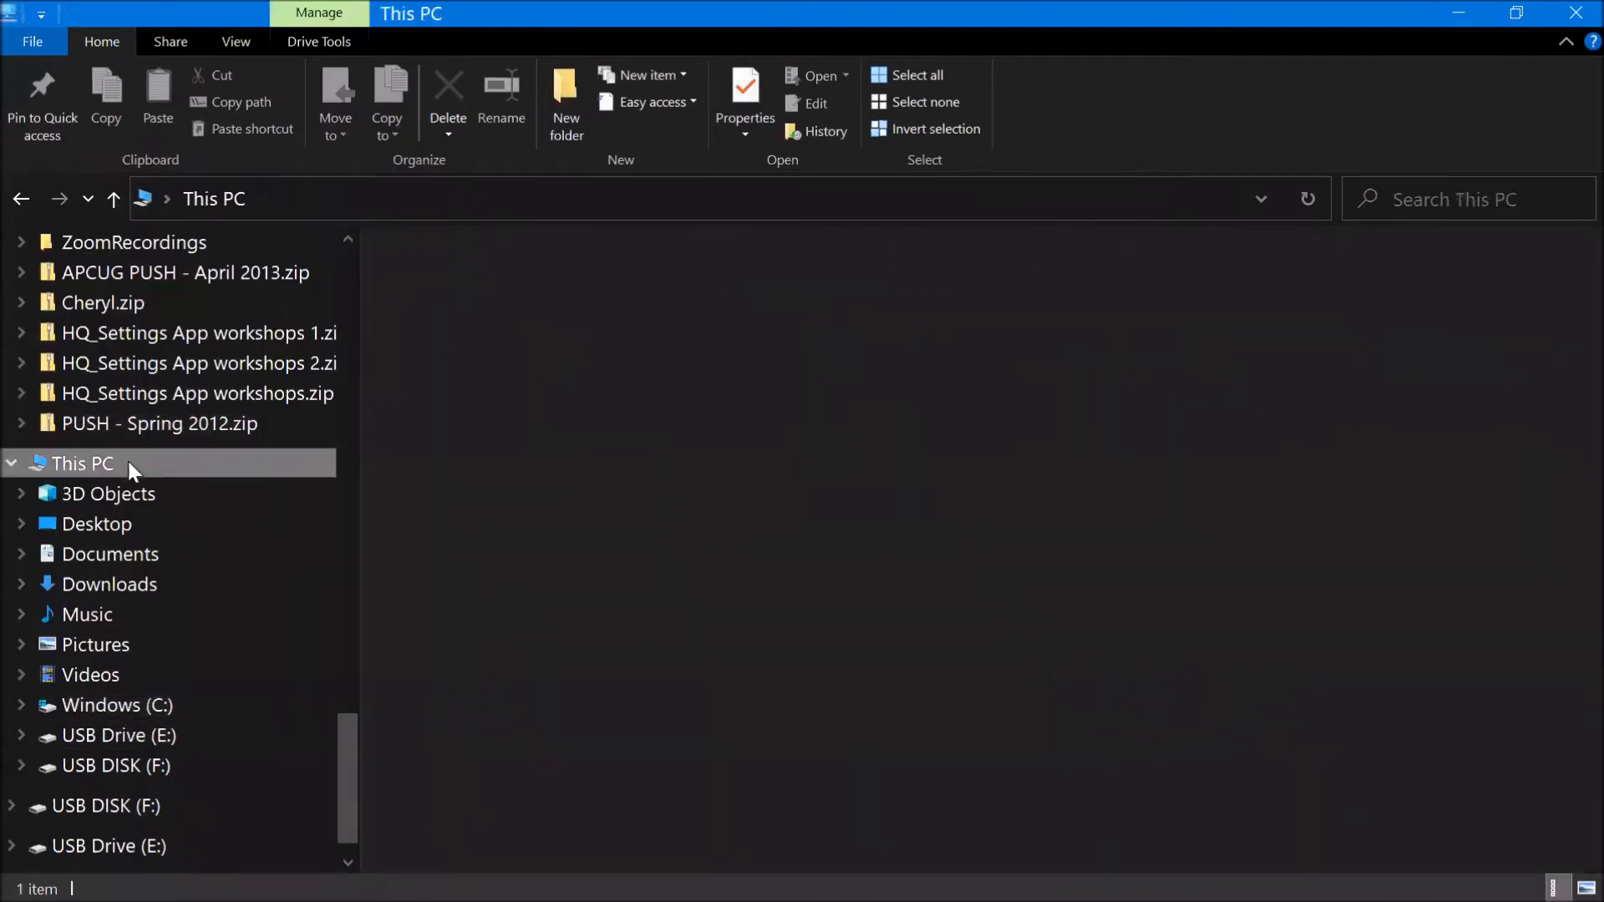
left_click(33, 41)
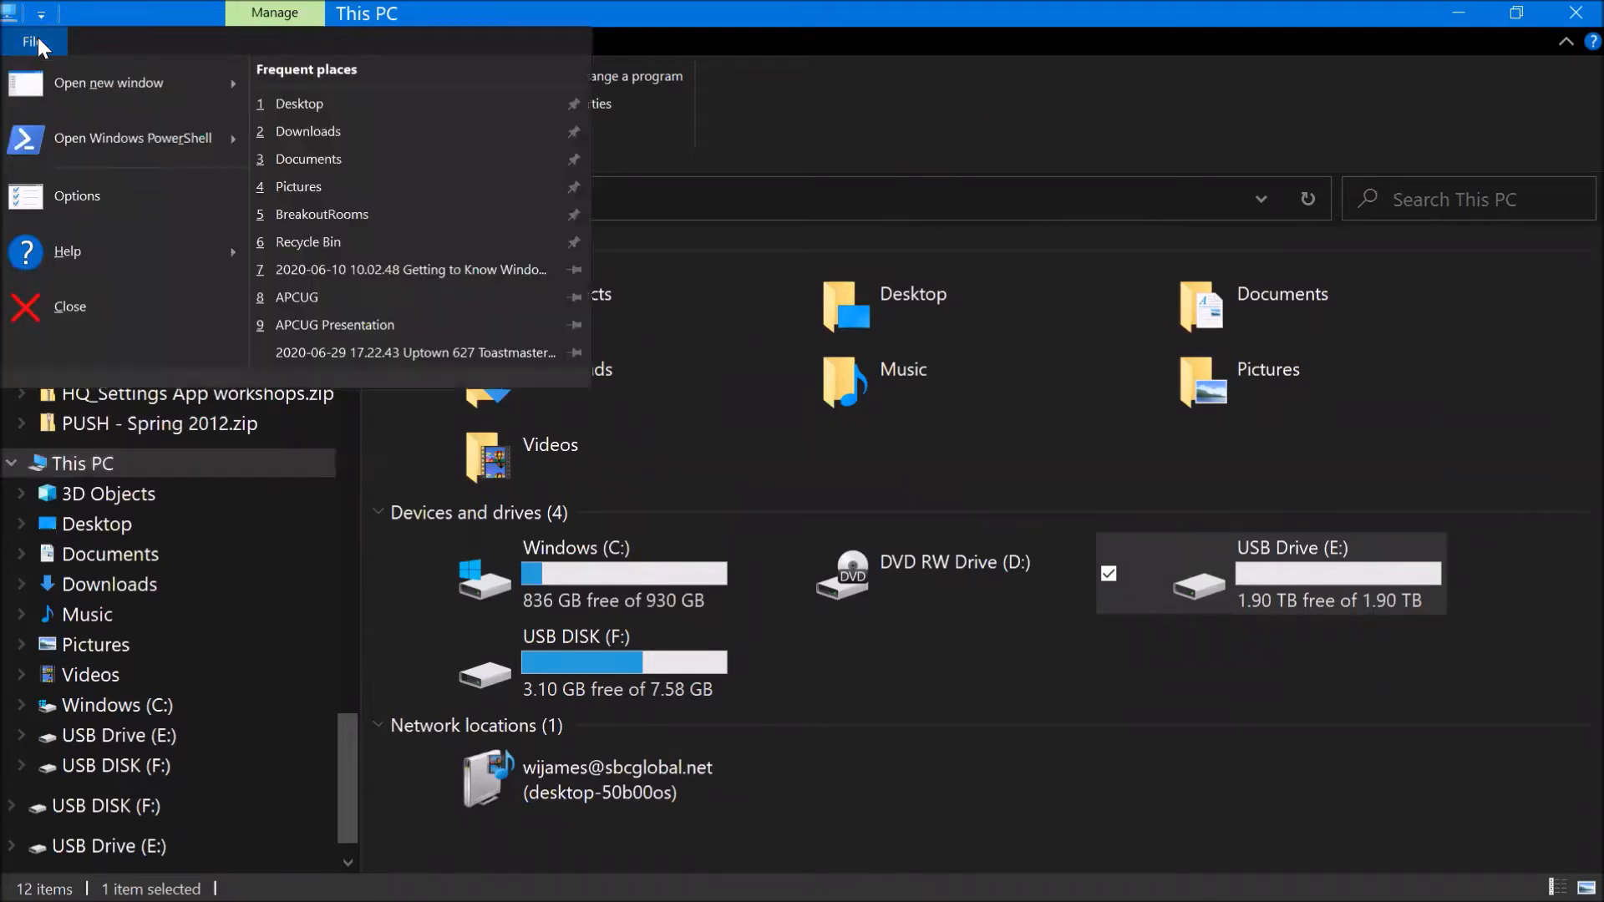
left_click(140, 43)
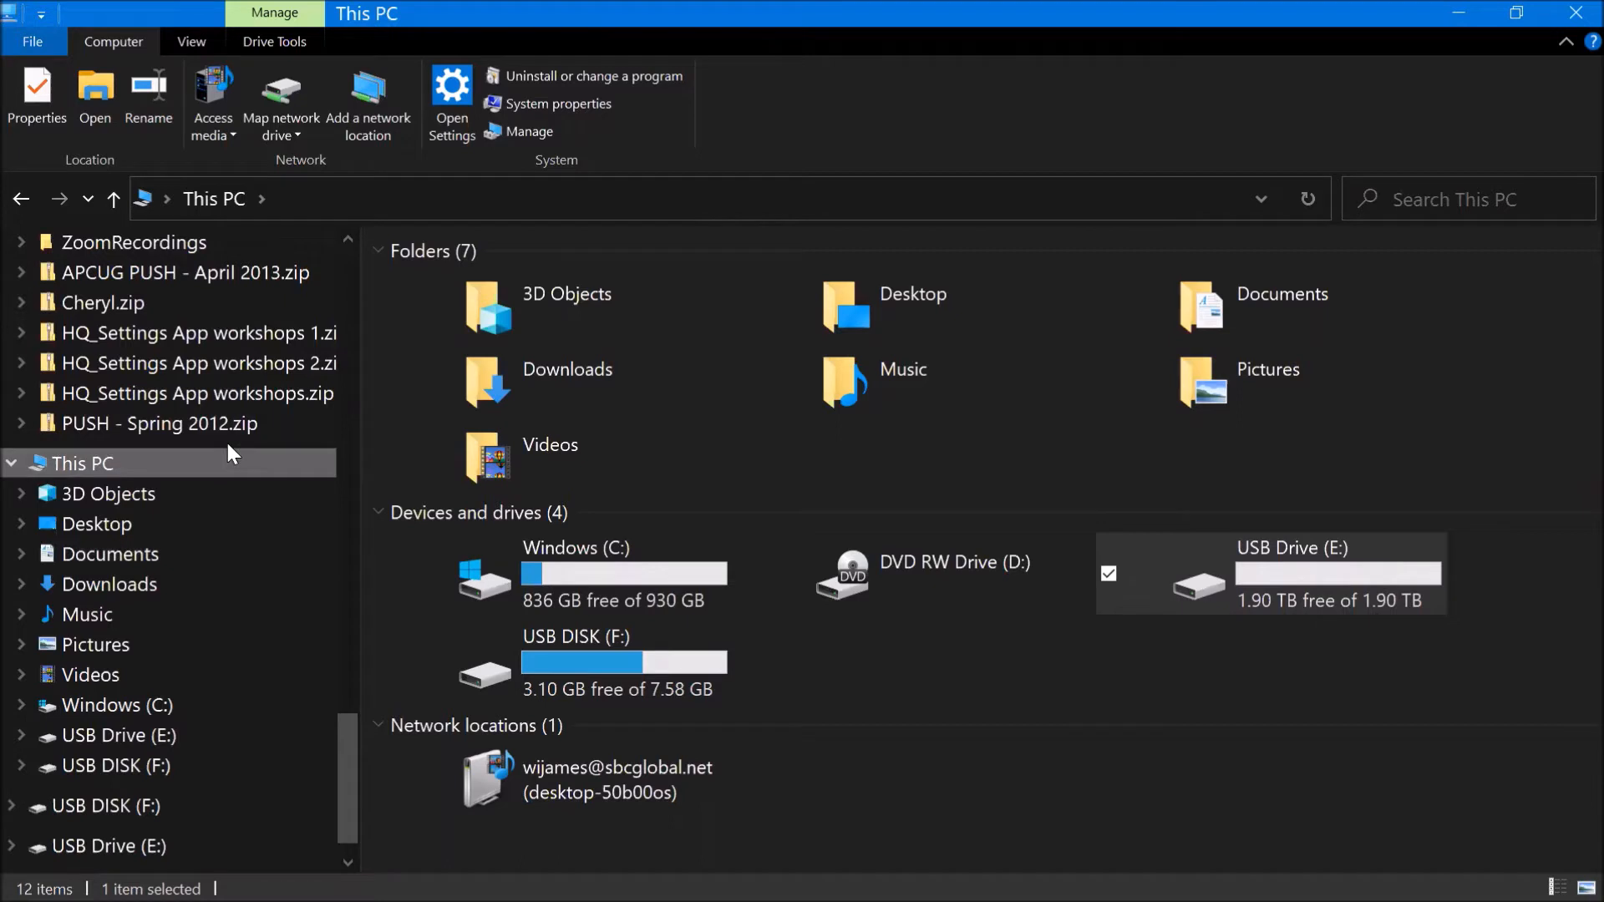
Step: Review the commands offered for This PC, go back to the previous location, and reopen This PC
right_click(209, 474)
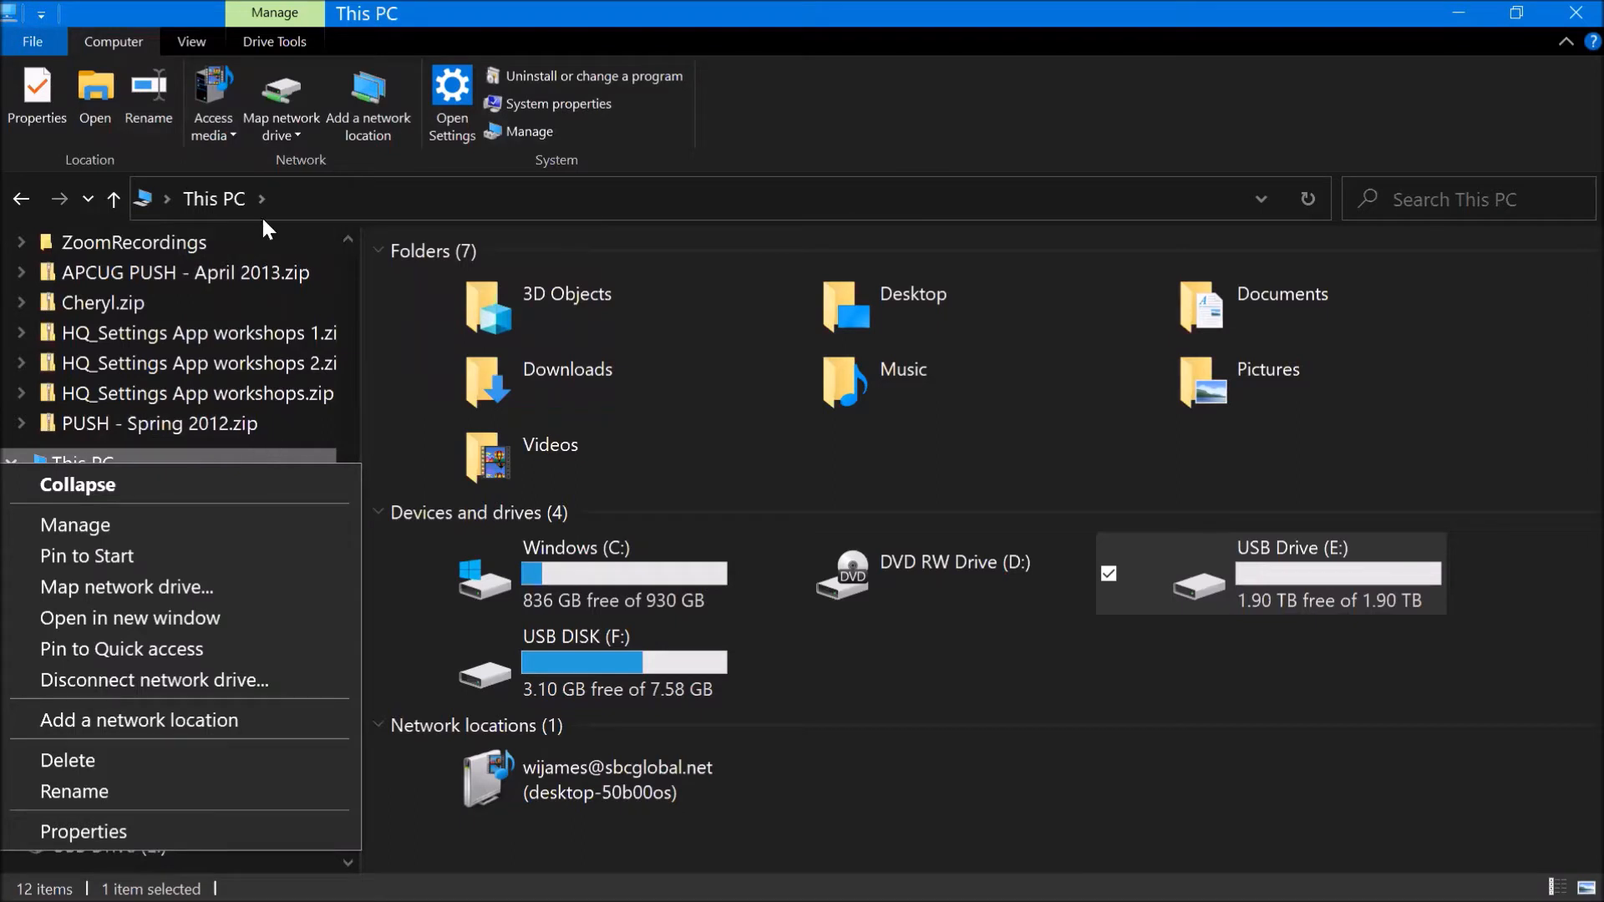
left_click(21, 200)
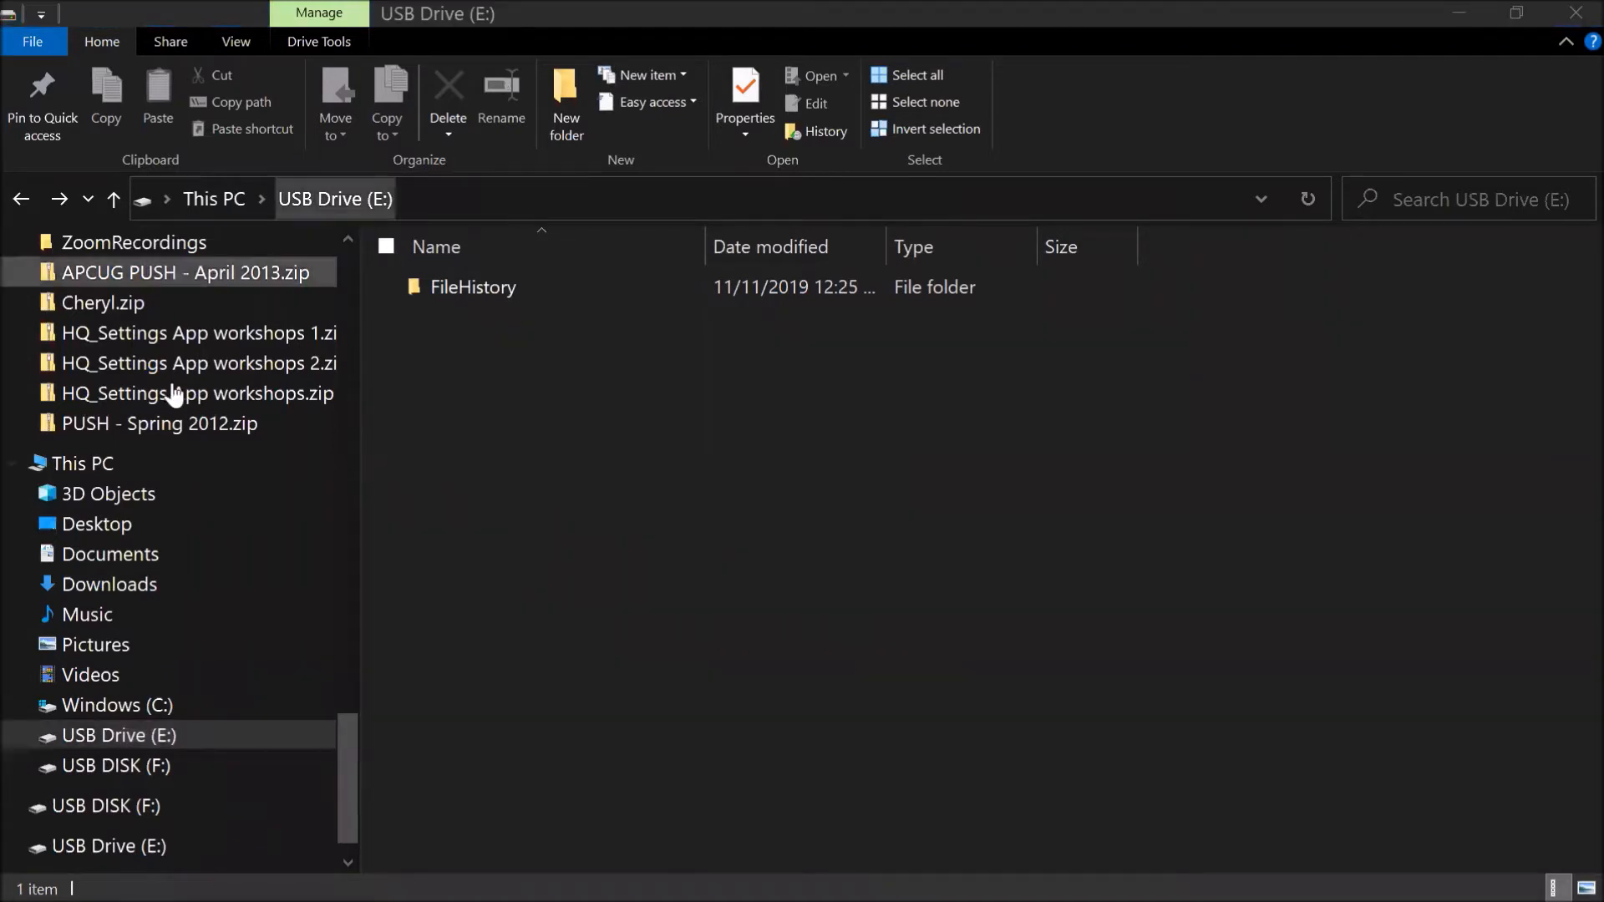
left_click(81, 463)
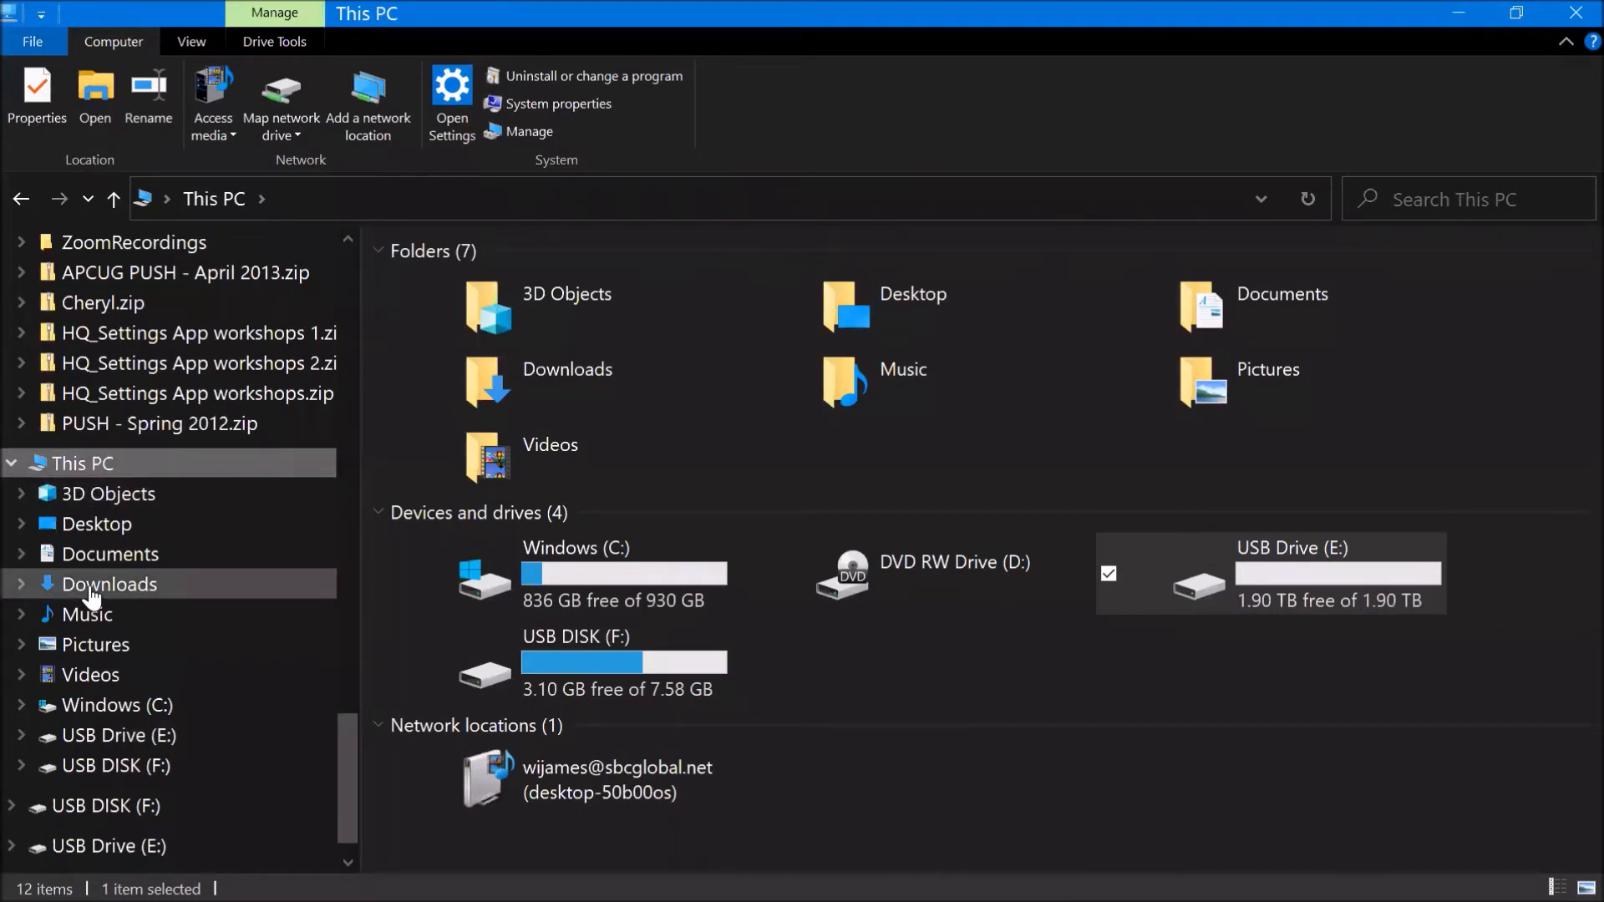
Step: Create a new folder named 2019 in the Documents folder of This PC
left_click(110, 554)
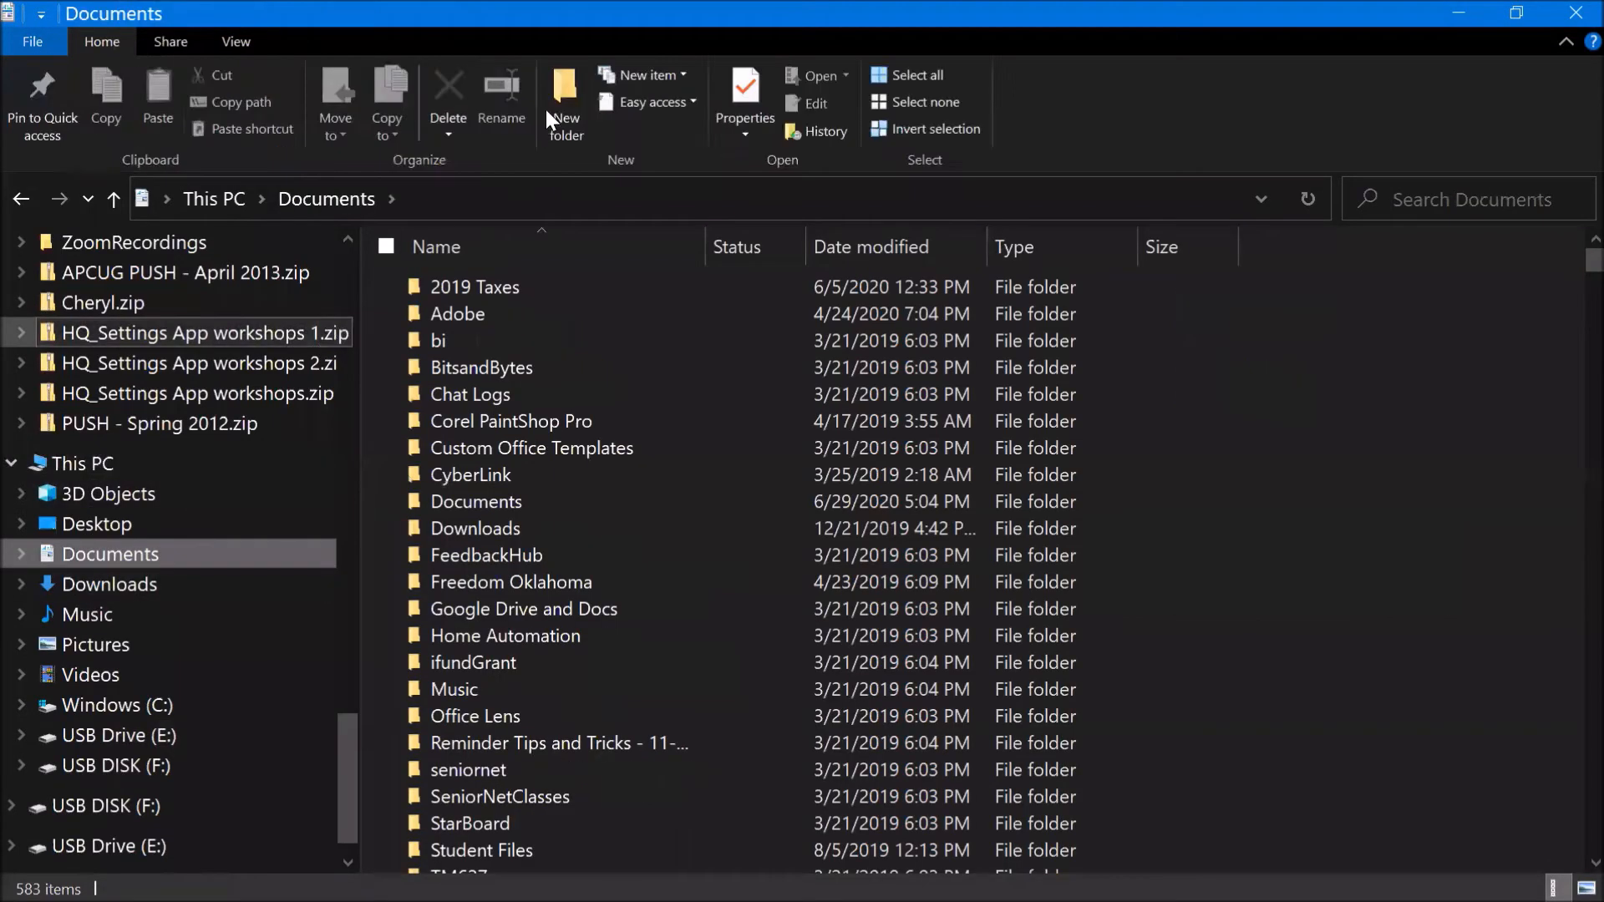
left_click(564, 99)
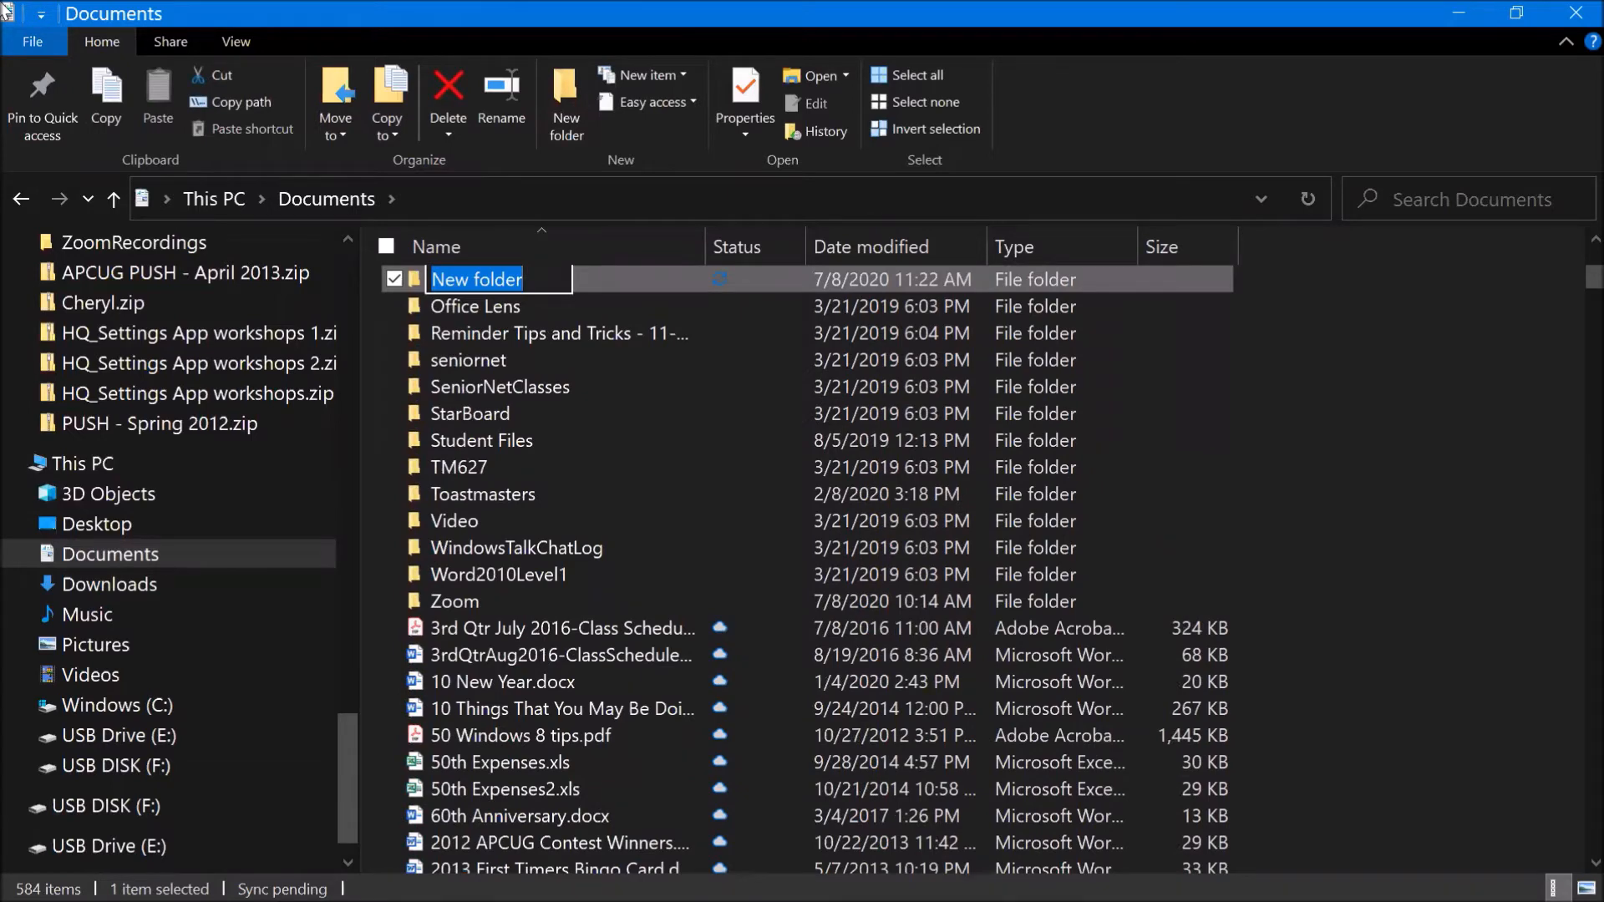
type("T")
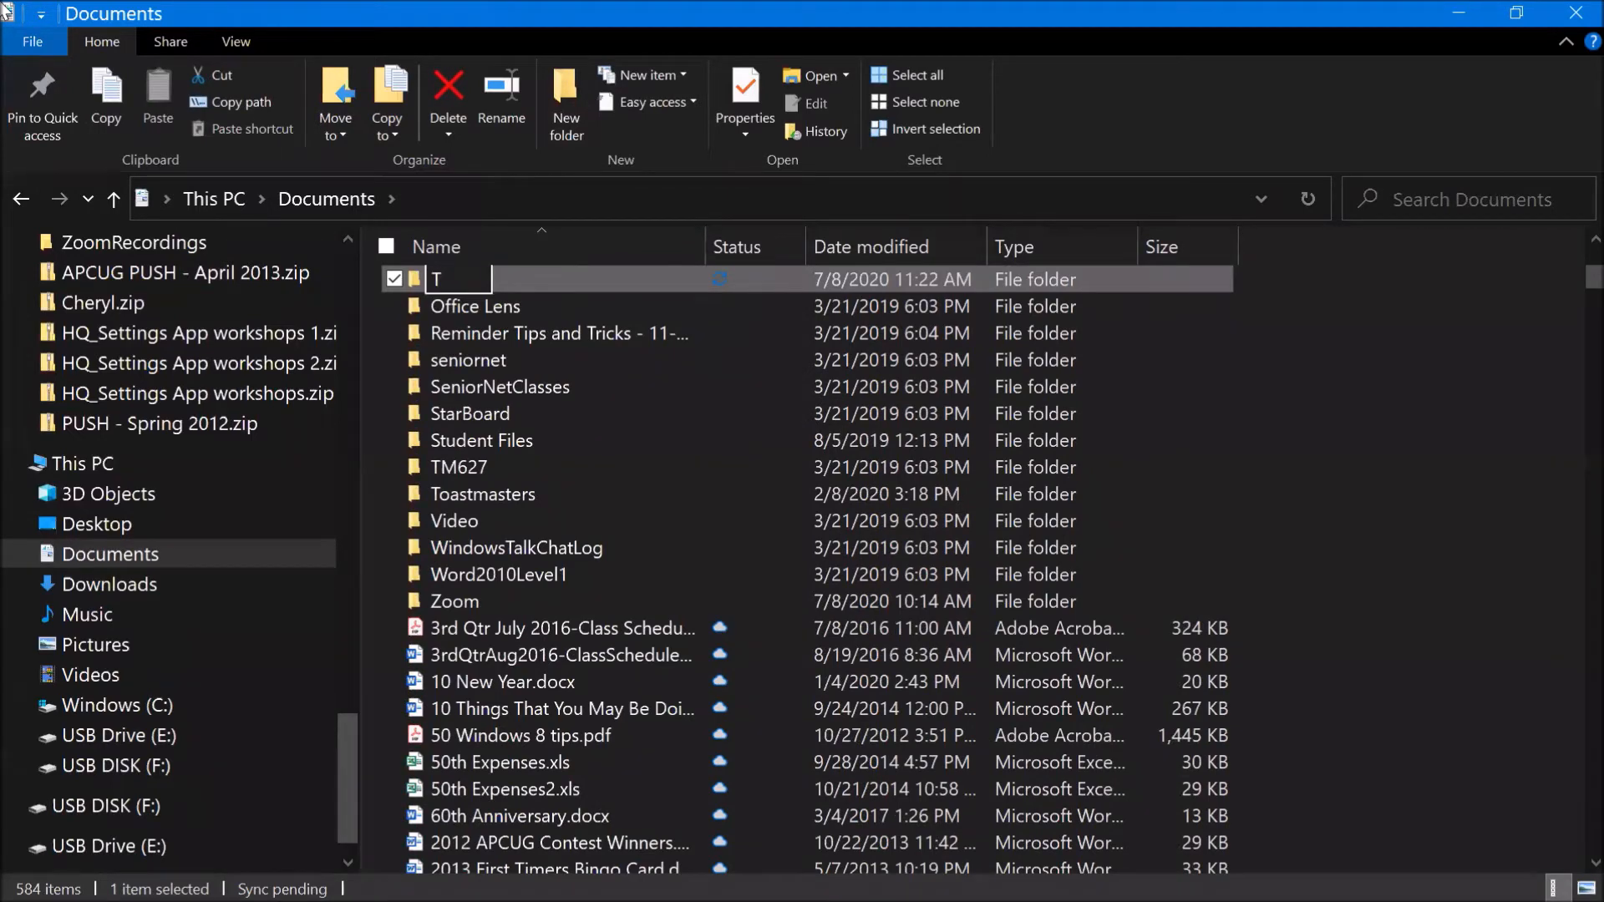
key("BackSpace")
type("2018")
key("BackSpace")
type("9")
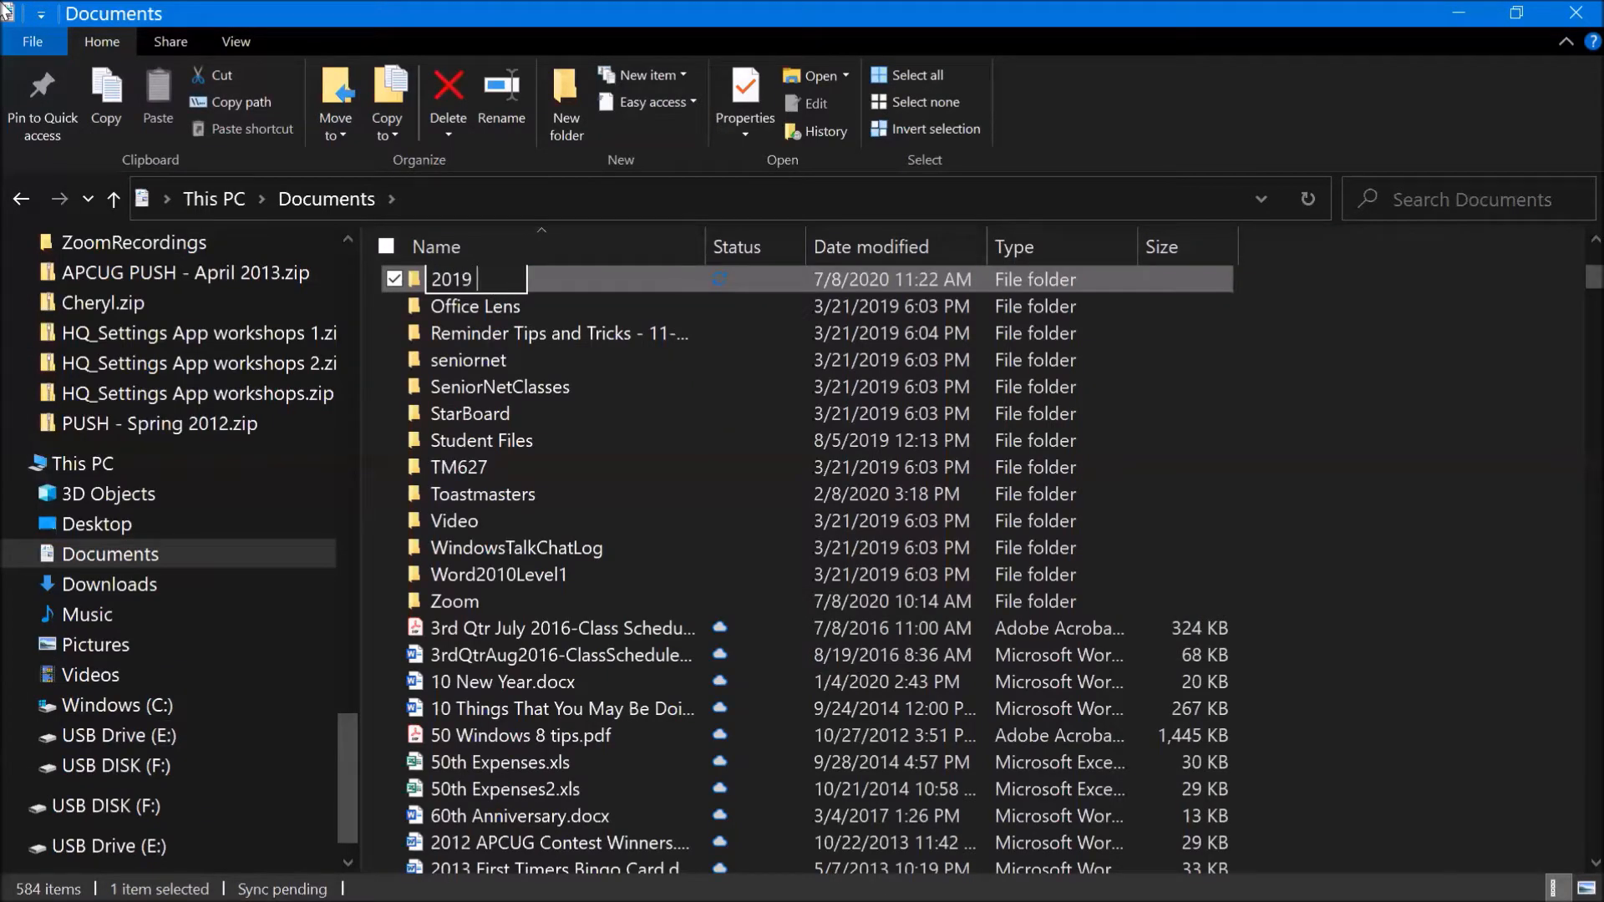
key("Return")
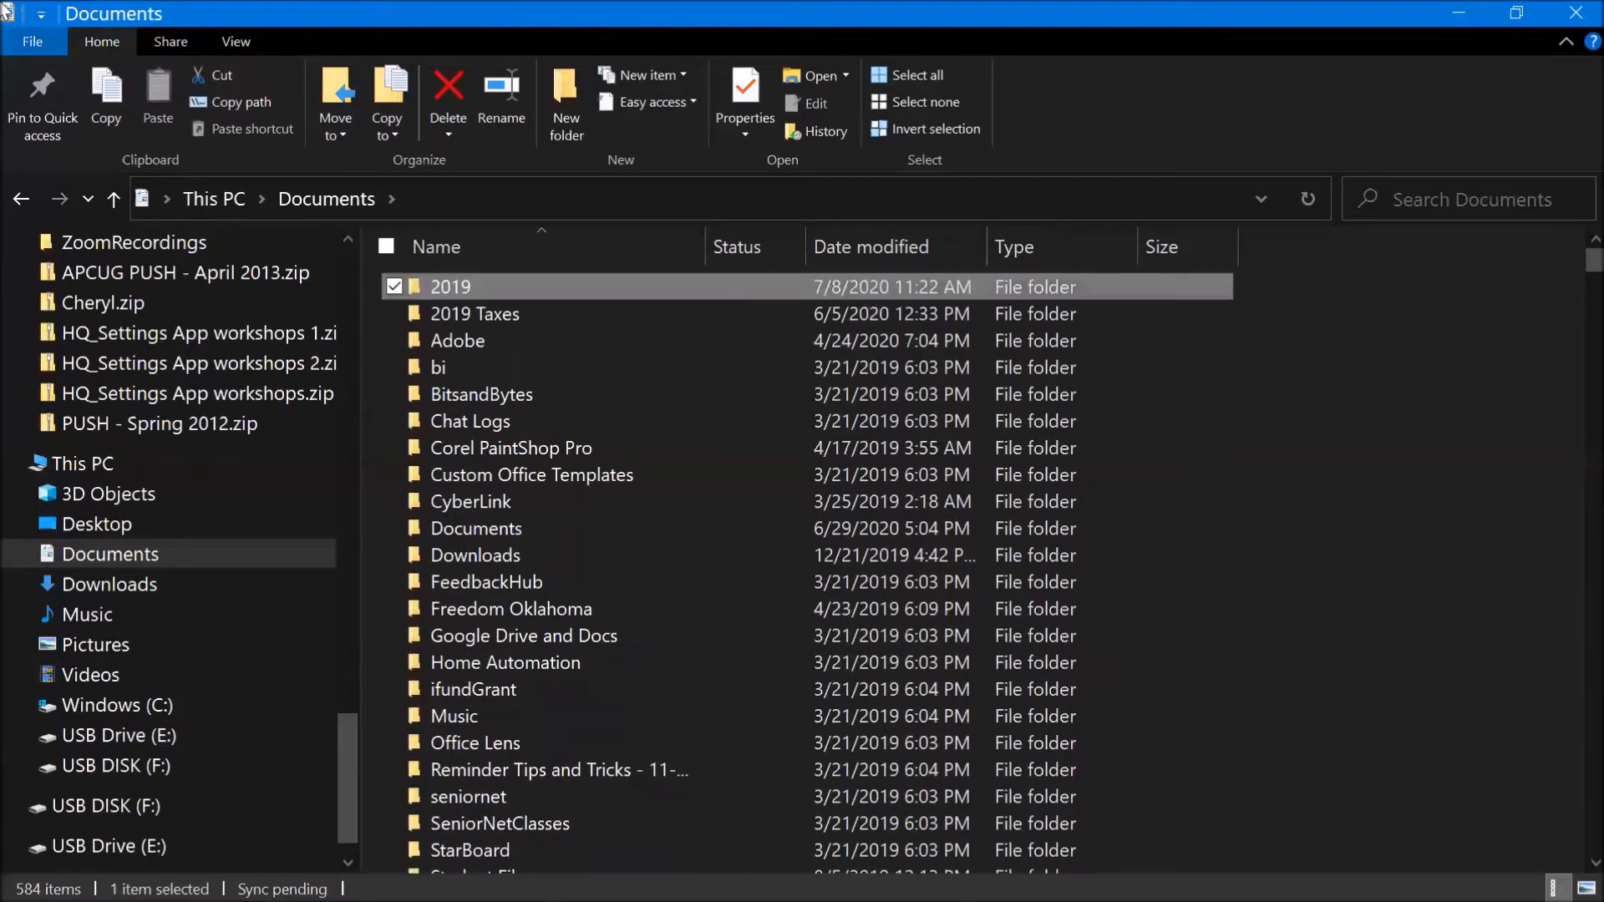
Step: Create another new folder in Documents and try to name it 2019 Taxes, without merging it into the existing folder
key("t")
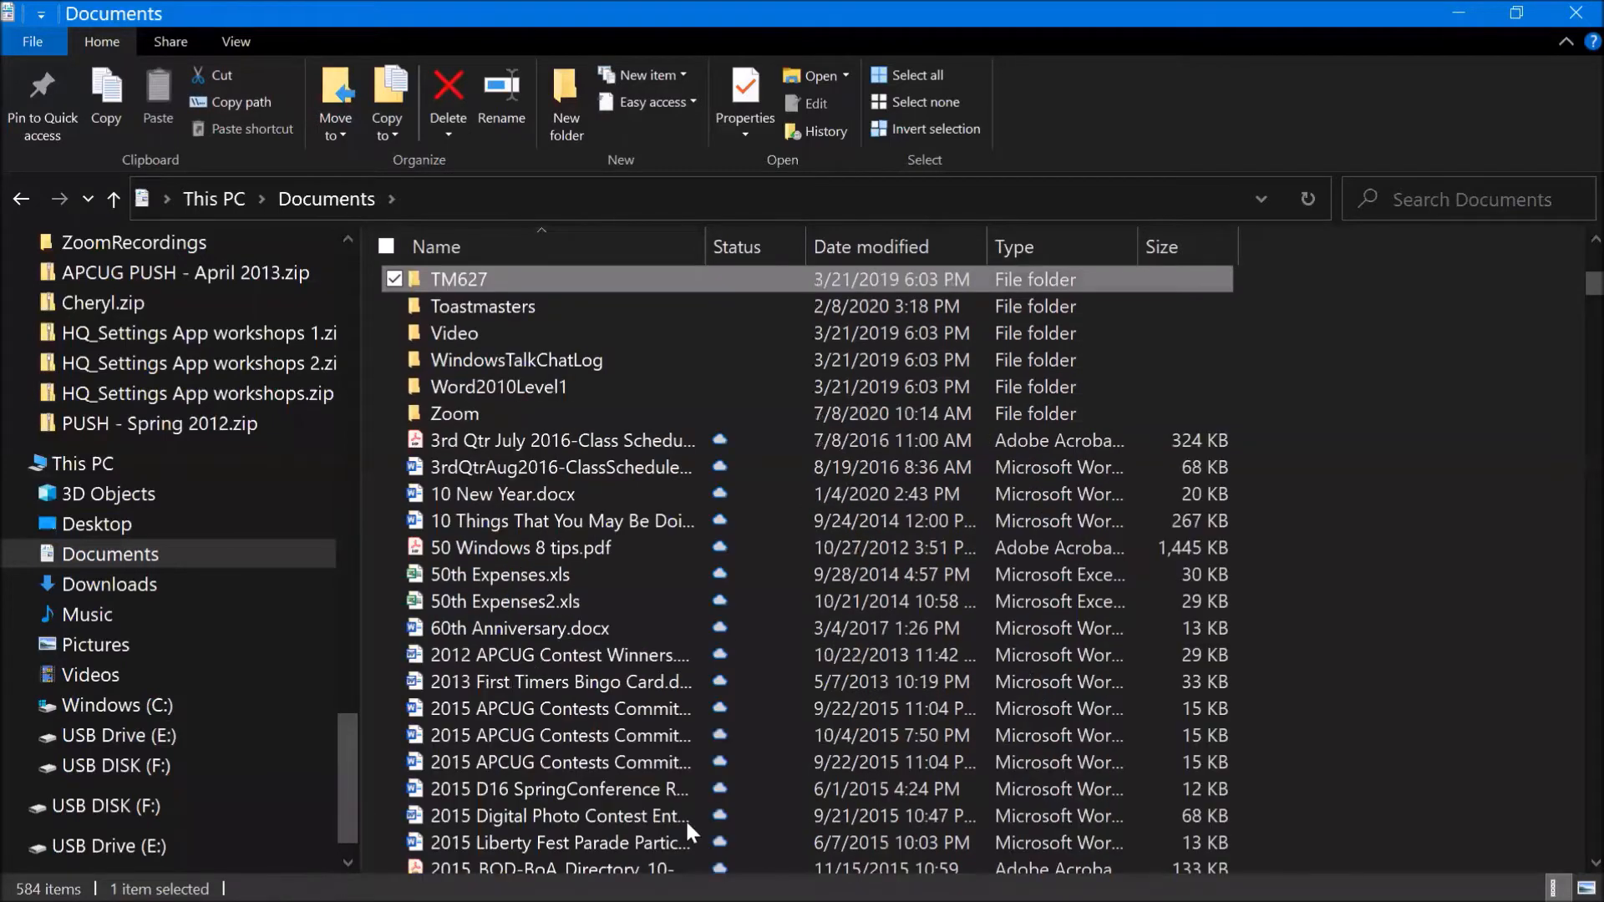
scroll(610, 694, "down", 1)
scroll(609, 700, "down", 1)
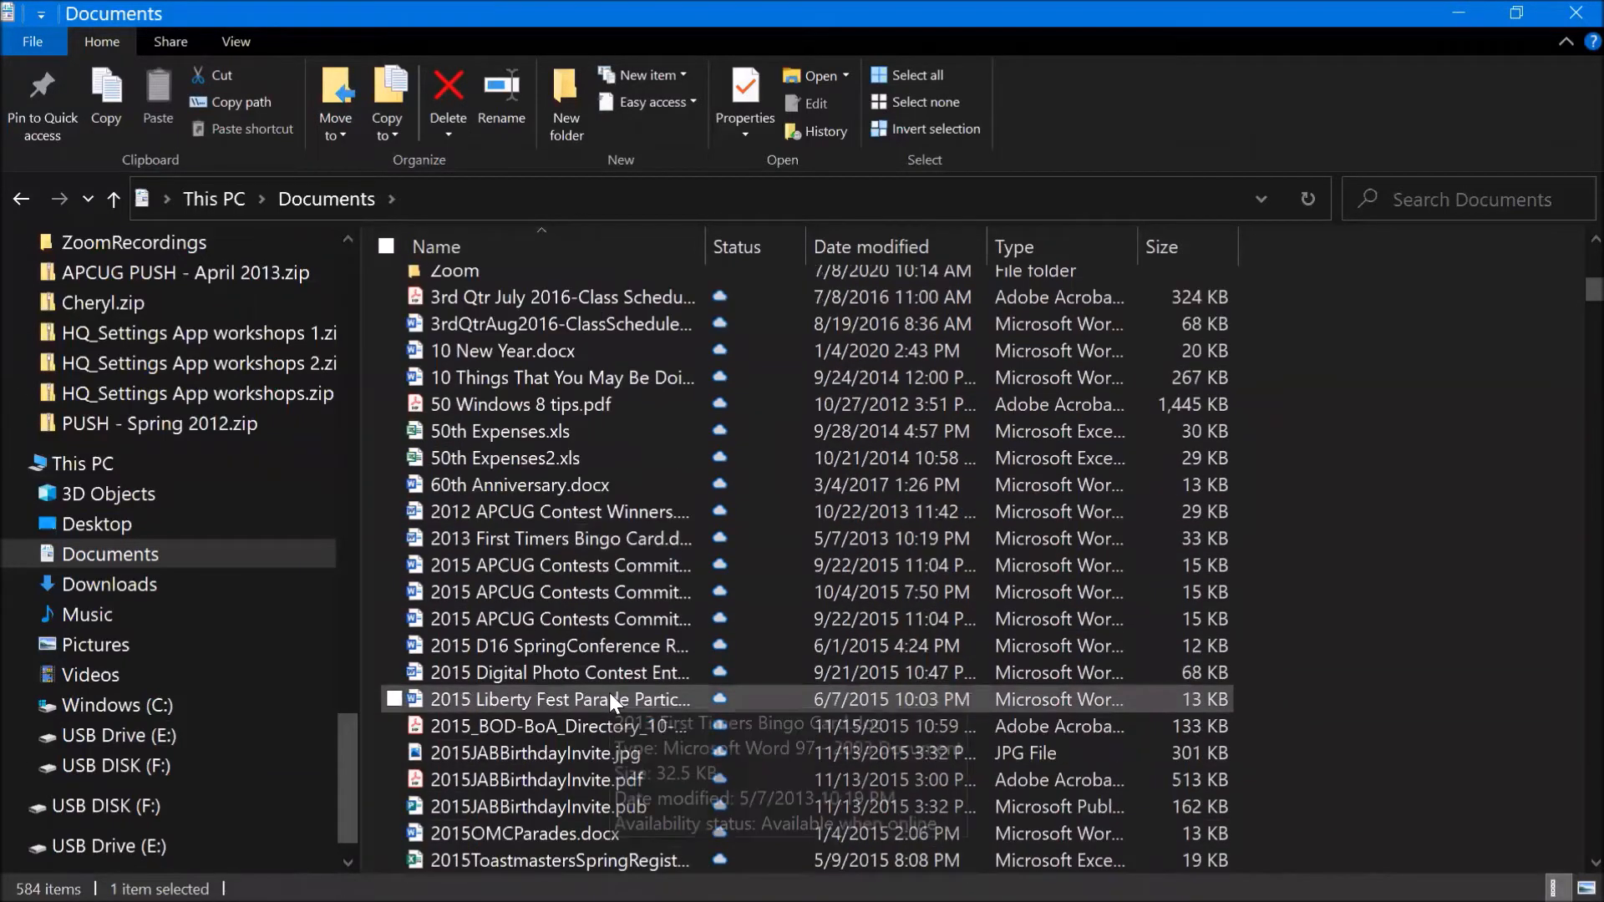
scroll(610, 698, "down", 4)
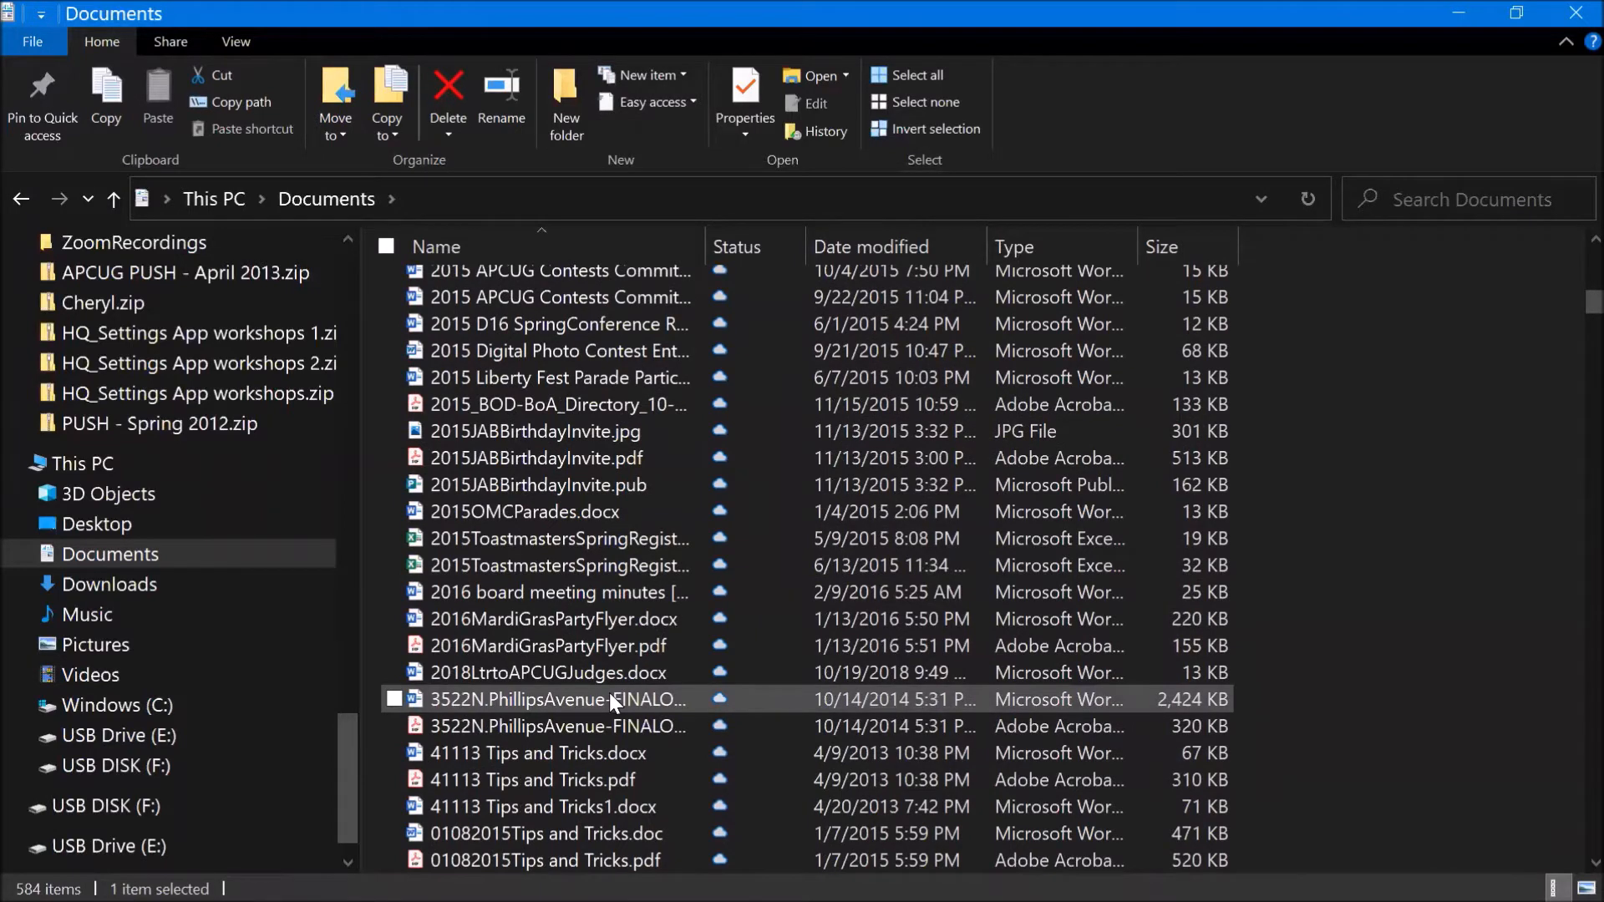
scroll(609, 694, "up", 7)
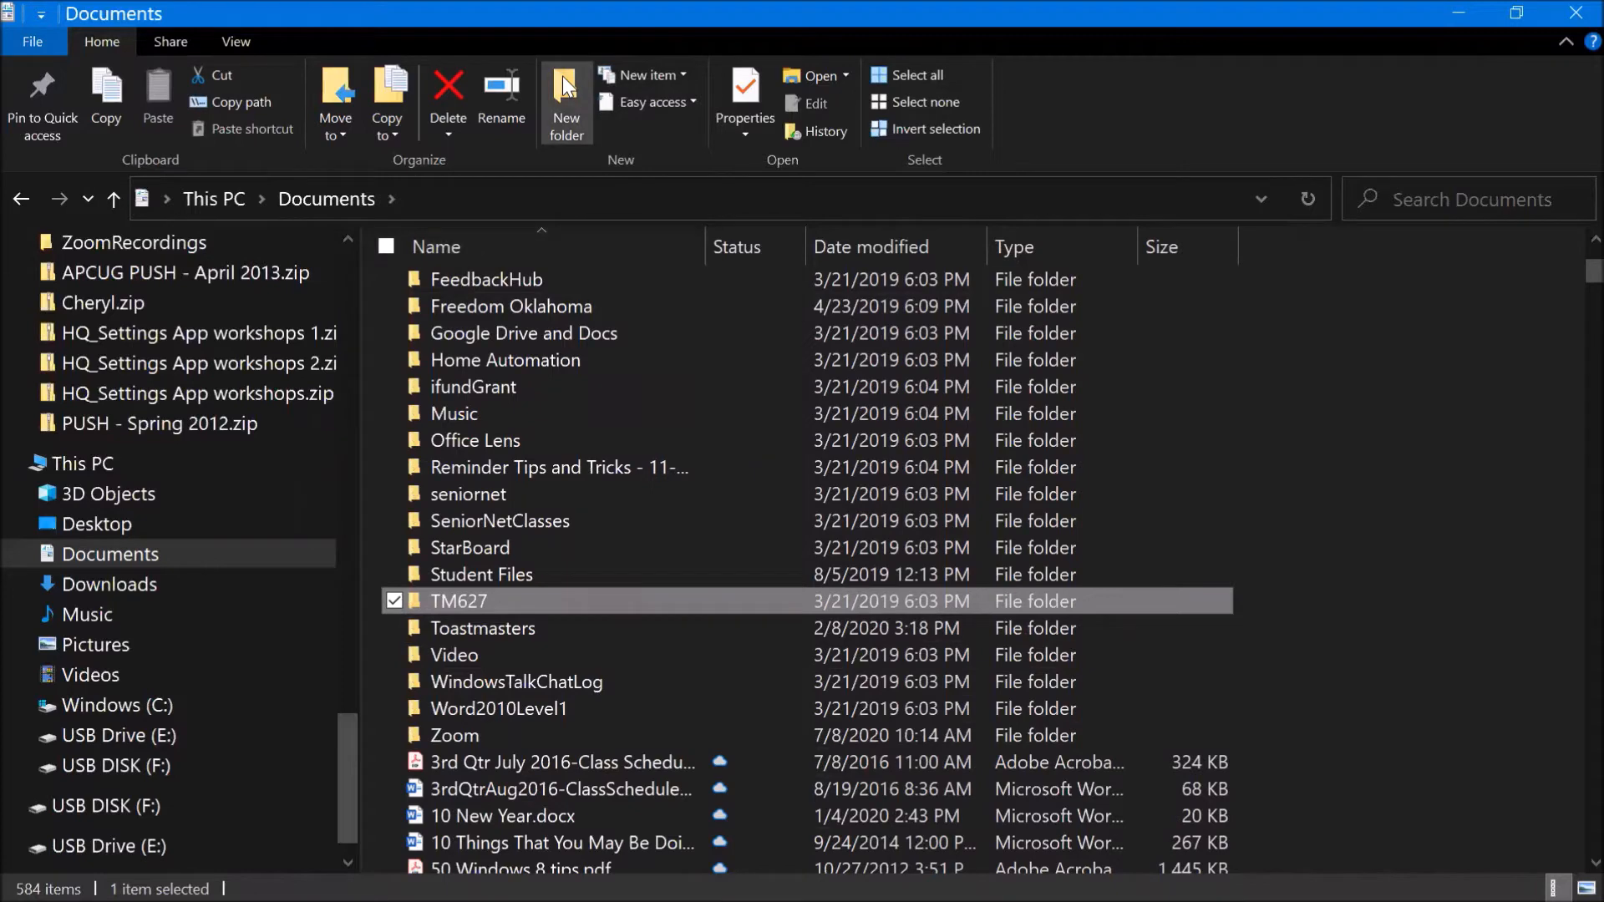
left_click(565, 86)
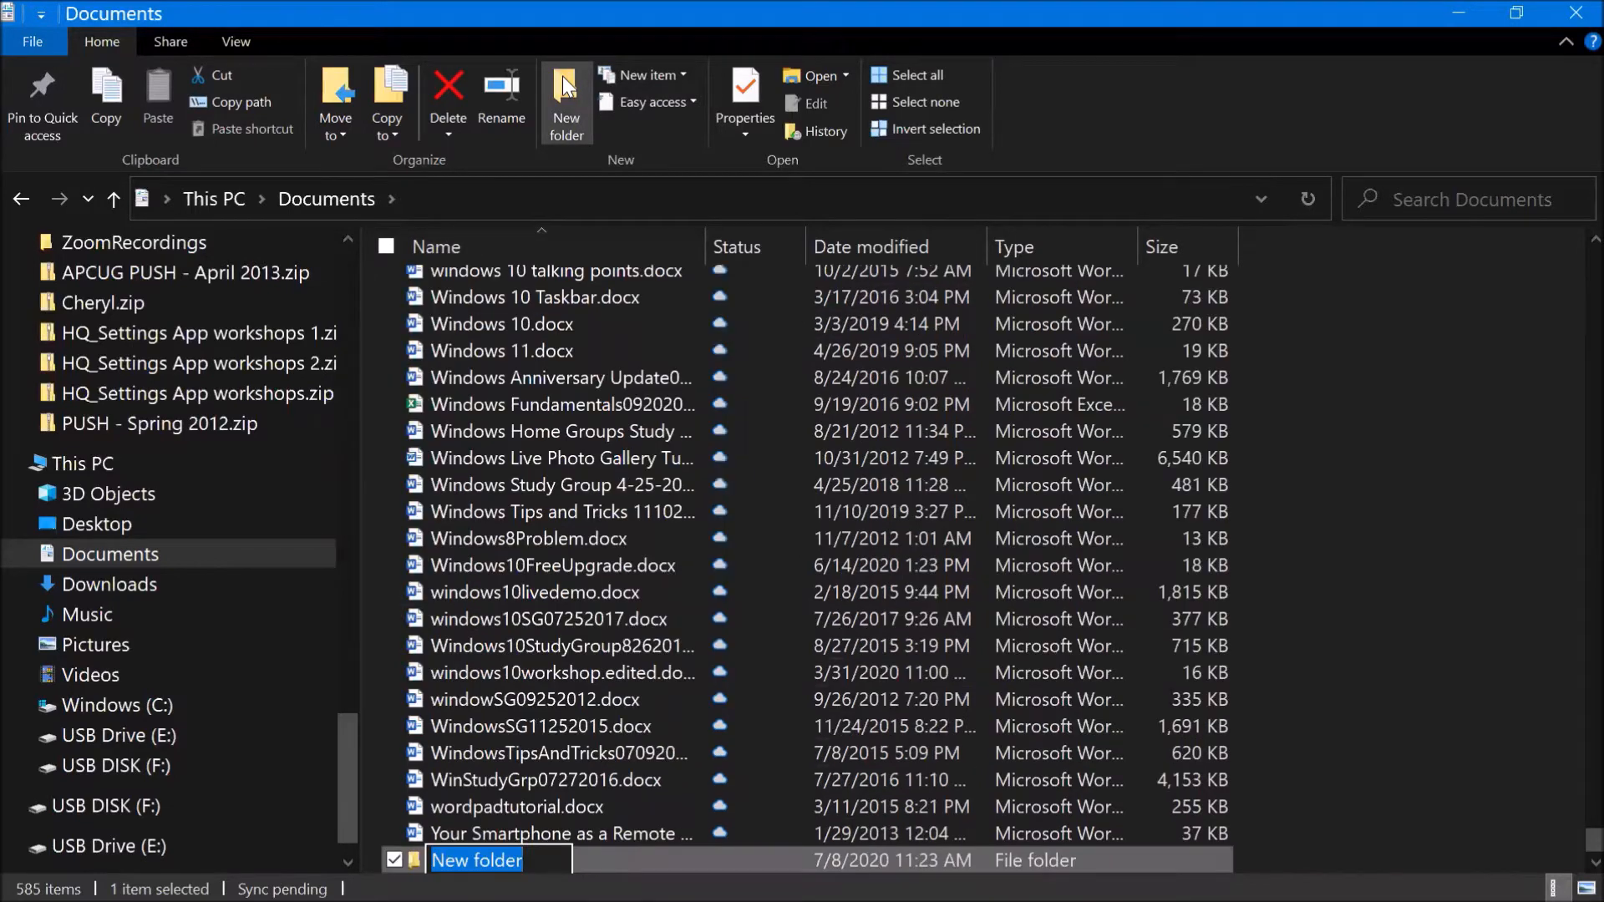
type("2019")
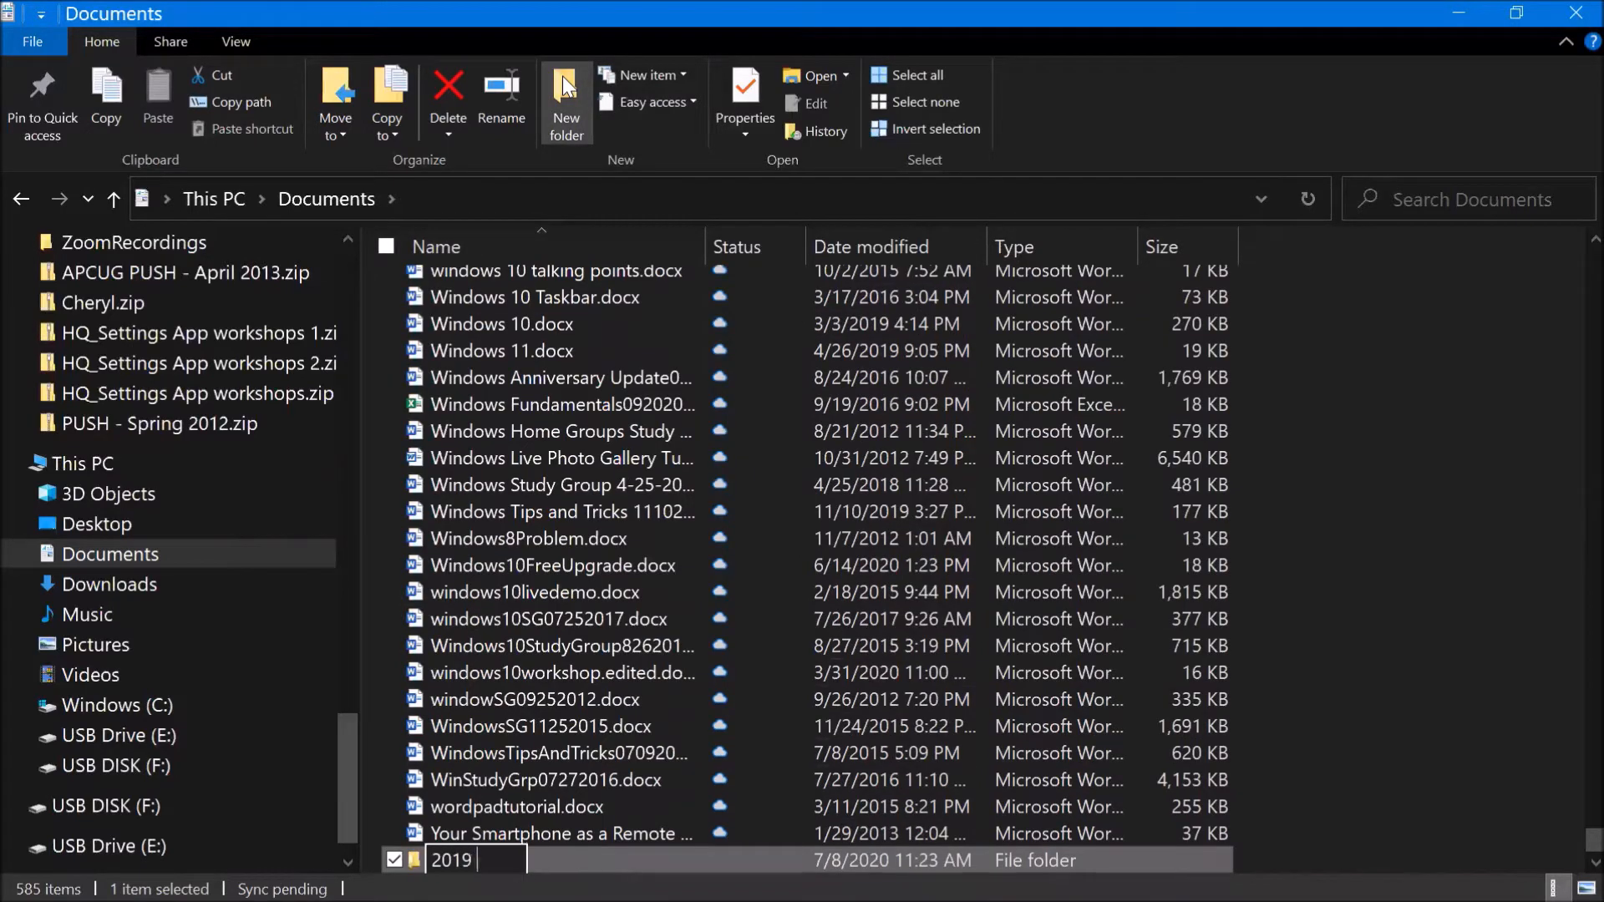
type(" Taxes")
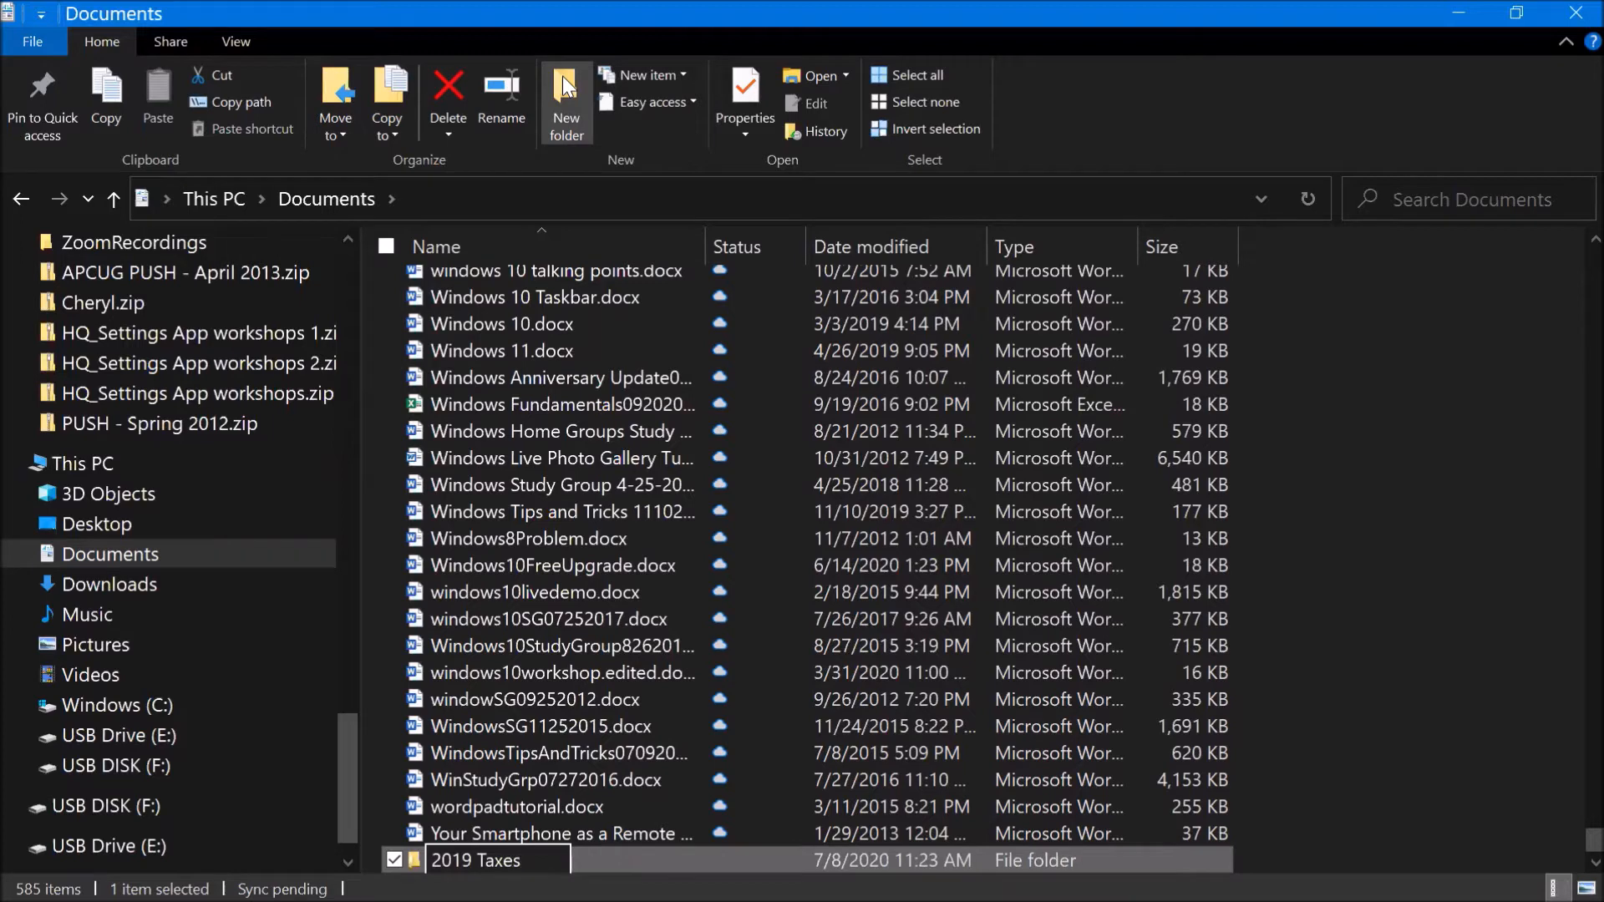
key("Return")
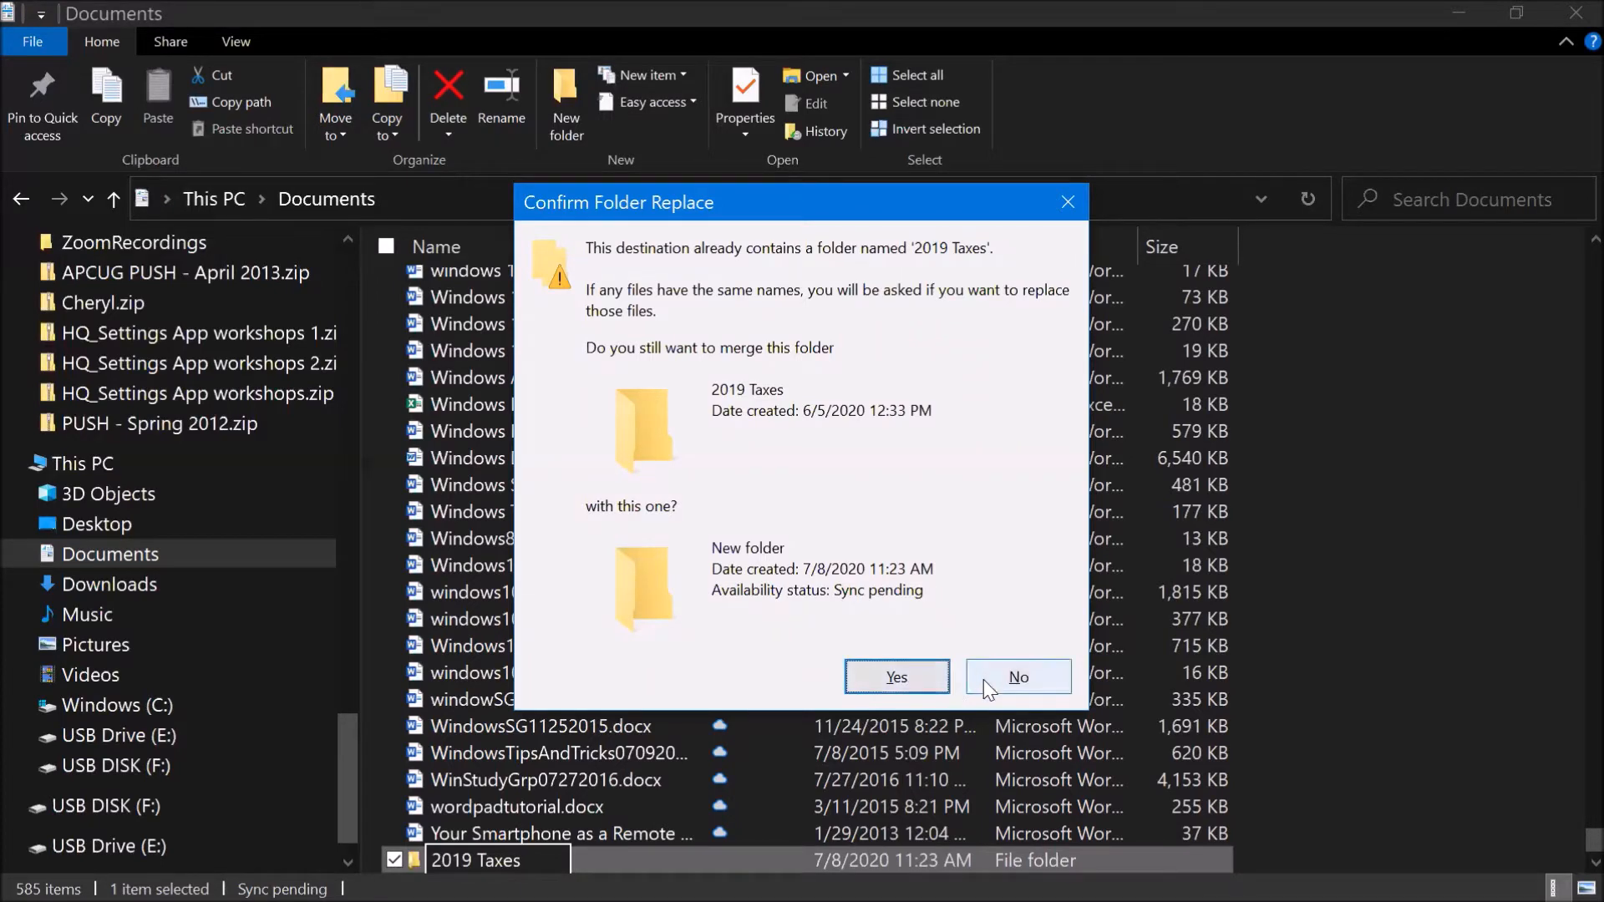
key("Escape")
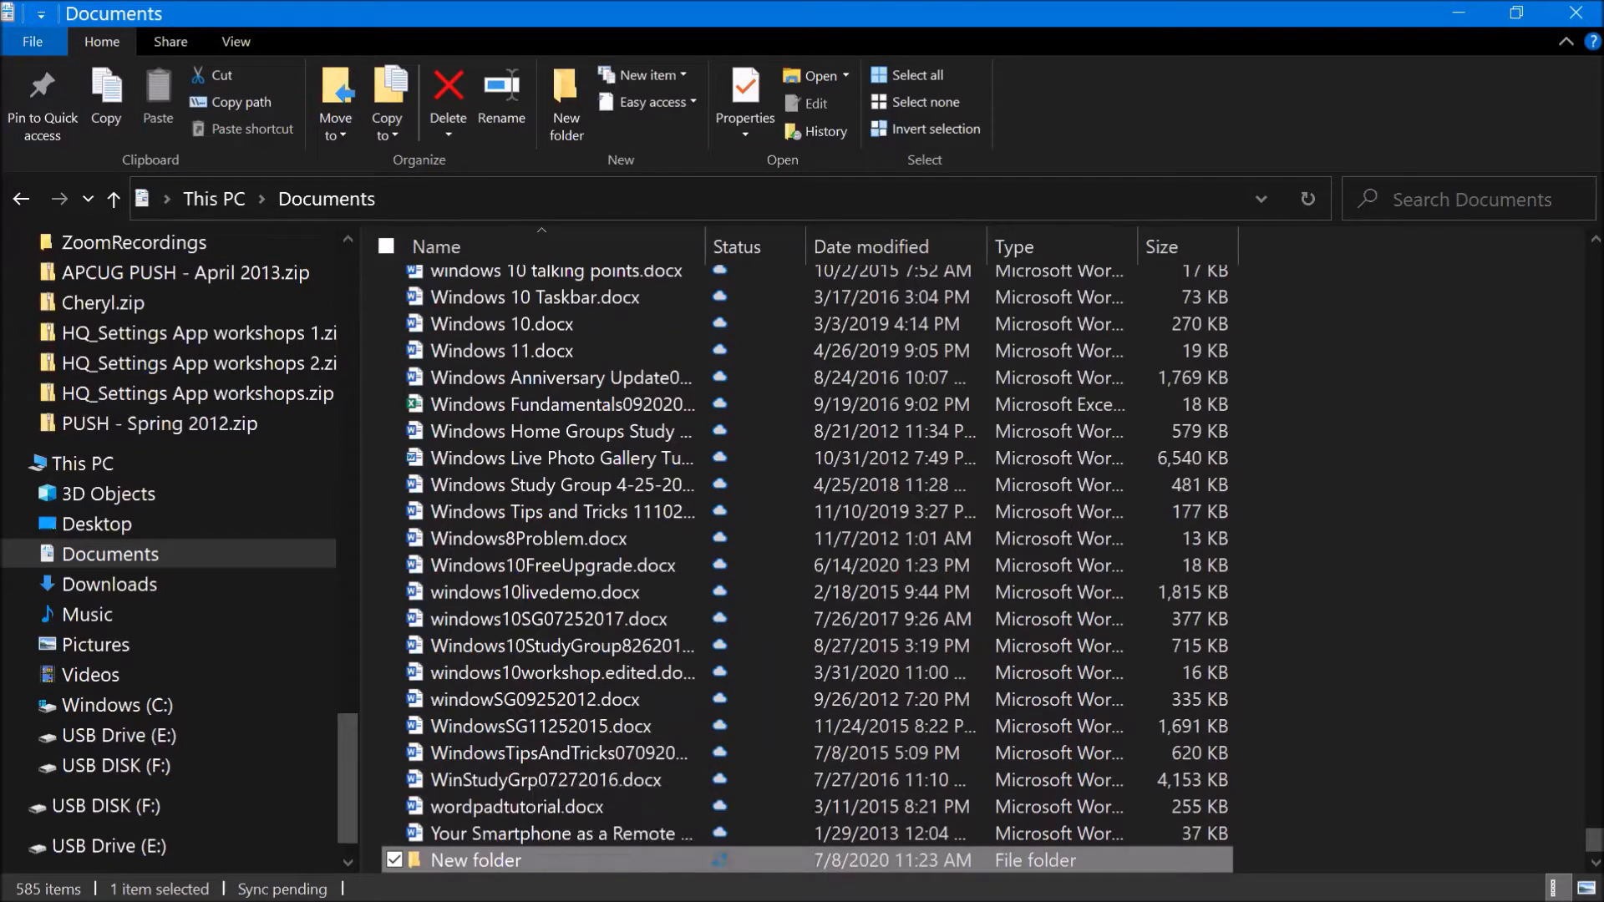
Step: Rename the newly created folder in Documents as 2019 Taxes1
right_click(507, 859)
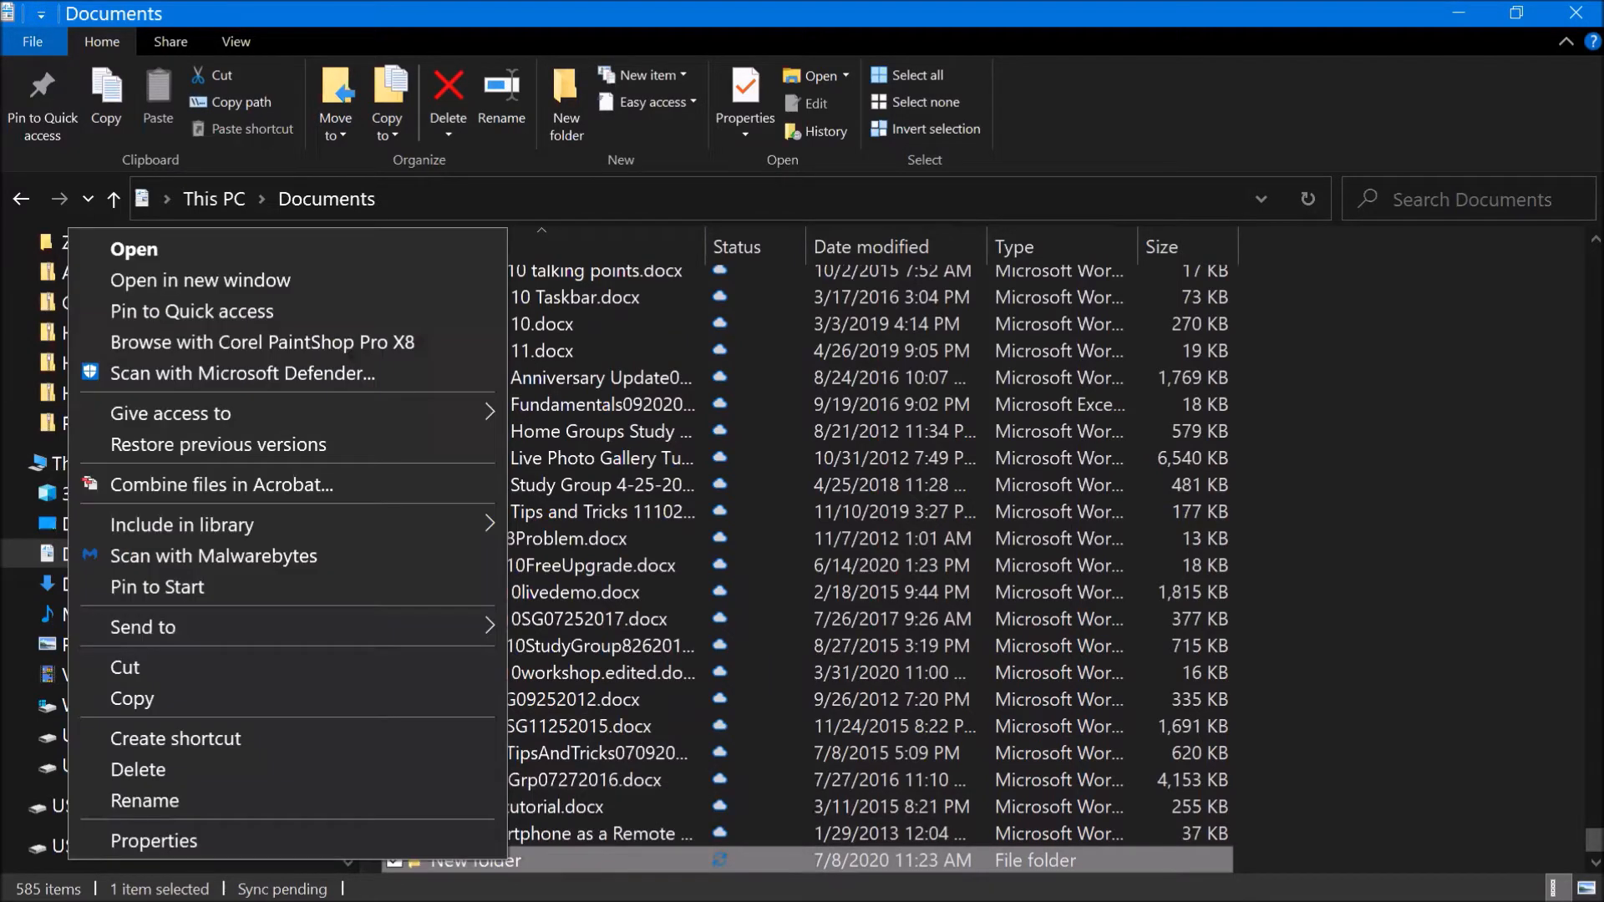
left_click(450, 798)
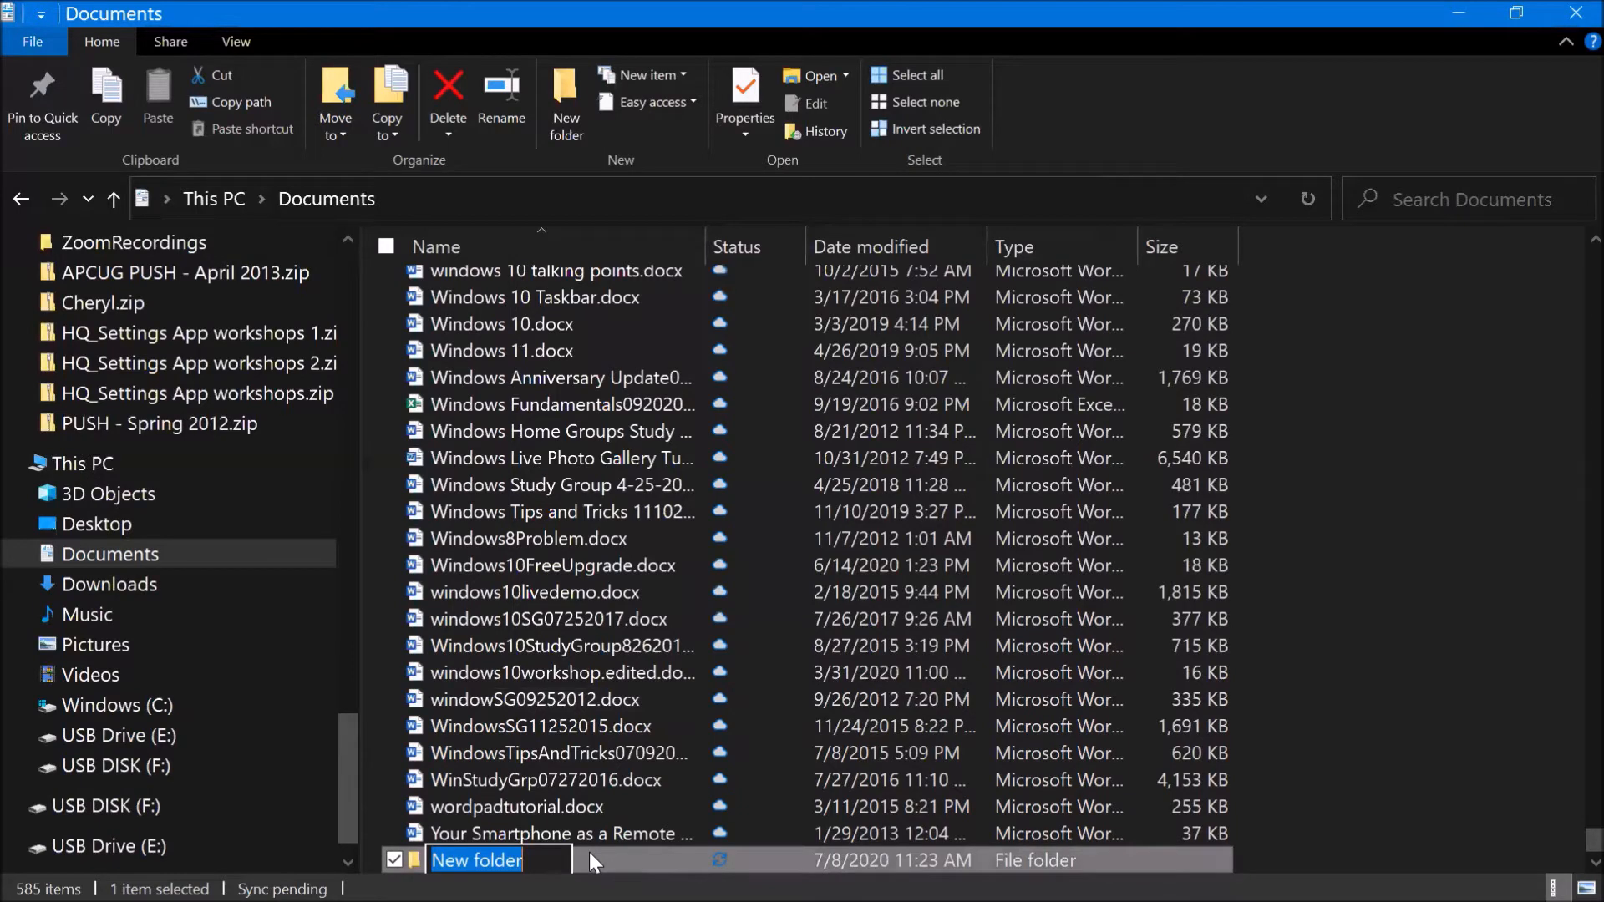
type("2018=")
key("BackSpace")
key("BackSpace")
type("9 Tax")
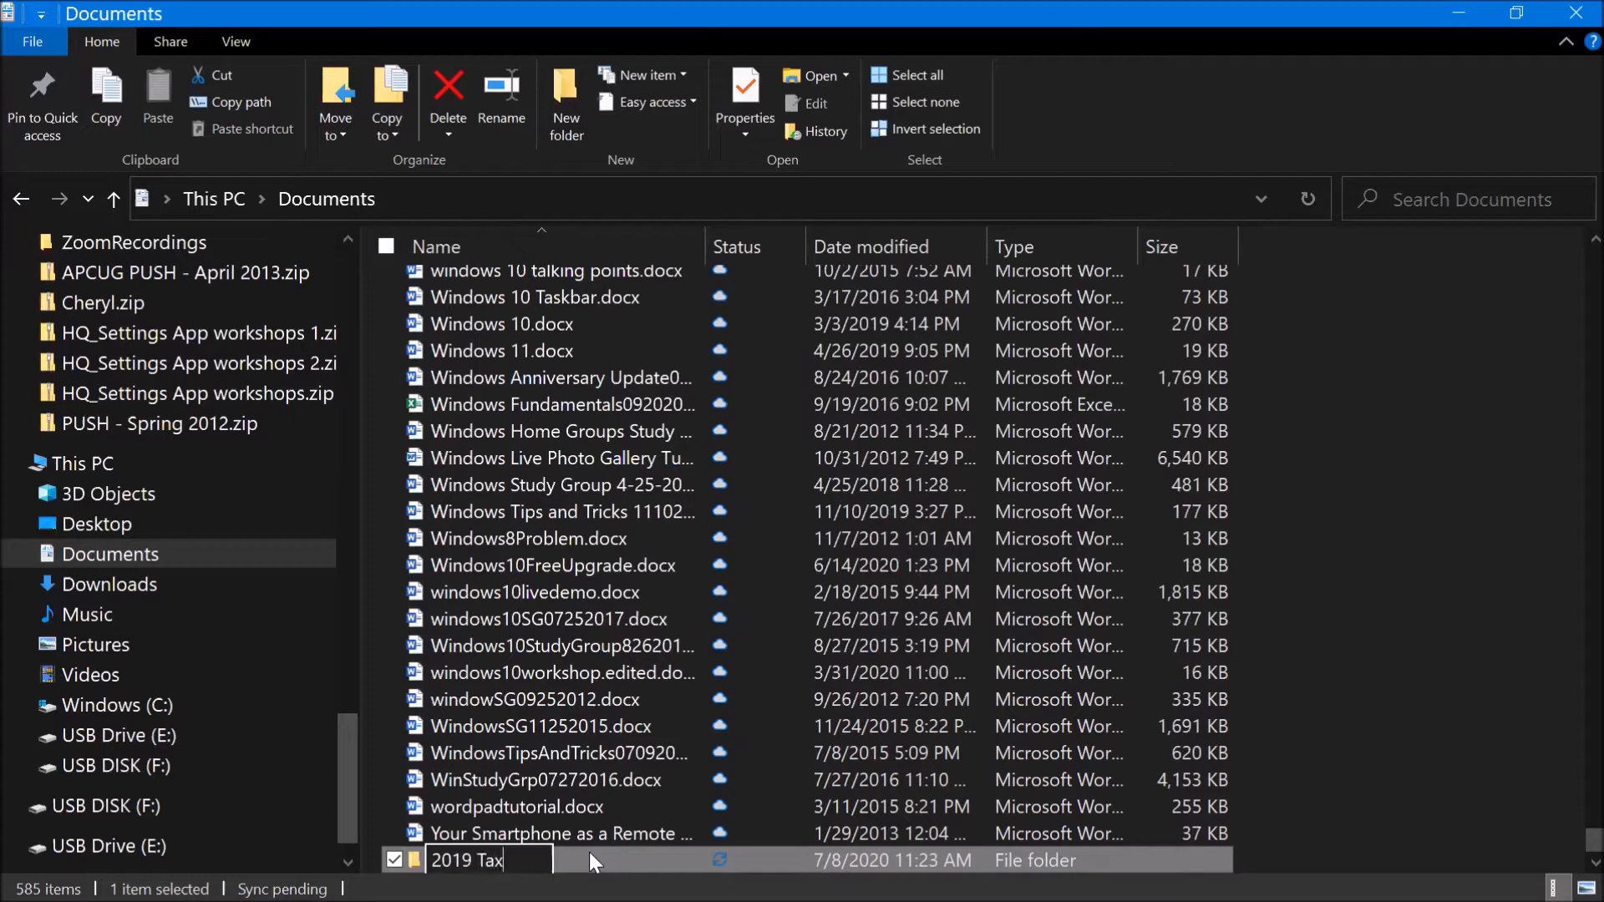
type("es1")
left_click(1339, 698)
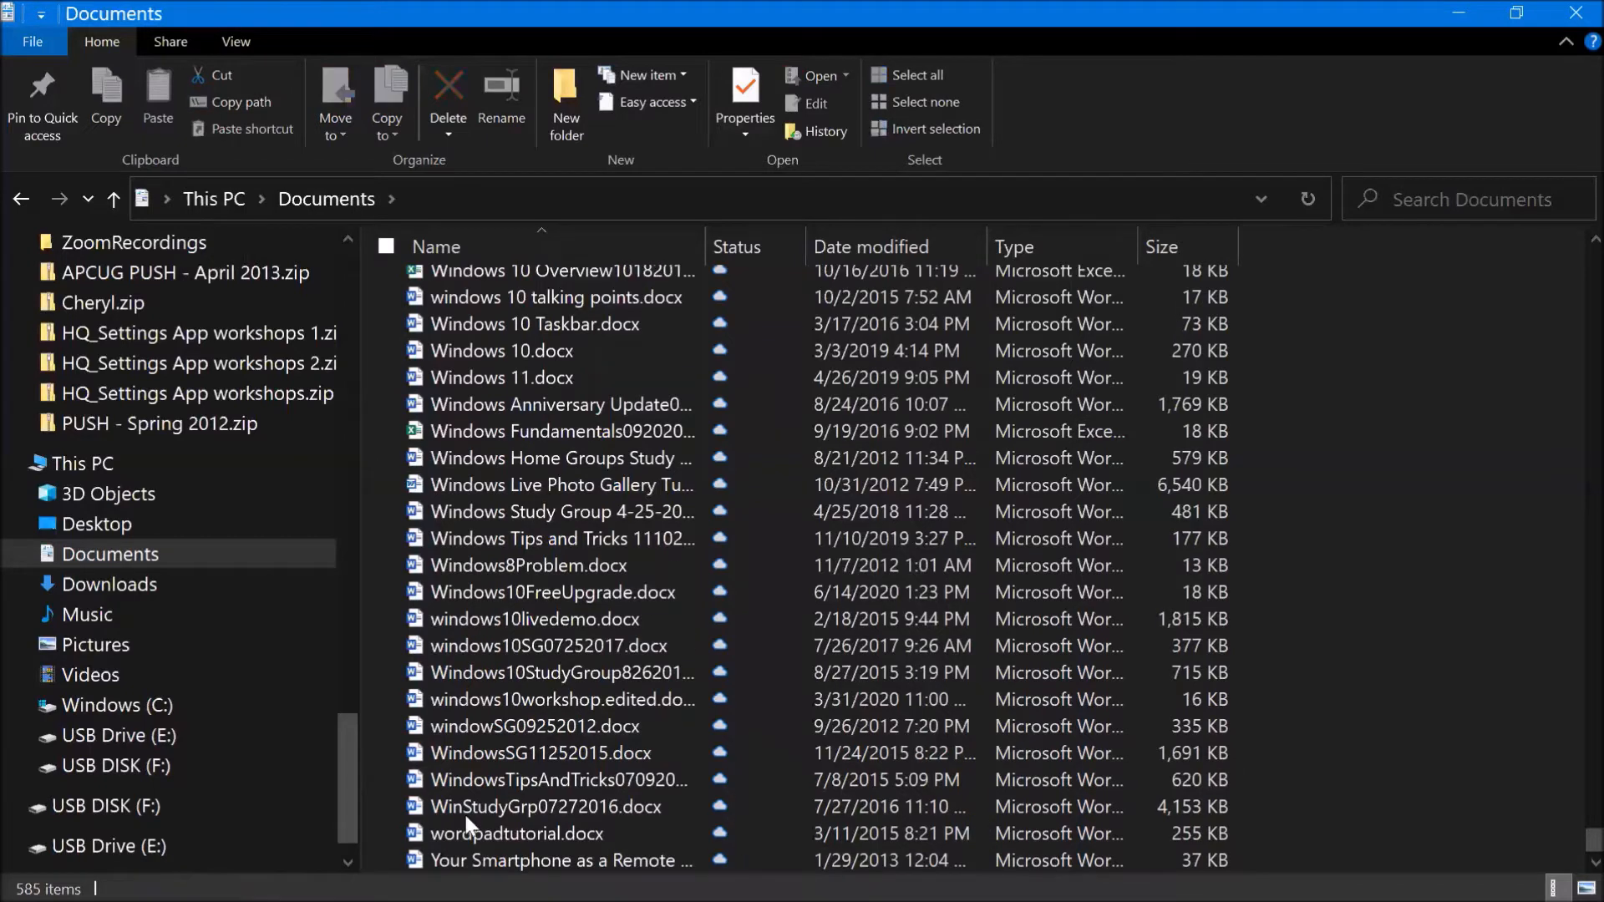
Step: Open the 2019 Taxes folder under OneDrive - Personal to view its files
scroll(559, 545, "up", 1)
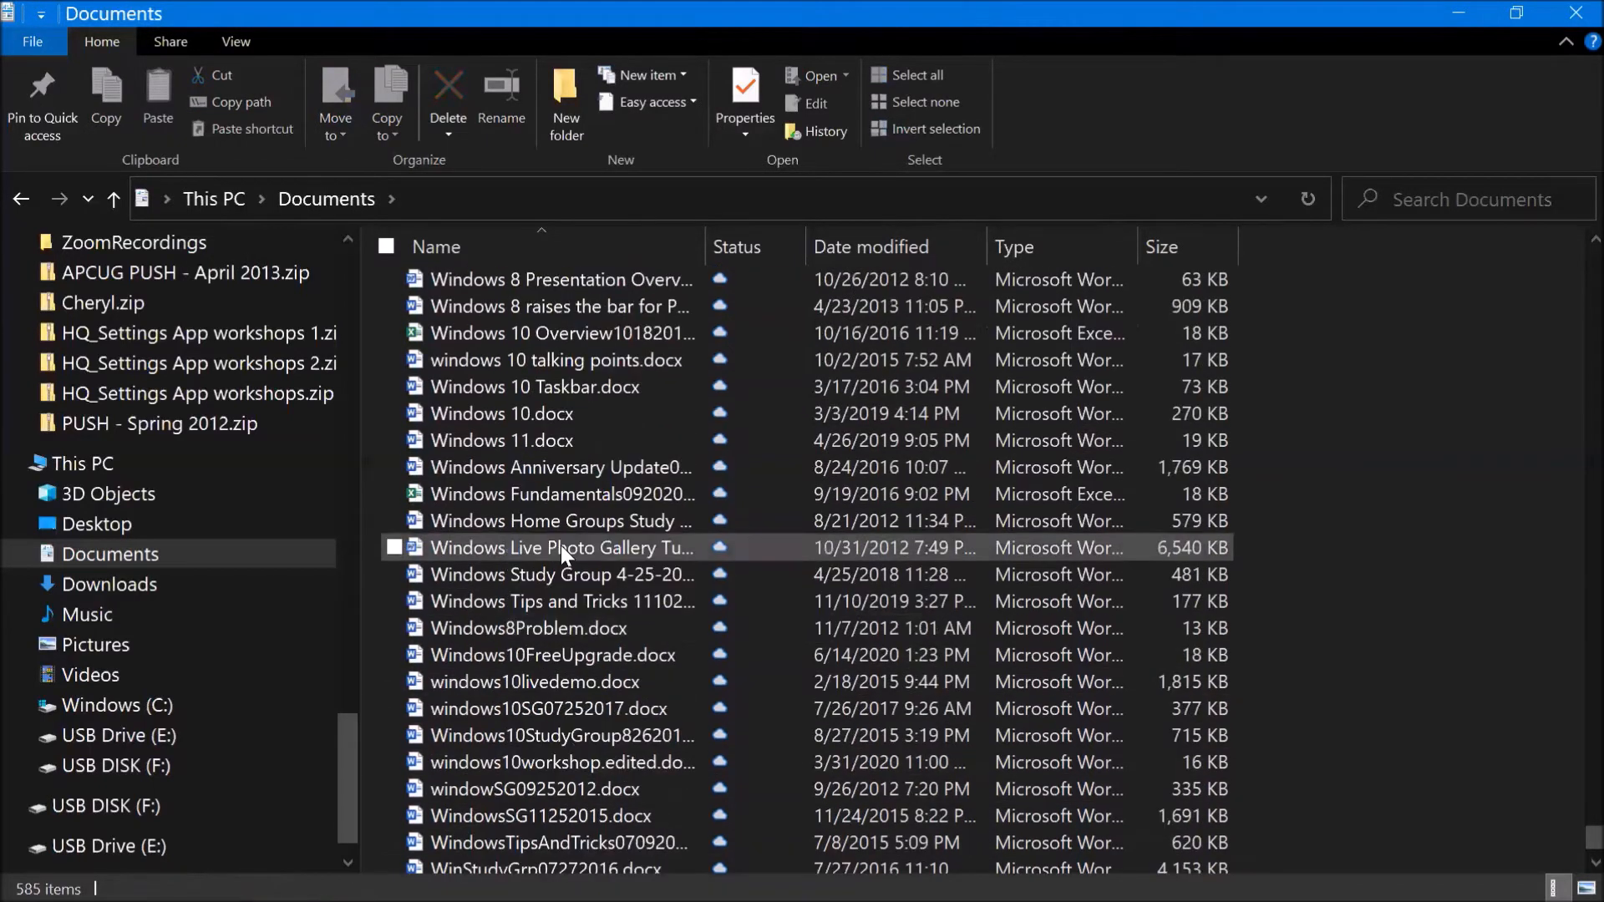
scroll(559, 545, "up", 6)
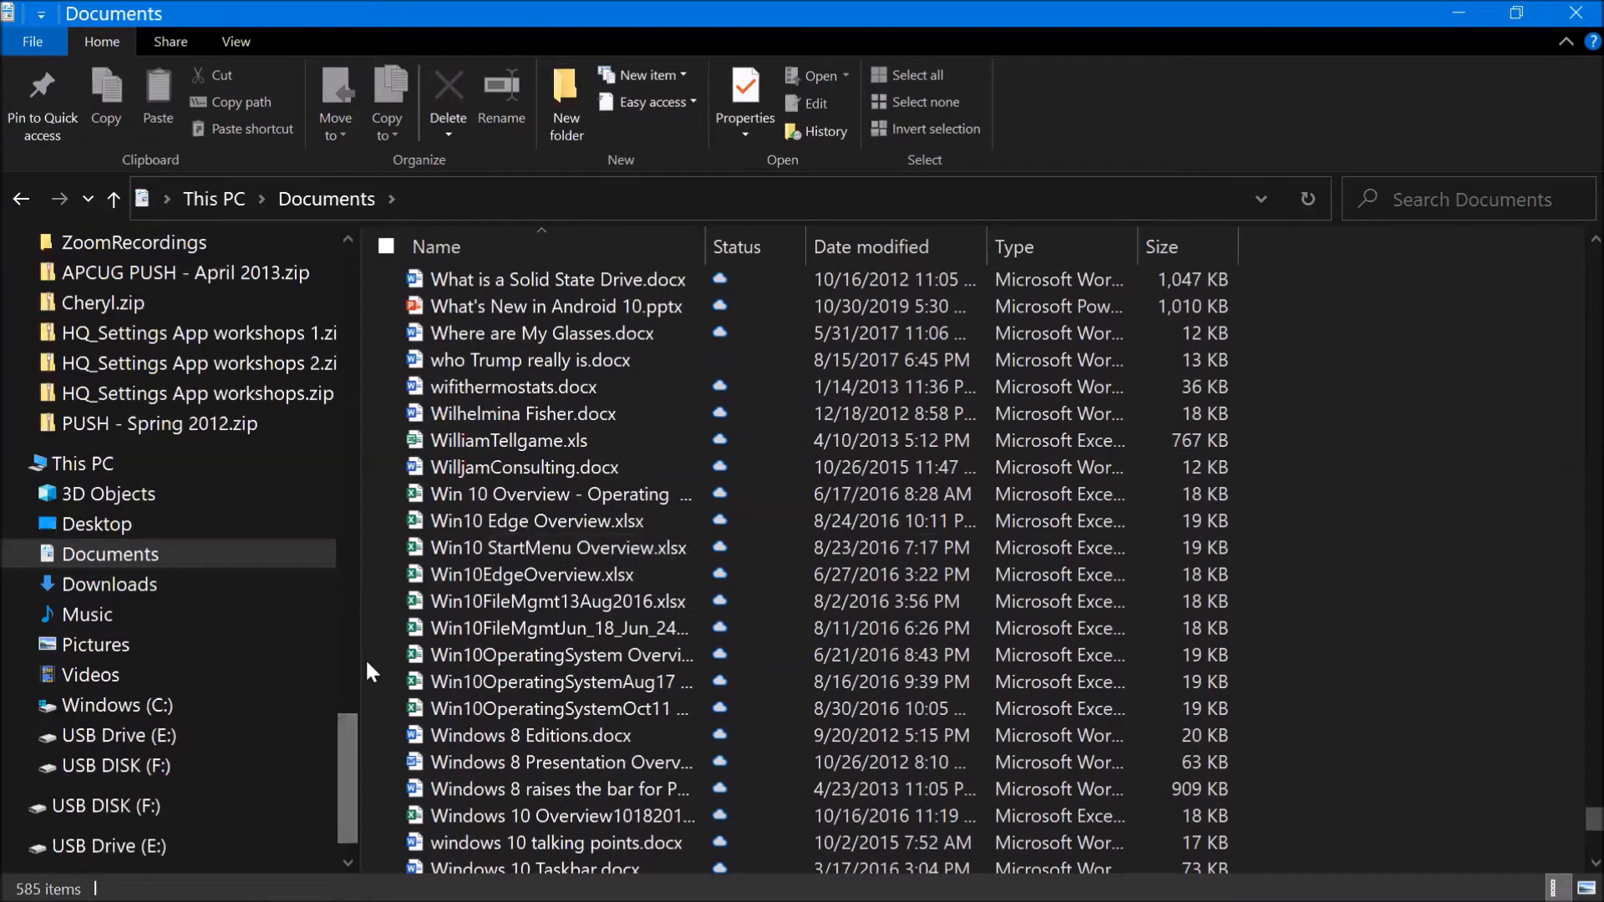
left_click(345, 314)
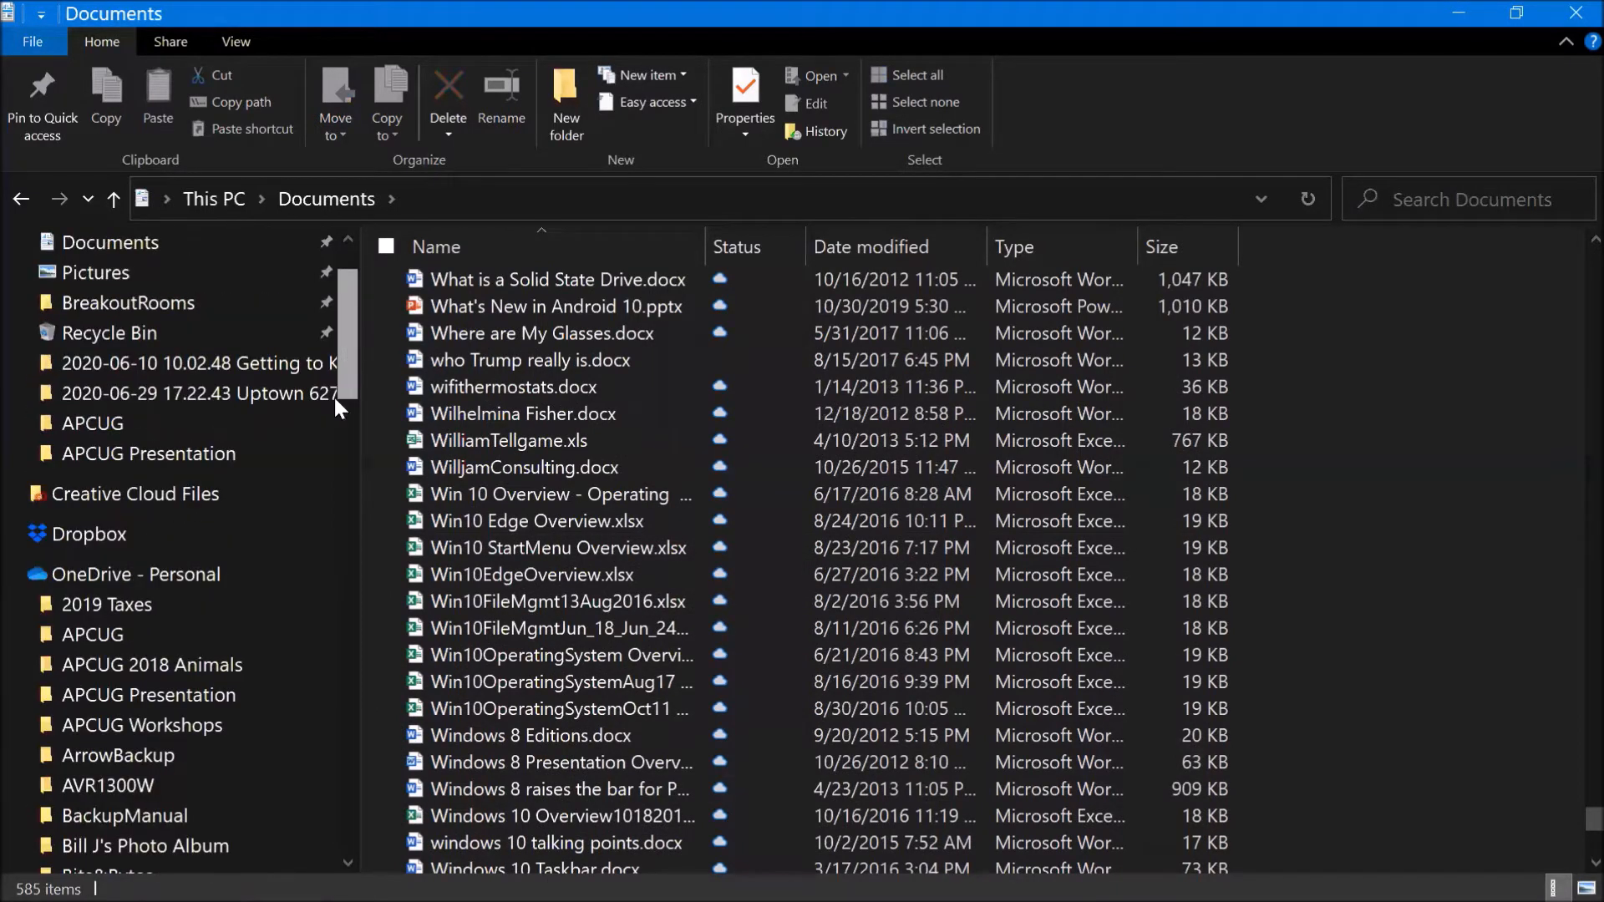
scroll(251, 408, "down", 2)
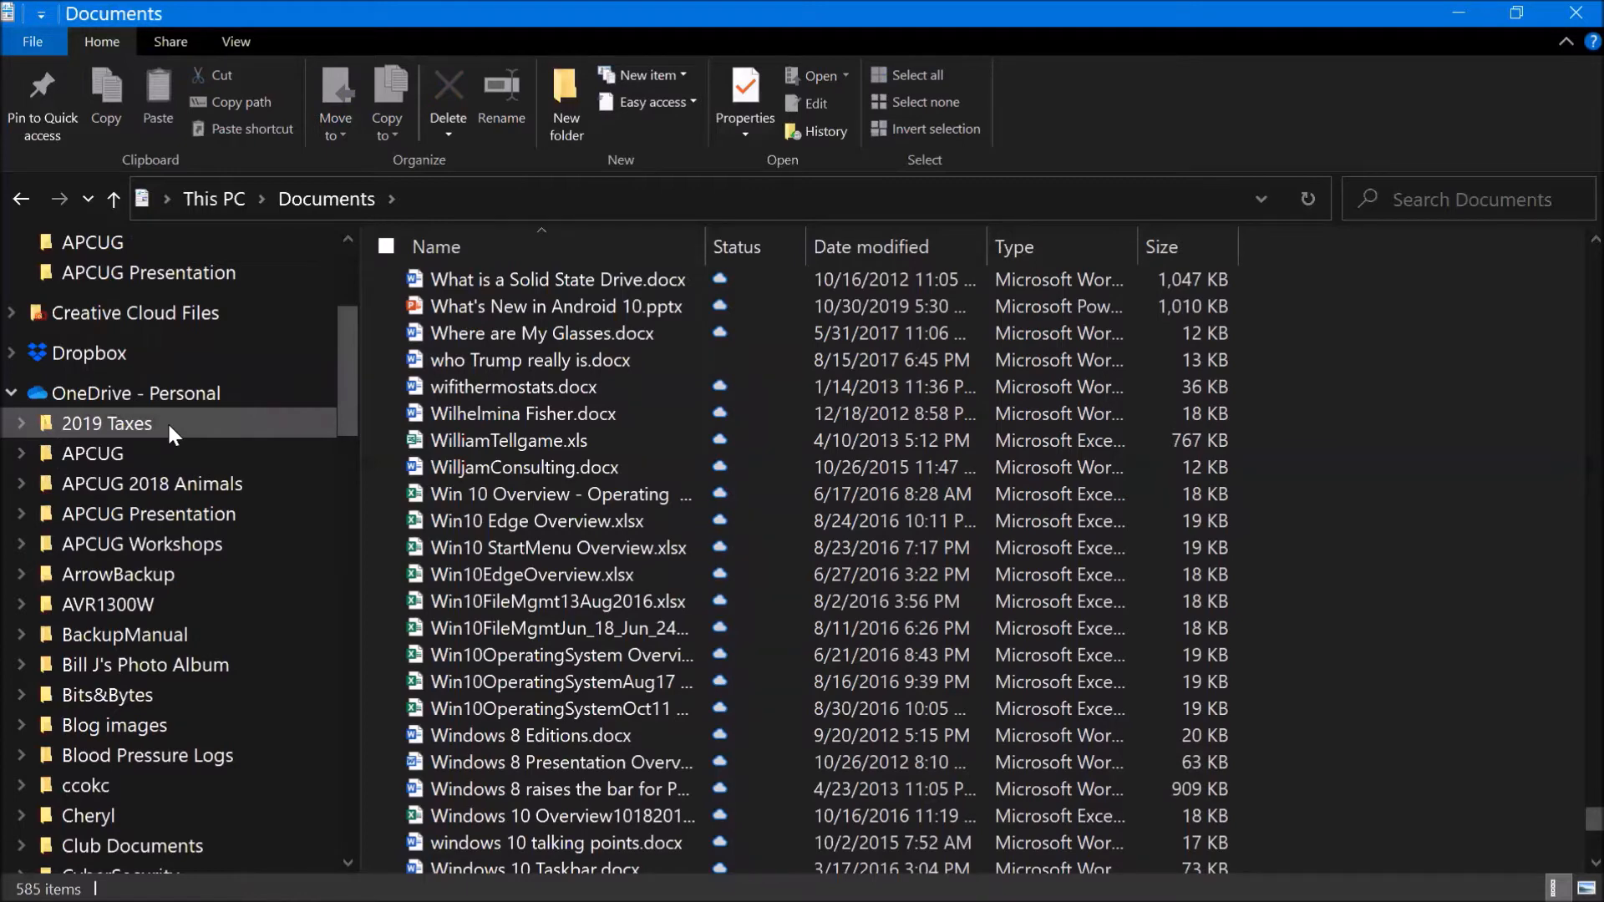
left_click(168, 421)
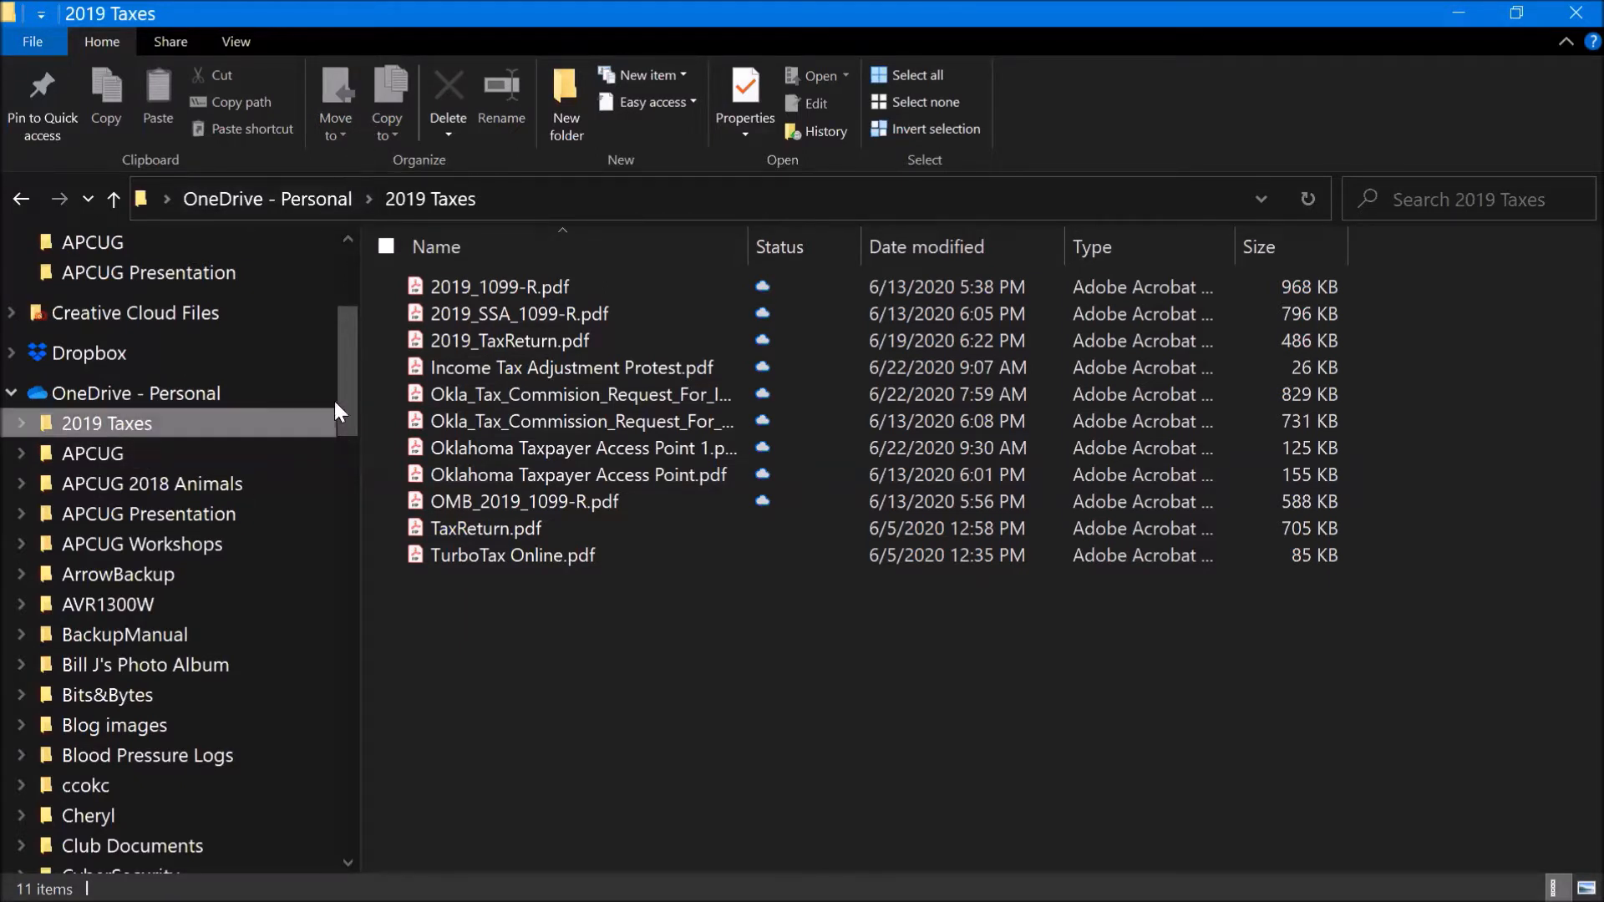
Step: Open the APCUG folder under OneDrive - Personal, and return to the 2019 Taxes folder
mouse_move(343, 395)
left_mouse_down()
mouse_move(343, 416)
mouse_move(343, 364)
left_mouse_up()
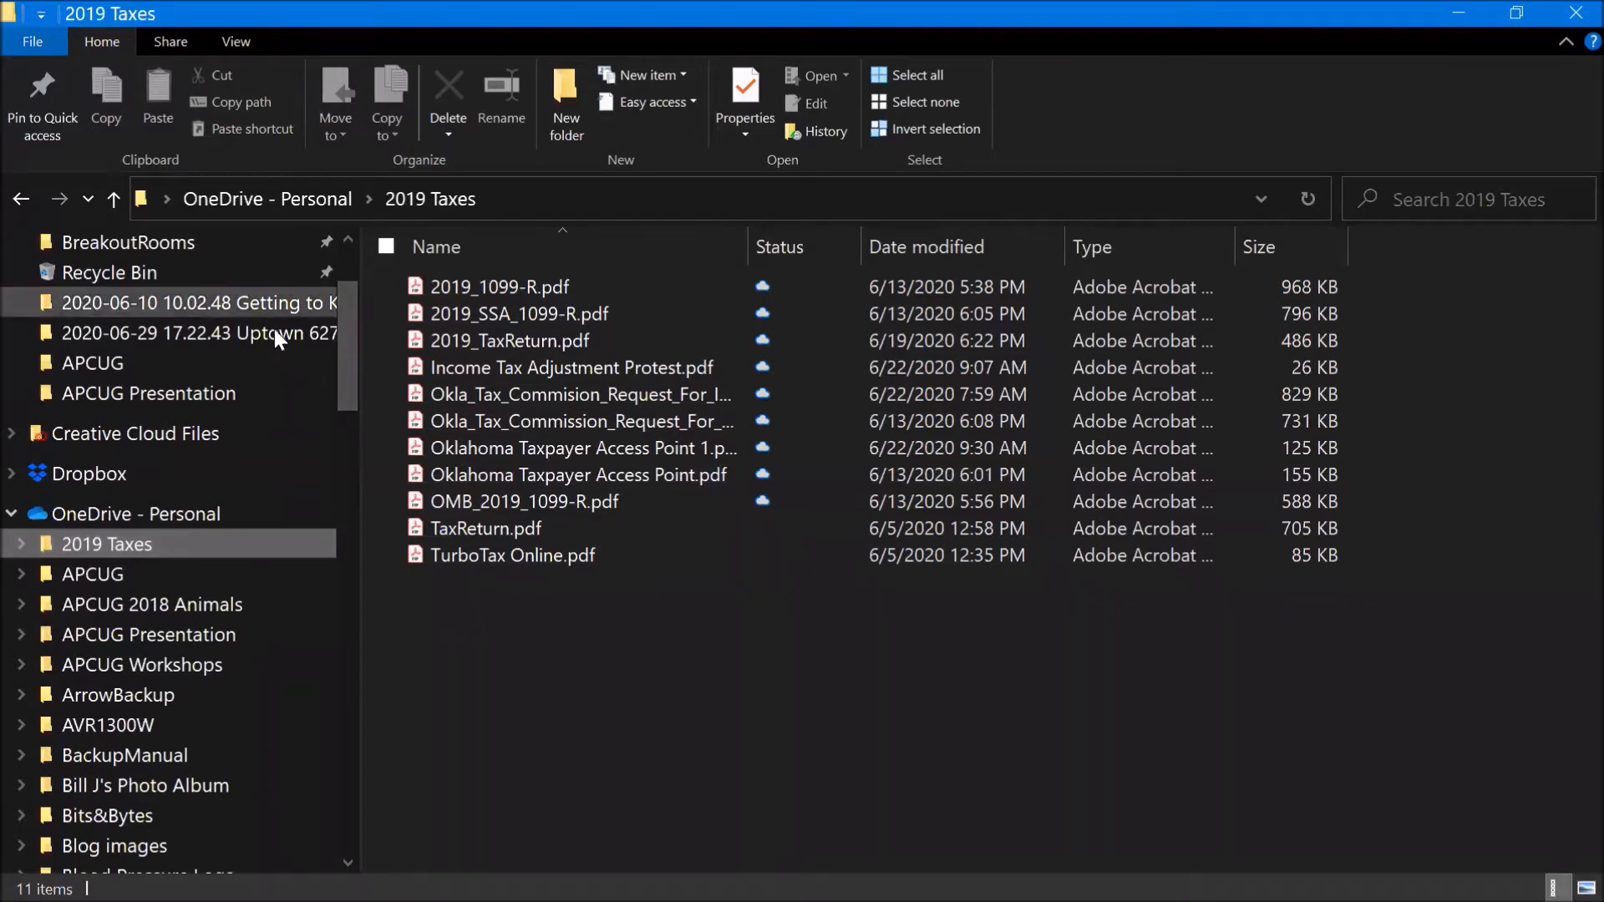
left_click(122, 574)
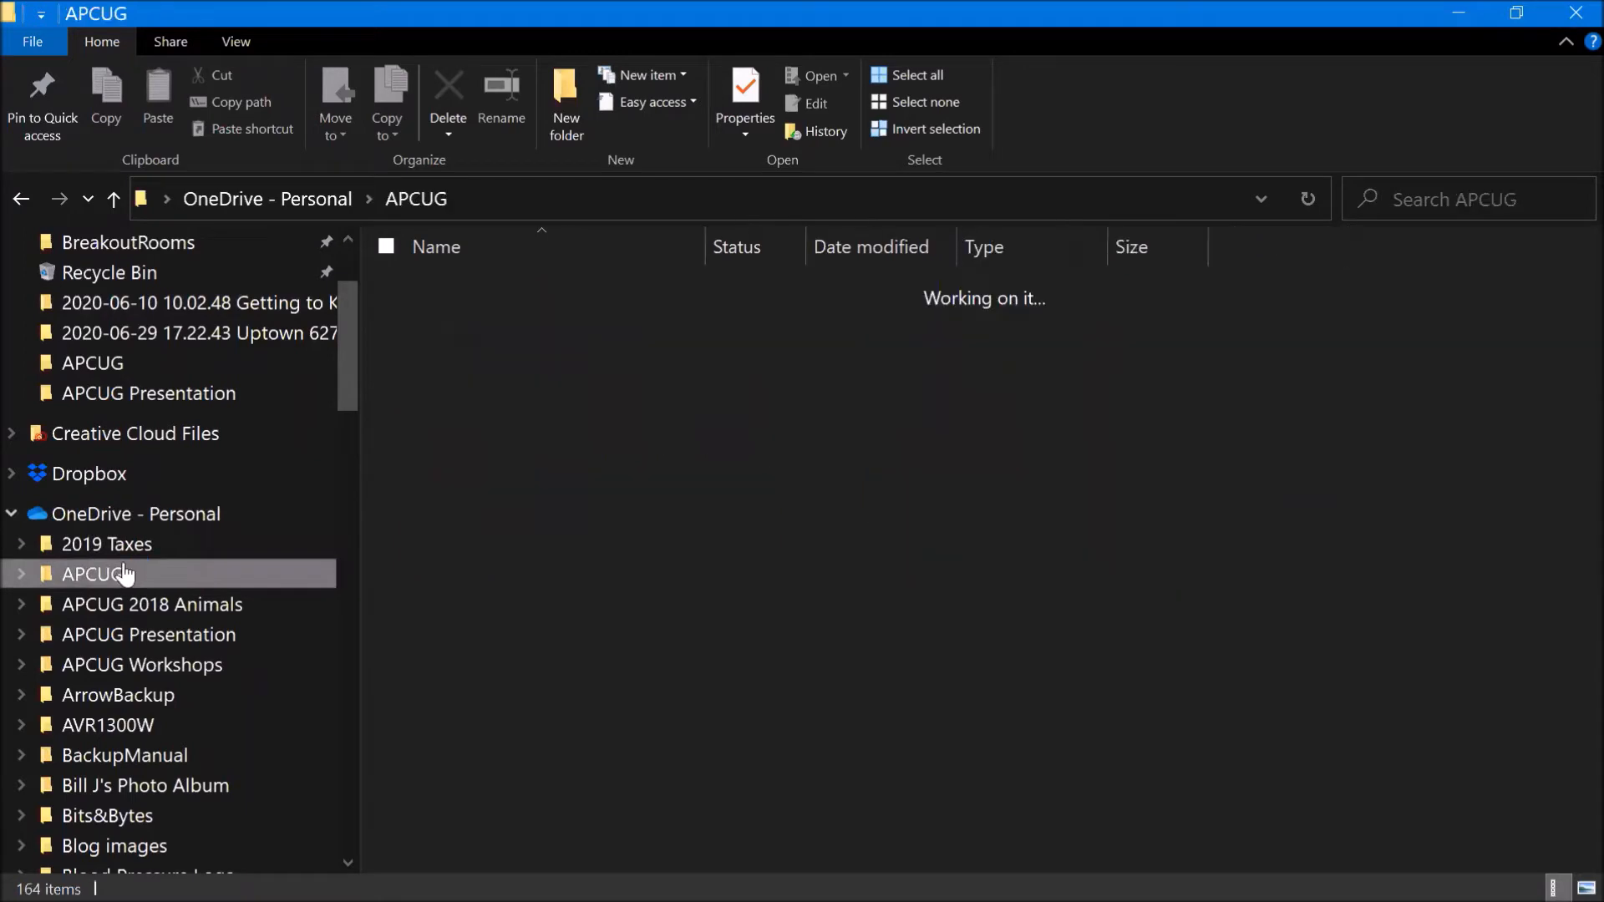
left_click(132, 548)
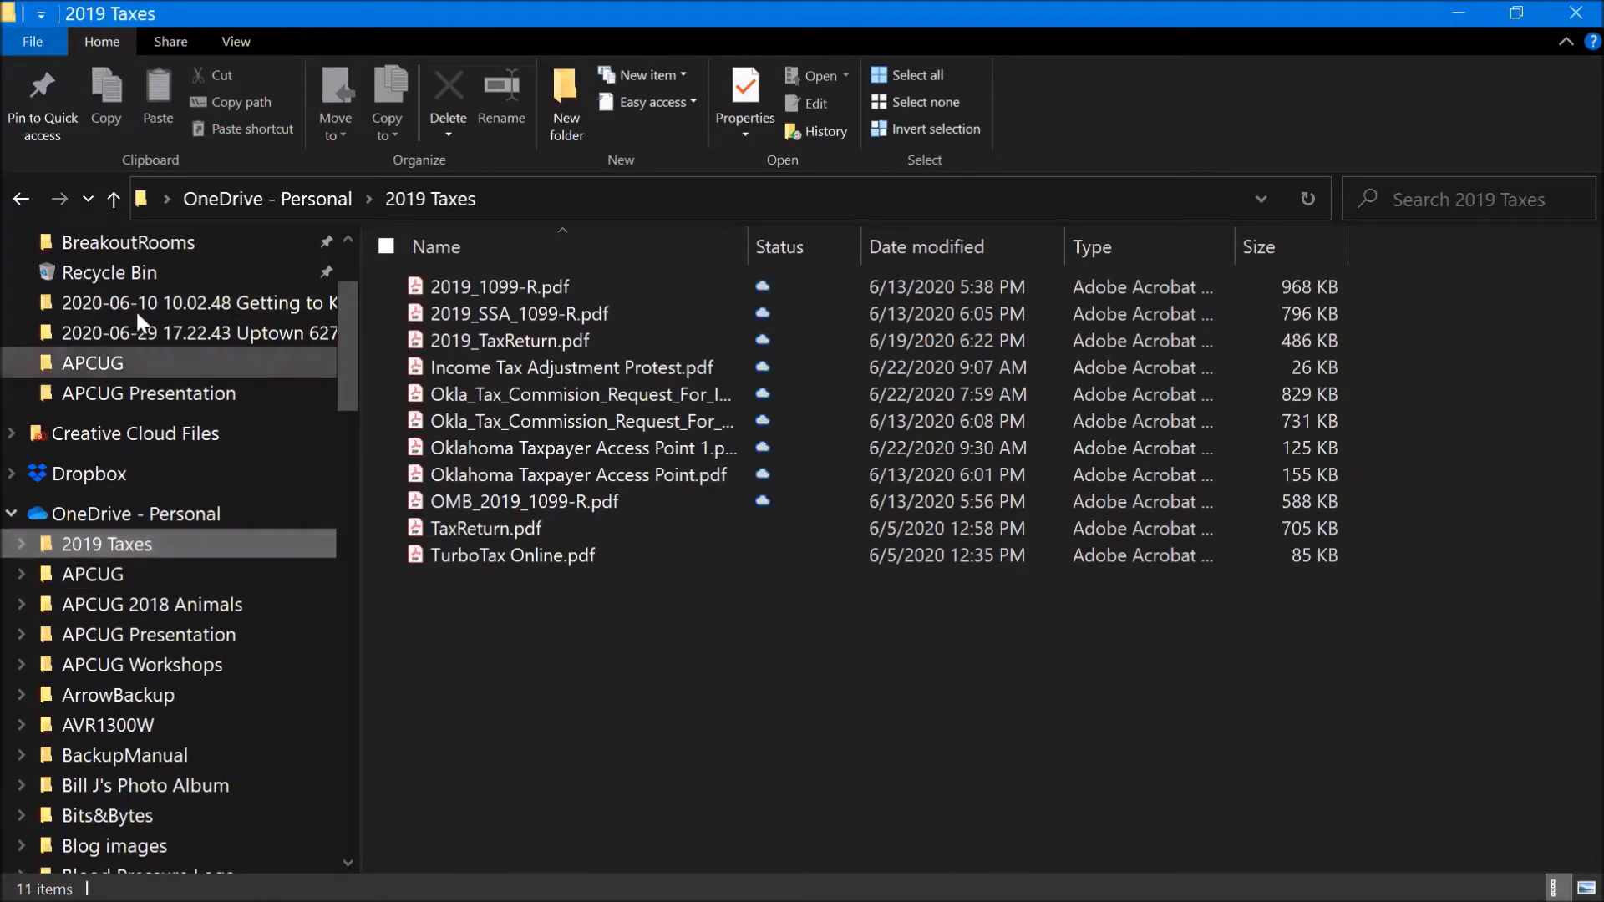
Step: Select the 2019 Taxes folder in OneDrive - Personal and start copying it to a custom location
left_click(166, 524)
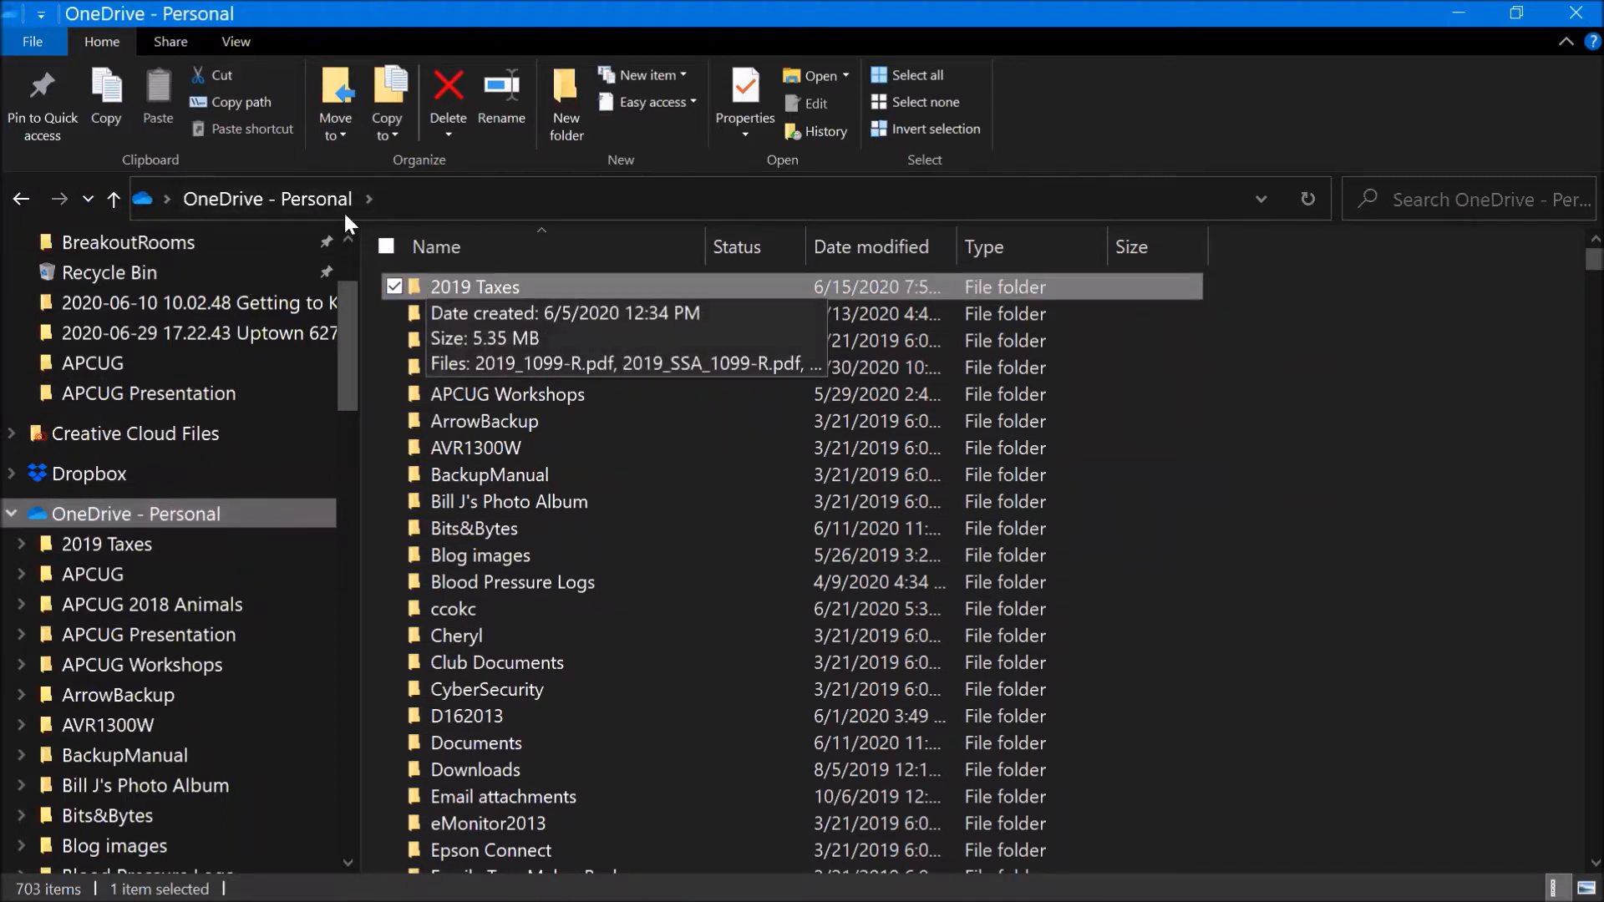
left_click(393, 122)
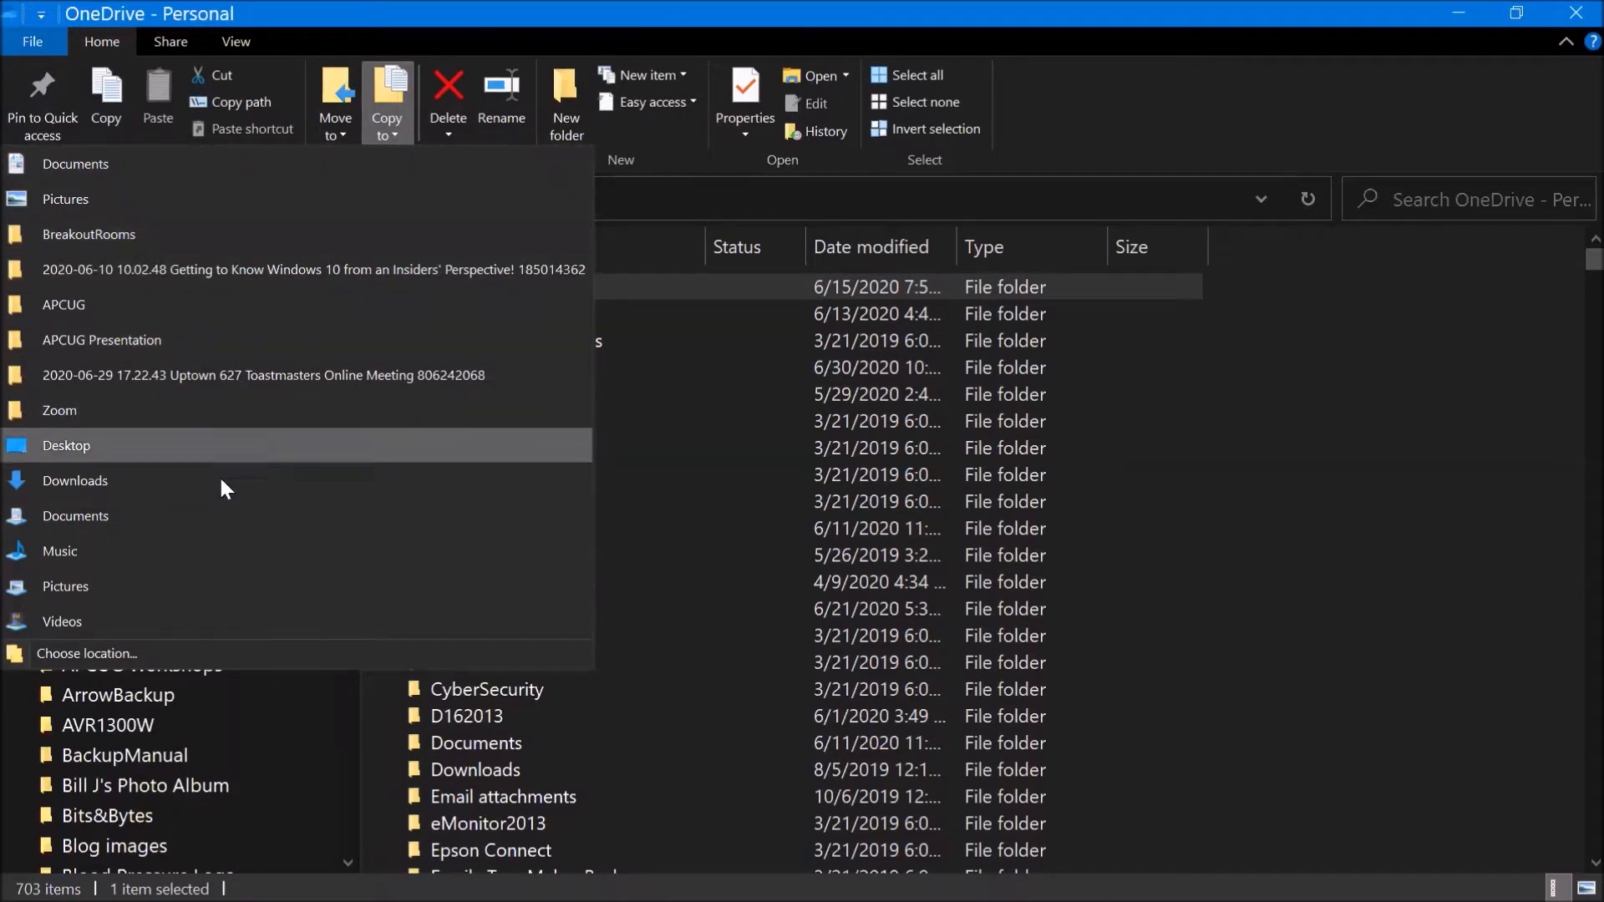
left_click(104, 655)
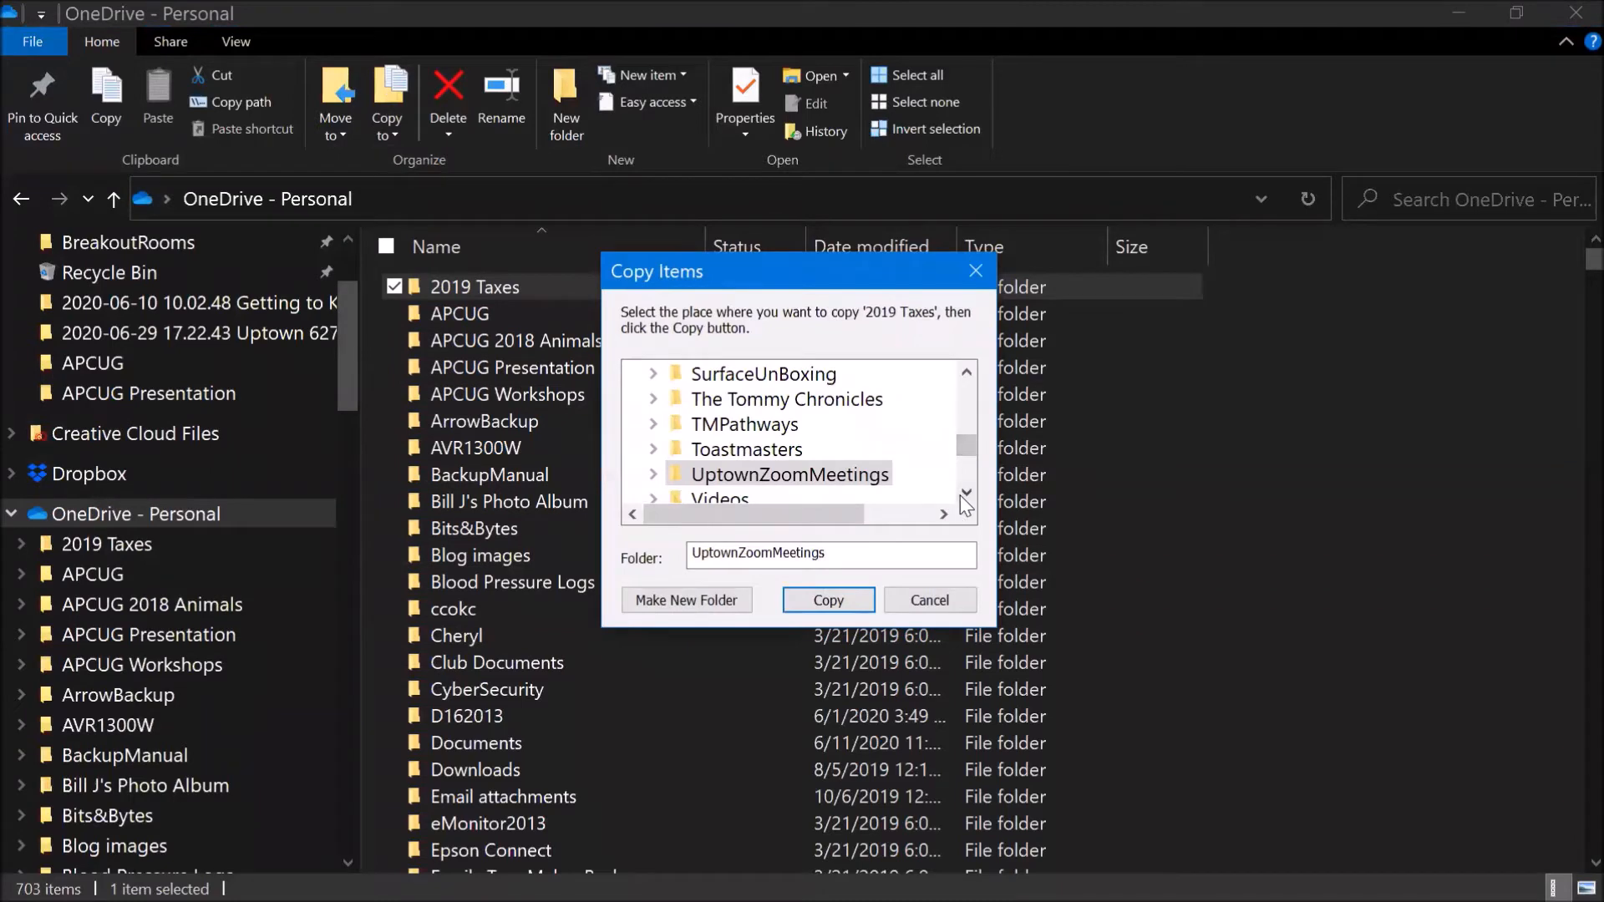
Step: Choose the Documents folder under This PC as the destination for the copy of 2019 Taxes
left_click(965, 493)
left_click(966, 492)
left_click(966, 492)
left_click(966, 493)
left_click(966, 493)
left_click(966, 493)
left_click(966, 493)
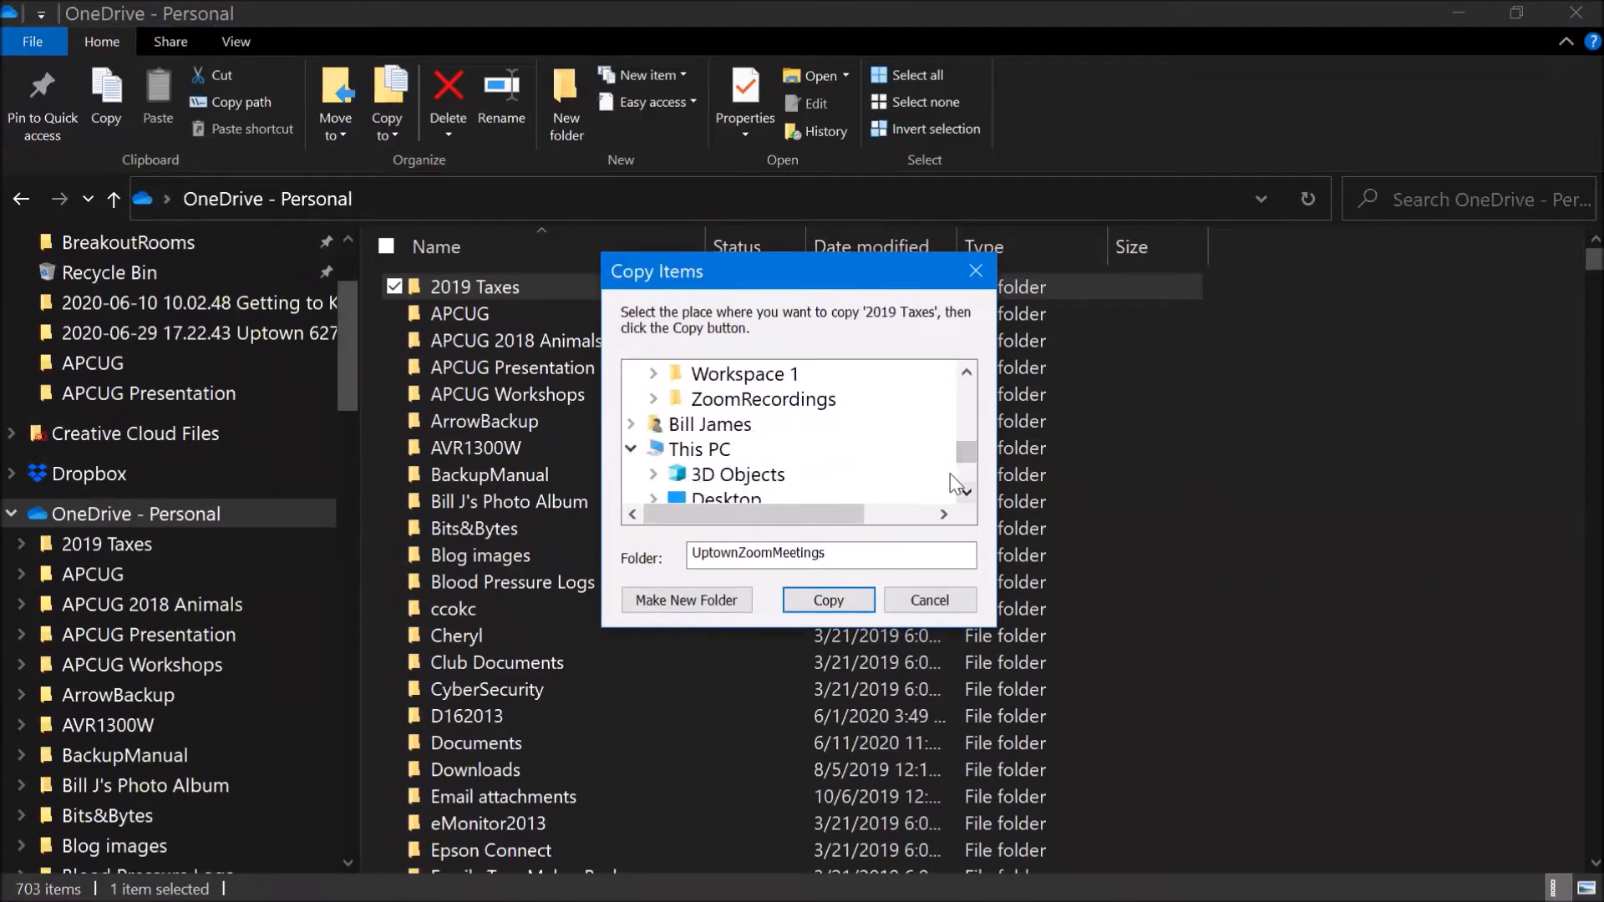
left_click(966, 493)
left_click(966, 493)
left_click(966, 493)
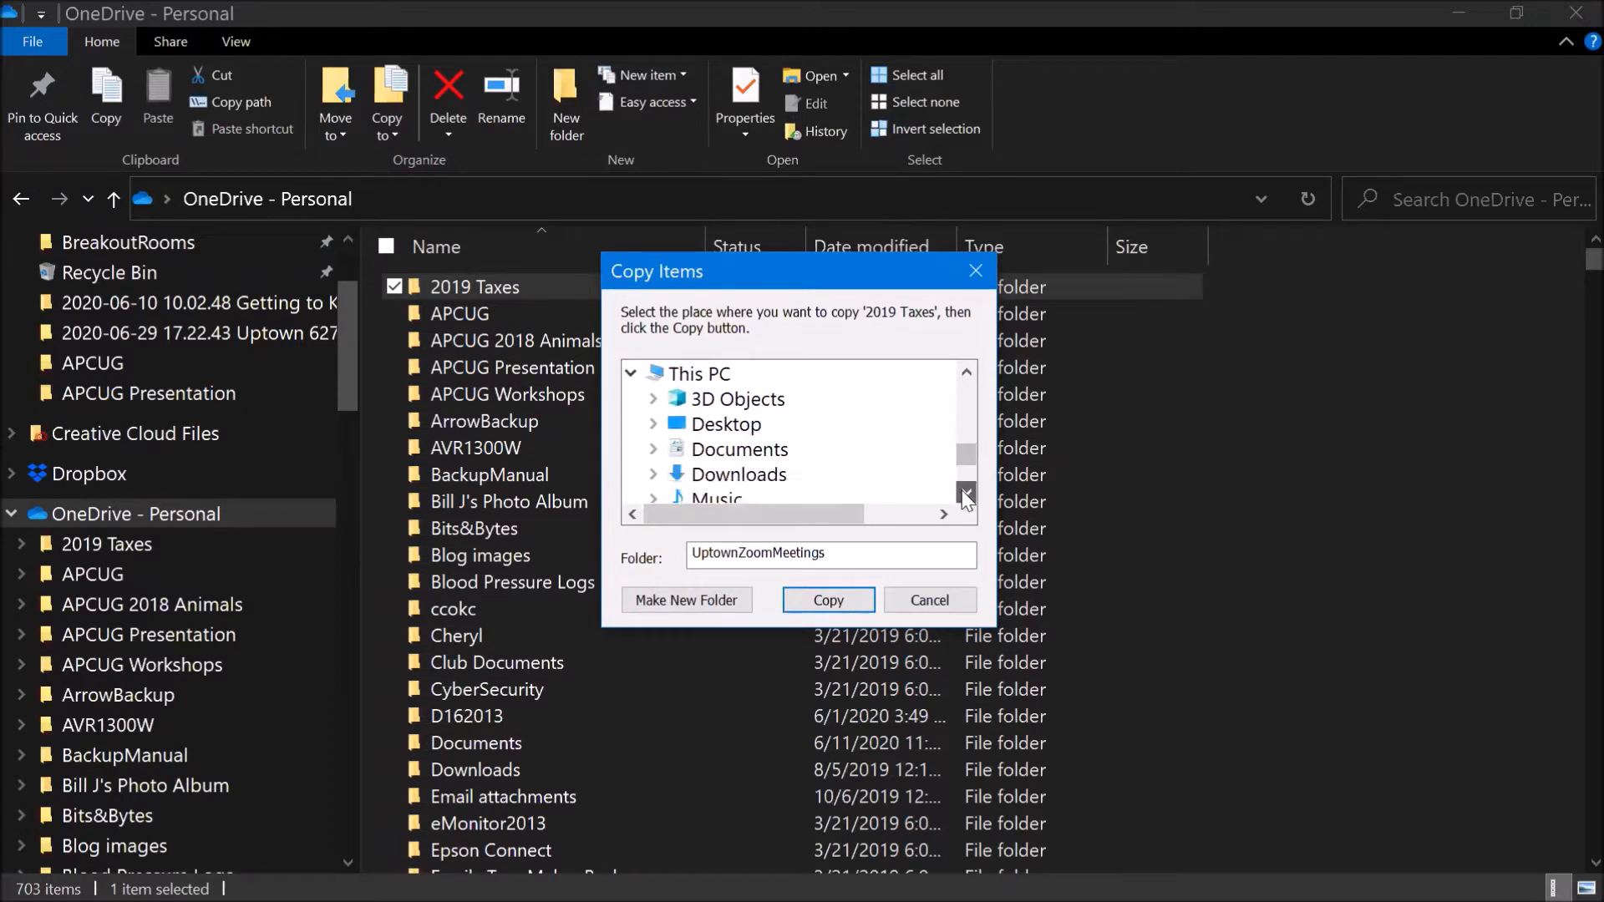
left_click(748, 451)
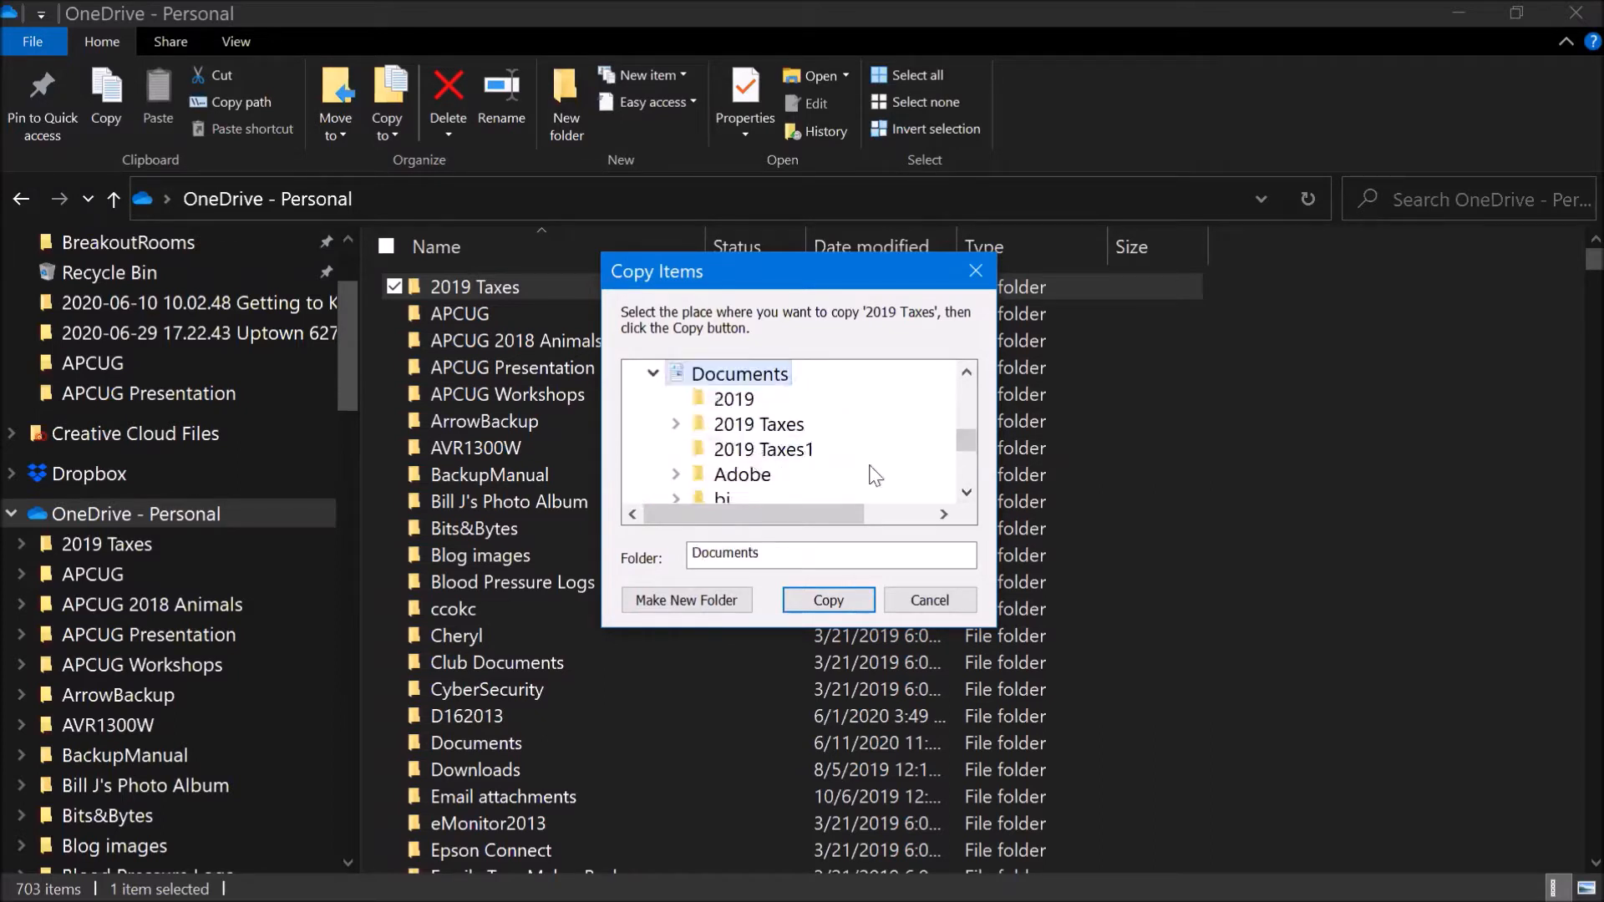
Step: Try to copy 2019 Taxes into the 2019 Taxes1 folder under Documents, skipping the file that interrupts the copy
left_click(764, 451)
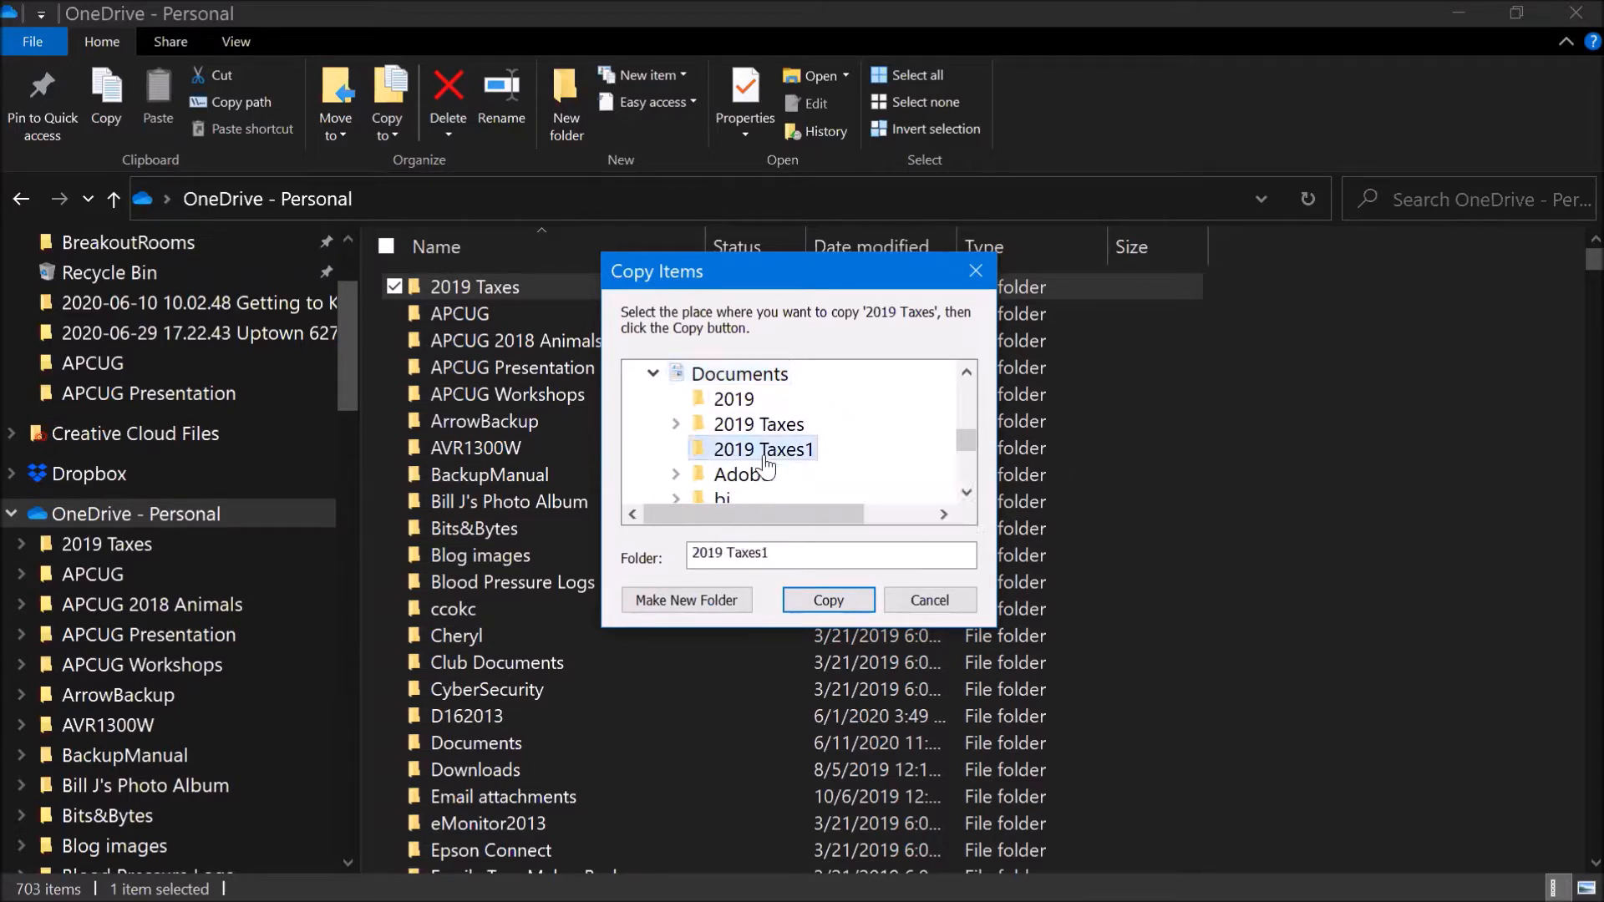
left_click(818, 596)
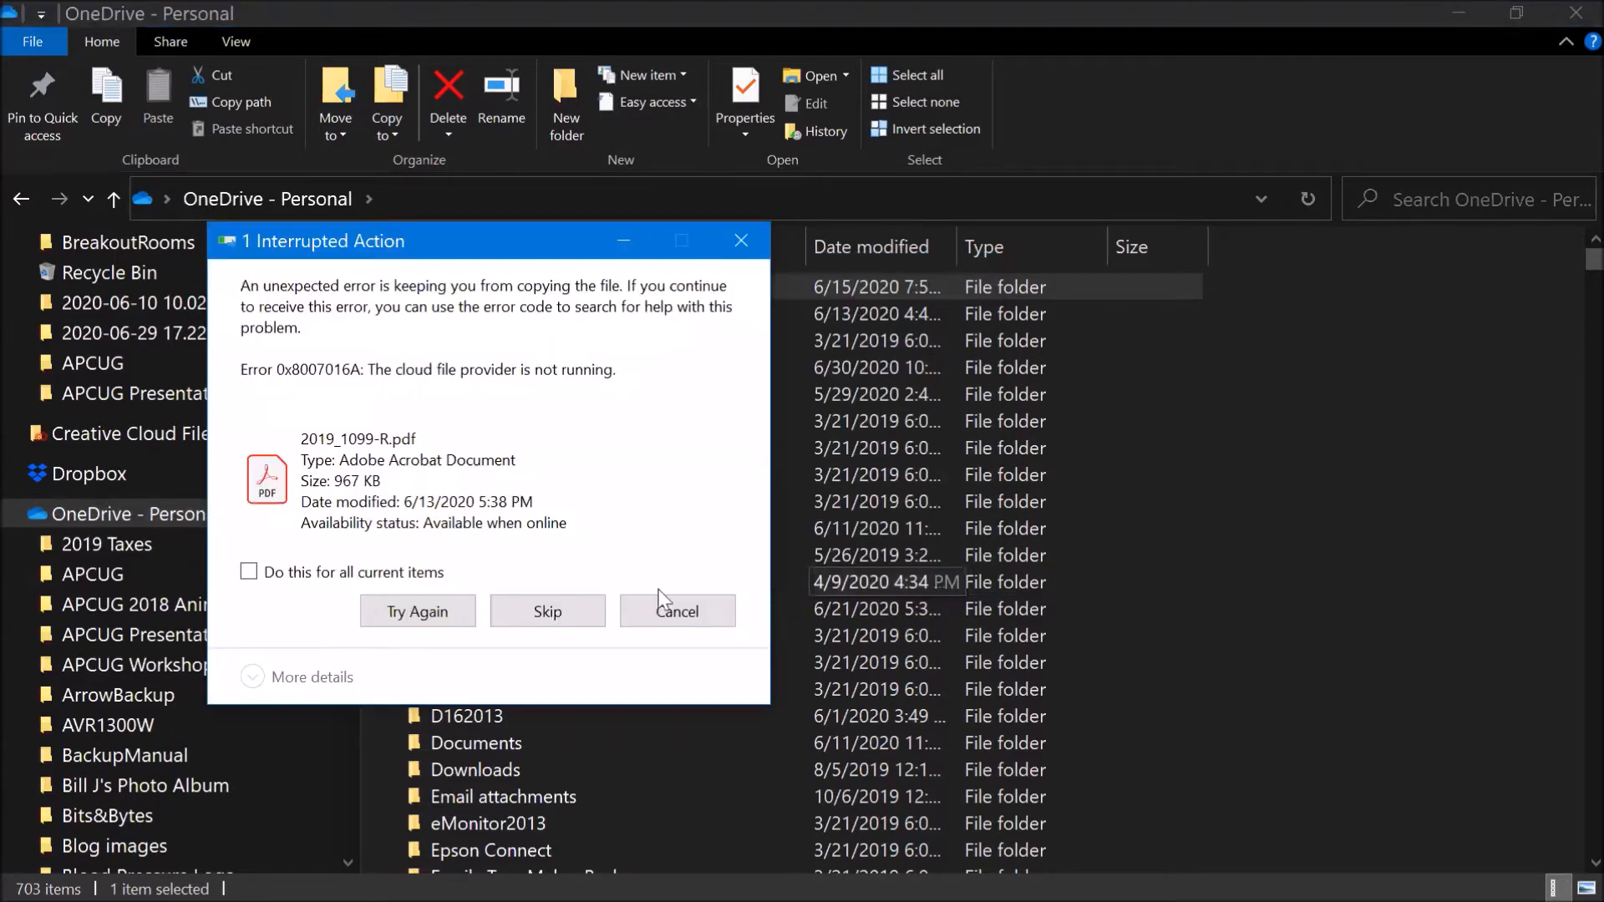
left_click(543, 611)
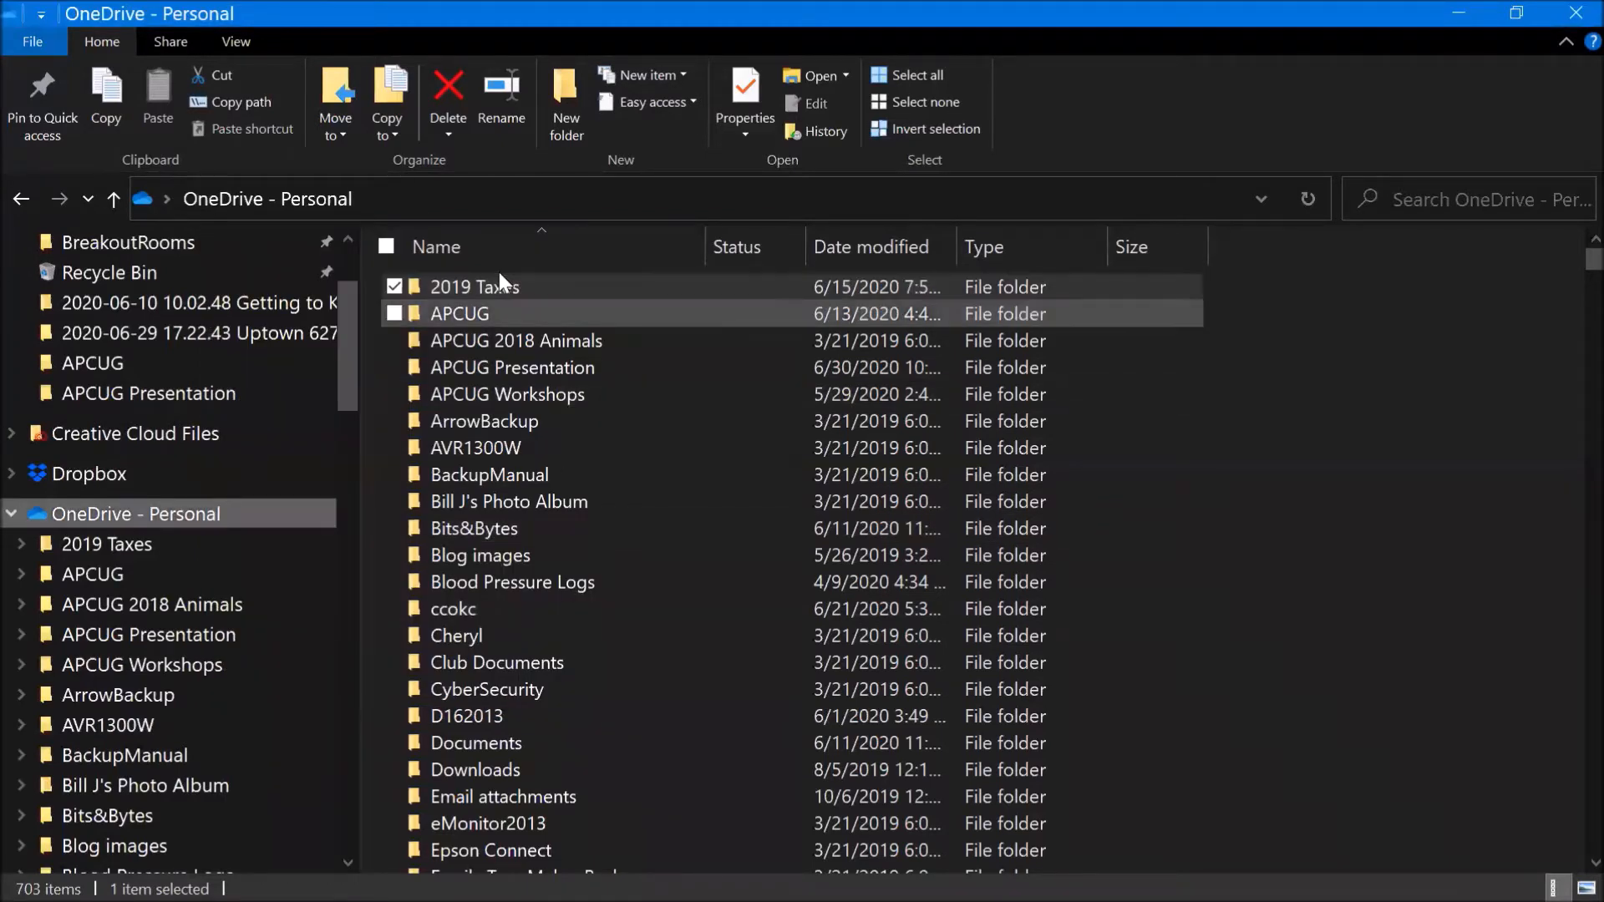
Step: Retry copying 2019 Taxes into the 2019 Taxes1 folder under Documents, skipping 2019_1099-R.pdf, and cancel at 2019_SSA_1099-R.pdf
mouse_move(523, 283)
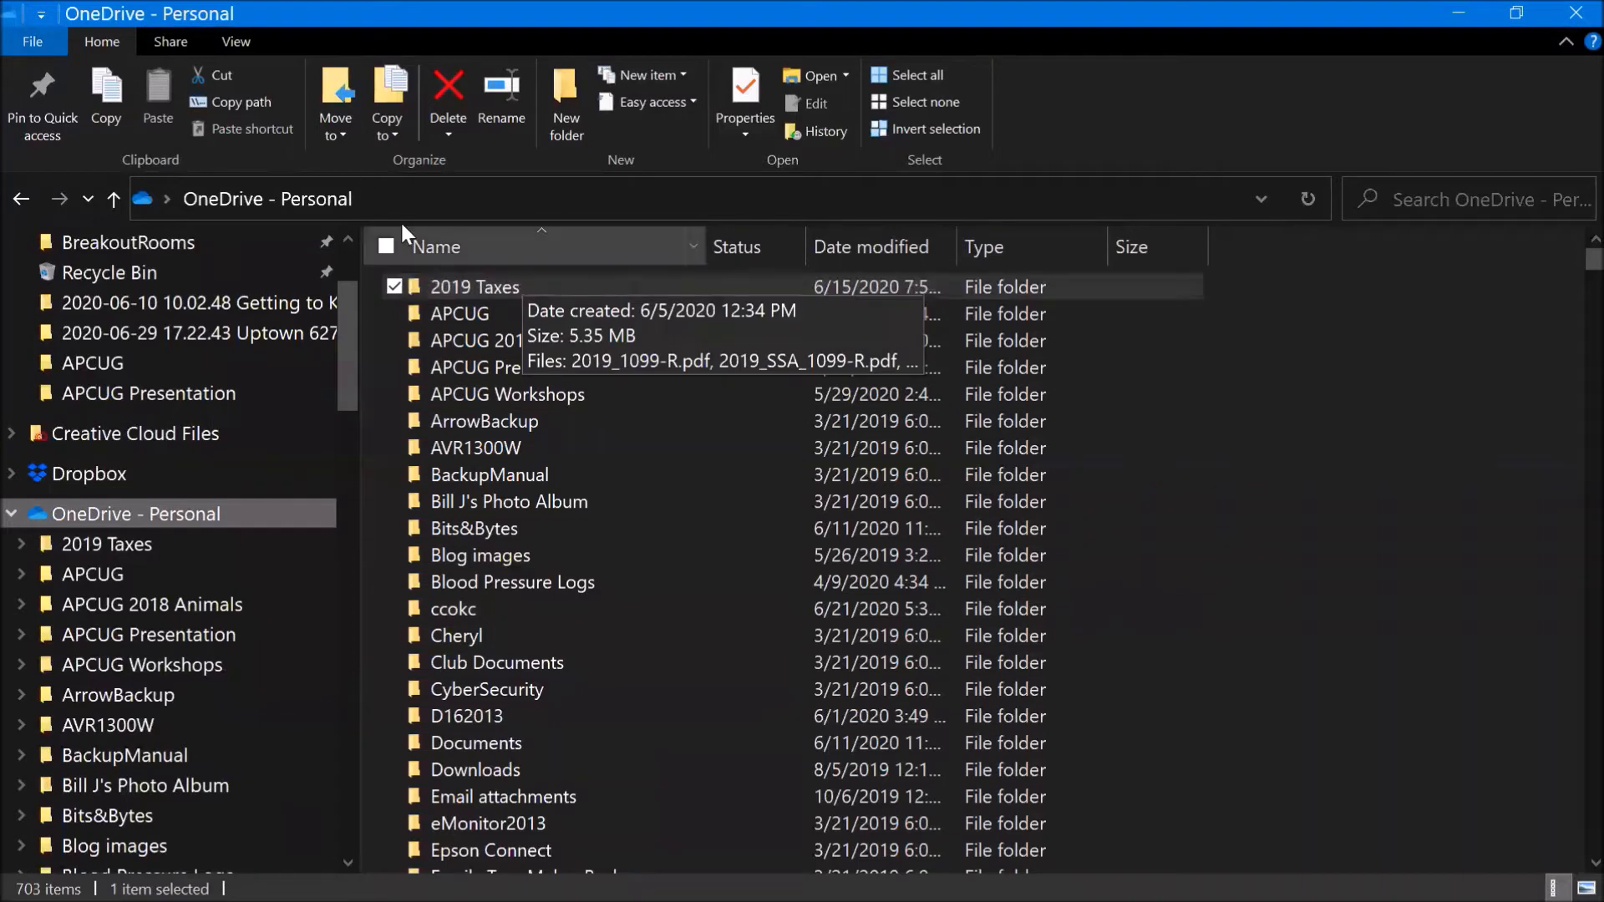
left_click(396, 129)
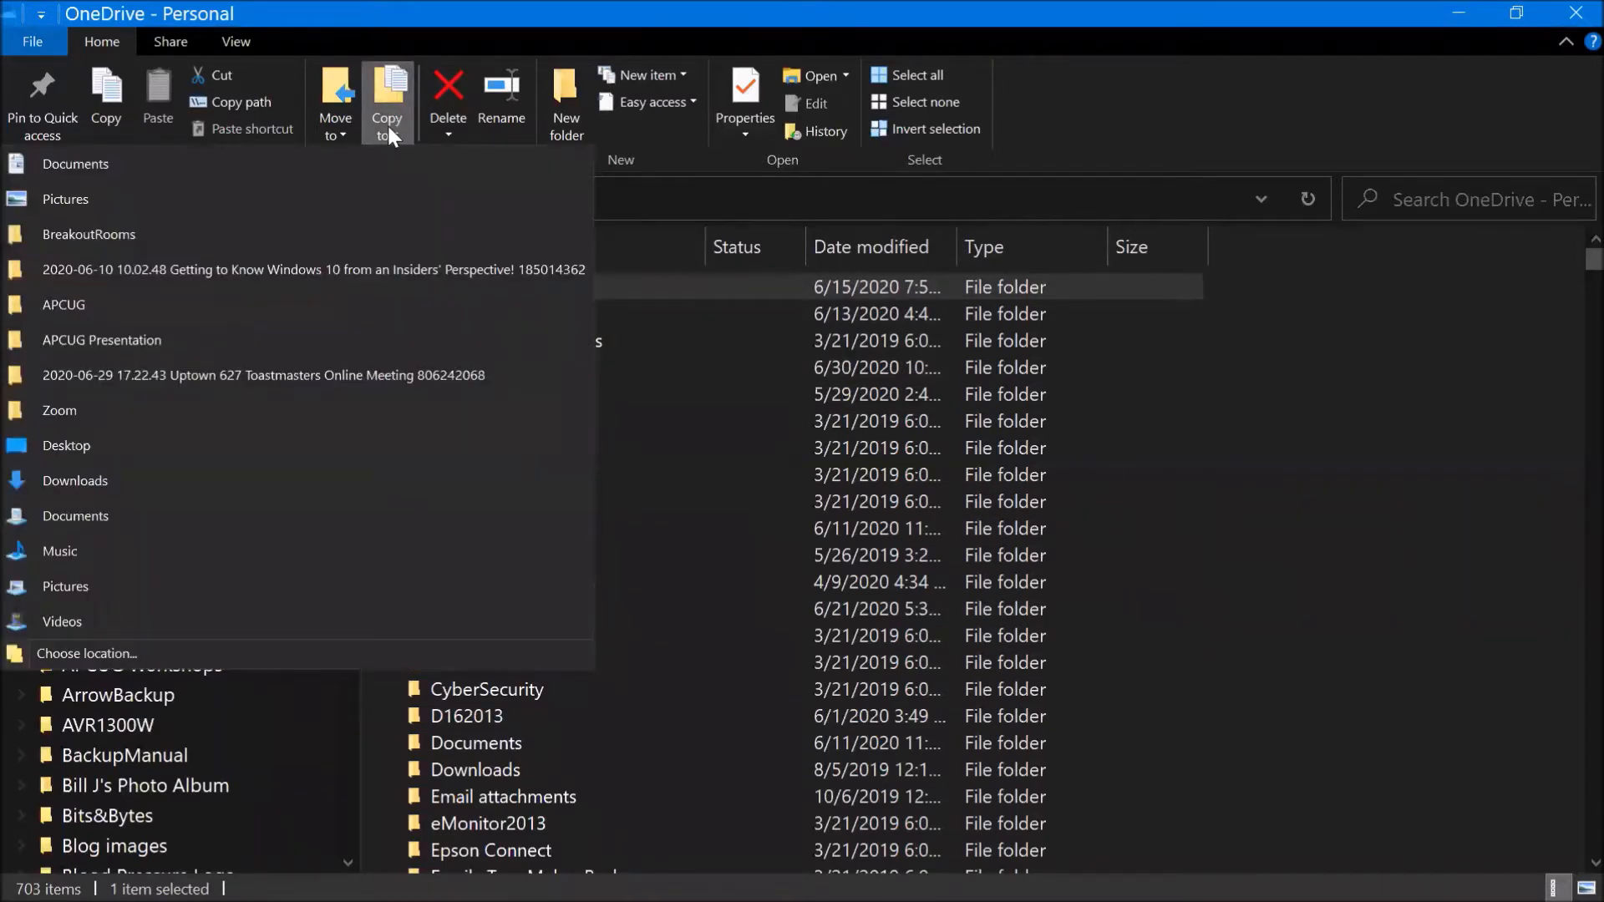
left_click(159, 656)
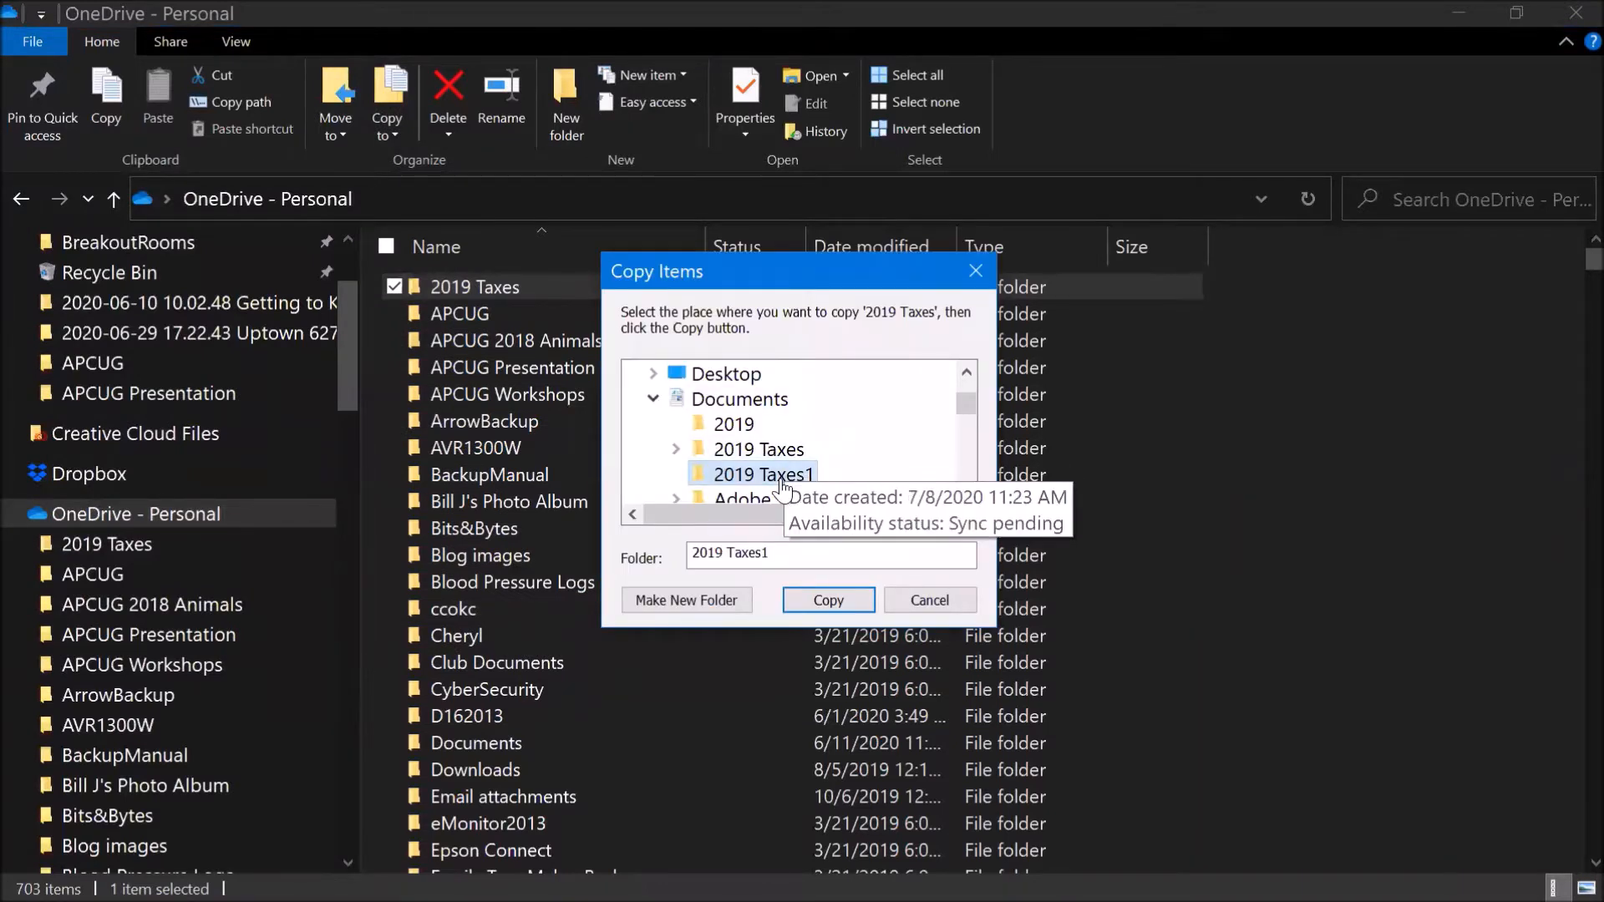
left_click(842, 598)
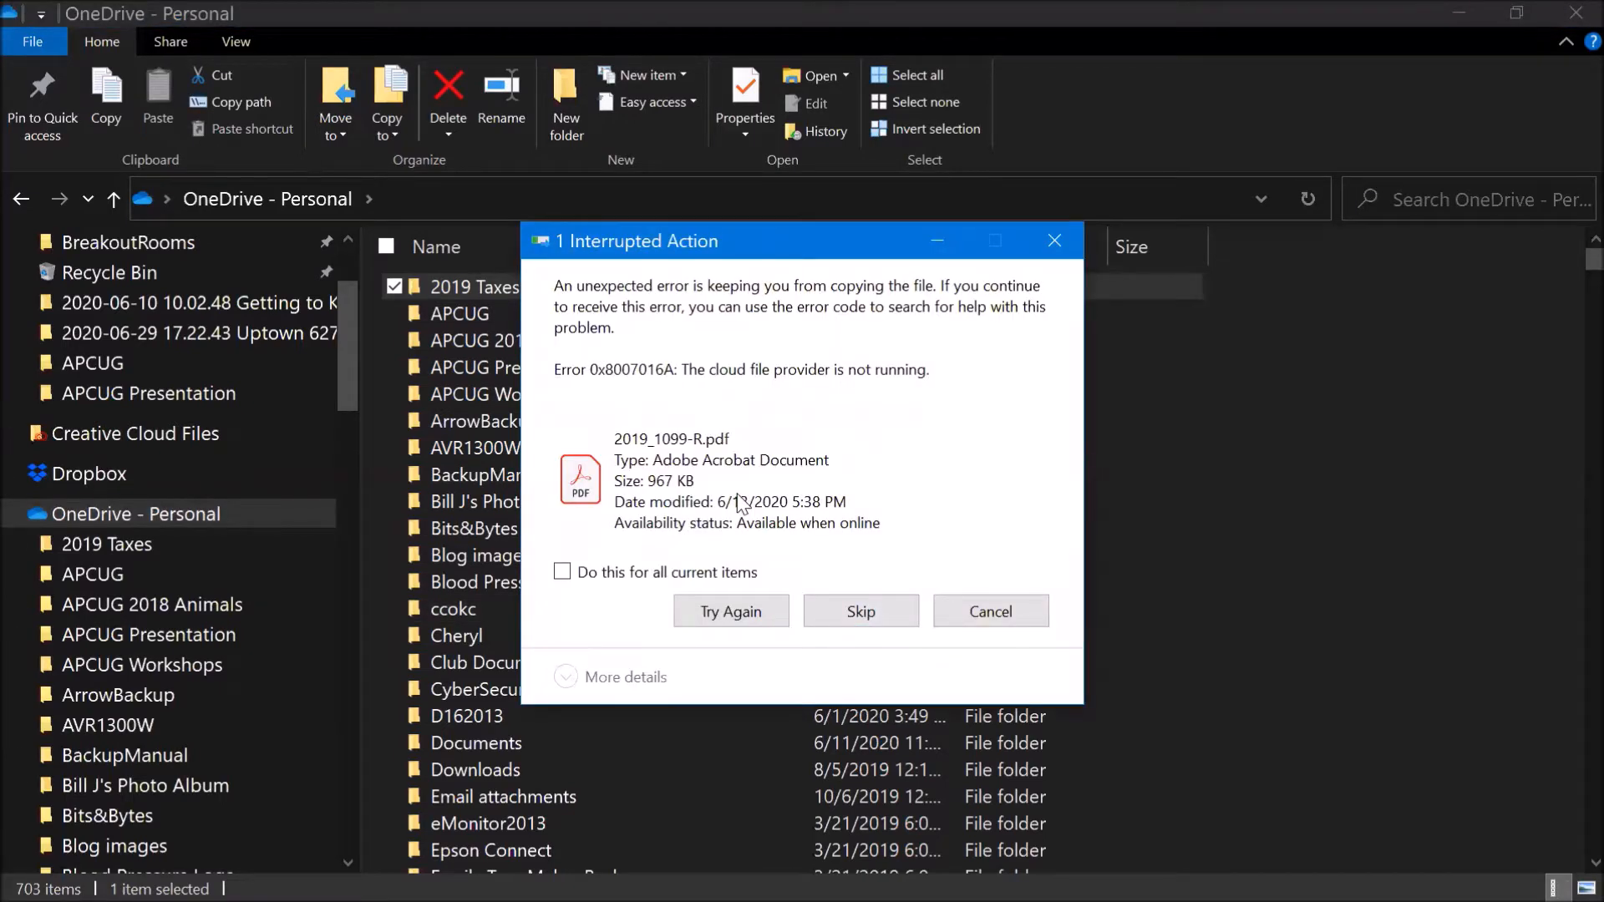
left_click(835, 608)
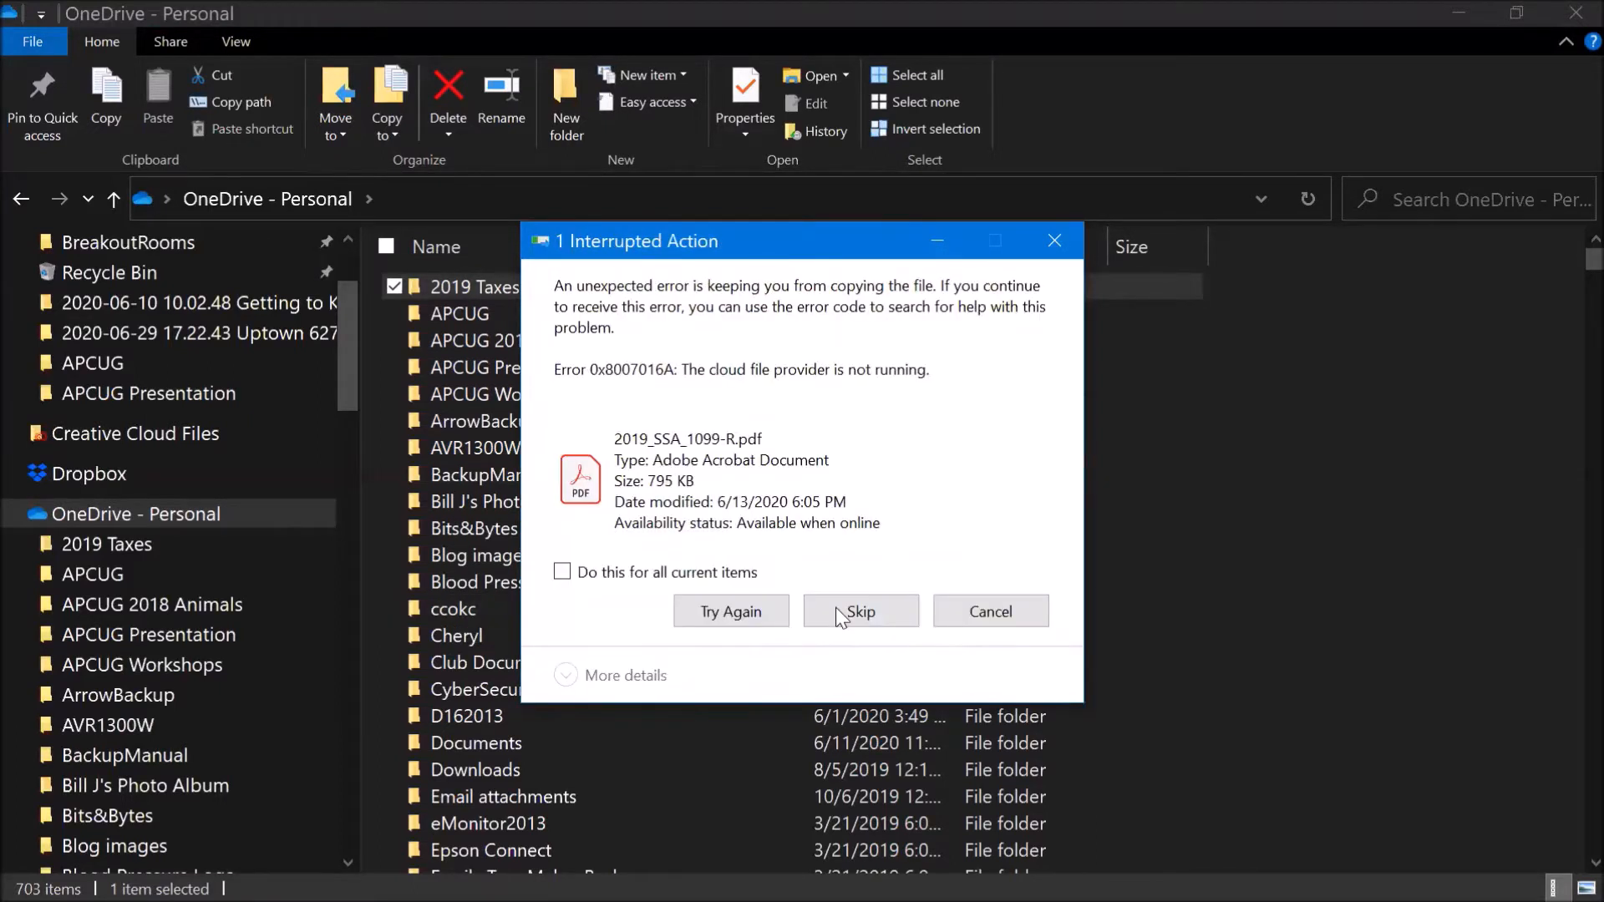
left_click(740, 608)
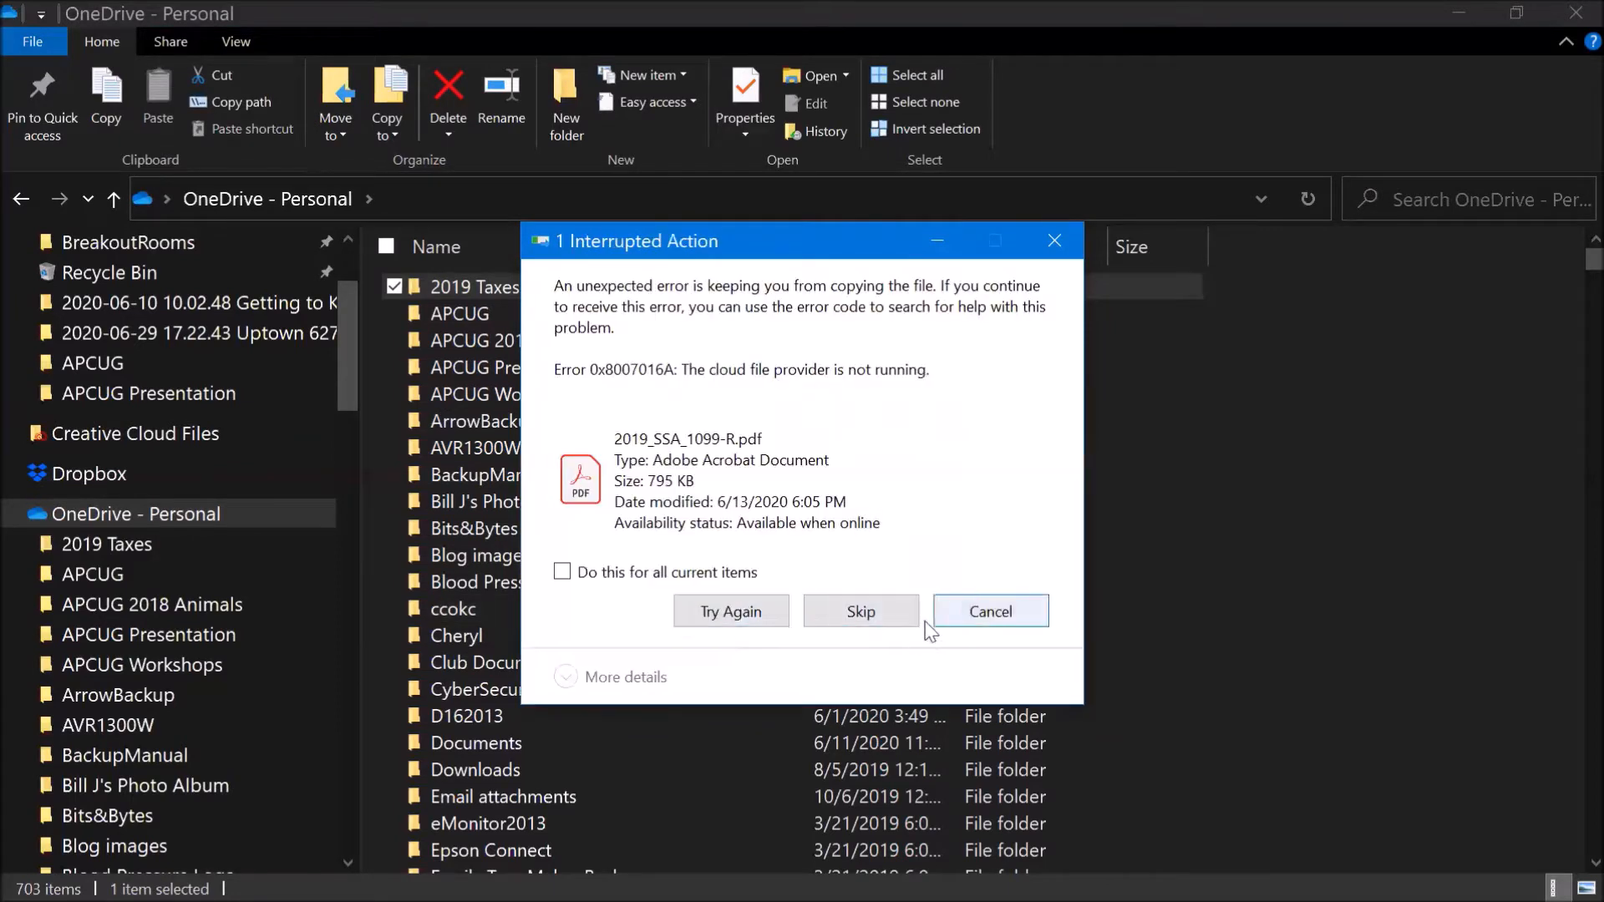
left_click(964, 614)
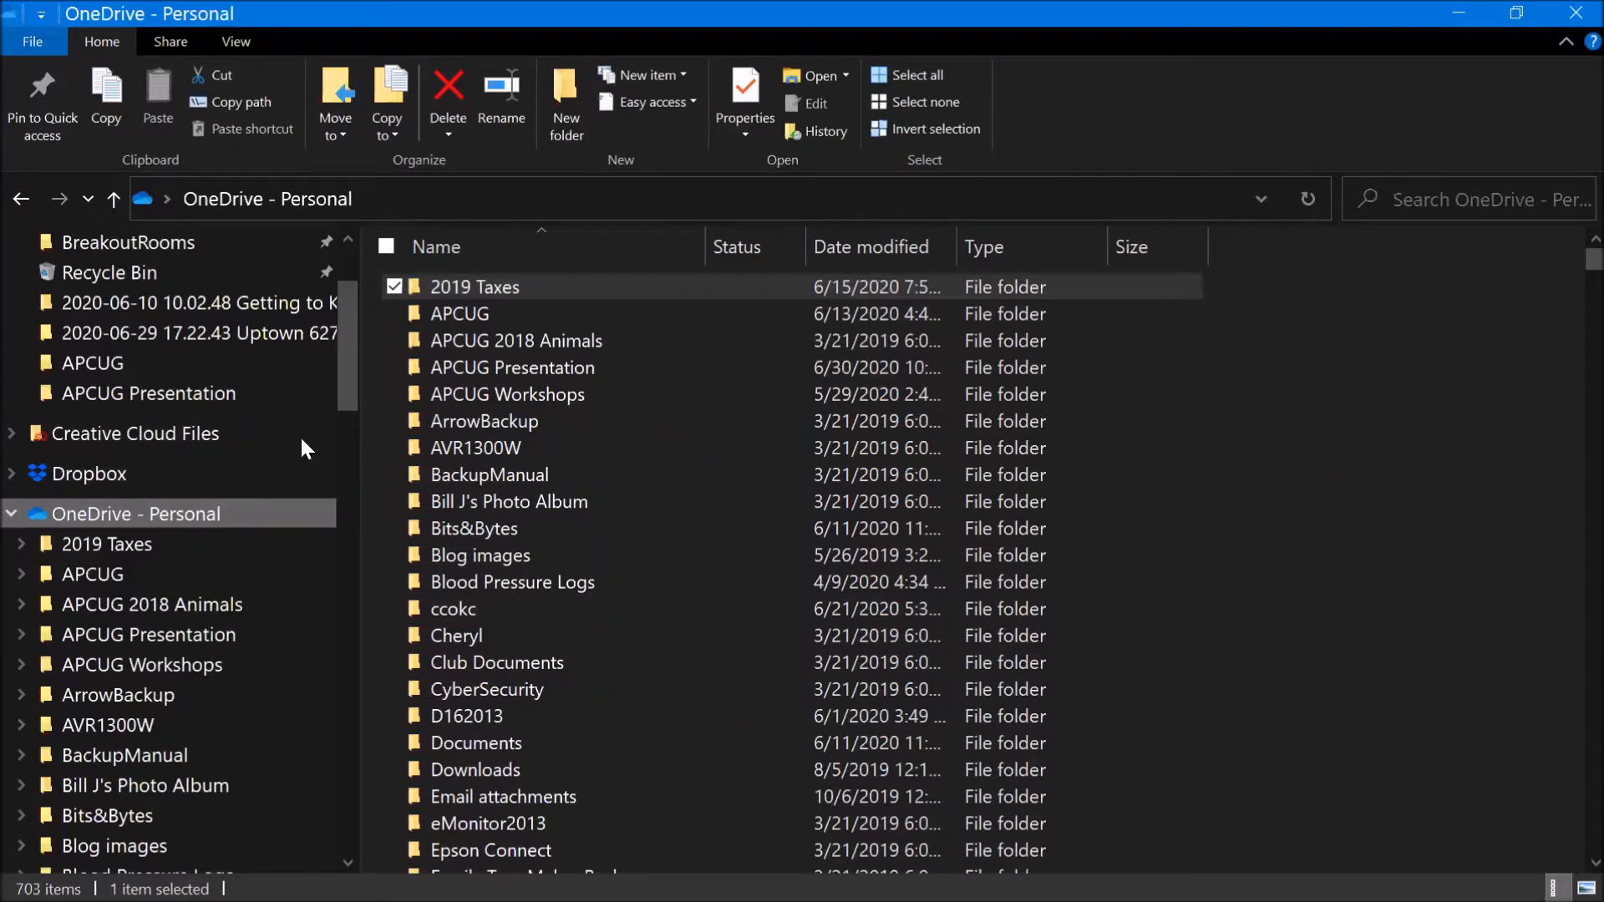
Step: Check the files inside the OneDrive 2019 Taxes folder and return to OneDrive - Personal
mouse_move(466, 299)
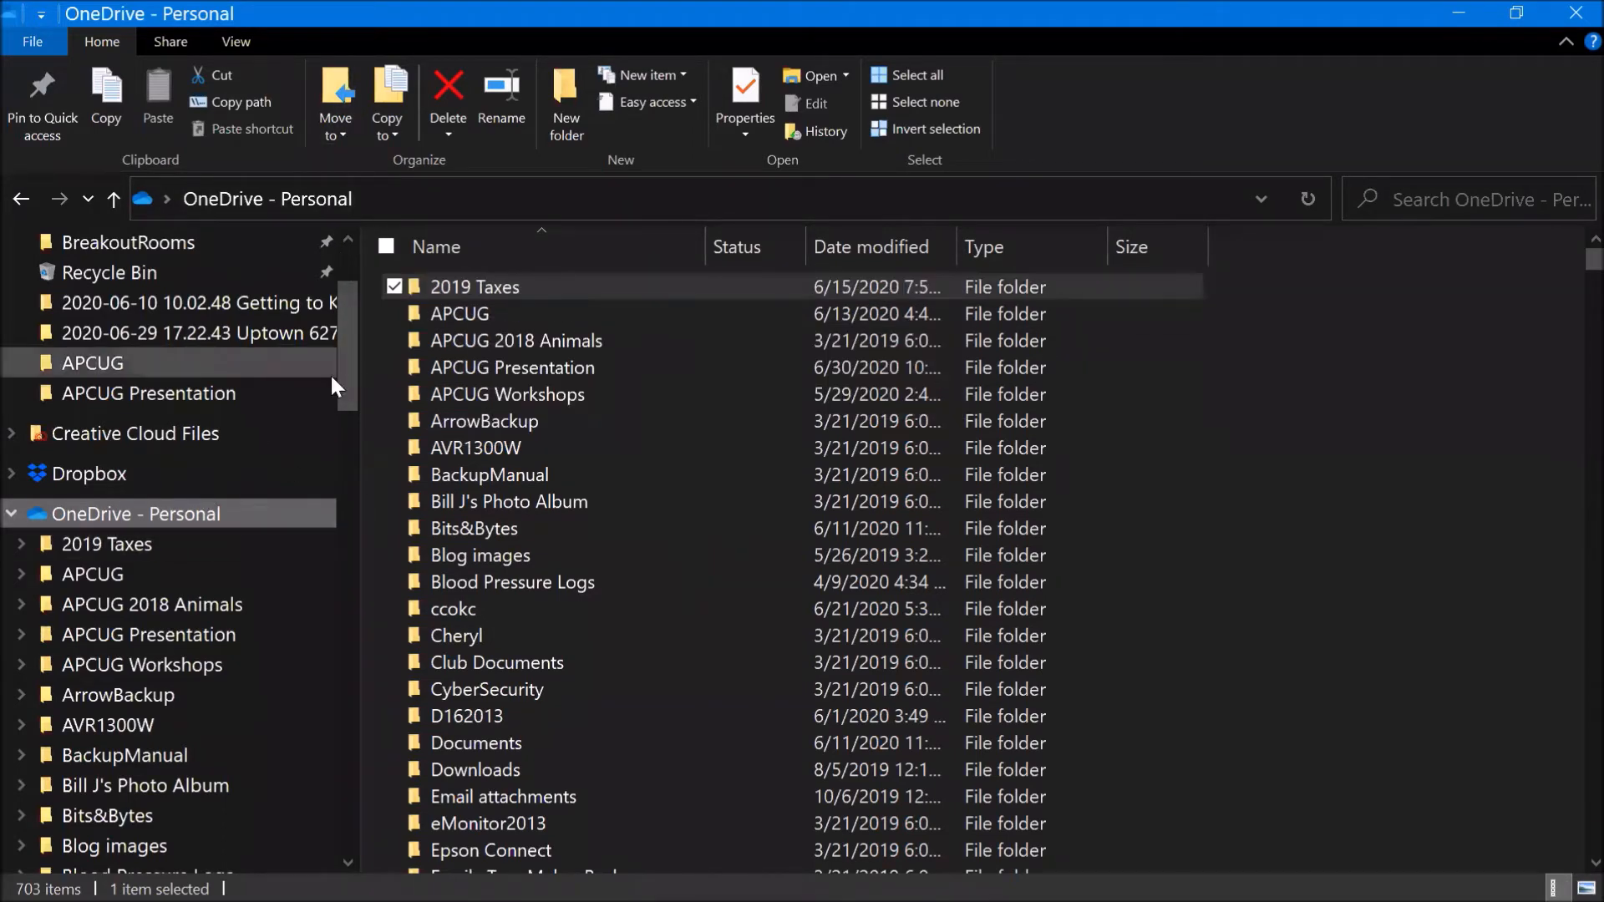
left_click_drag(344, 428, 404, 317)
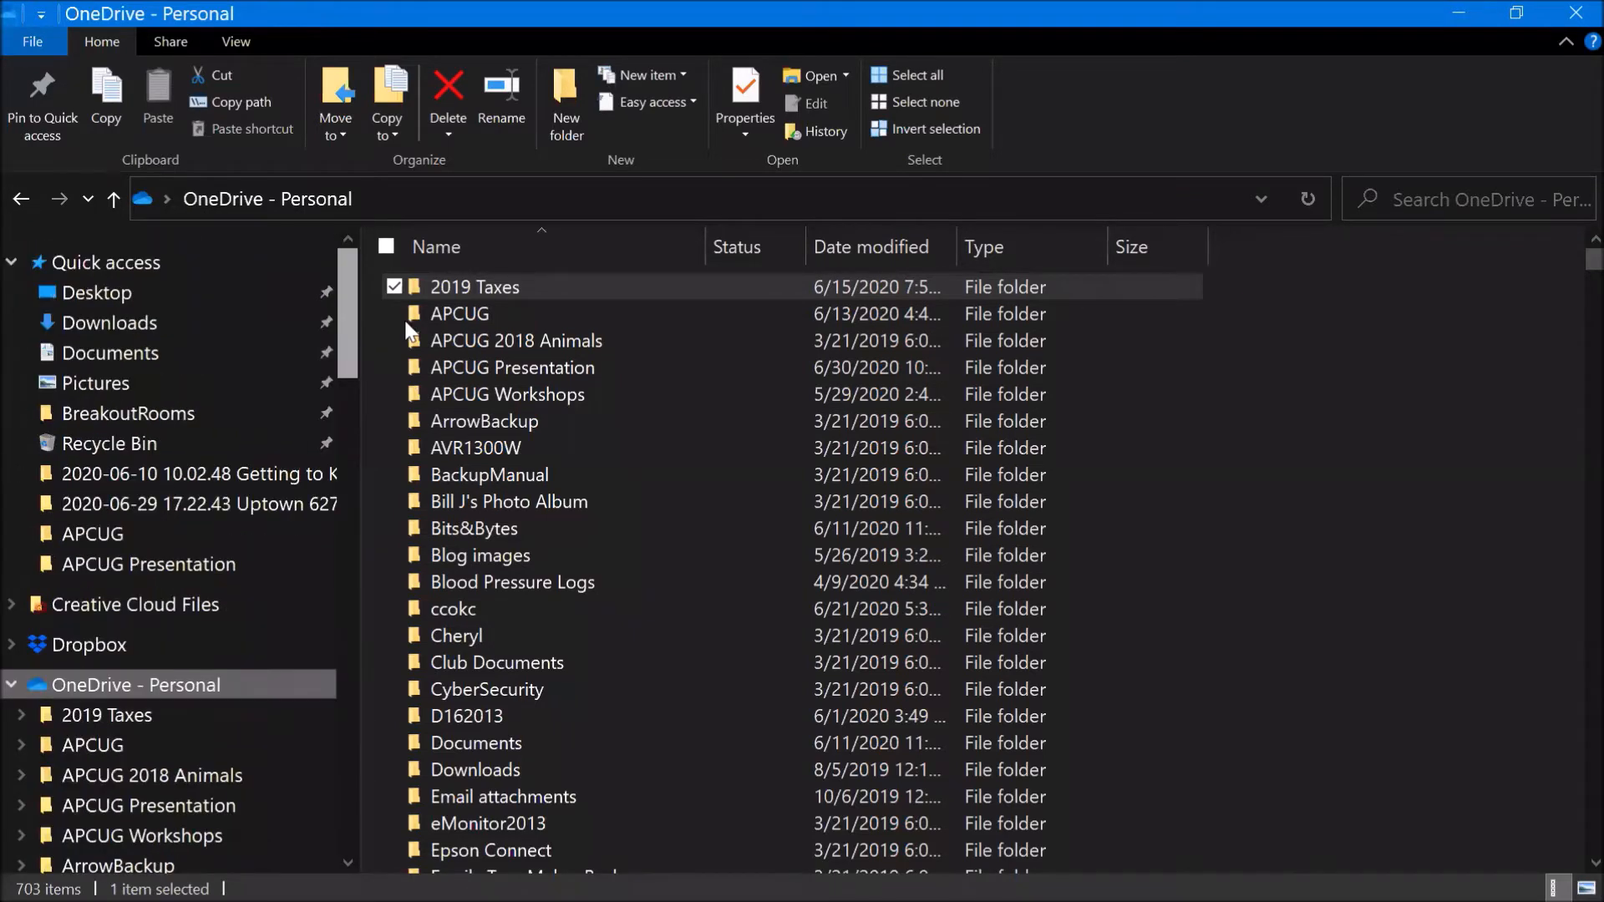
left_click(127, 721)
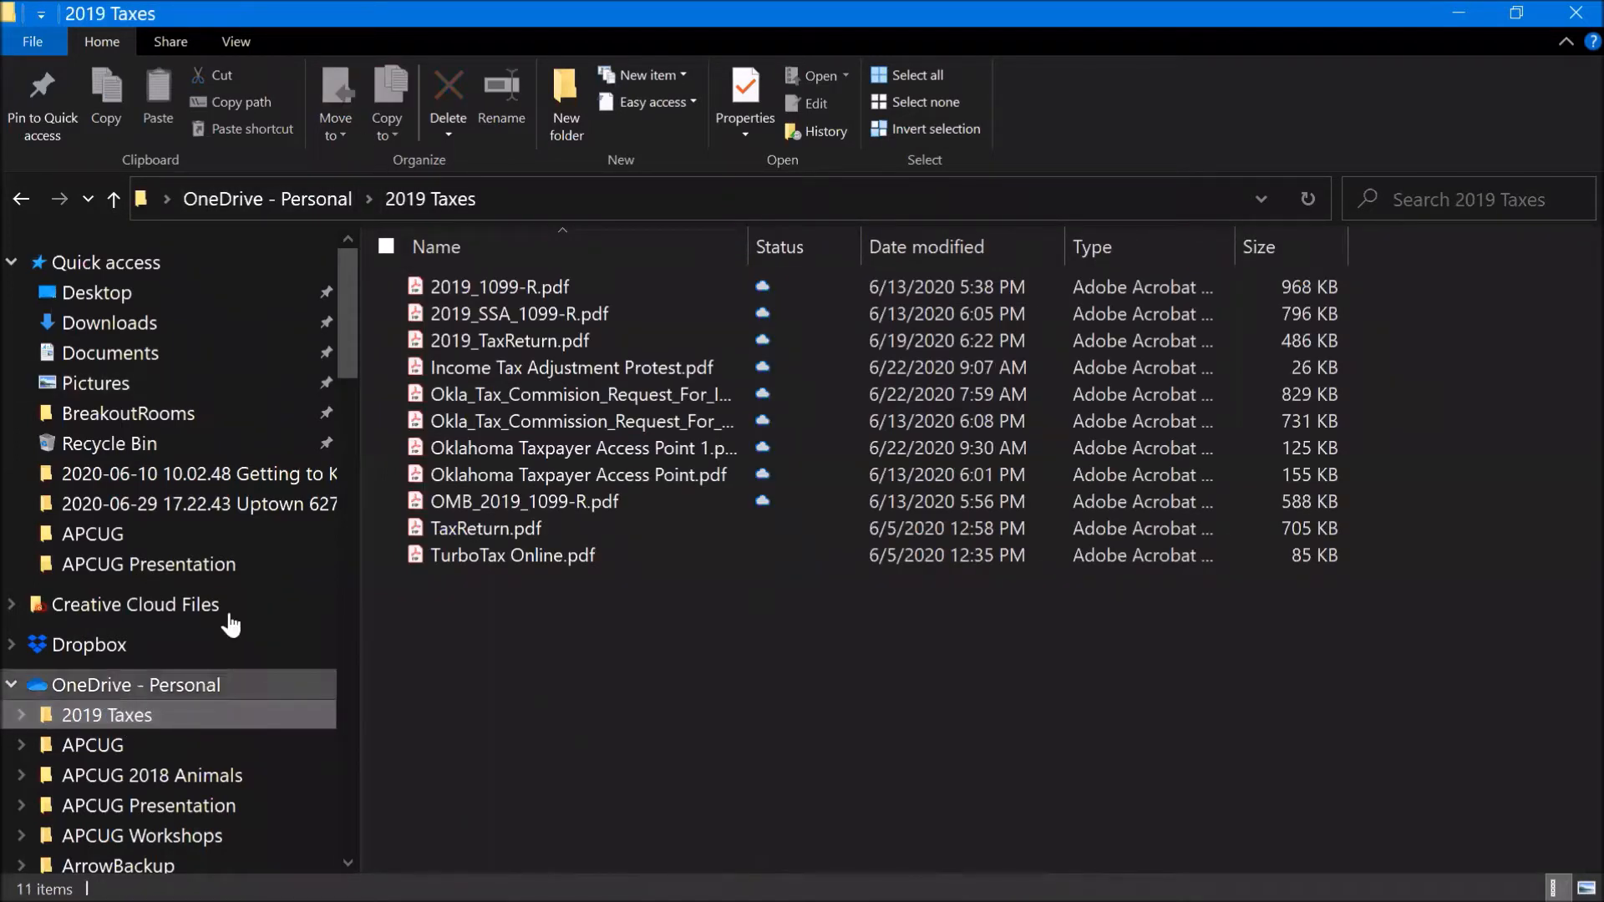
key("alt+Up")
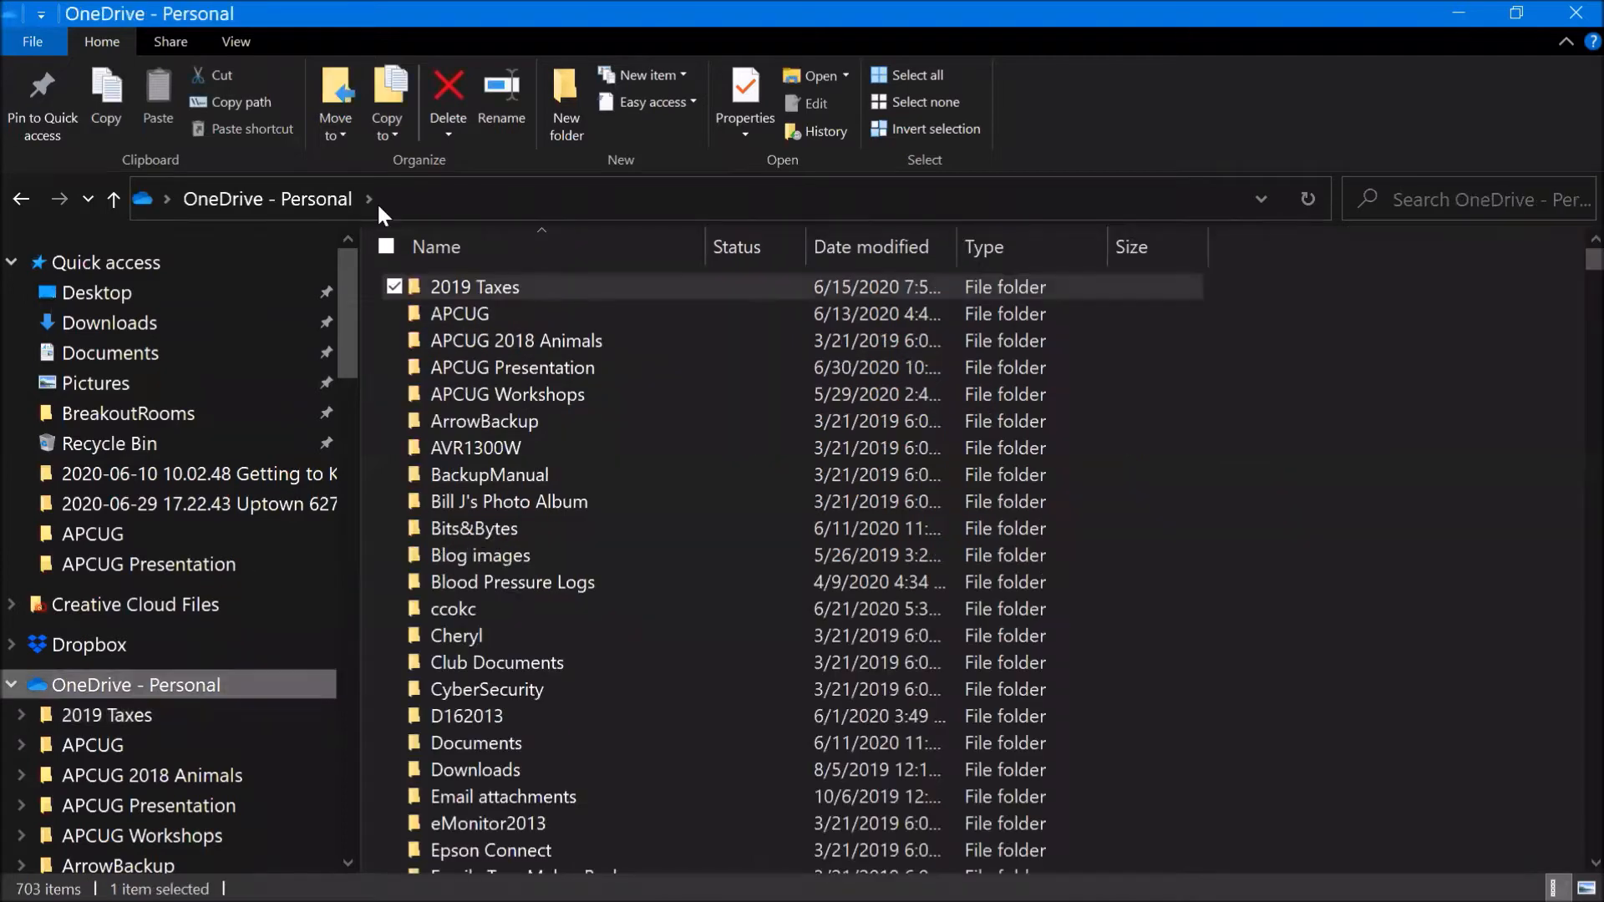
Step: Try to copy the OneDrive 2019 Taxes folder into the 2019 Taxes folder under Documents, retrying the interrupted file 2019_1099-R.pdf
left_click(383, 127)
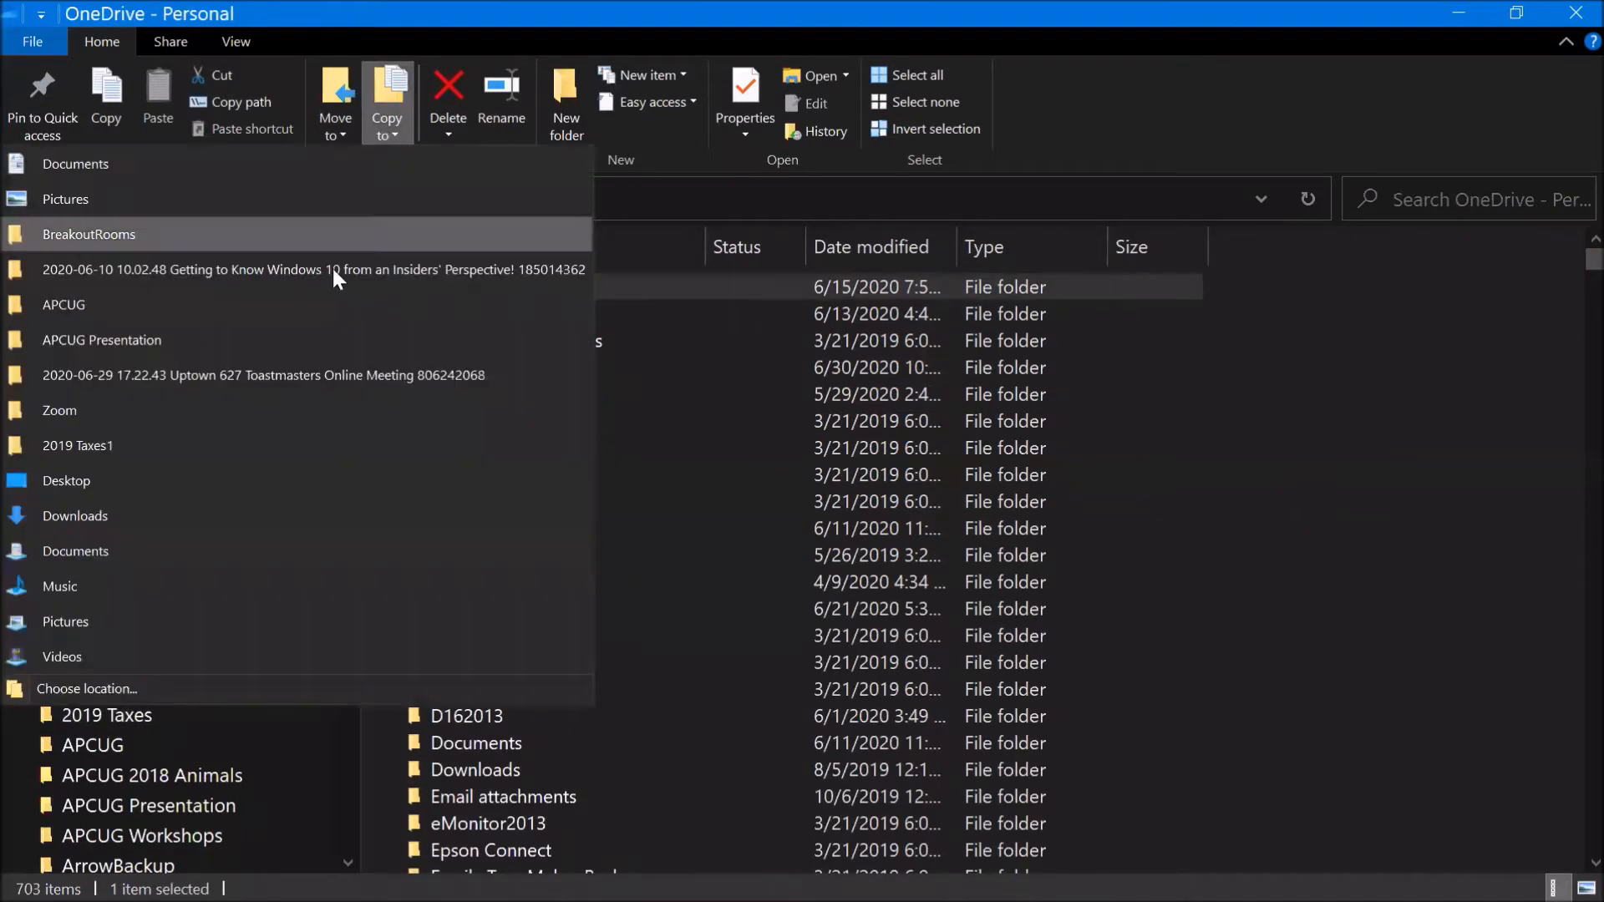
left_click(136, 684)
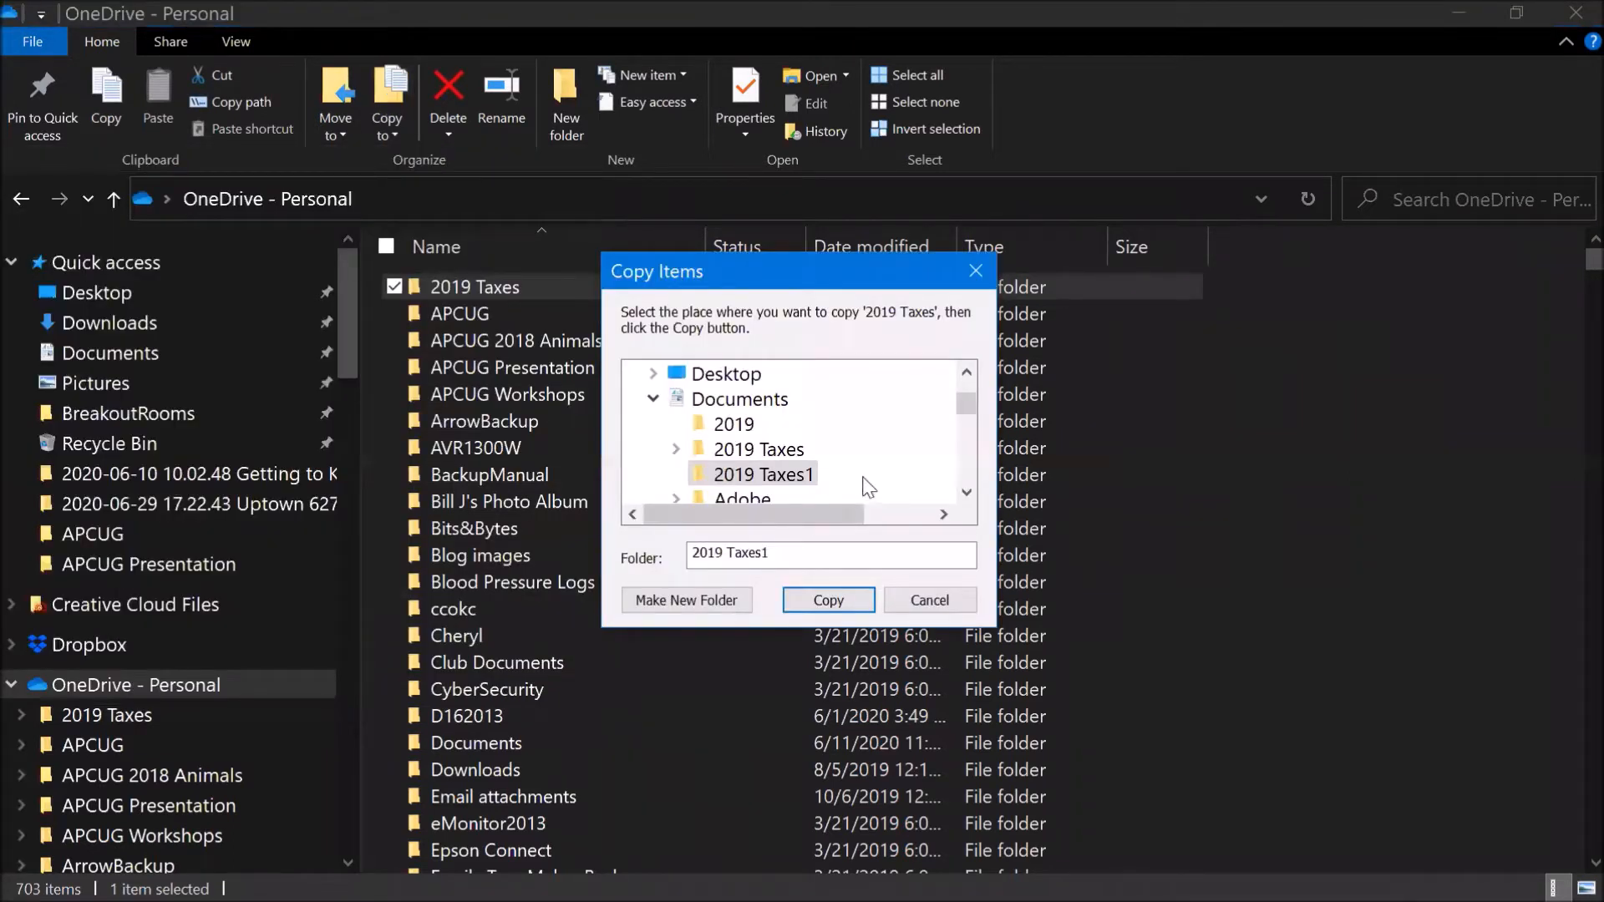
left_click(736, 453)
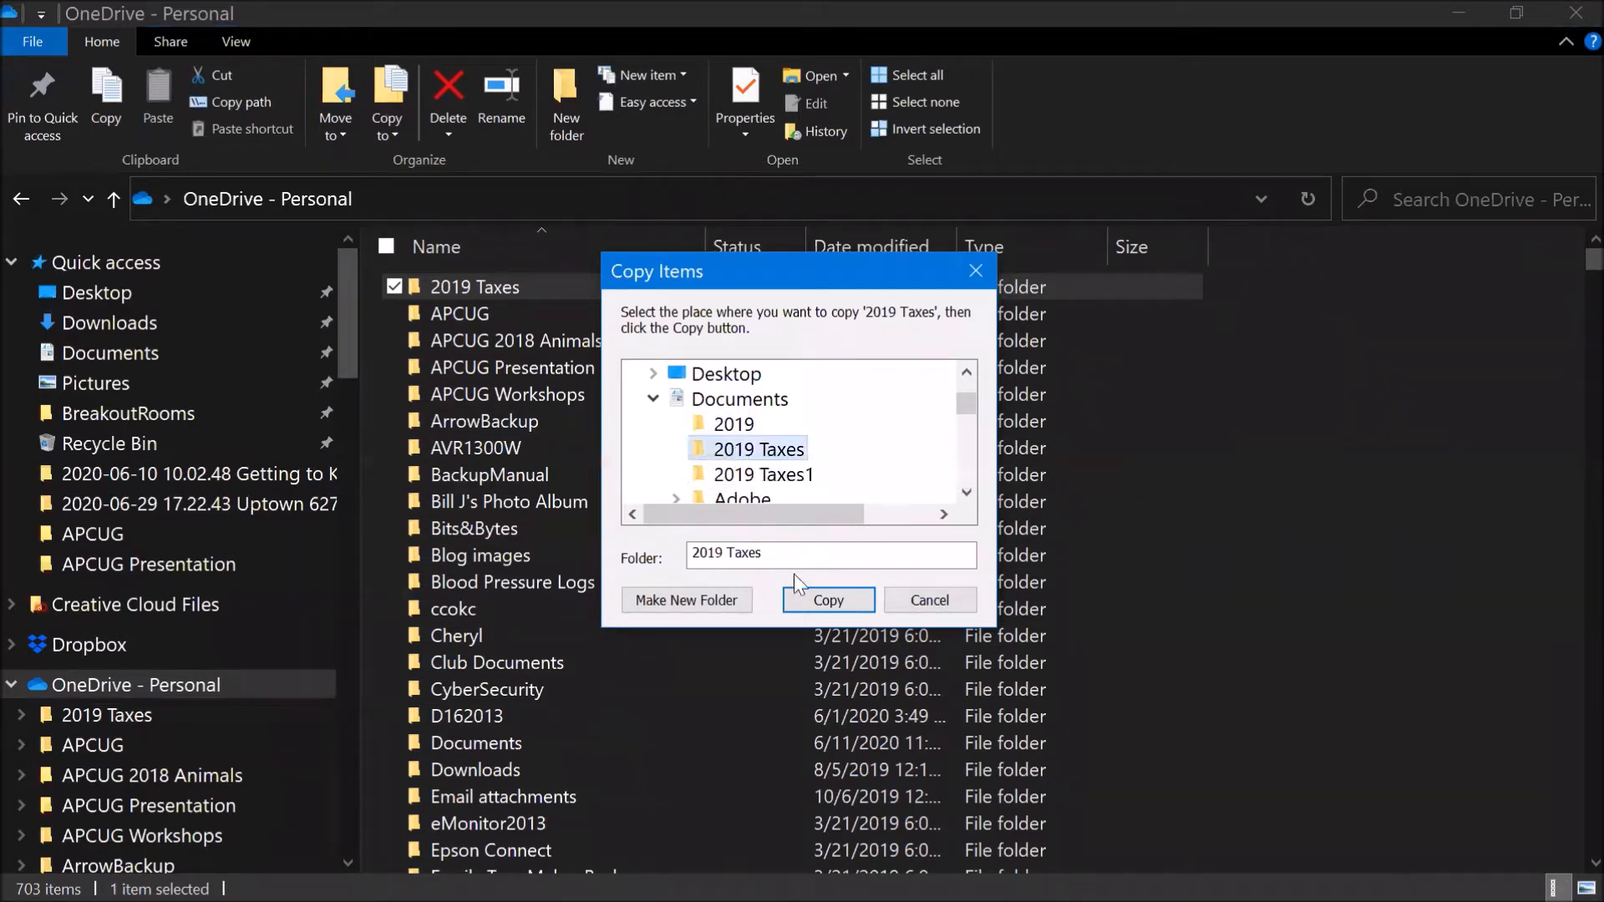
left_click(831, 602)
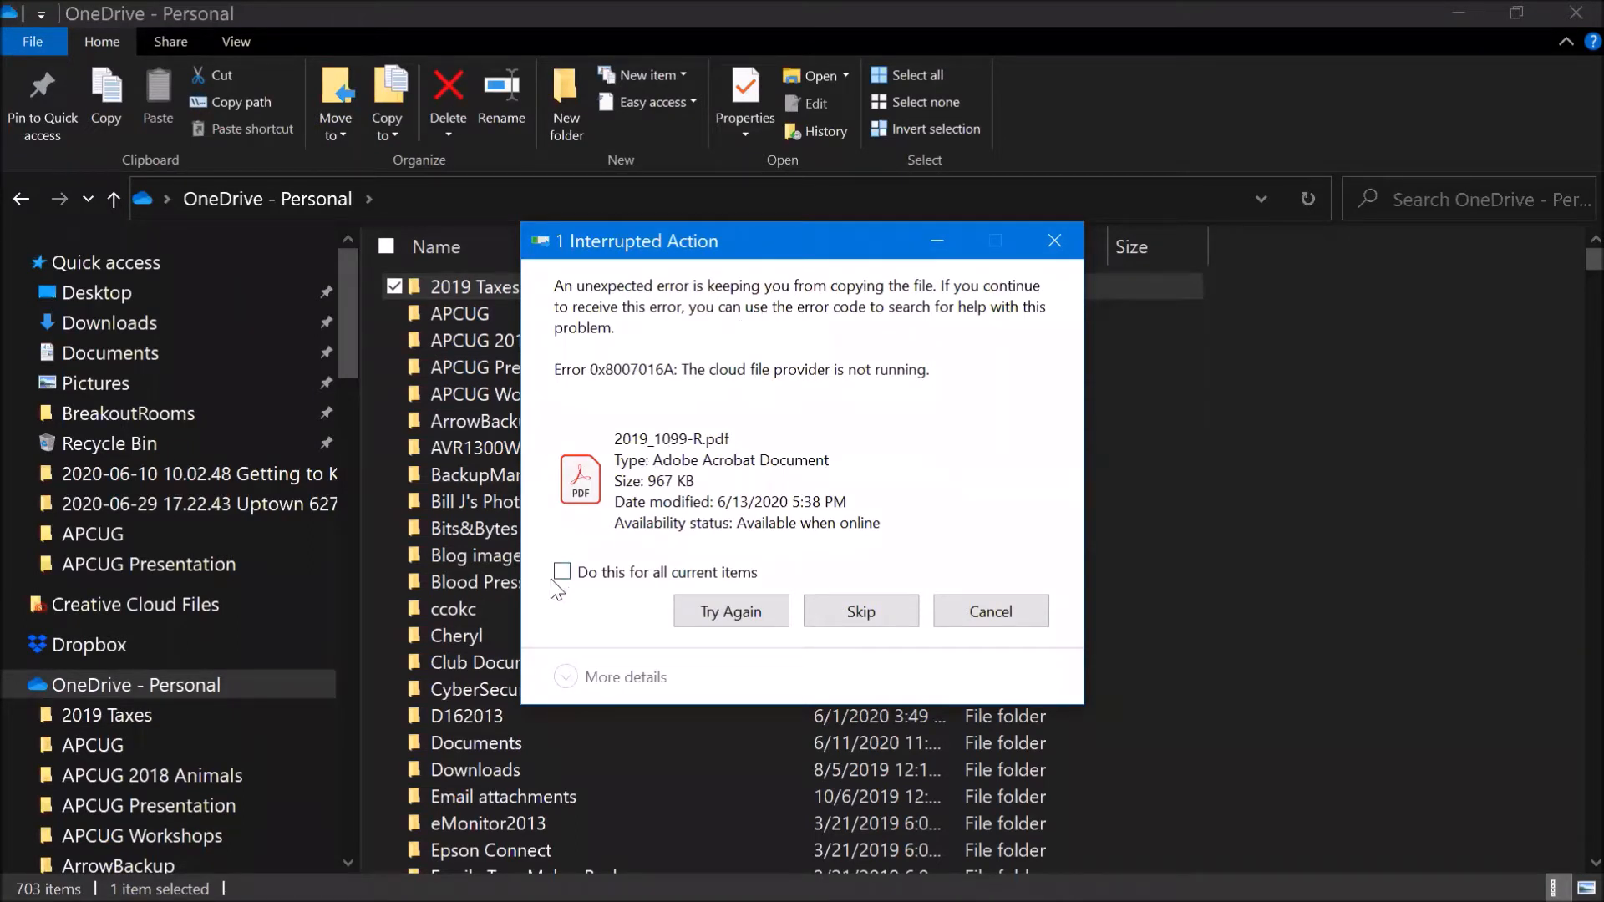
left_click(715, 614)
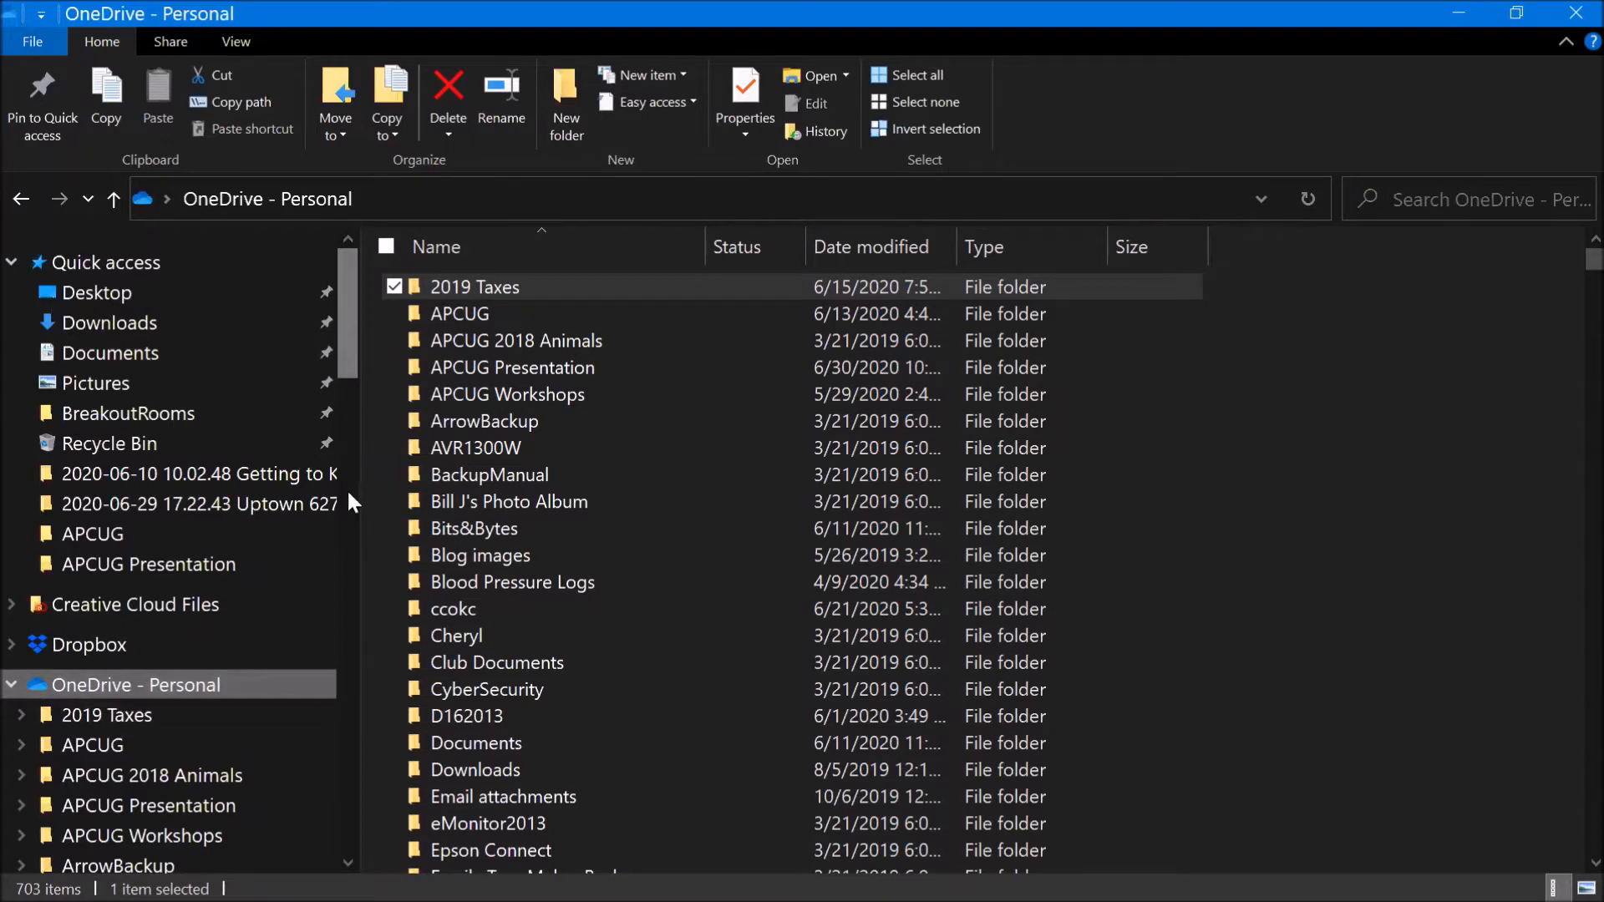
Step: Look through the folder tree from Quick access, across the OneDrive - Personal folders, down to This PC
scroll(348, 558, "down", 8)
scroll(348, 570, "down", 20)
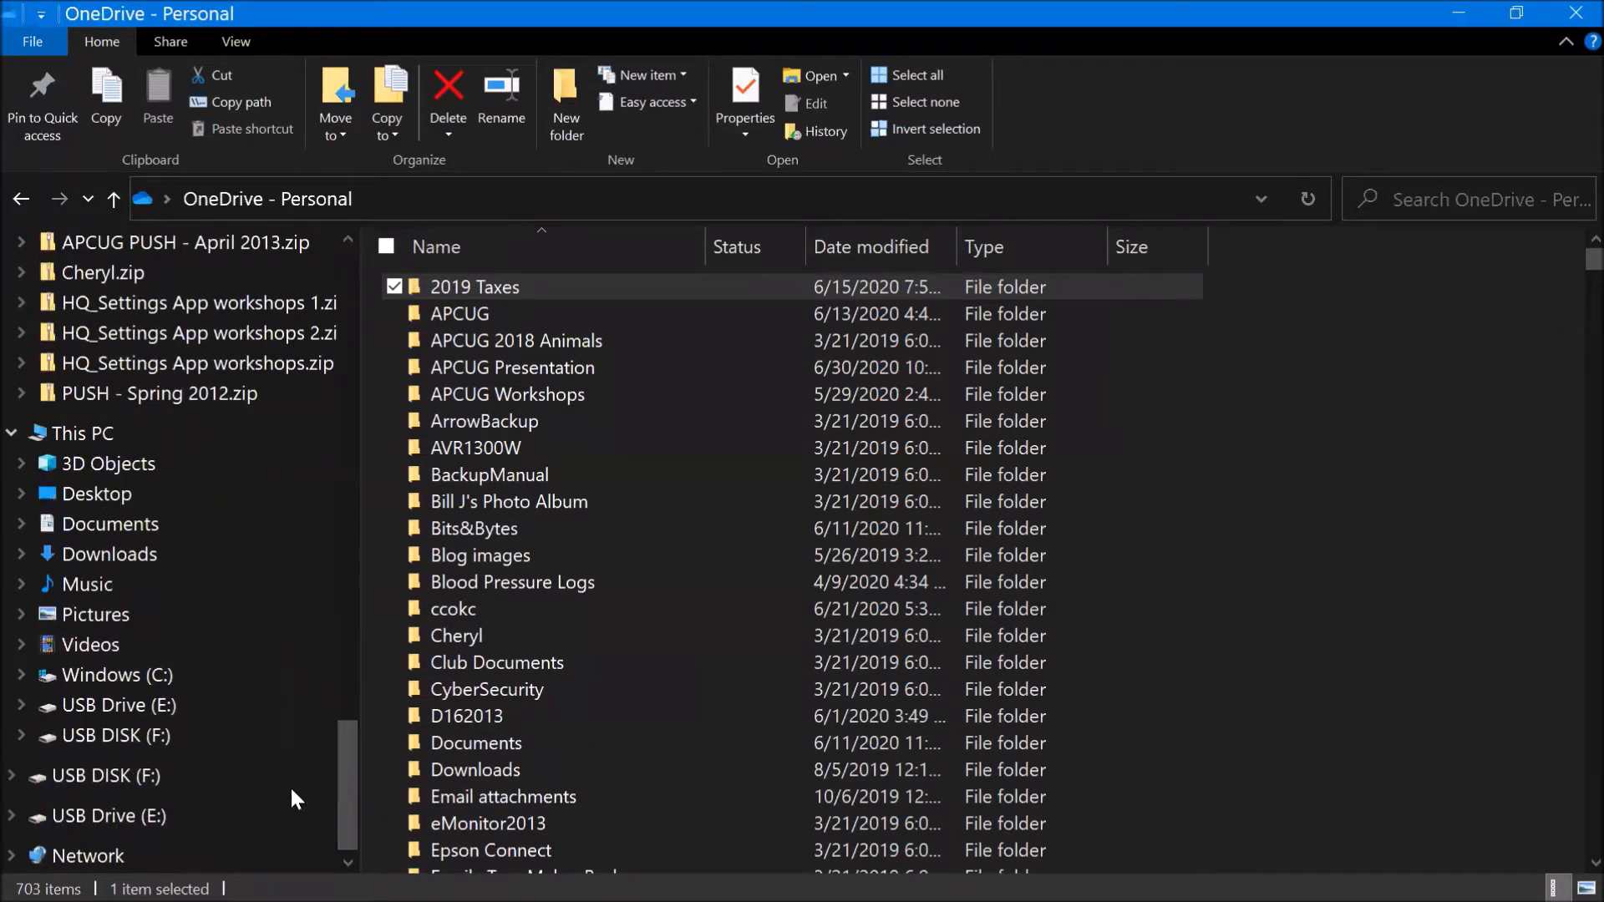
scroll(353, 559, "up", 20)
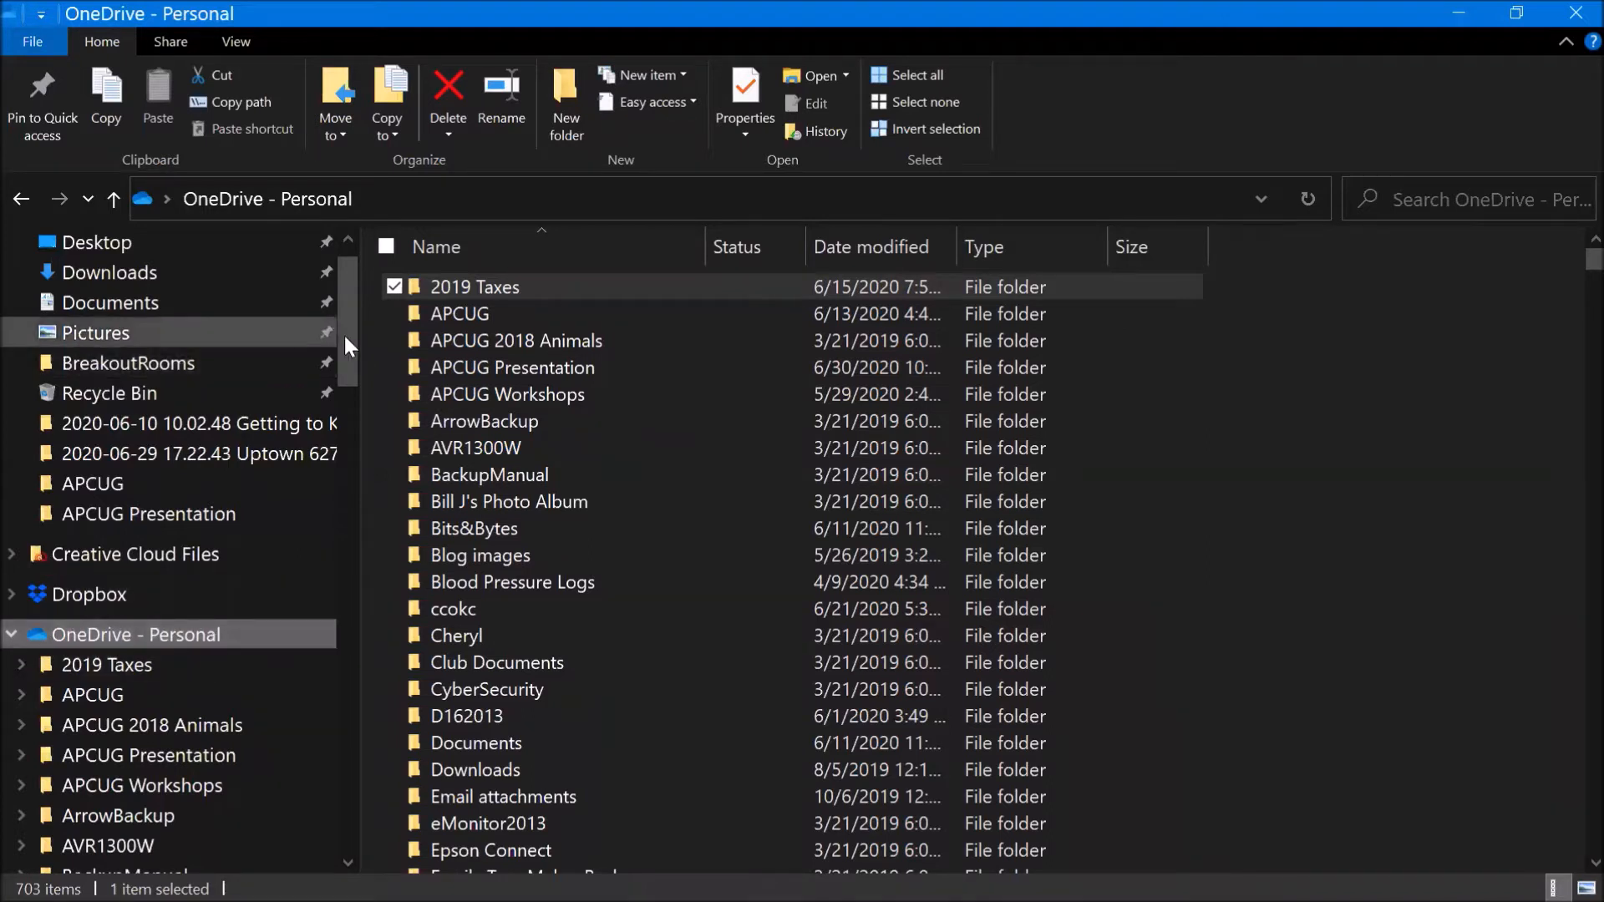
left_click_drag(347, 349, 356, 295)
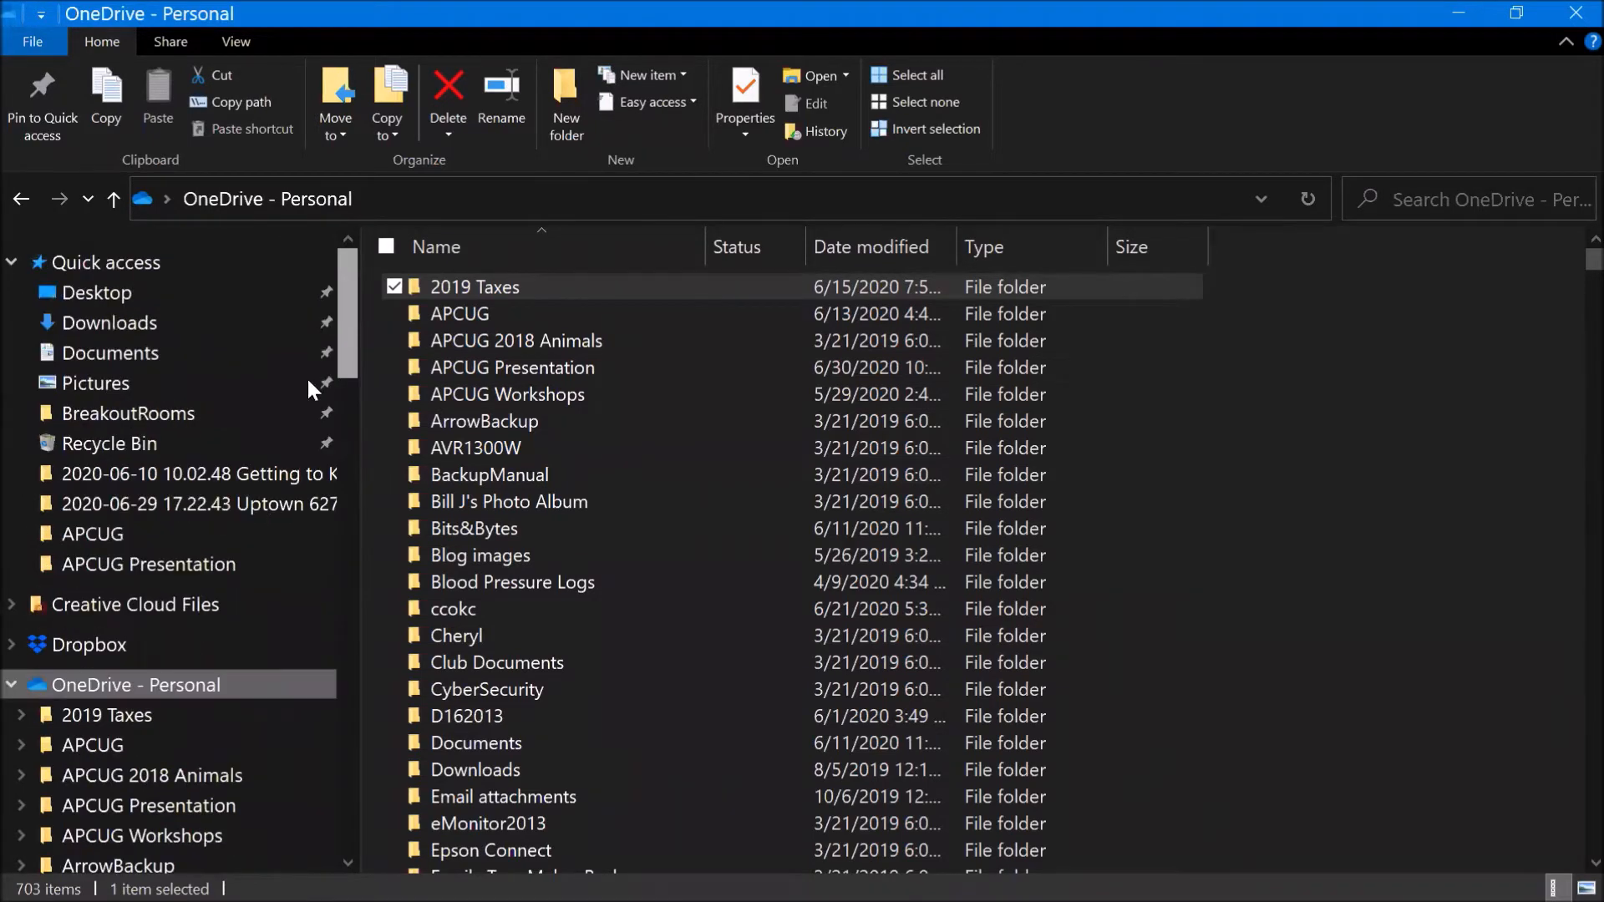
scroll(298, 604, "down", 1)
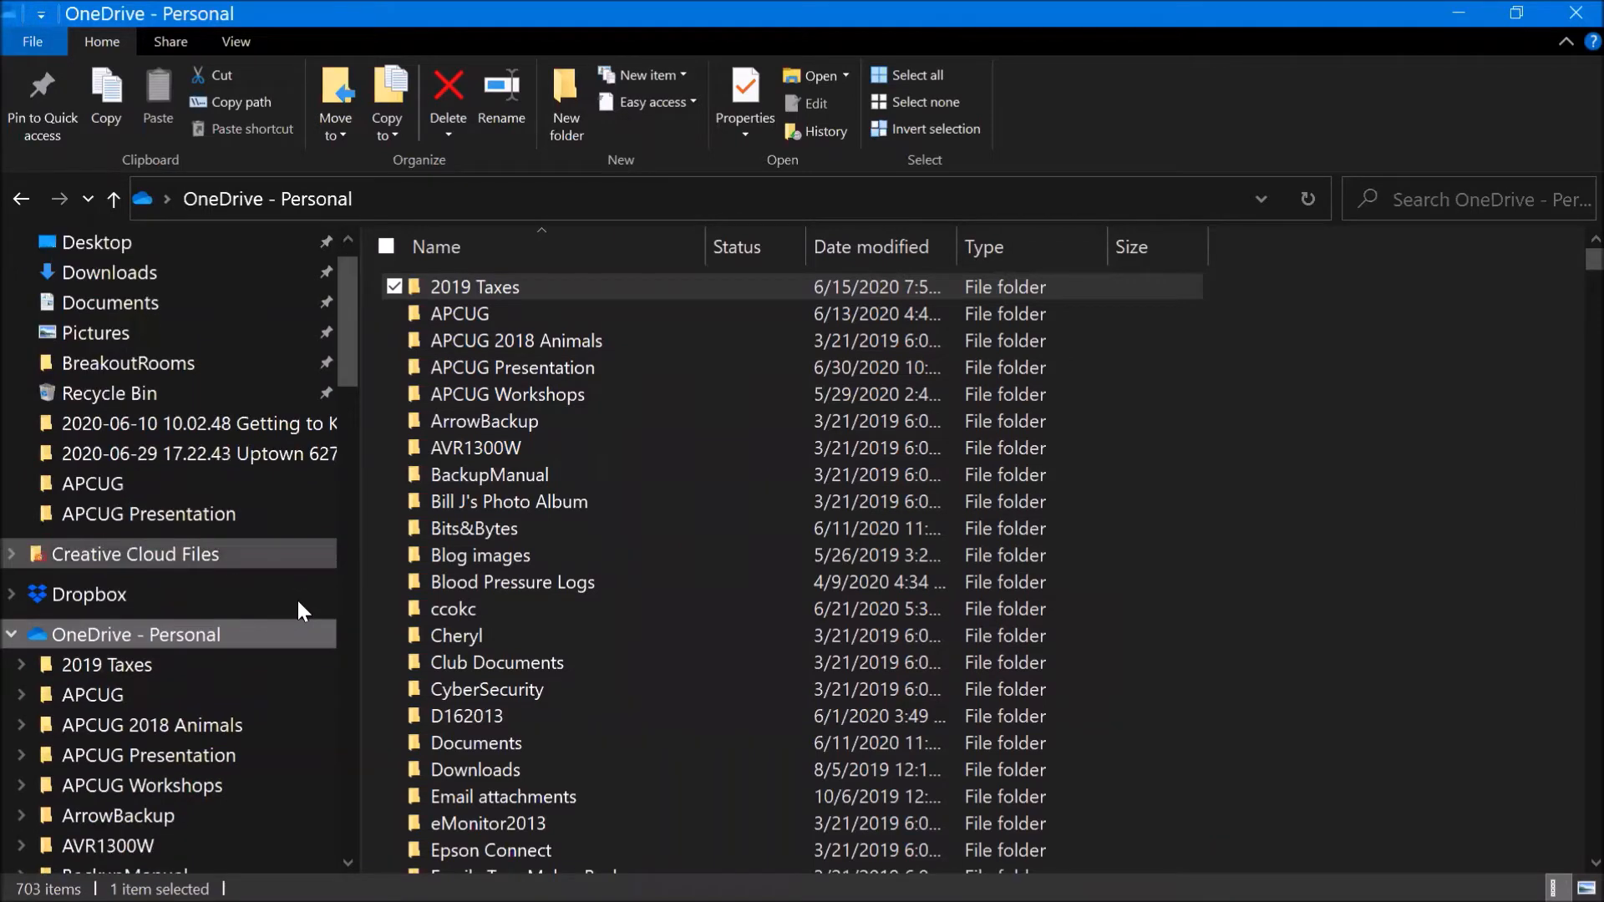
scroll(298, 599, "down", 3)
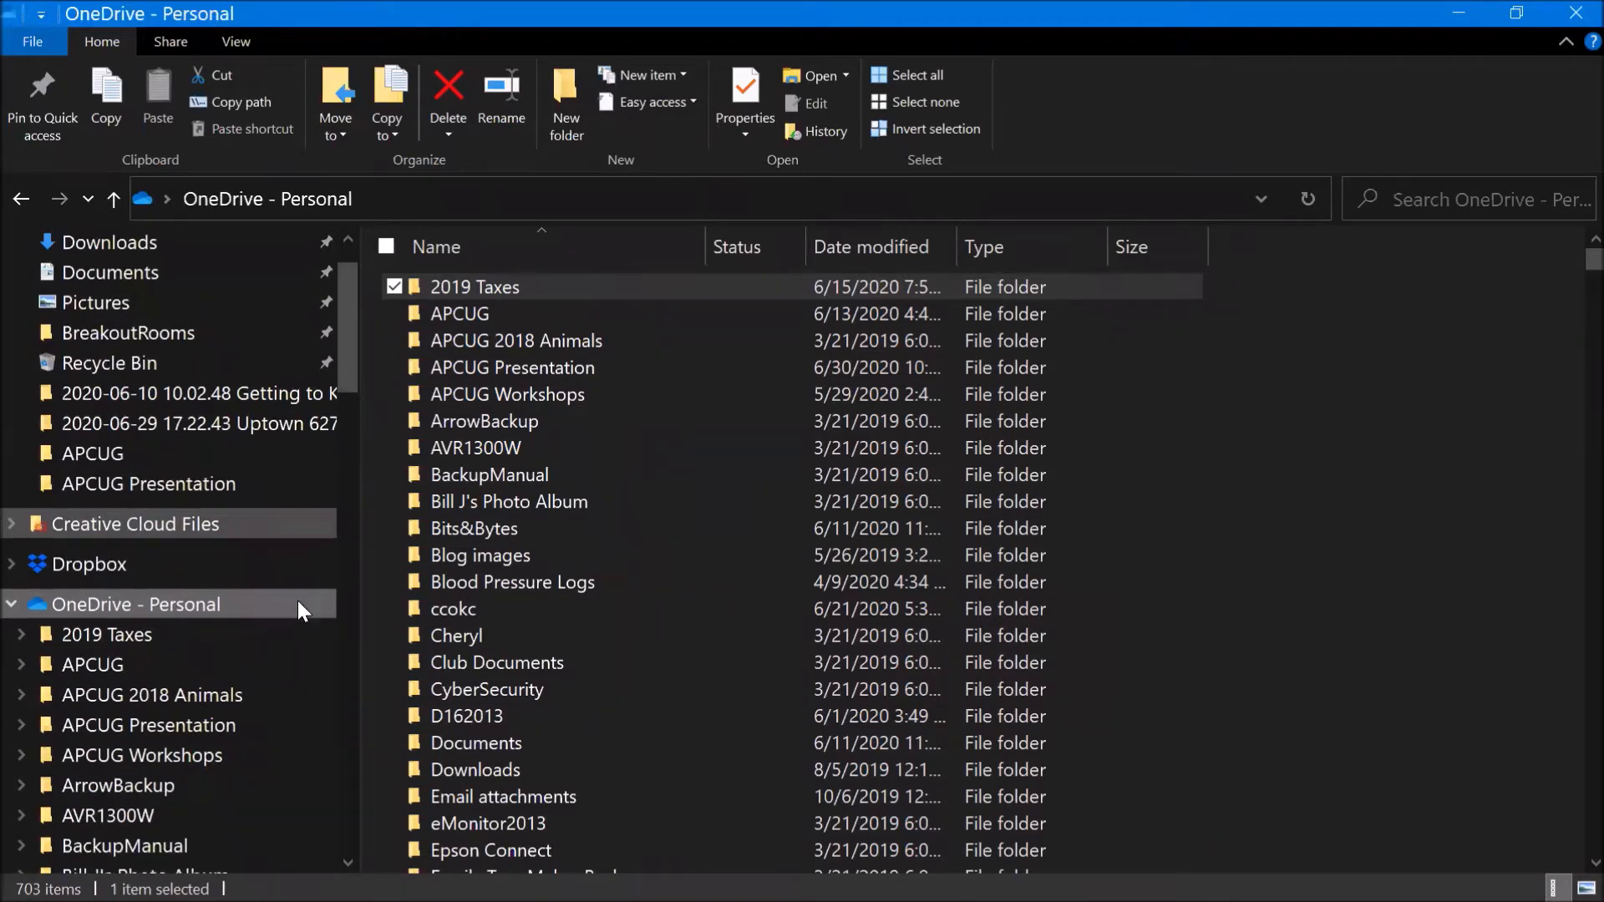
scroll(298, 598, "down", 3)
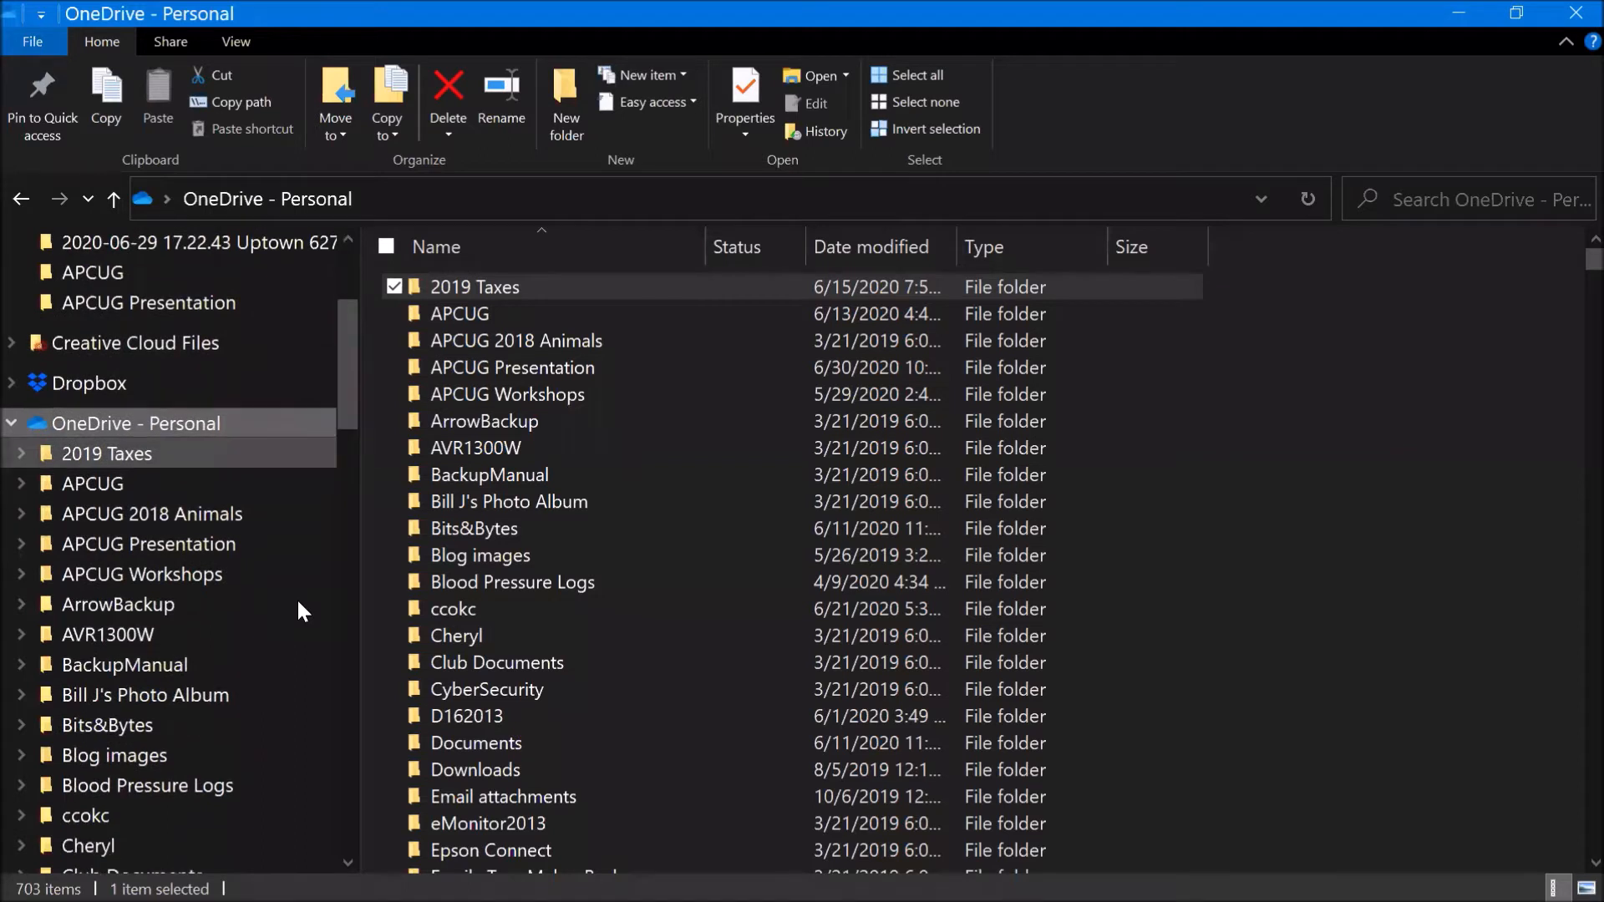
scroll(297, 598, "down", 1)
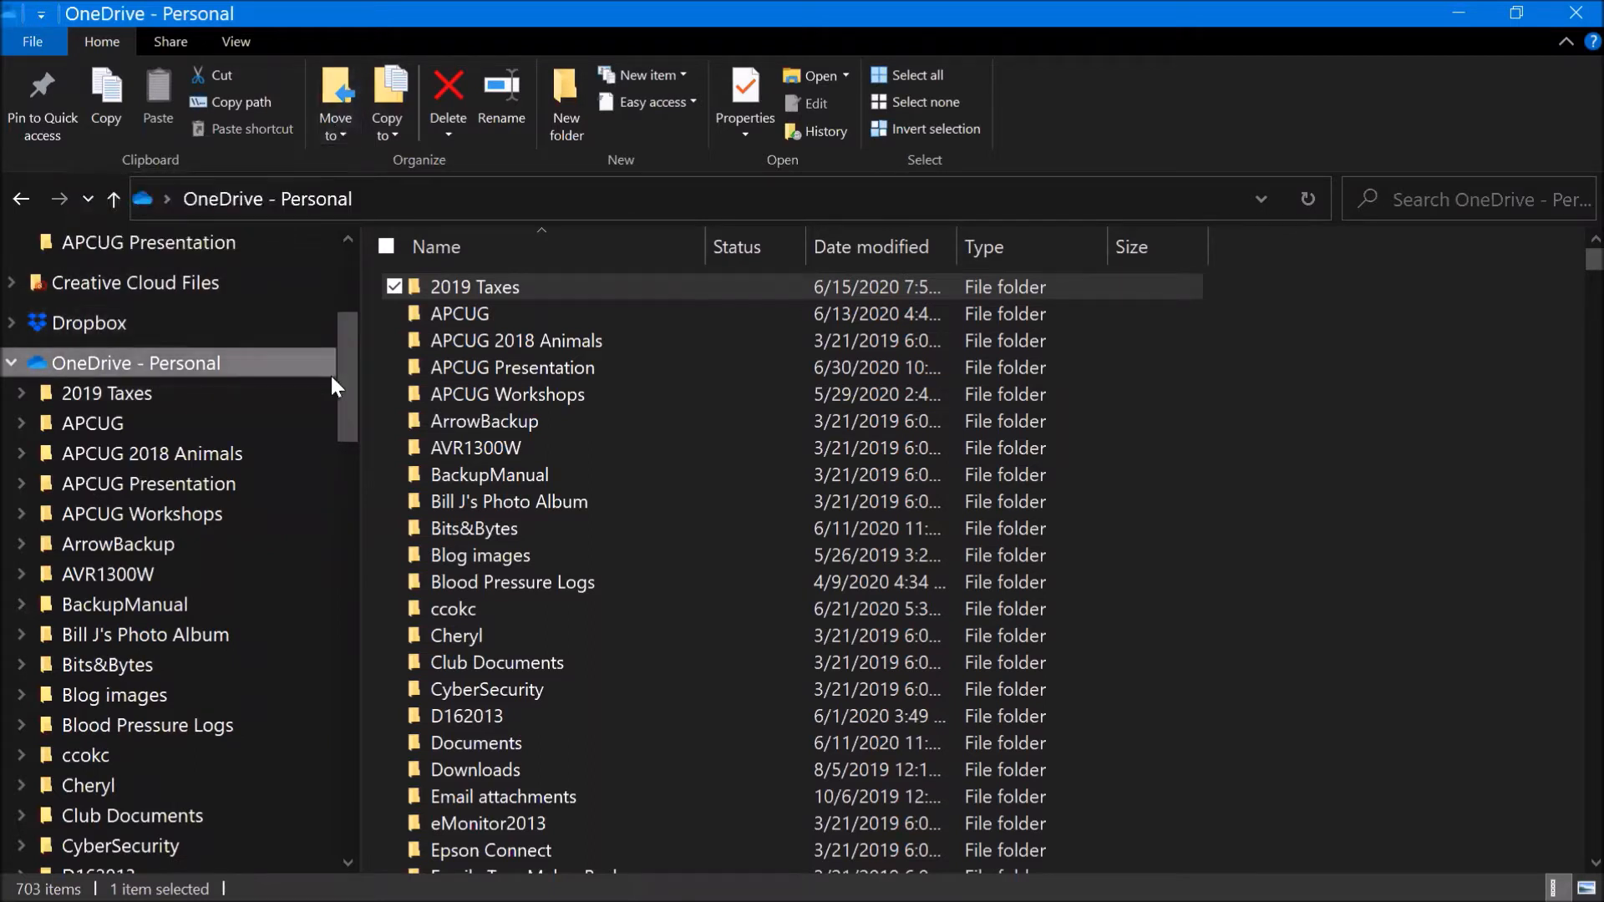
left_click_drag(358, 378, 333, 537)
scroll(200, 451, "up", 1)
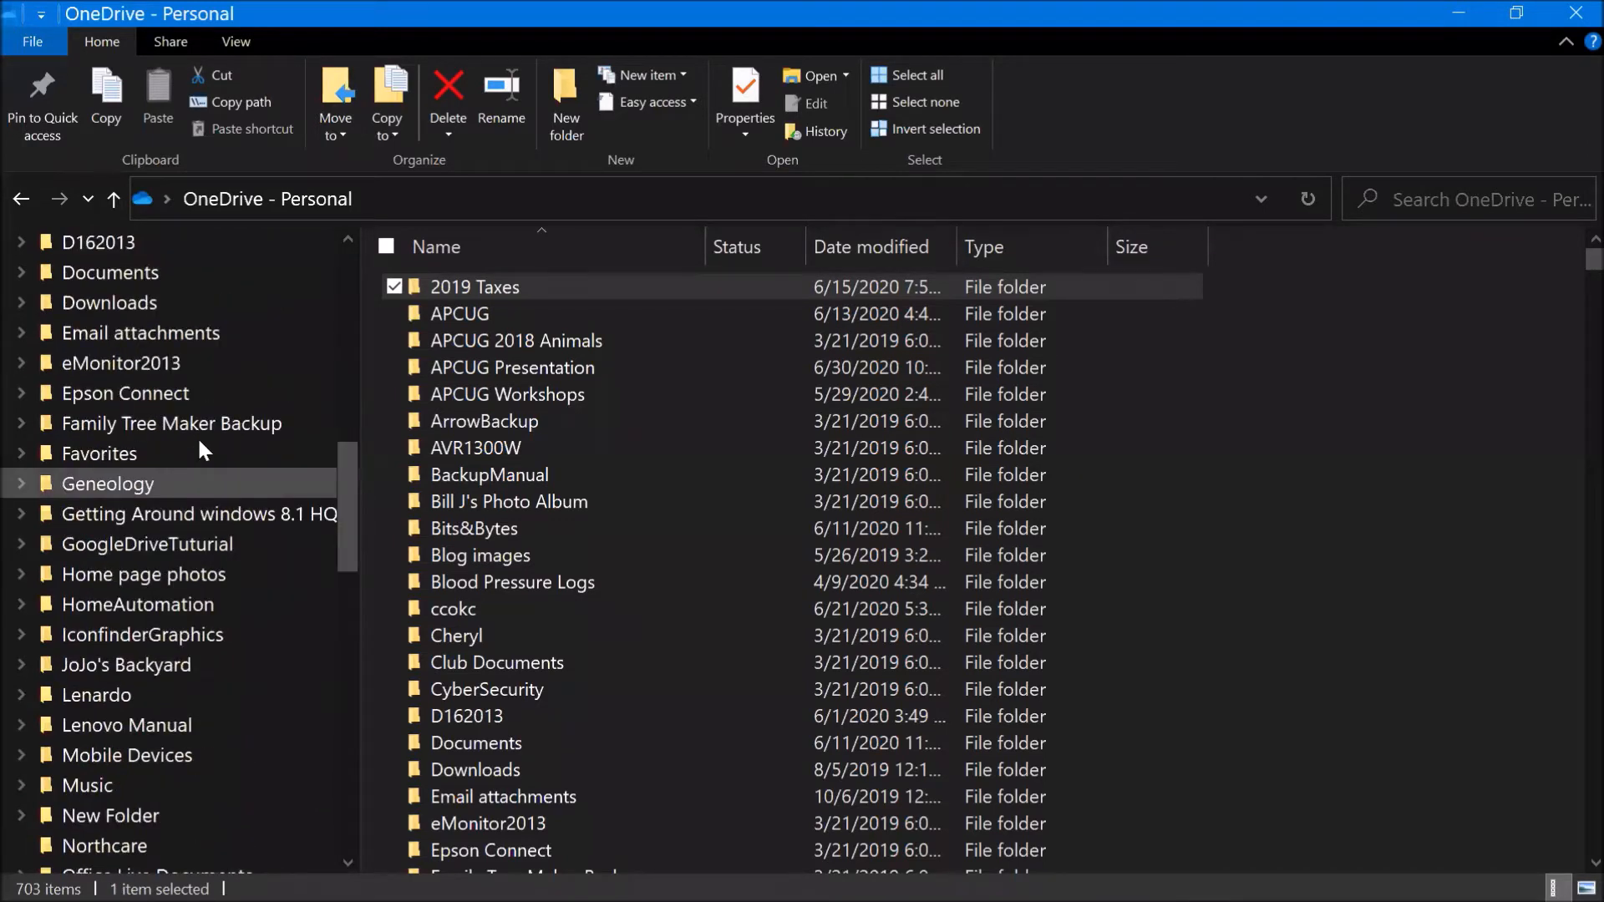
scroll(197, 351, "up", 7)
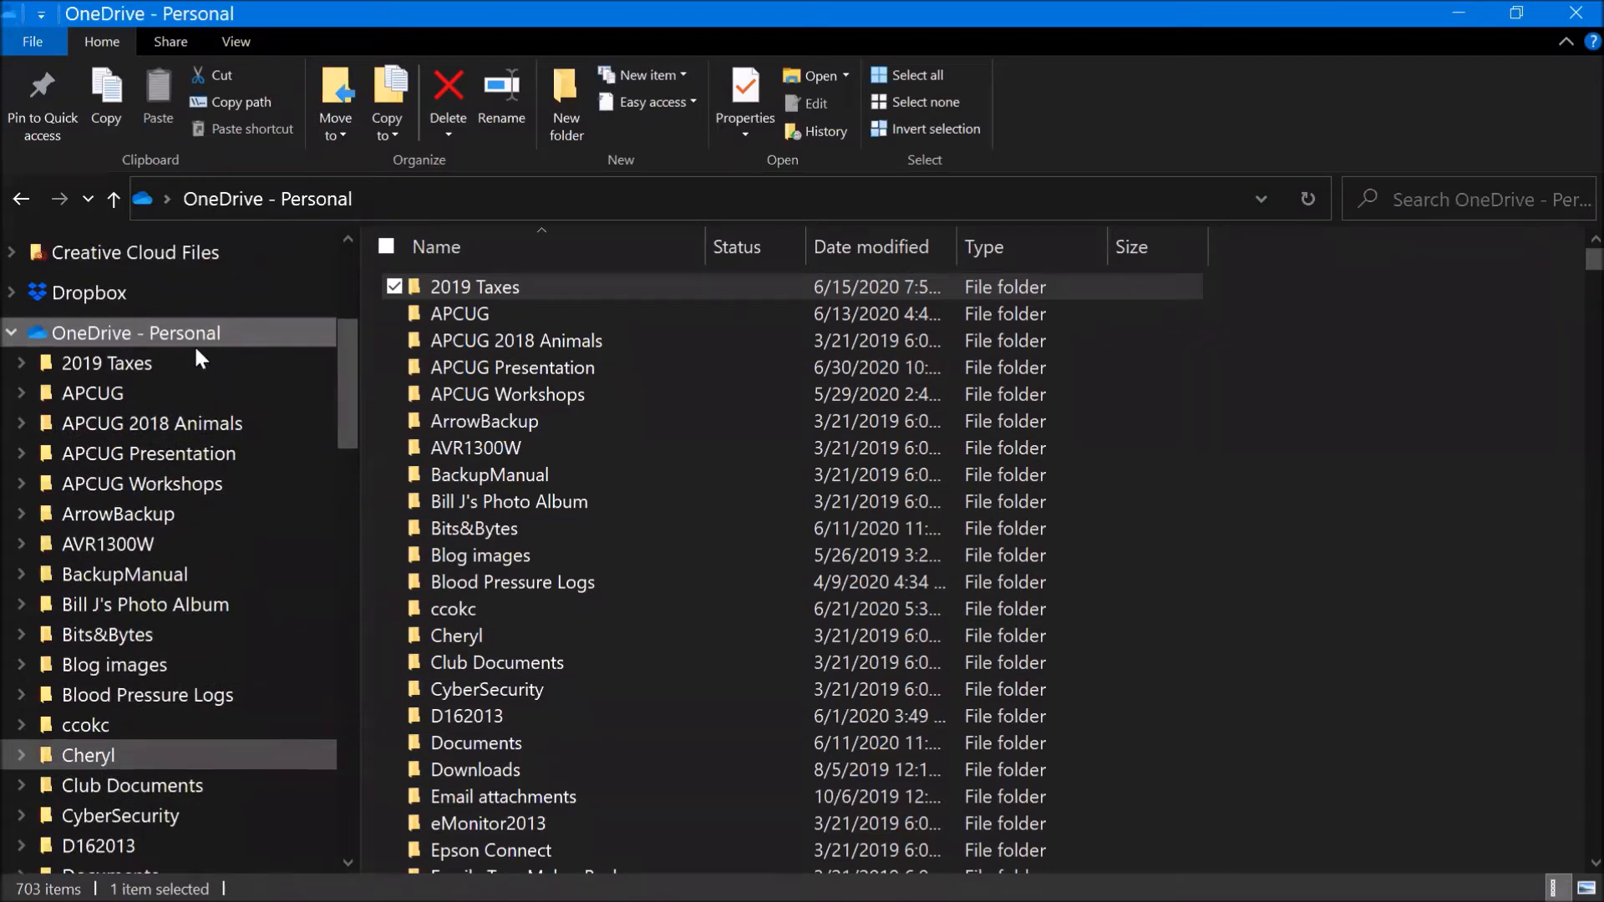
scroll(197, 351, "down", 4)
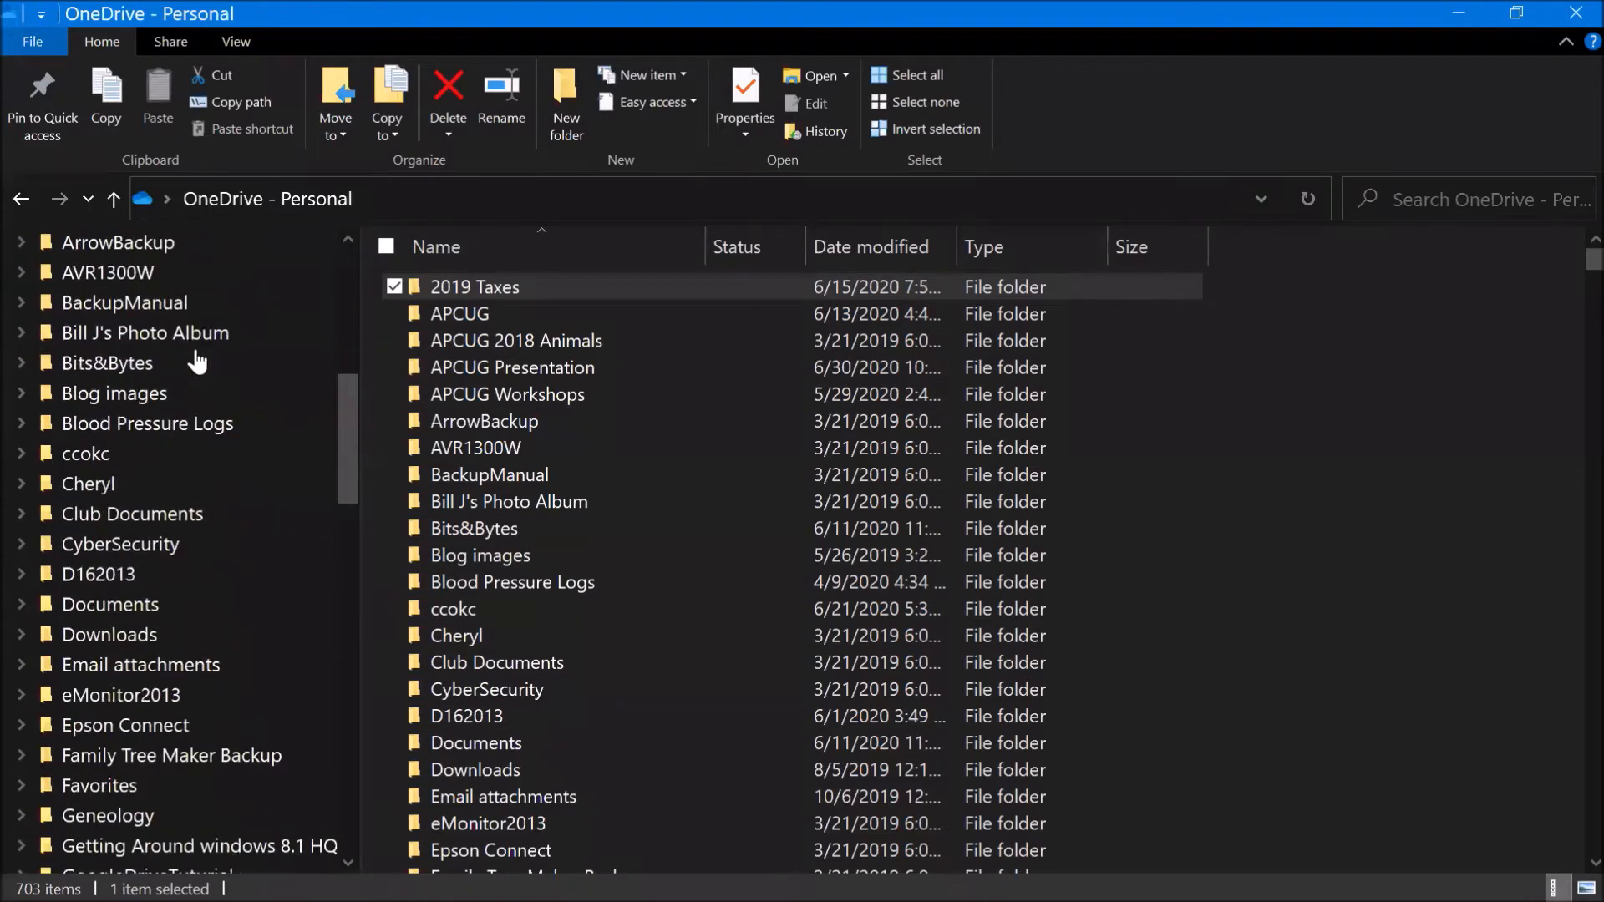
scroll(198, 361, "down", 2)
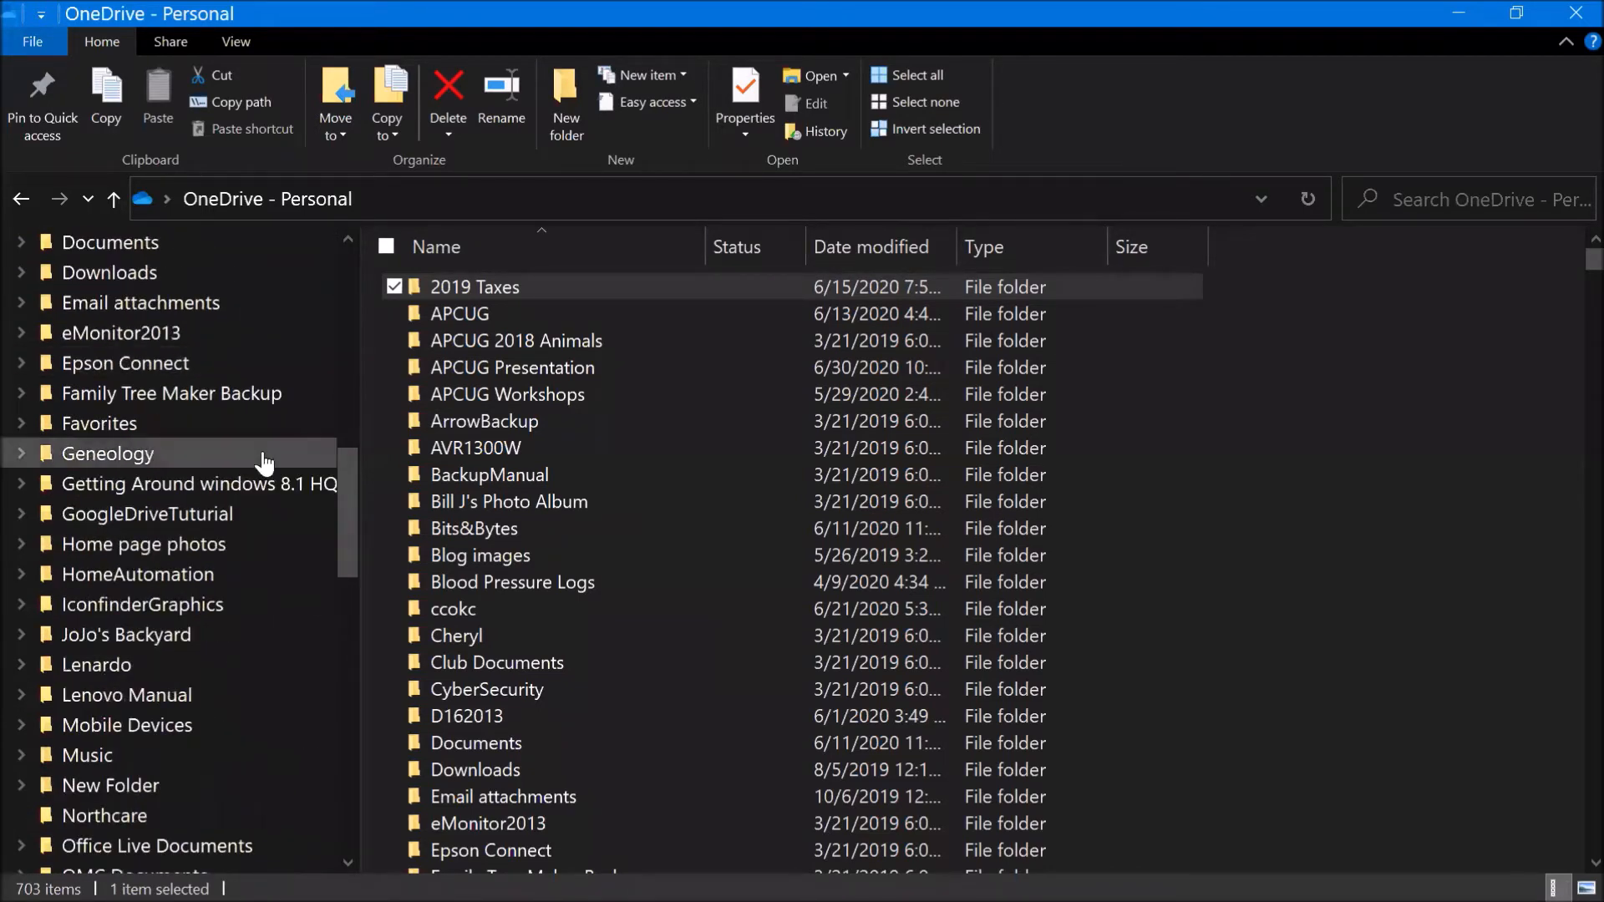
left_click_drag(351, 537, 322, 729)
scroll(324, 737, "down", 3)
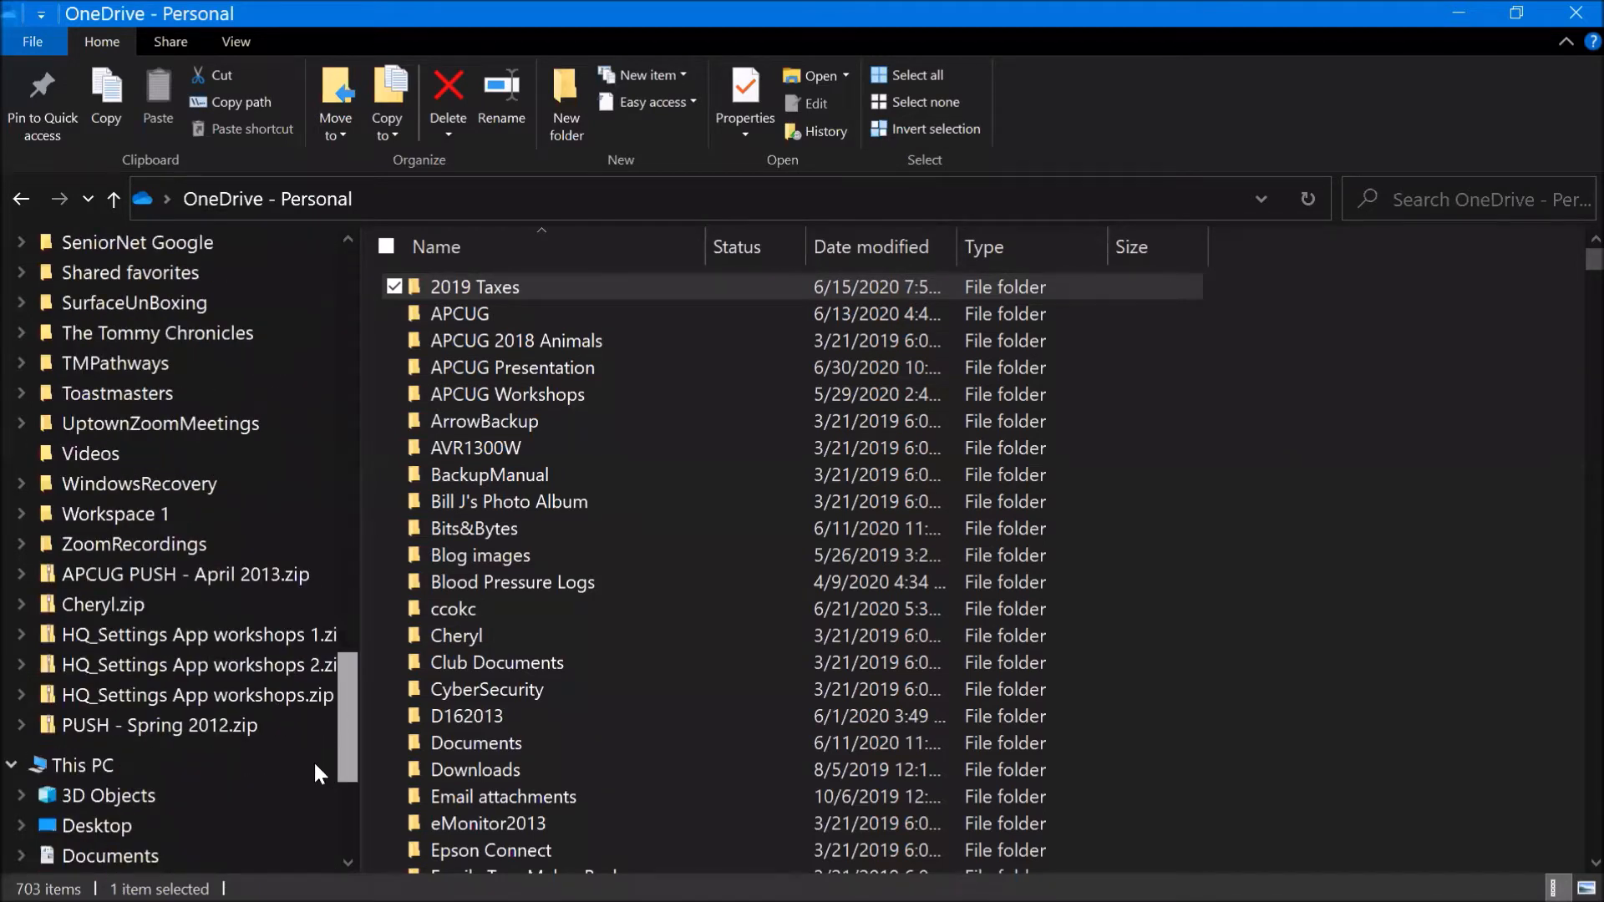
Step: Open This PC and examine its folders, its drives and the USB and Network entries listed below it
scroll(313, 760, "down", 2)
left_click(250, 616)
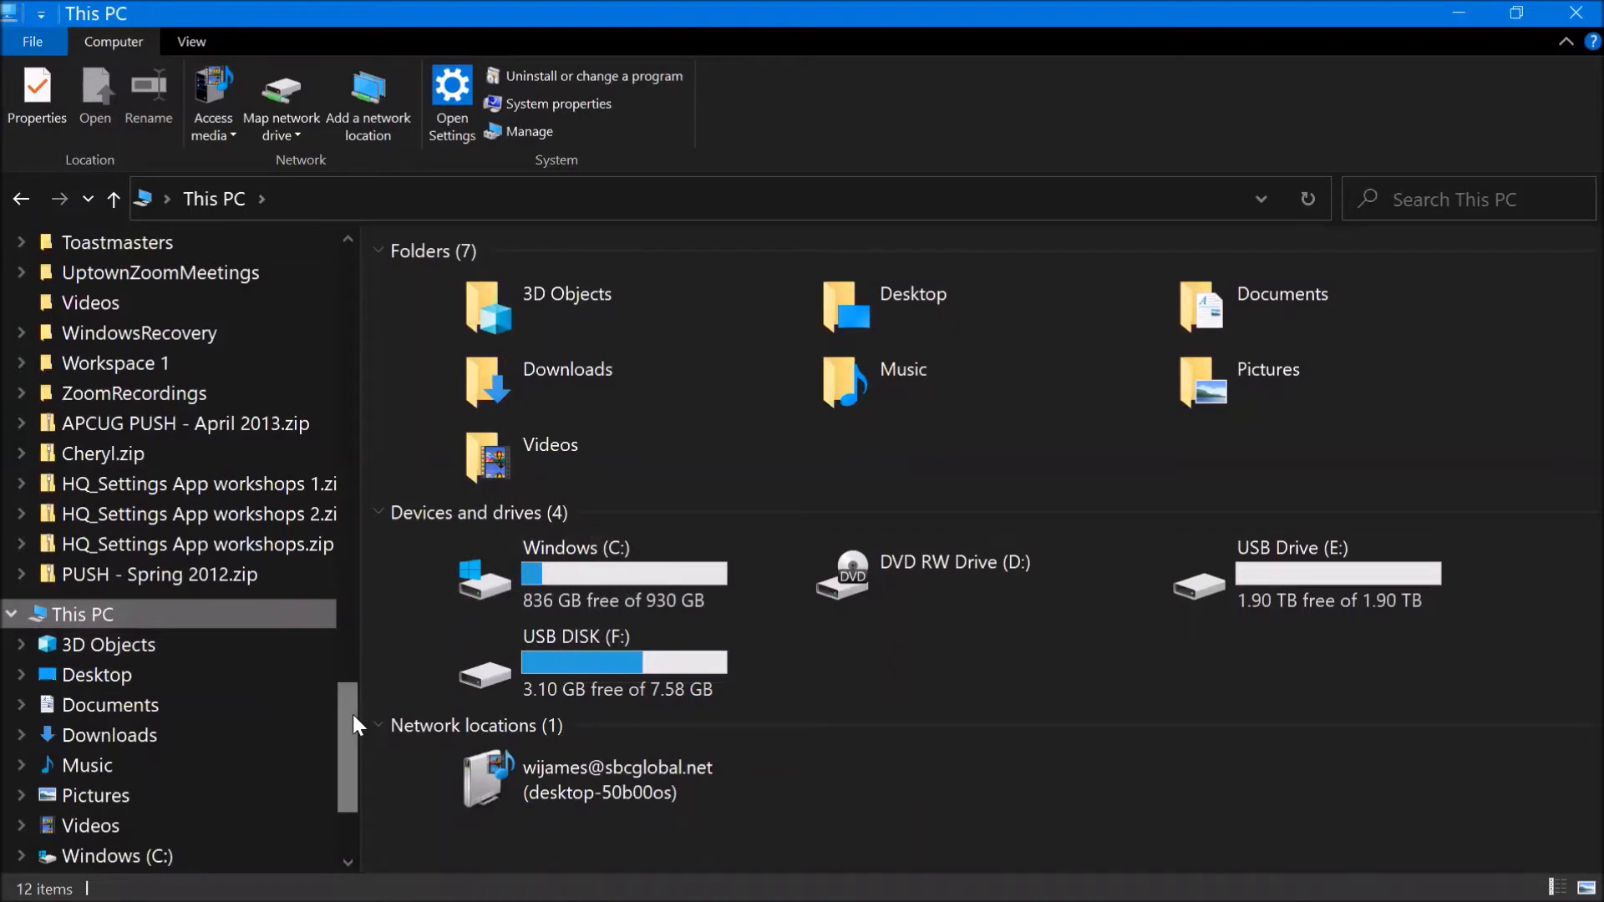
left_click_drag(352, 712, 351, 726)
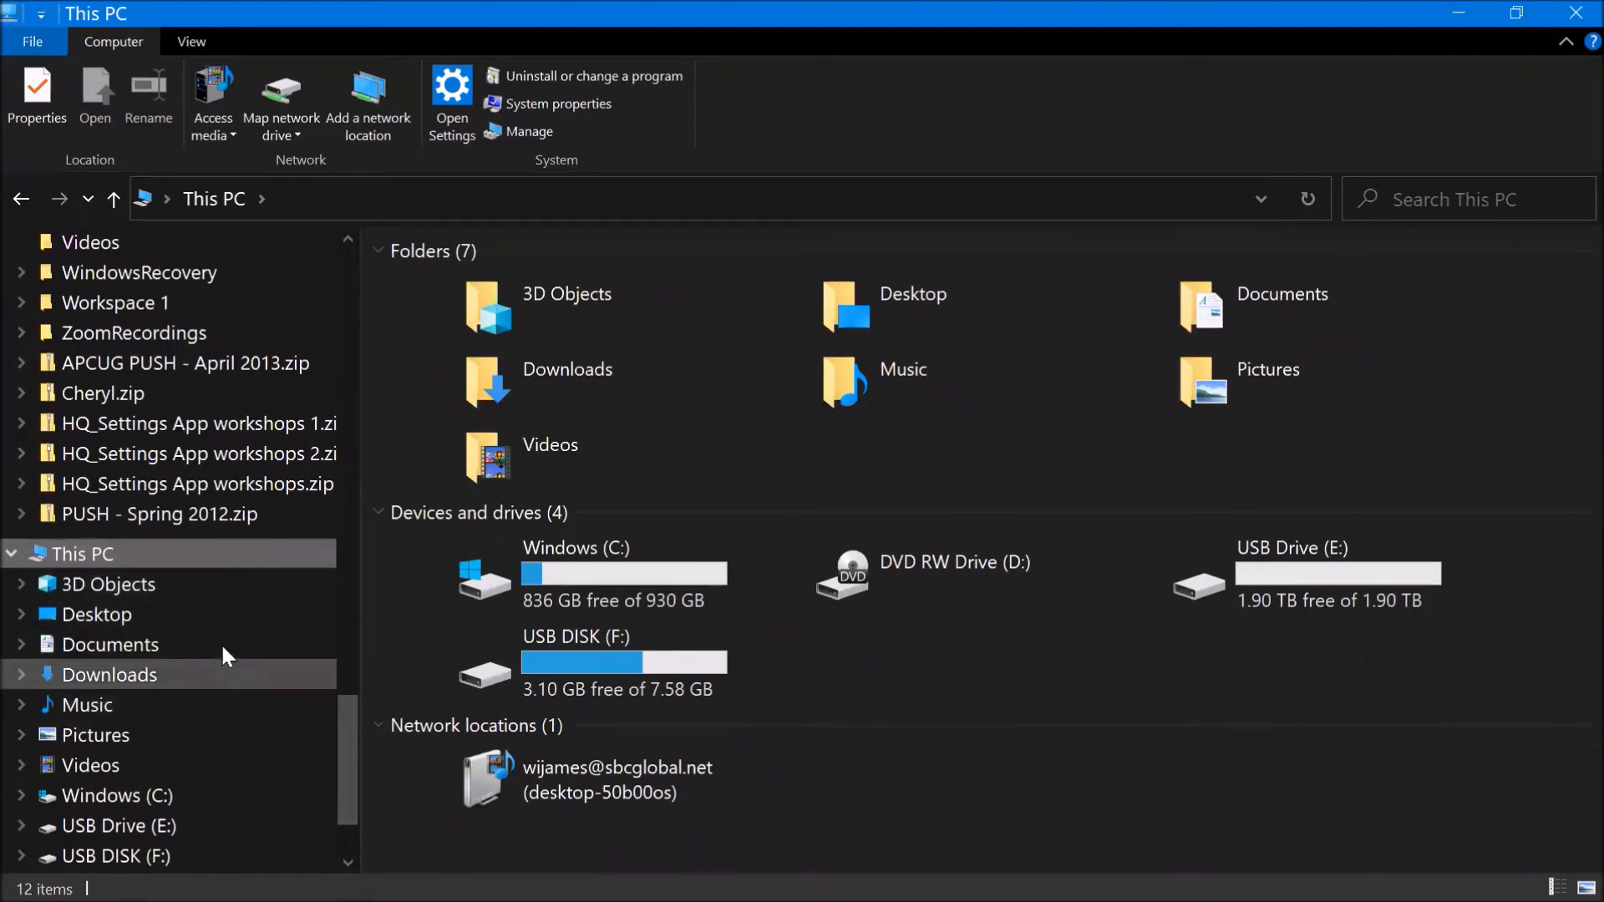
left_click_drag(351, 776, 351, 778)
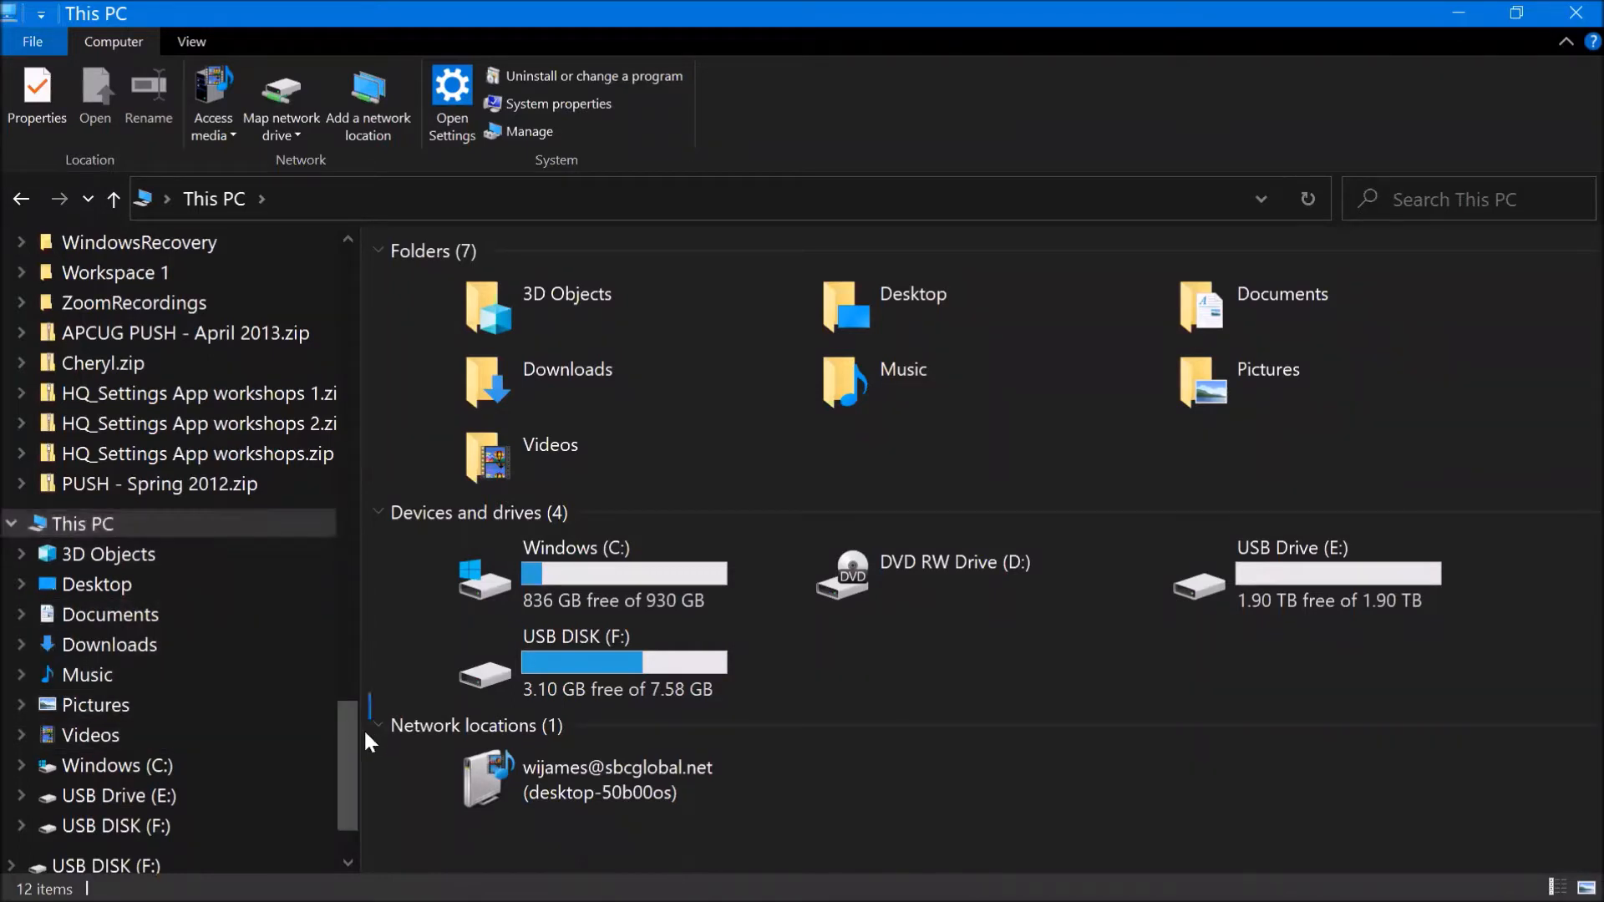
scroll(339, 757, "down", 2)
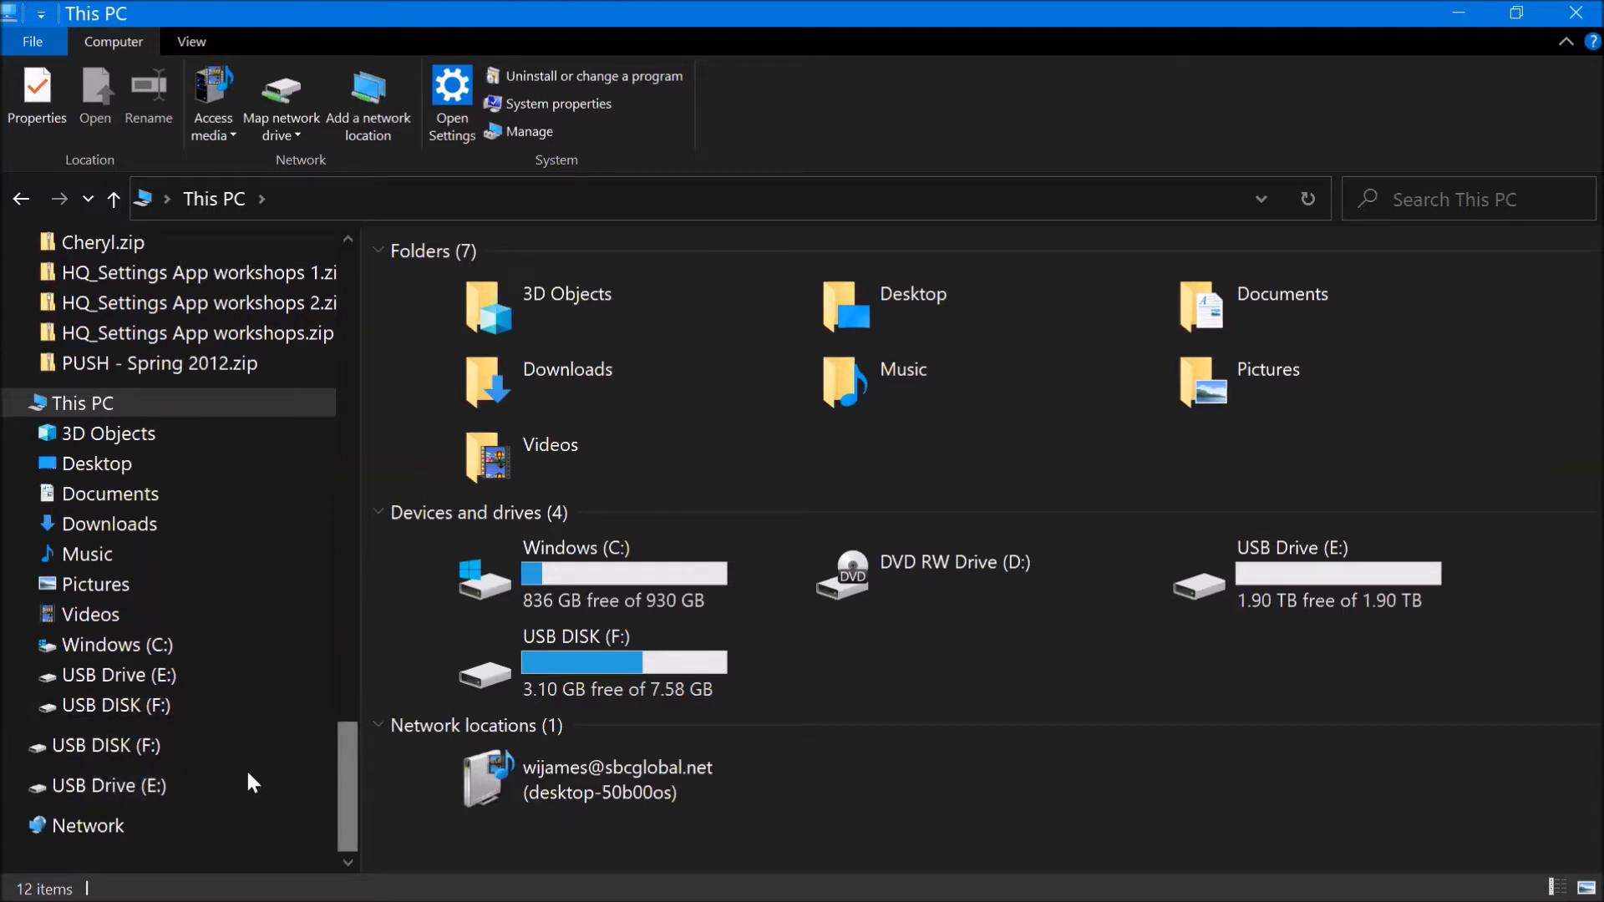
Step: Open Network and examine its computers, media devices, printers and other devices, along with the commands available for the Network entry
left_click(106, 829)
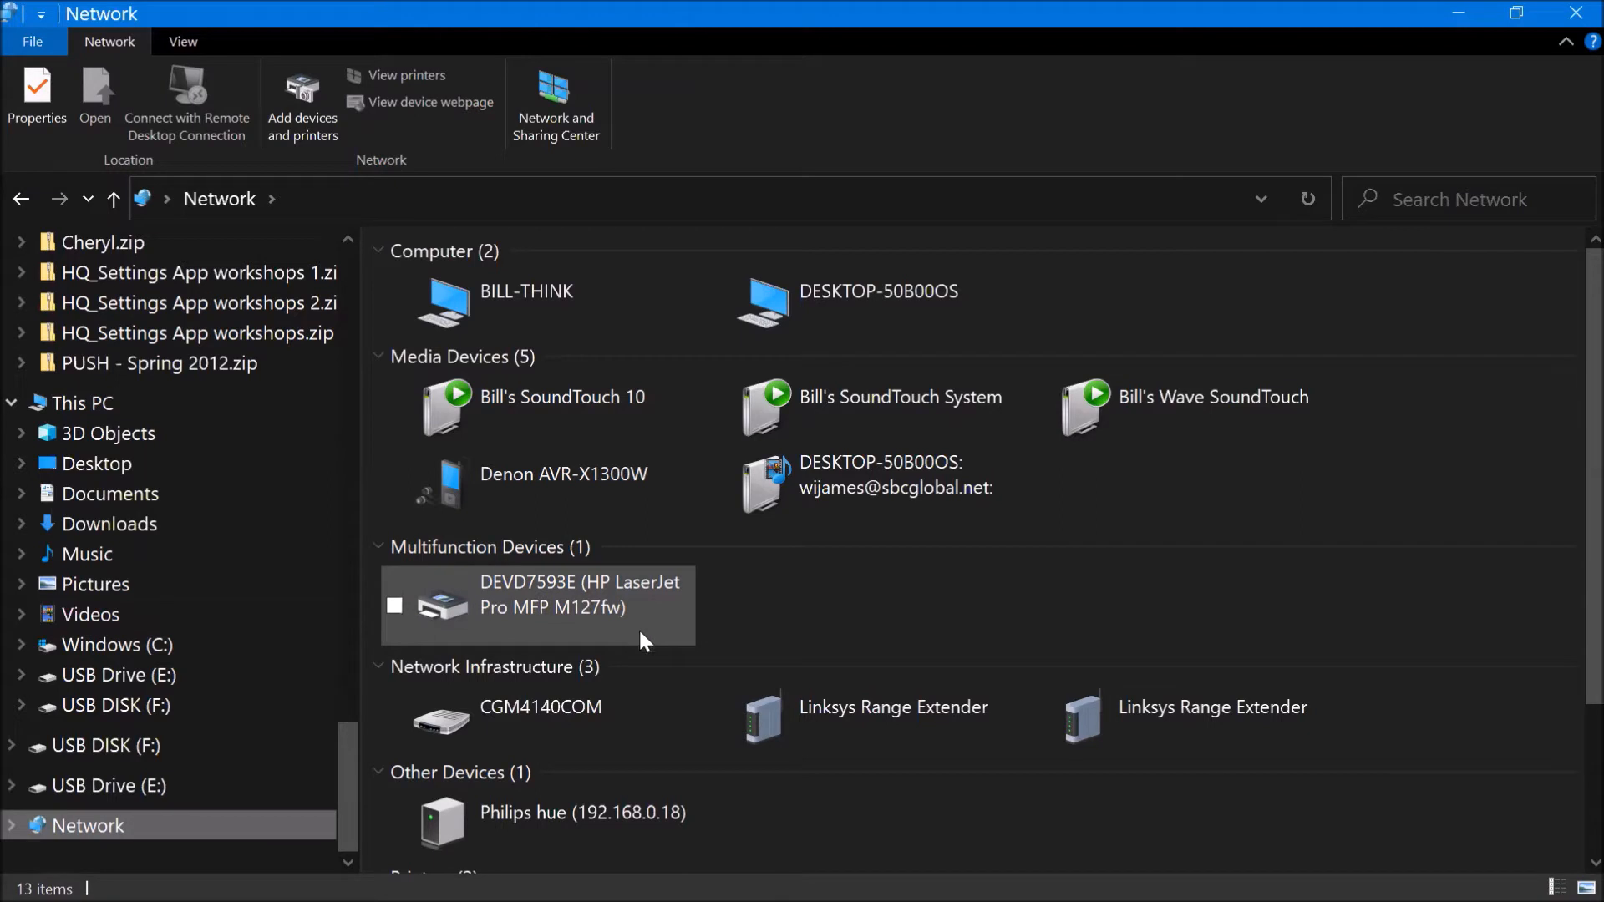
scroll(643, 641, "down", 3)
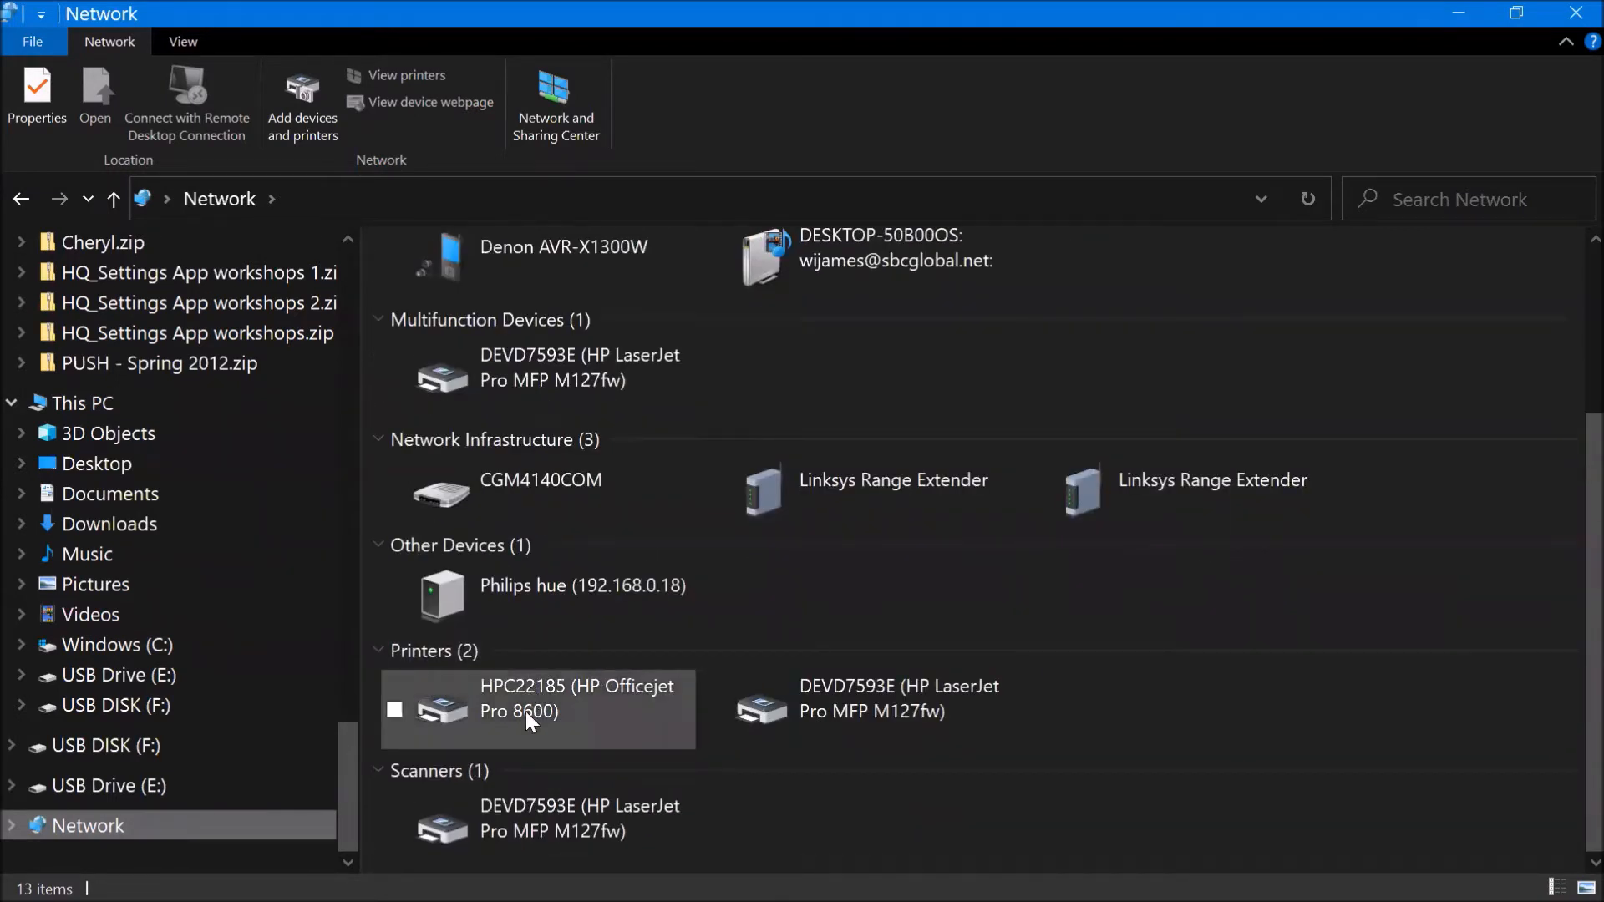
scroll(551, 632, "up", 3)
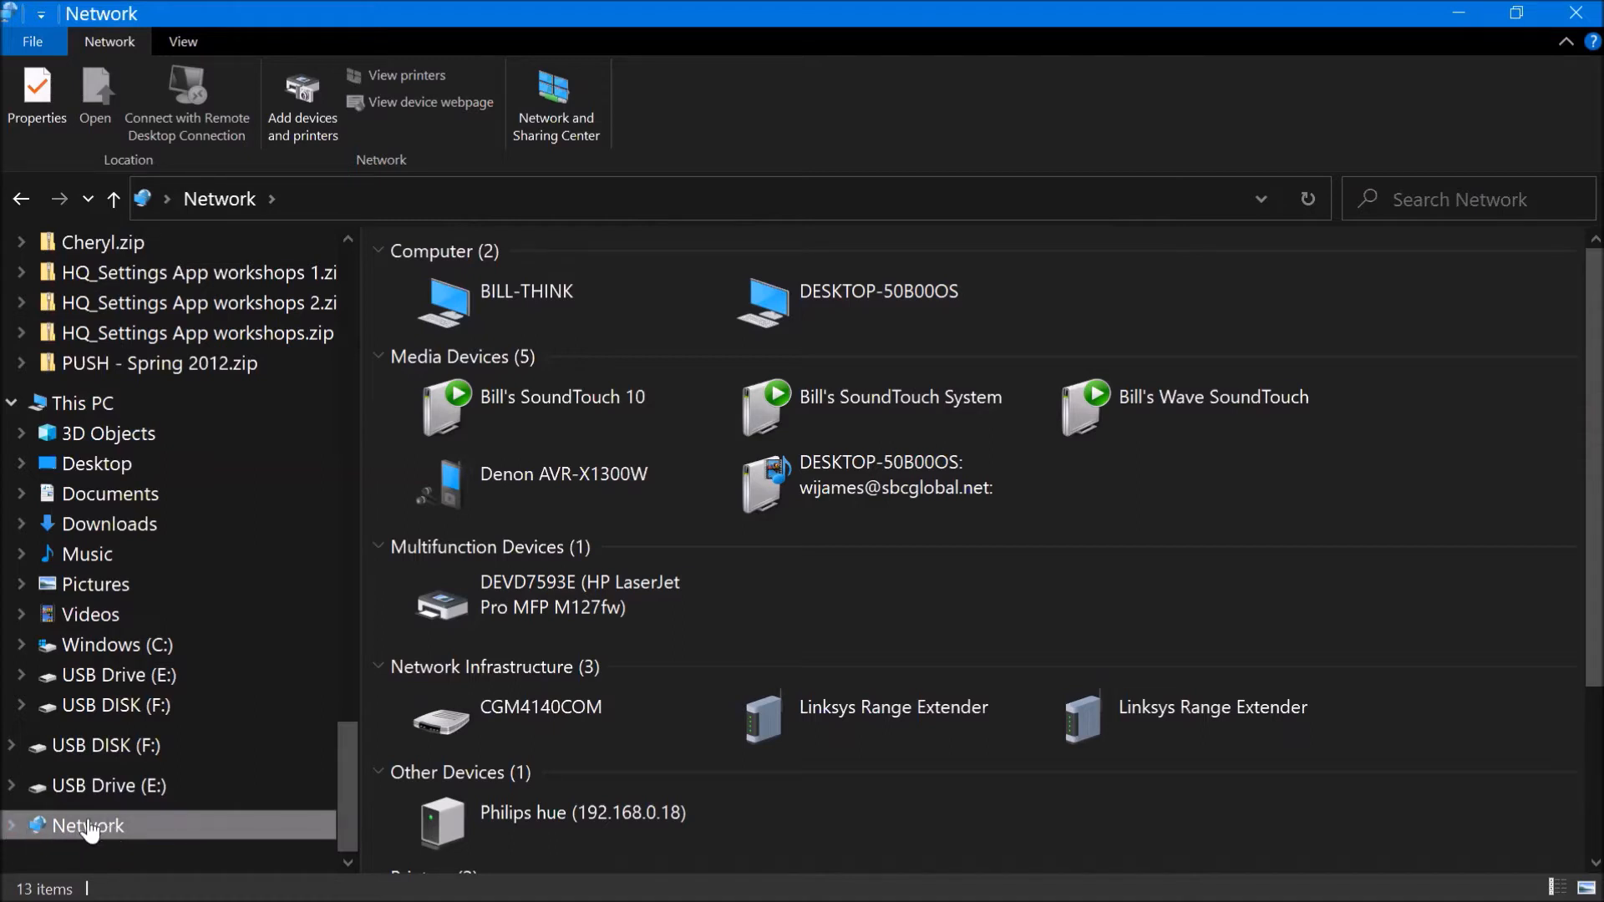
right_click(196, 823)
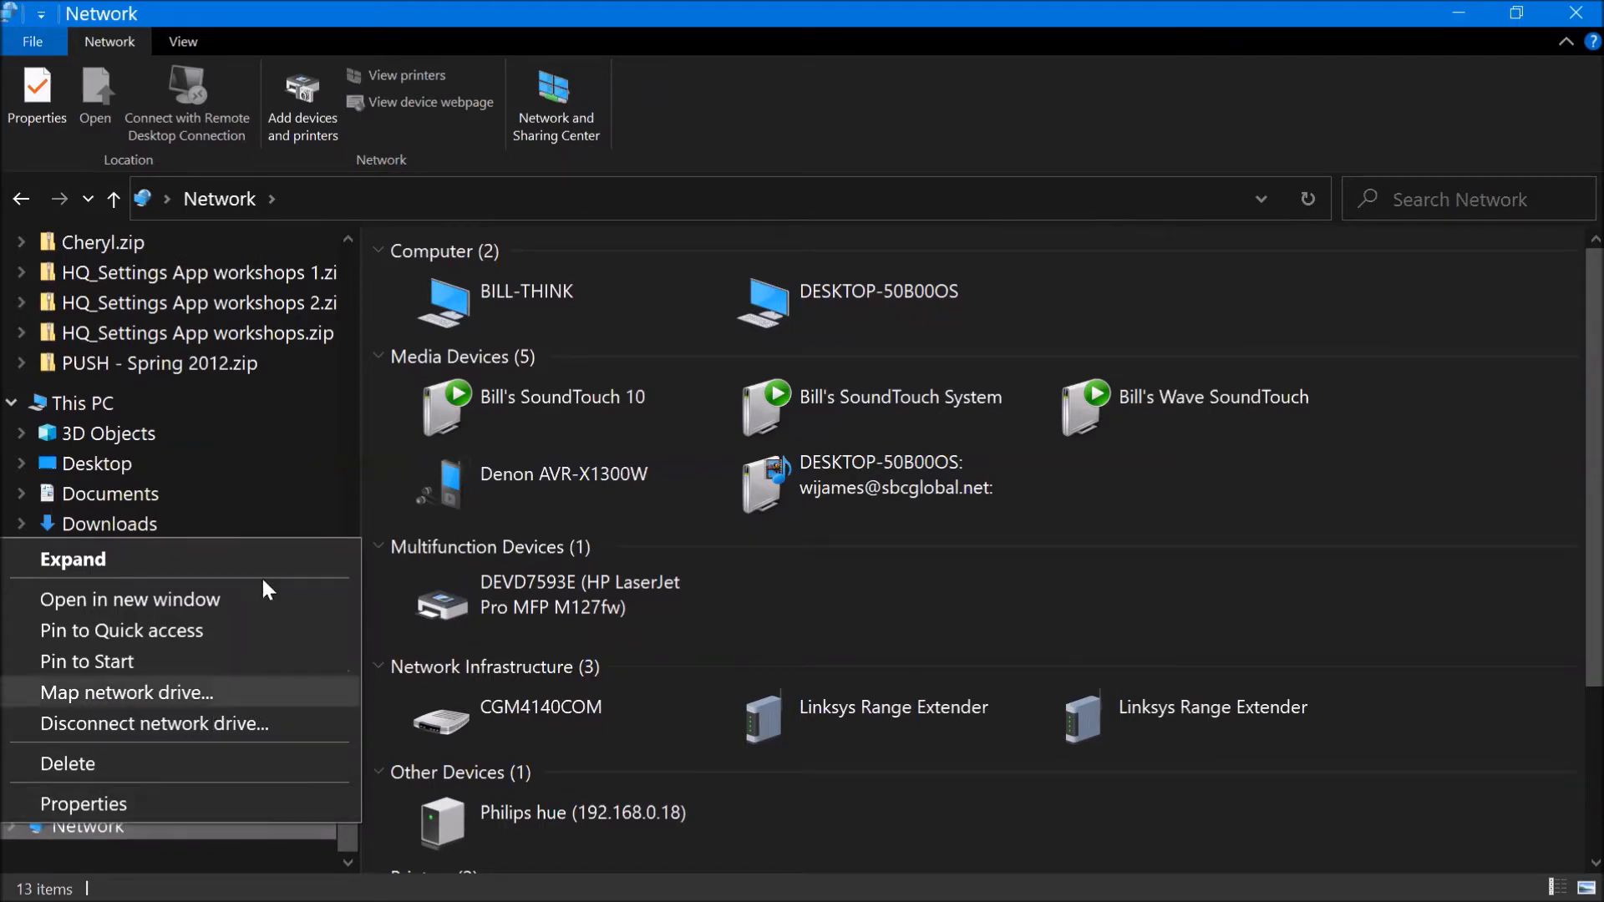
left_click(292, 492)
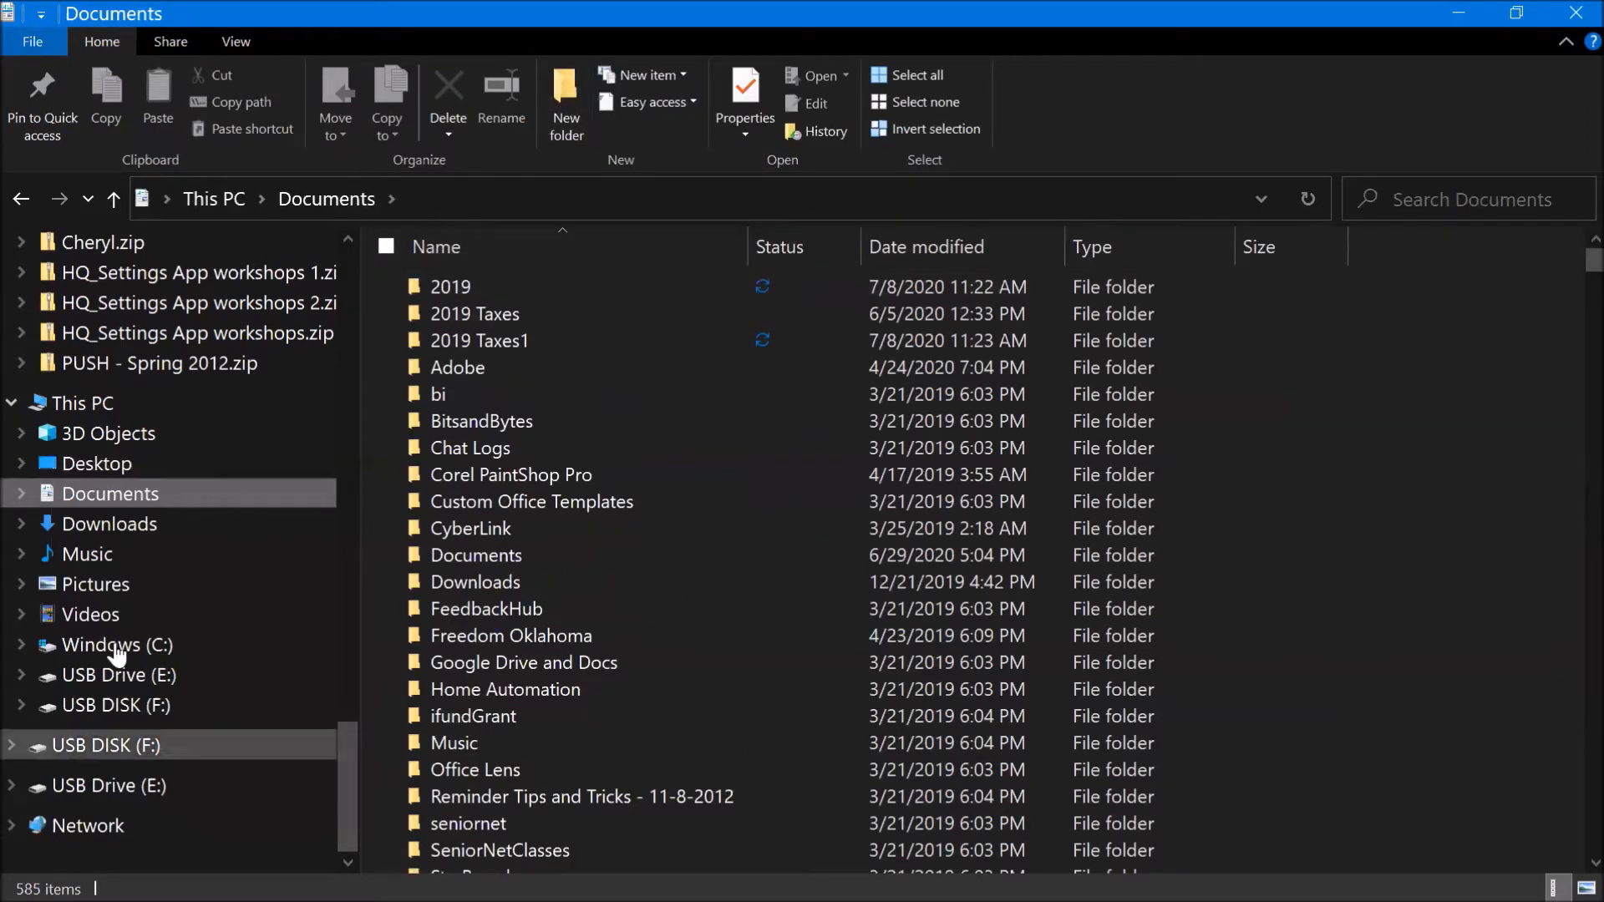
left_click(205, 824)
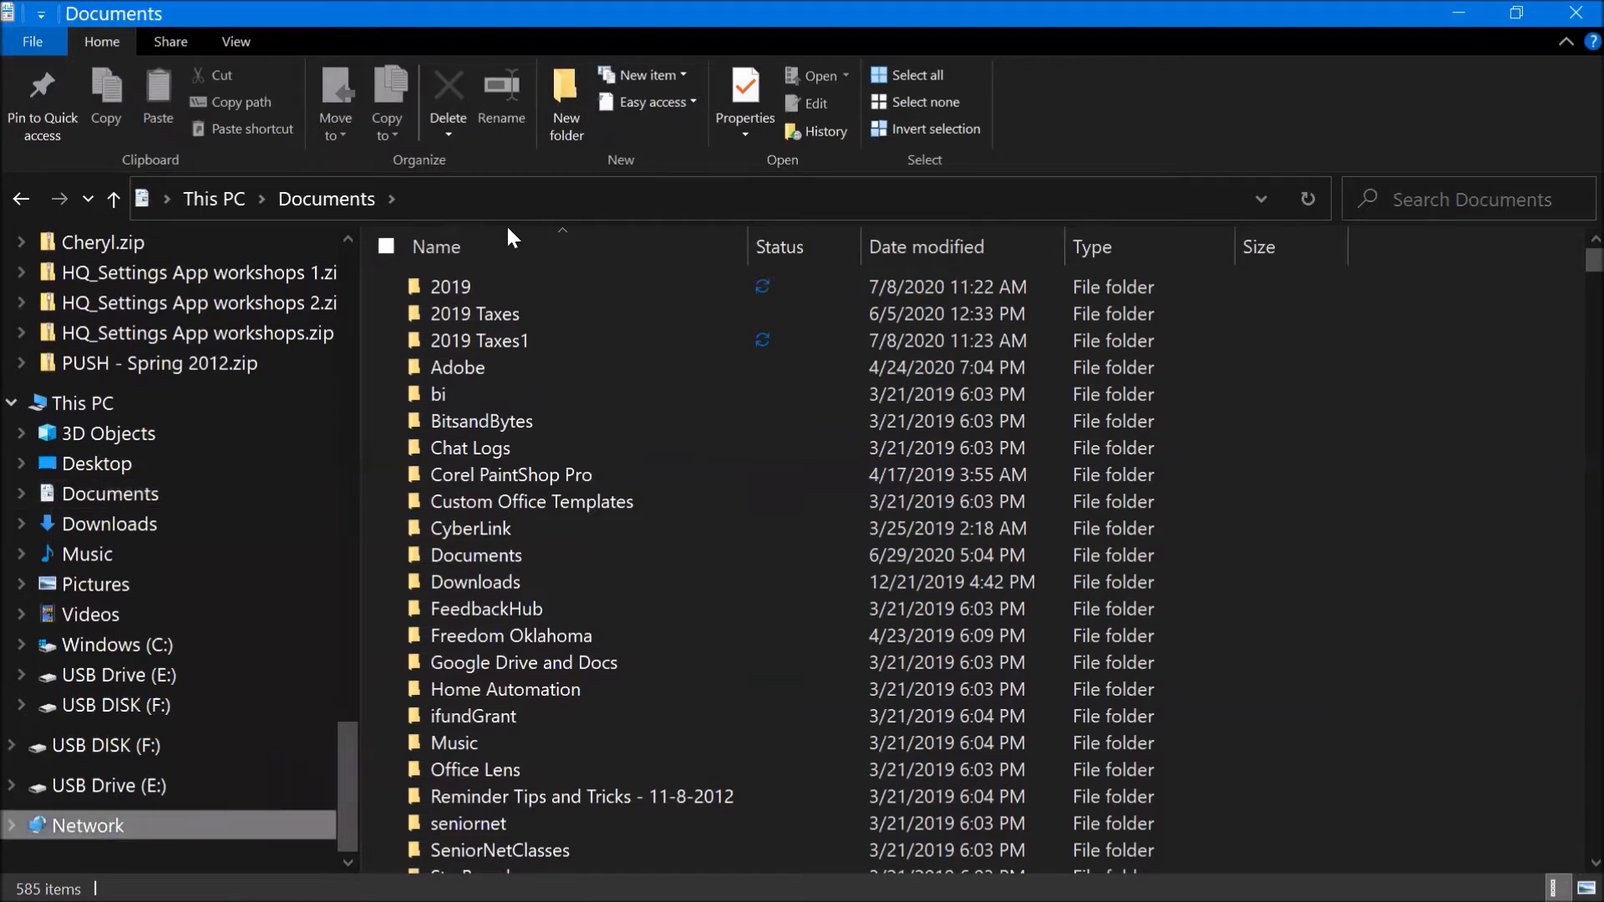
Step: Check the network discovery and file and printer sharing options in the Network and Sharing Center's advanced sharing settings, leaving them without saving
left_click(574, 111)
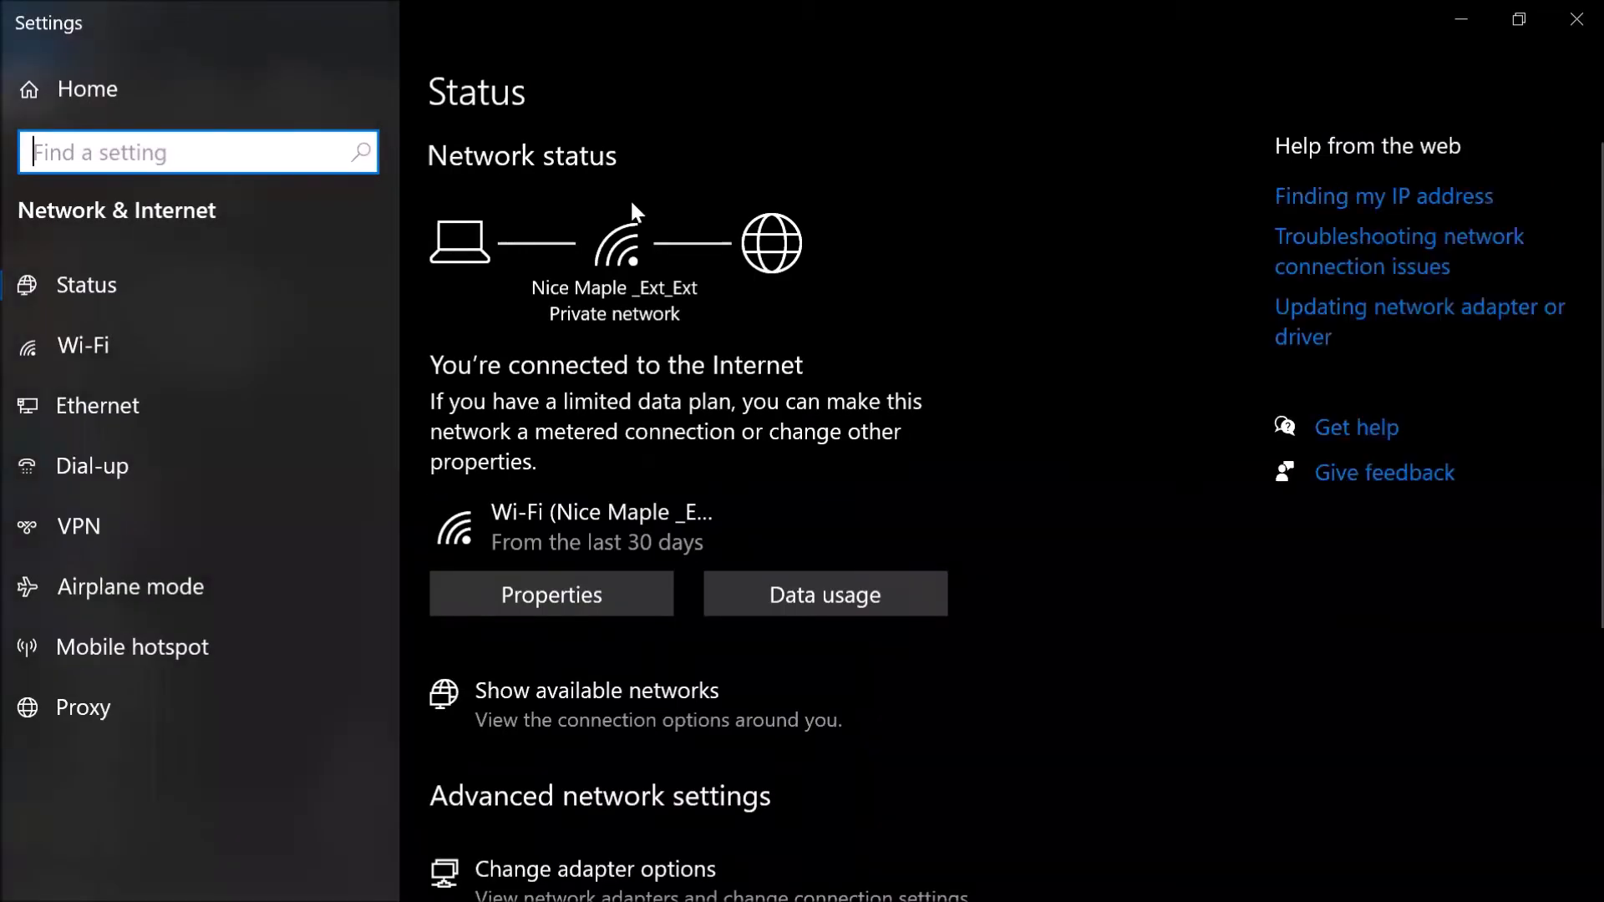
scroll(784, 385, "down", 2)
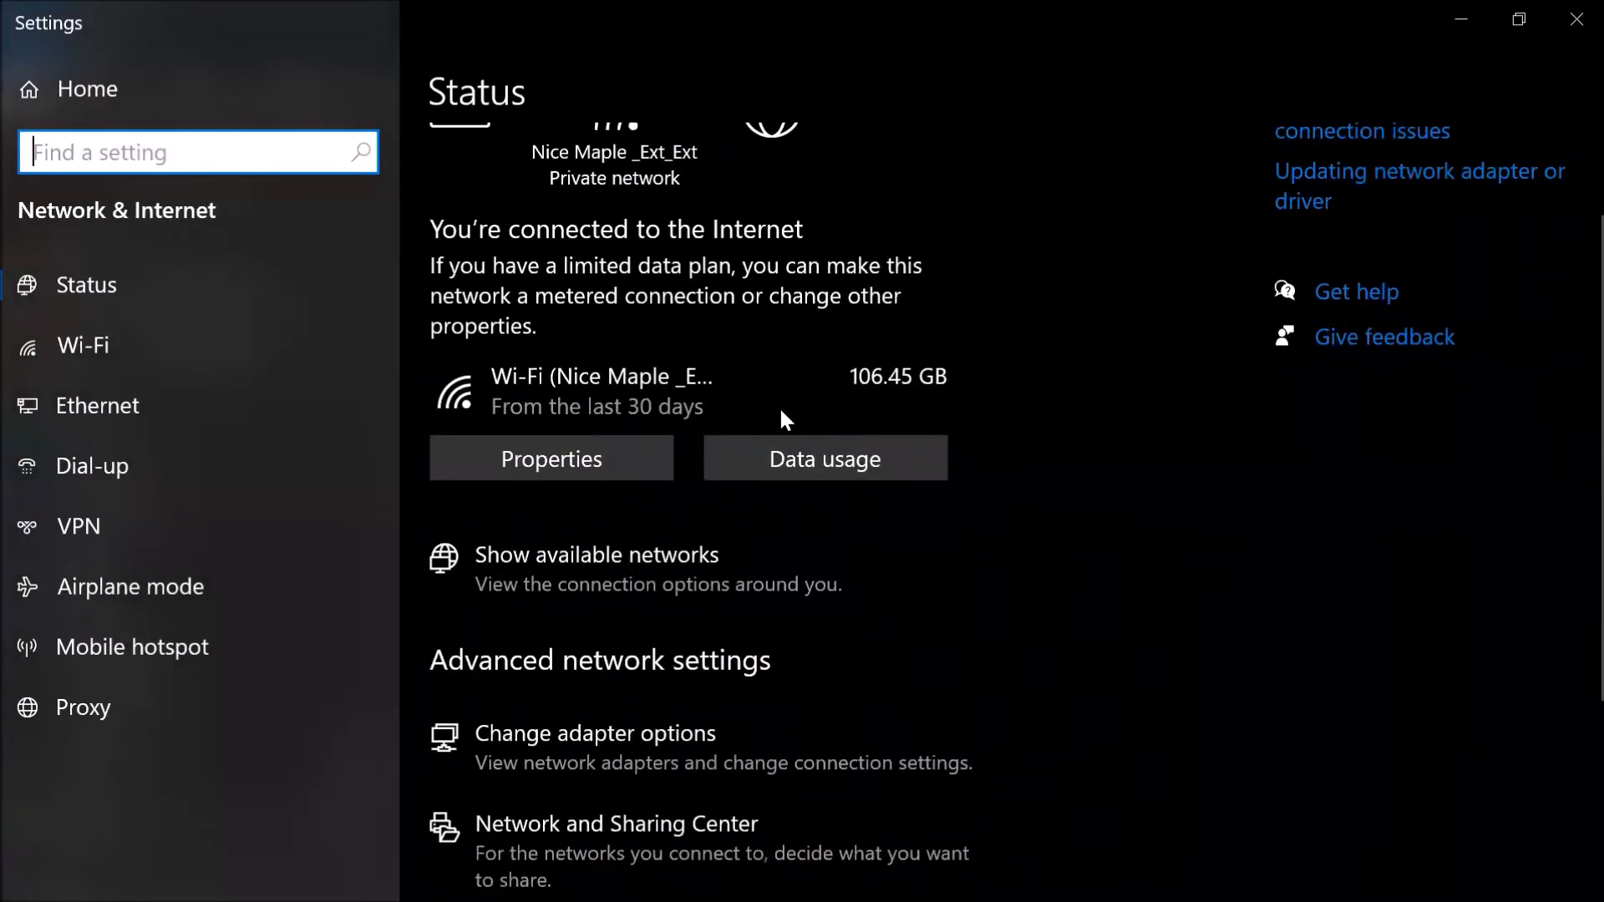
scroll(754, 522, "down", 2)
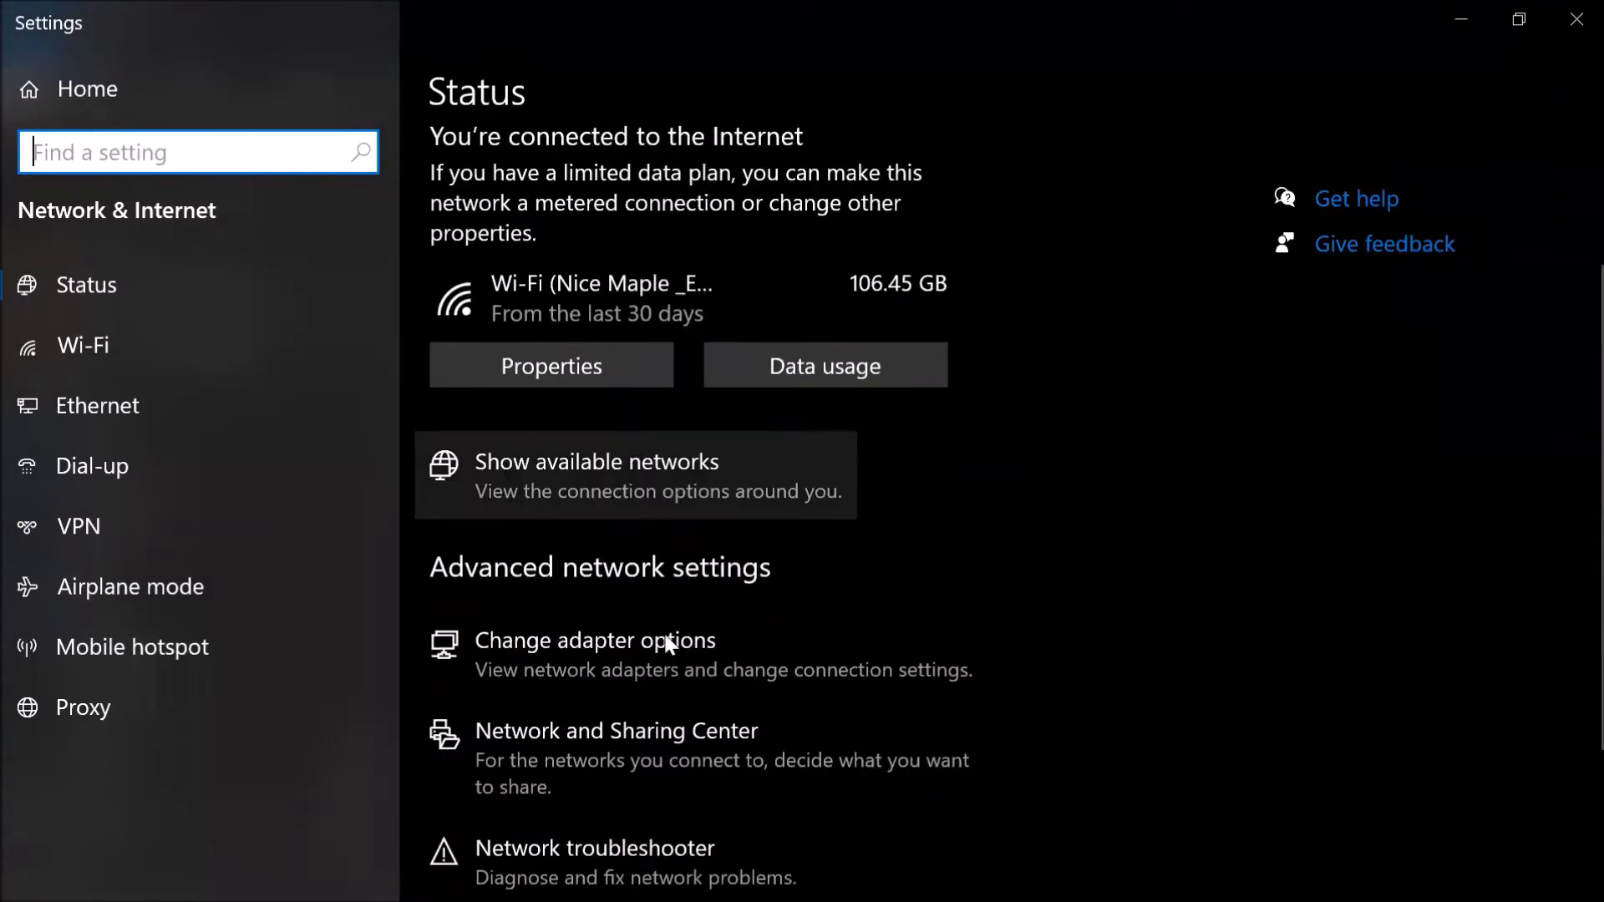
left_click(636, 703)
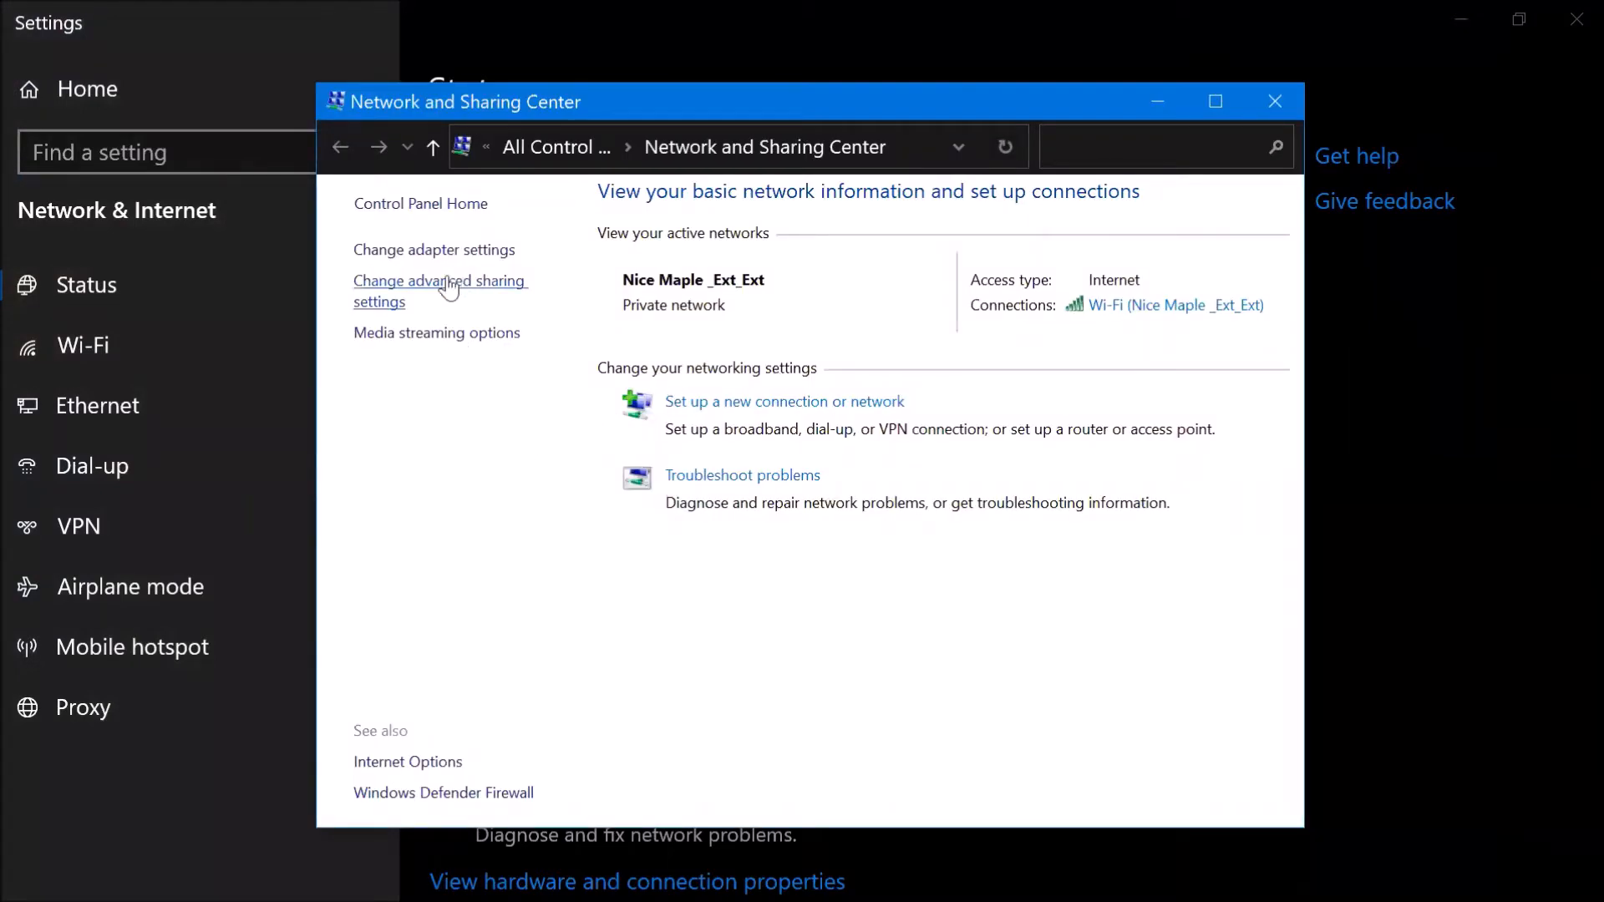
left_click(449, 287)
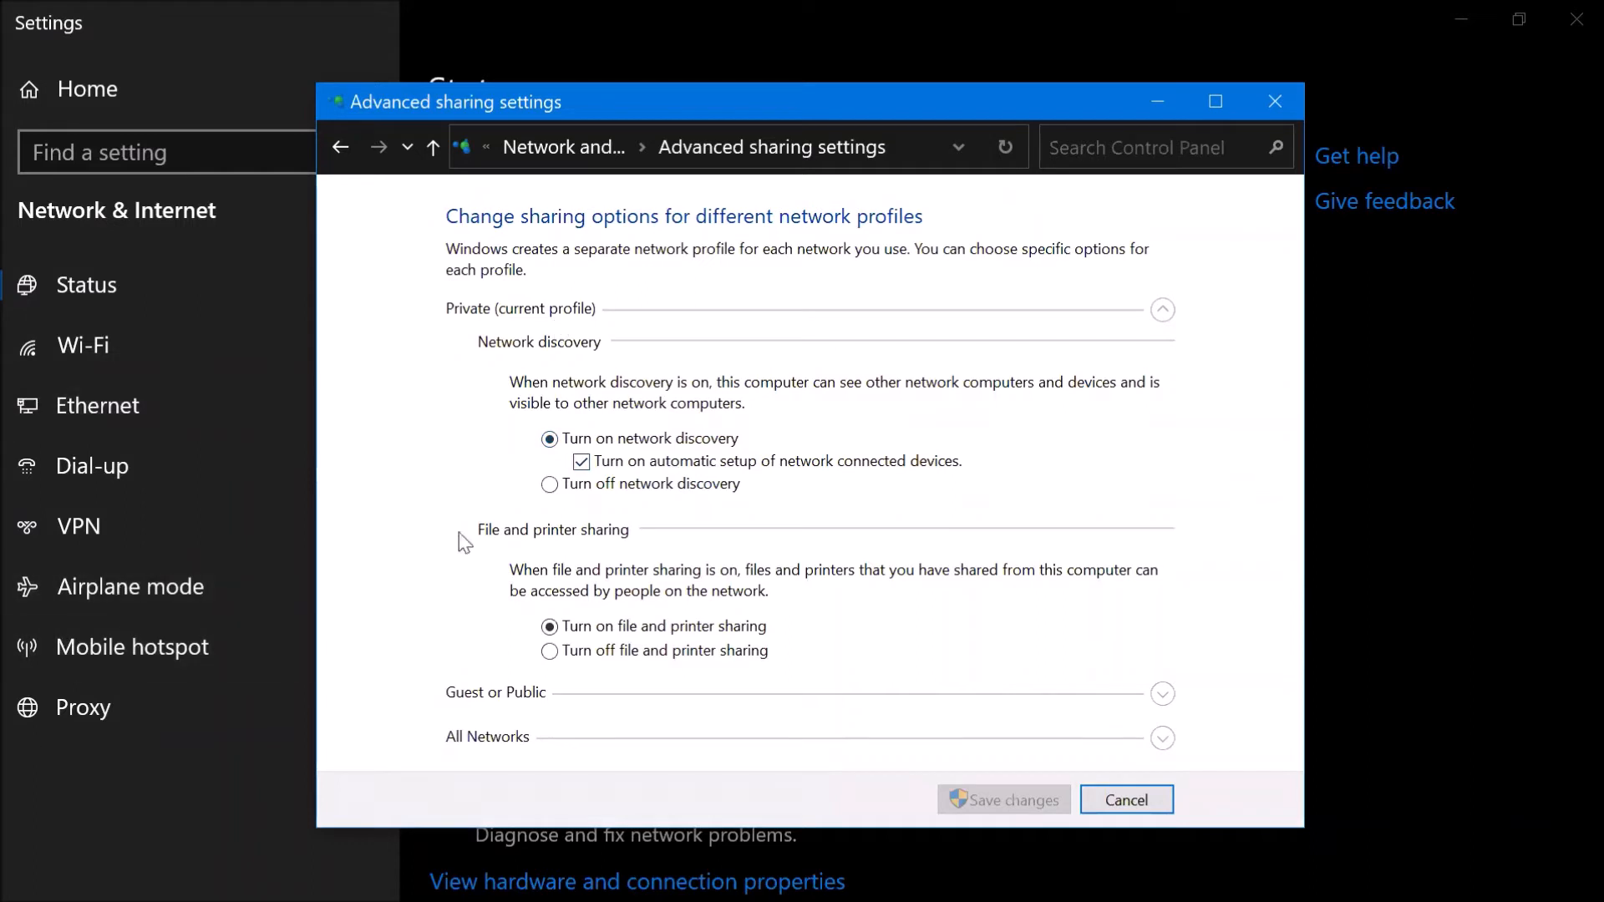
left_click(1266, 101)
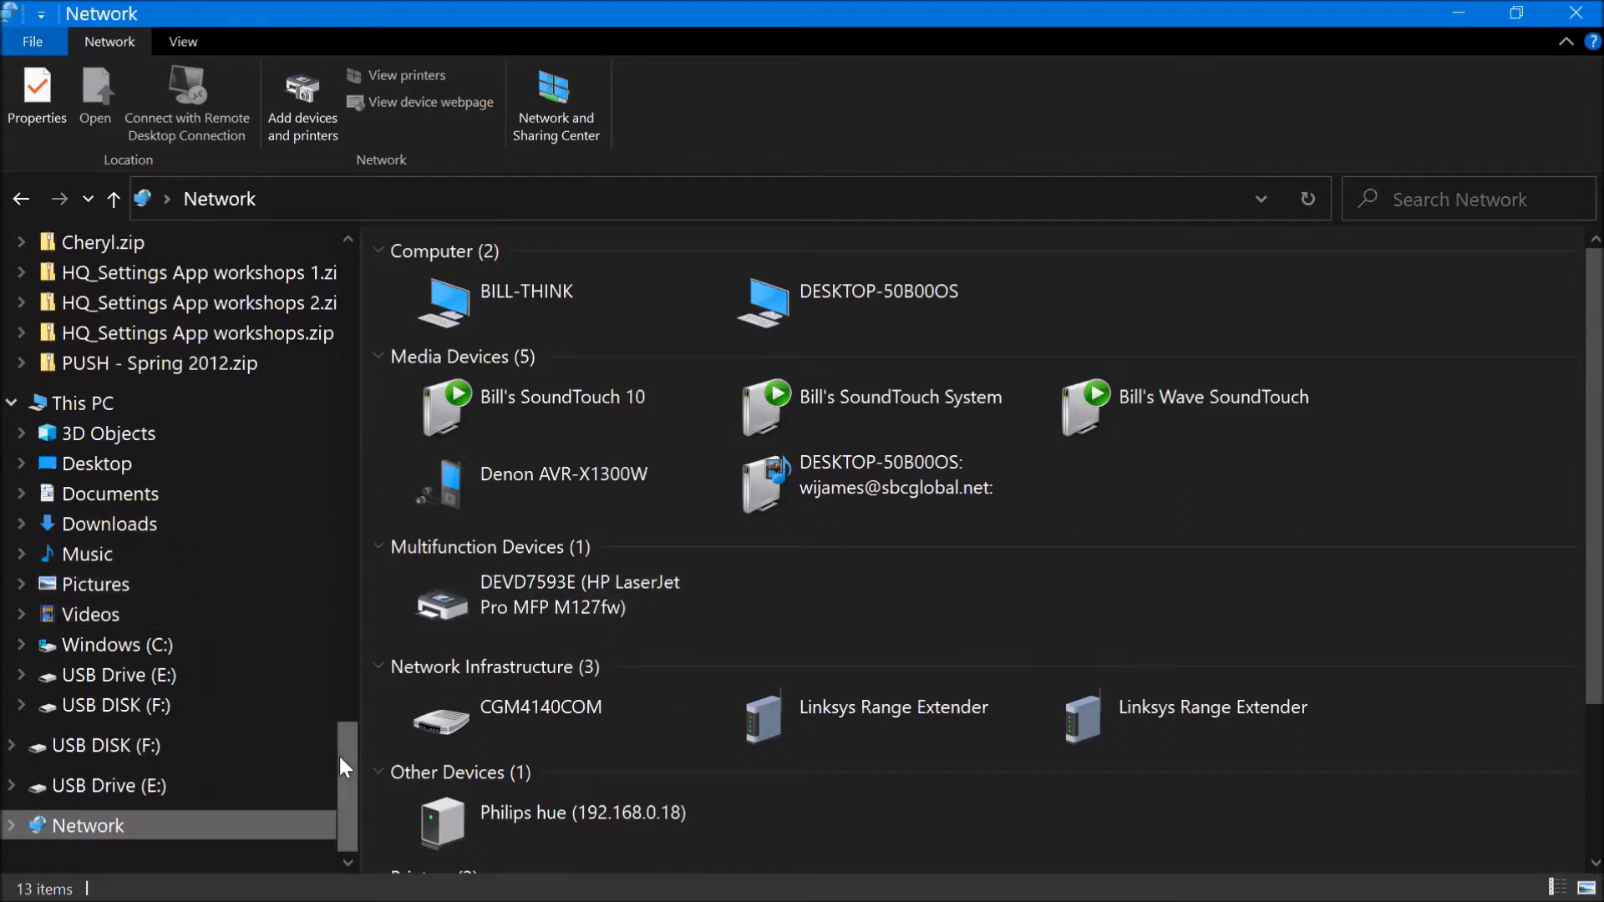
Step: Open Quick access and examine its frequent folders and recent files
left_click_drag(338, 792, 348, 238)
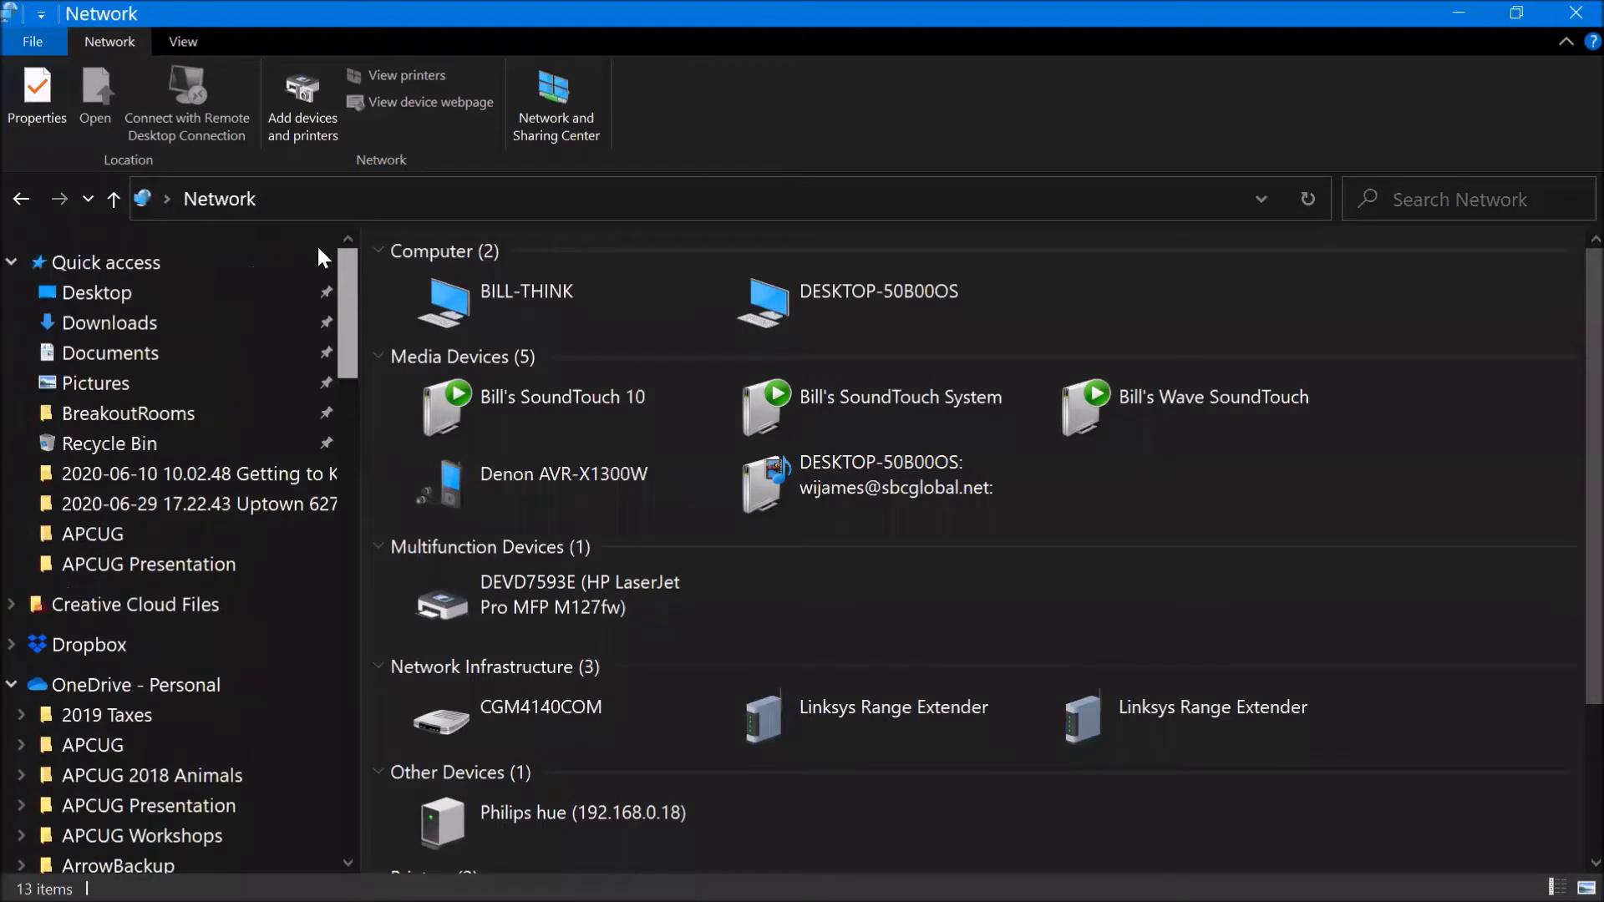
left_click(198, 264)
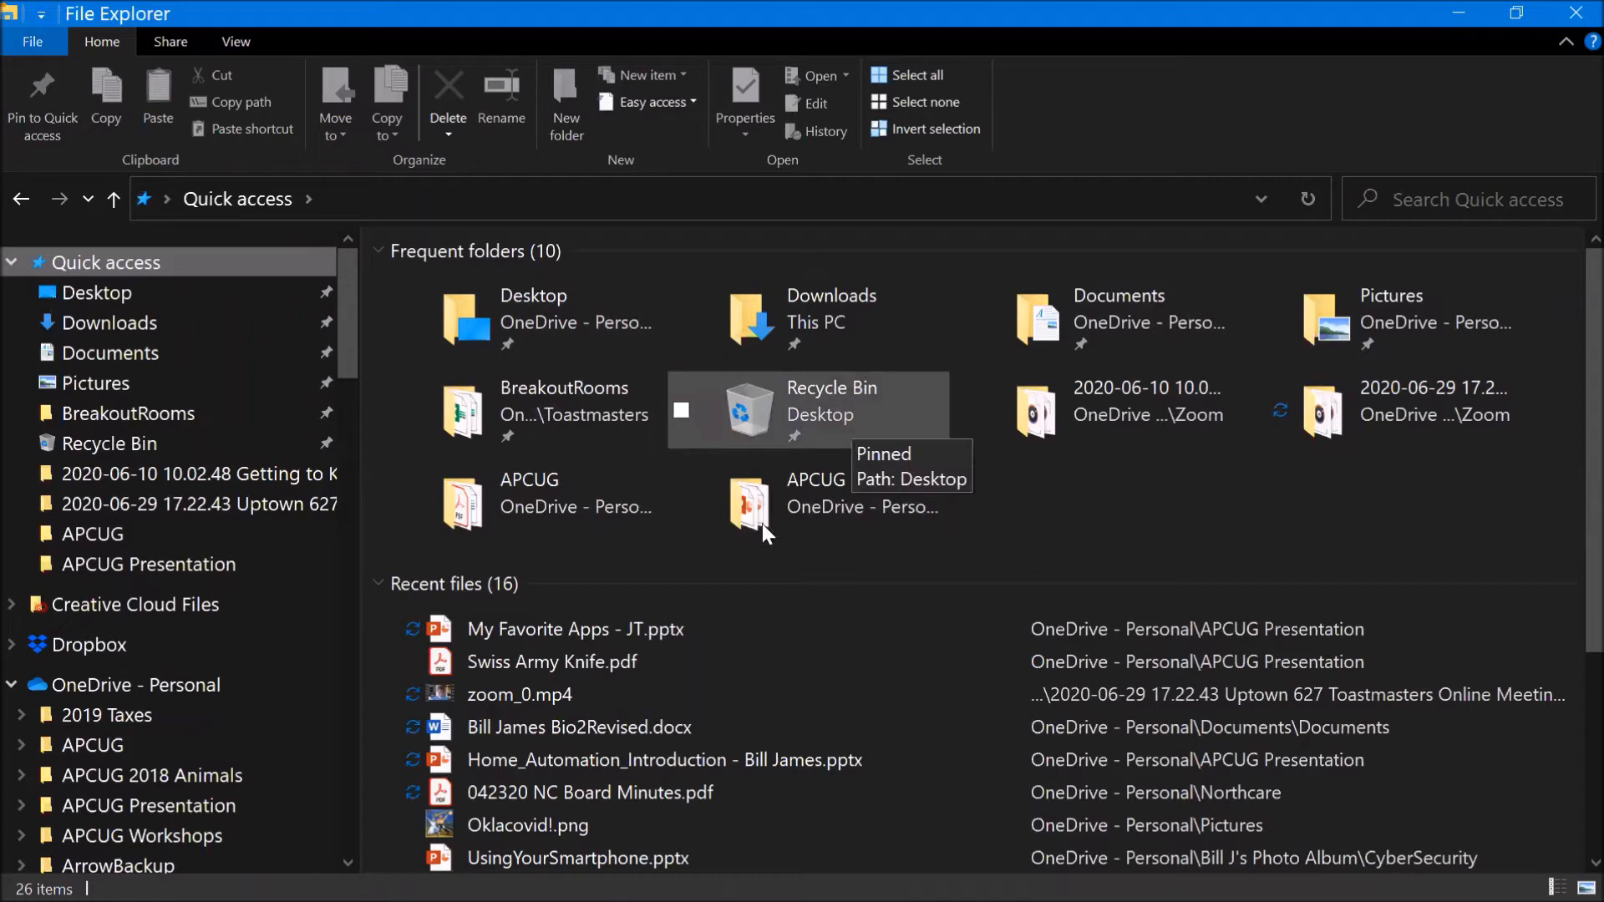
scroll(612, 599, "down", 2)
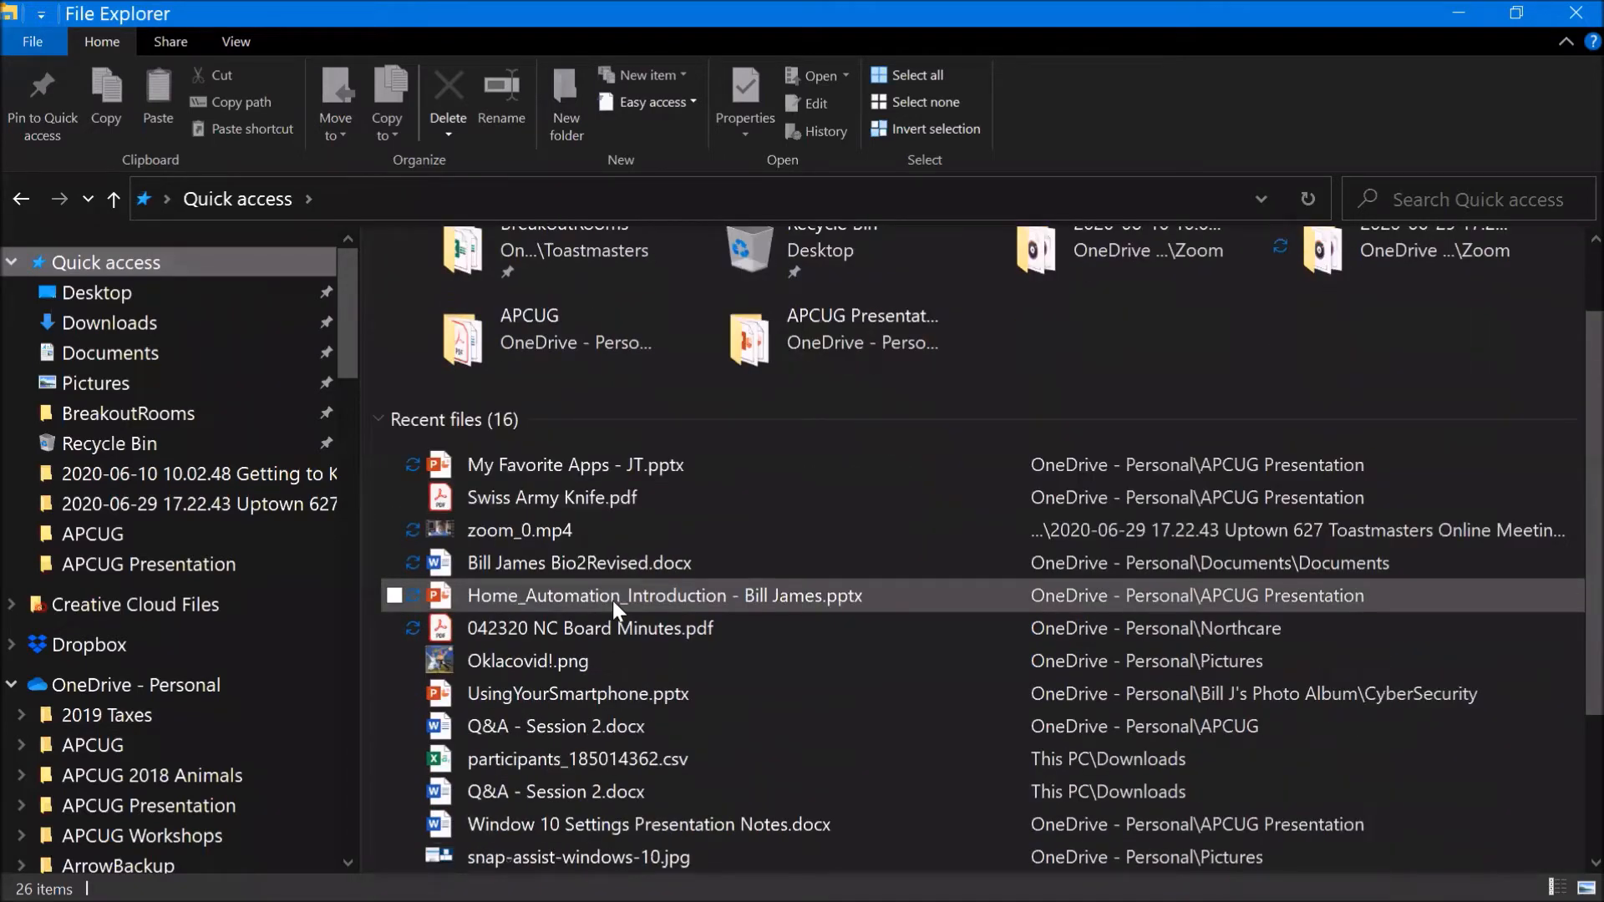
scroll(614, 600, "down", 1)
scroll(612, 598, "up", 3)
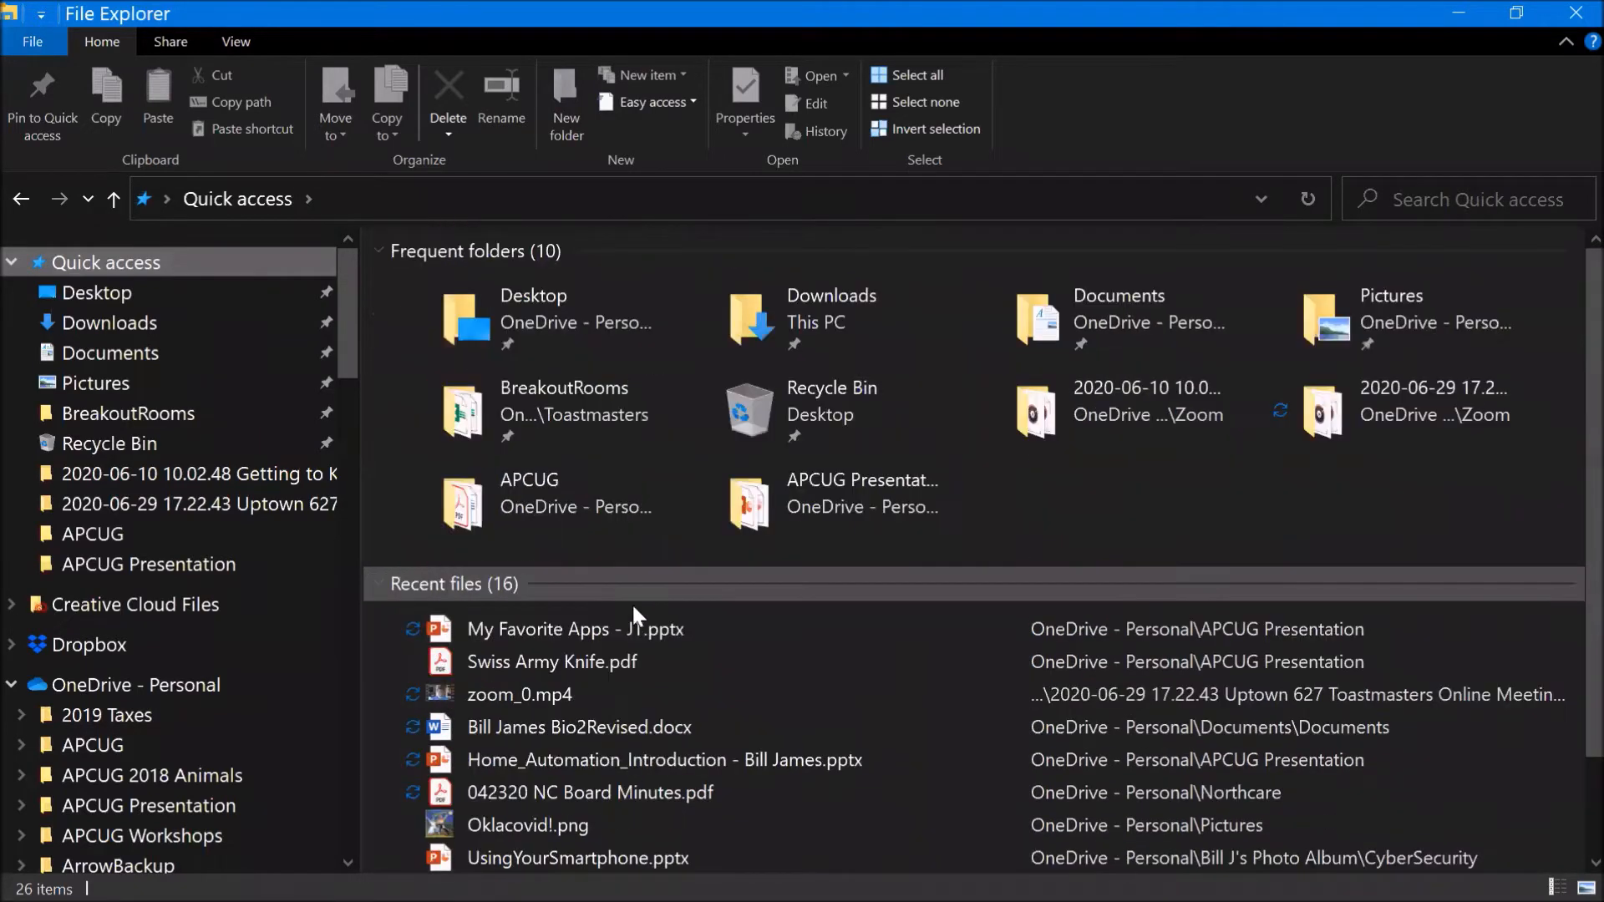
Step: View Swiss Army Knife.pdf from the recent files in Adobe Acrobat and return to Quick access in File Explorer
double_click(544, 663)
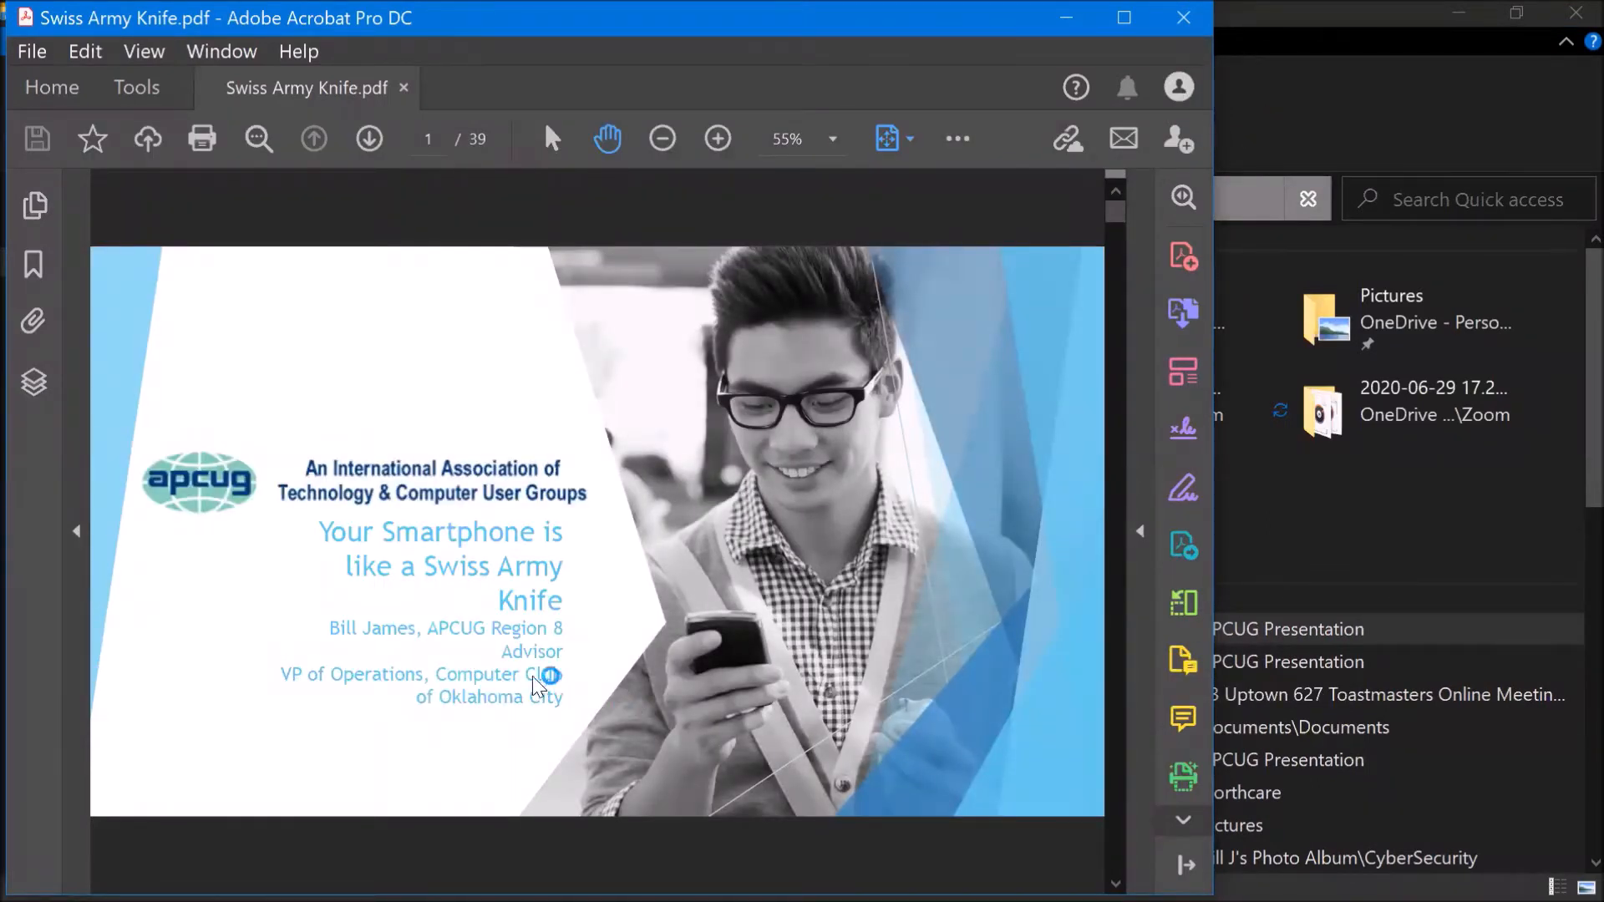
key("ctrl+l")
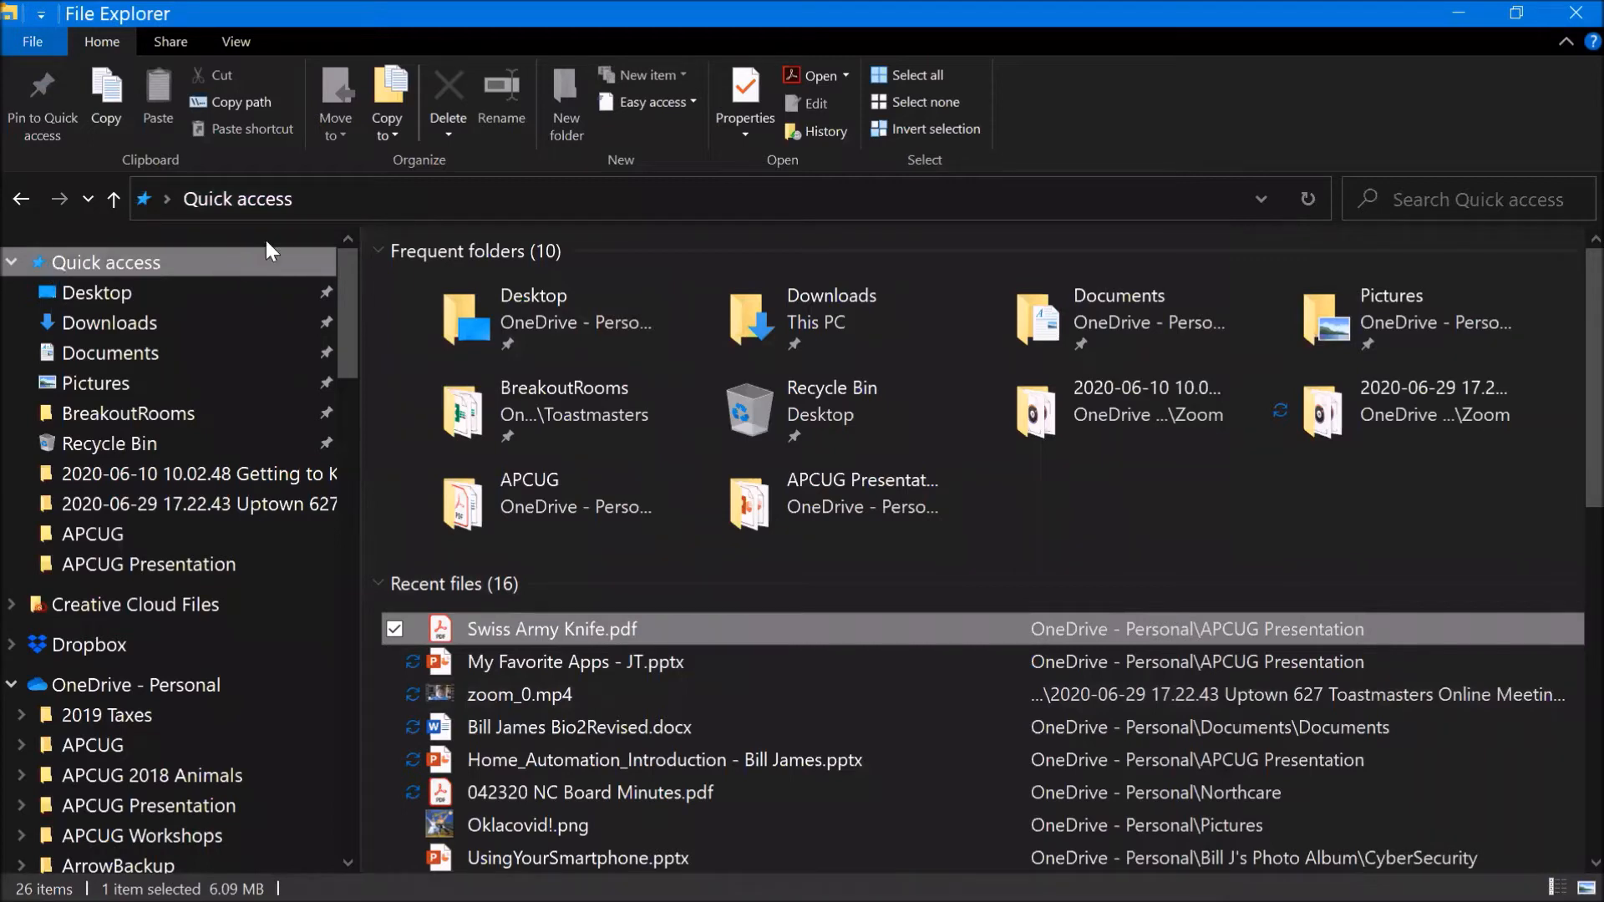
left_click_drag(346, 268, 339, 195)
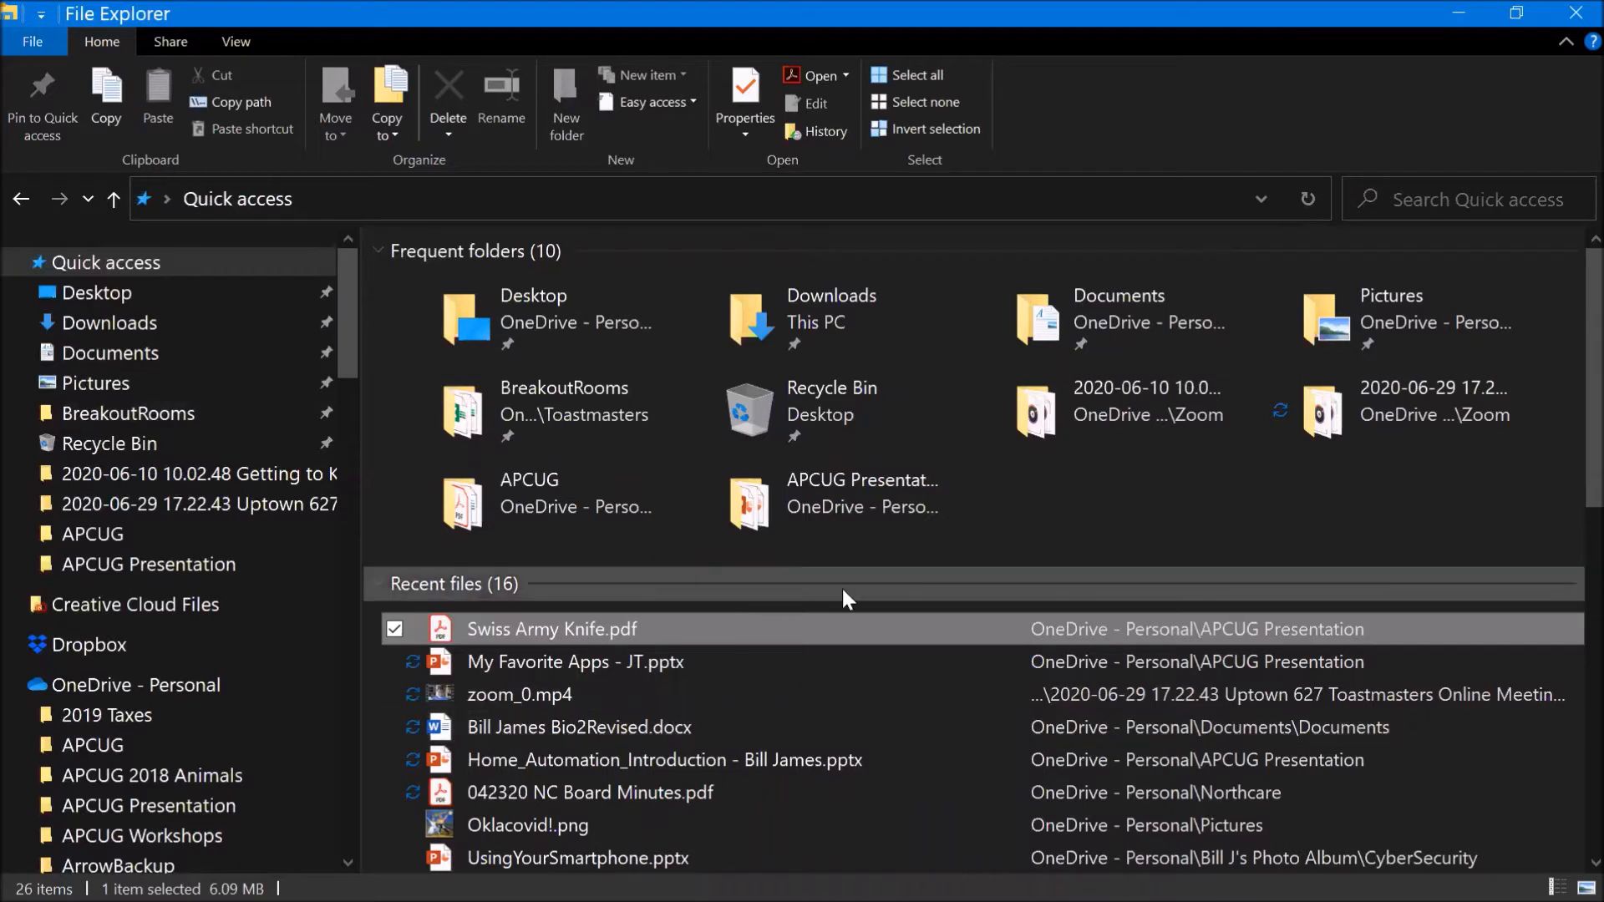
right_click(334, 5)
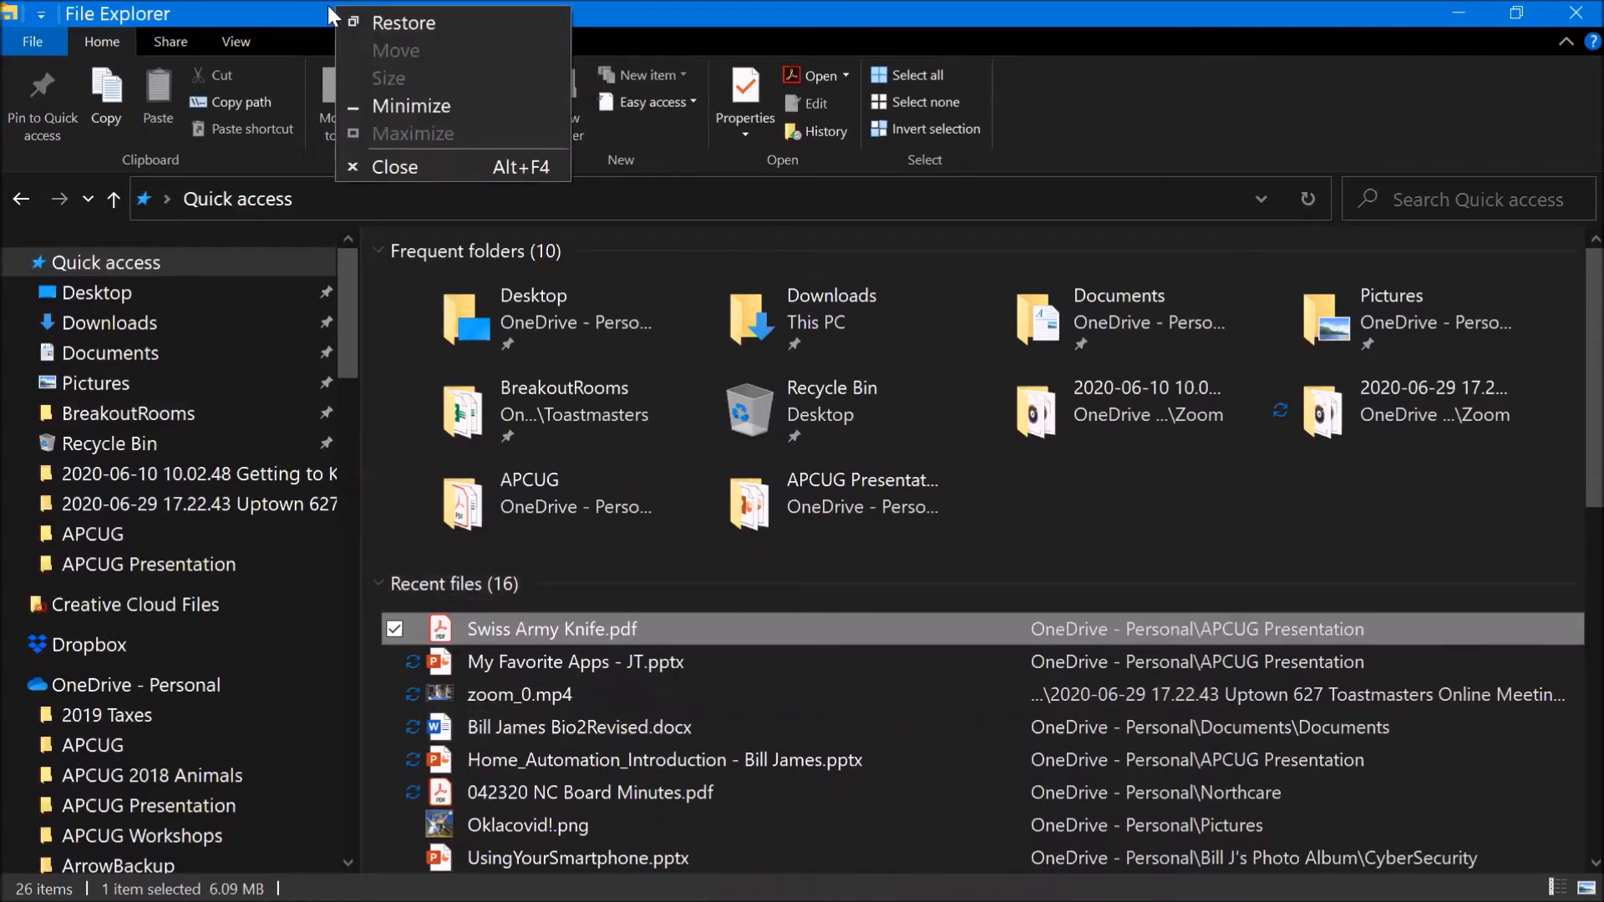
left_click(328, 5)
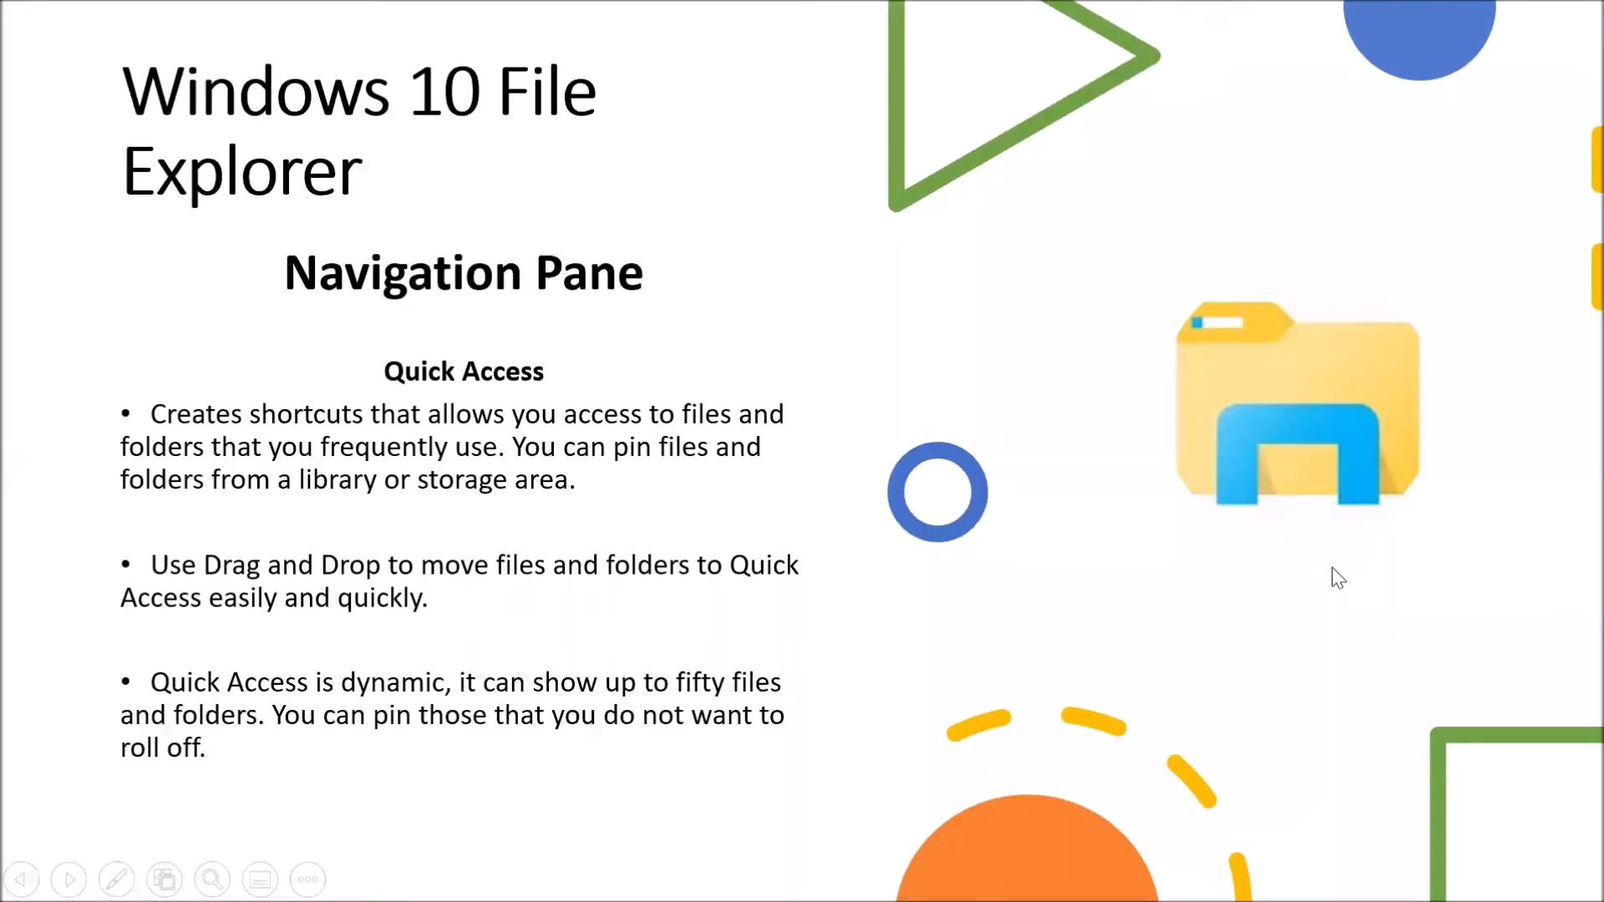
left_click(607, 513)
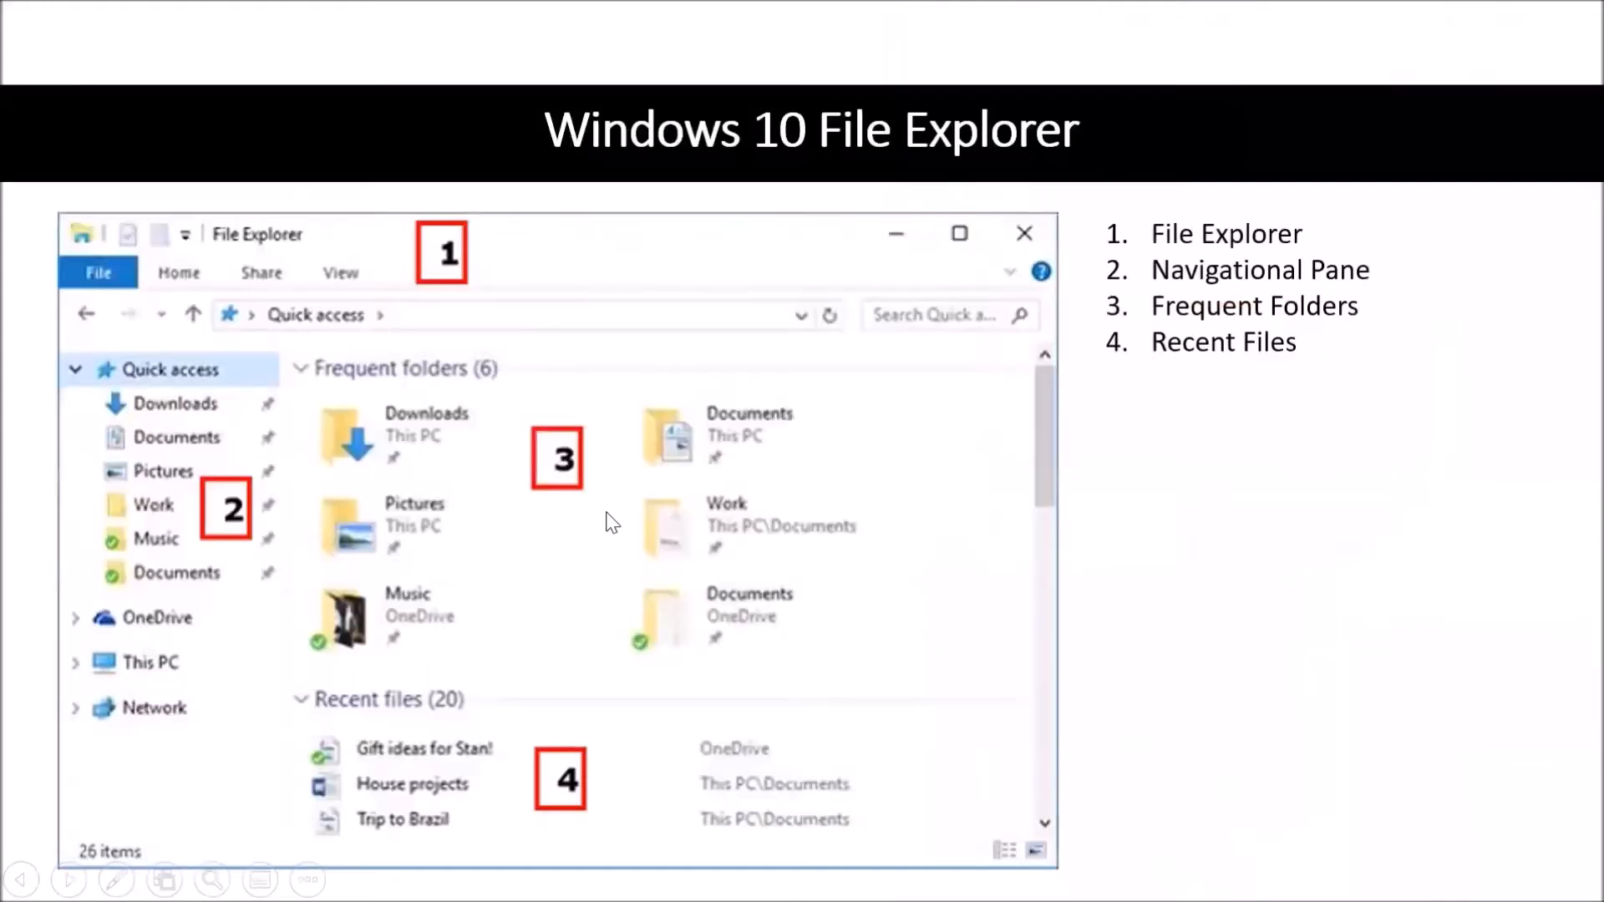
left_click(606, 513)
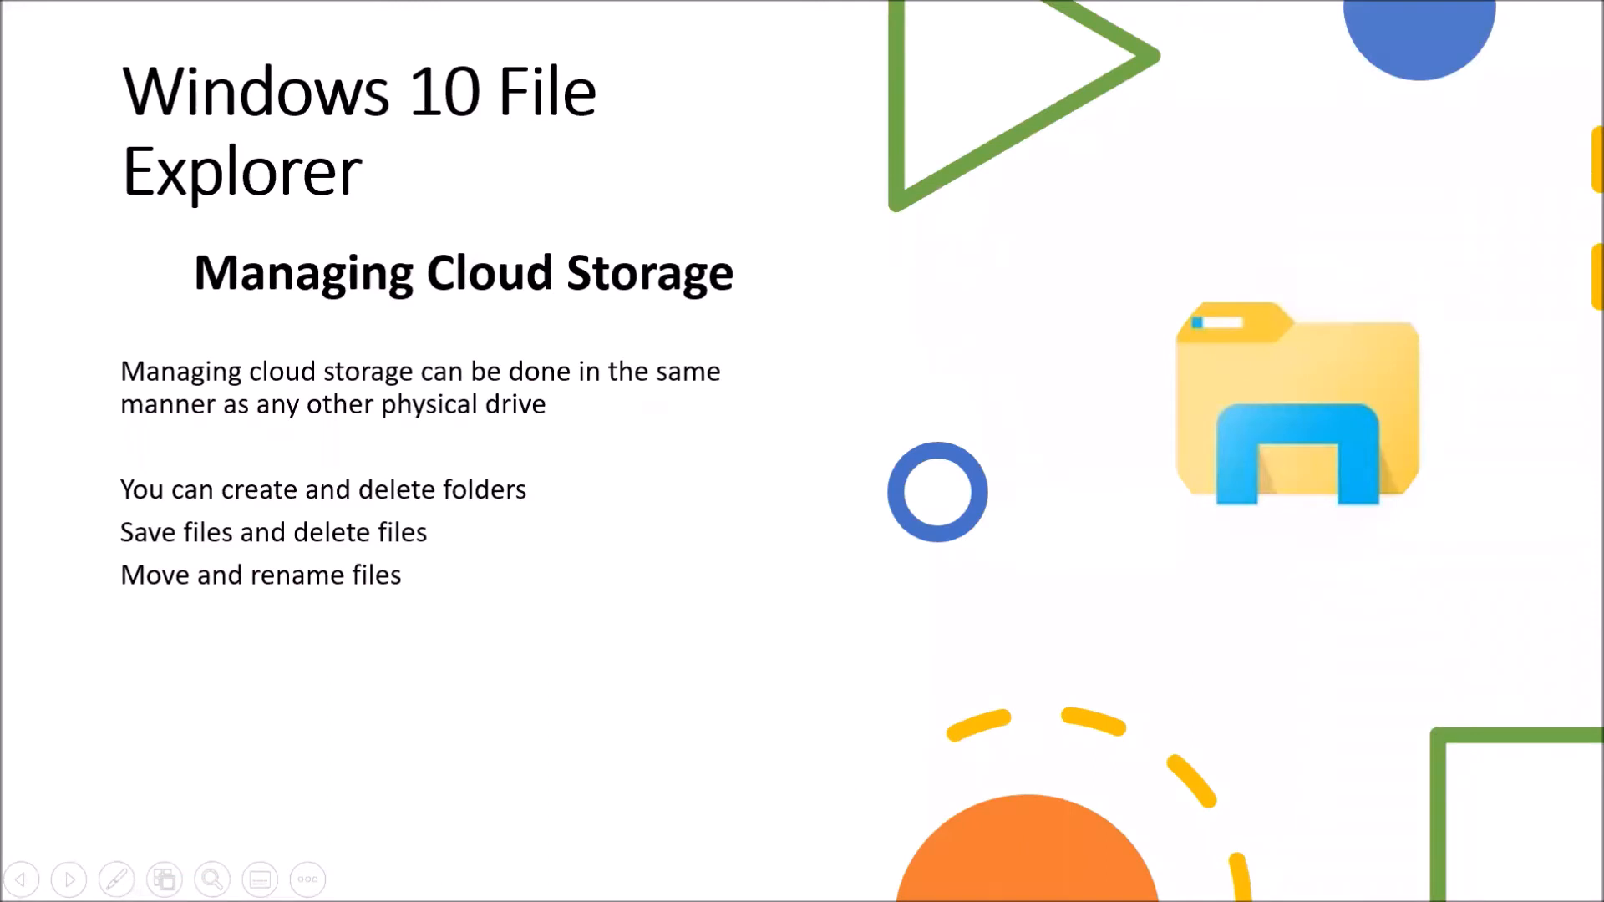
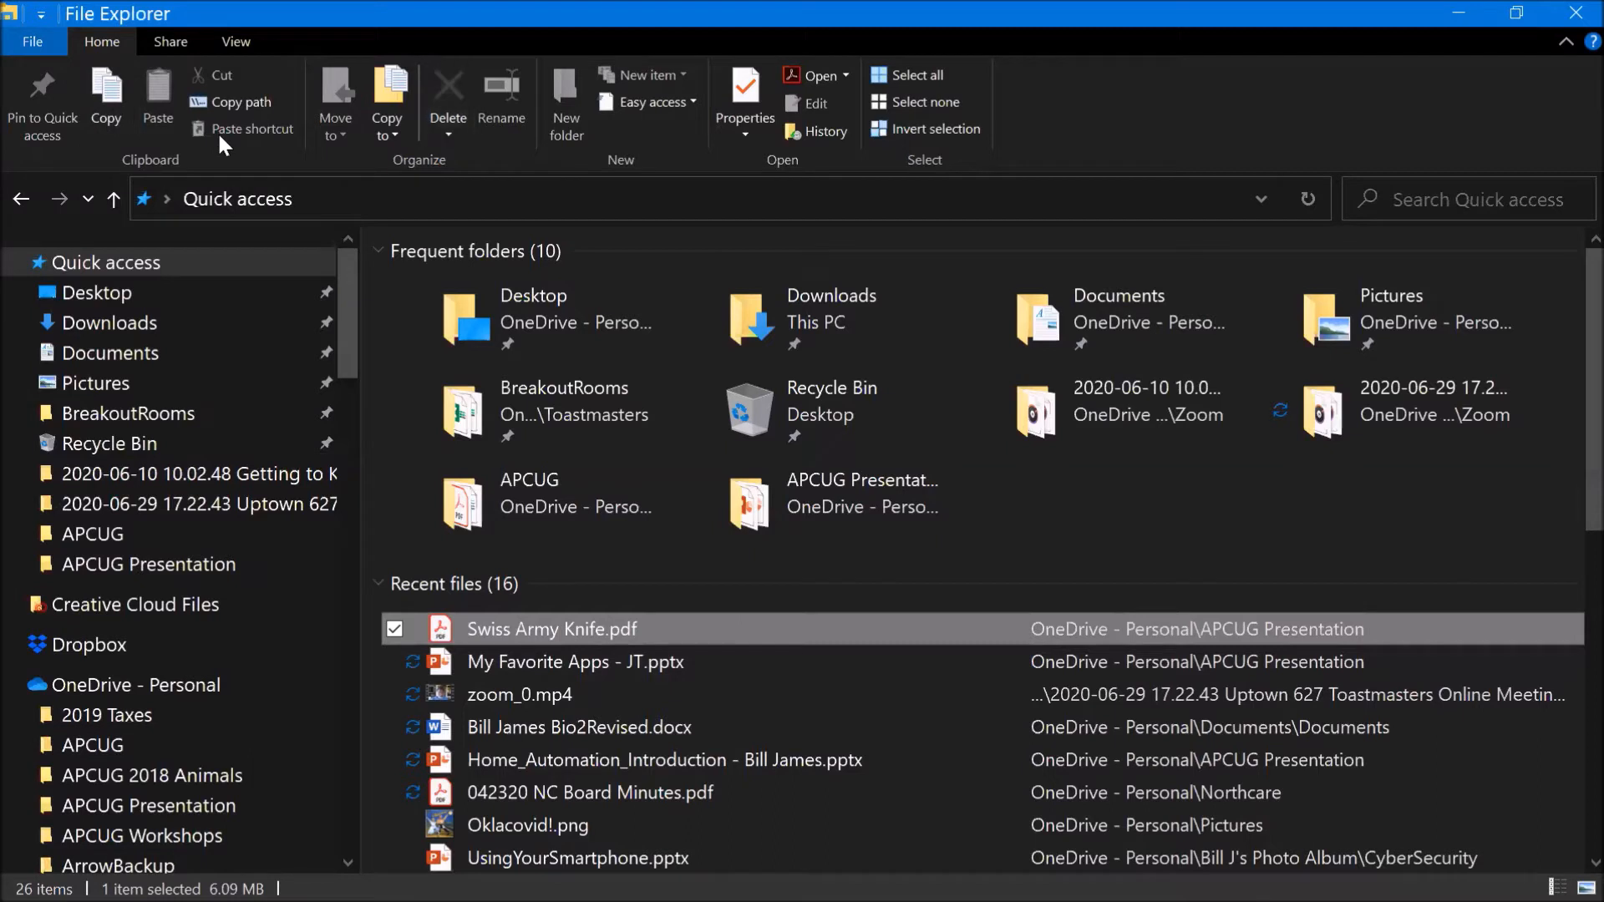
key("alt+Tab")
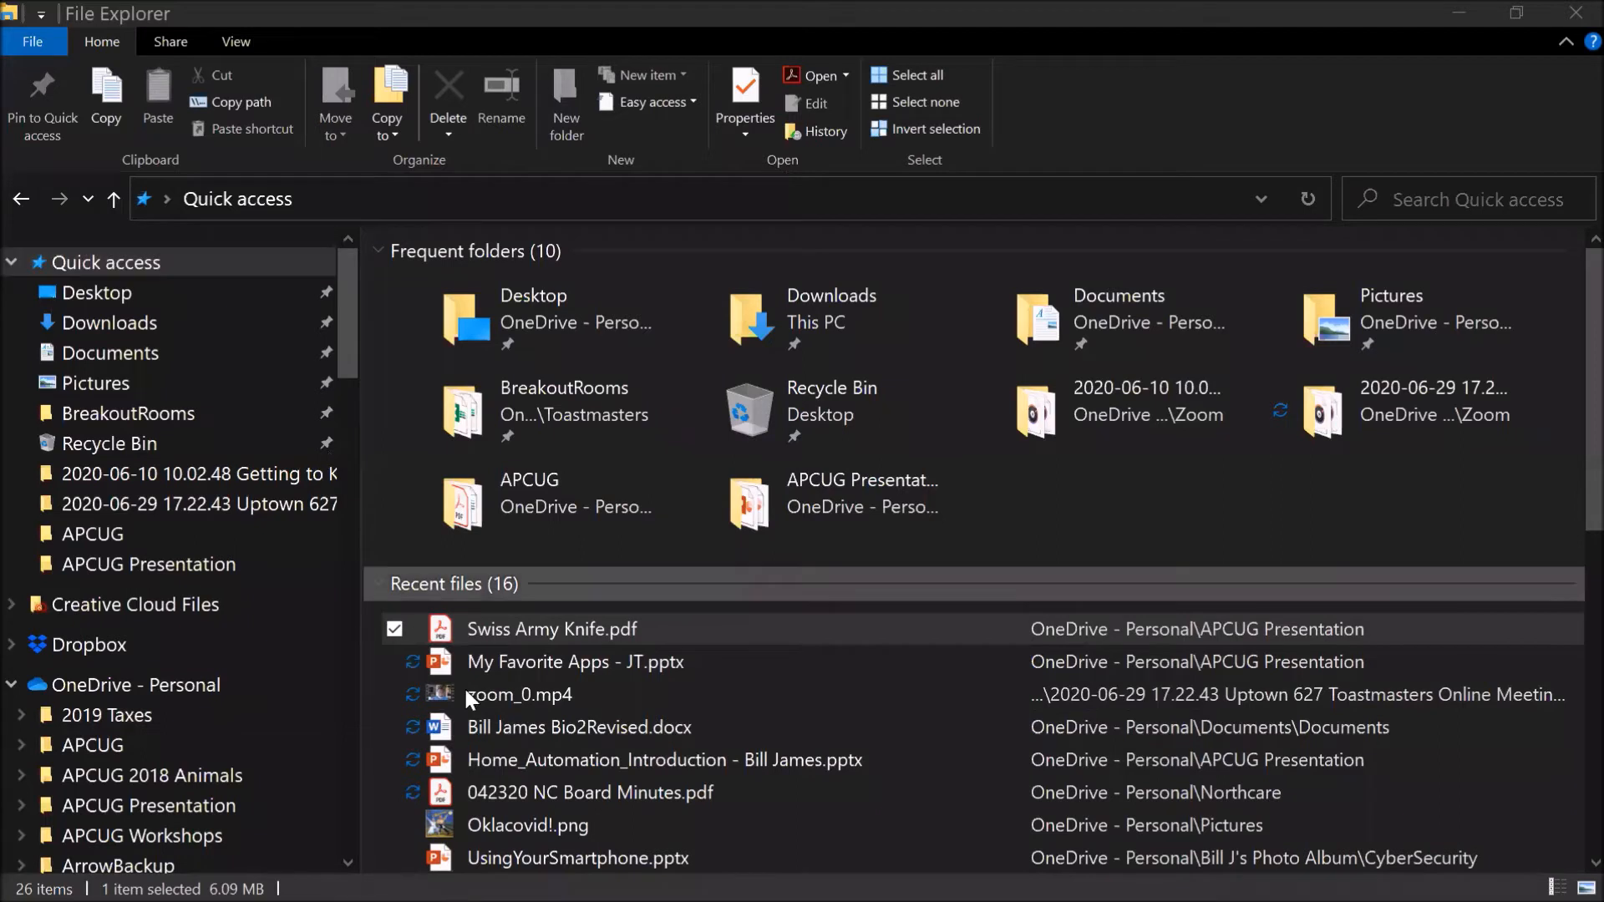
Step: Copy the recent file My Favorite Apps - JT.pptx to the Documents library, repeating the copy once
left_click(475, 726)
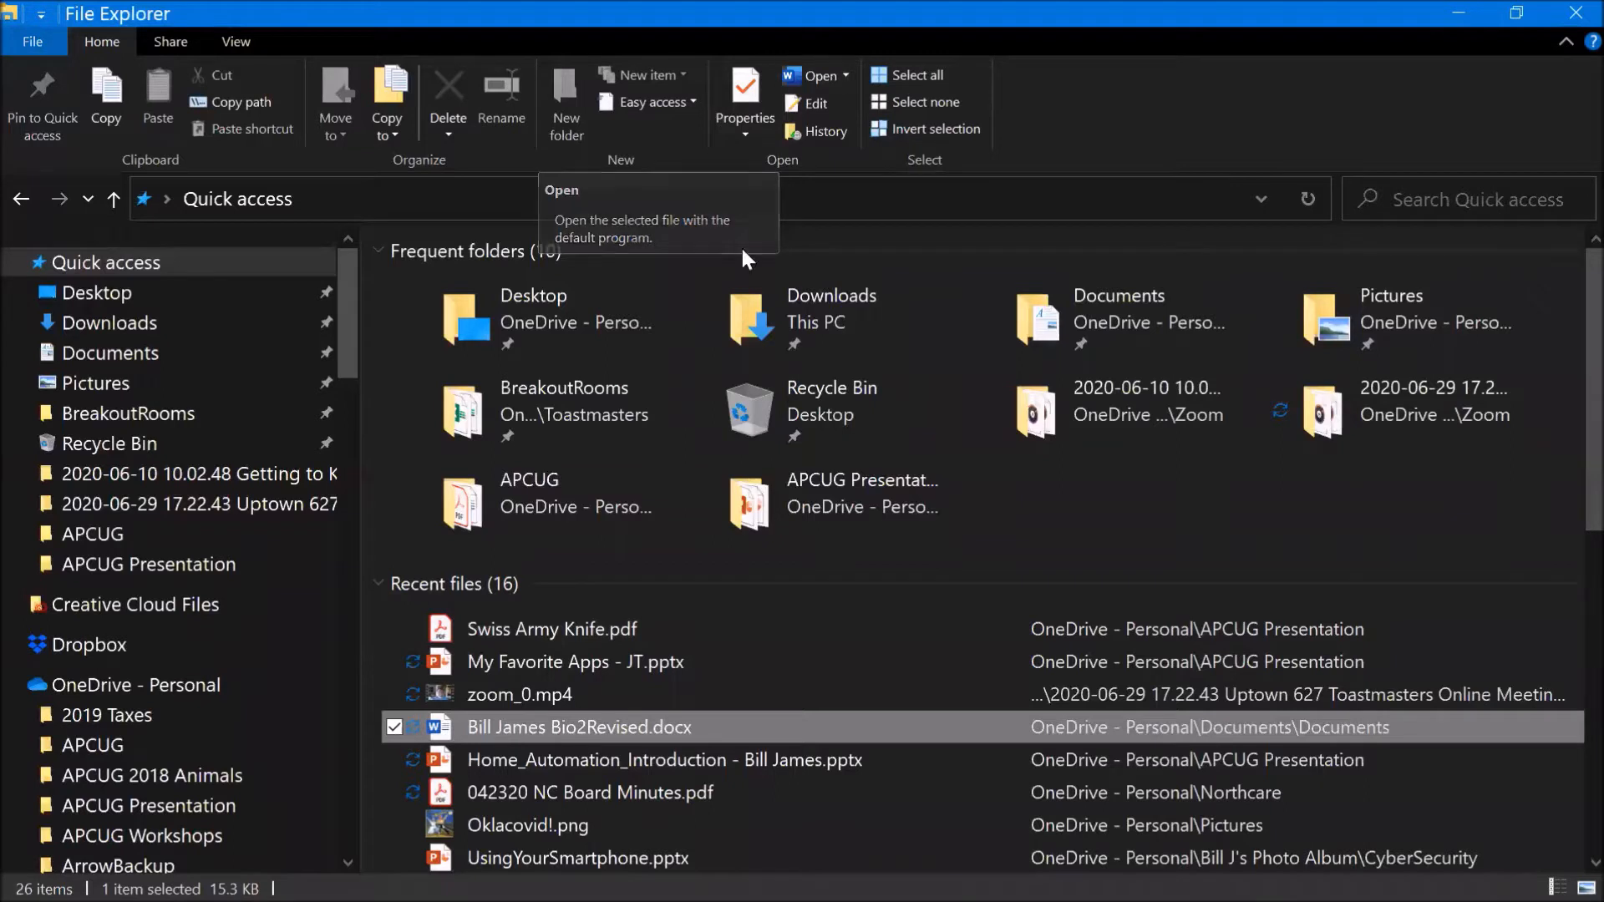
left_click(518, 659)
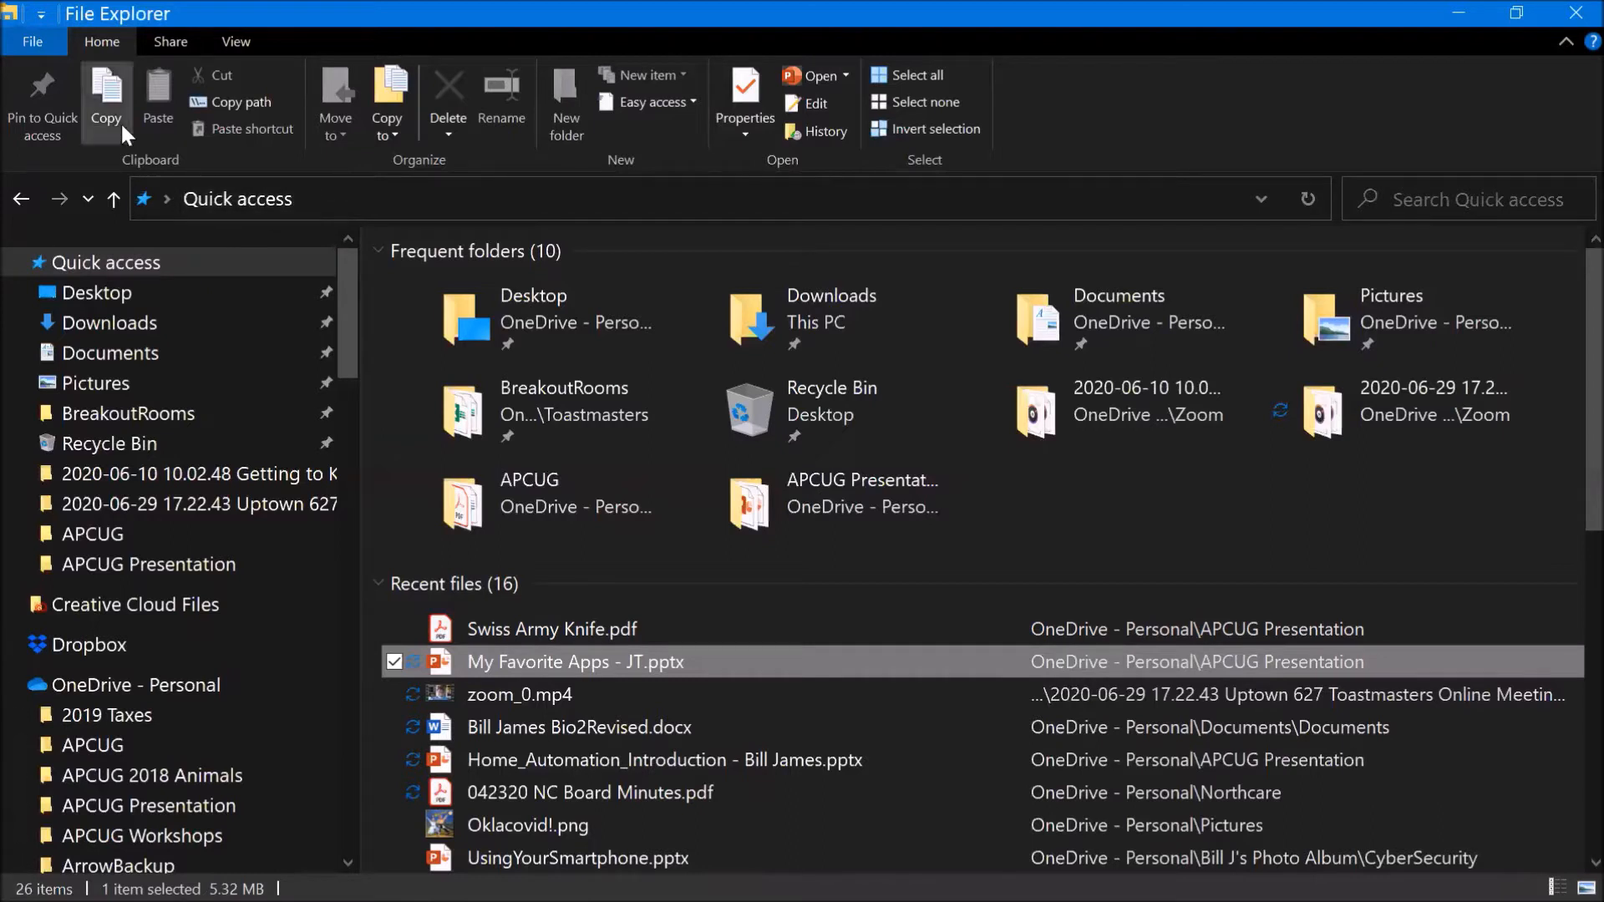
left_click(394, 124)
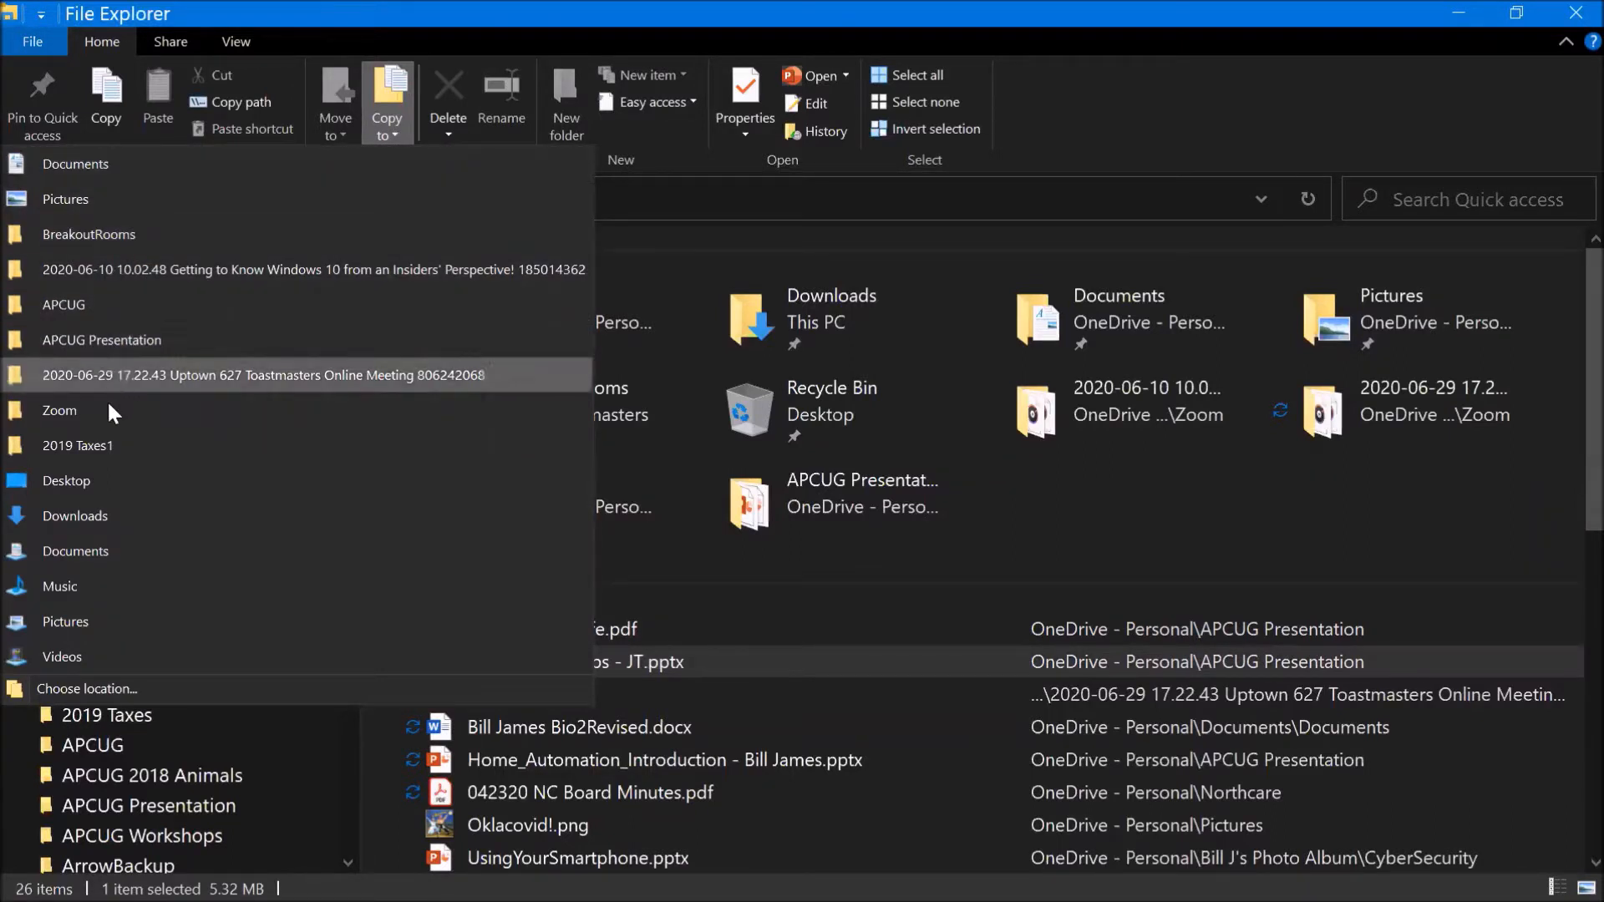
left_click(107, 556)
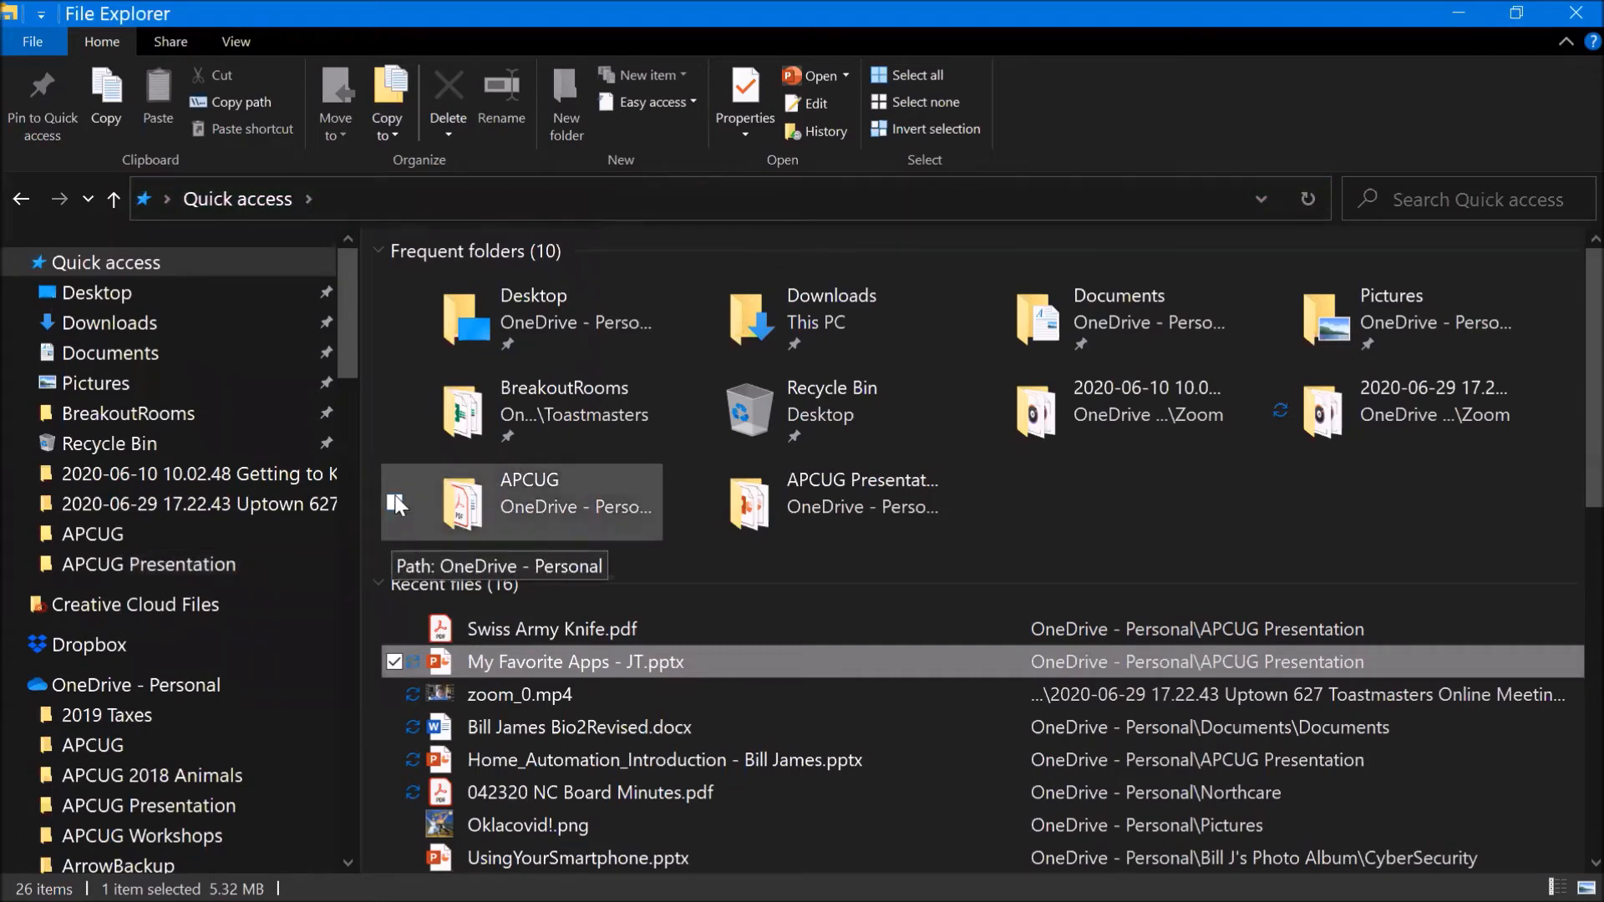
left_click(391, 130)
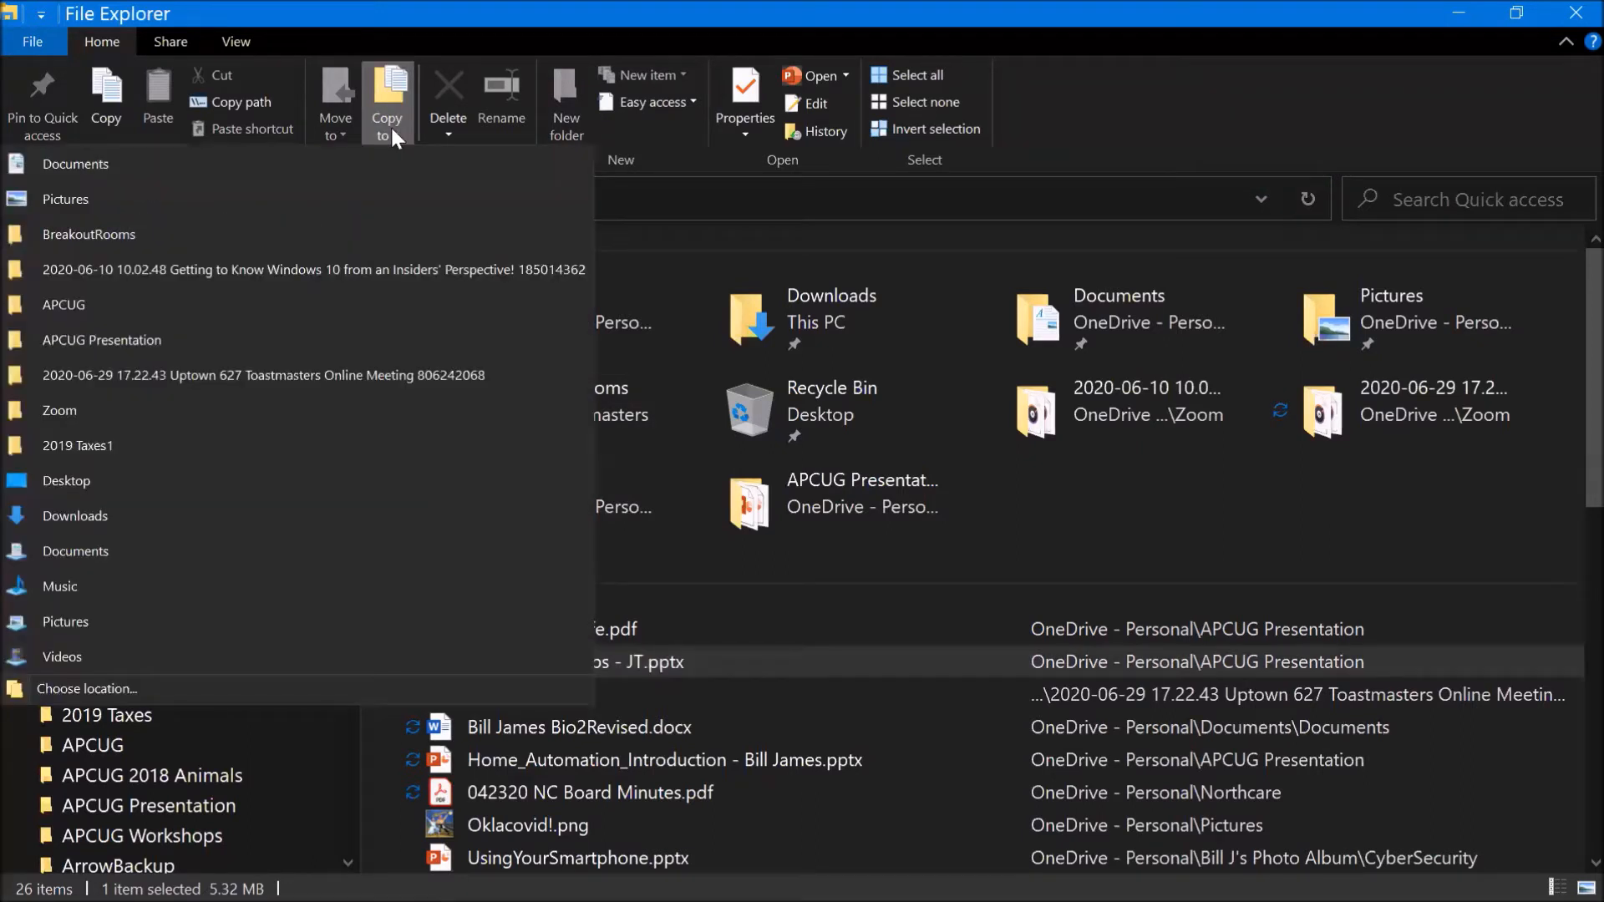
left_click(115, 550)
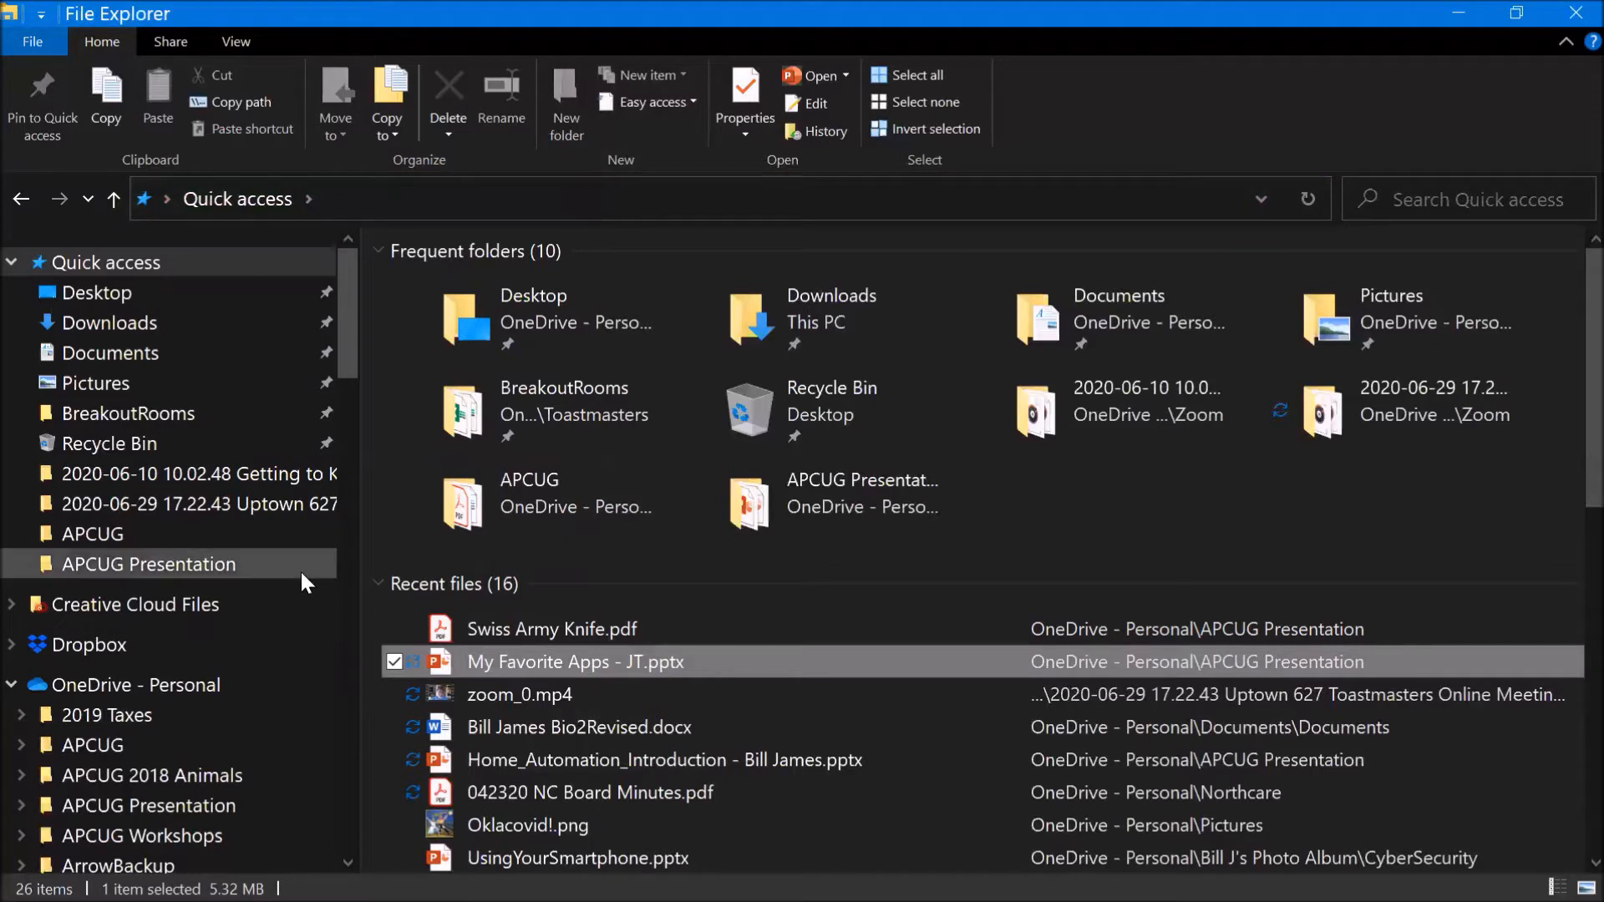
Step: Open the Documents folder from Quick access and search it for "my"
left_click(164, 358)
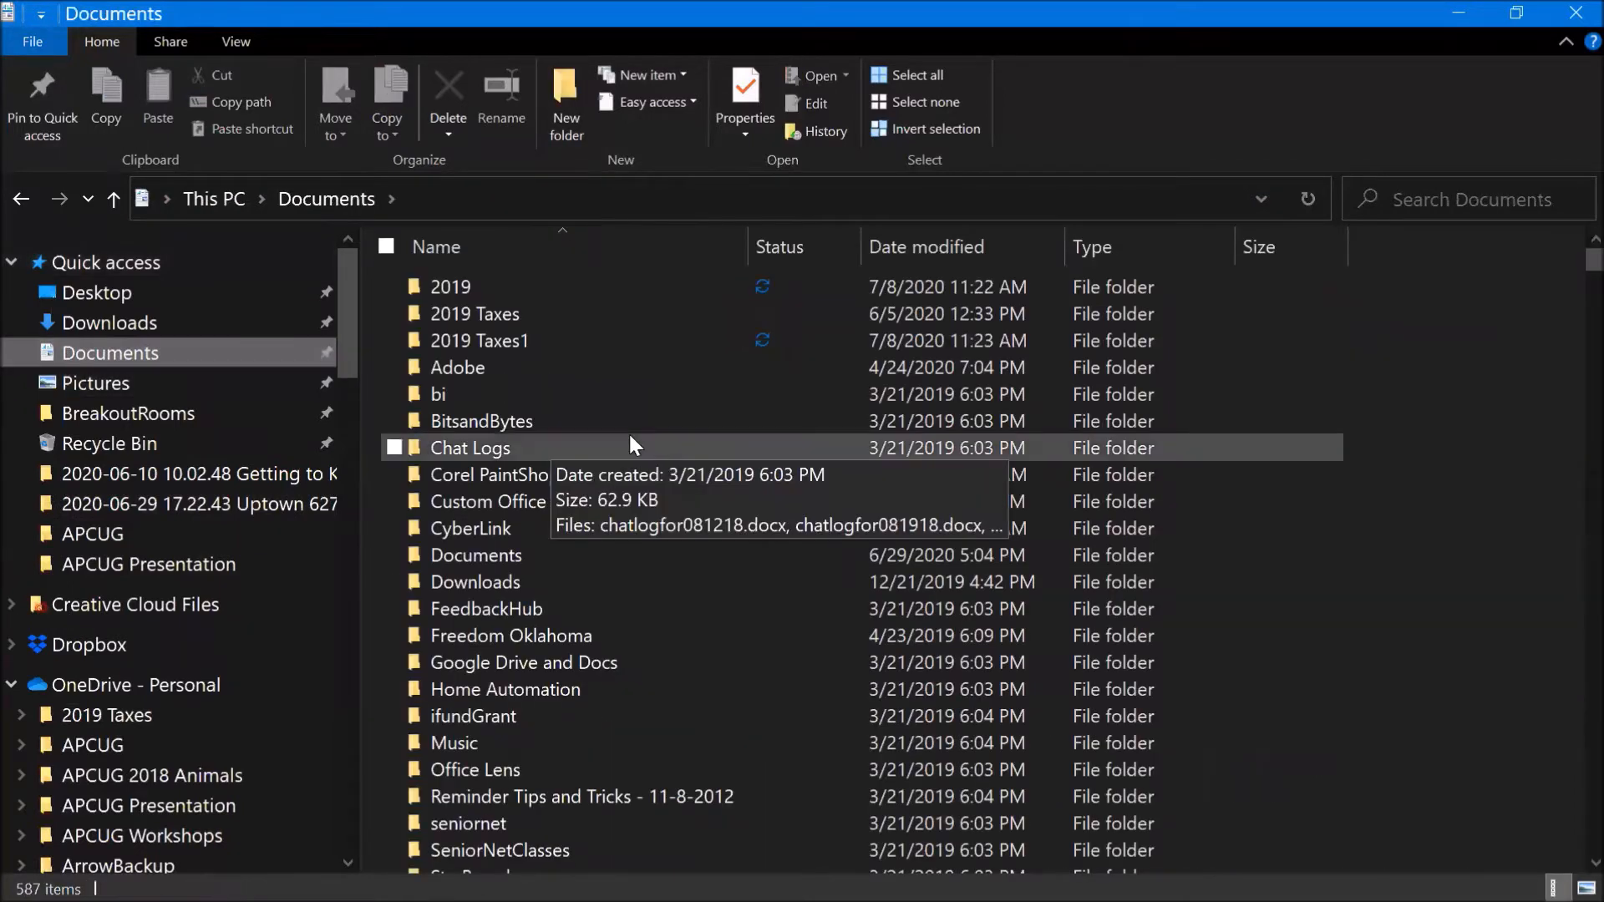
scroll(630, 438, "down", 5)
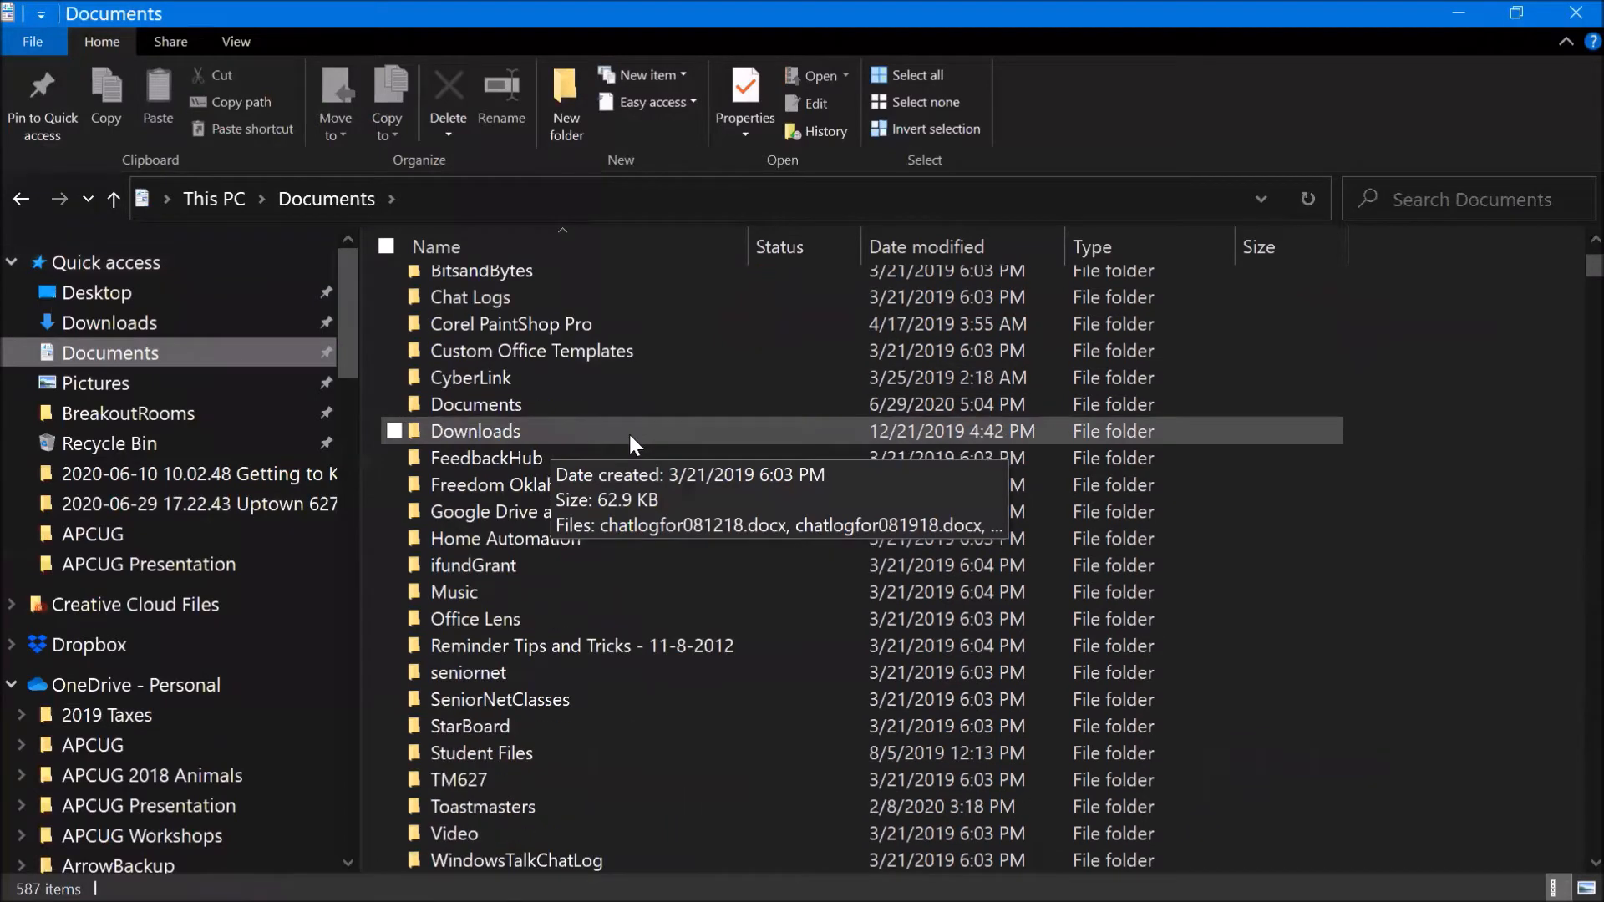
scroll(629, 433, "down", 3)
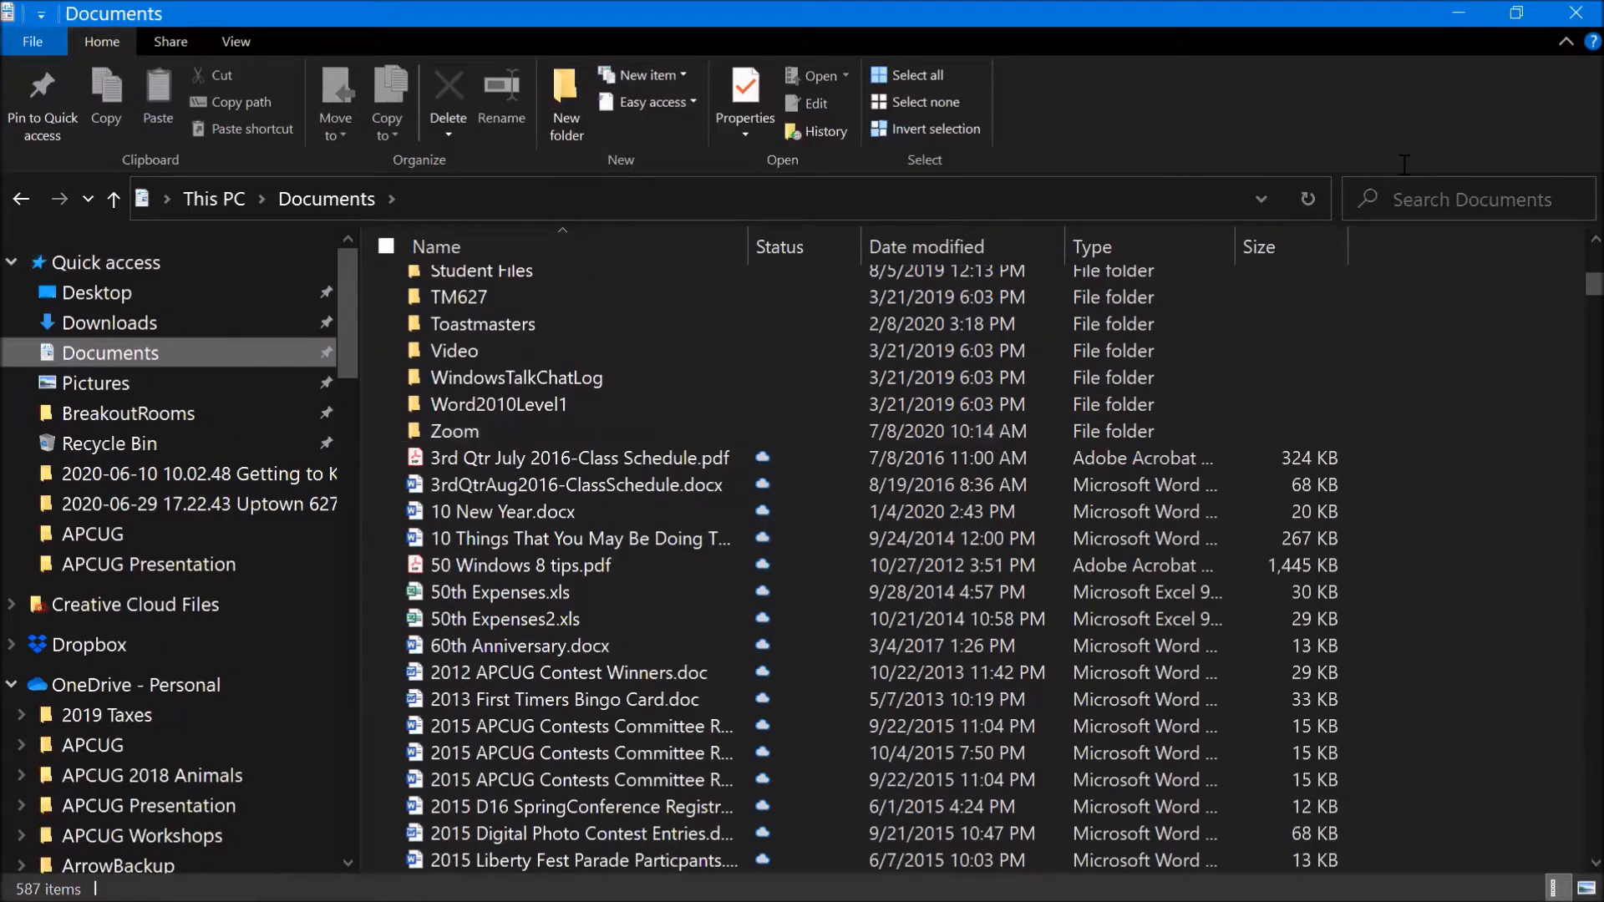
left_click(1400, 202)
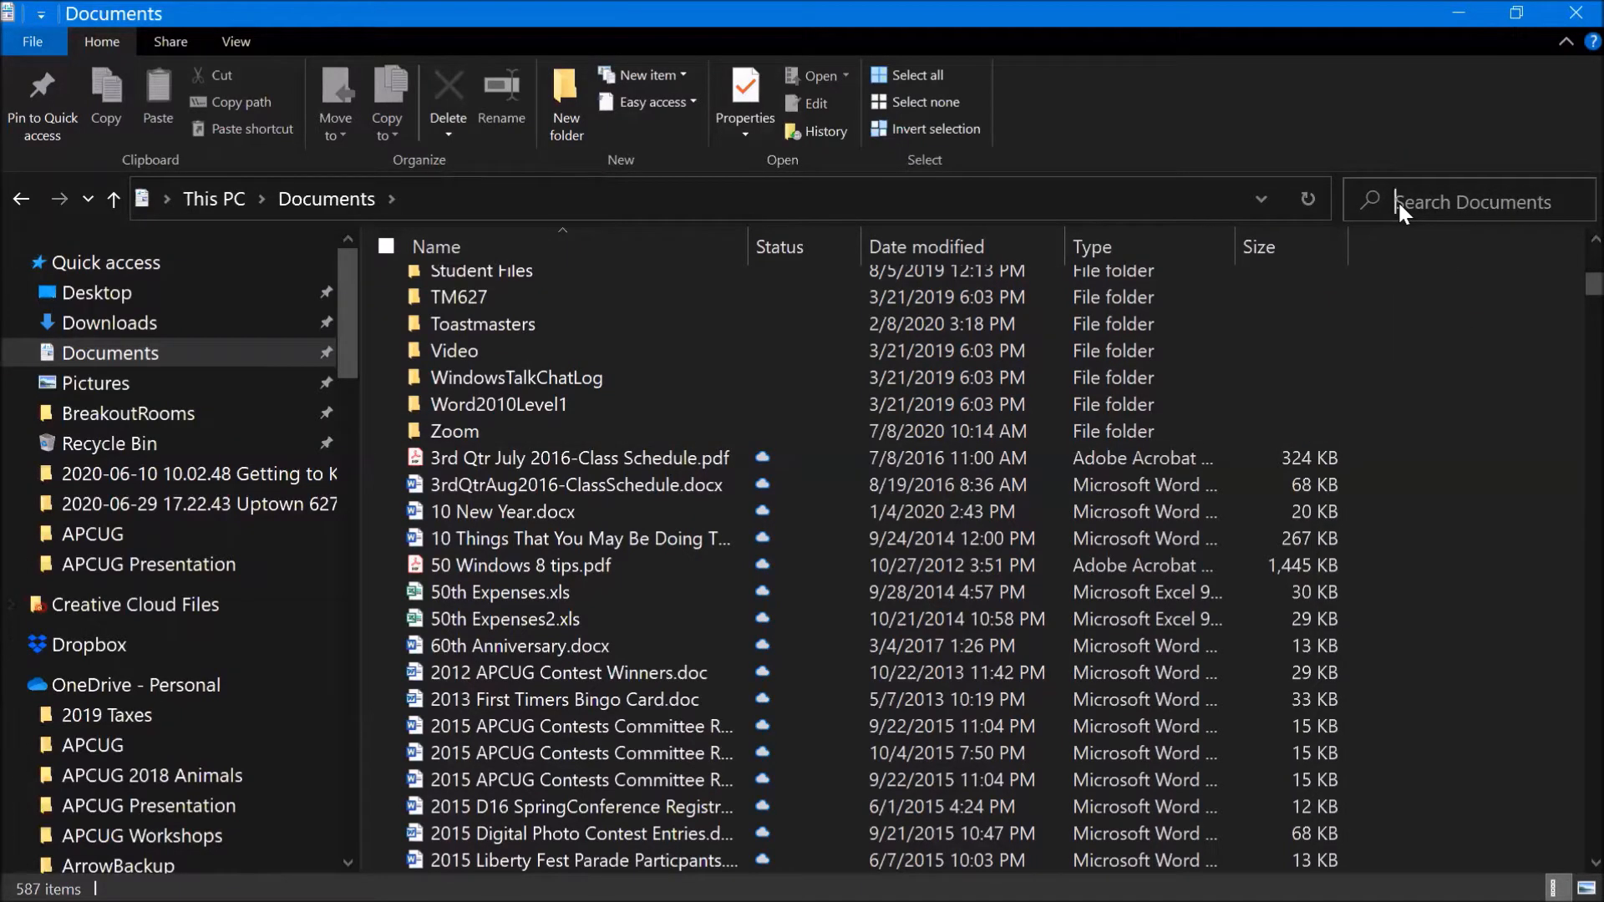
type("m")
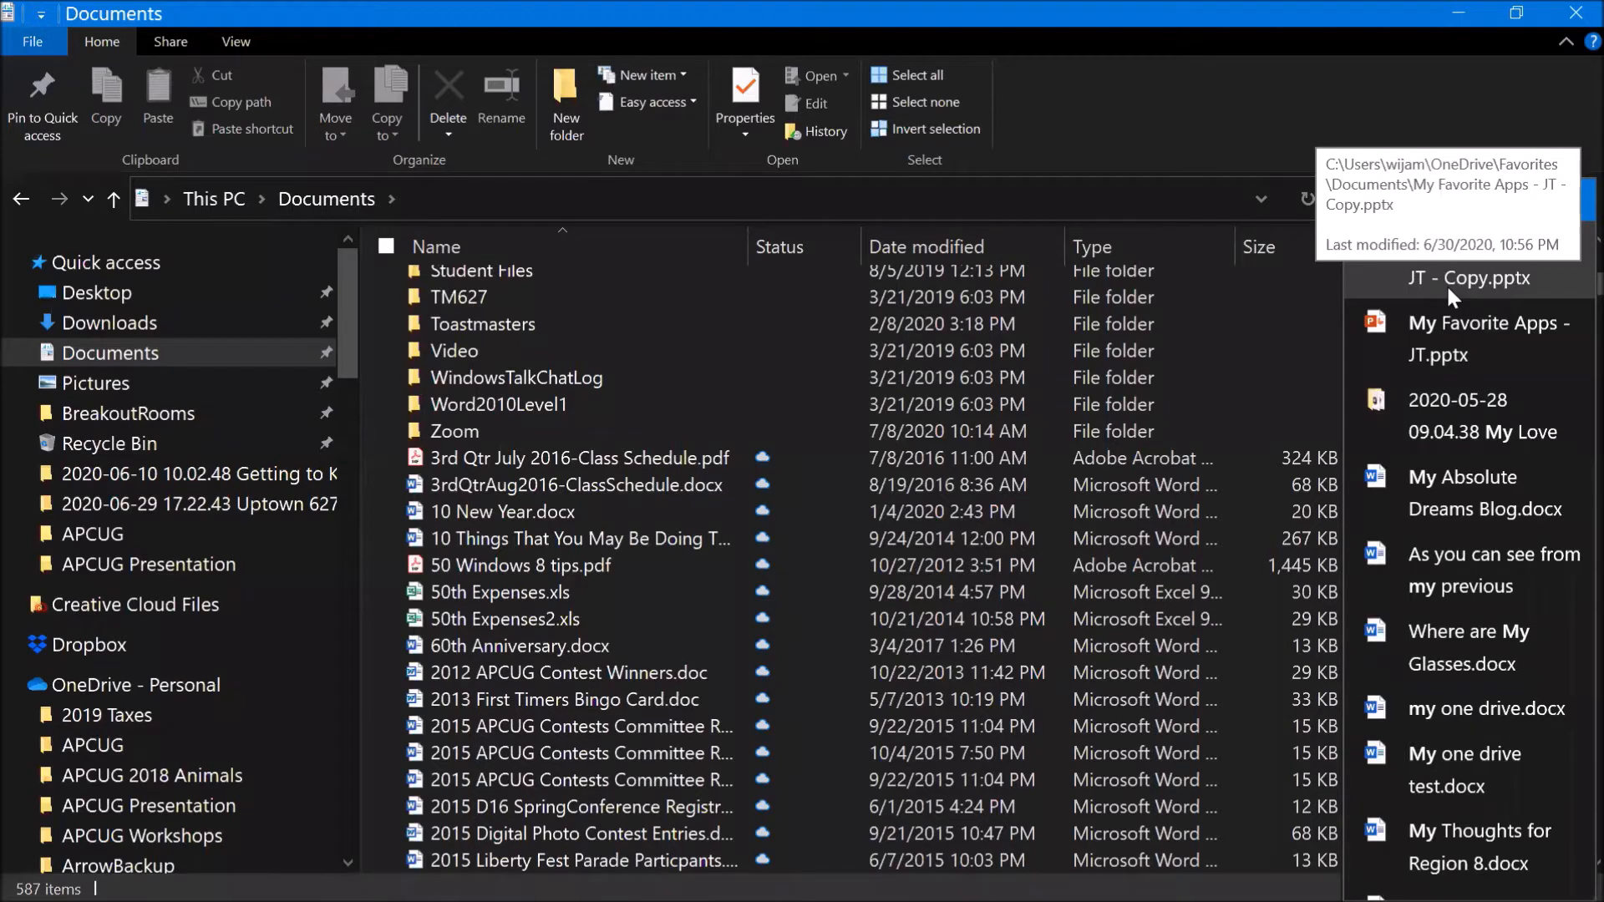
Step: View the found My Favorite Apps - JT - Copy.pptx in PowerPoint, minimize the PowerPoint windows and return to File Explorer
left_click(1448, 287)
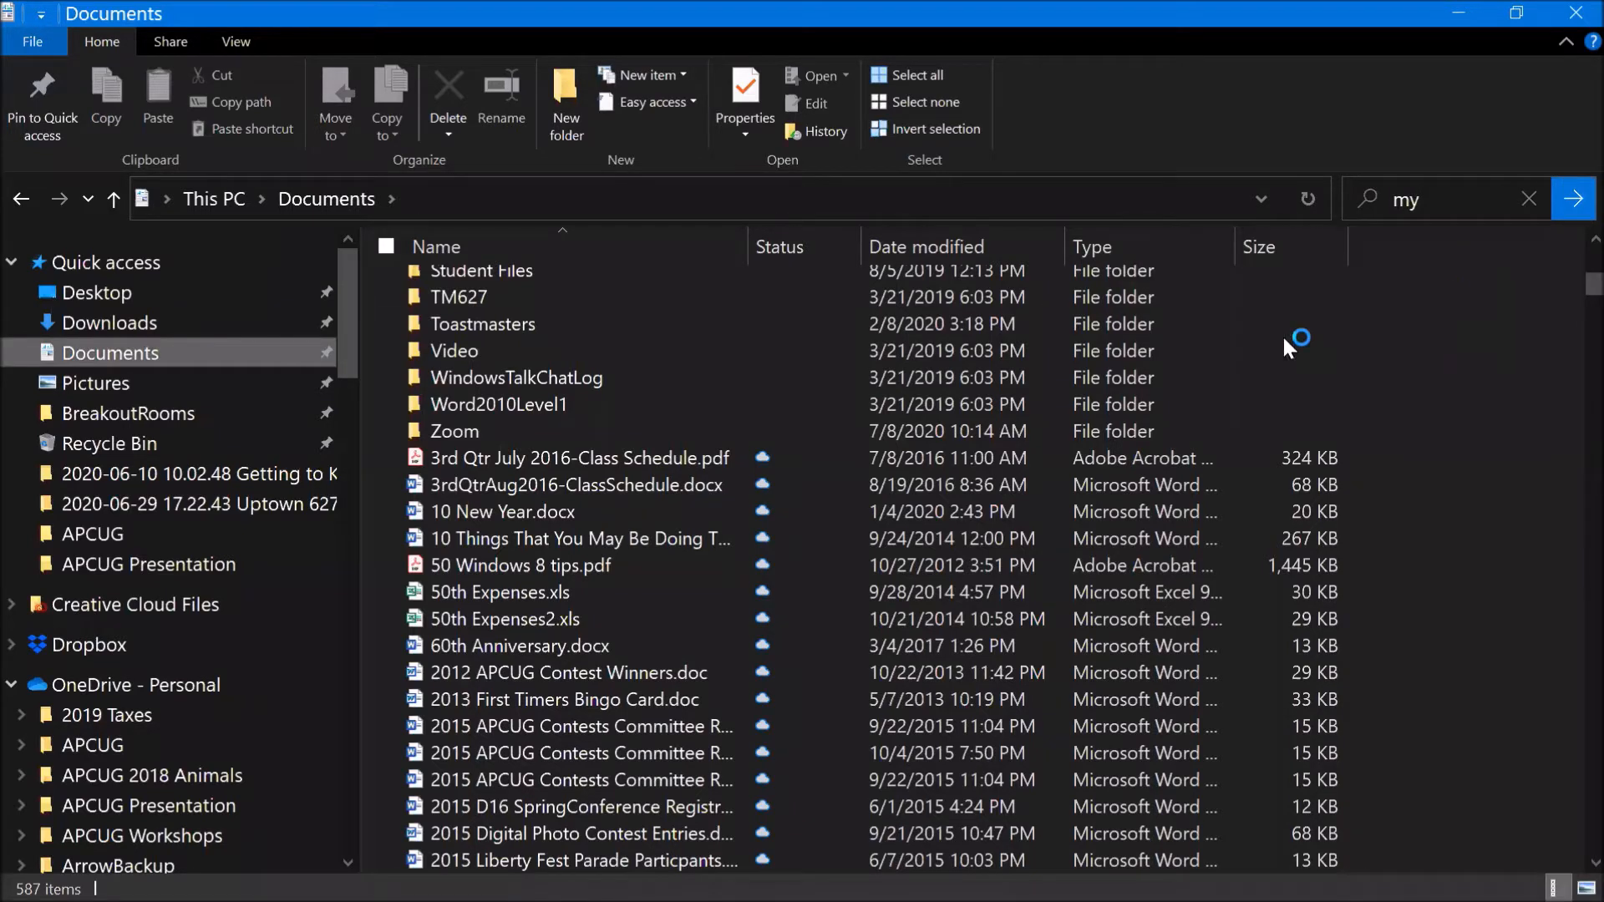
key("alt+Tab")
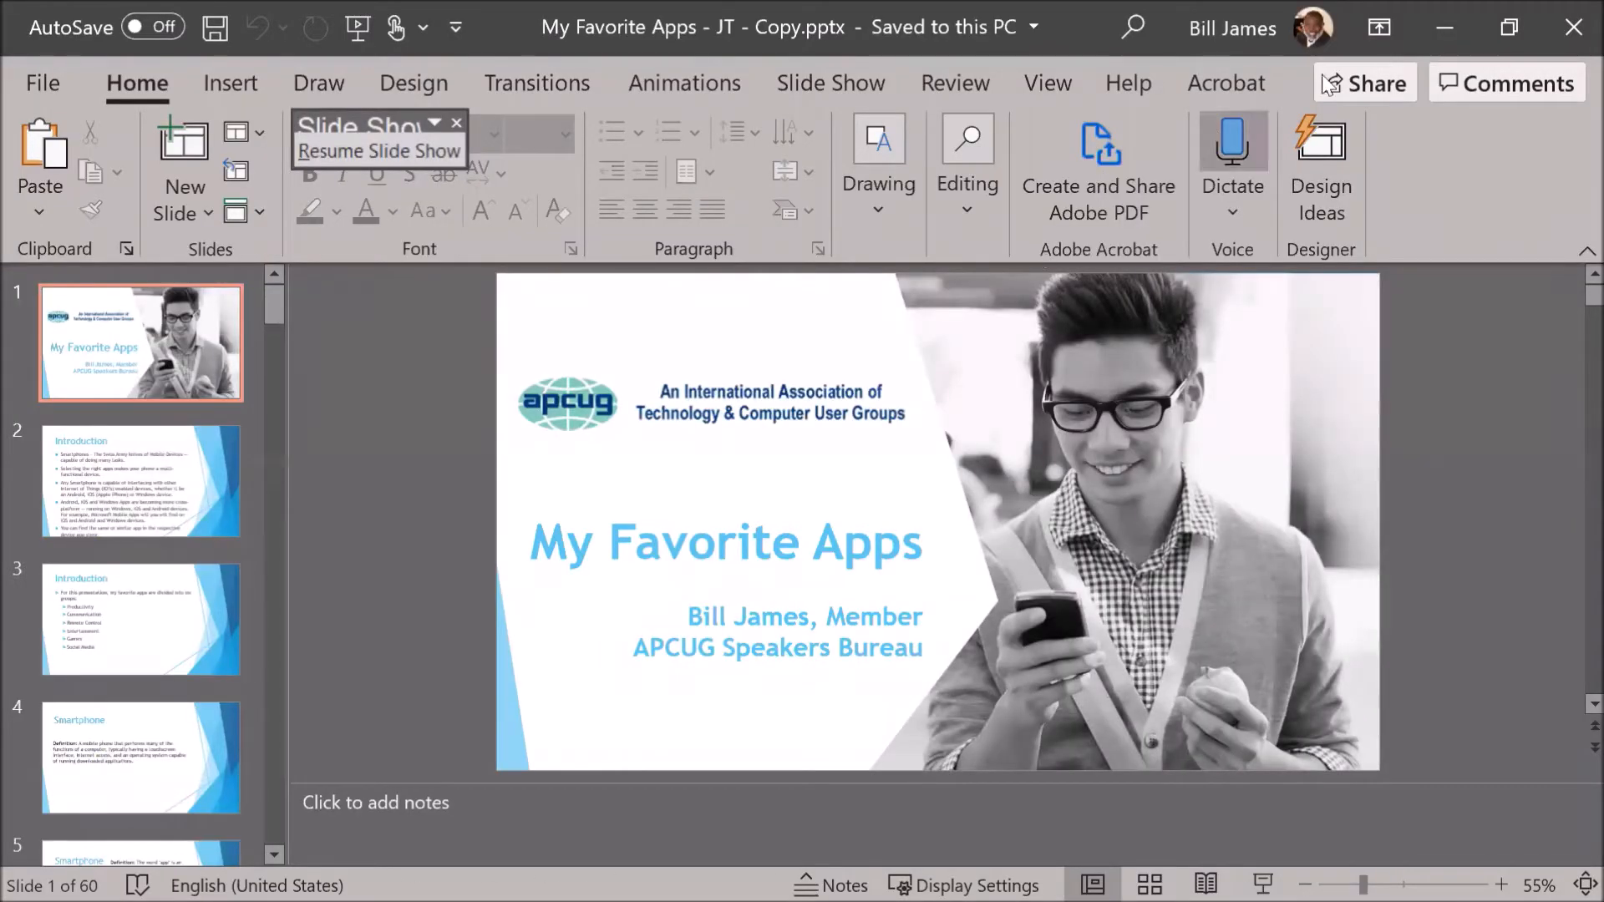
left_click(1440, 26)
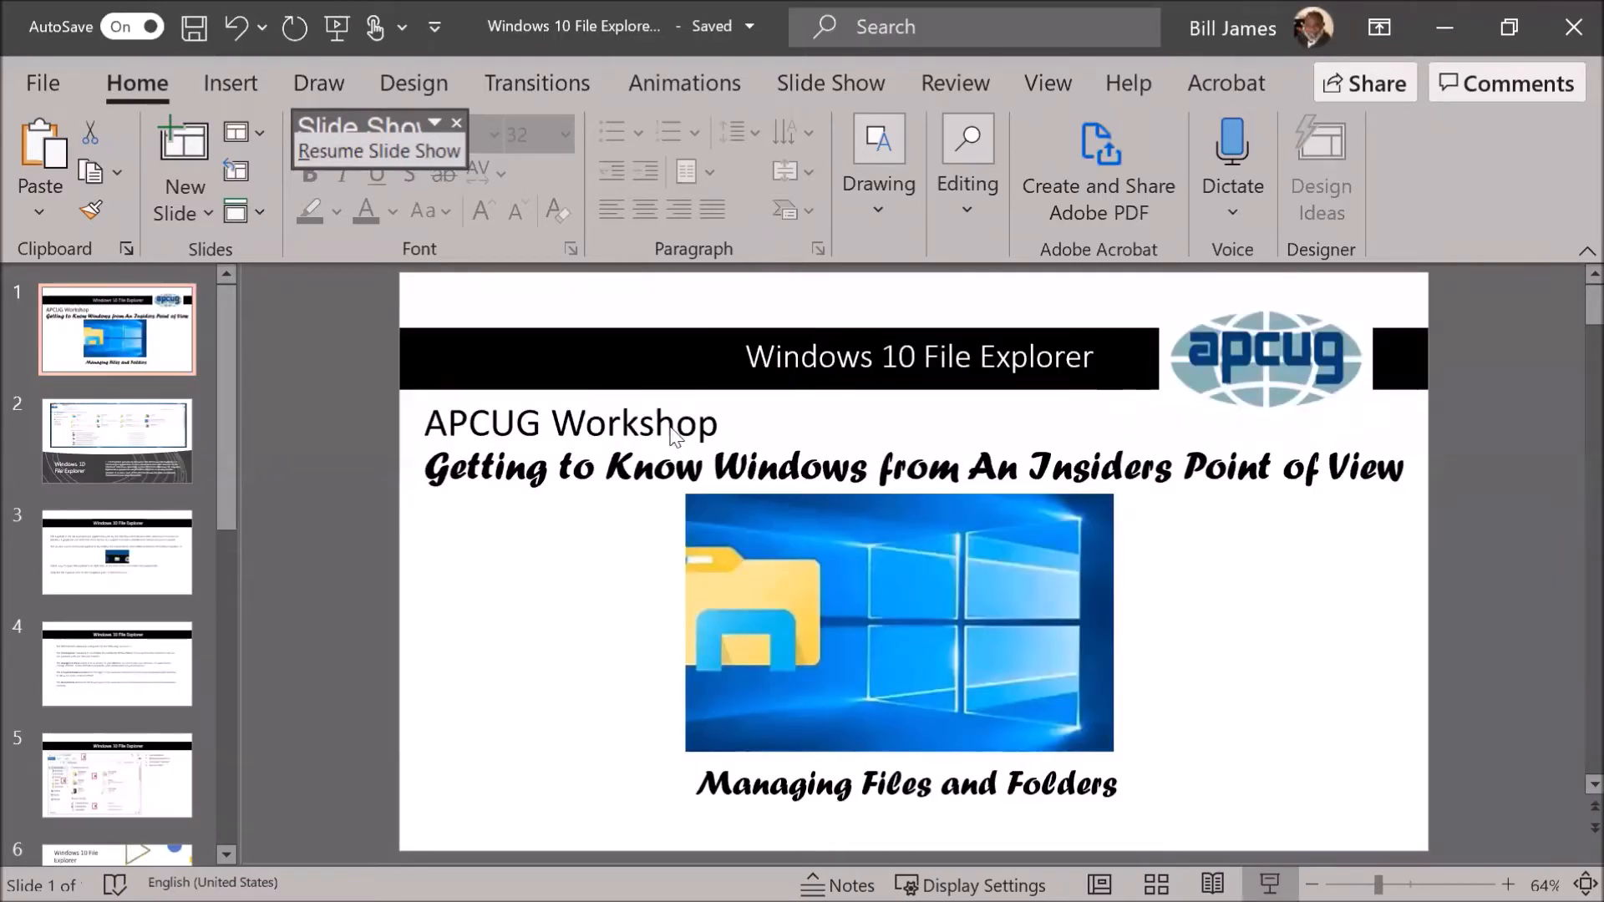
left_click(1441, 25)
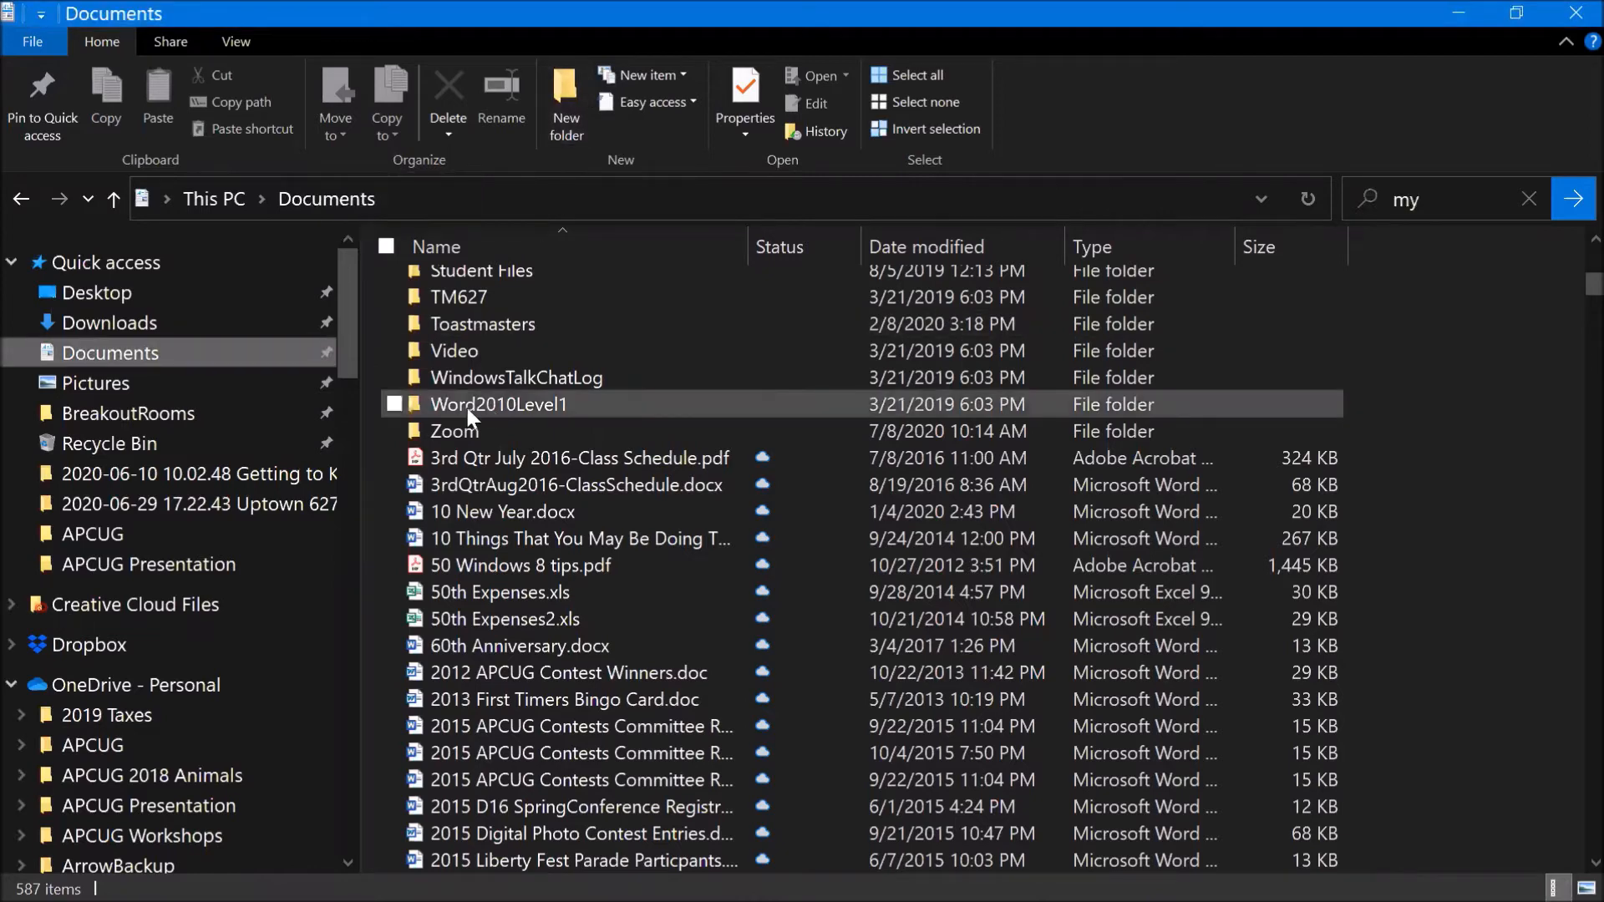
Step: Create a new folder named Test Folder in Documents
scroll(544, 428, "down", 2)
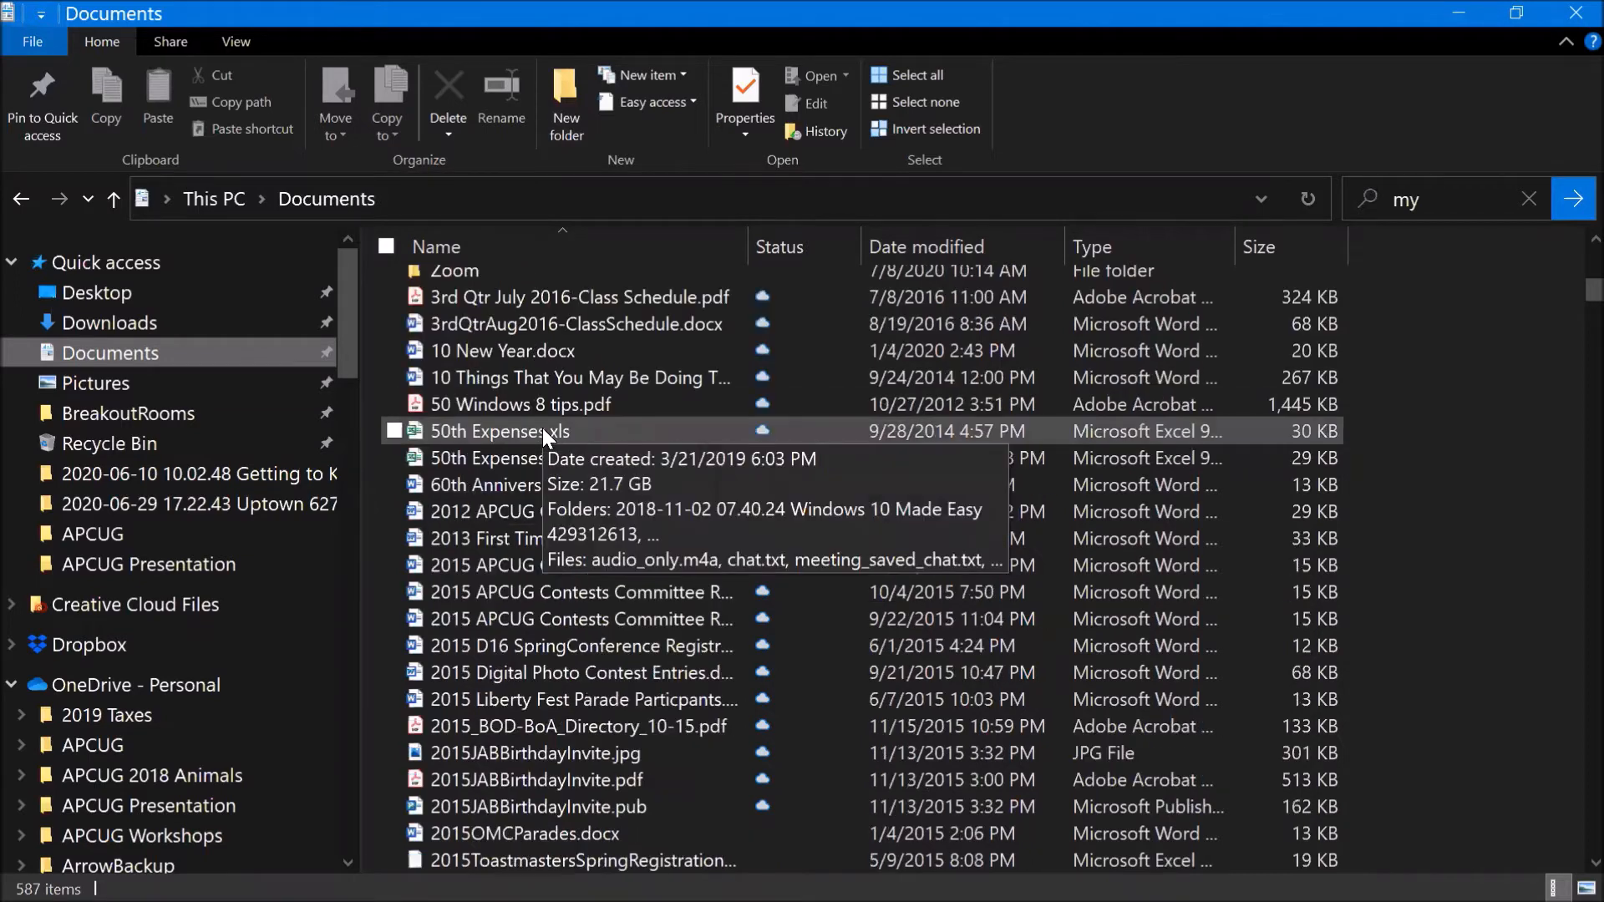
scroll(543, 428, "up", 4)
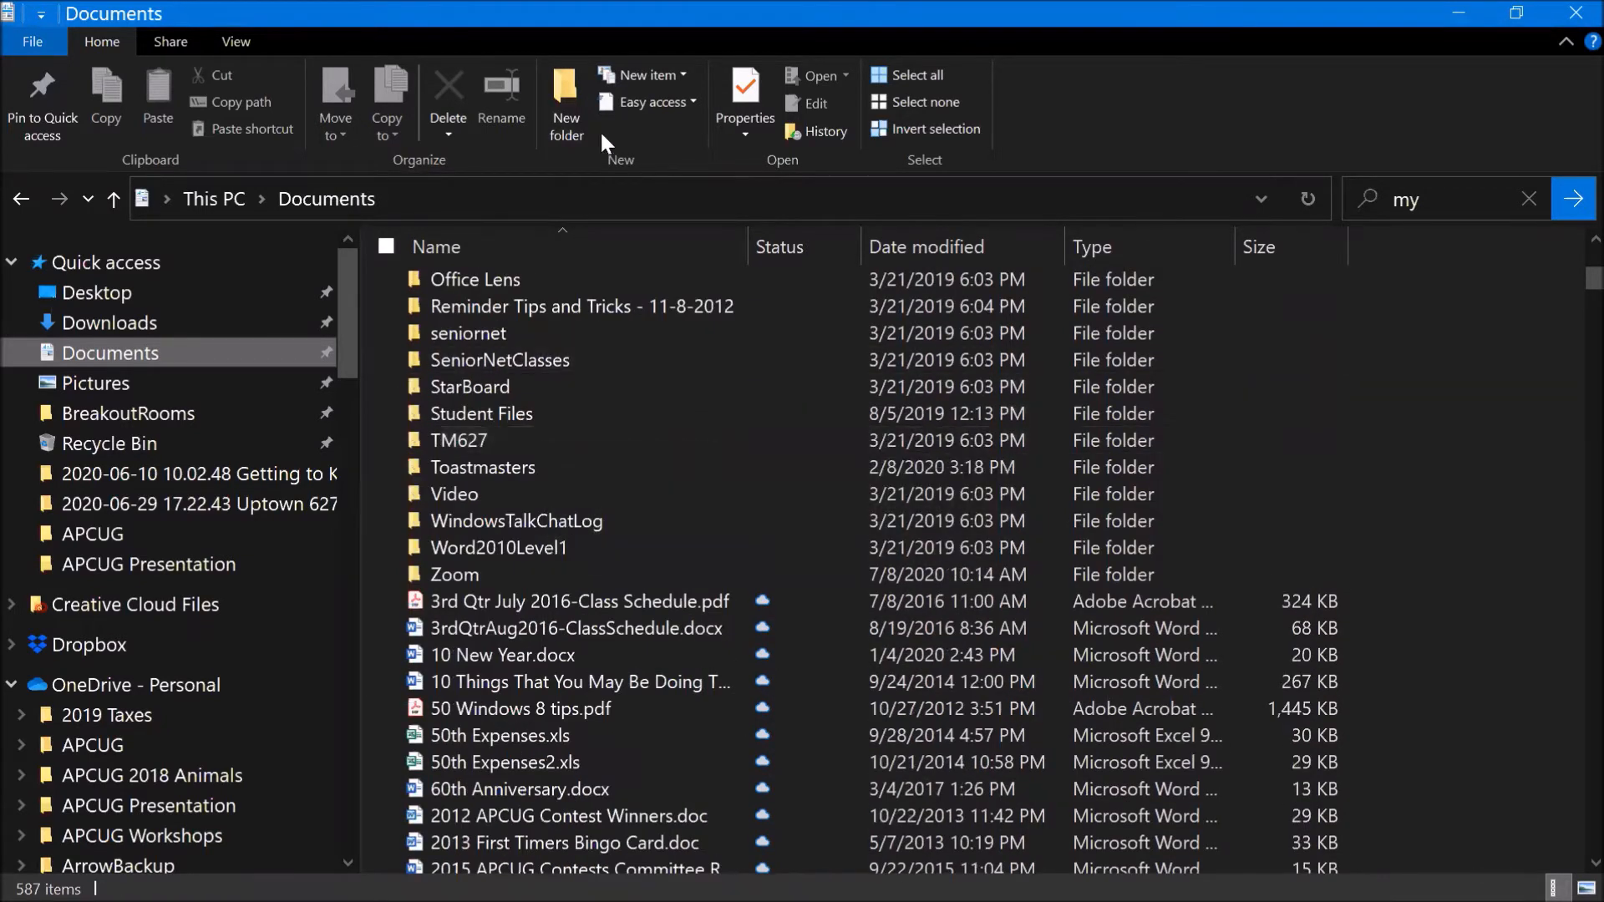
left_click(564, 100)
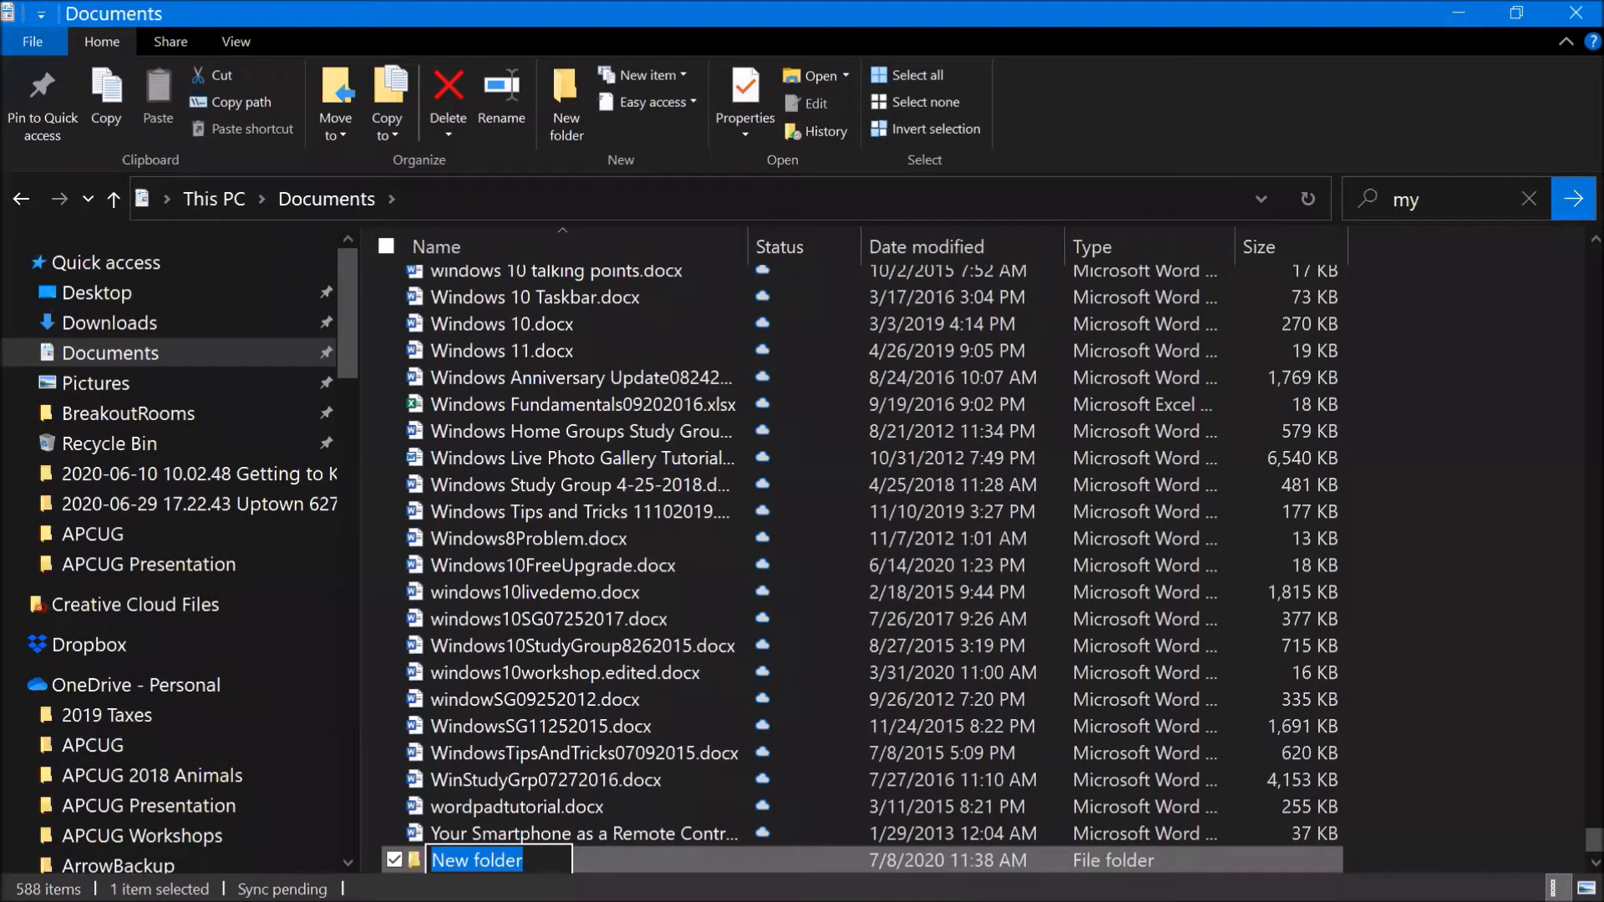
type("Test F")
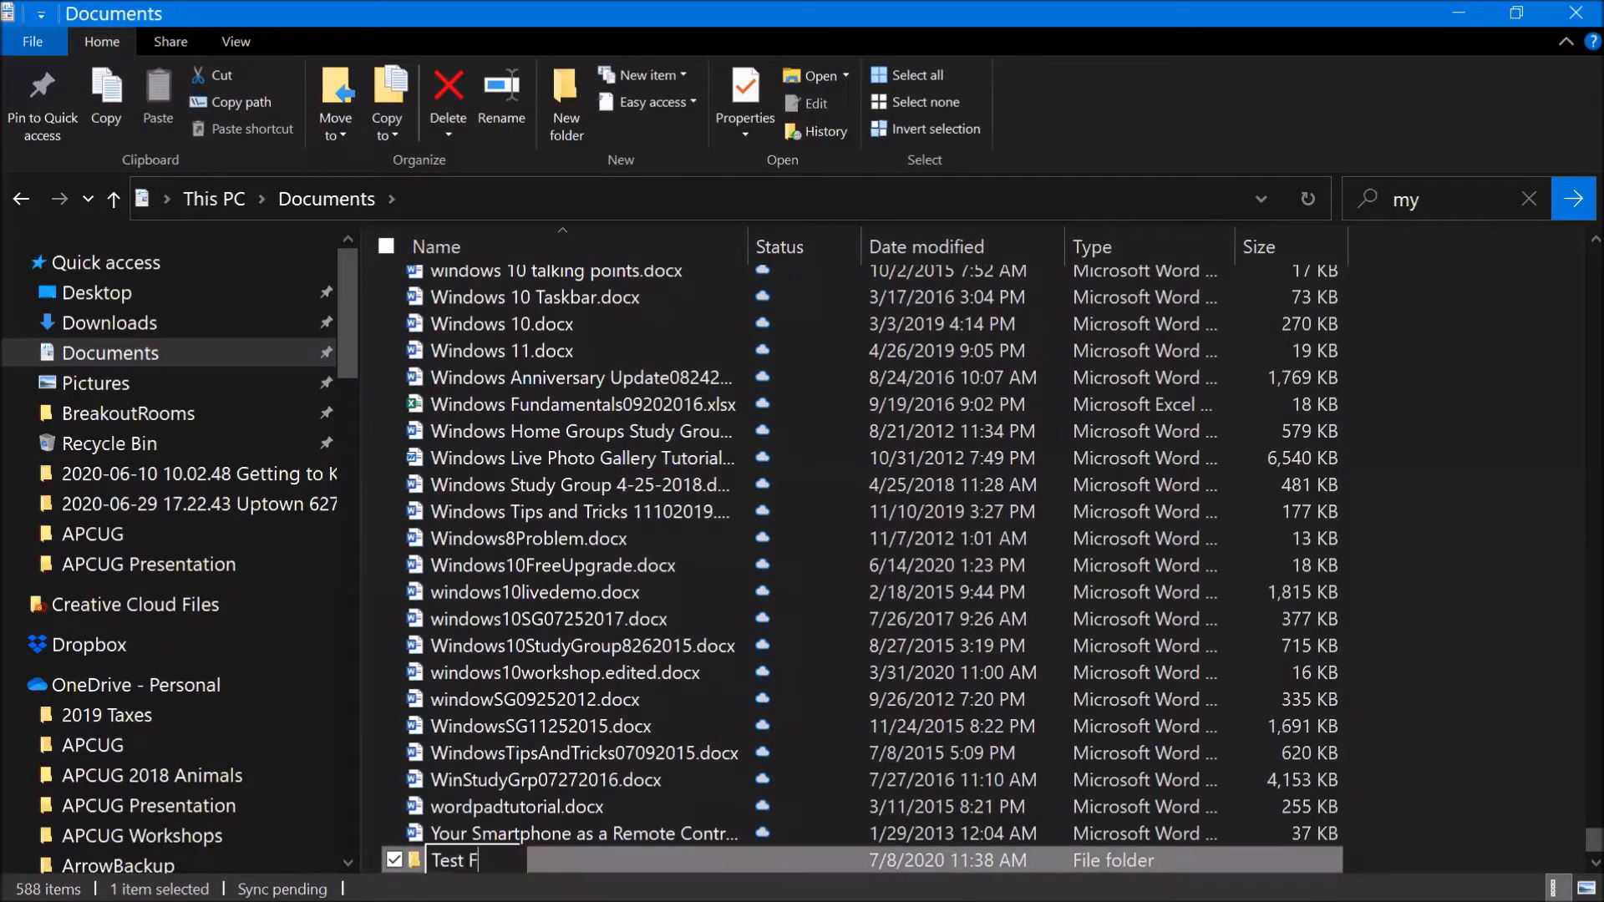
type("older")
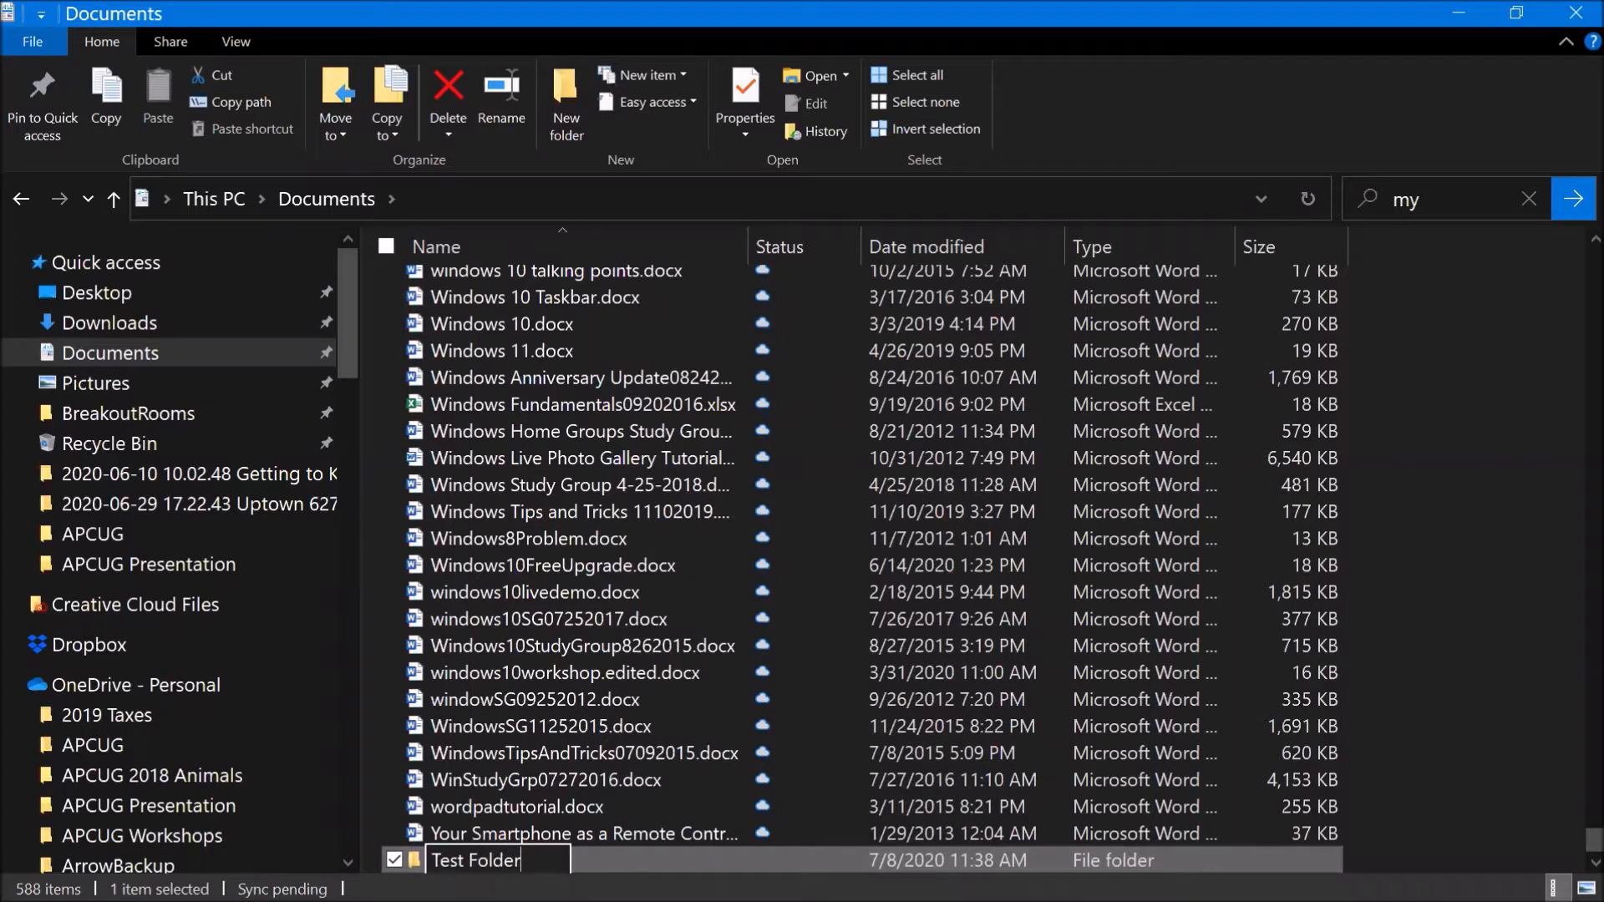
key("Return")
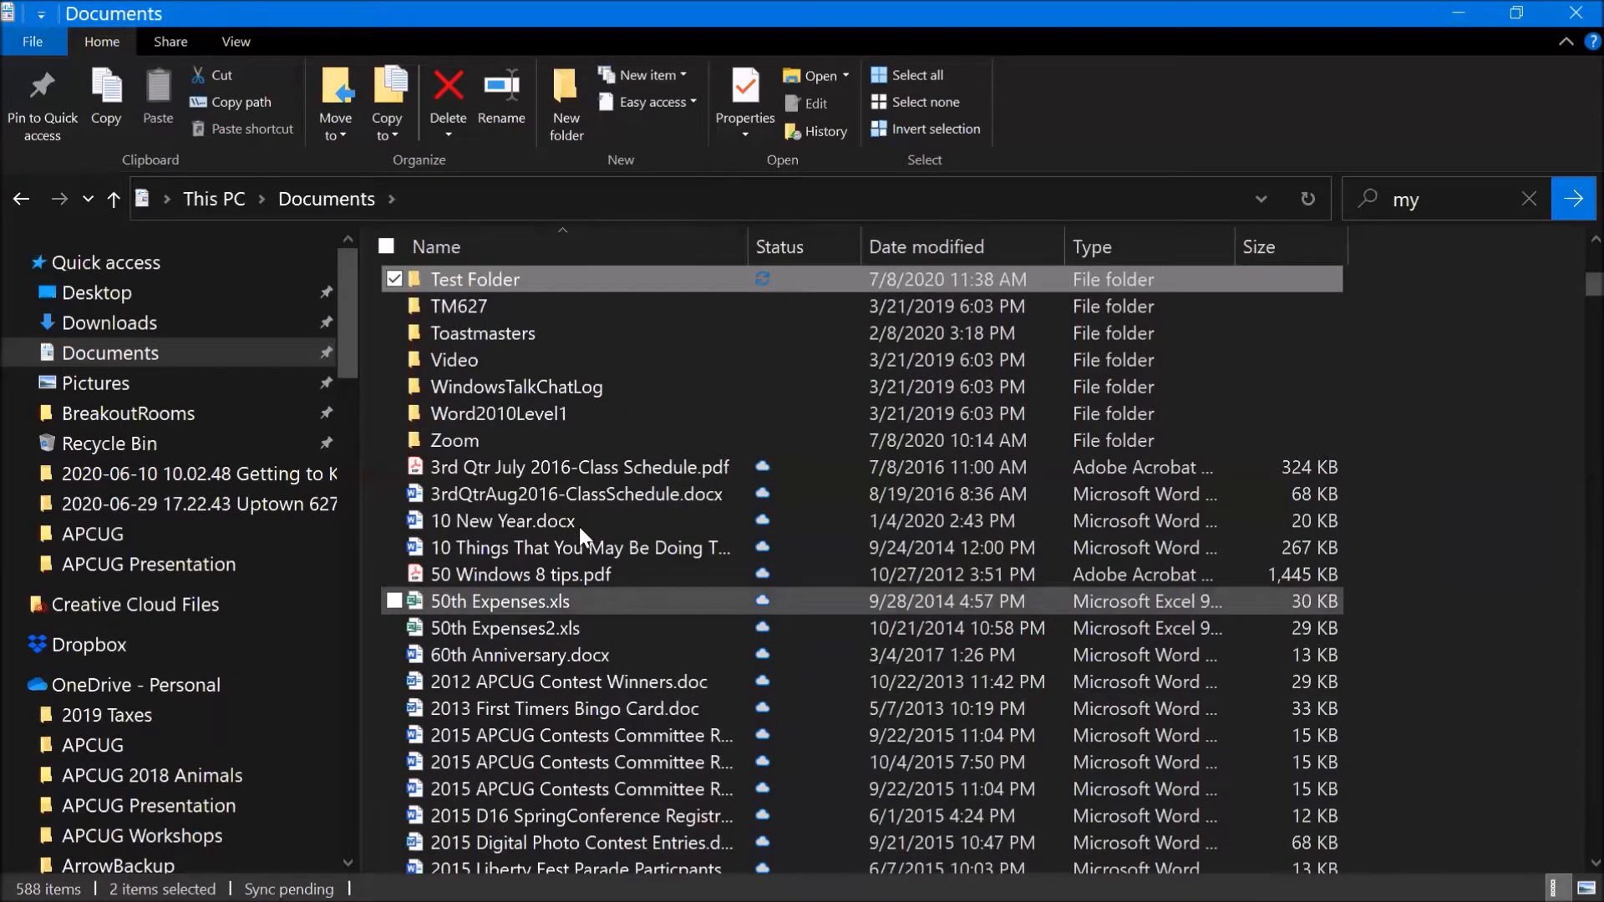
Step: Check the destinations offered for moving Test Folder, leave it where it is and open it
scroll(579, 523, "up", 2)
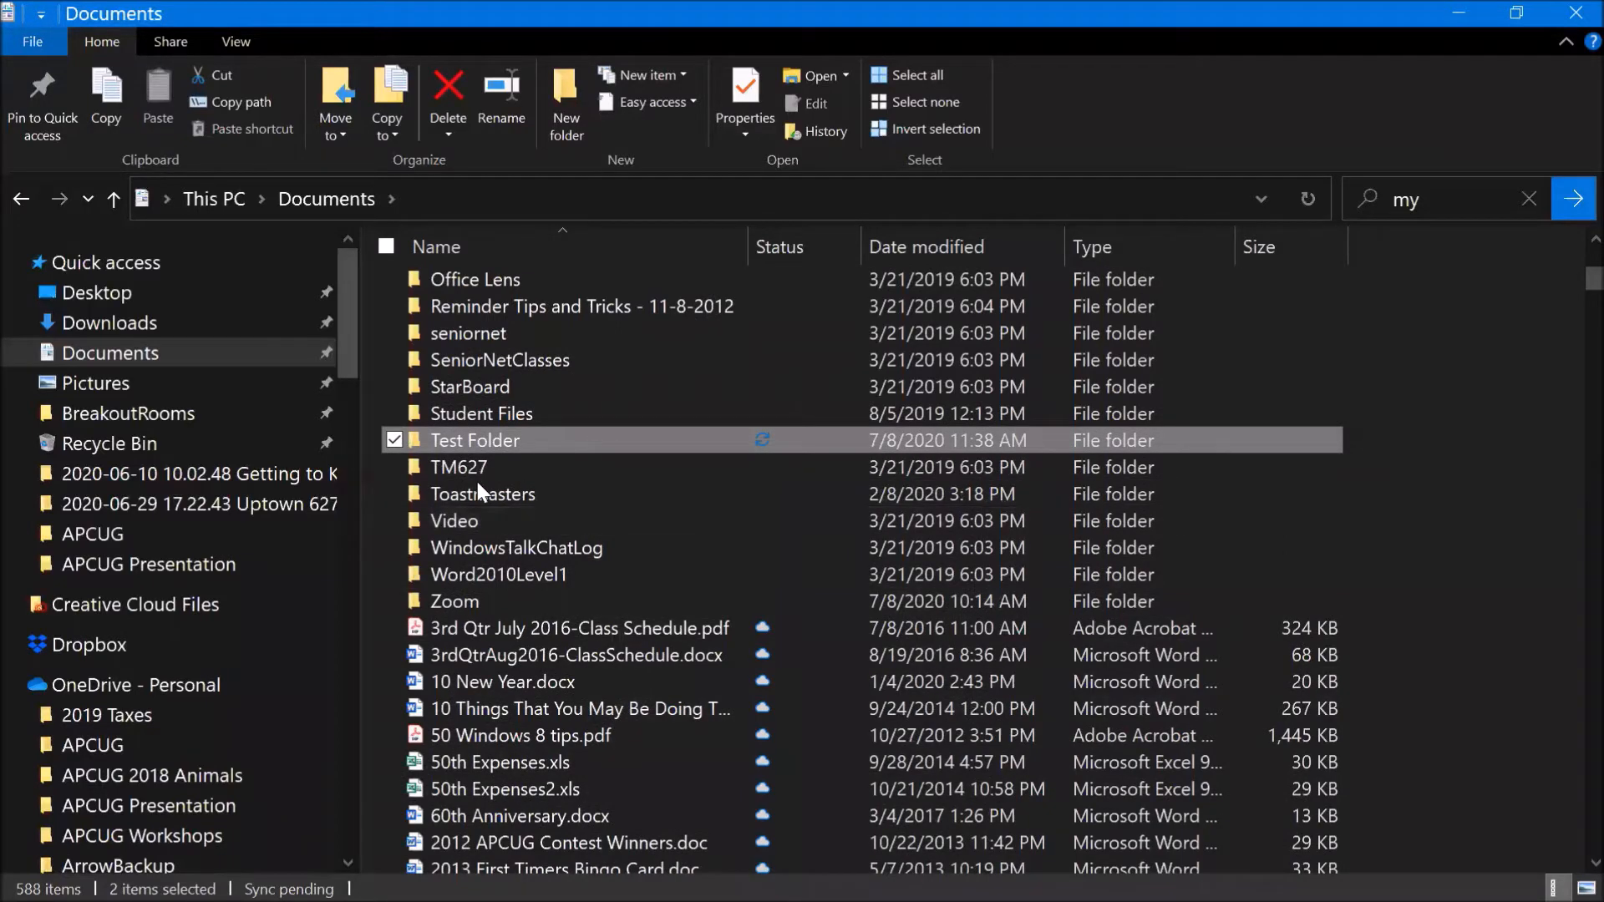
left_click(345, 126)
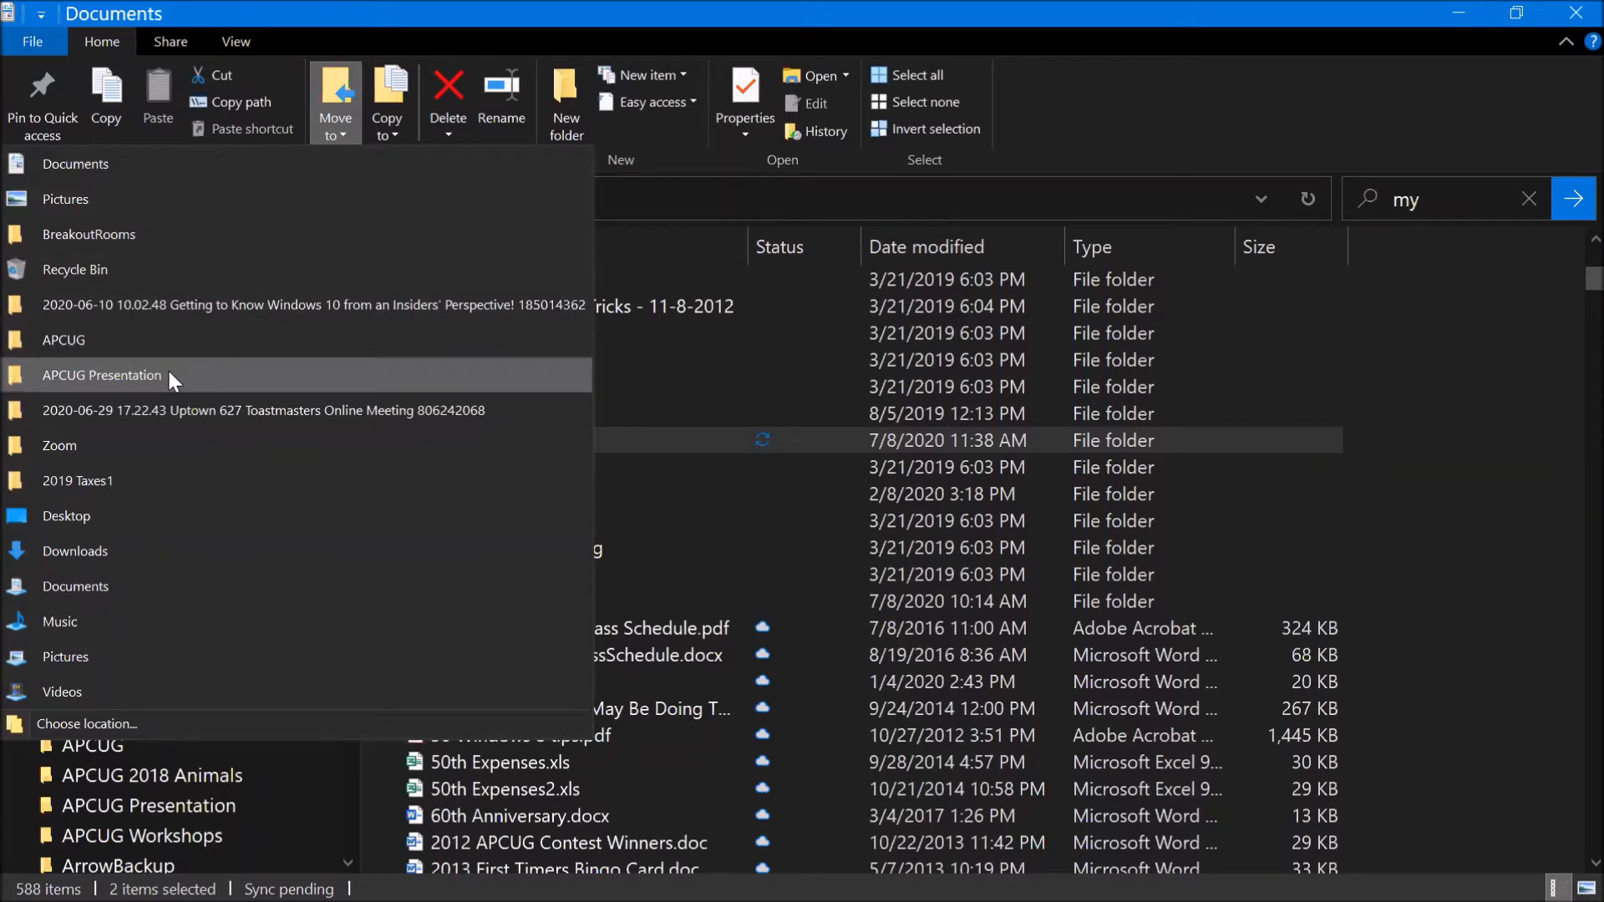
left_click(668, 568)
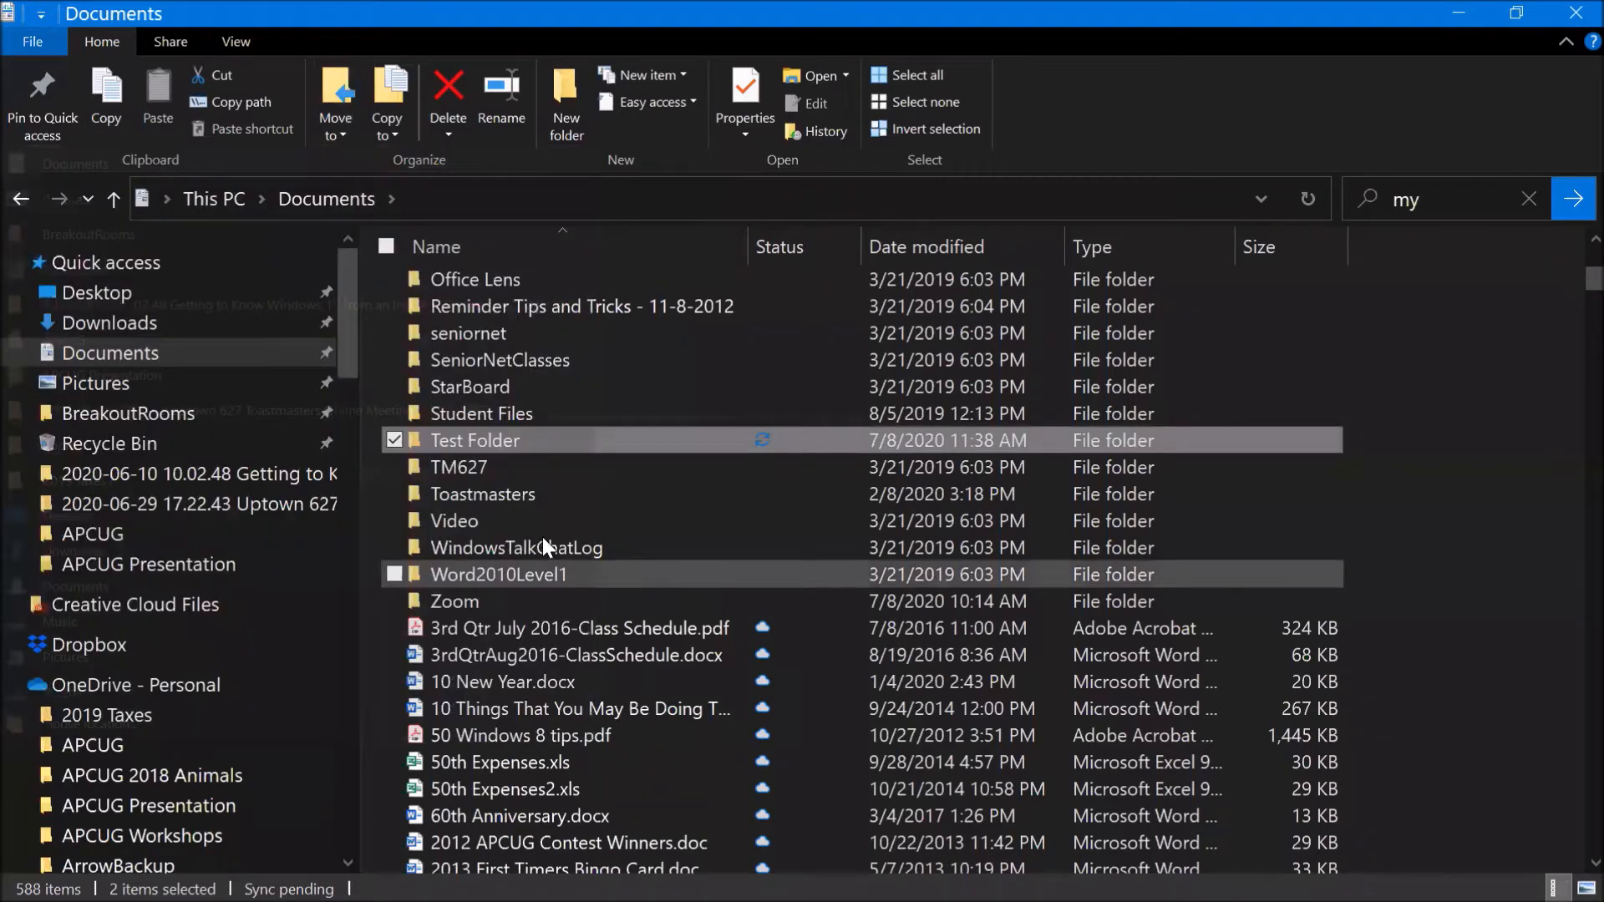
left_click(465, 436)
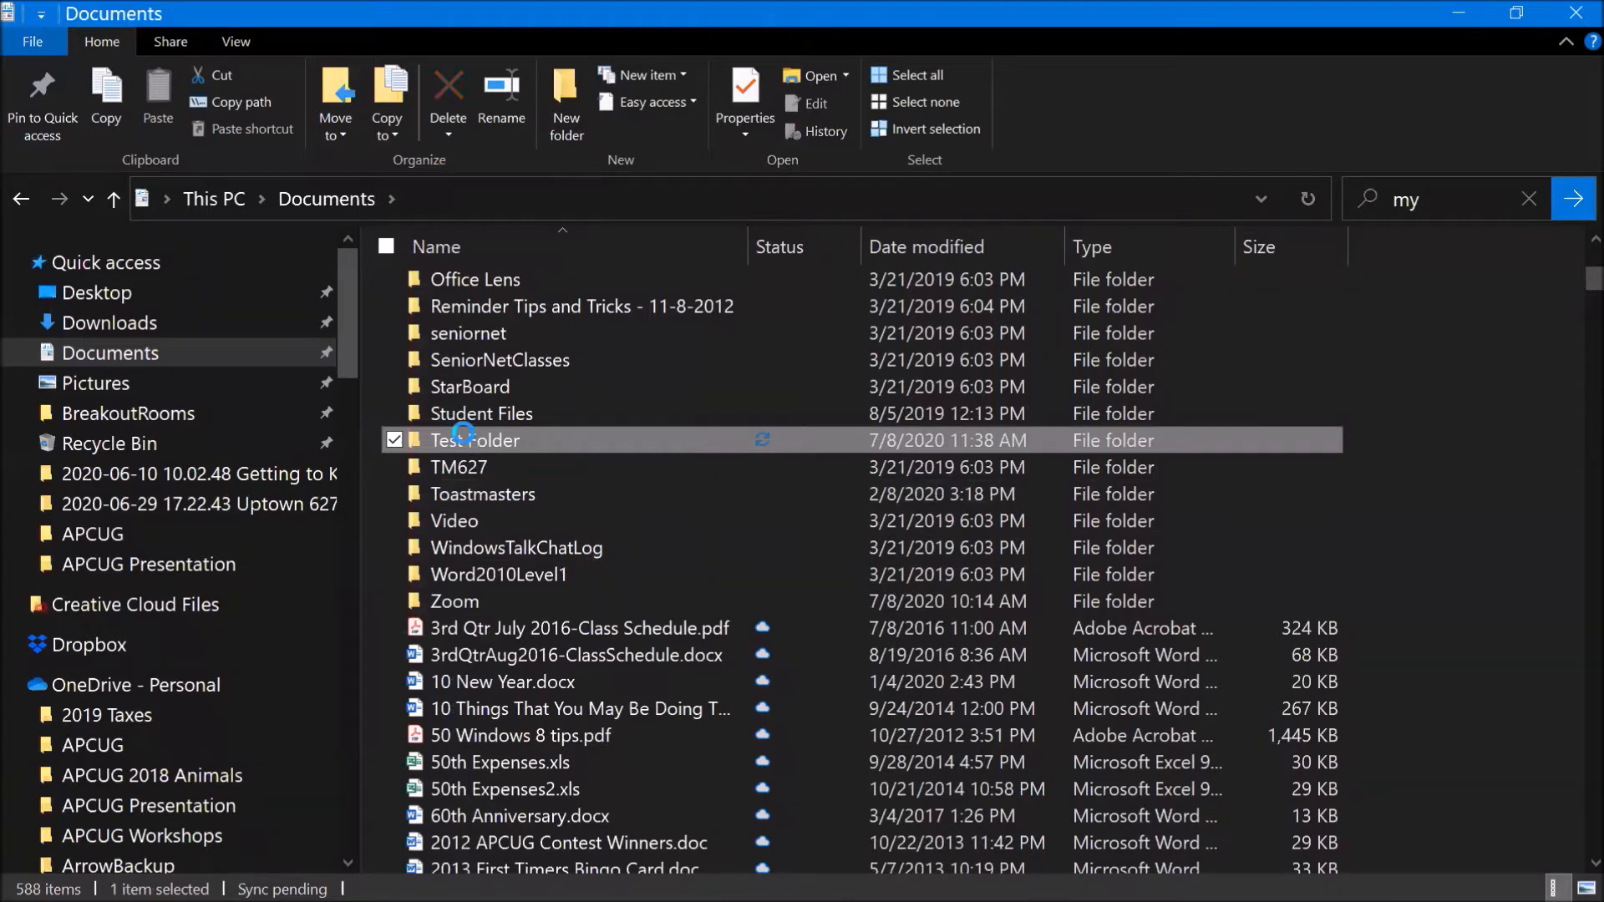
double_click(414, 446)
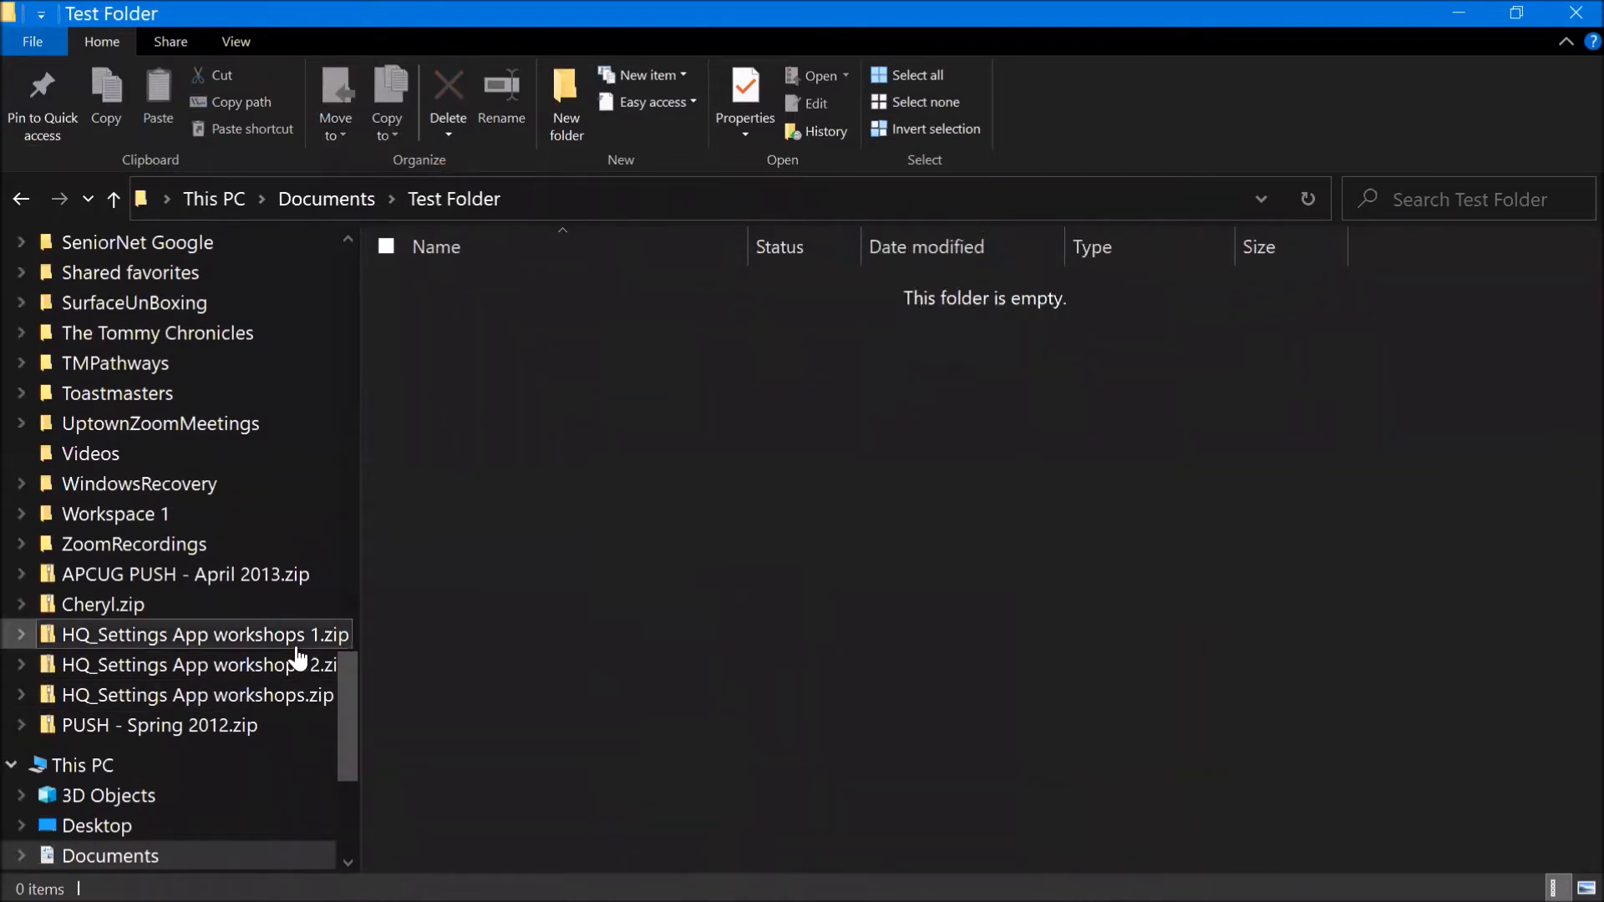
Step: Try to copy ccOKCMemberlist12202018.xlsx from the OneDrive Downloads folder to Documents
scroll(338, 651, "up", 1)
scroll(326, 612, "up", 9)
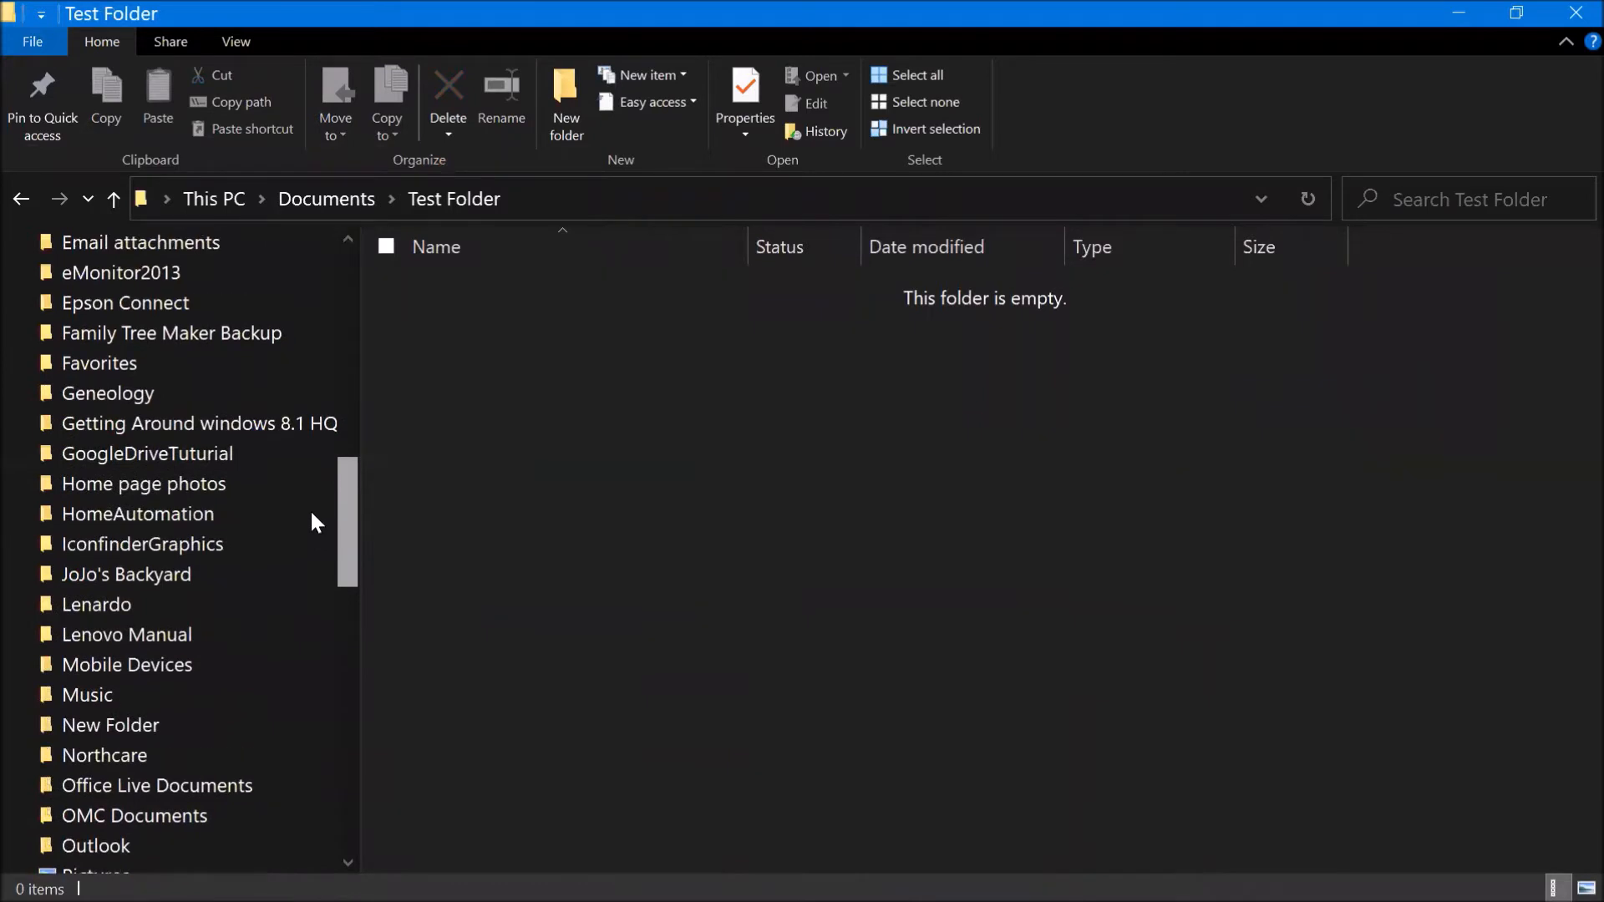
scroll(309, 506, "up", 2)
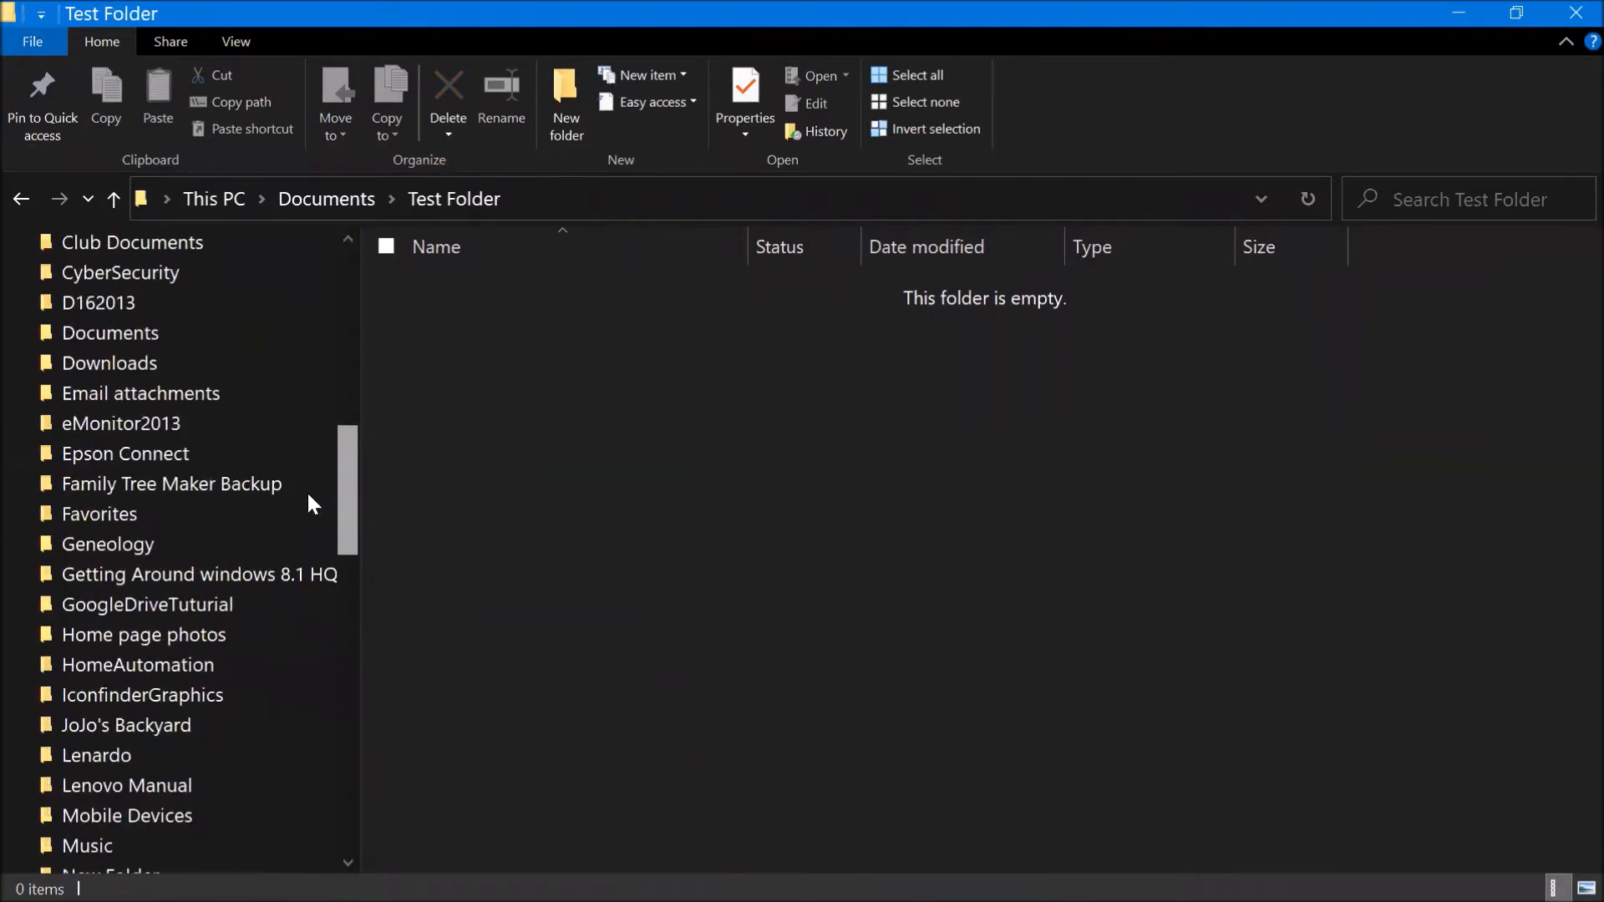
left_click(175, 357)
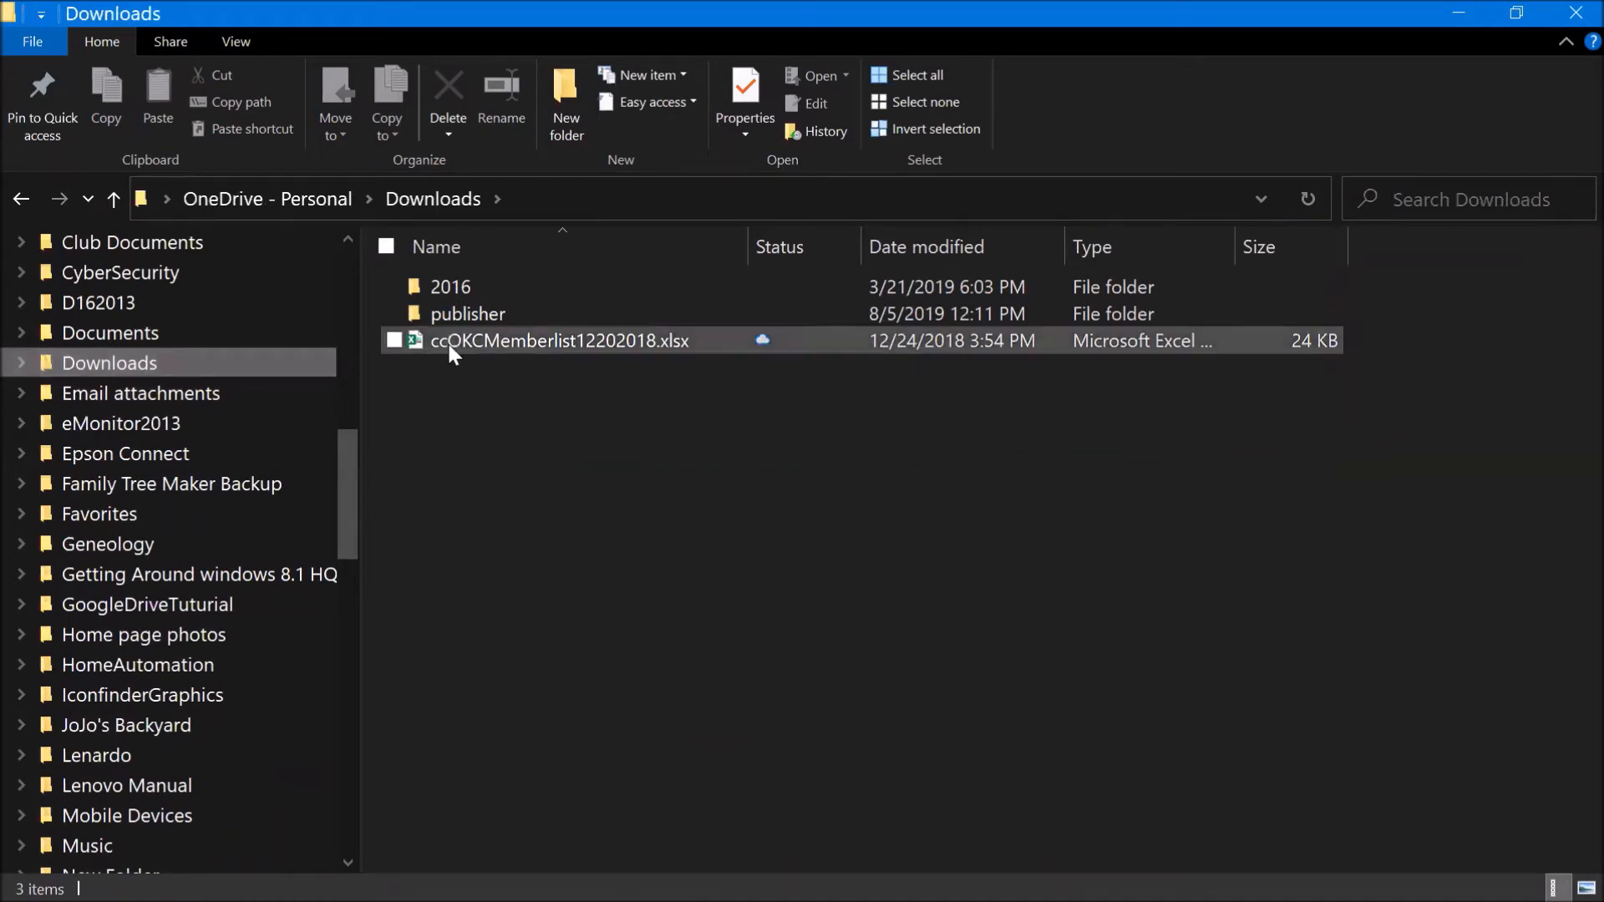
left_click(473, 346)
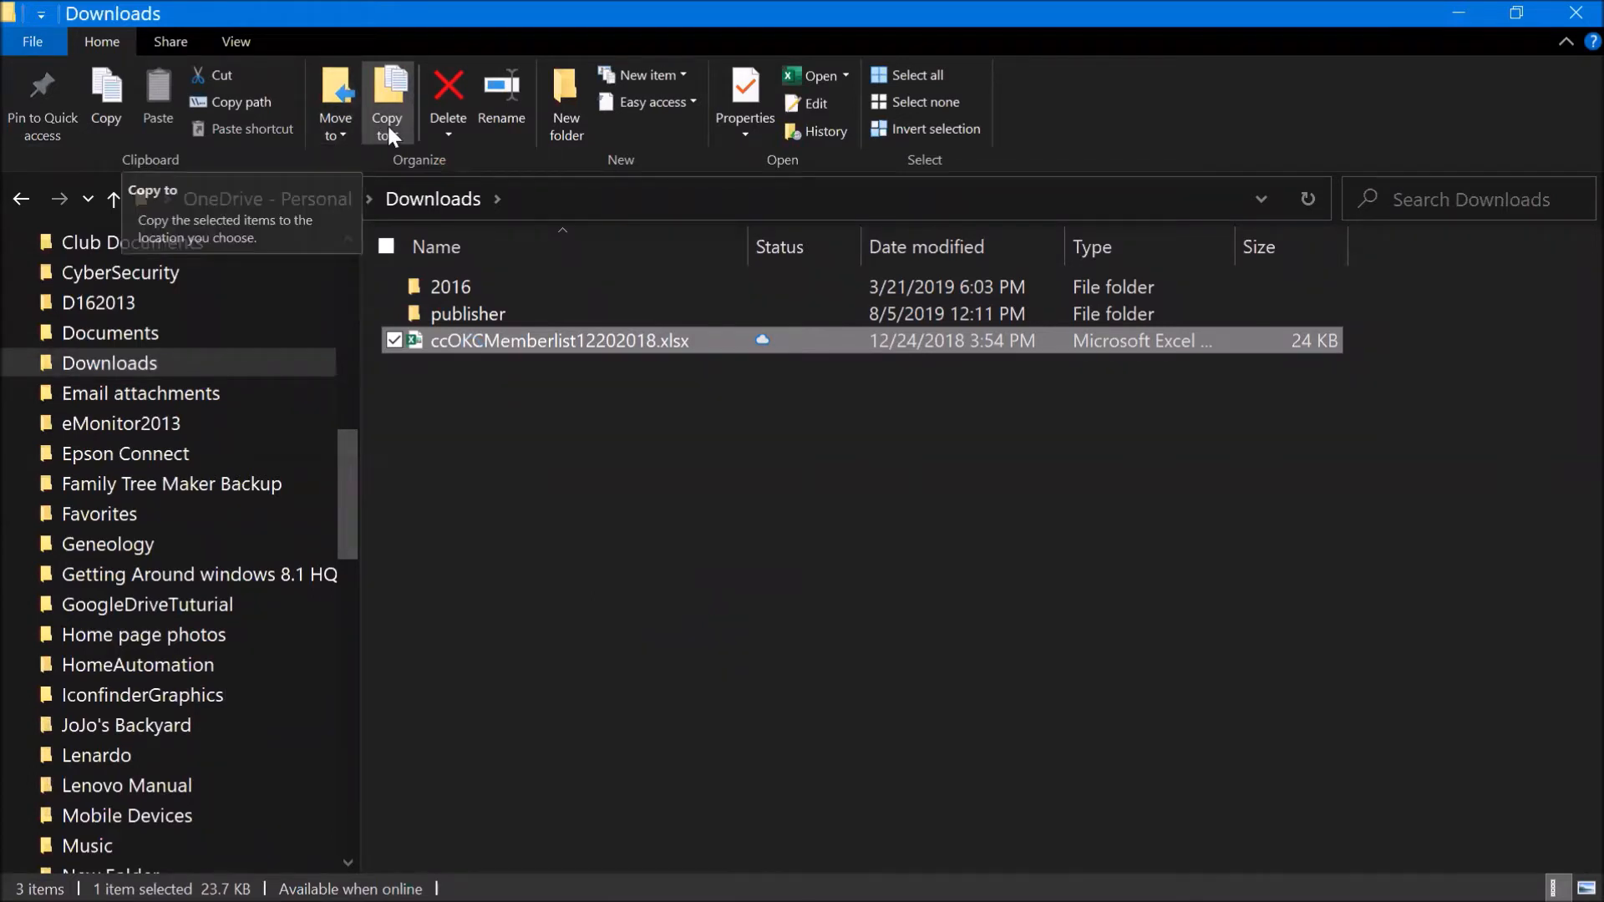
left_click(389, 132)
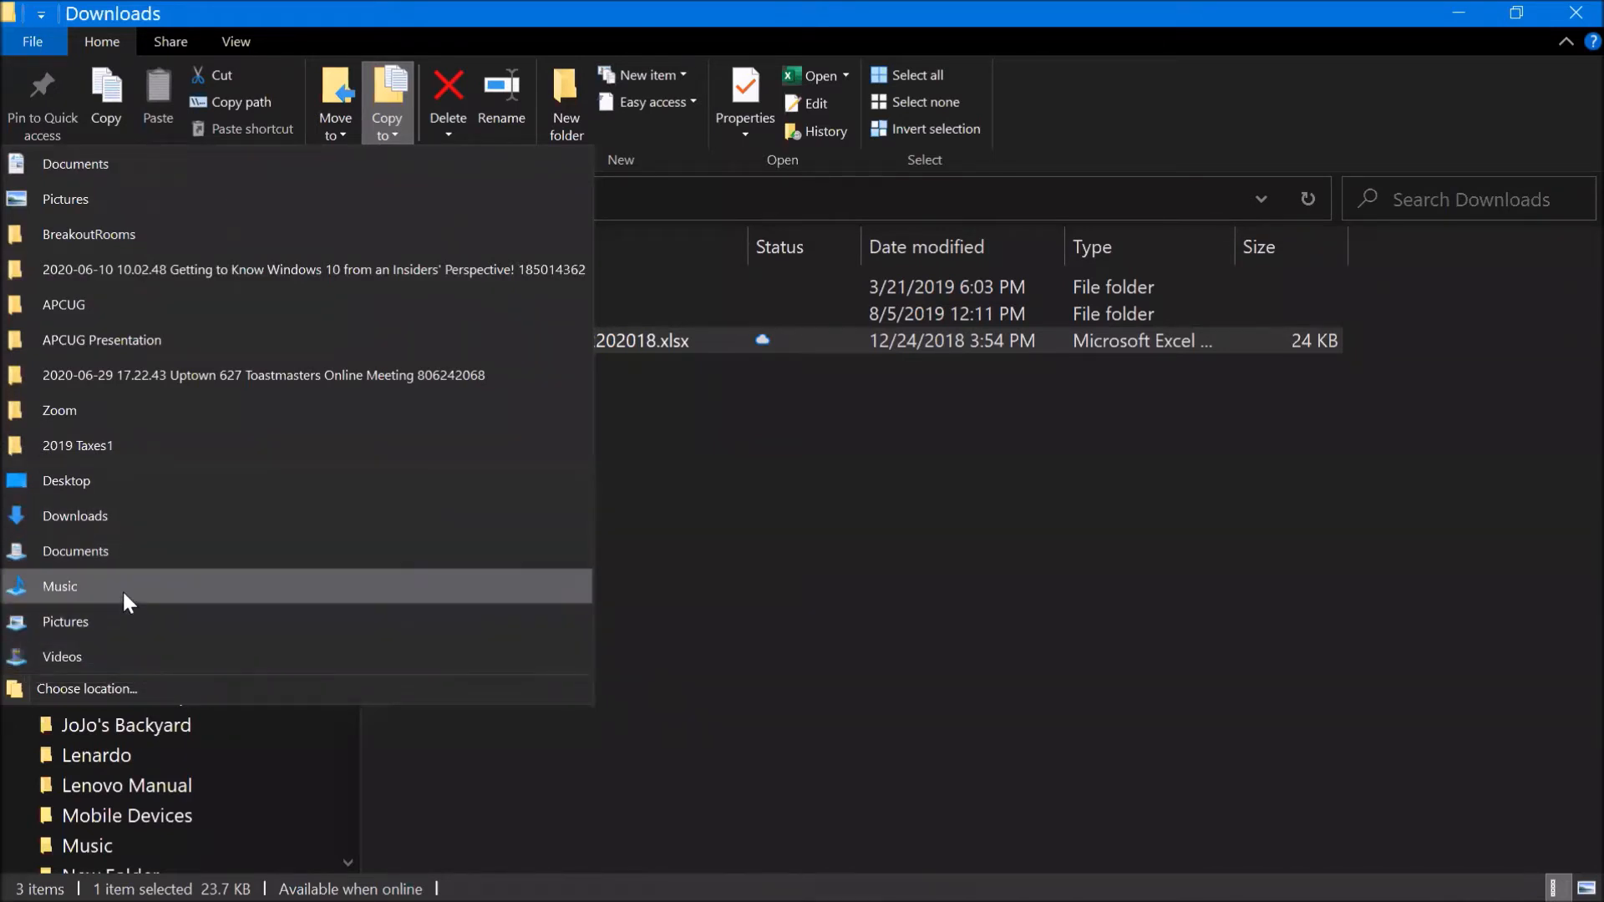
left_click(107, 553)
Step: Open the OneDrive Geneology folder, dismiss the interrupted copy and look through the folder's files
left_click(198, 539)
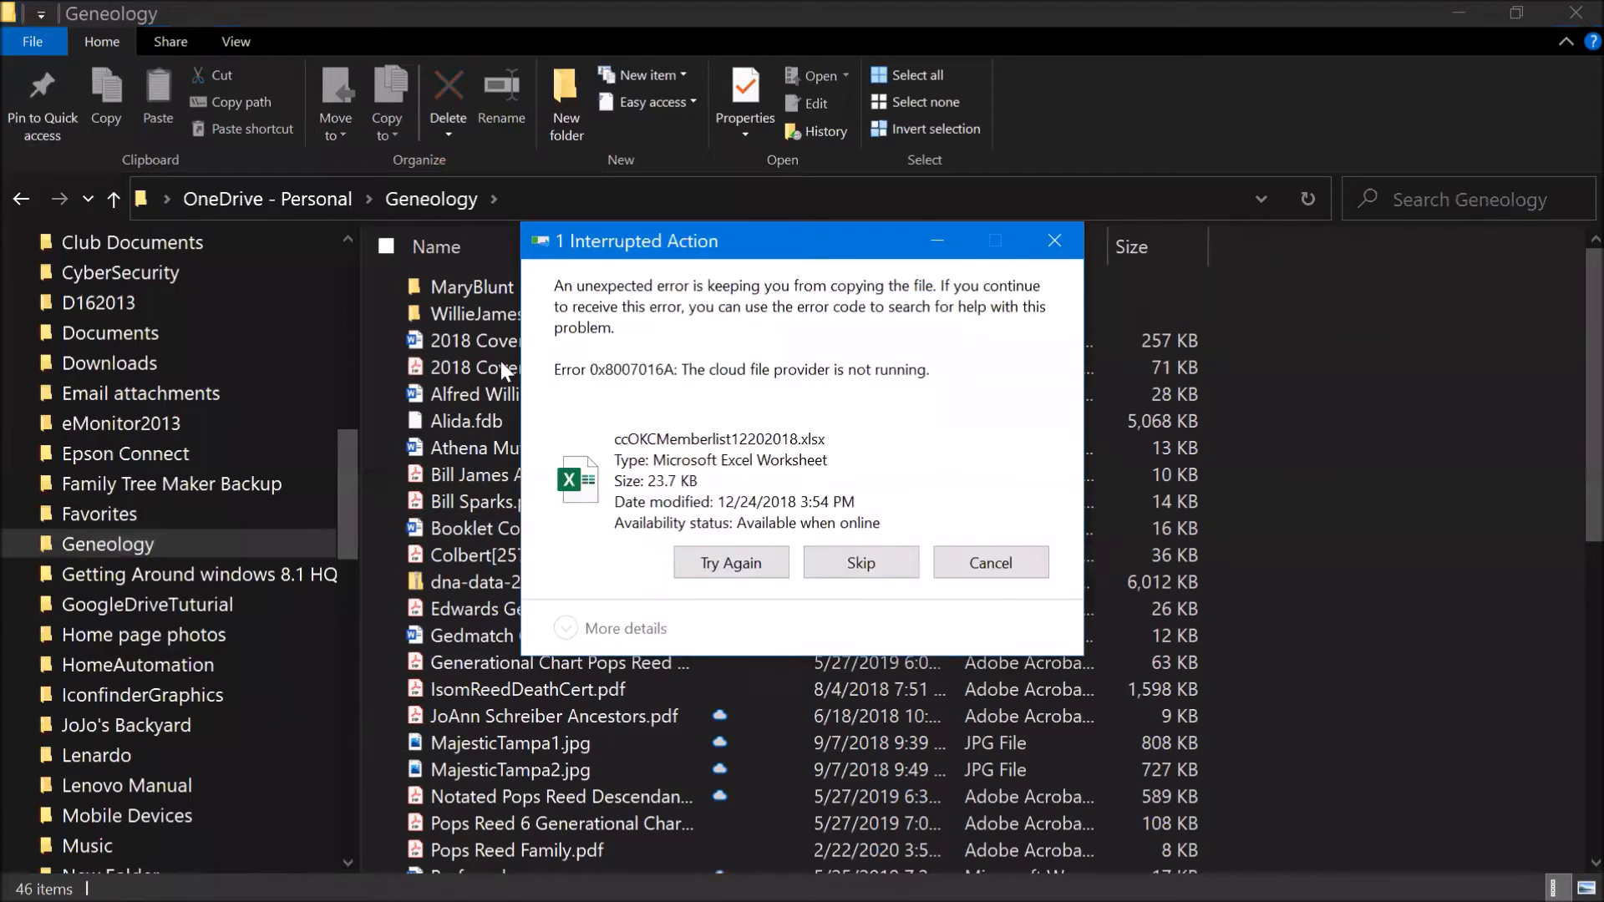
left_click(1045, 242)
mouse_move(539, 364)
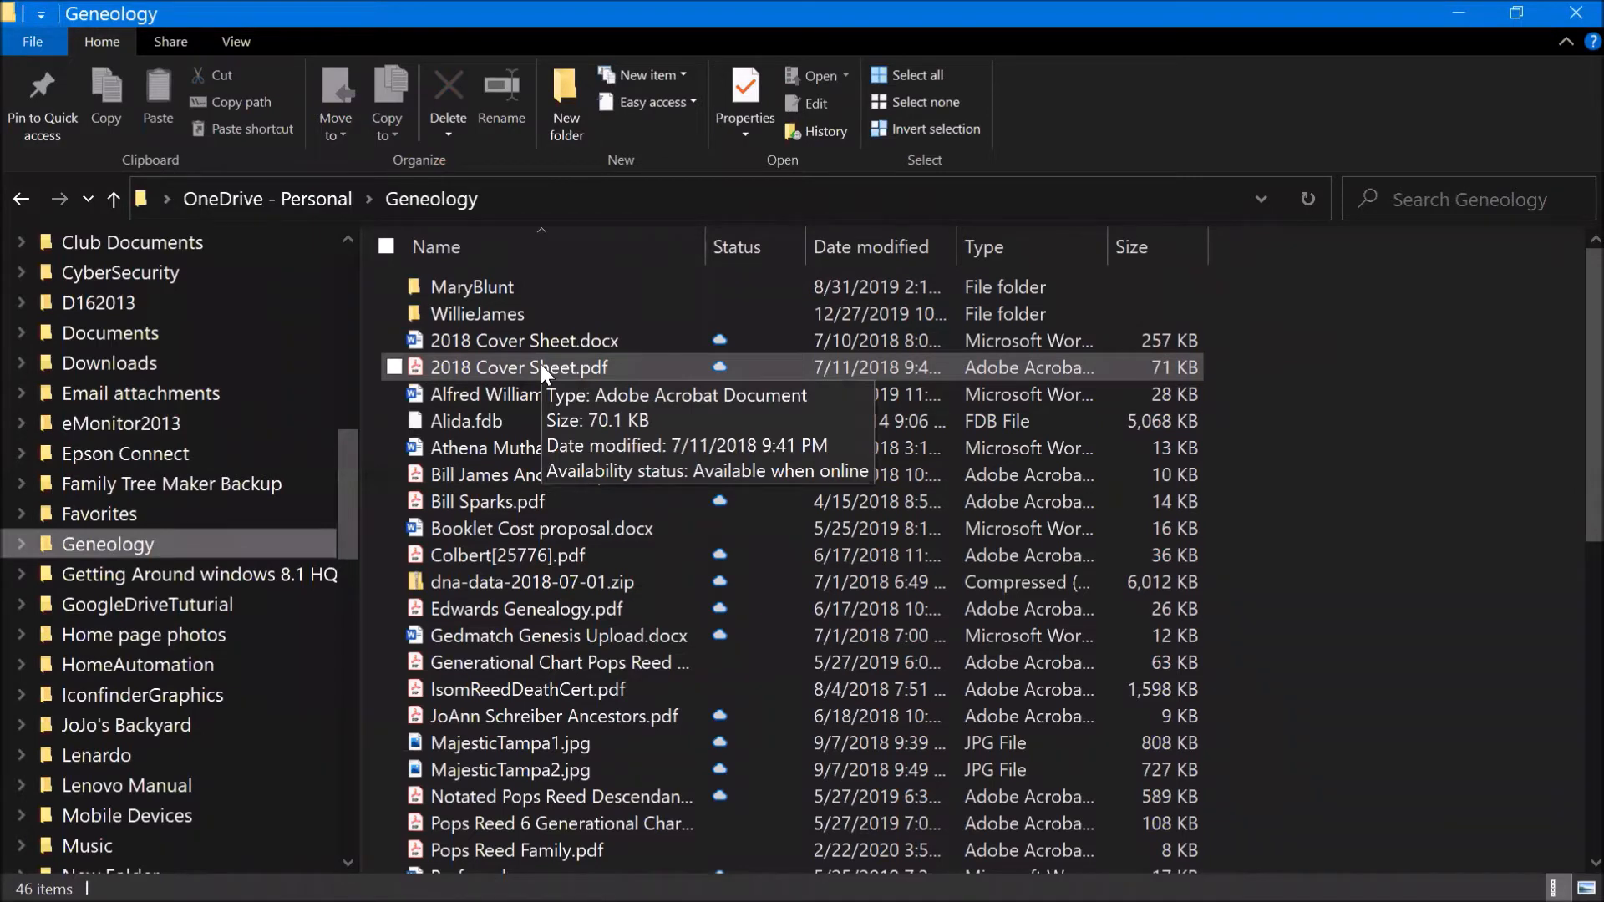
scroll(539, 364, "down", 3)
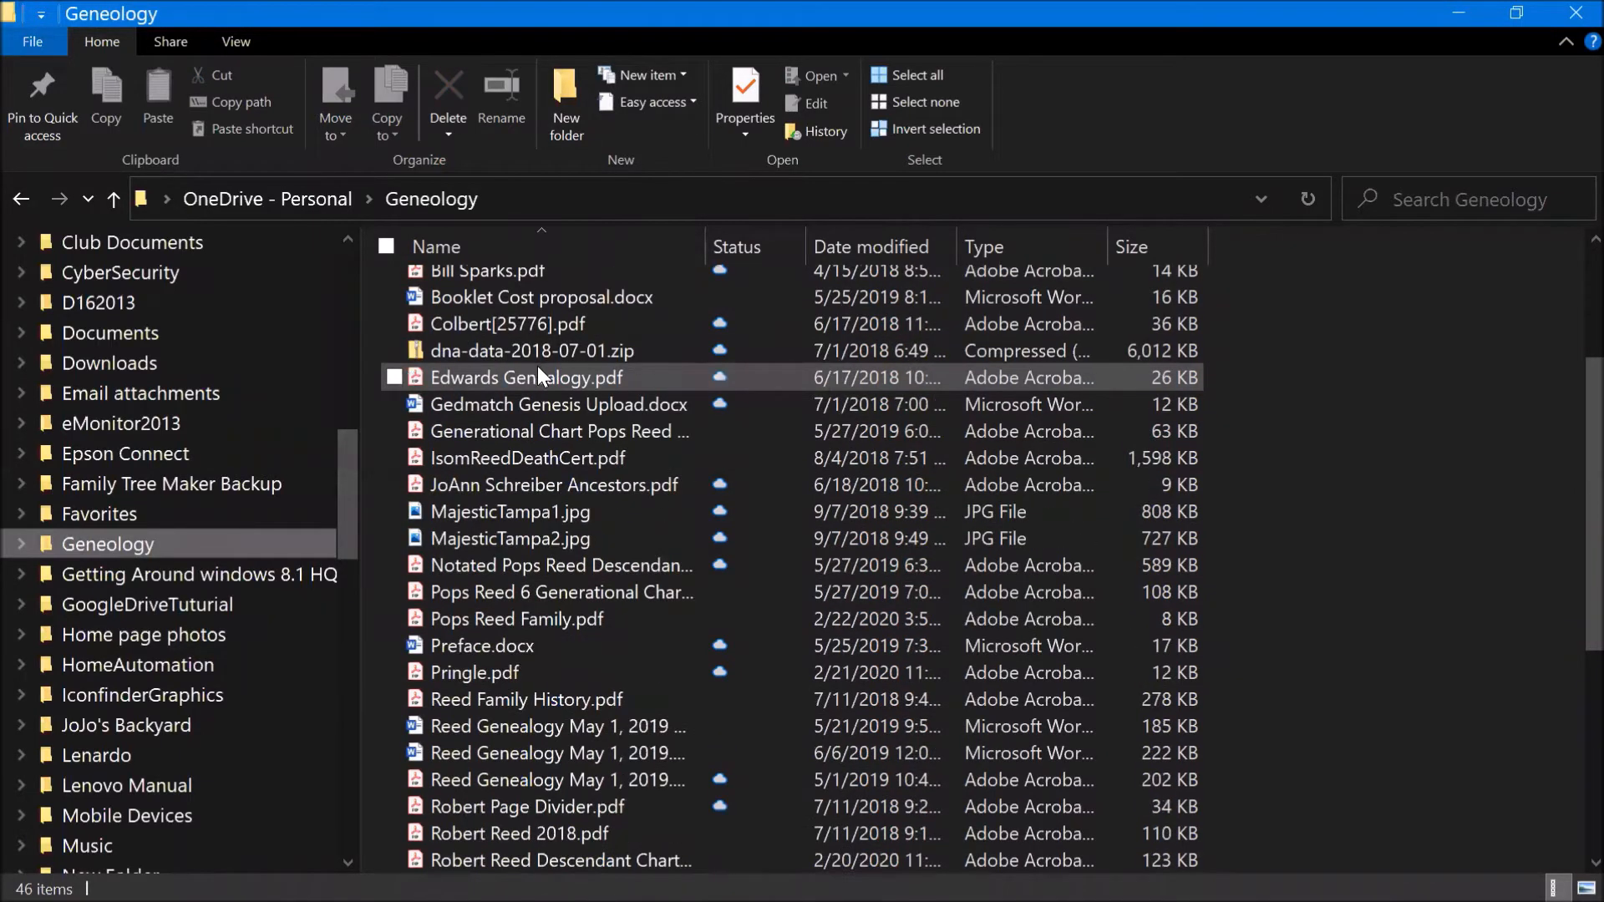
scroll(538, 366, "down", 5)
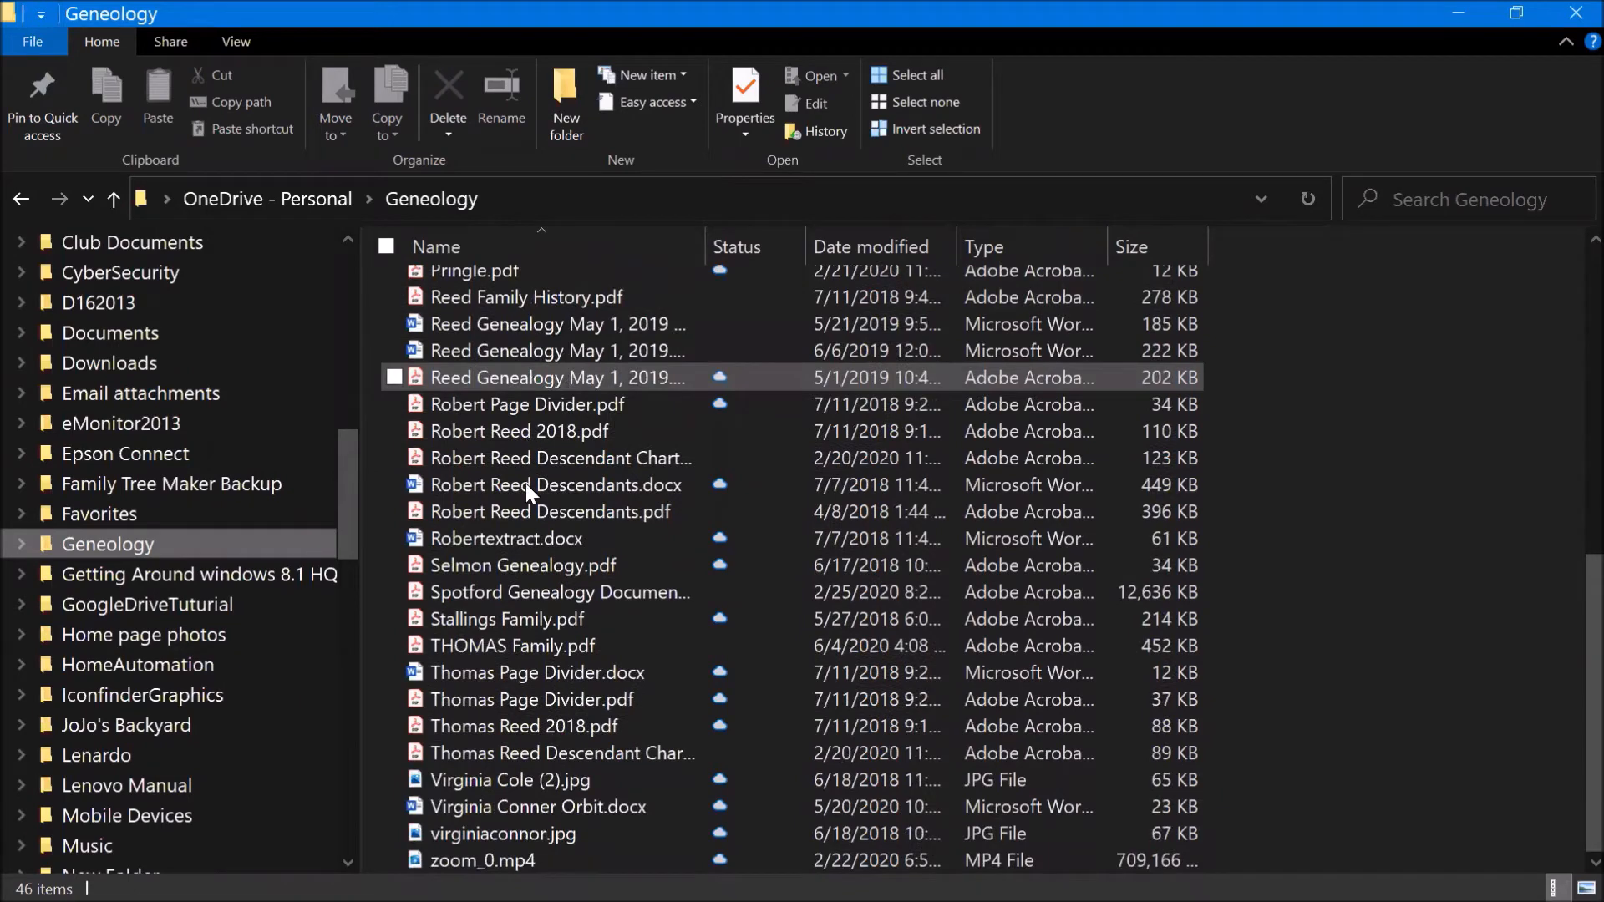
Step: Try to copy Robertextract.docx from the Geneology folder into Test Folder in Documents, and retry the interrupted copy once
left_click(524, 538)
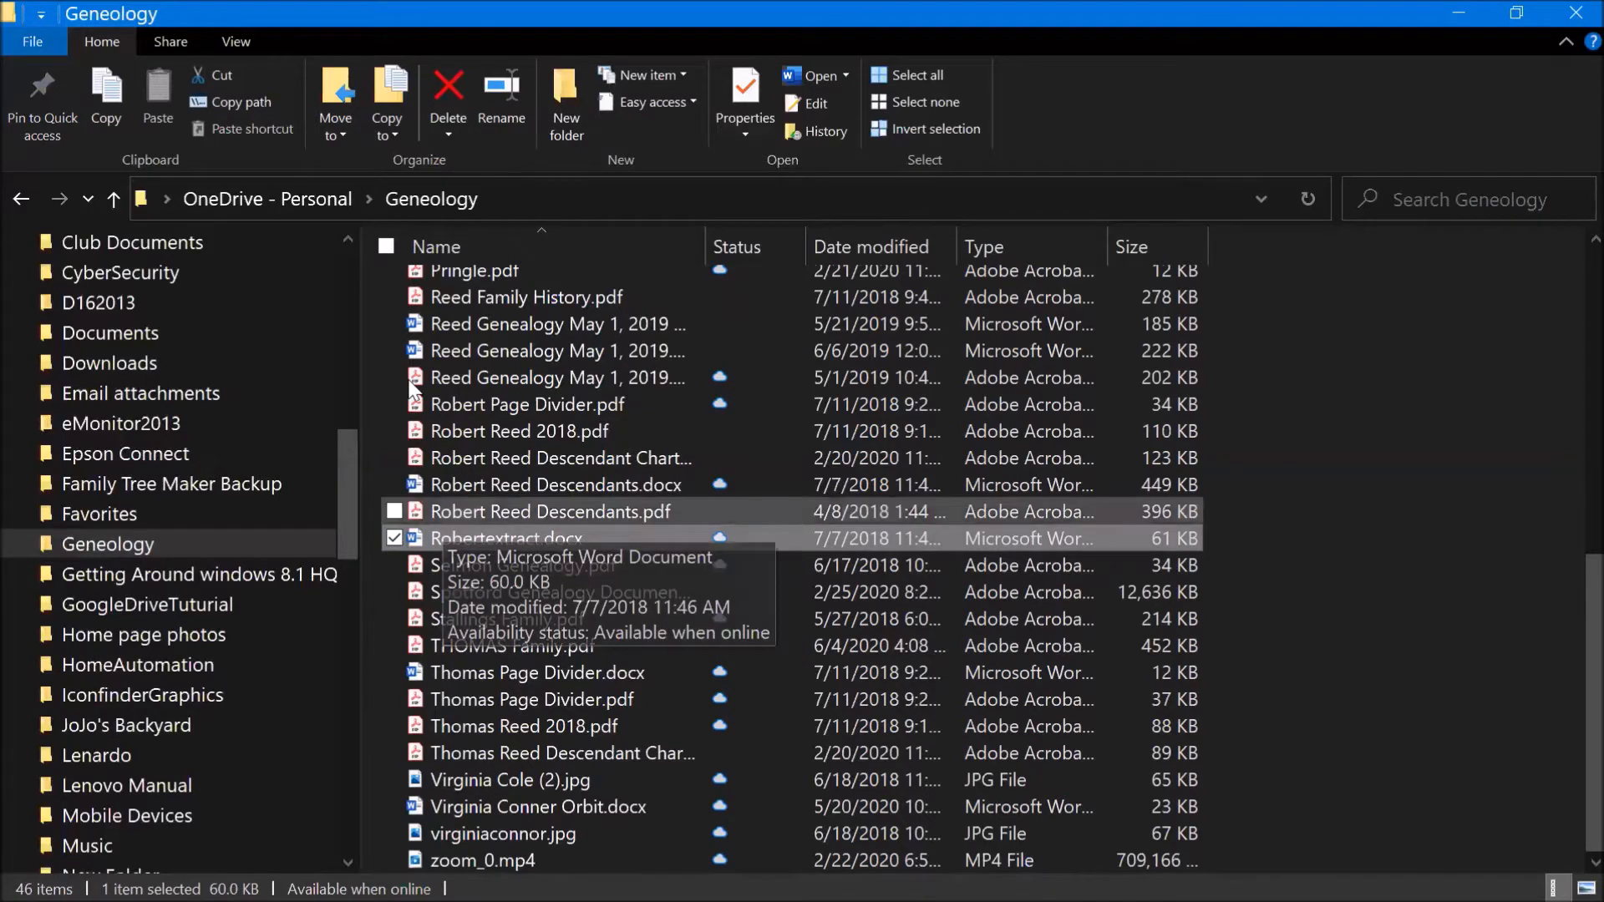
left_click(389, 126)
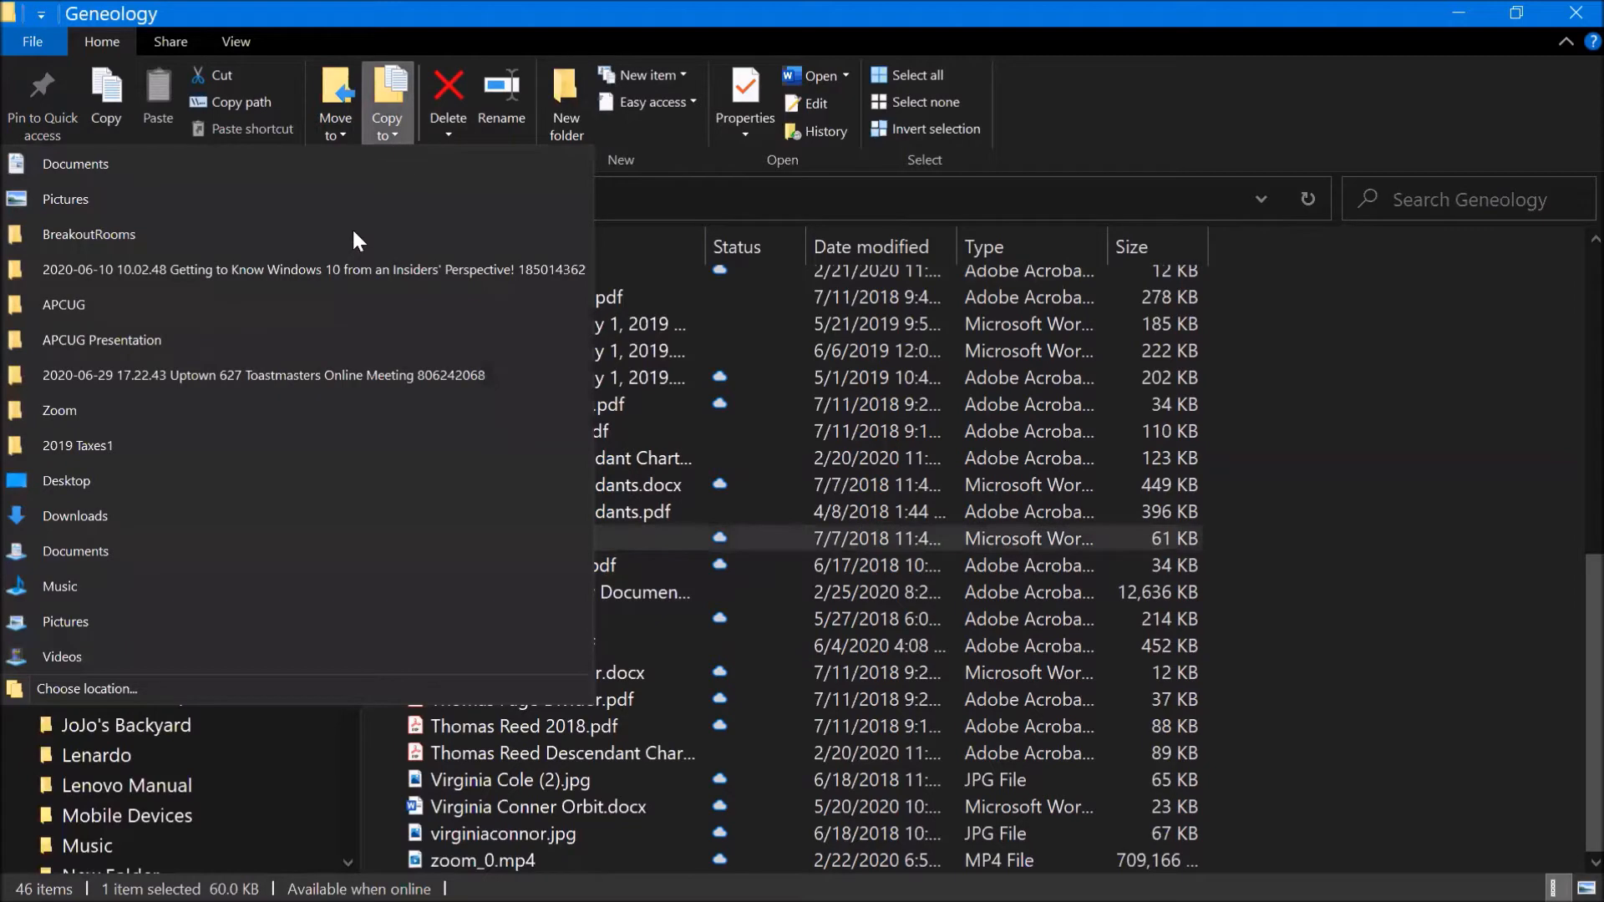
left_click(184, 687)
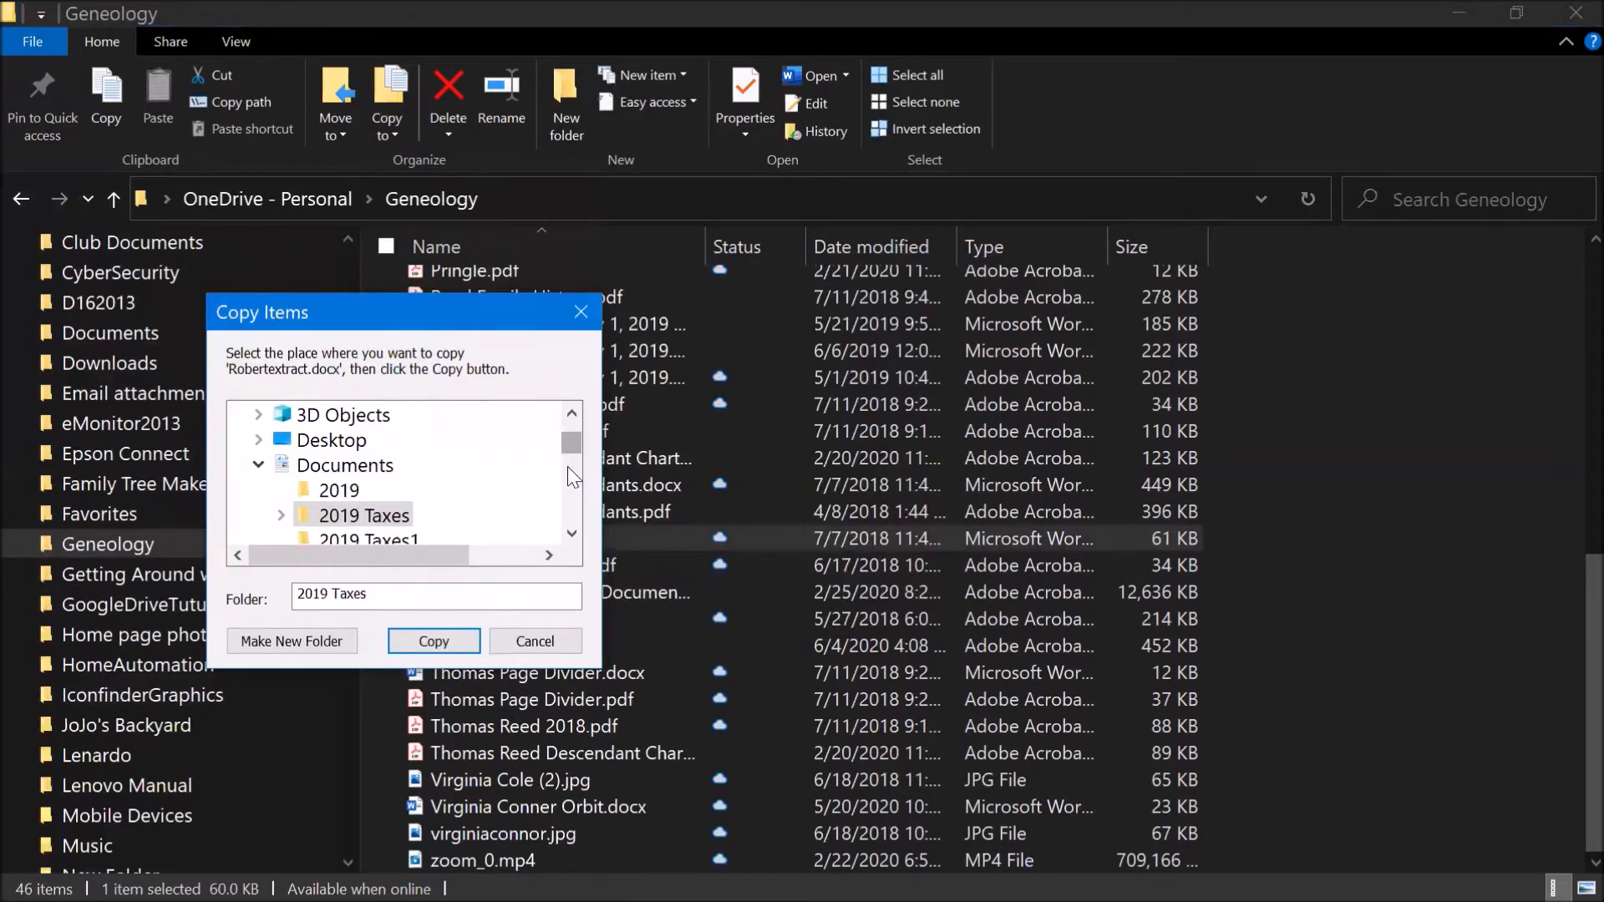
scroll(523, 528, "down", 1)
scroll(522, 528, "down", 3)
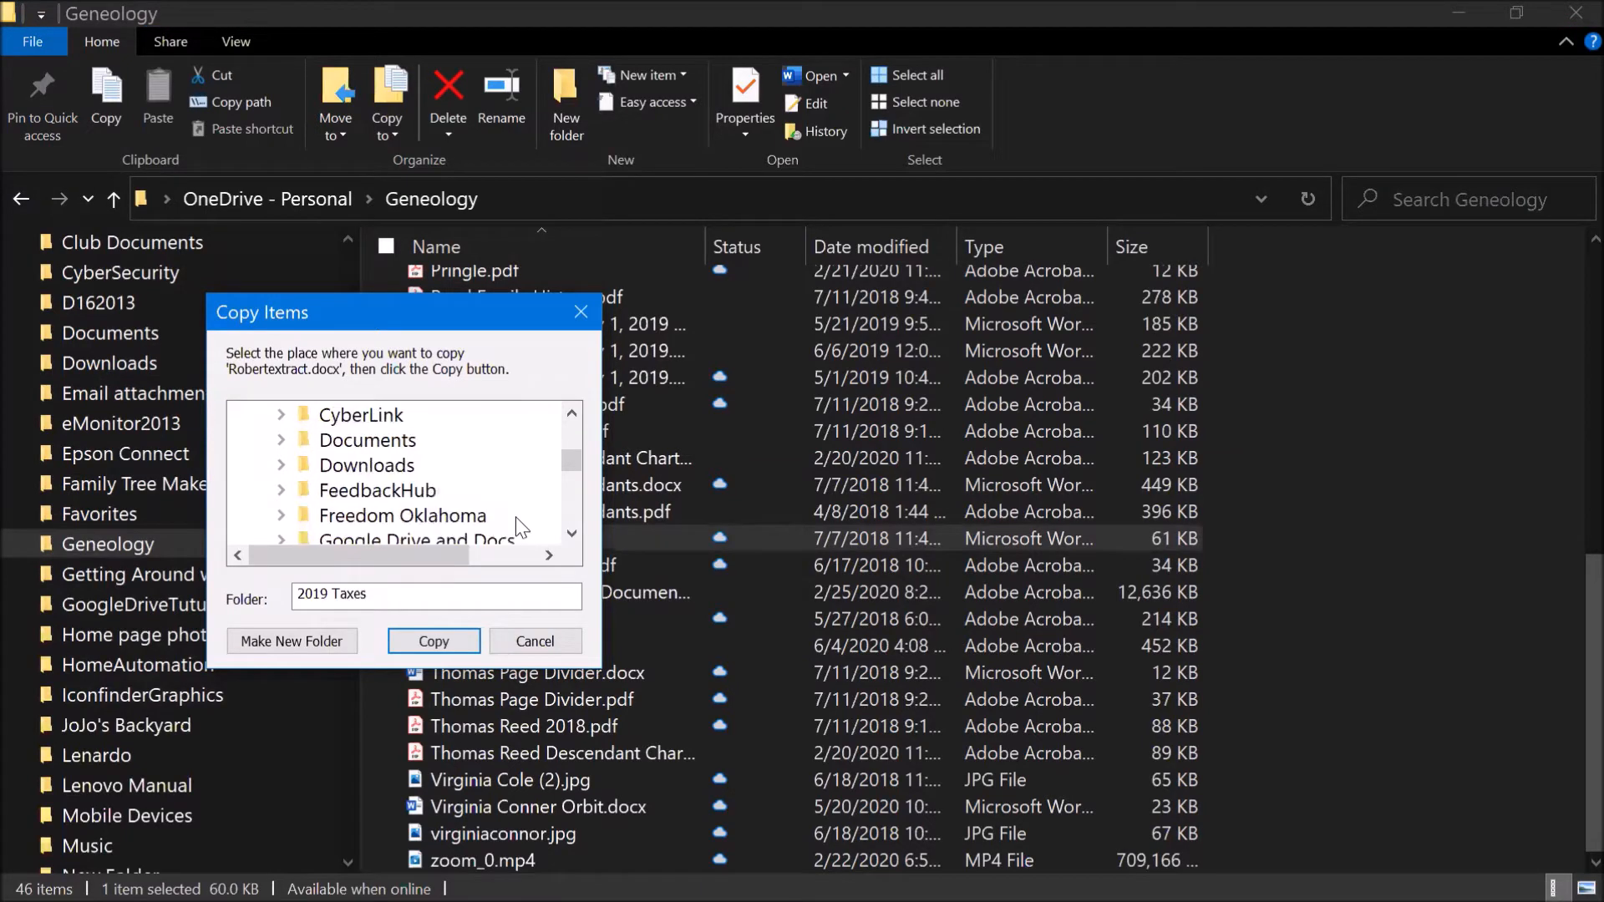
left_click(376, 440)
scroll(452, 469, "down", 1)
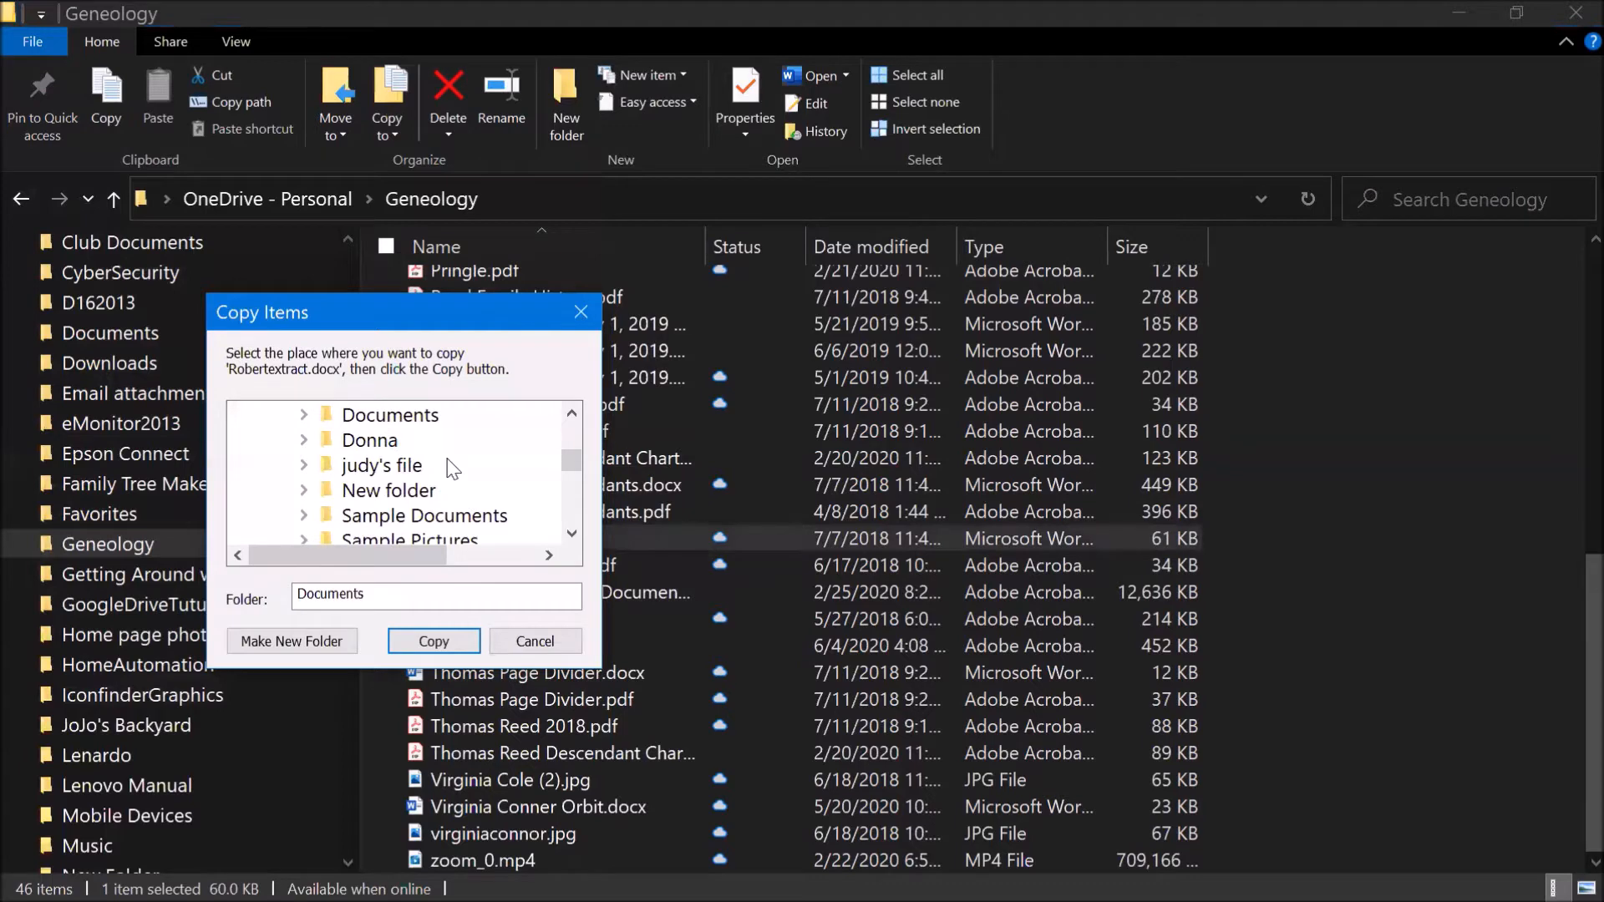
scroll(452, 469, "down", 3)
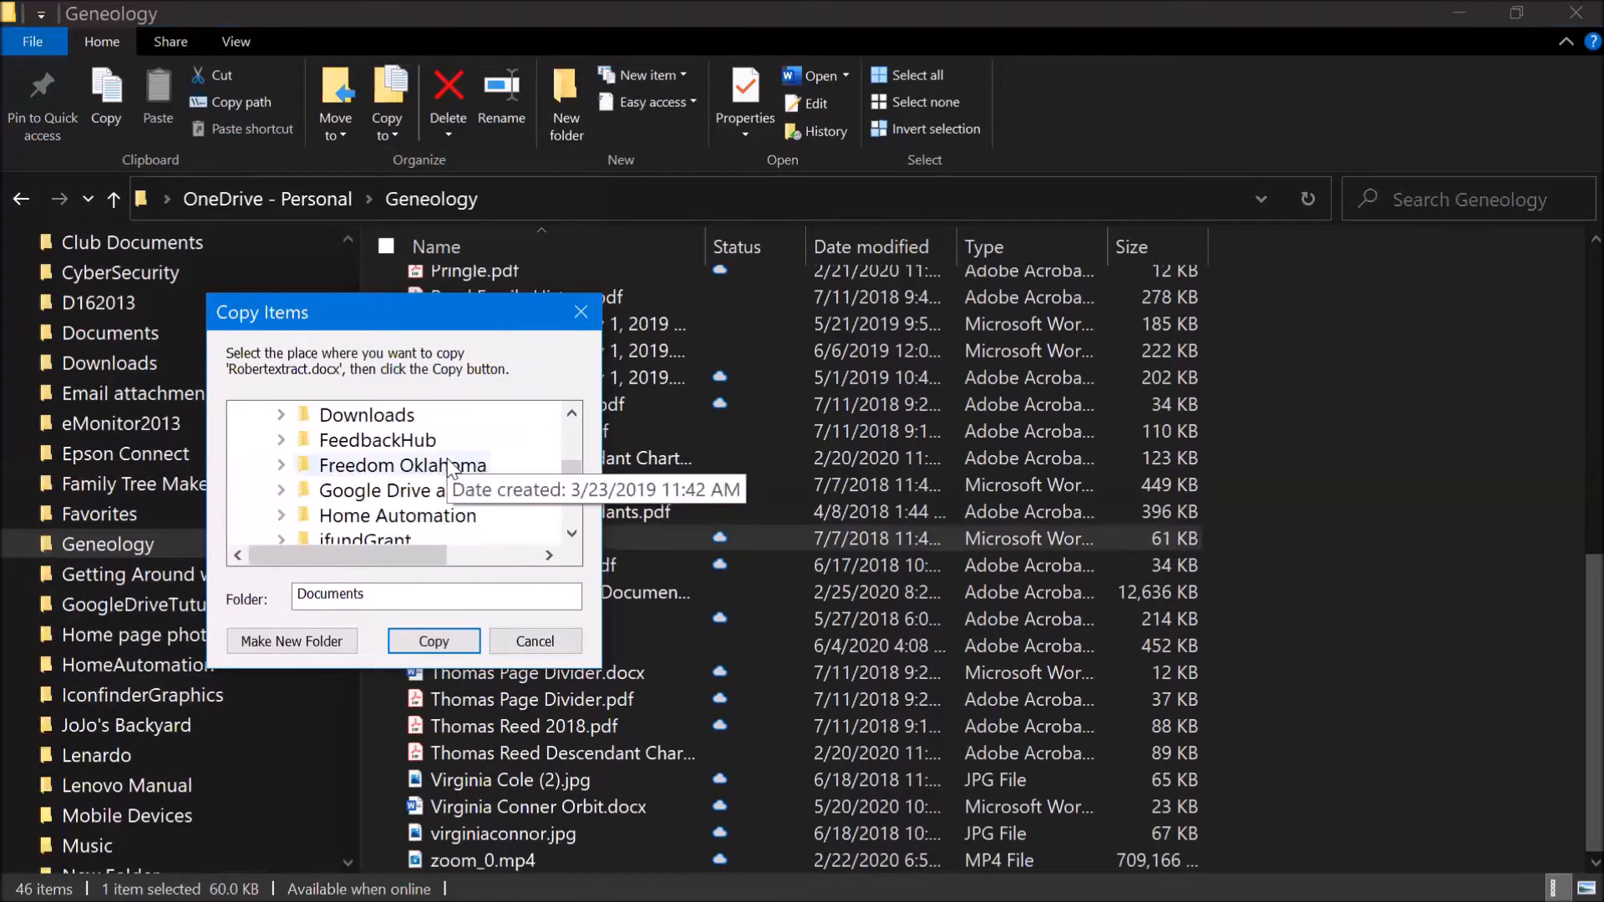
scroll(452, 469, "up", 4)
scroll(452, 469, "down", 1)
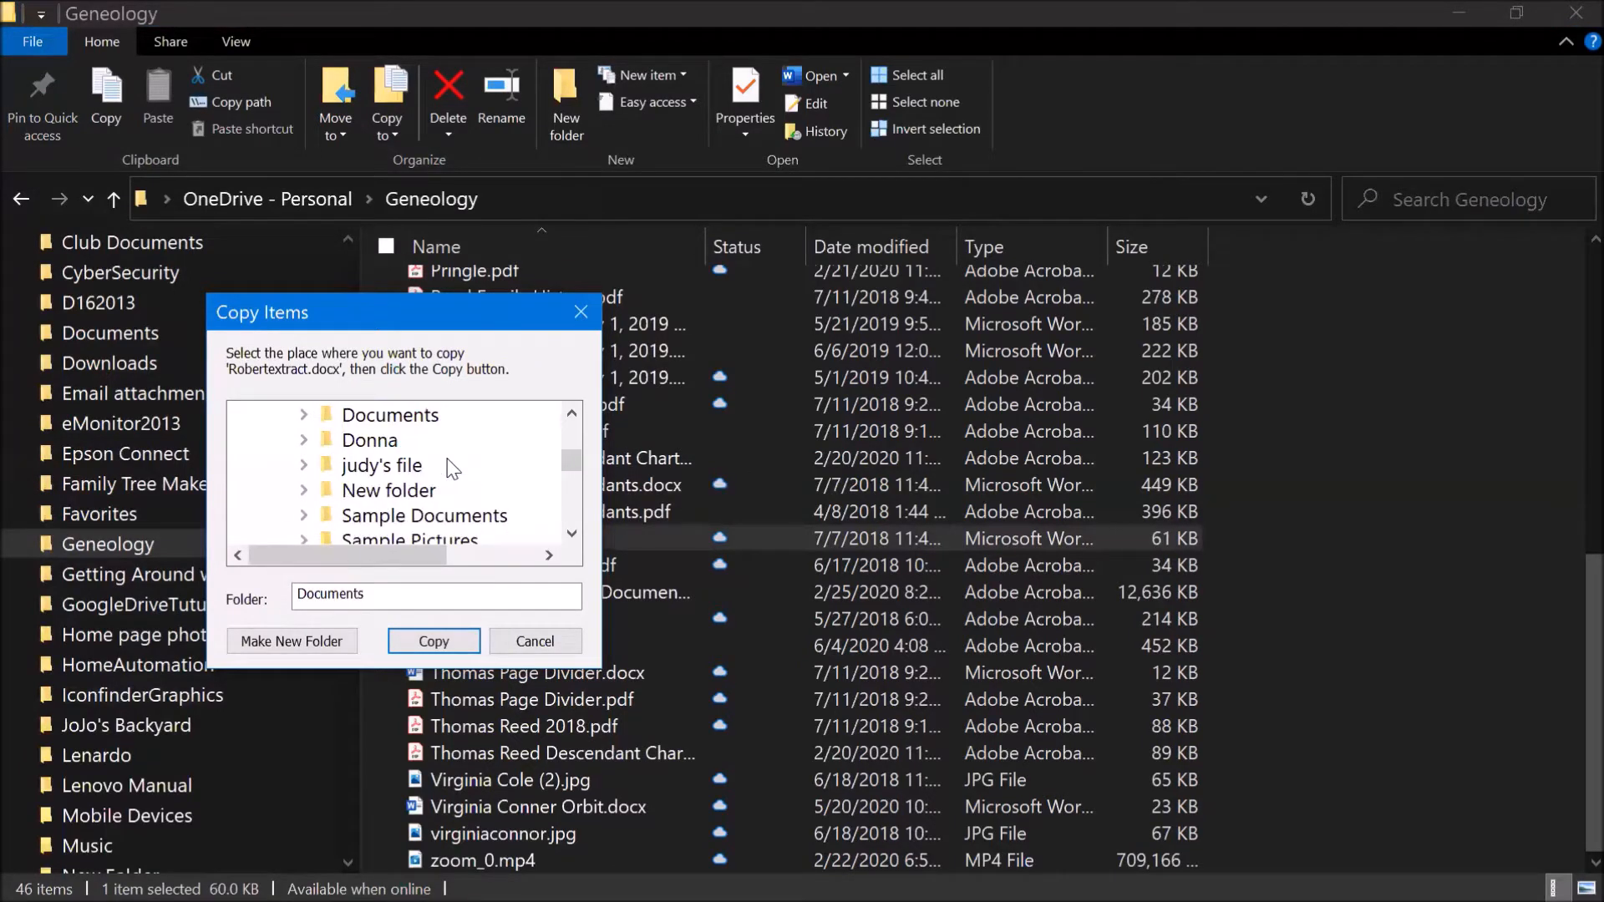
scroll(452, 469, "down", 6)
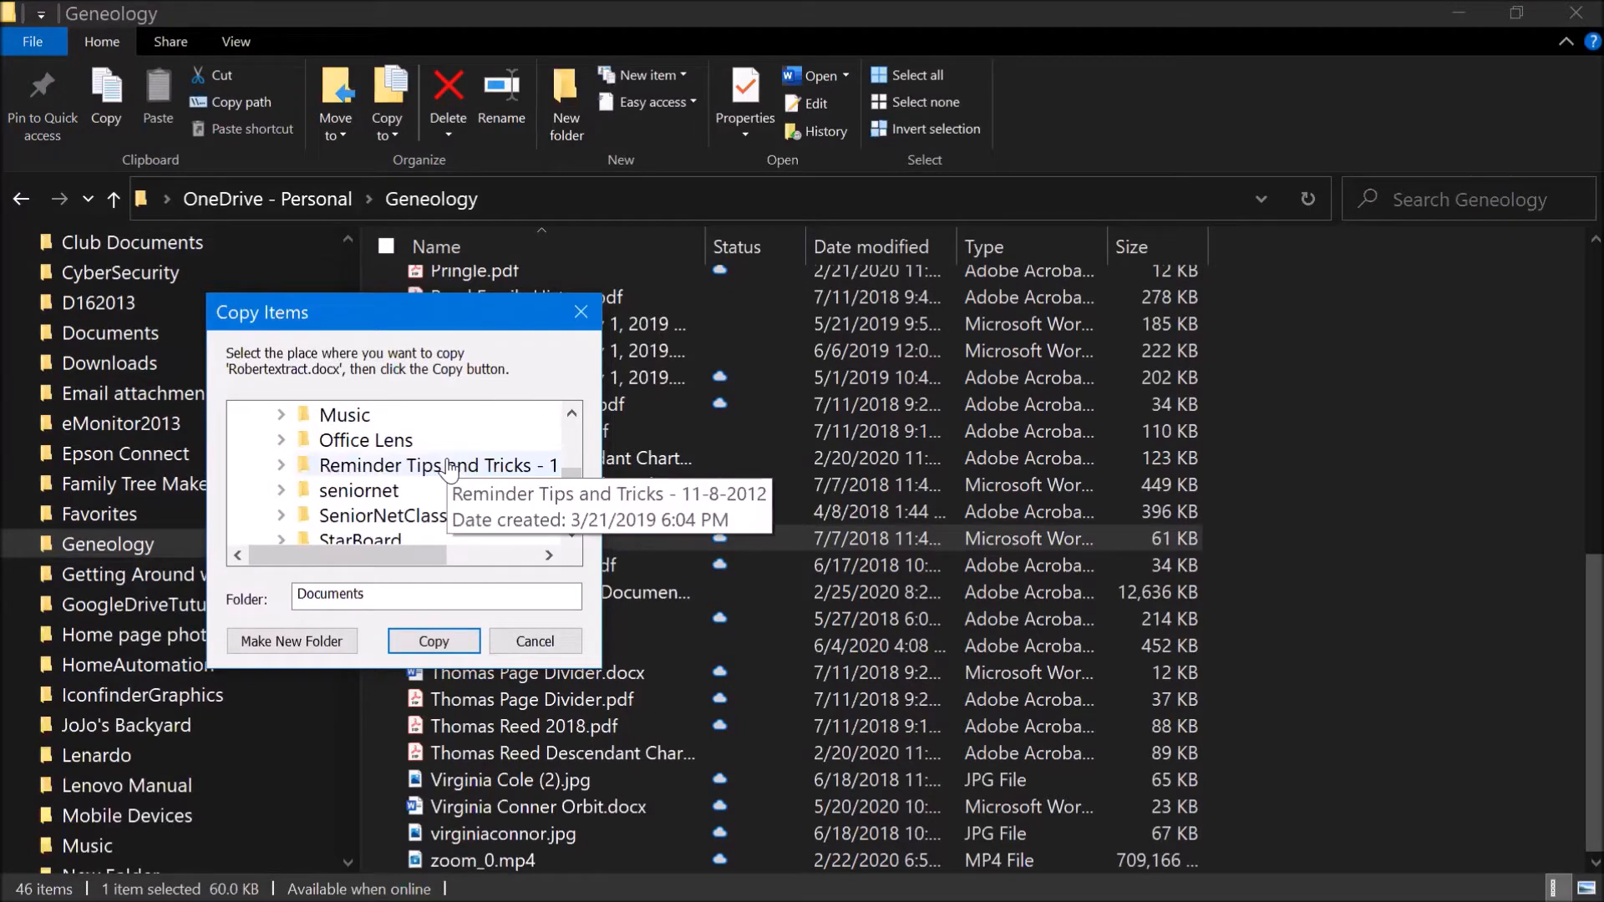
scroll(451, 470, "up", 3)
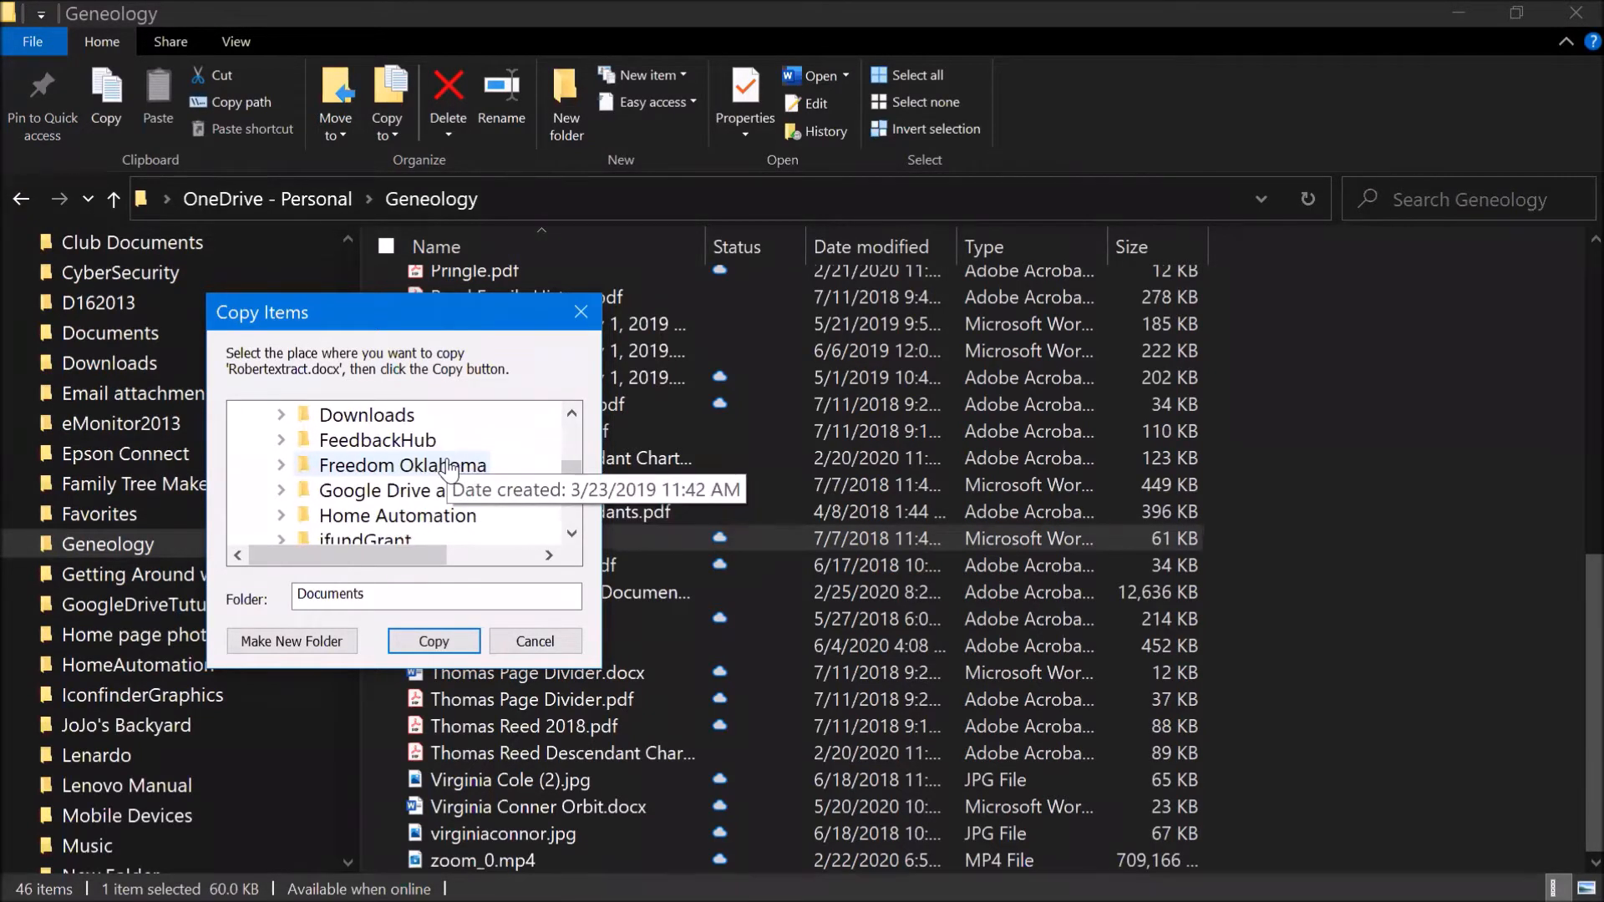
scroll(452, 469, "up", 2)
scroll(452, 469, "up", 1)
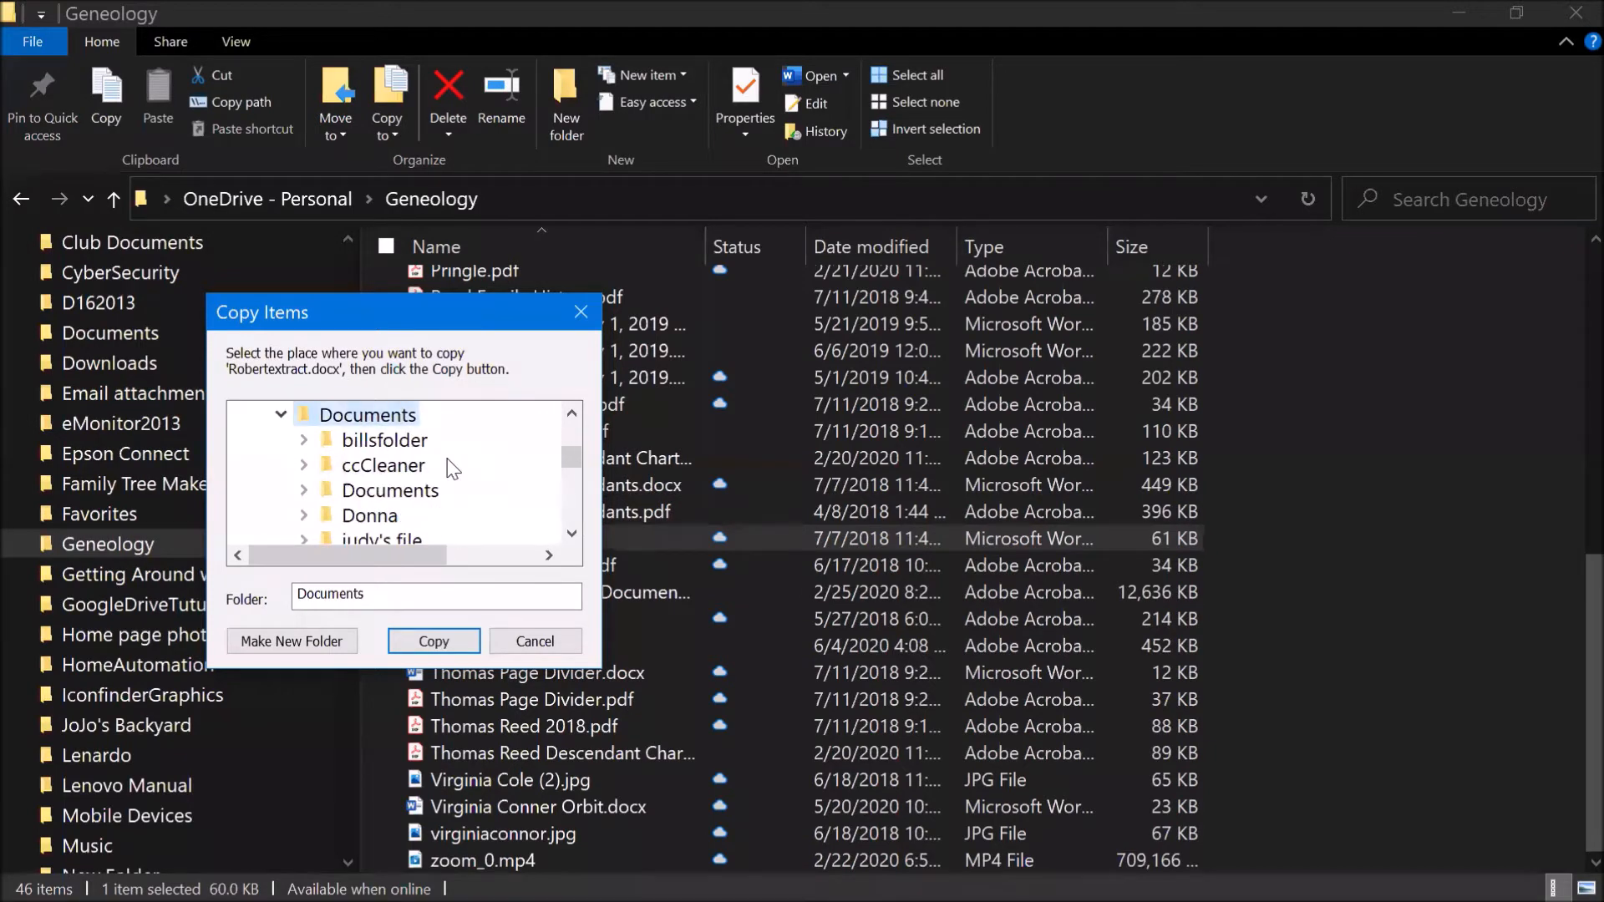
left_click(572, 533)
left_click(573, 536)
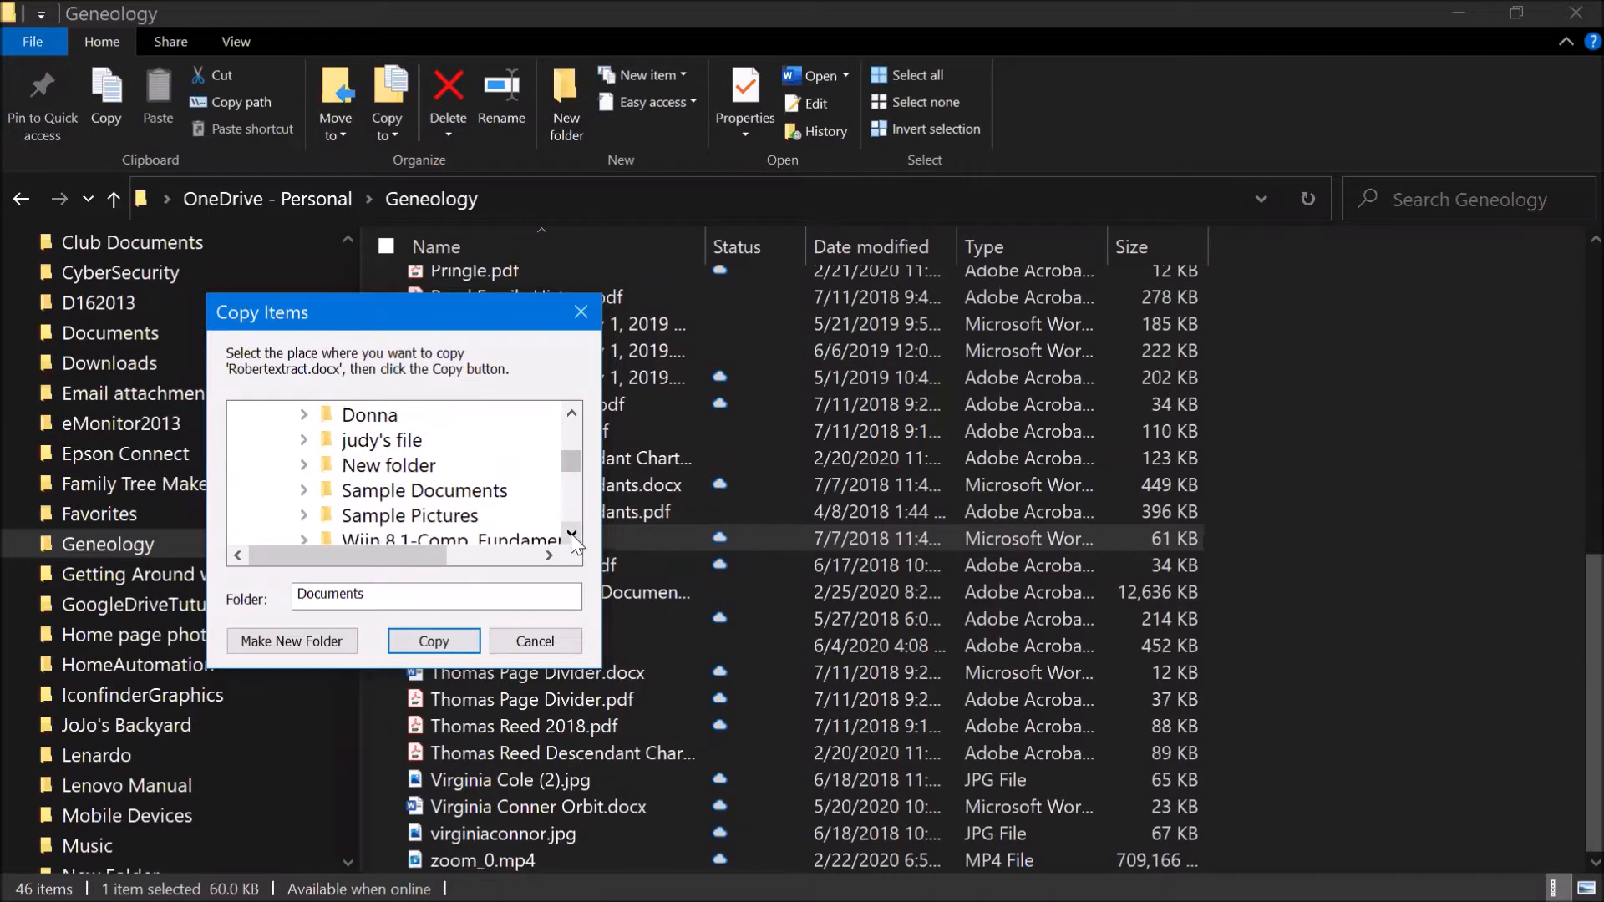
left_click(572, 535)
left_click(572, 536)
left_click(573, 535)
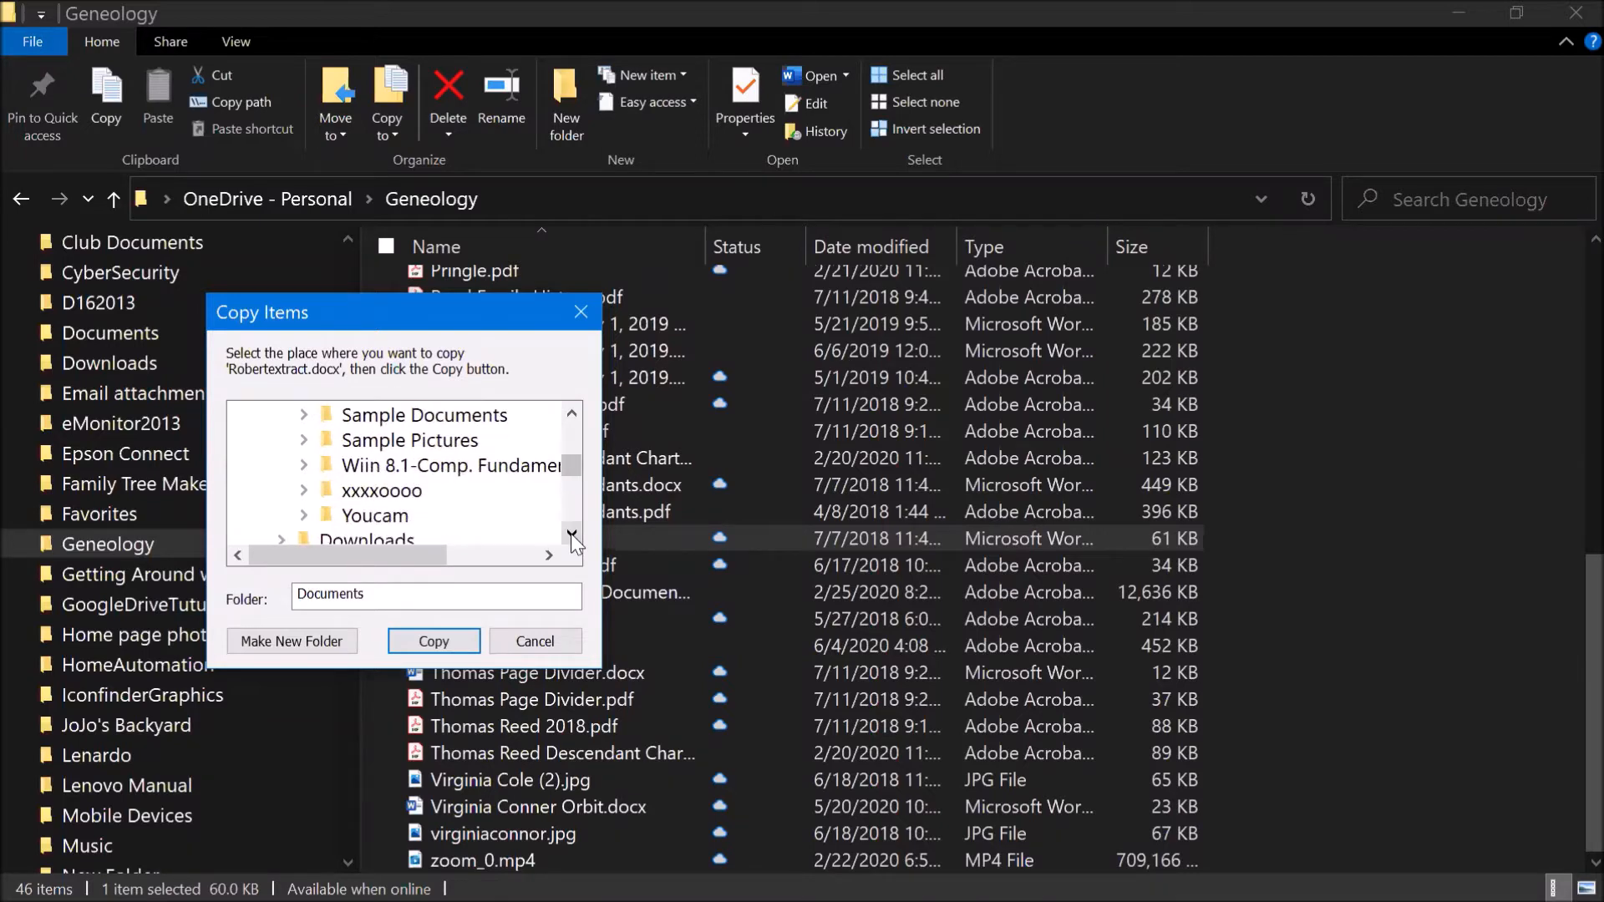
left_click(572, 535)
left_click(571, 535)
left_click(571, 535)
left_click(571, 535)
left_click(571, 535)
left_click(572, 535)
left_click(571, 534)
left_click(571, 535)
left_click(571, 535)
left_click(571, 534)
left_click(571, 535)
left_click(571, 535)
left_click(572, 535)
left_click(572, 535)
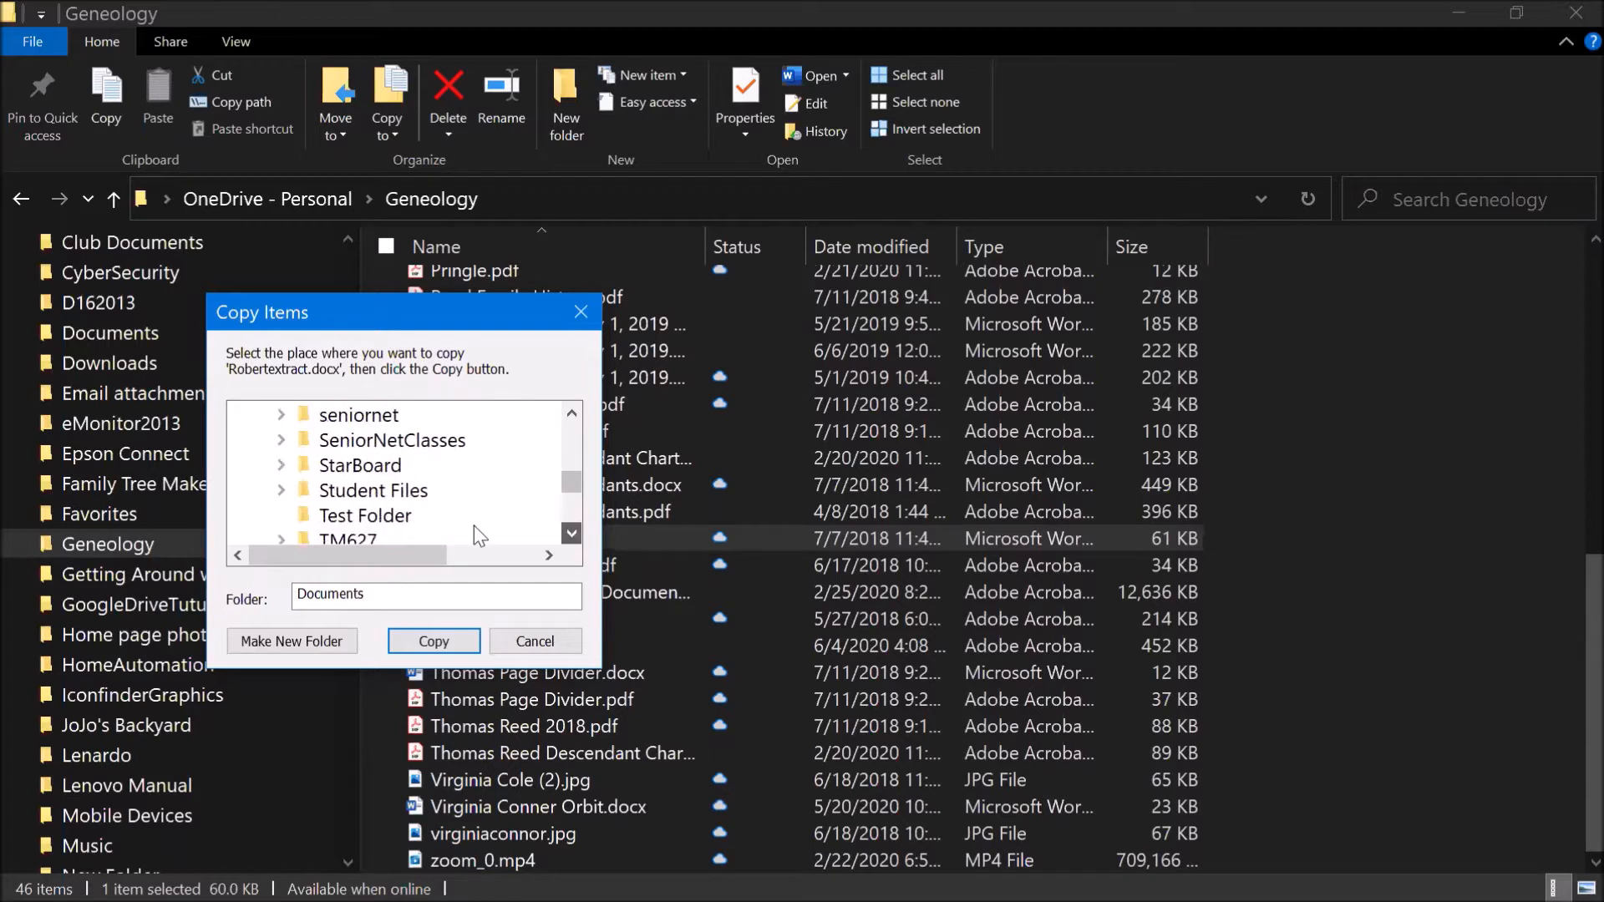
left_click(389, 517)
scroll(390, 524, "up", 5)
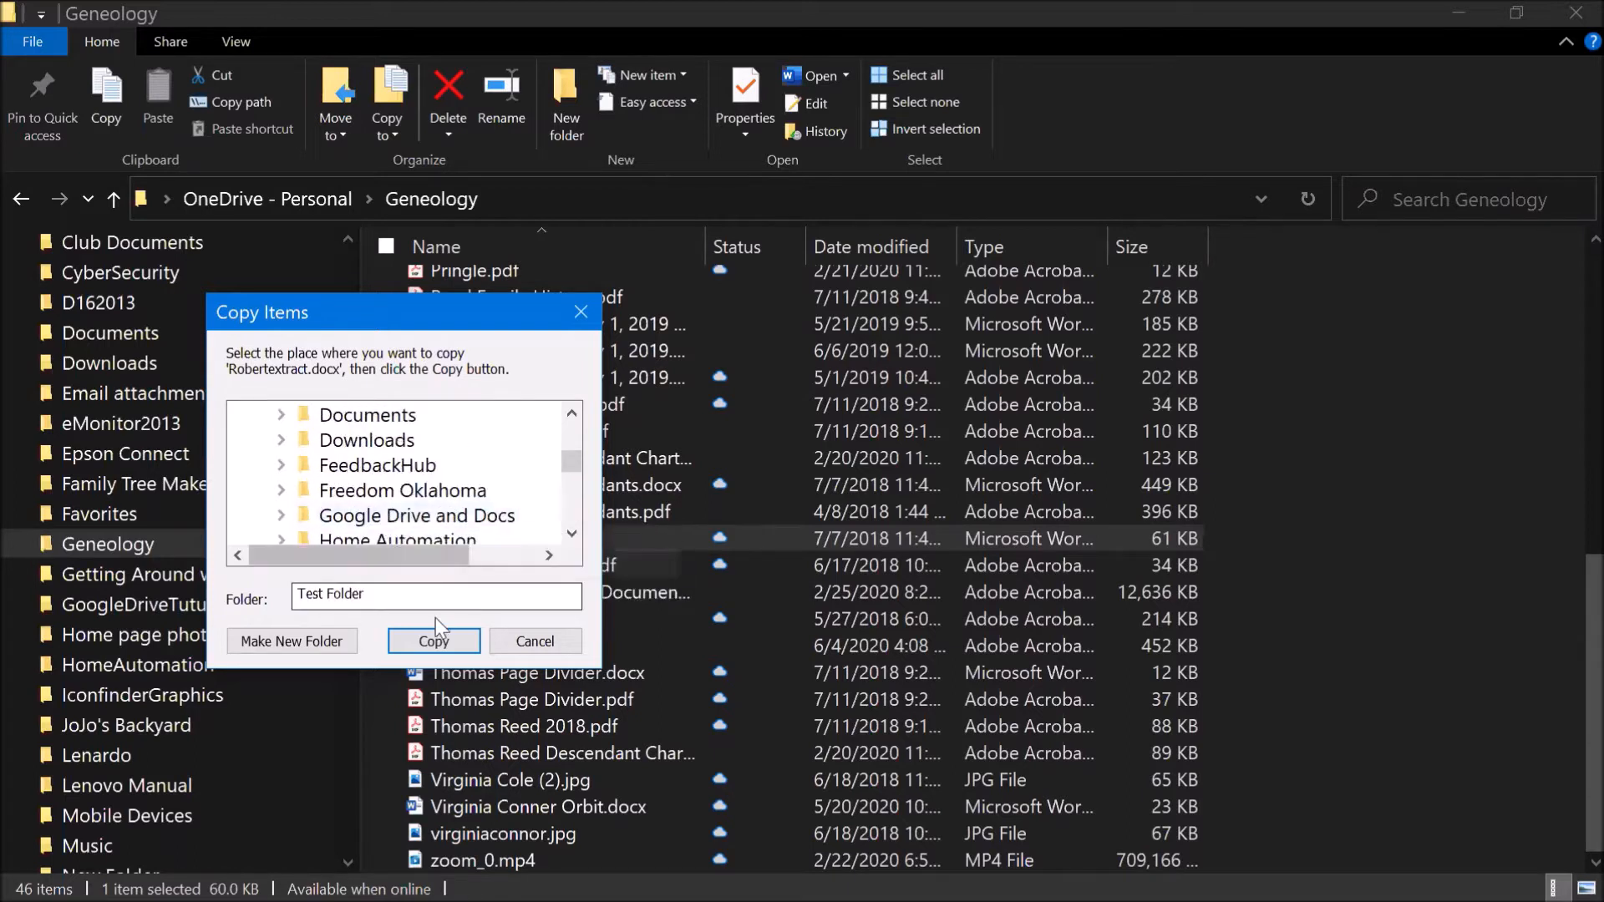
left_click(448, 648)
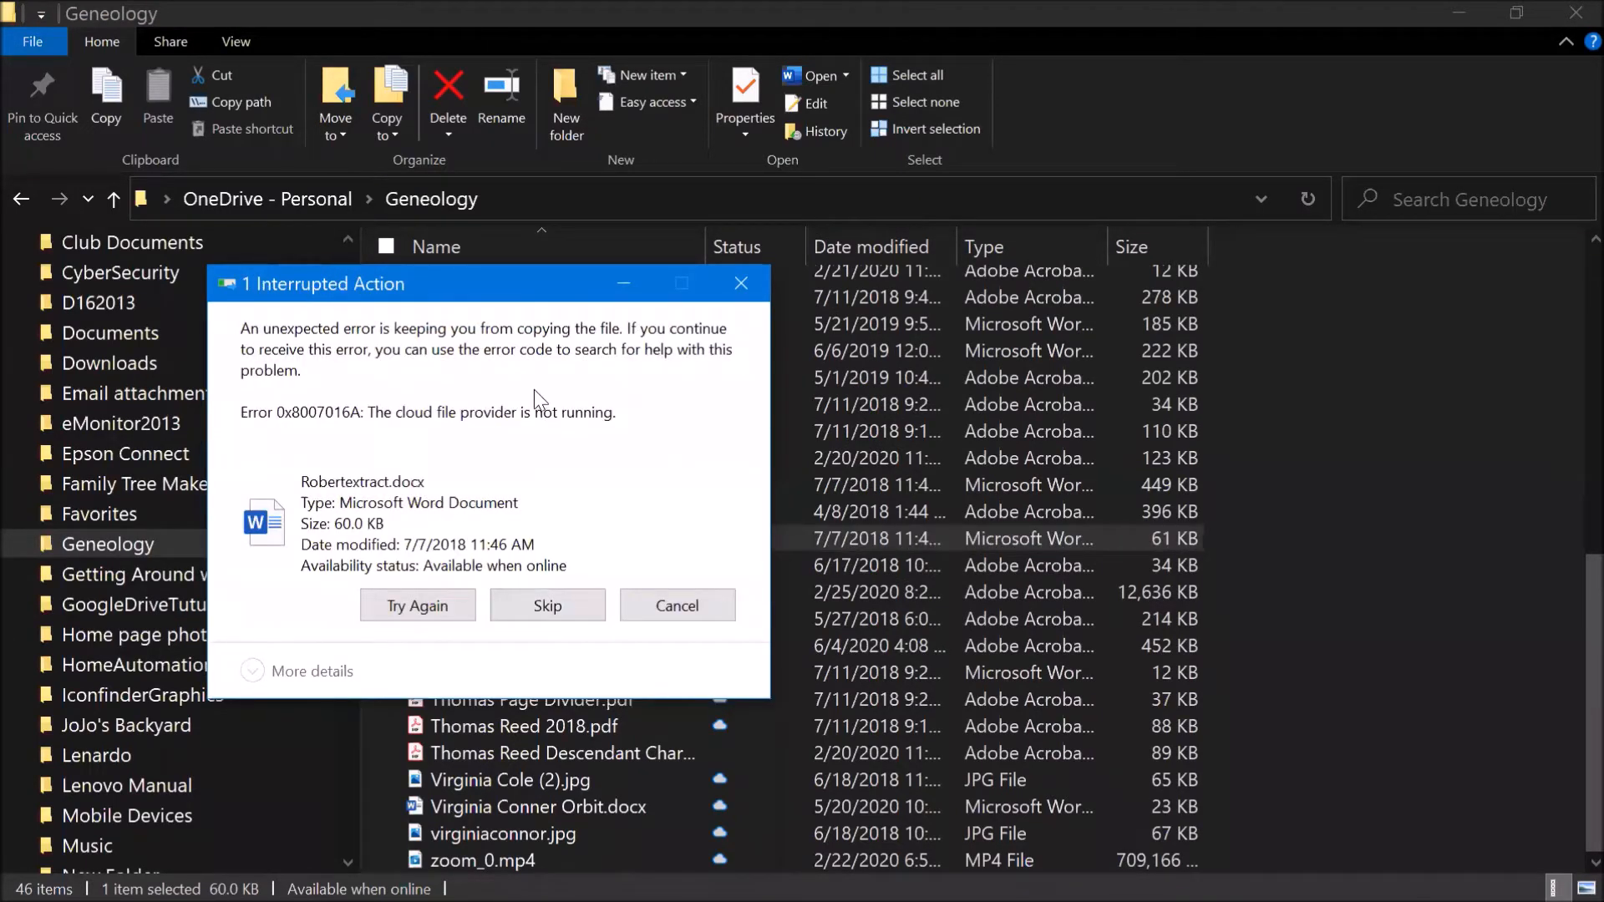
left_click_drag(369, 286, 311, 377)
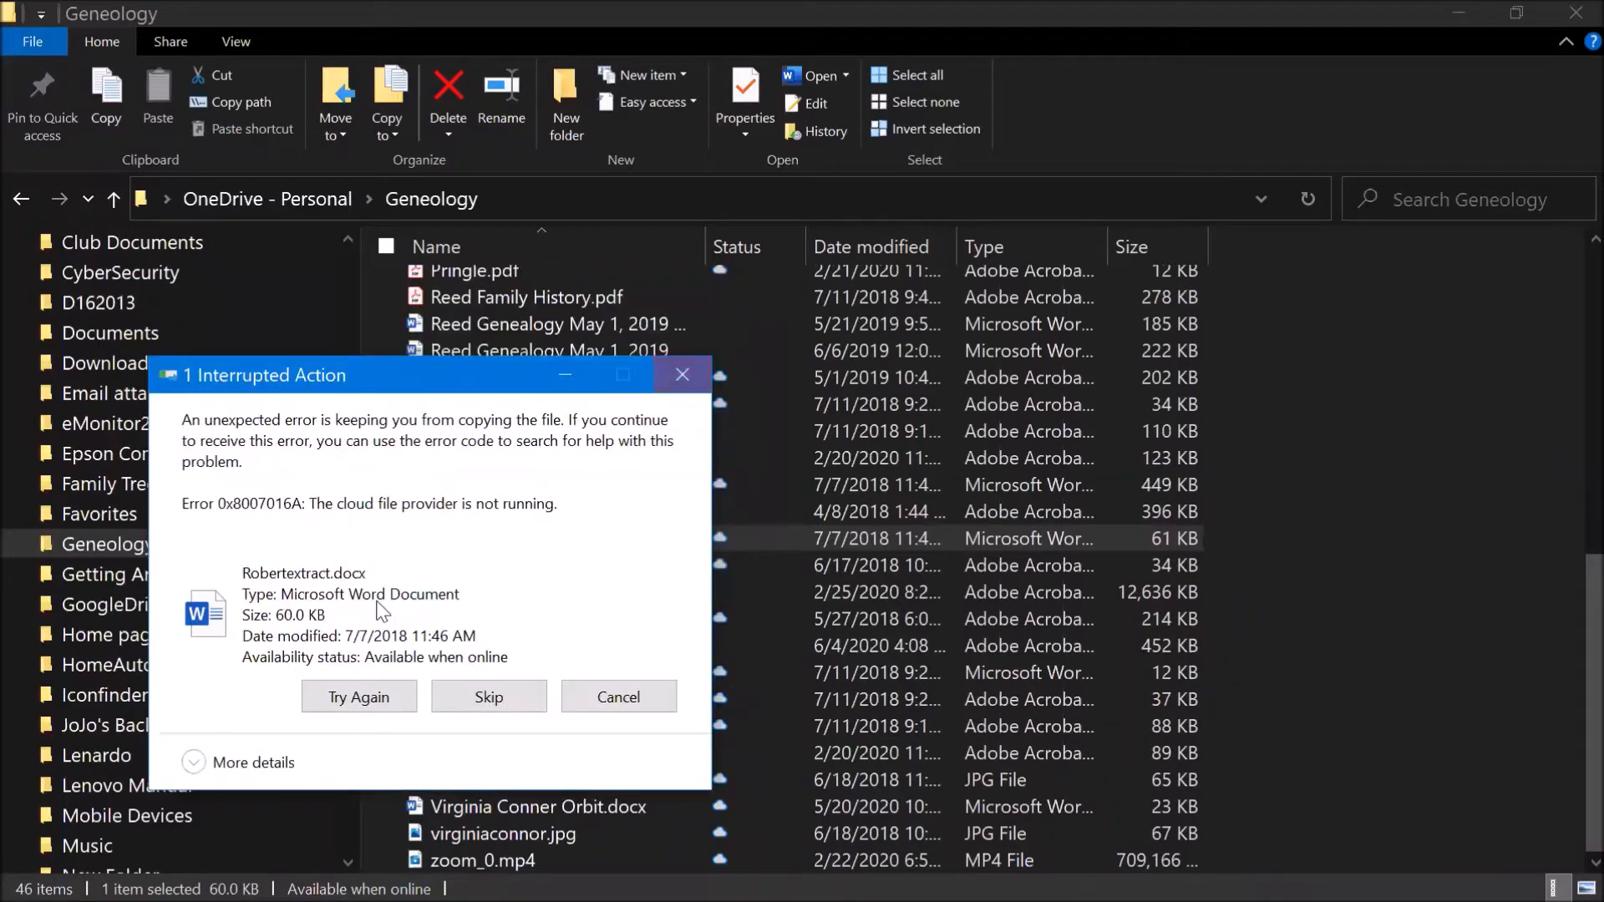
left_click(328, 698)
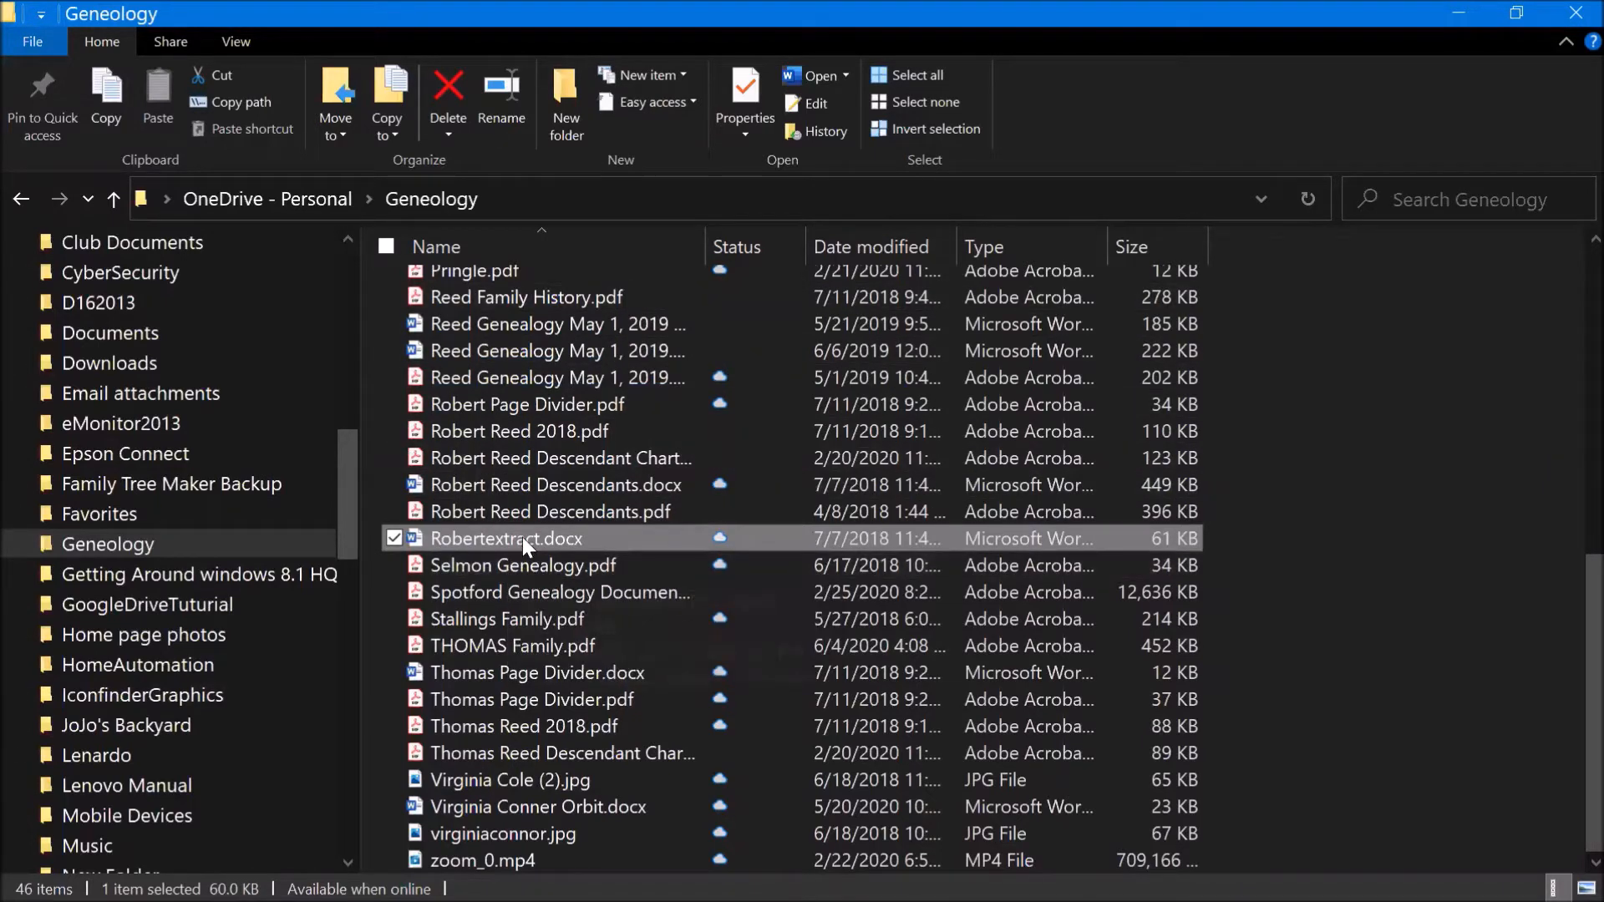
scroll(523, 537, "up", 3)
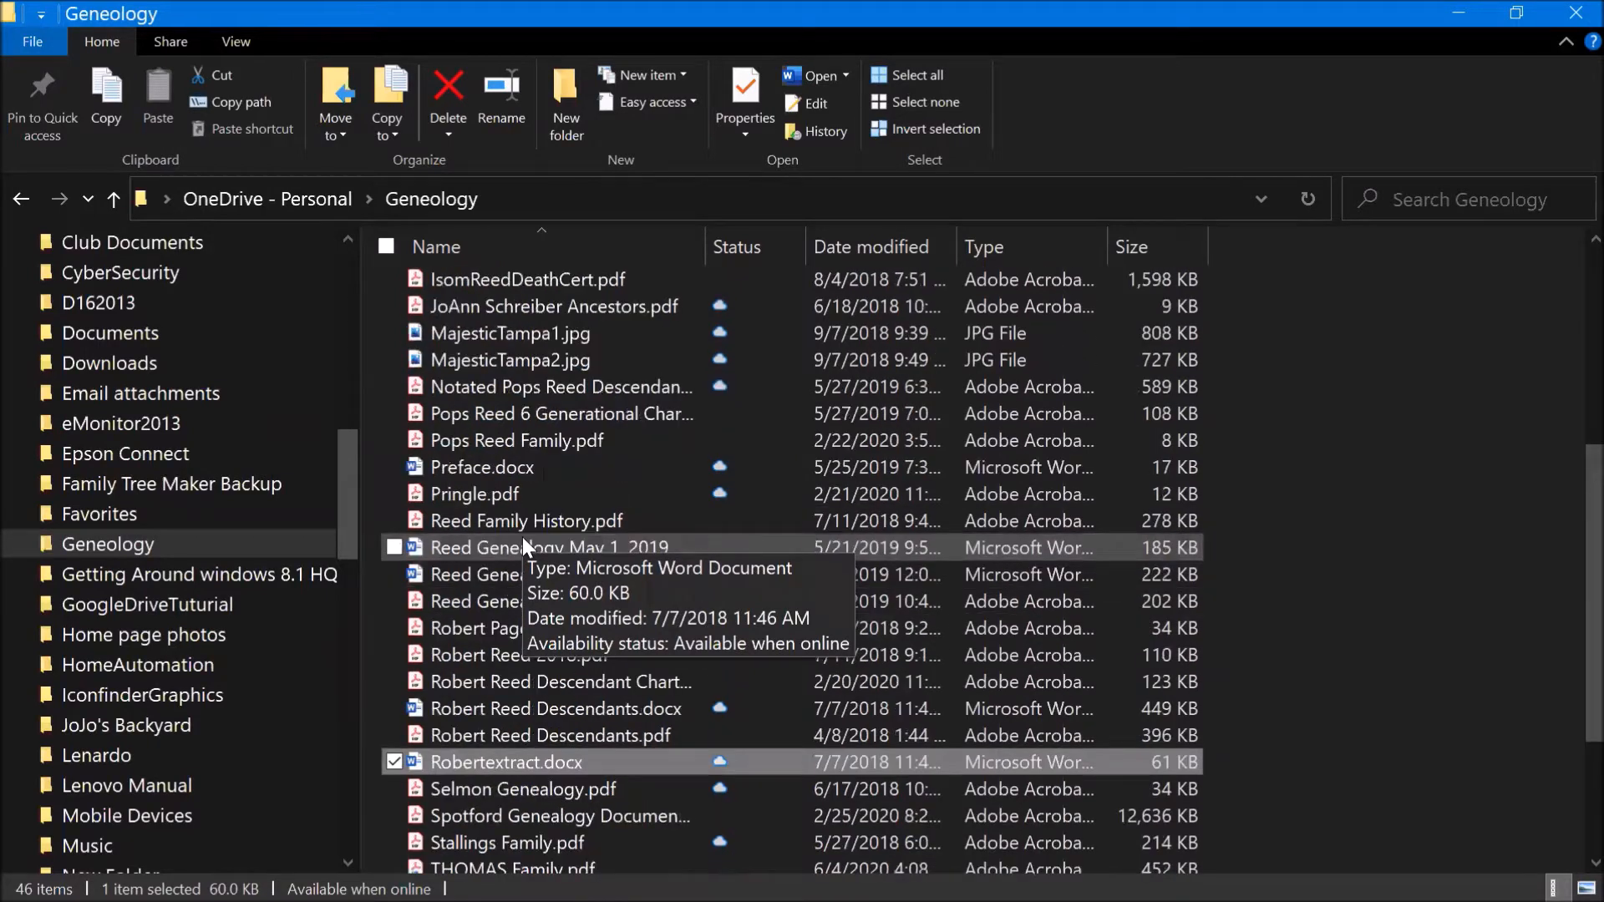
scroll(523, 539, "up", 2)
scroll(523, 539, "down", 3)
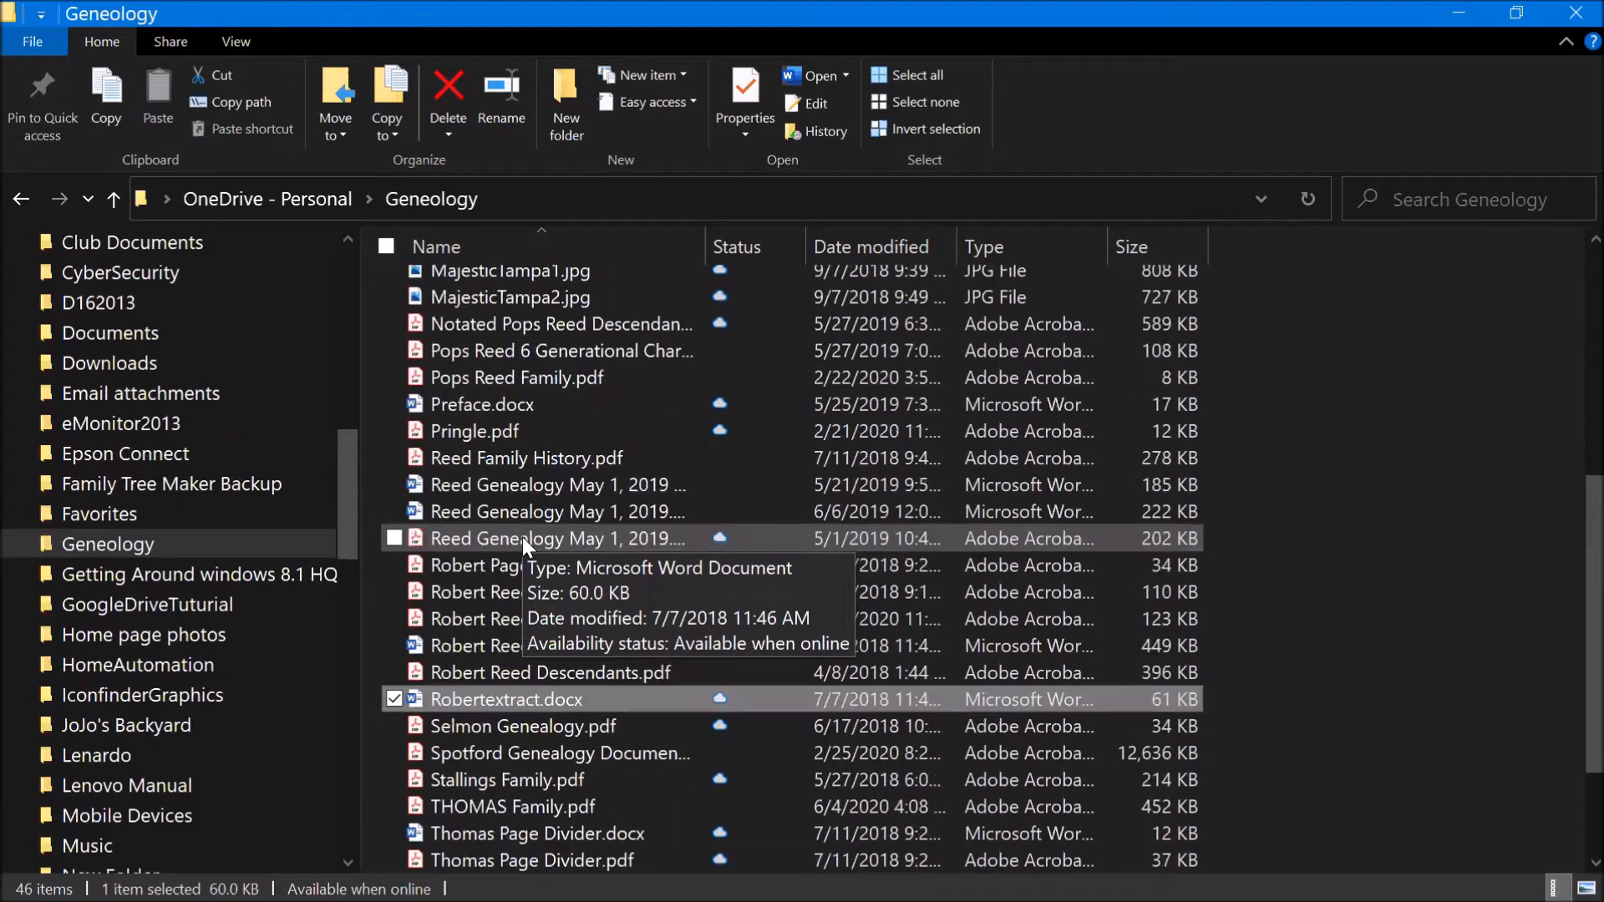
scroll(523, 539, "down", 1)
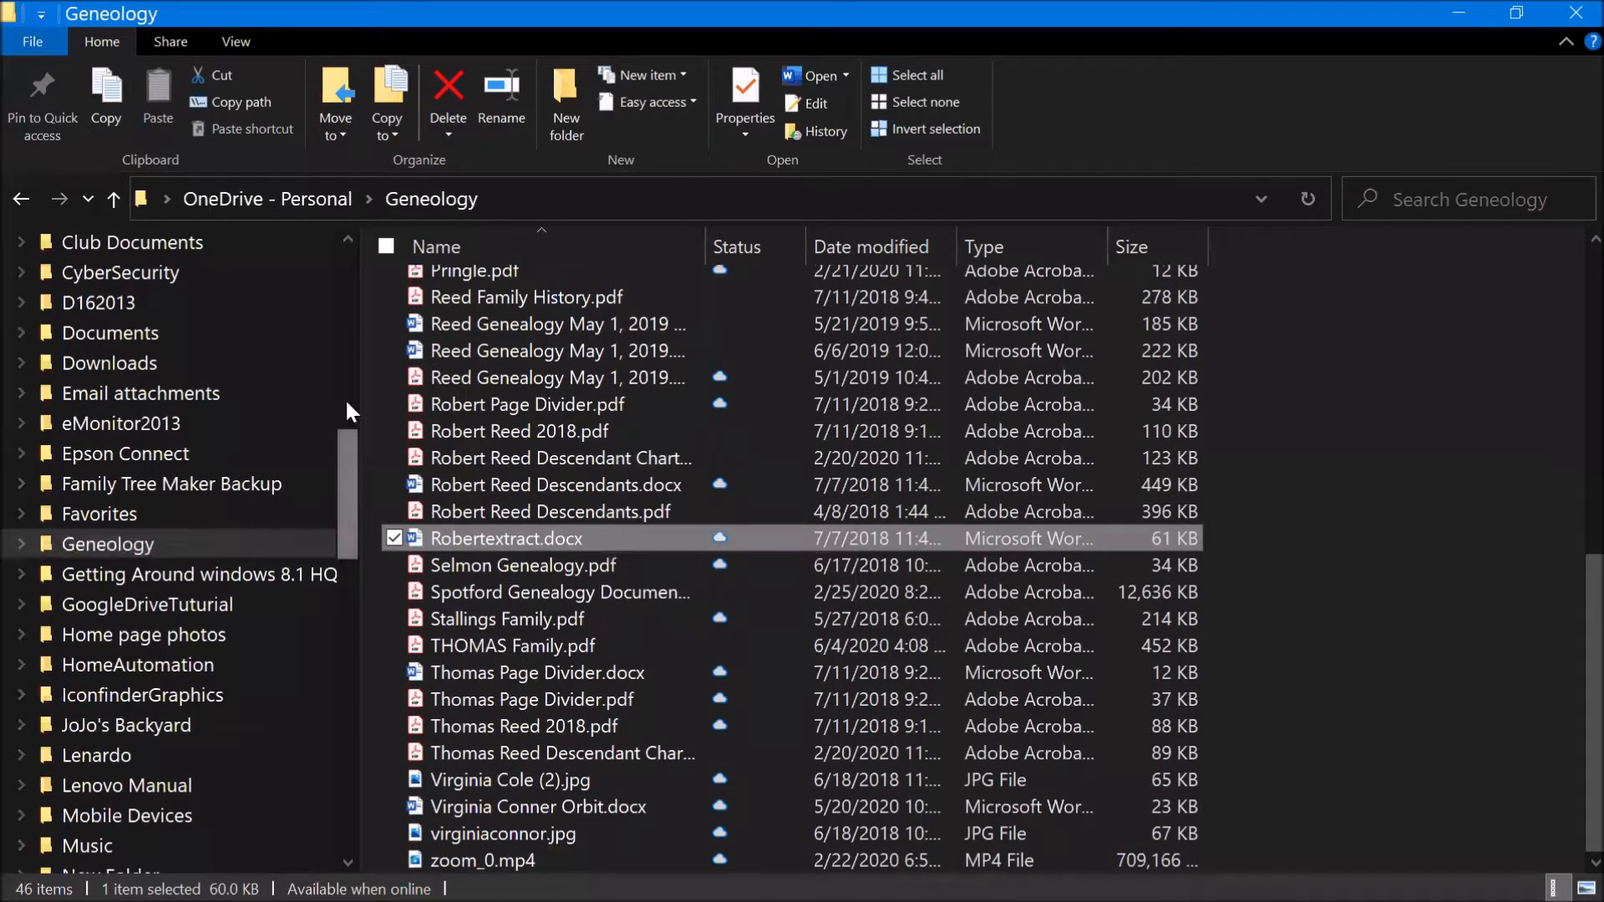
left_click_drag(344, 452, 349, 272)
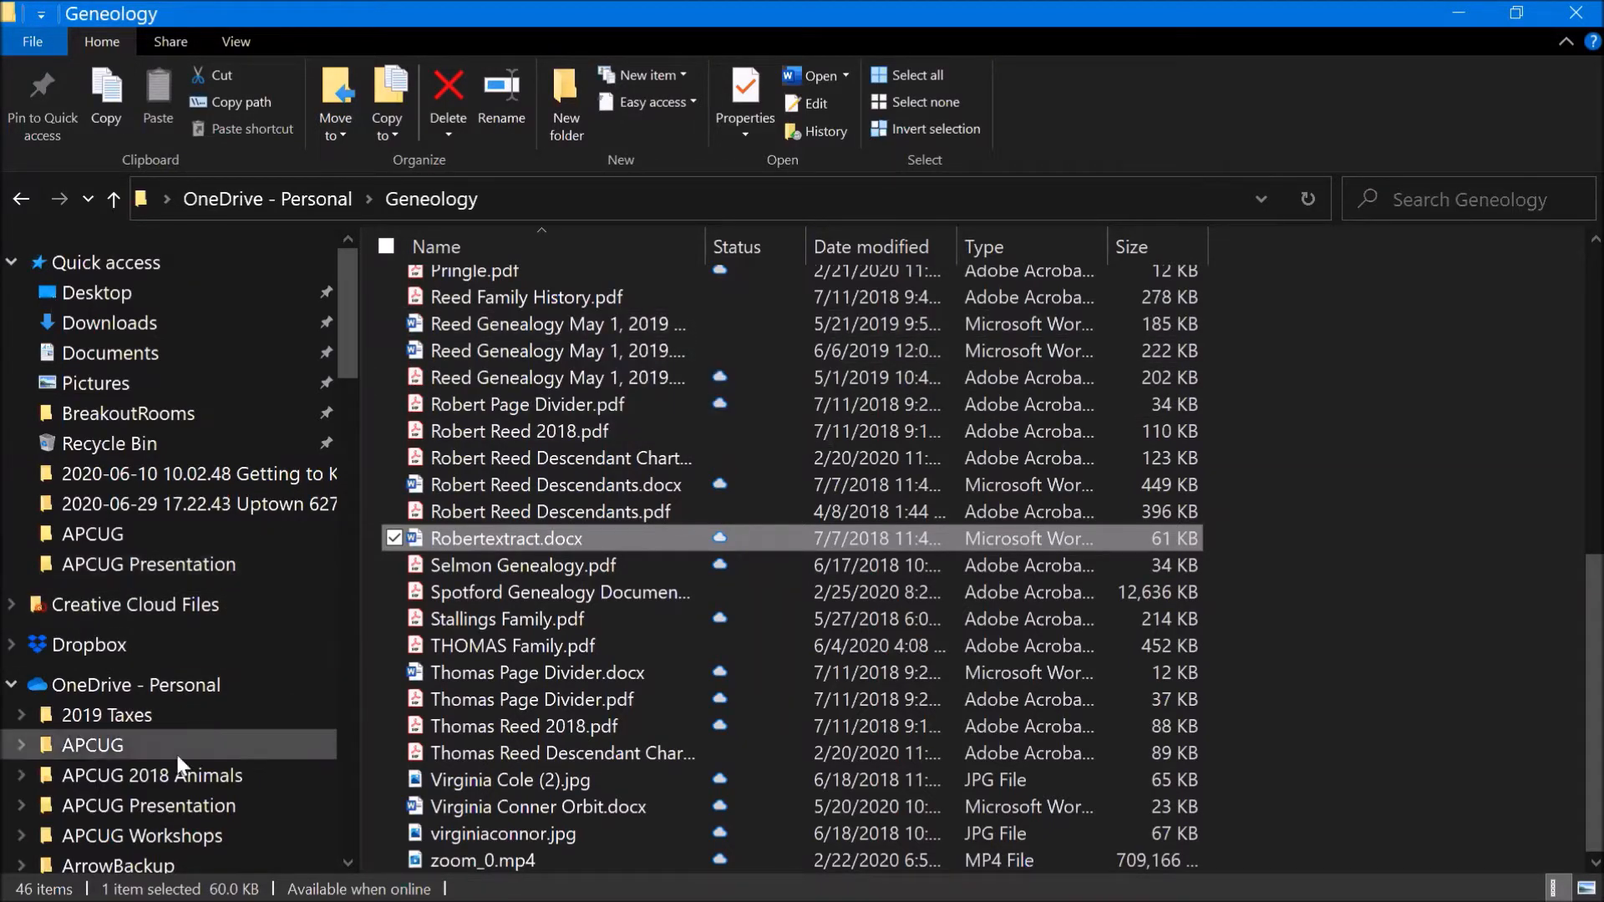
Step: Look through the destination folders offered for moving Robertextract.docx and cancel the move
left_click(339, 129)
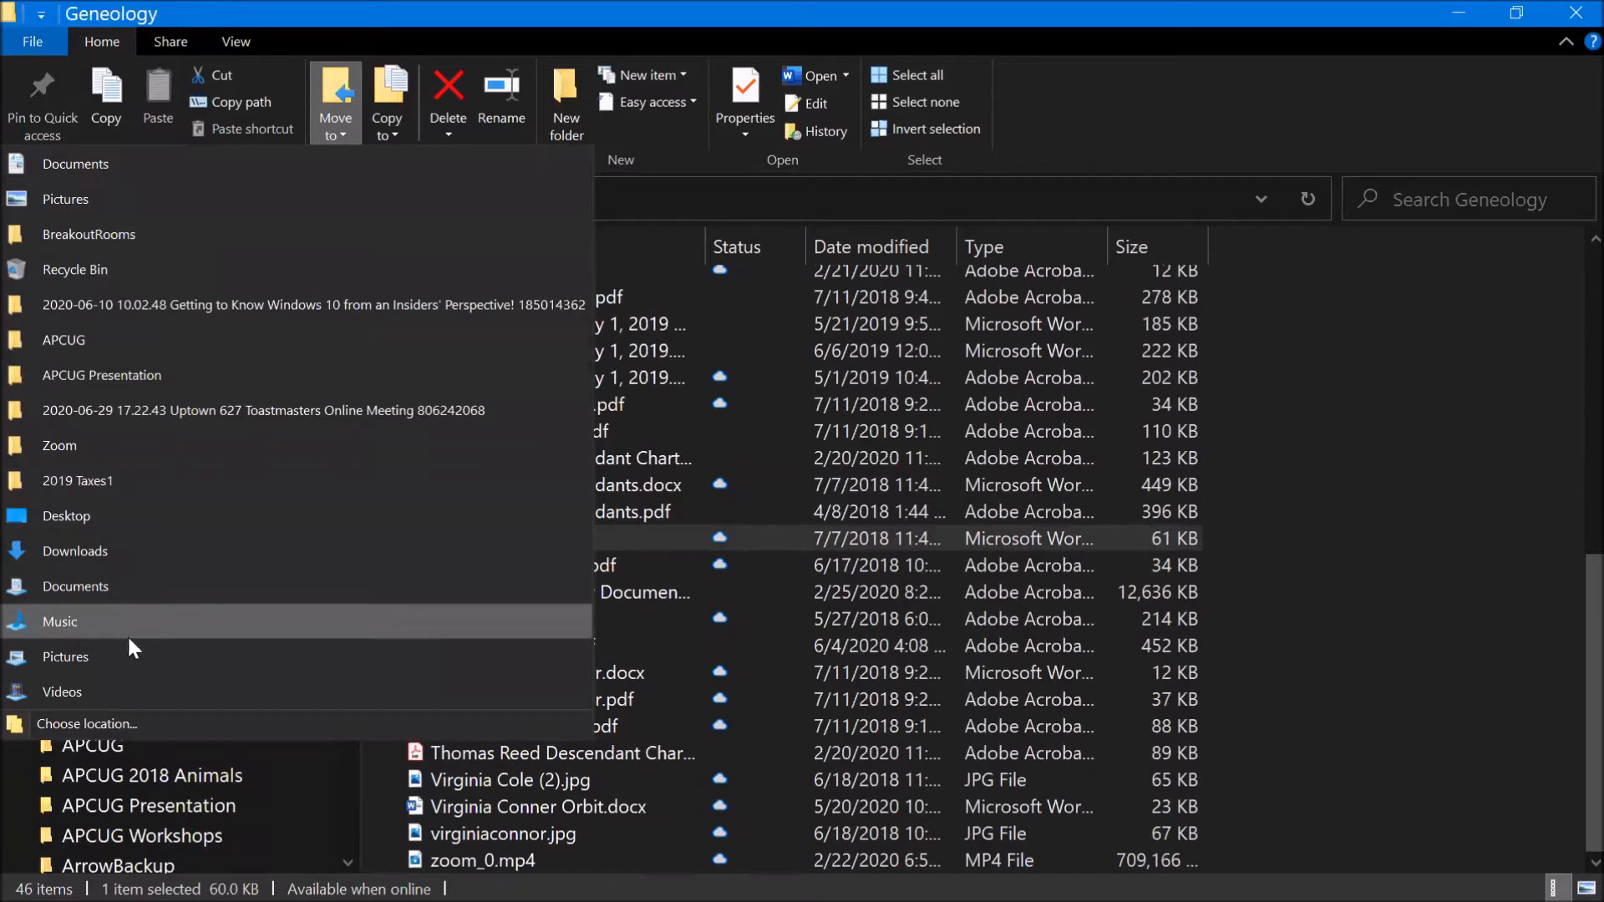
left_click(113, 726)
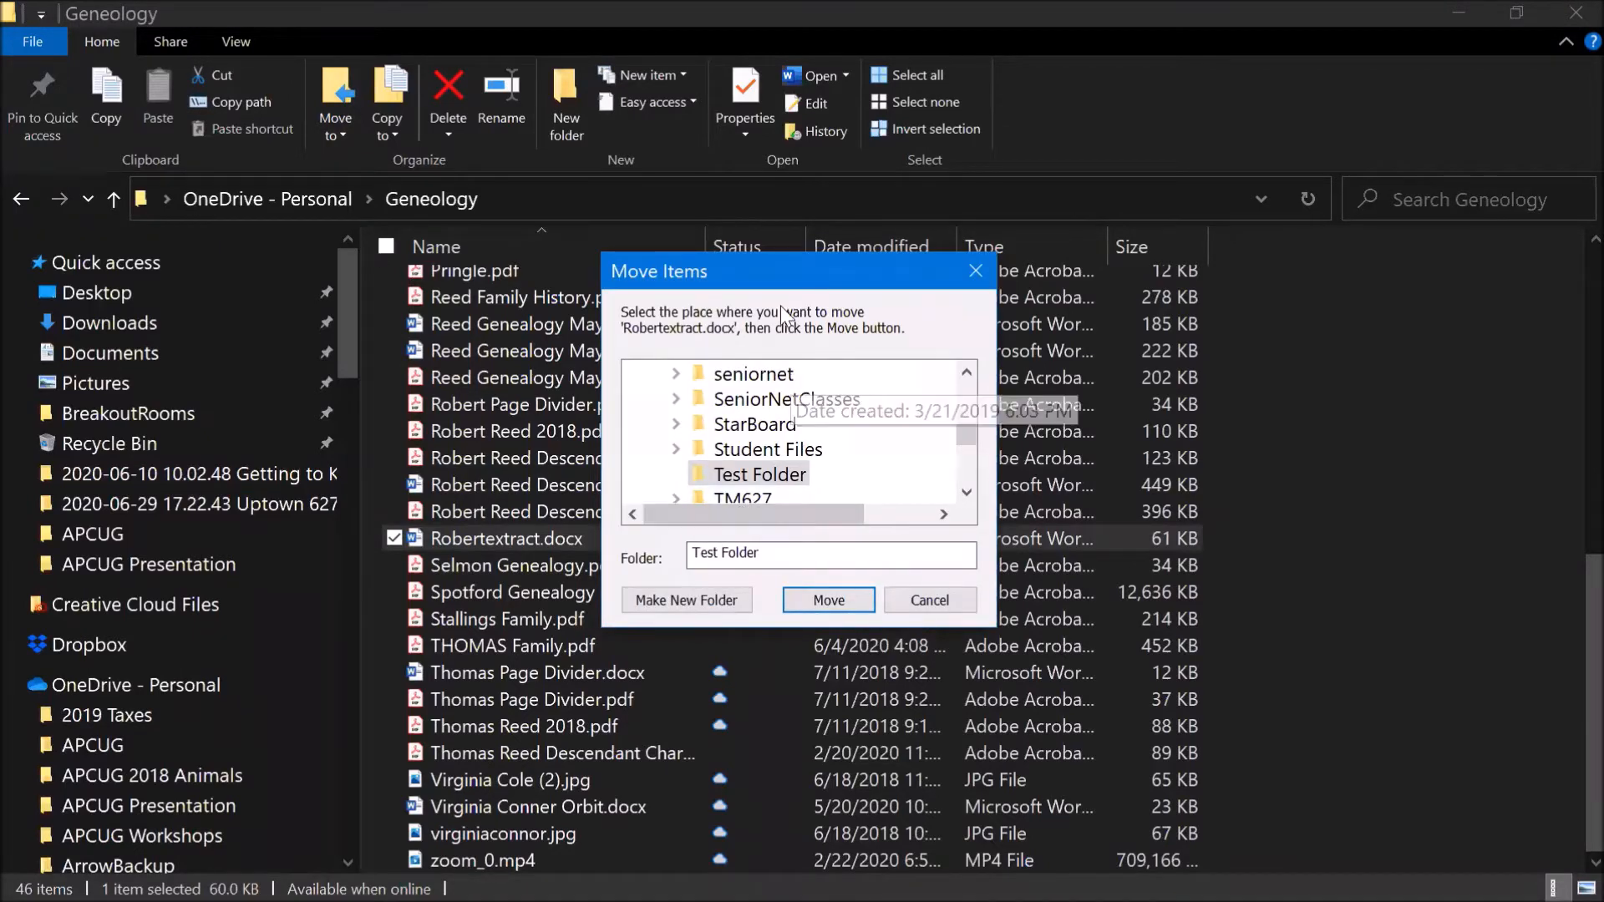
left_click_drag(764, 264, 619, 198)
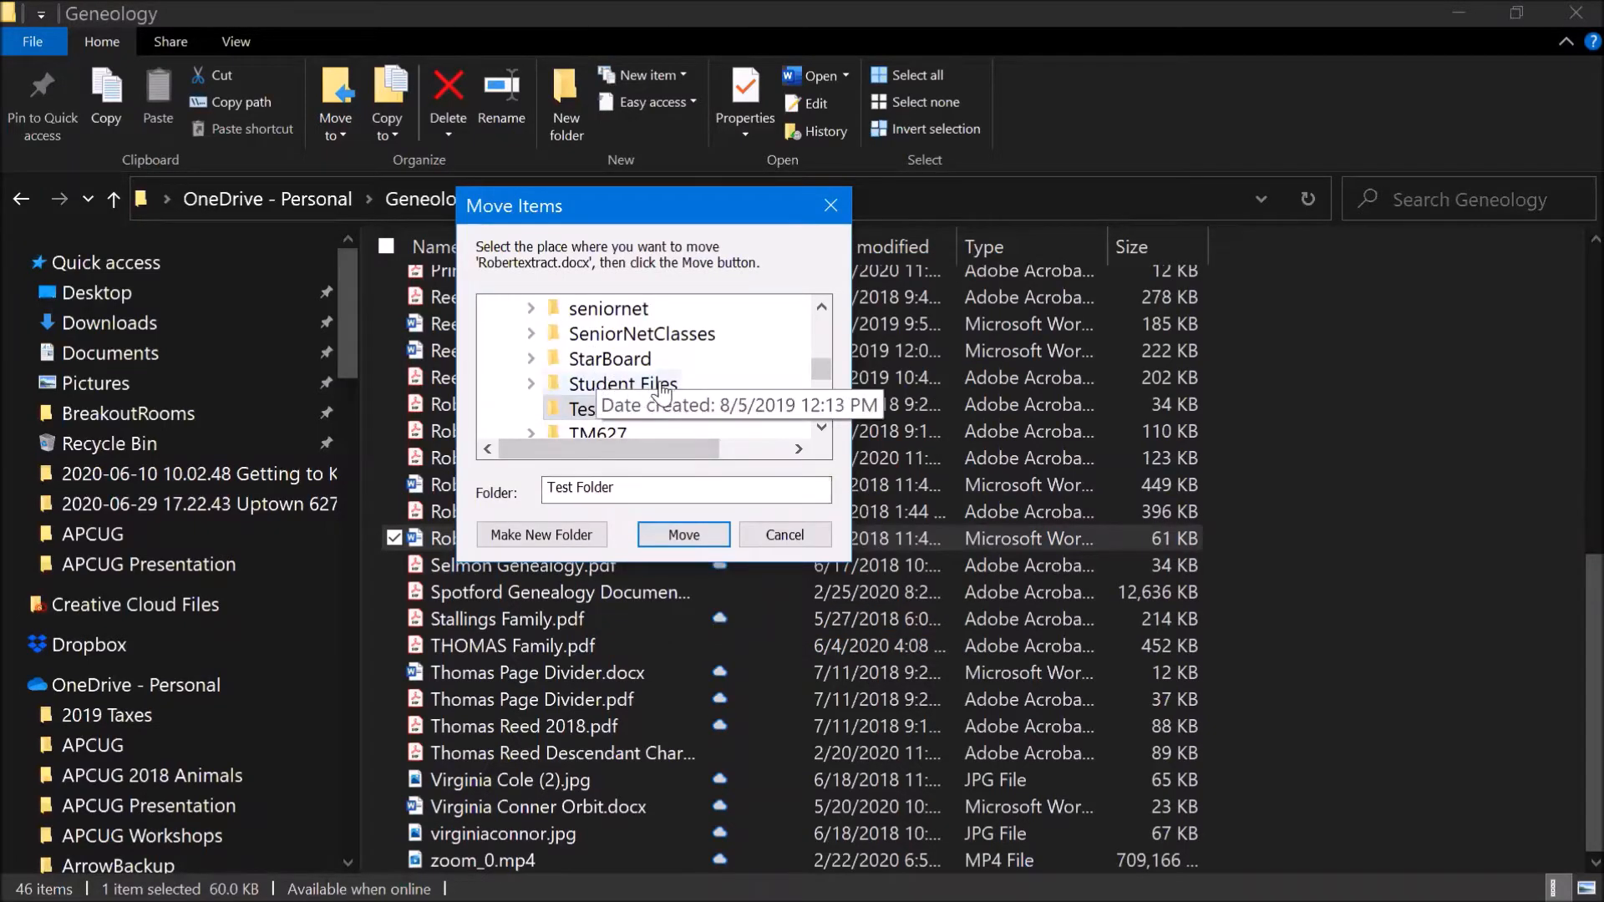
scroll(668, 391, "up", 3)
scroll(668, 391, "down", 5)
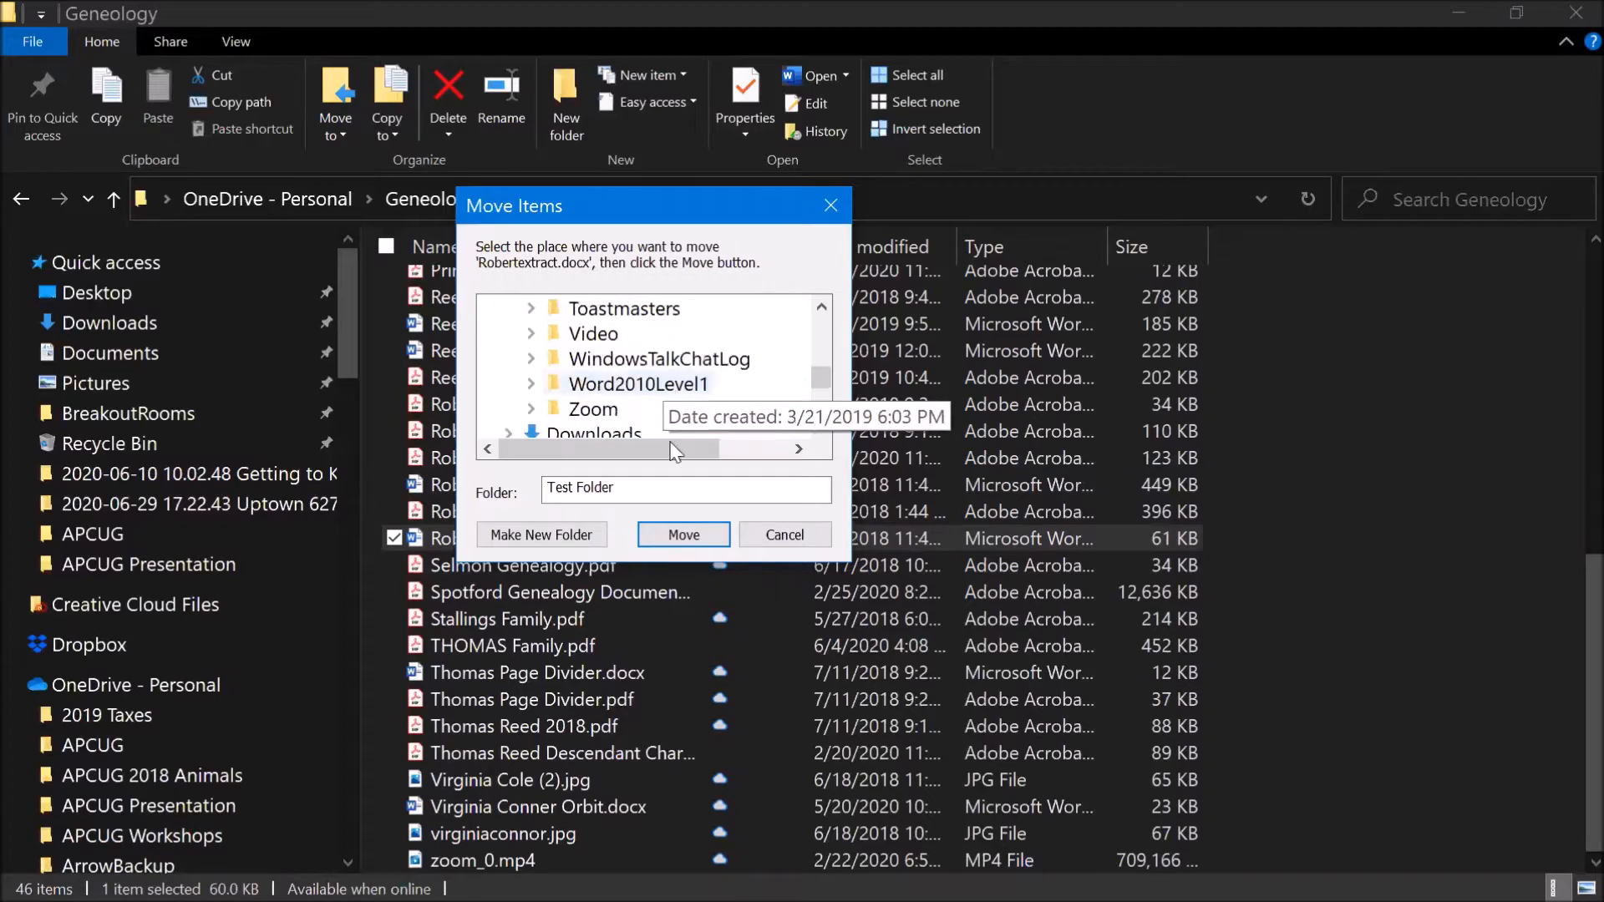
left_click(782, 535)
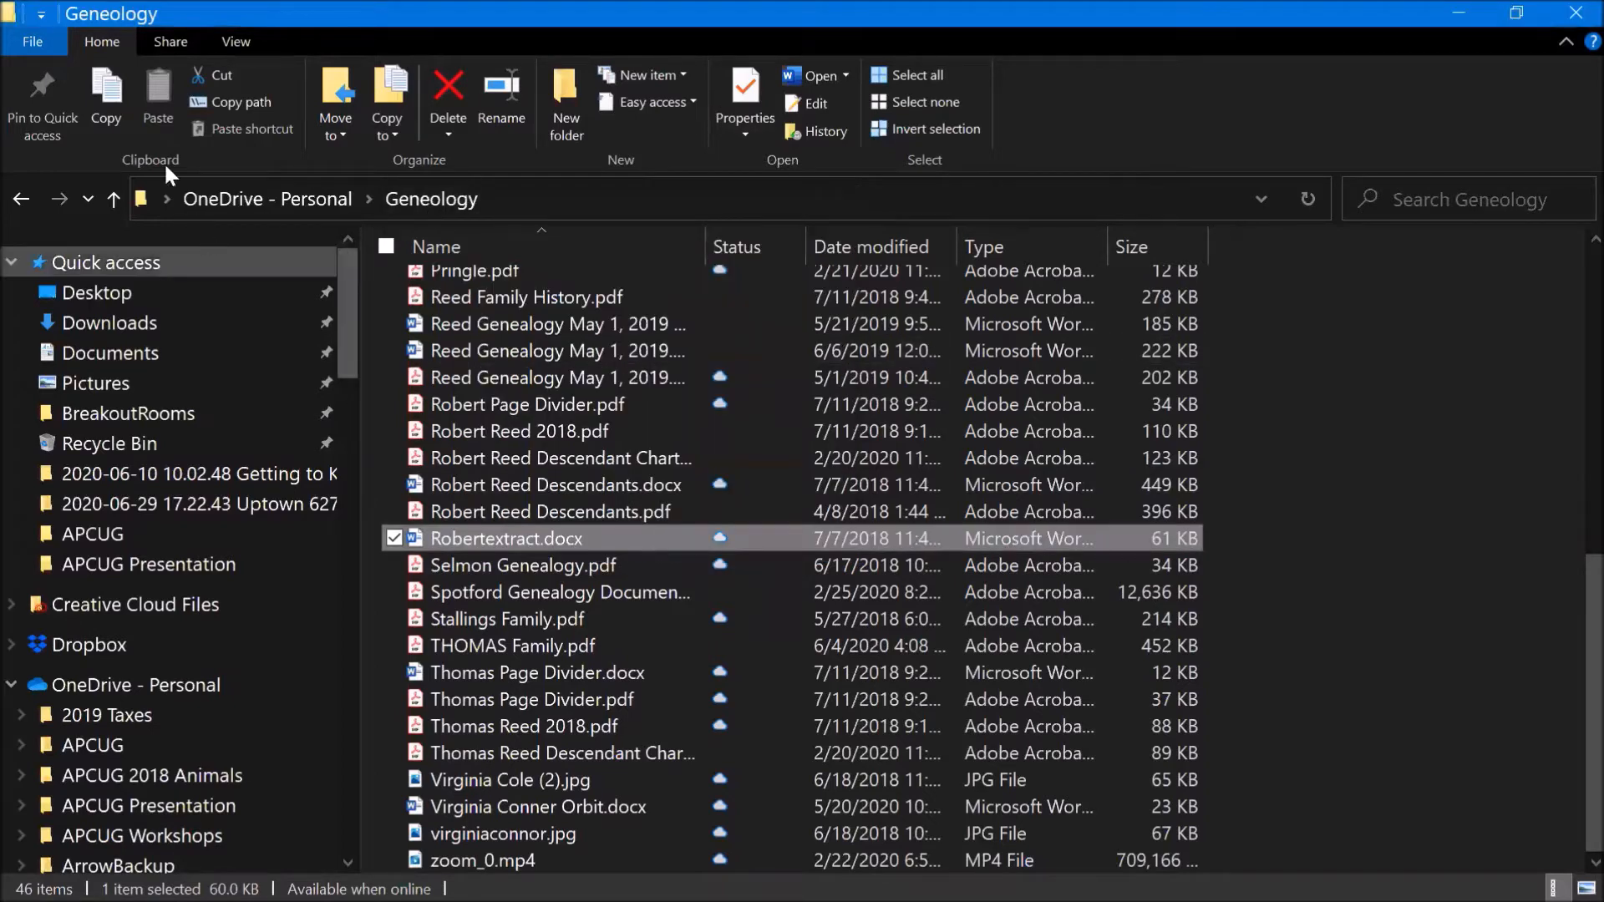
Step: Share the descendants PDF dated 4/8/2018 through Mail, choosing the Sbcglobal account as the sending account
left_click(174, 43)
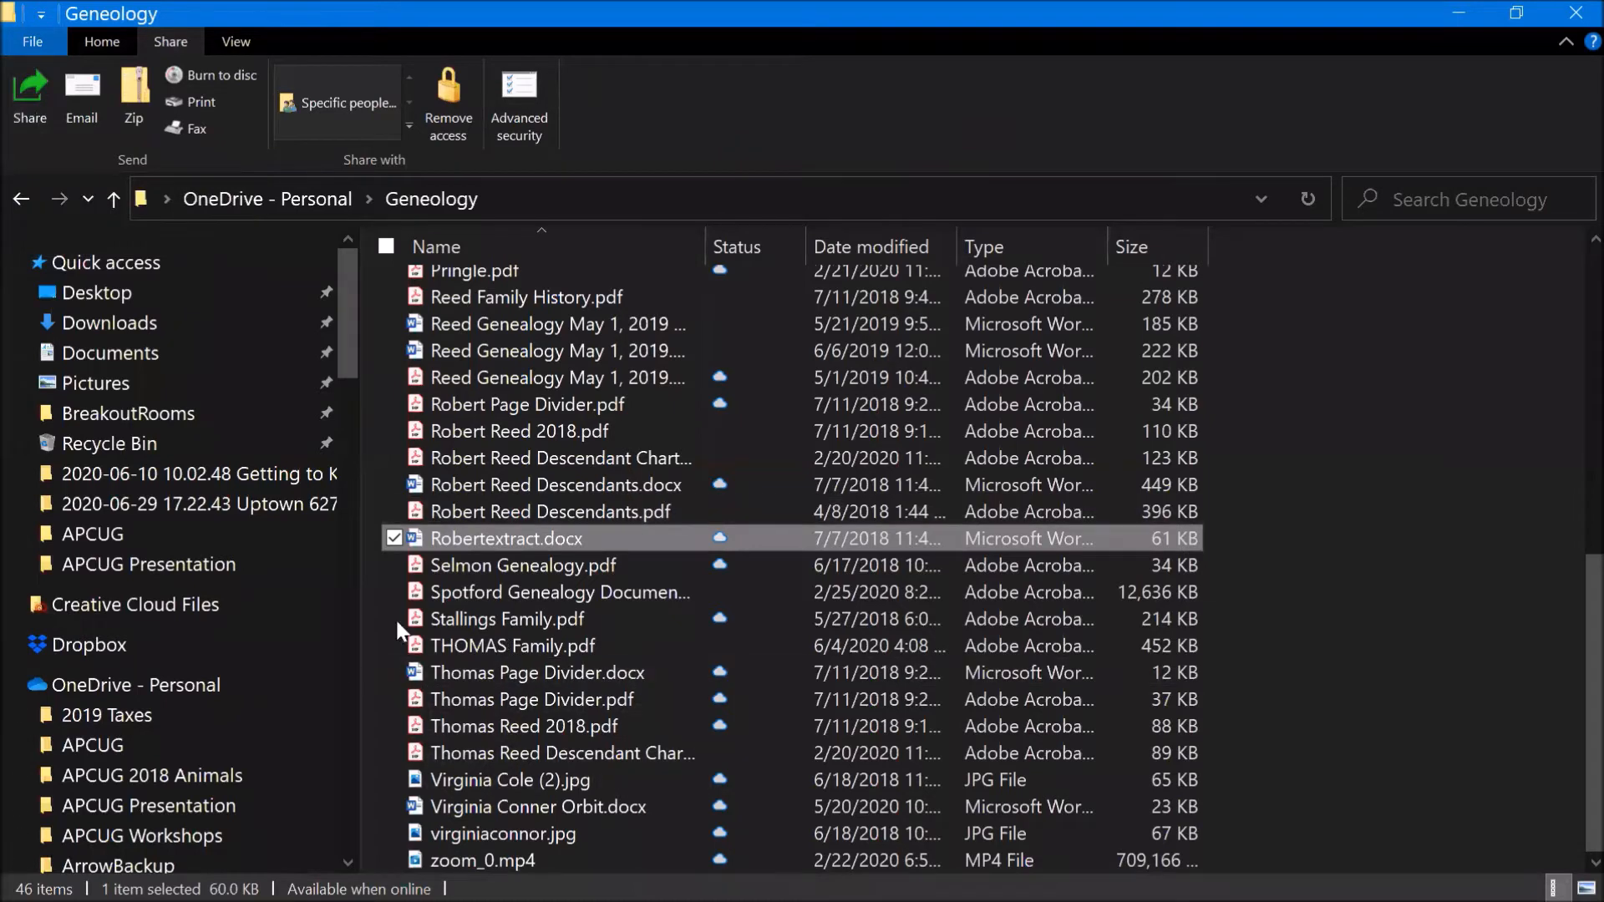
left_click(444, 515)
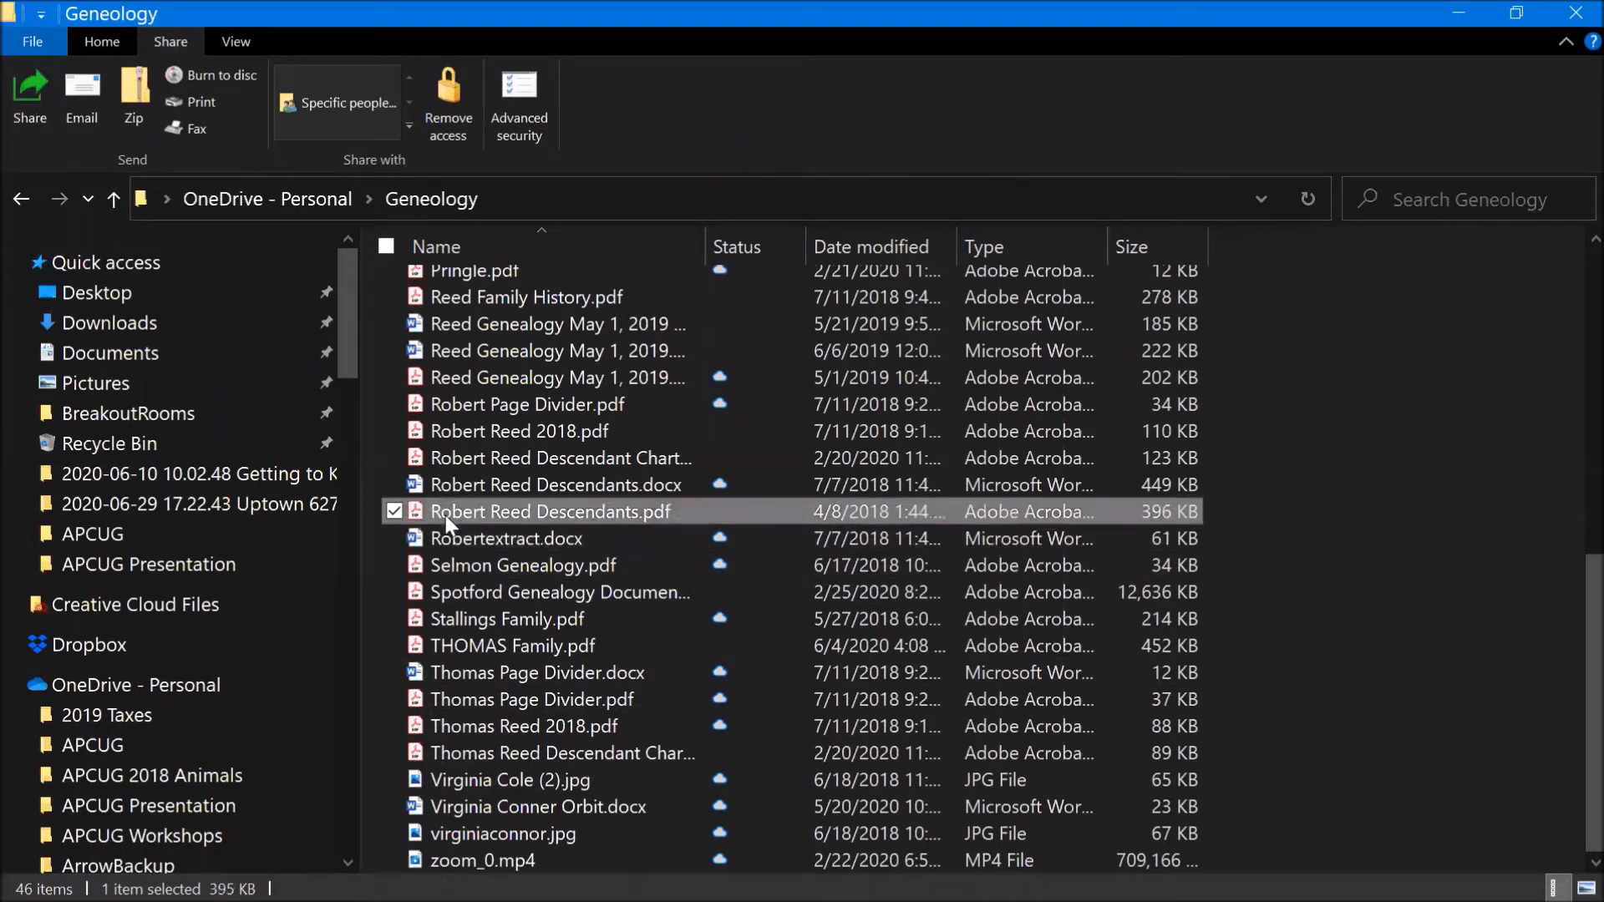
left_click(29, 93)
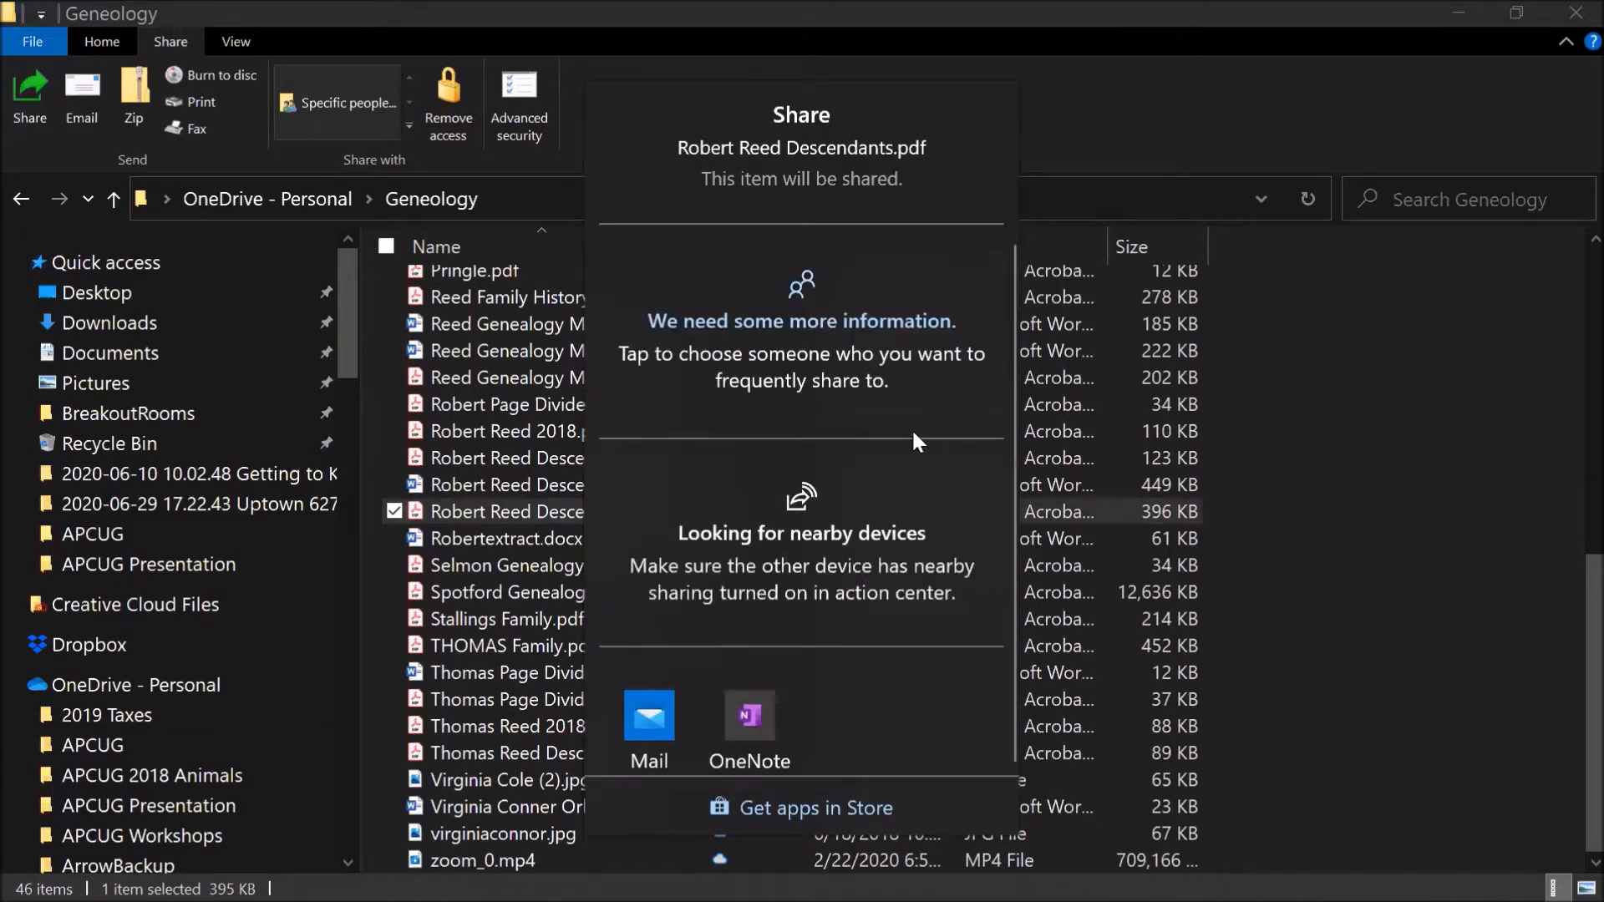
scroll(914, 434, "down", 1)
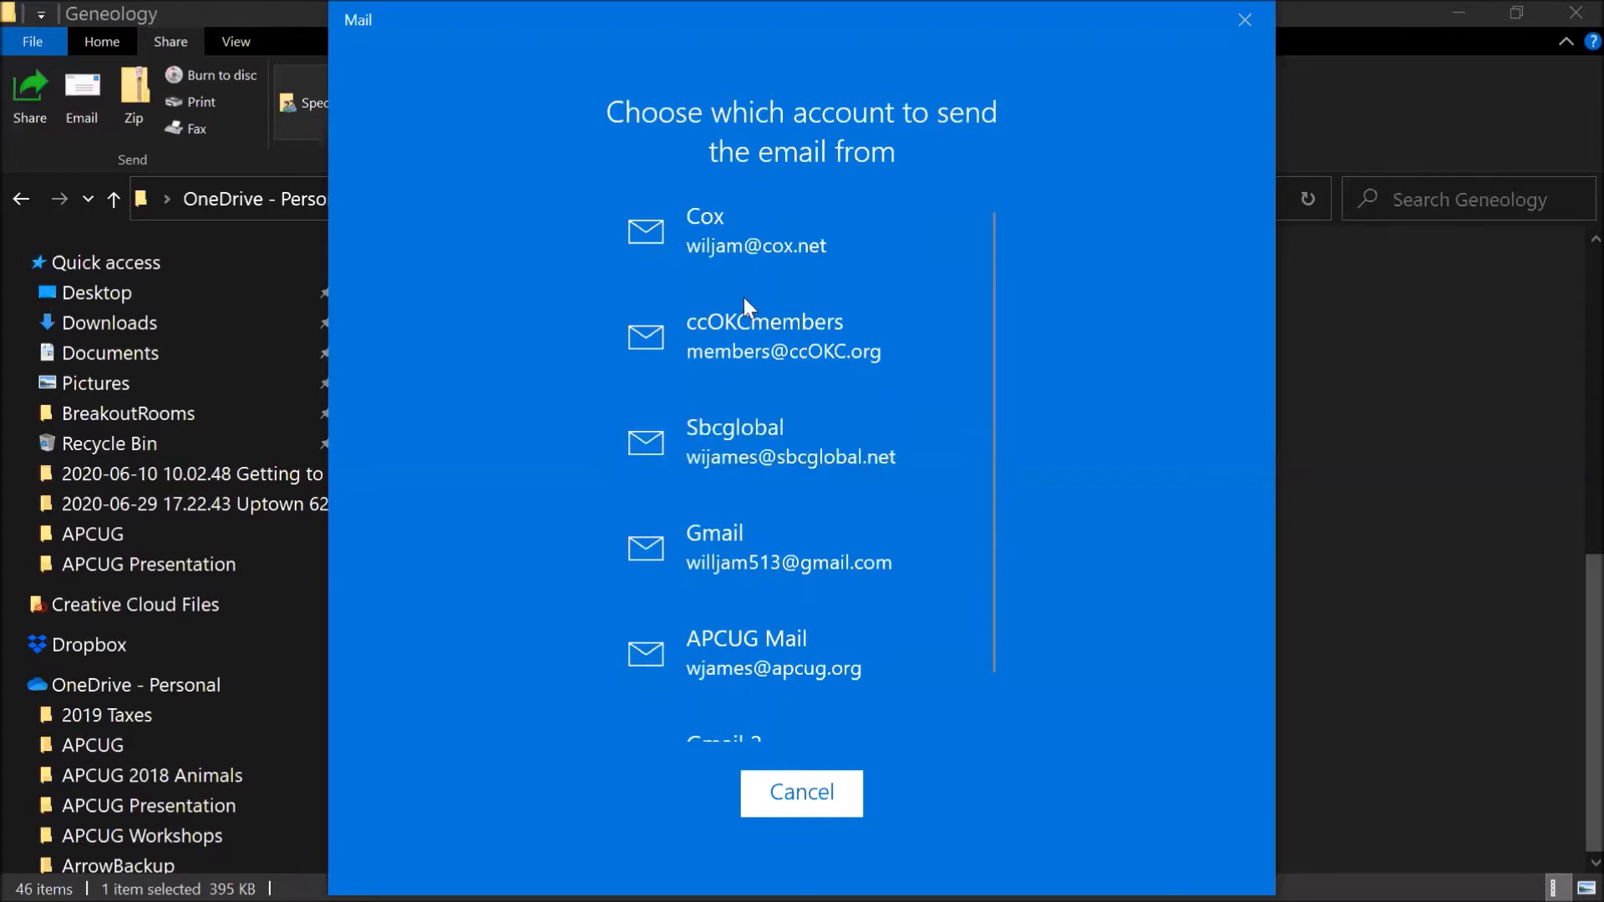
left_click(740, 358)
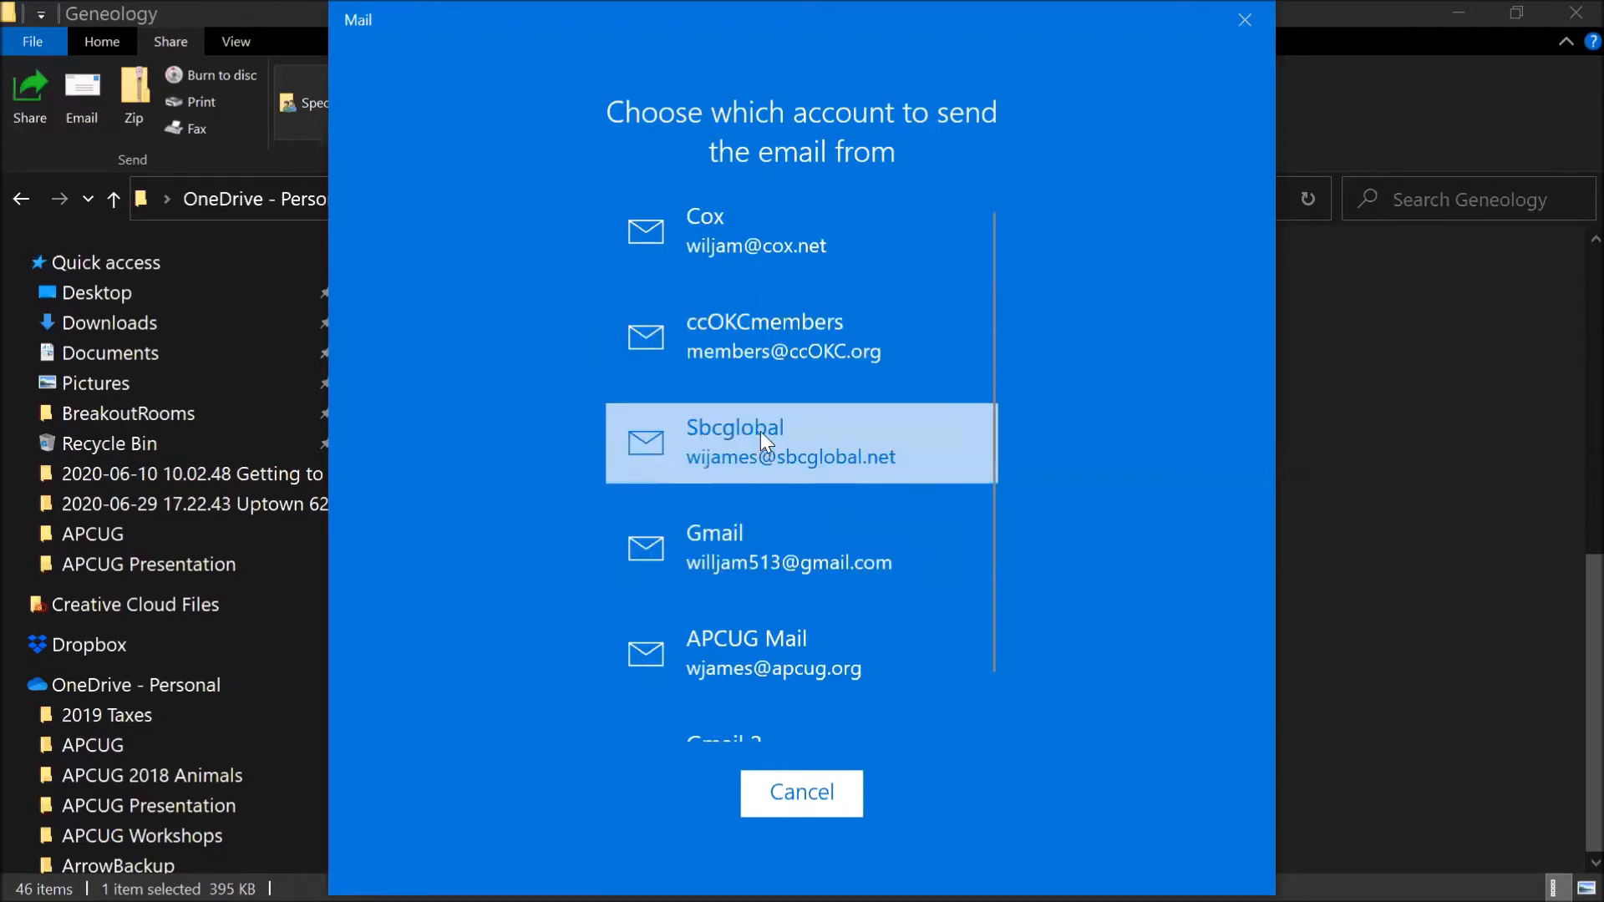
left_click(809, 446)
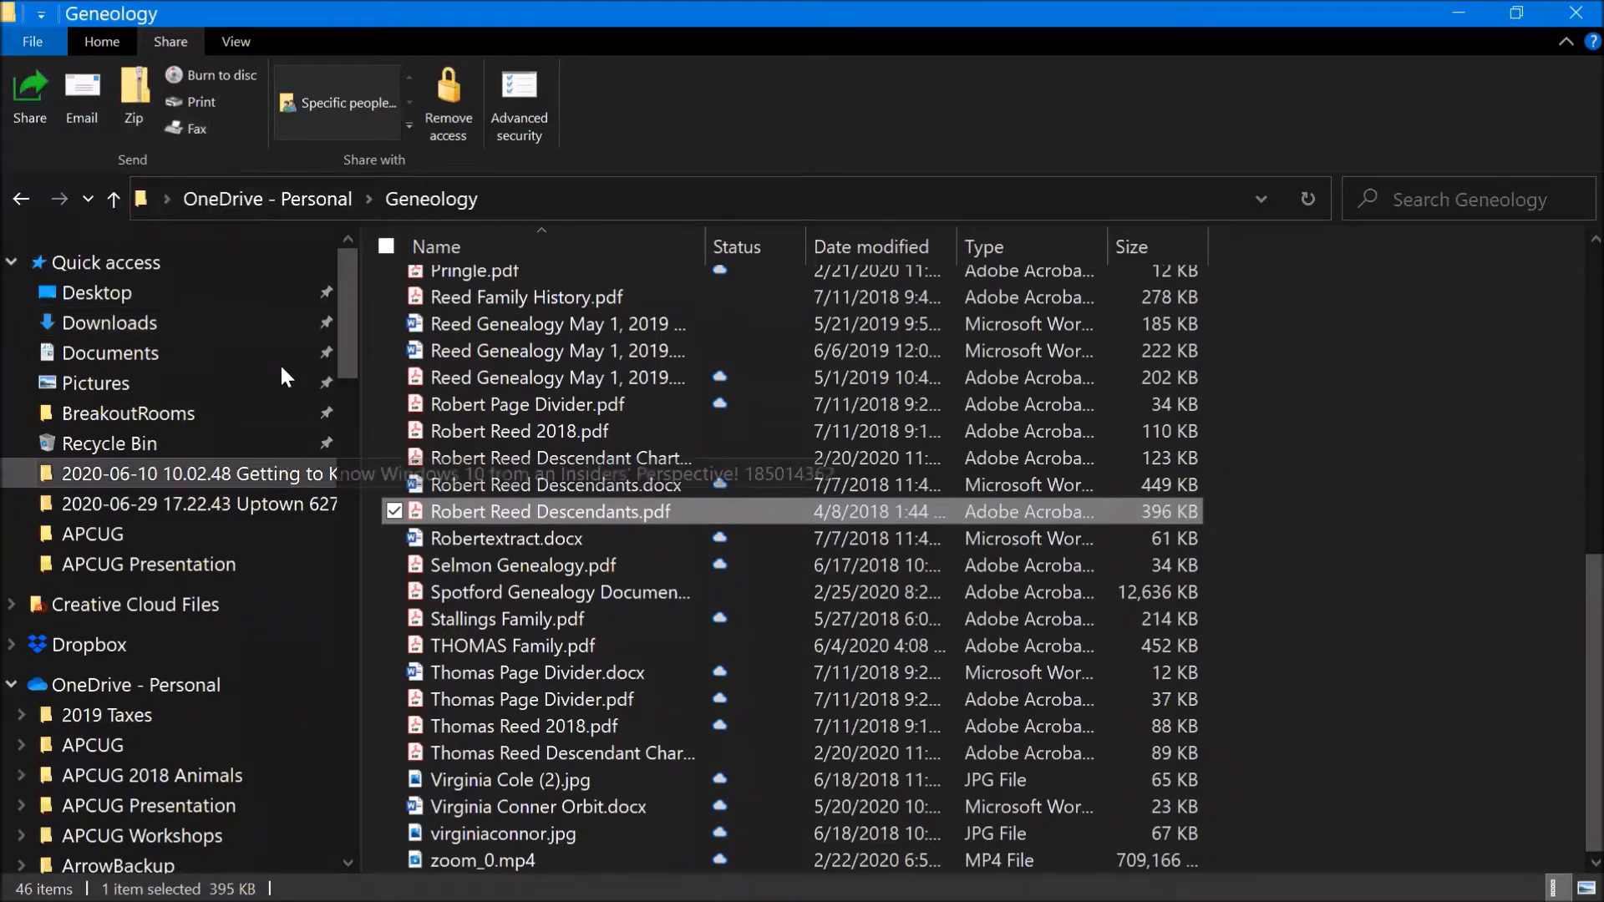
Step: Check the option for sharing the descendants PDF with specific people, close it and open the file's advanced security settings
left_click(347, 108)
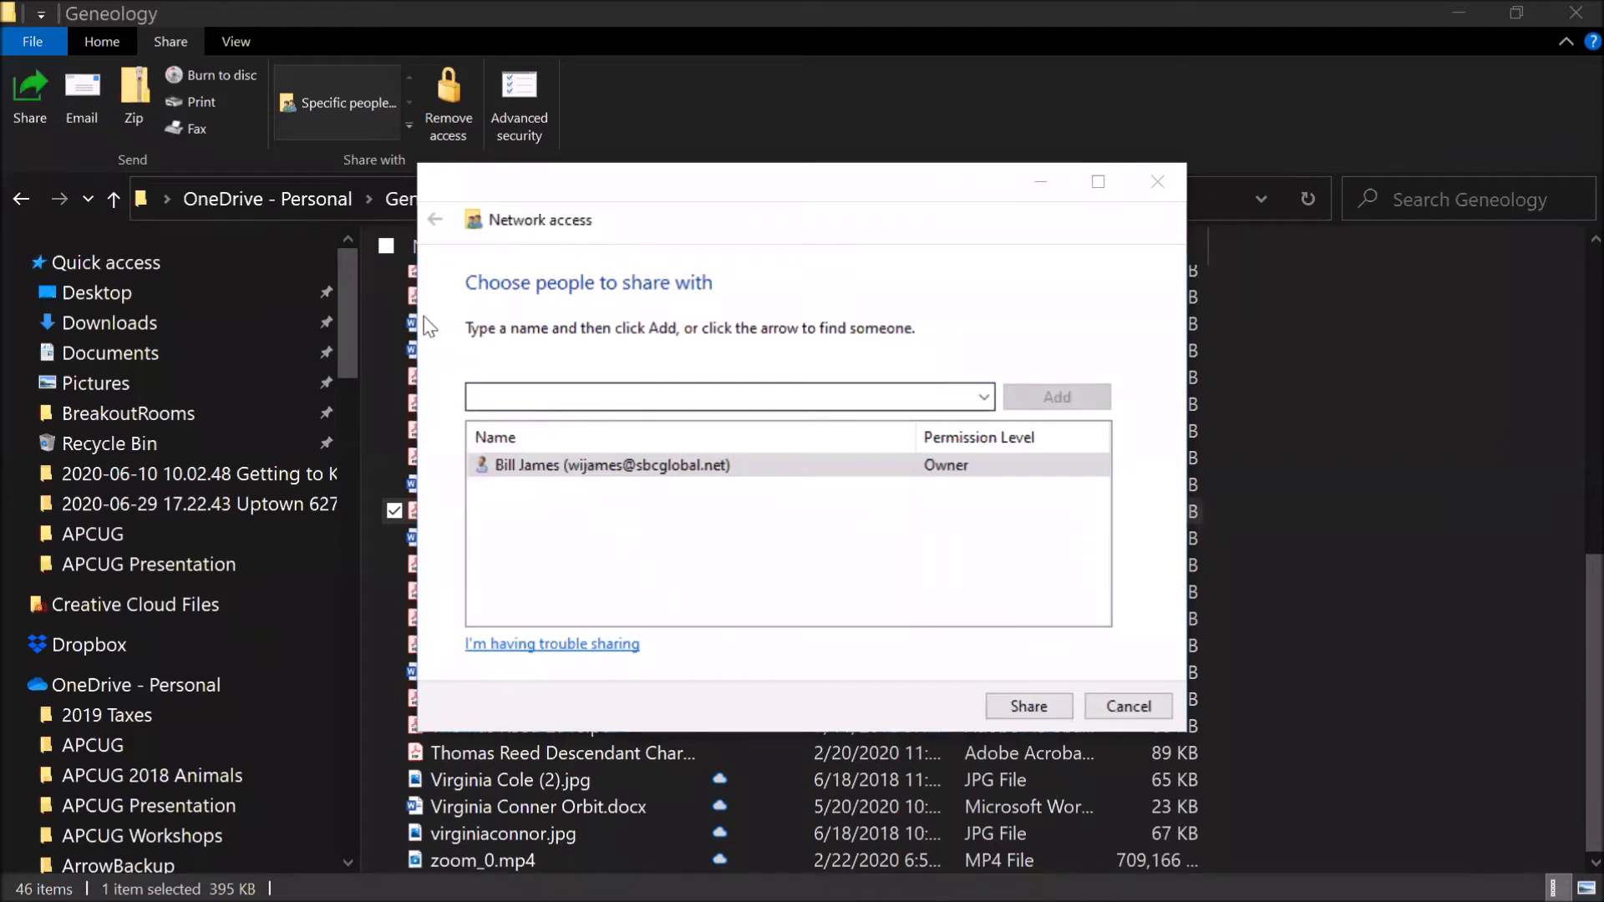
left_click(616, 185)
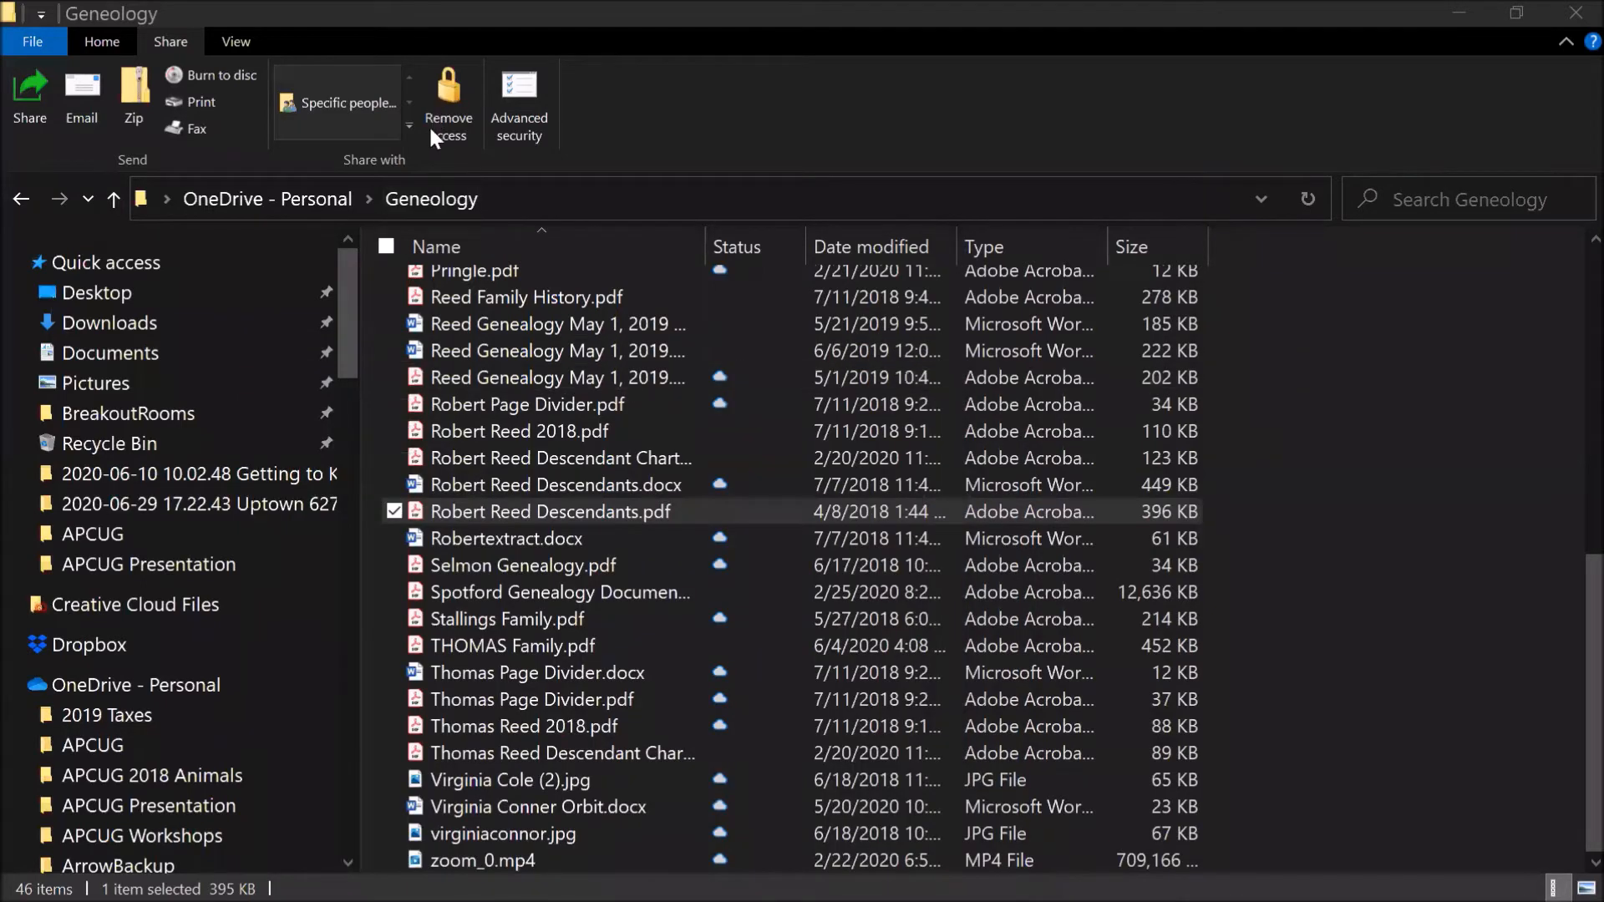
left_click(531, 121)
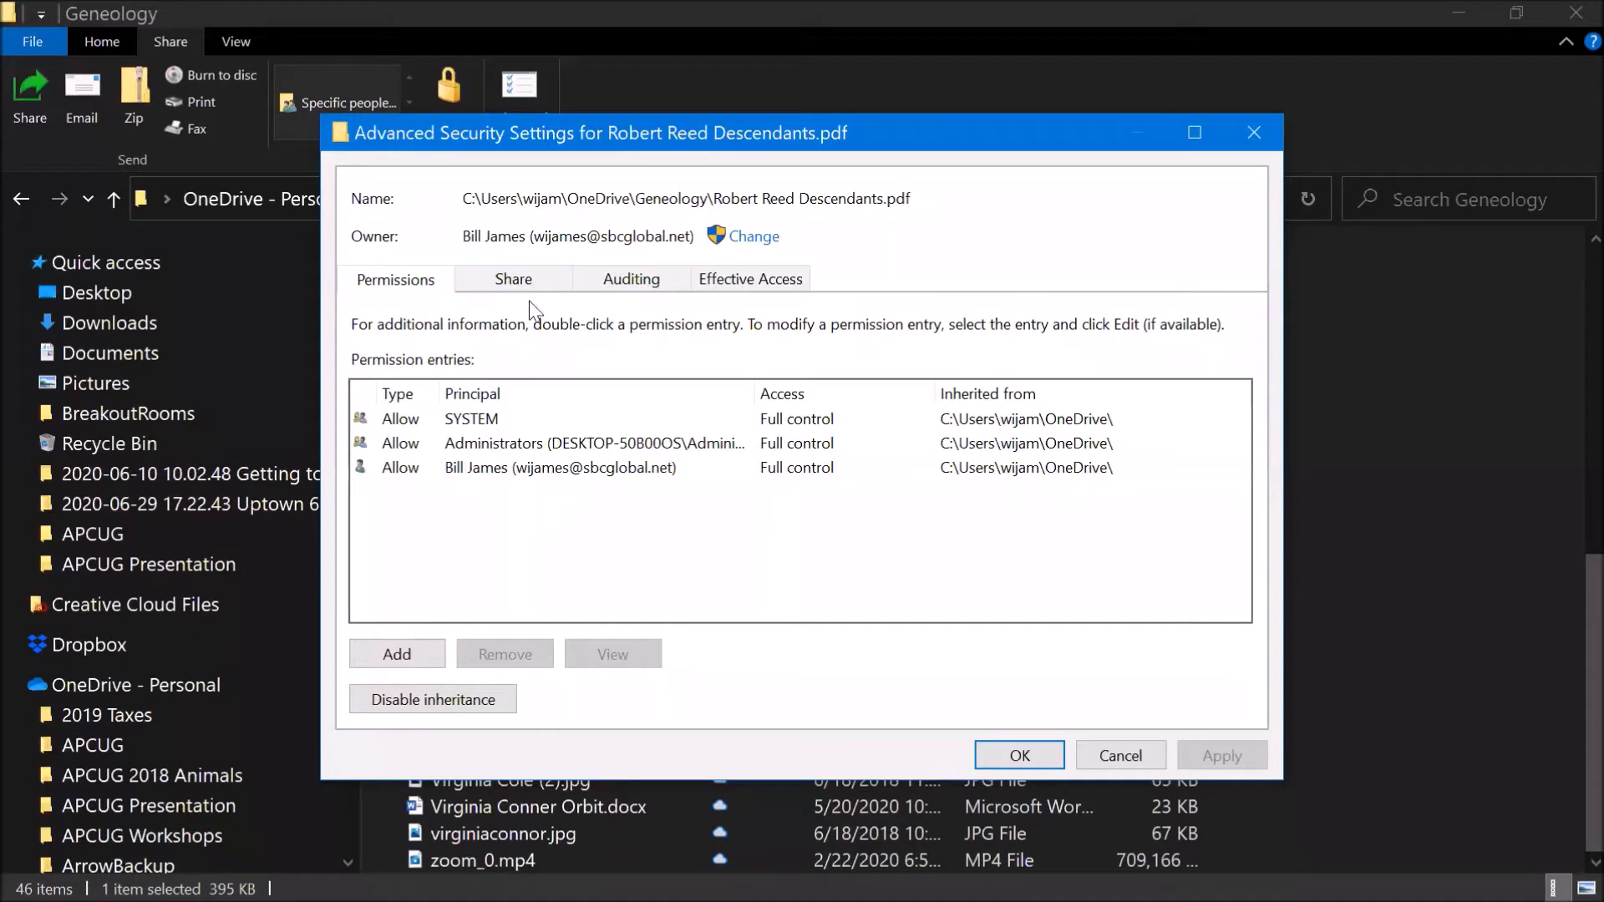
Step: View the share permission entries in the descendants PDF's advanced security settings and close the settings
left_click(524, 273)
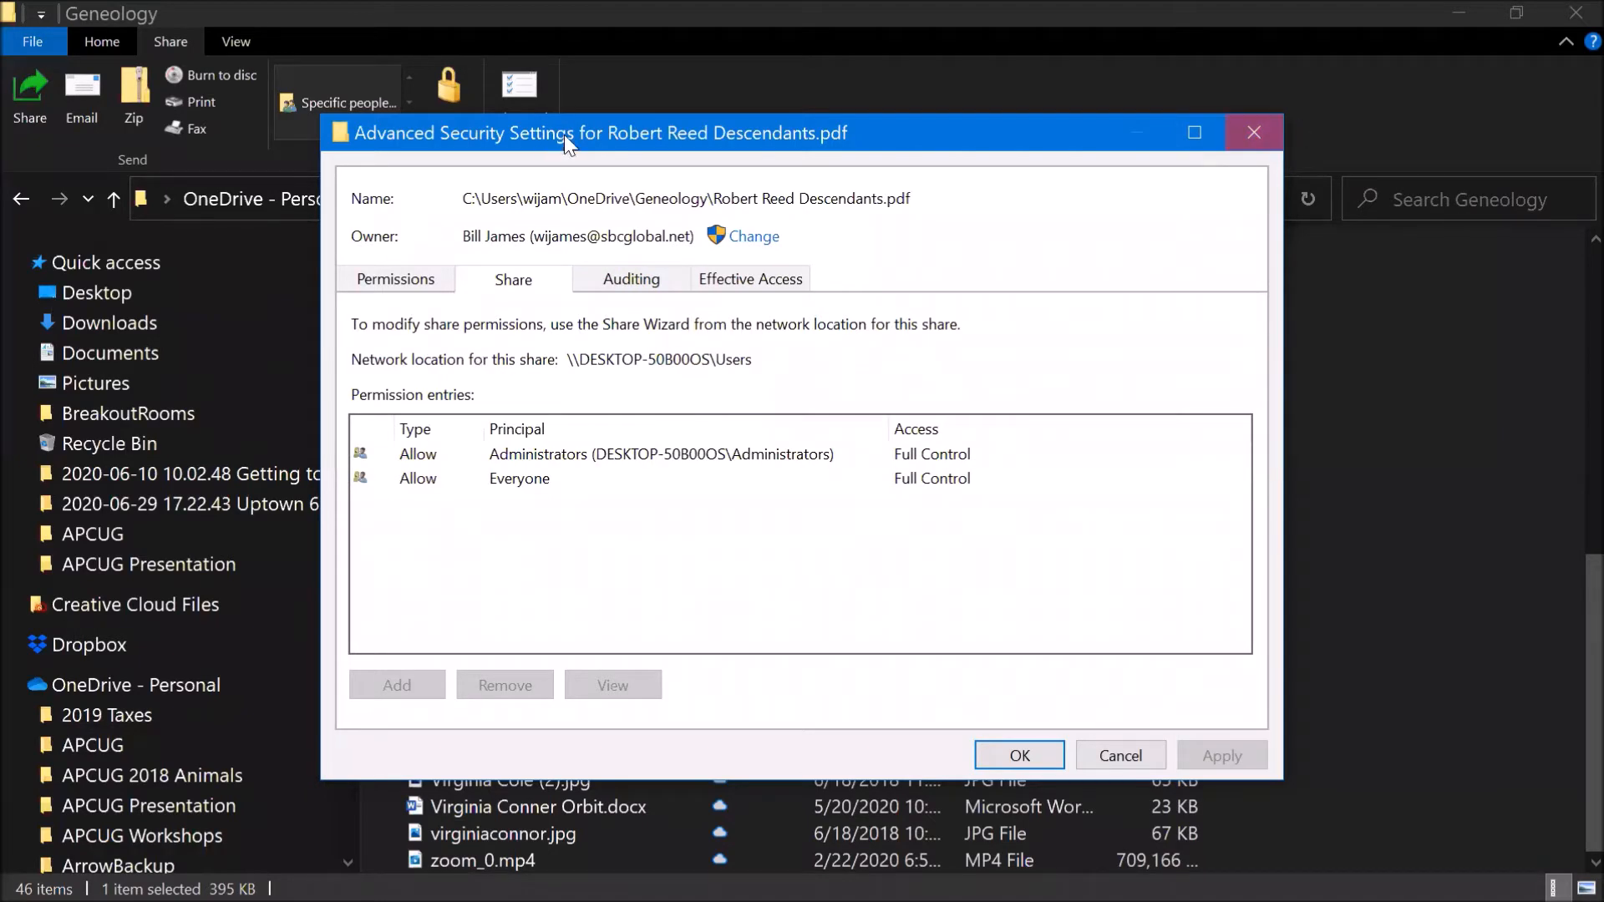
key("Escape")
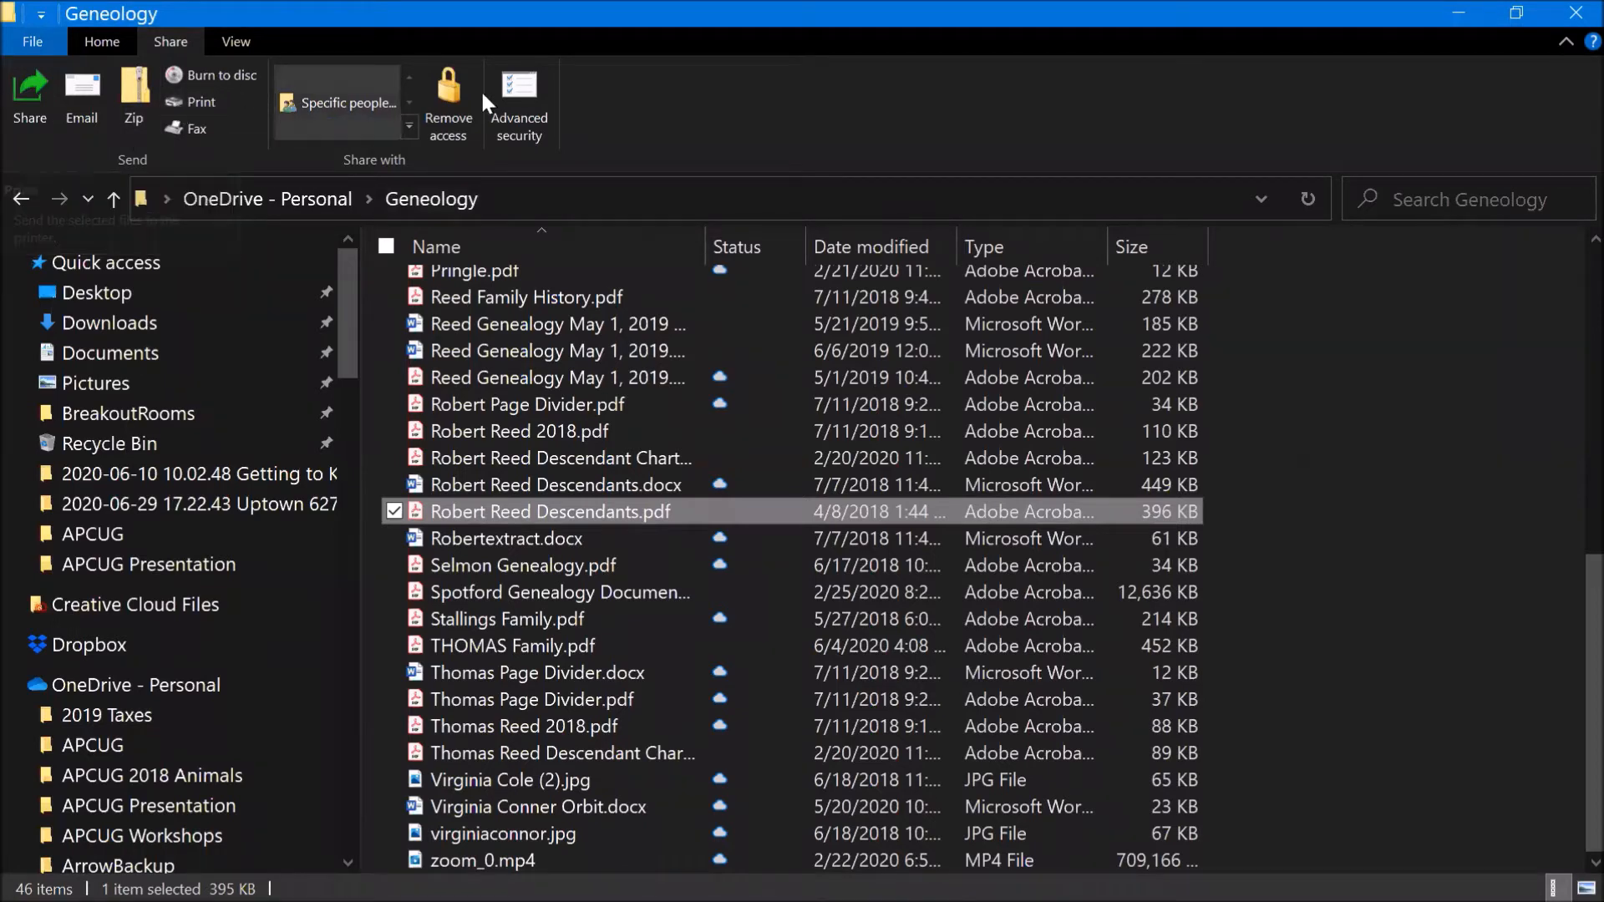
Step: Show libraries in the navigation pane and open Libraries from the folder tree
left_click(234, 41)
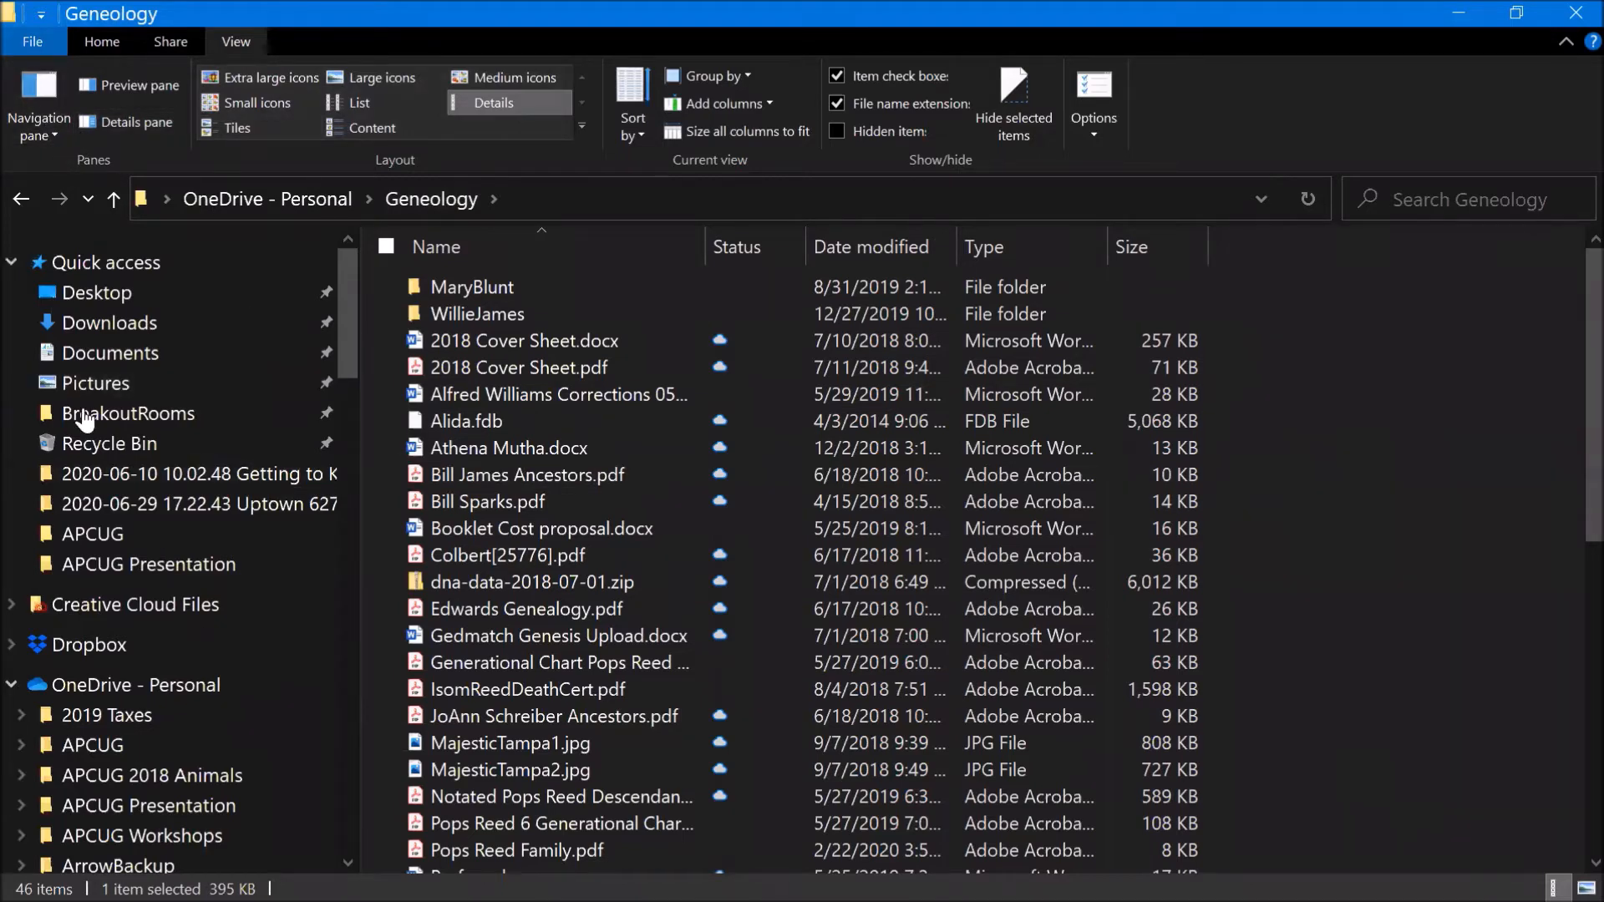
left_click(53, 134)
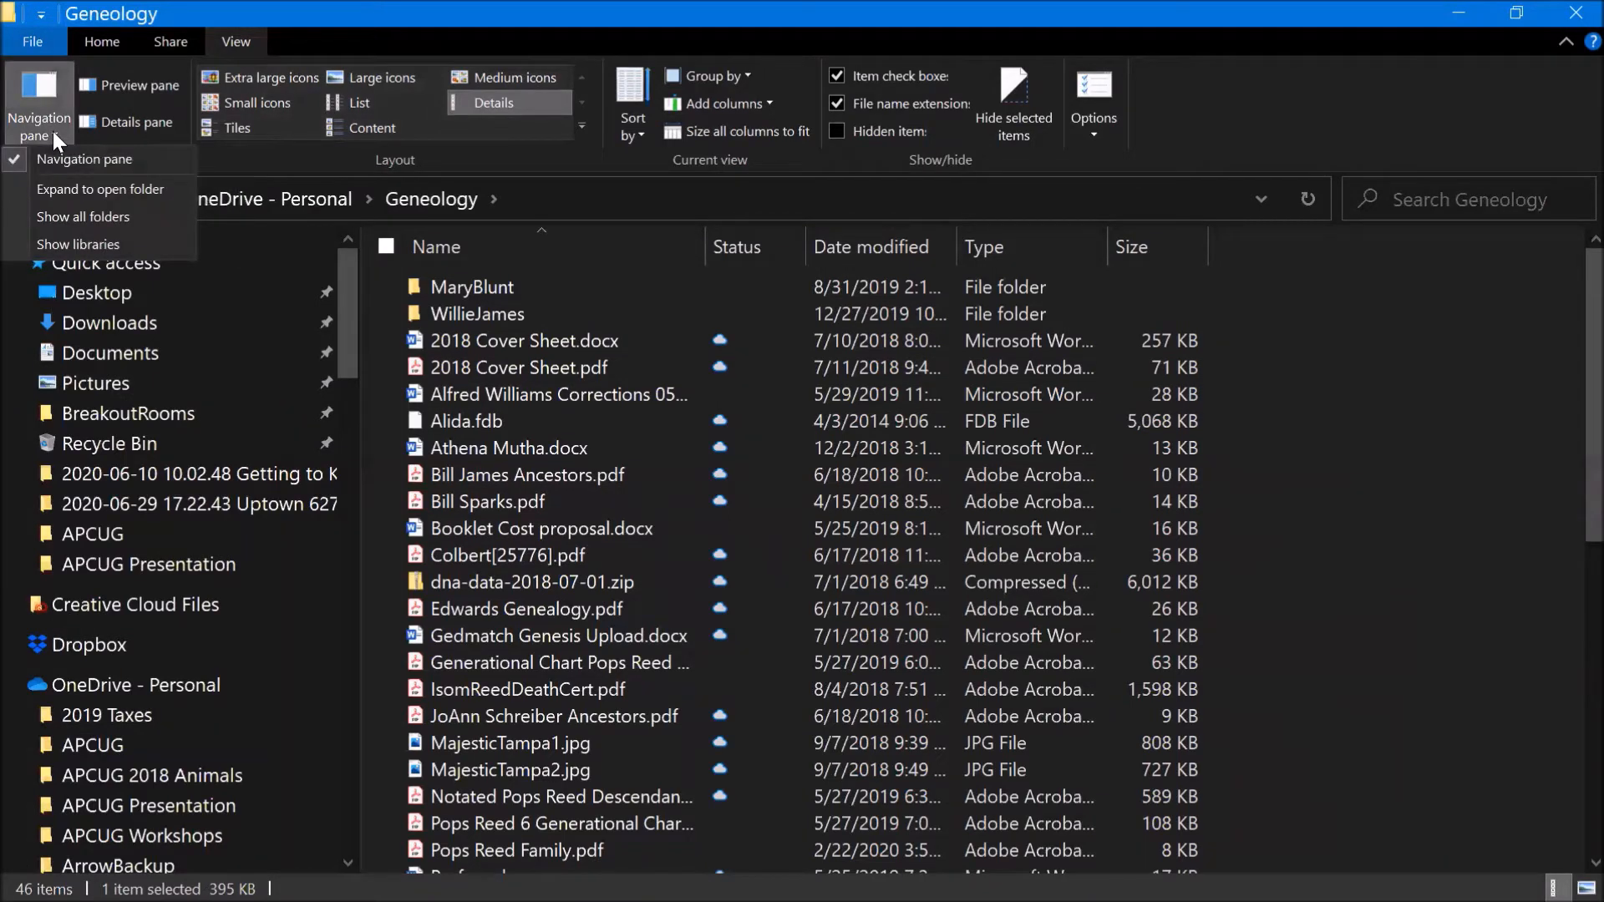
left_click(48, 243)
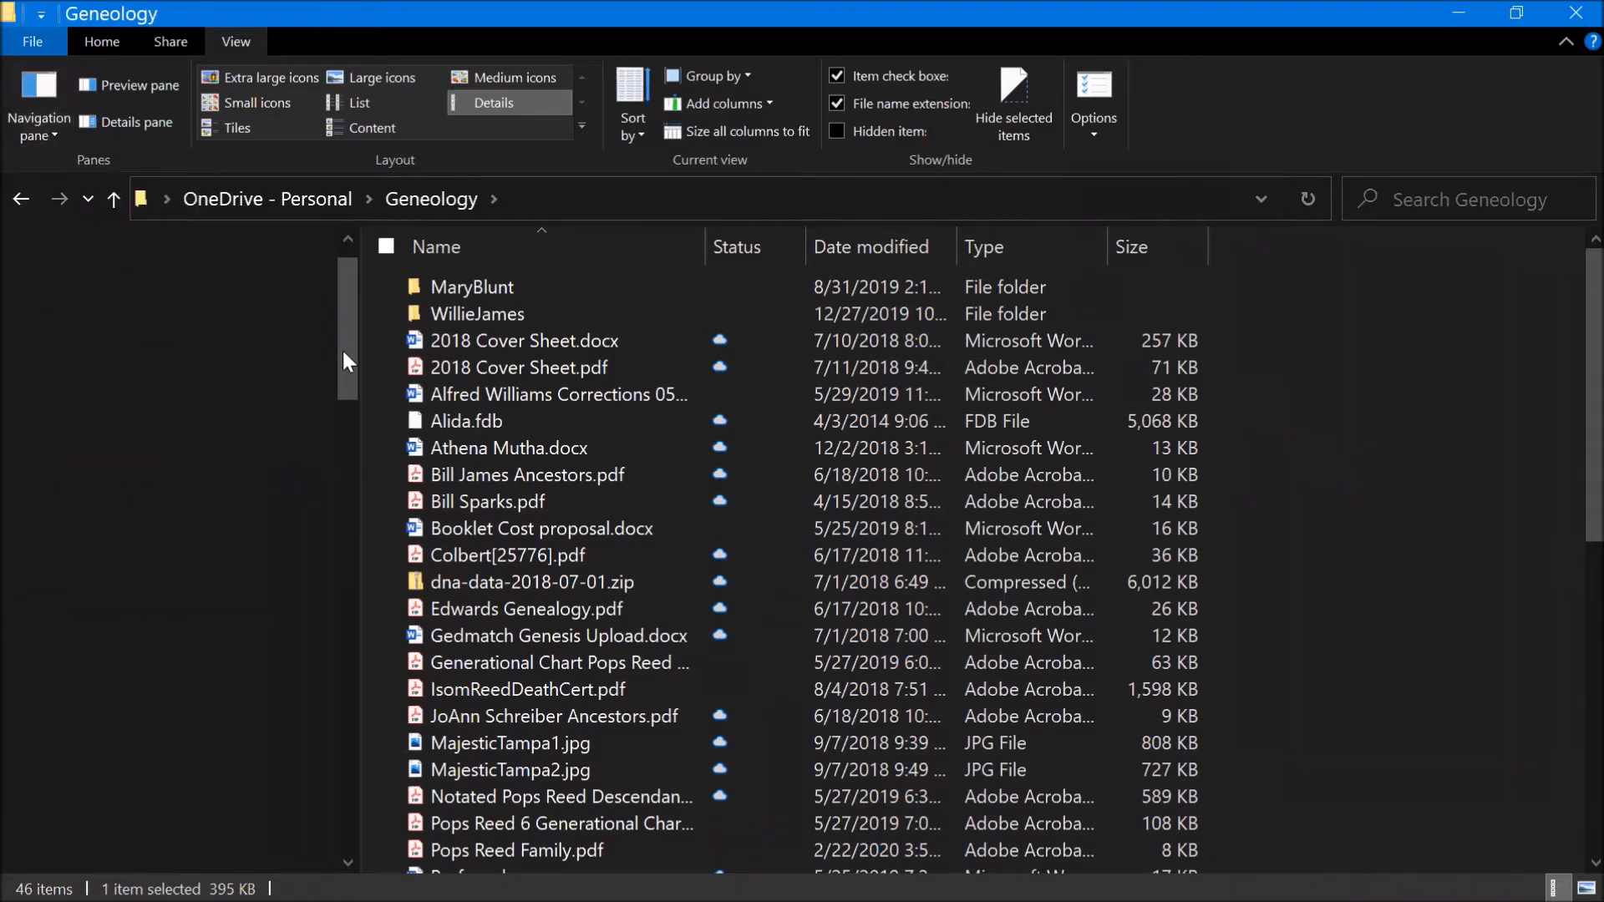
left_click_drag(353, 482, 353, 748)
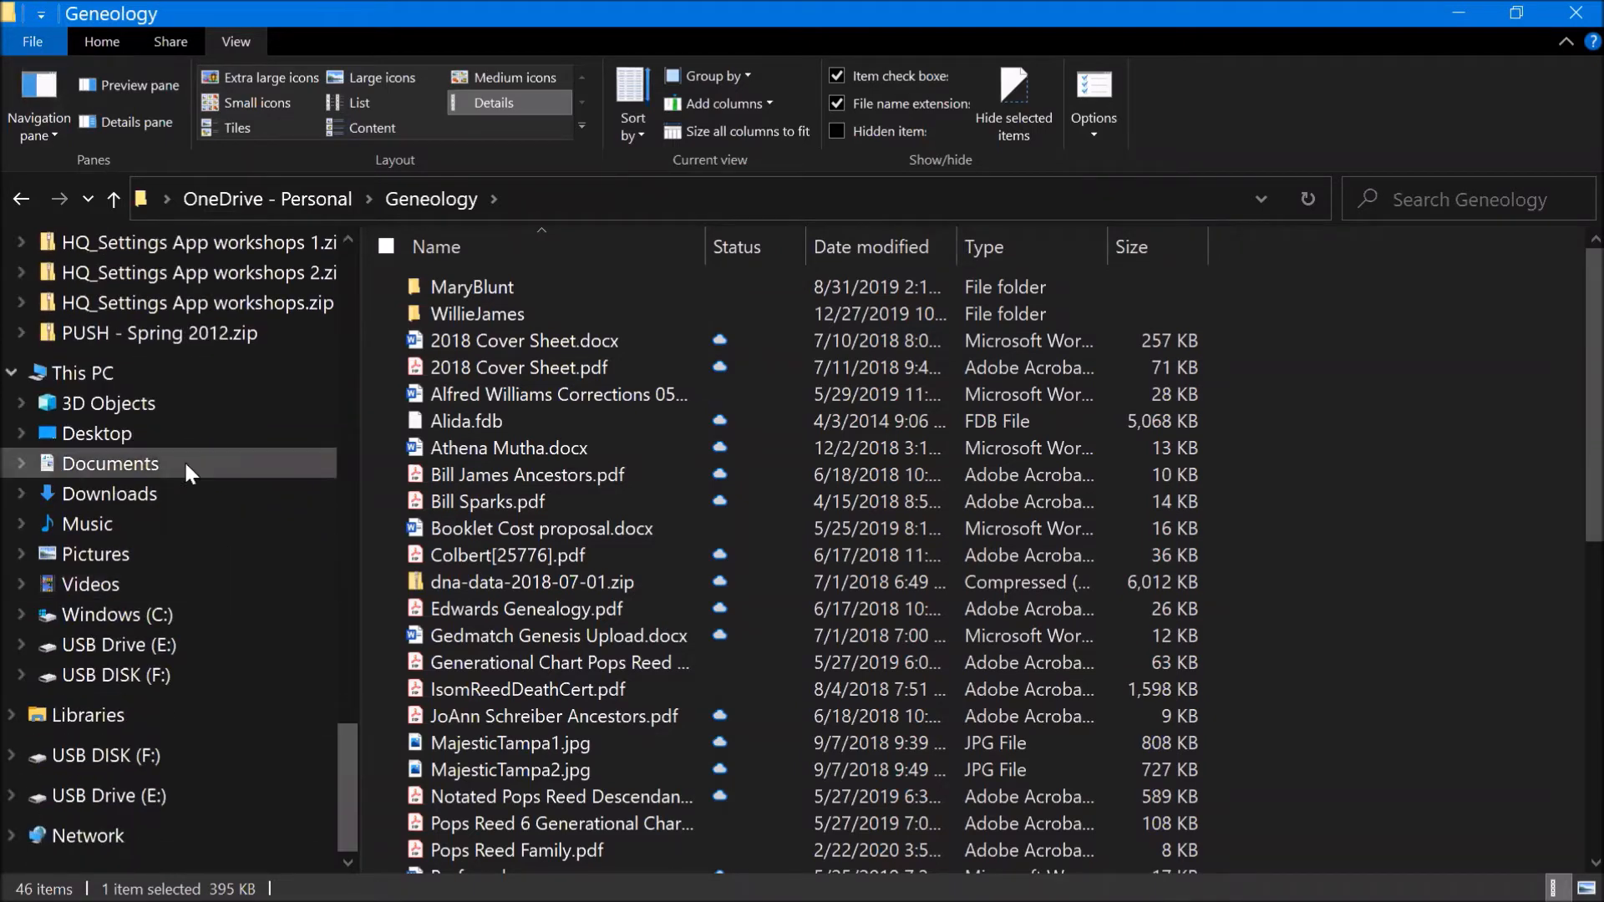
left_click(95, 721)
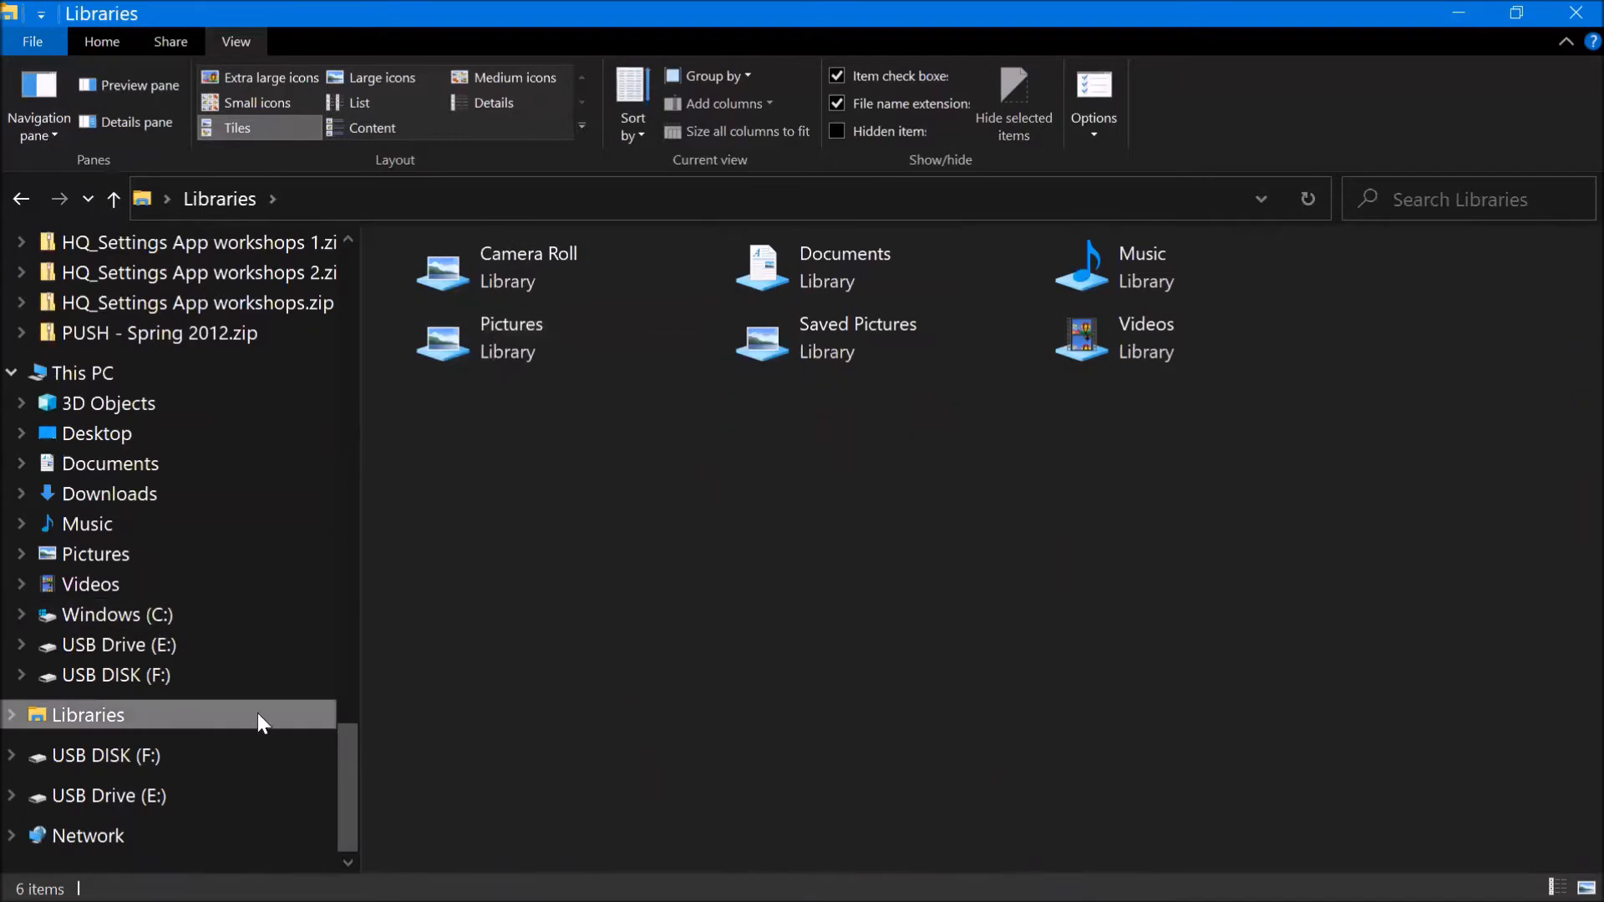
Step: Hide libraries from the navigation pane again and check the pane's display options
left_click(52, 129)
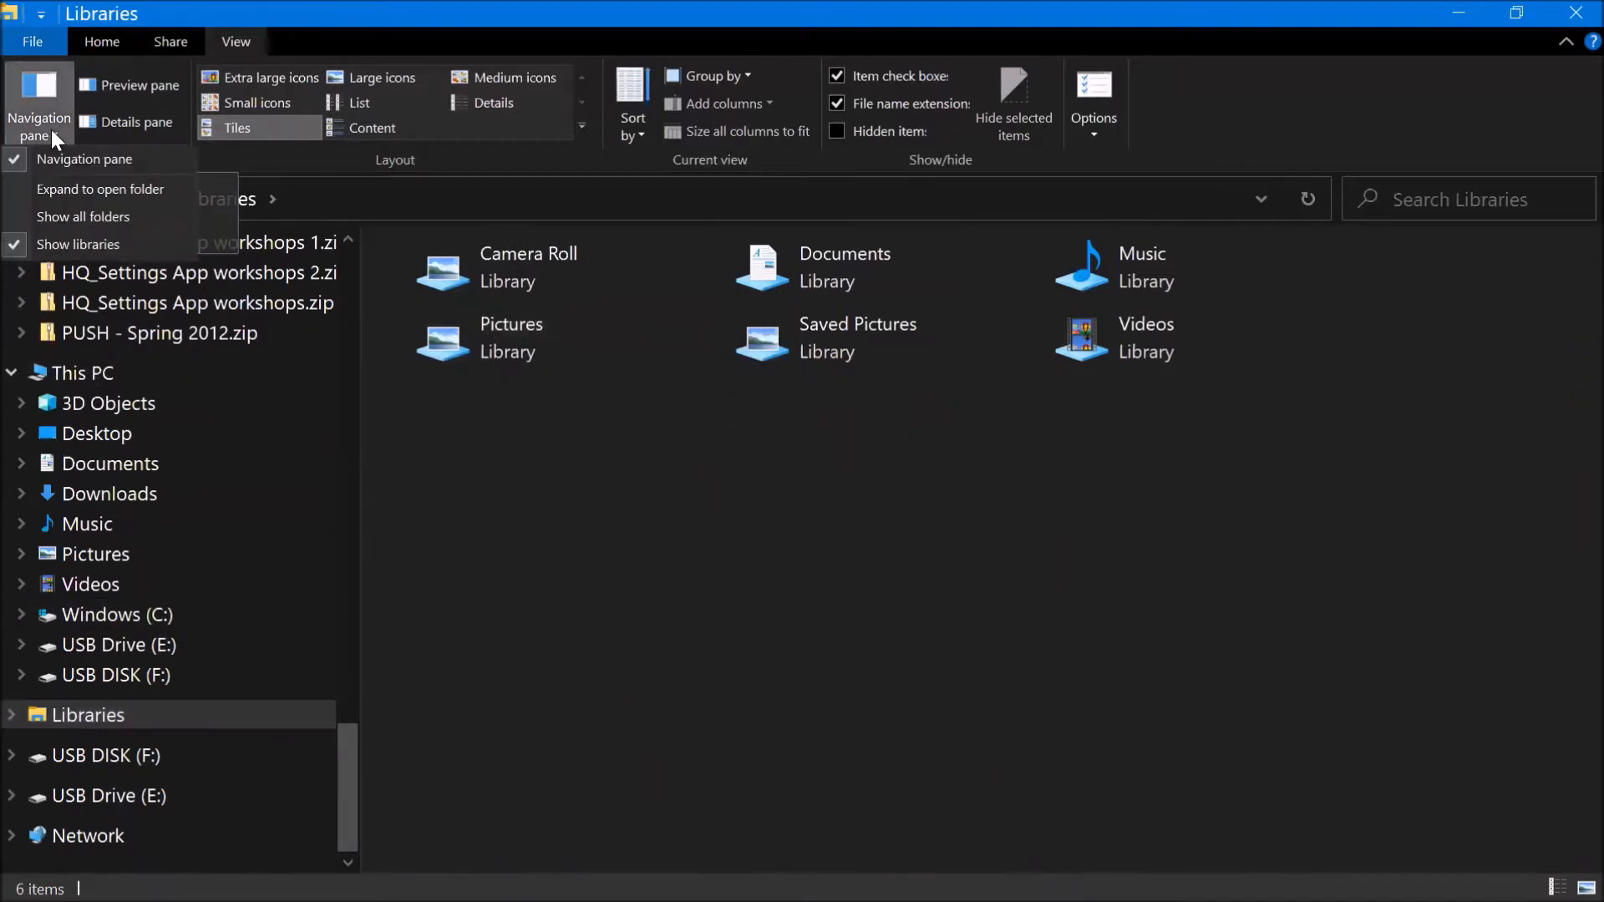
left_click(13, 251)
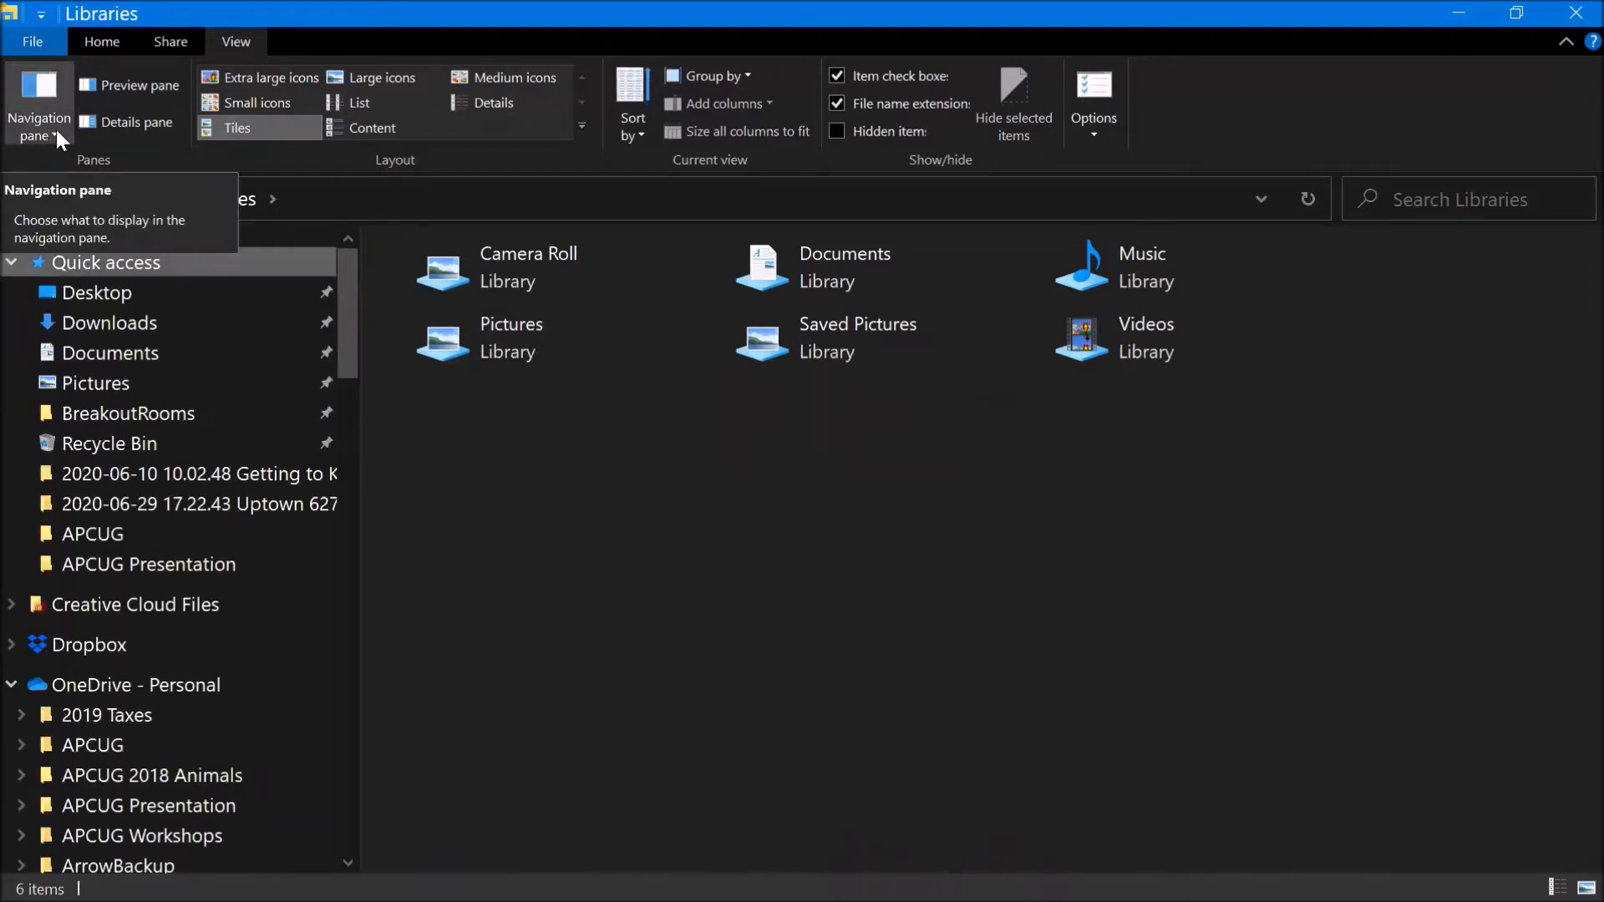
left_click(57, 129)
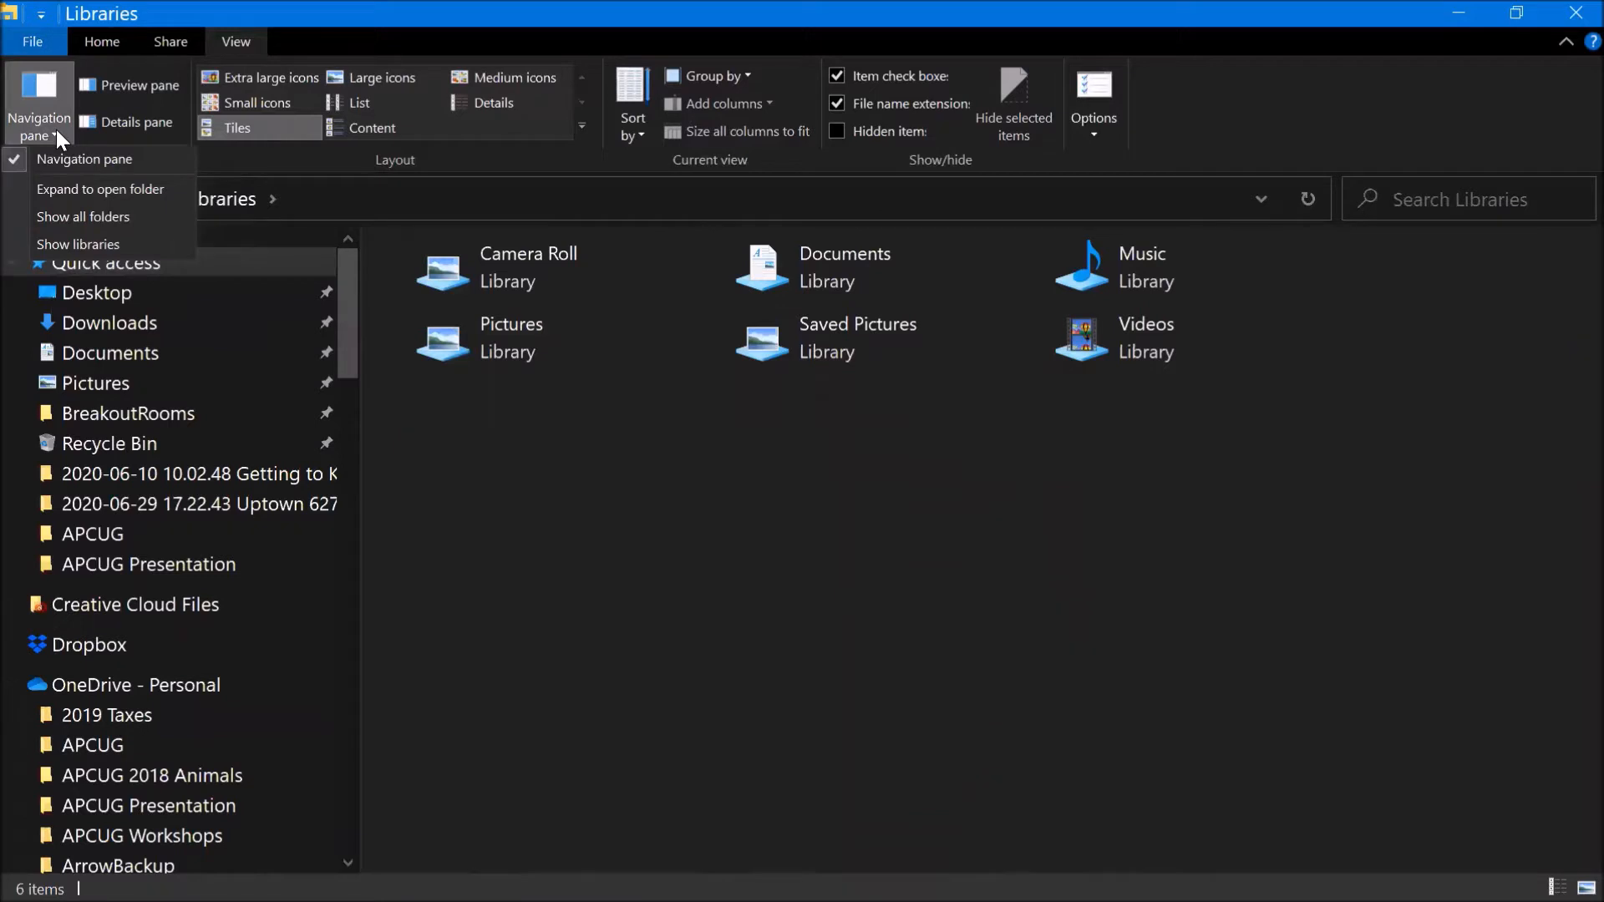
left_click(57, 128)
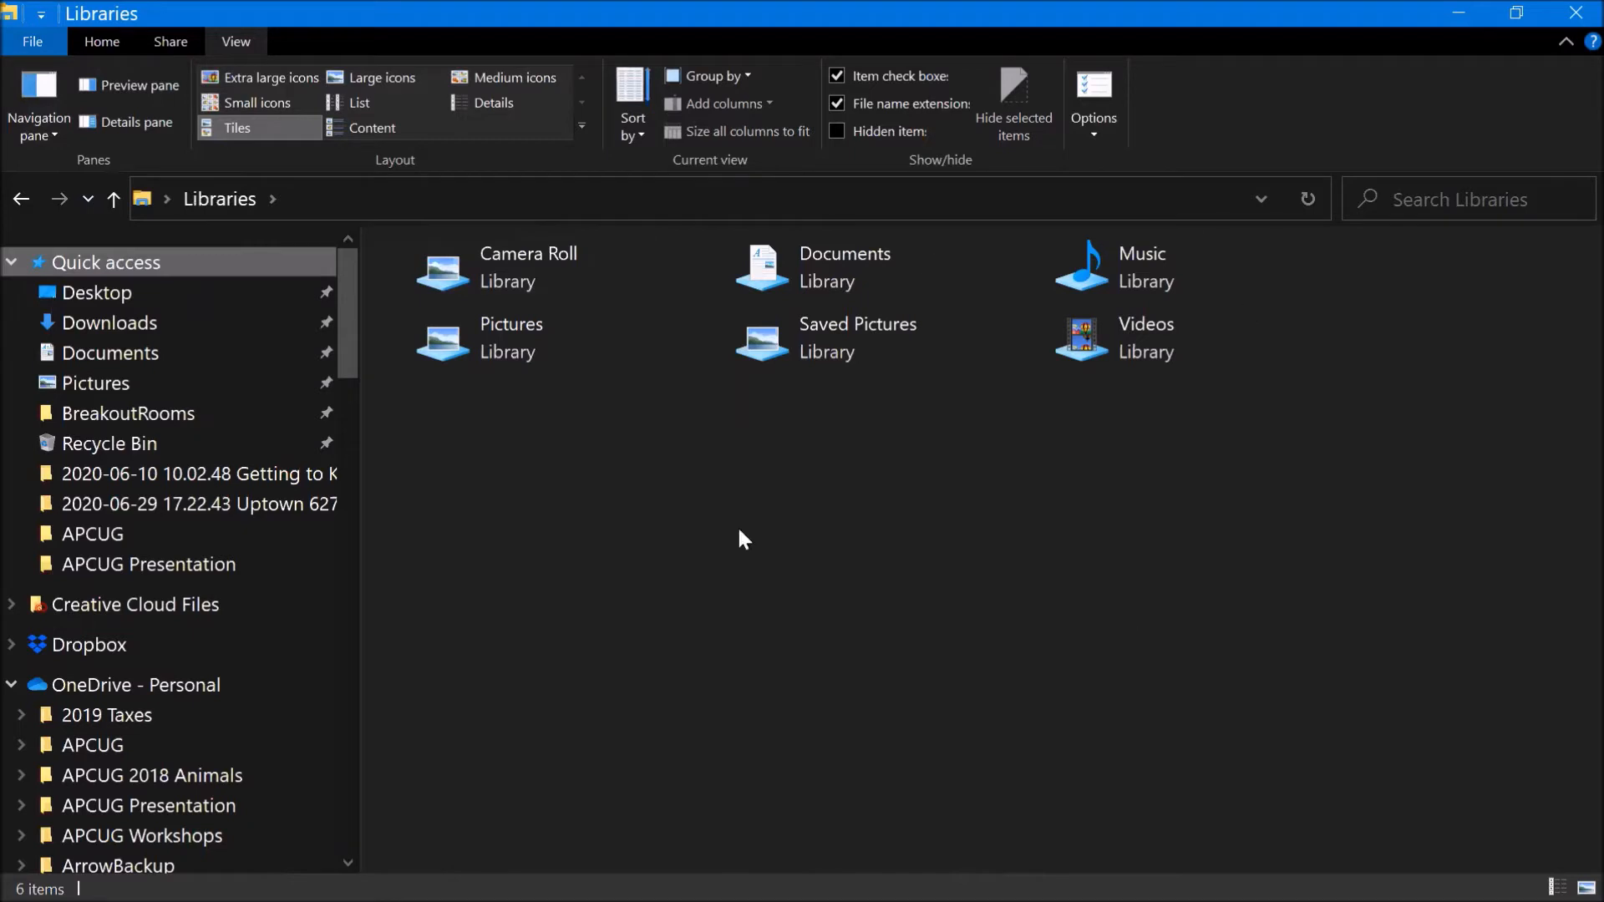
Step: Turn on the preview pane and select 2-create-shortcut.jpg in the Pictures folder to preview it
left_click(107, 84)
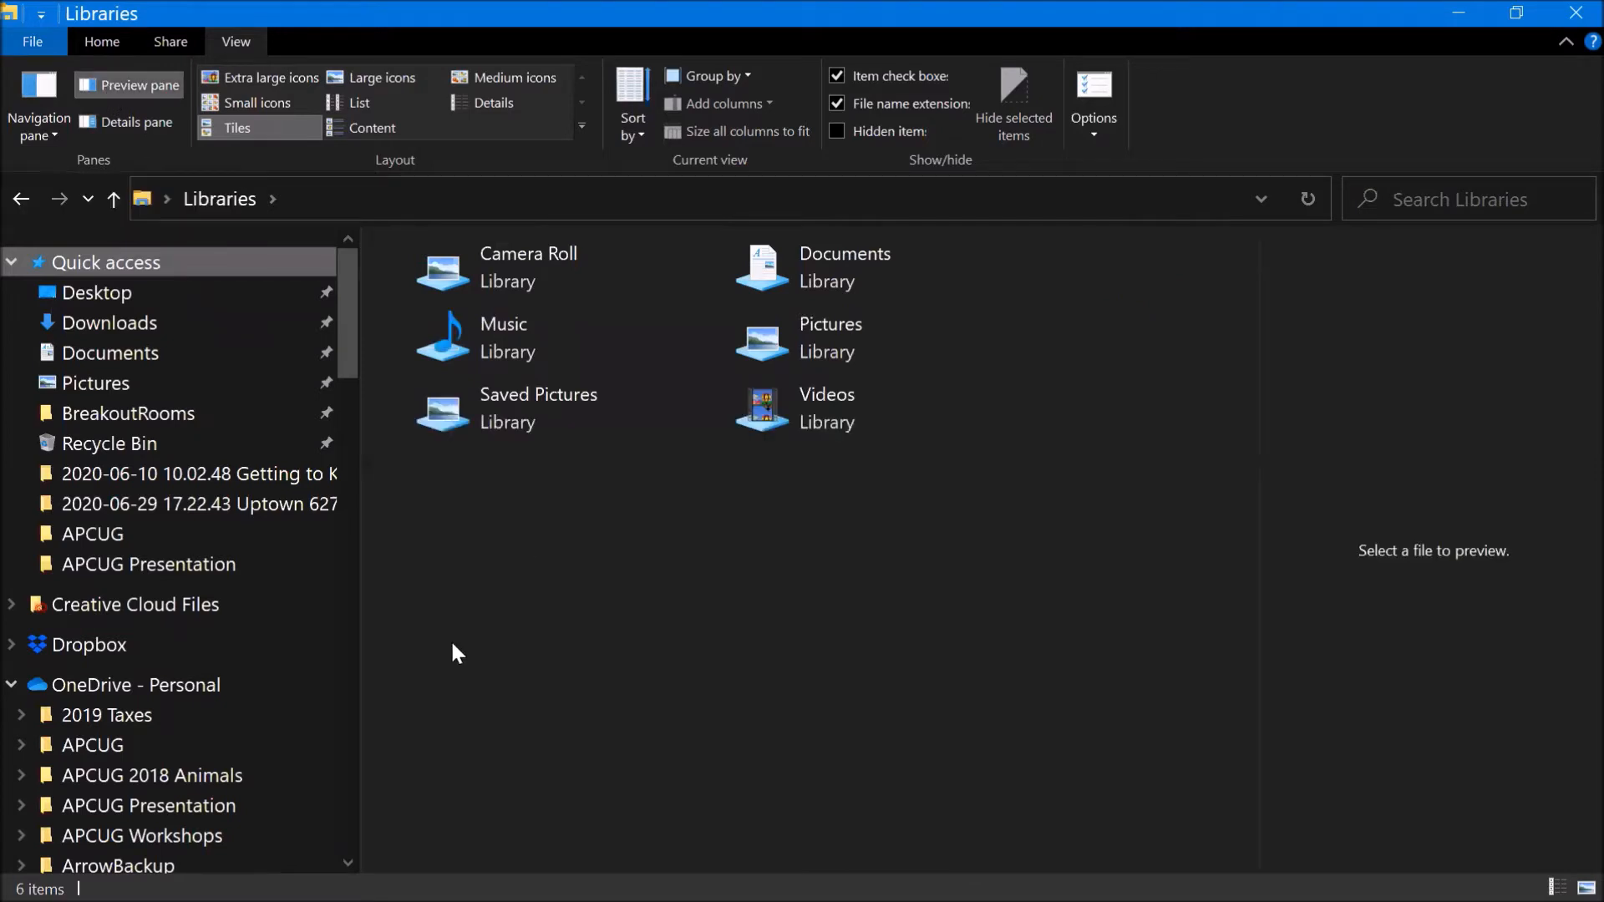
left_click(78, 387)
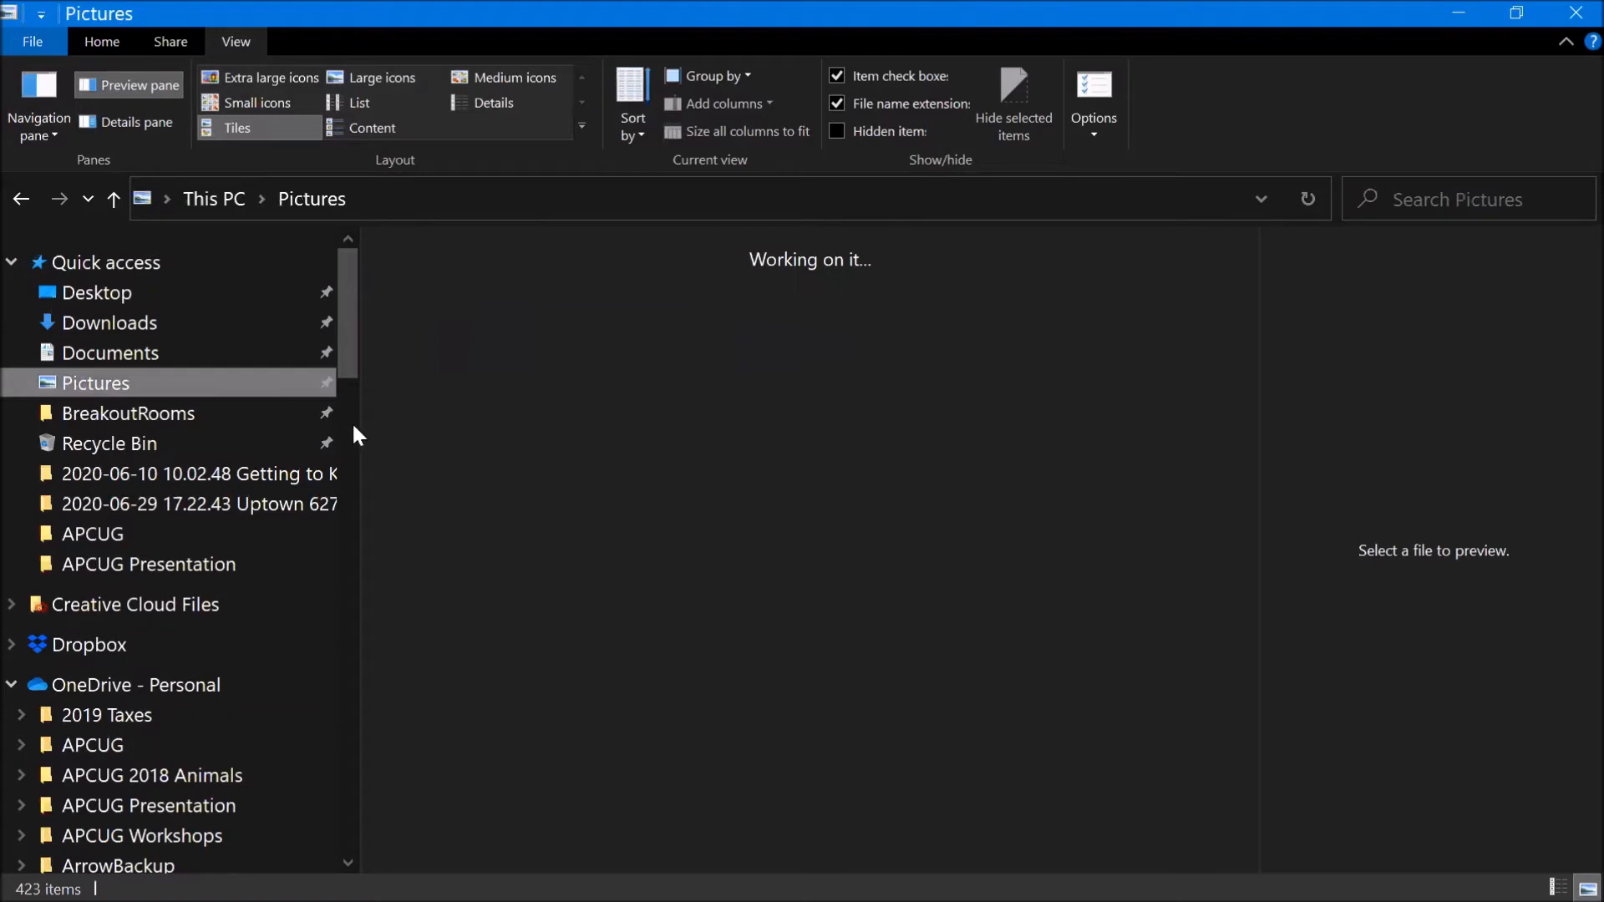
left_click(463, 344)
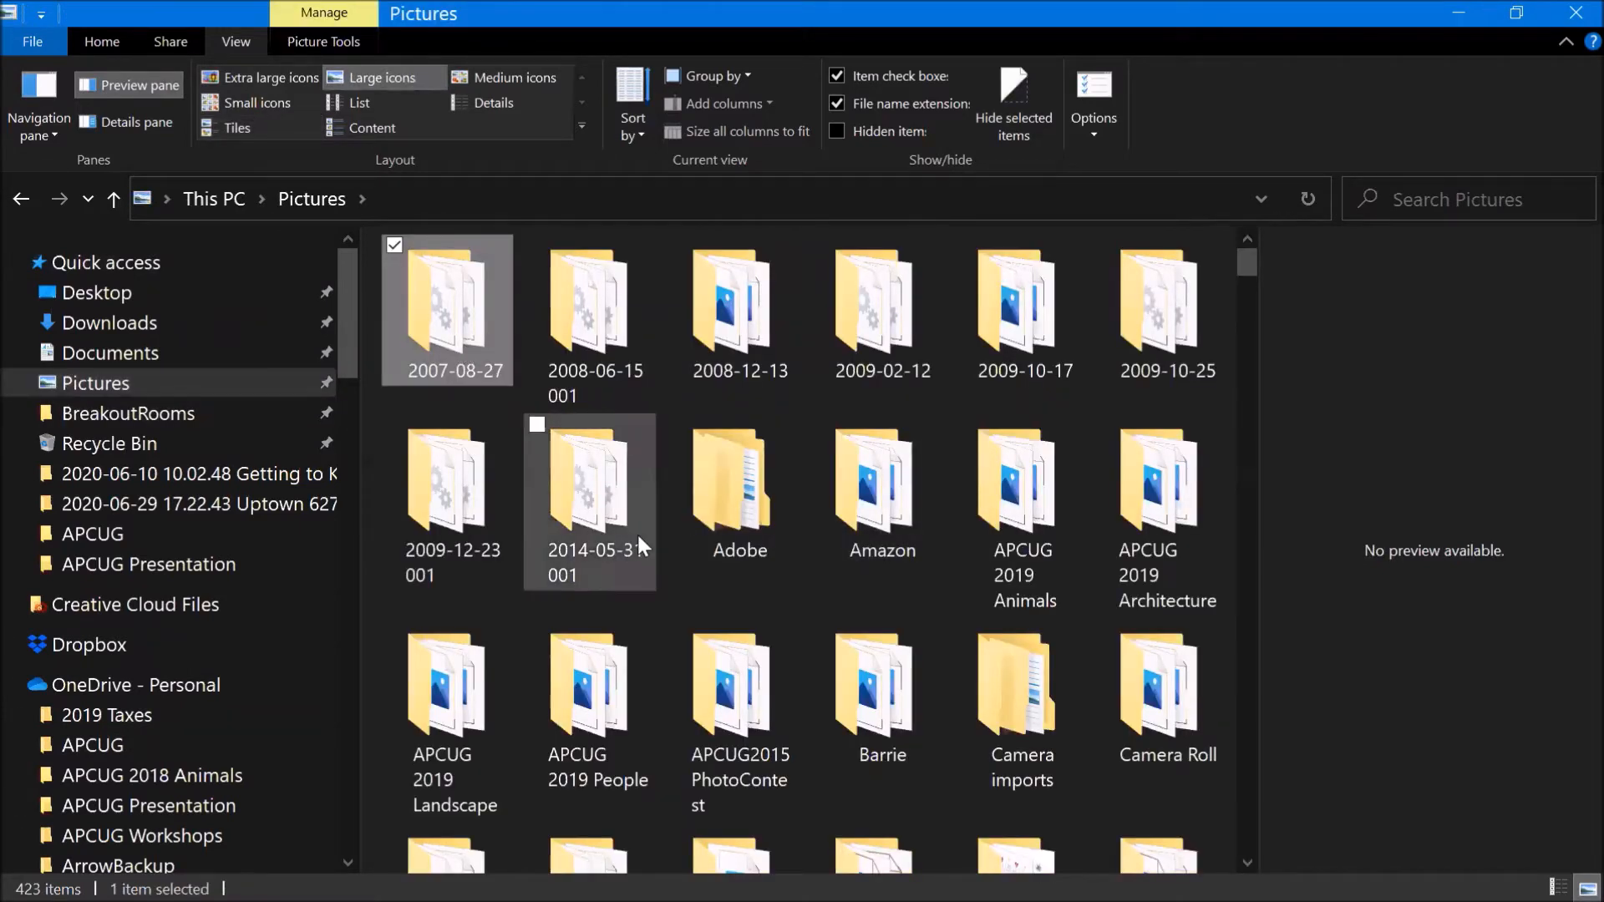
scroll(637, 560, "down", 5)
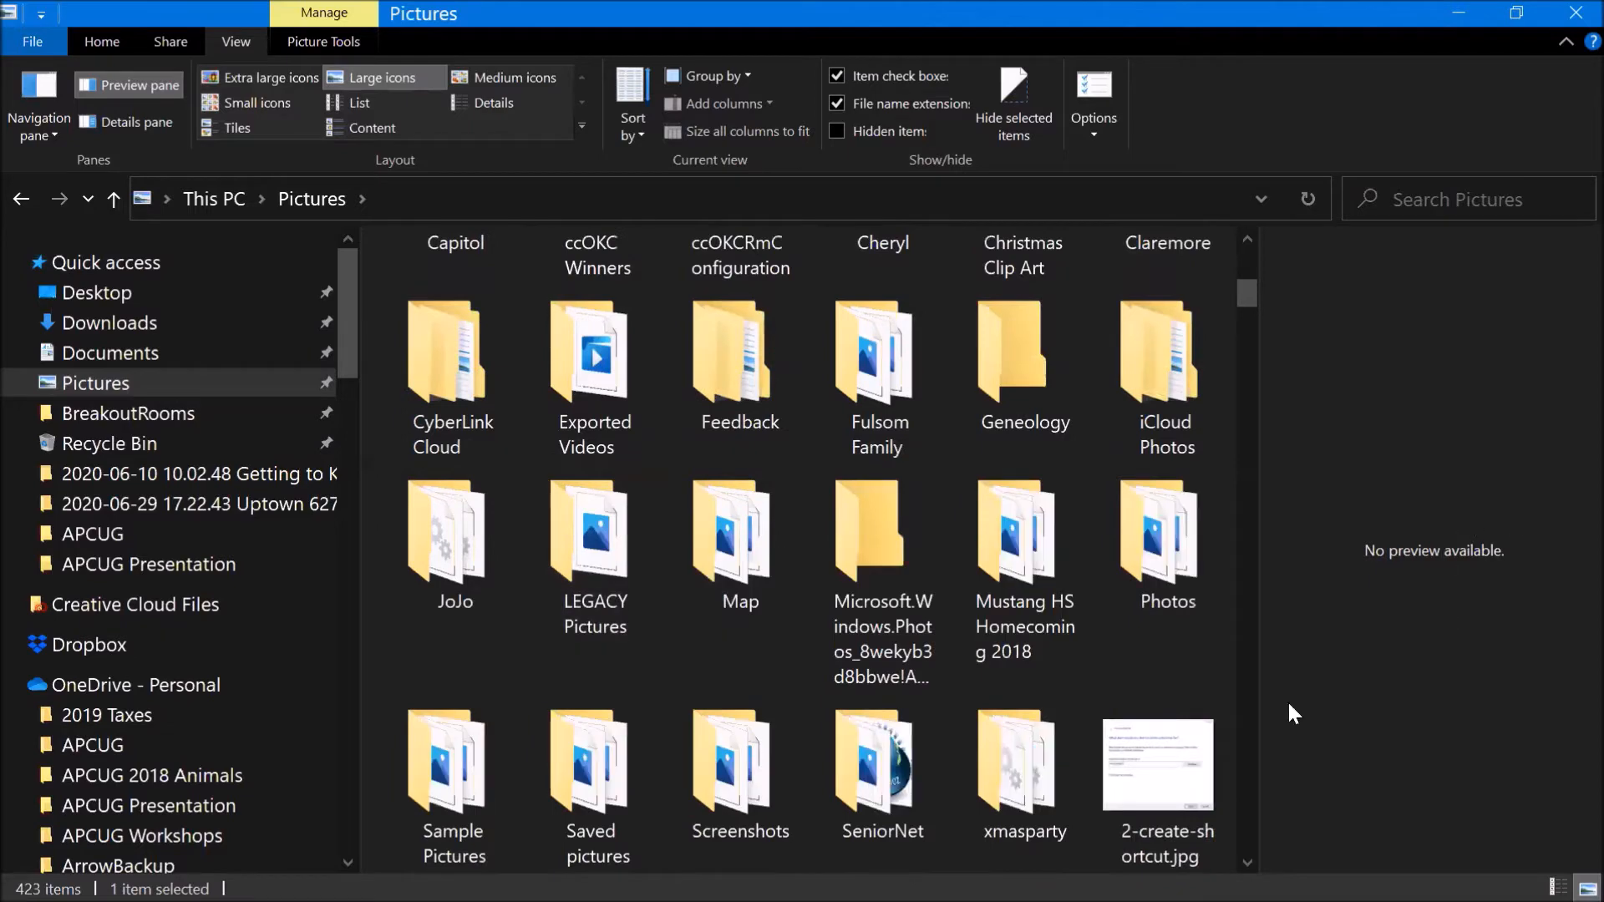
left_click(1155, 786)
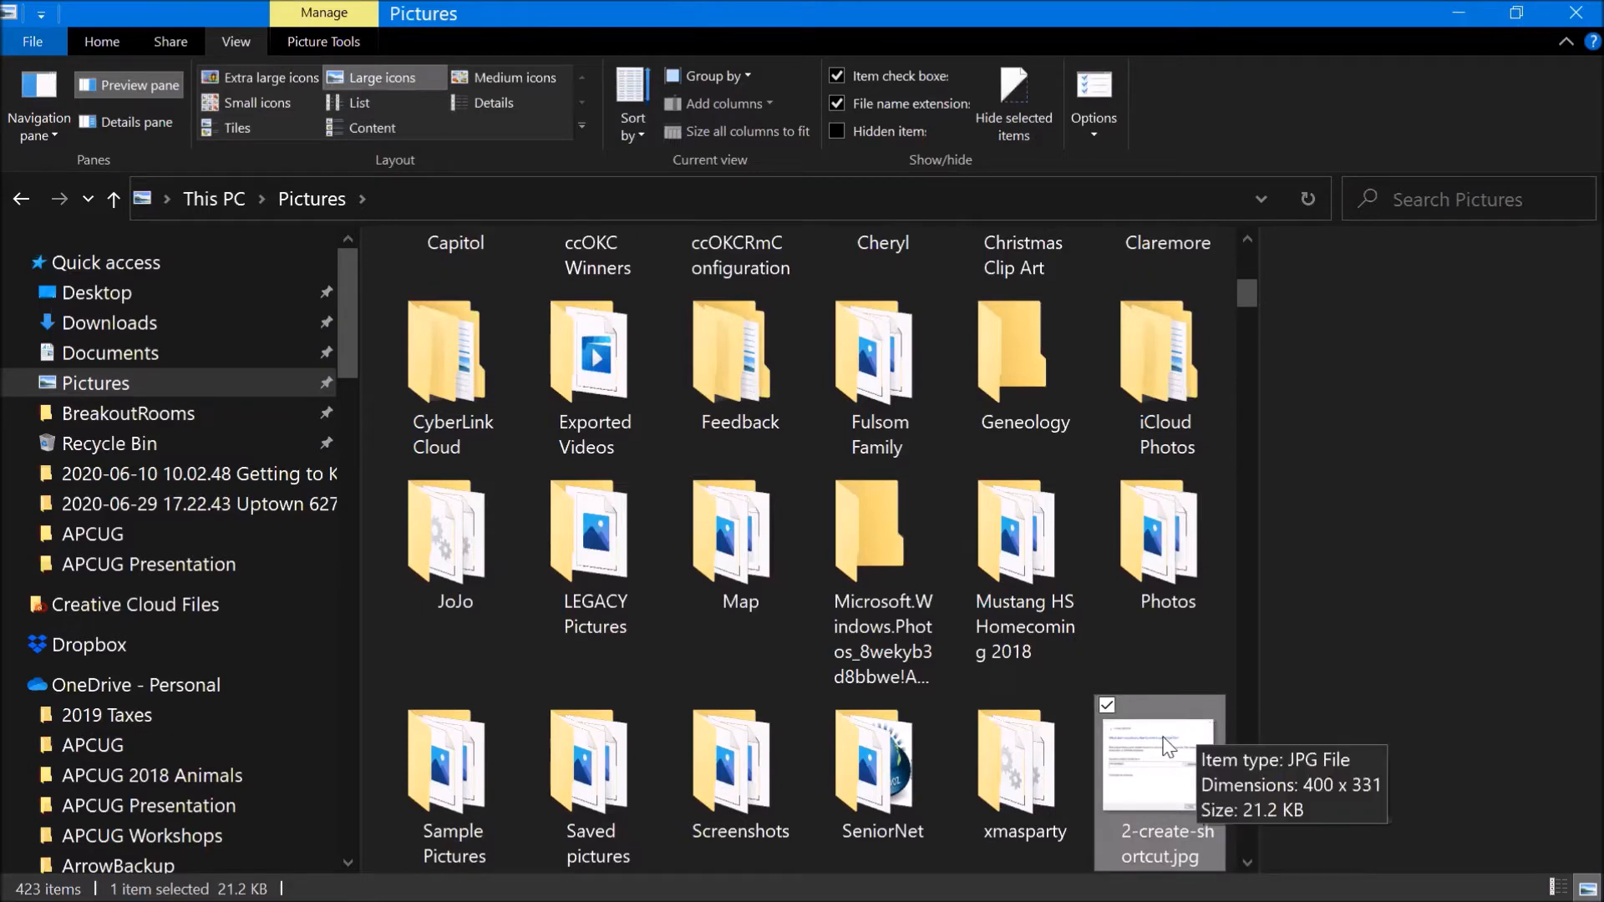
scroll(1168, 746, "down", 3)
scroll(1085, 747, "down", 4)
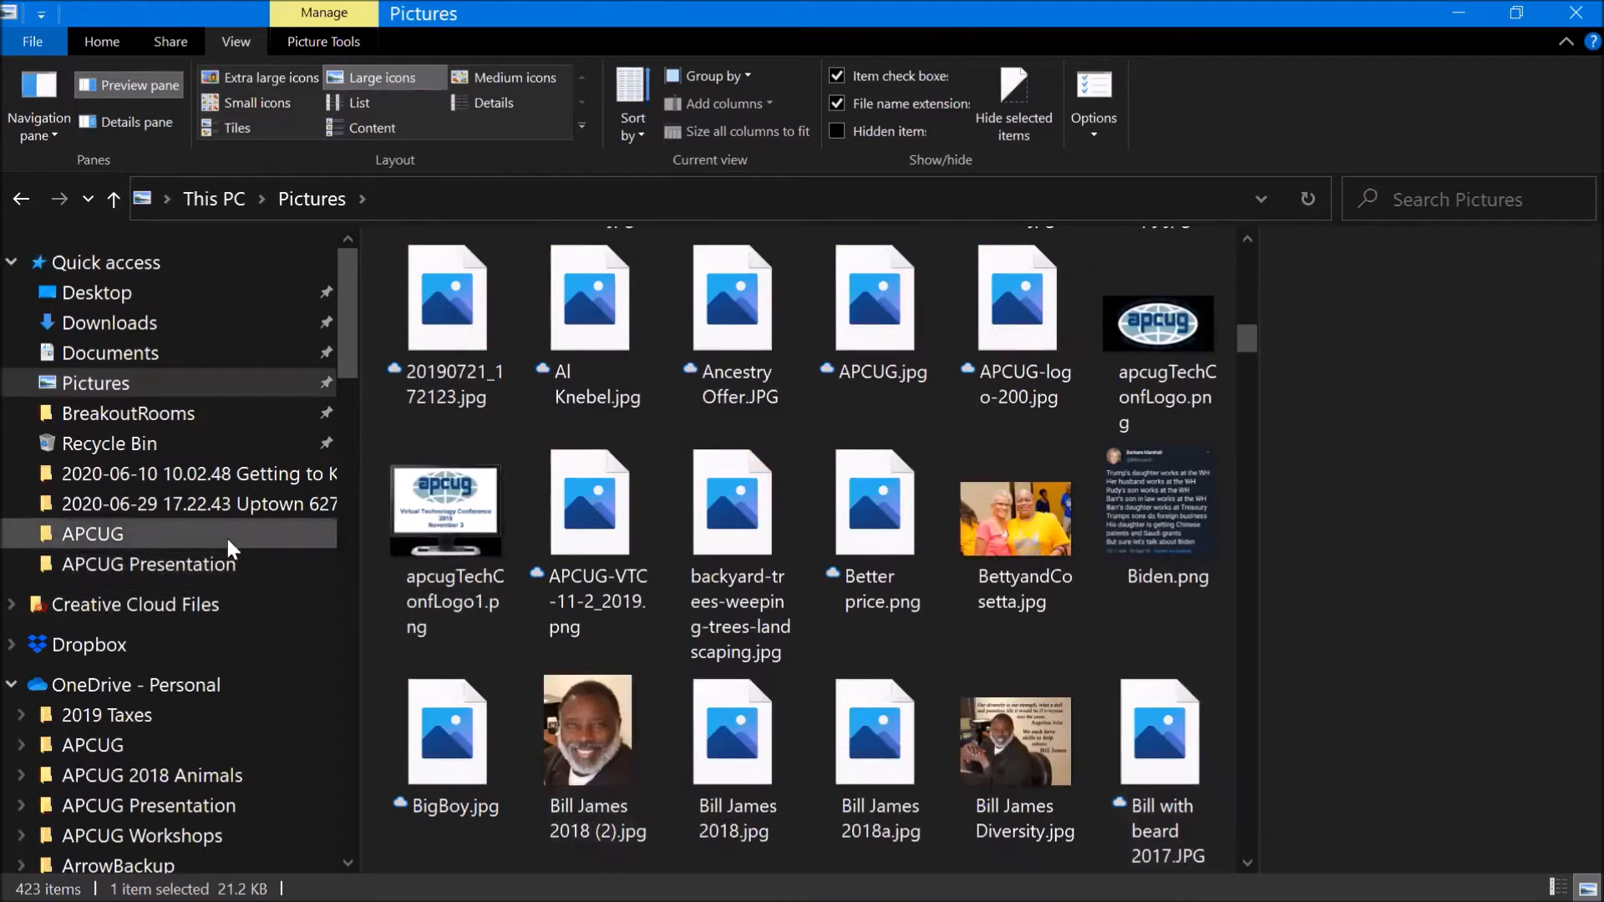
Step: Look into the OneDrive folders 2019 Taxes and APCUG 2018 Animals, and open the Bits&Bytes folder
left_click_drag(339, 339, 317, 393)
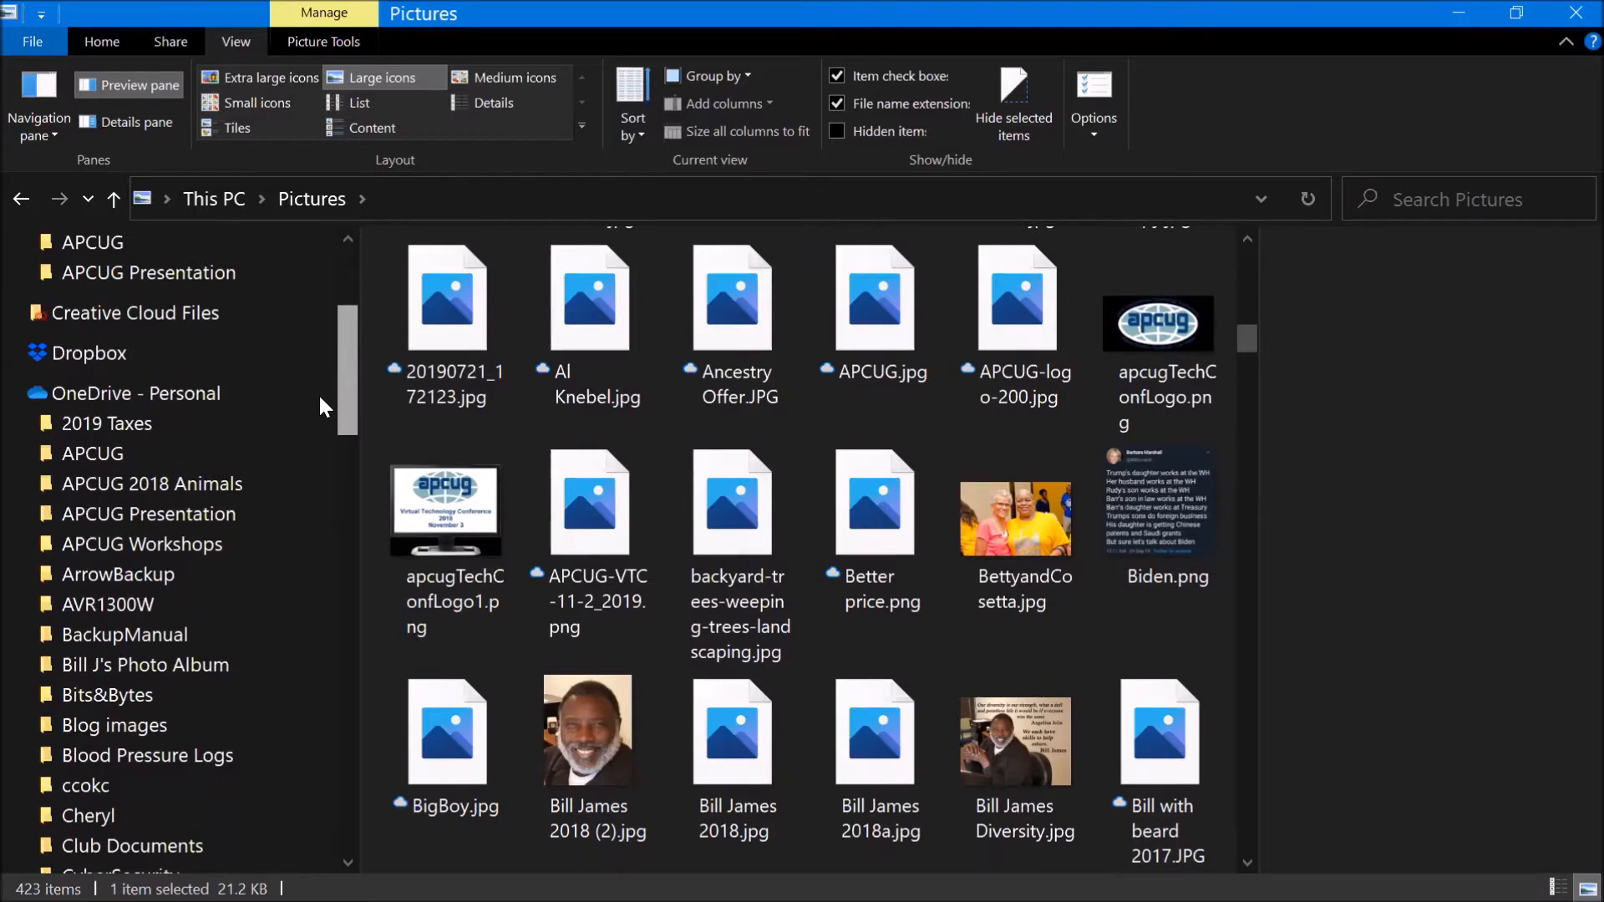
scroll(319, 403, "down", 1)
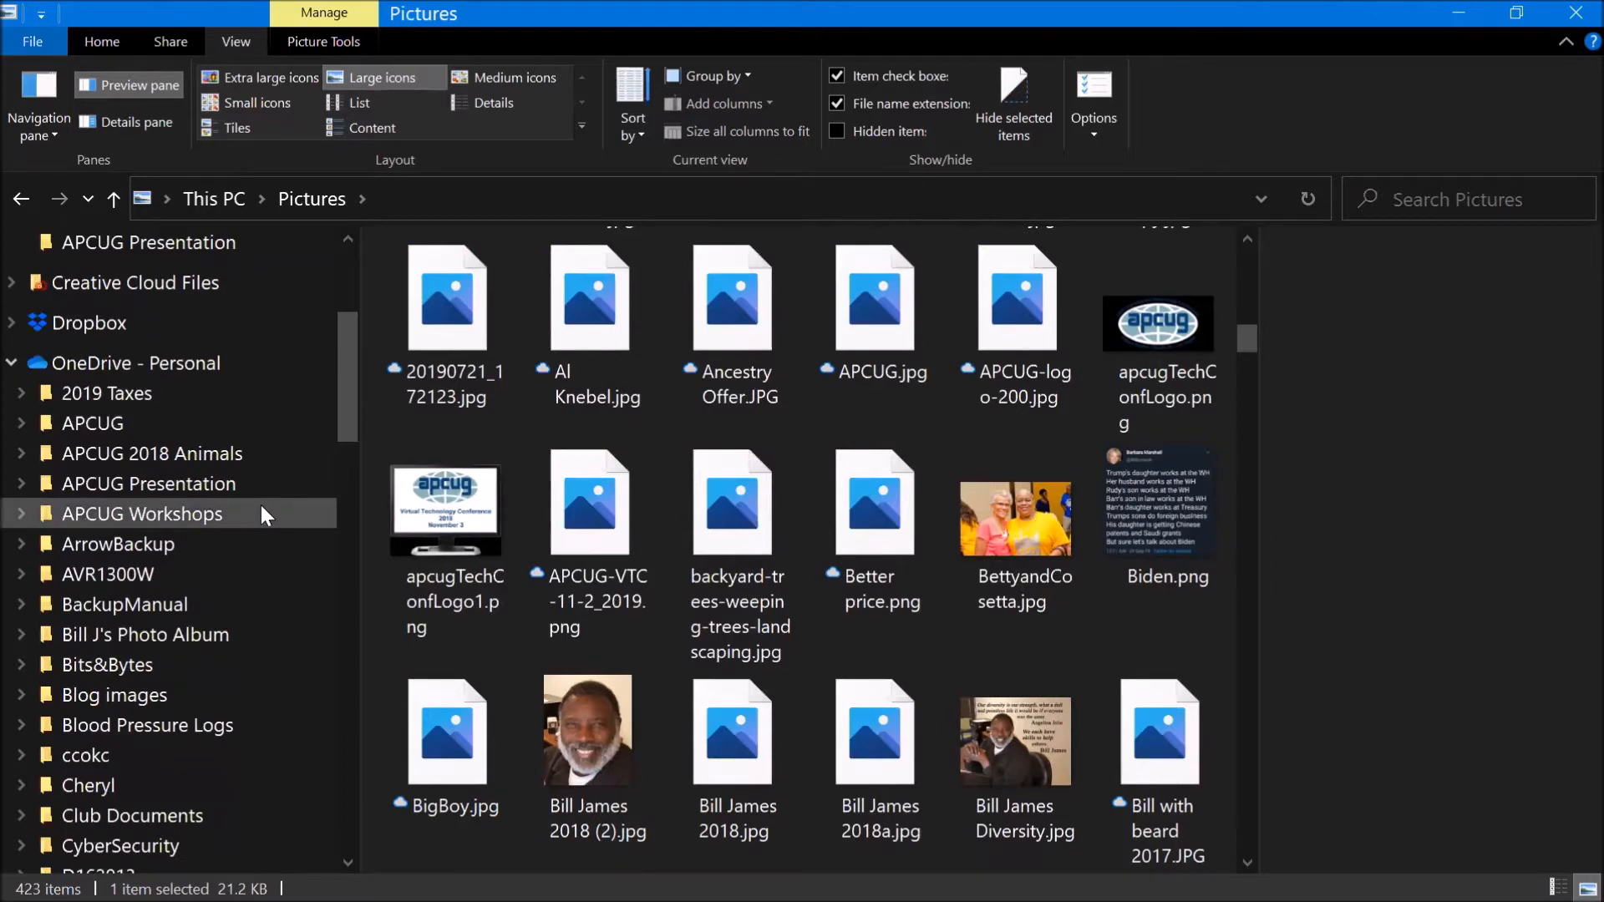
left_click(151, 404)
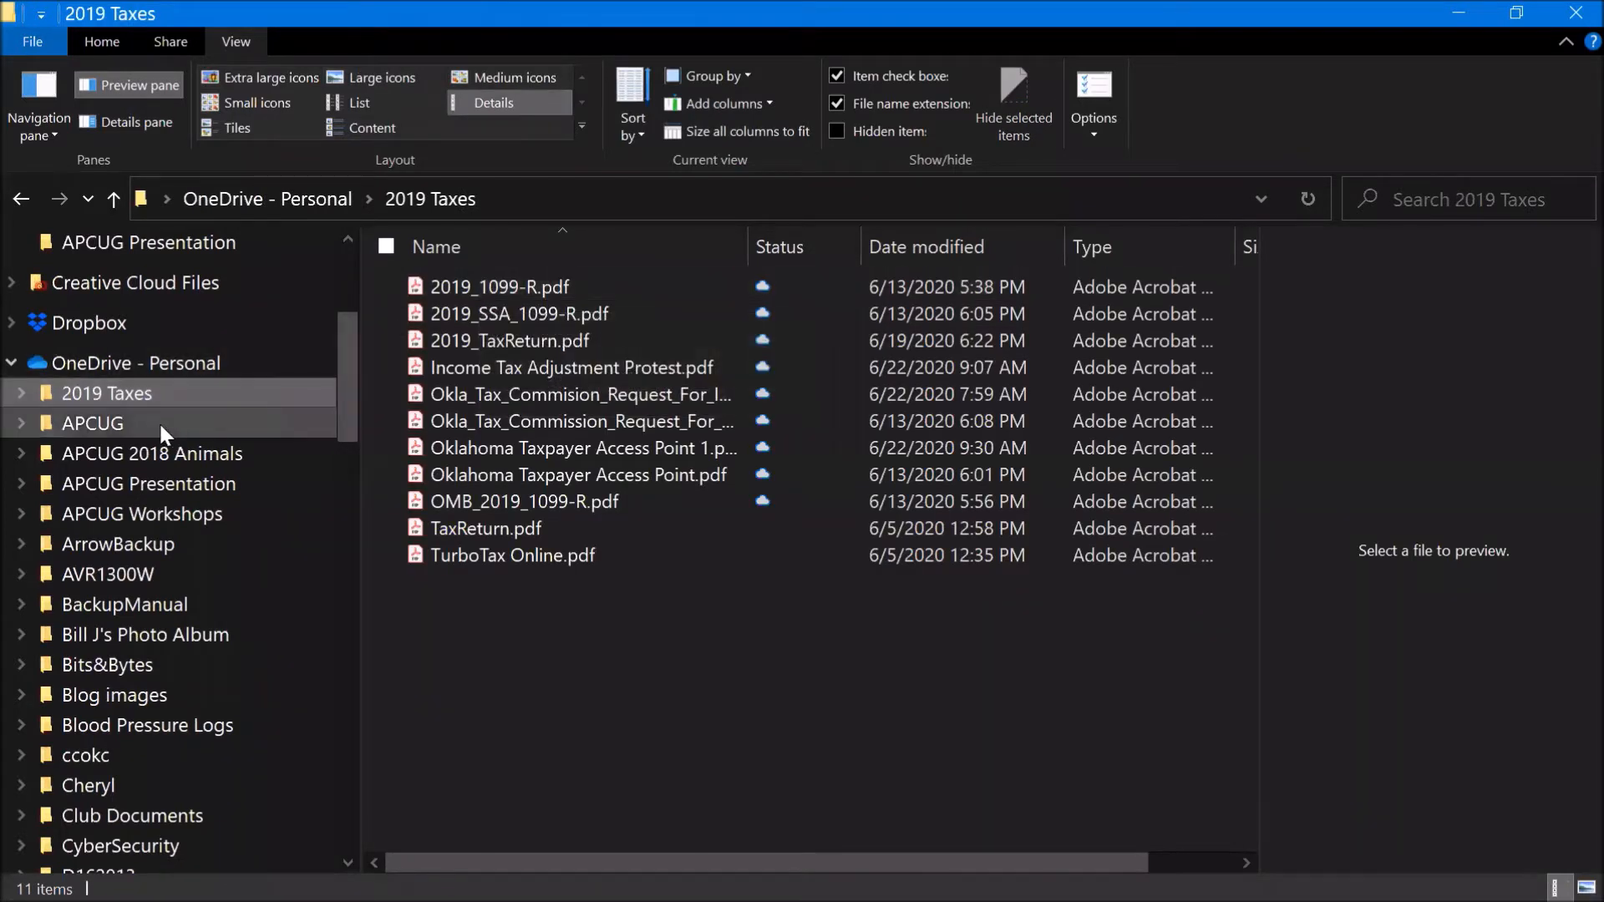
left_click(154, 451)
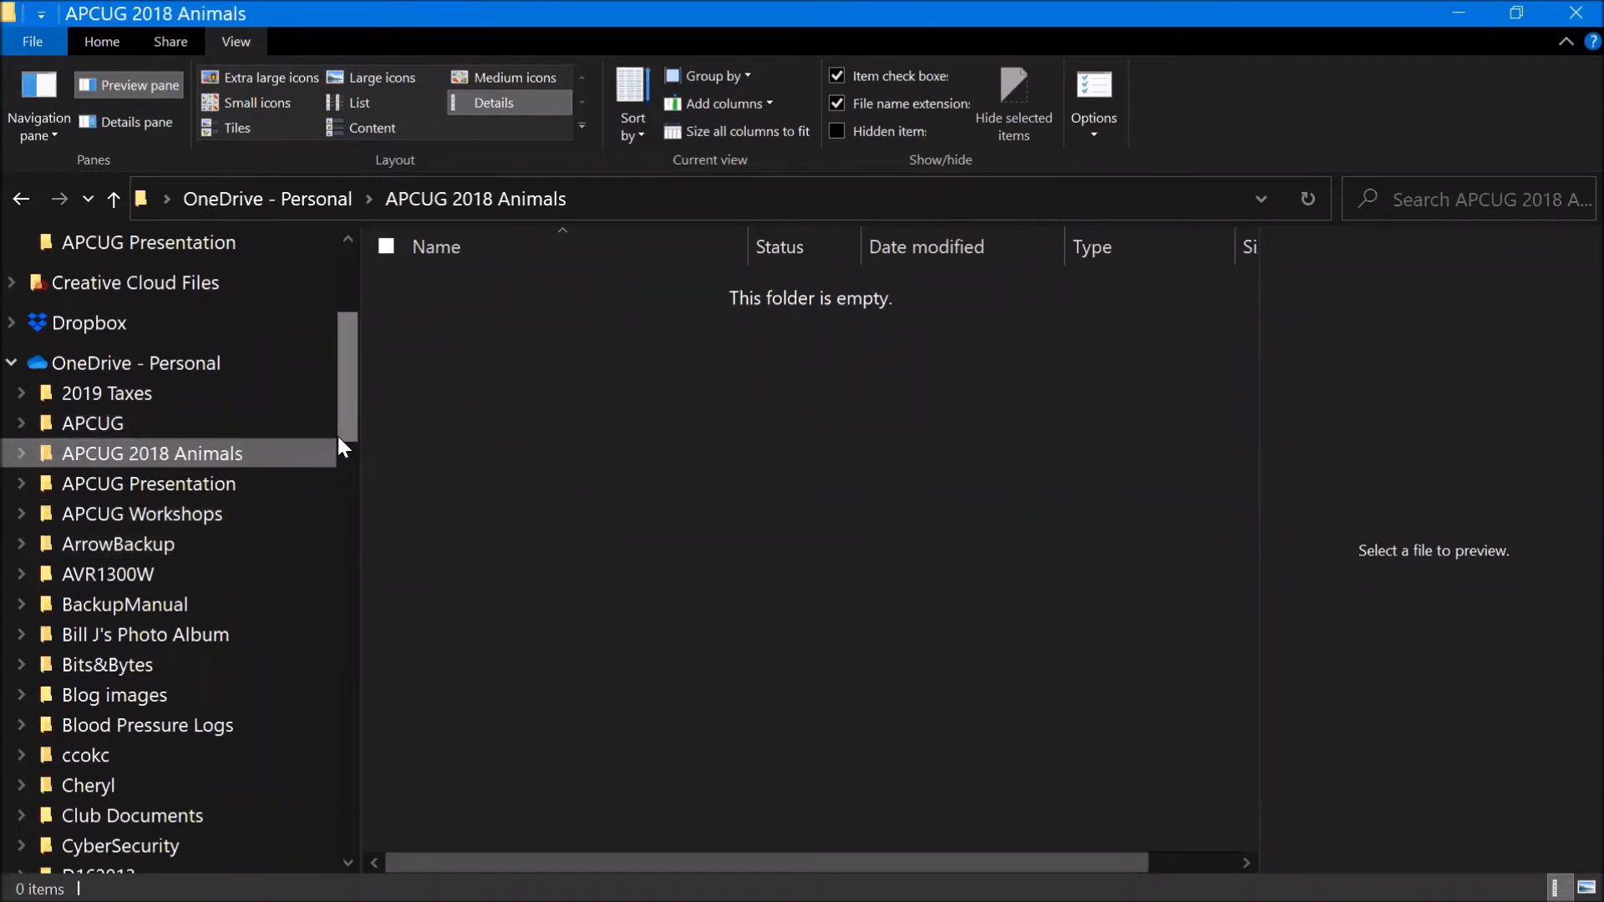
left_click(81, 667)
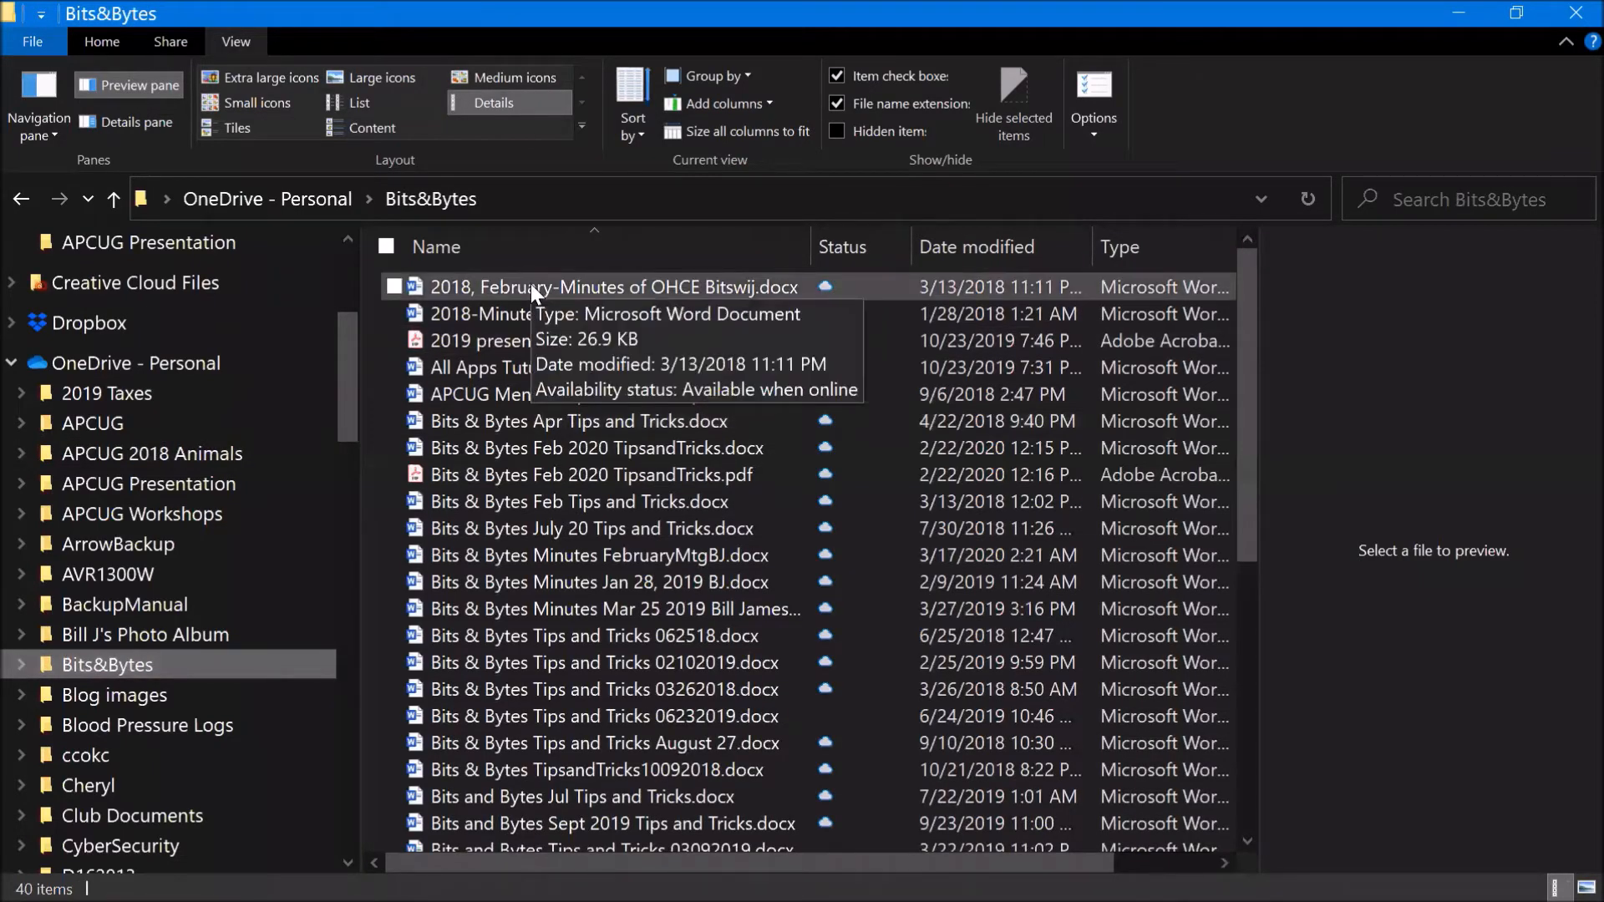
Step: Widen the preview pane and select the first three files in Bits&Bytes one after another to preview them
left_click(396, 287)
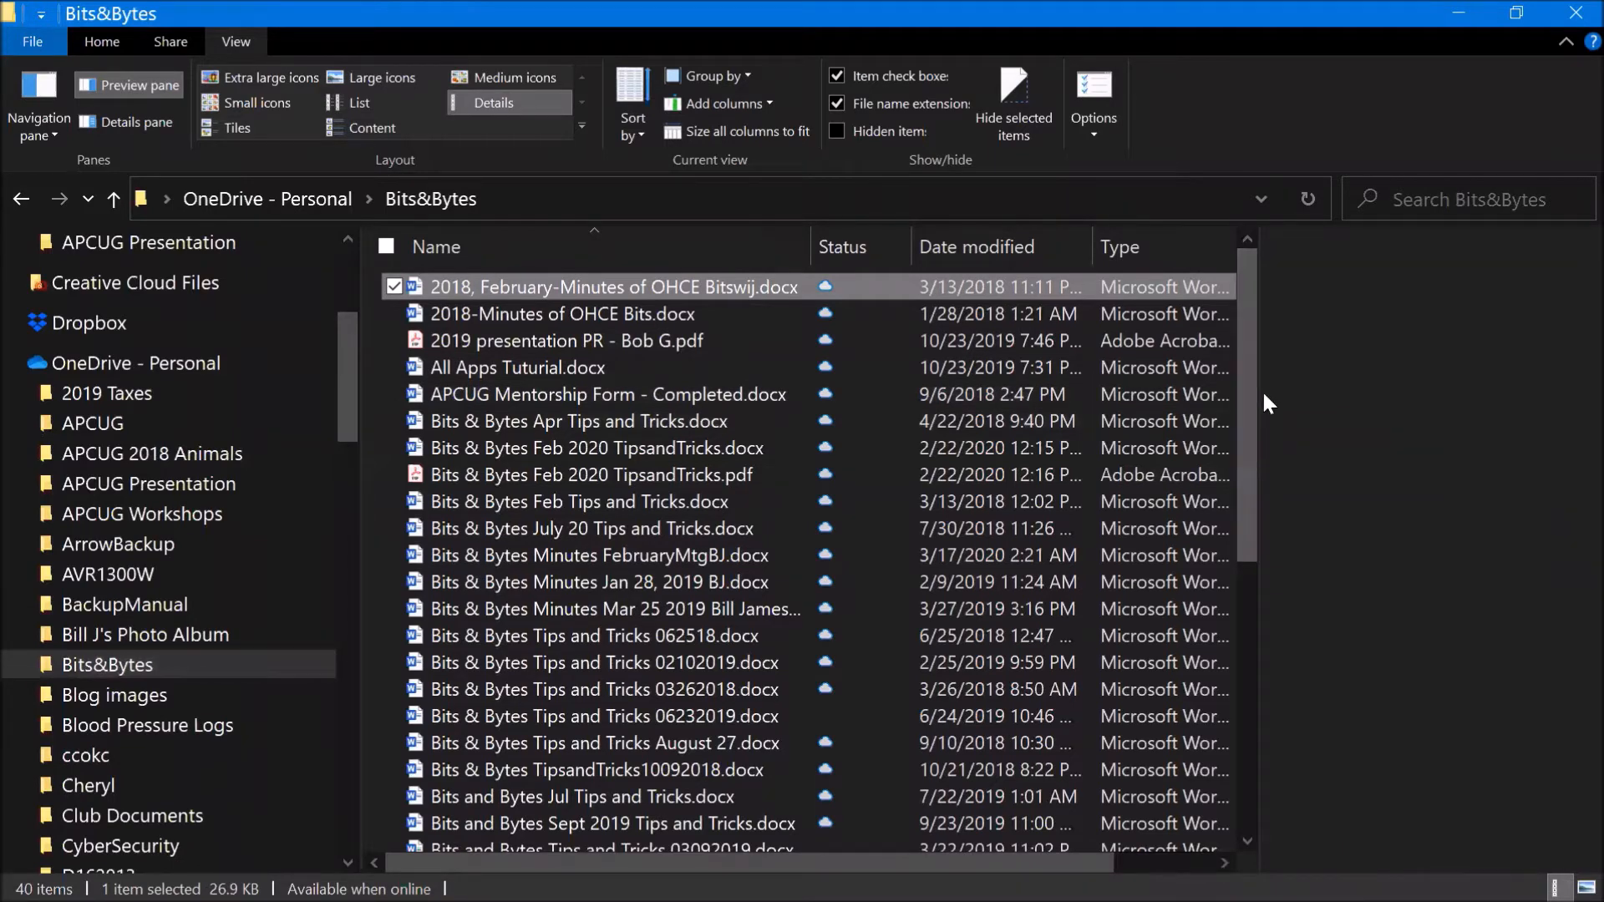
left_click_drag(1253, 398, 1134, 434)
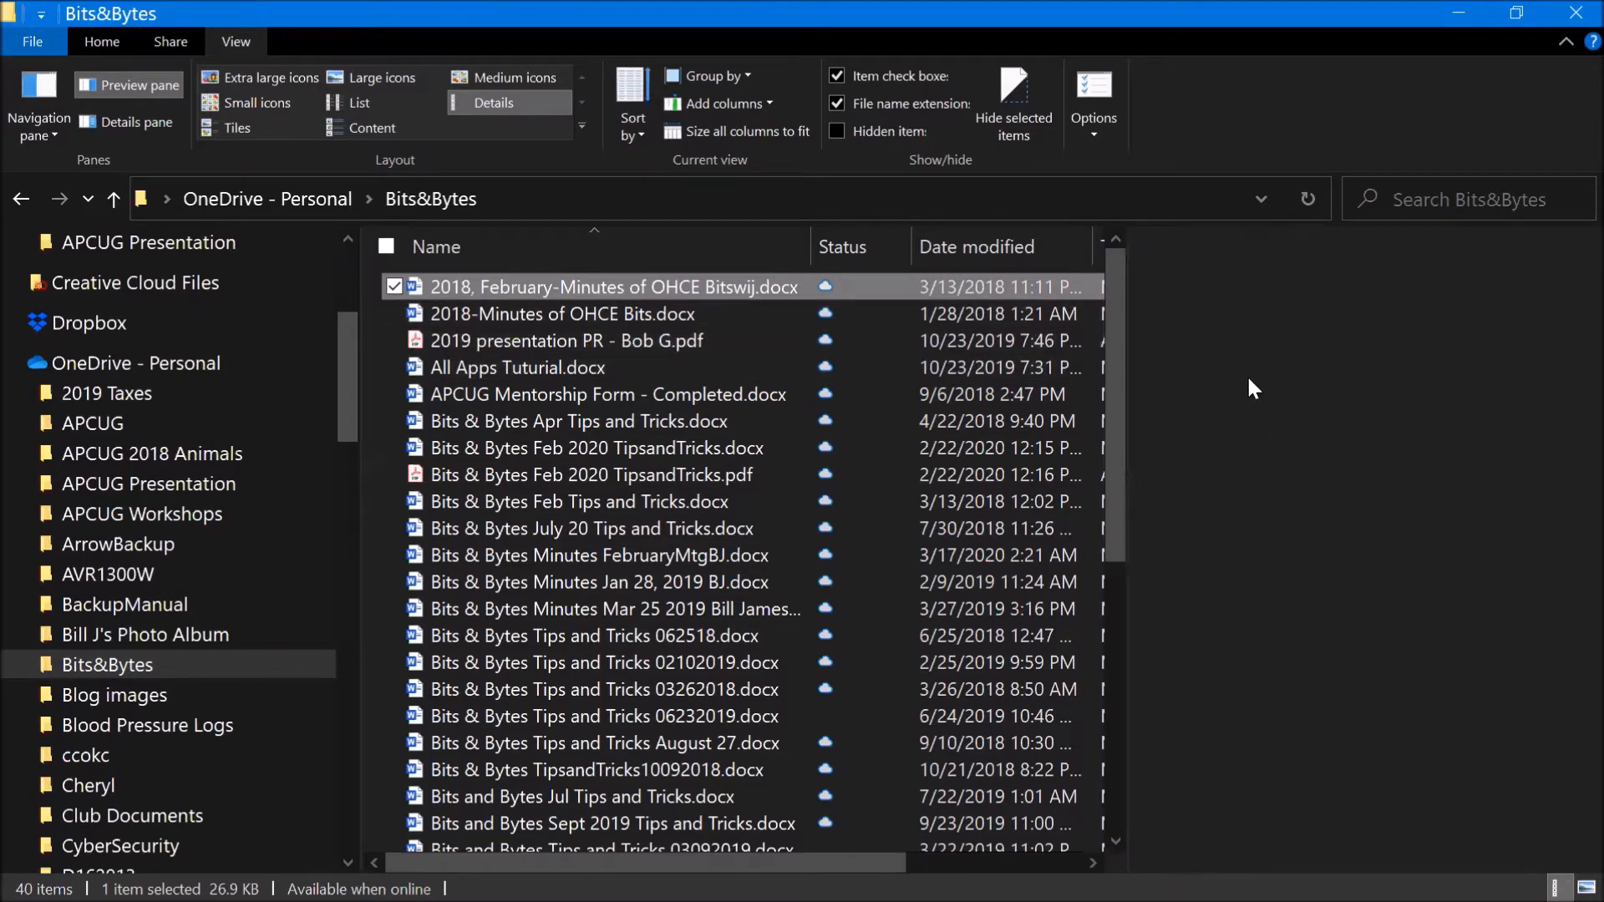
left_click(503, 310)
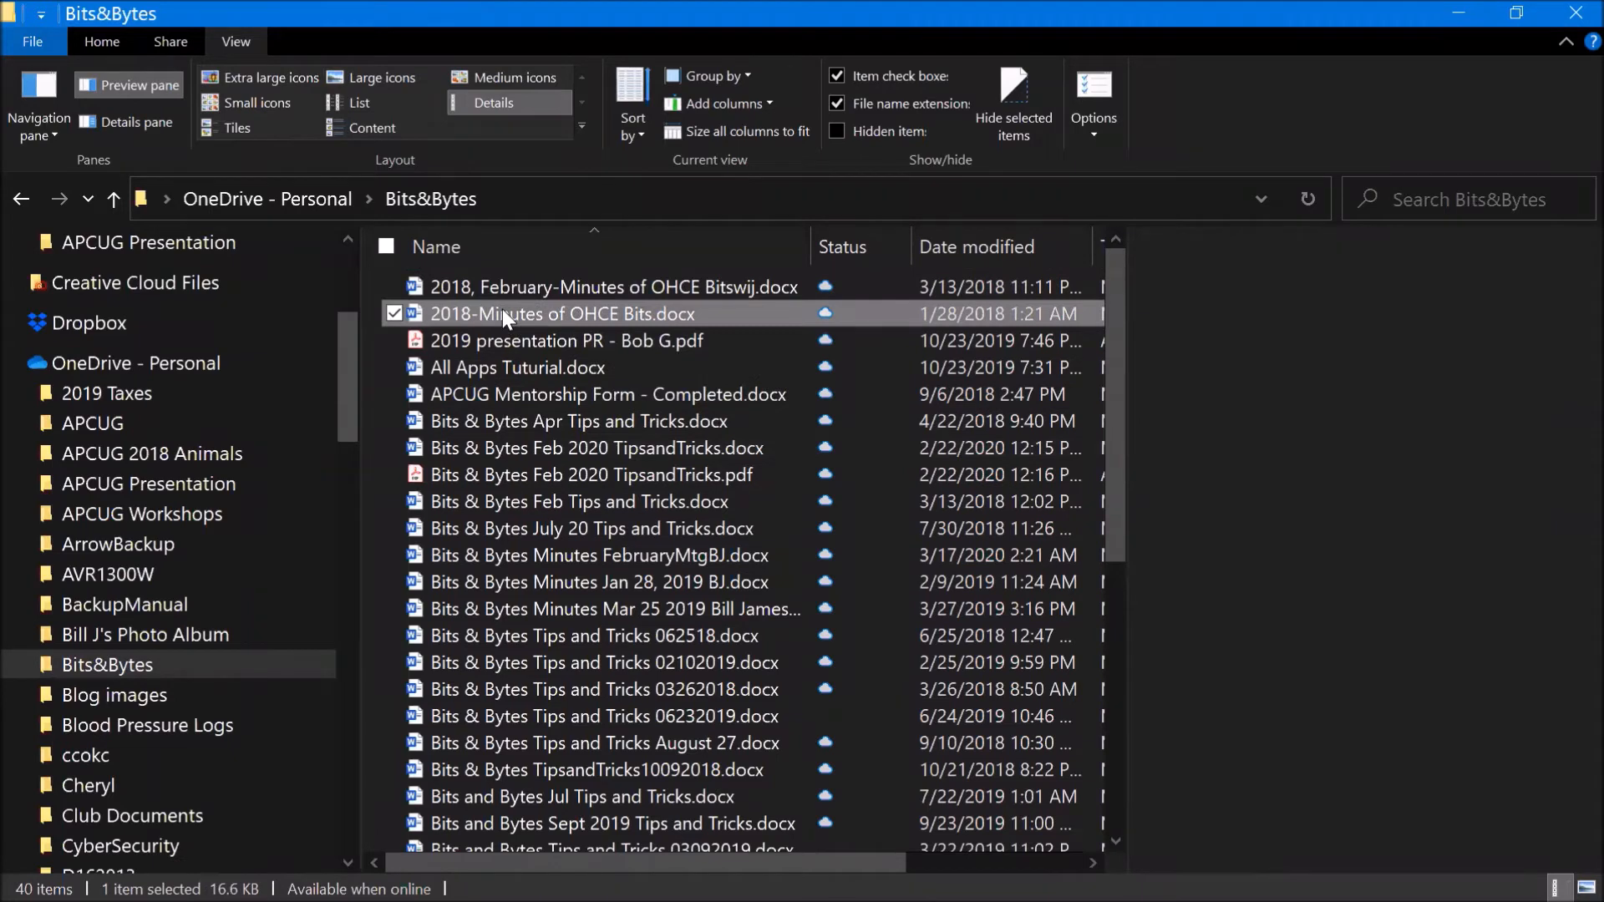
left_click(458, 341)
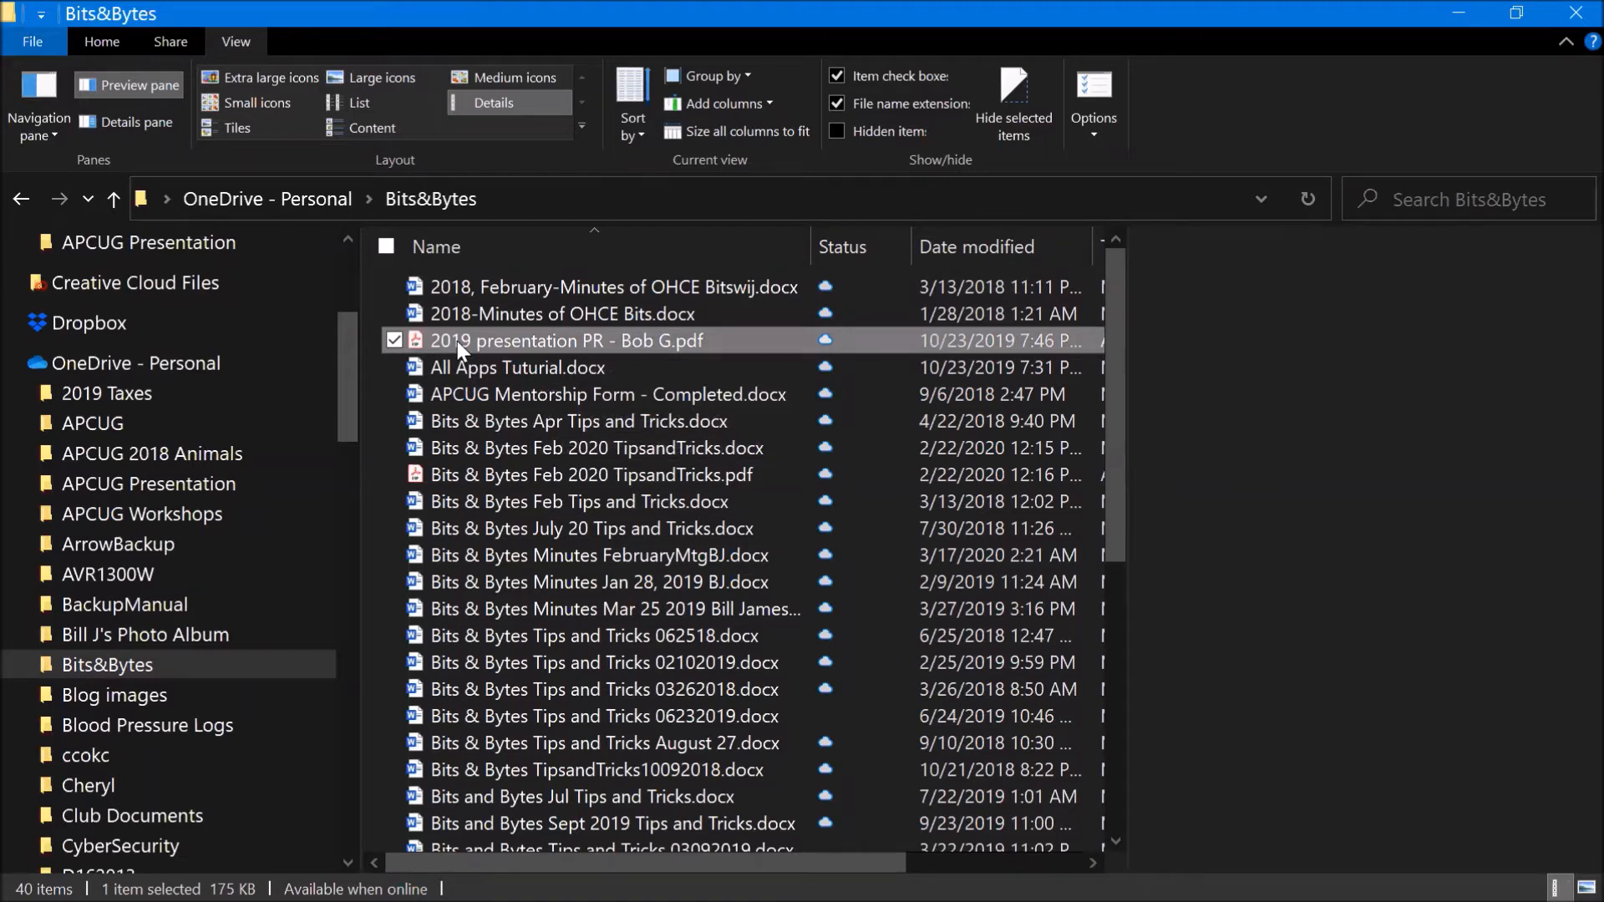
Step: Switch the preview pane off and on repeatedly, leave it off, and show the details pane for the selected PDF
left_click(113, 84)
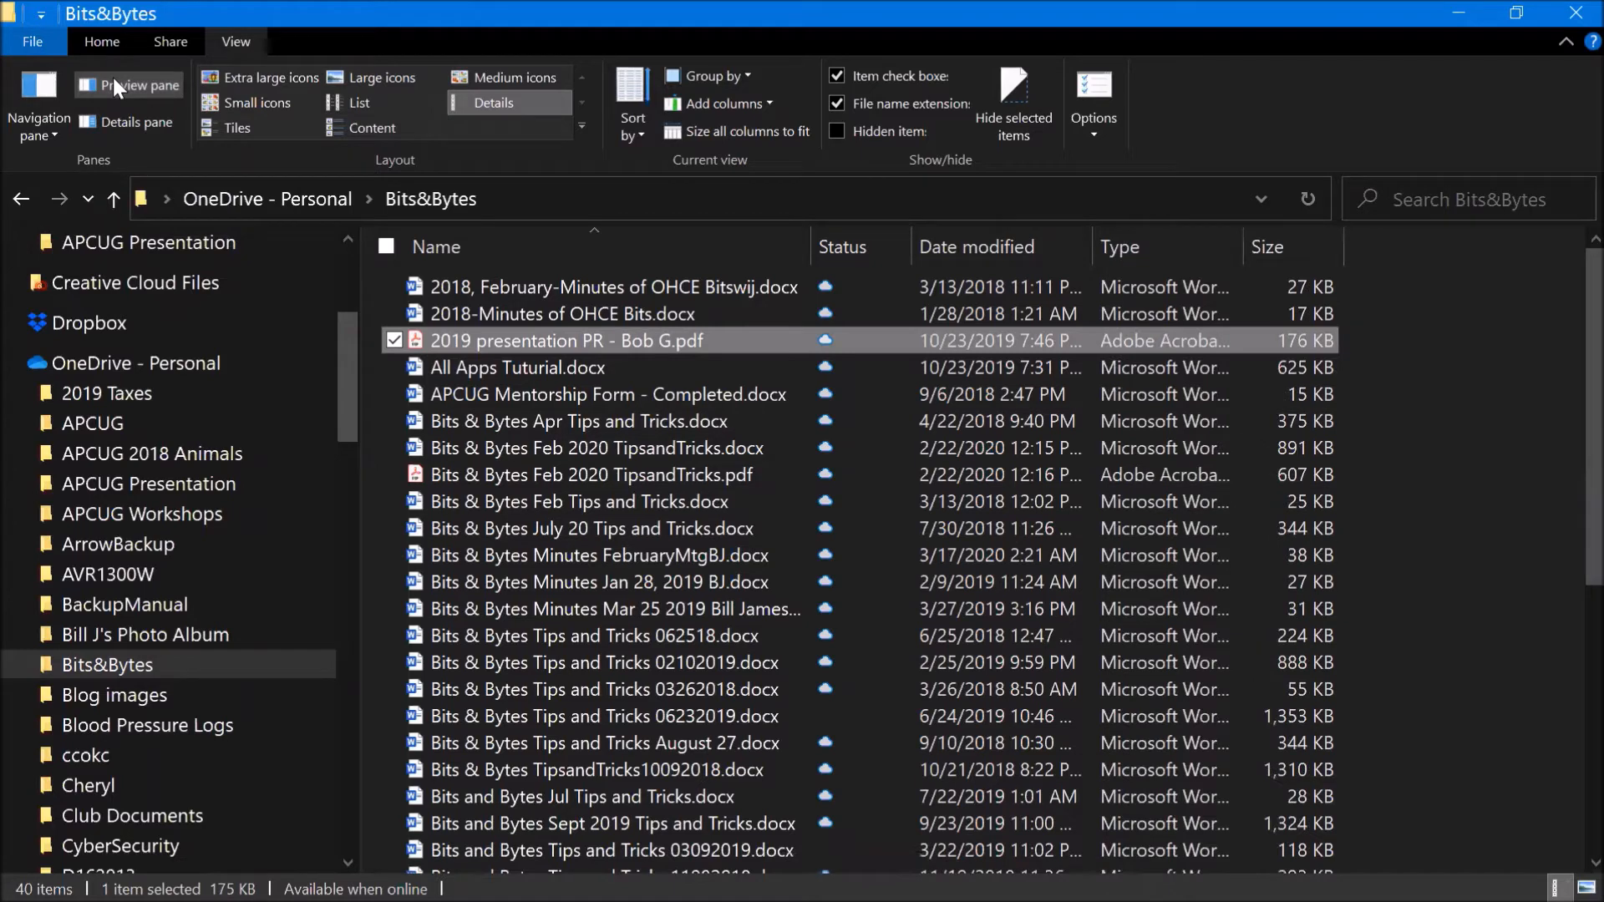
left_click(114, 83)
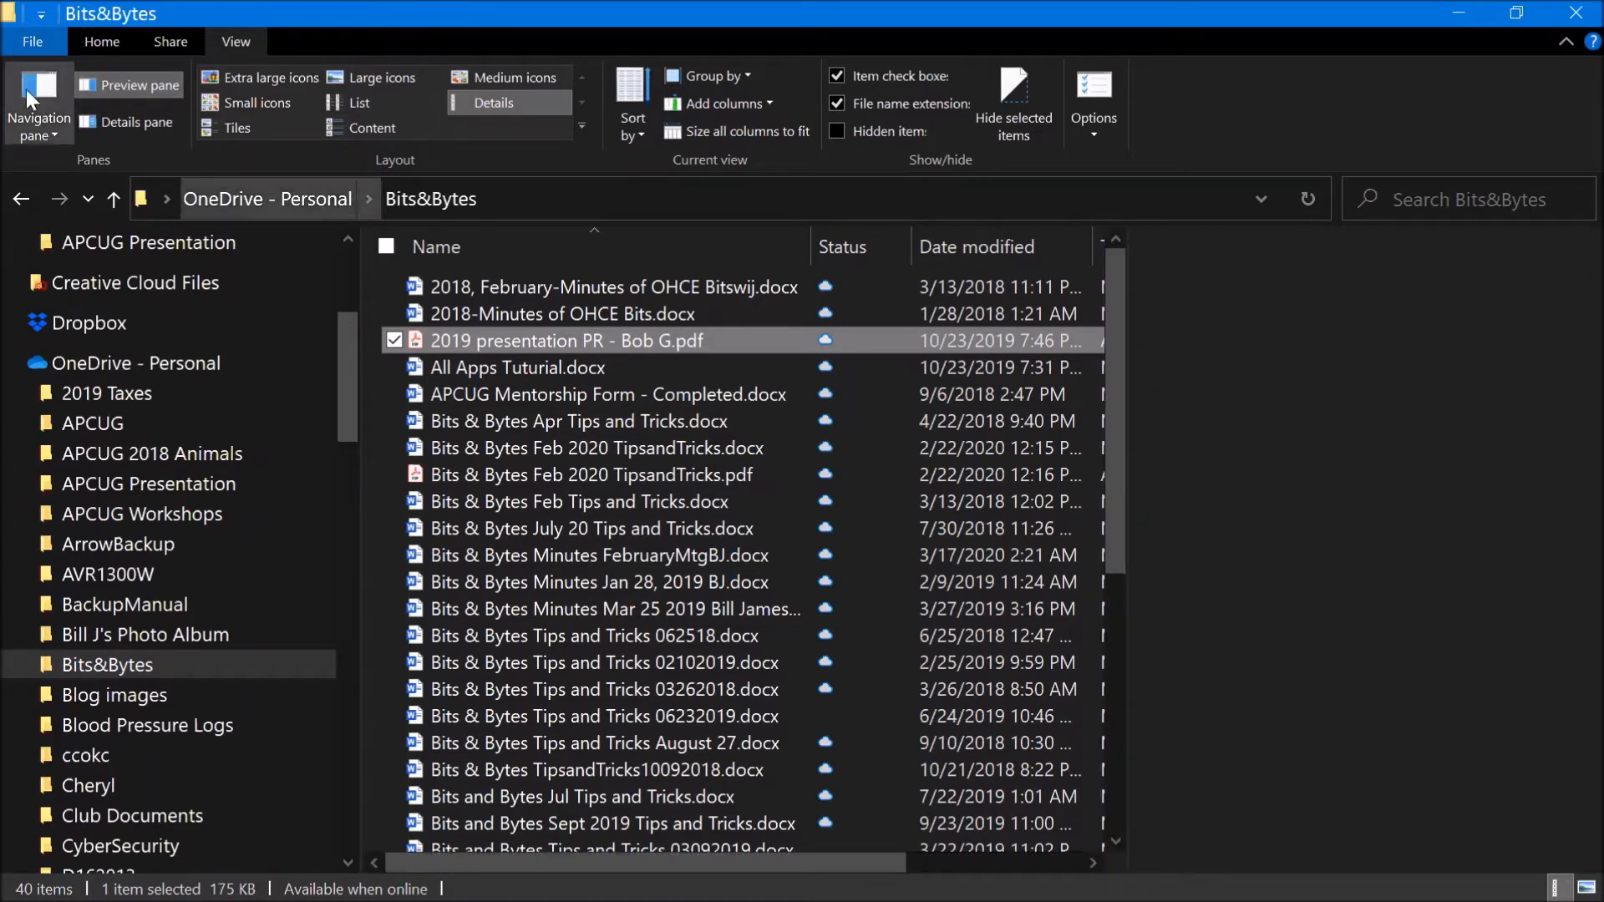
left_click(113, 82)
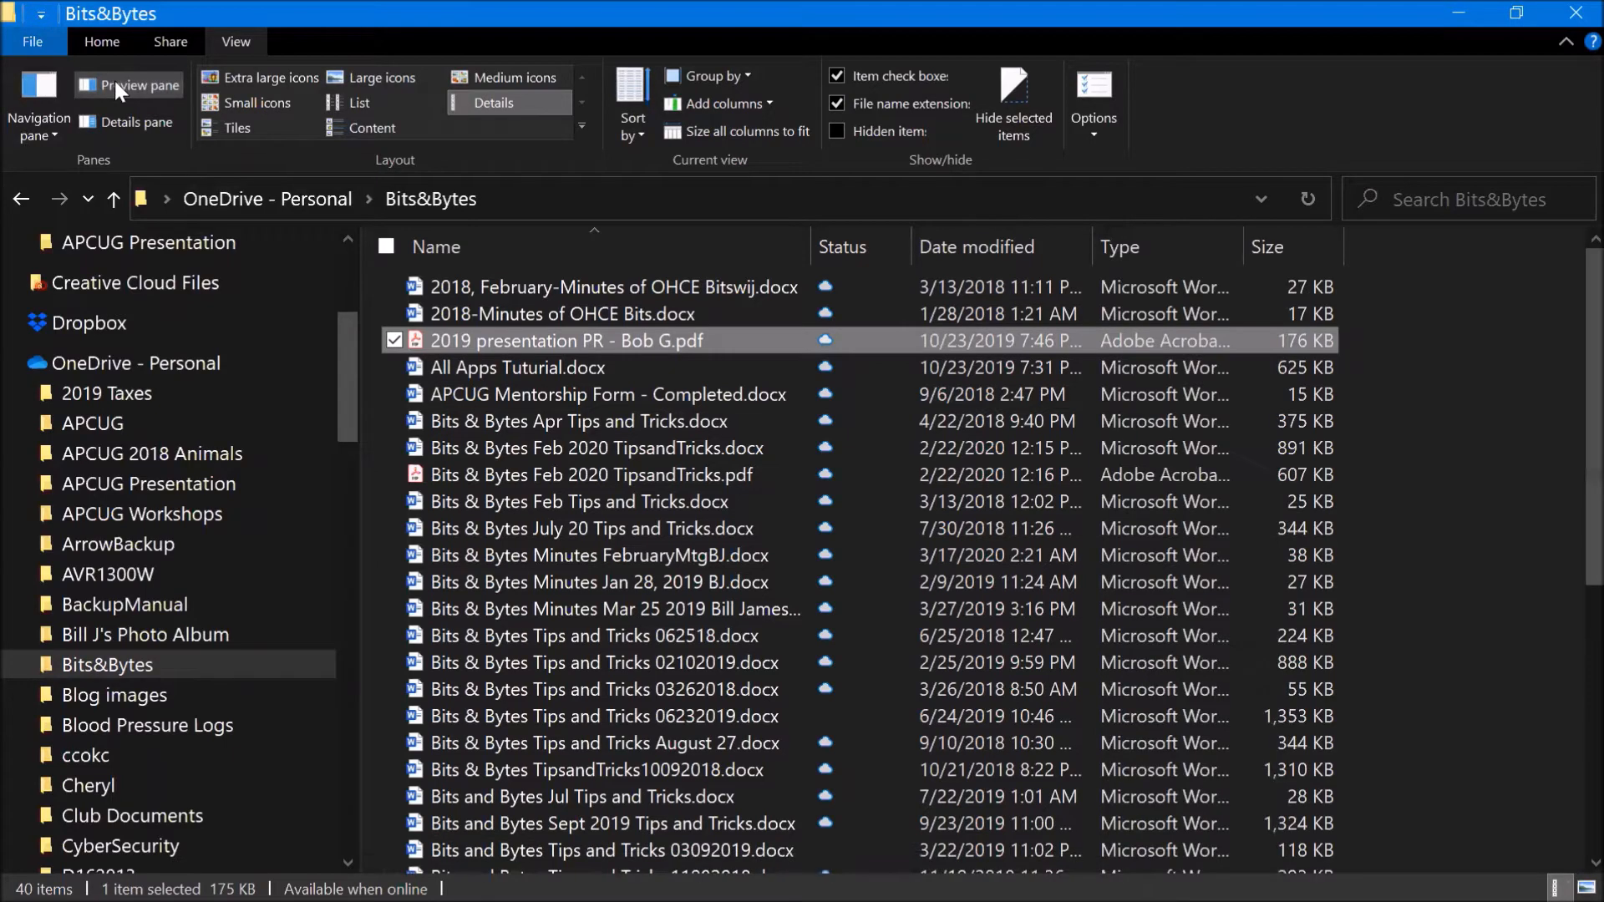
left_click(114, 82)
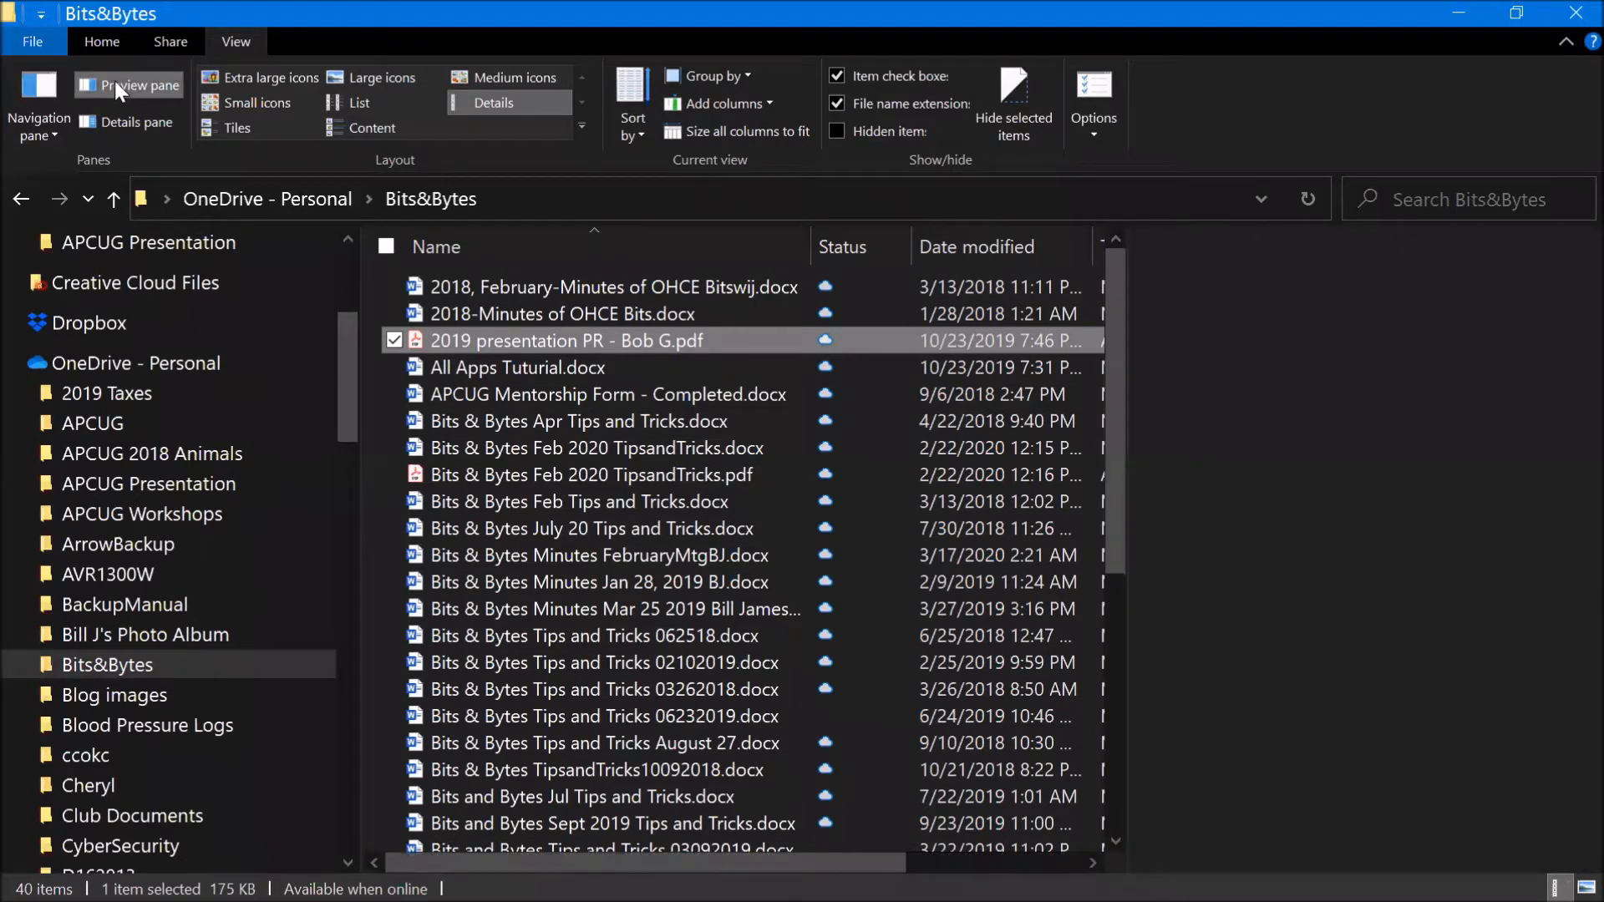
left_click(113, 82)
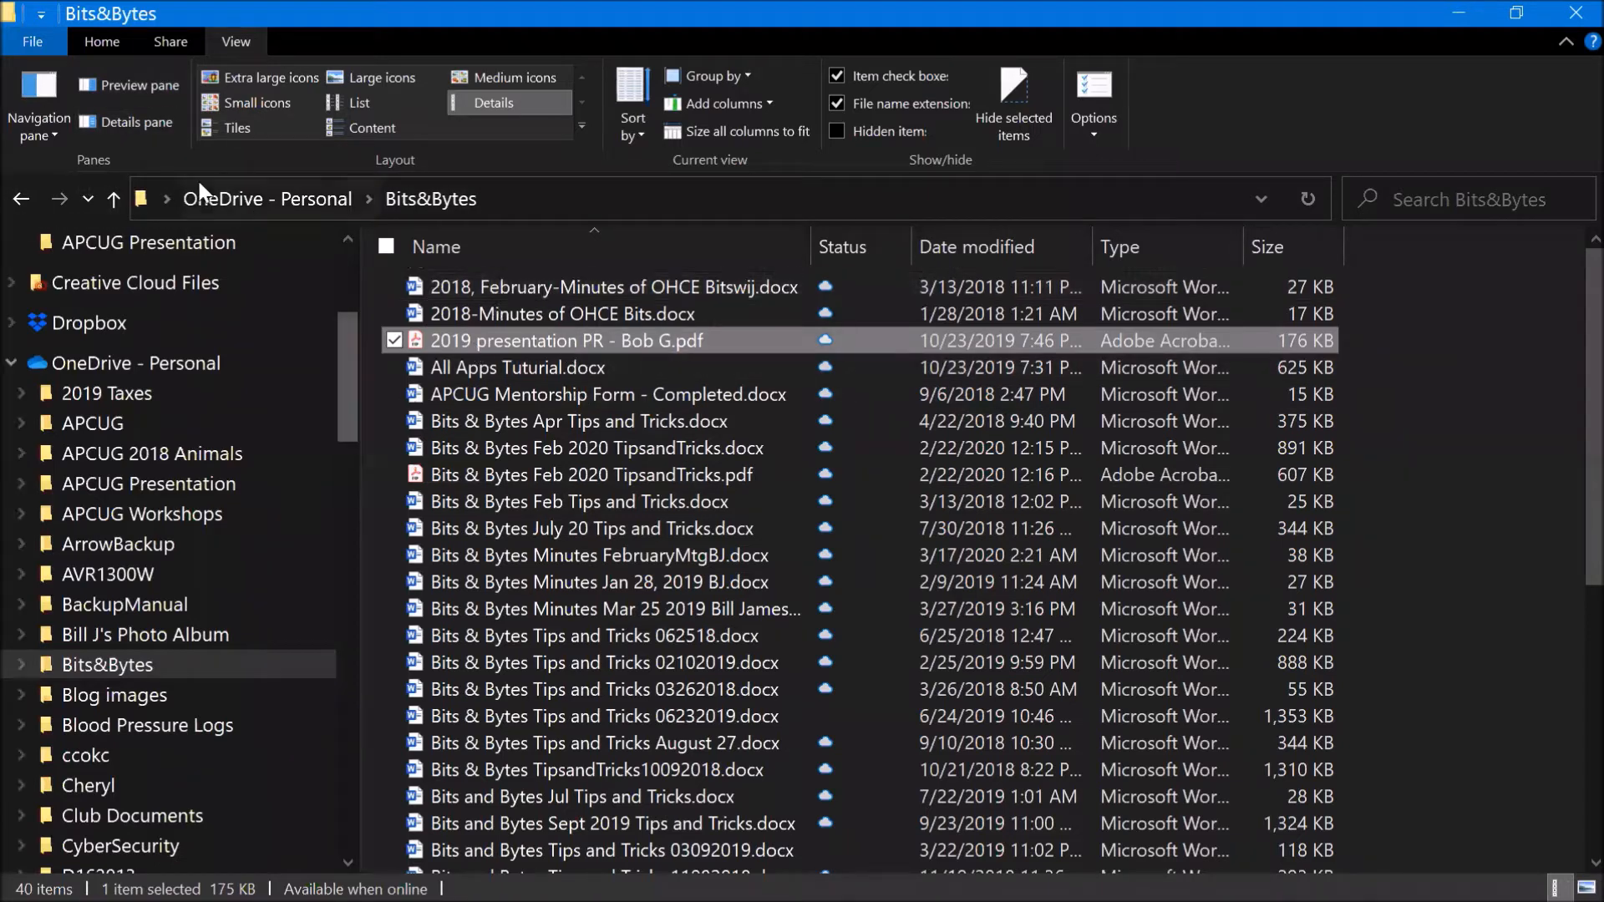
left_click(133, 122)
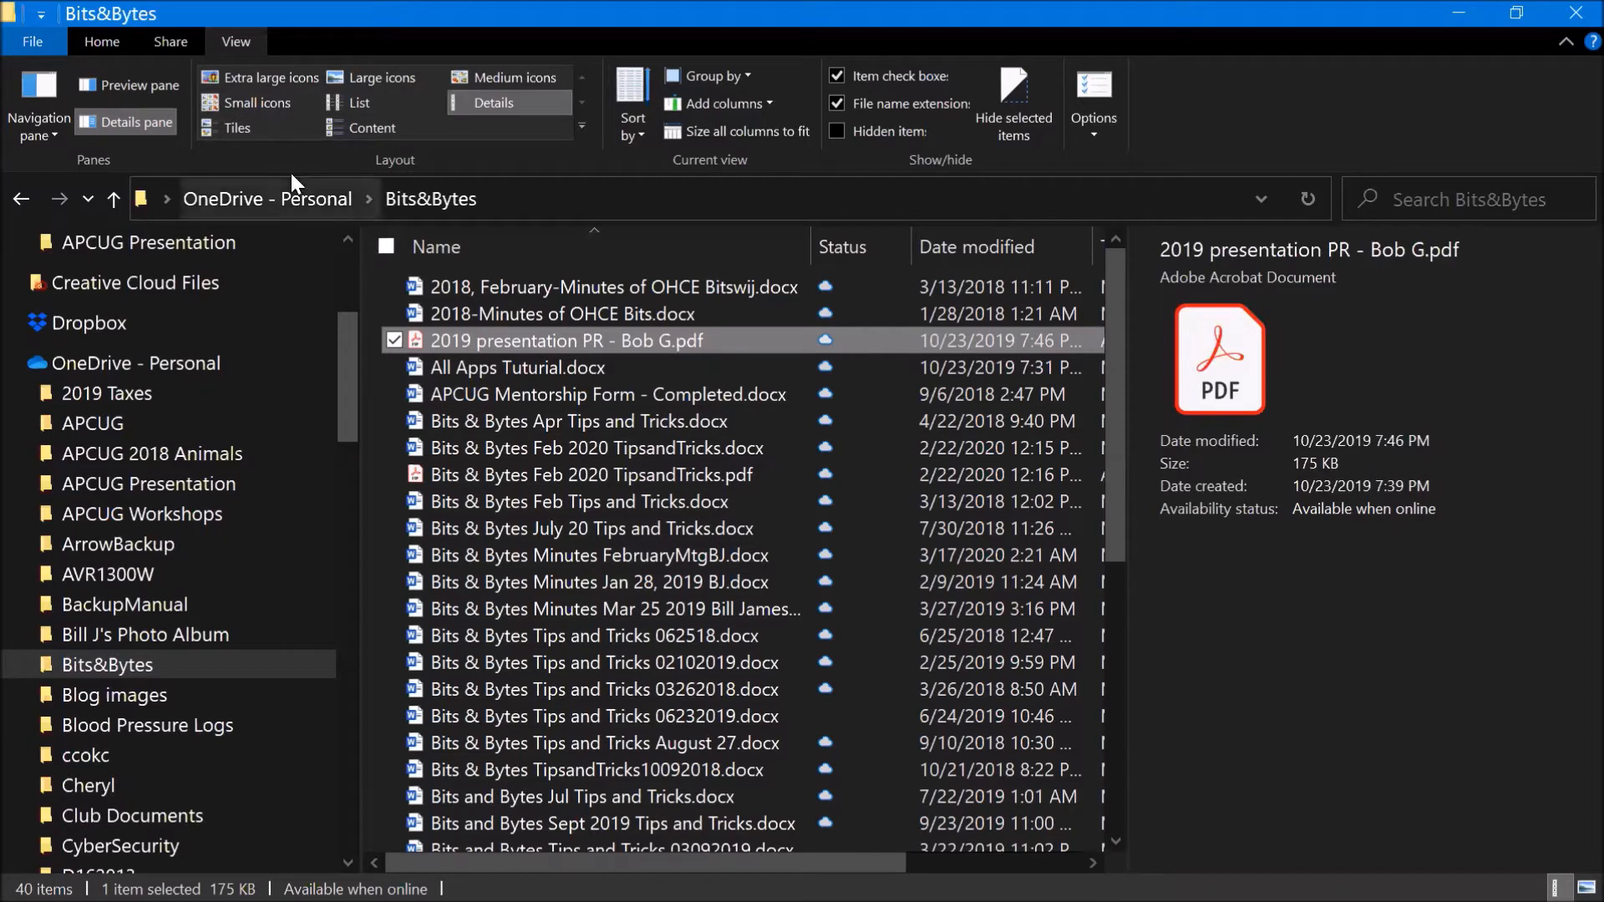
Step: Try the Extra large icons and Small icons layouts on the Bits&Bytes files and make the details pane narrower
left_click(266, 79)
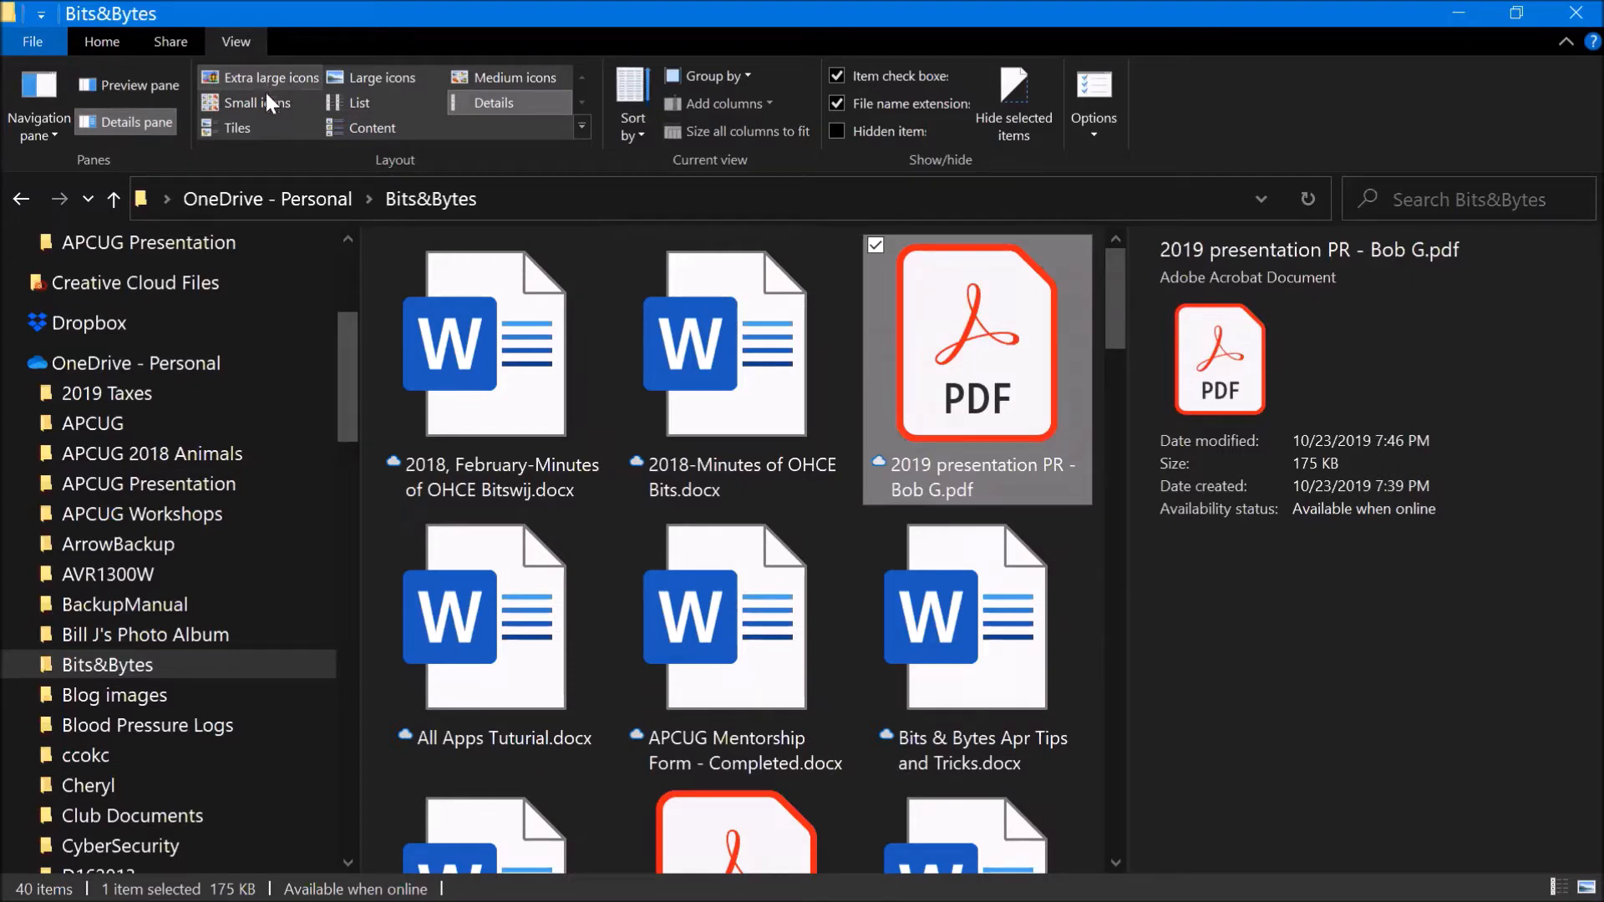
left_click(266, 98)
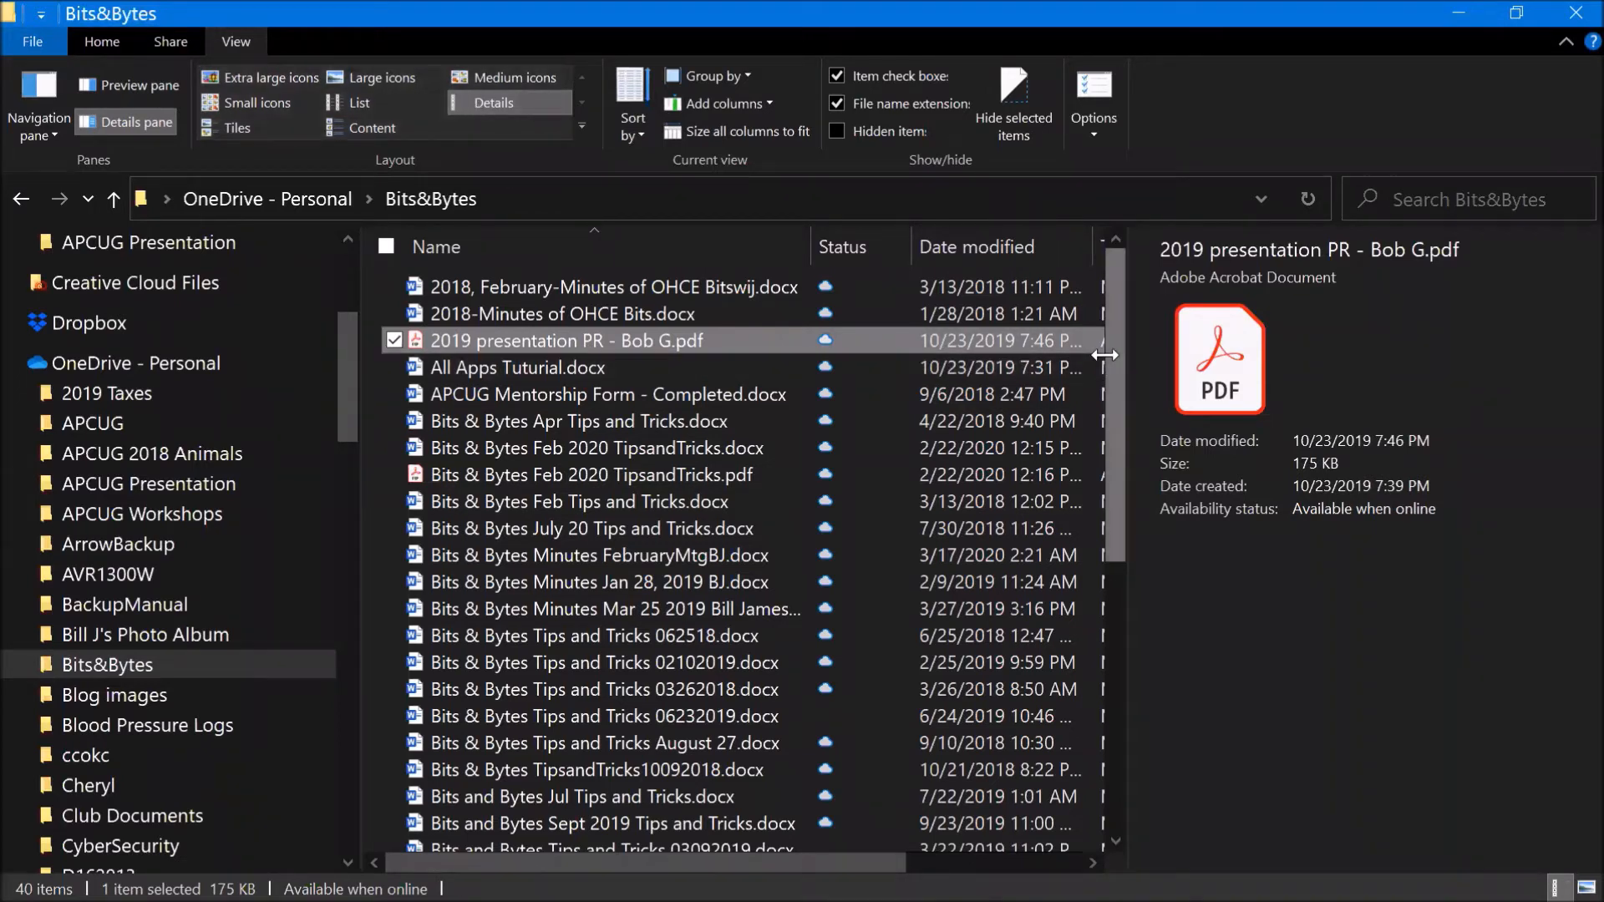
left_click_drag(1104, 354, 1247, 354)
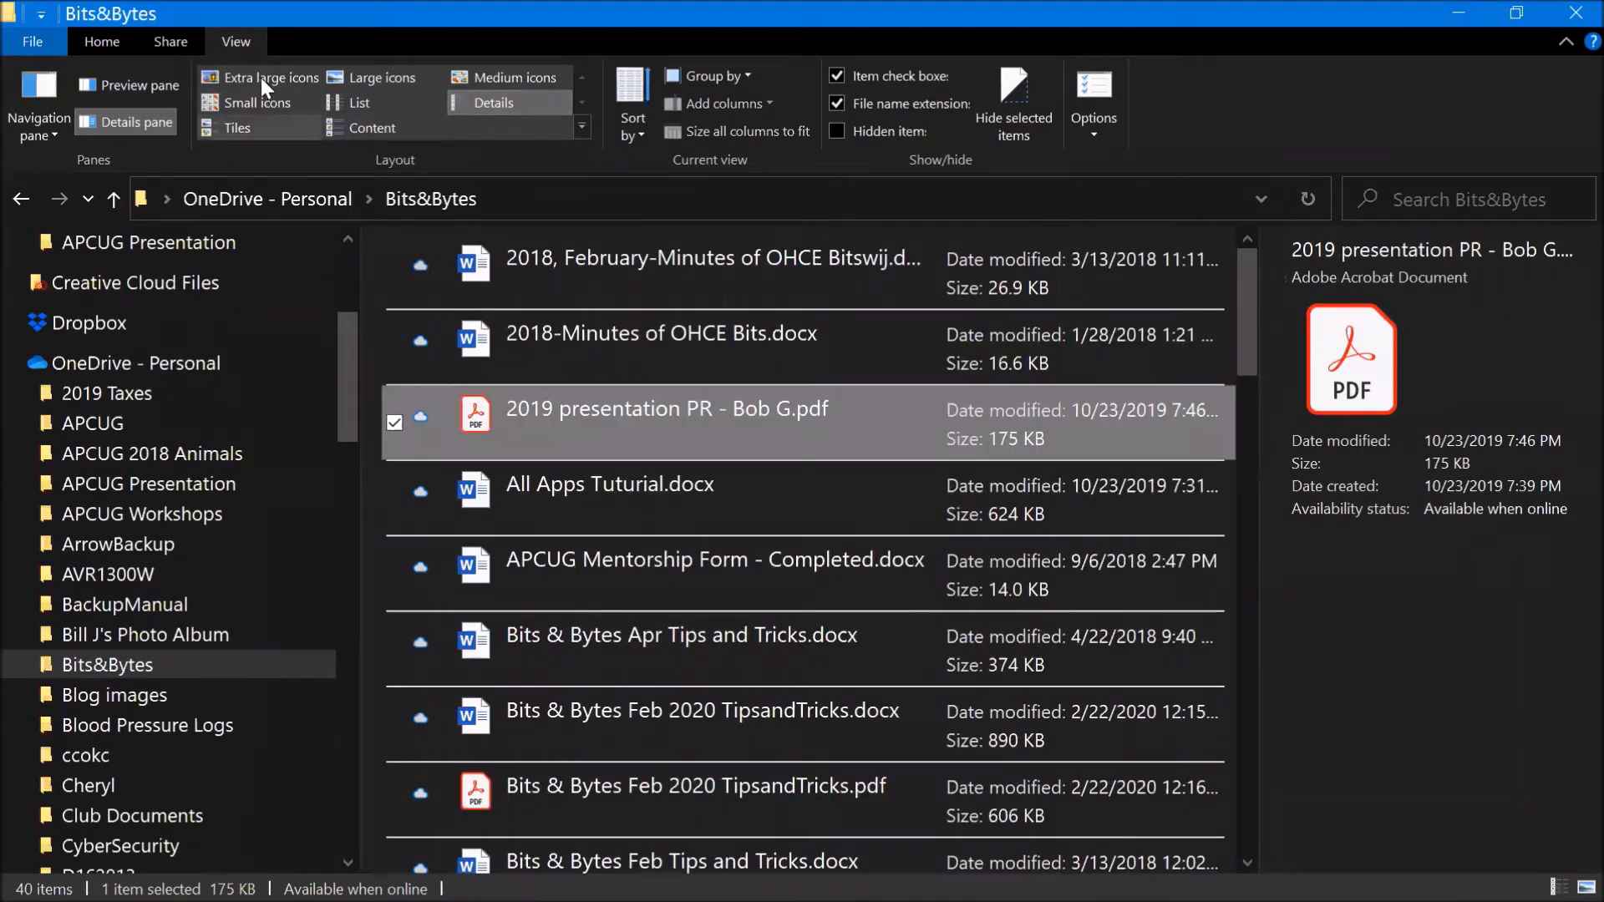
Step: Sort the Bits&Bytes files by status and look through the reordered list
left_click(381, 80)
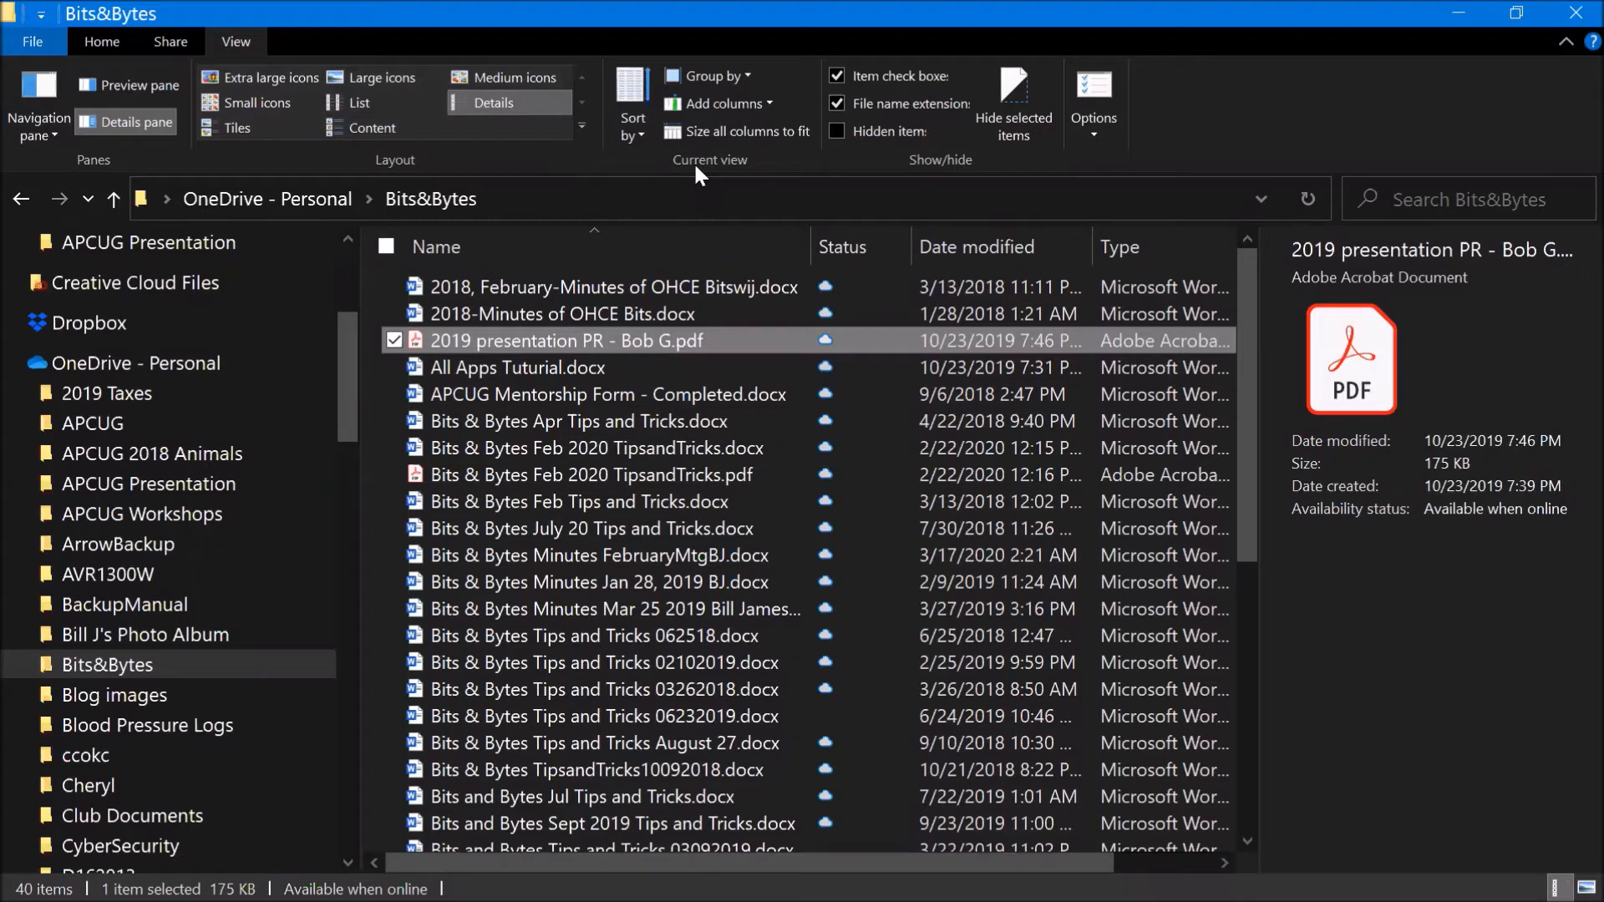
left_click(640, 133)
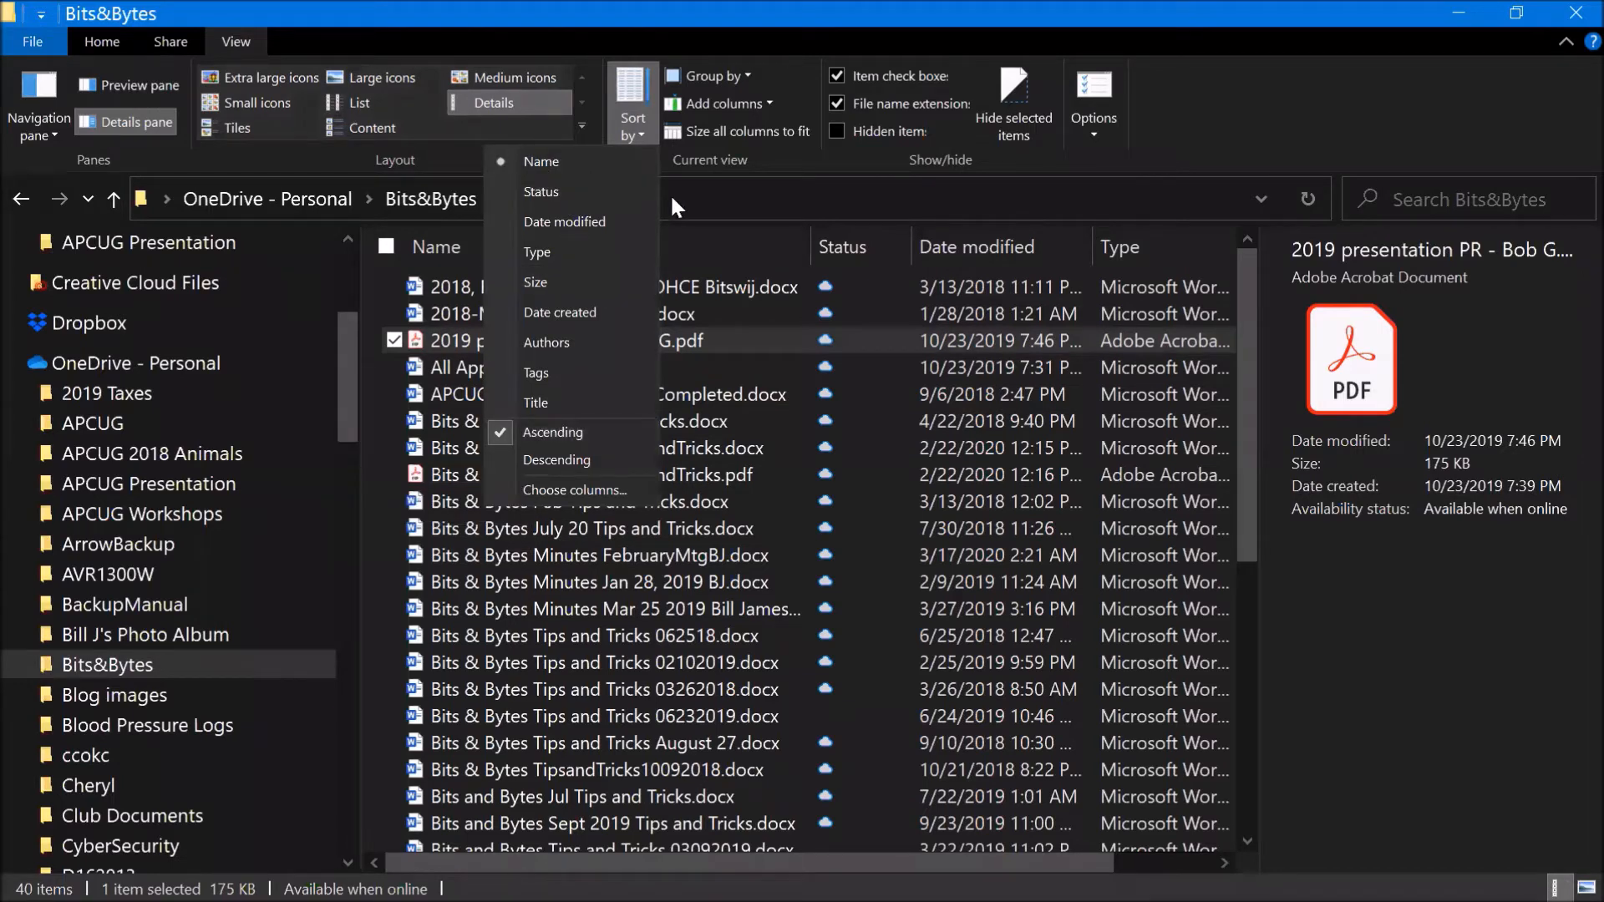
left_click(550, 193)
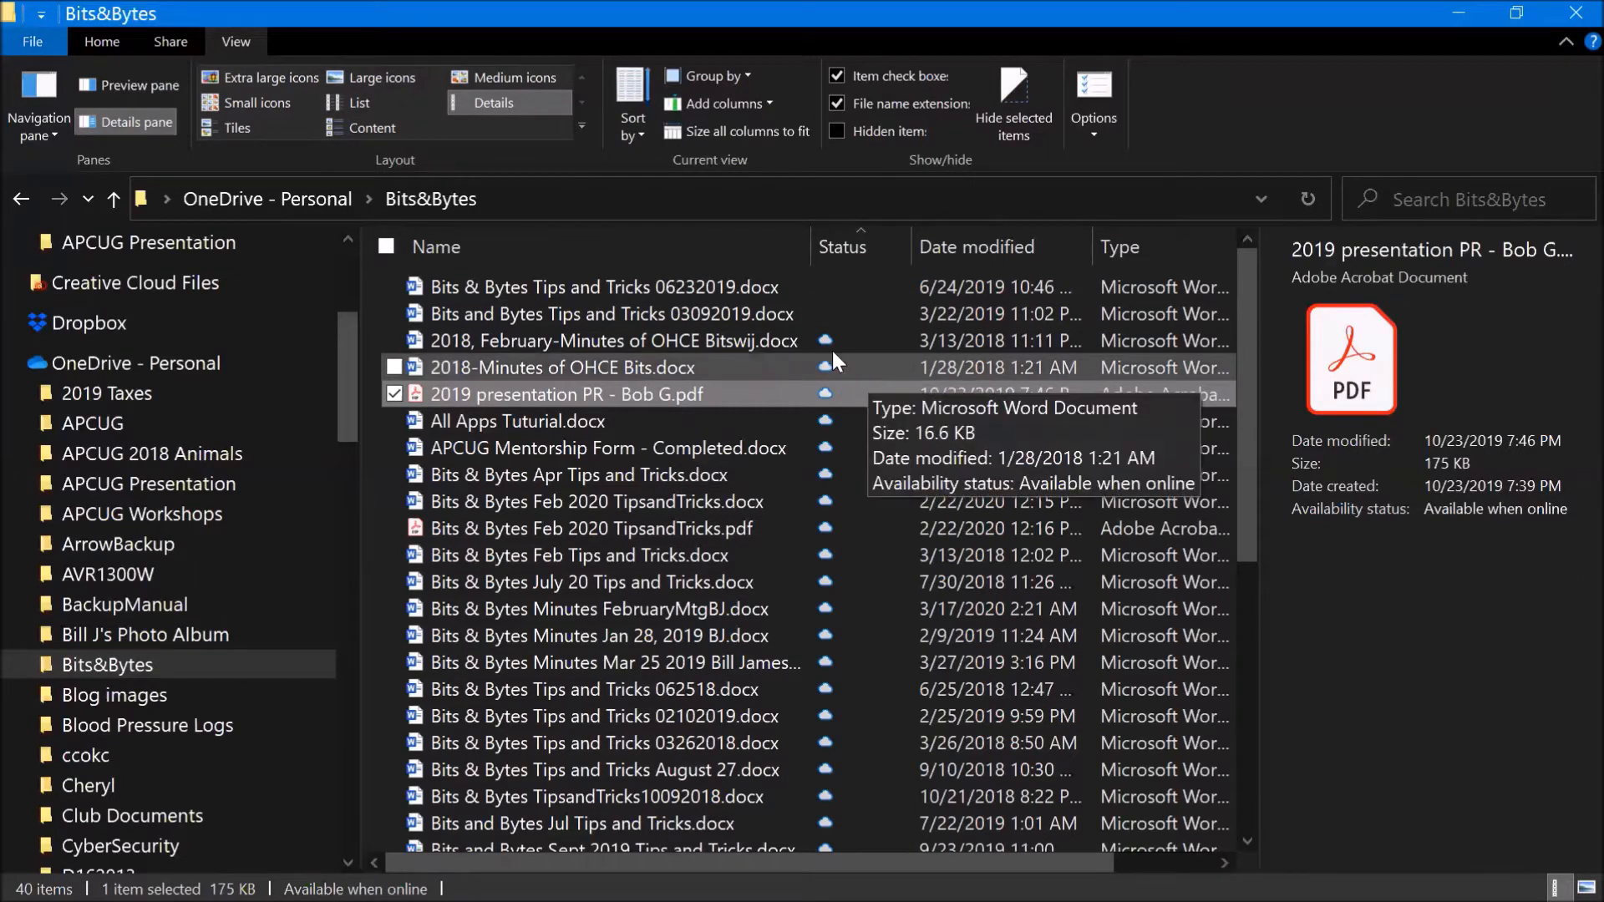
scroll(816, 352, "down", 2)
scroll(816, 353, "down", 2)
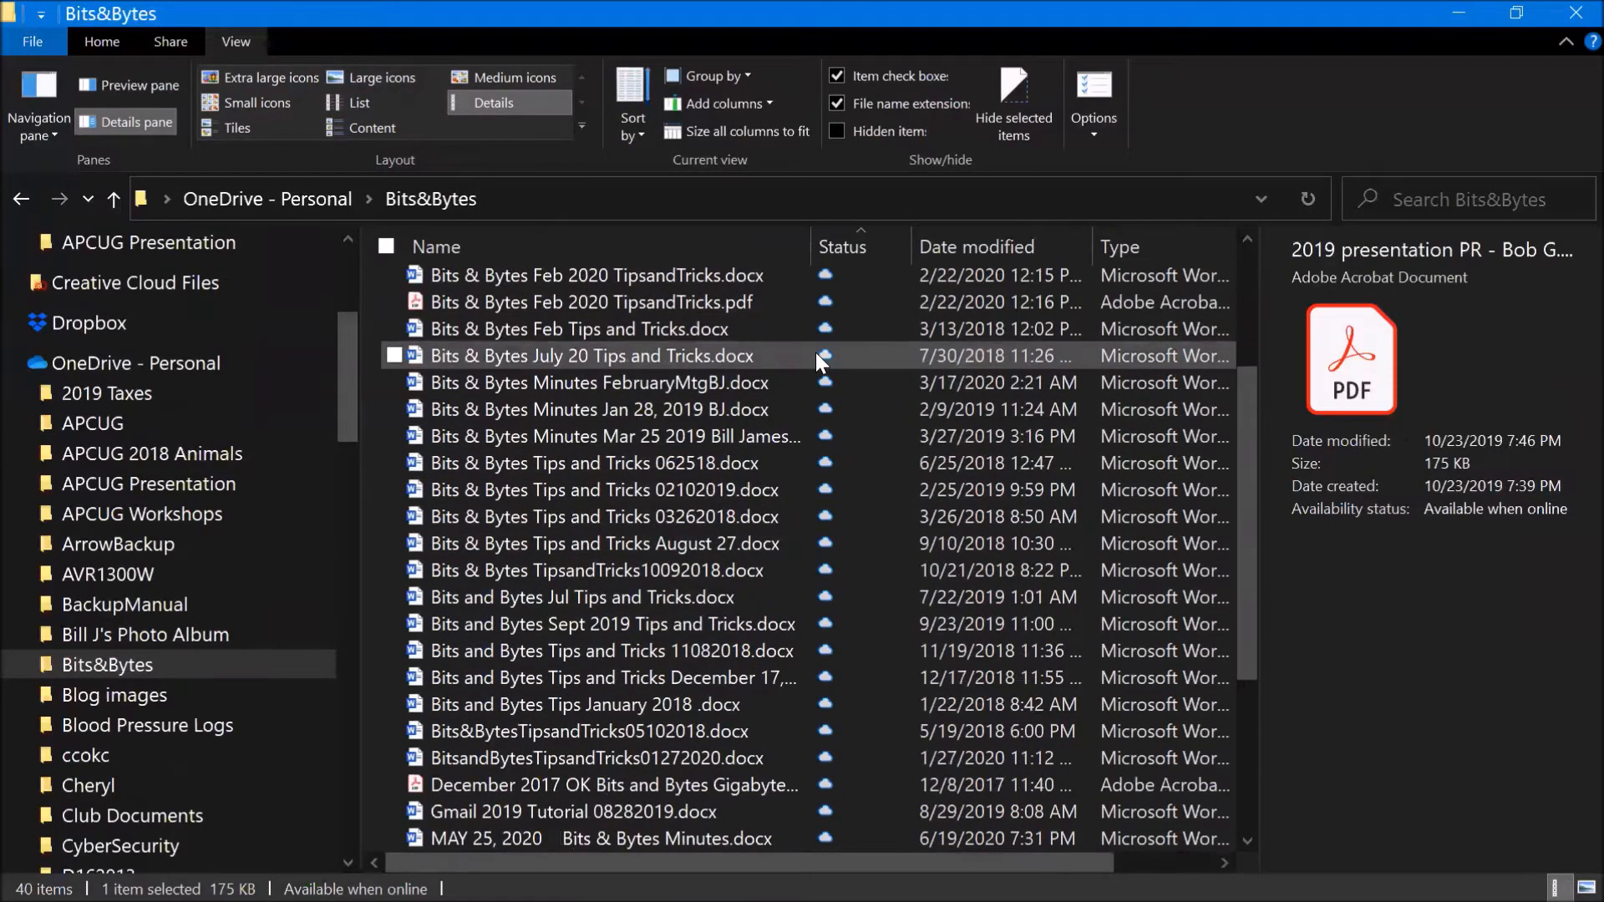
scroll(816, 353, "down", 3)
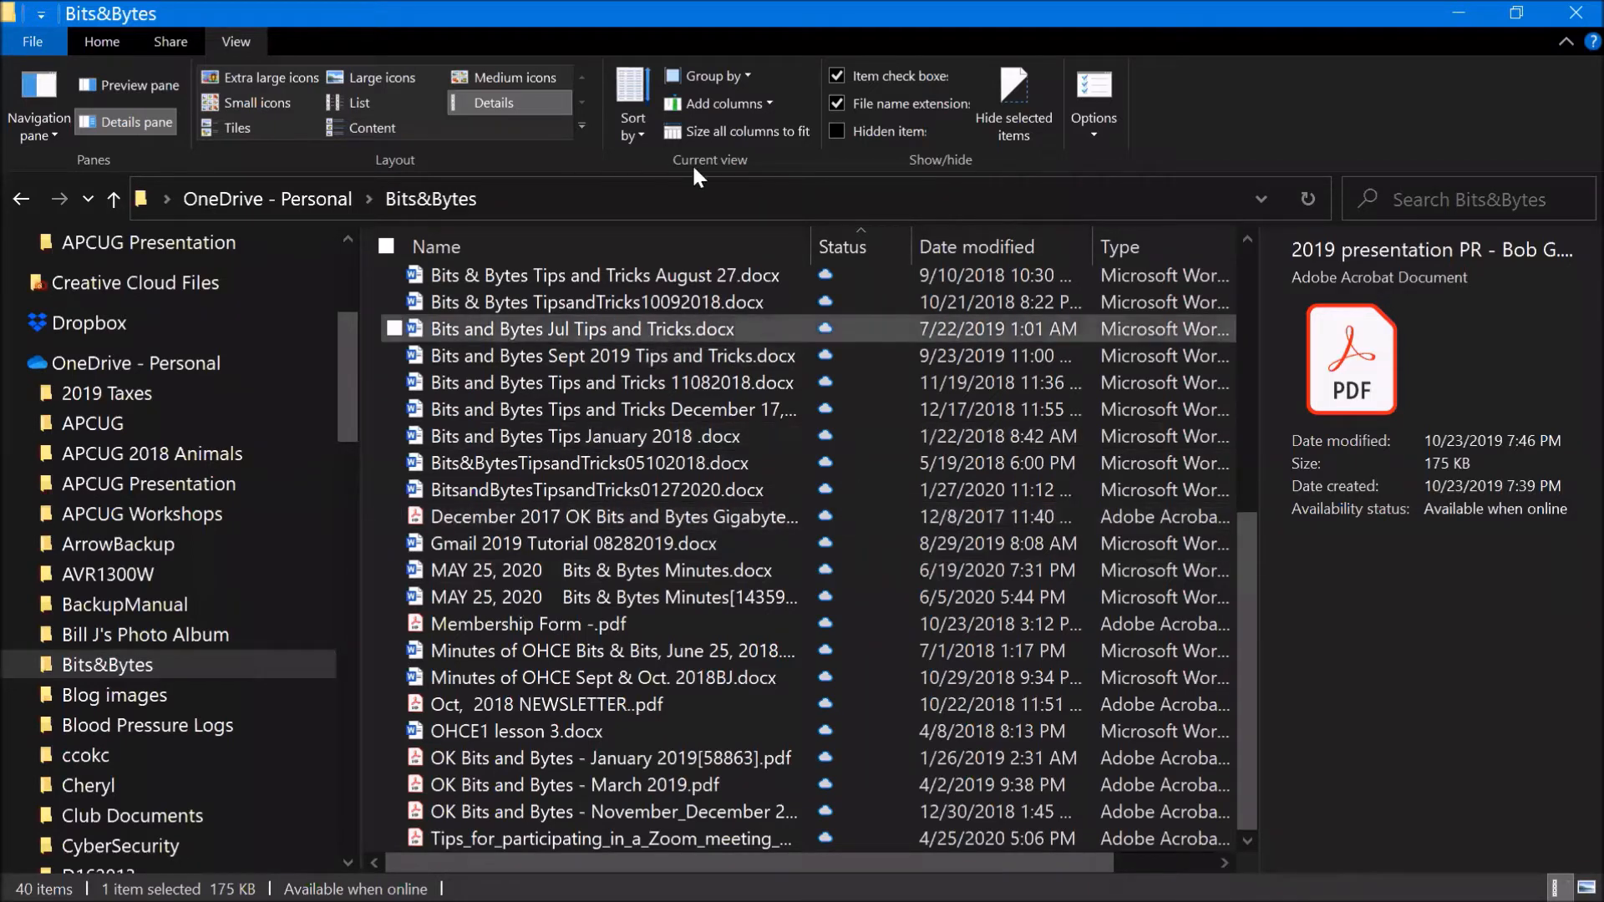
Step: Sort the Bits&Bytes files by size, switch the order to ascending, and sort them by name again
left_click(636, 128)
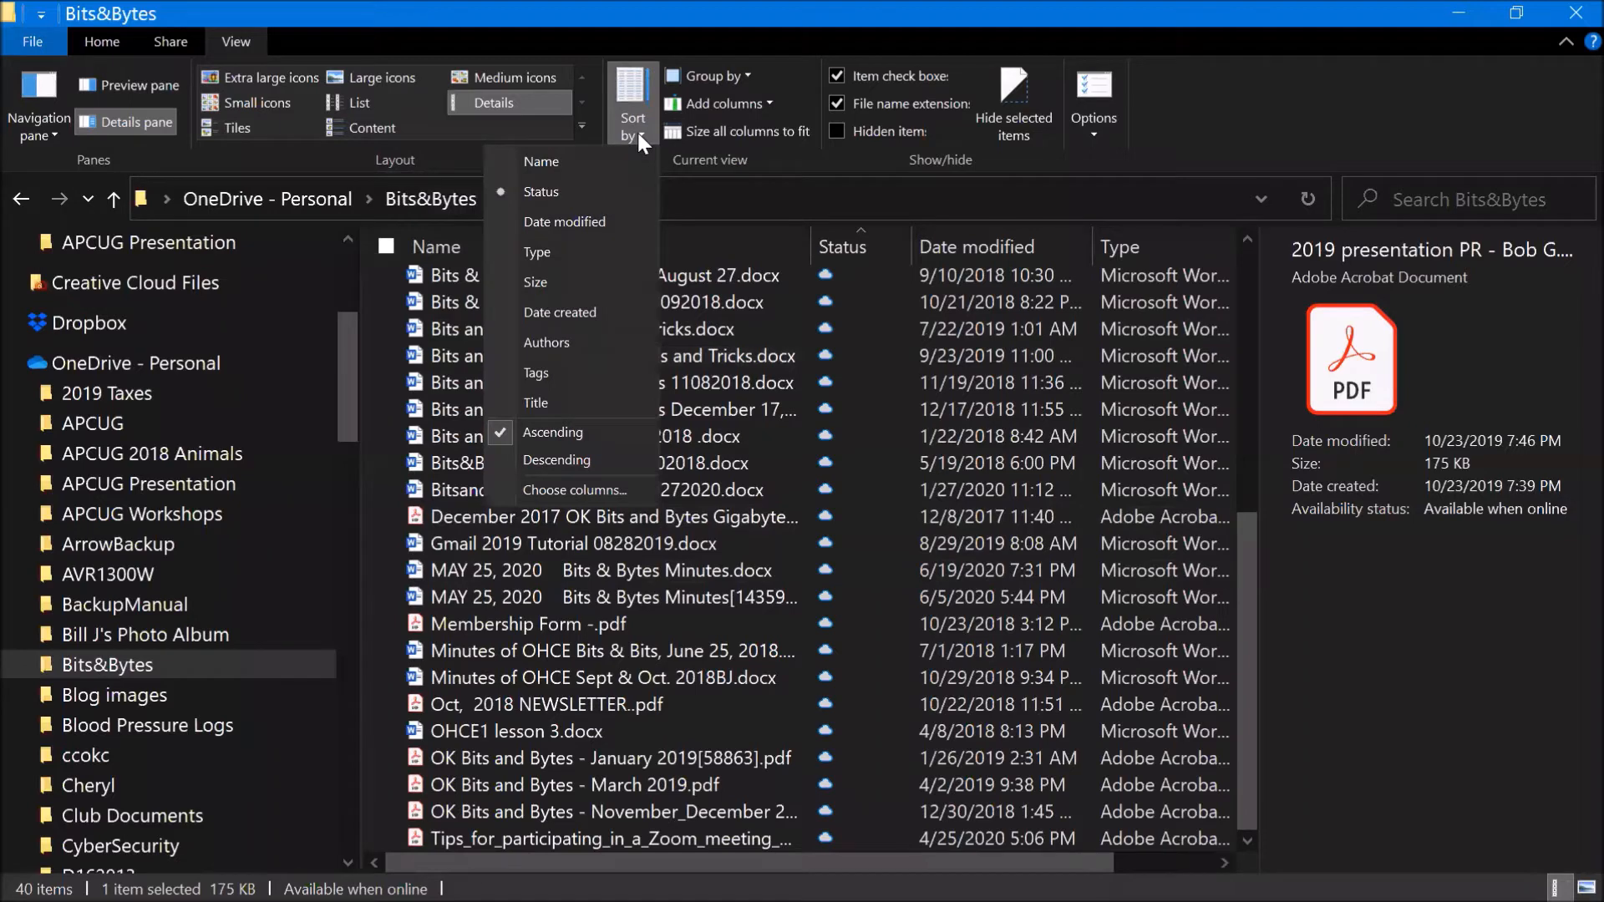
left_click(570, 288)
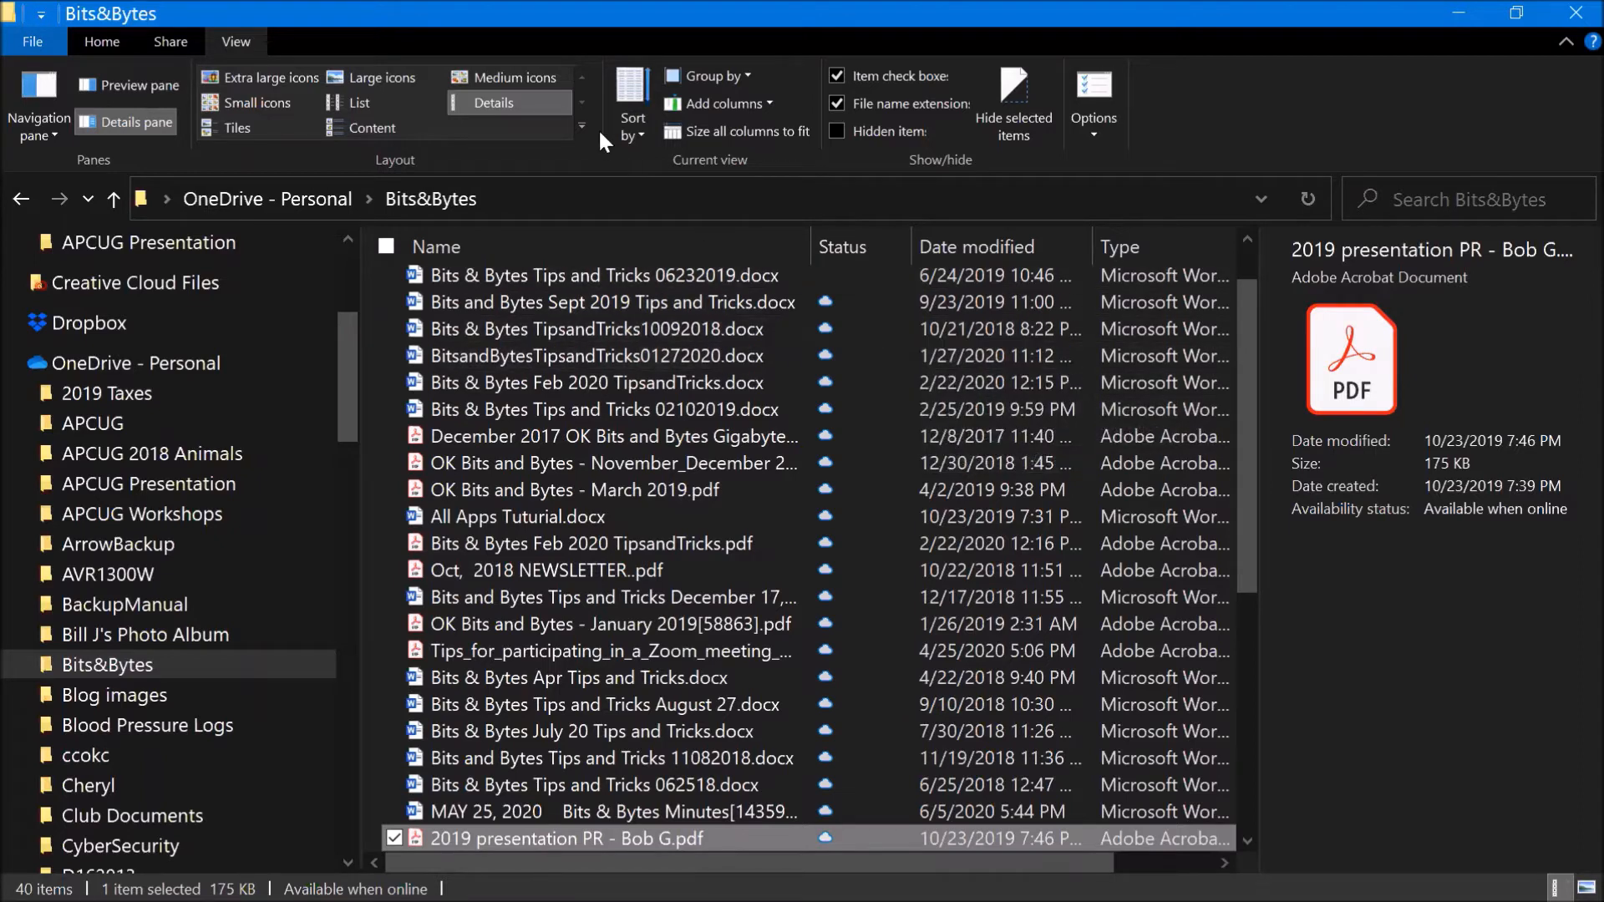
left_click(634, 125)
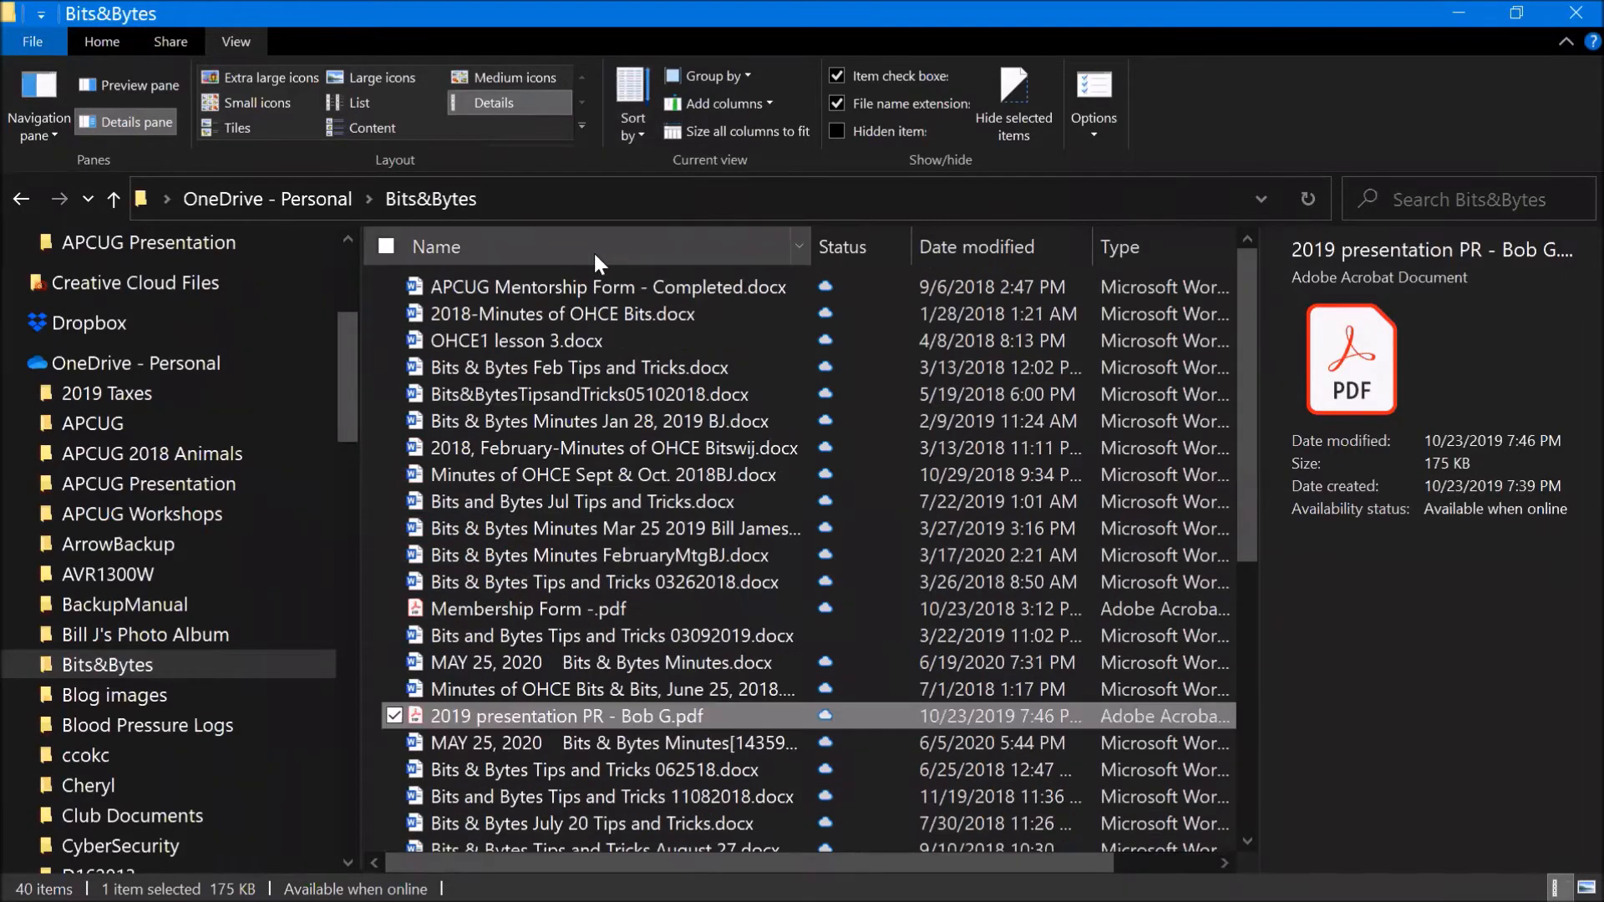
left_click(643, 118)
left_click(587, 153)
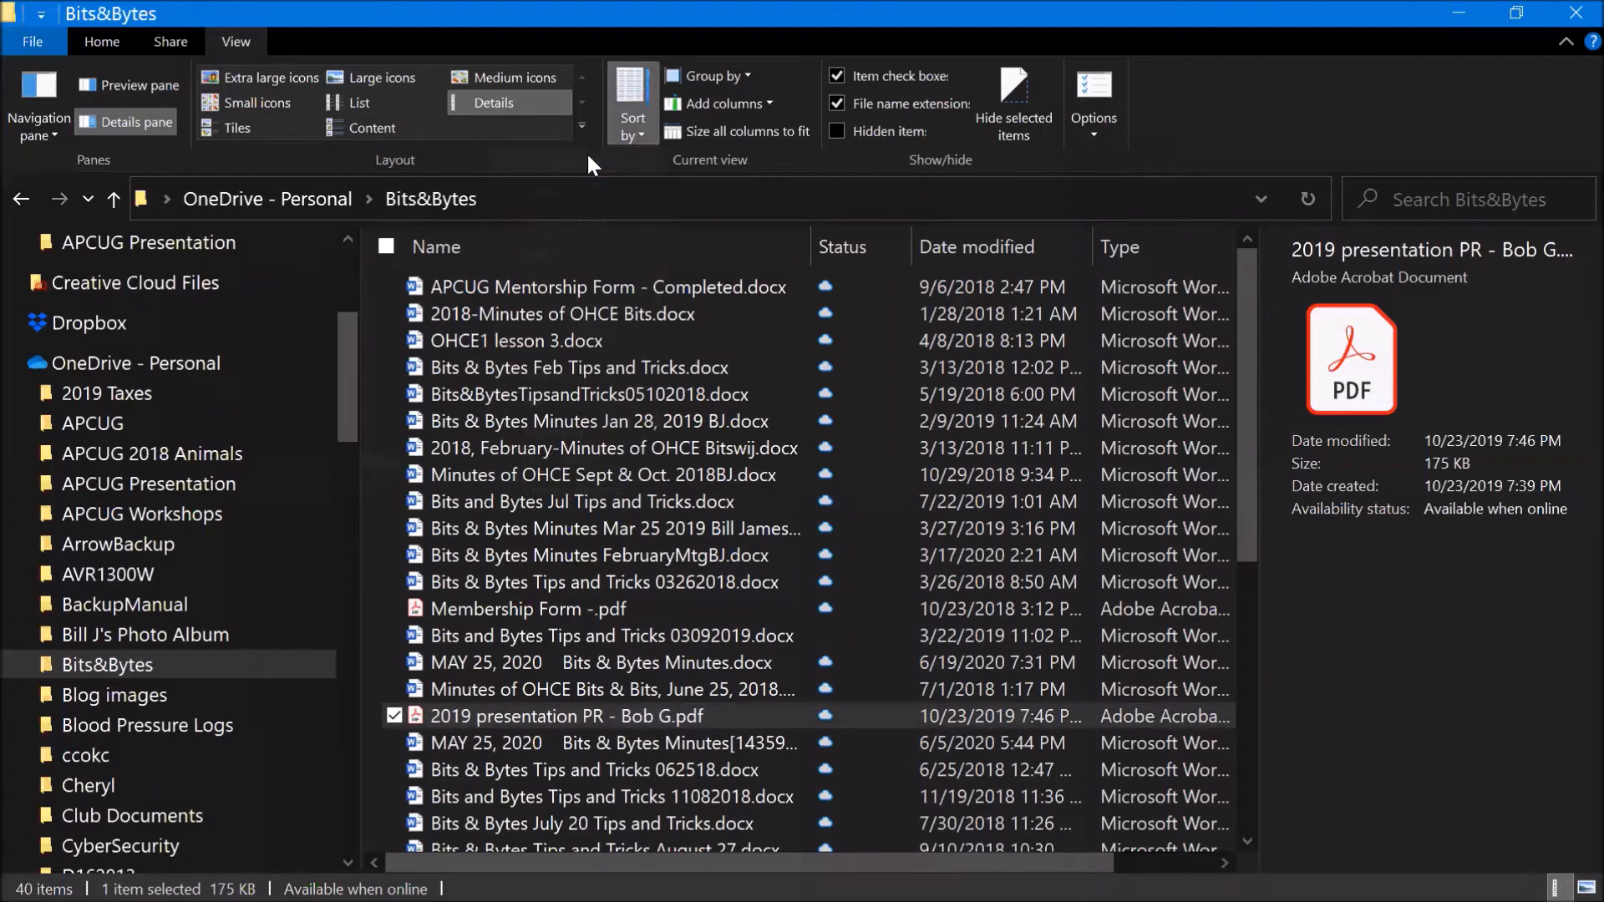
left_click(642, 144)
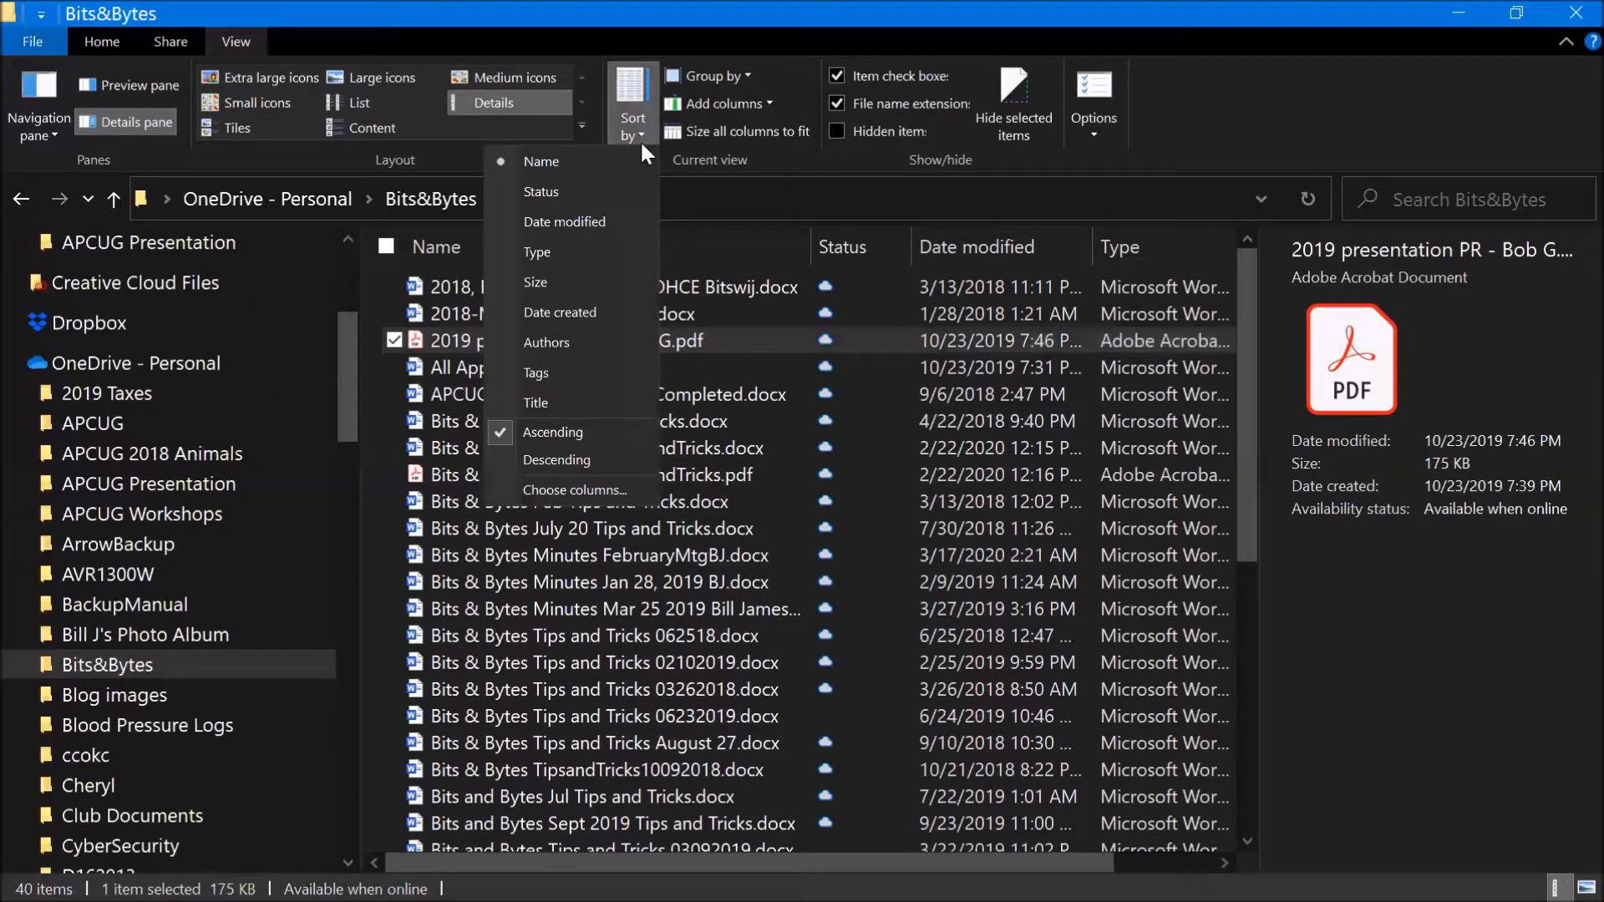
left_click(766, 167)
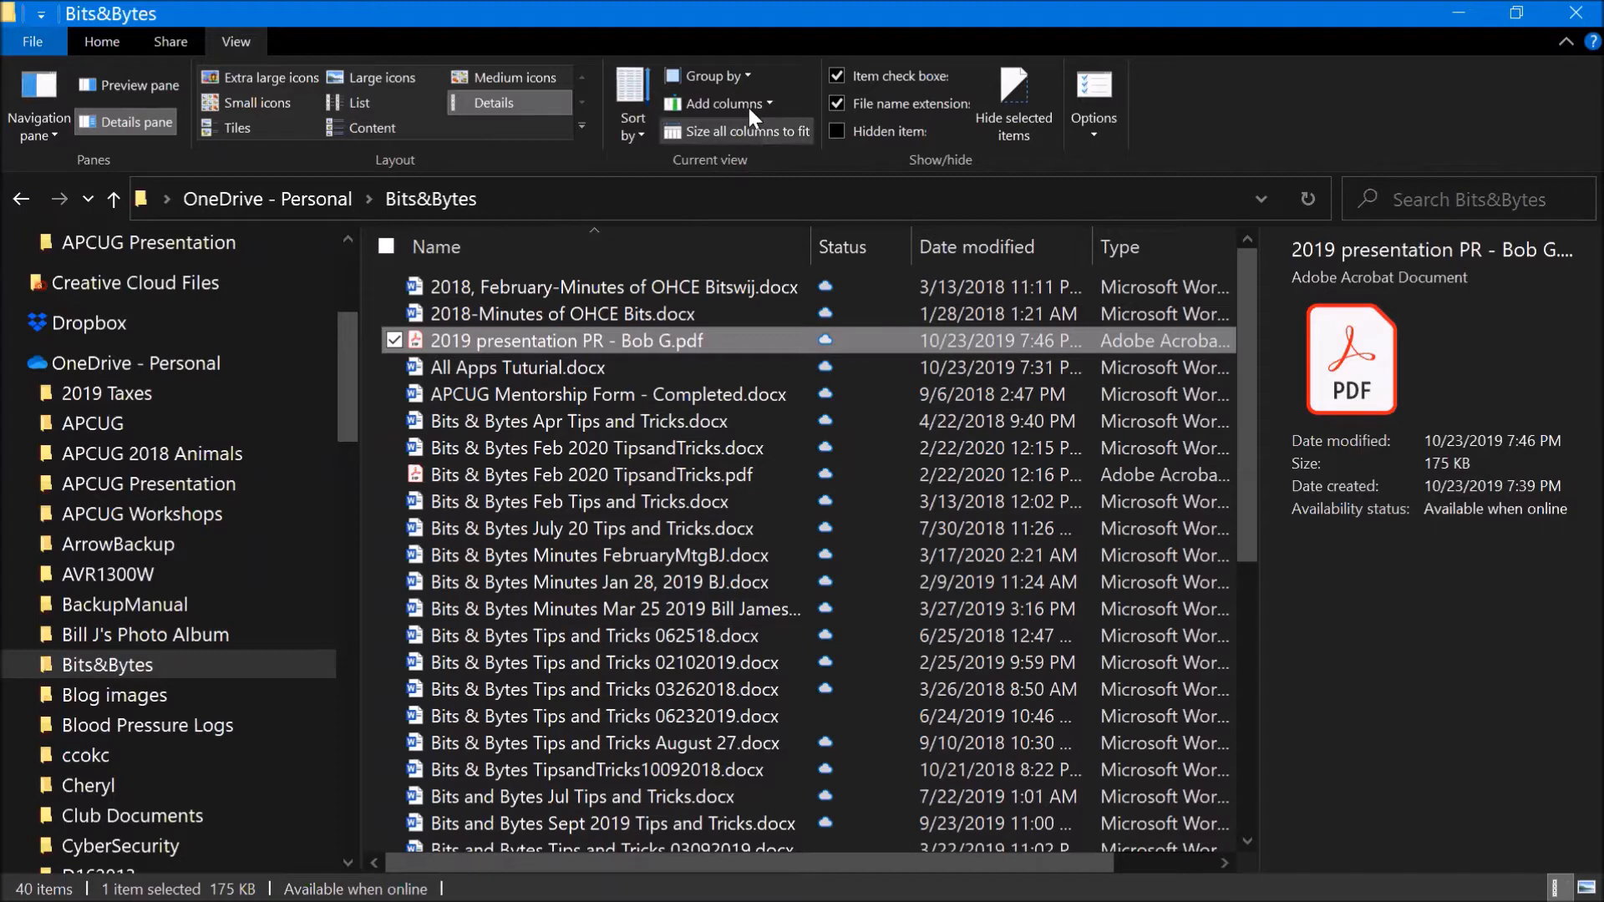
Step: Group the Bits&Bytes files by name and look through the alphabetical groups
left_click(751, 82)
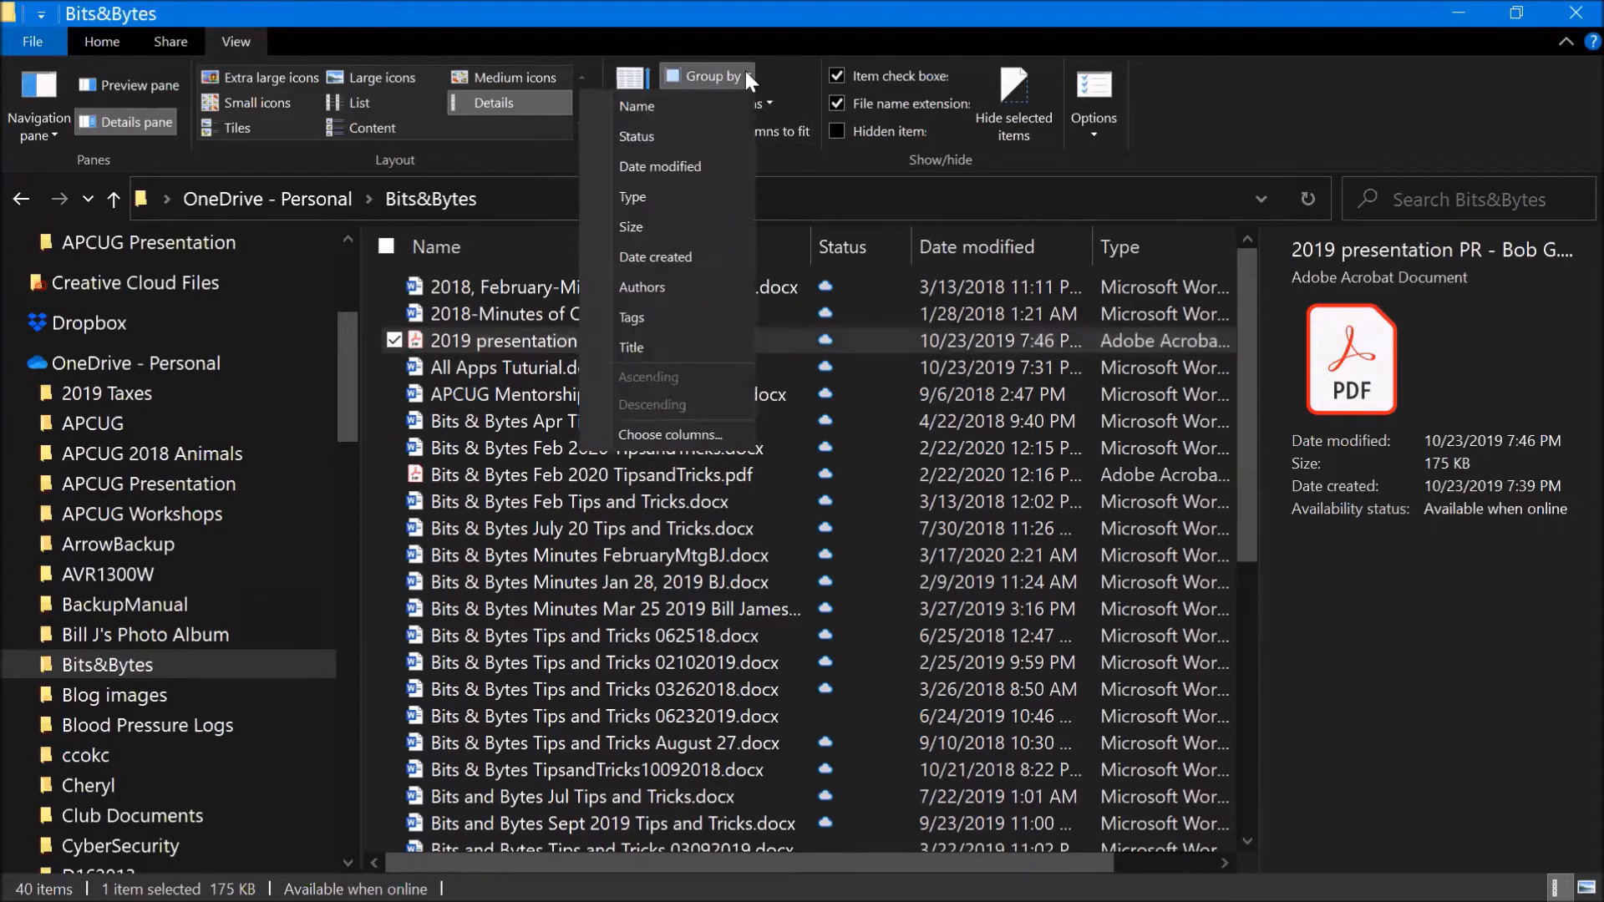
left_click(678, 107)
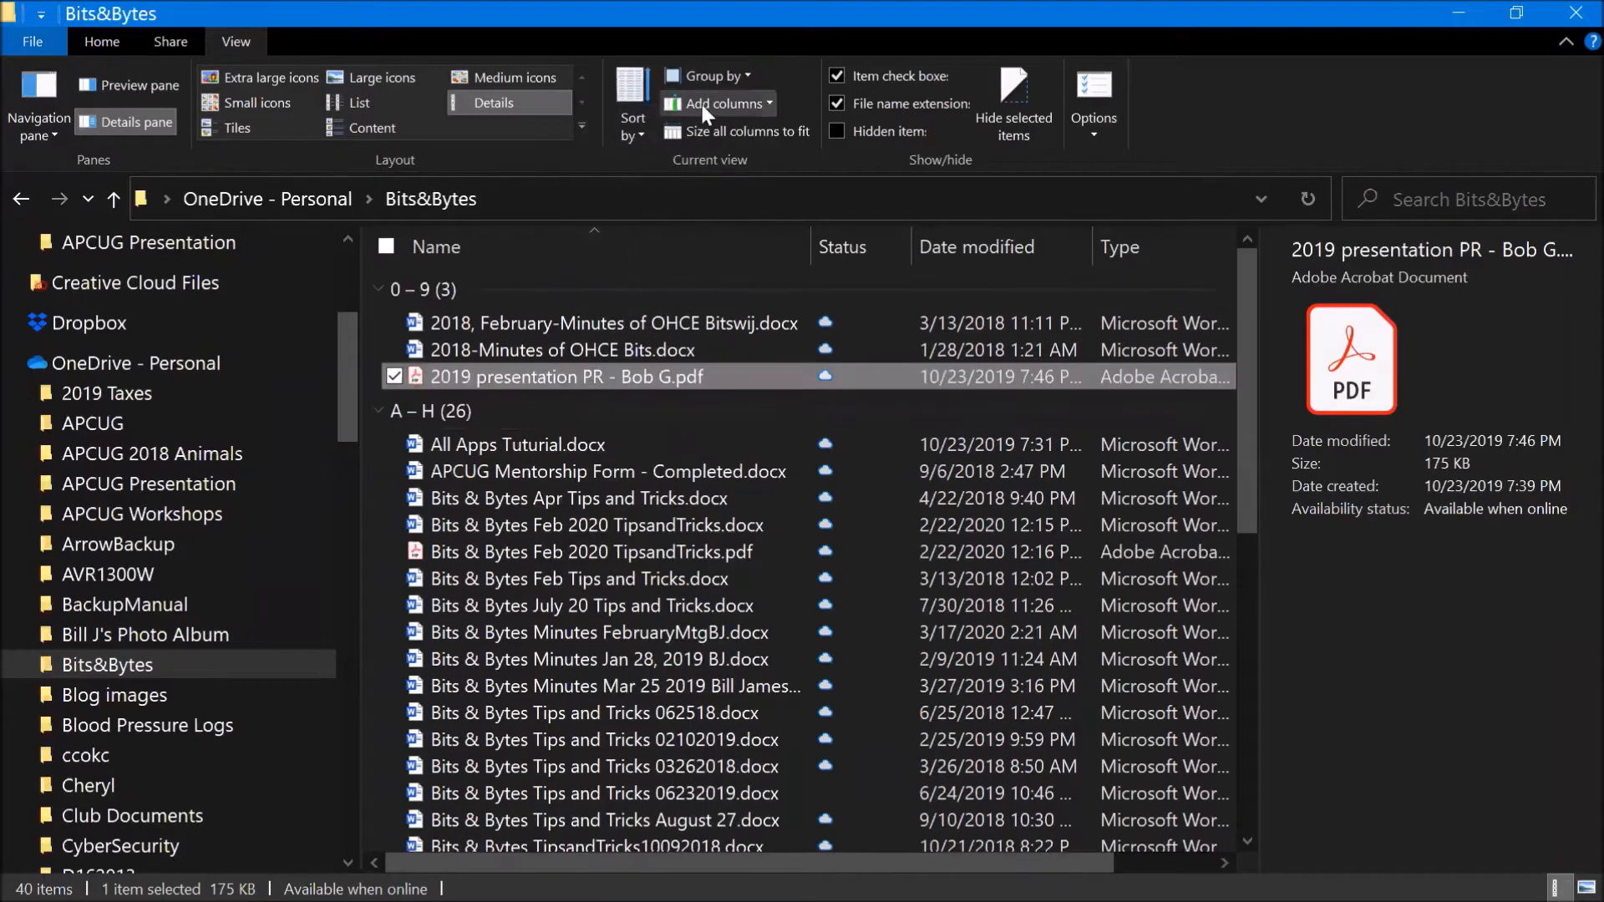
left_click(749, 80)
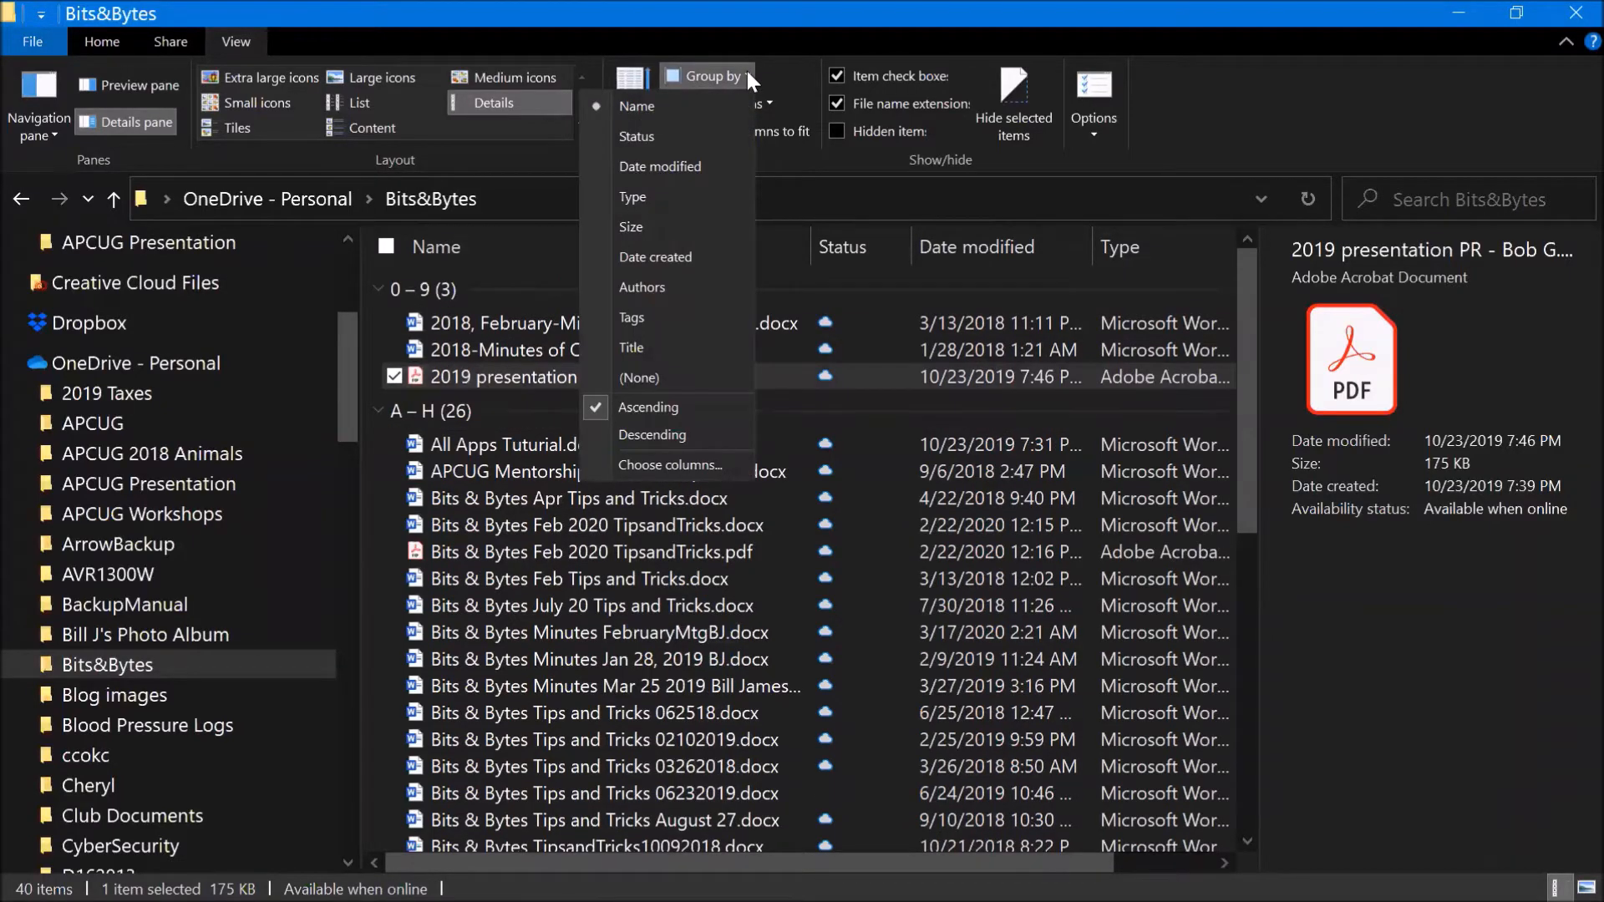
left_click(889, 199)
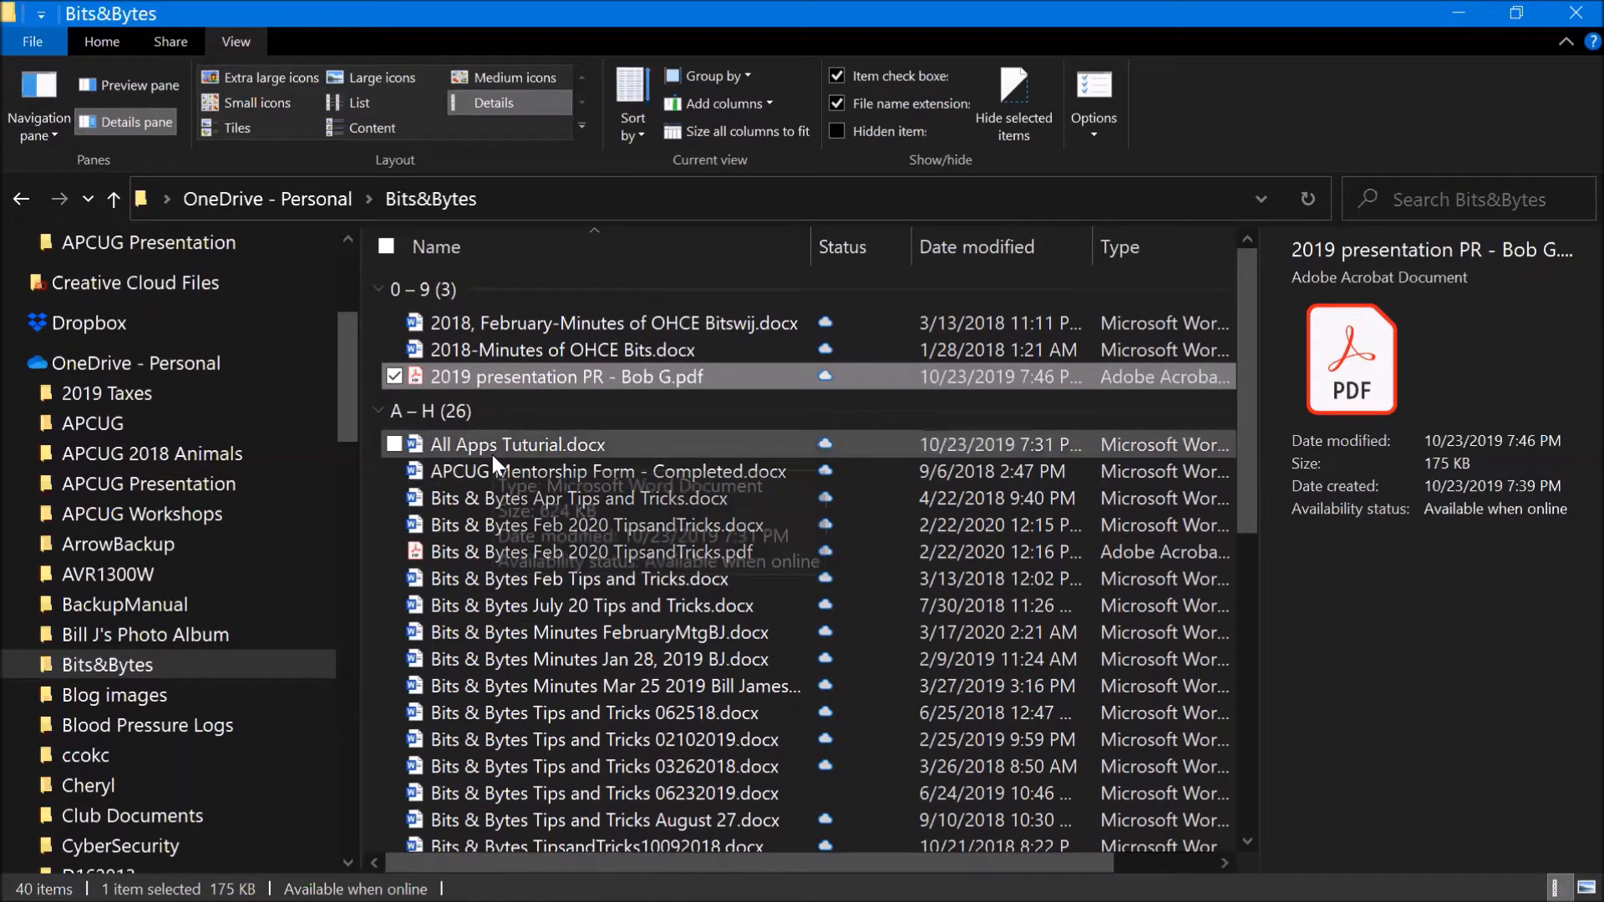
scroll(493, 454, "down", 3)
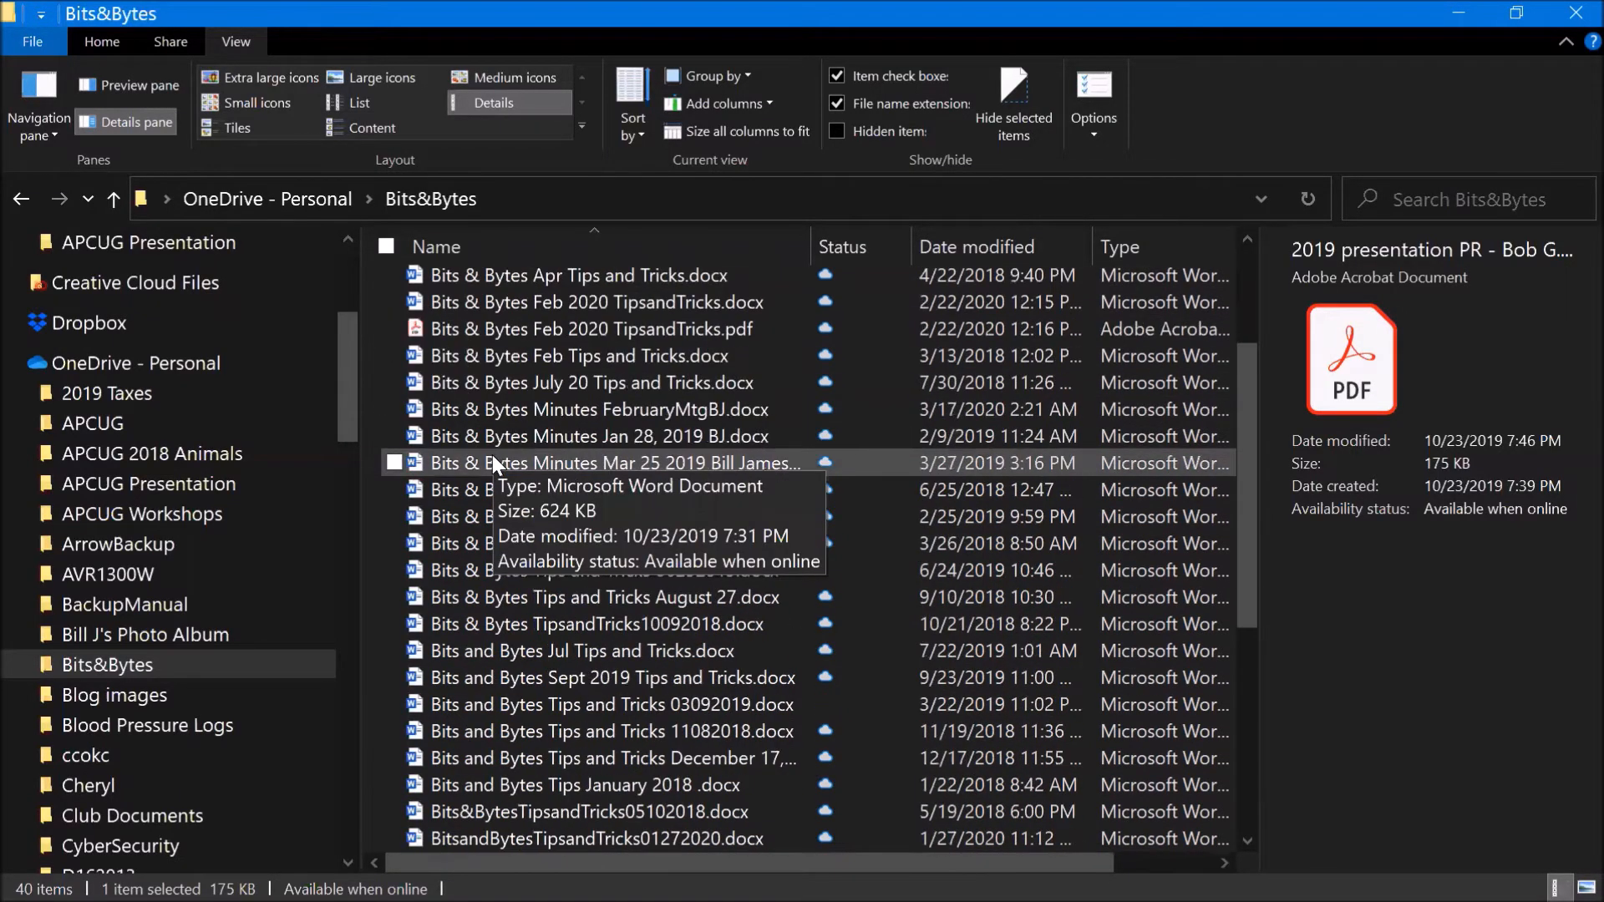
scroll(493, 454, "down", 1)
scroll(504, 624, "down", 2)
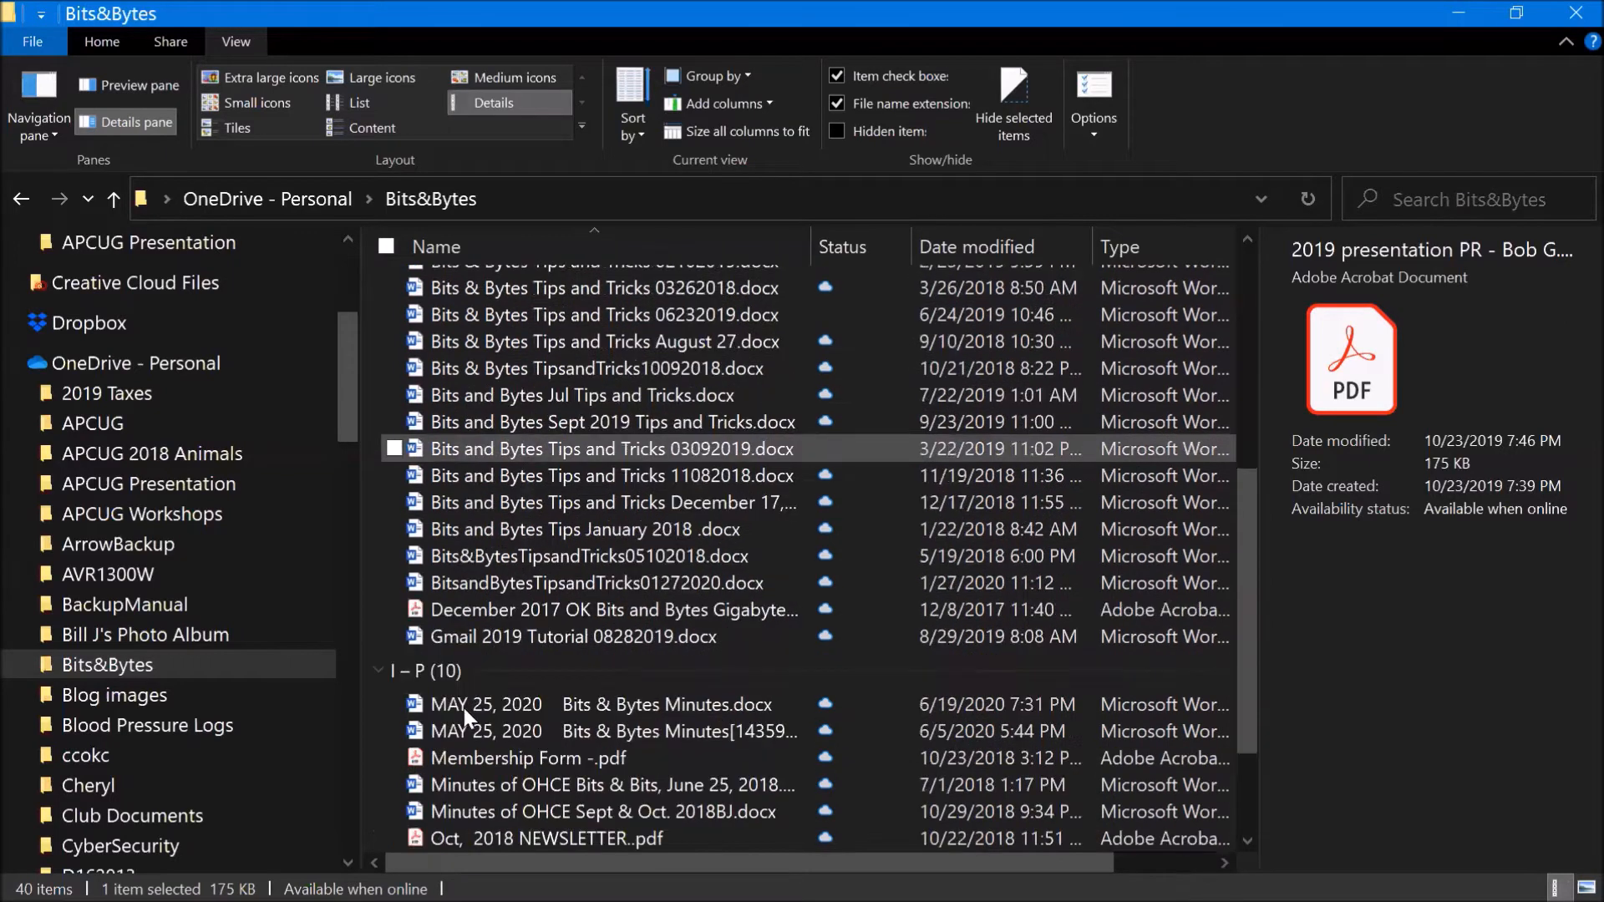
scroll(464, 709, "down", 2)
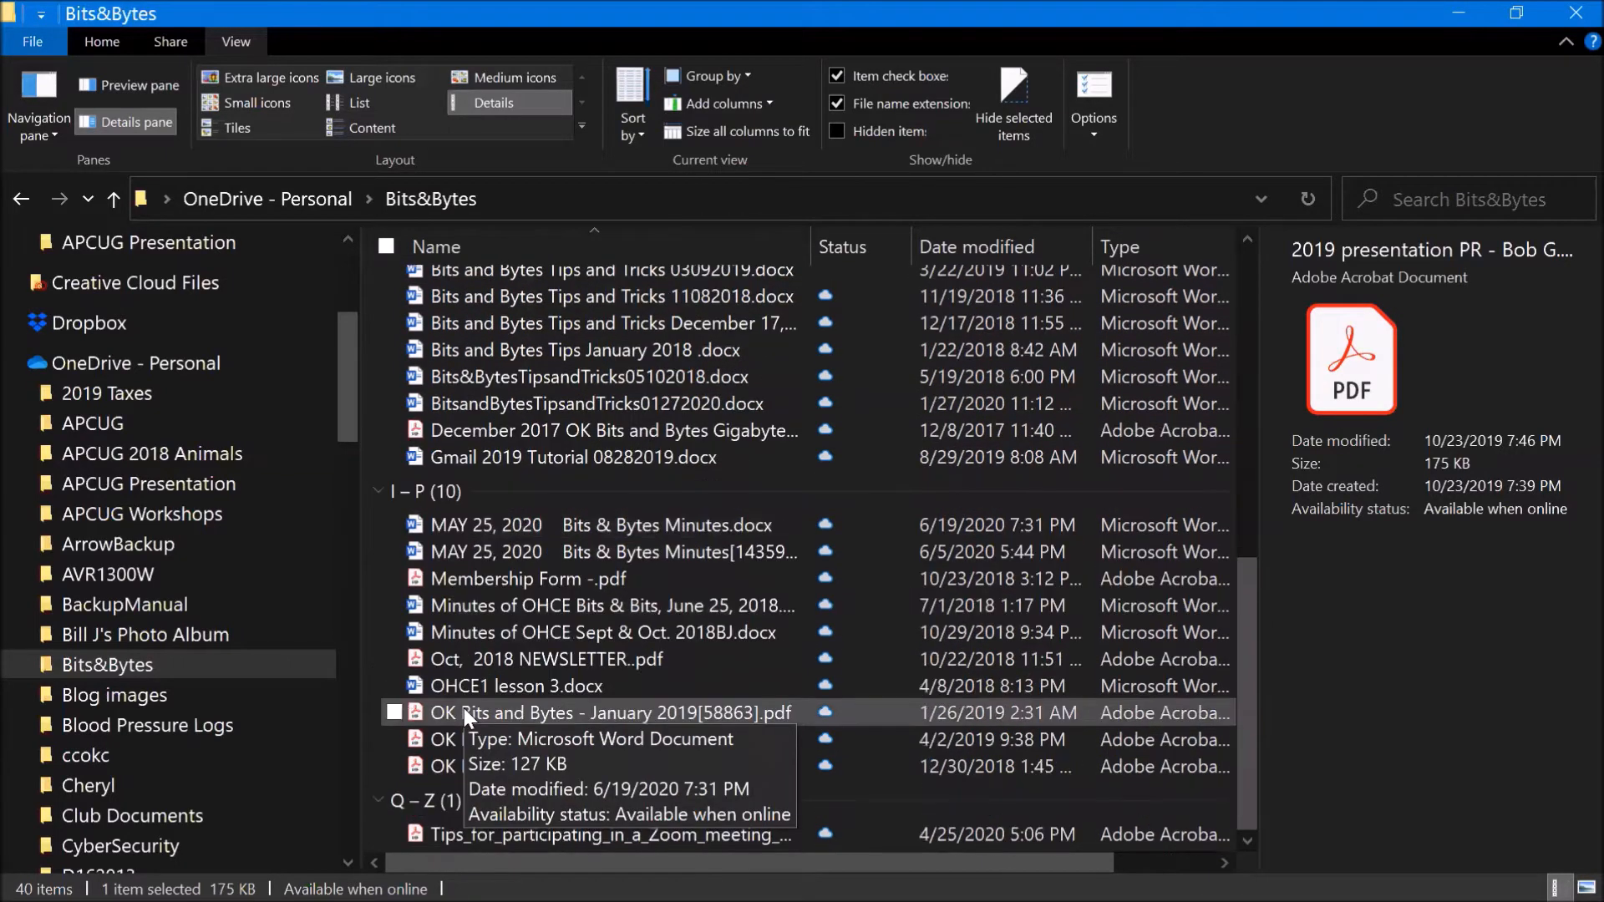
scroll(466, 694, "up", 1)
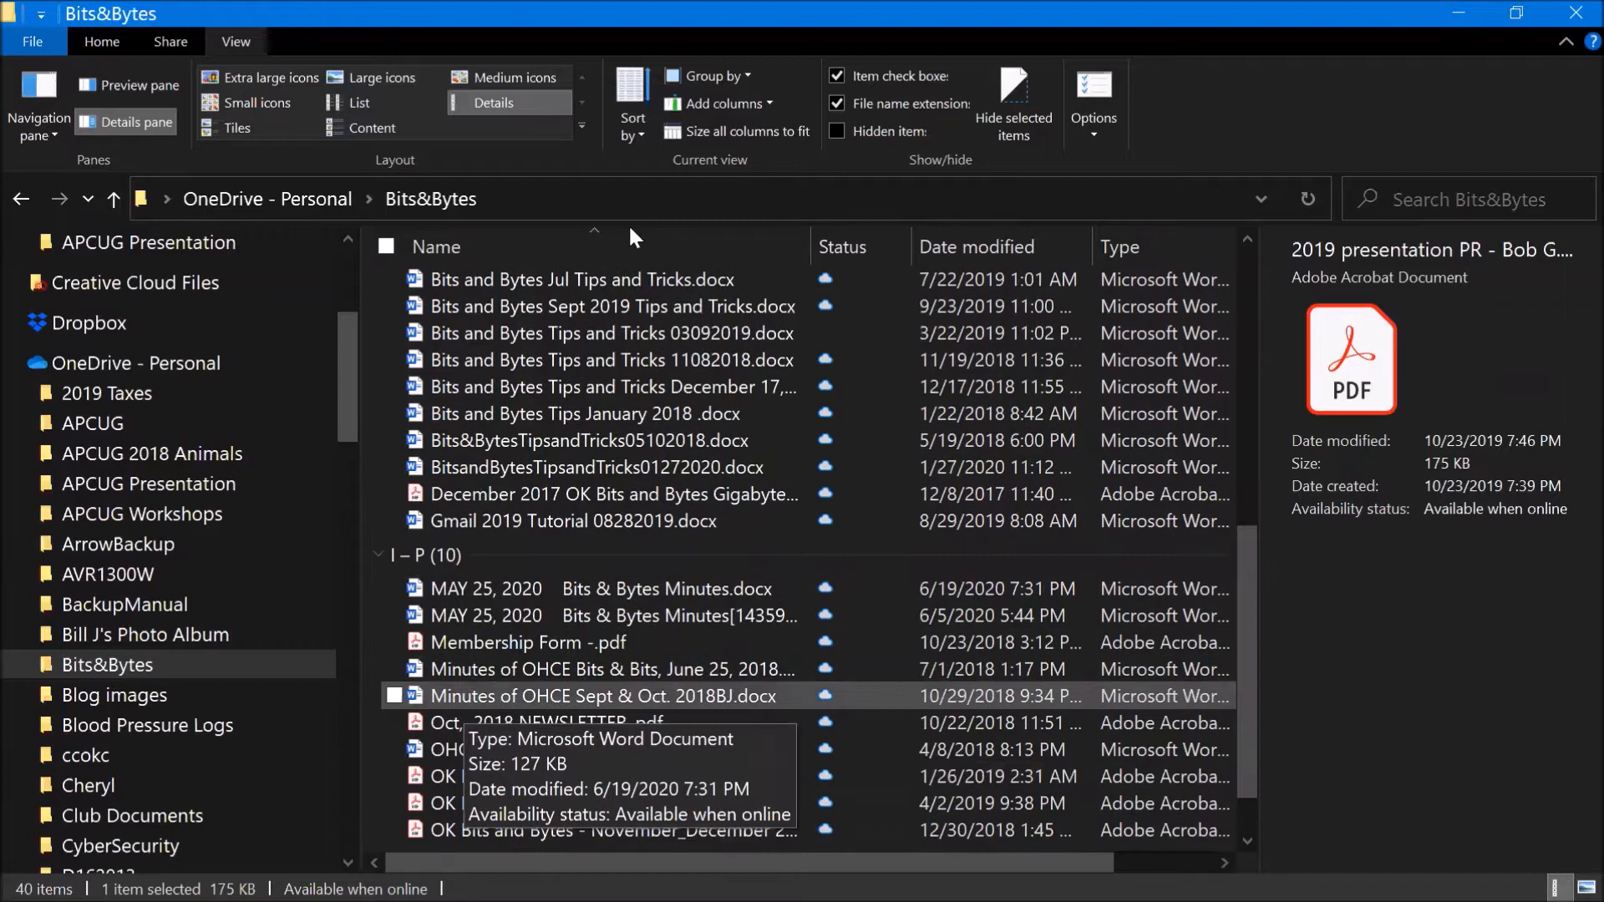
scroll(628, 223, "up", 8)
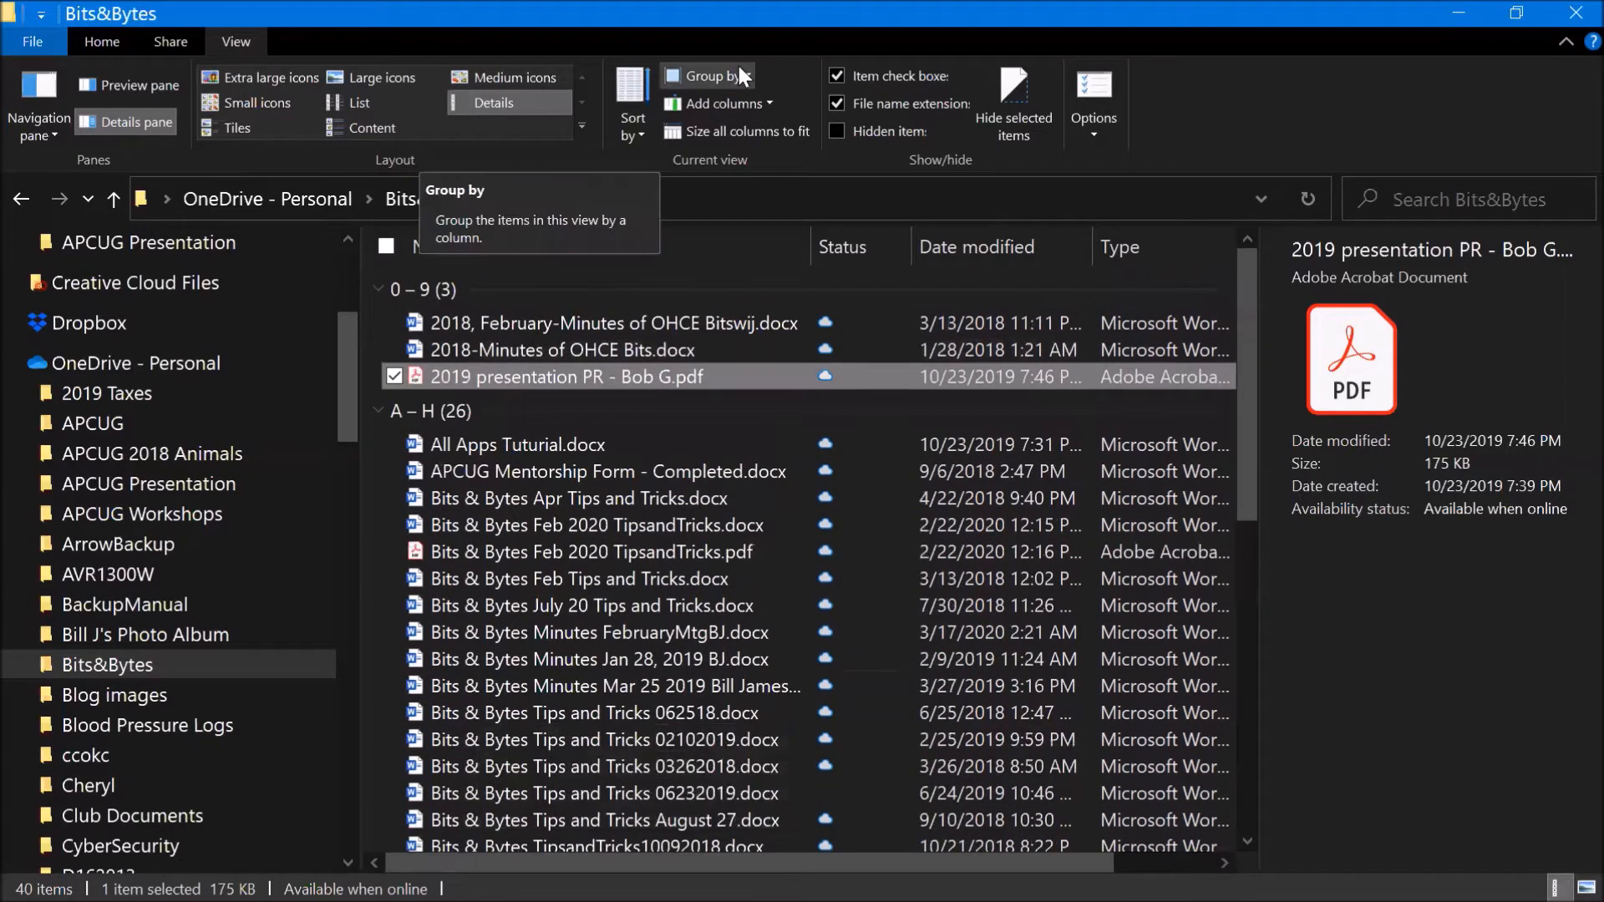
Step: Set the grouping of the Bits&Bytes files to (None) and review the ungrouped list and the sorting options
left_click(747, 78)
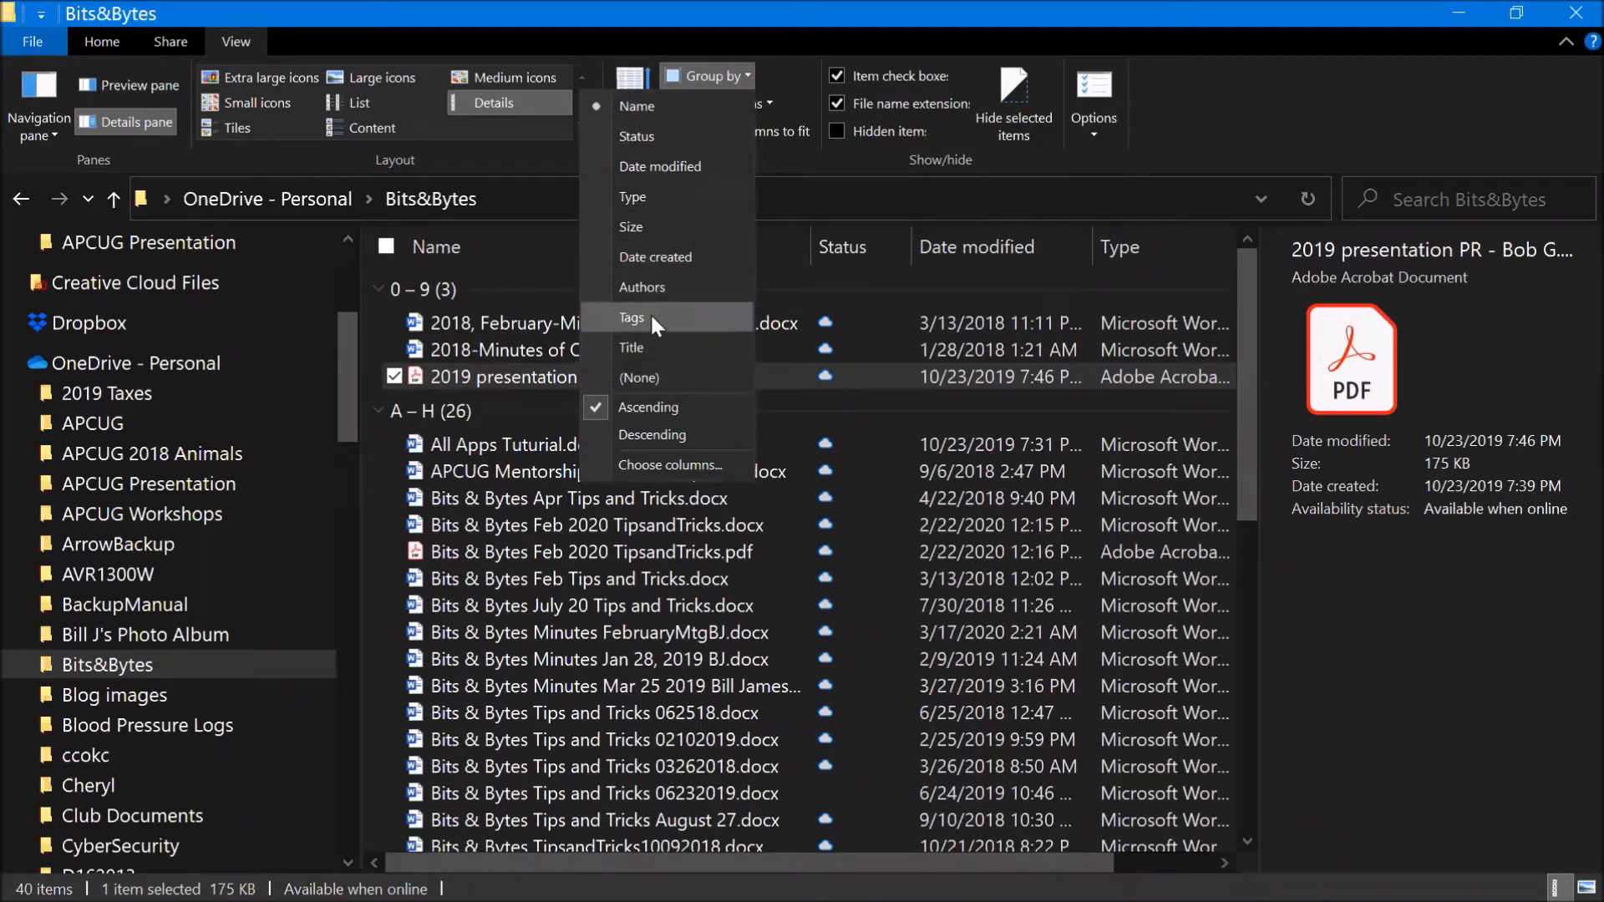
left_click(639, 377)
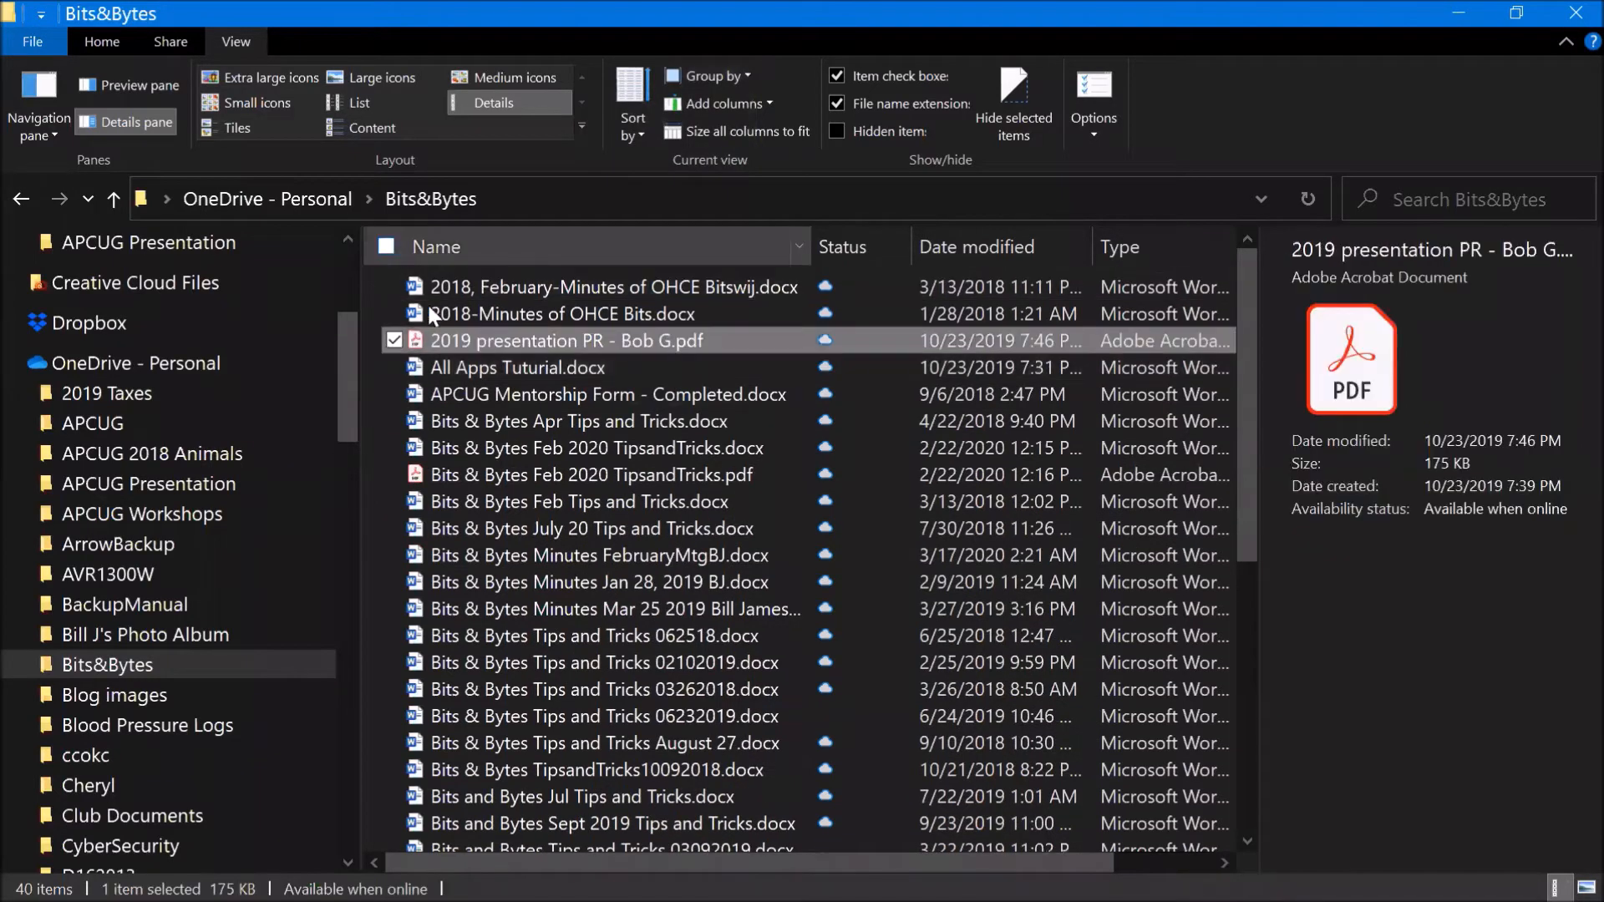
scroll(439, 343, "down", 4)
scroll(440, 343, "down", 3)
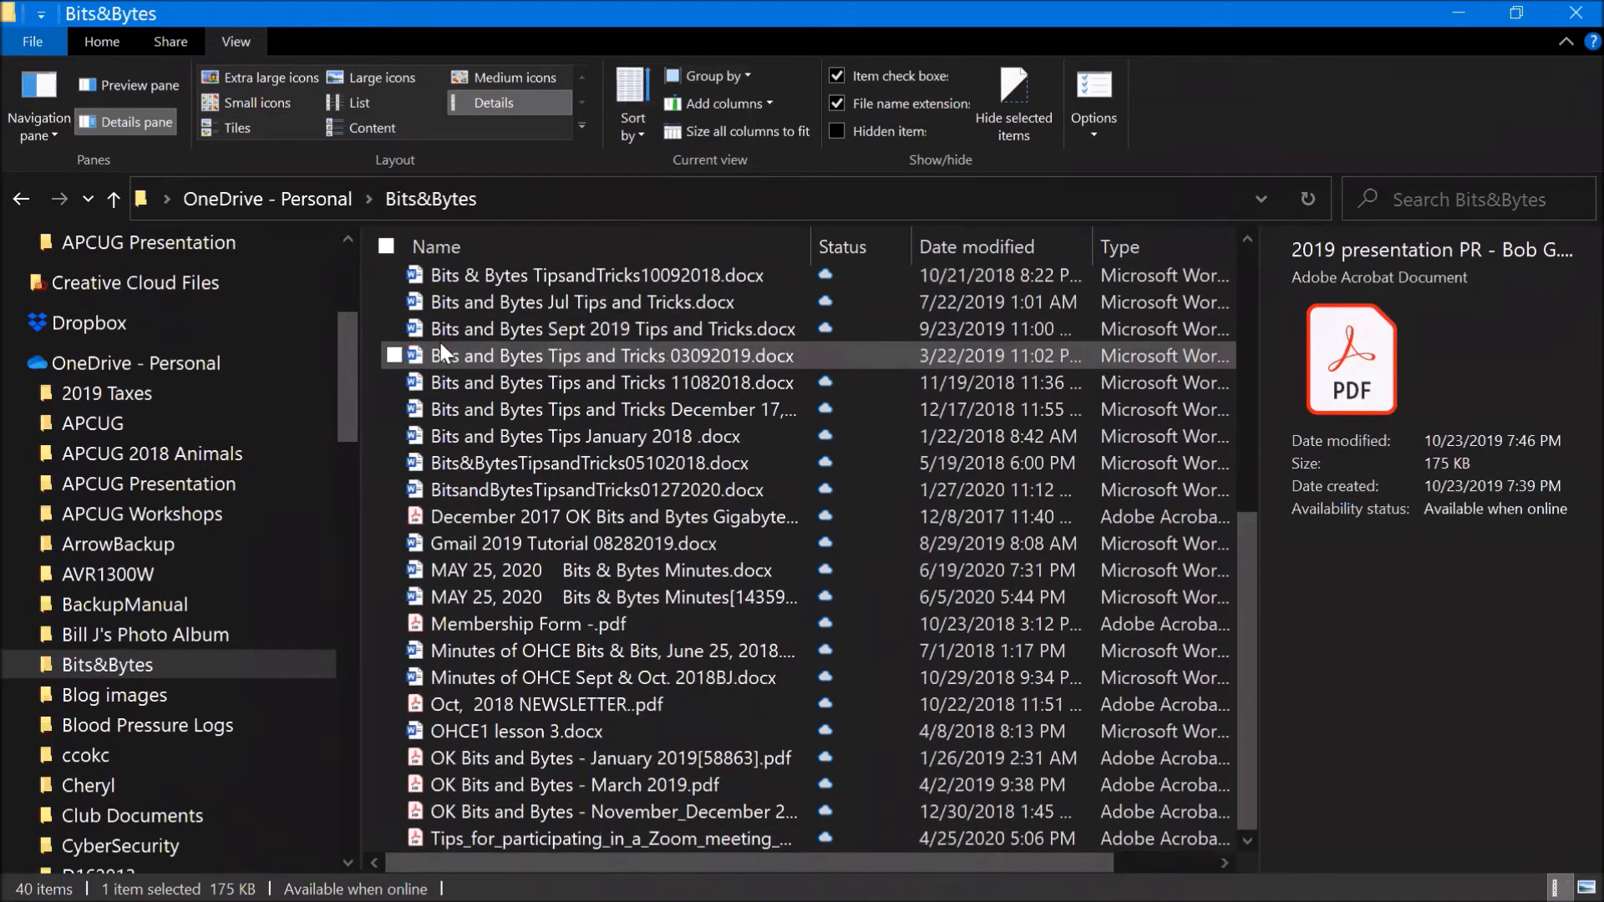
scroll(439, 343, "up", 6)
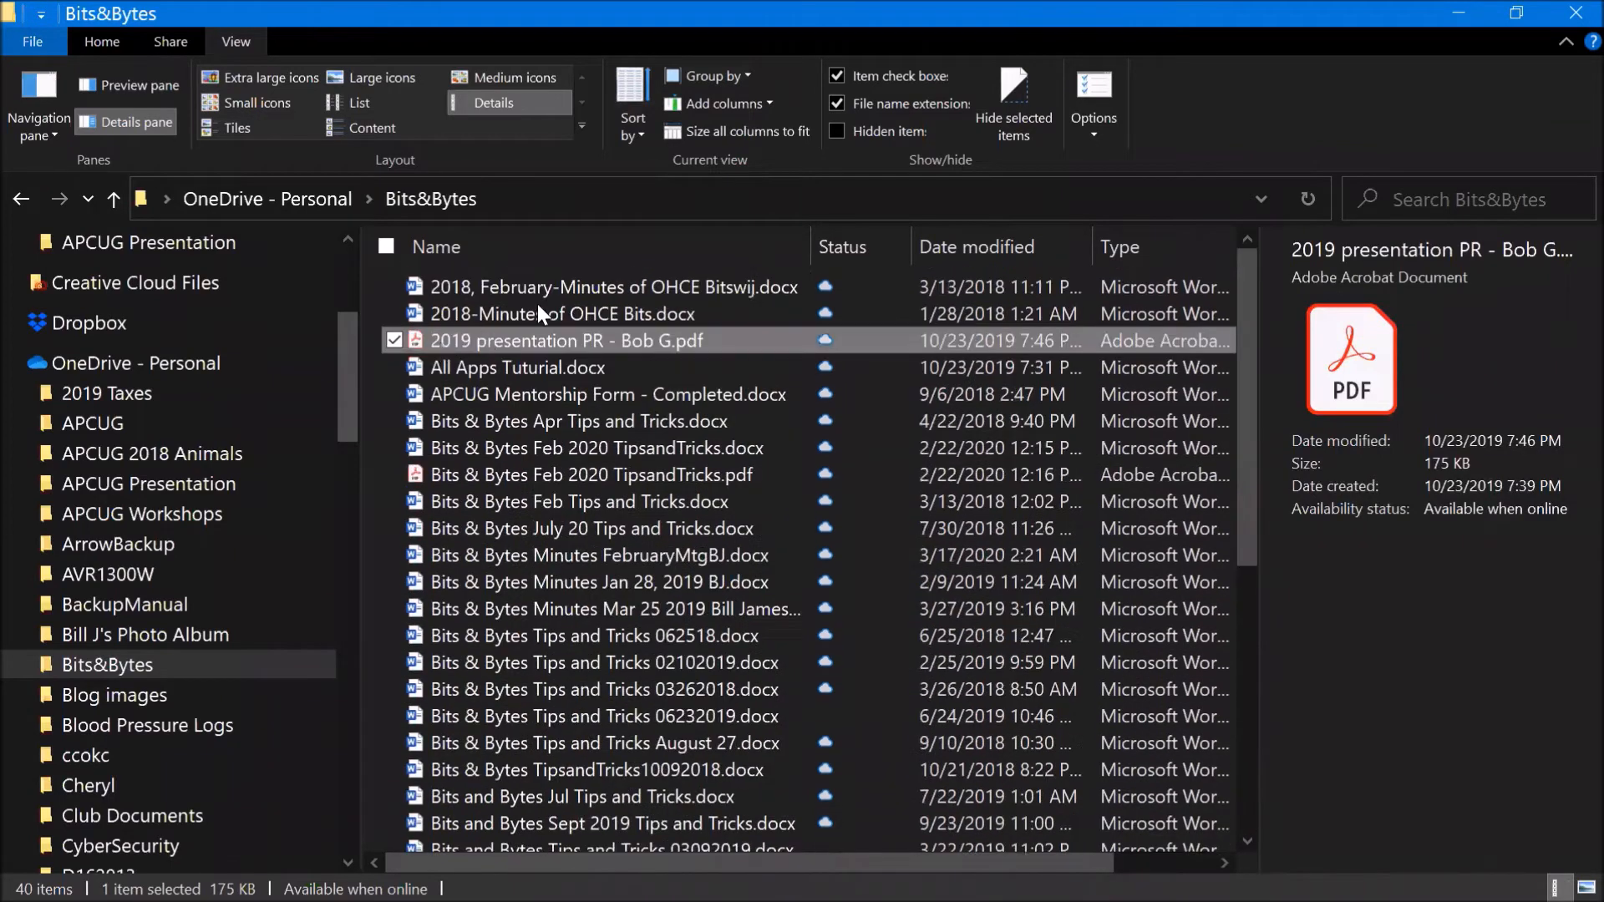
left_click(635, 134)
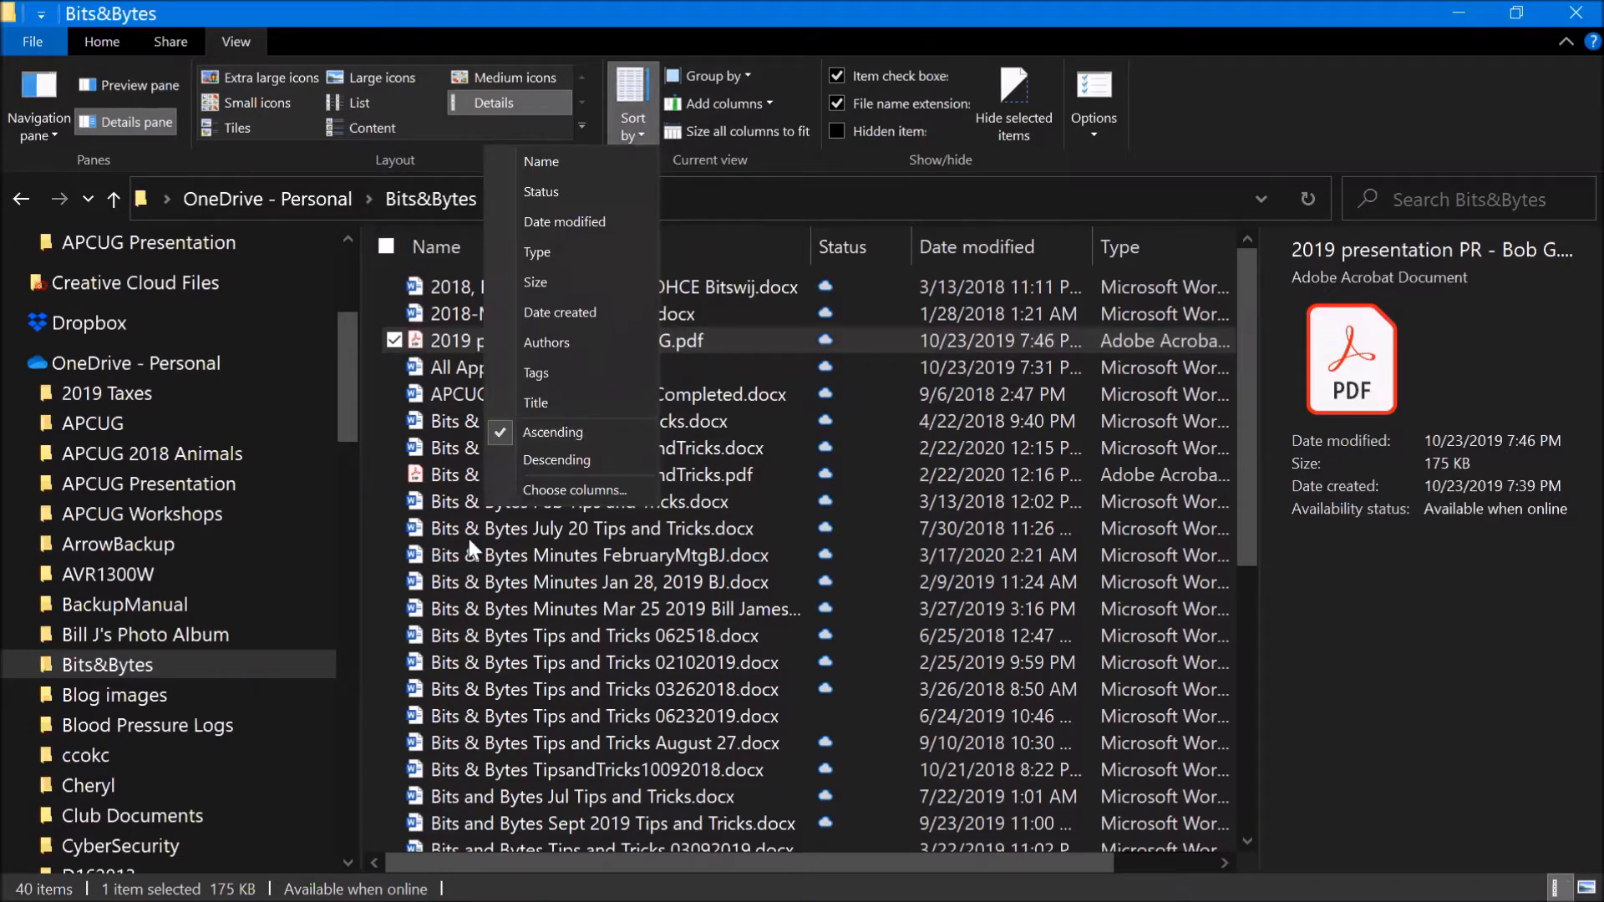
left_click(742, 198)
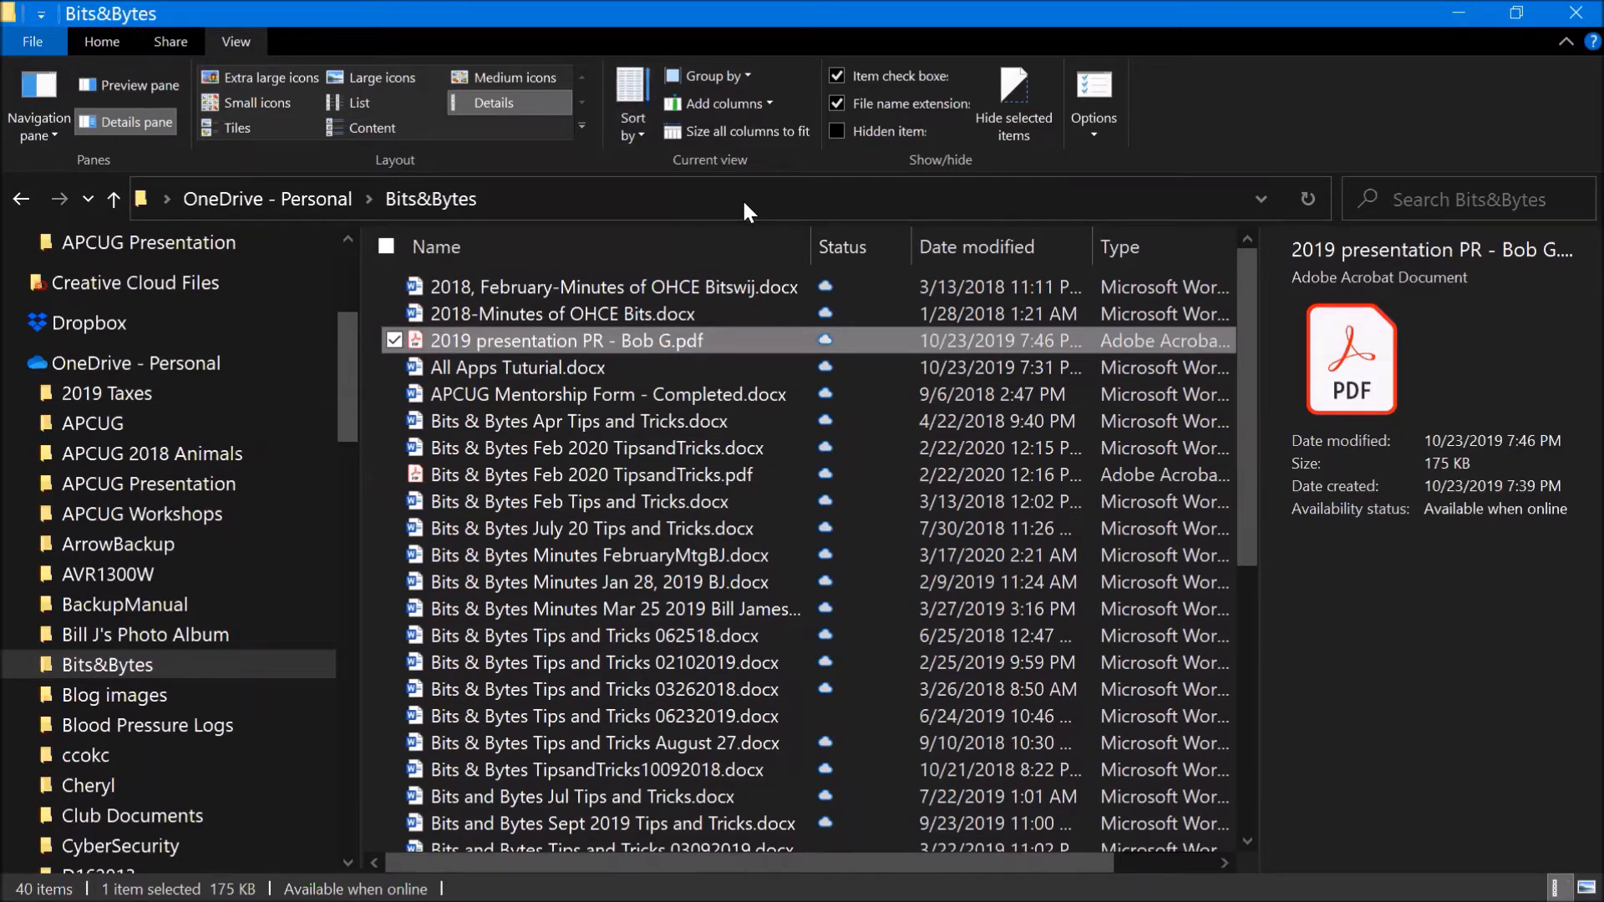
Step: Size all columns to fit, narrow the Name column by hand, and fit all columns again
left_click(777, 127)
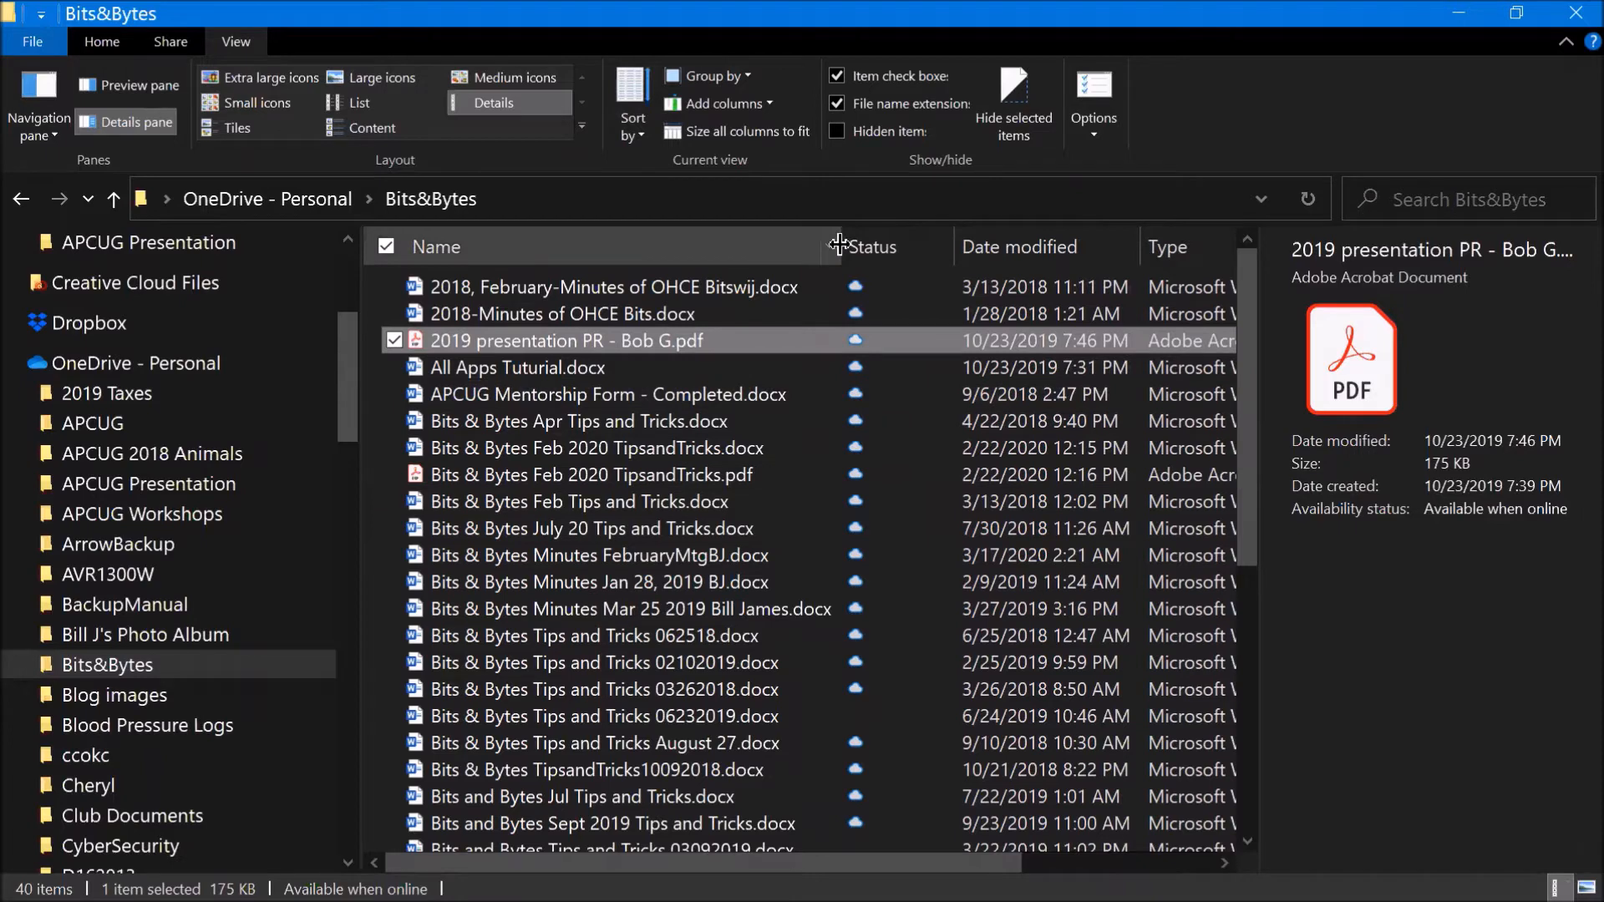
left_click_drag(839, 243, 788, 236)
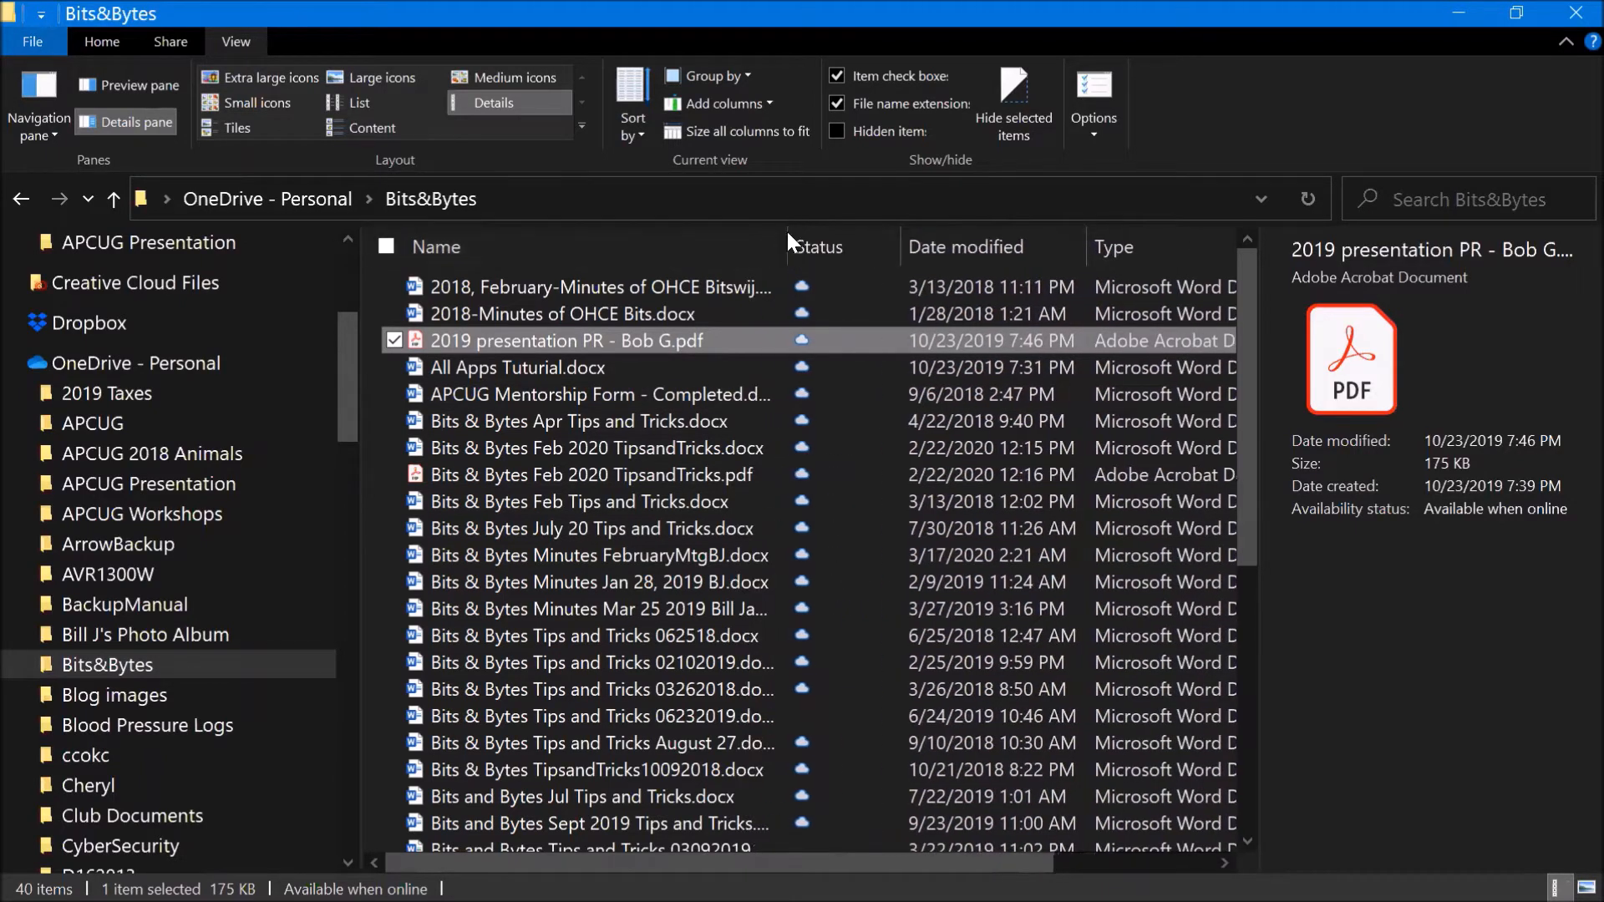
left_click(720, 133)
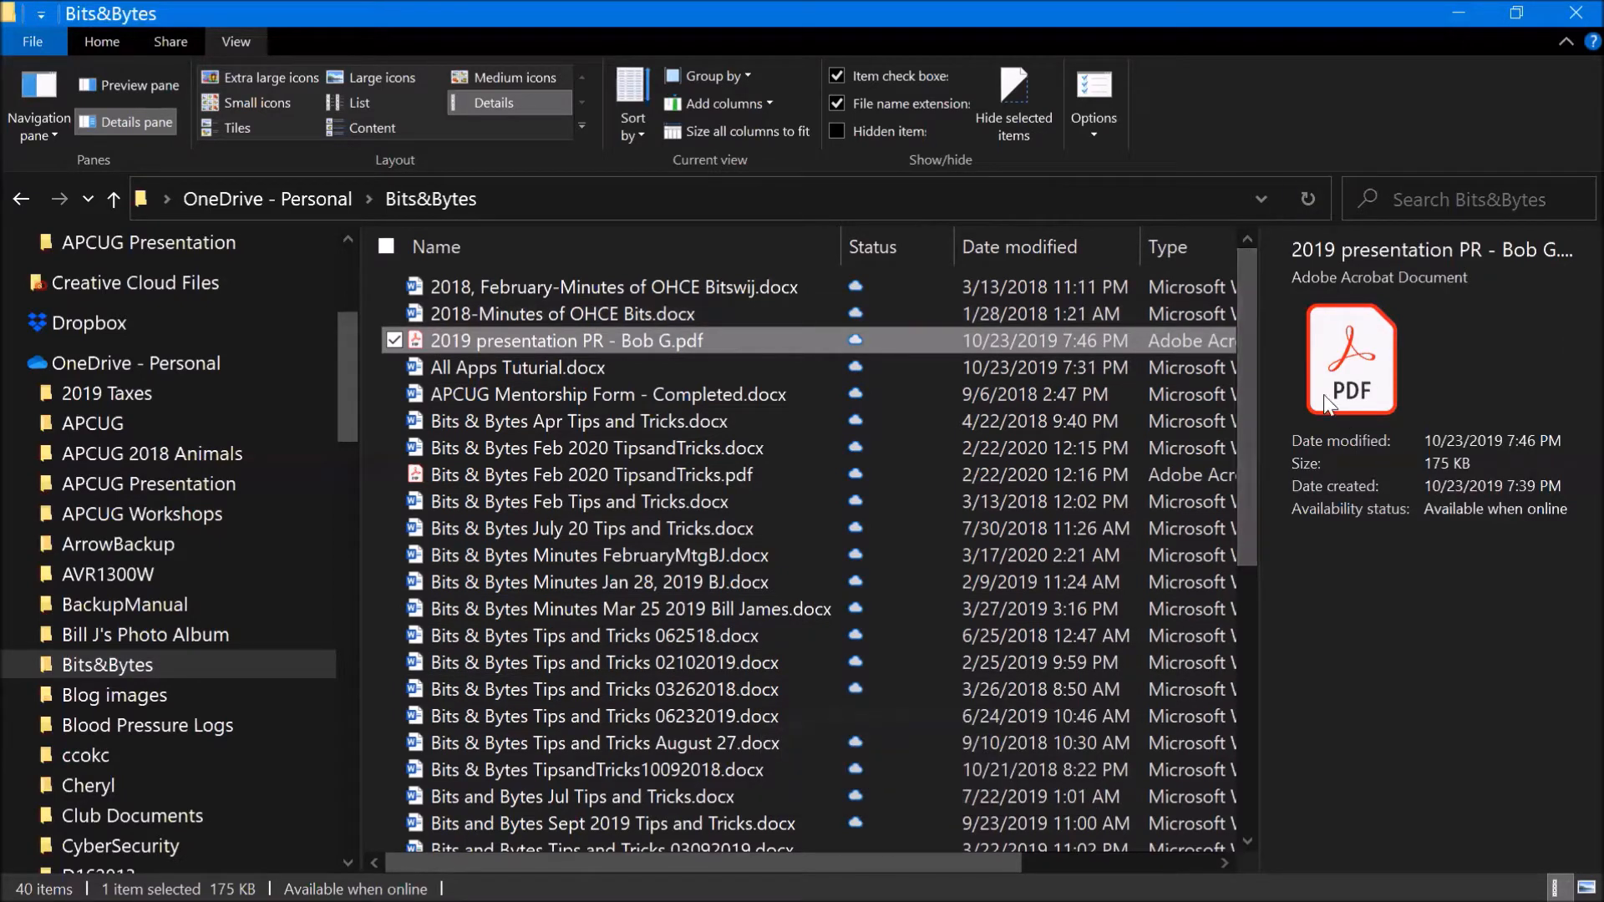
Step: Switch from the details pane to the preview pane and turn off the item check boxes
left_click(132, 89)
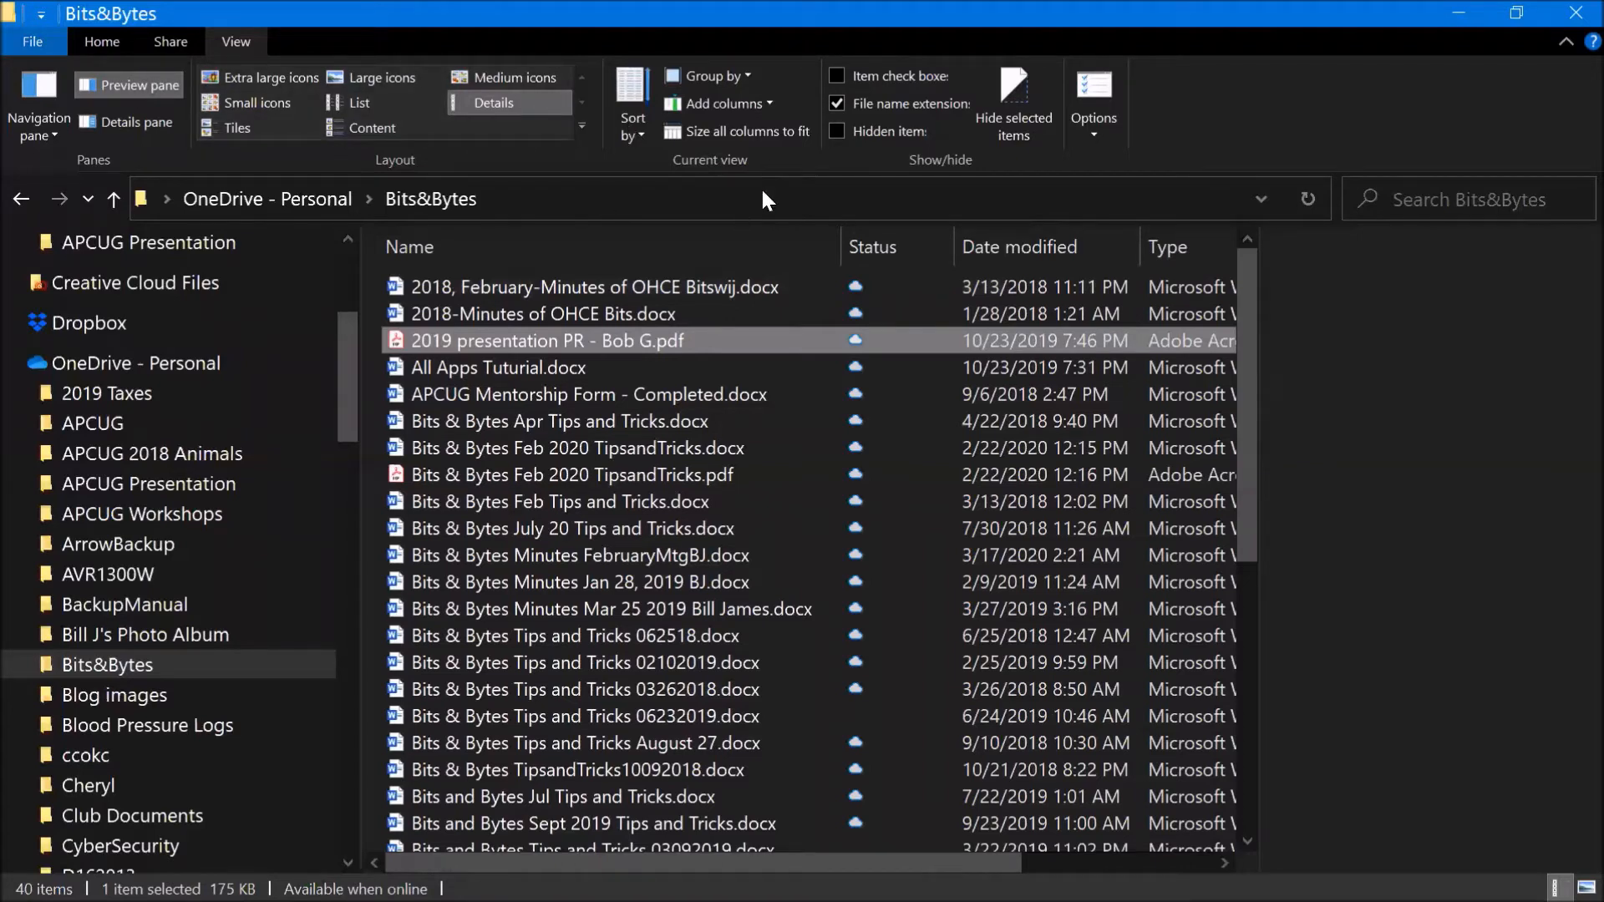
key("alt+Tab")
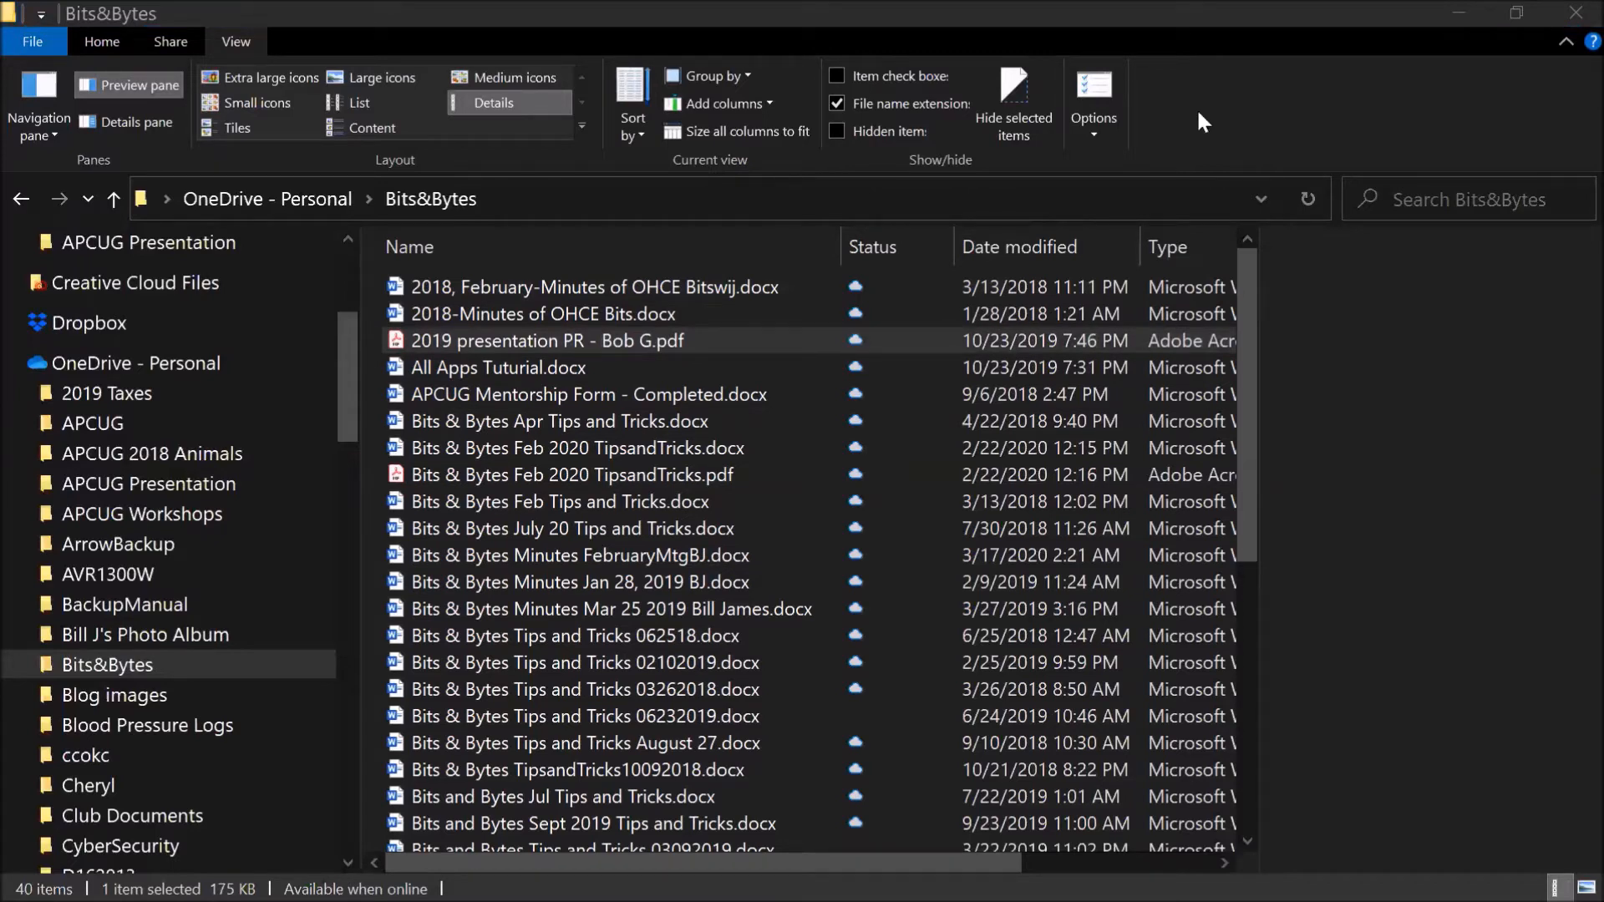
key("alt+Tab")
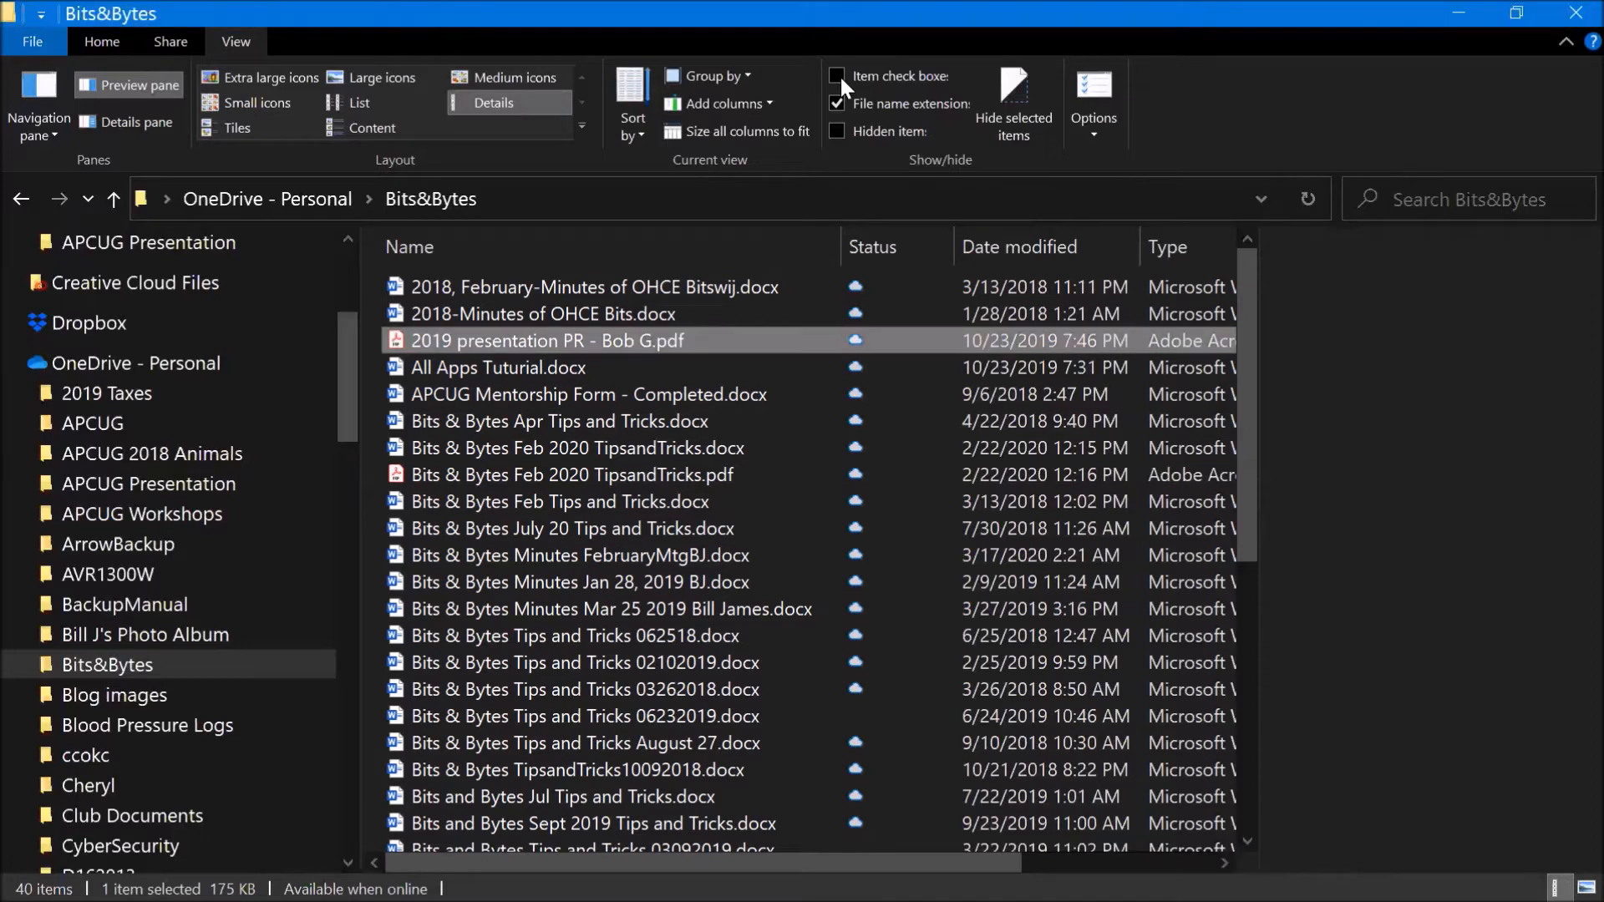
Step: Turn the item check boxes back on and hide the file name extensions
left_click(838, 75)
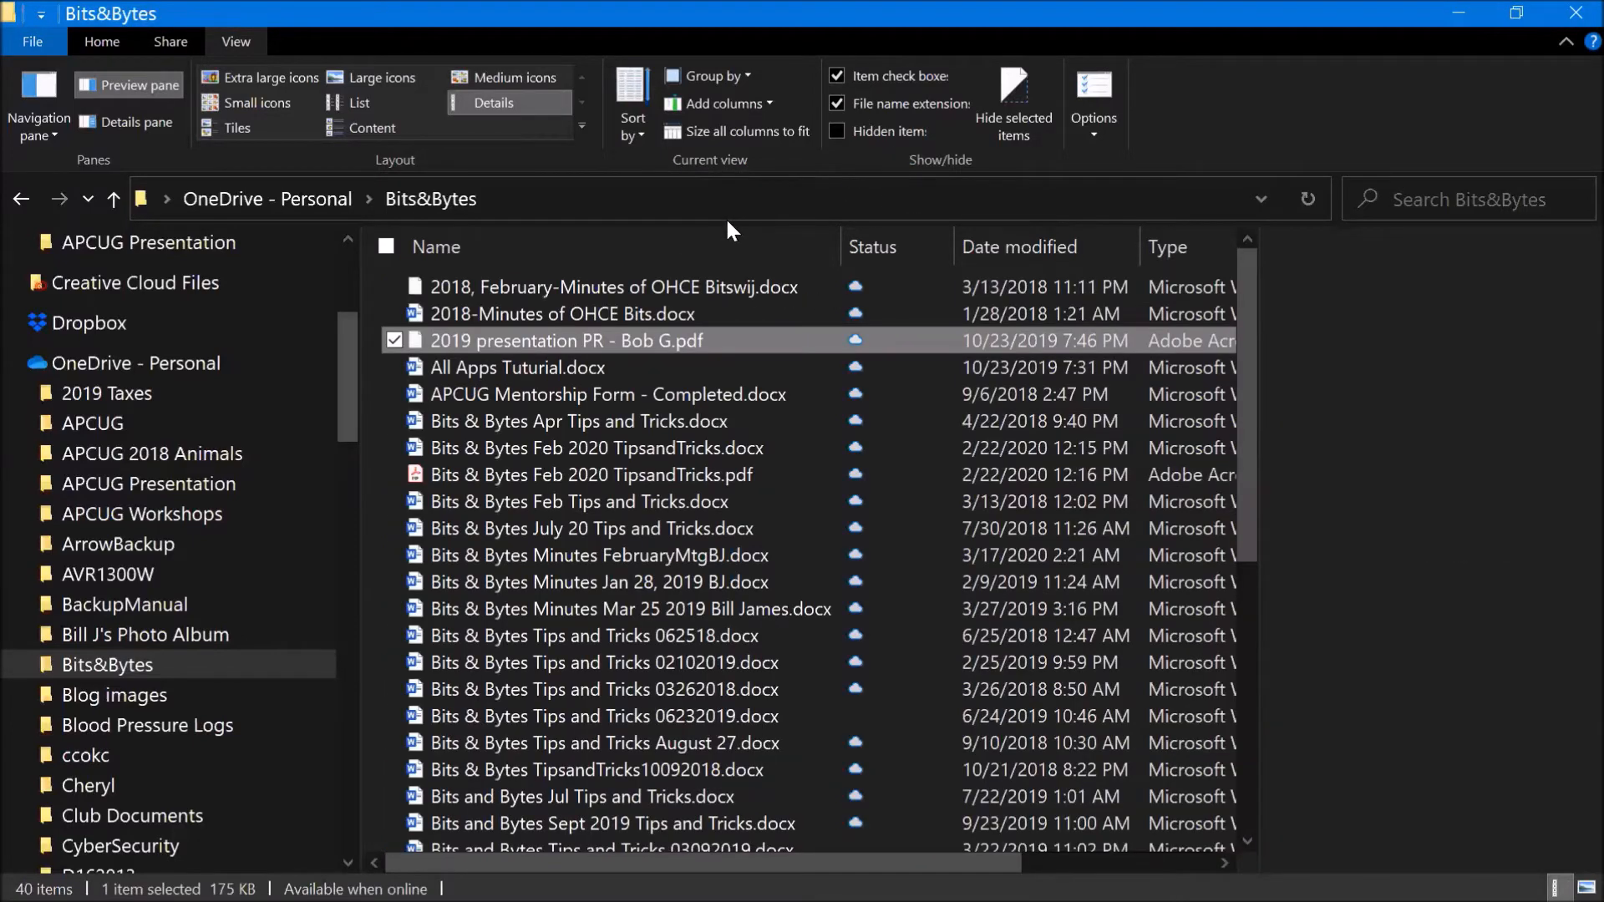
left_click(837, 102)
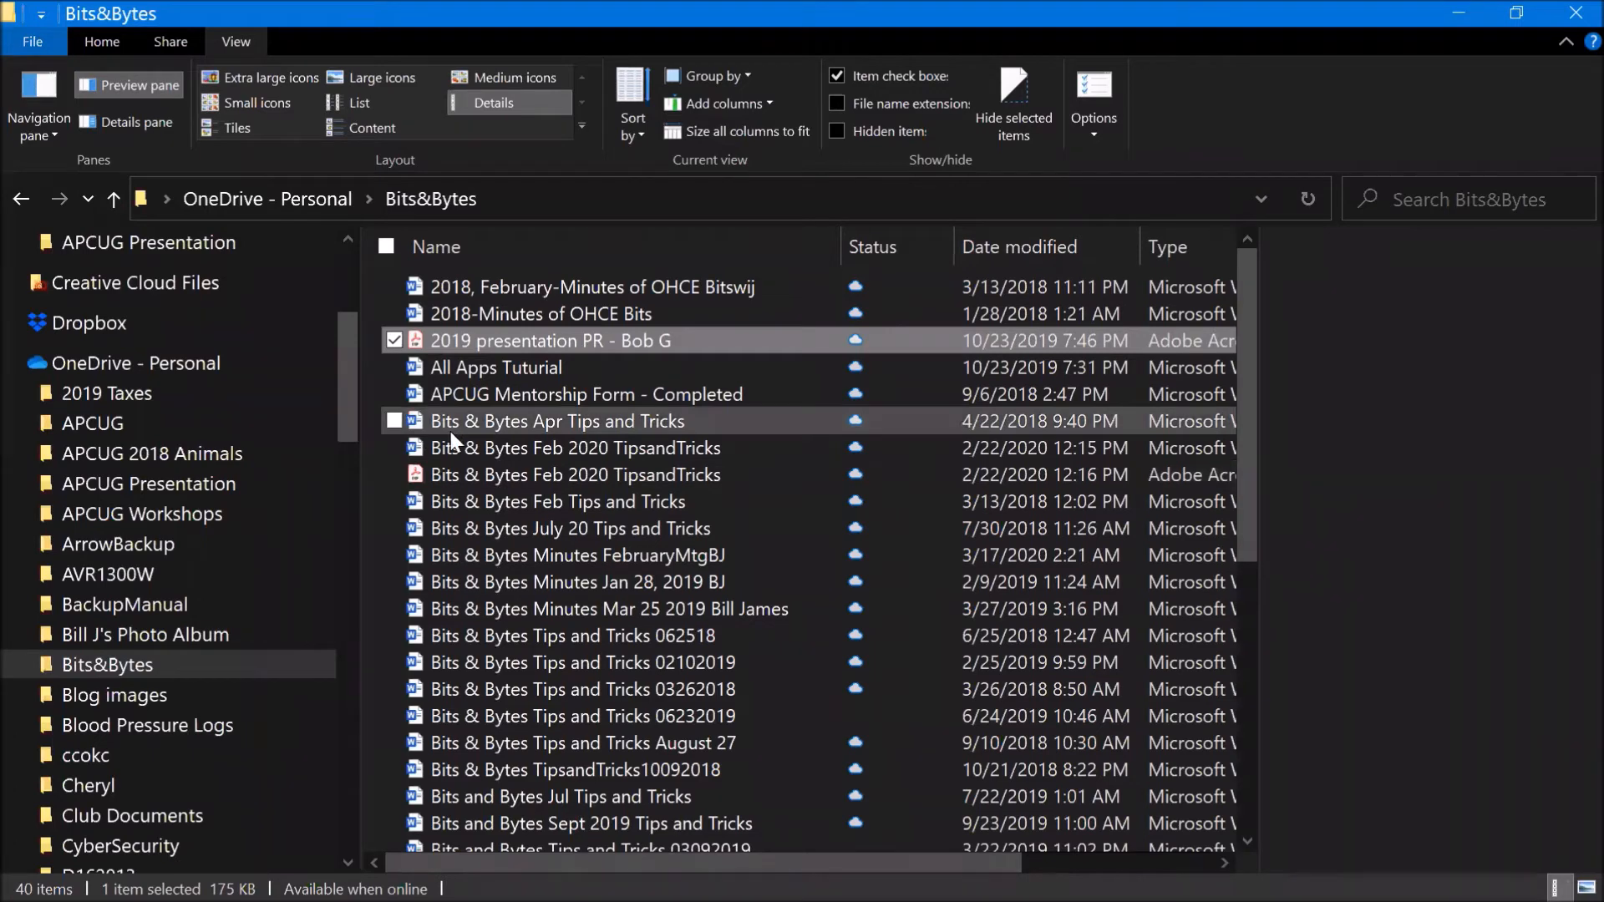
left_click(833, 104)
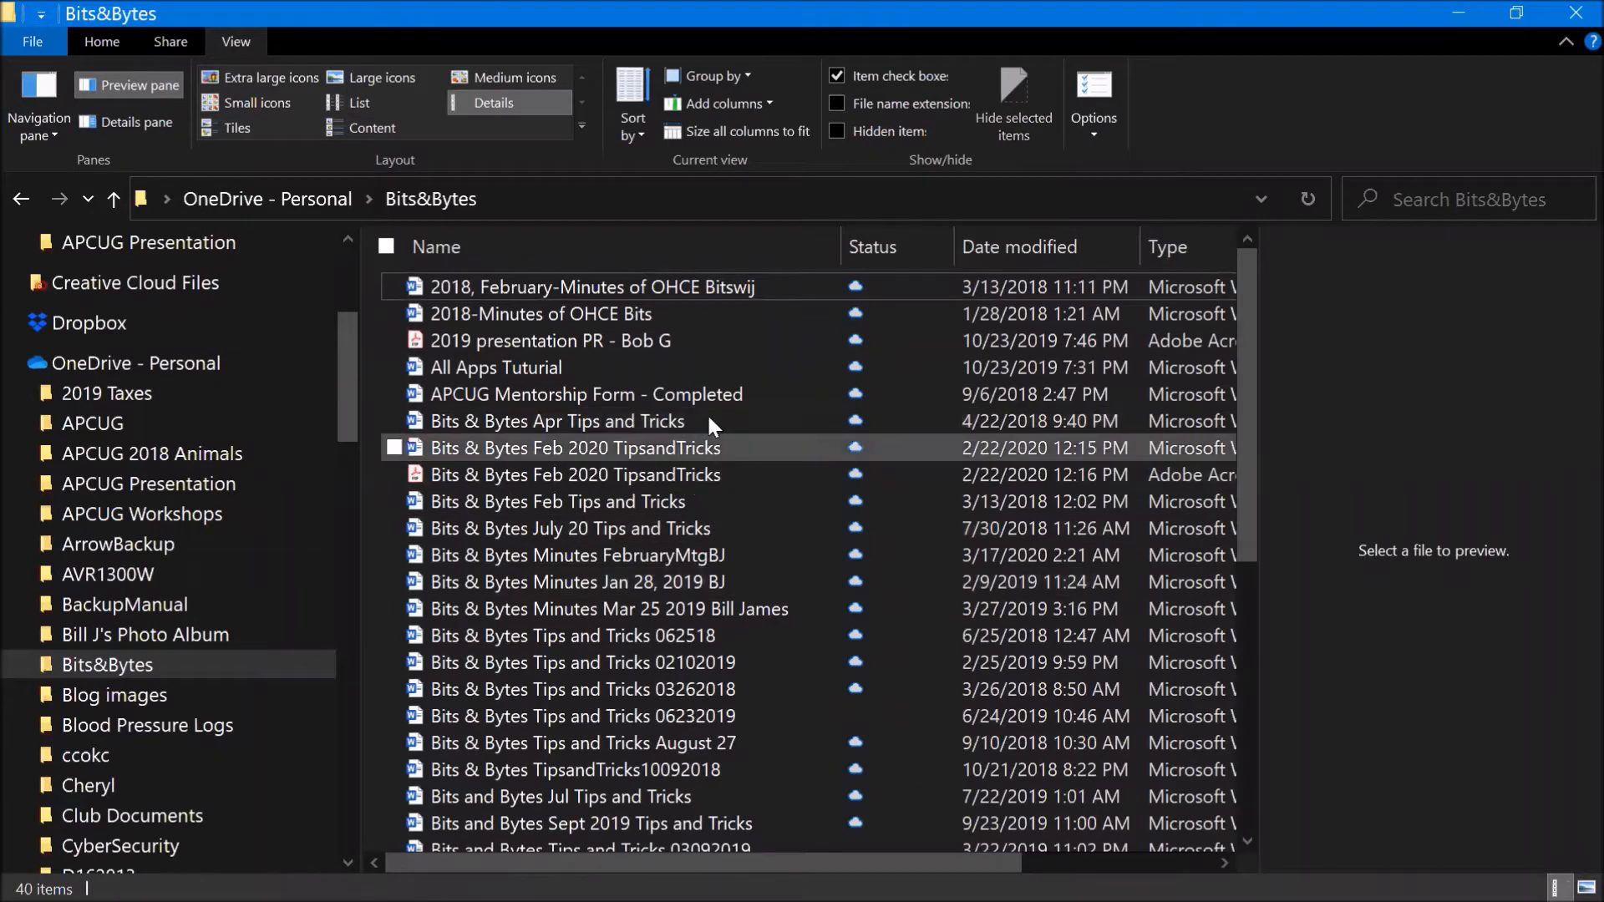
Step: Turn the file name extensions back on and switch the display of hidden items on and off again
left_click(839, 102)
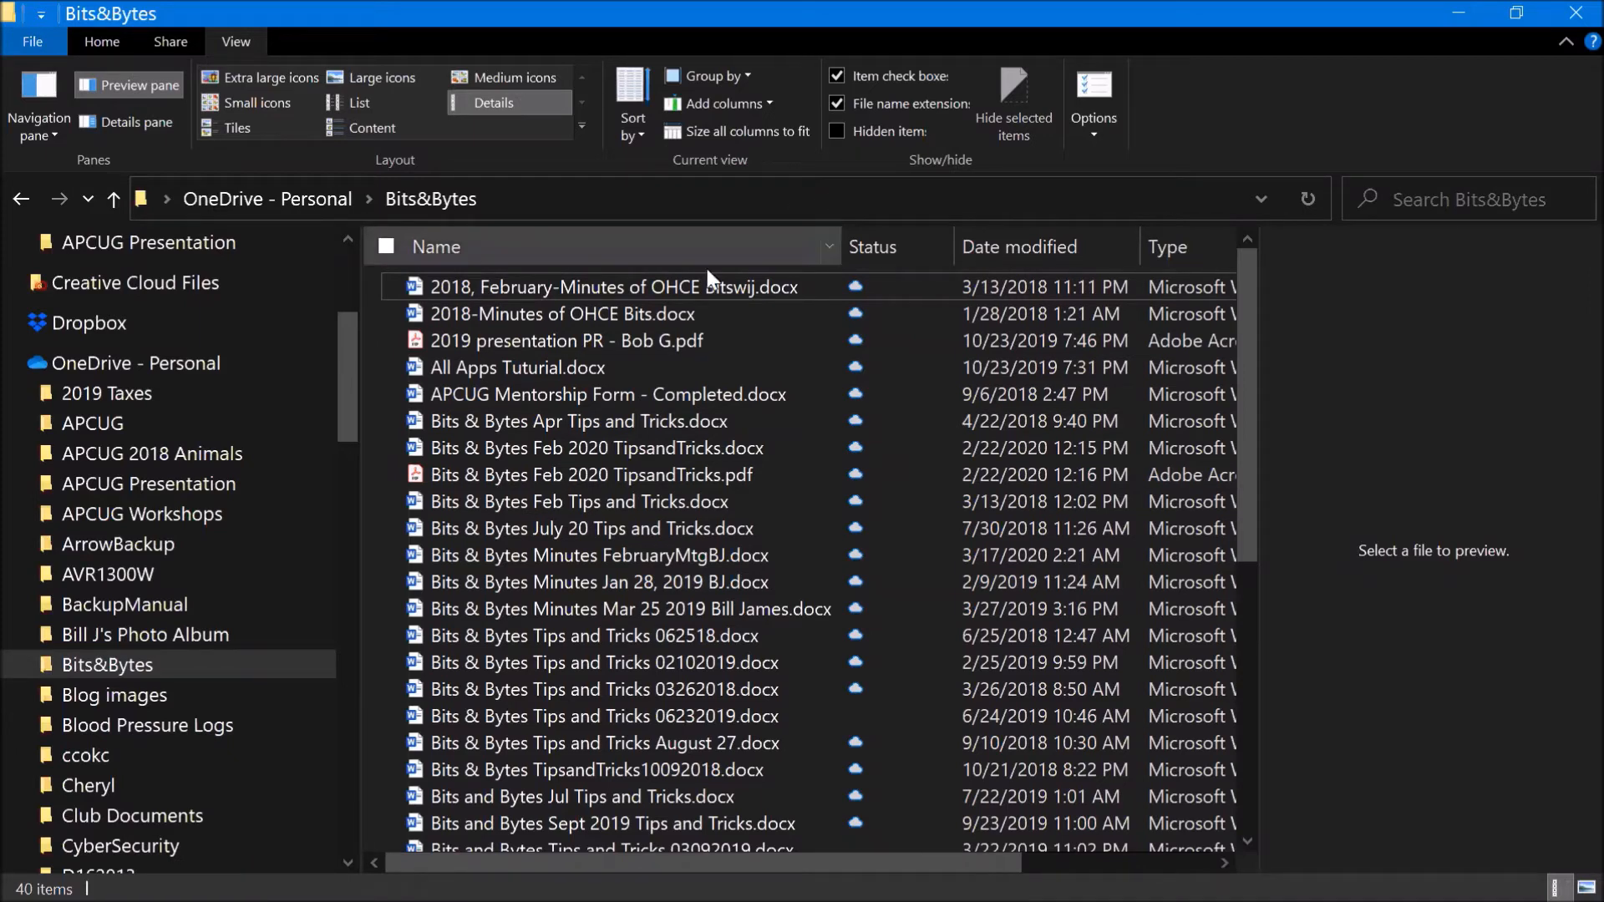
left_click(393, 288)
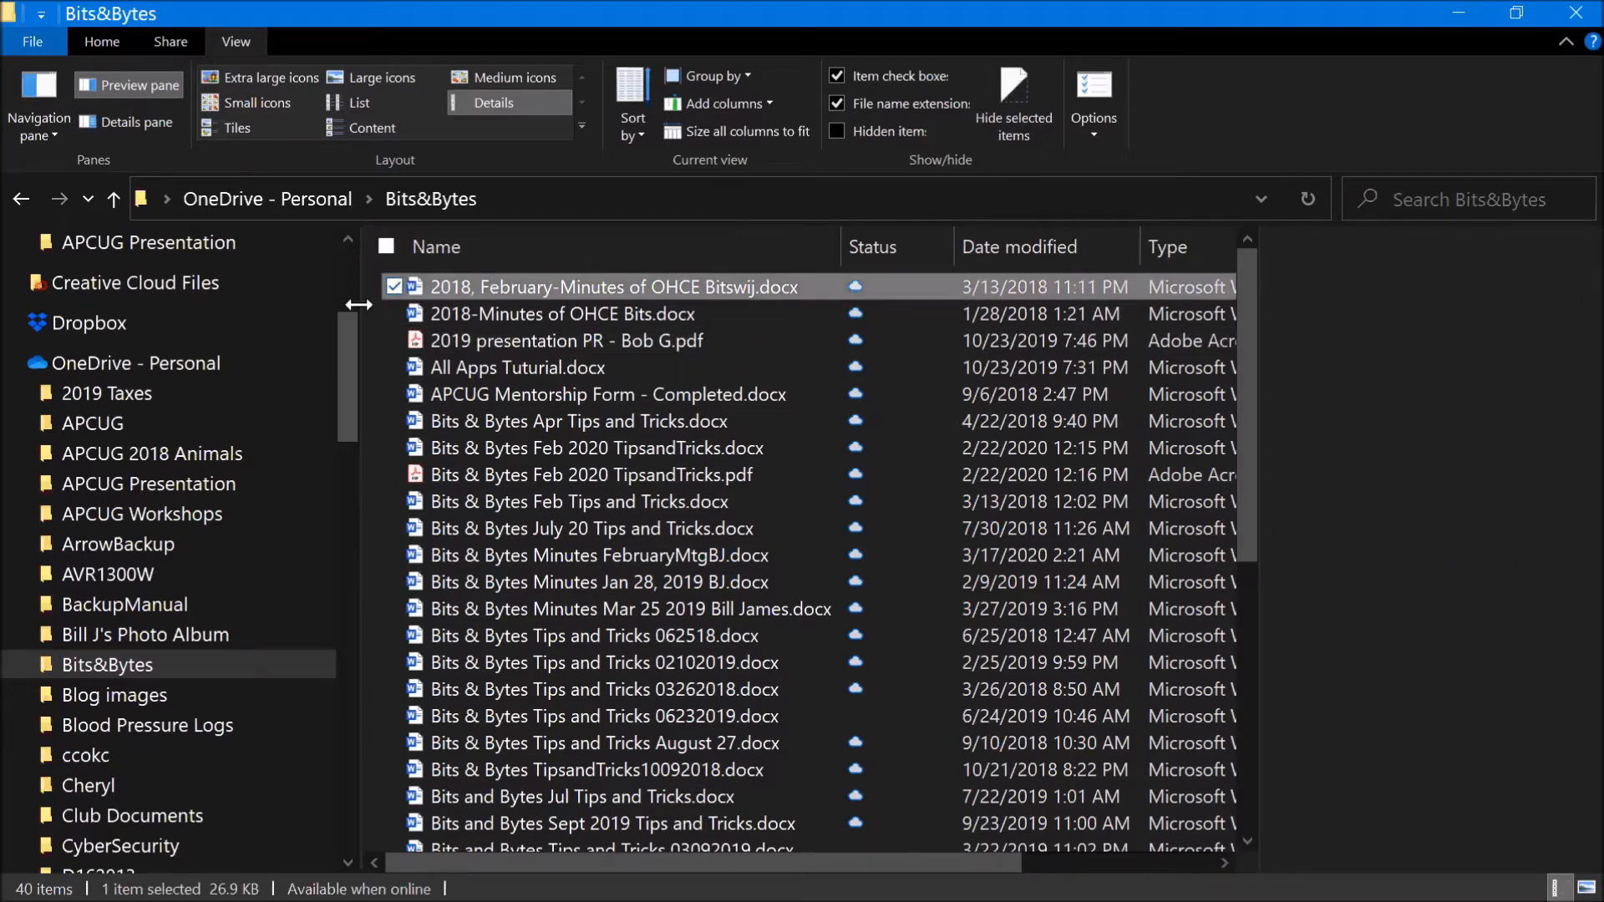
left_click(838, 130)
left_click(370, 415)
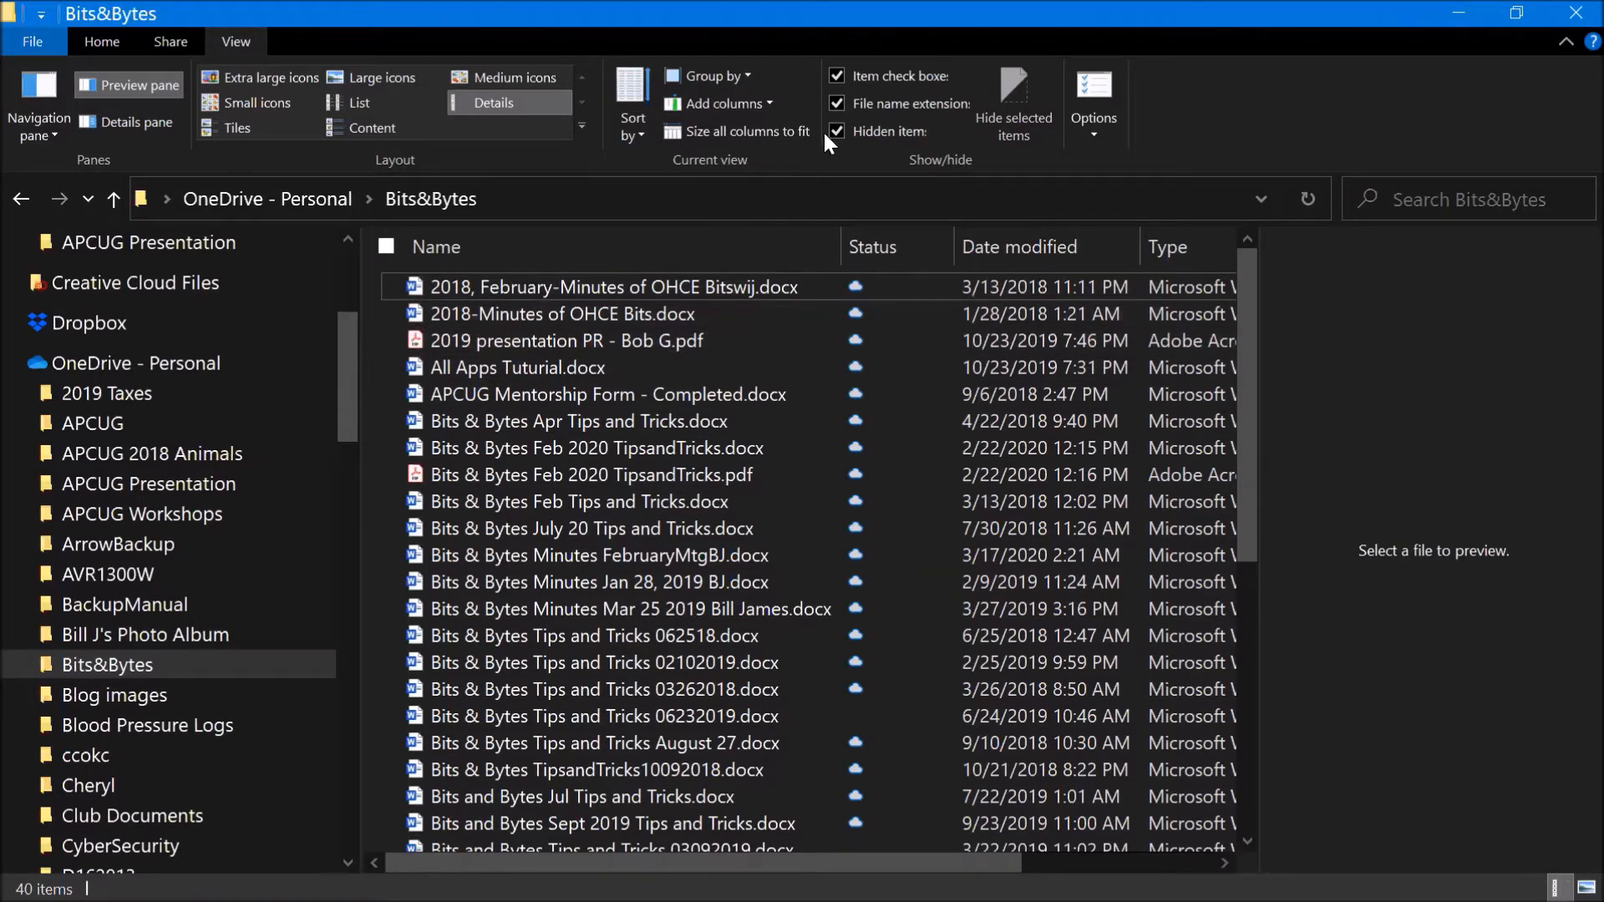
left_click(383, 287)
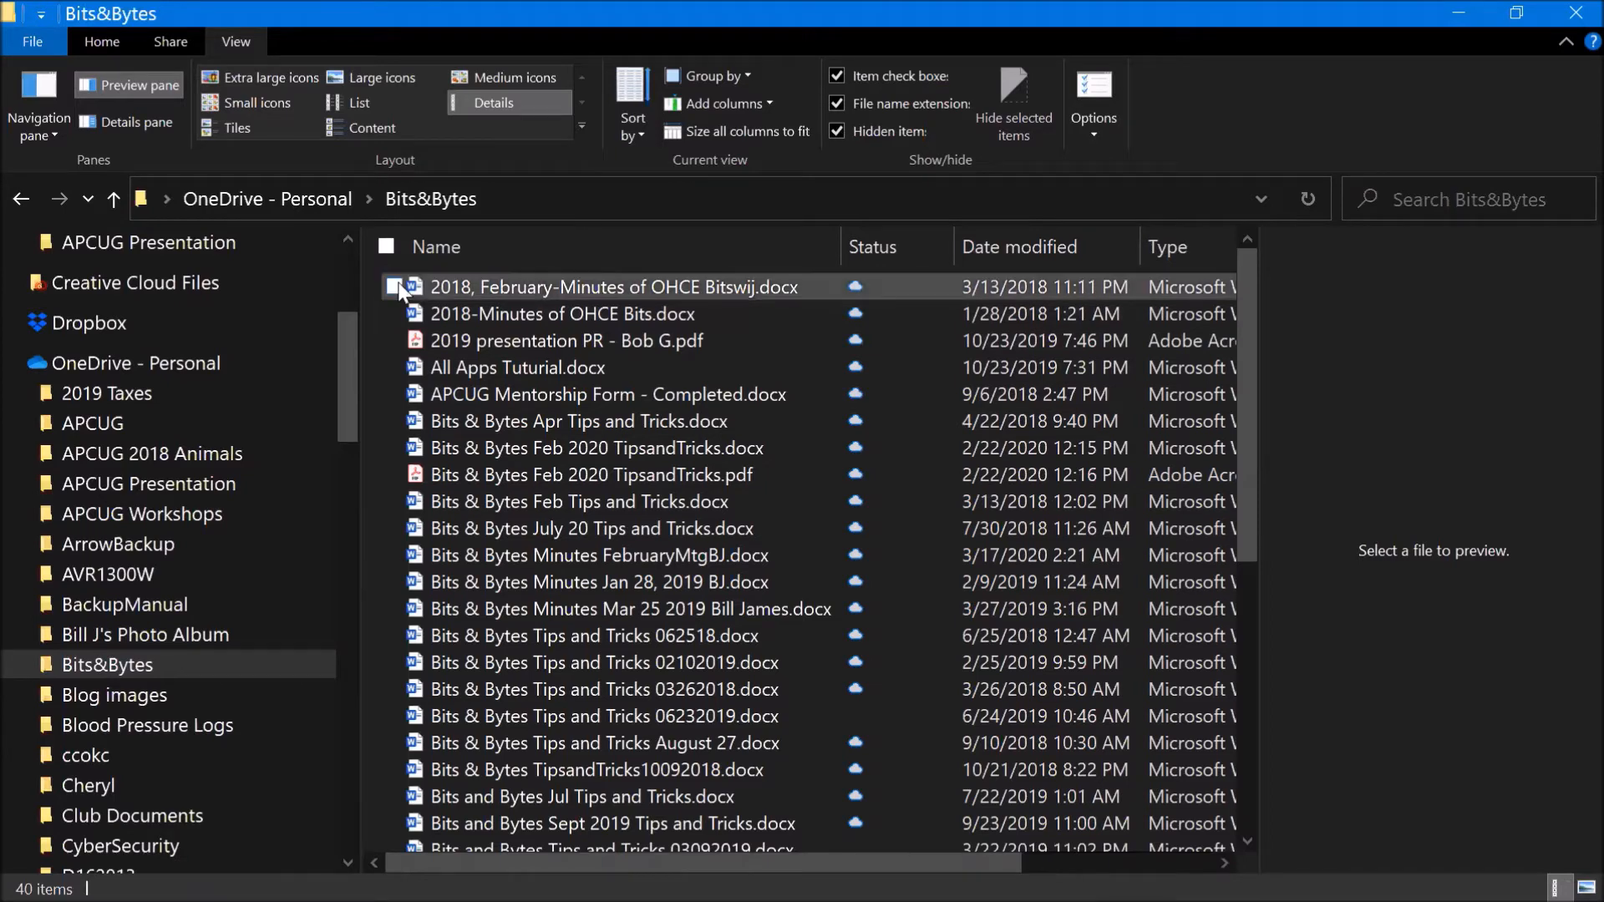
left_click(840, 125)
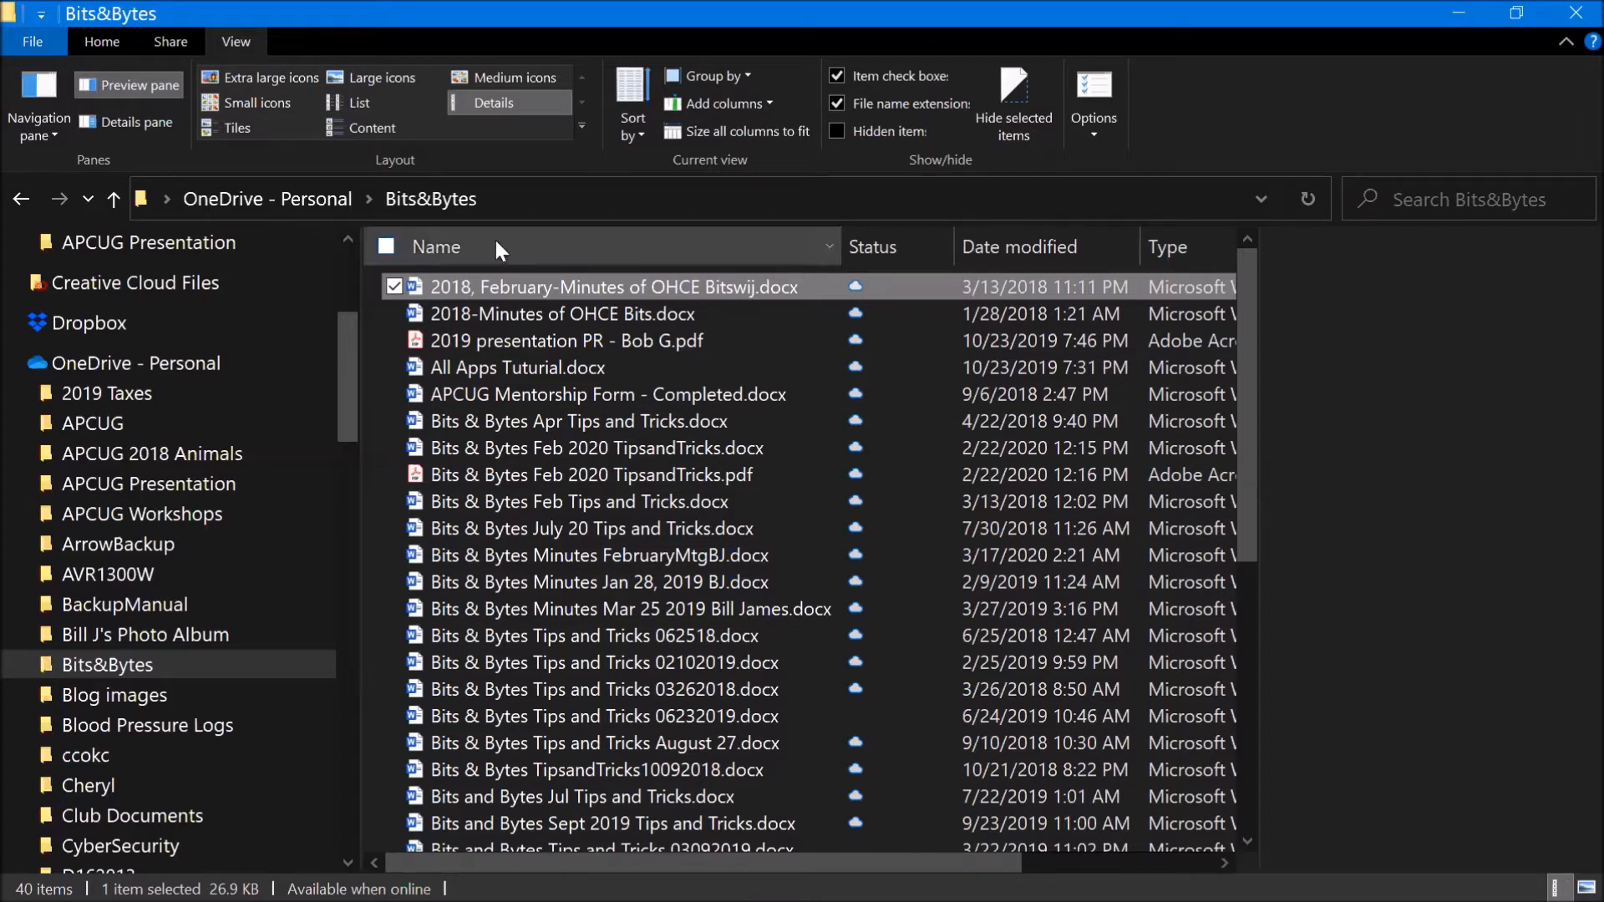
Step: Hide 2018, February-Minutes of OHCE Bitswij.docx and 2018-Minutes of OHCE Bits.docx one at a time, and unhide both files together
left_click(1021, 84)
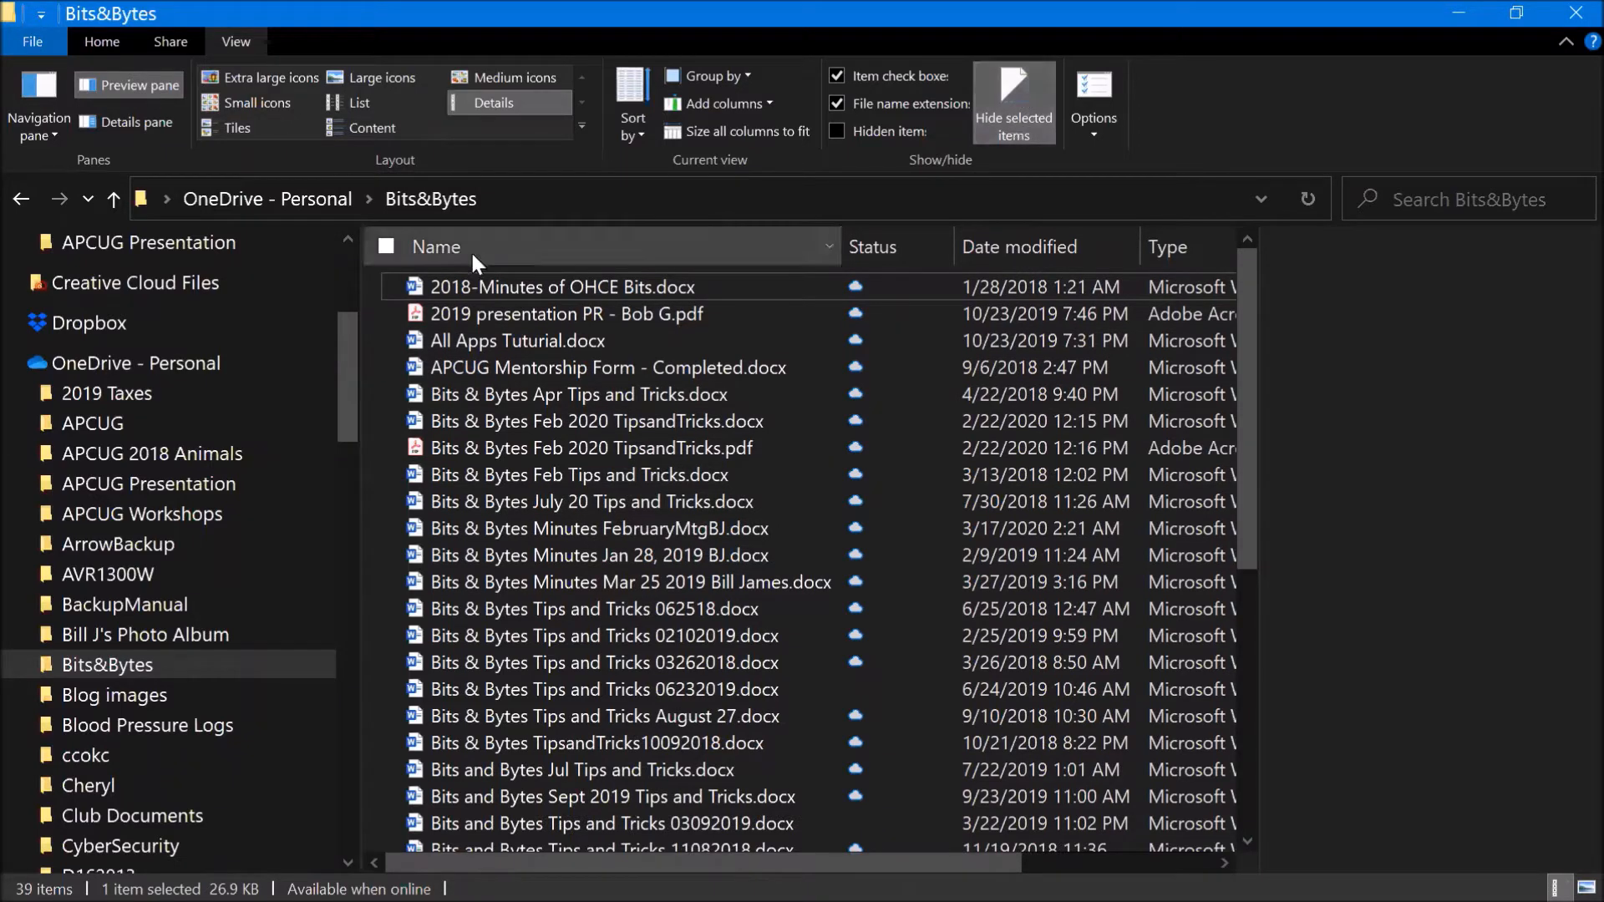
left_click(392, 287)
left_click(1024, 99)
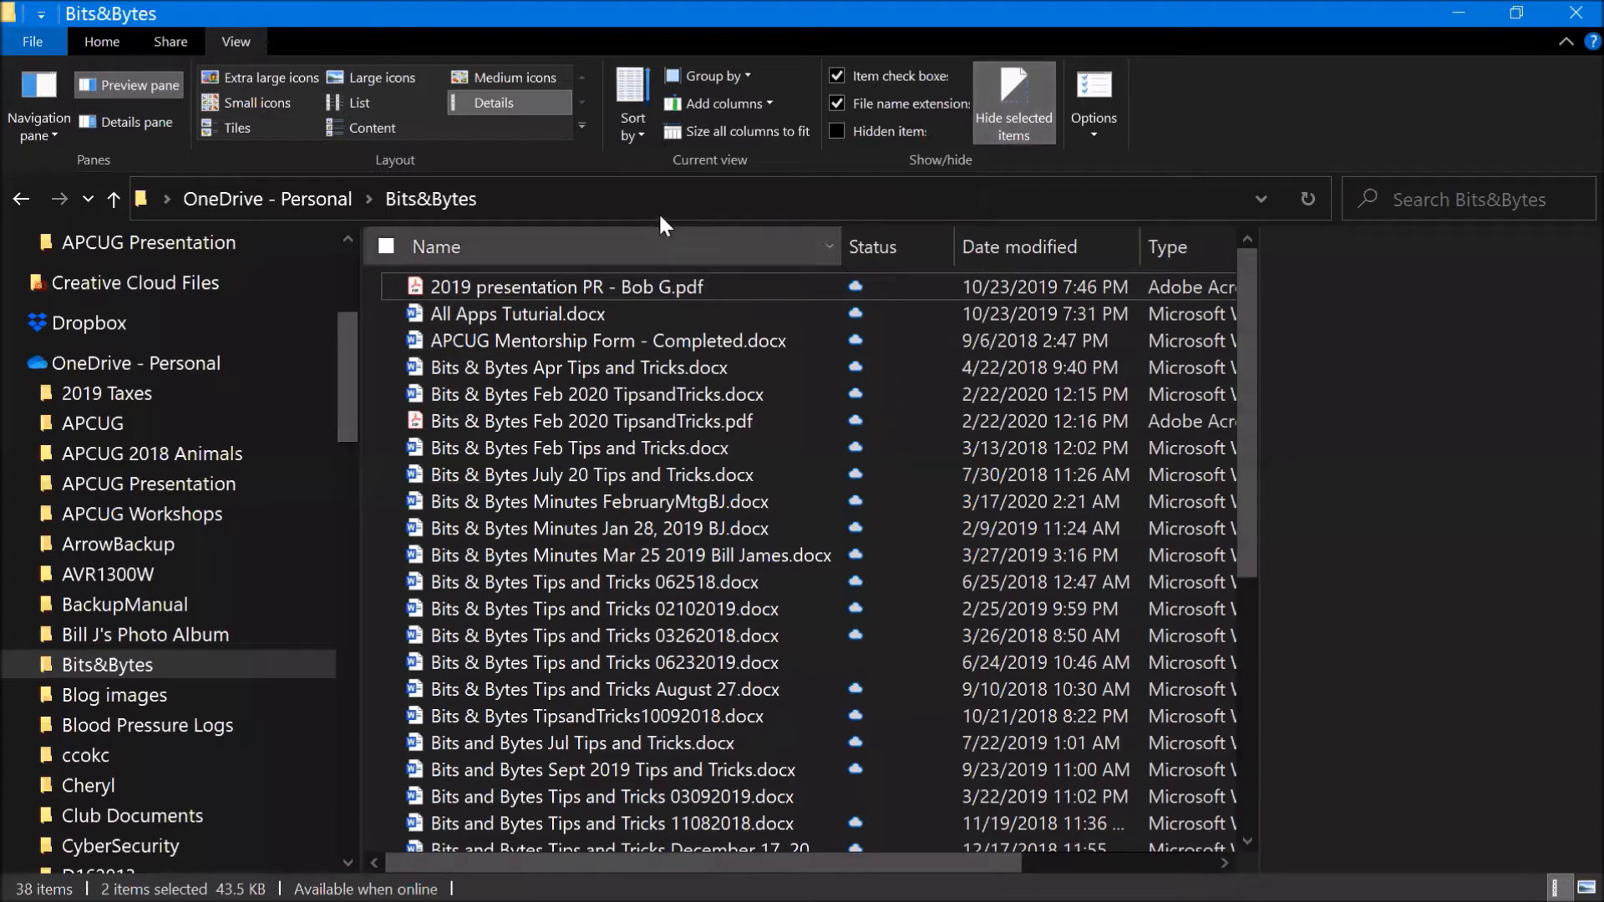
left_click(1025, 92)
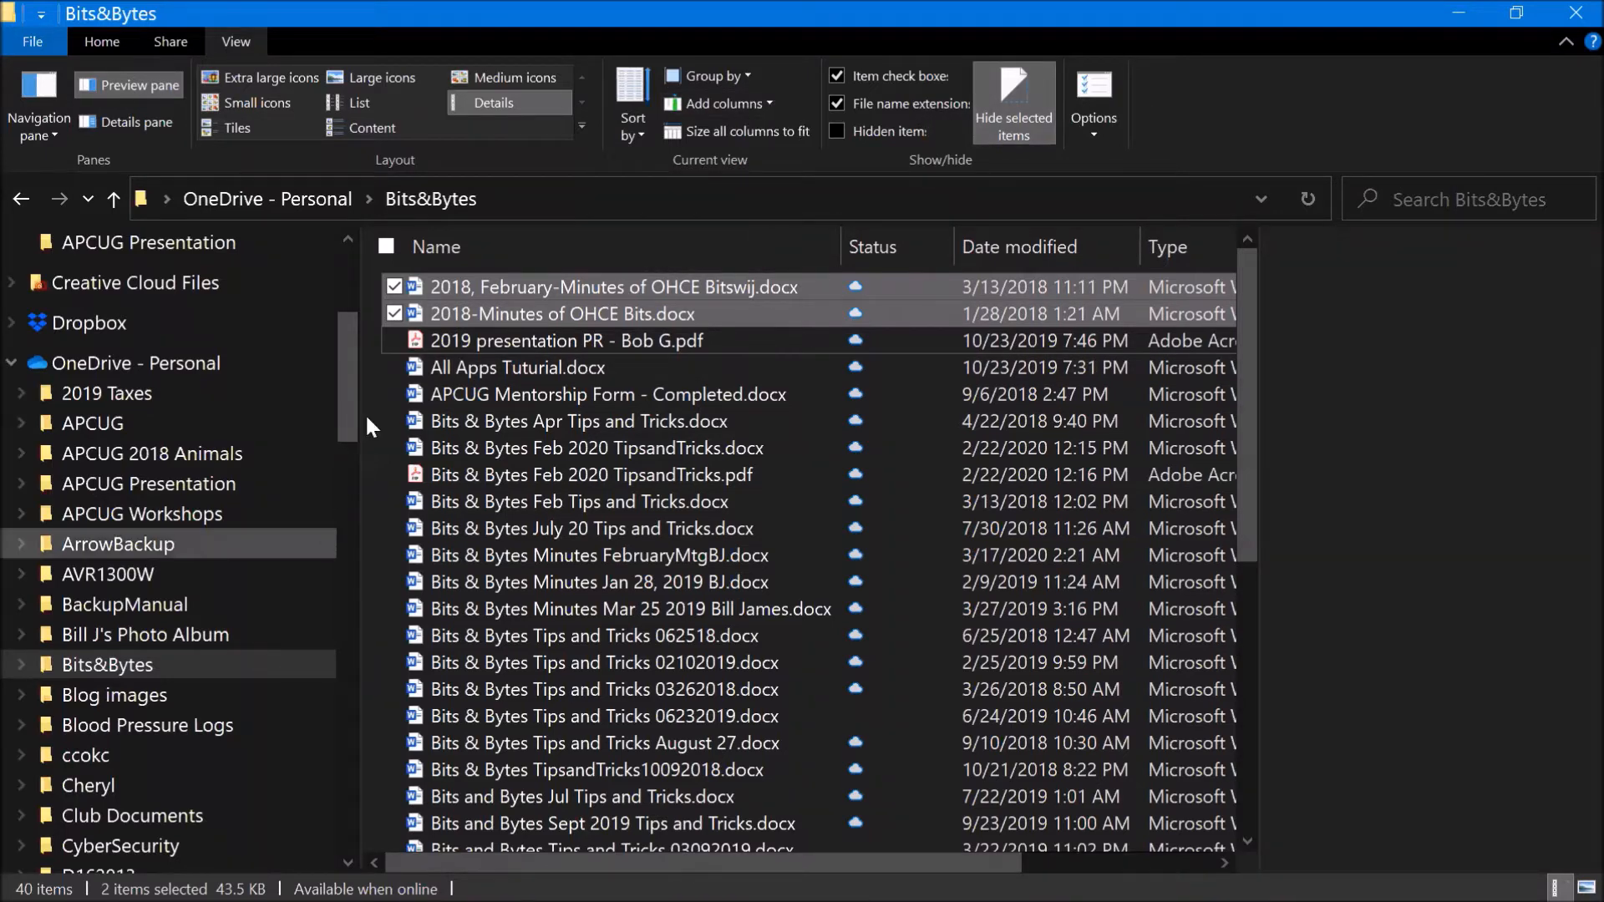
Step: Set the folder options so that File Explorer opens to This PC, and accept the change
left_click_drag(348, 438, 368, 293)
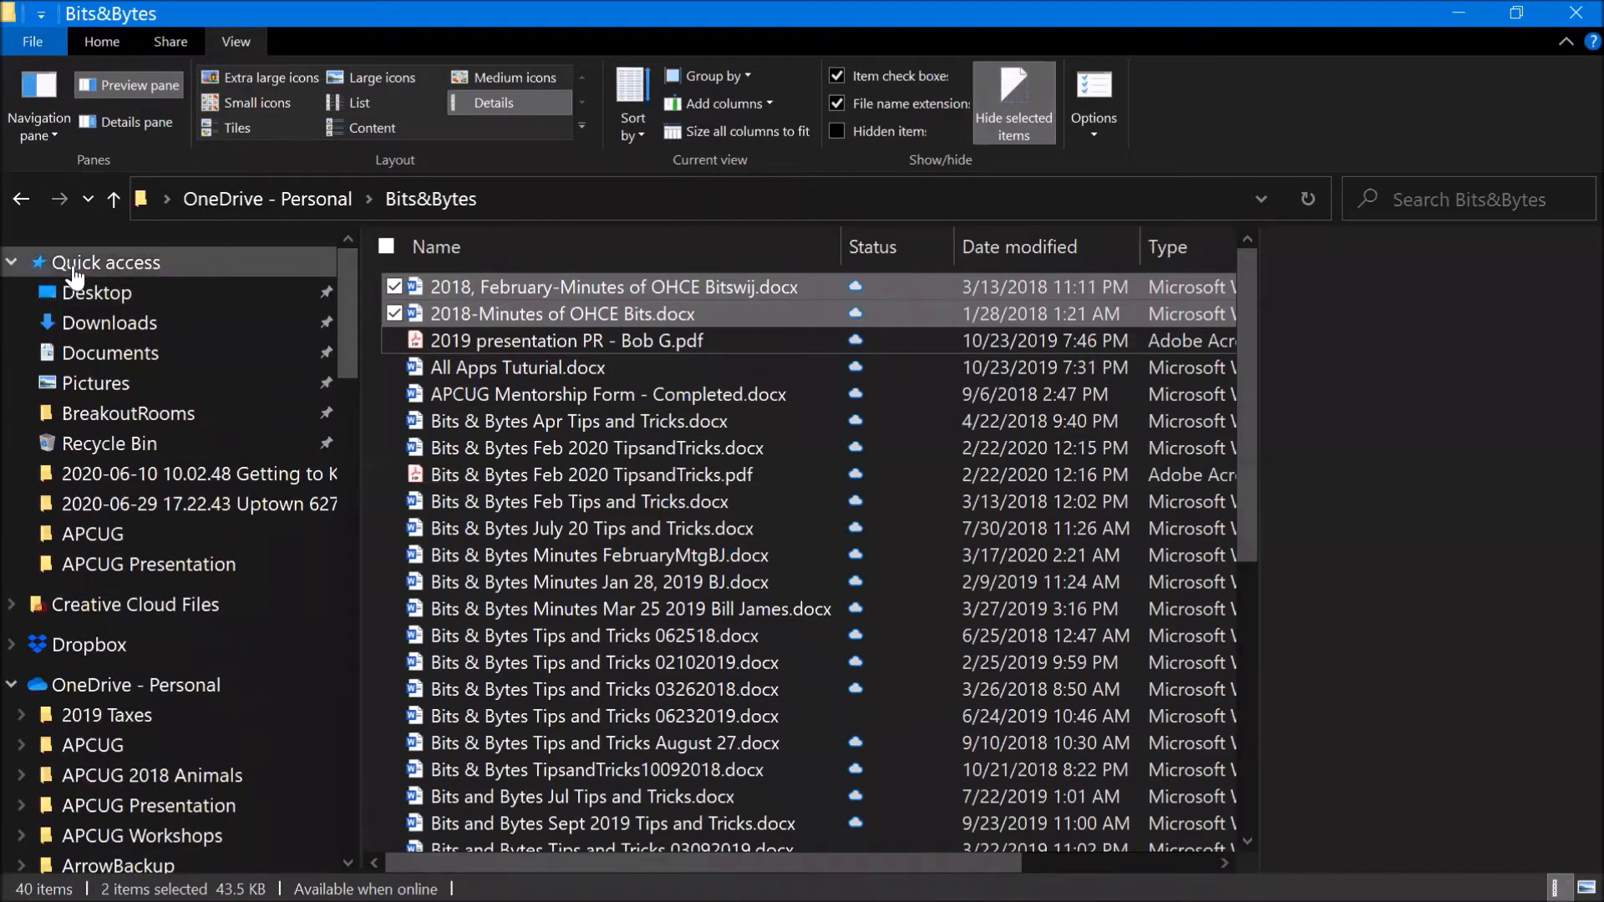
left_click(1097, 140)
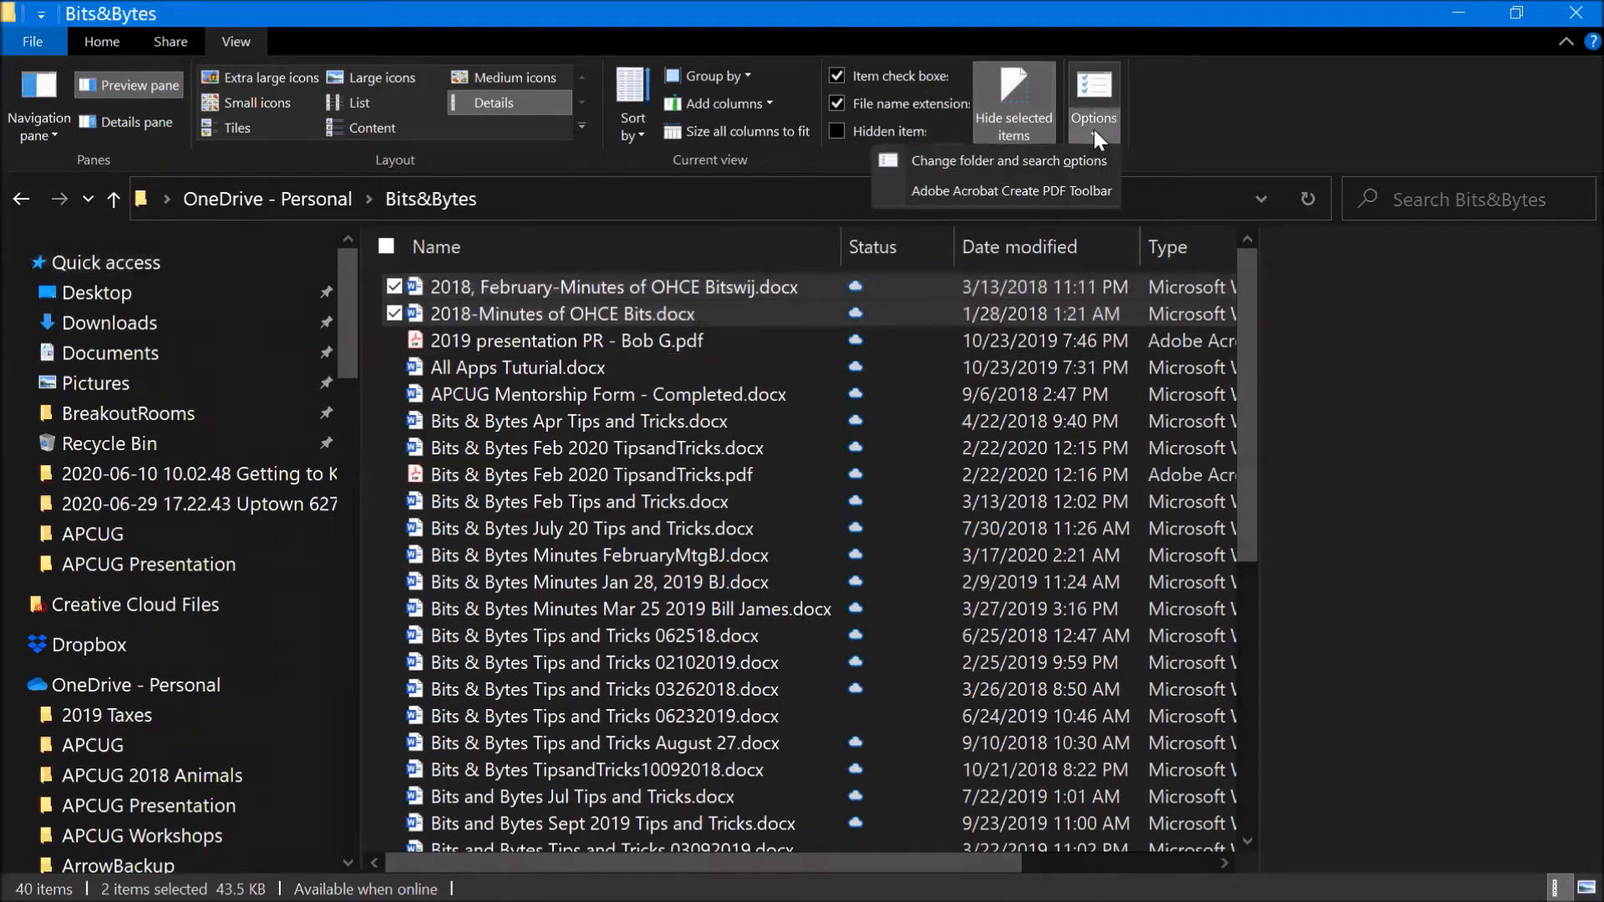
left_click(1044, 157)
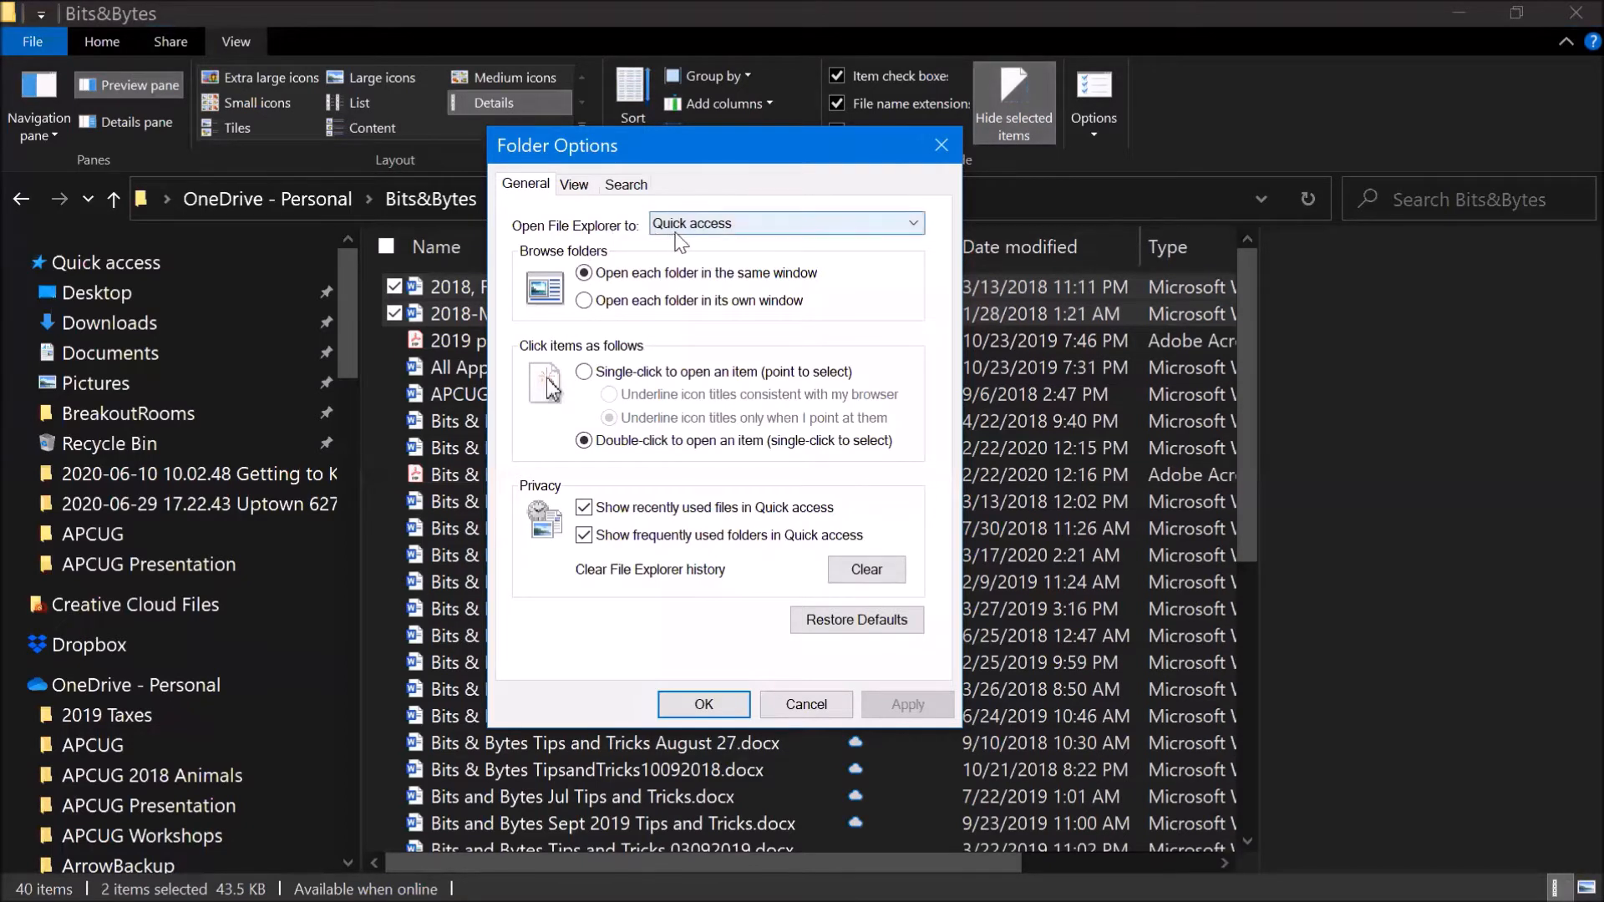
left_click(916, 227)
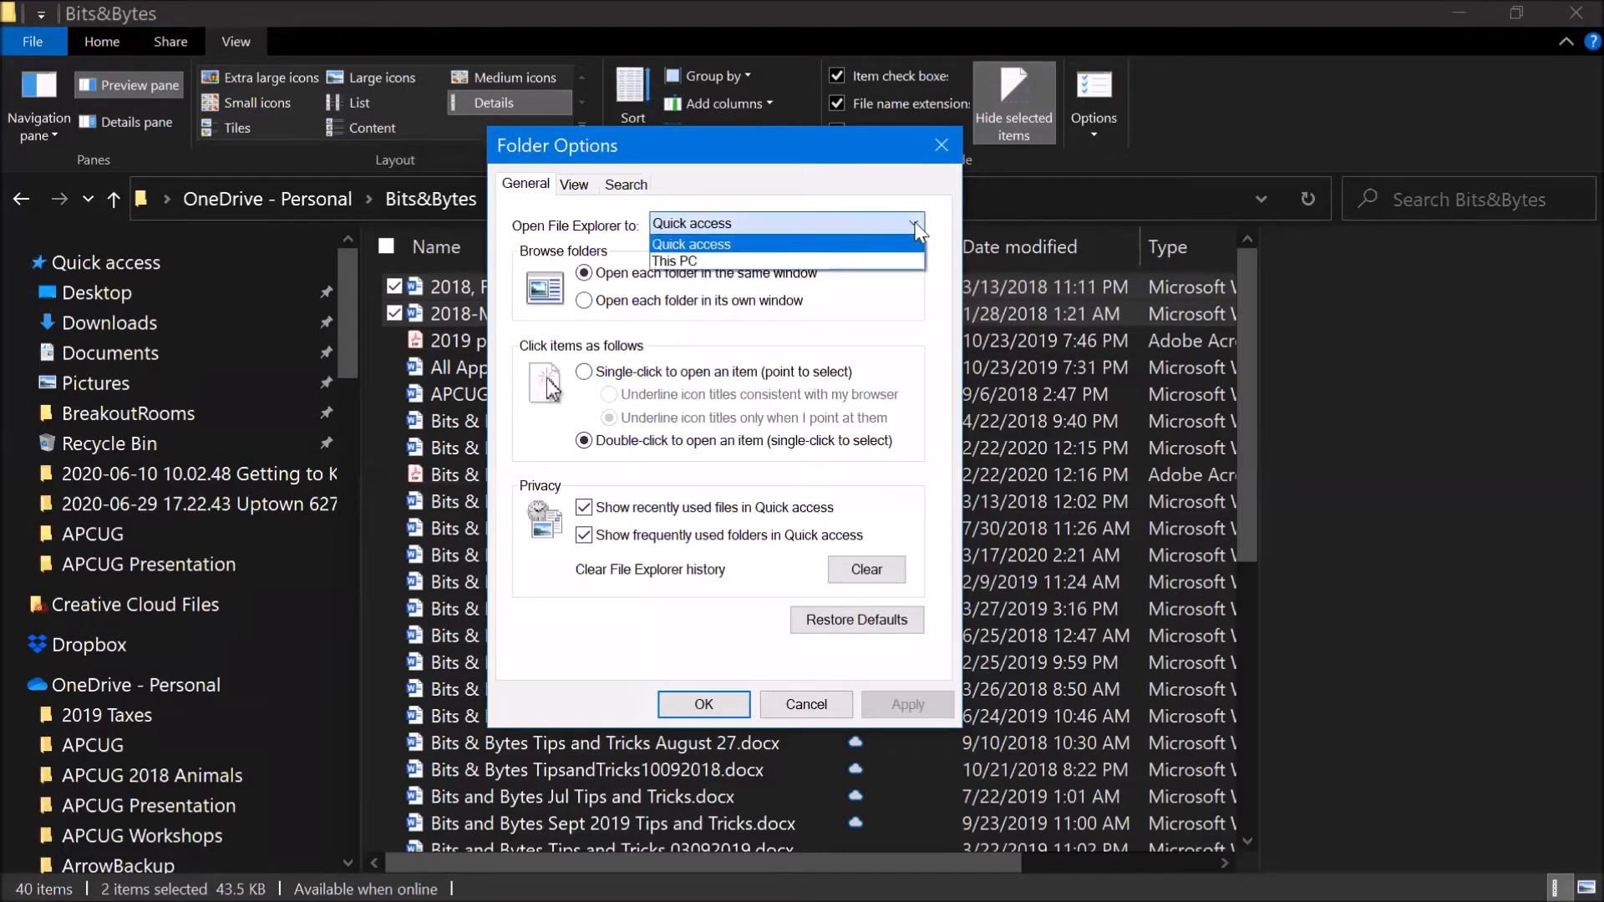
left_click(879, 262)
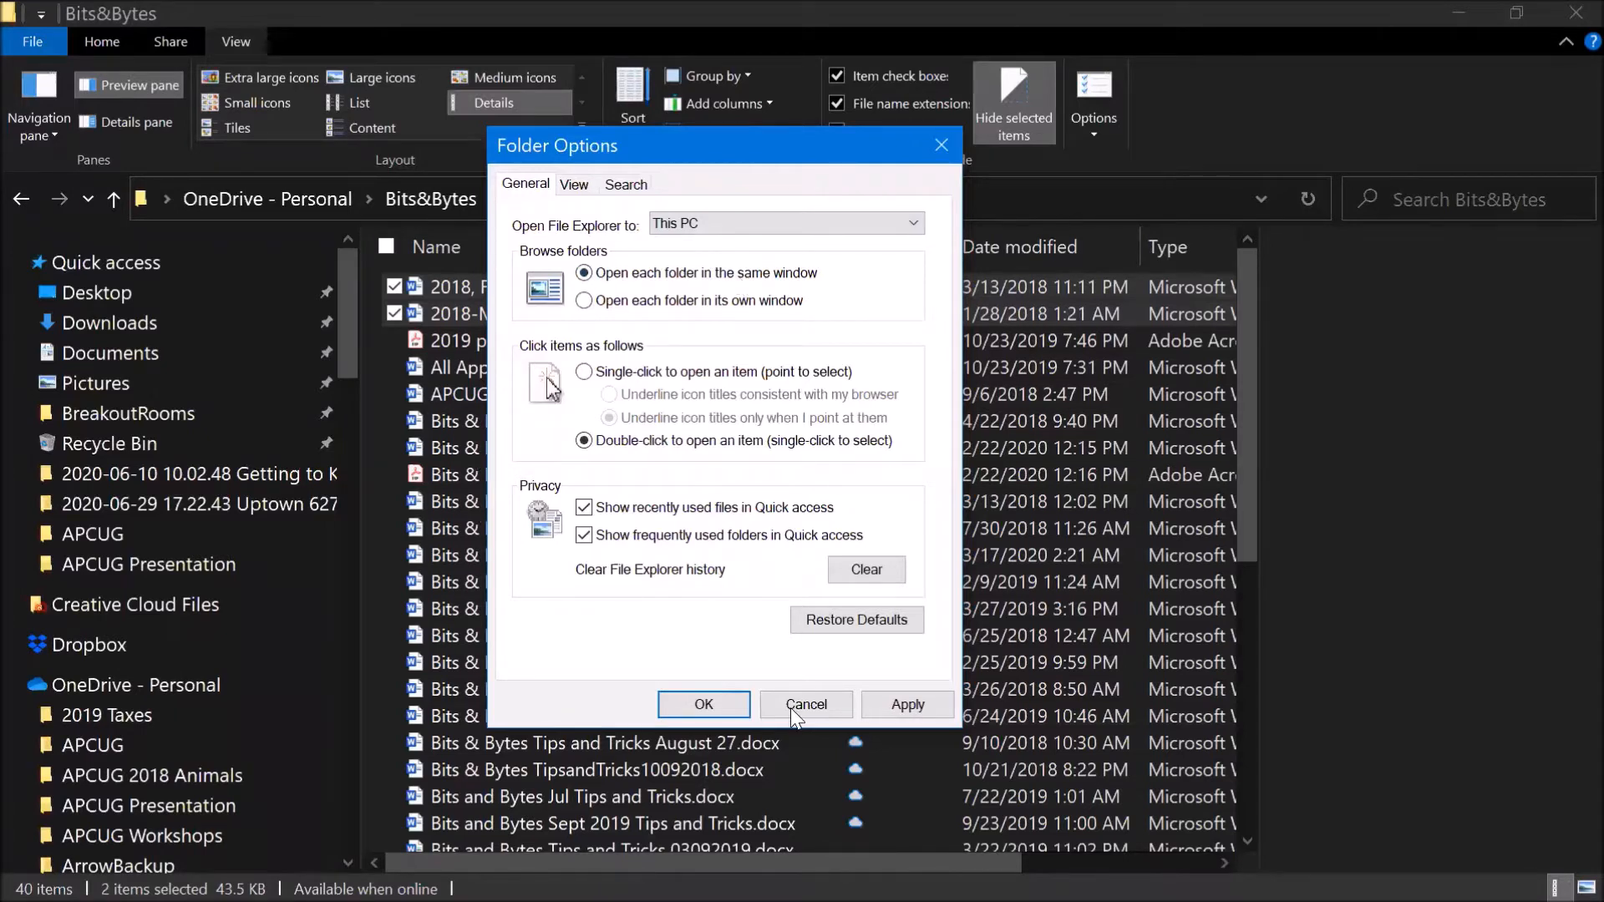
left_click(700, 706)
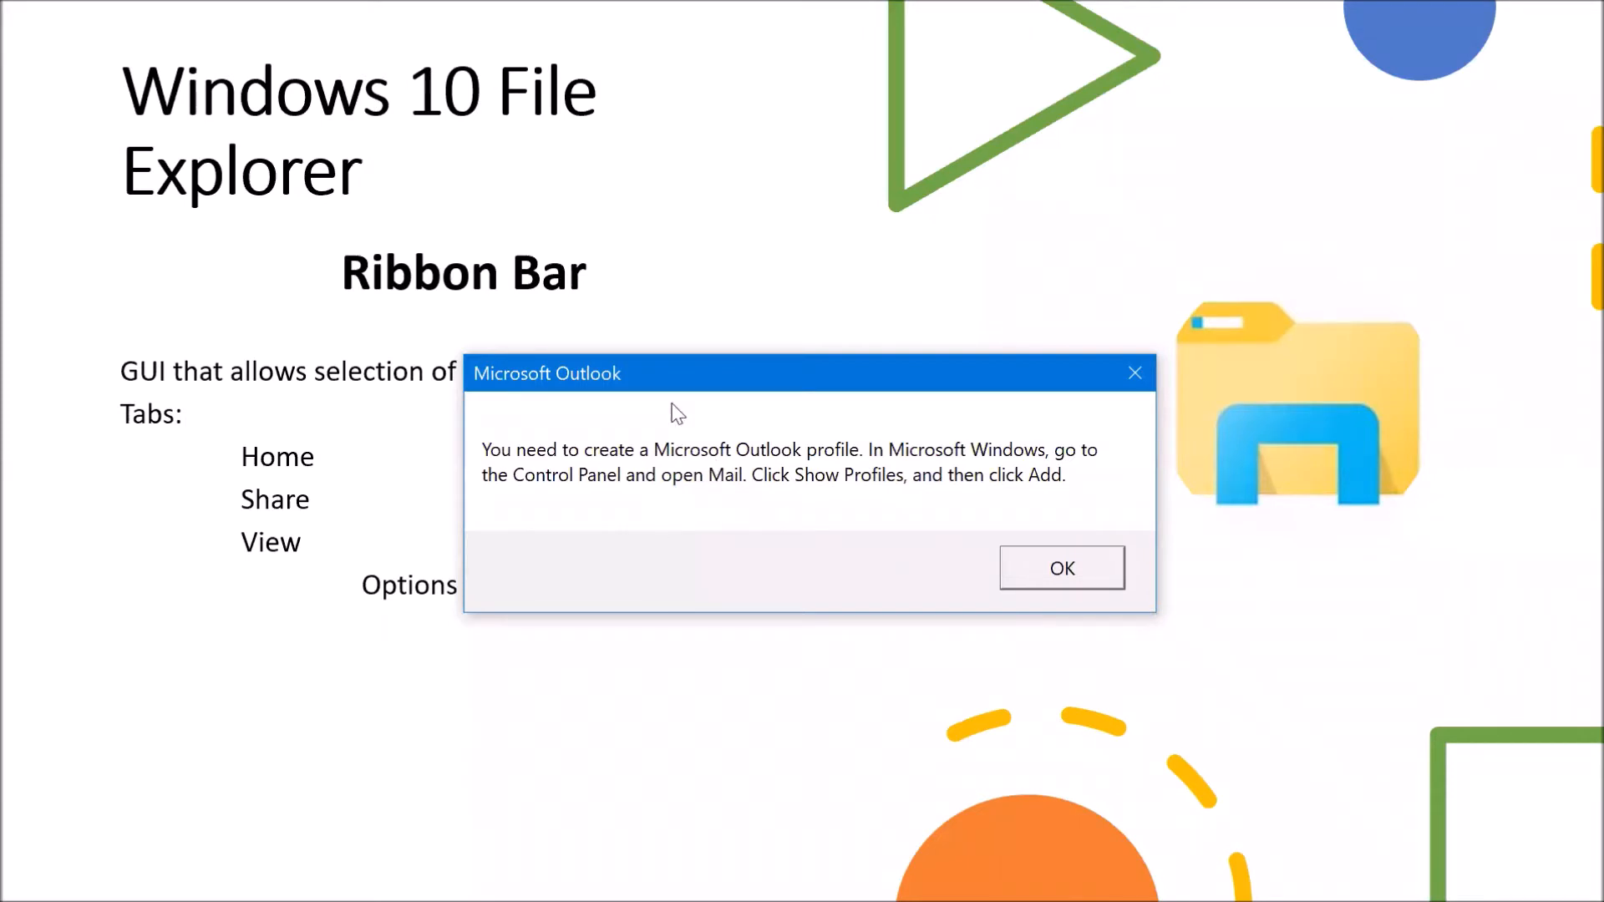
Step: Dismiss the Microsoft Outlook profile message and show the taskbar over the running slide show
left_click_drag(671, 378, 257, 501)
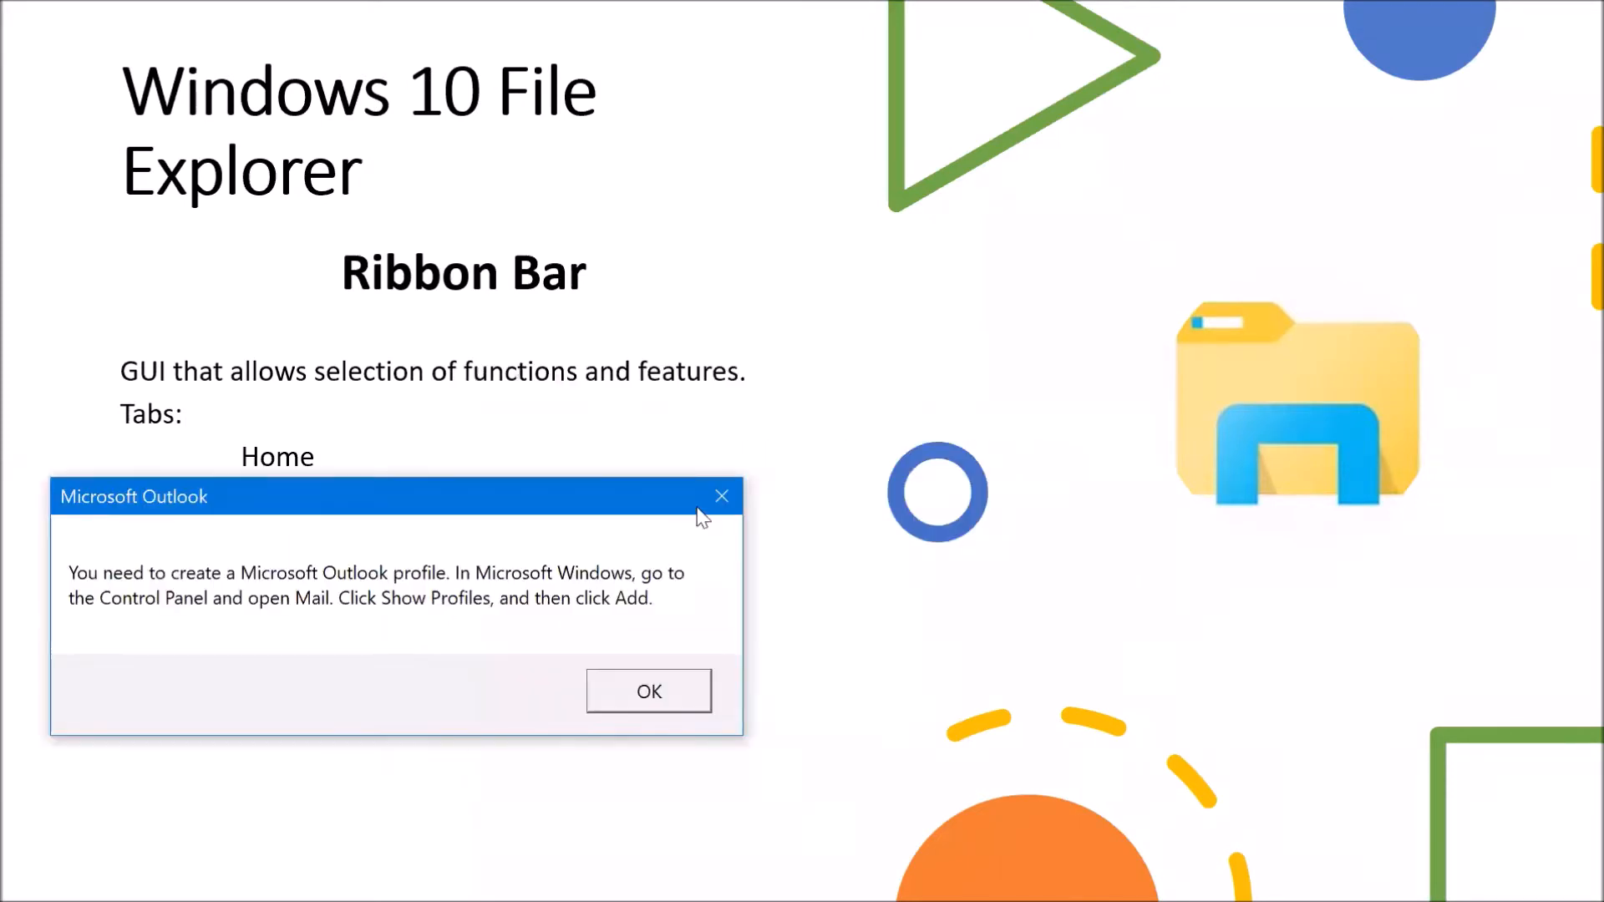
left_click(723, 497)
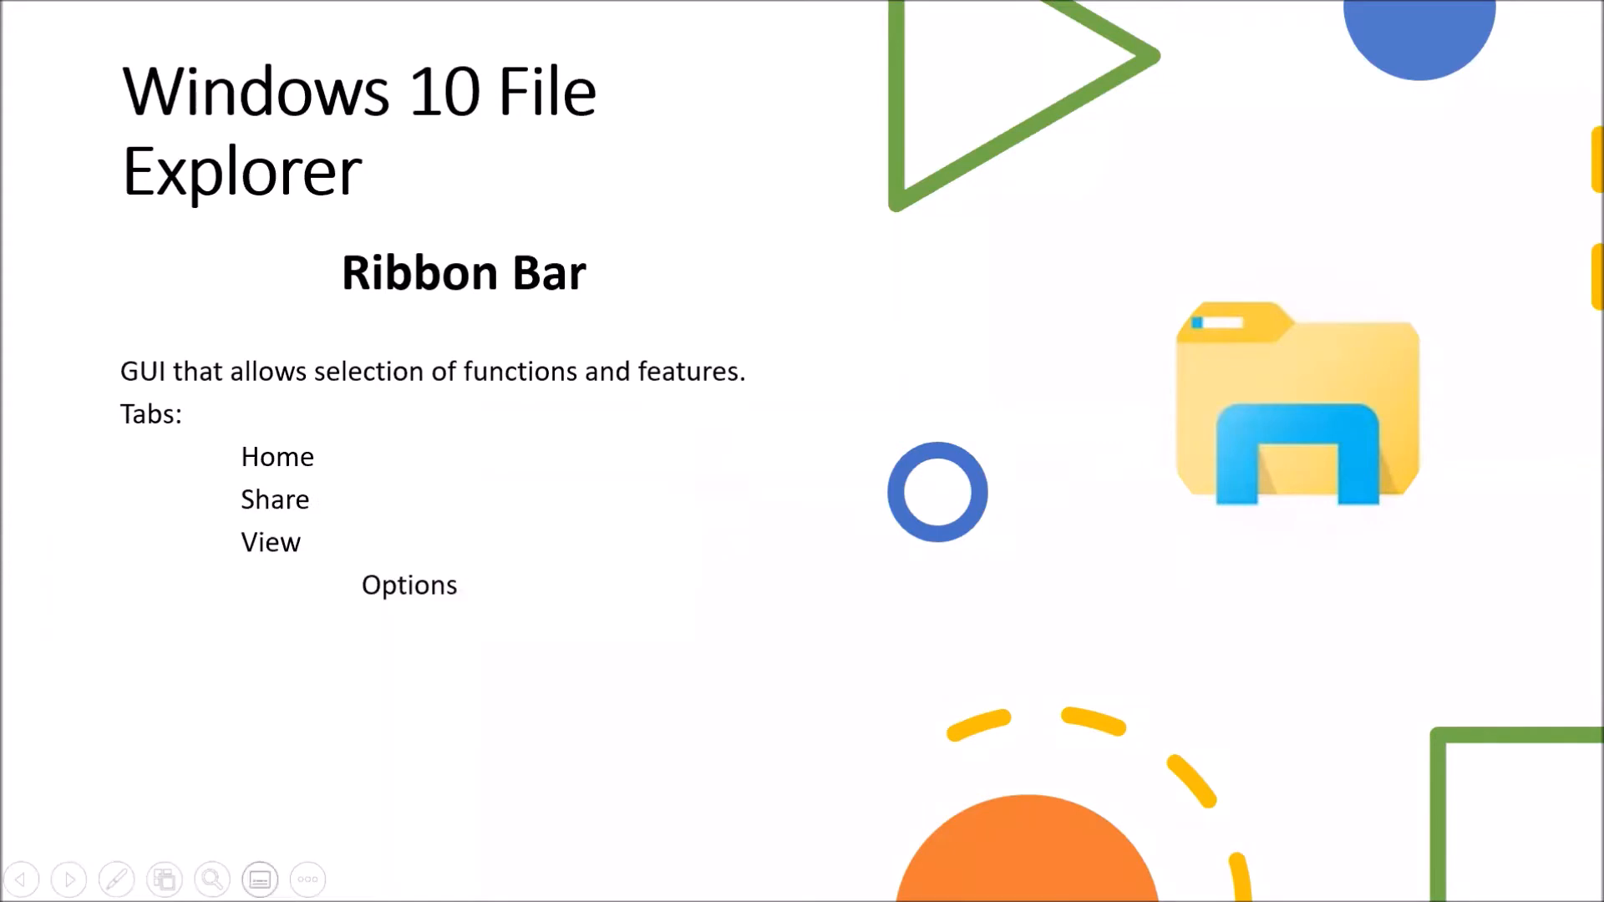
right_click(710, 666)
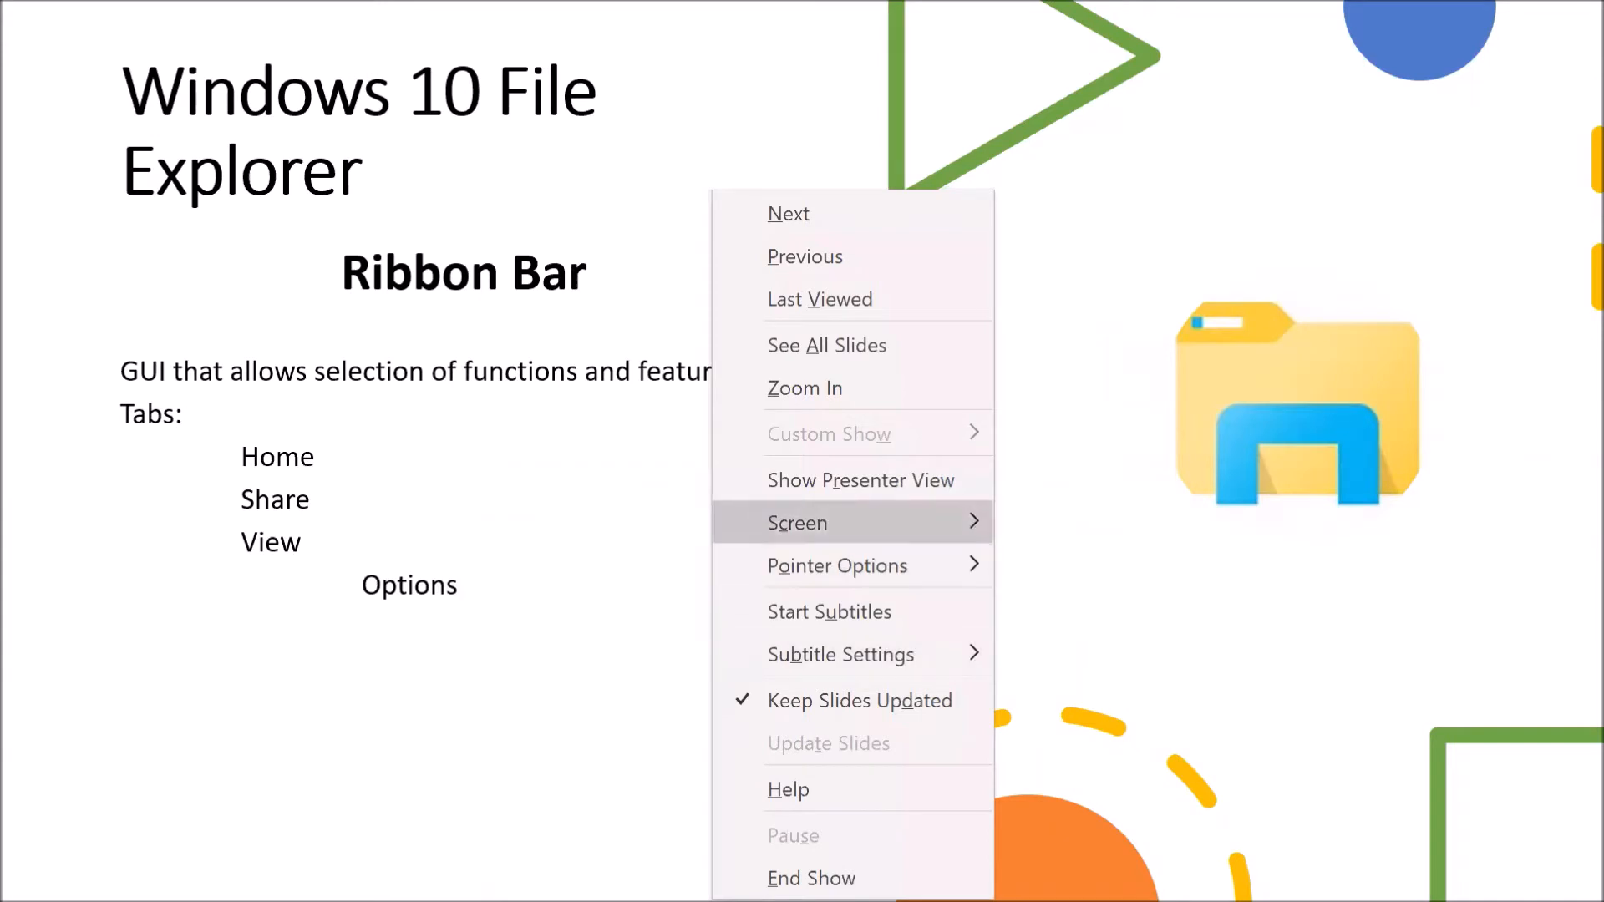
mouse_move(835, 523)
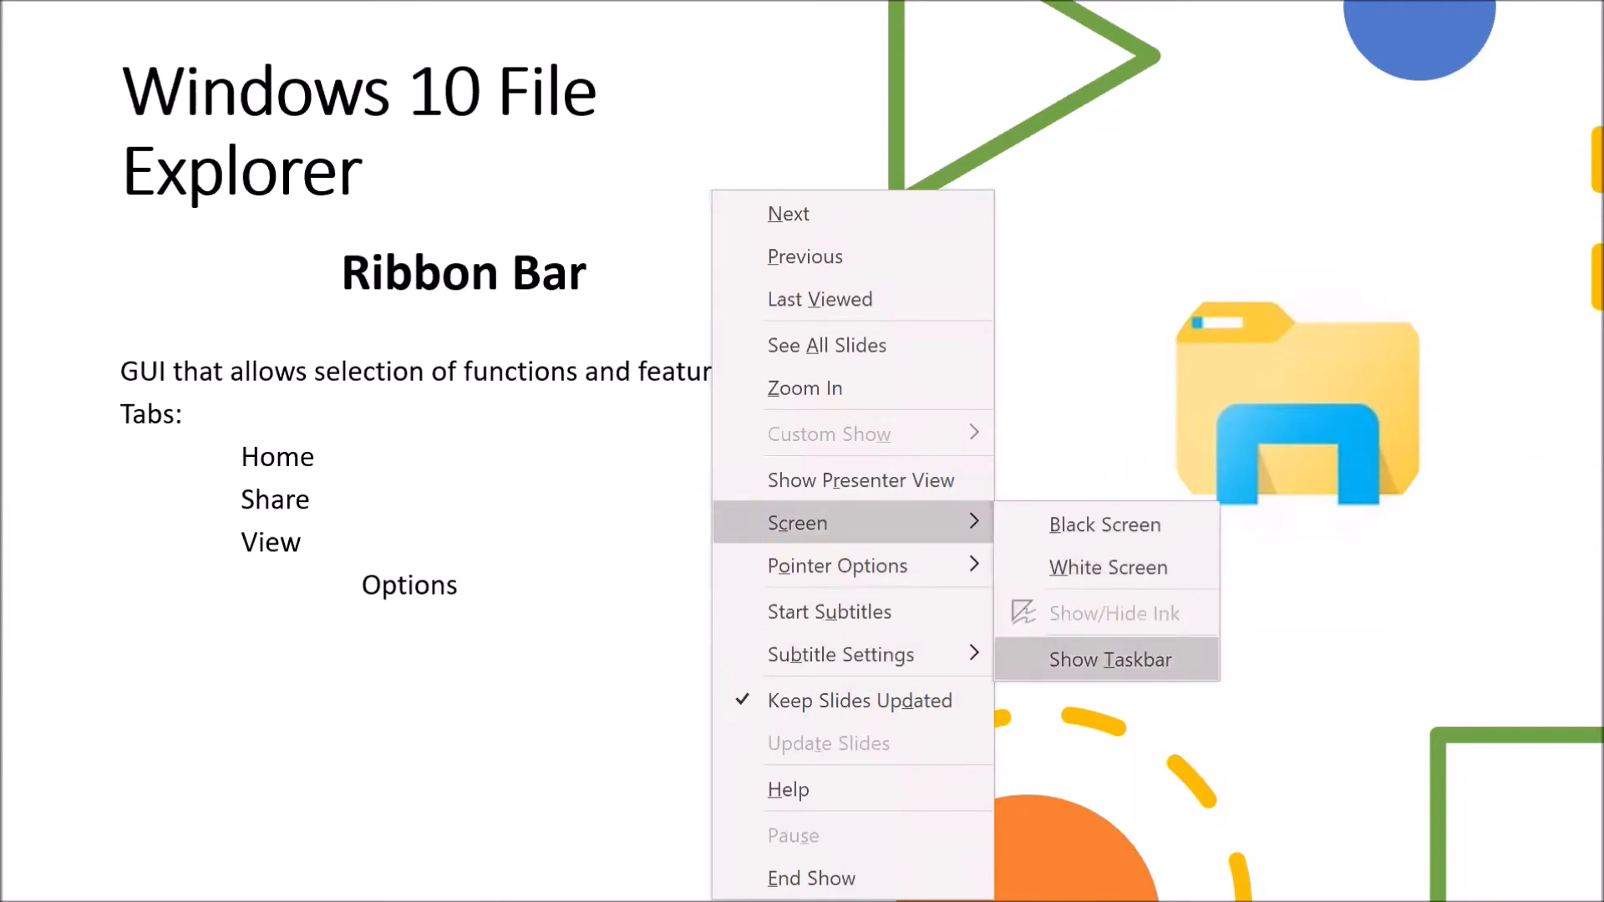
left_click(1146, 664)
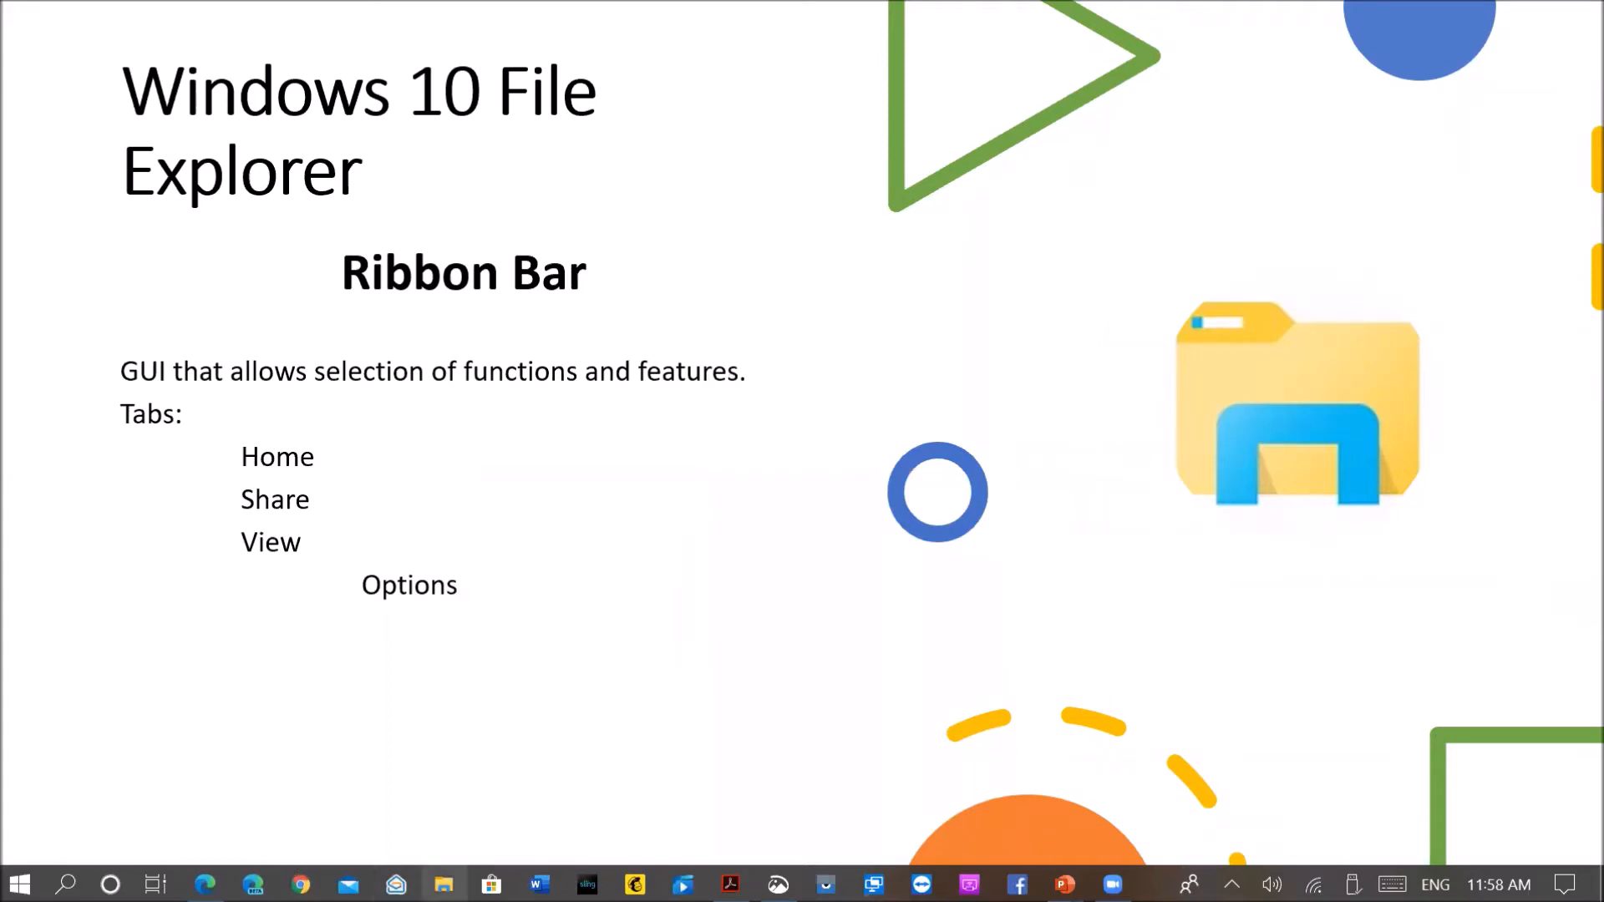
Step: Switch to File Explorer at This PC and look through the drives and locations in the navigation tree
left_click(443, 884)
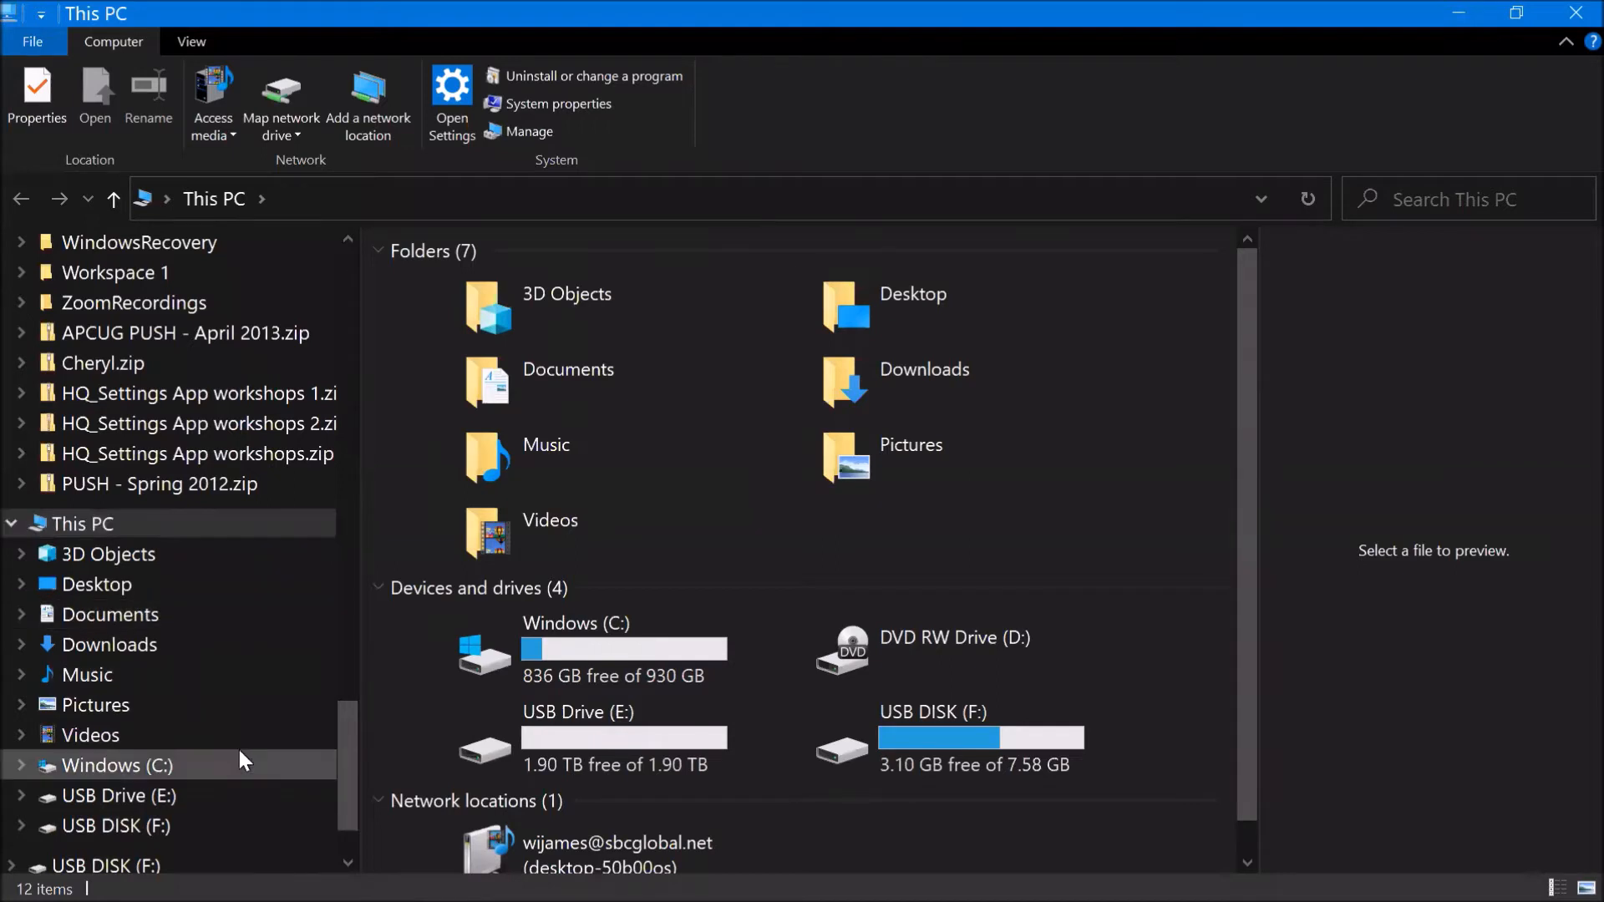
left_click_drag(349, 727, 362, 690)
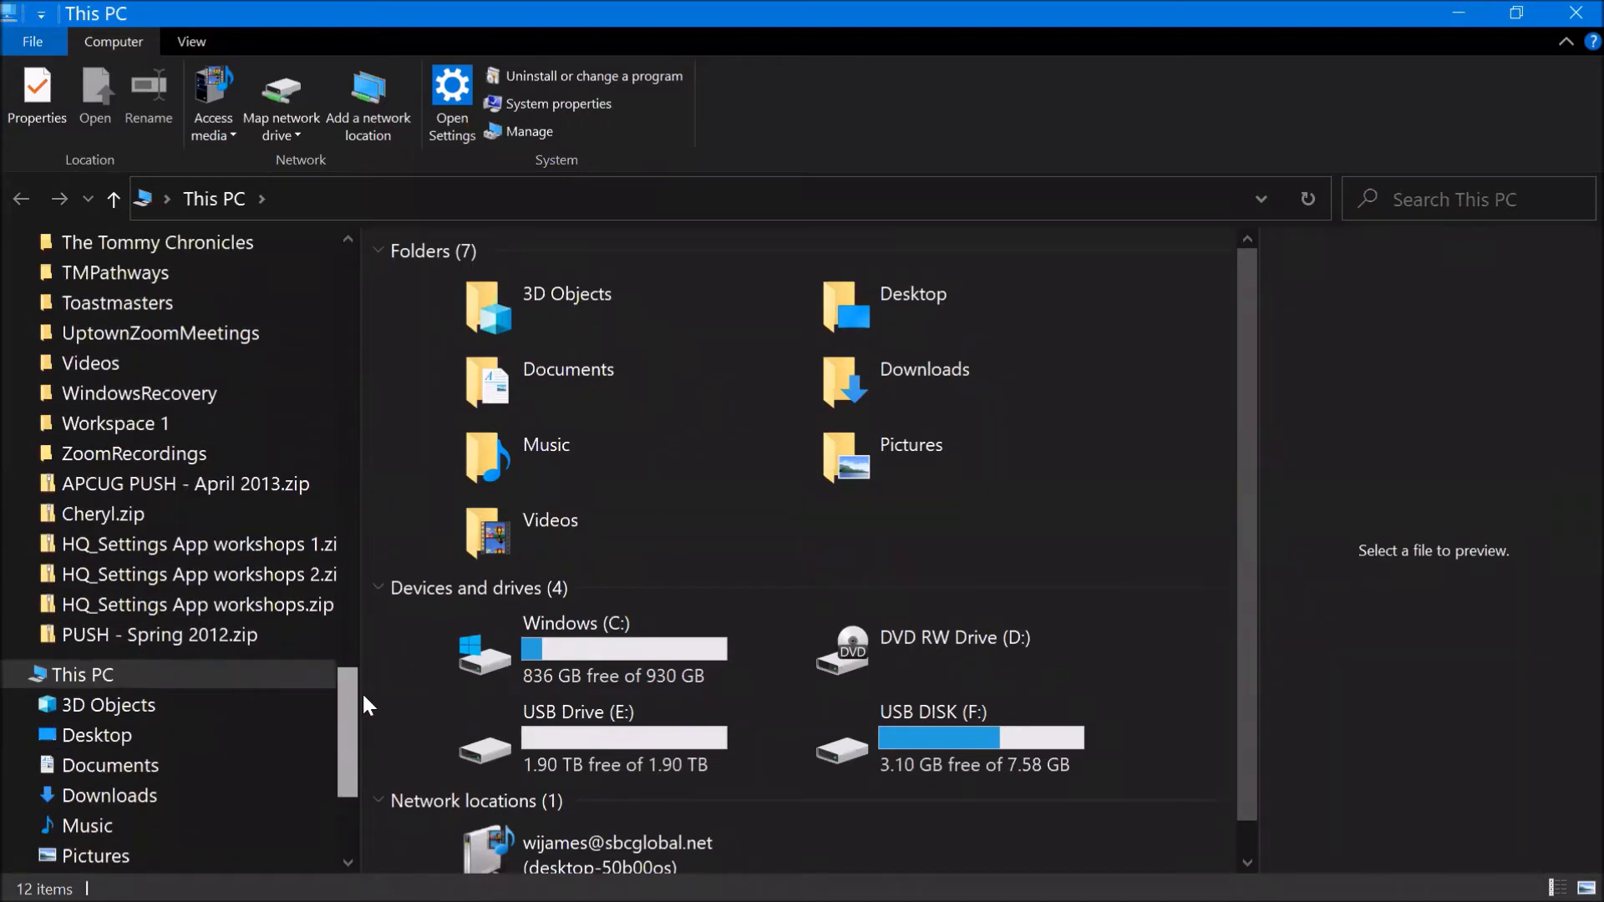
scroll(357, 749, "down", 3)
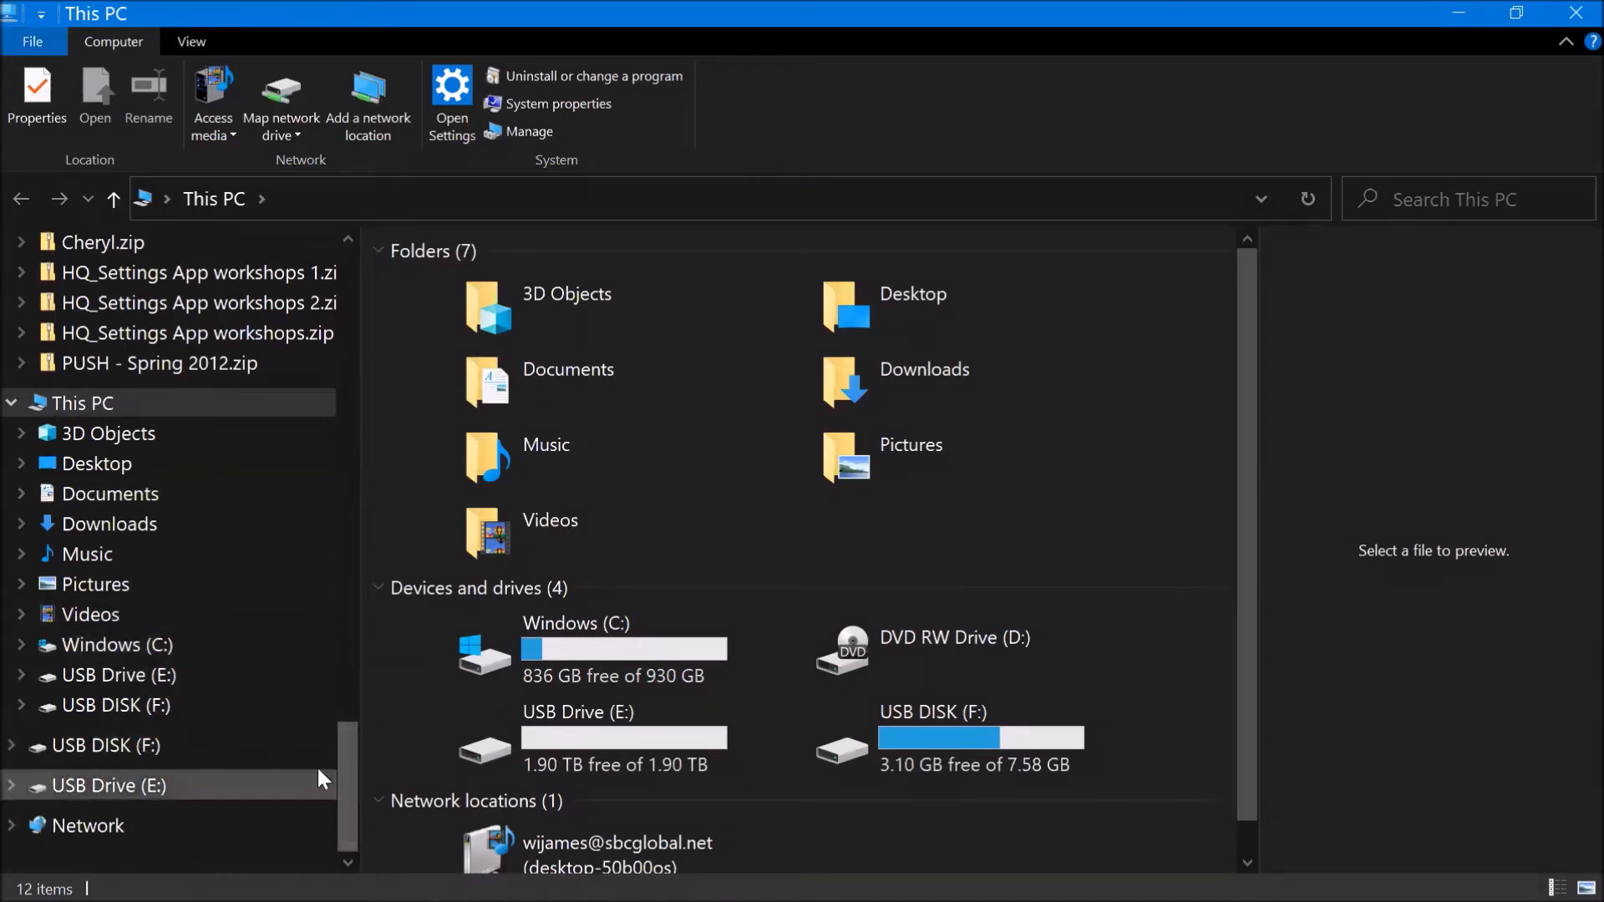
left_click_drag(351, 754, 378, 266)
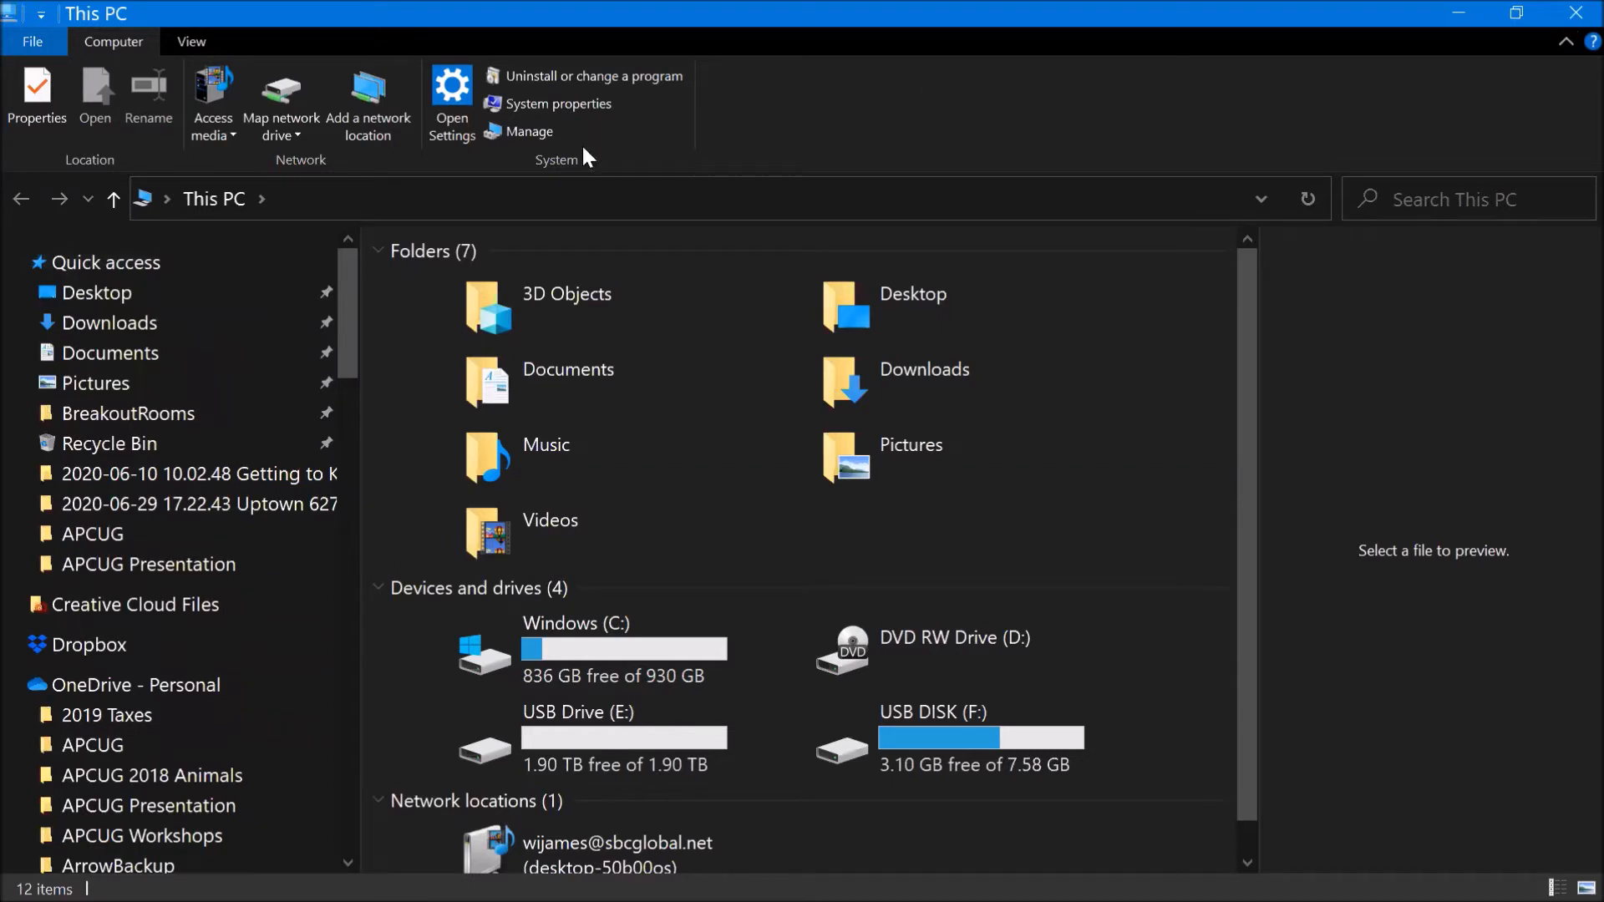
Step: Reopen the folder options, set File Explorer to open to Quick access, and reposition the dialog
left_click(195, 43)
left_click(1092, 136)
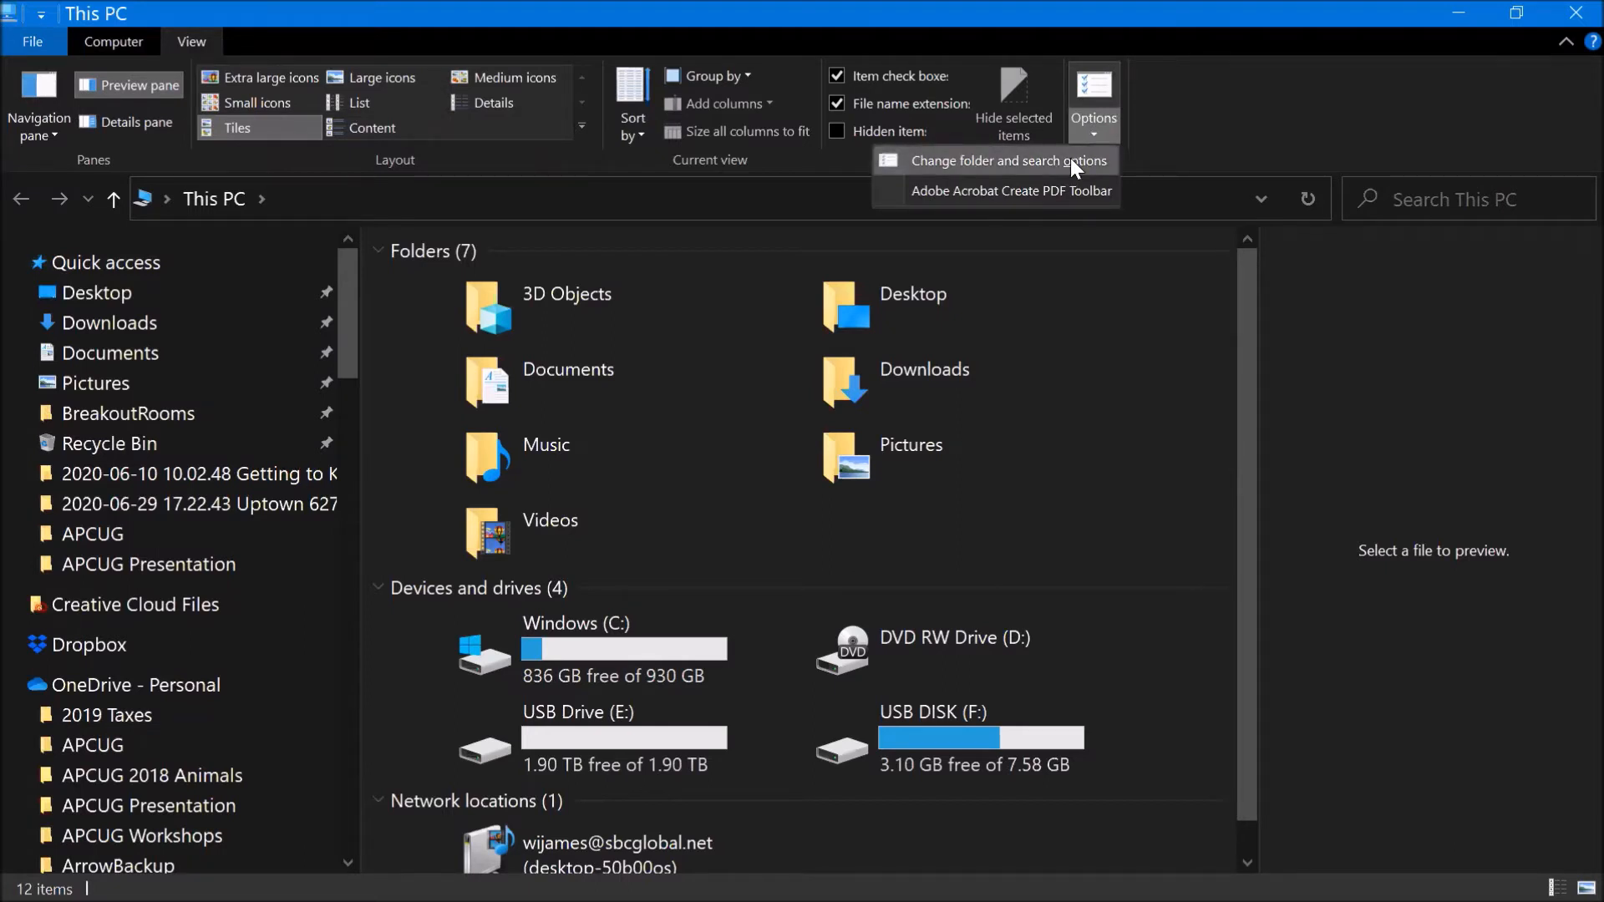
left_click(1071, 159)
left_click_drag(342, 267, 909, 113)
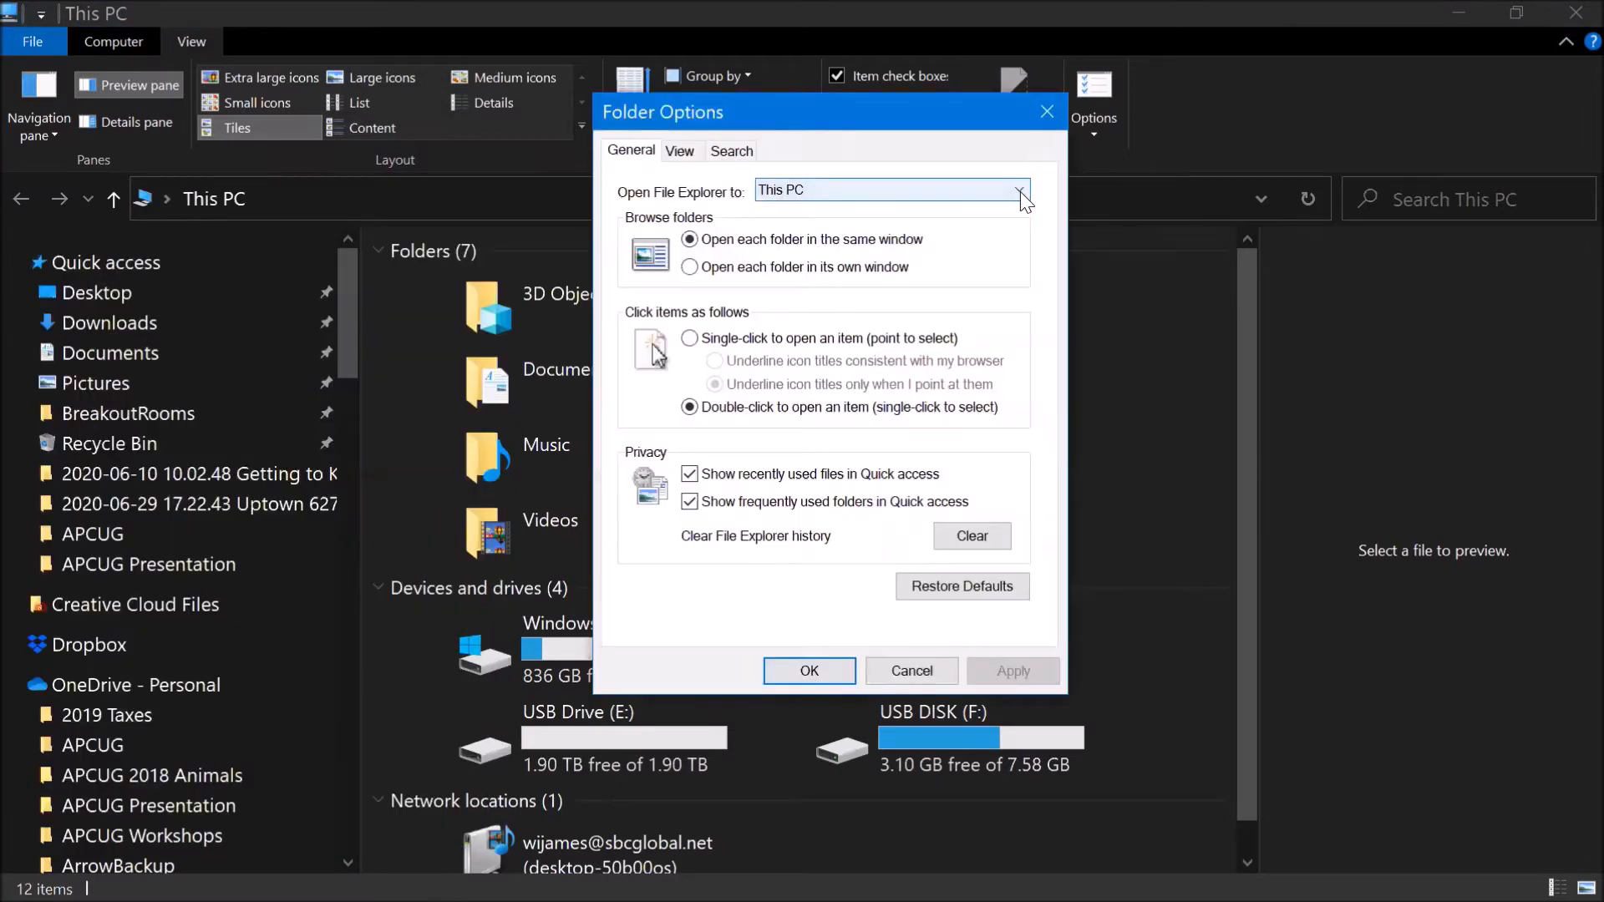
left_click(1021, 192)
left_click(960, 212)
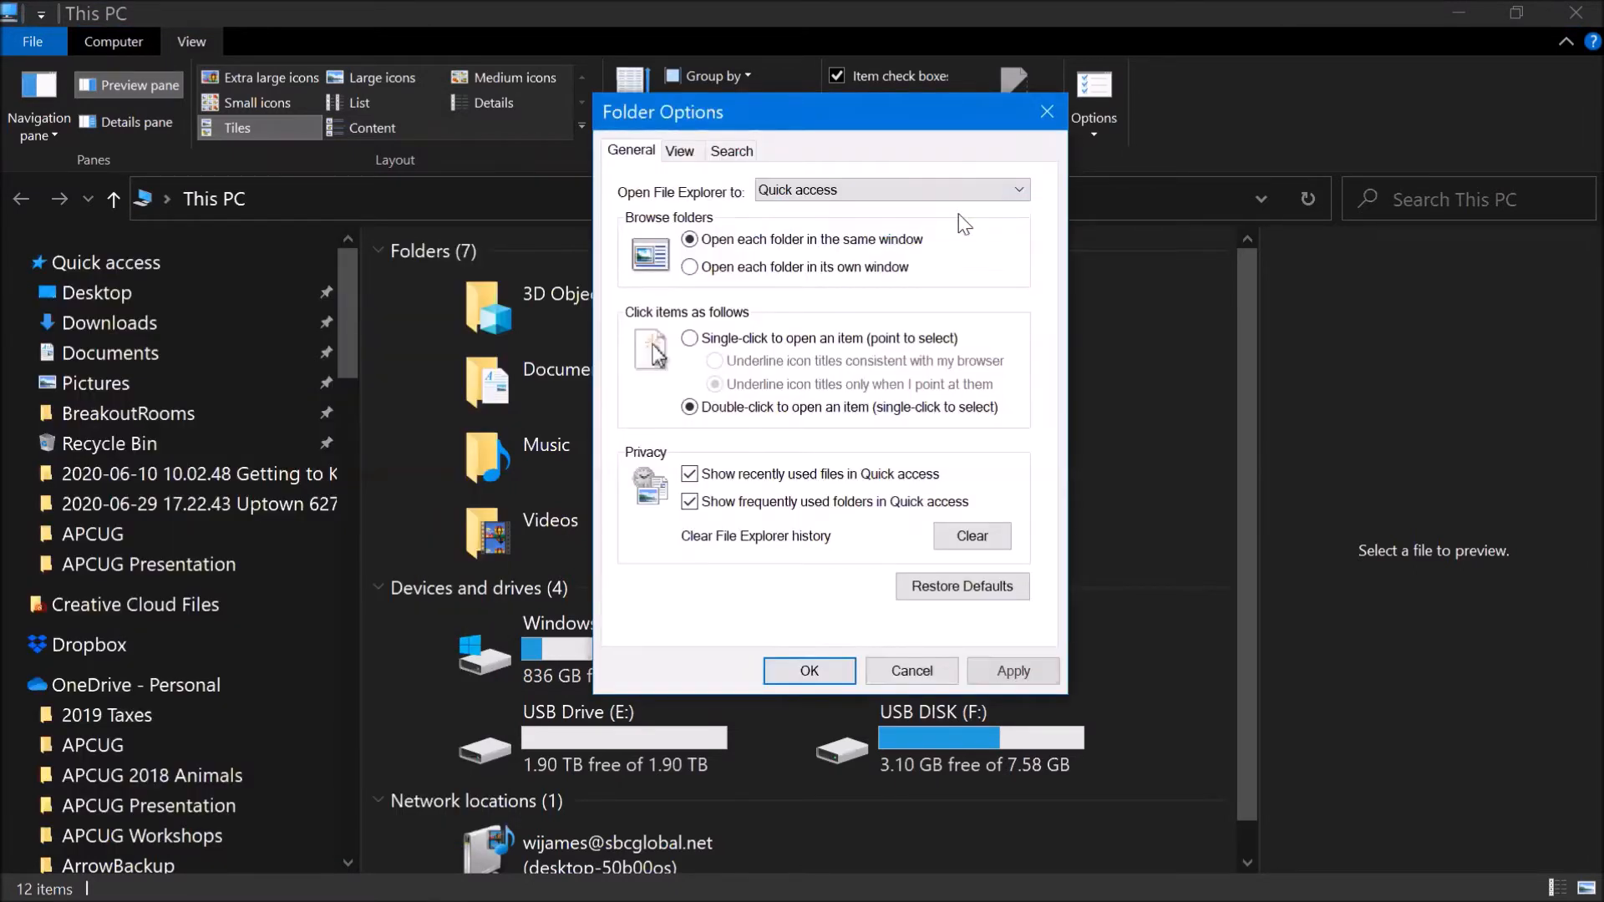
left_click_drag(819, 108, 327, 172)
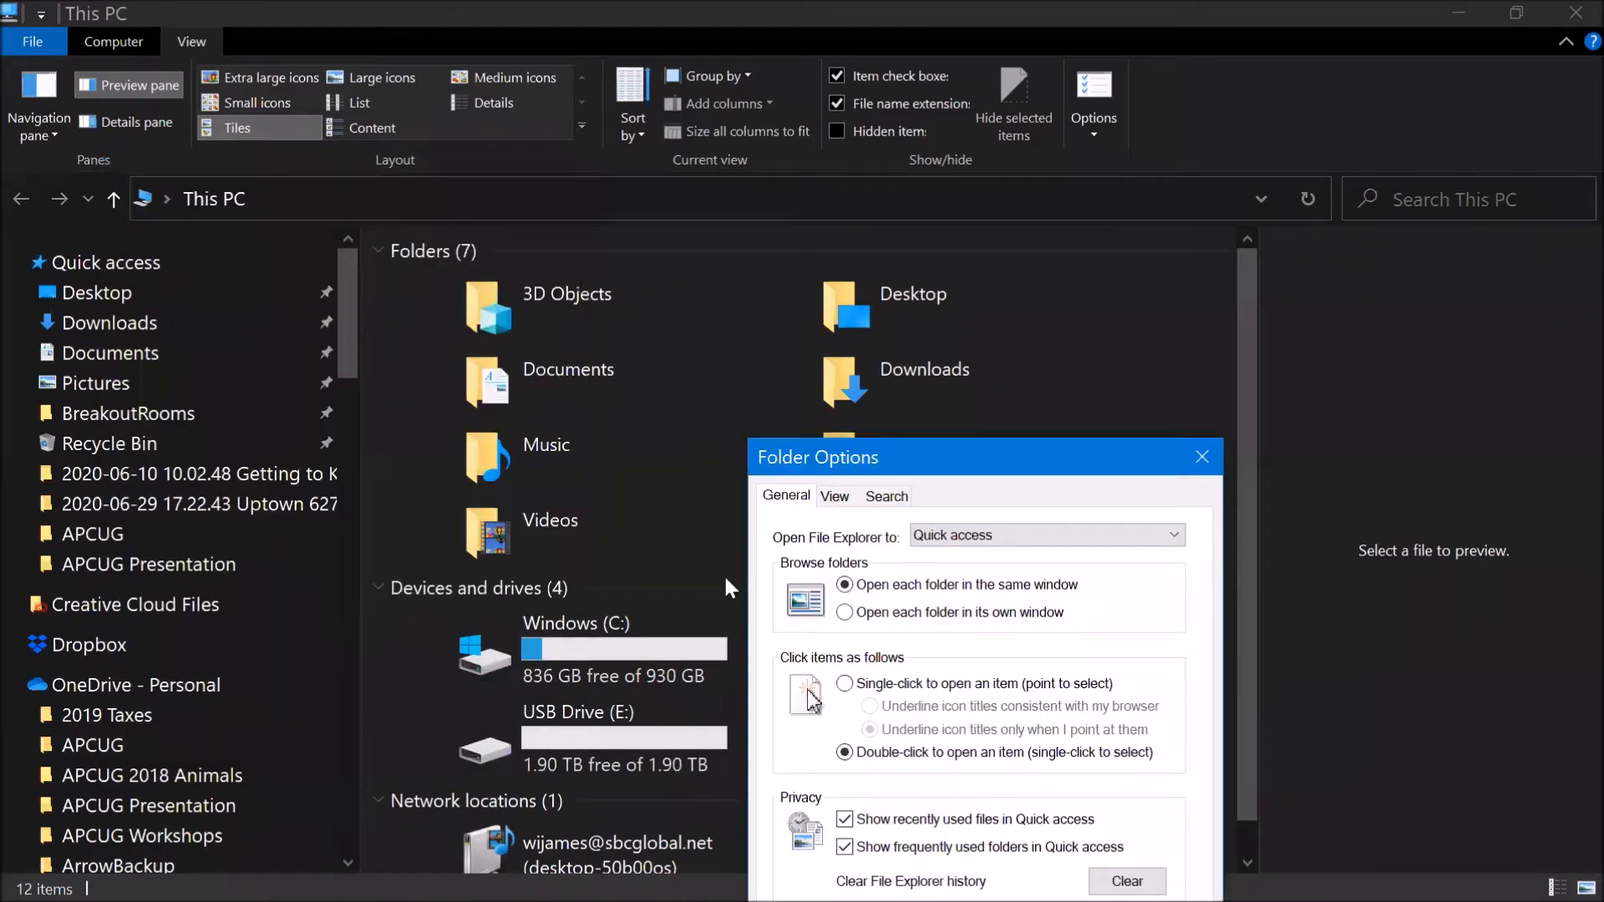
left_click_drag(1015, 455, 660, 198)
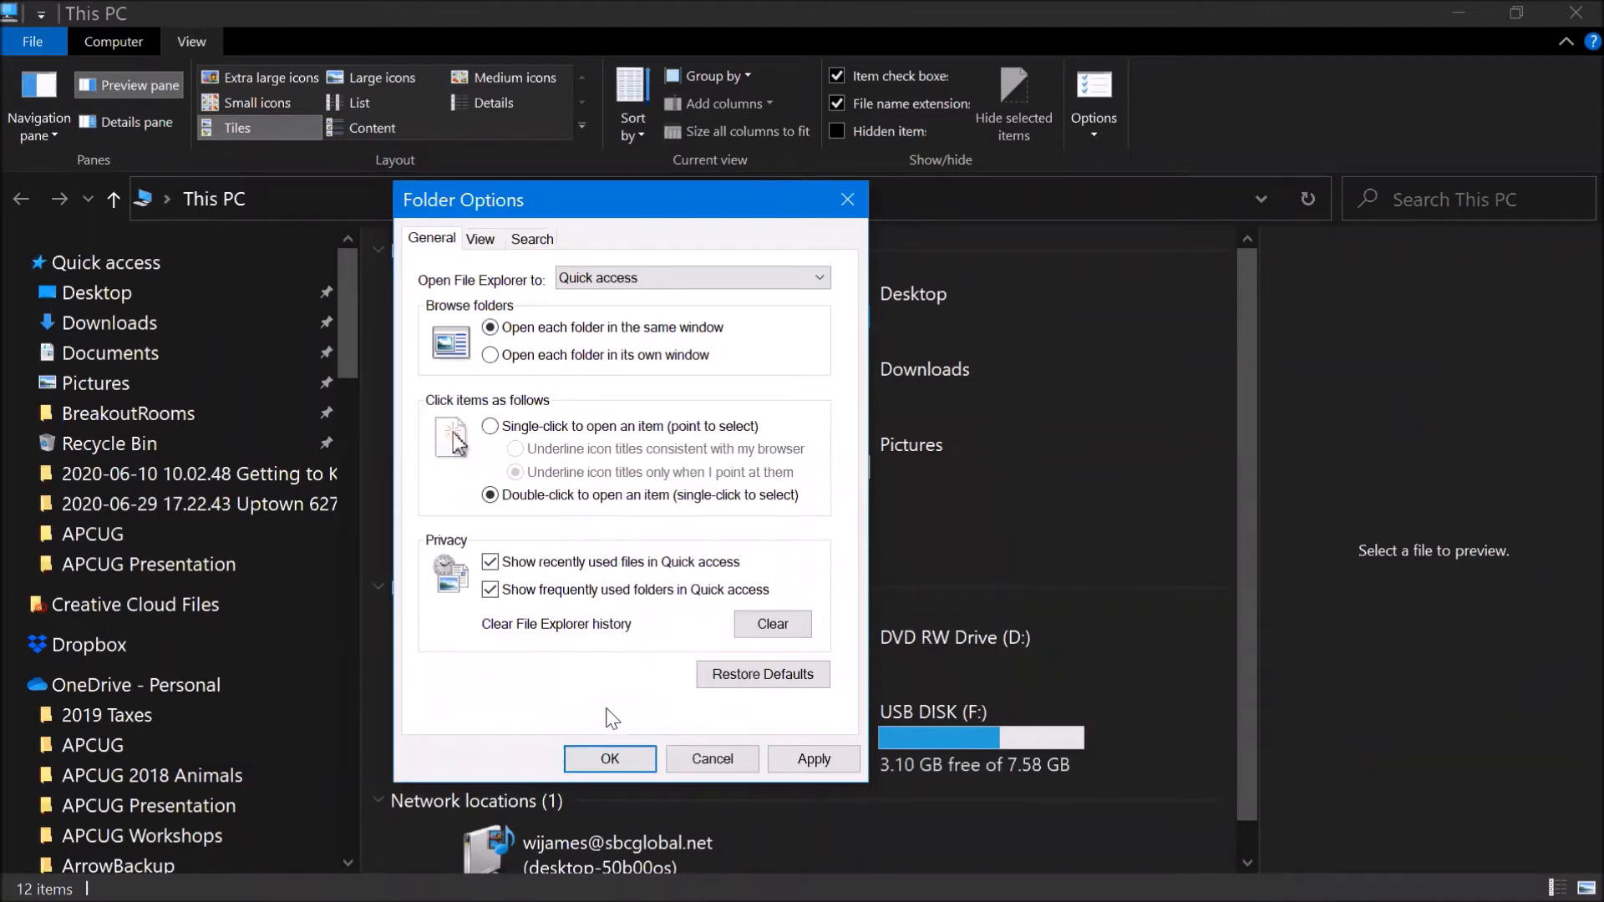
Step: Examine the advanced file, folder and navigation pane view settings and the search settings in the folder options
left_click(480, 240)
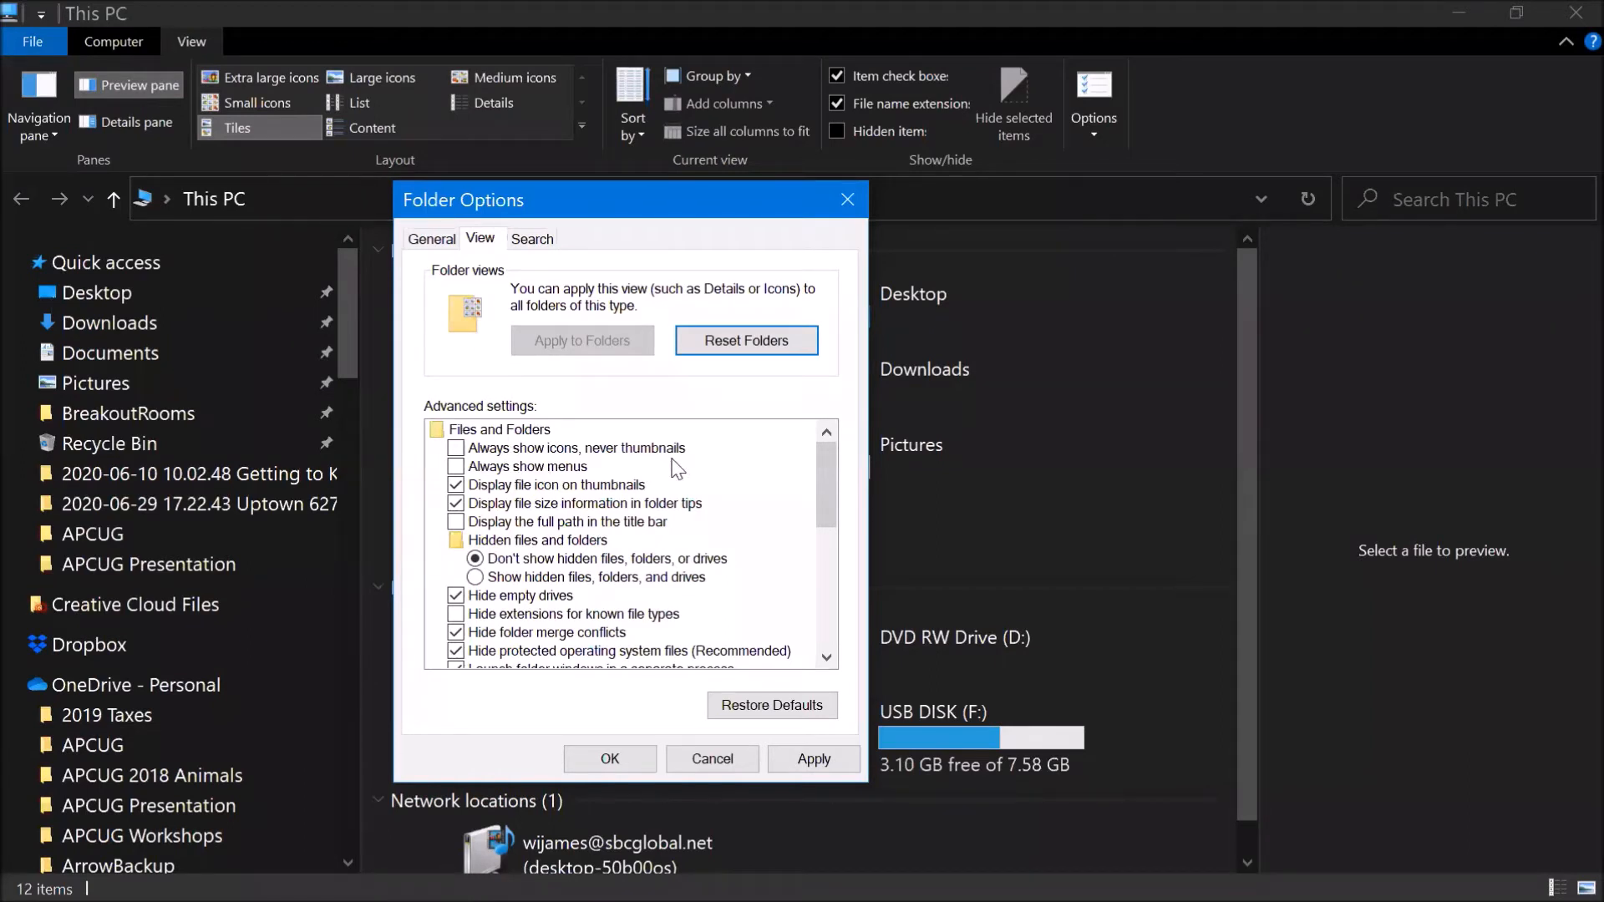
scroll(588, 520, "down", 1)
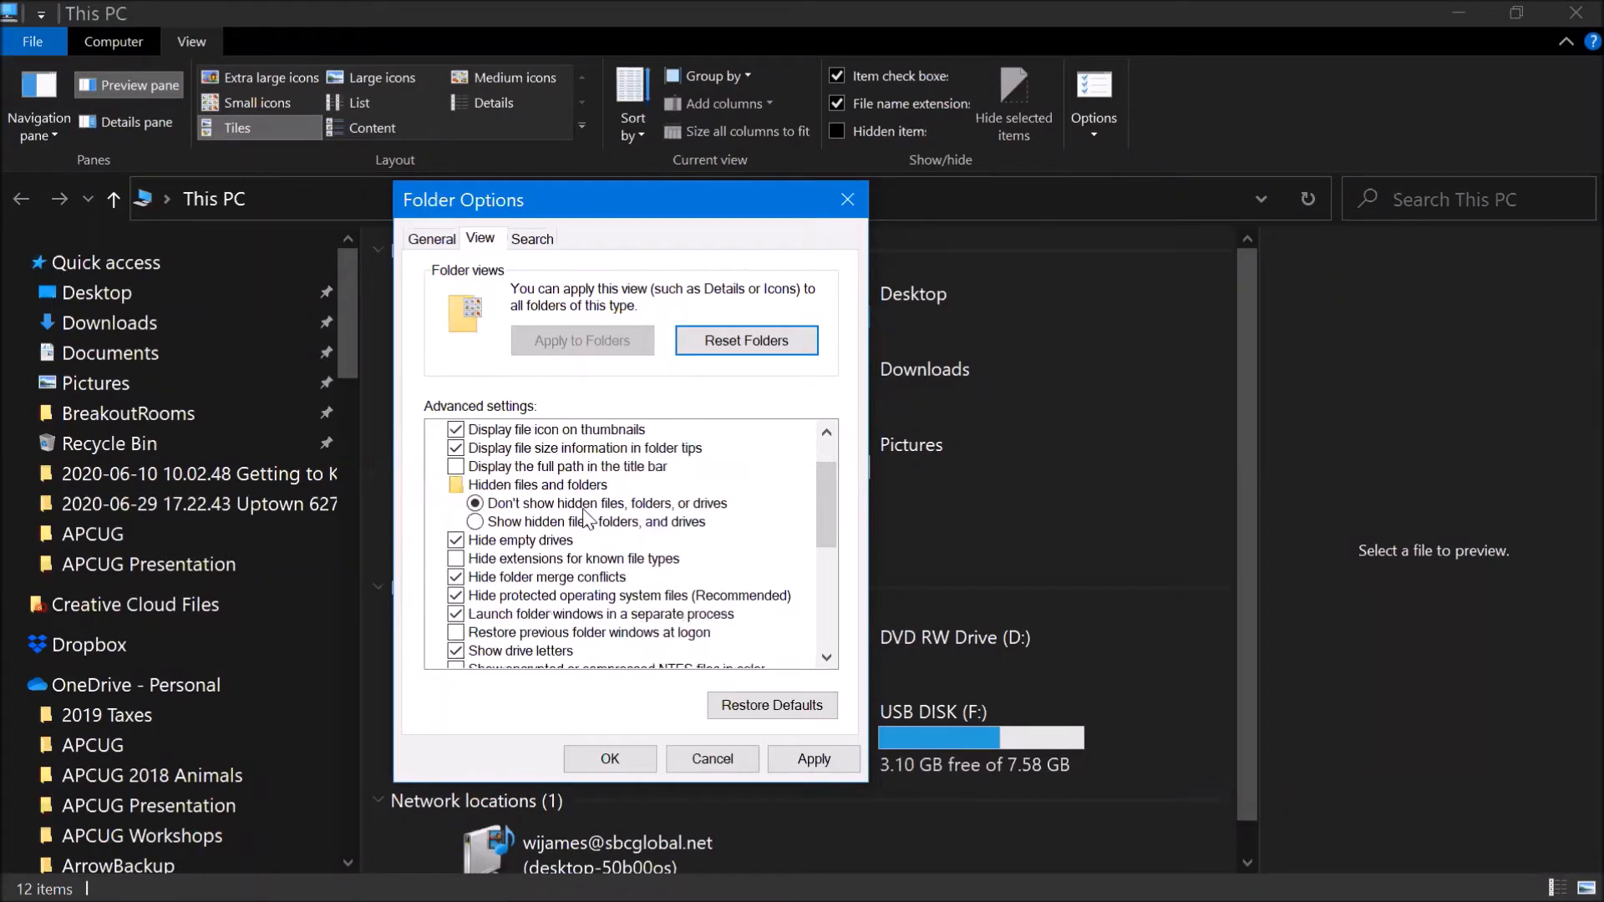
scroll(587, 520, "down", 4)
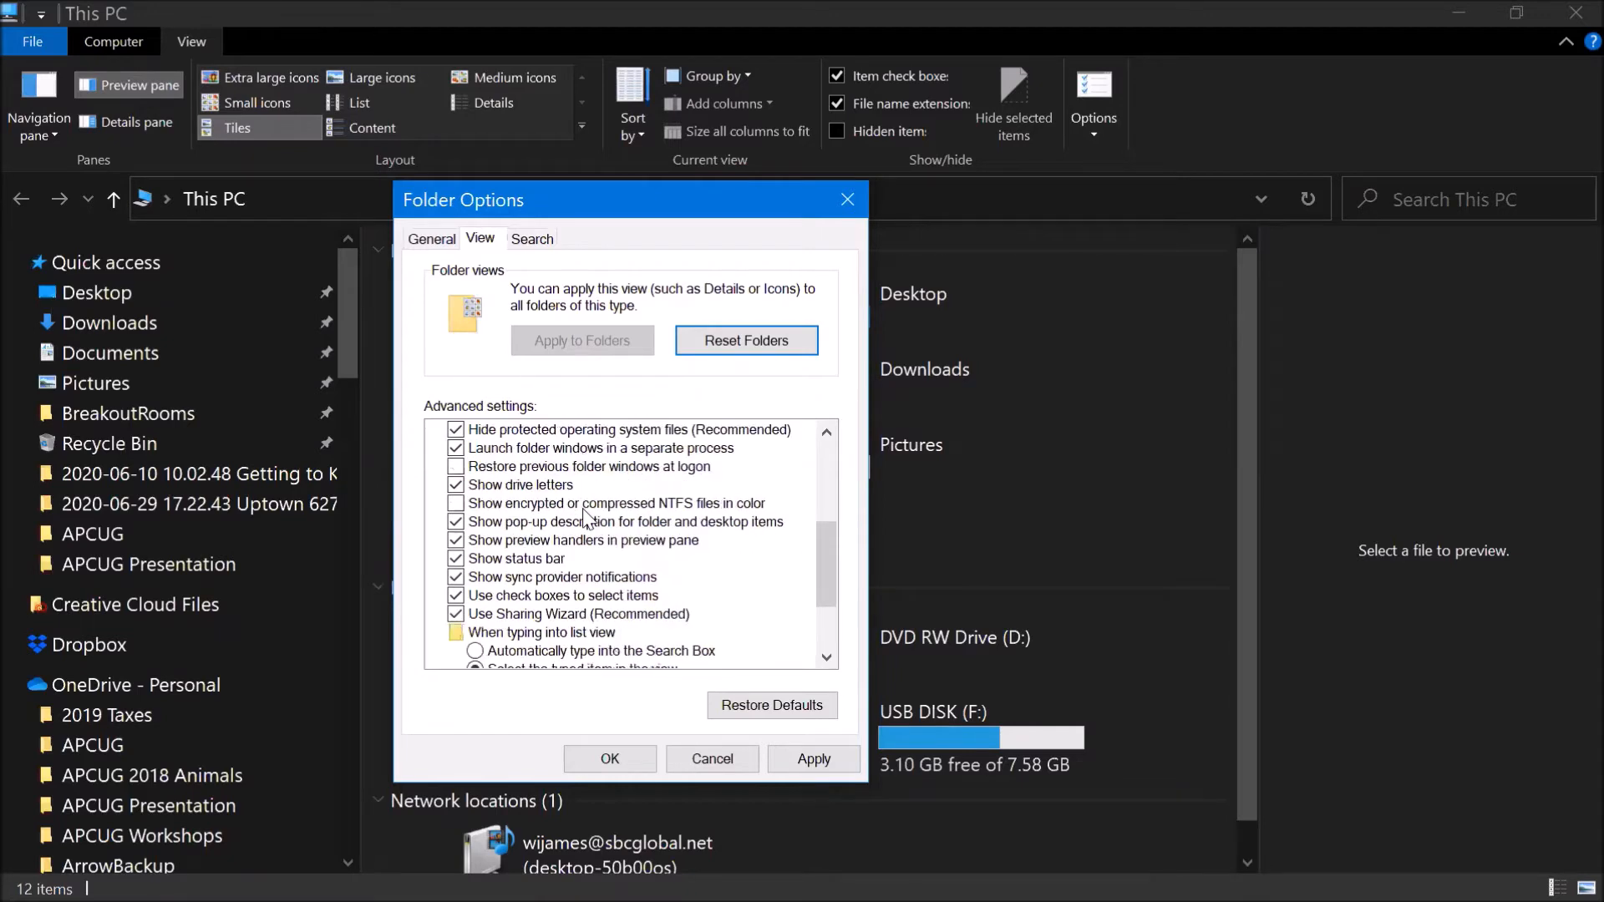
scroll(587, 519, "down", 1)
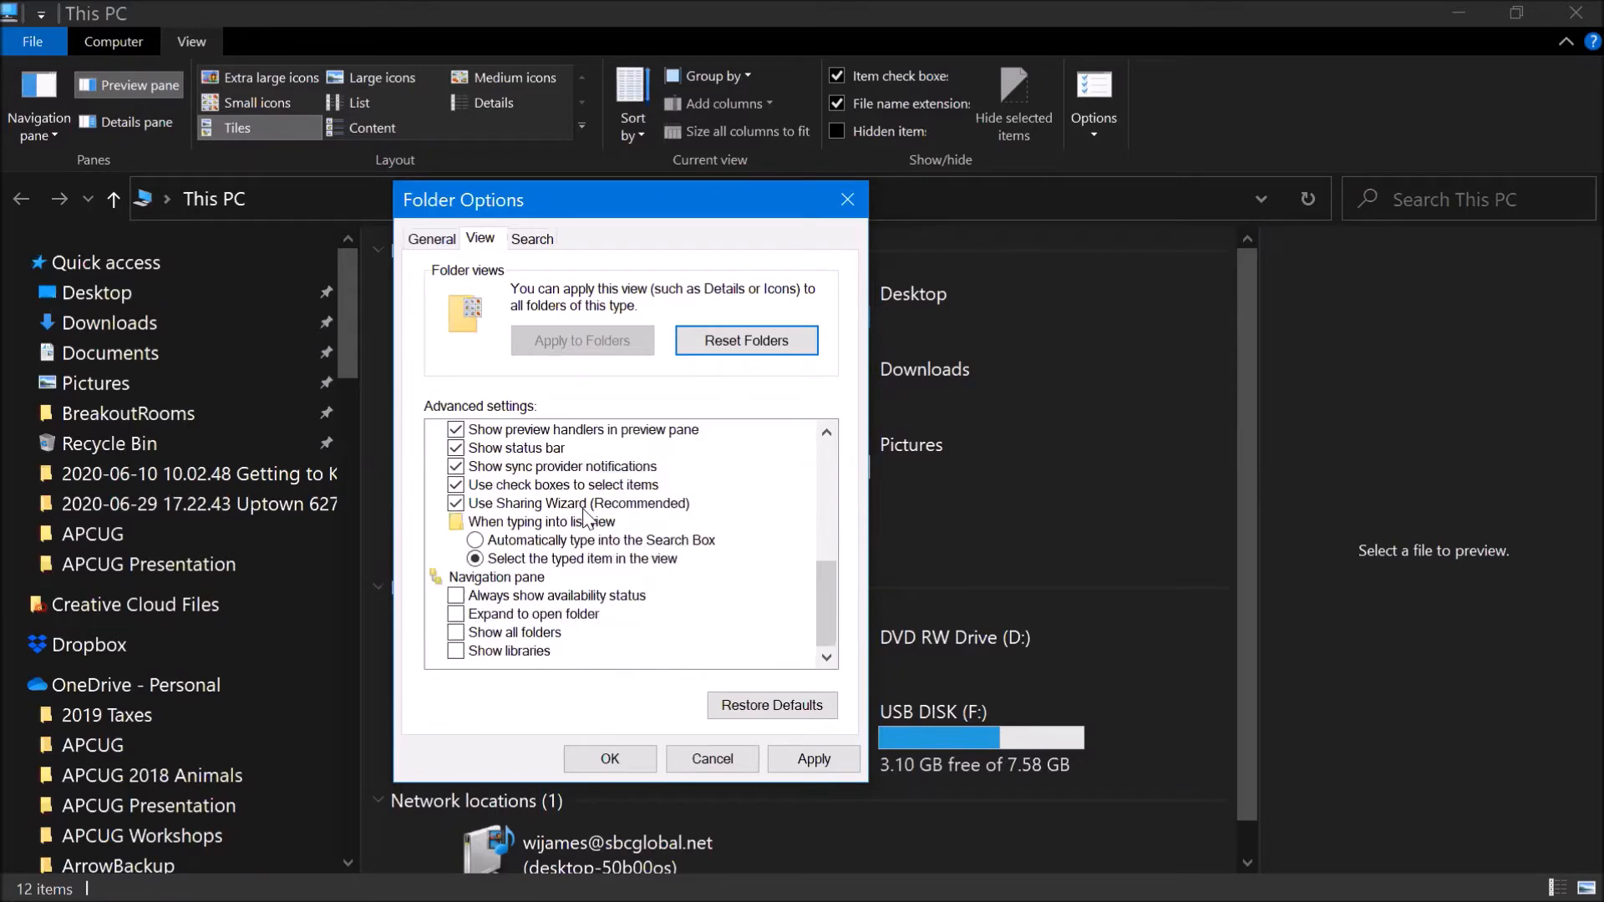
scroll(567, 541, "up", 1)
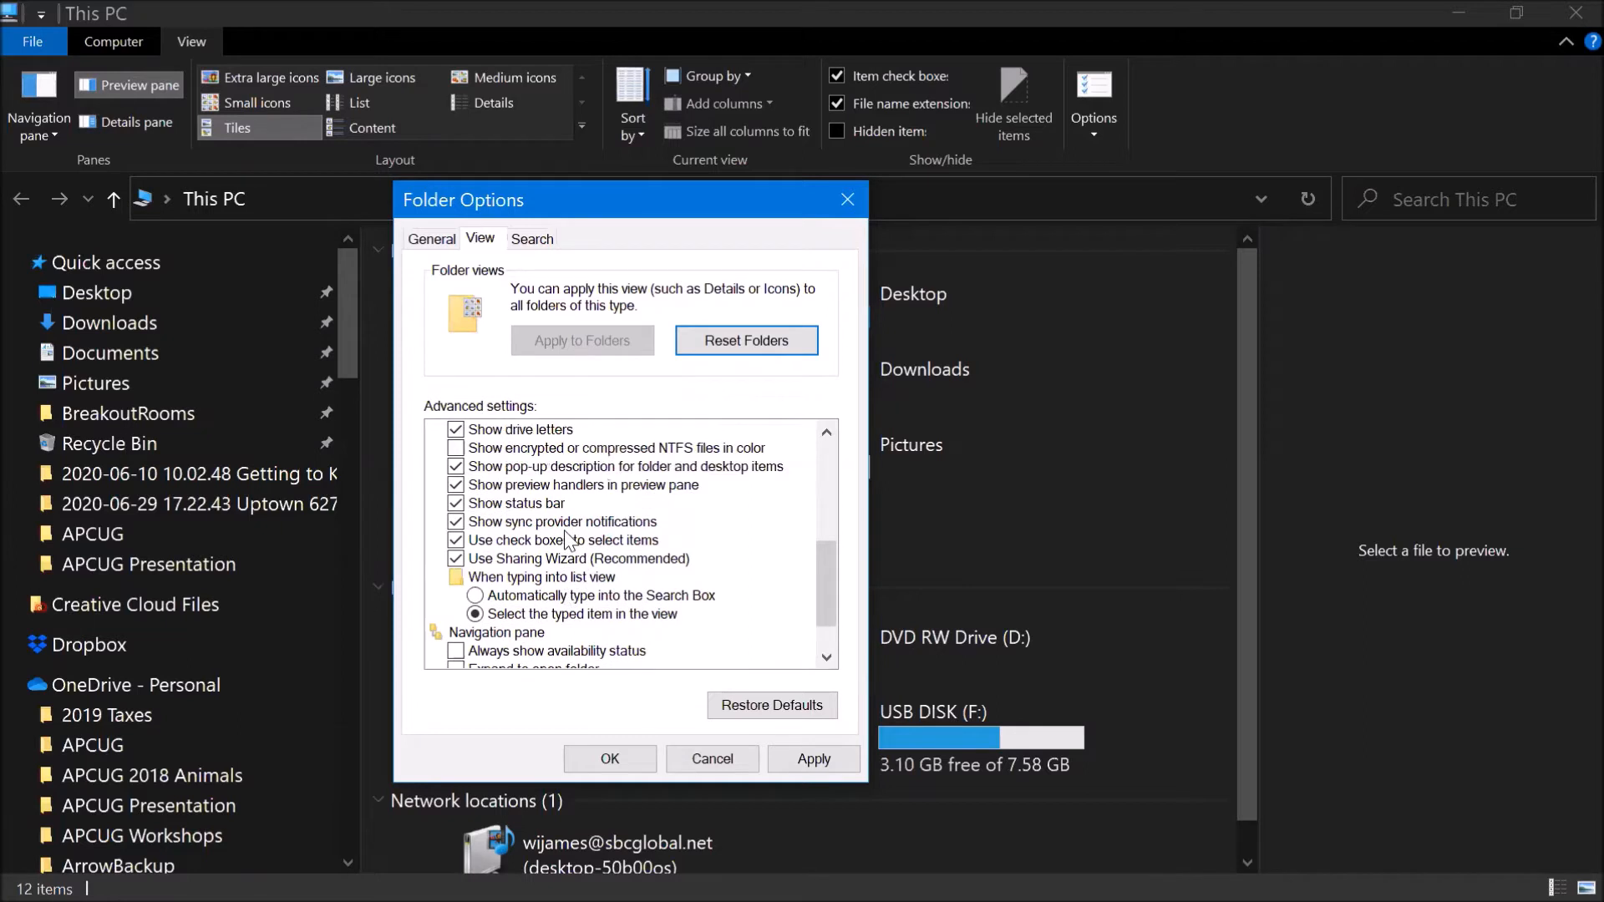
scroll(567, 541, "up", 5)
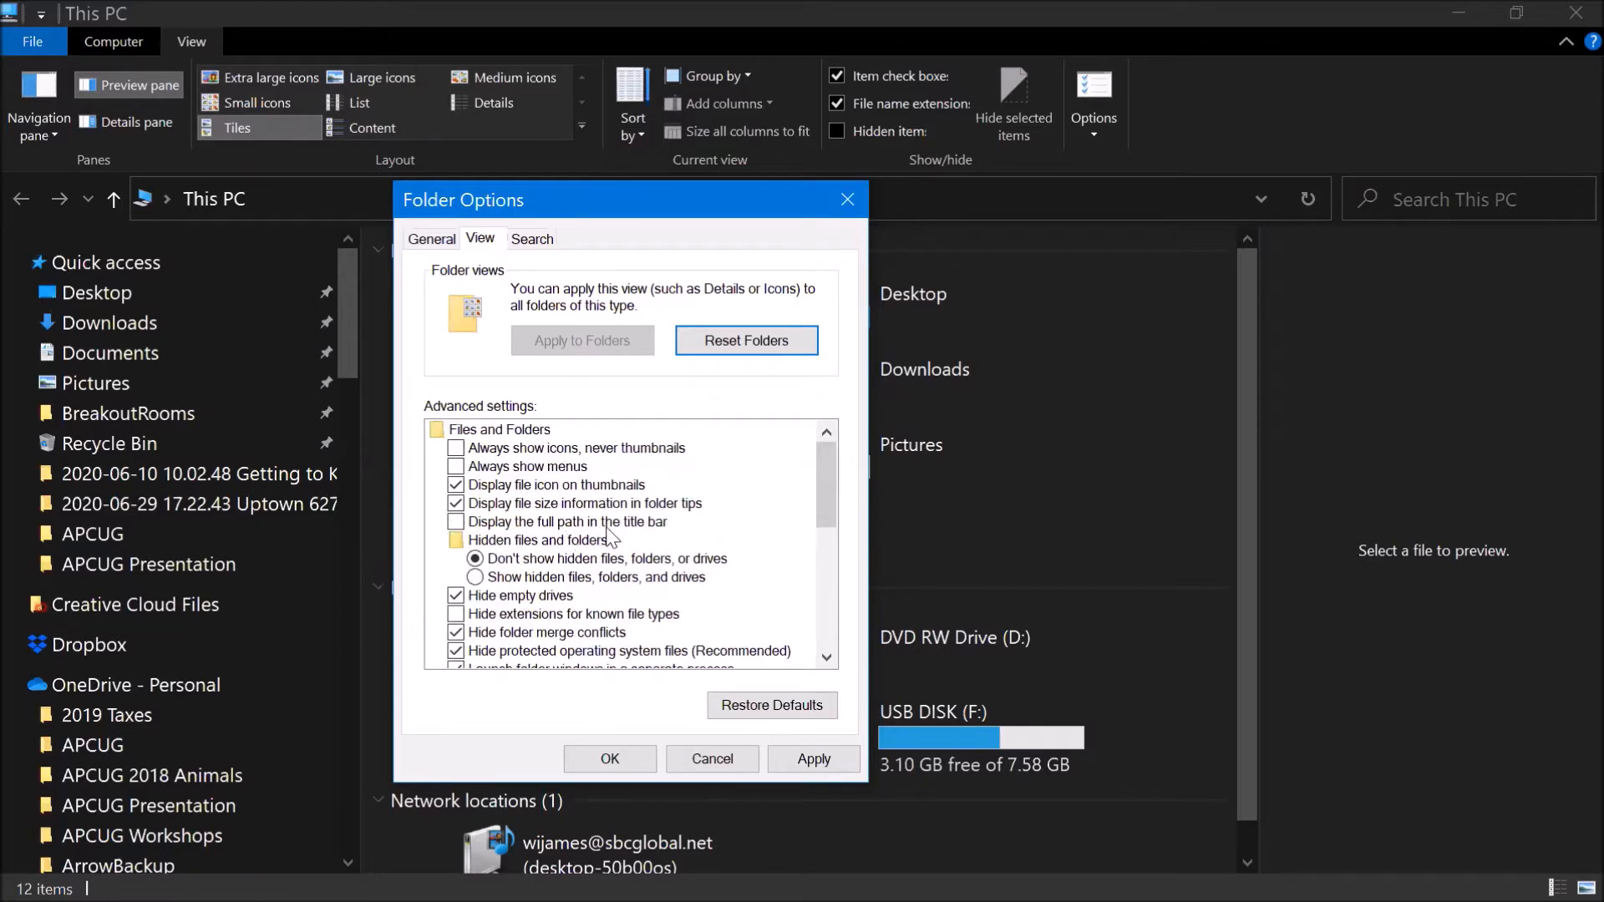
left_click(531, 240)
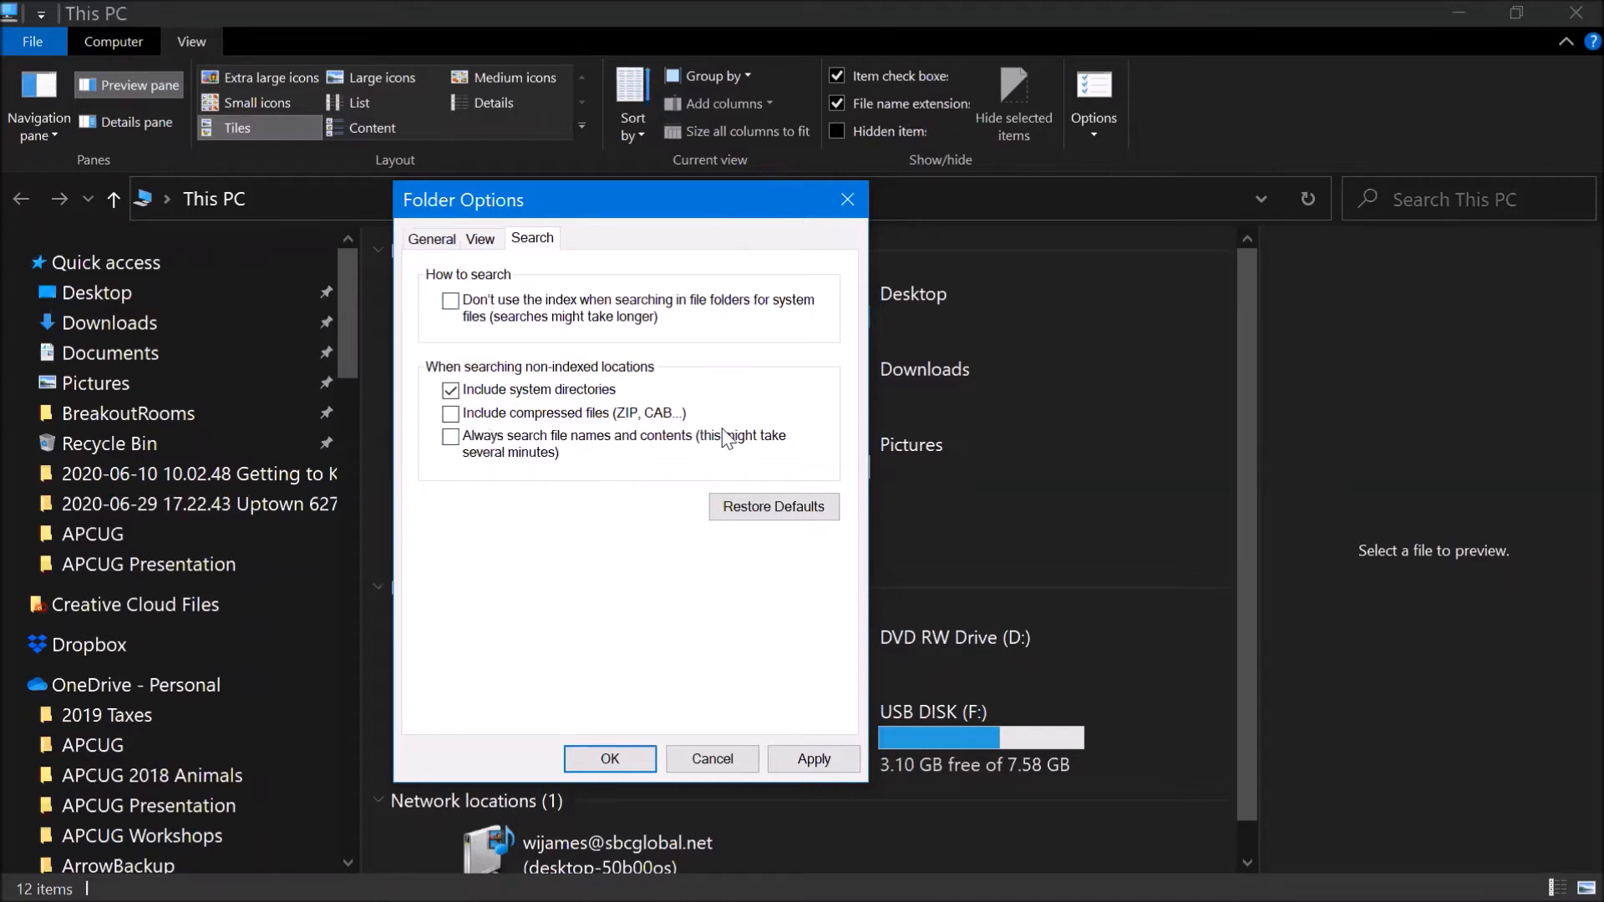
Step: Close the folder options without applying changes and look over the Computer commands and navigation locations at This PC
left_click(837, 198)
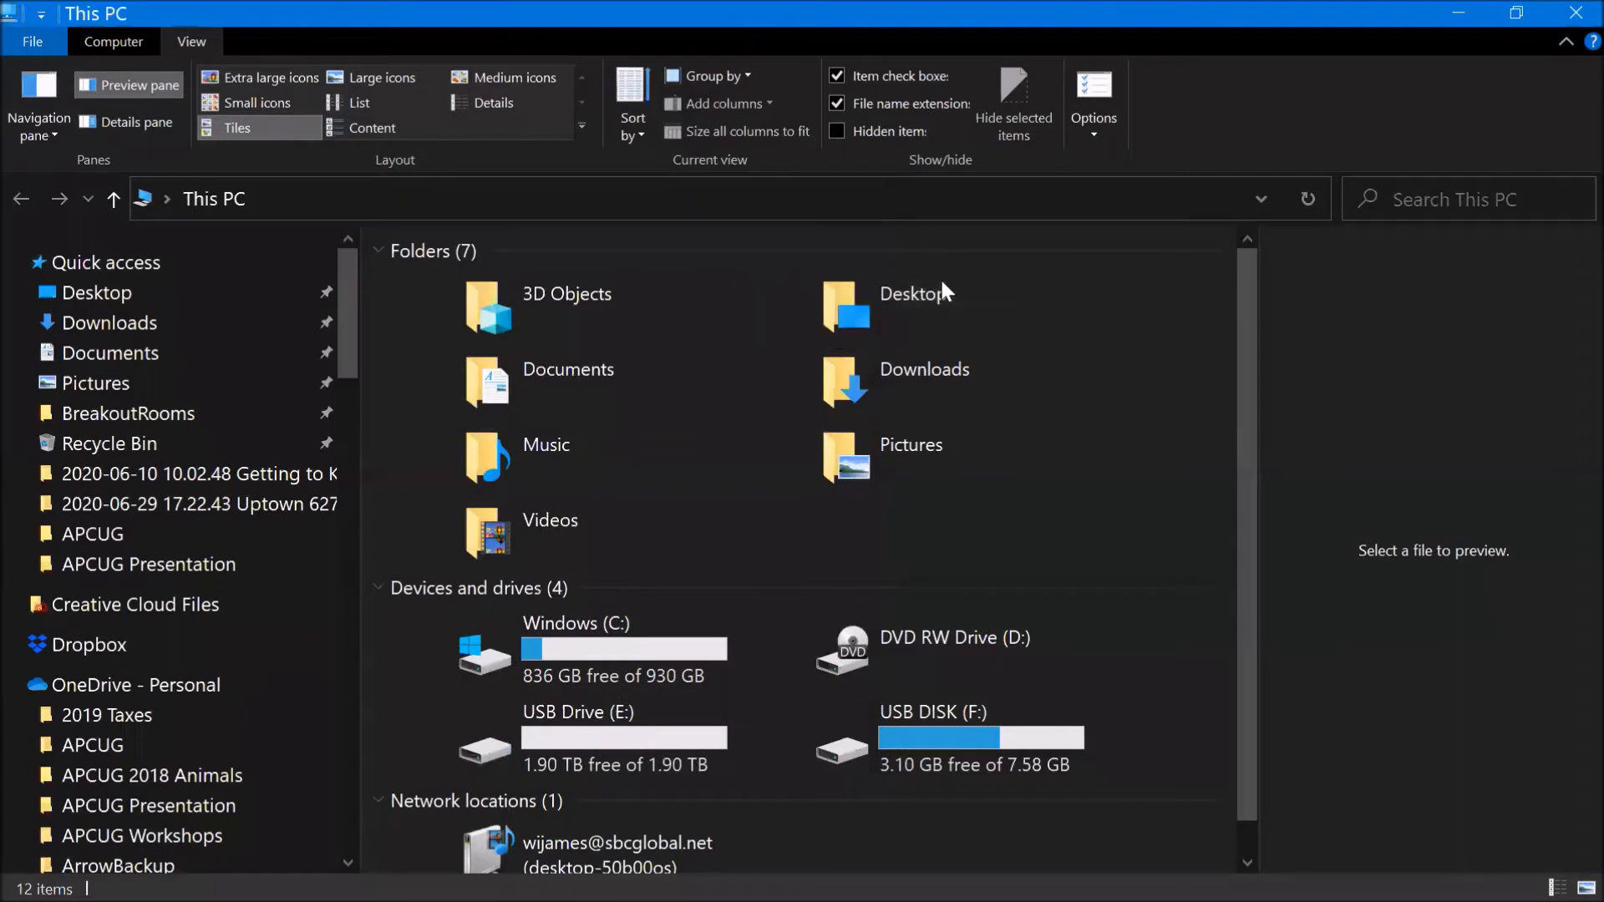
scroll(942, 284, "down", 1)
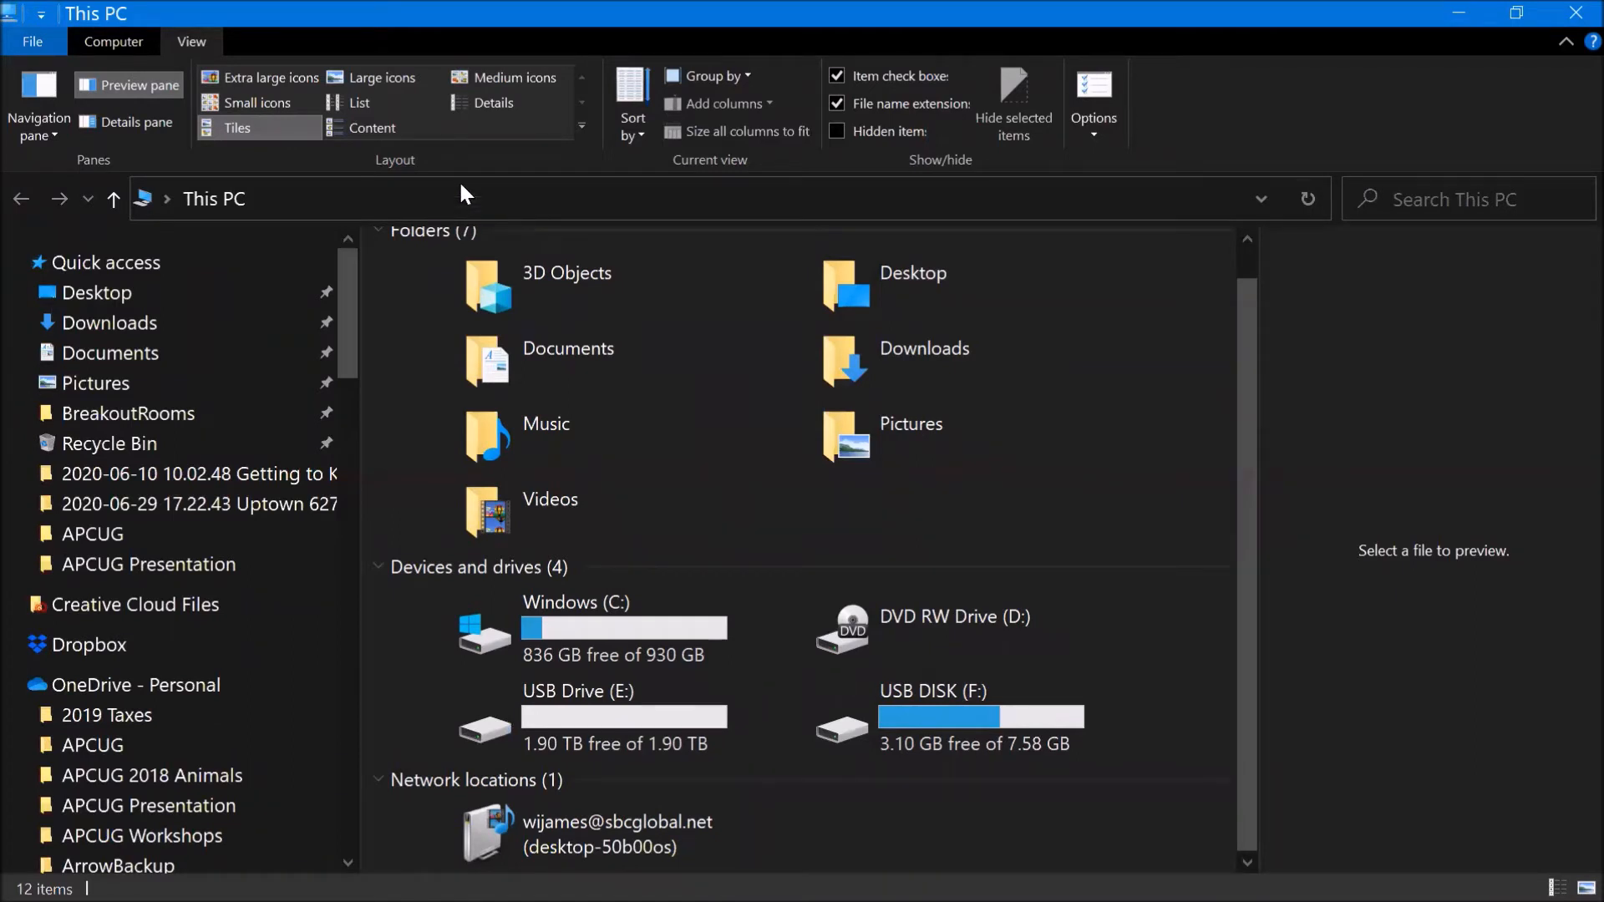
left_click(150, 41)
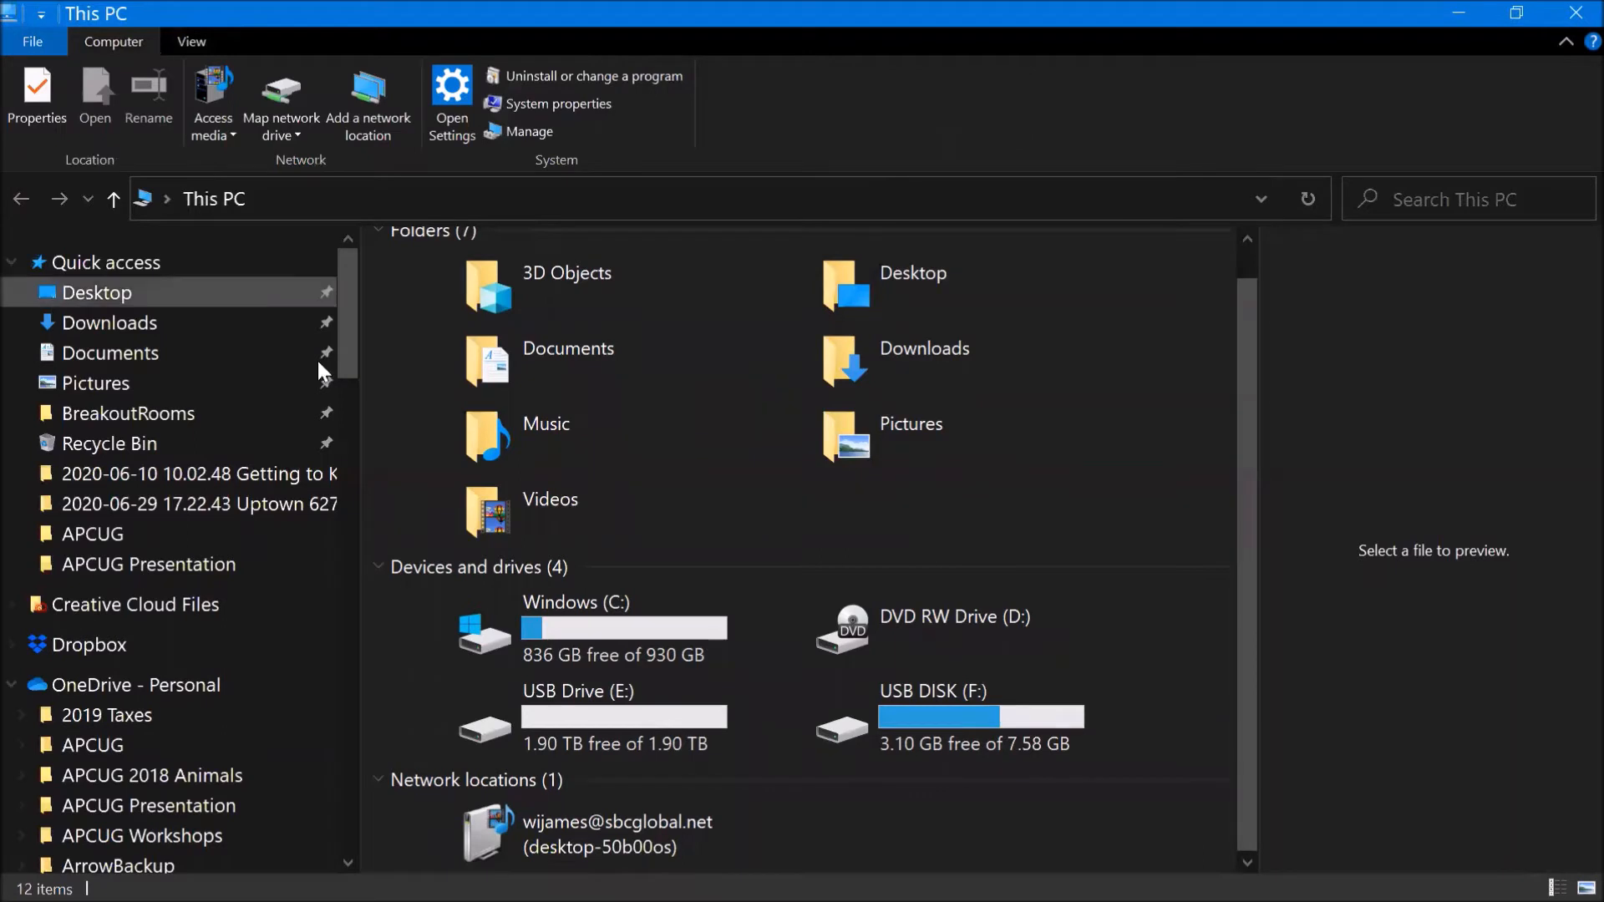
scroll(346, 334, "down", 2)
scroll(344, 250, "up", 2)
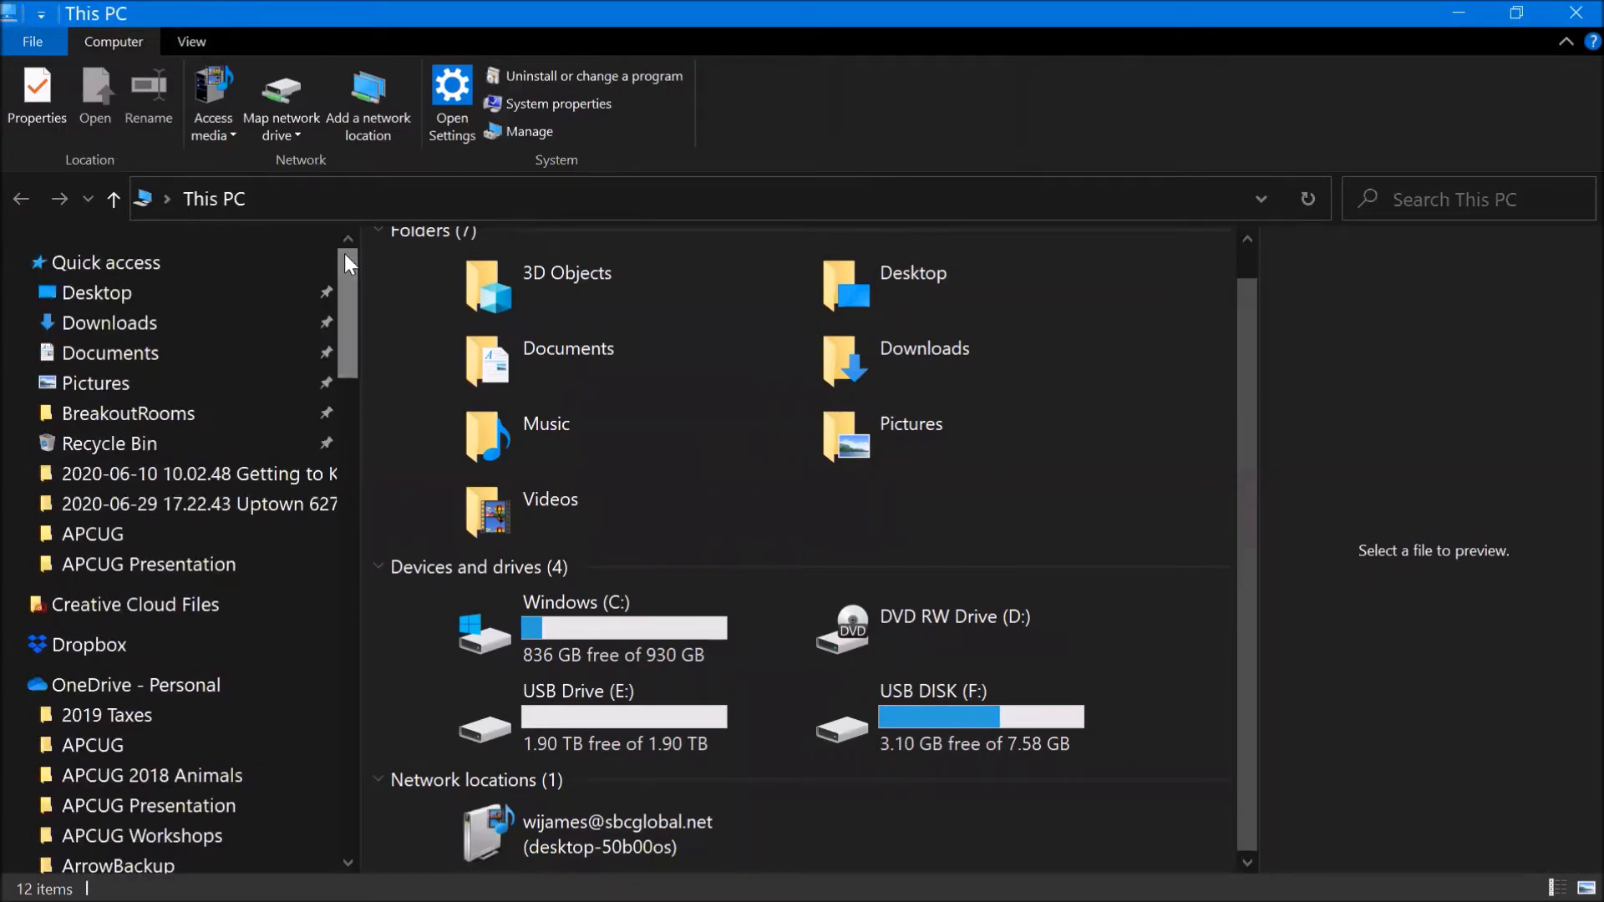
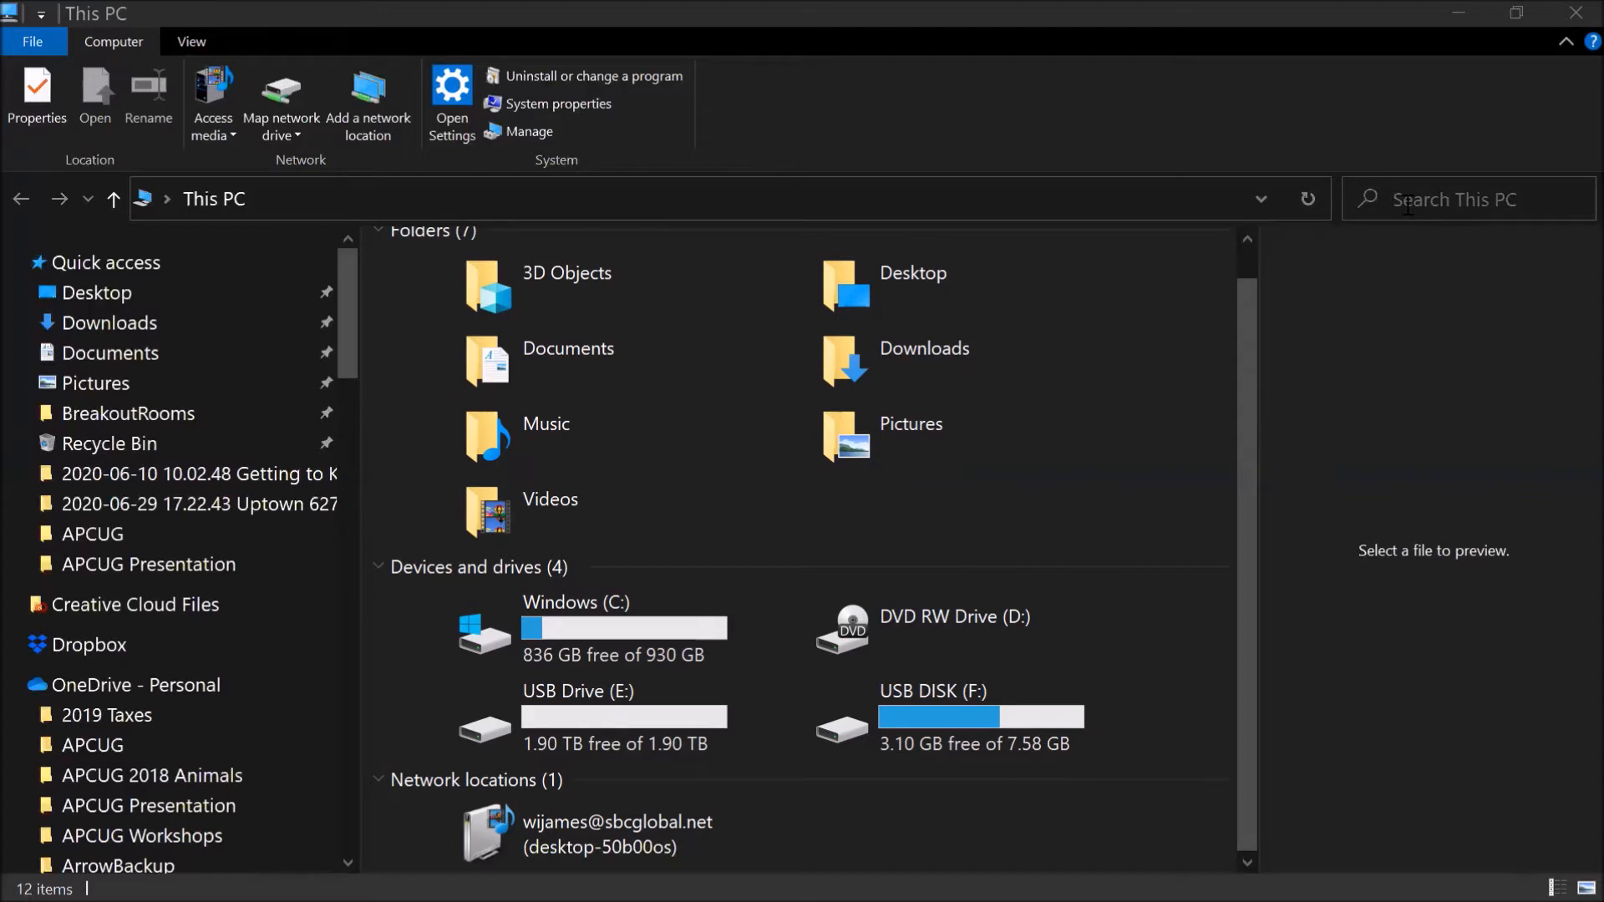
Step: Search This PC for "aunt ma", view the suggested AuntMadge.docx in Word, and close it and clear the search
left_click(1408, 205)
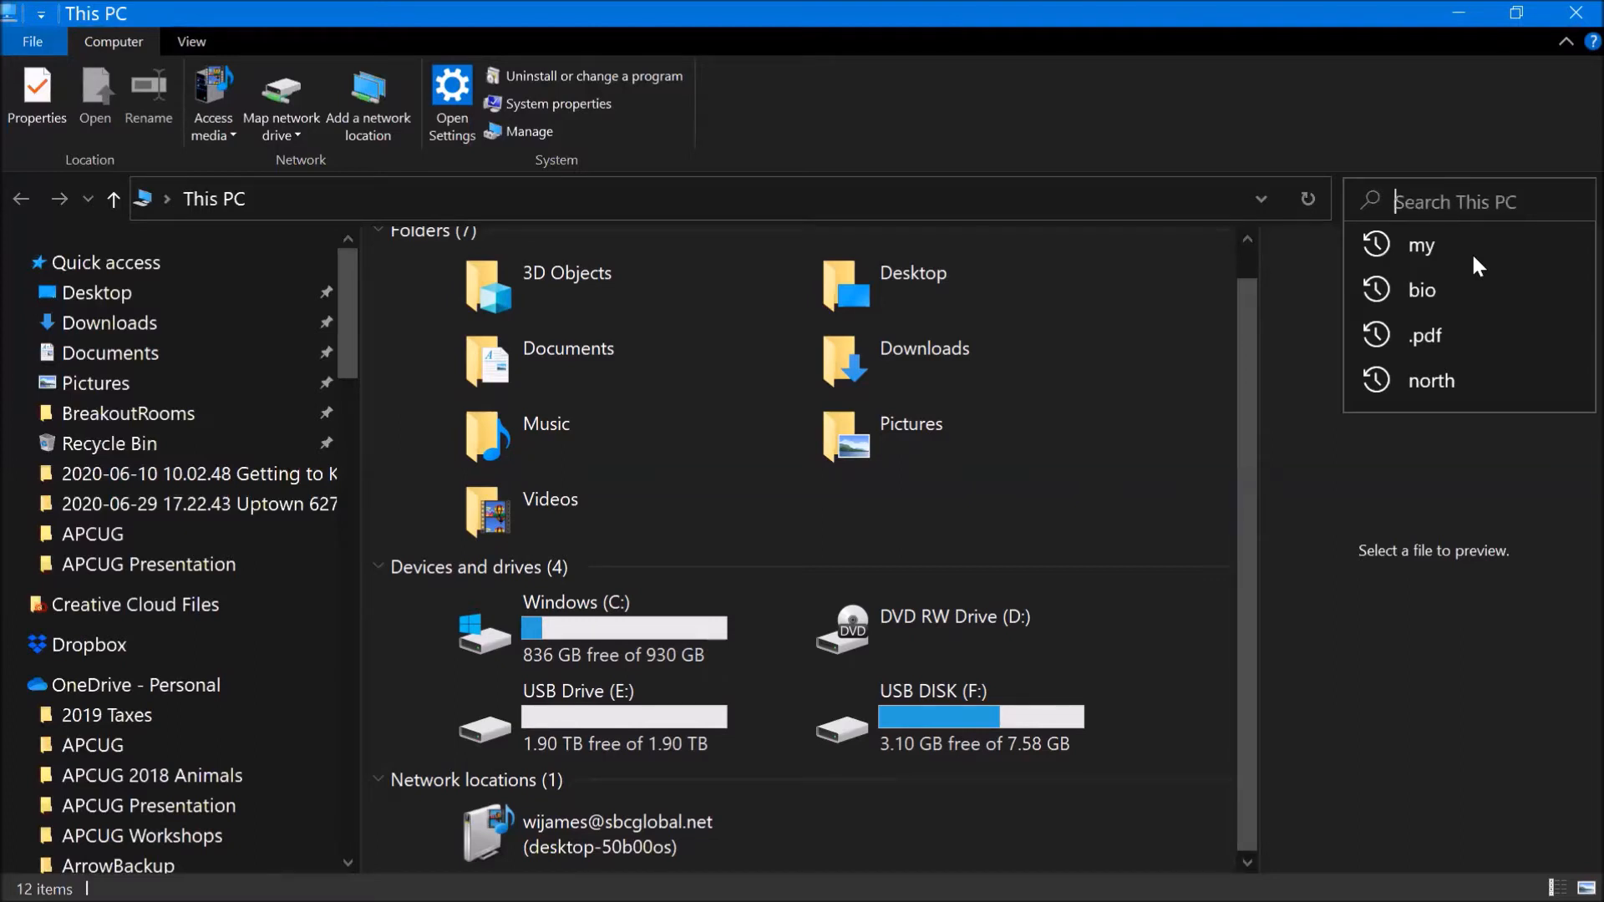
type("a")
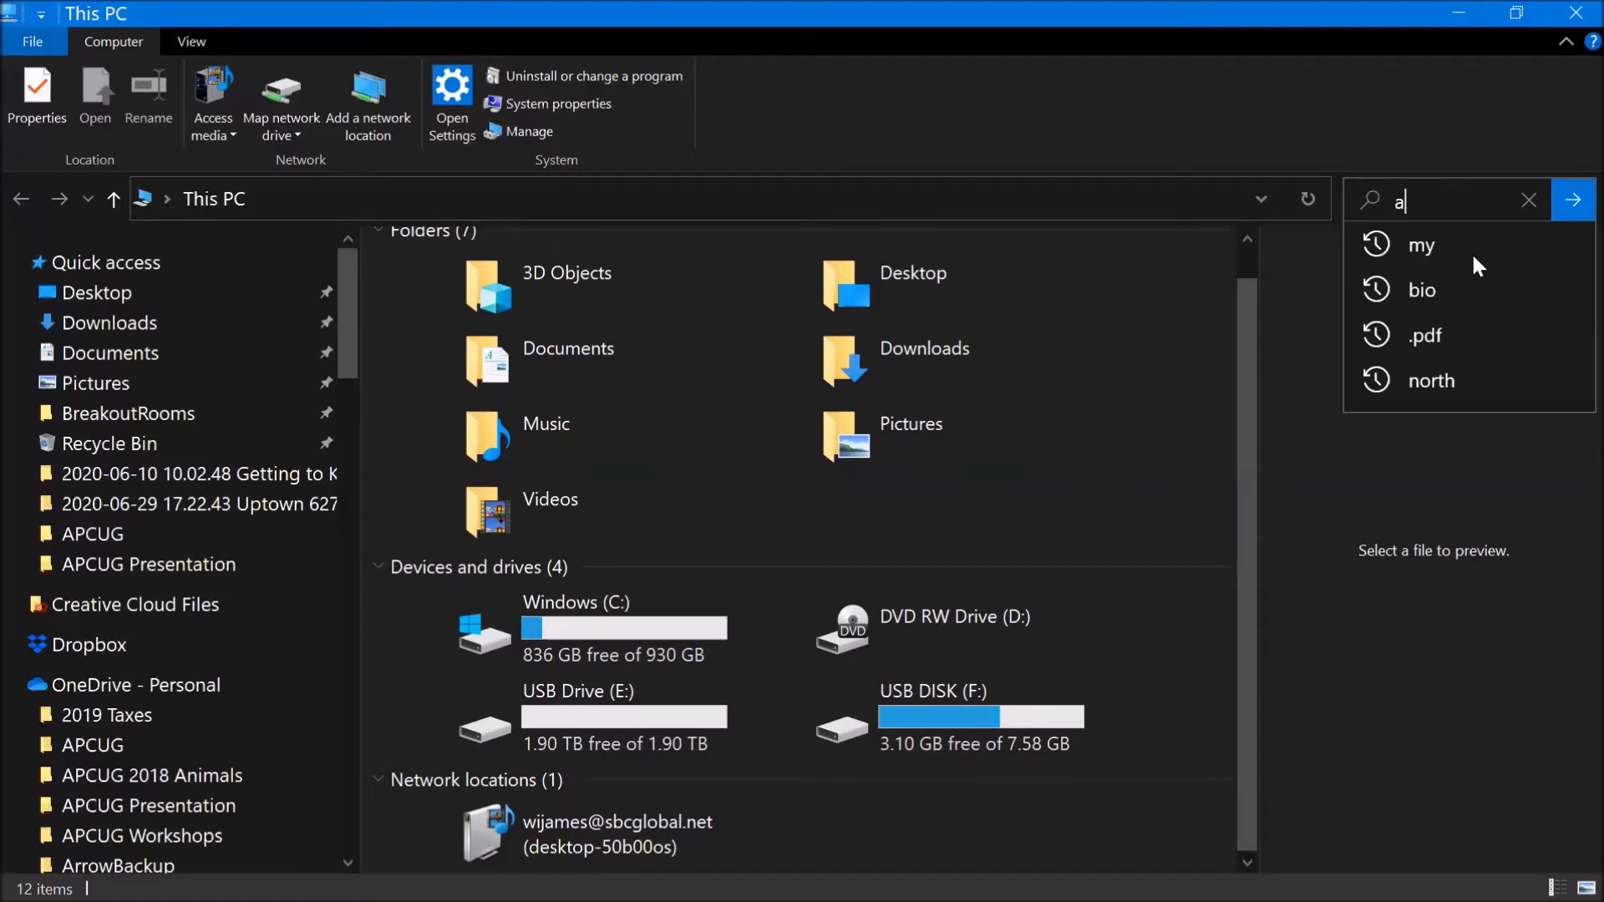
type("unt ma")
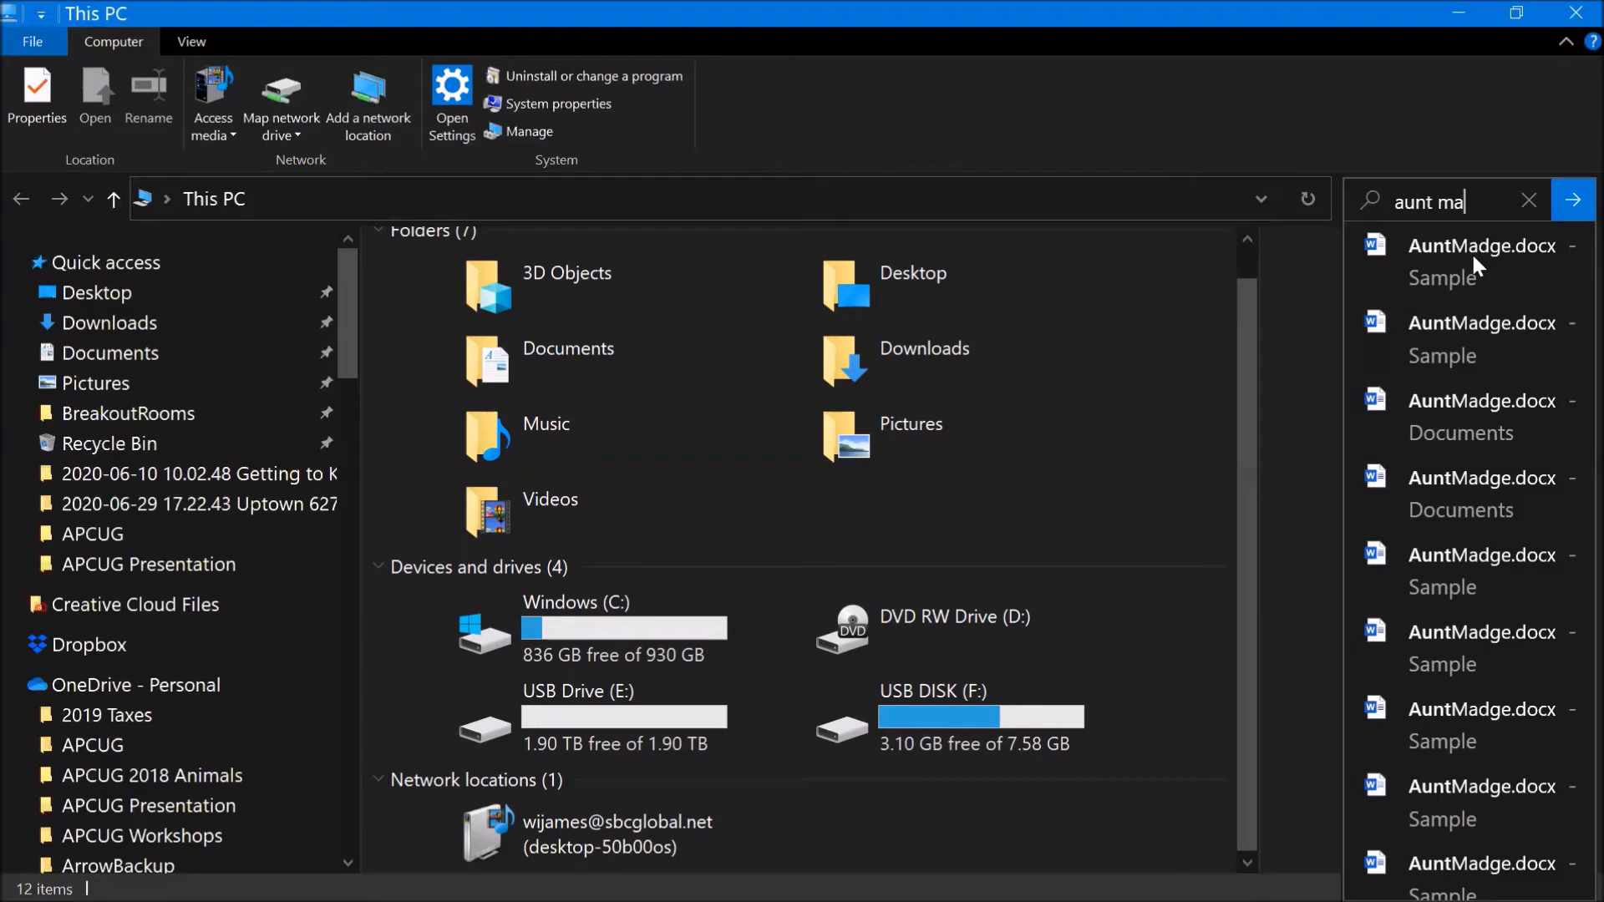
left_click(1473, 256)
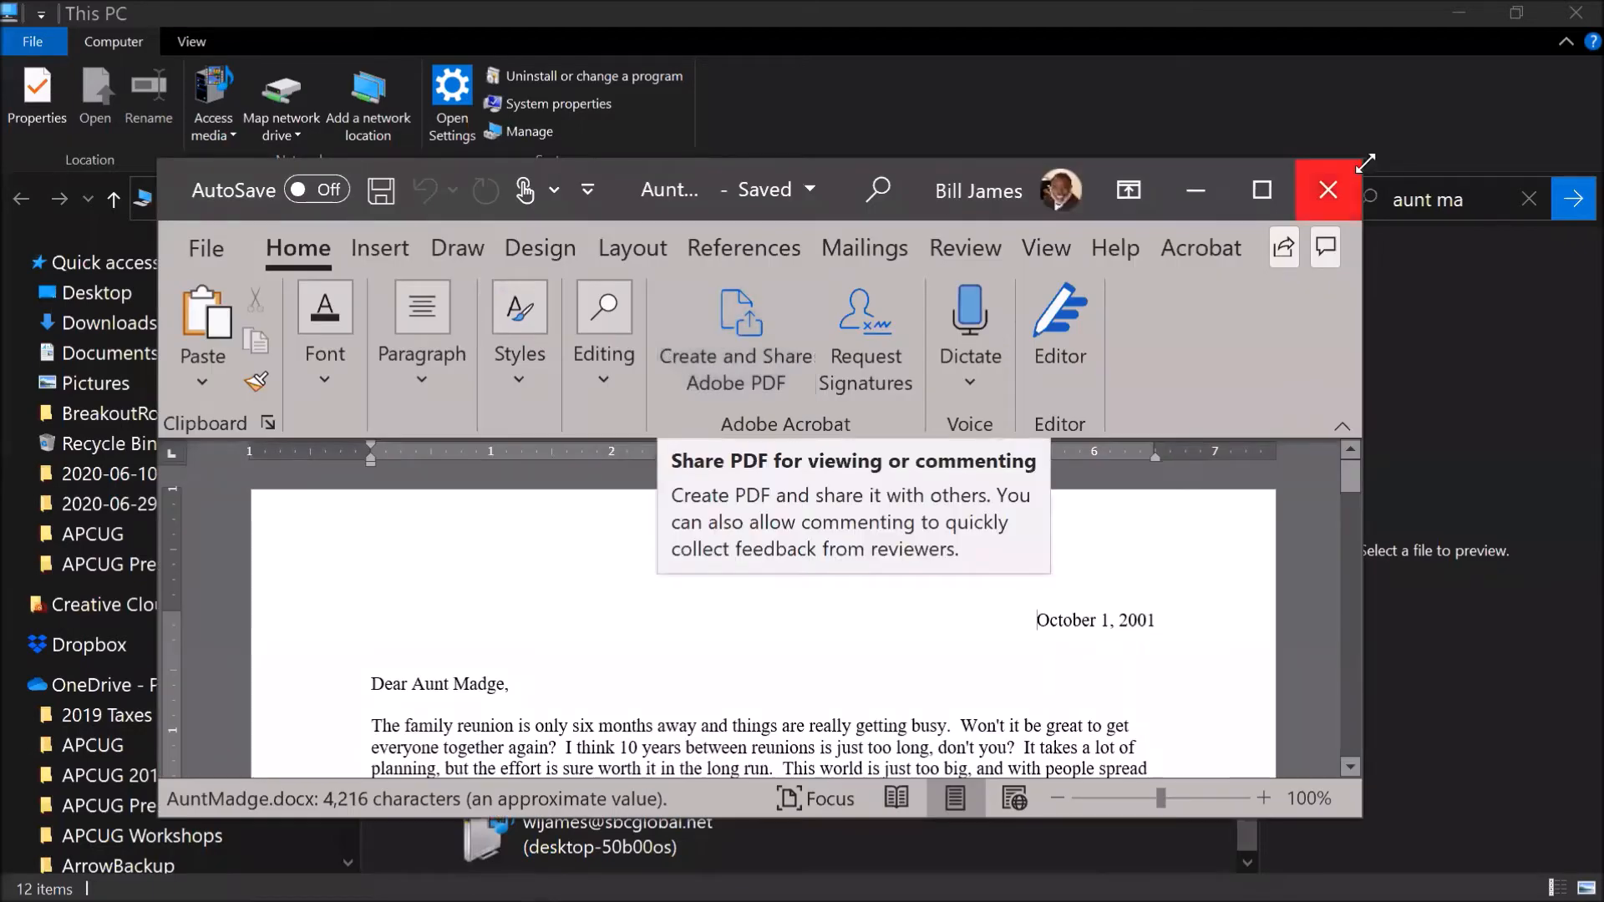
left_click(1325, 187)
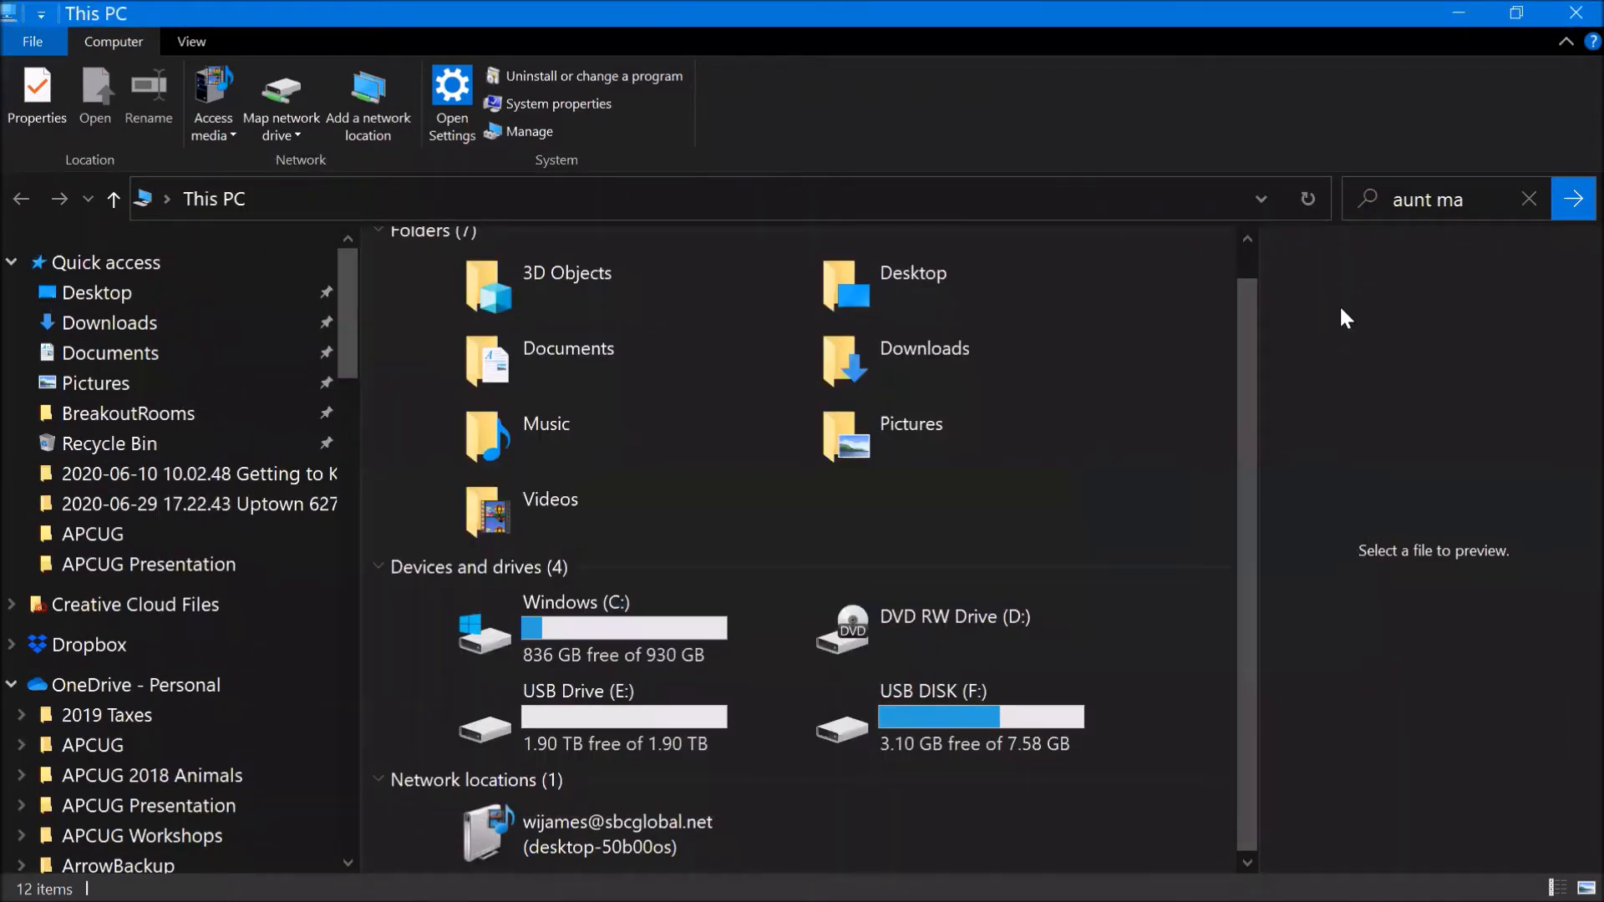
left_click(1529, 199)
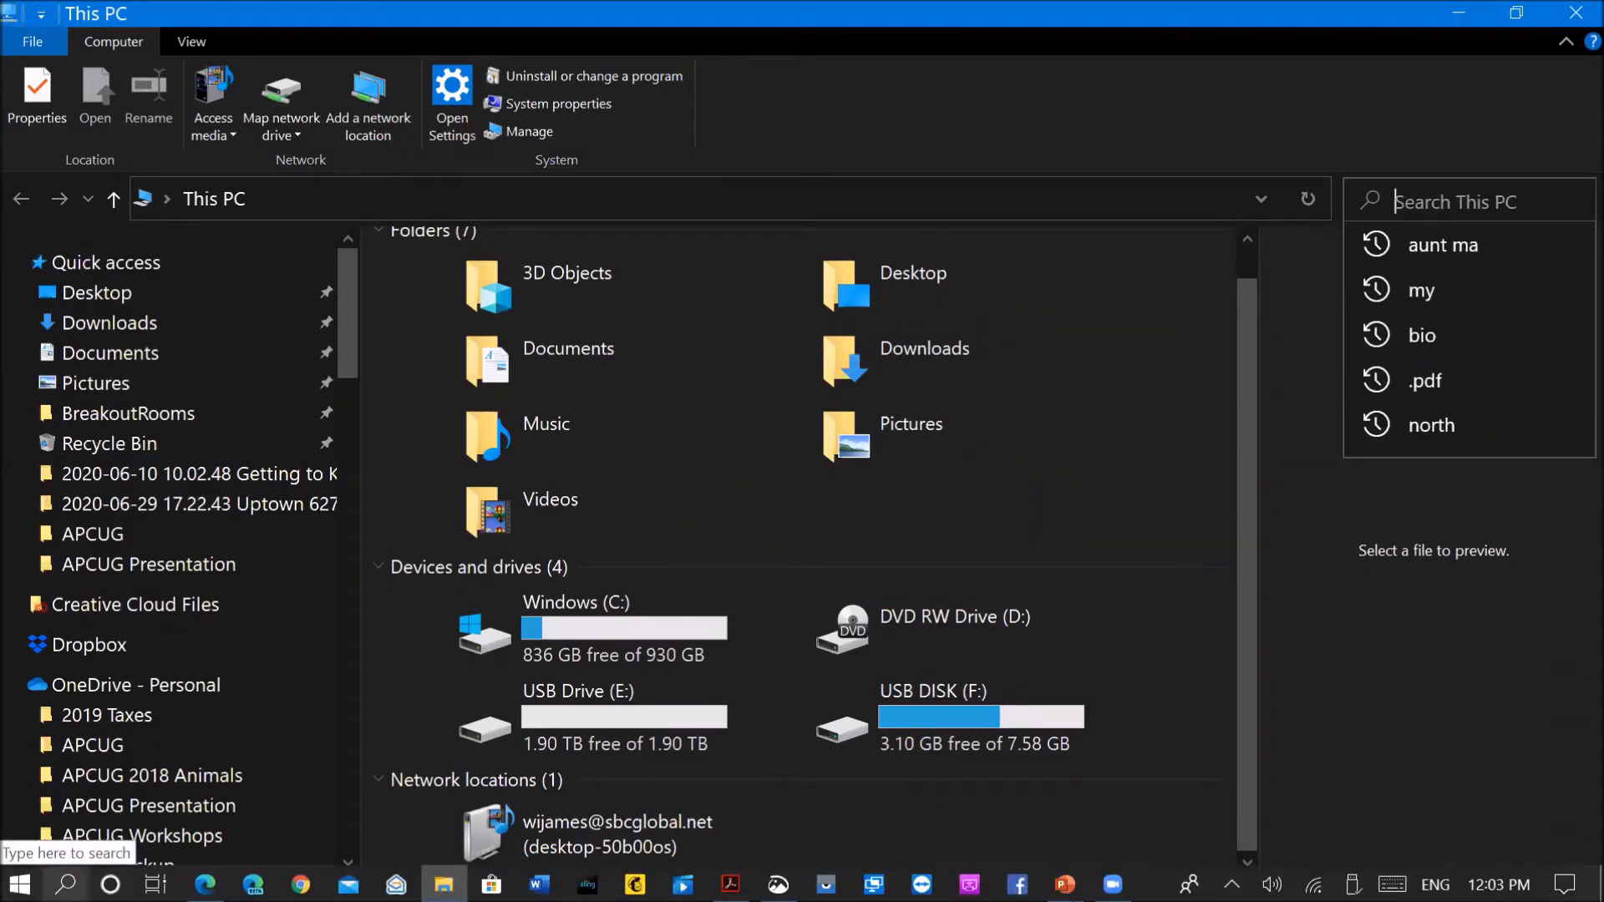
Step: Search Windows for "aunt ma" from the taskbar, and dismiss the results to return to This PC
left_click(65, 884)
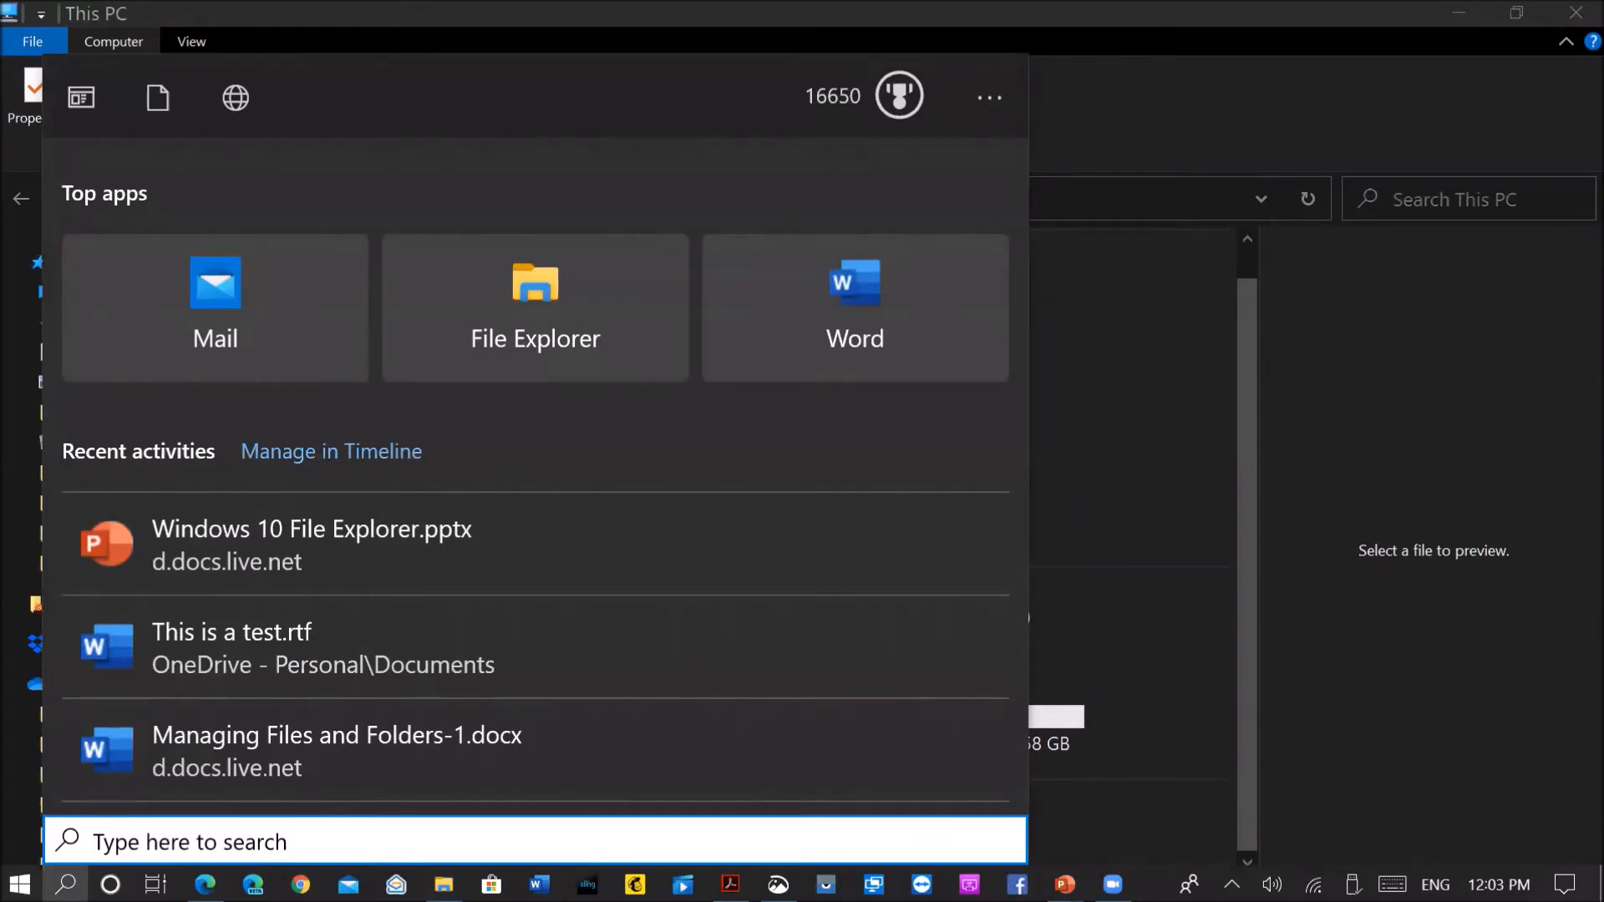
type("aunt ma")
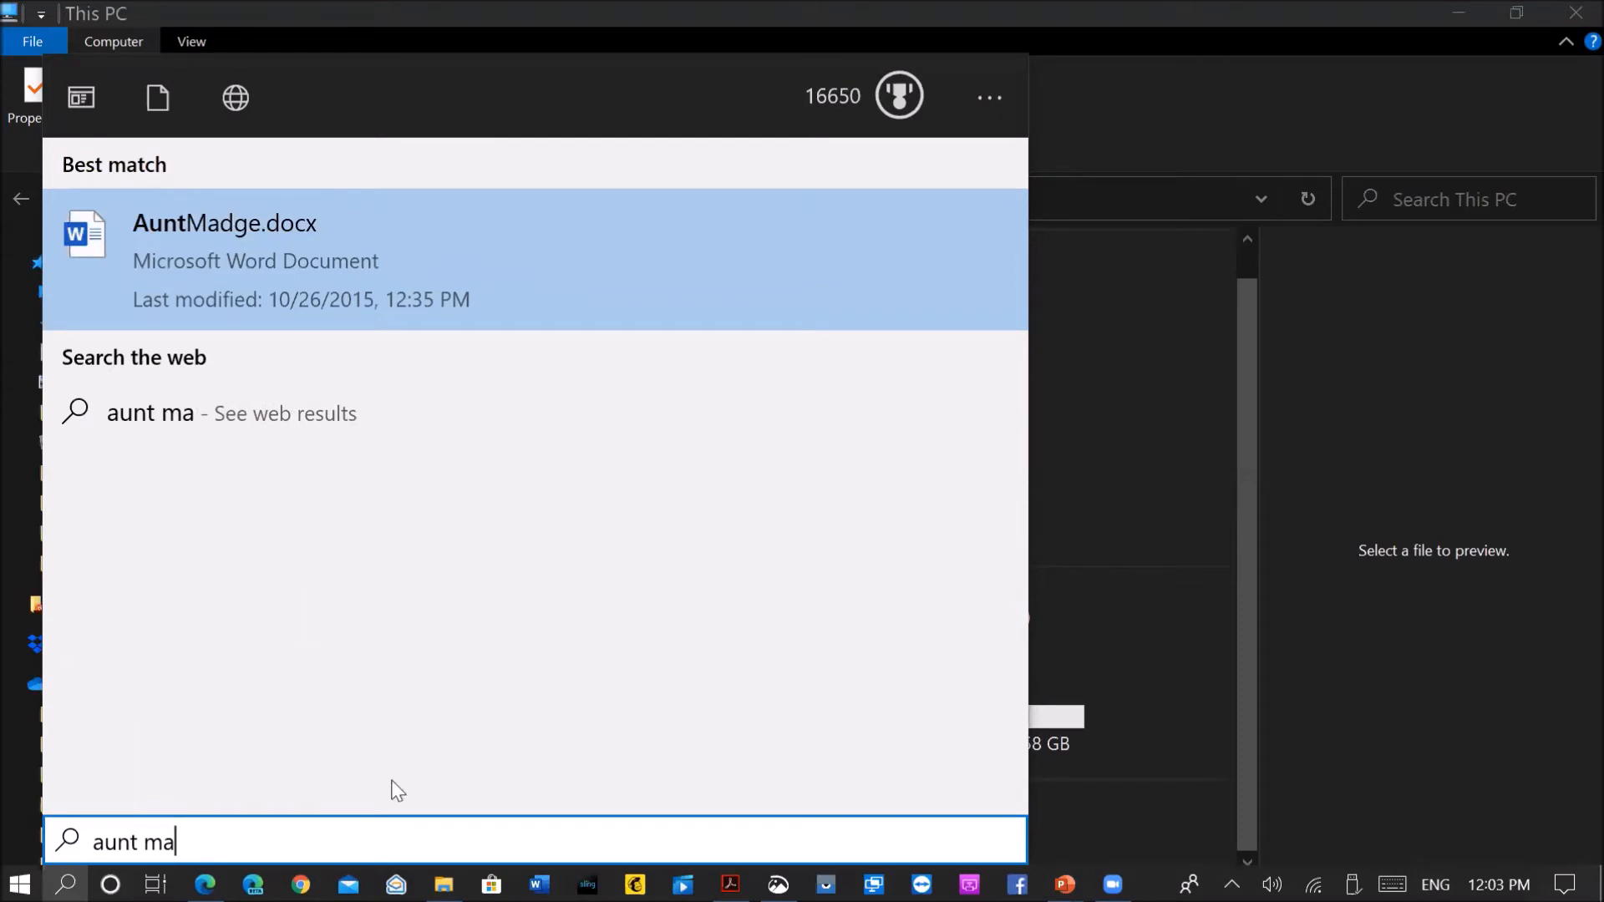
left_click(1110, 344)
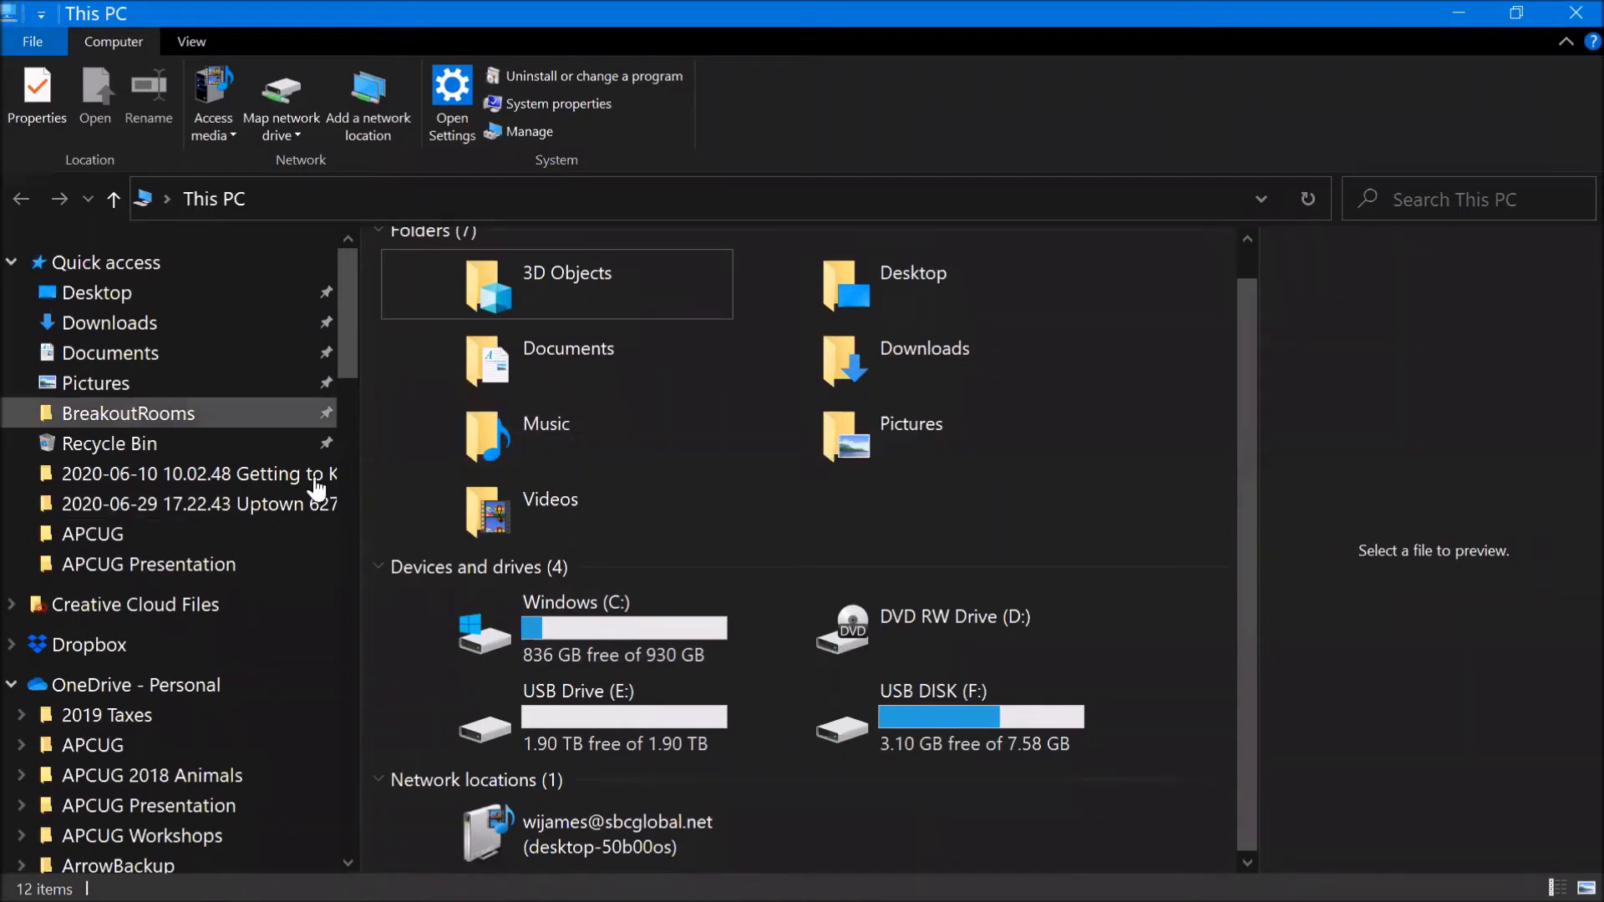
left_click_drag(354, 344, 343, 283)
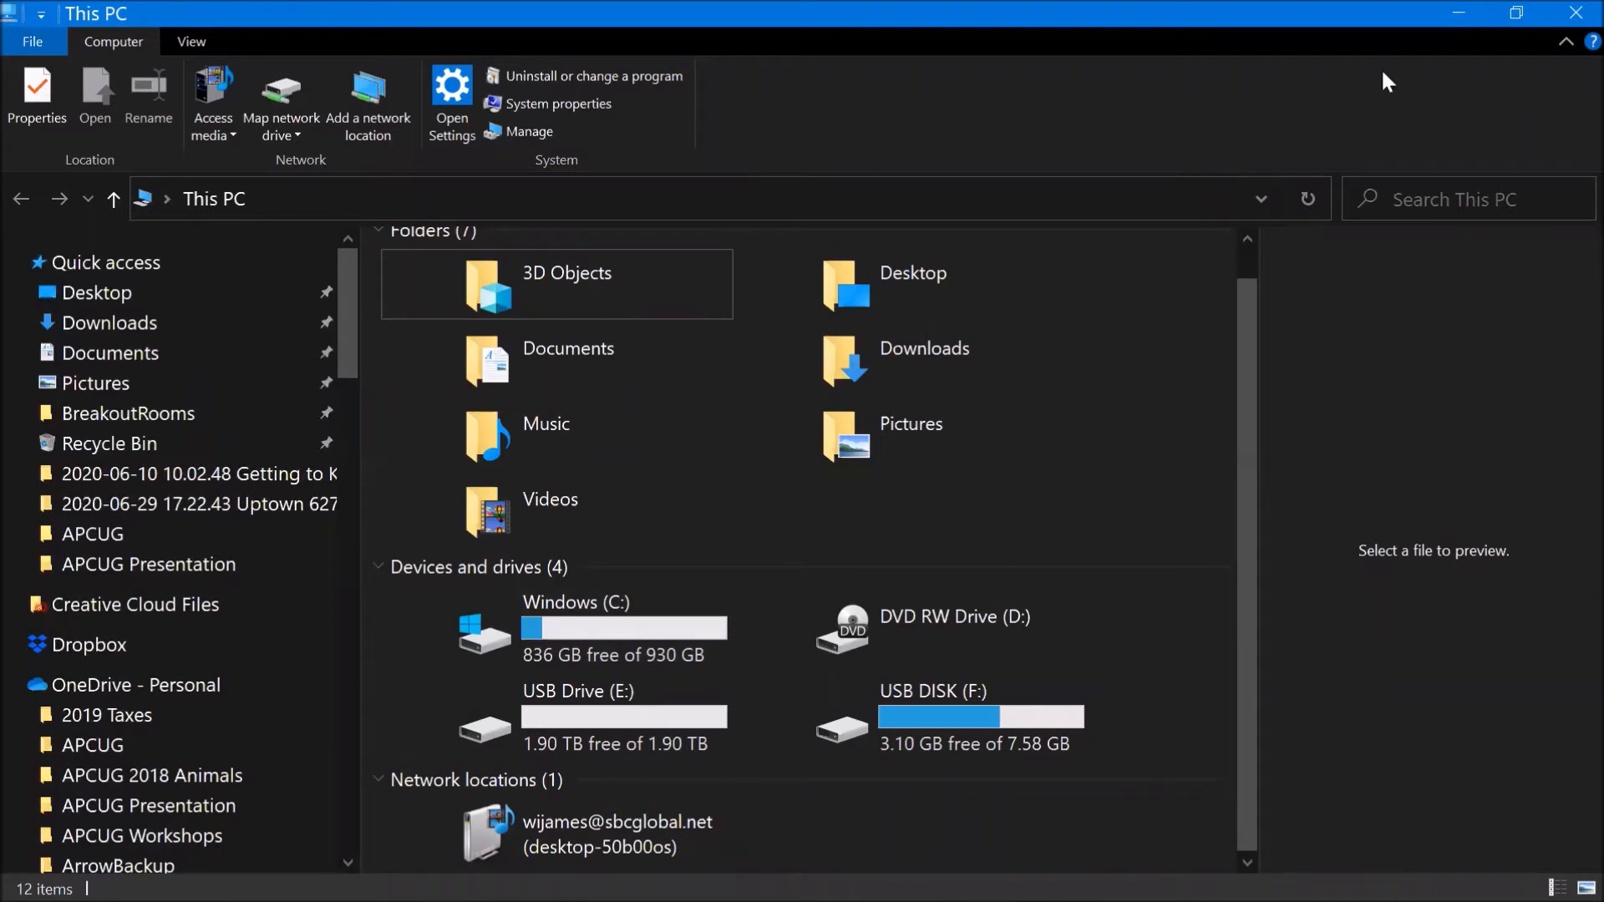
Step: Set File Explorer to open to Quick access in the folder options and save the change
left_click(177, 38)
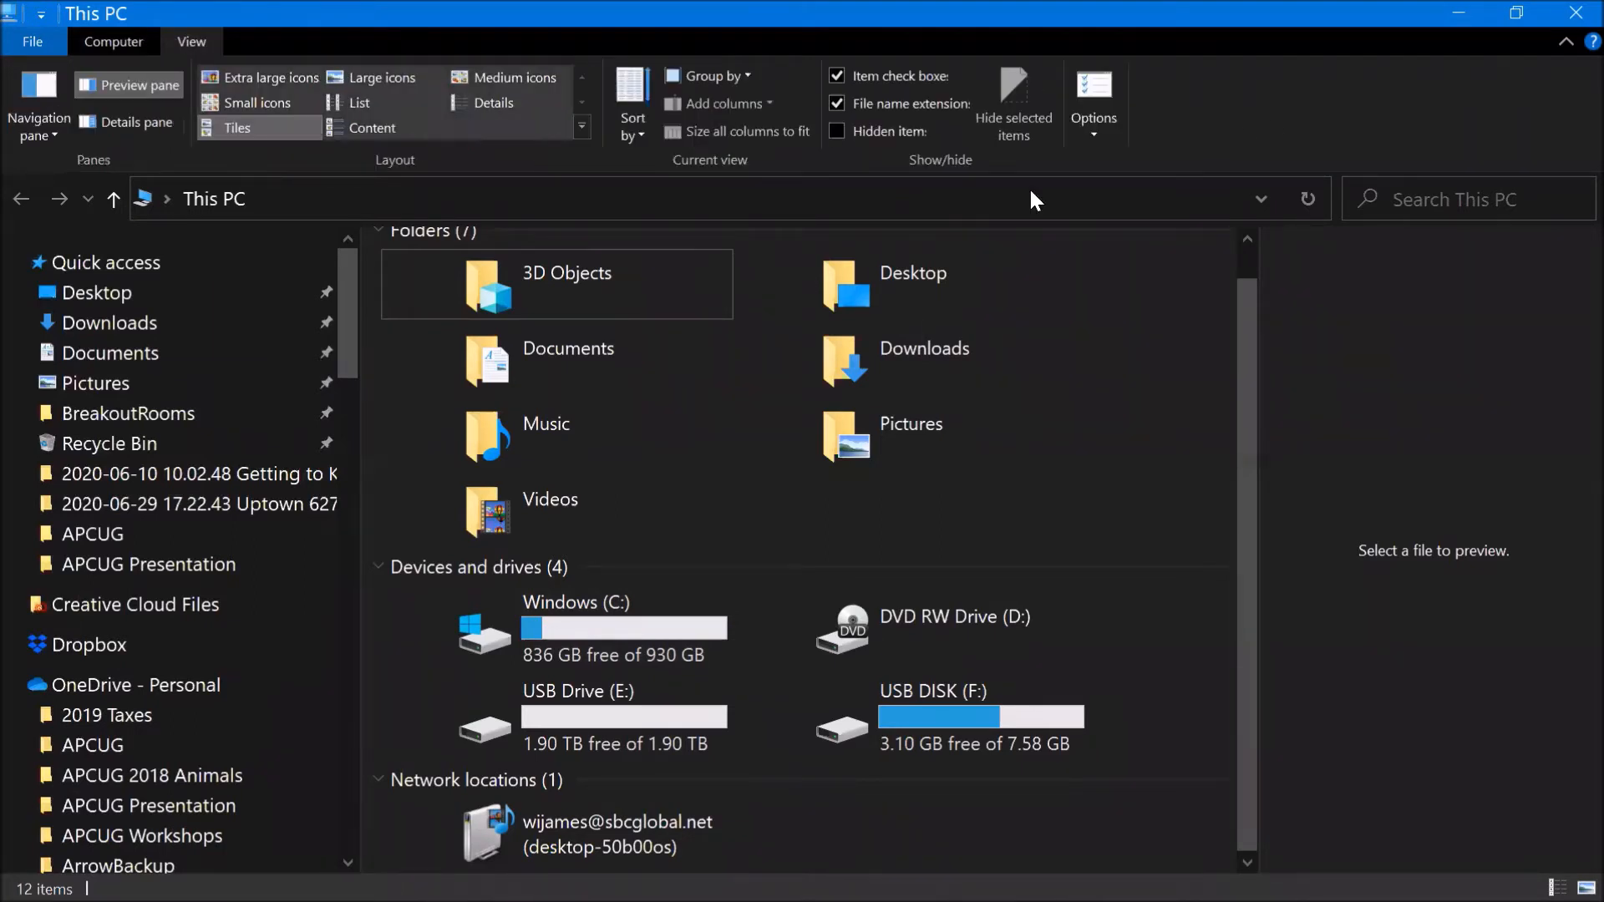
left_click(1106, 132)
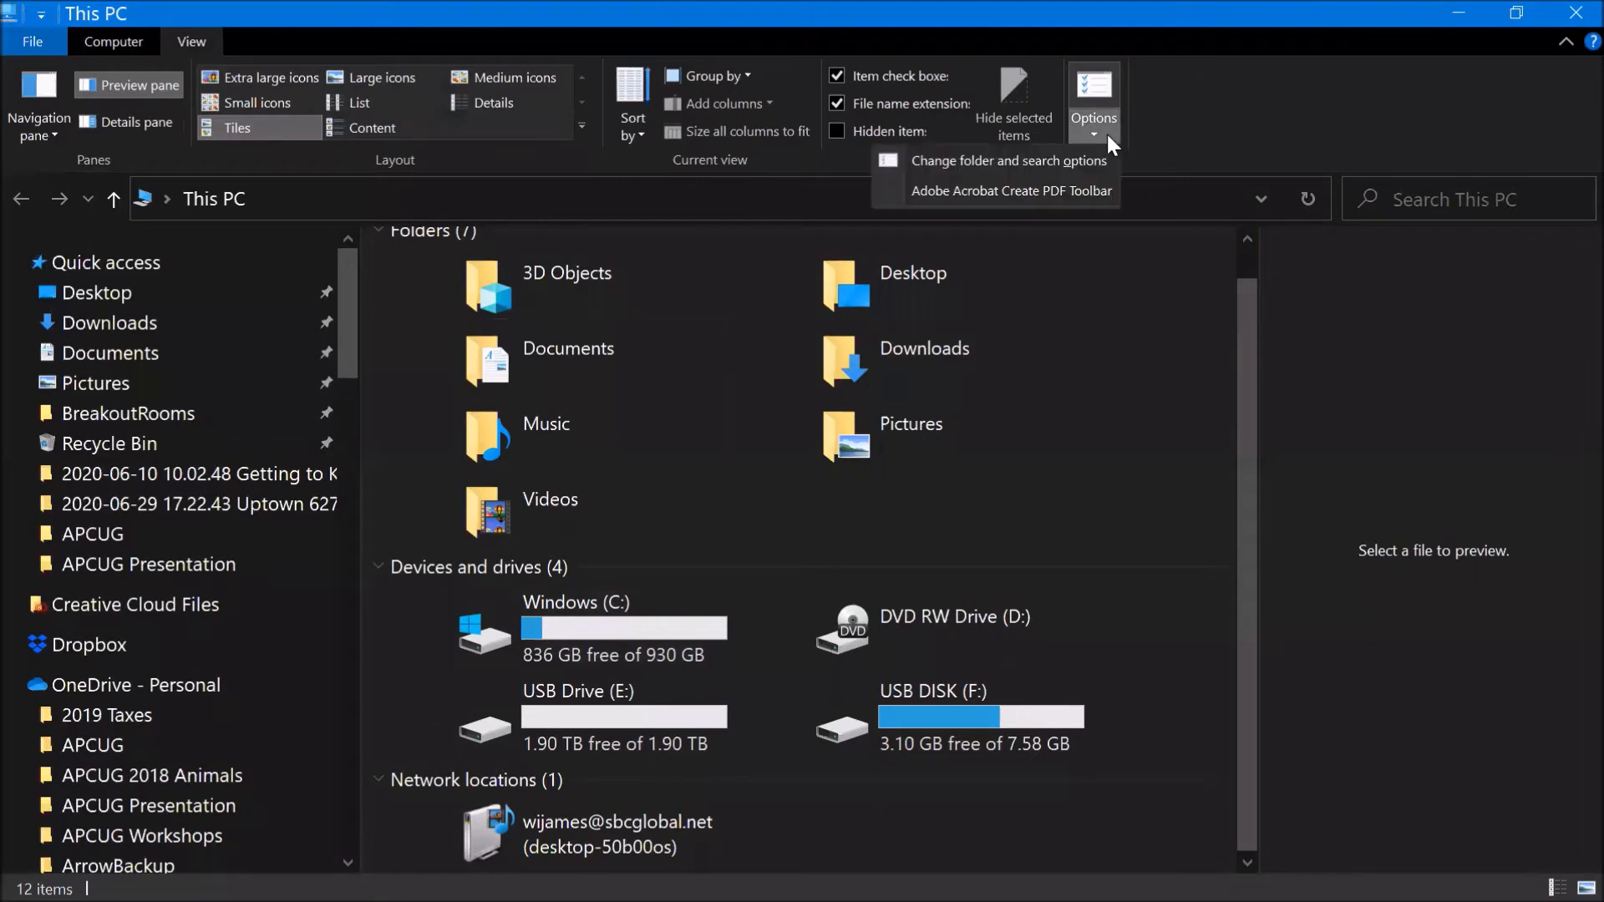
left_click(1073, 165)
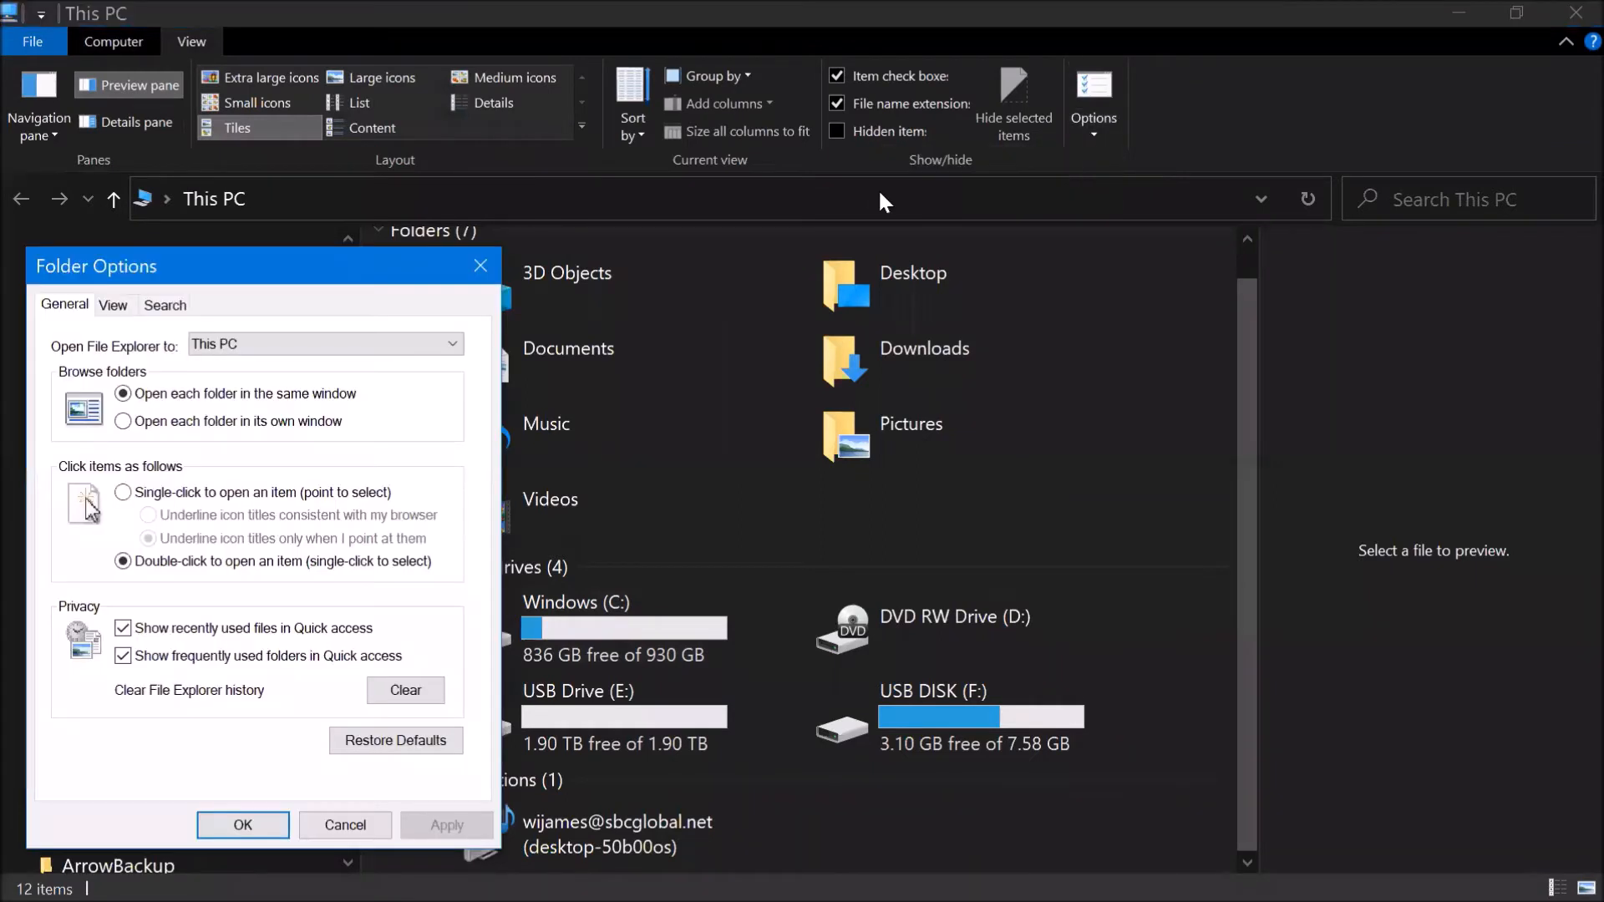
left_click(449, 346)
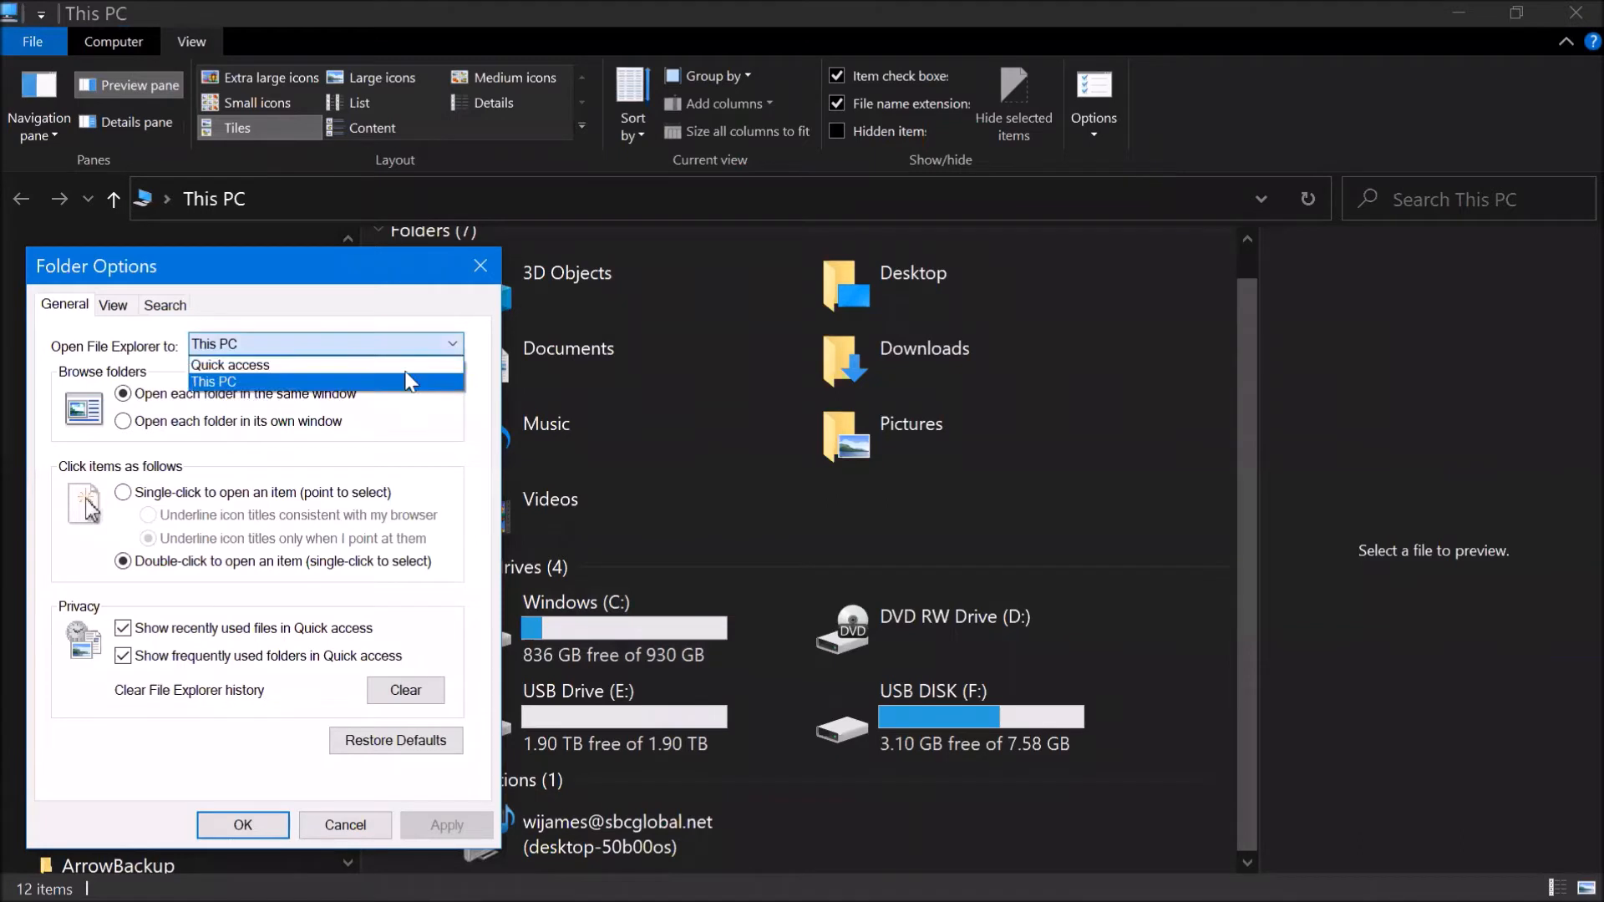
left_click(393, 365)
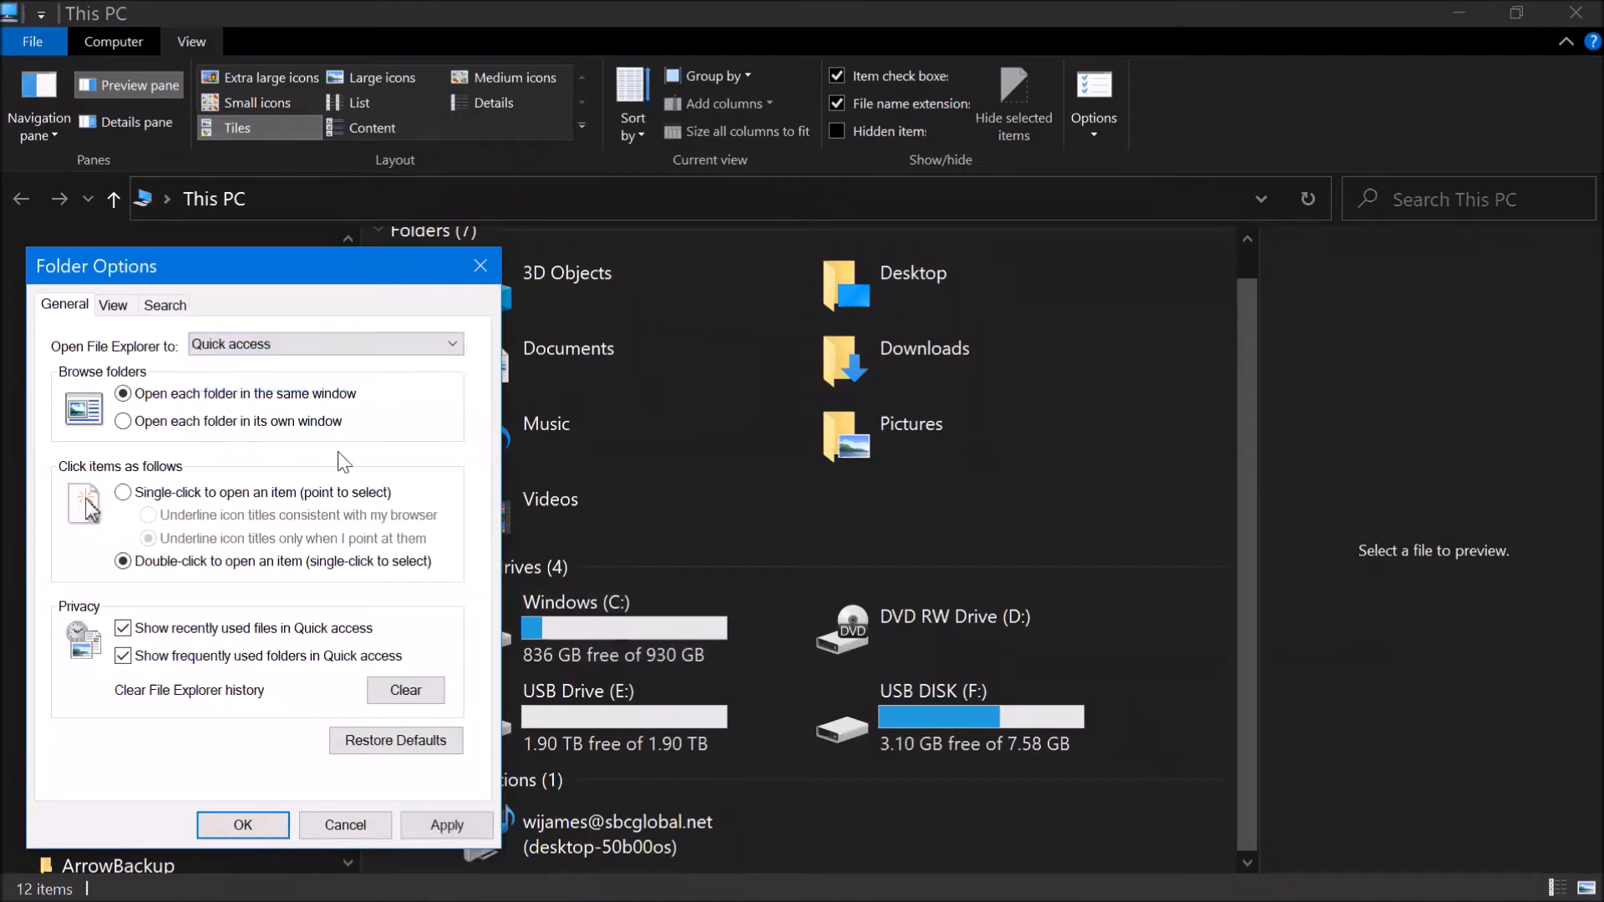
left_click(216, 825)
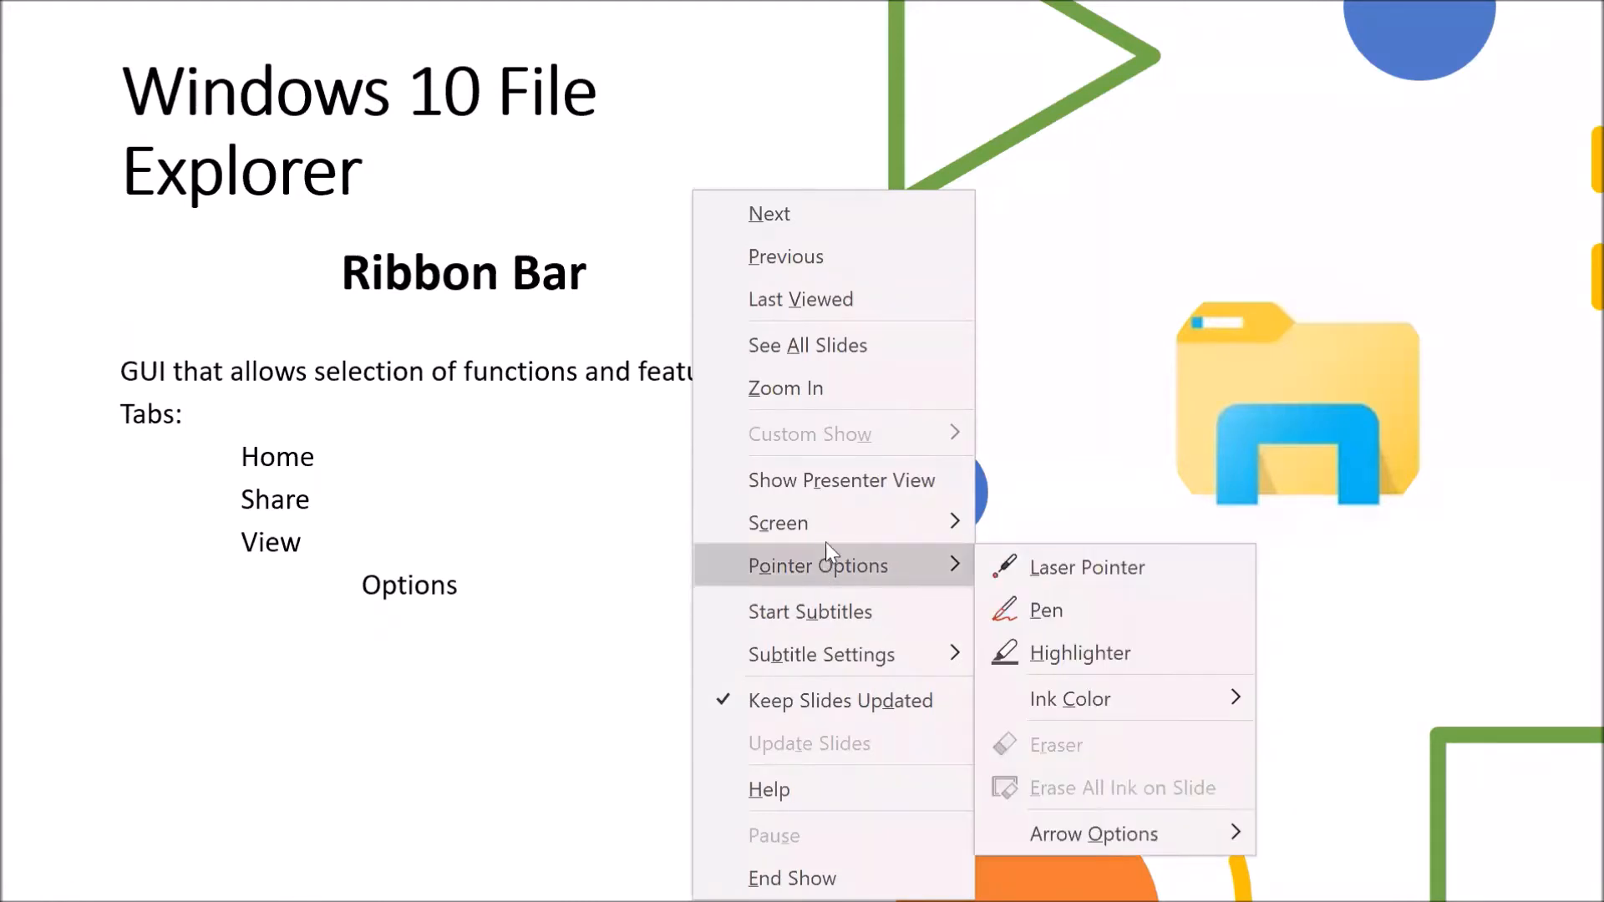
Step: Show the taskbar over the running slide show and reopen File Explorer at Quick access
mouse_move(830, 528)
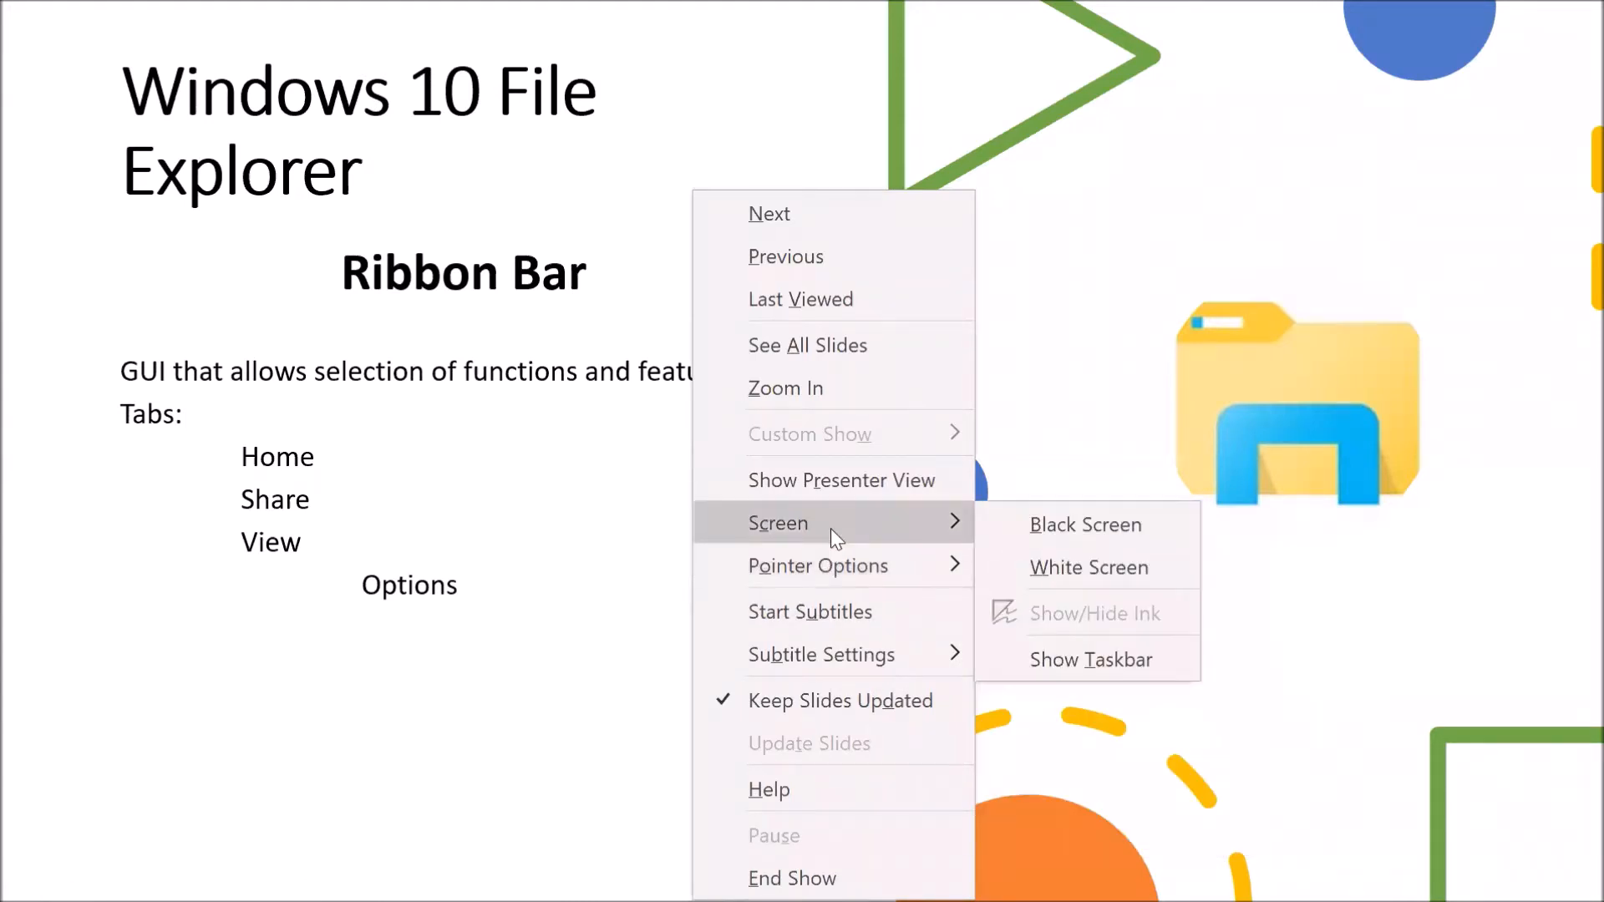
left_click(1065, 658)
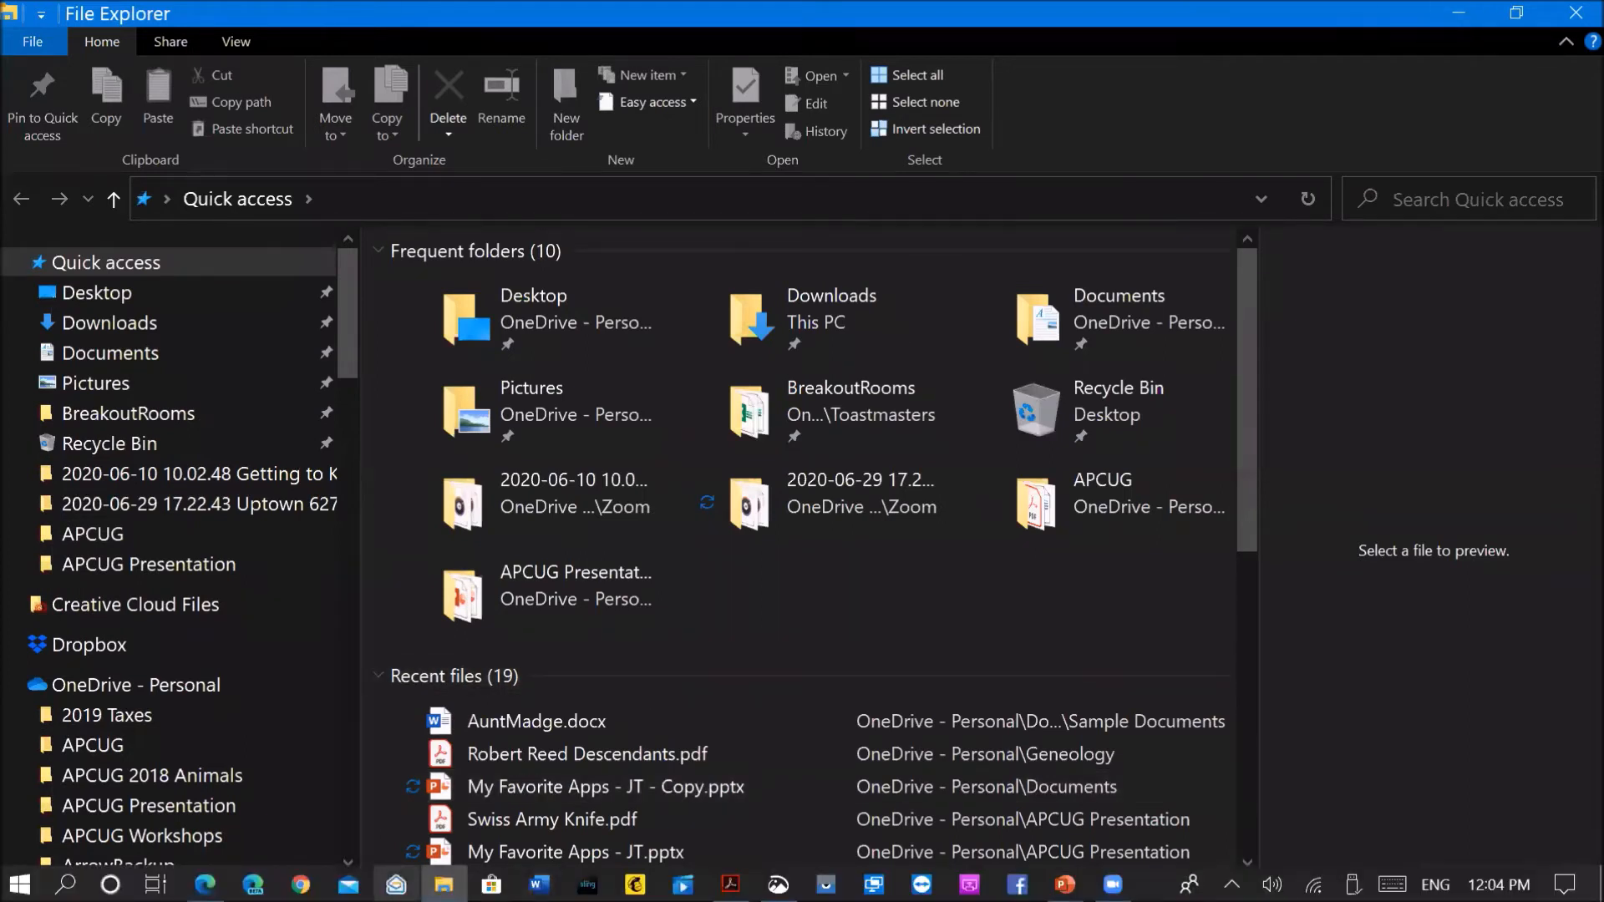
Step: Start Word and create a blank document containing the text "This is a test"
left_click(539, 884)
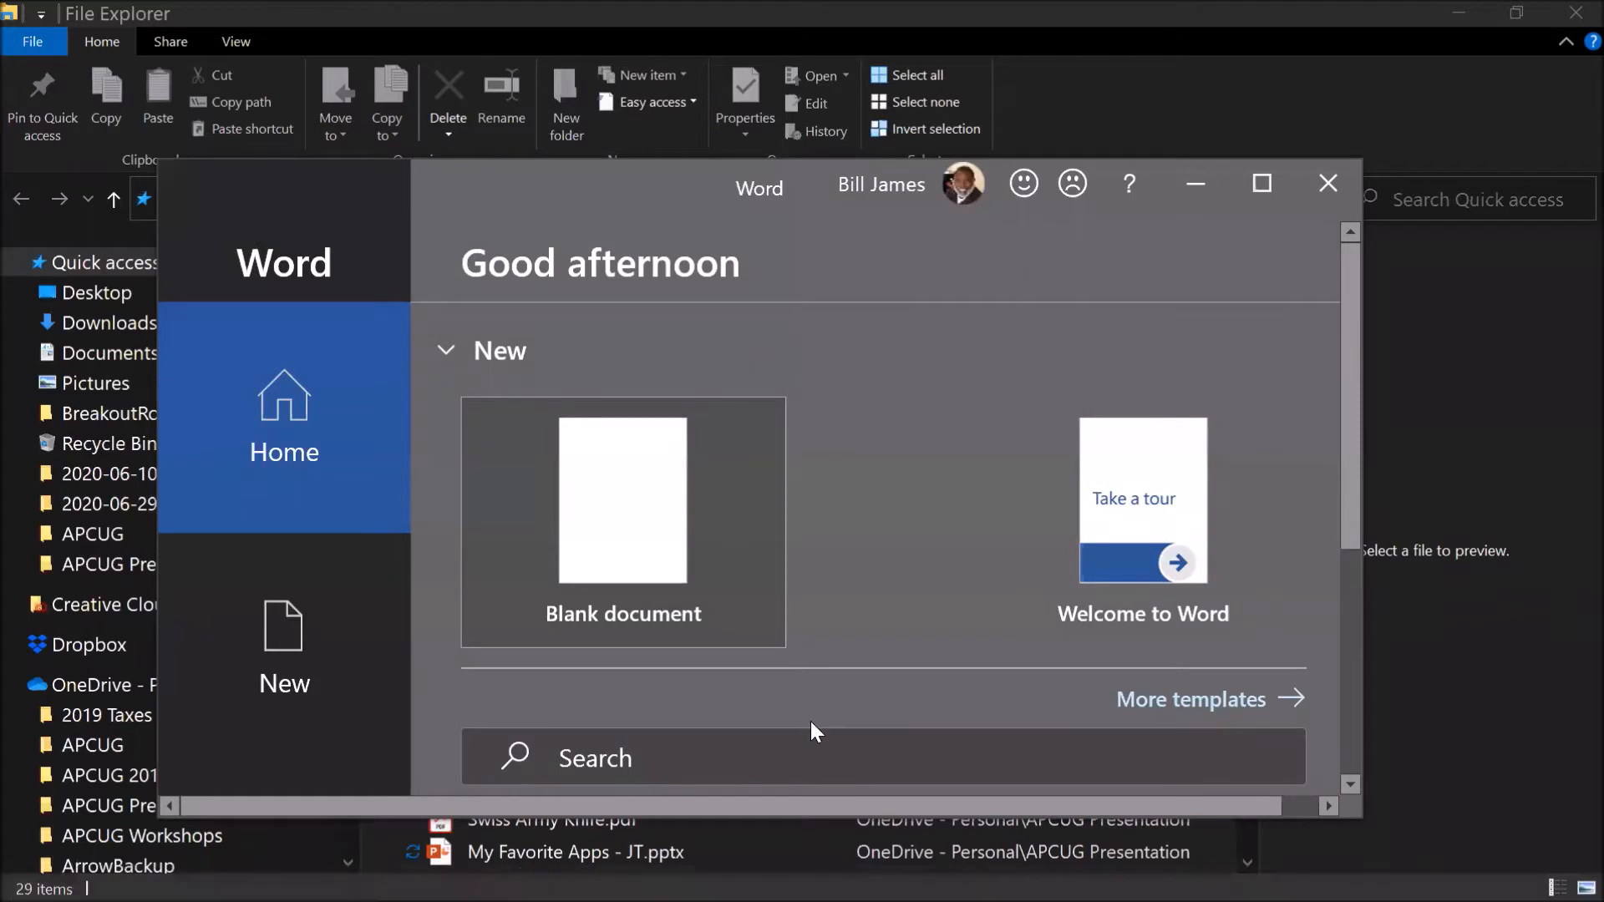
key("Return")
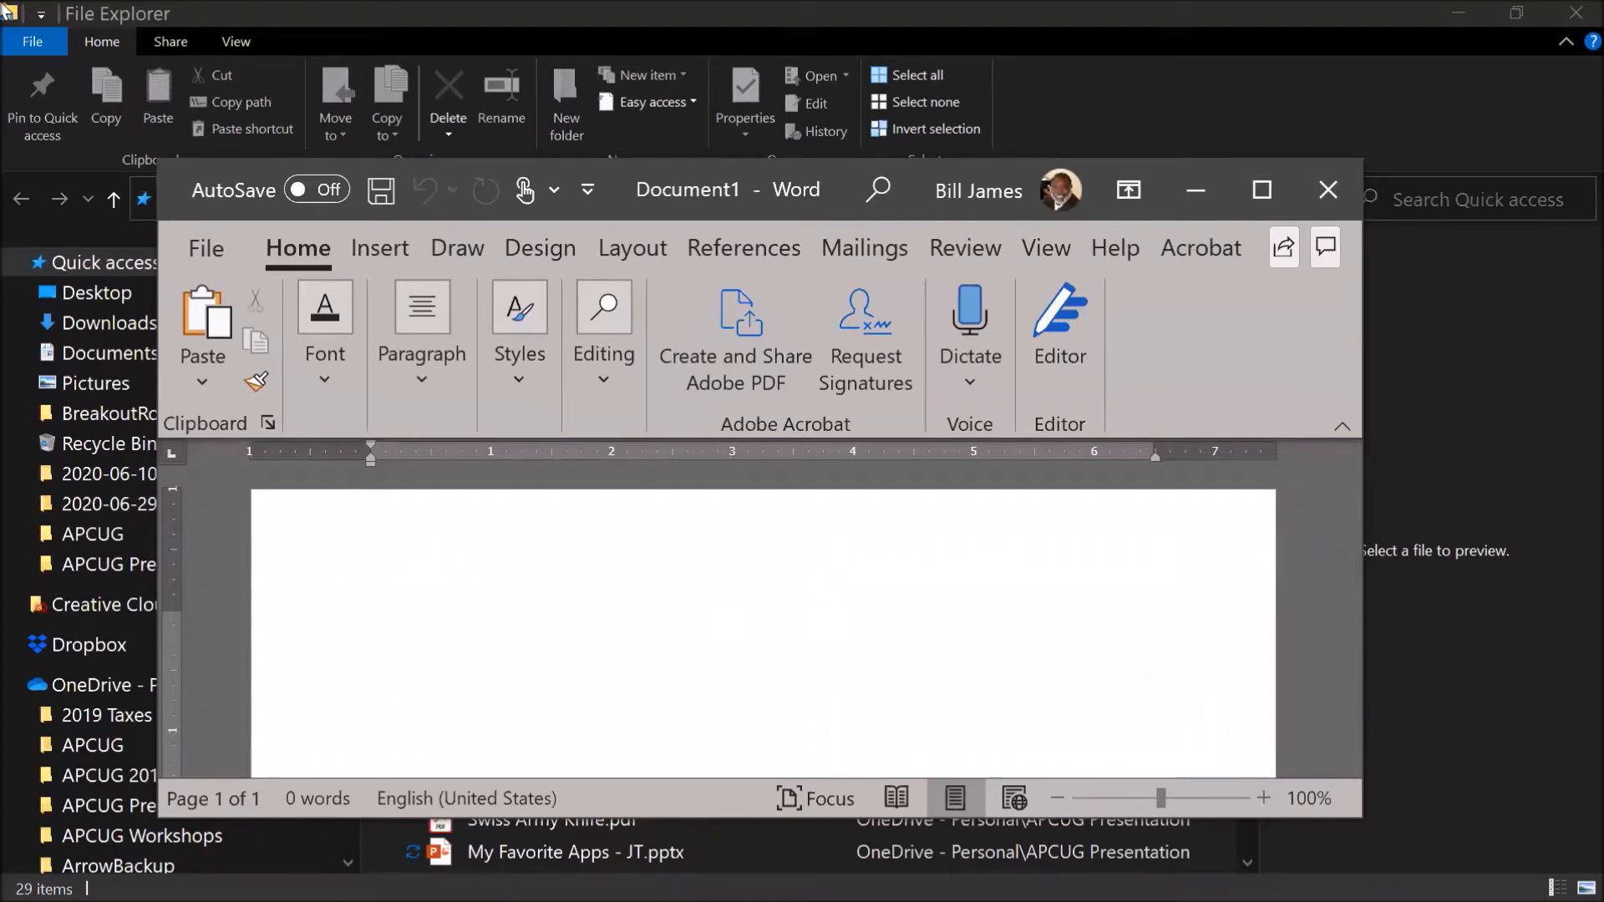
type("This")
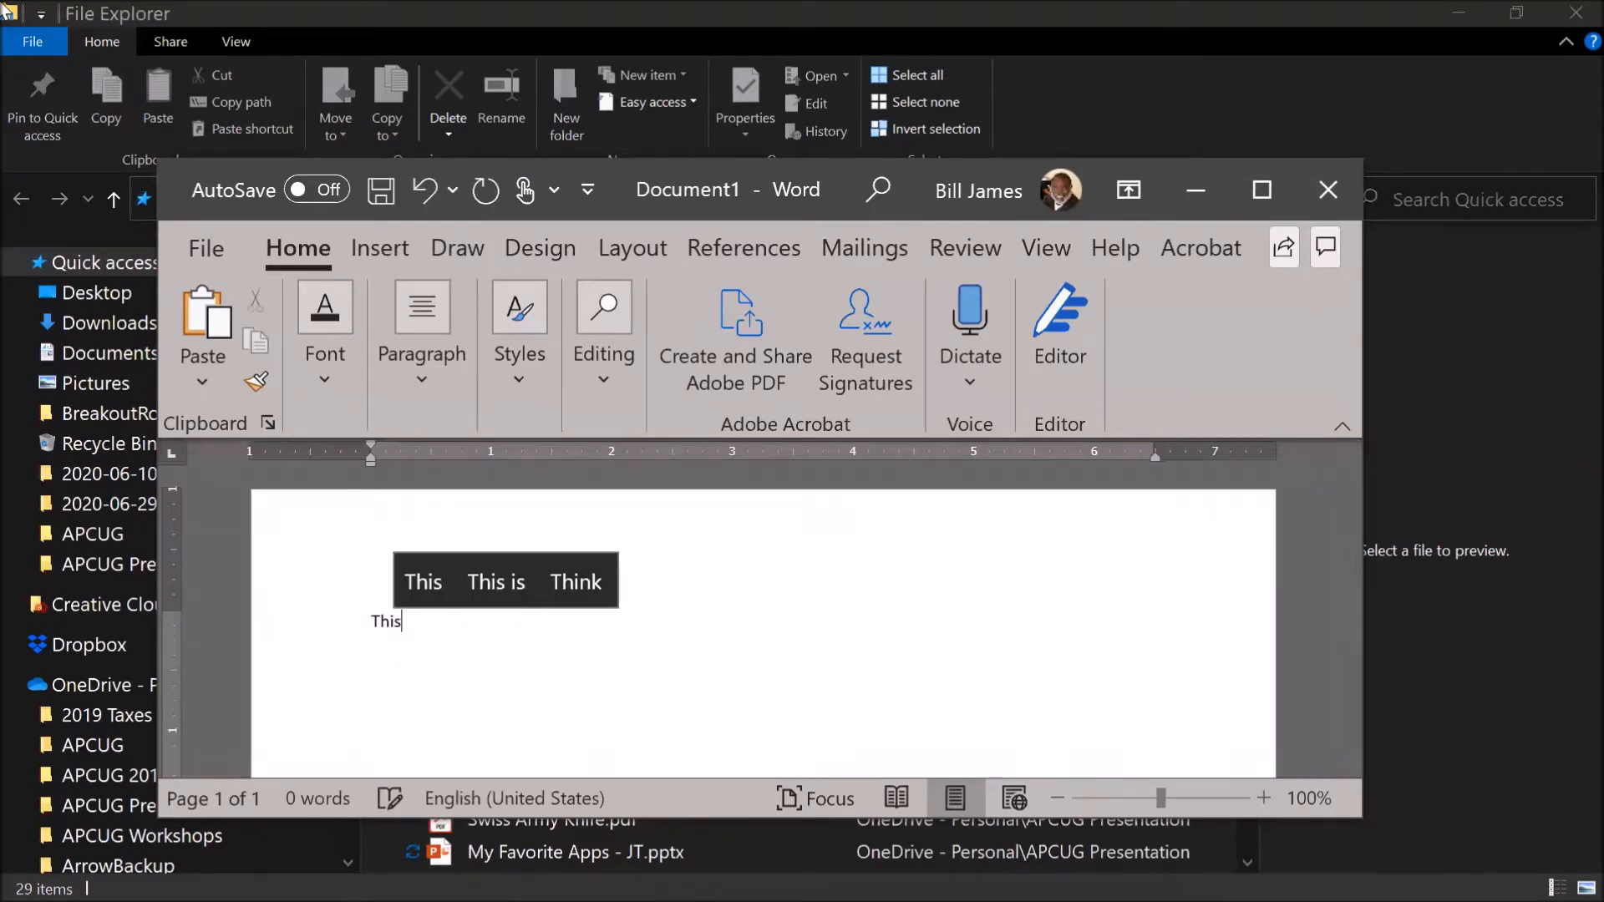
type(" is a test")
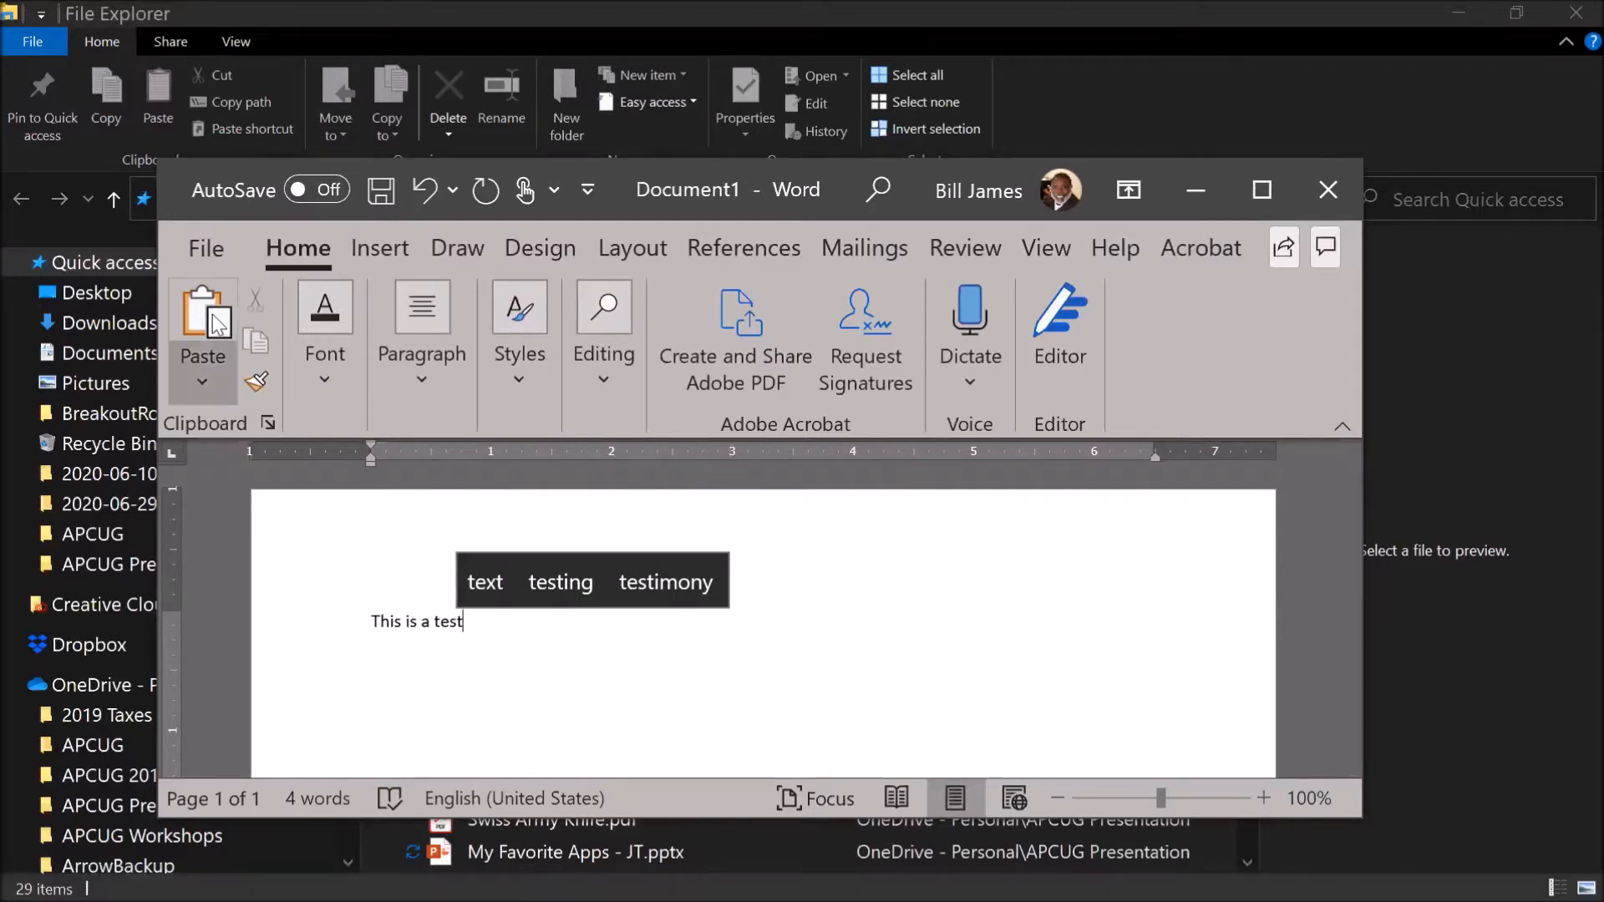
Step: Widen the Word window and bring up the Save As page for the new document
left_click(215, 249)
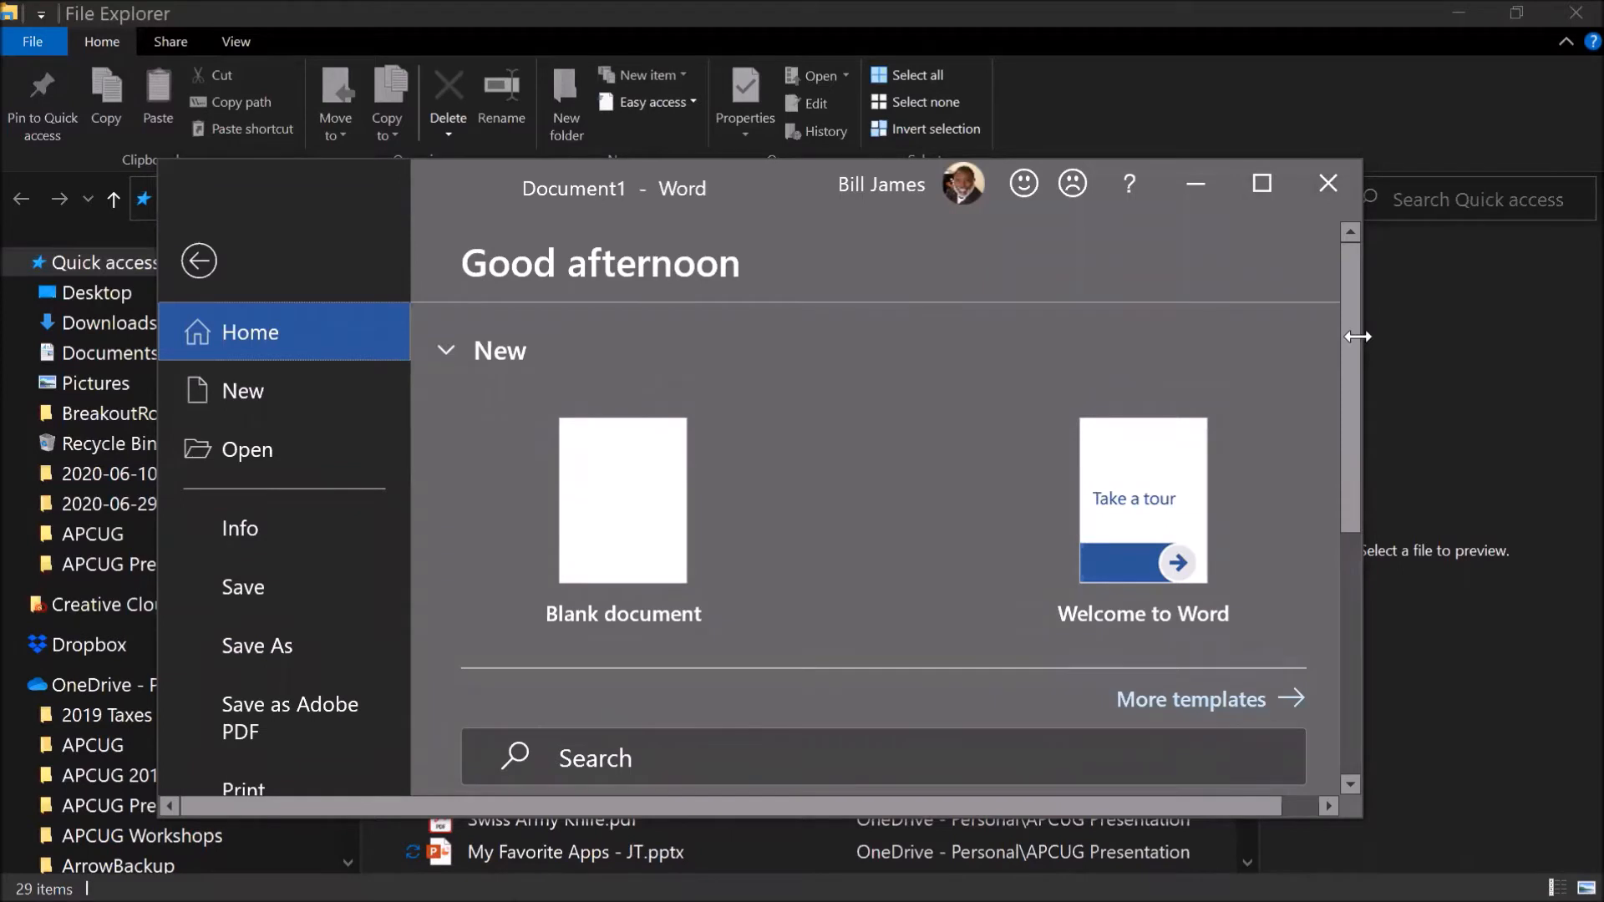
left_click_drag(1357, 336, 1511, 336)
scroll(1091, 353, "down", 3)
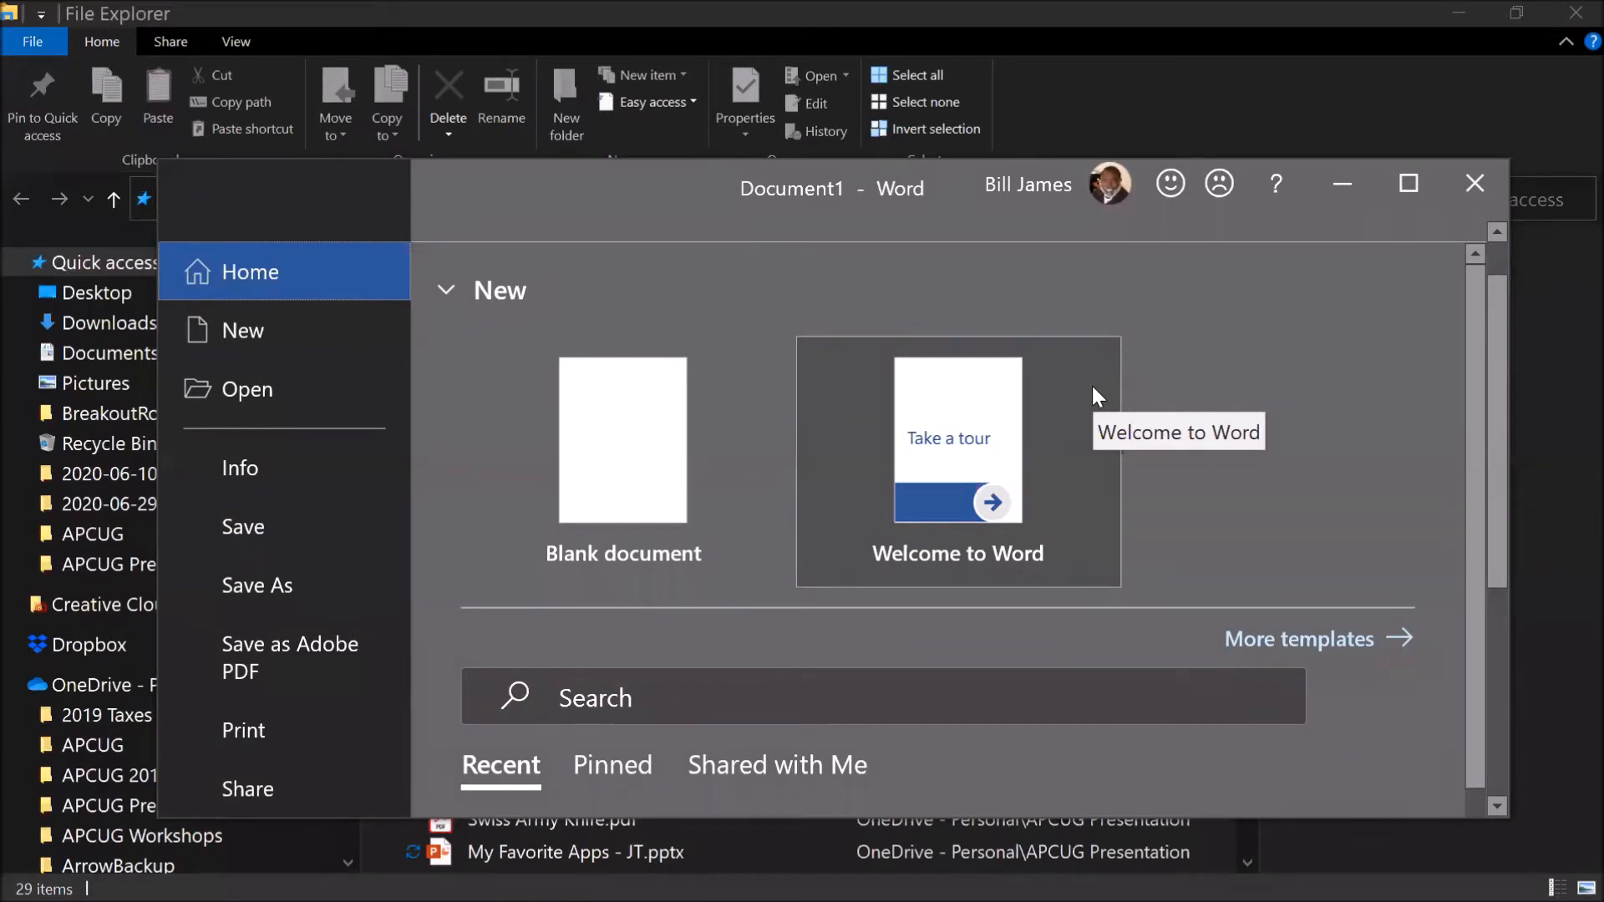
scroll(1091, 386, "down", 2)
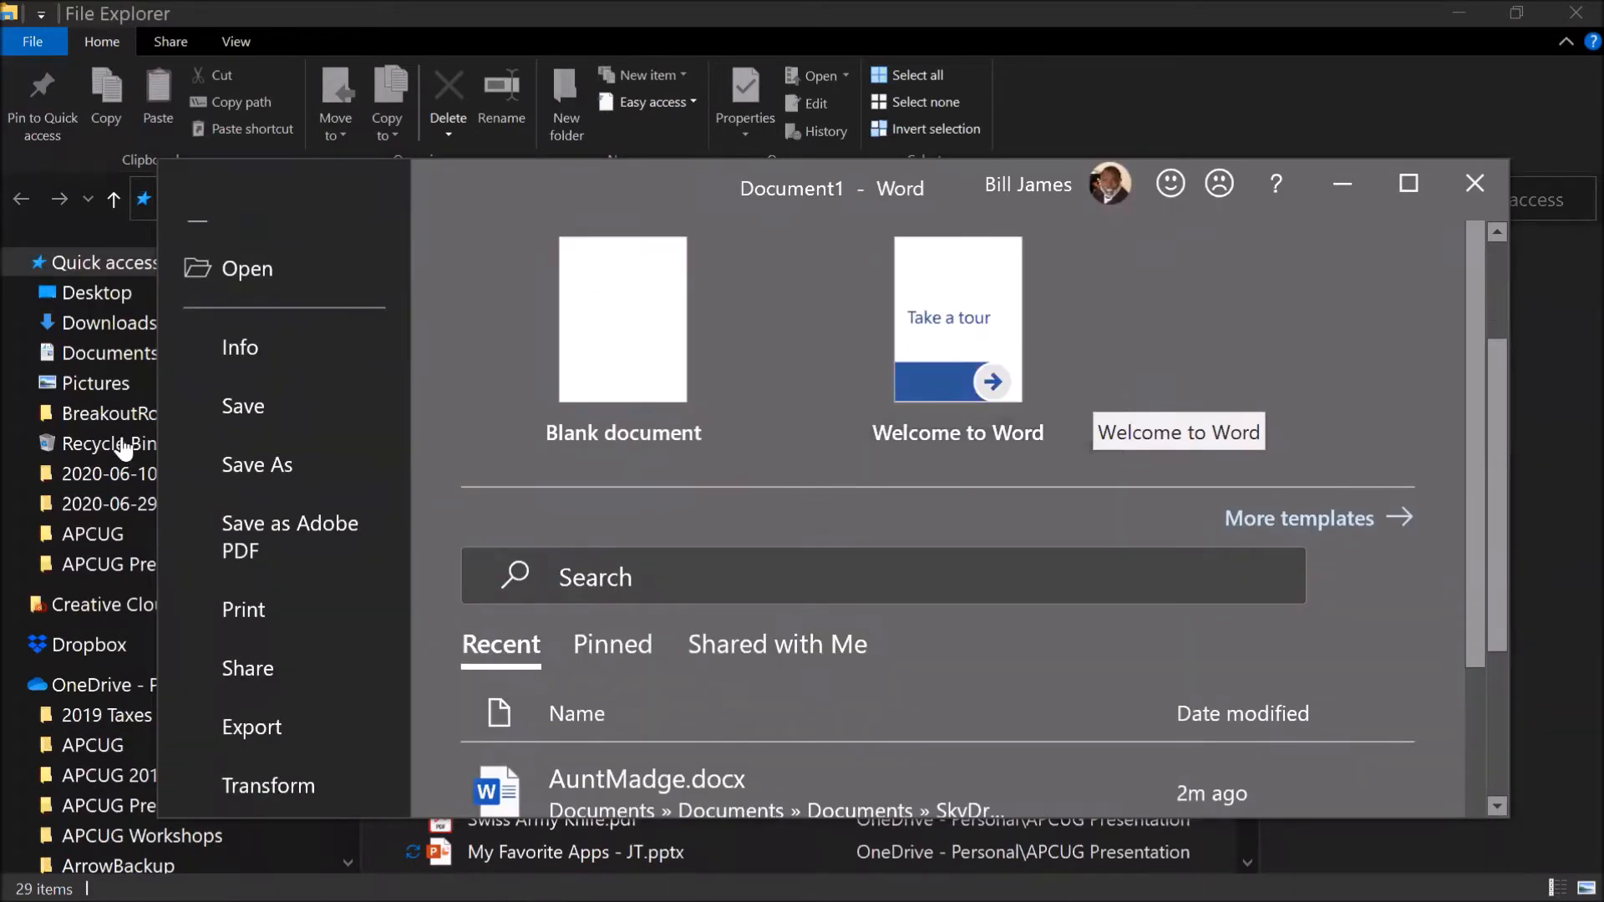
left_click(270, 473)
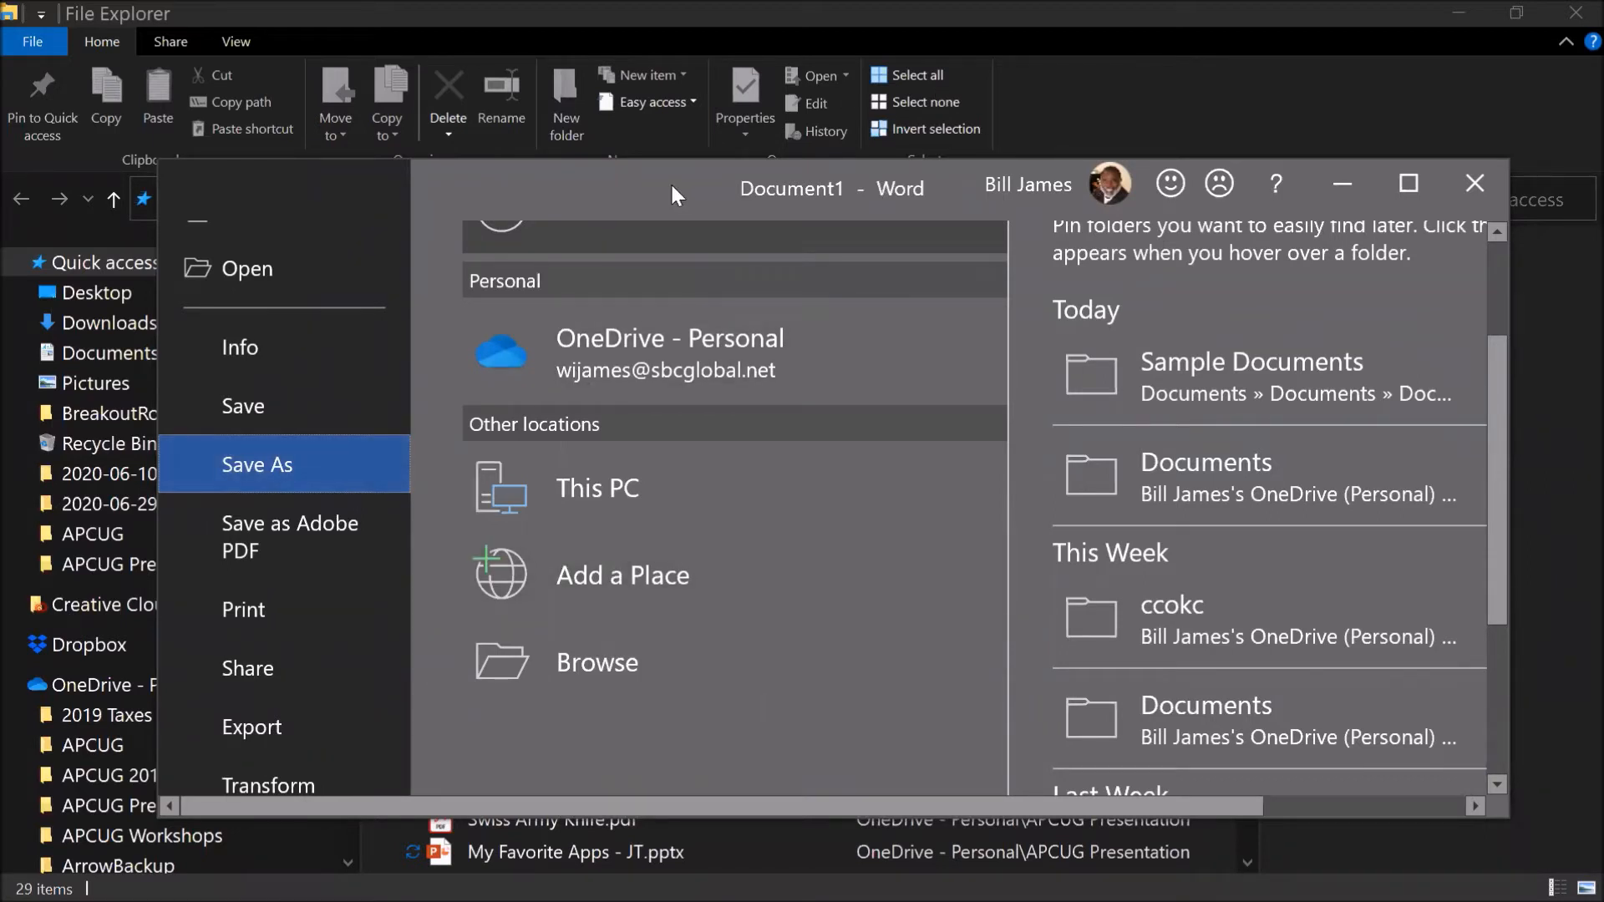
Step: Choose the personal OneDrive as the save location for the new Word document
scroll(570, 243, "up", 2)
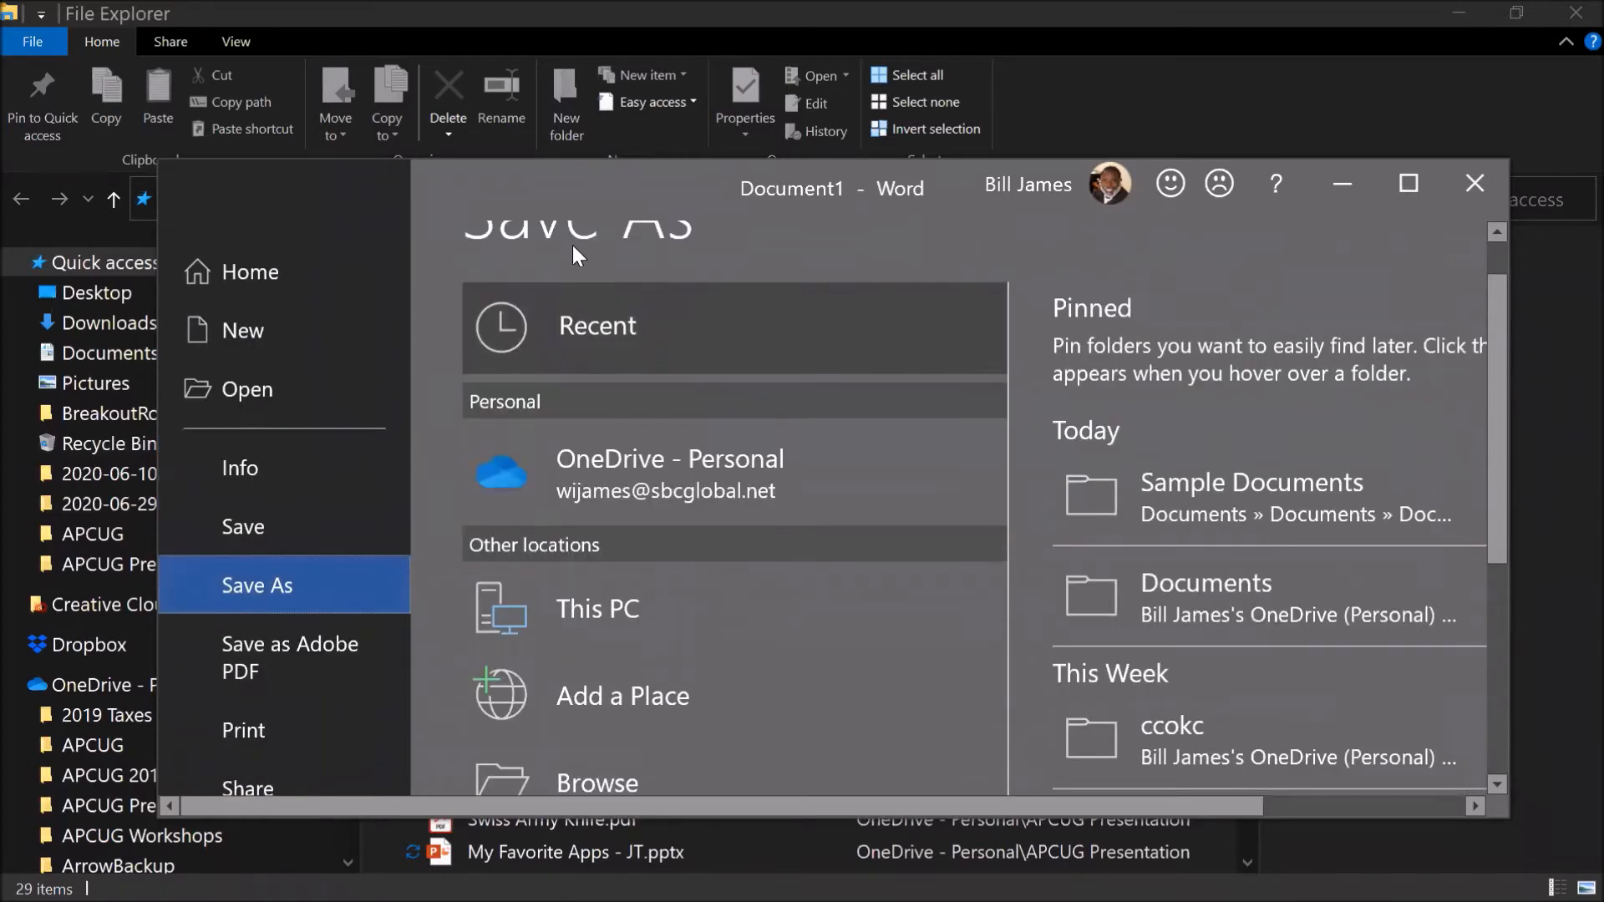
scroll(574, 244, "up", 1)
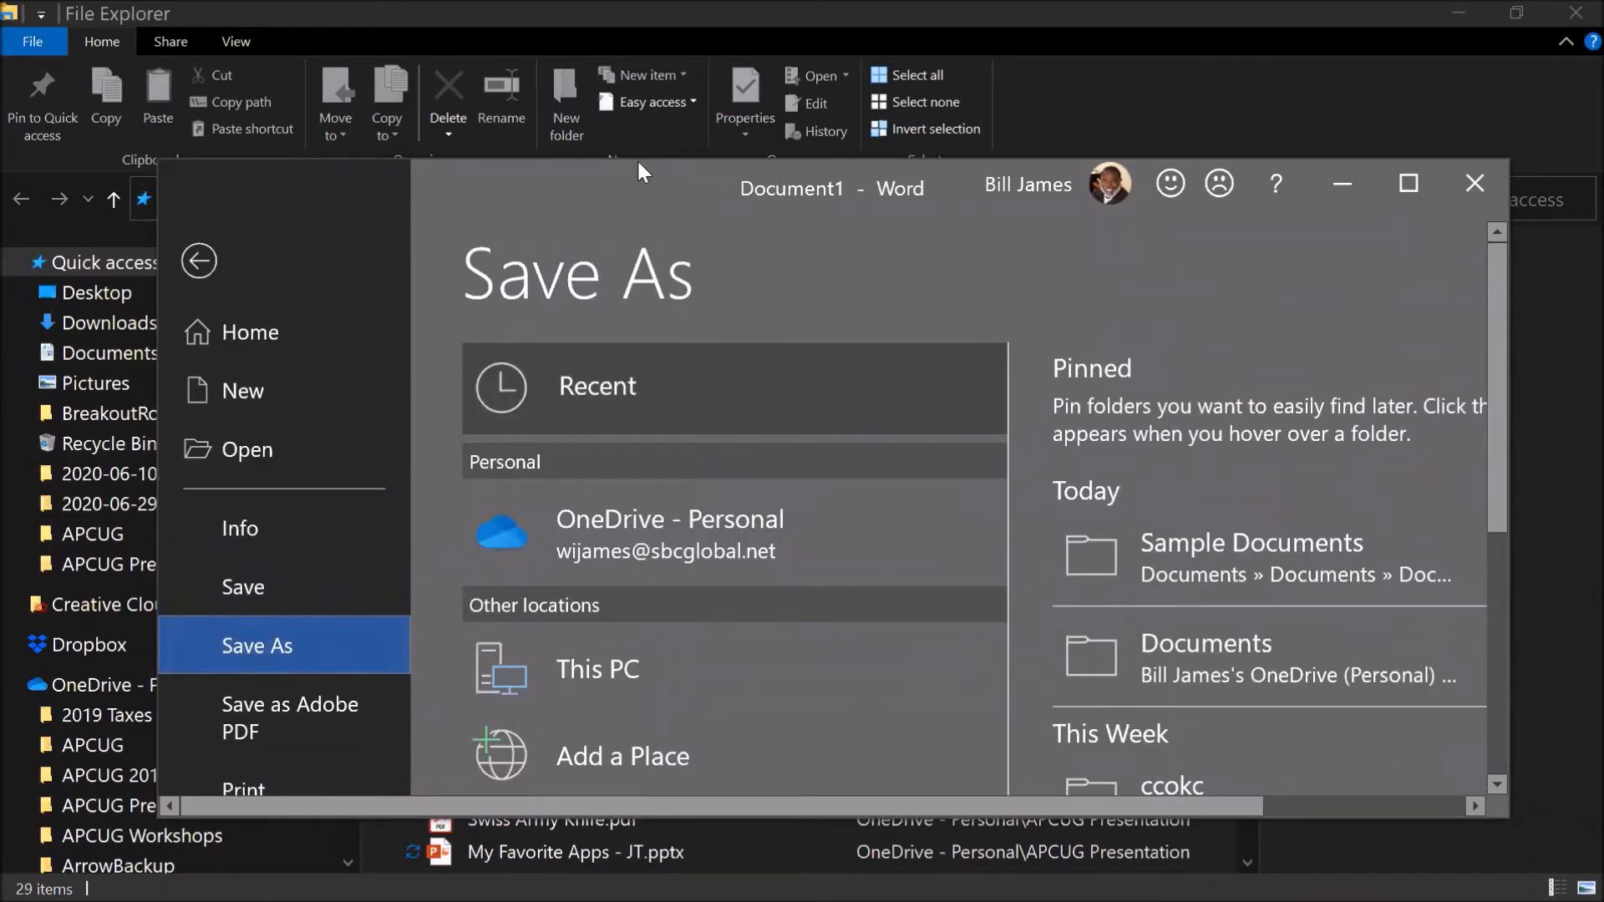
left_click_drag(638, 164, 531, 168)
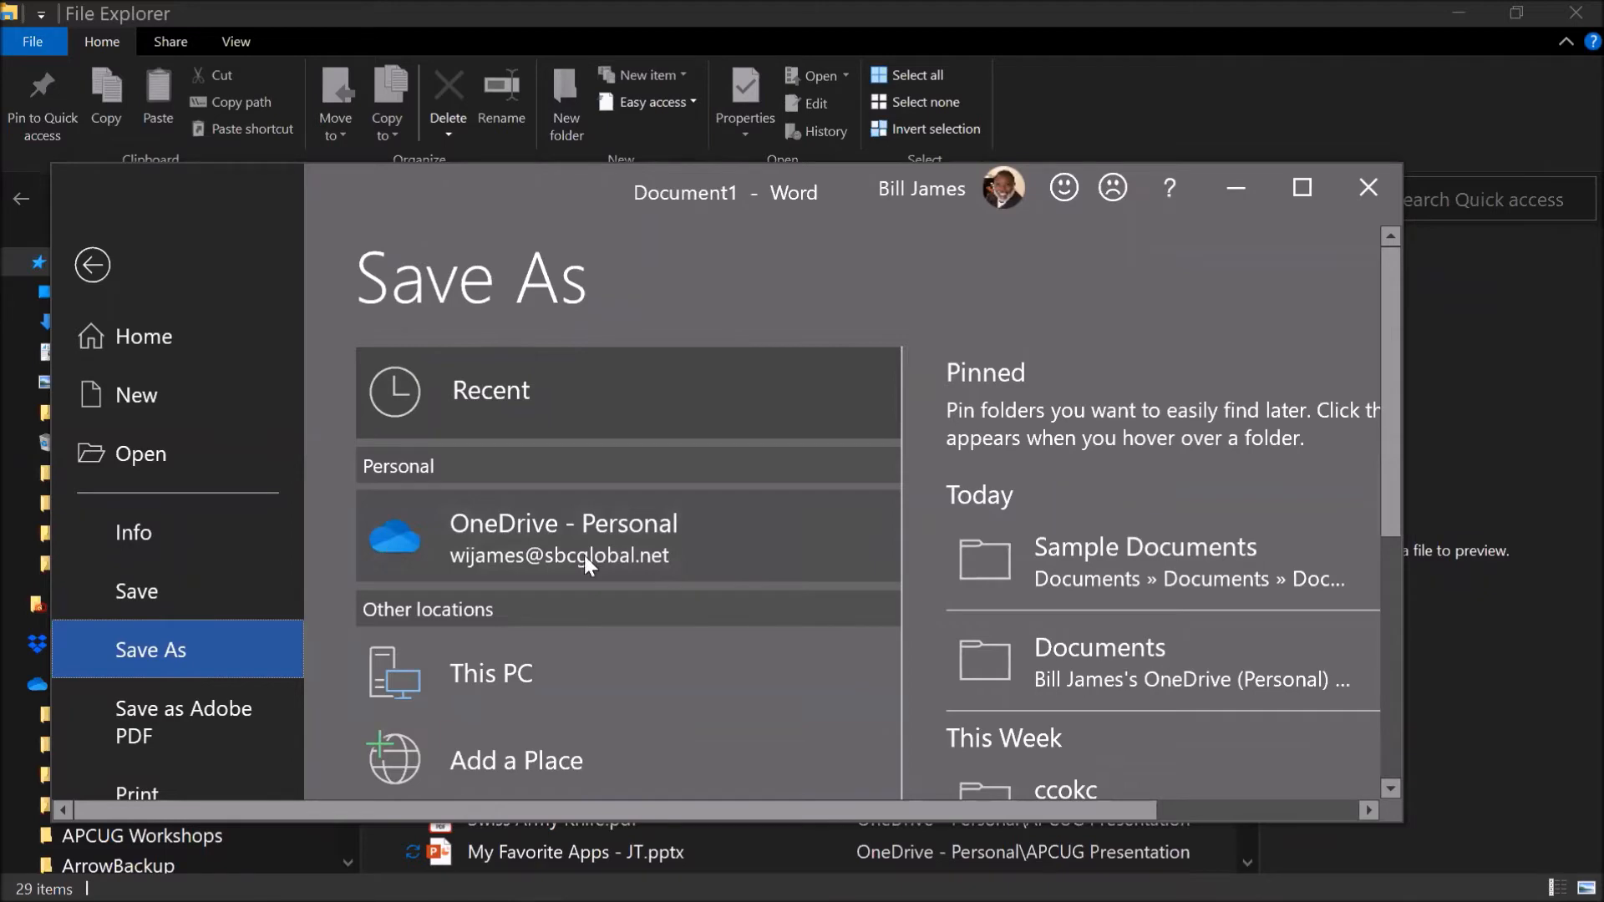
scroll(662, 548, "down", 1)
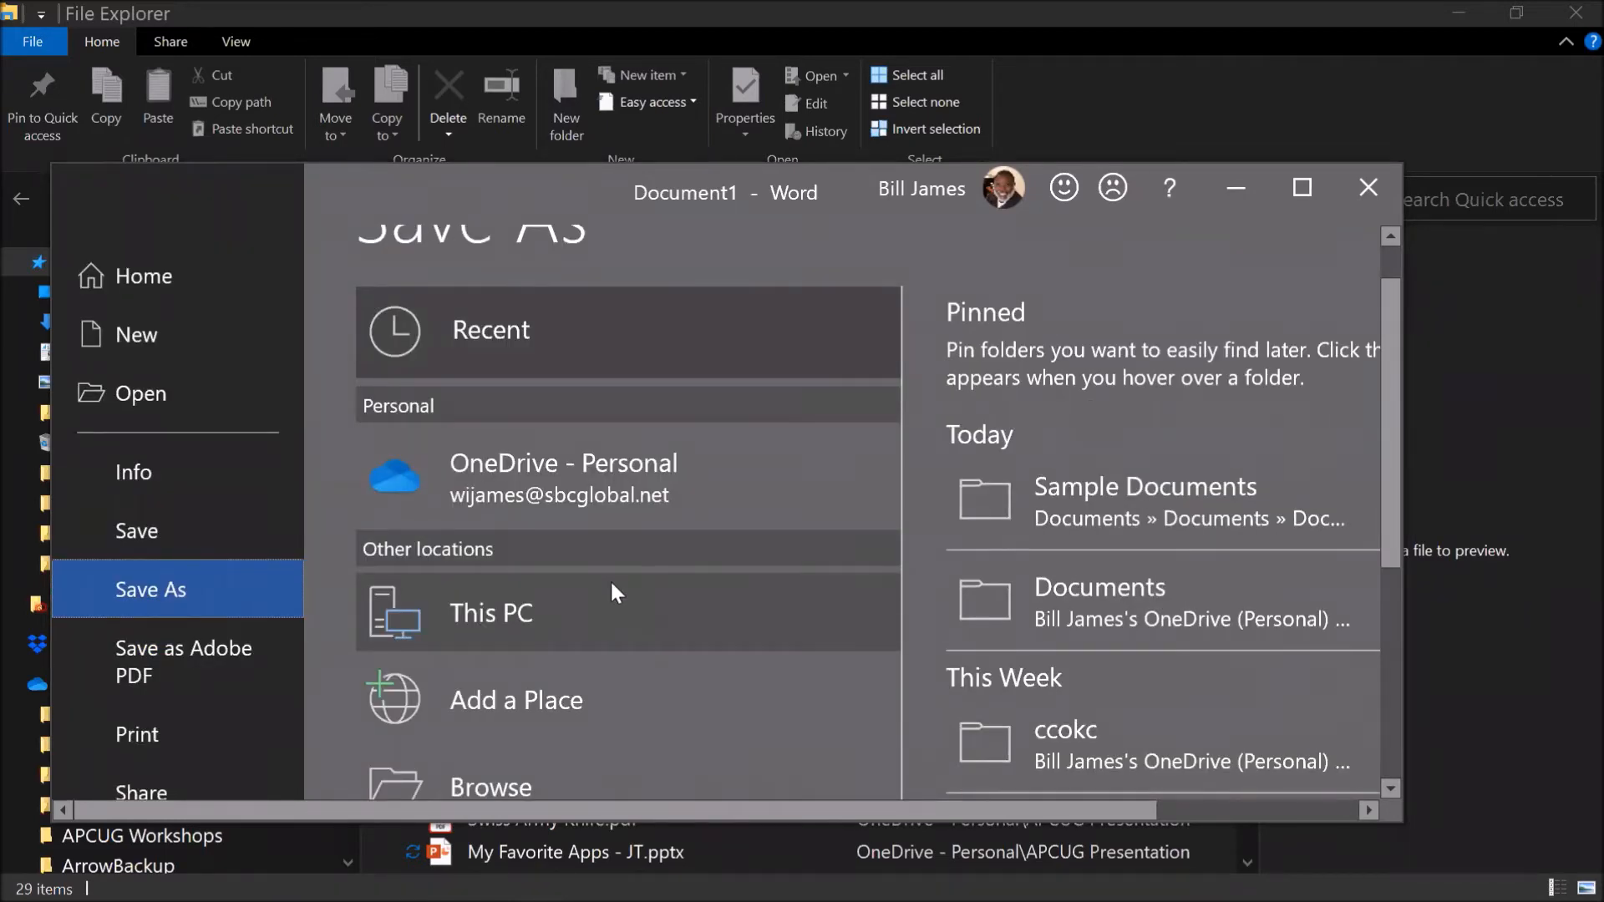
scroll(612, 583, "down", 2)
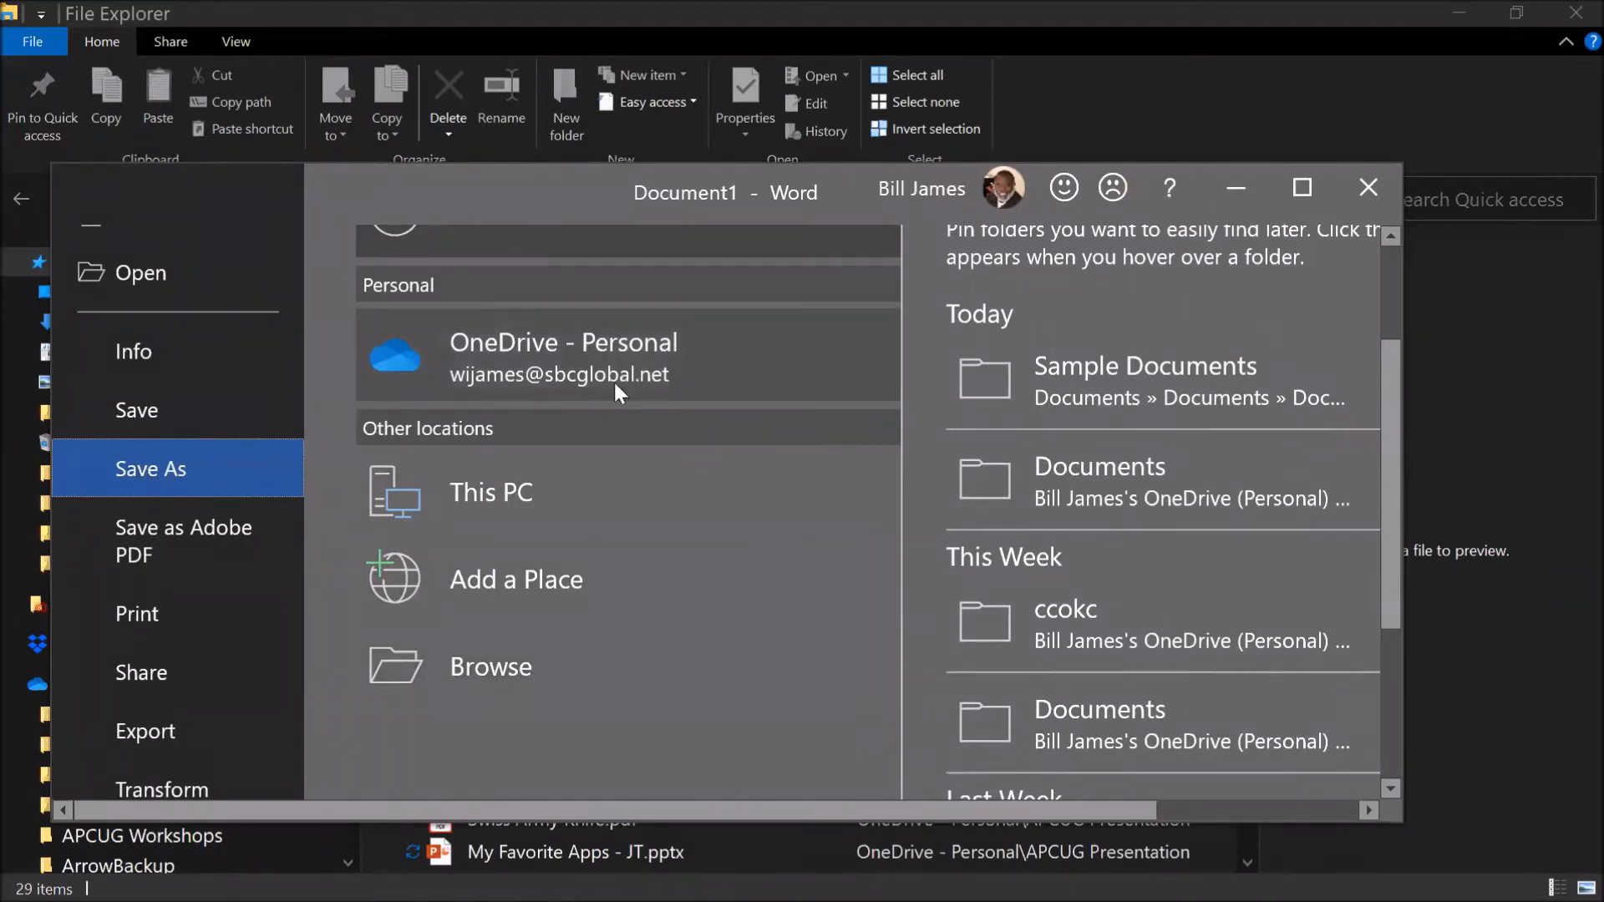
scroll(613, 379, "up", 1)
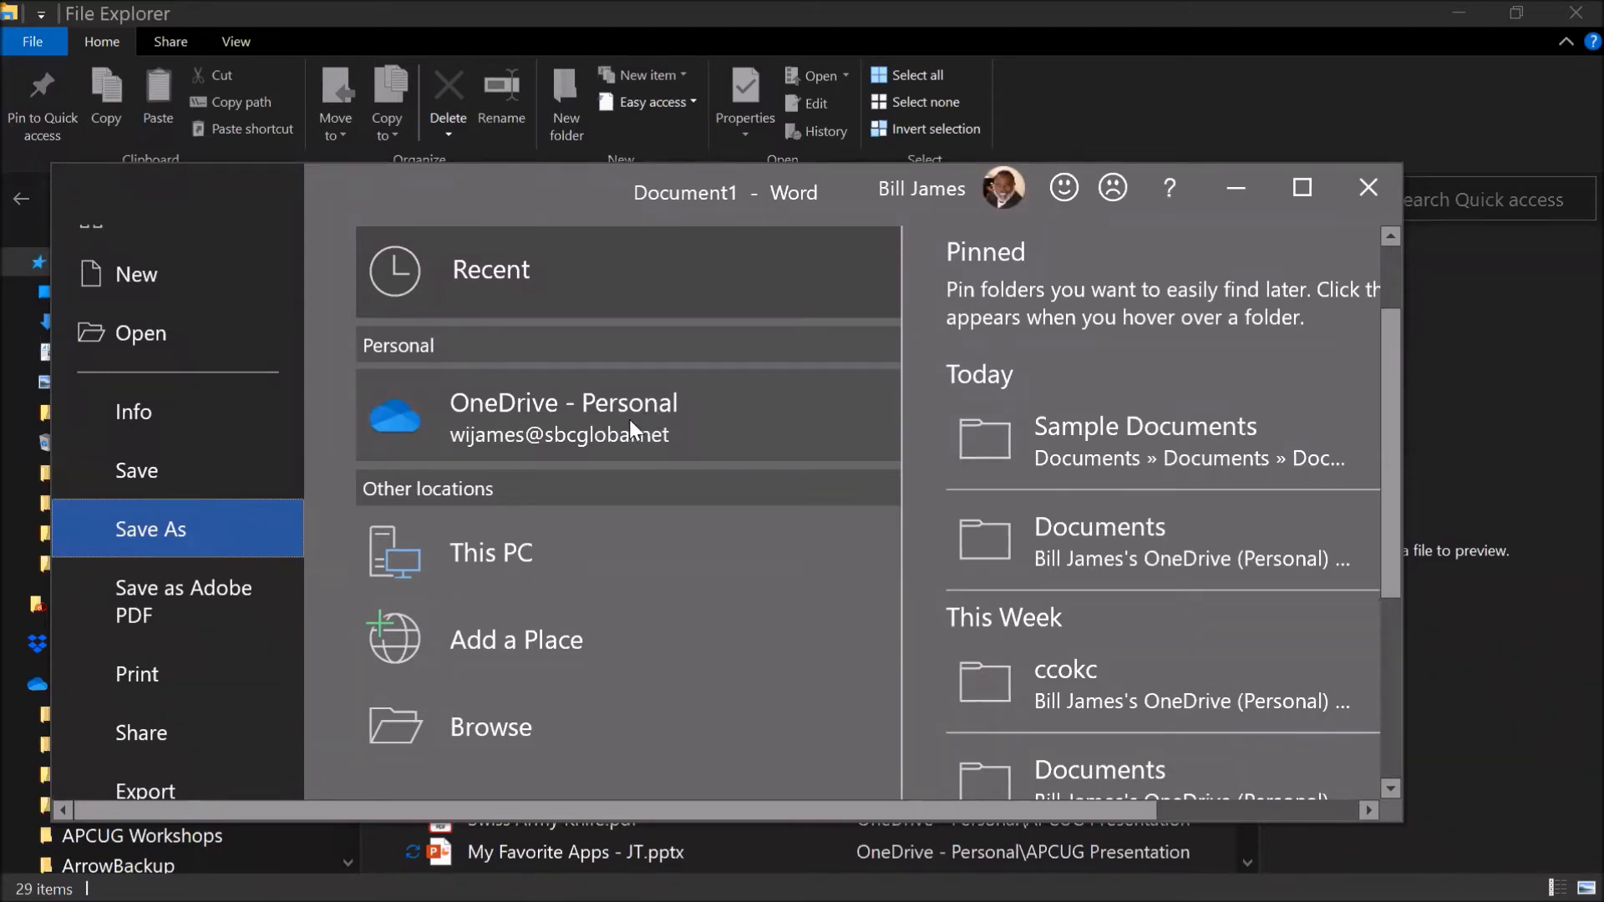
left_click(629, 420)
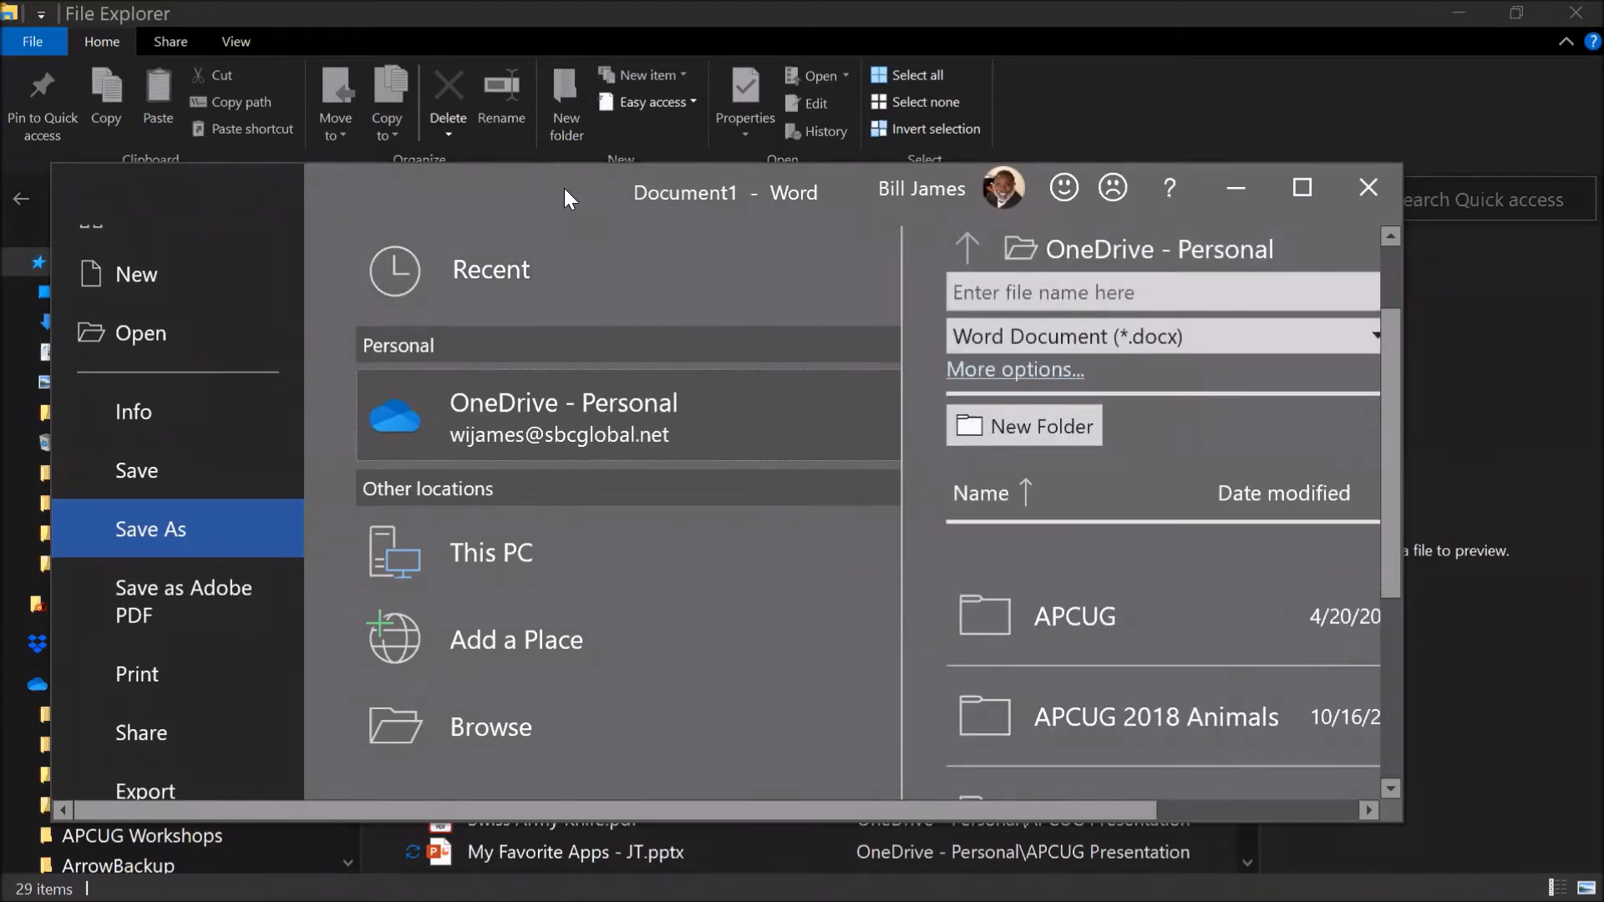
Step: Shift the Word window so the full save form is visible and name the file "test document"
left_click_drag(564, 188, 435, 192)
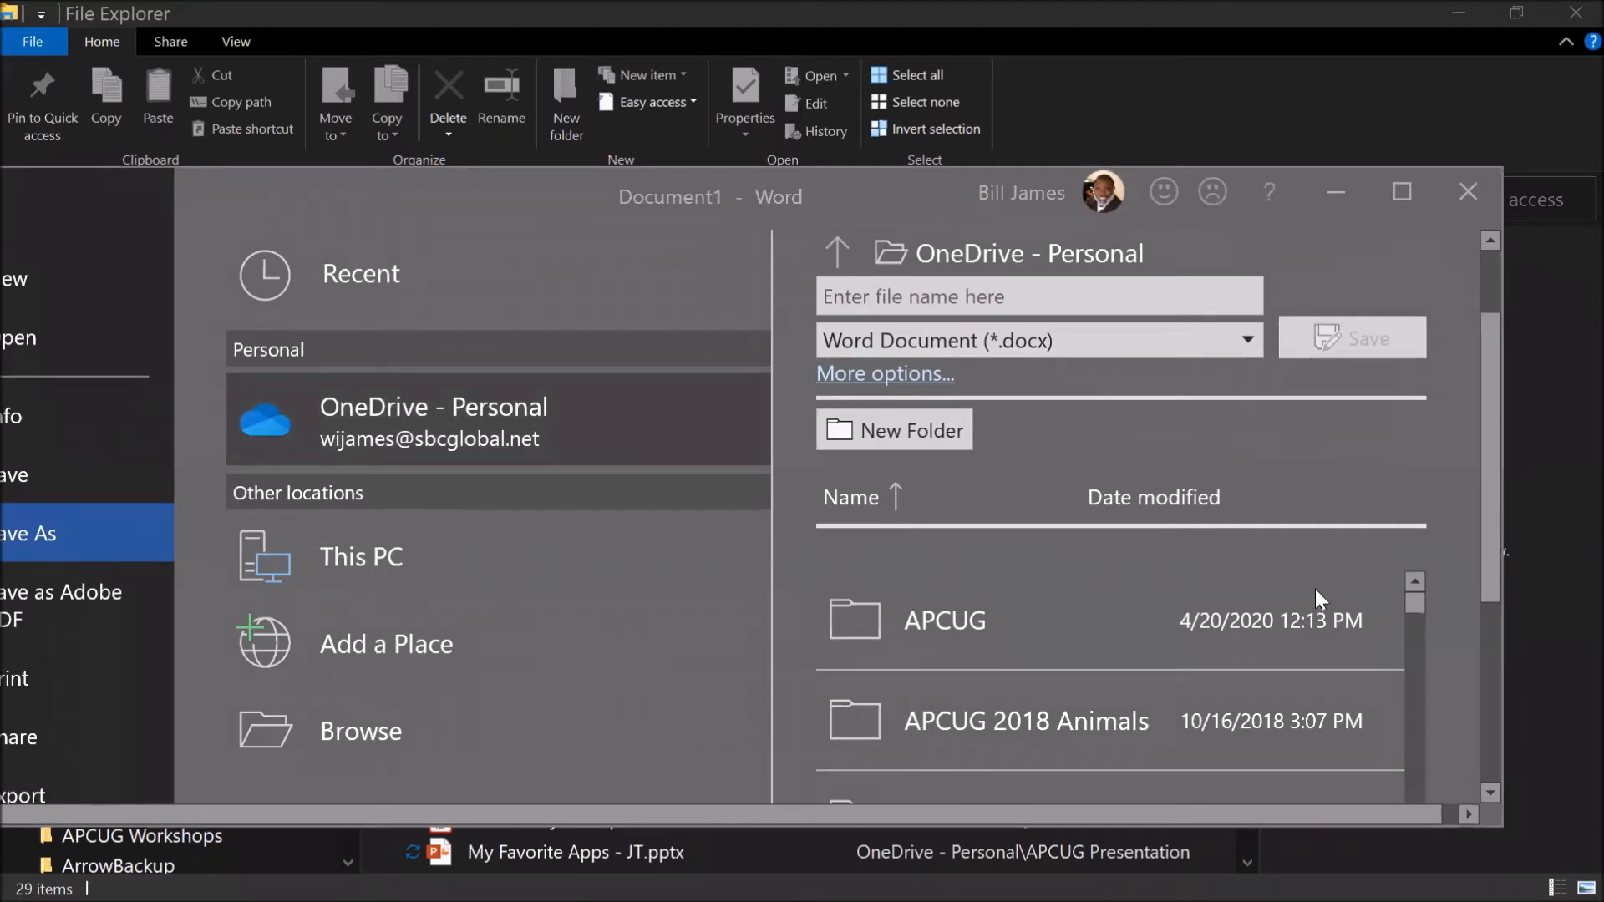
left_click(1408, 602)
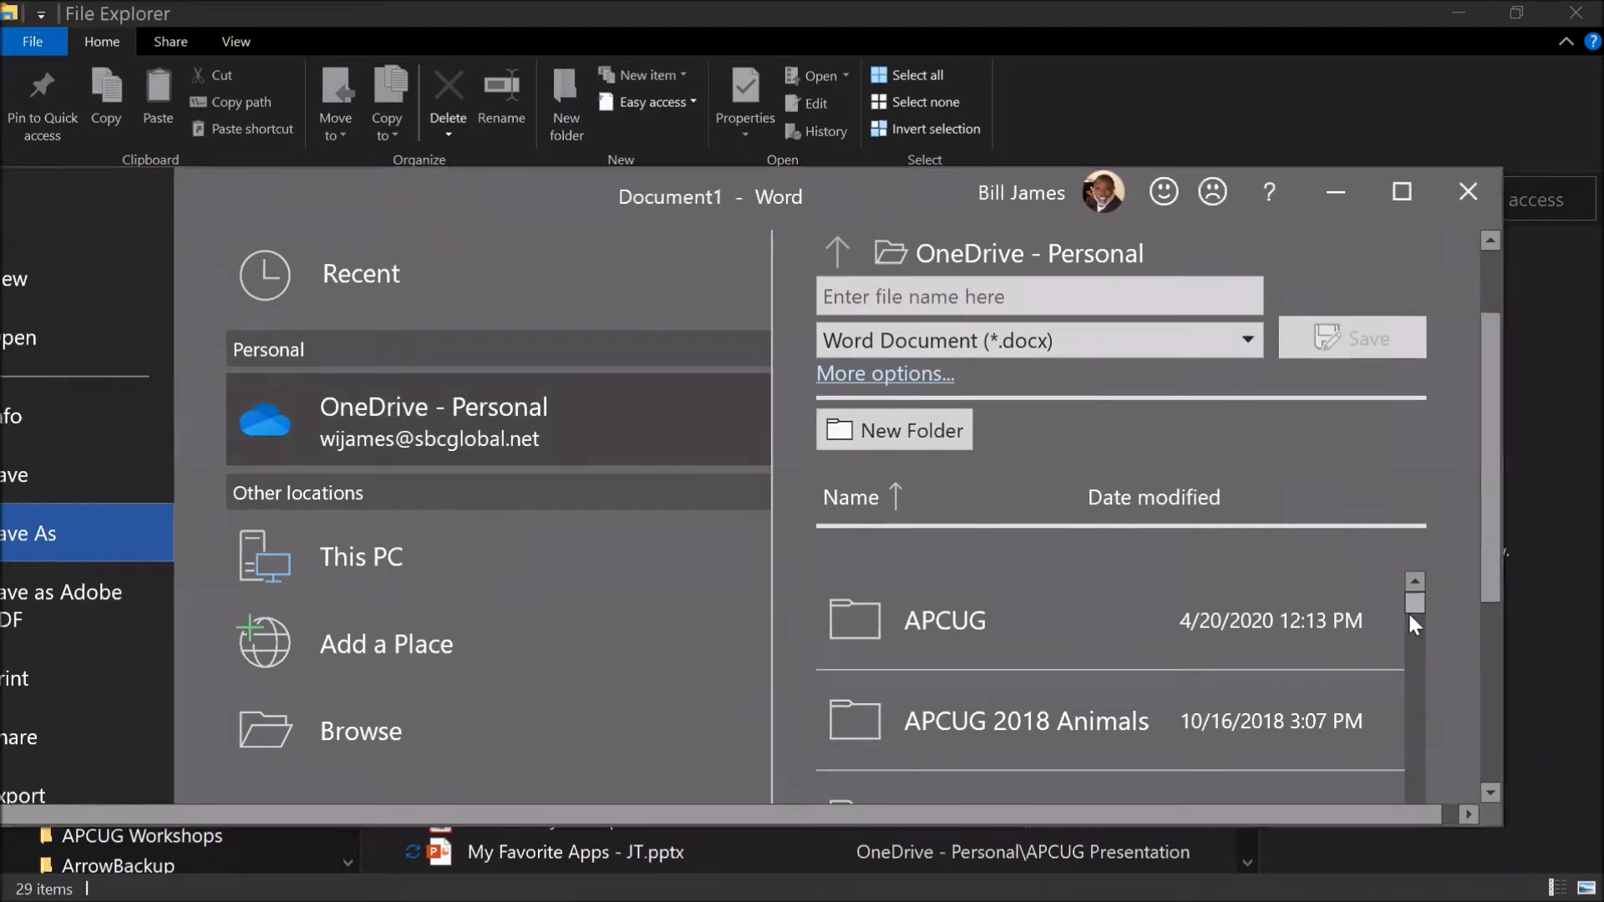
scroll(1116, 637, "down", 5)
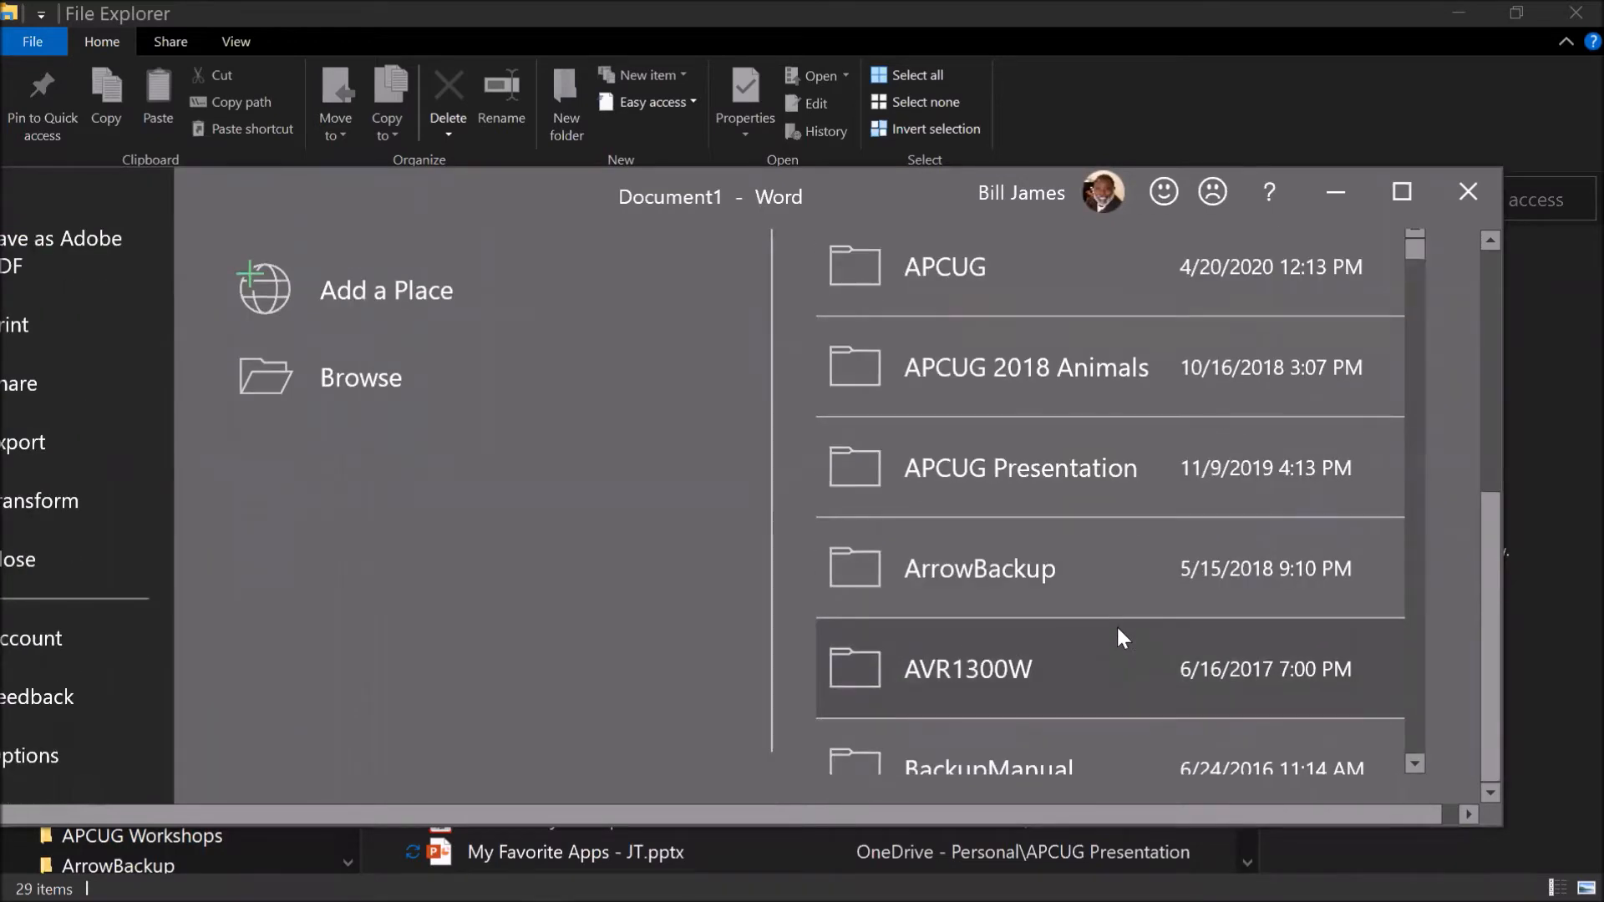
scroll(1116, 624, "up", 5)
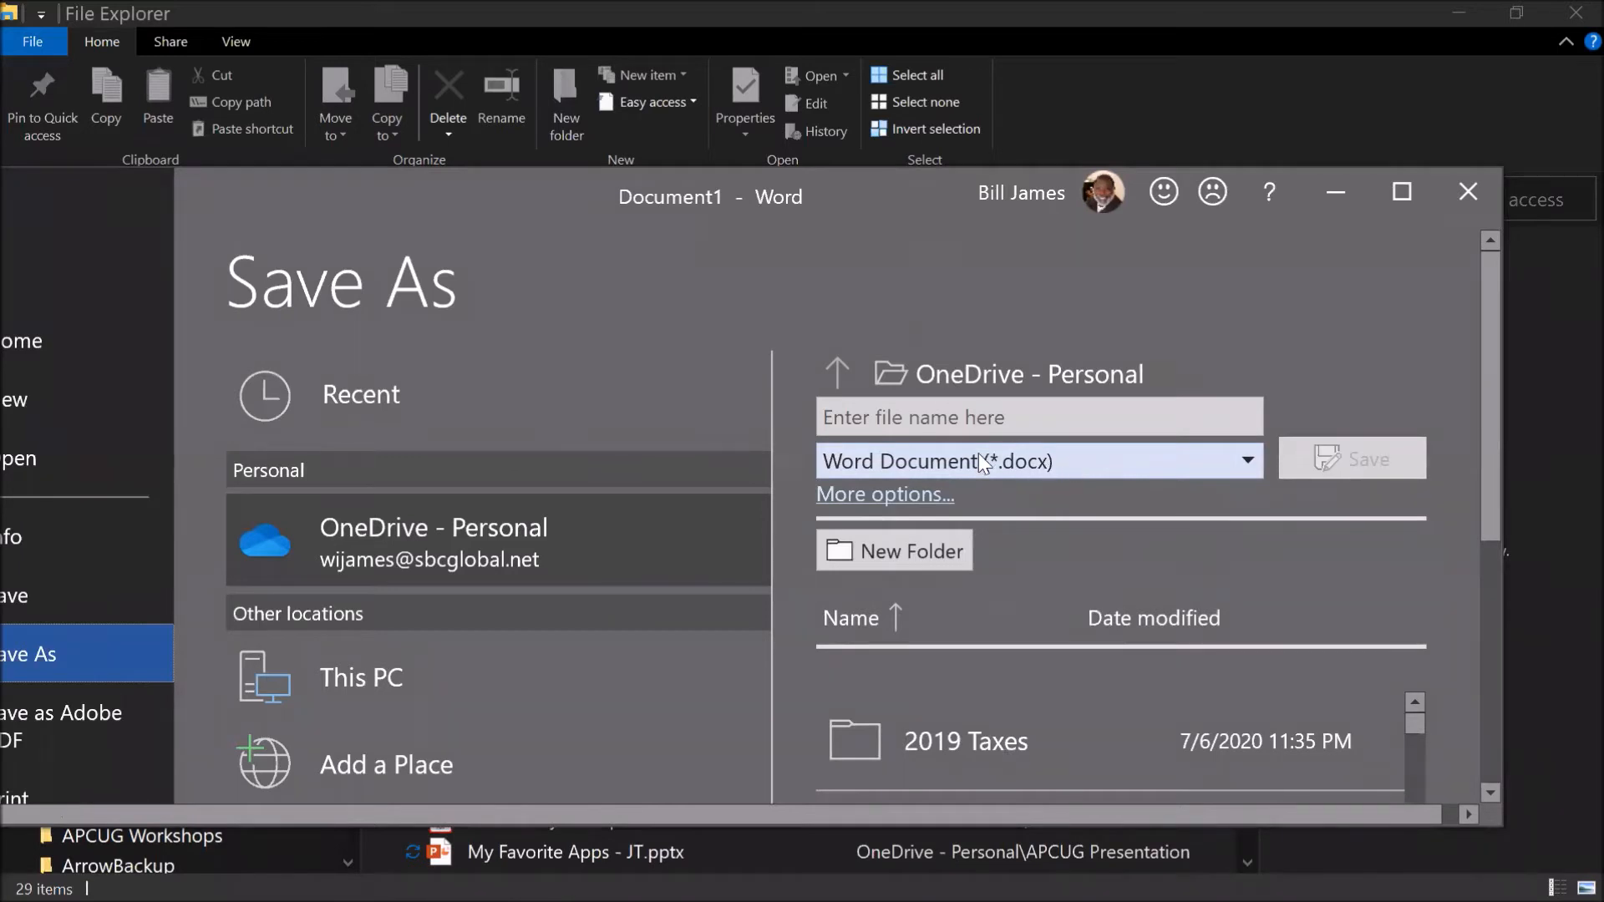
left_click(979, 430)
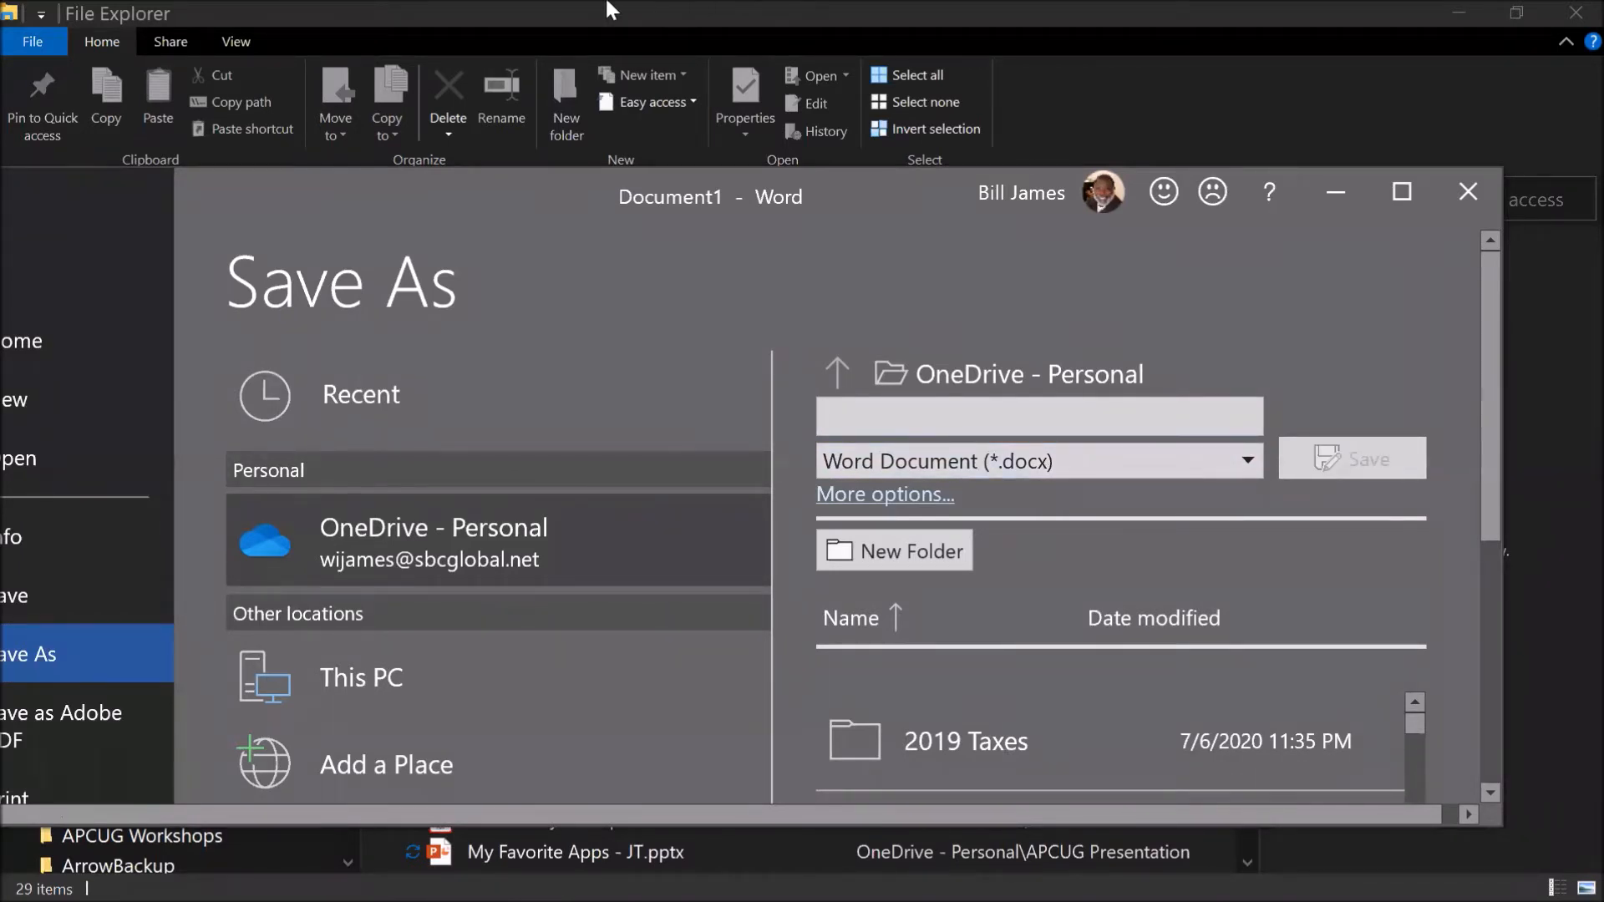
type("t")
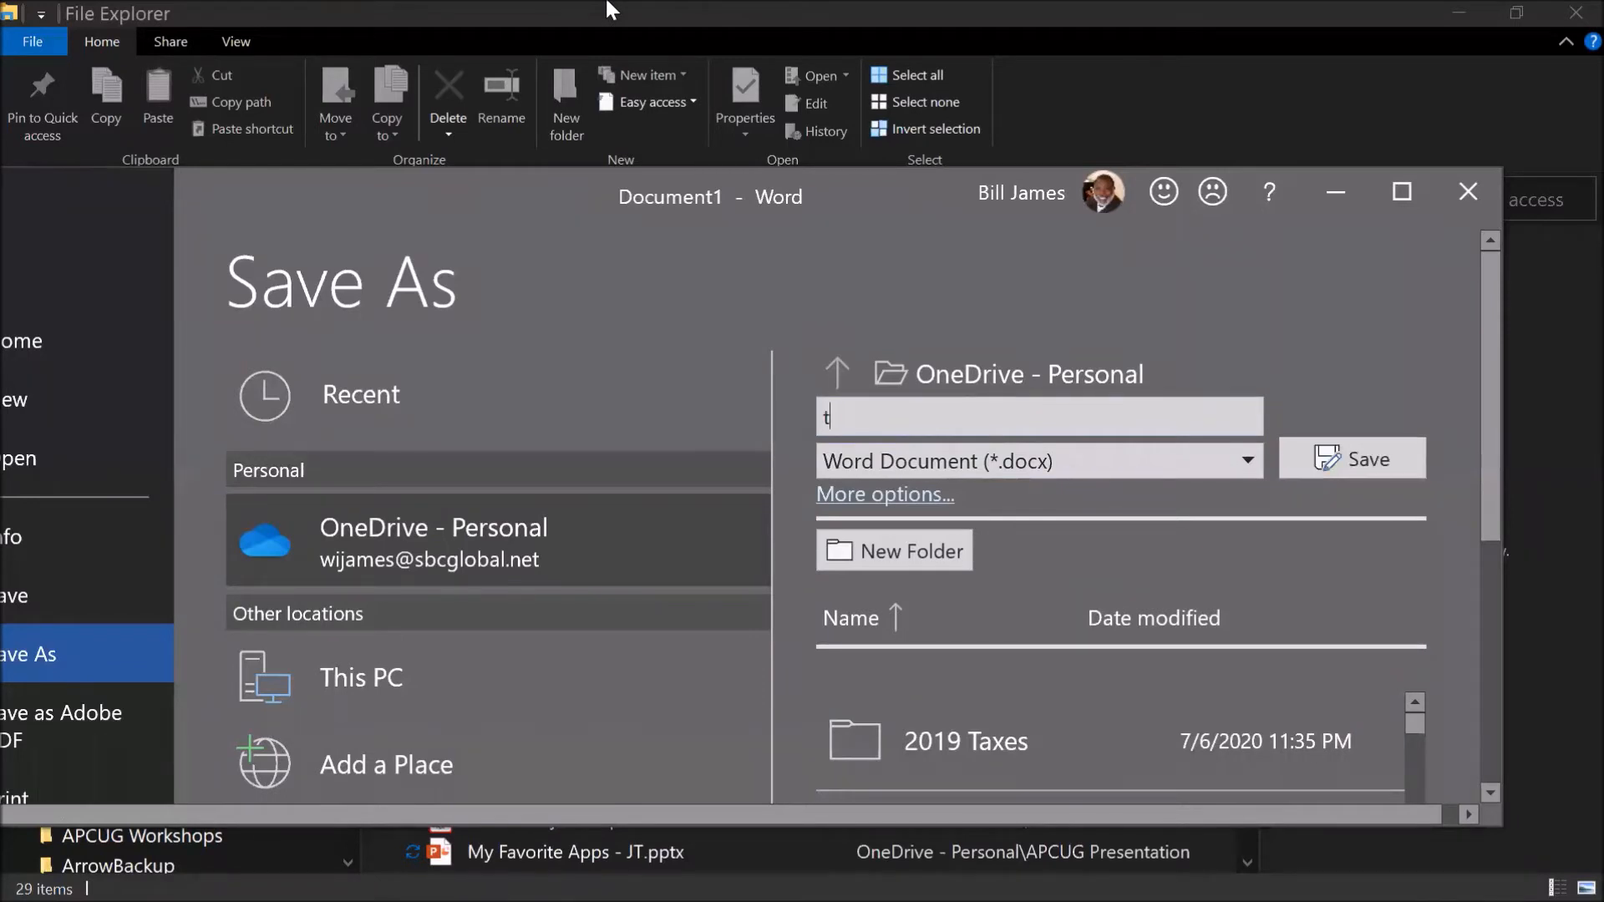
type("est document")
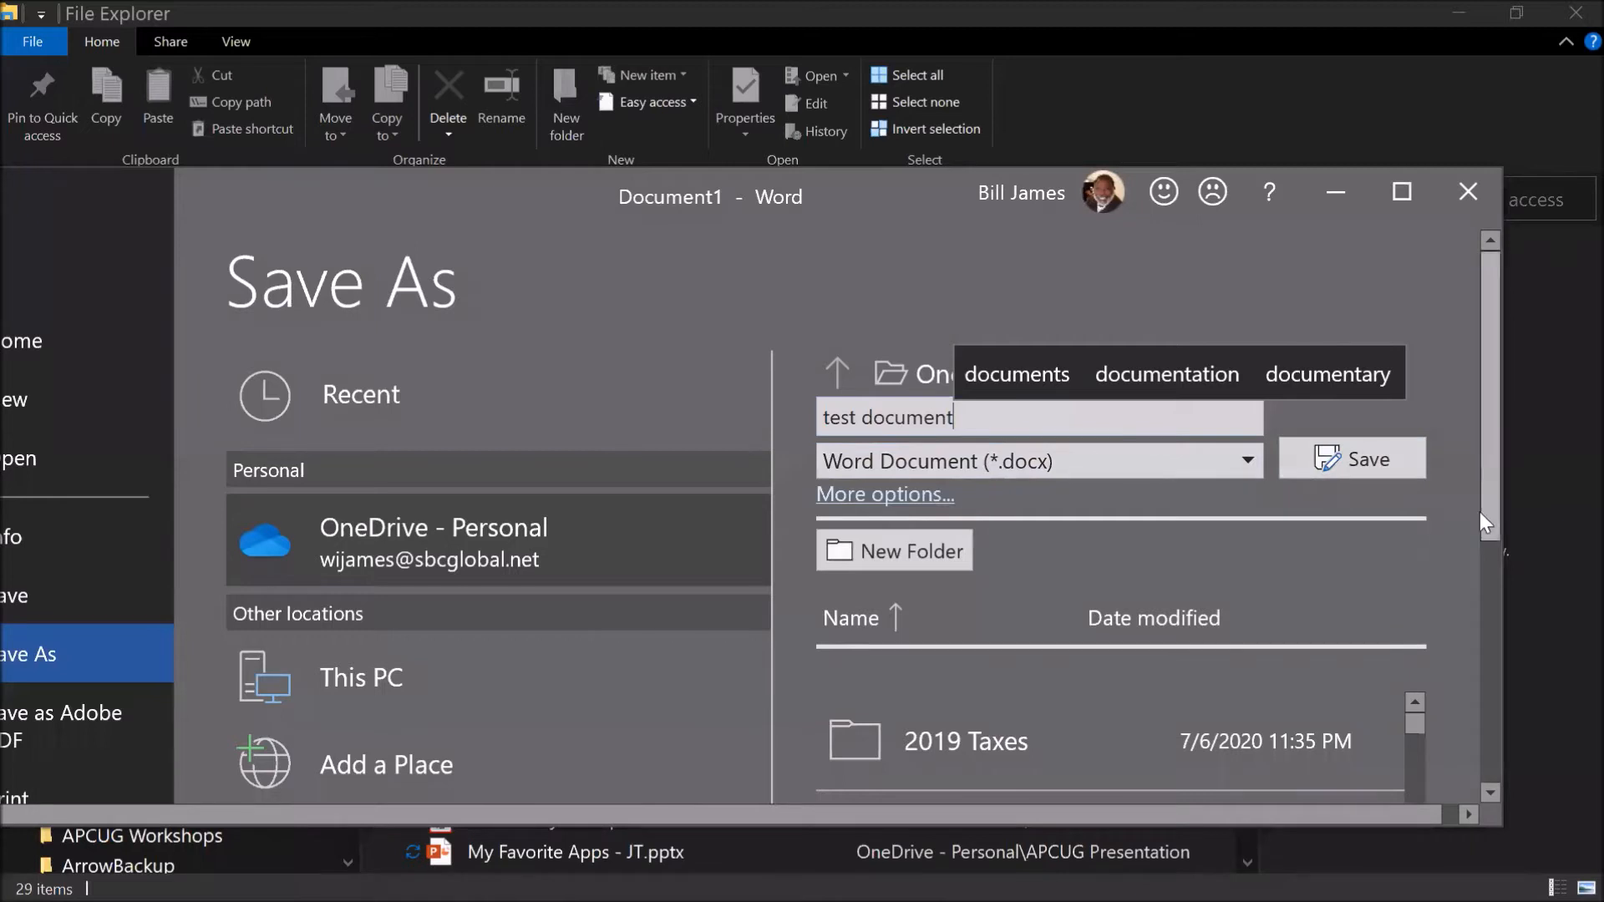
Step: Select the APCUG folder in OneDrive and save the test document there as a Word Document (*.docx)
left_click_drag(1486, 520, 1466, 664)
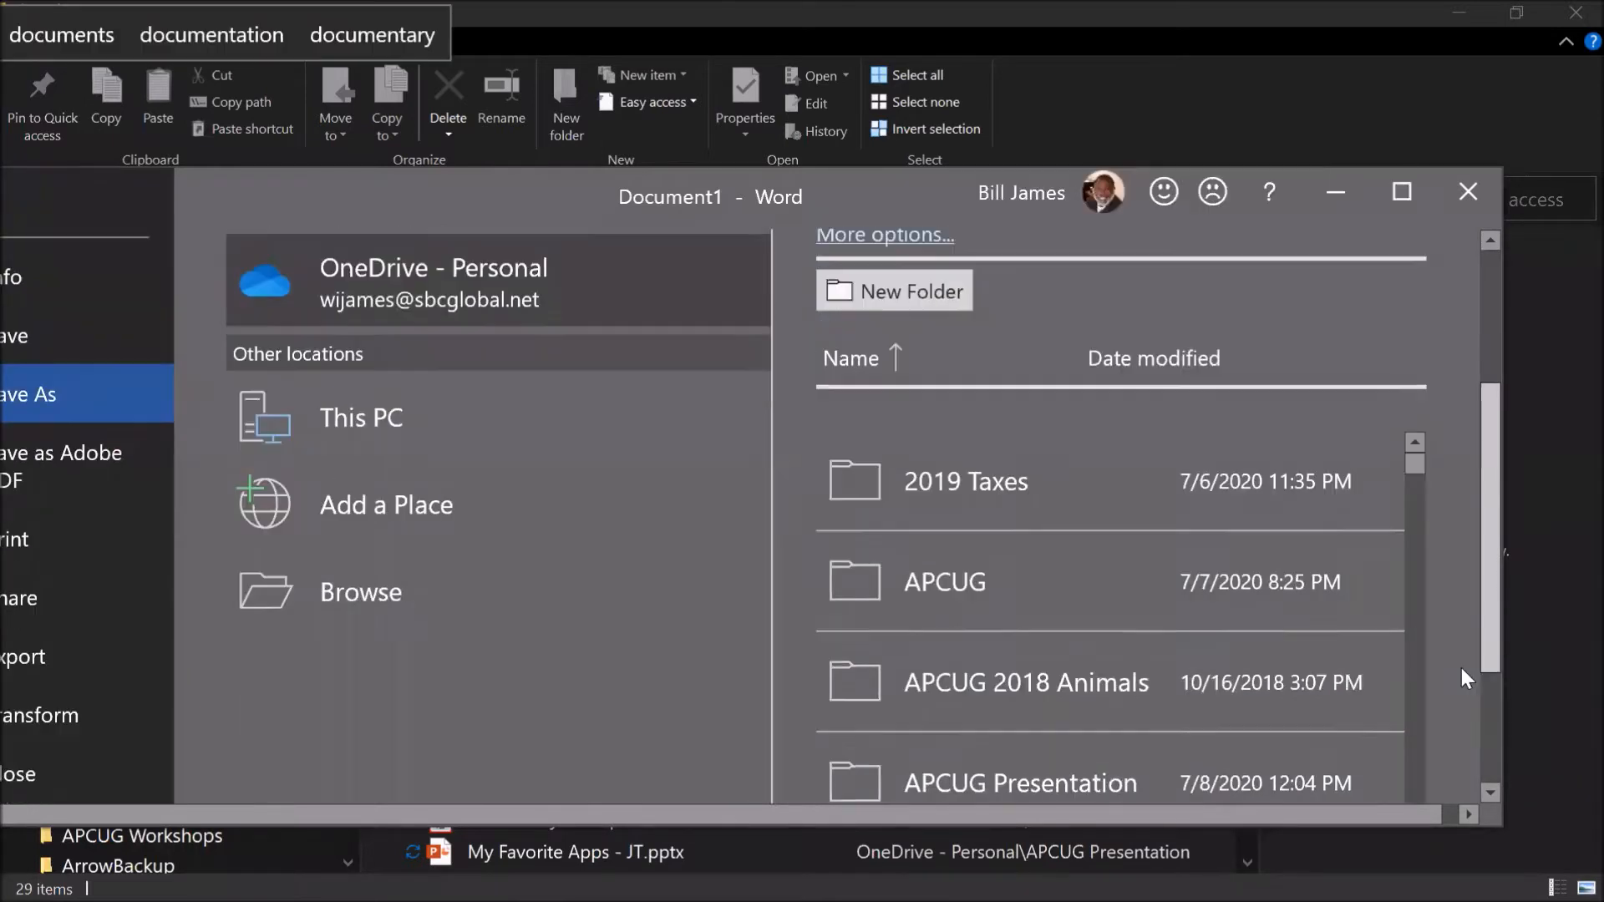
left_click(1030, 564)
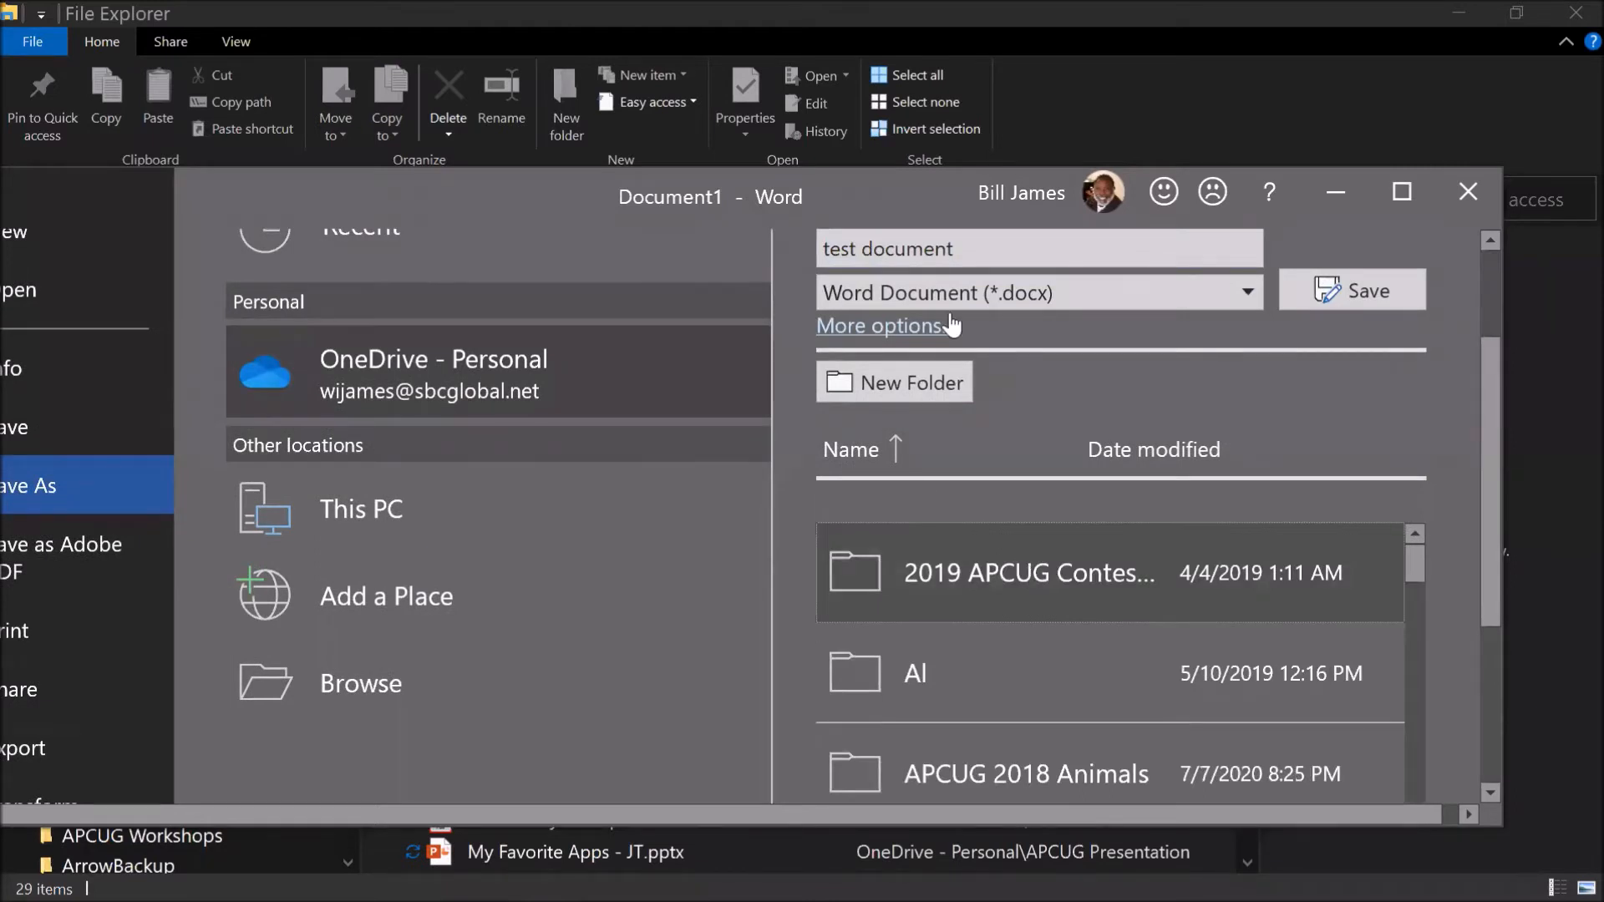
scroll(1235, 382, "up", 2)
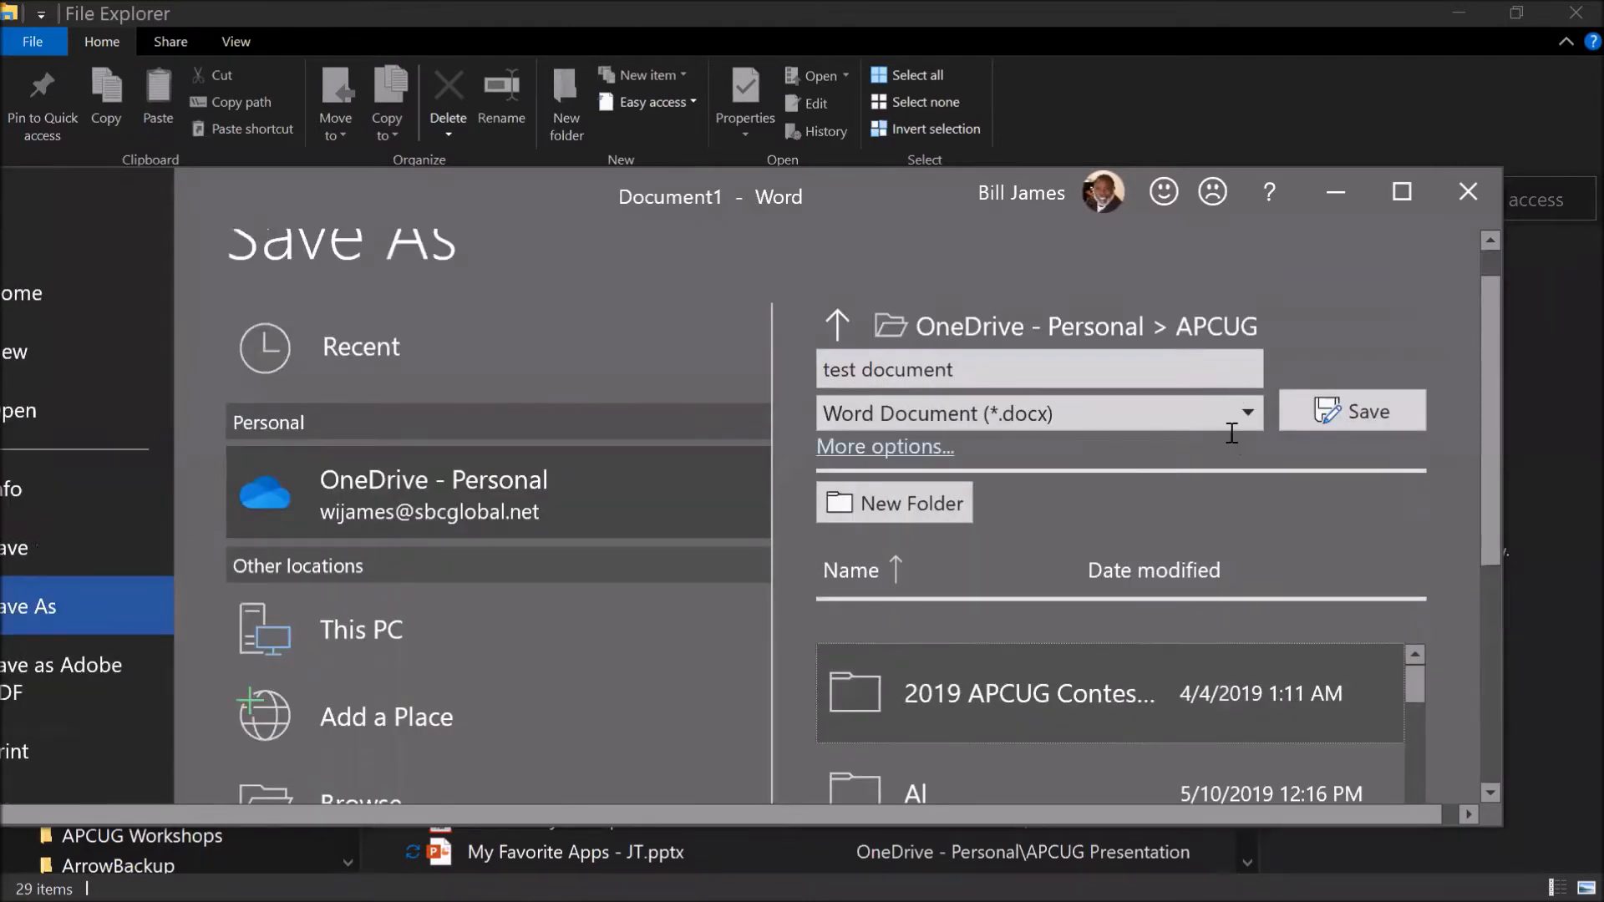
scroll(1231, 433, "up", 1)
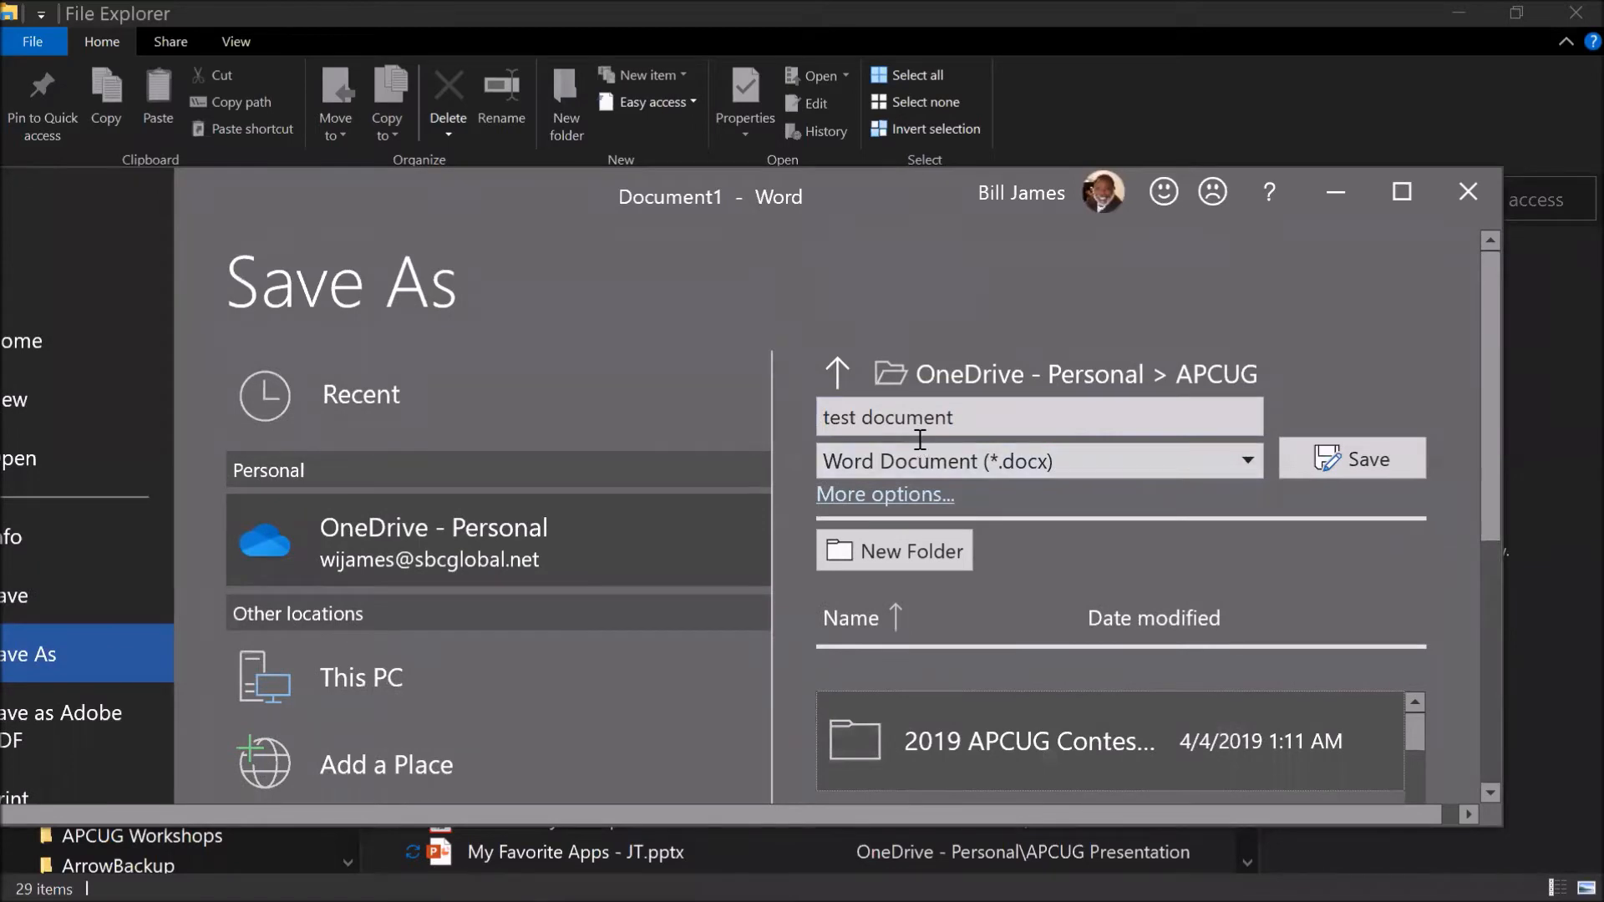
left_click(1363, 463)
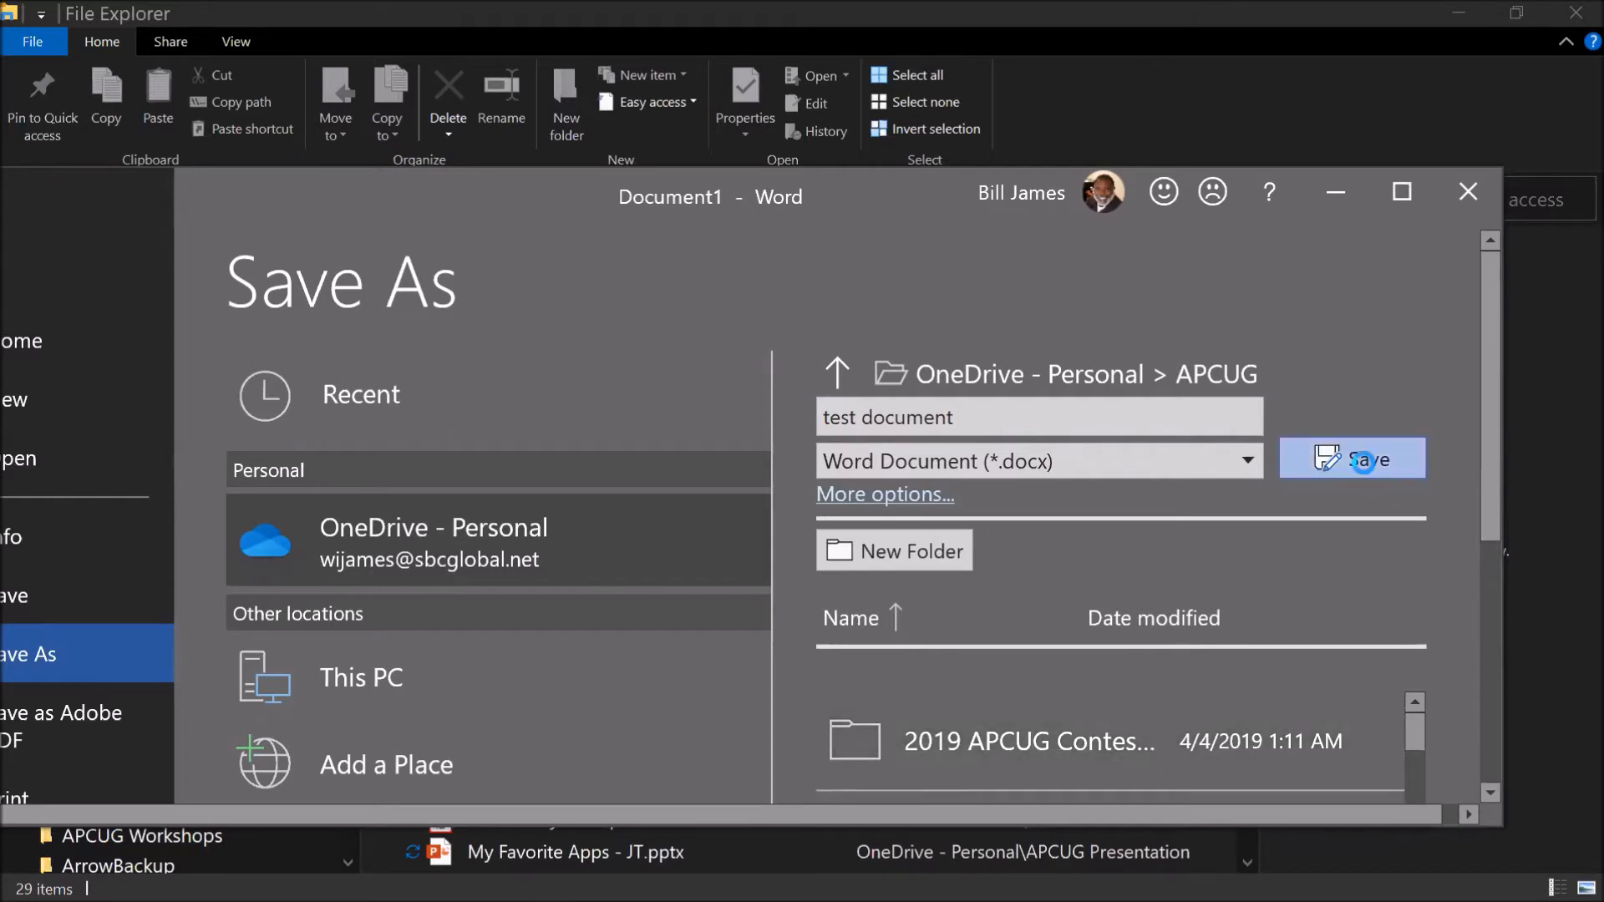
left_click(1363, 462)
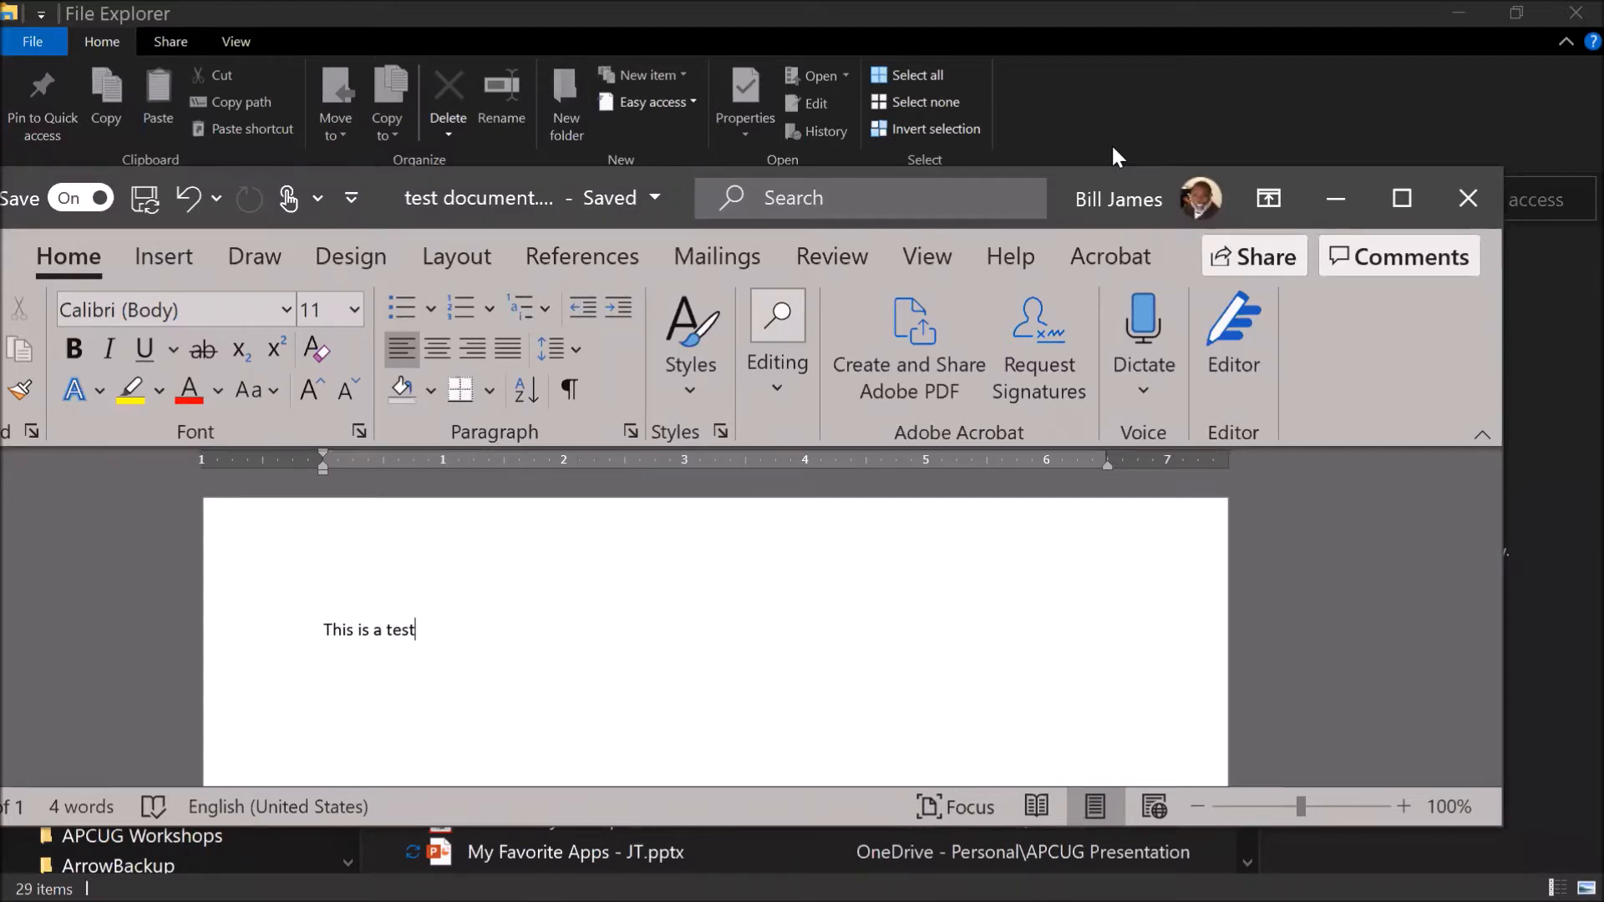
Step: Minimize Word and open the APCUG folder under OneDrive - Personal in File Explorer
left_click(1340, 197)
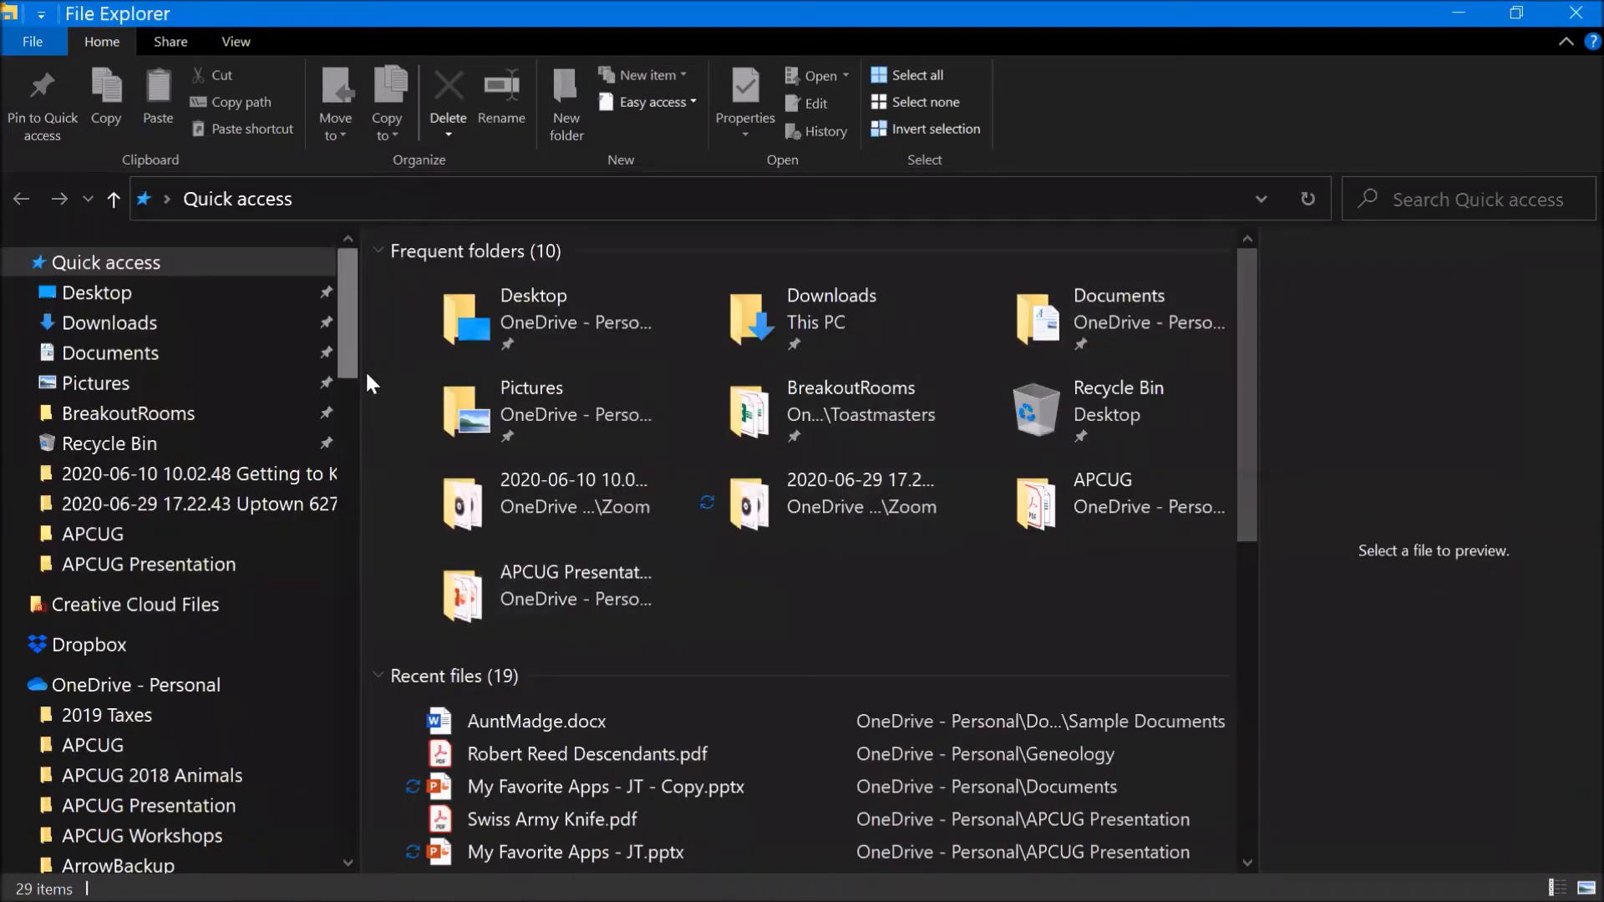
scroll(336, 375, "down", 3)
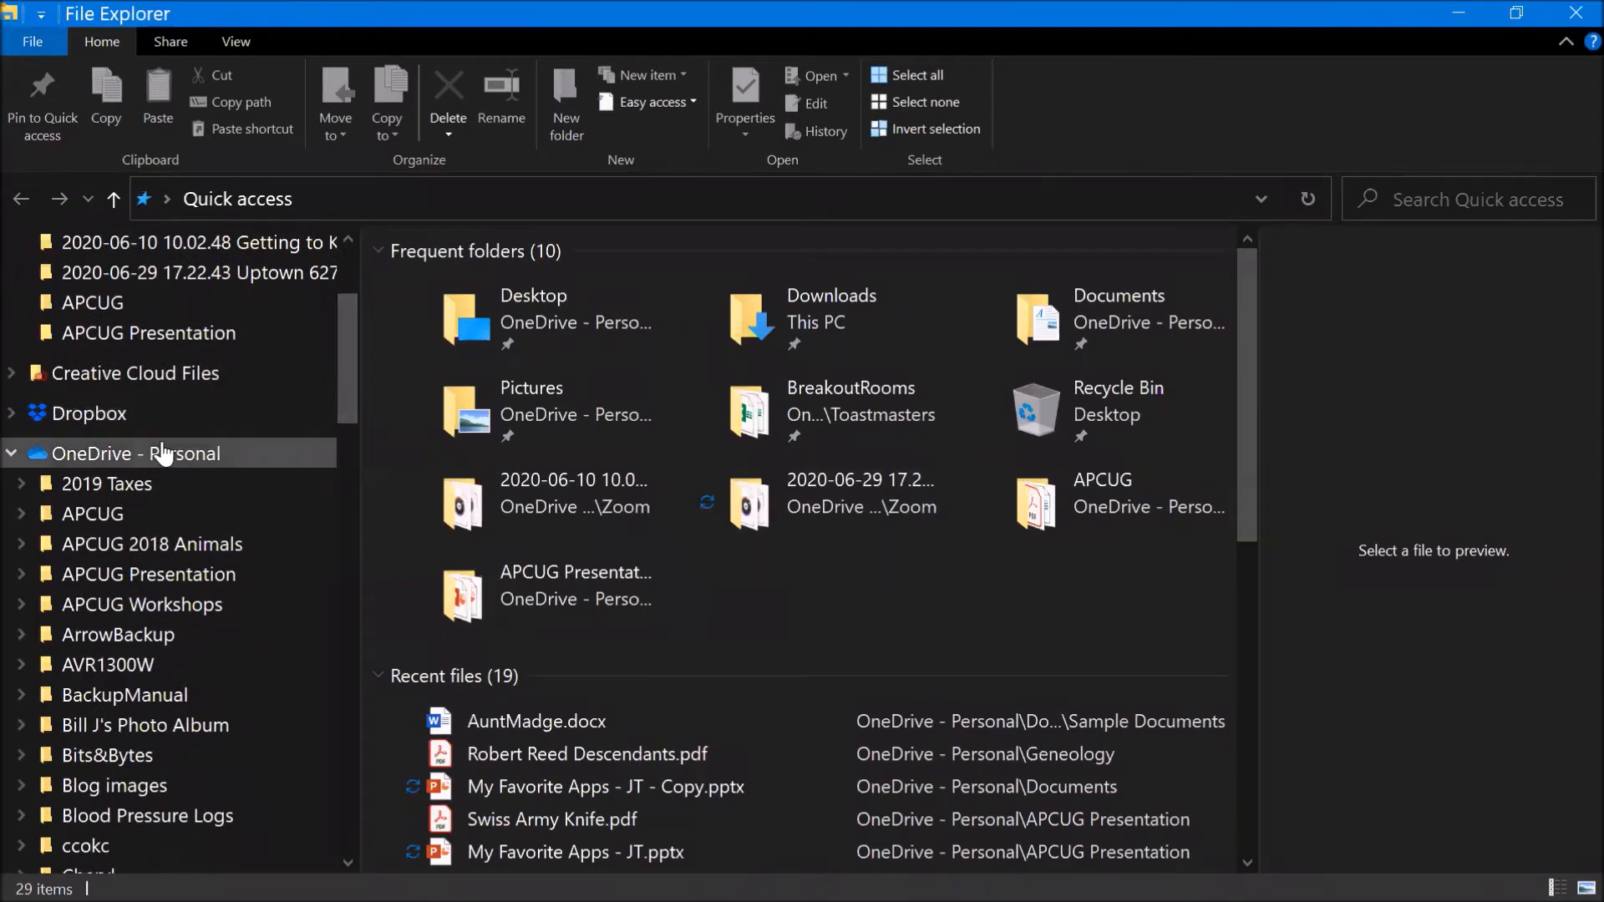
left_click(106, 516)
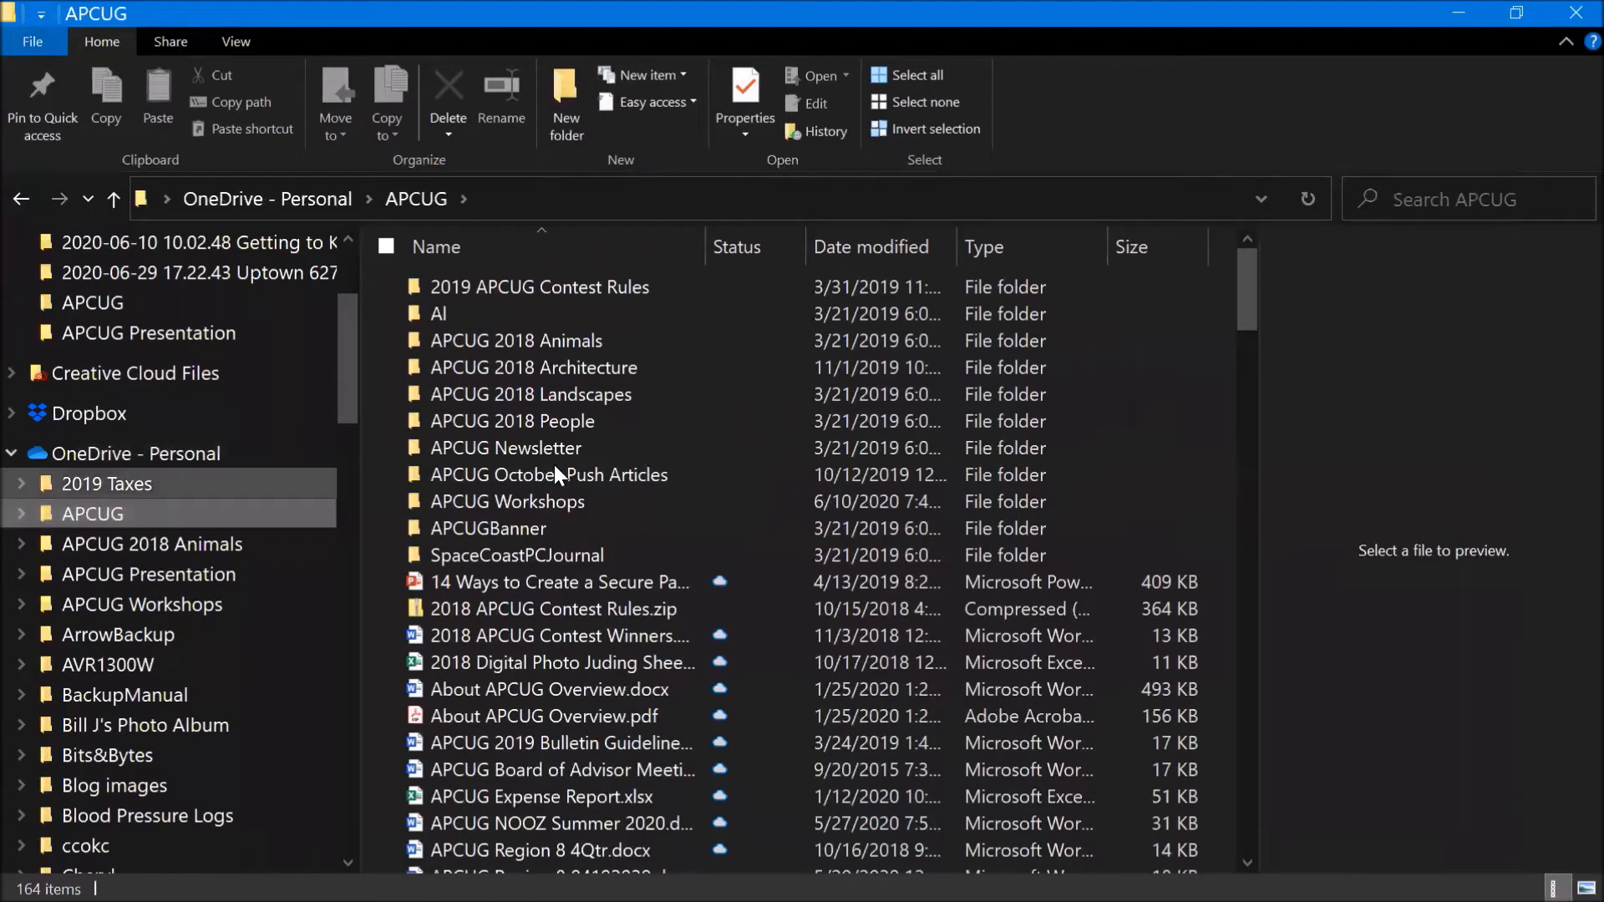
Step: Look through the APCUG folder's file list for the saved test document
scroll(554, 465, "down", 2)
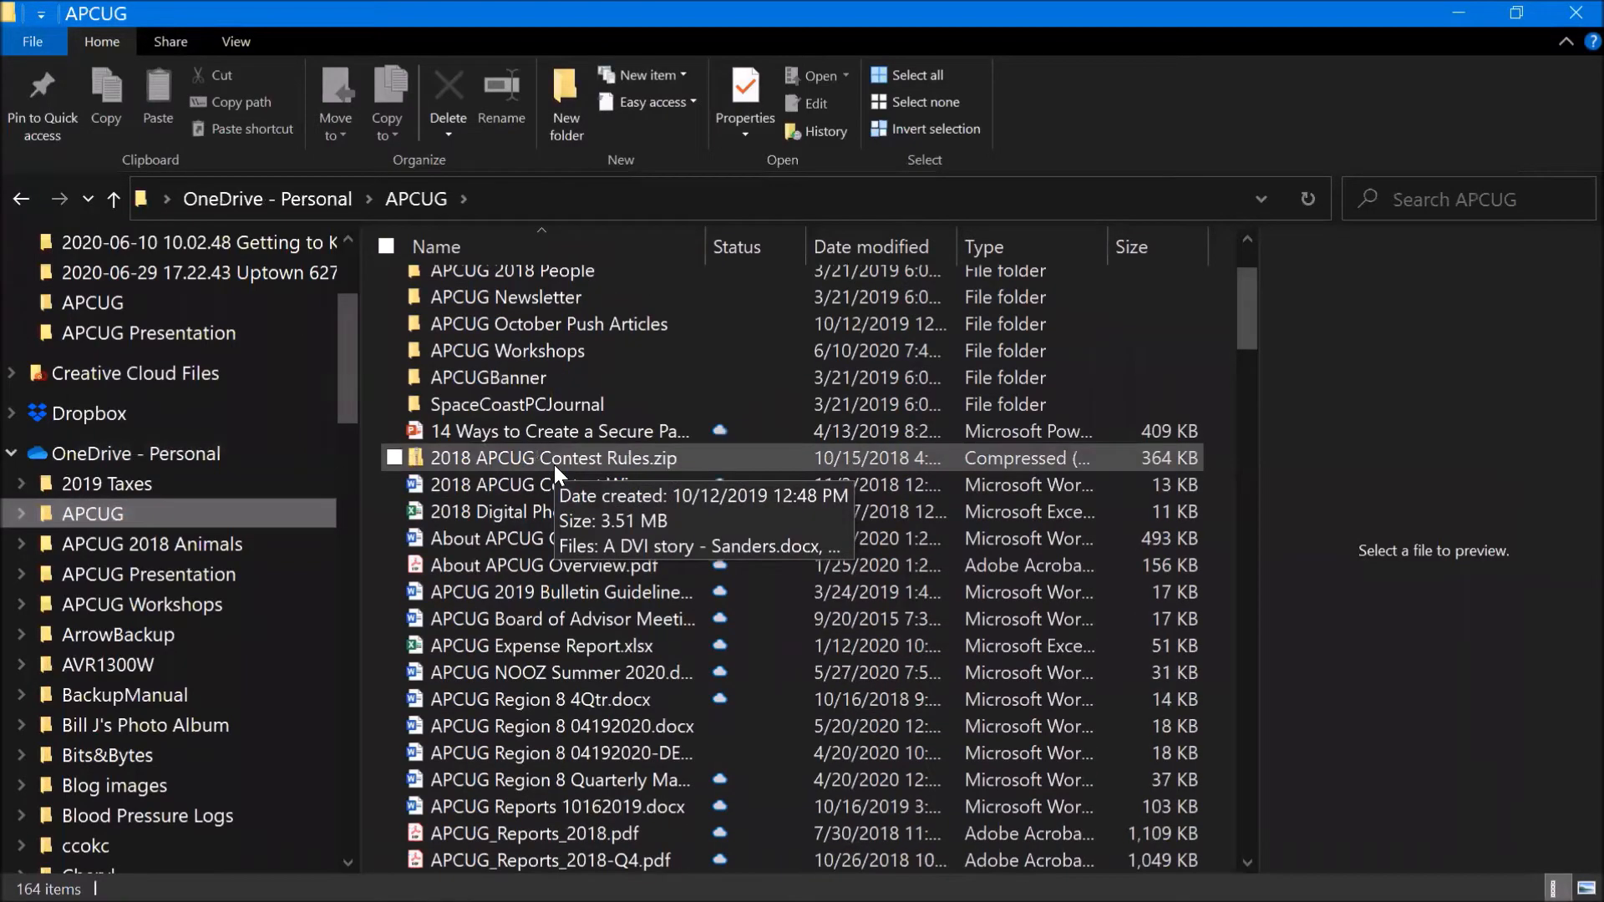
scroll(553, 464, "down", 7)
scroll(554, 464, "down", 10)
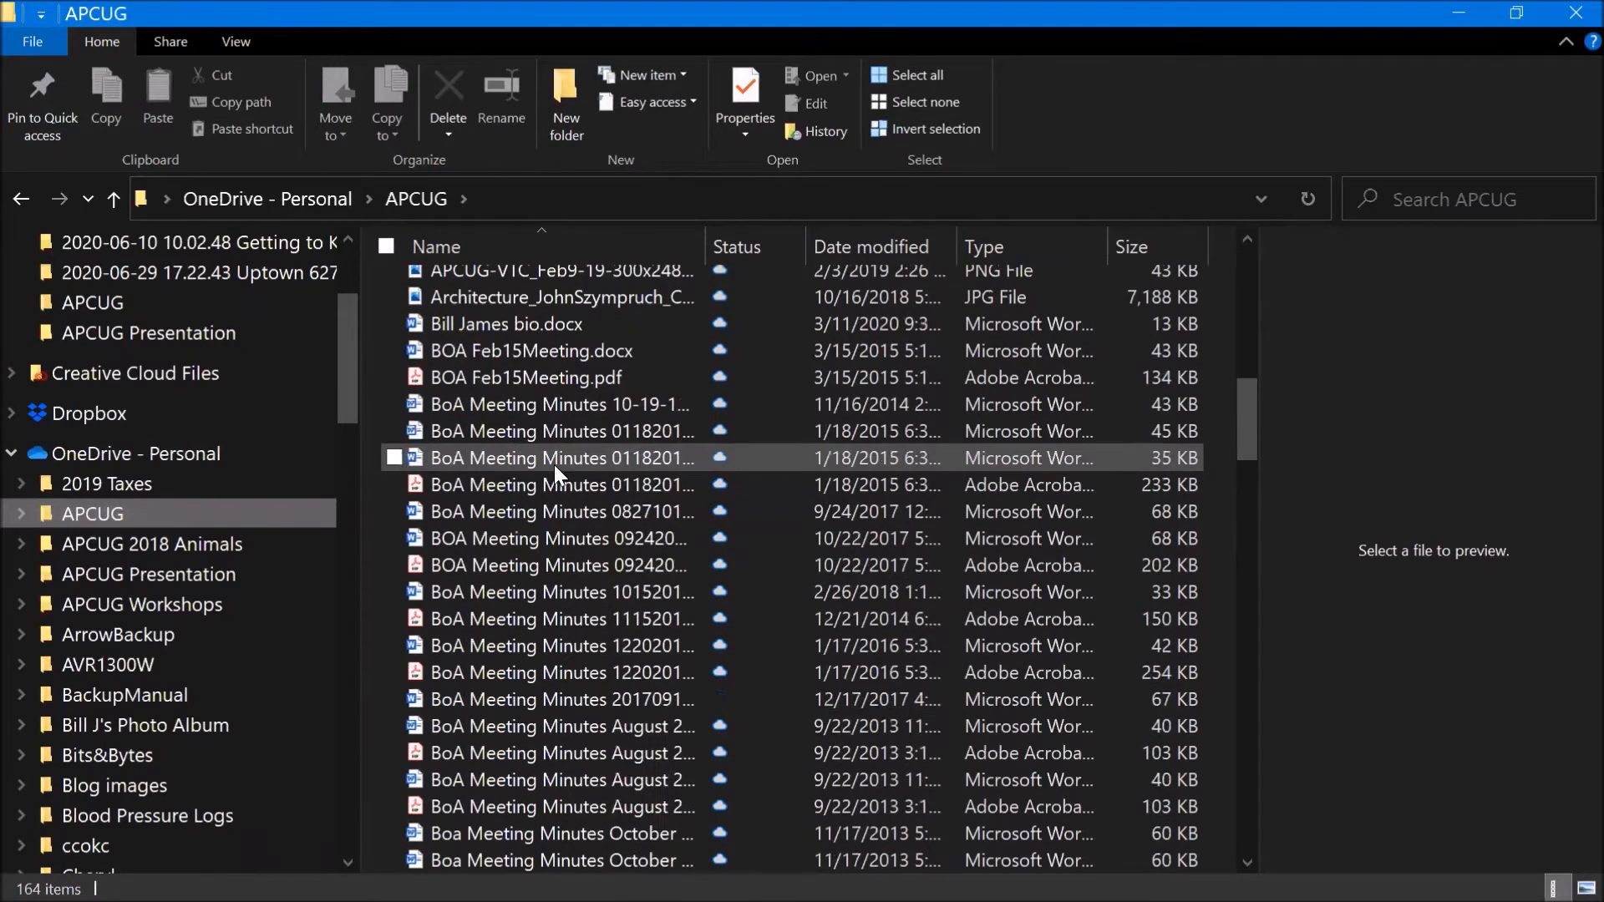
scroll(554, 465, "down", 8)
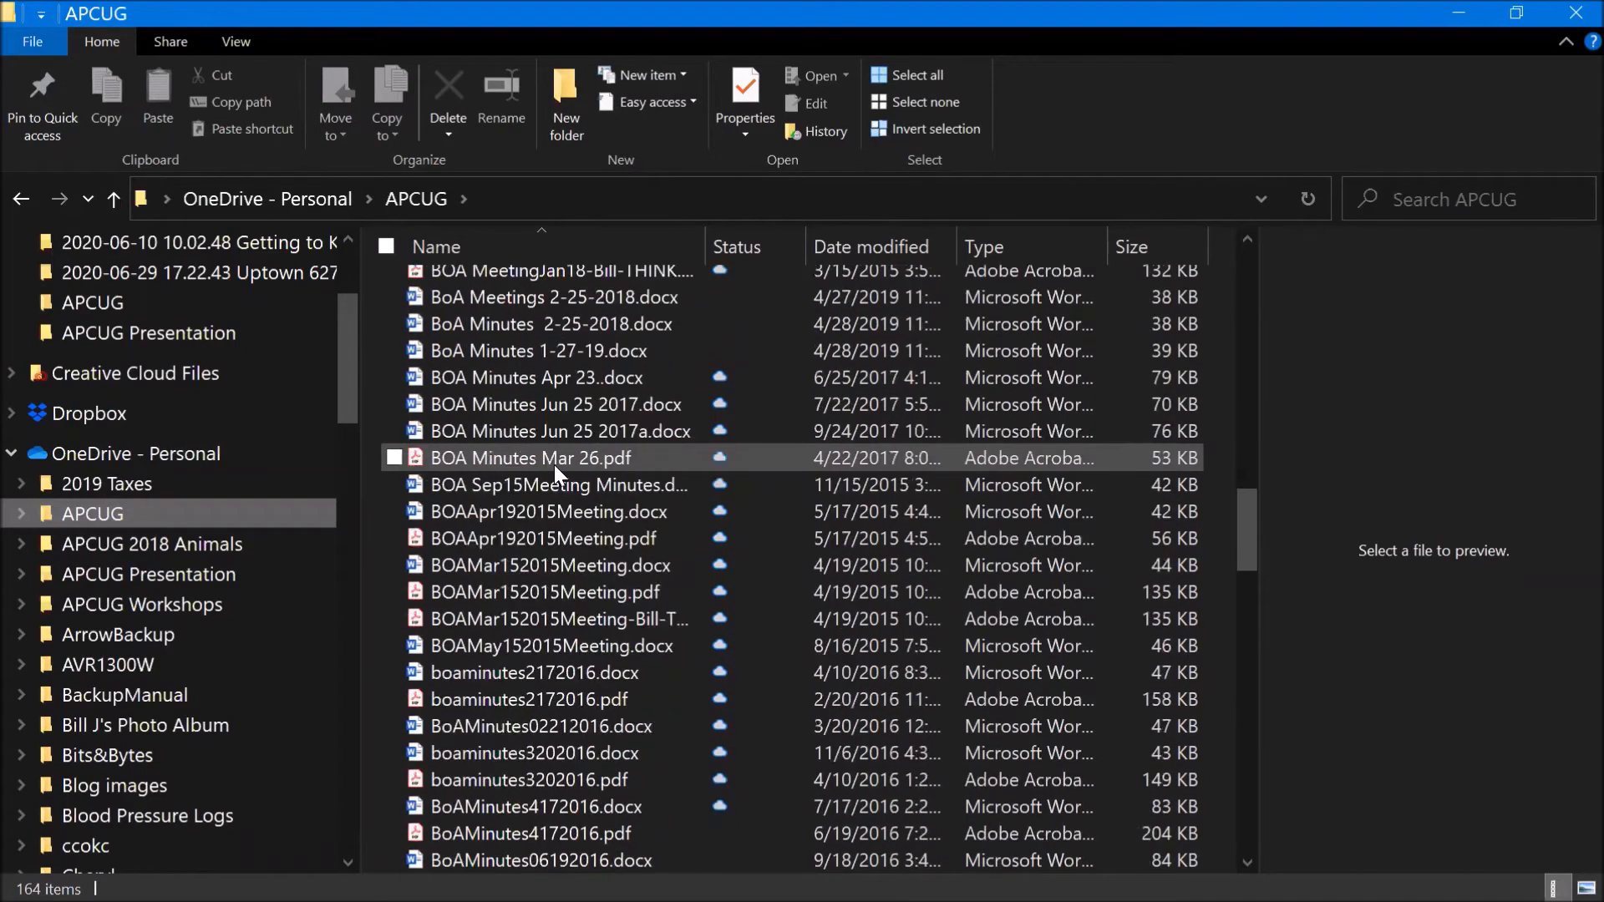
scroll(554, 464, "down", 3)
scroll(554, 464, "down", 13)
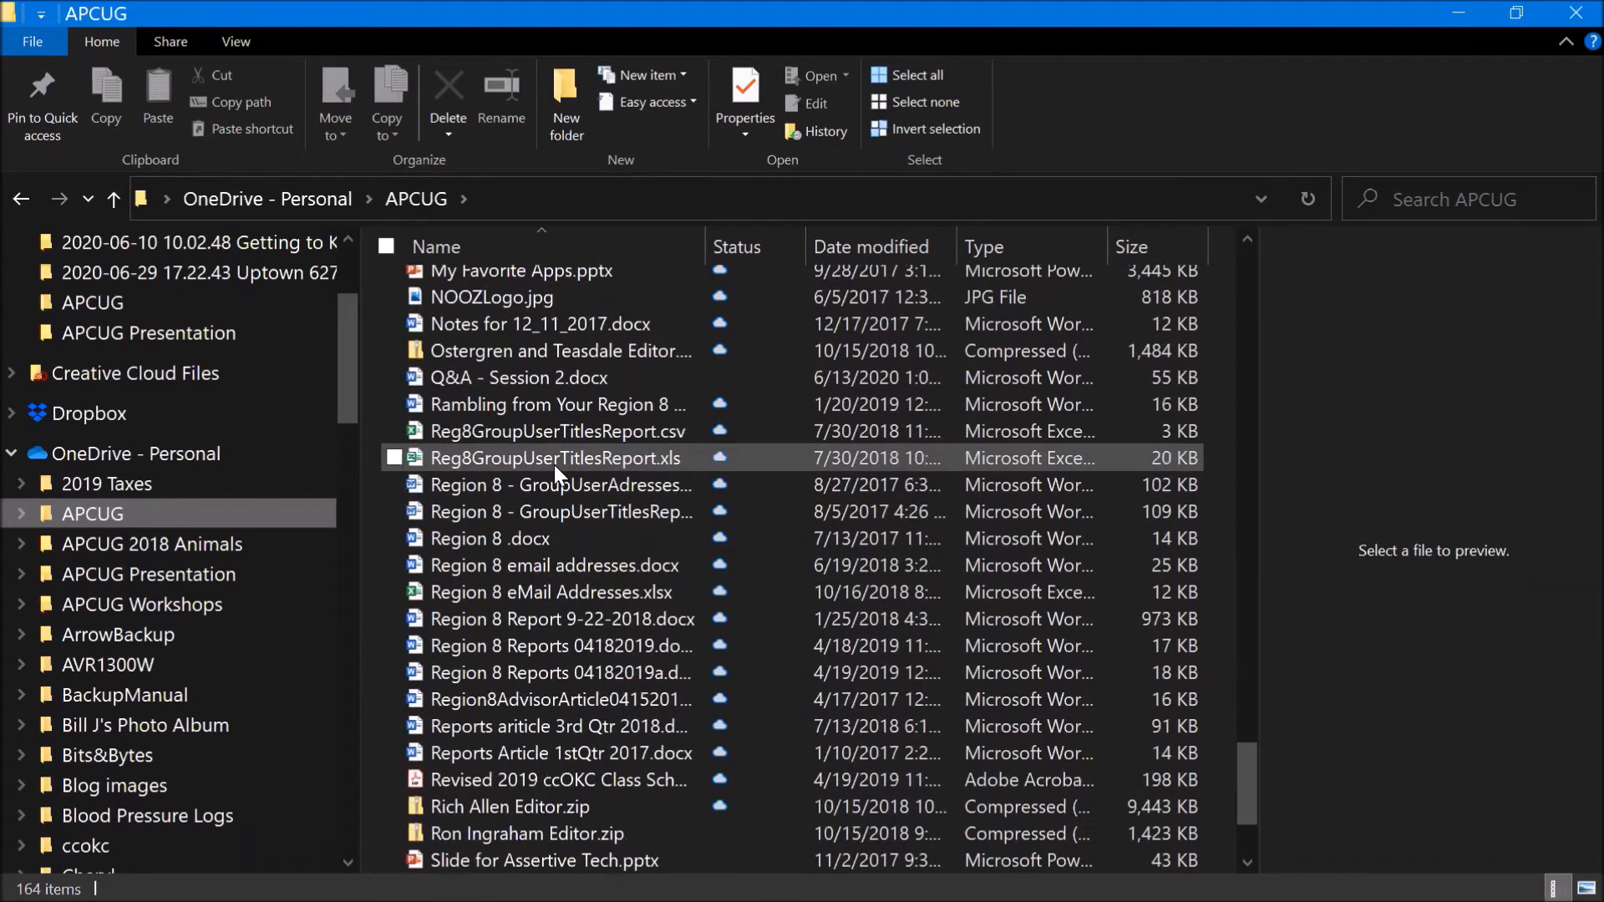
scroll(554, 465, "down", 2)
scroll(554, 465, "down", 1)
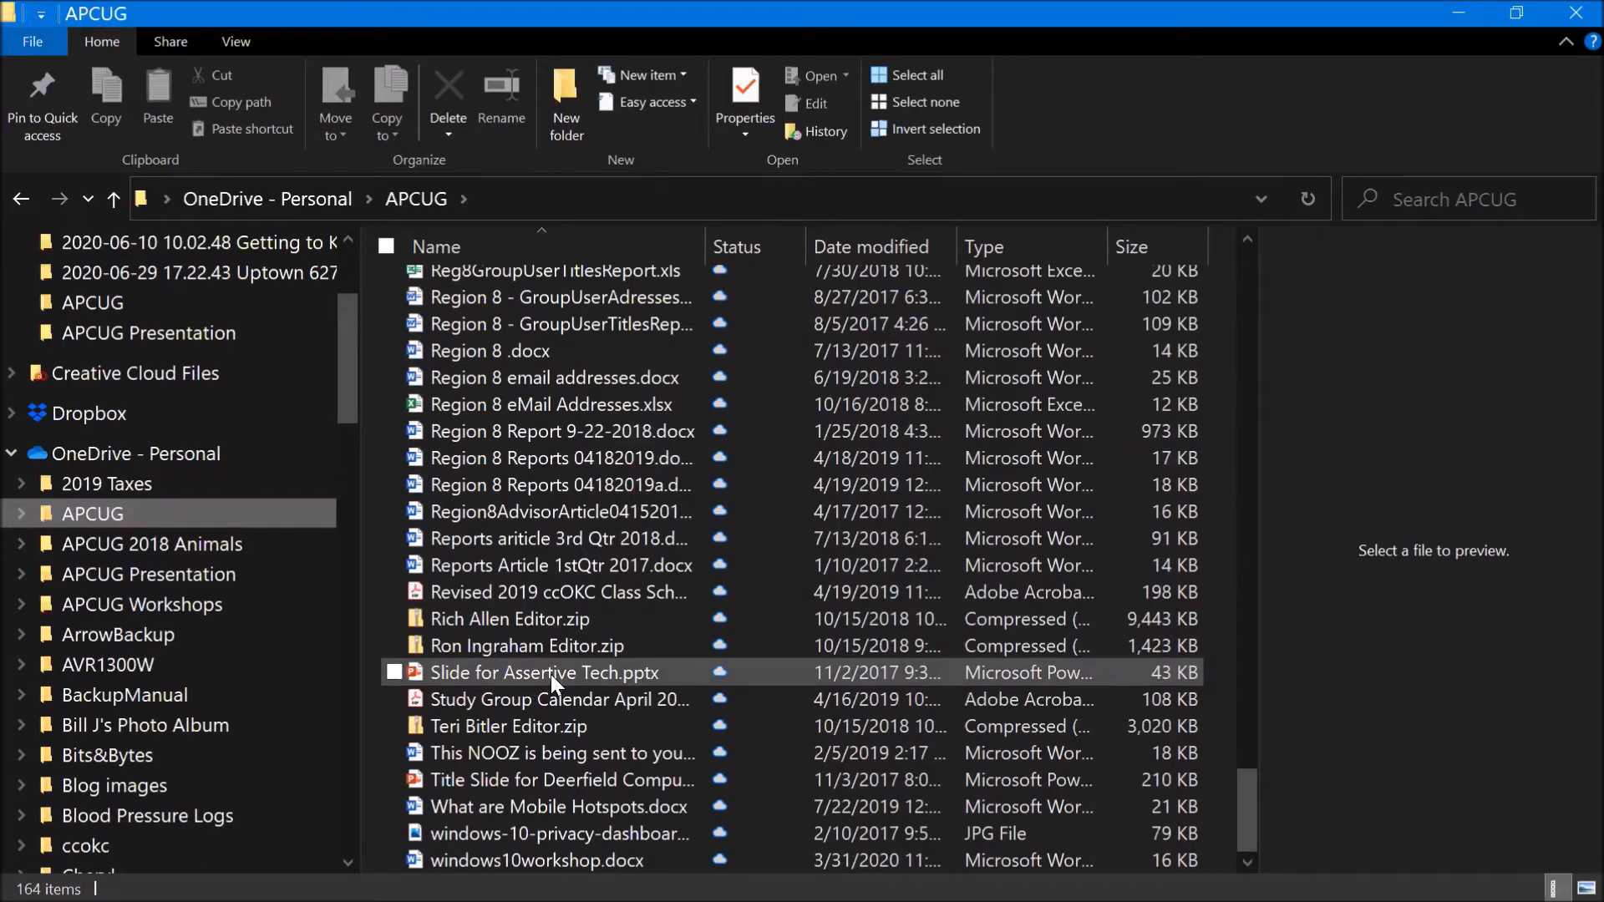
scroll(549, 675, "up", 3)
scroll(550, 674, "up", 3)
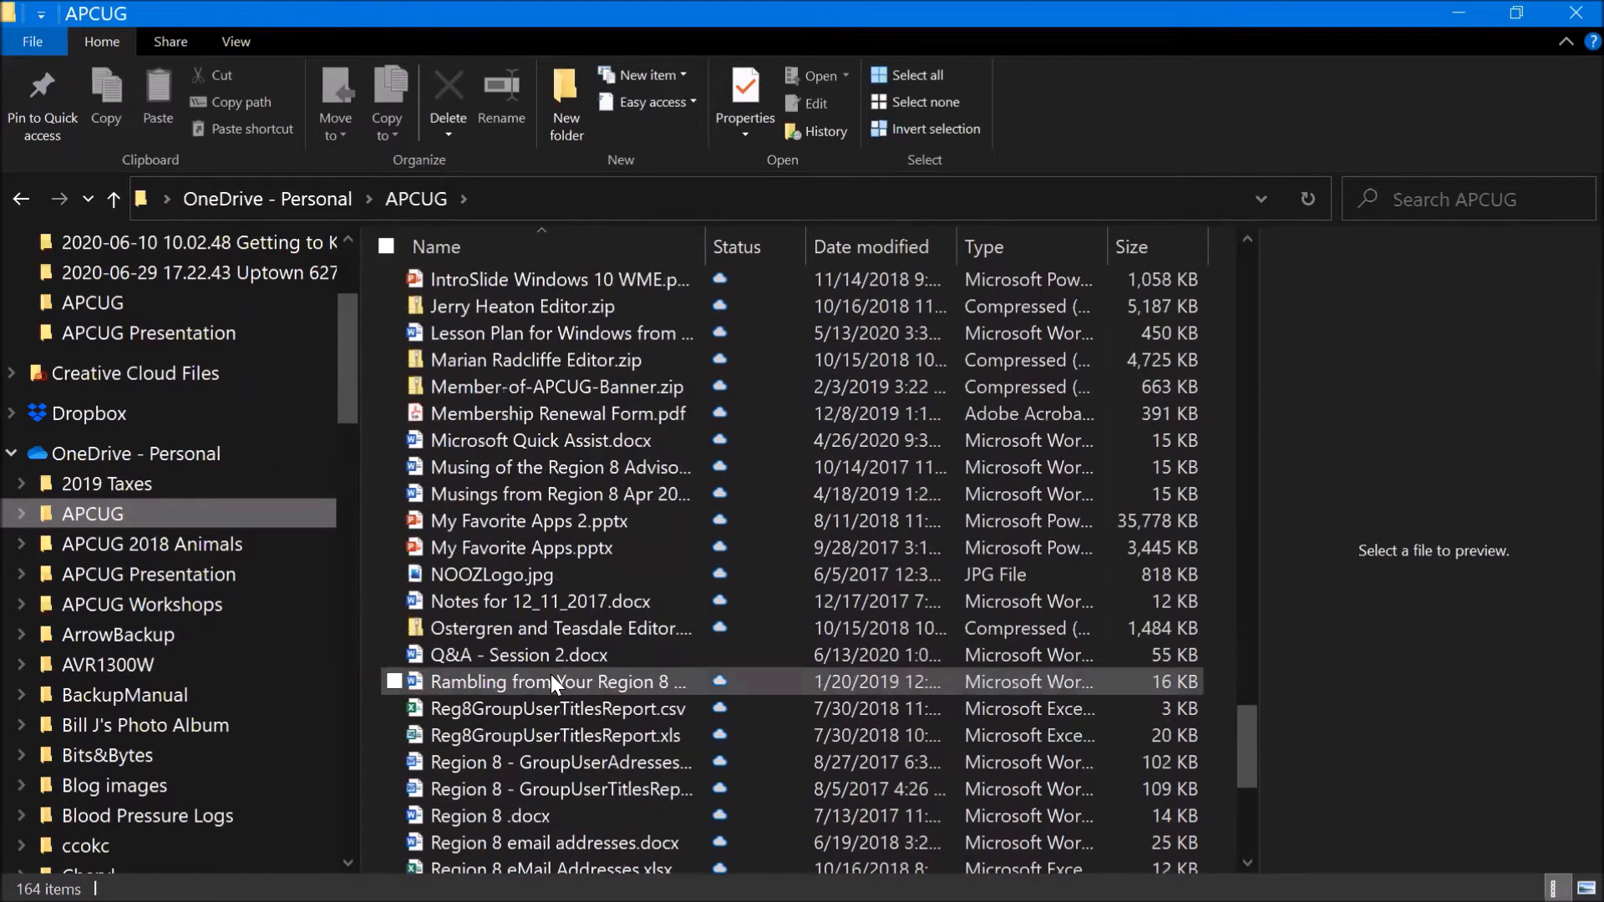
scroll(550, 681, "up", 5)
scroll(550, 675, "up", 18)
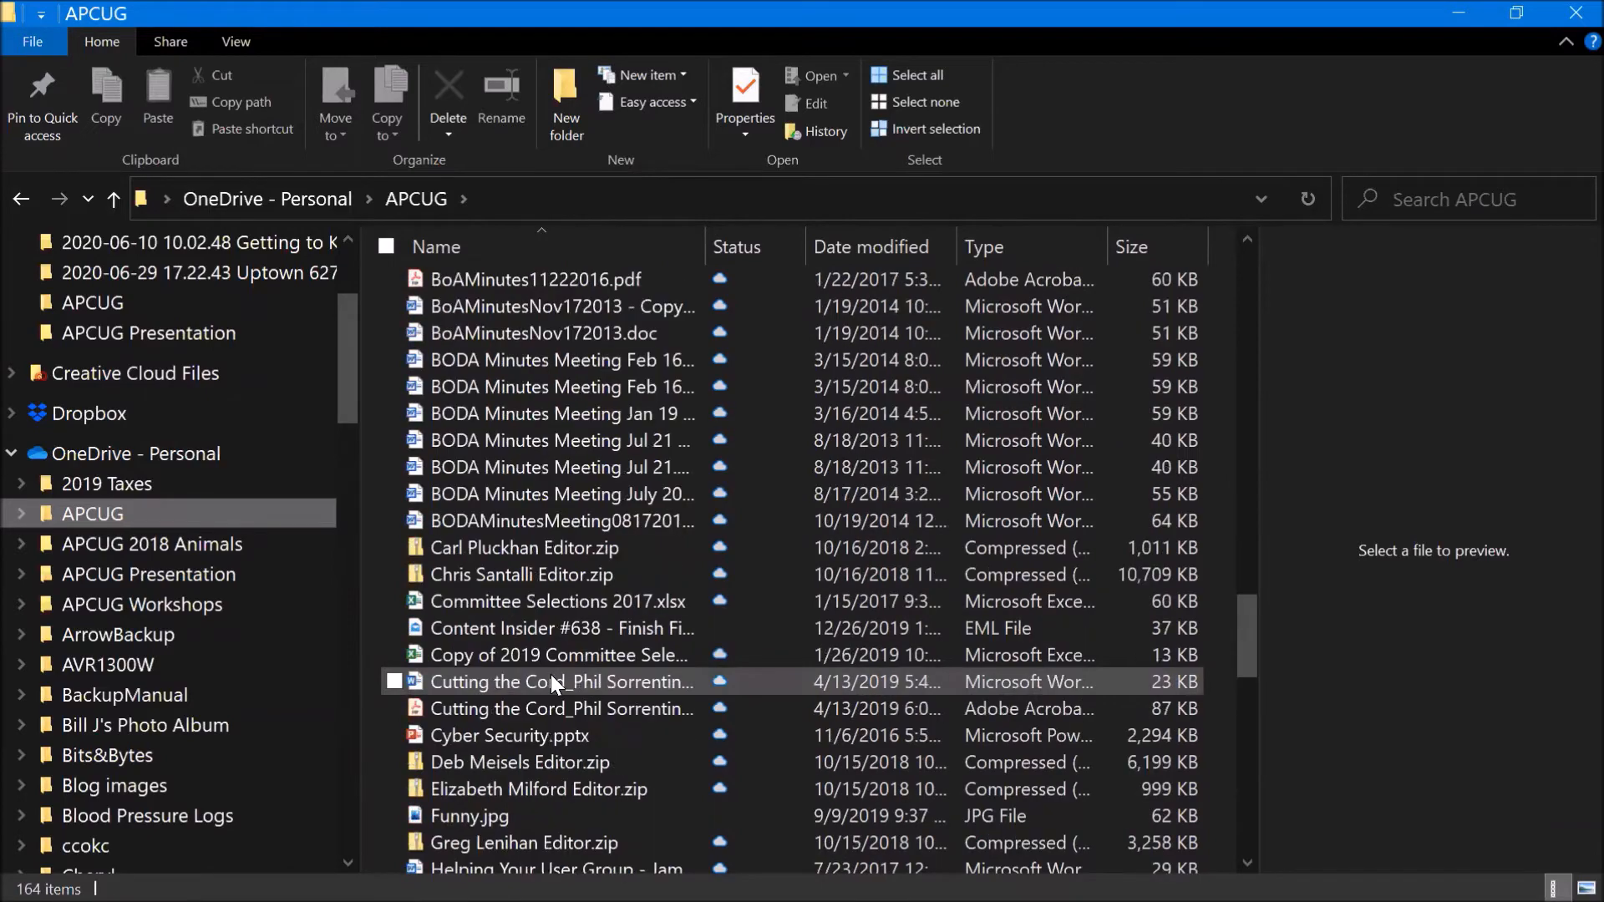
scroll(550, 675, "up", 11)
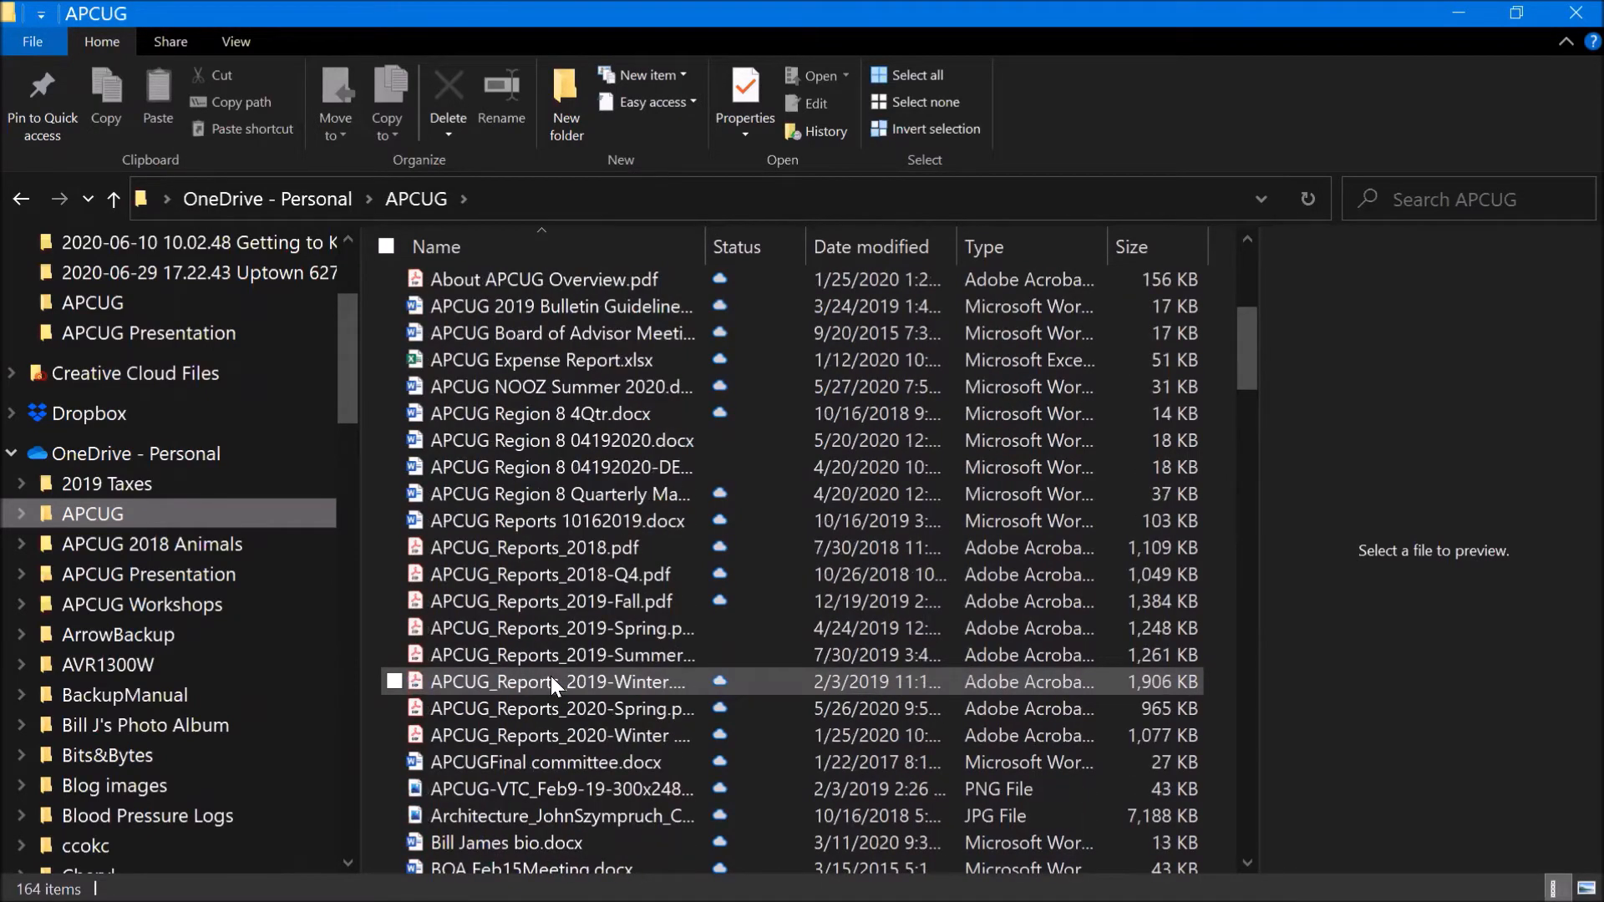
scroll(550, 675, "up", 5)
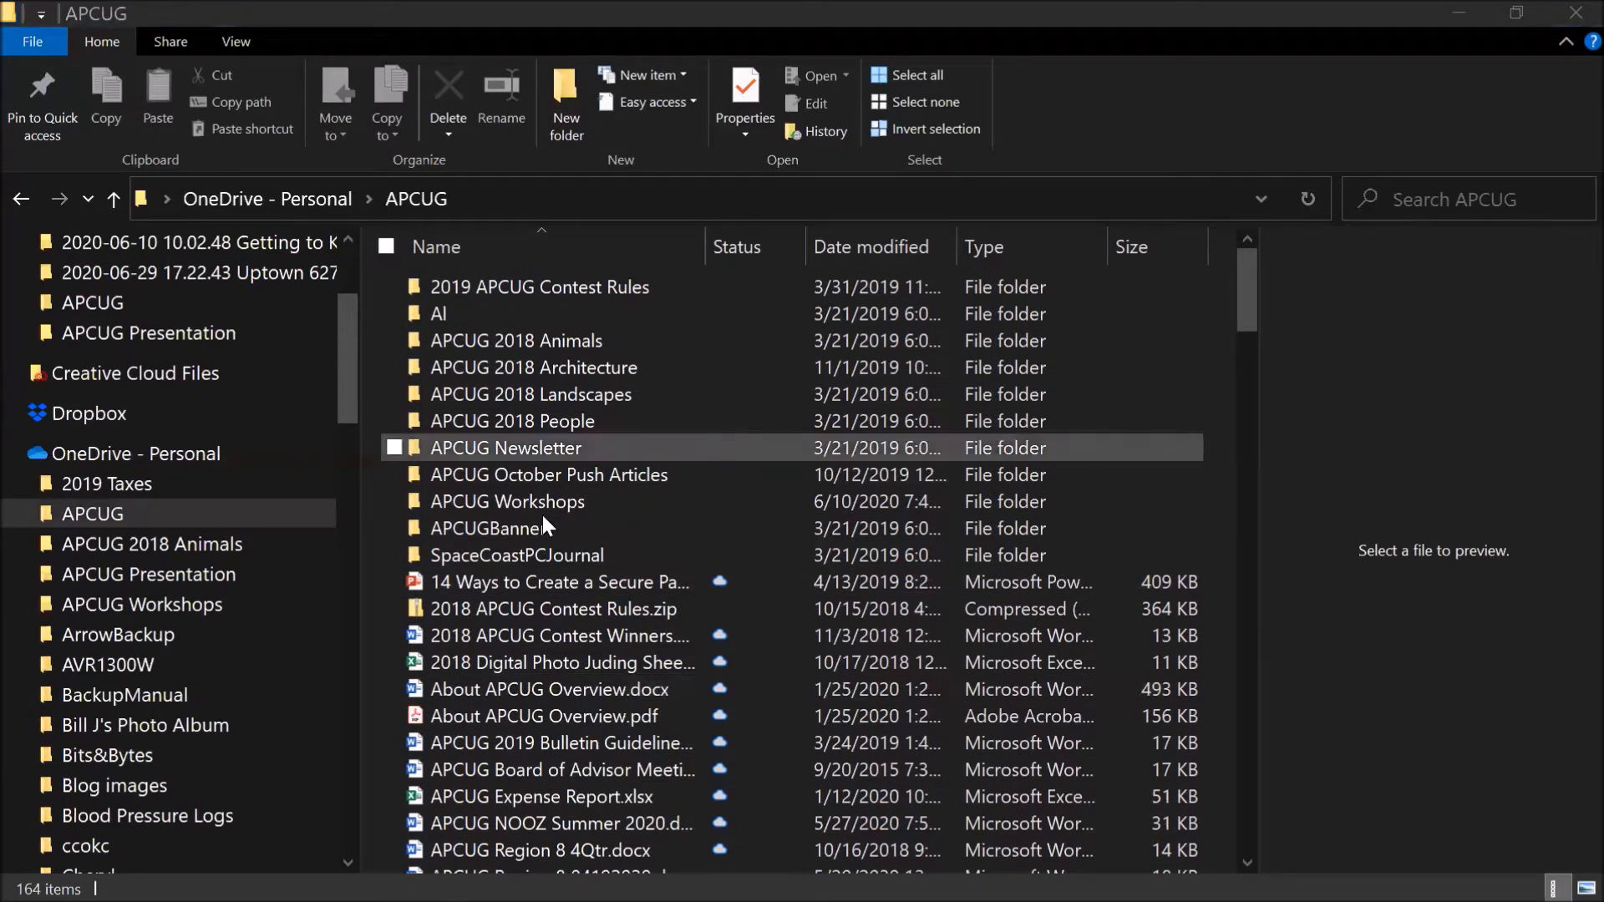
Step: Expand the APCUG folder in the folder tree and check its file list down to the end for the test document
left_click(18, 519)
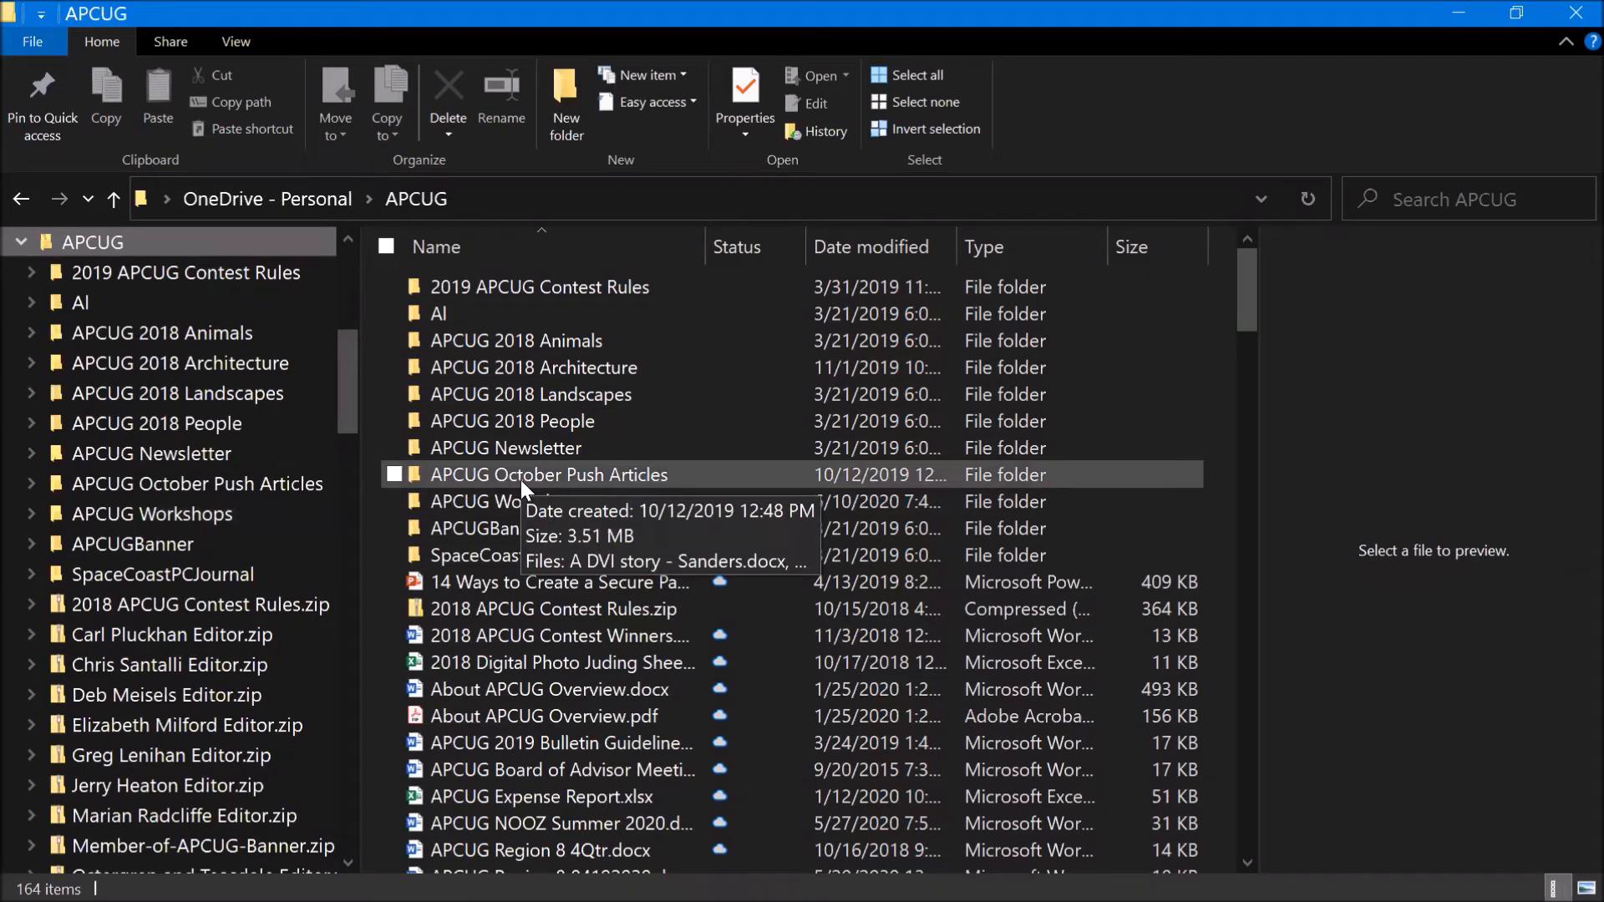
scroll(520, 479, "down", 1)
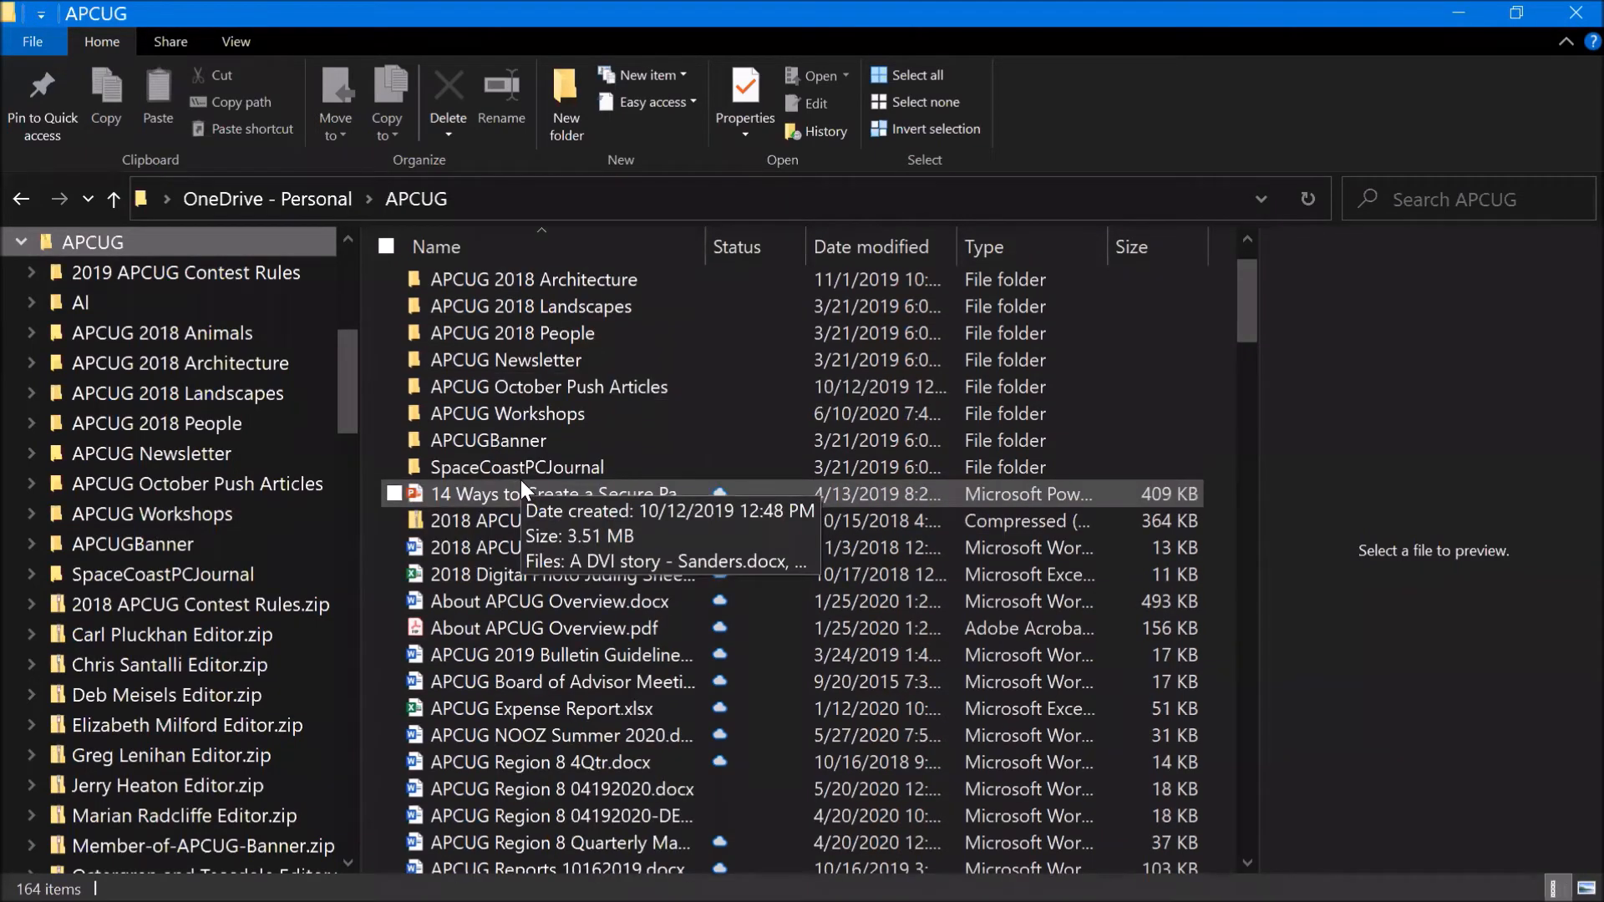
scroll(520, 485, "down", 5)
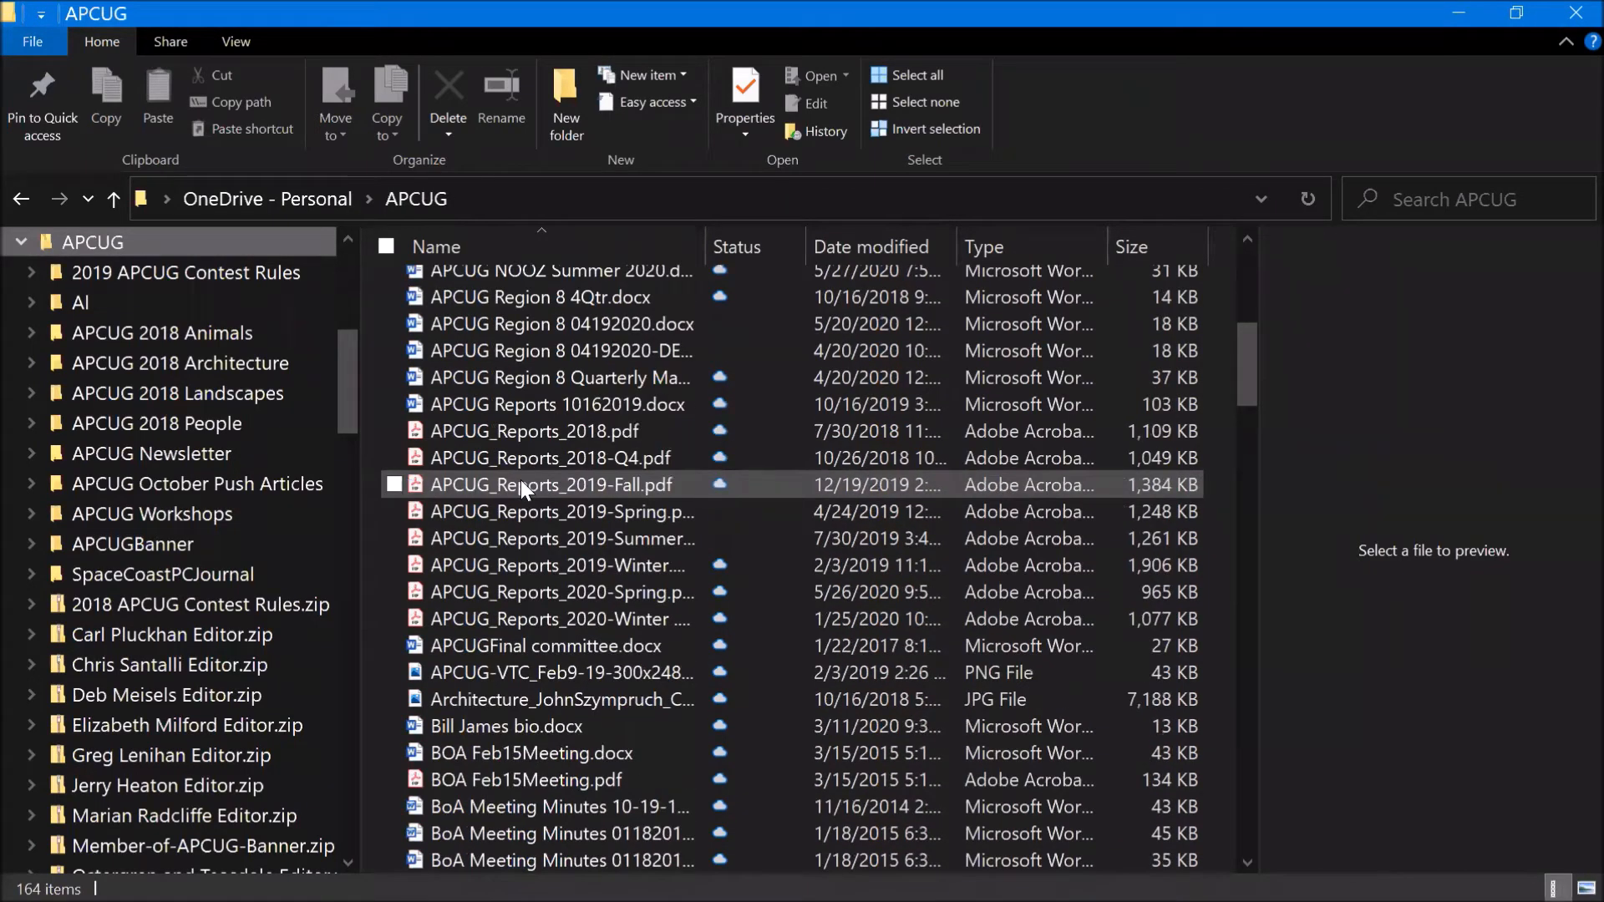
scroll(521, 485, "down", 6)
scroll(520, 480, "down", 13)
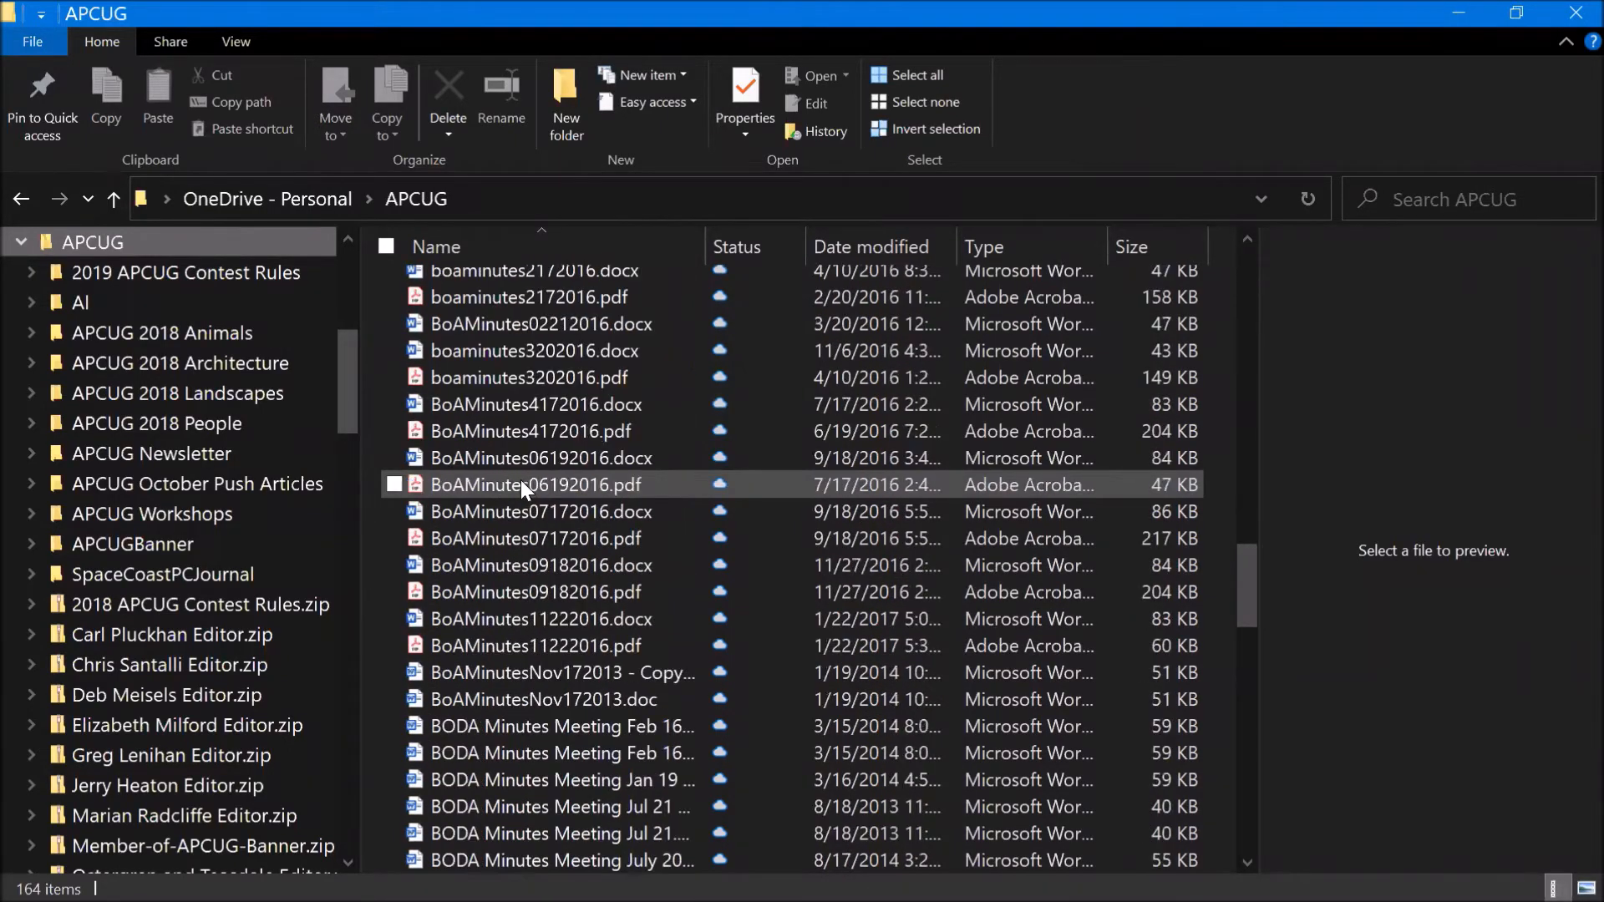
scroll(521, 483, "down", 4)
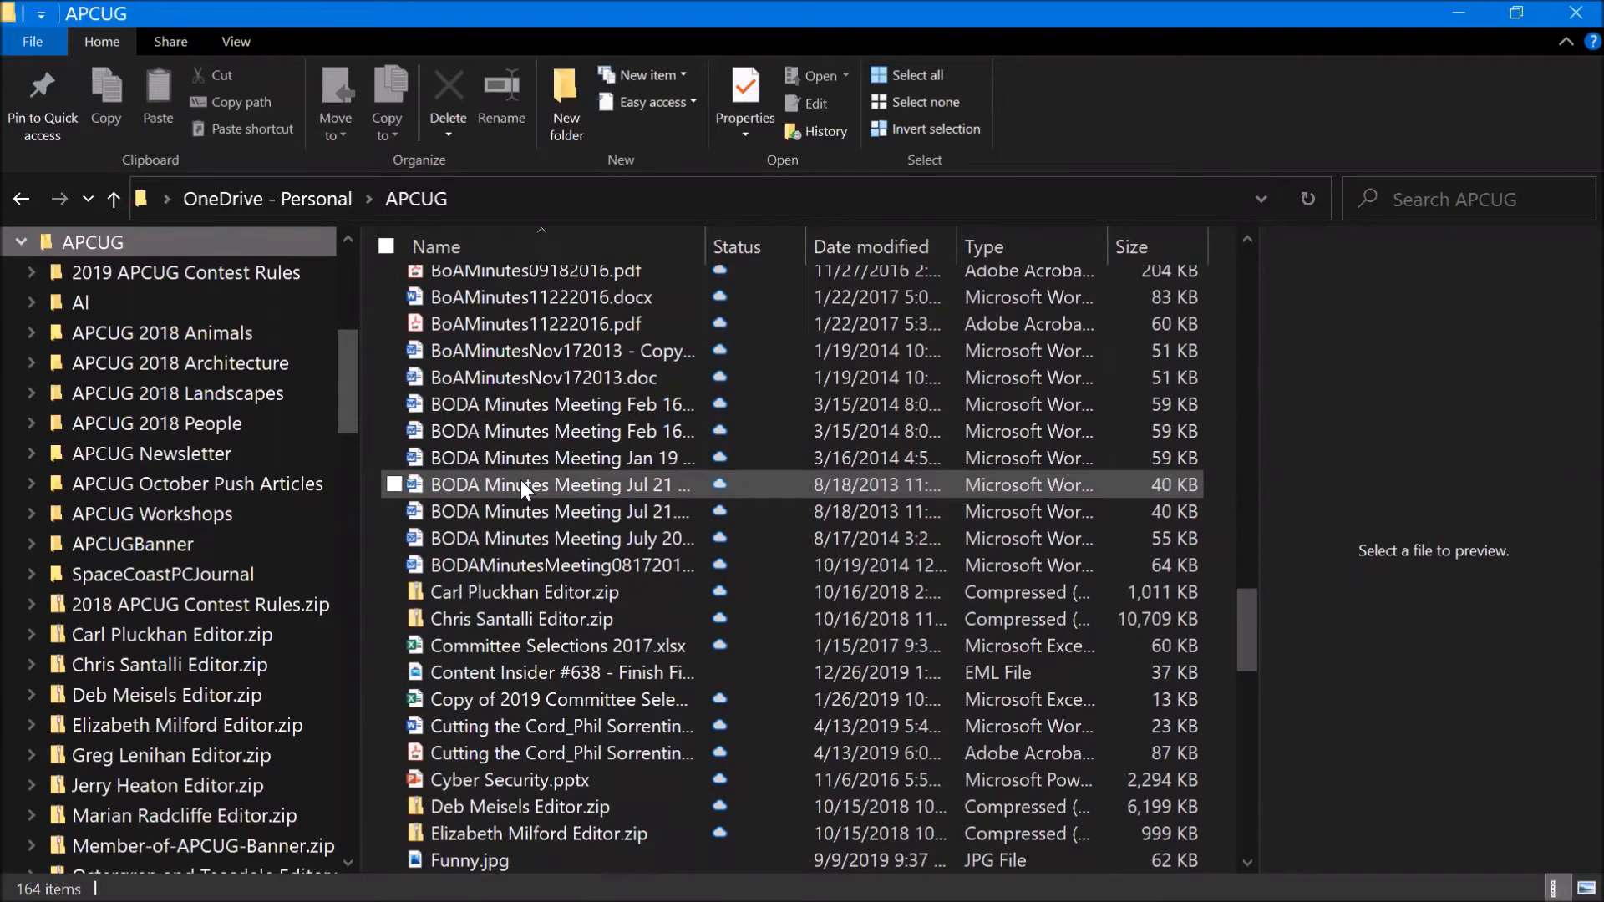
scroll(520, 480, "down", 8)
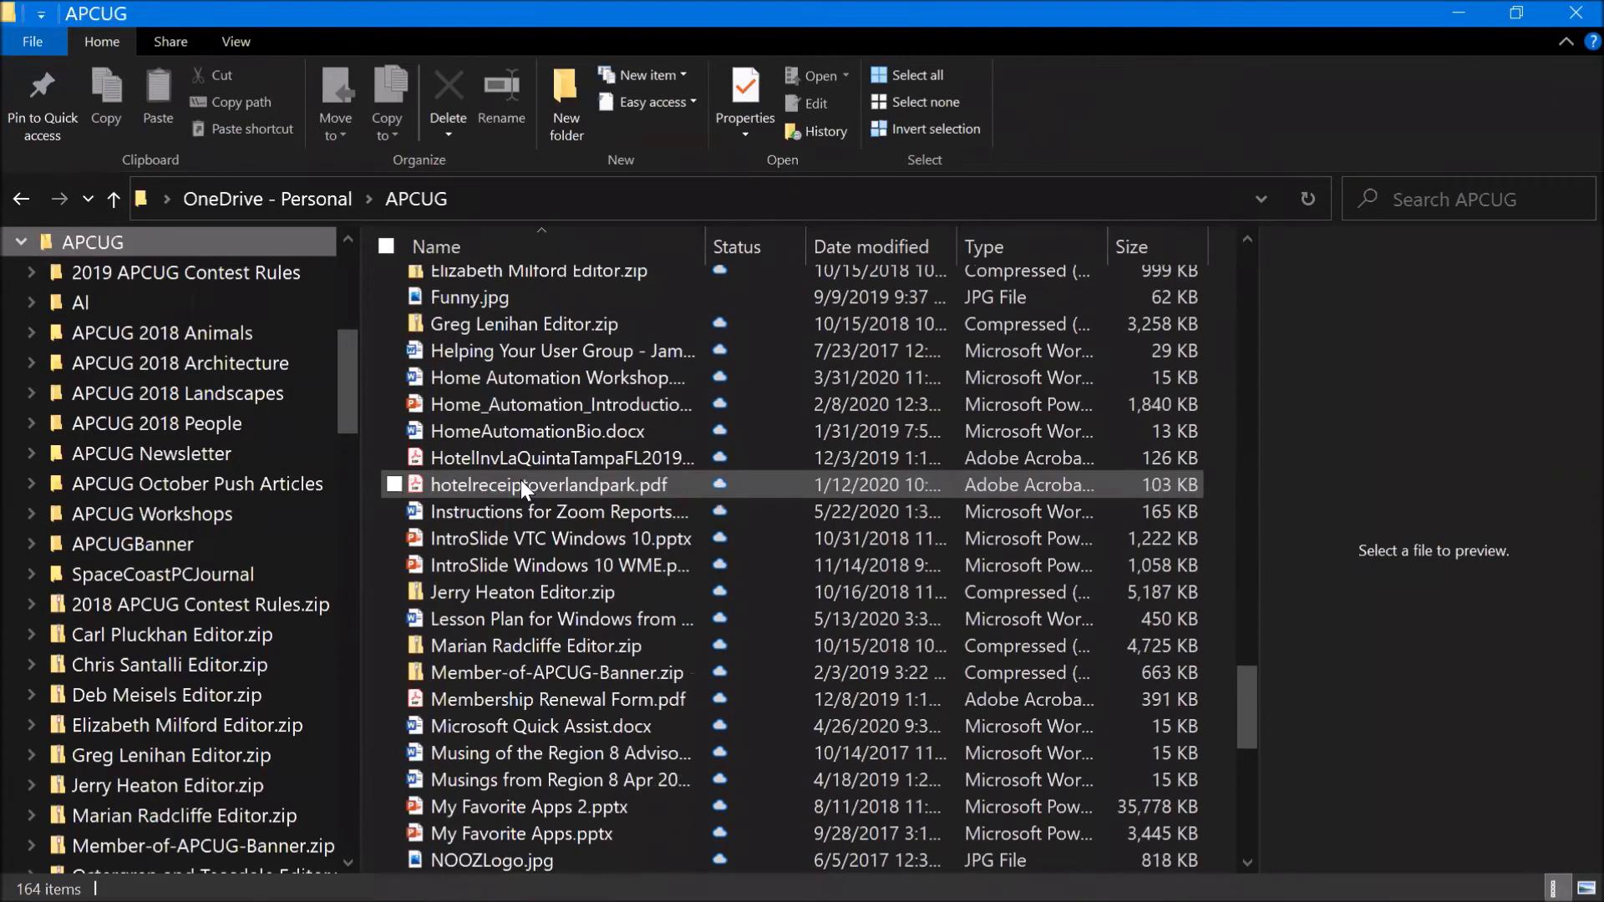
scroll(519, 480, "down", 5)
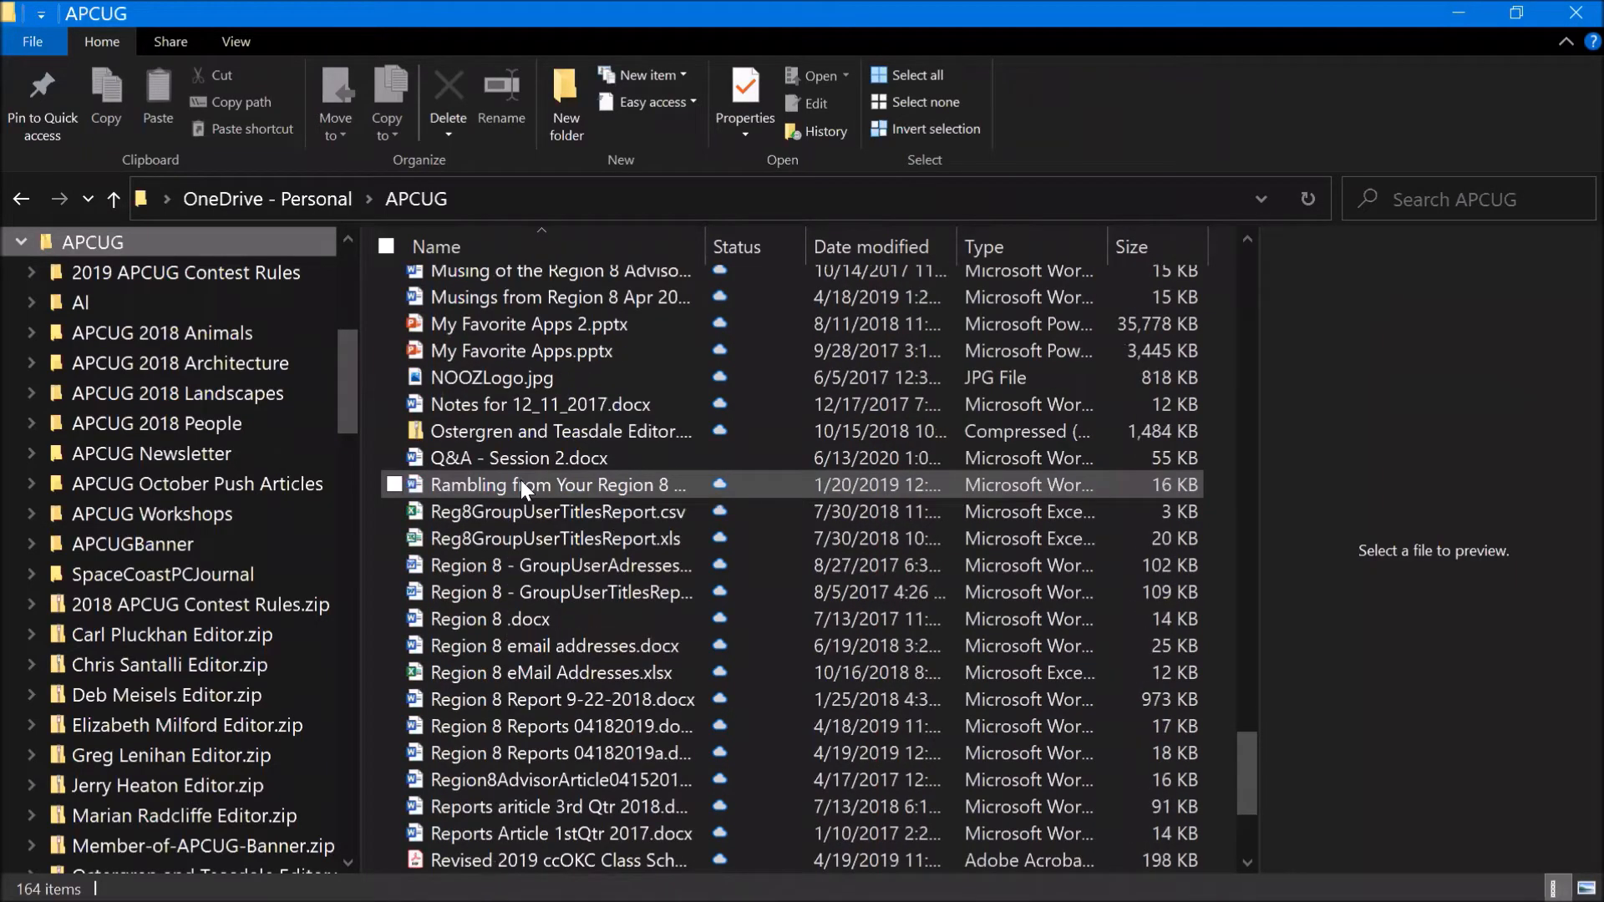
scroll(519, 479, "down", 3)
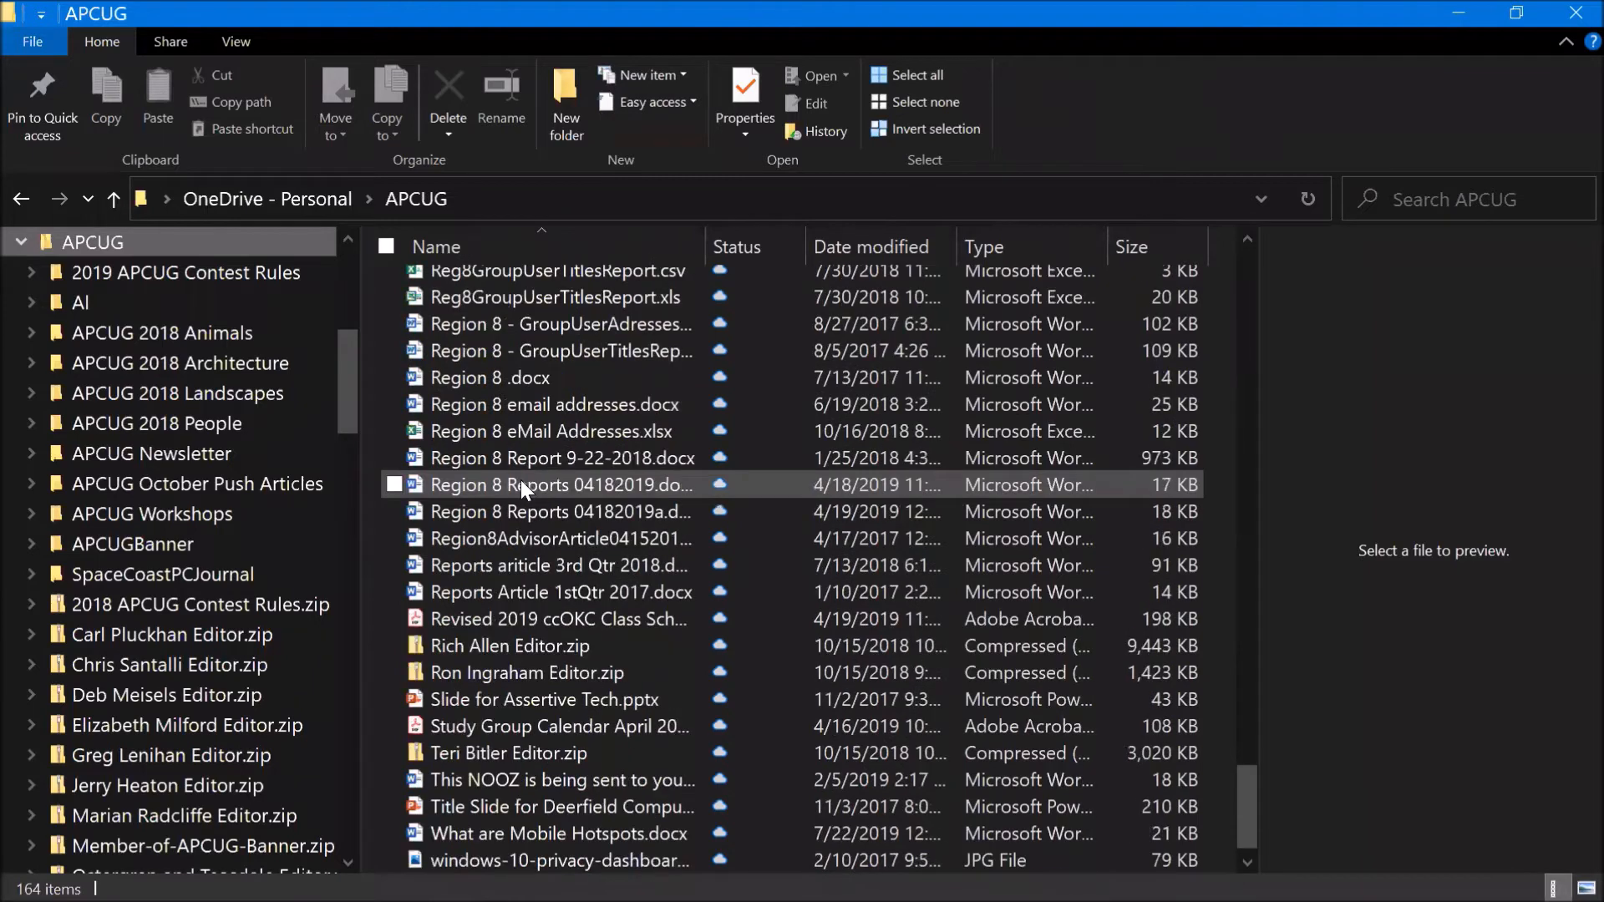
scroll(520, 485, "down", 1)
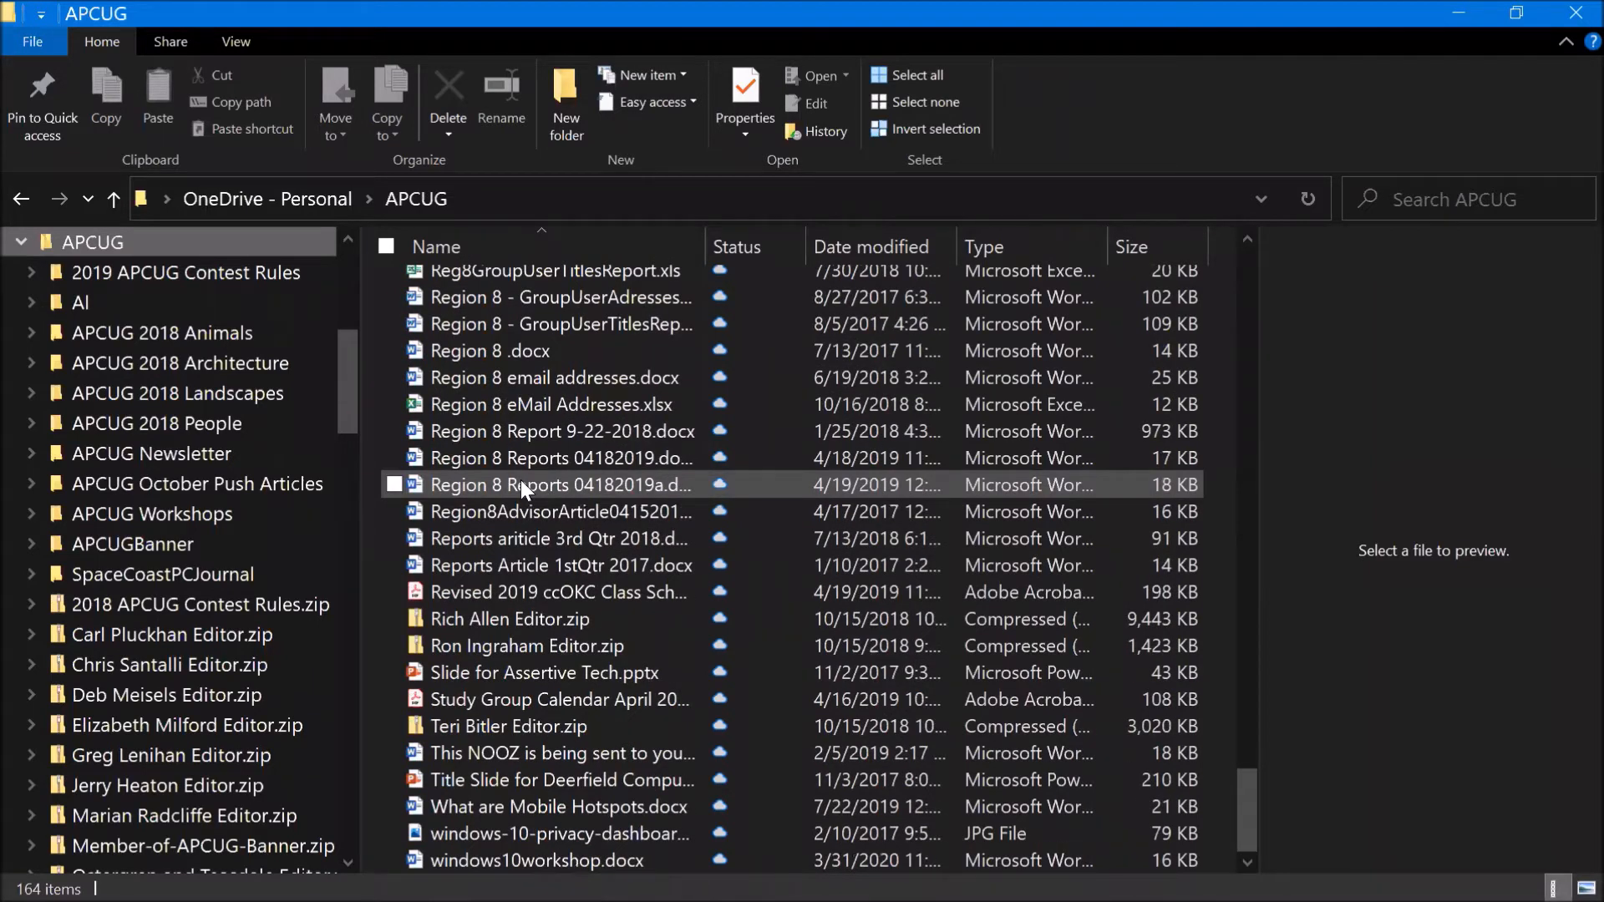
Step: Search the APCUG folder for "test doc"
left_click(1410, 198)
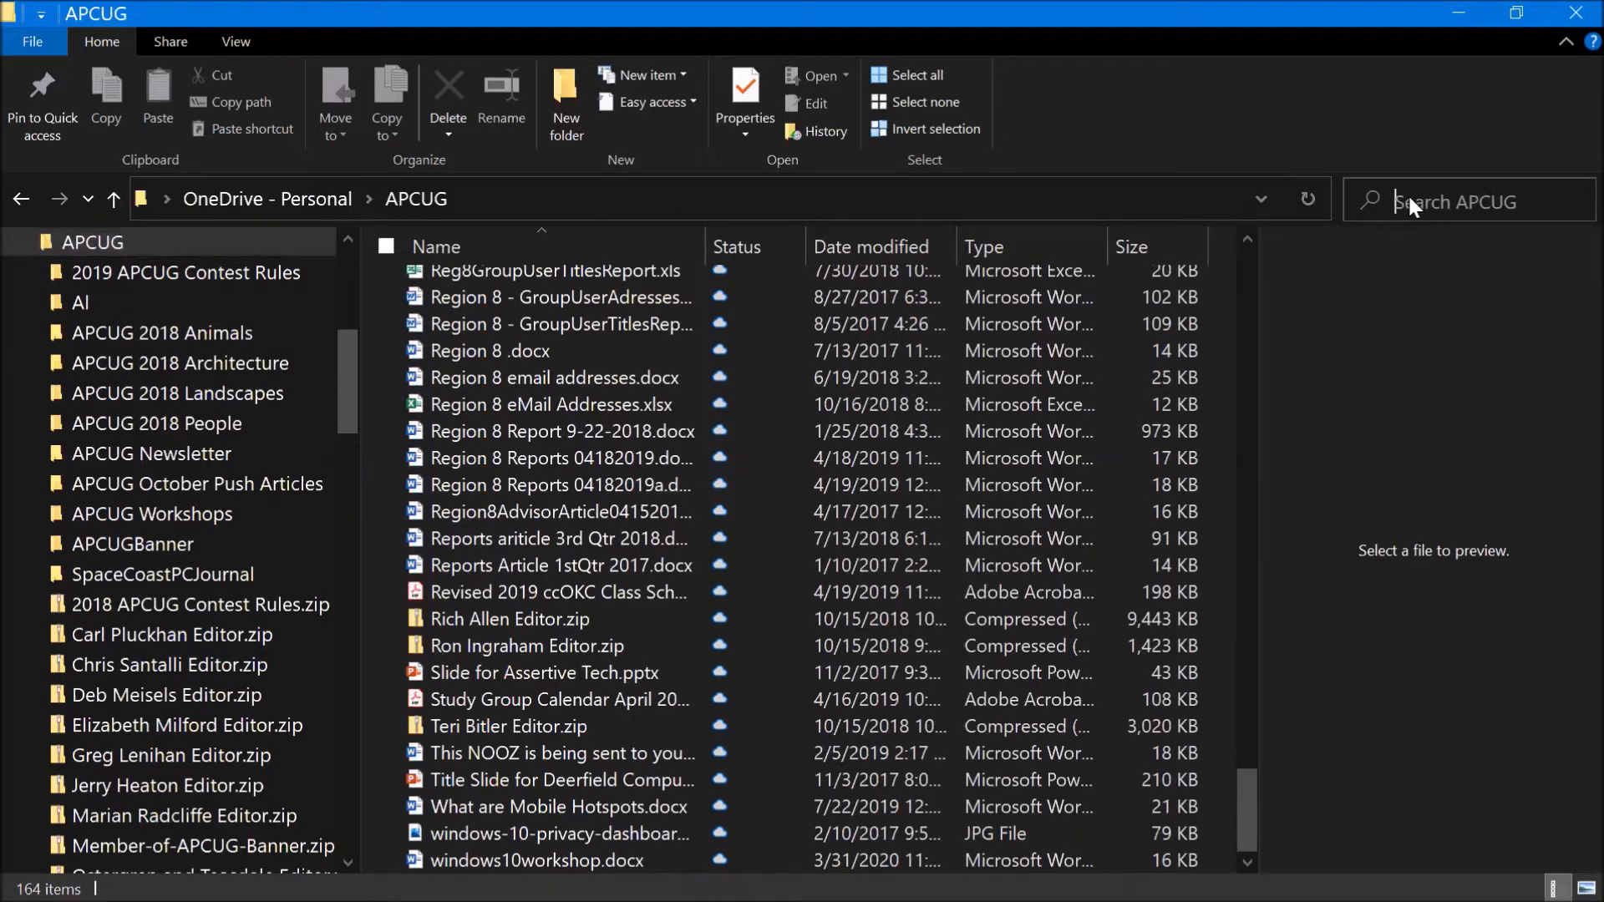
type("te")
type("xt")
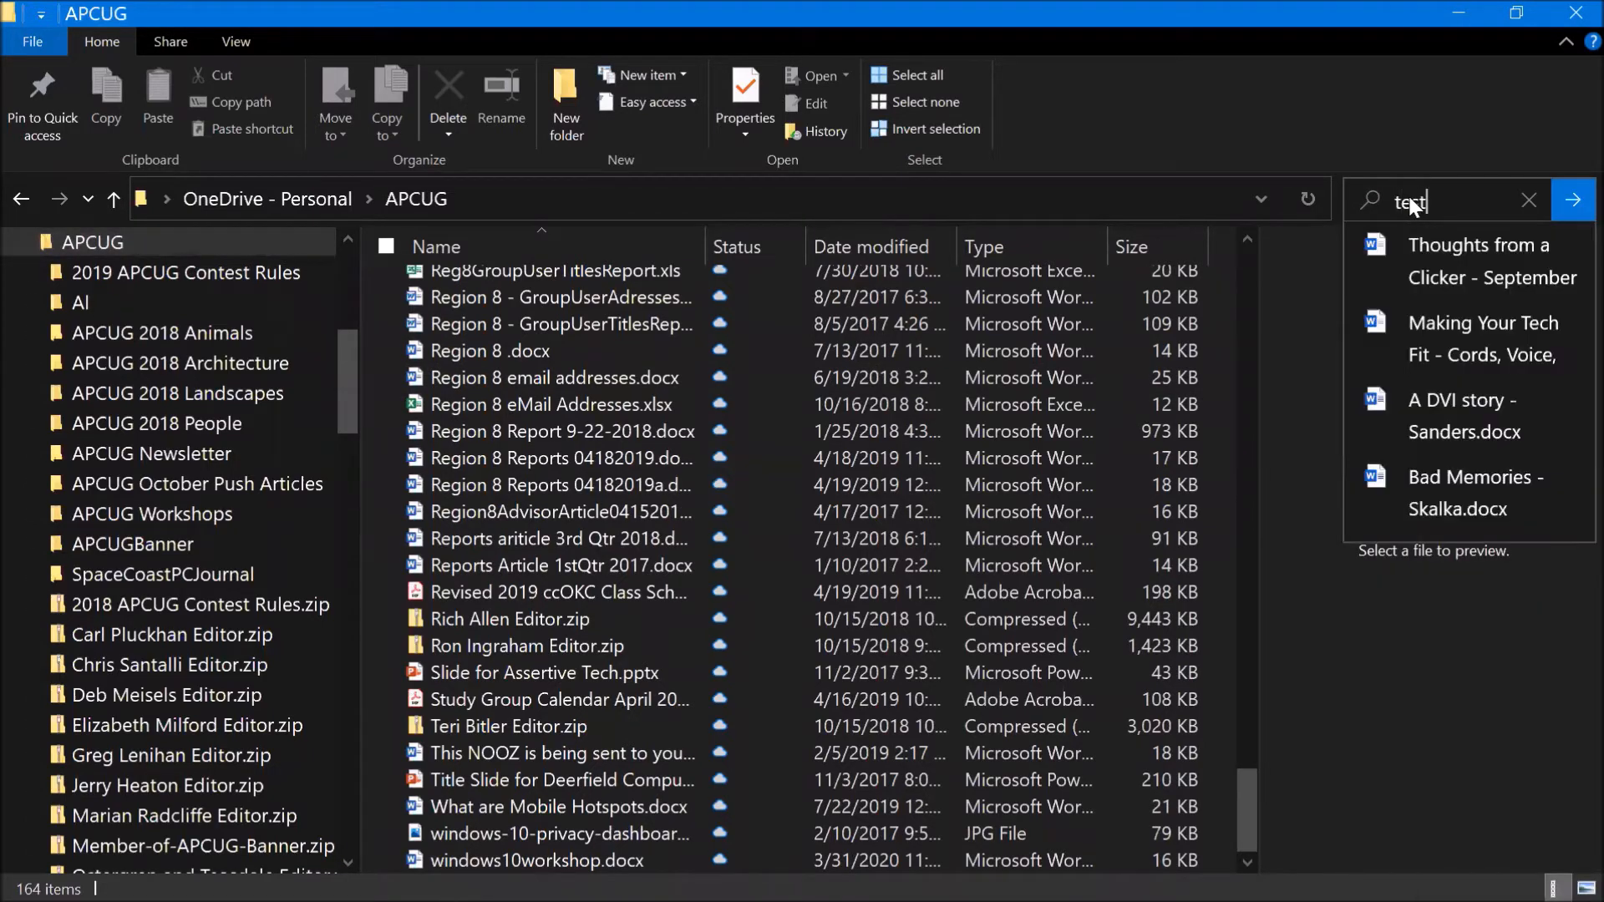
type(" do")
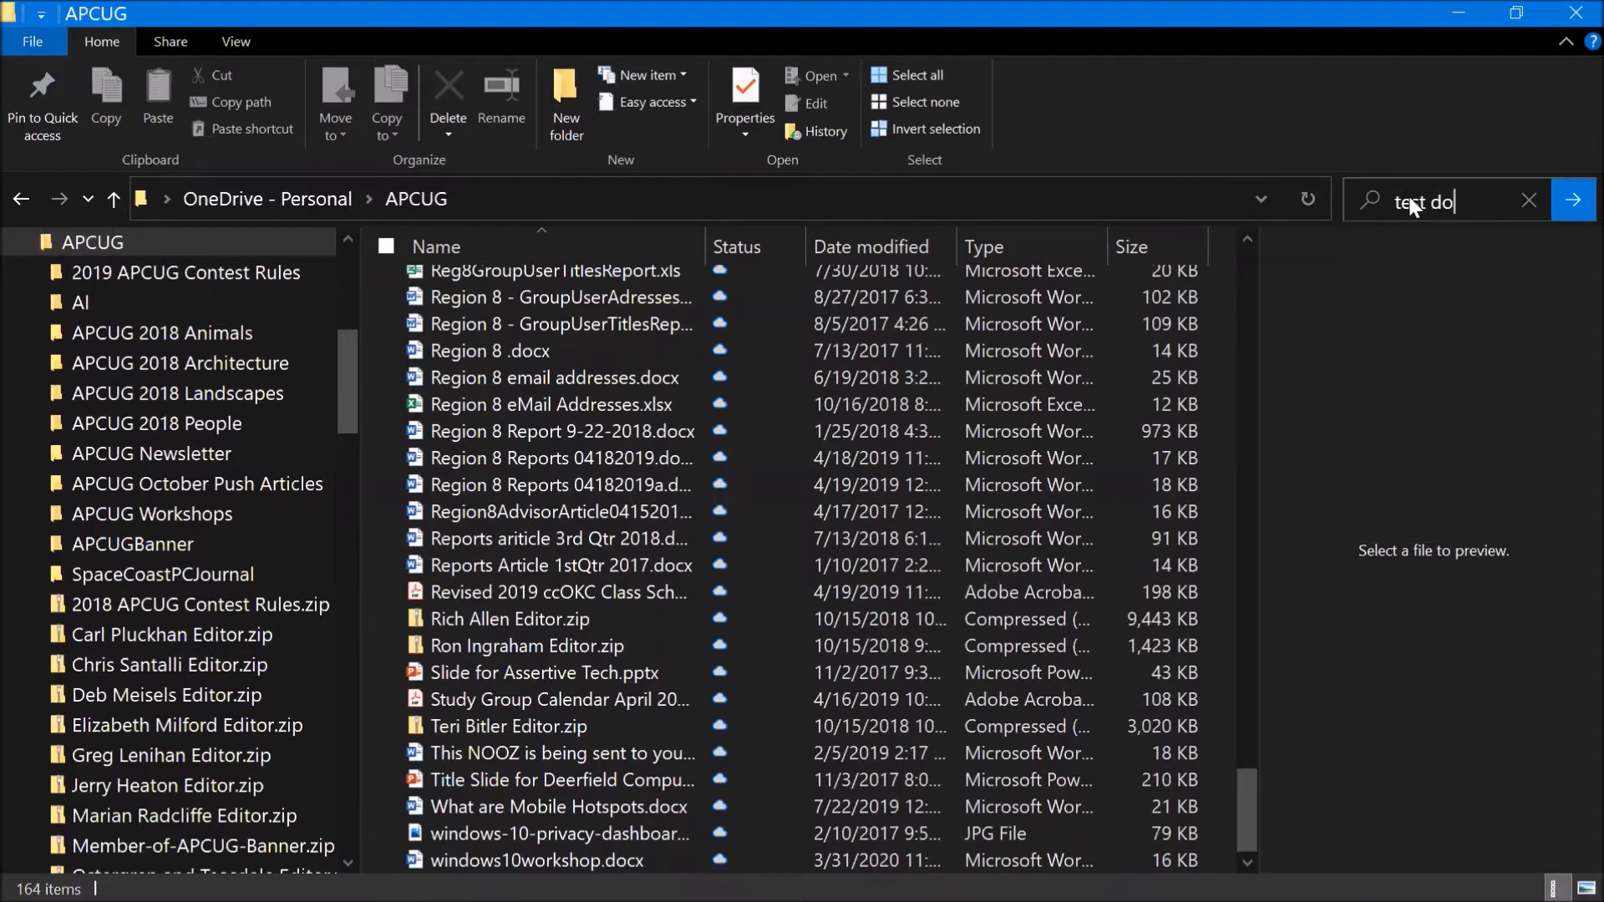
type("c")
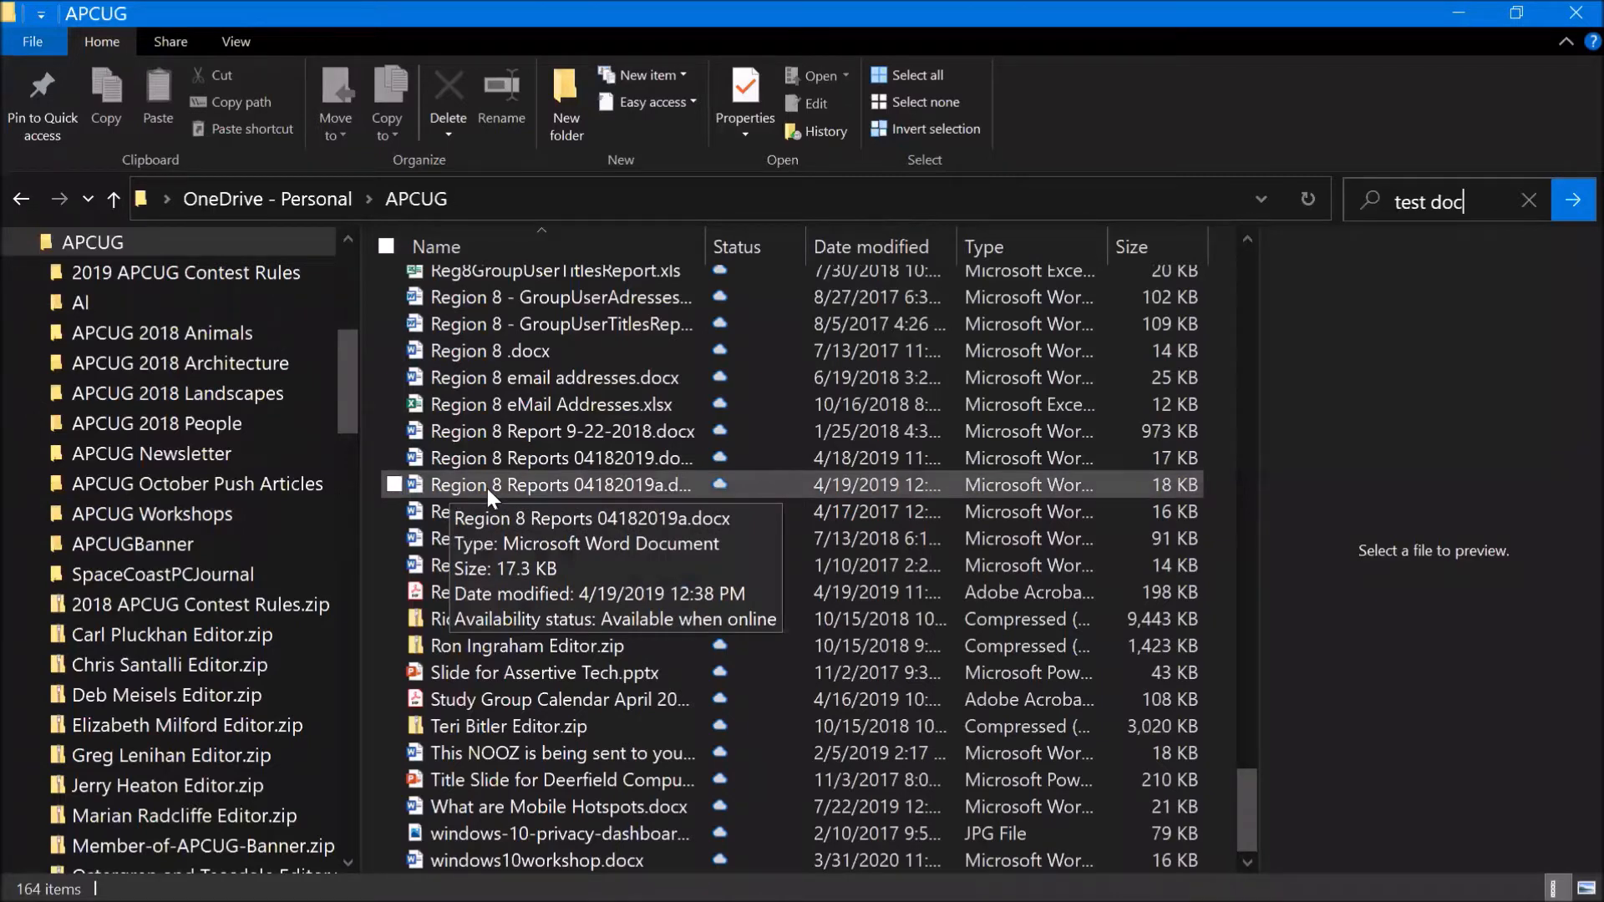
Step: Clear the search text and review the APCUG file list back up to its first folders
scroll(489, 494, "up", 3)
scroll(489, 495, "up", 2)
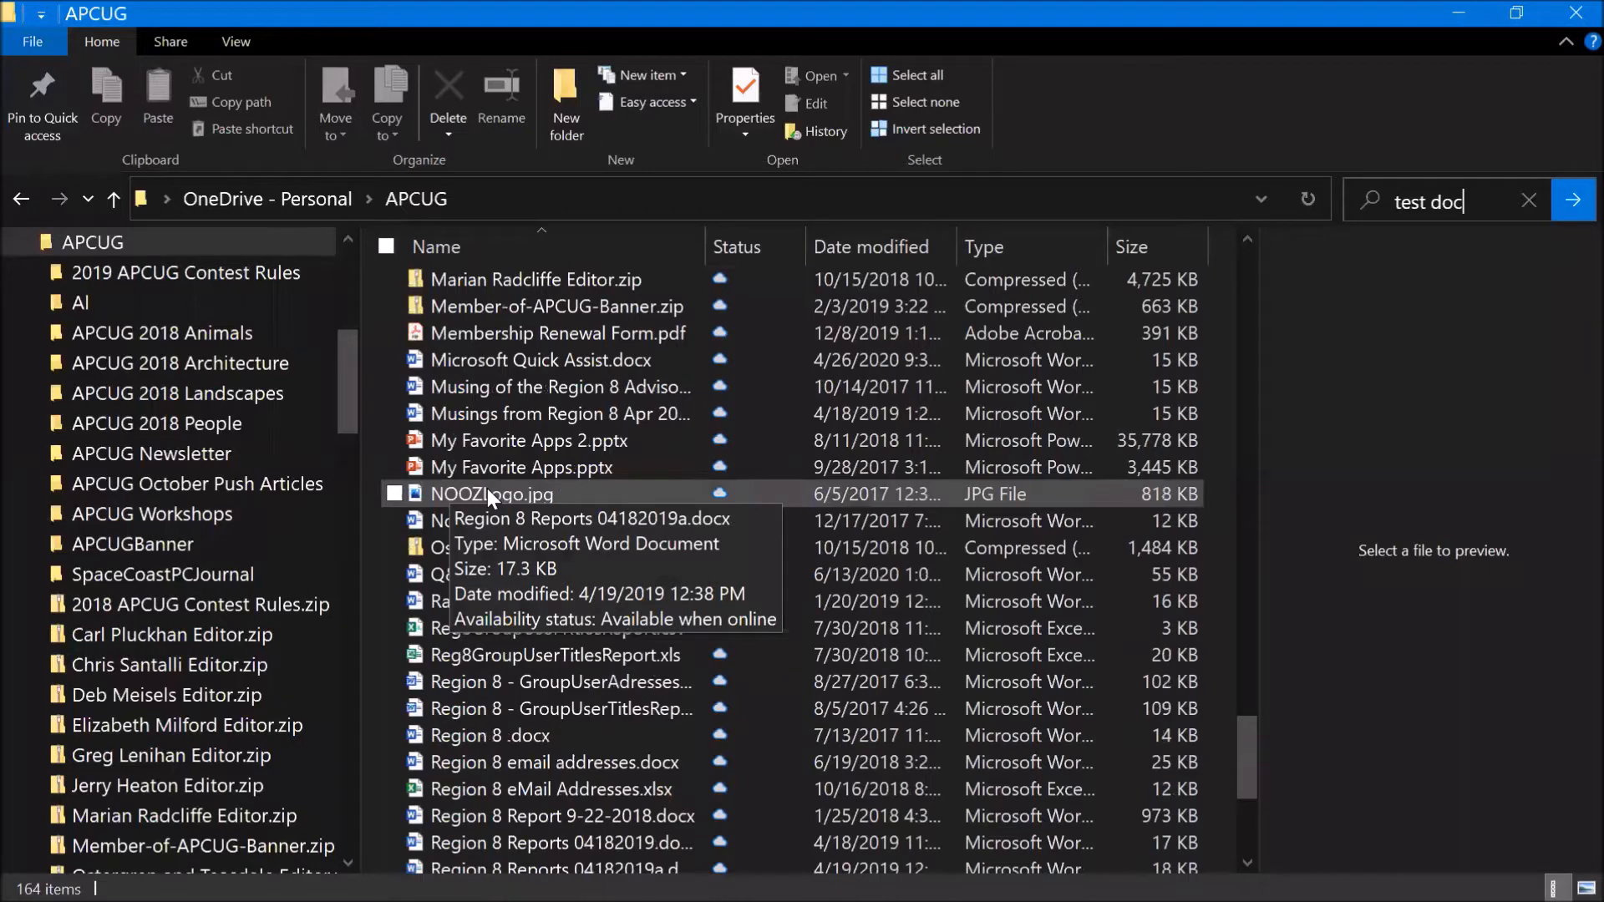
scroll(488, 493, "up", 10)
scroll(488, 494, "up", 6)
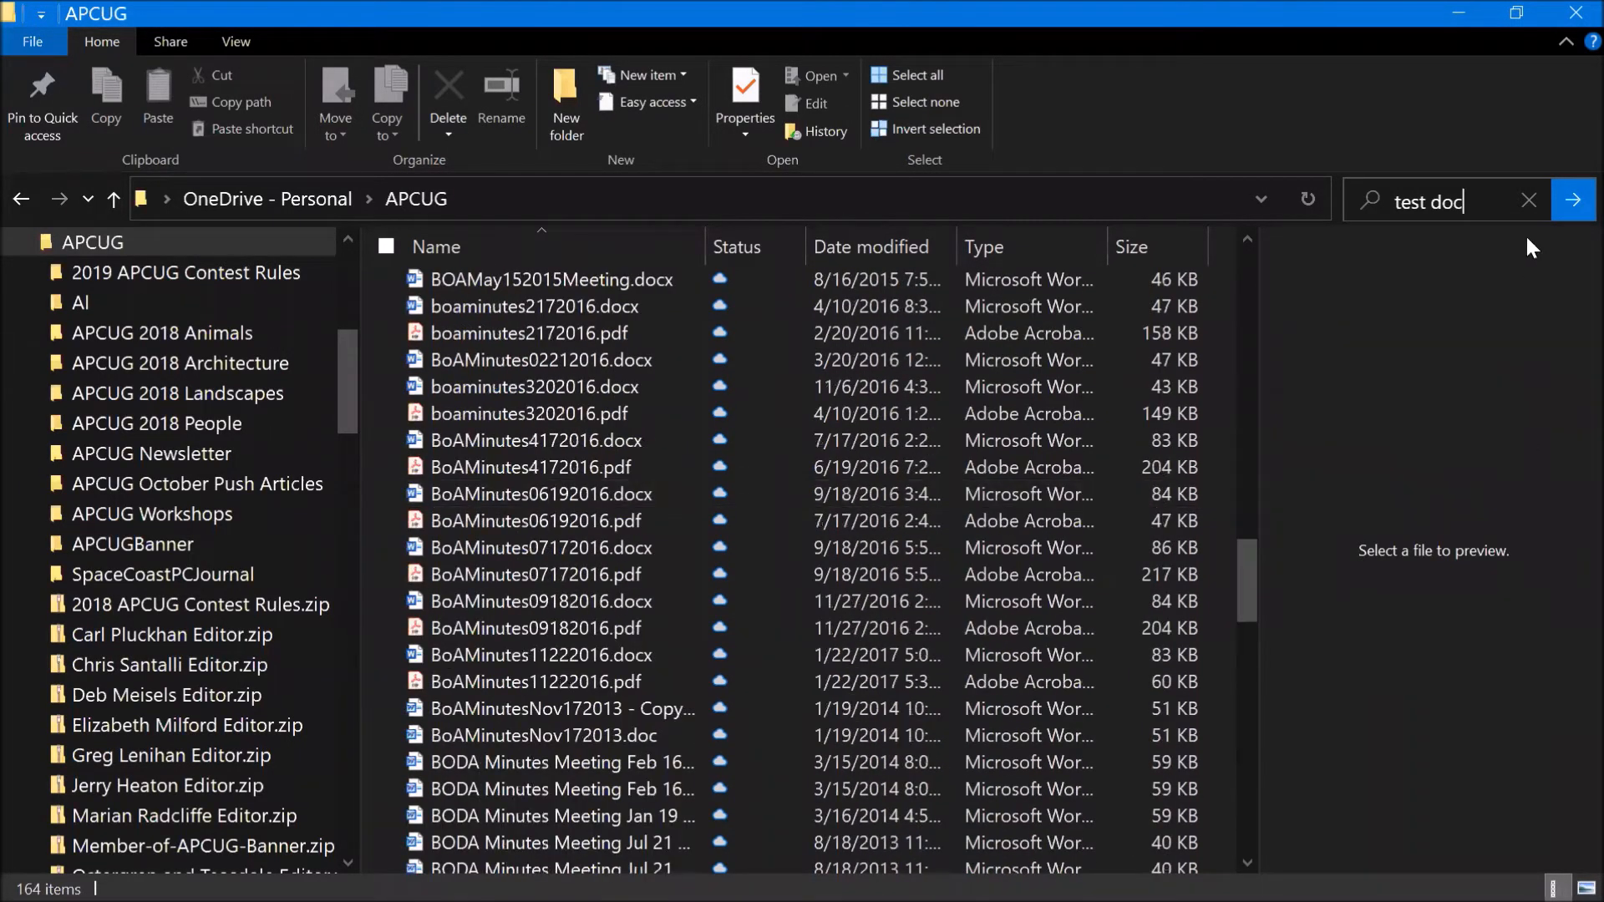
left_click(1528, 201)
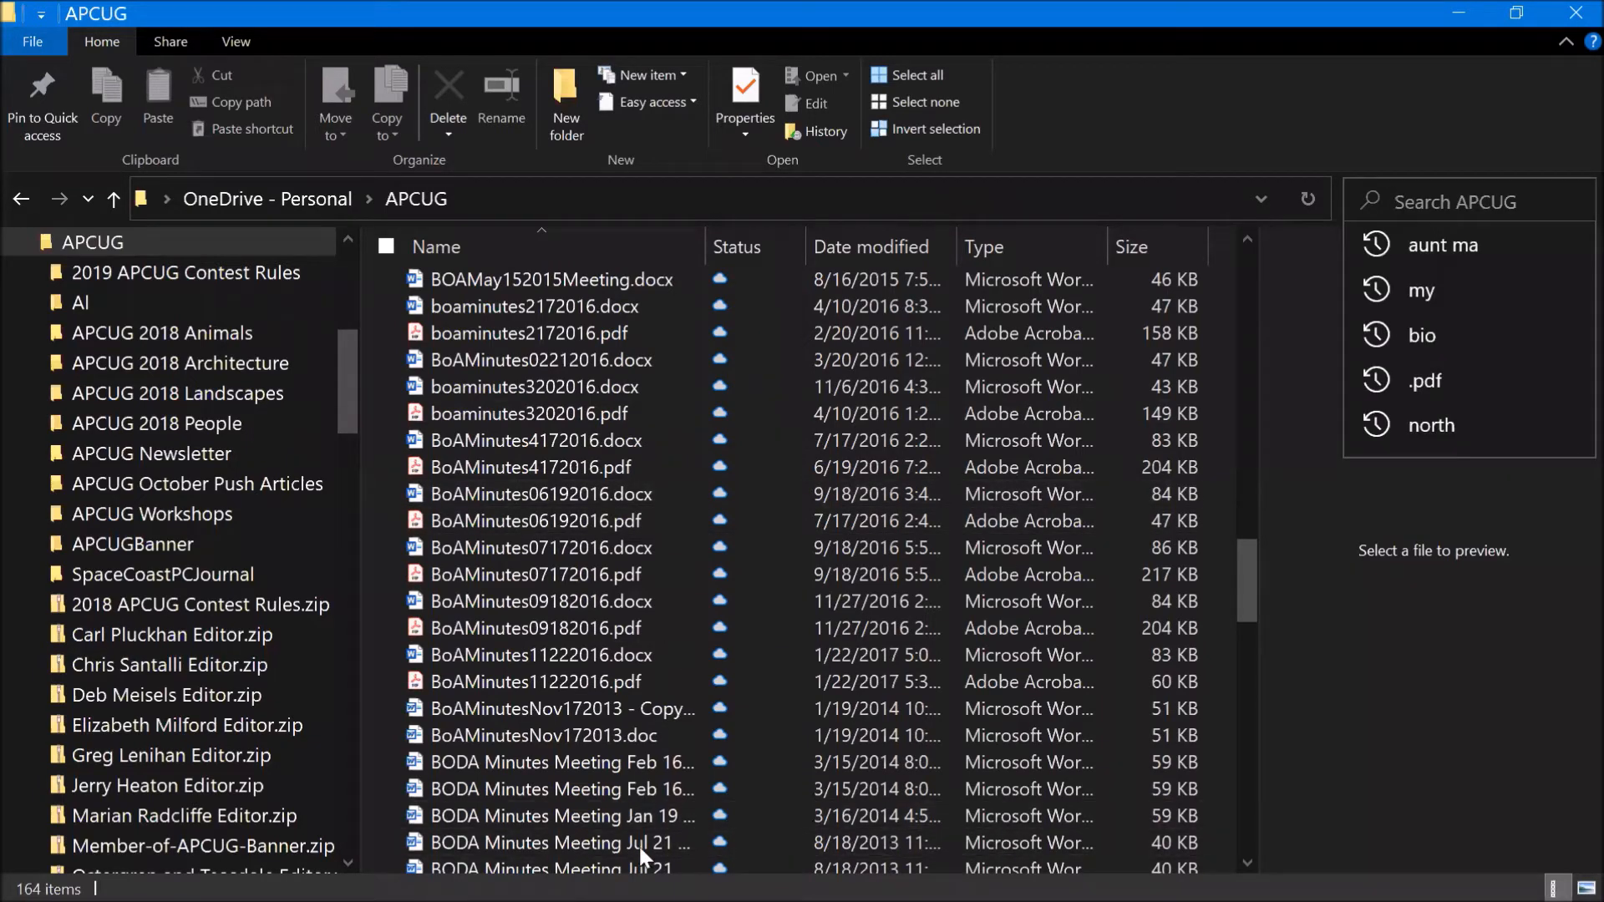
scroll(484, 411, "up", 5)
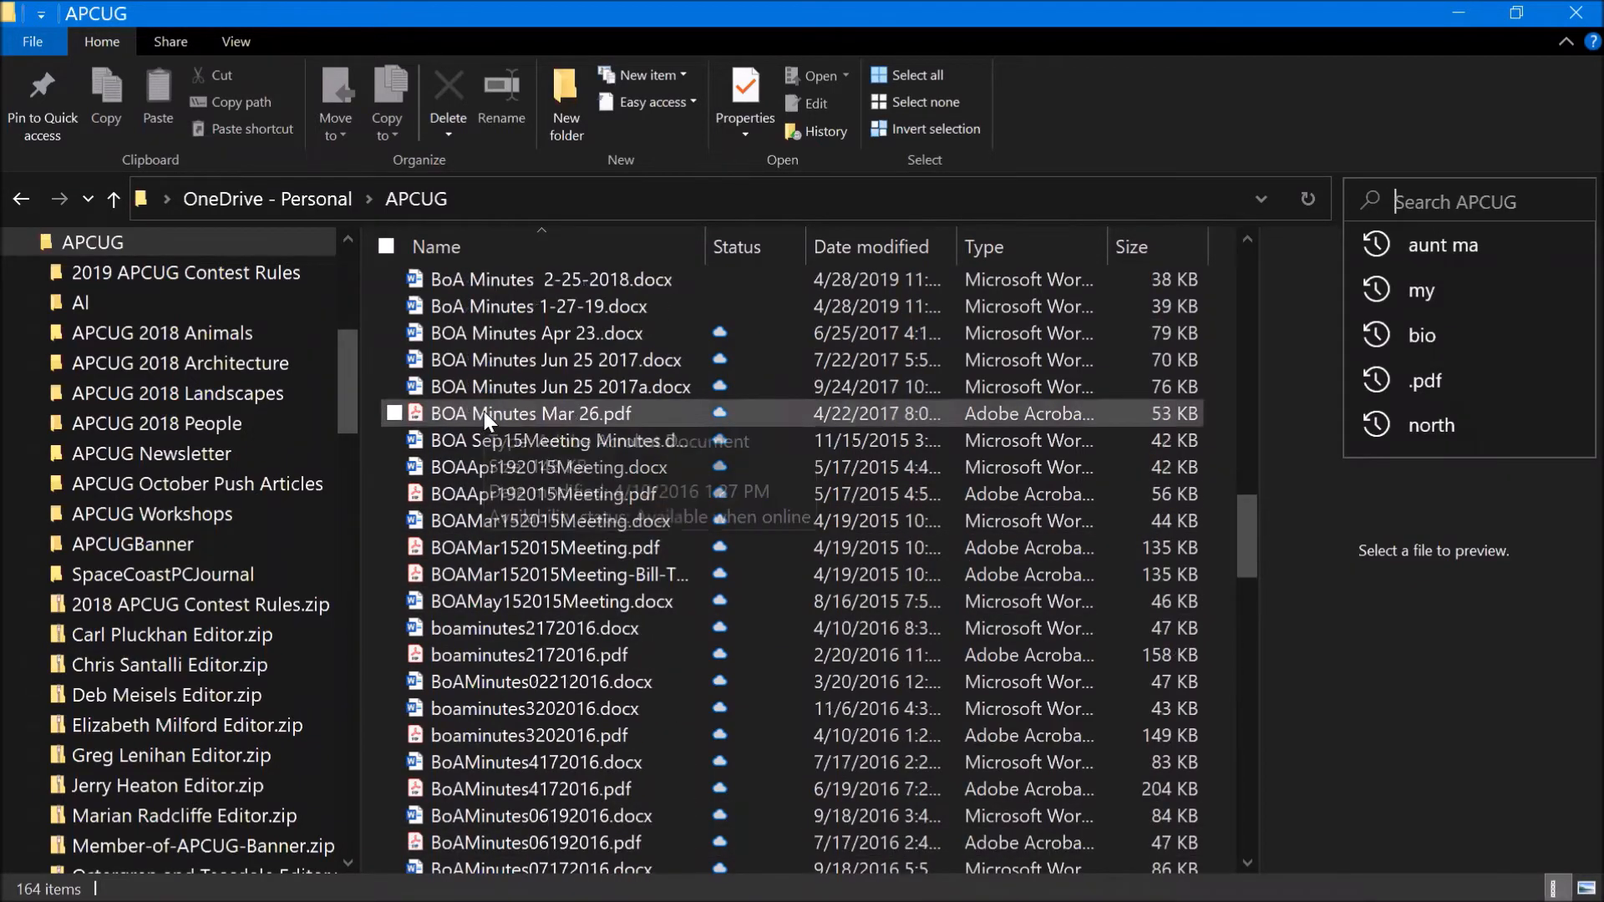
scroll(483, 411, "up", 15)
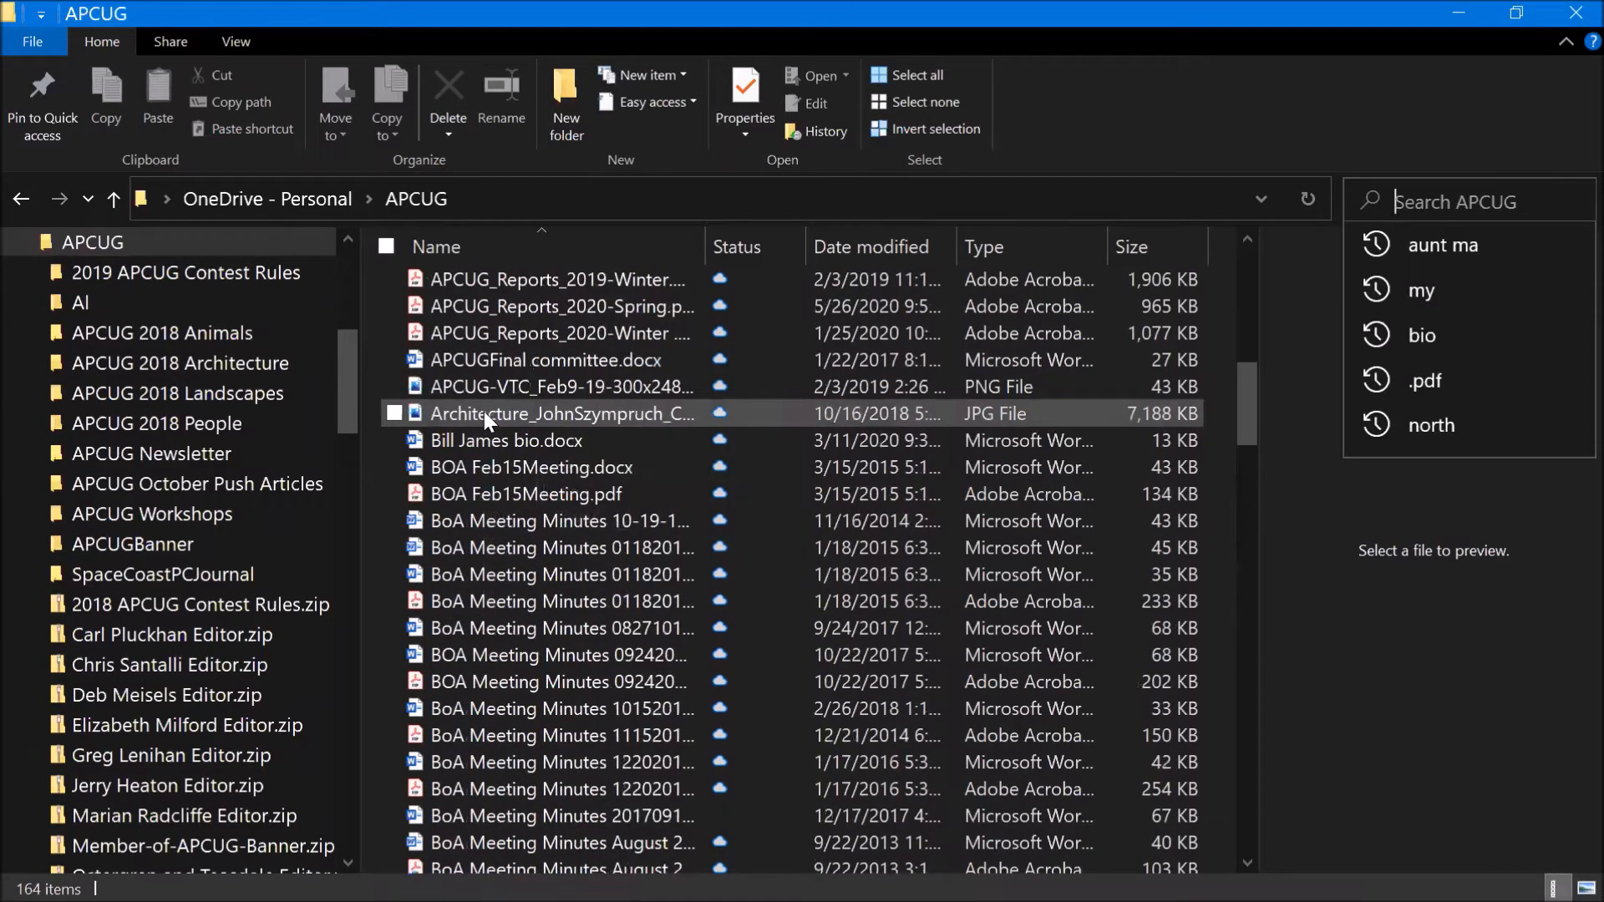
scroll(484, 411, "up", 7)
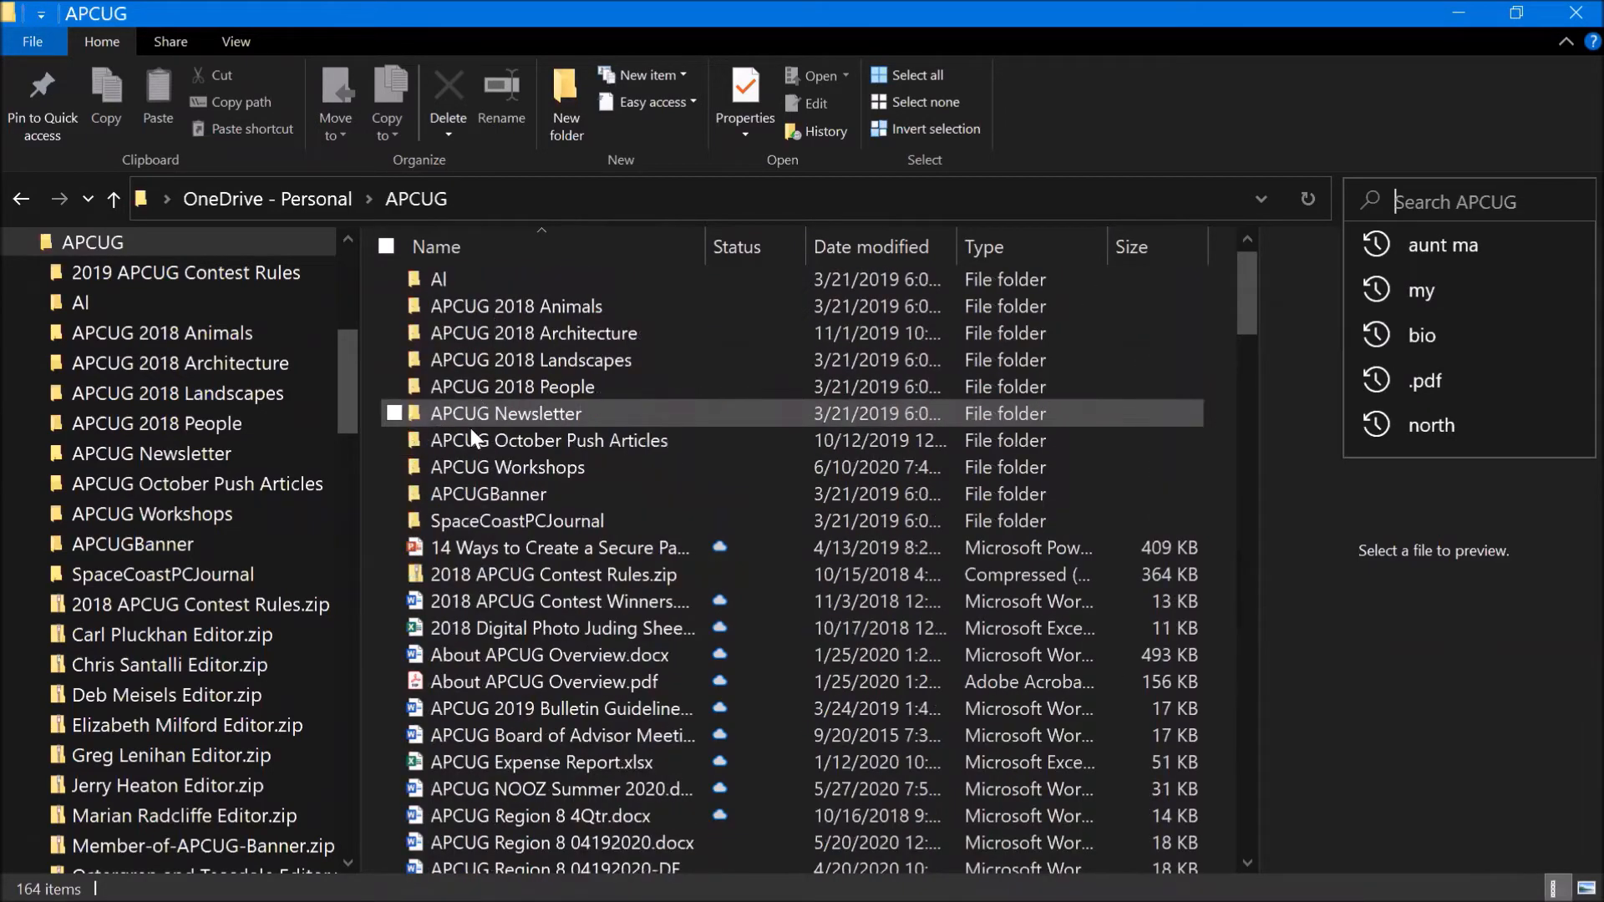
scroll(470, 428, "up", 1)
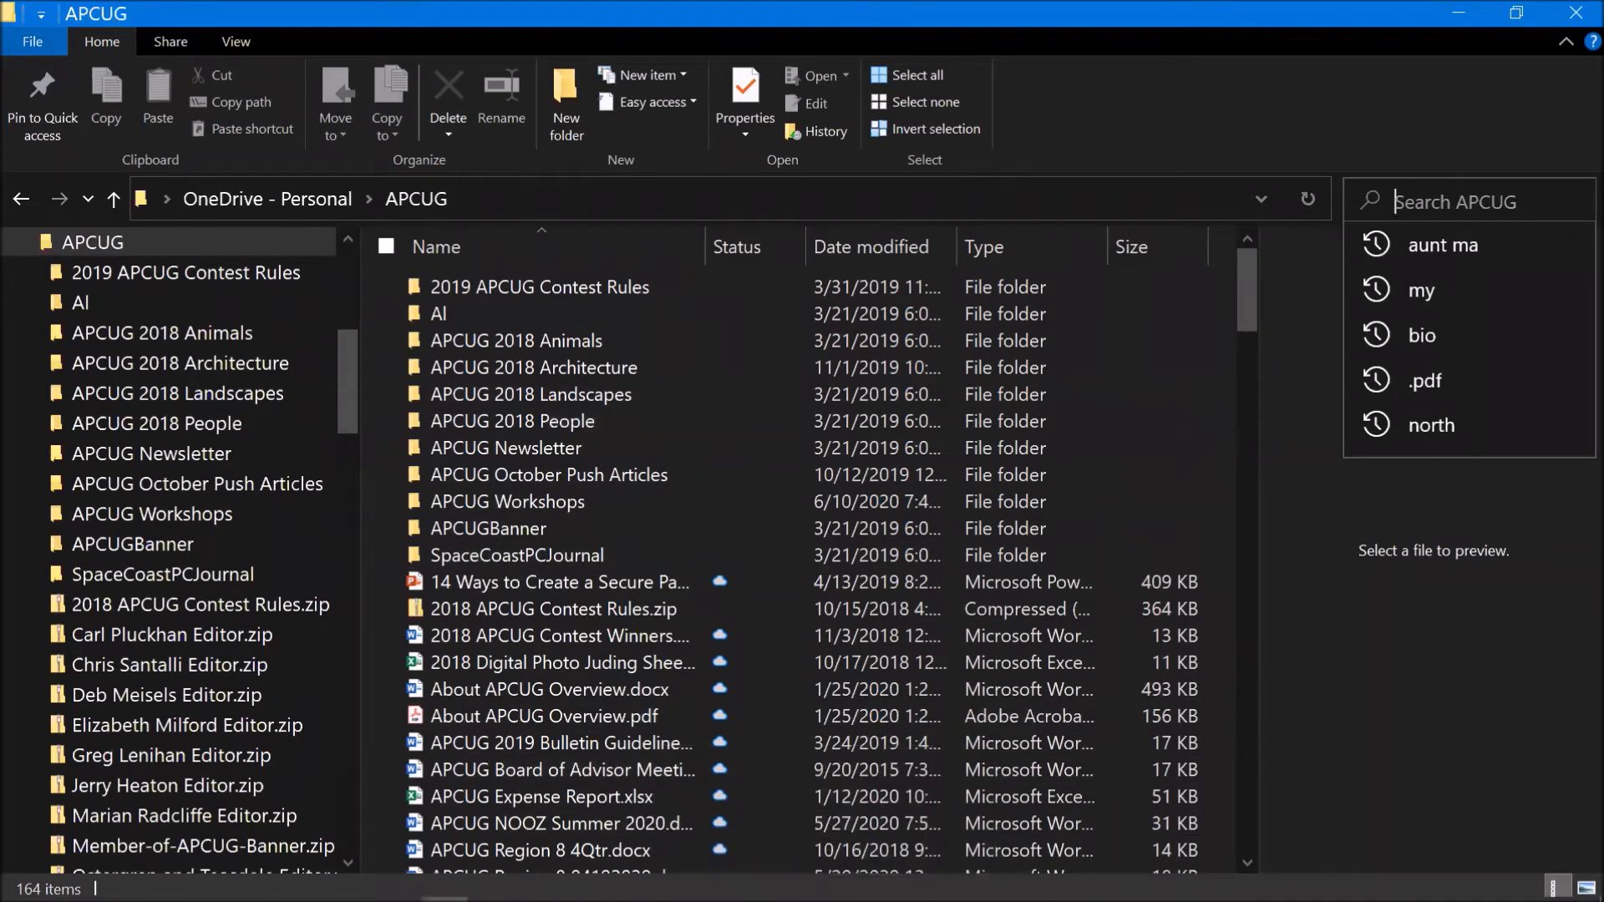
Step: Switch to Word, check its recent documents list for test document.docx, and close the Word window
mouse_move(730, 900)
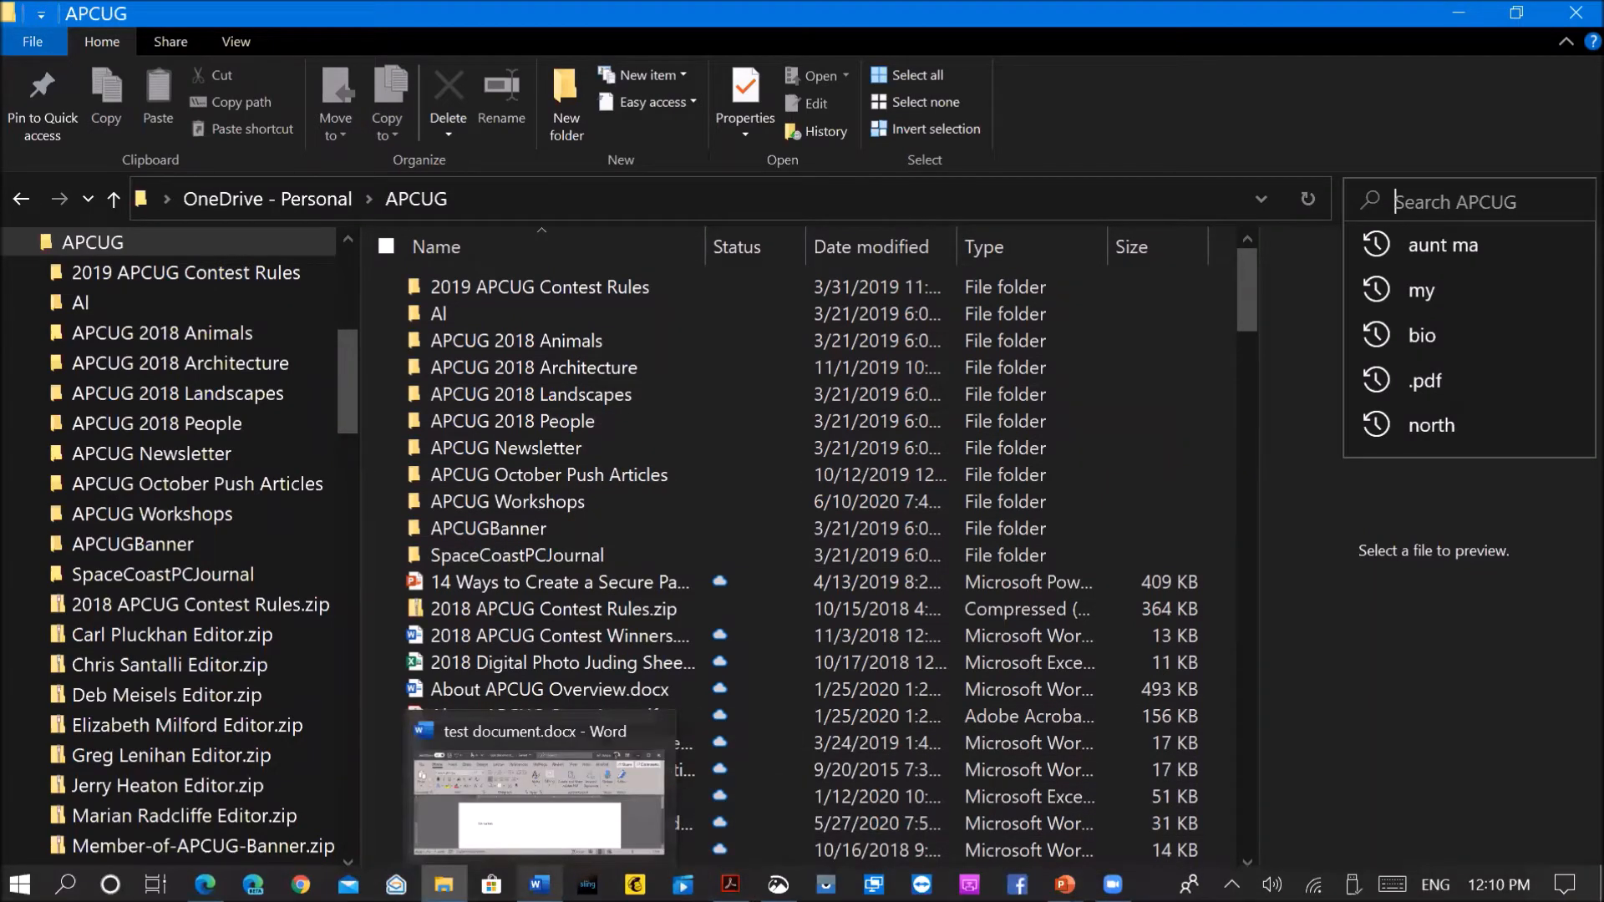
left_click(539, 884)
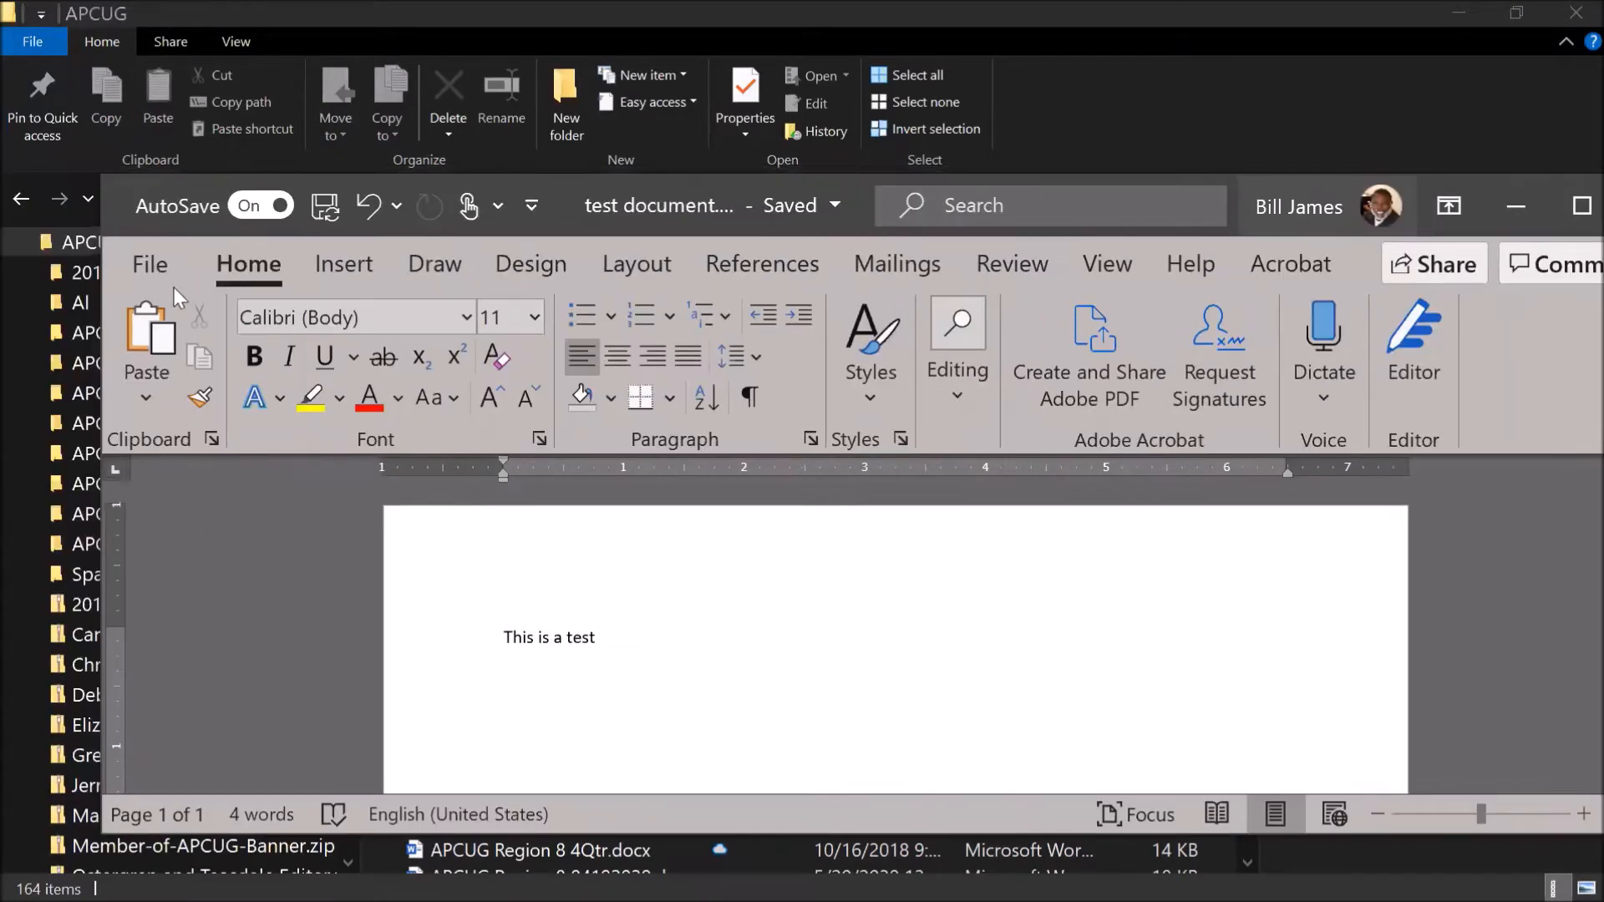
left_click(157, 263)
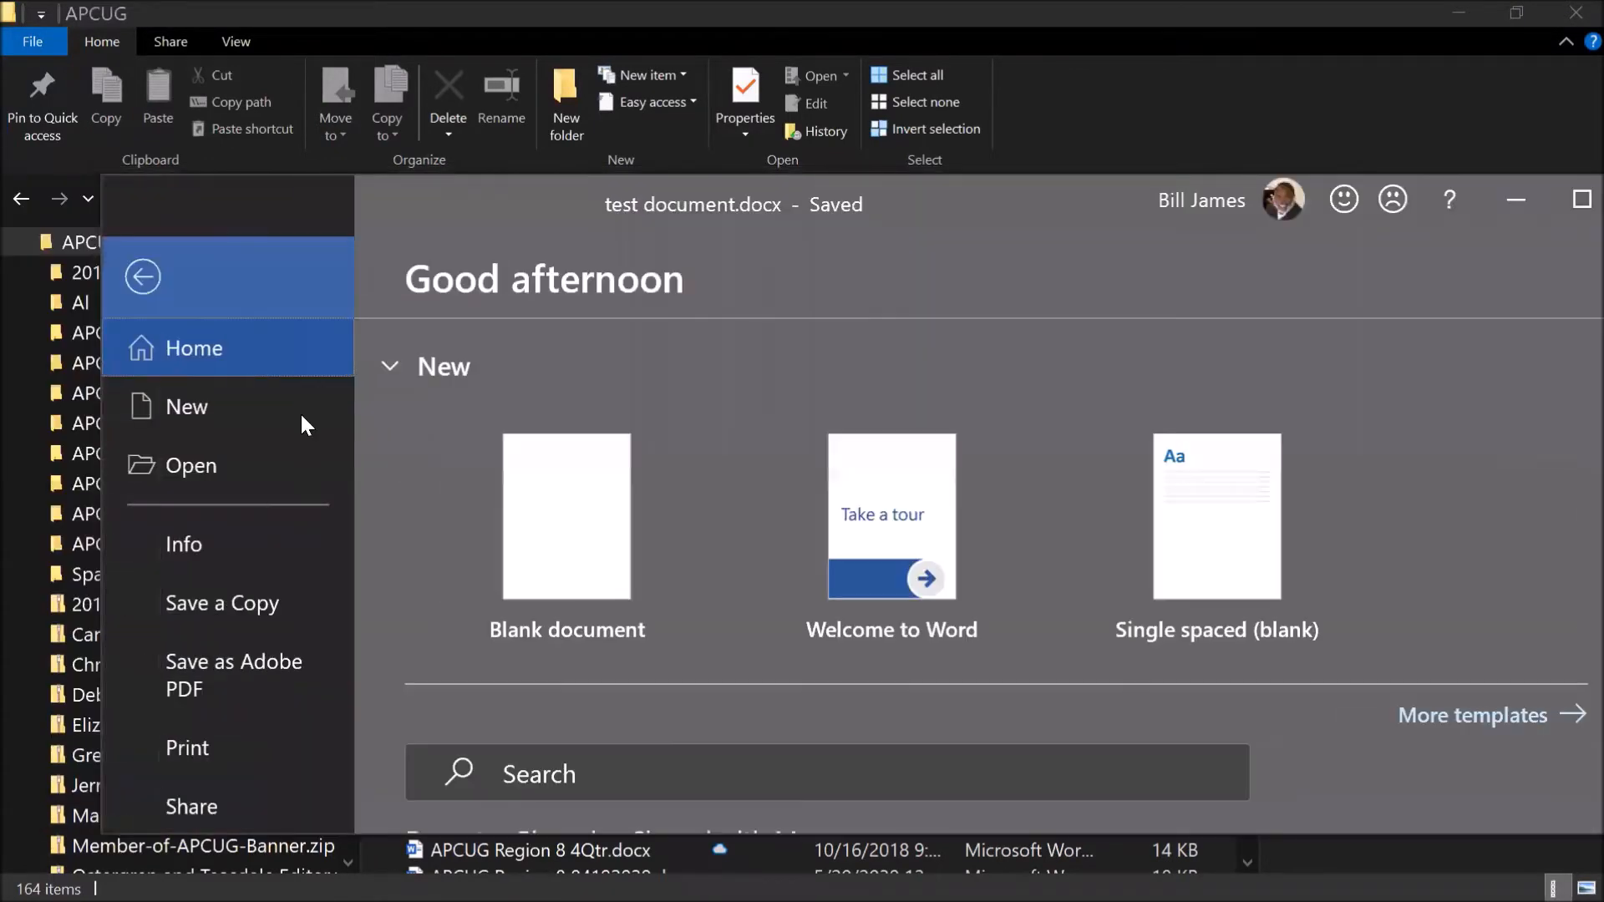
scroll(862, 650, "down", 2)
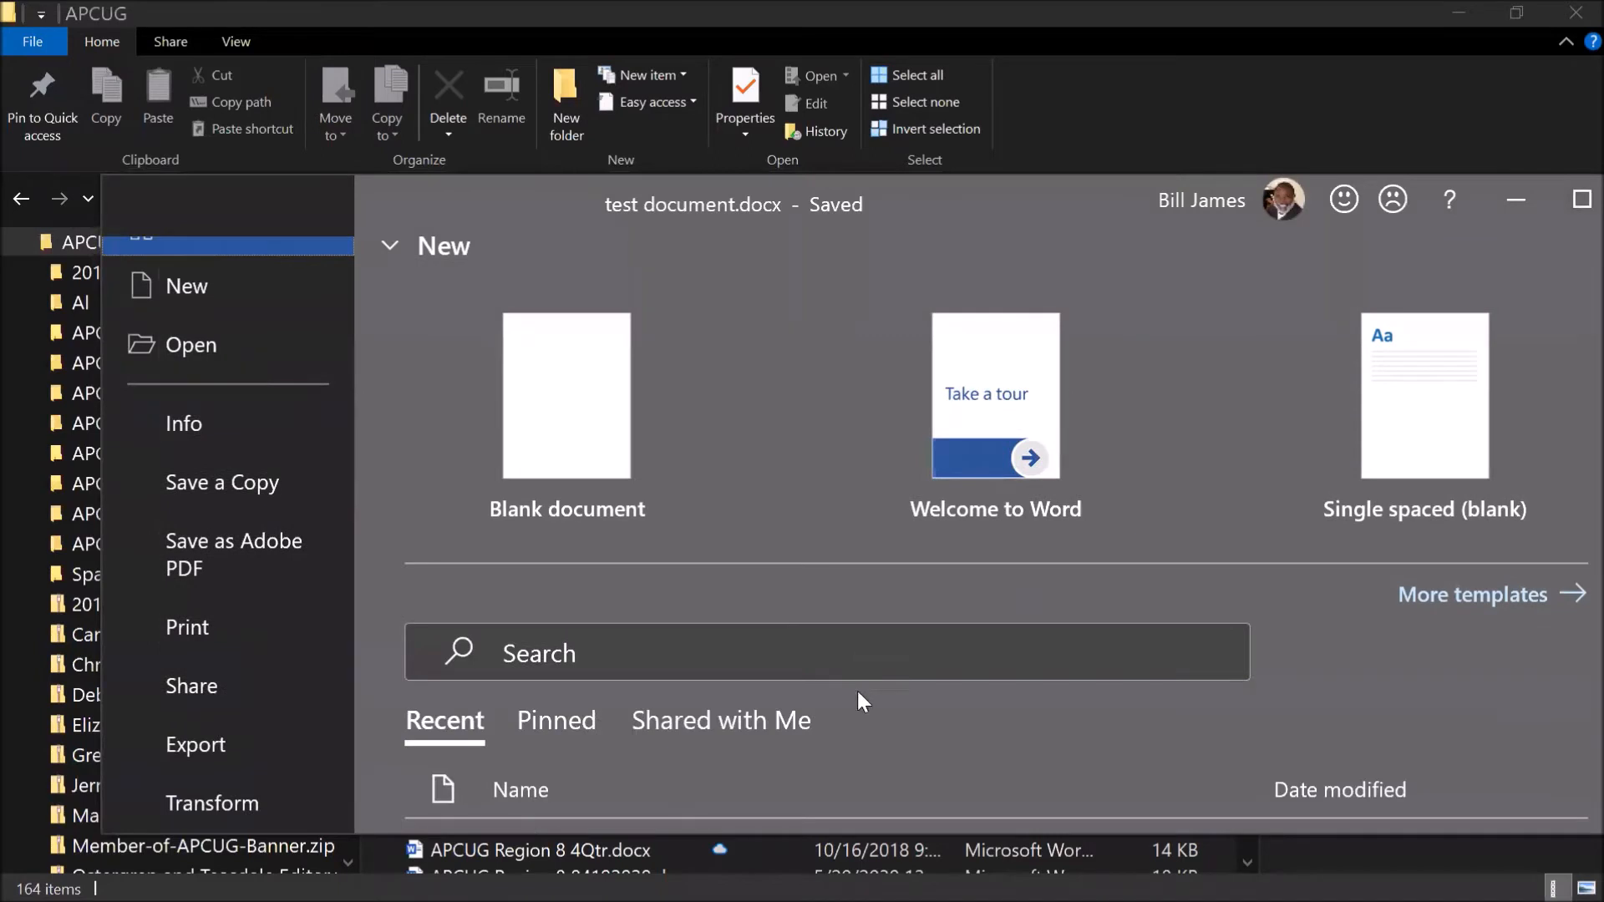
scroll(857, 691, "down", 2)
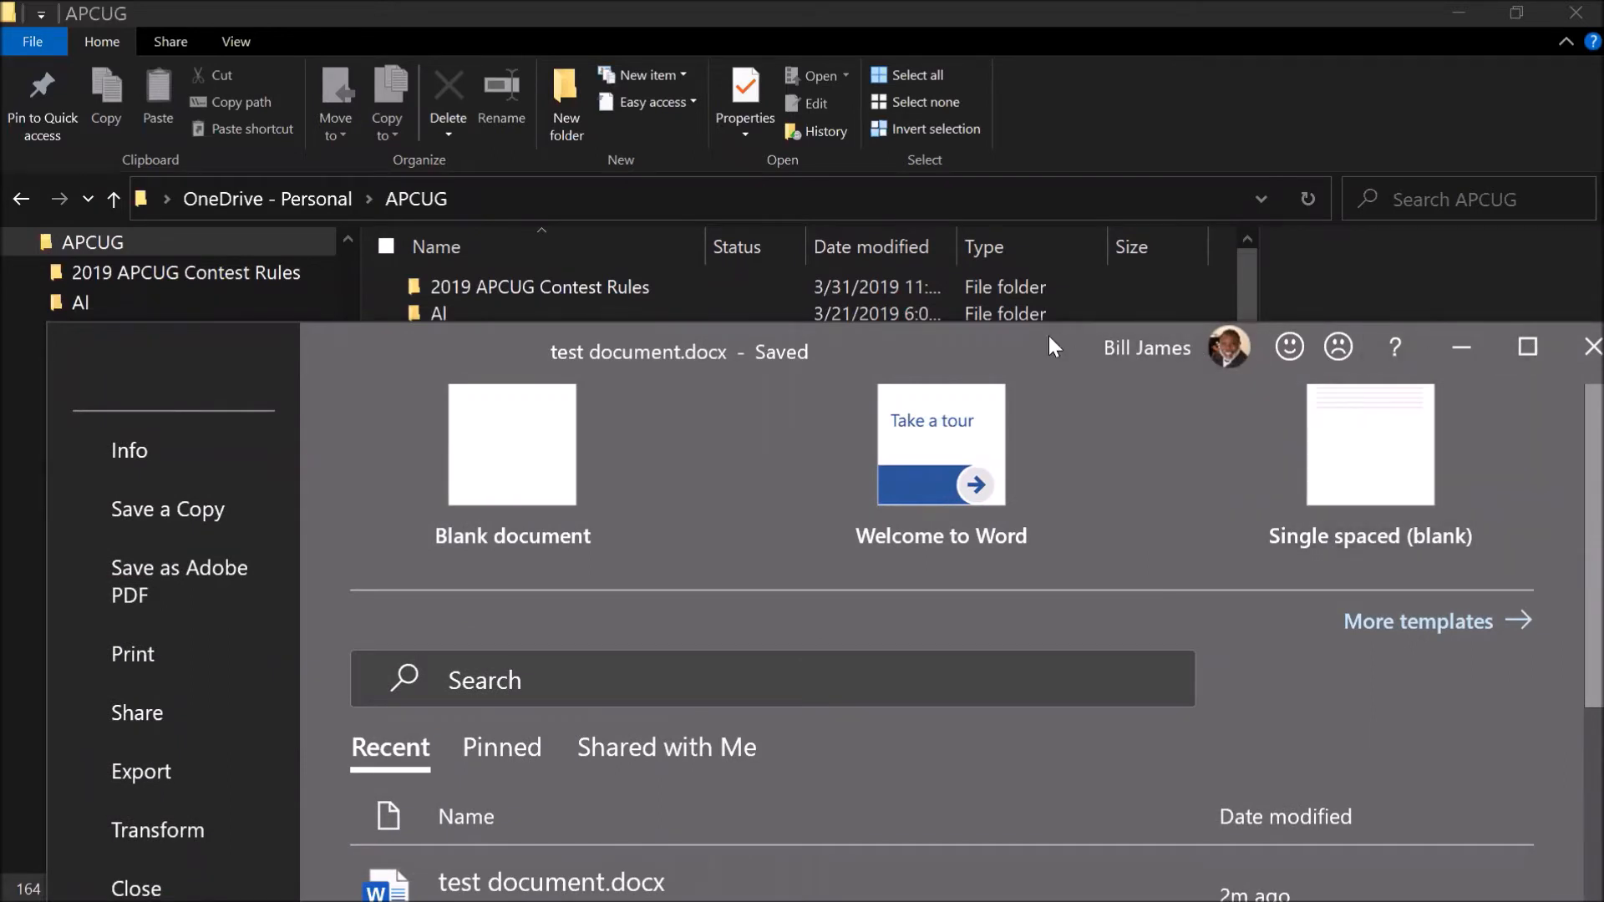
left_click_drag(1049, 336, 1034, 341)
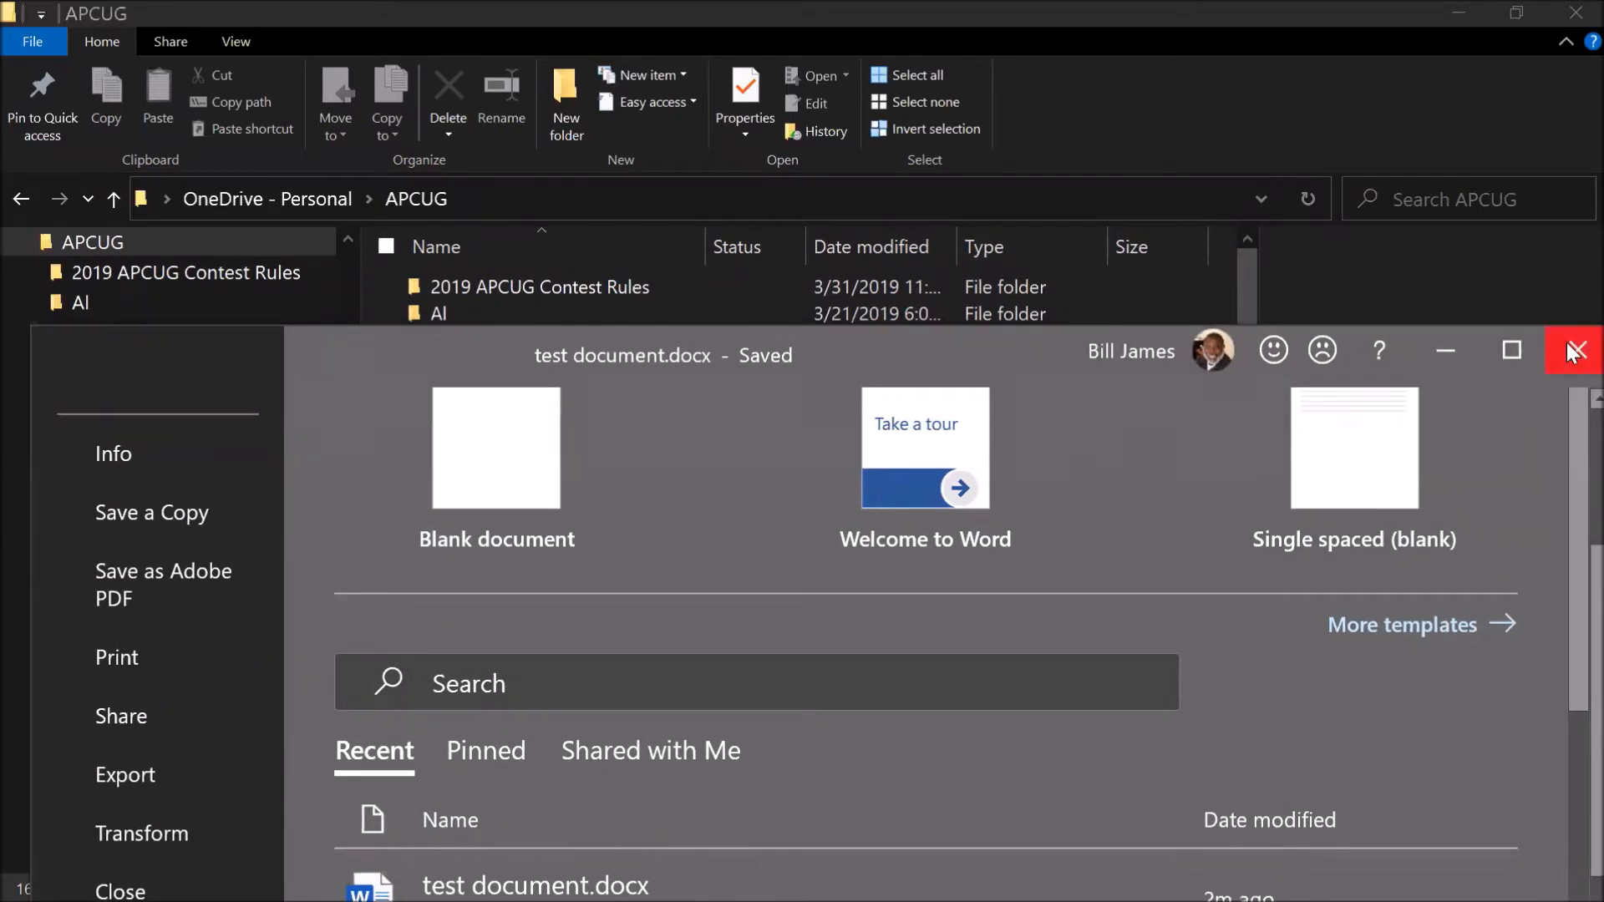
key("Escape")
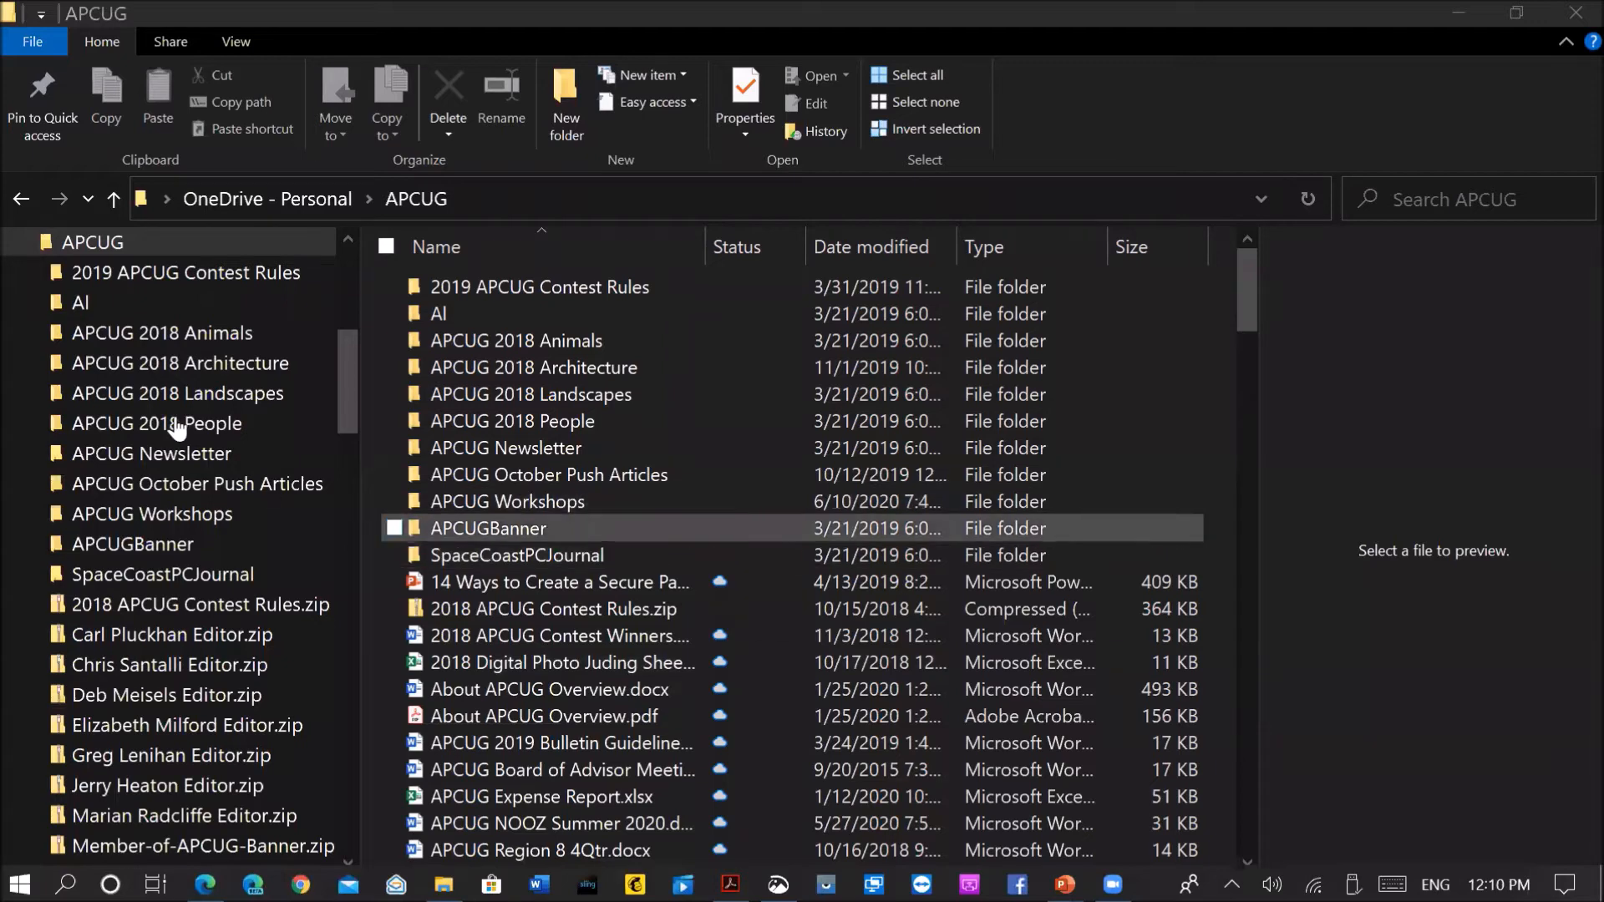
Step: Reselect the APCUG folder under OneDrive - Personal in File Explorer and recheck its contents for the test document
left_click(357, 287)
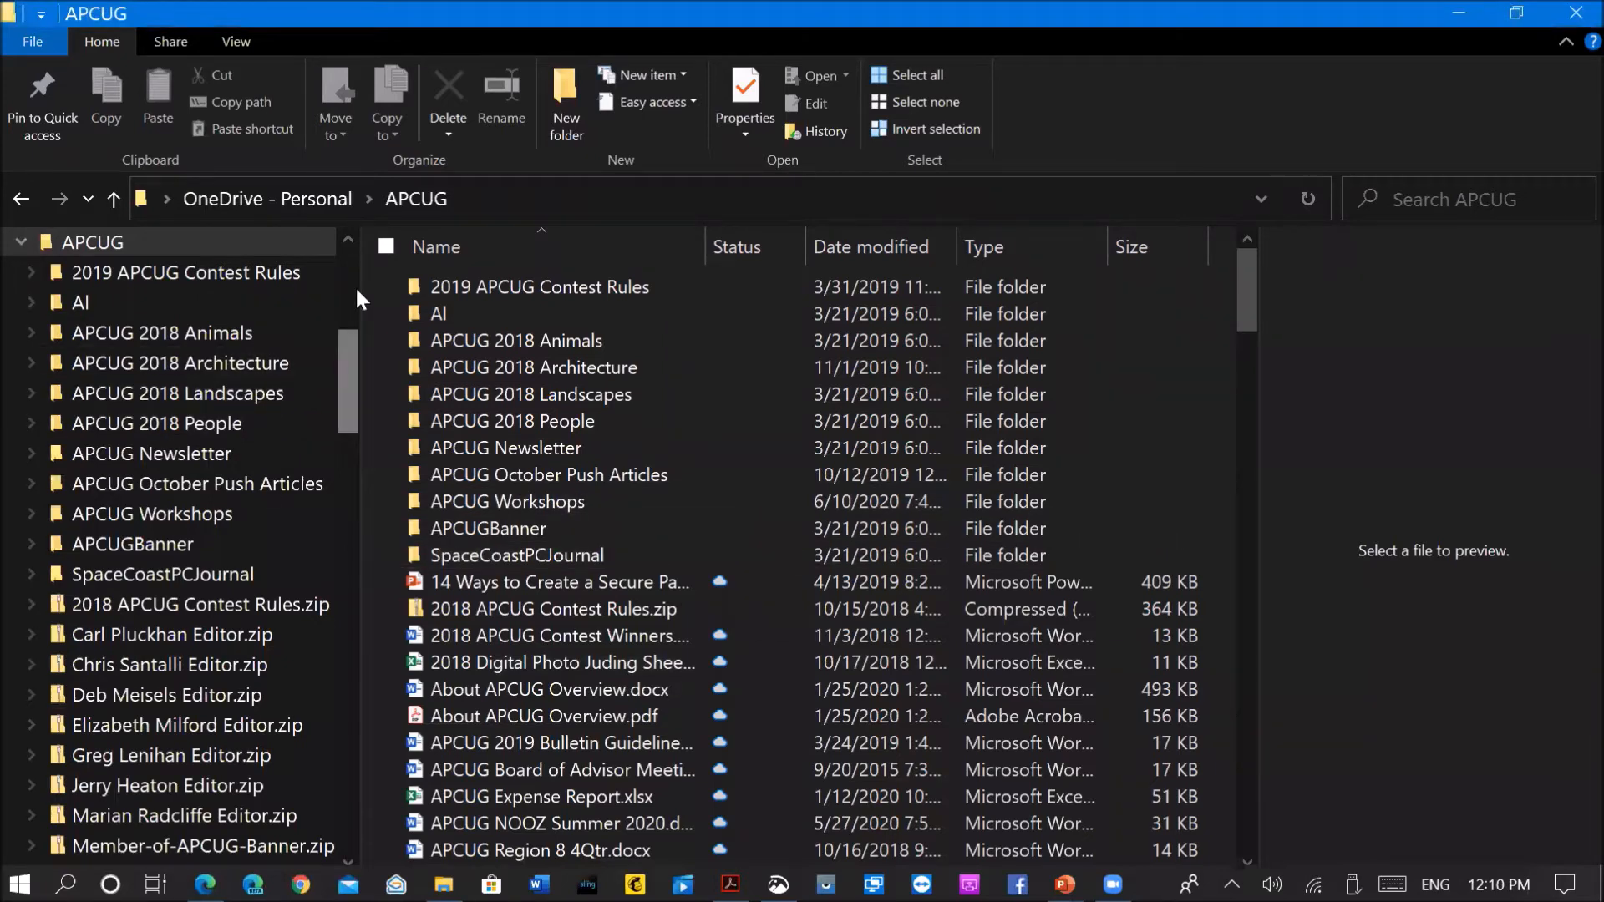
scroll(354, 301, "up", 6)
scroll(167, 543, "down", 1)
left_click(51, 617)
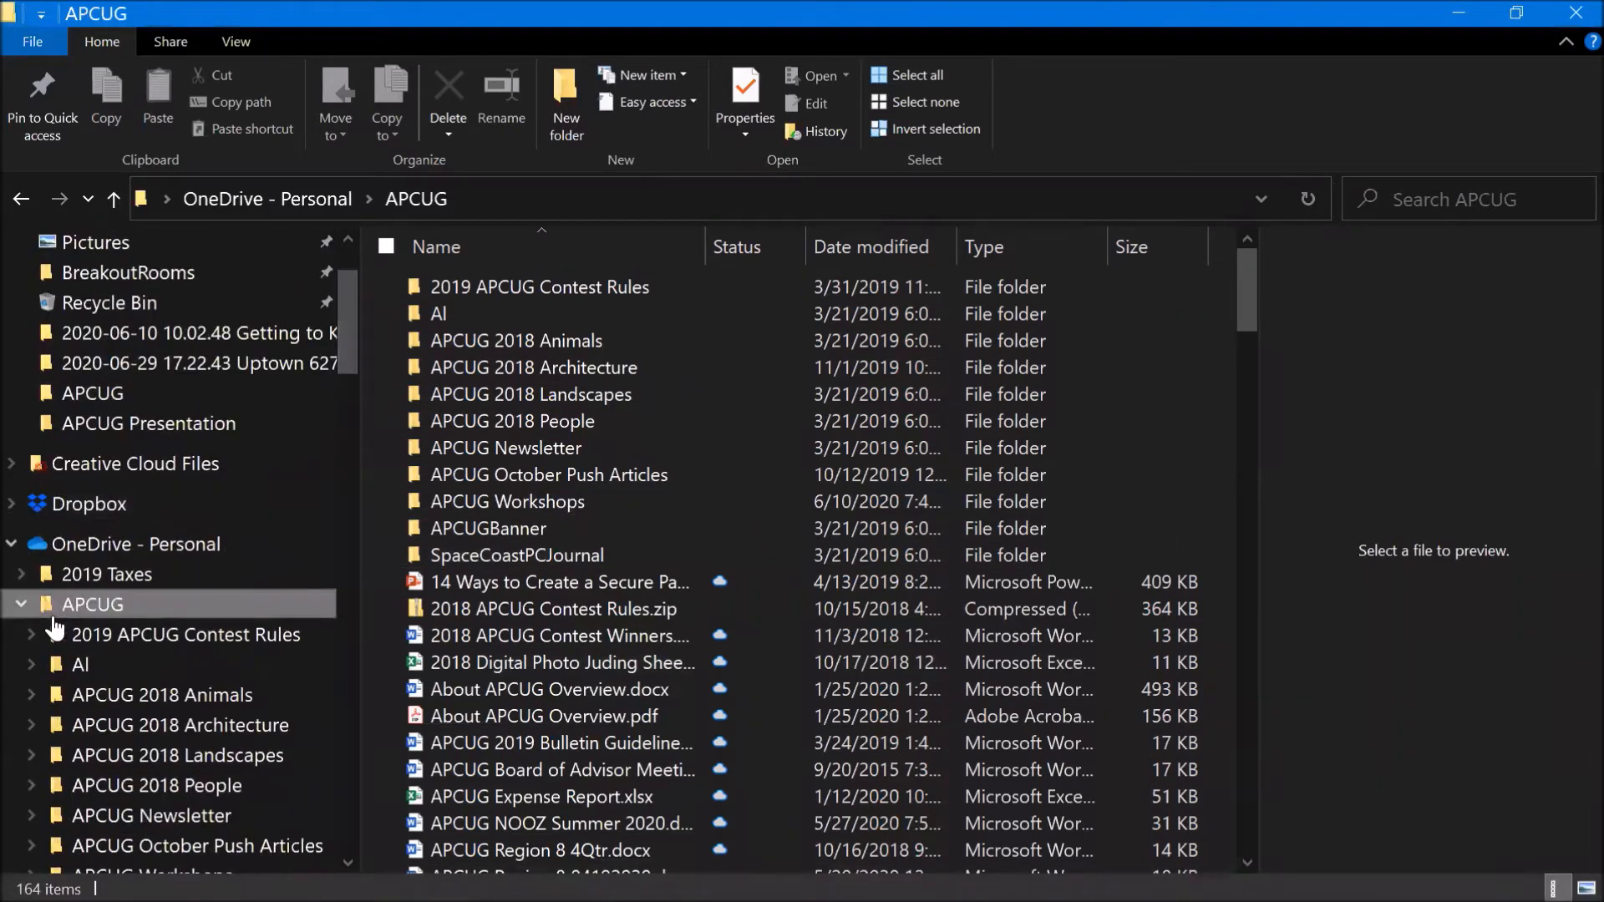
scroll(481, 430, "down", 1)
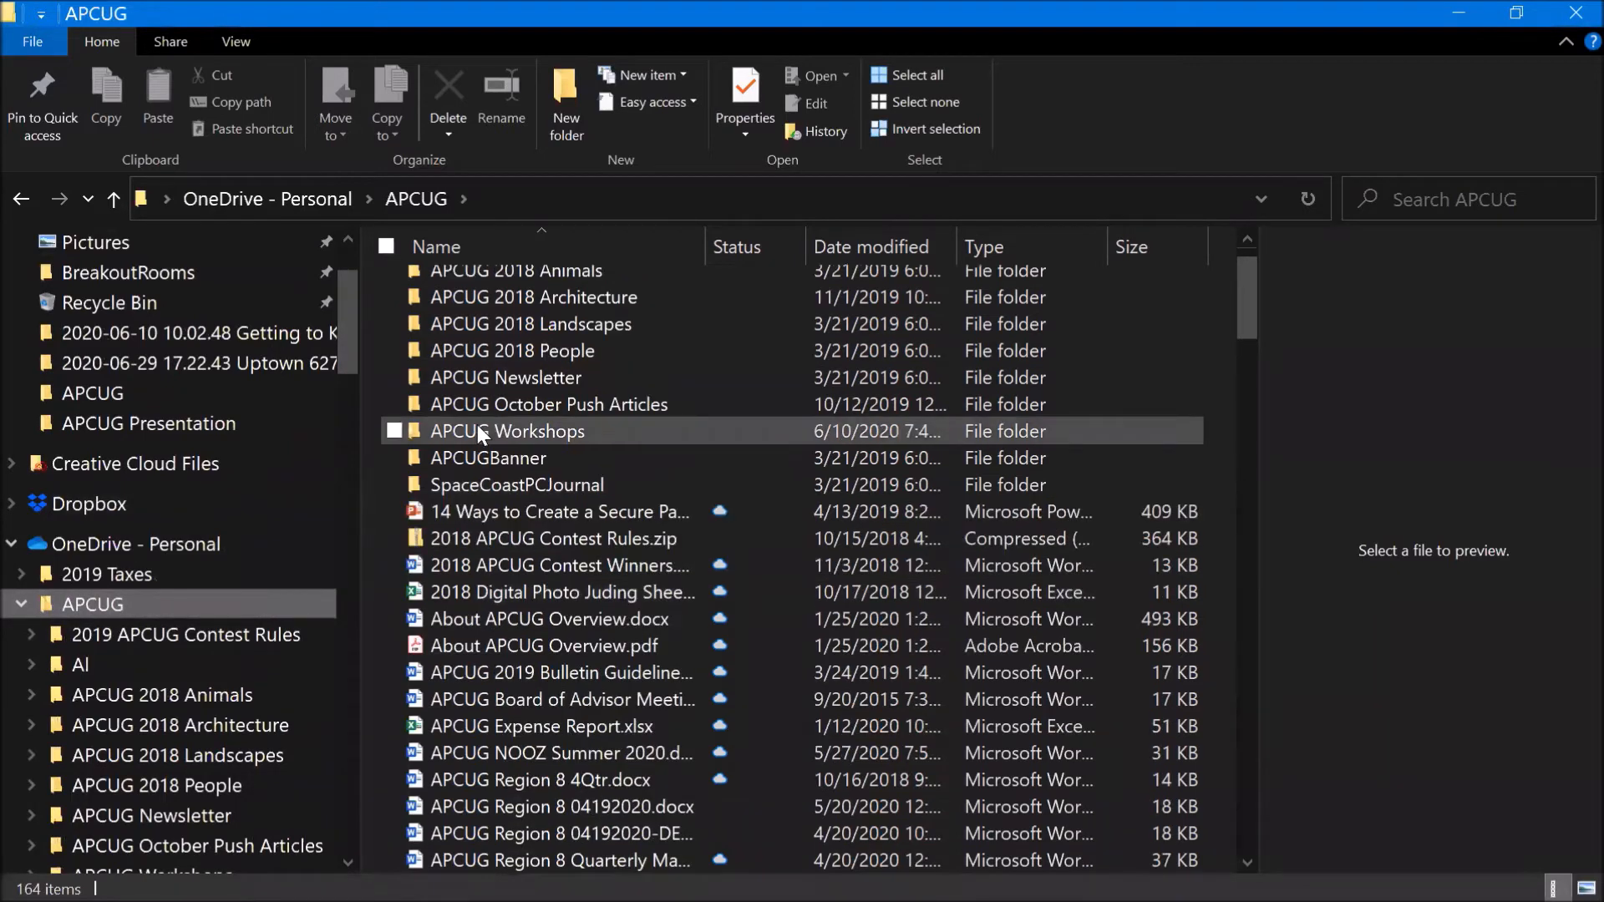
Step: Look through the APCUG folder's file list down to the end for the test document
scroll(481, 430, "down", 12)
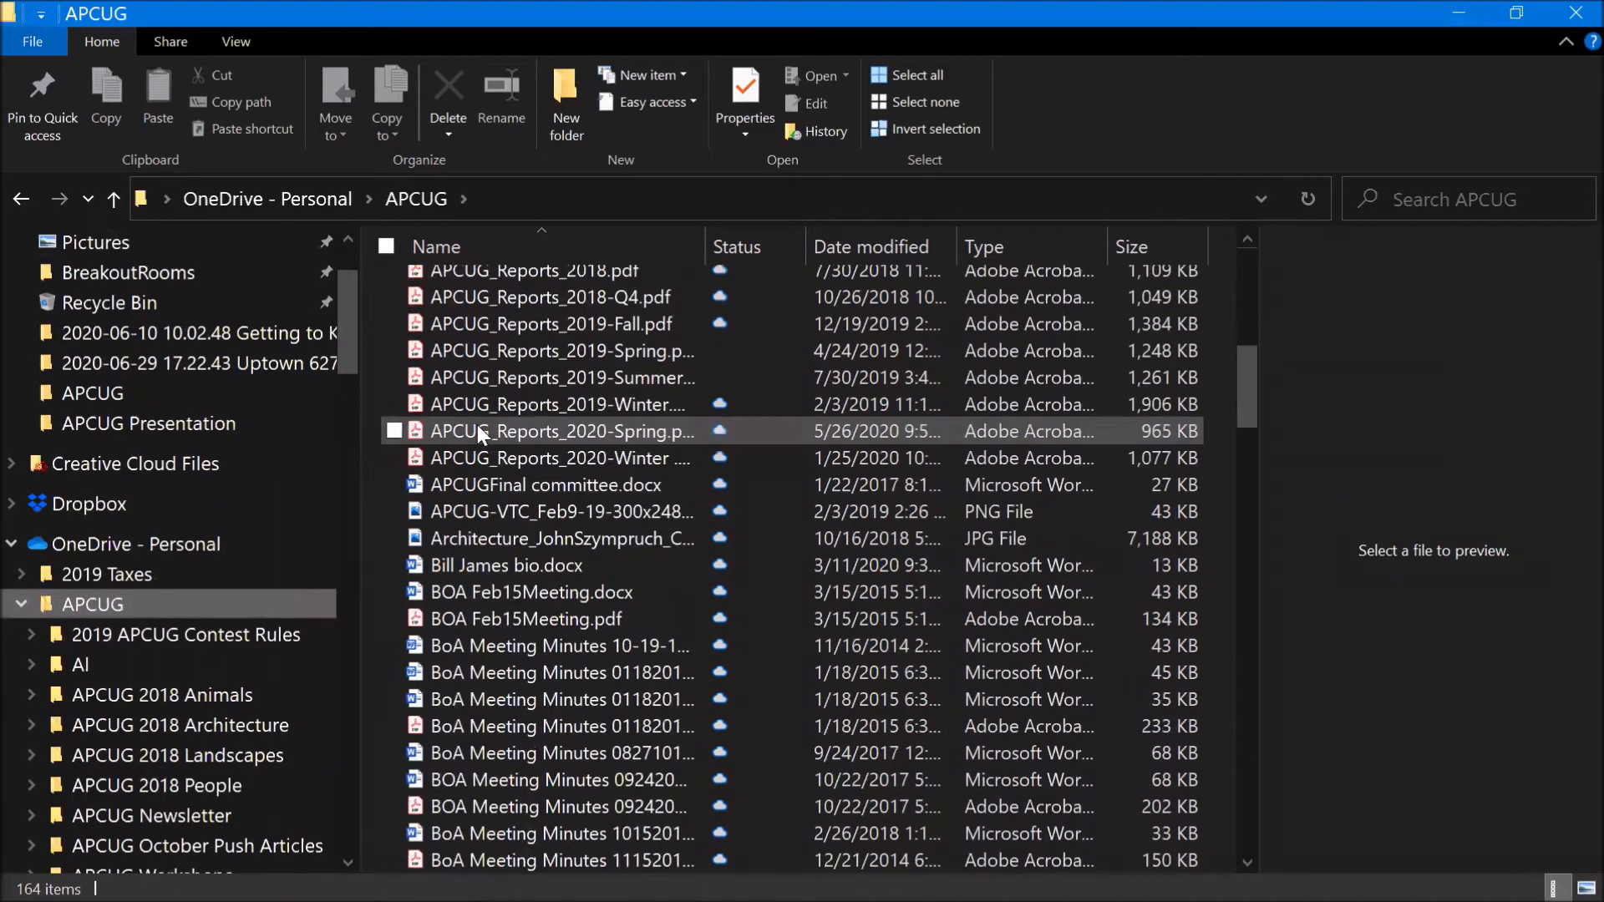
scroll(478, 426, "down", 3)
scroll(478, 426, "down", 6)
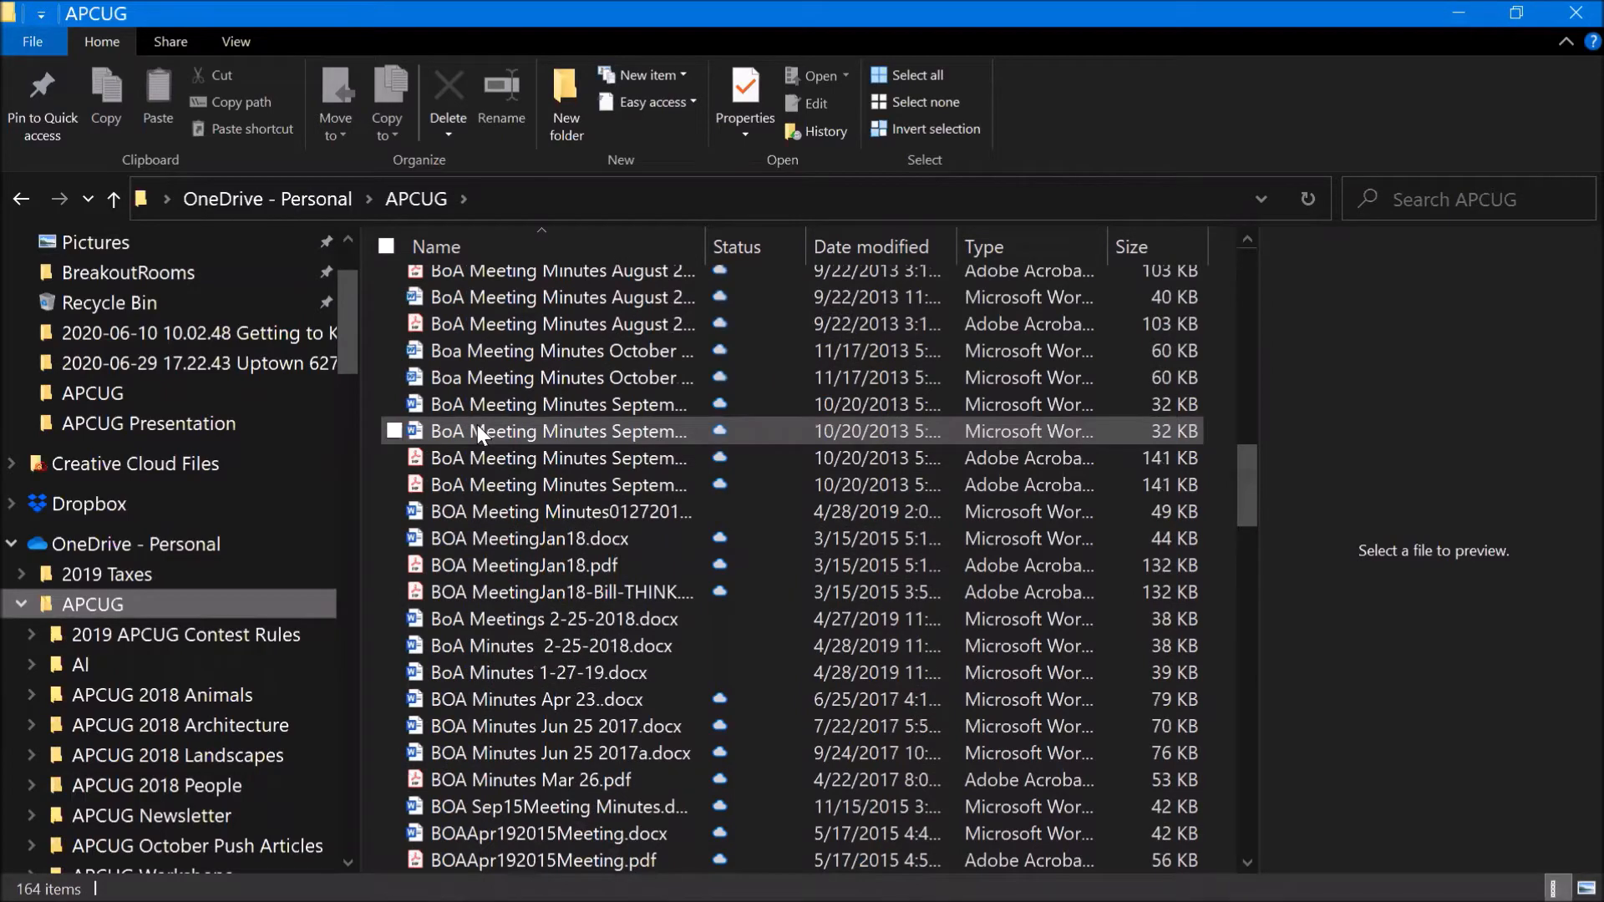
scroll(478, 424, "down", 16)
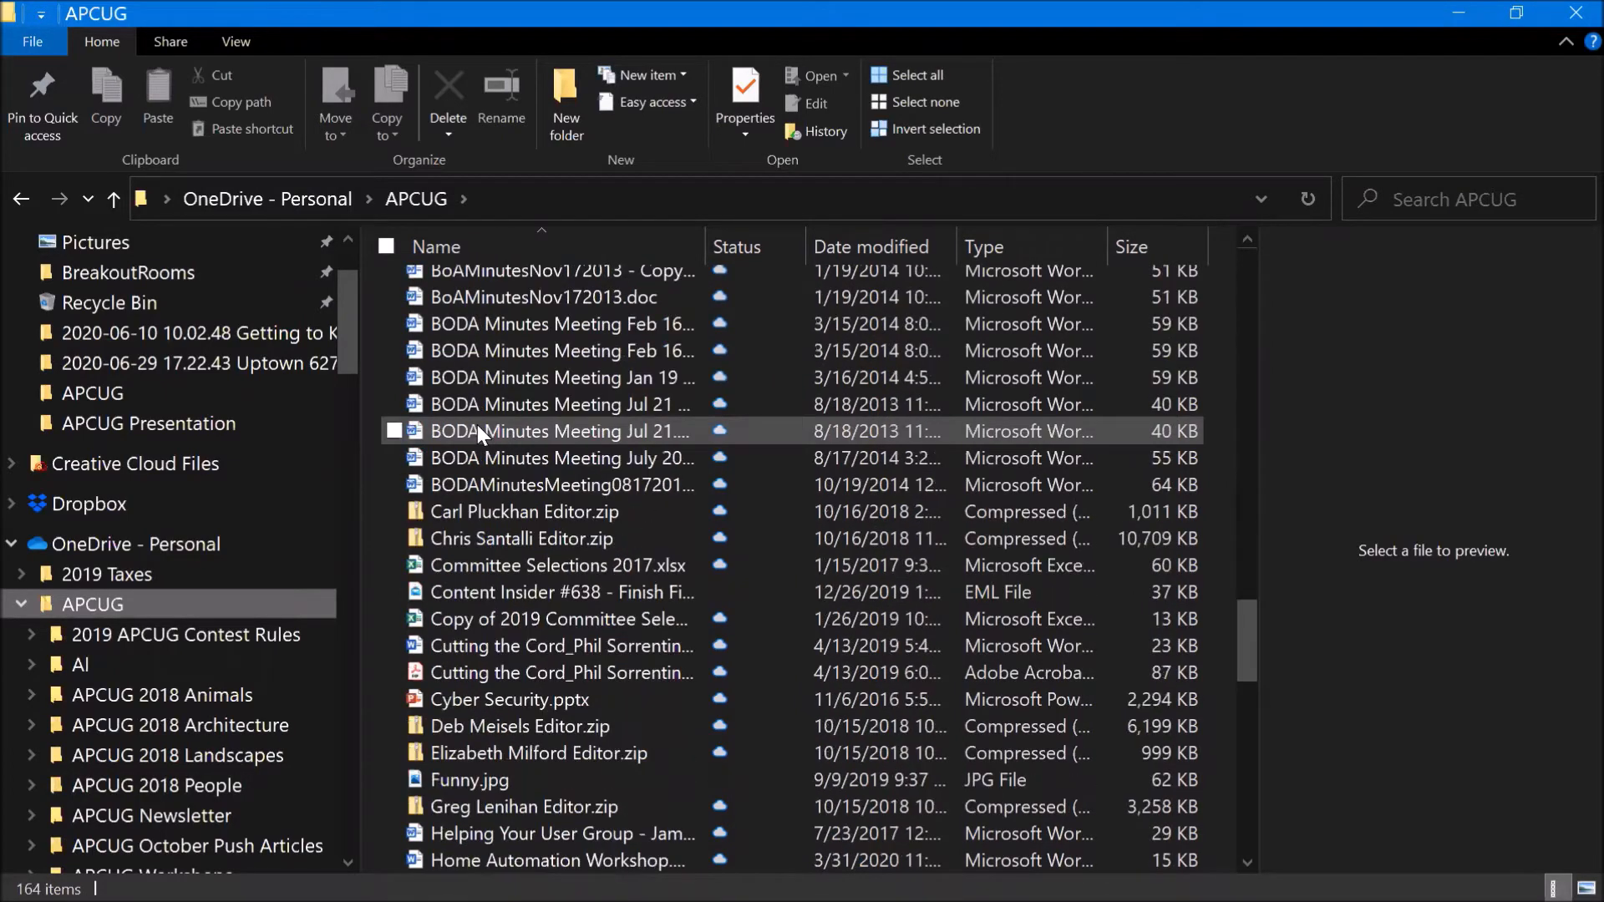
scroll(478, 424, "down", 4)
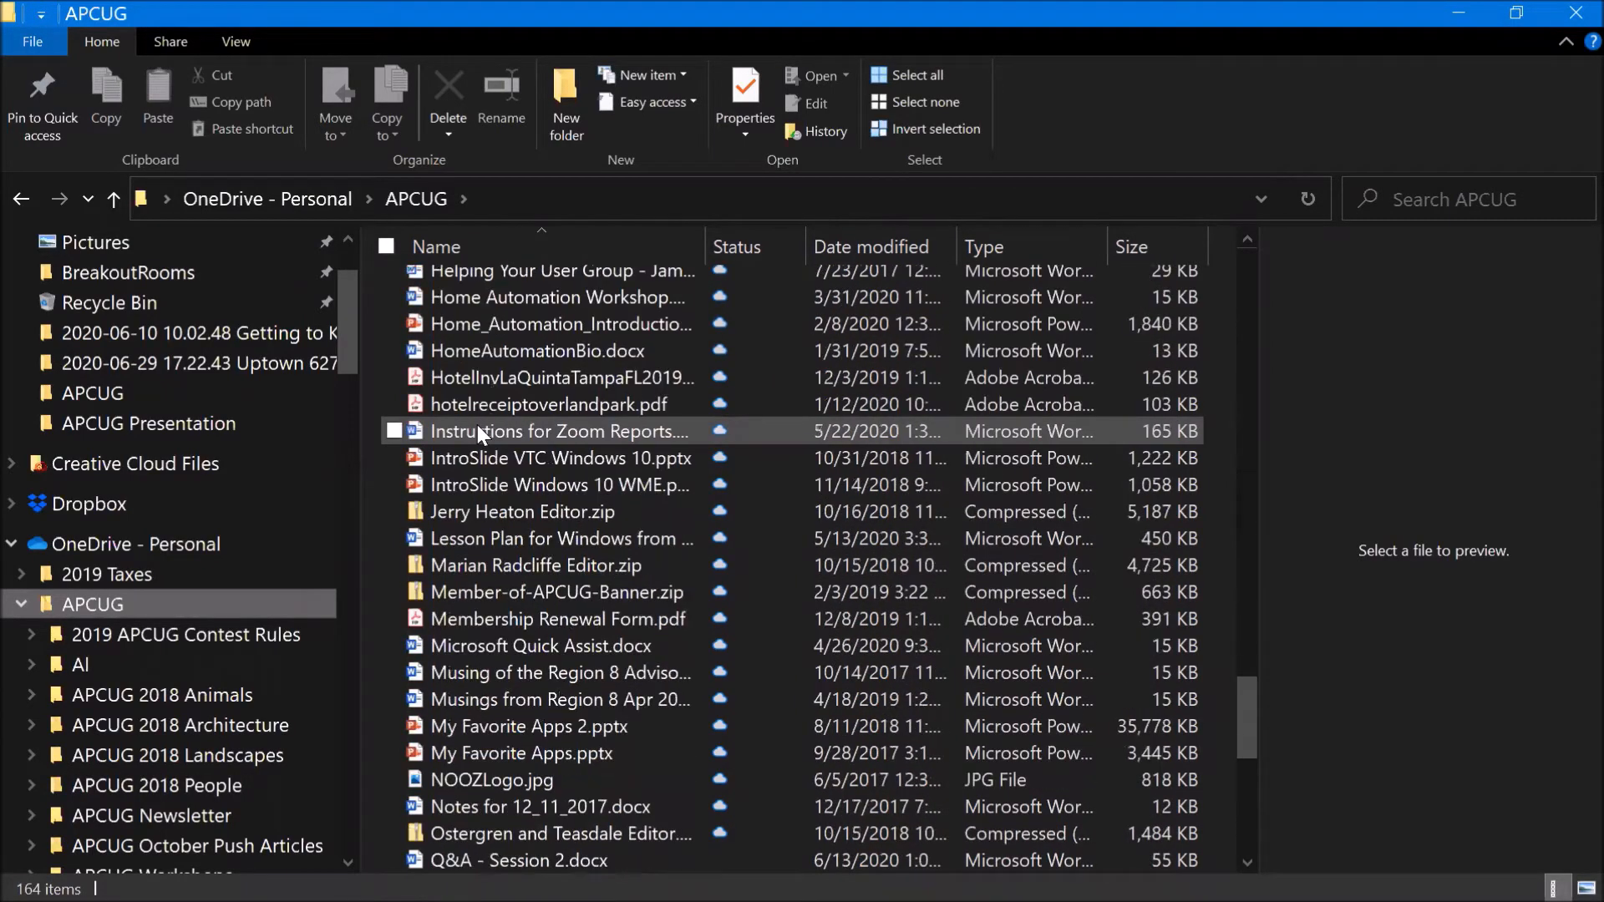
scroll(478, 433, "down", 2)
scroll(478, 430, "down", 3)
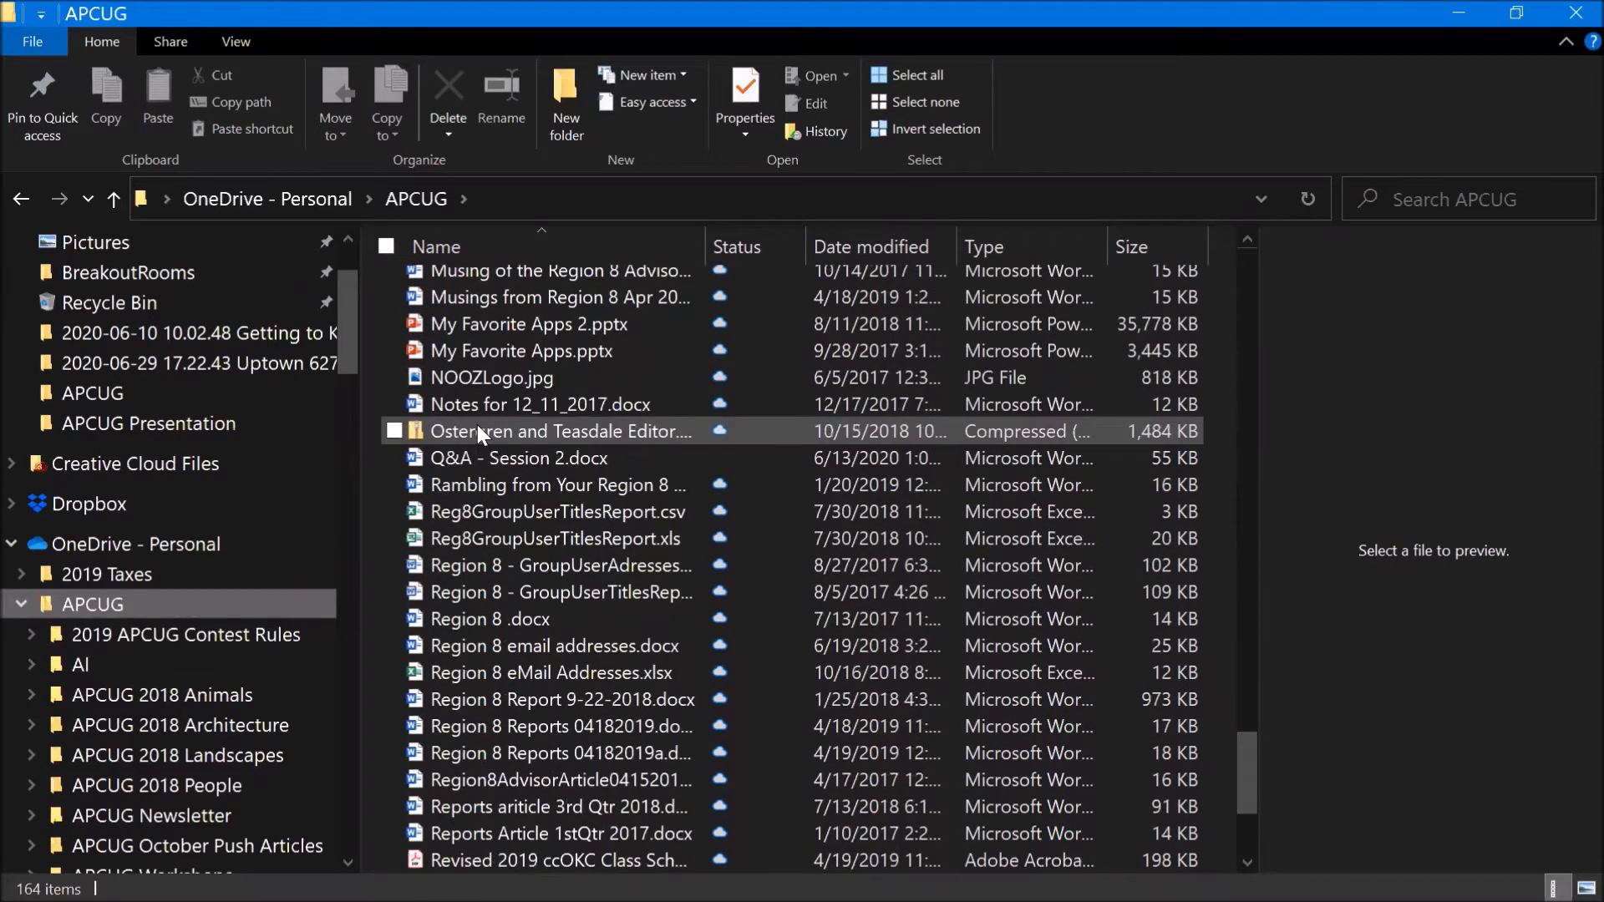
scroll(477, 425, "down", 3)
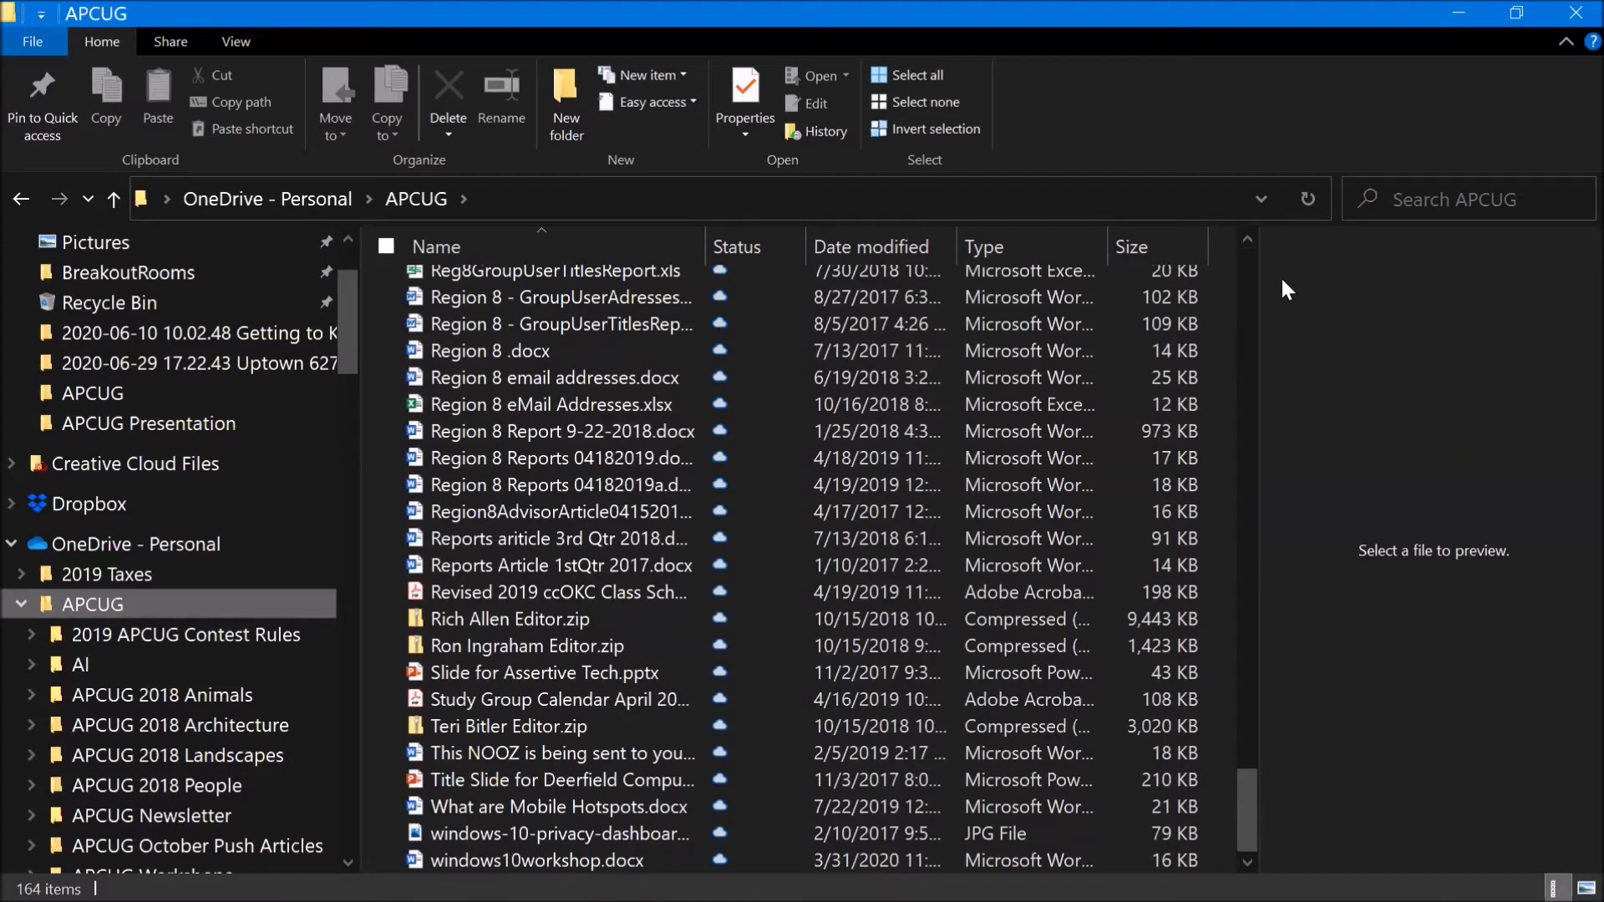
Step: Search the APCUG folder for "test document"
left_click(1479, 209)
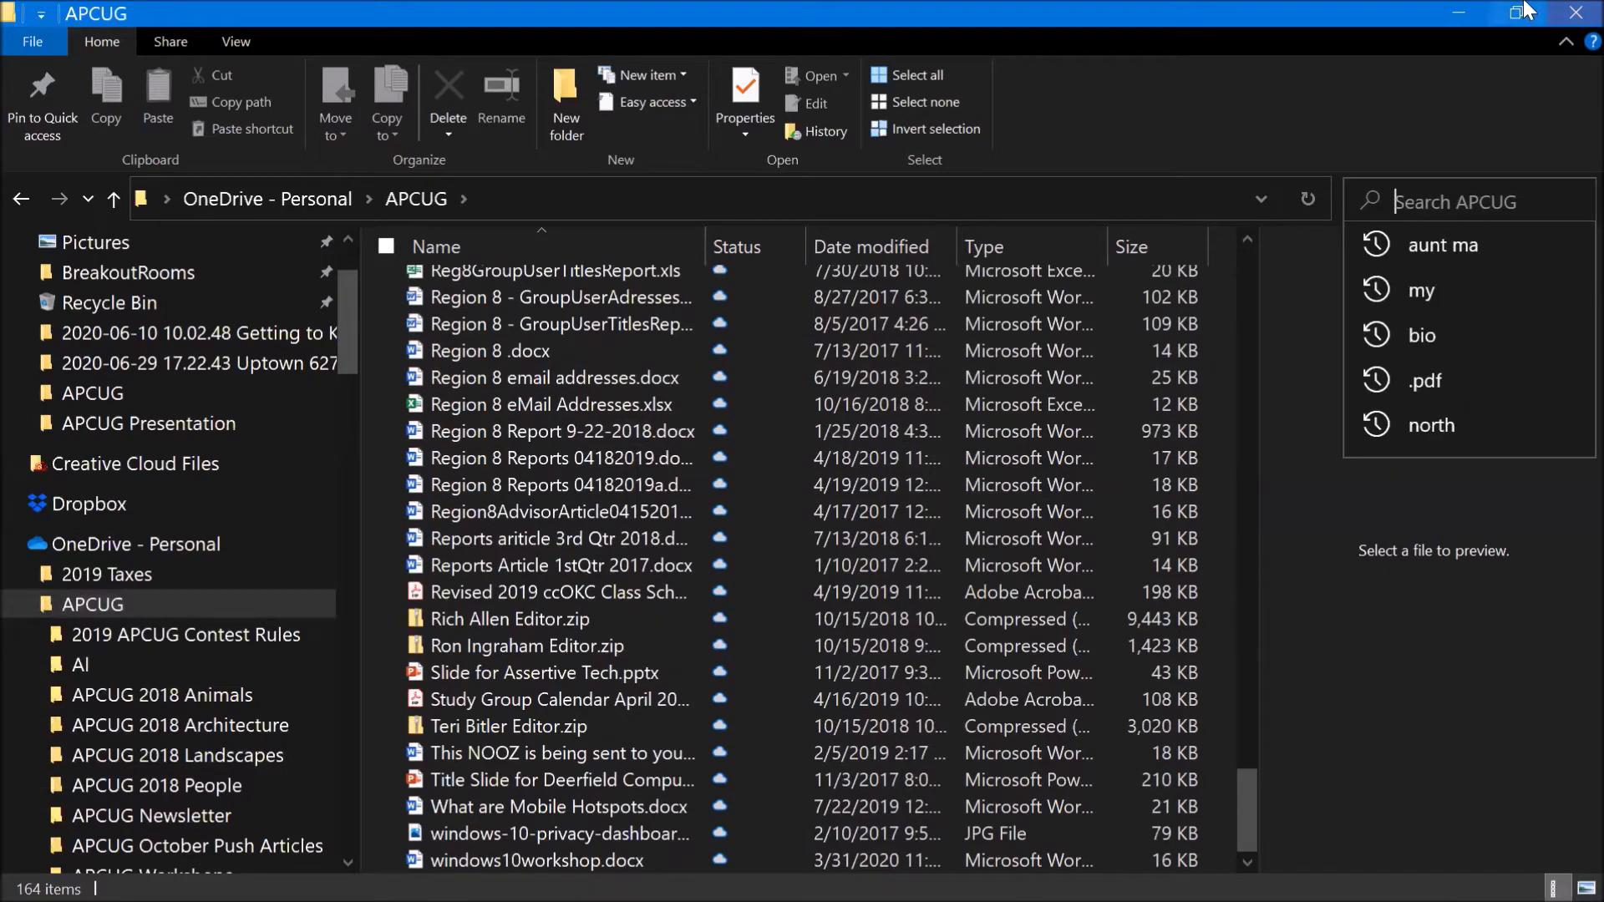
type("te")
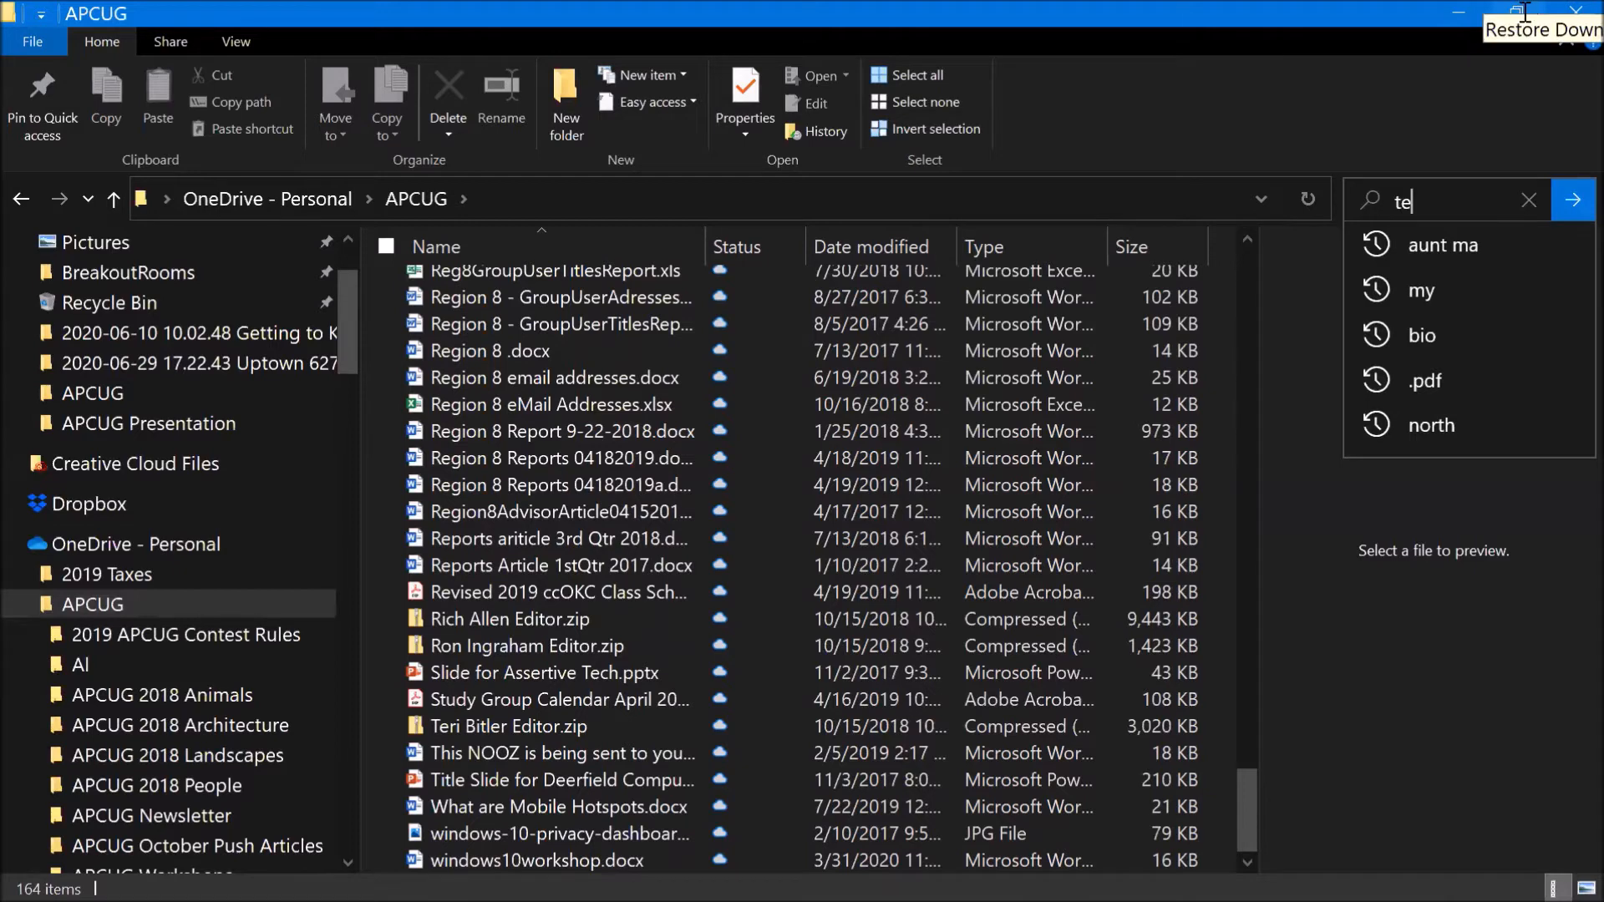
type("st document")
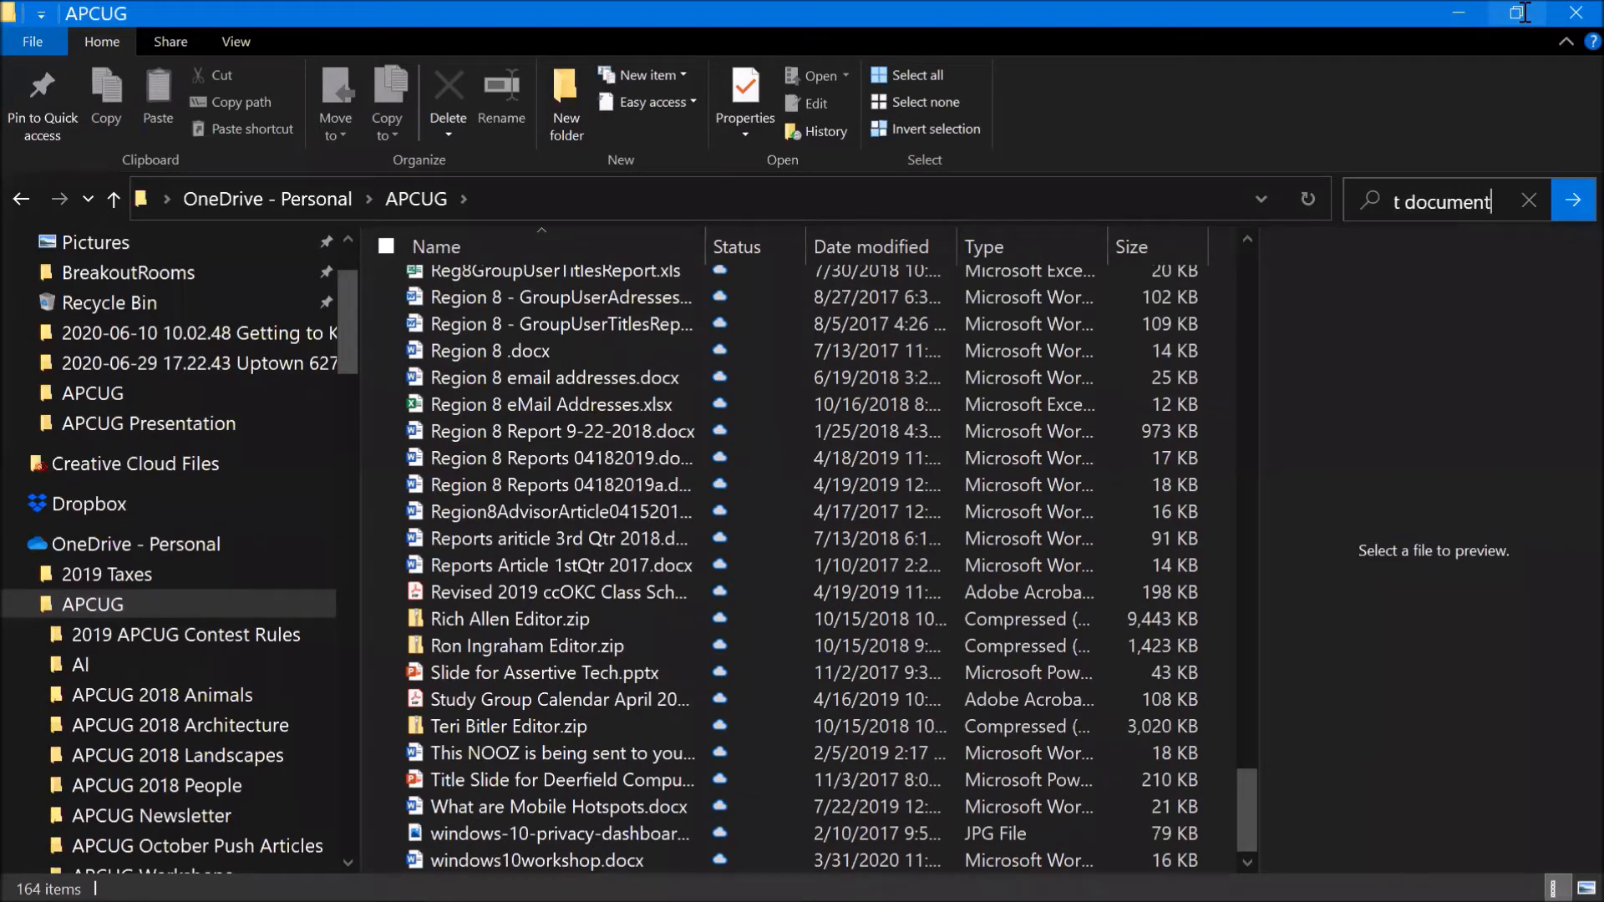
left_click(1567, 205)
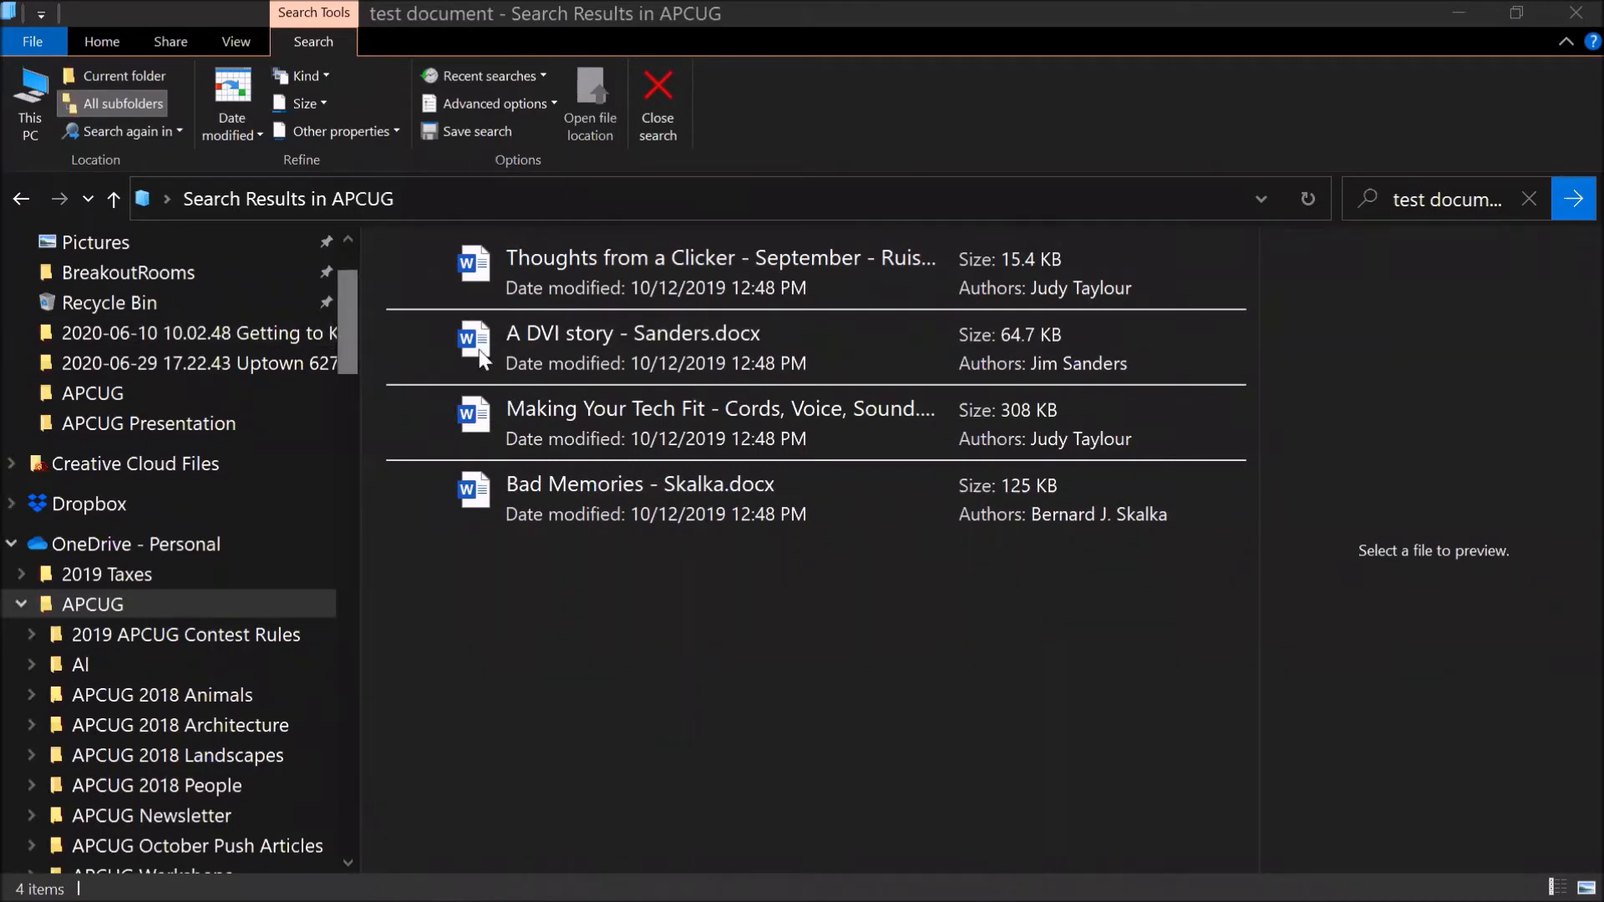
left_click(1568, 206)
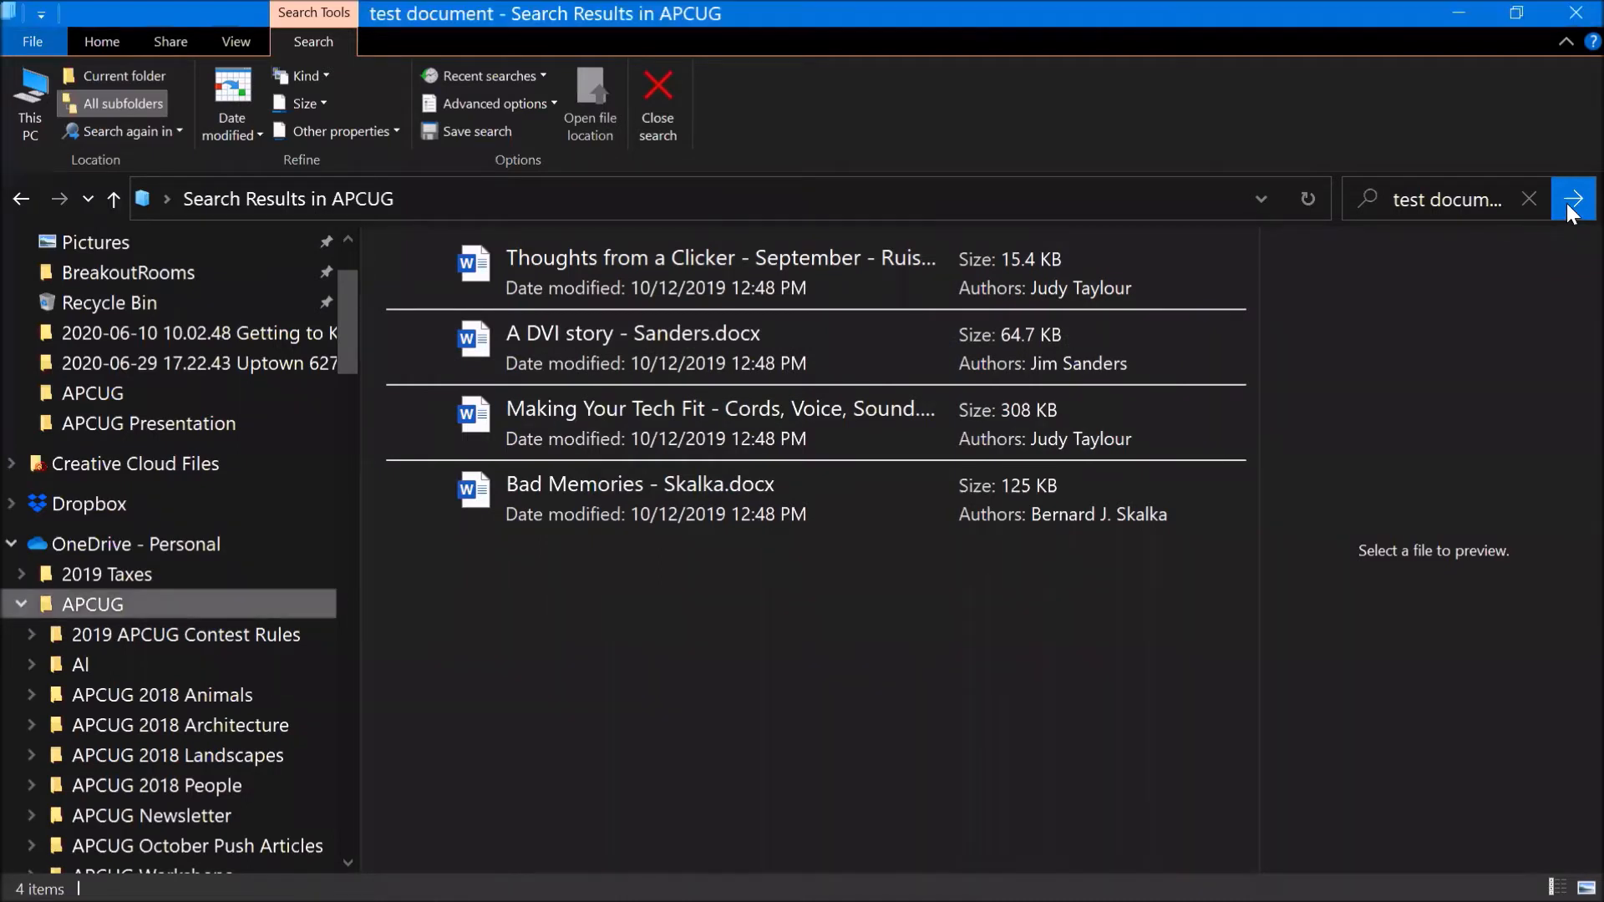
Step: Return to the full APCUG folder listing and check its files through to the end for the test document
left_click(97, 610)
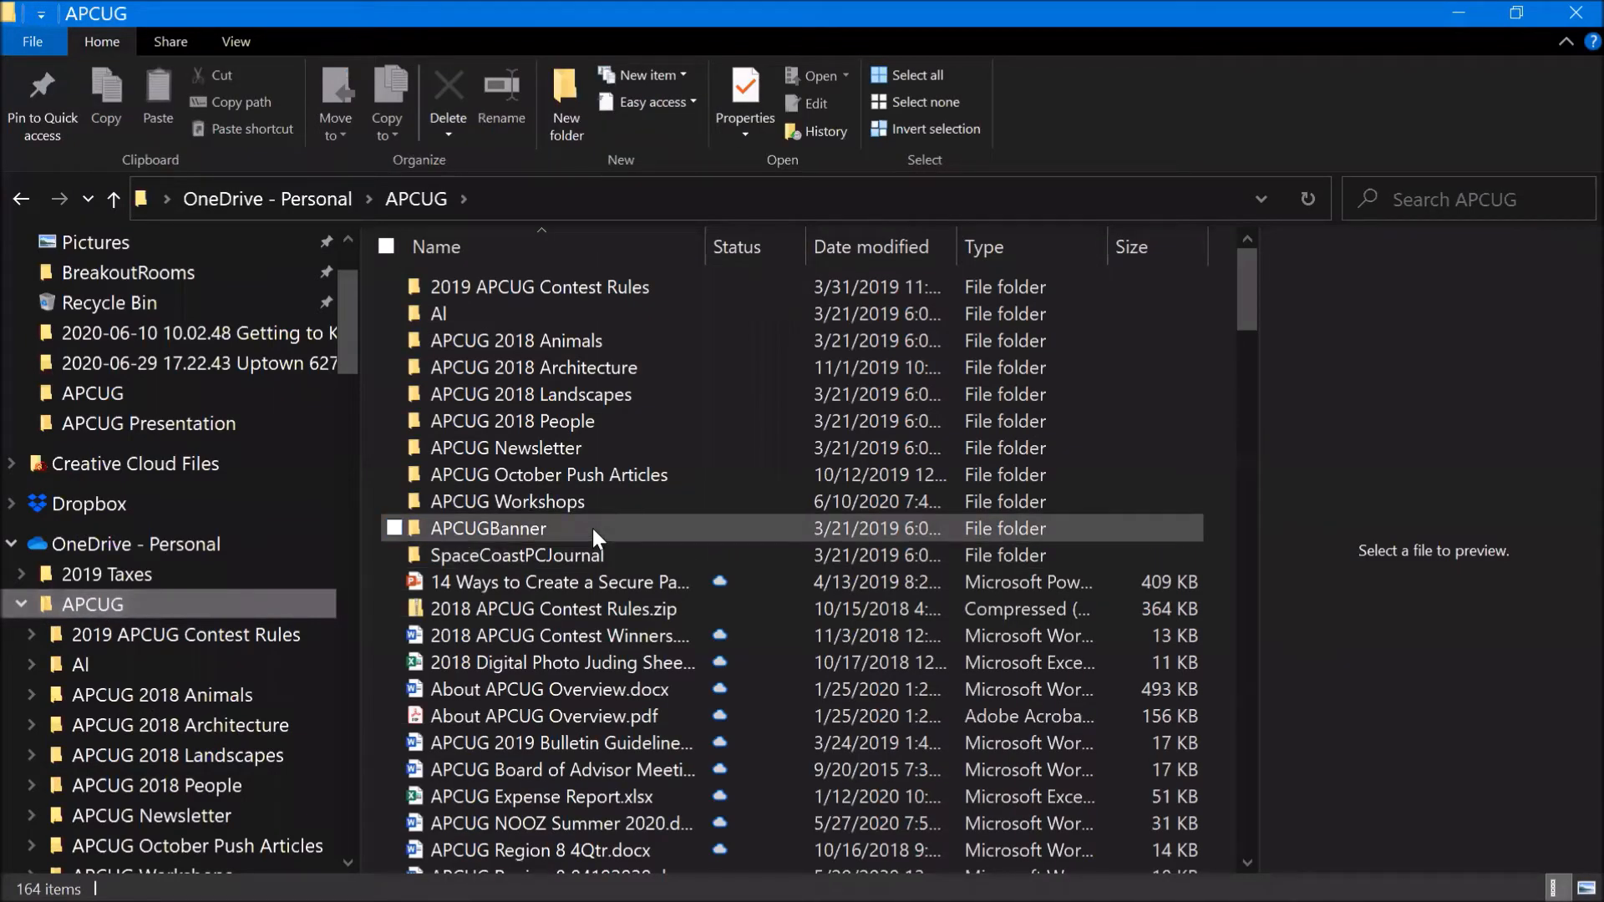
scroll(593, 528, "down", 7)
scroll(593, 528, "down", 13)
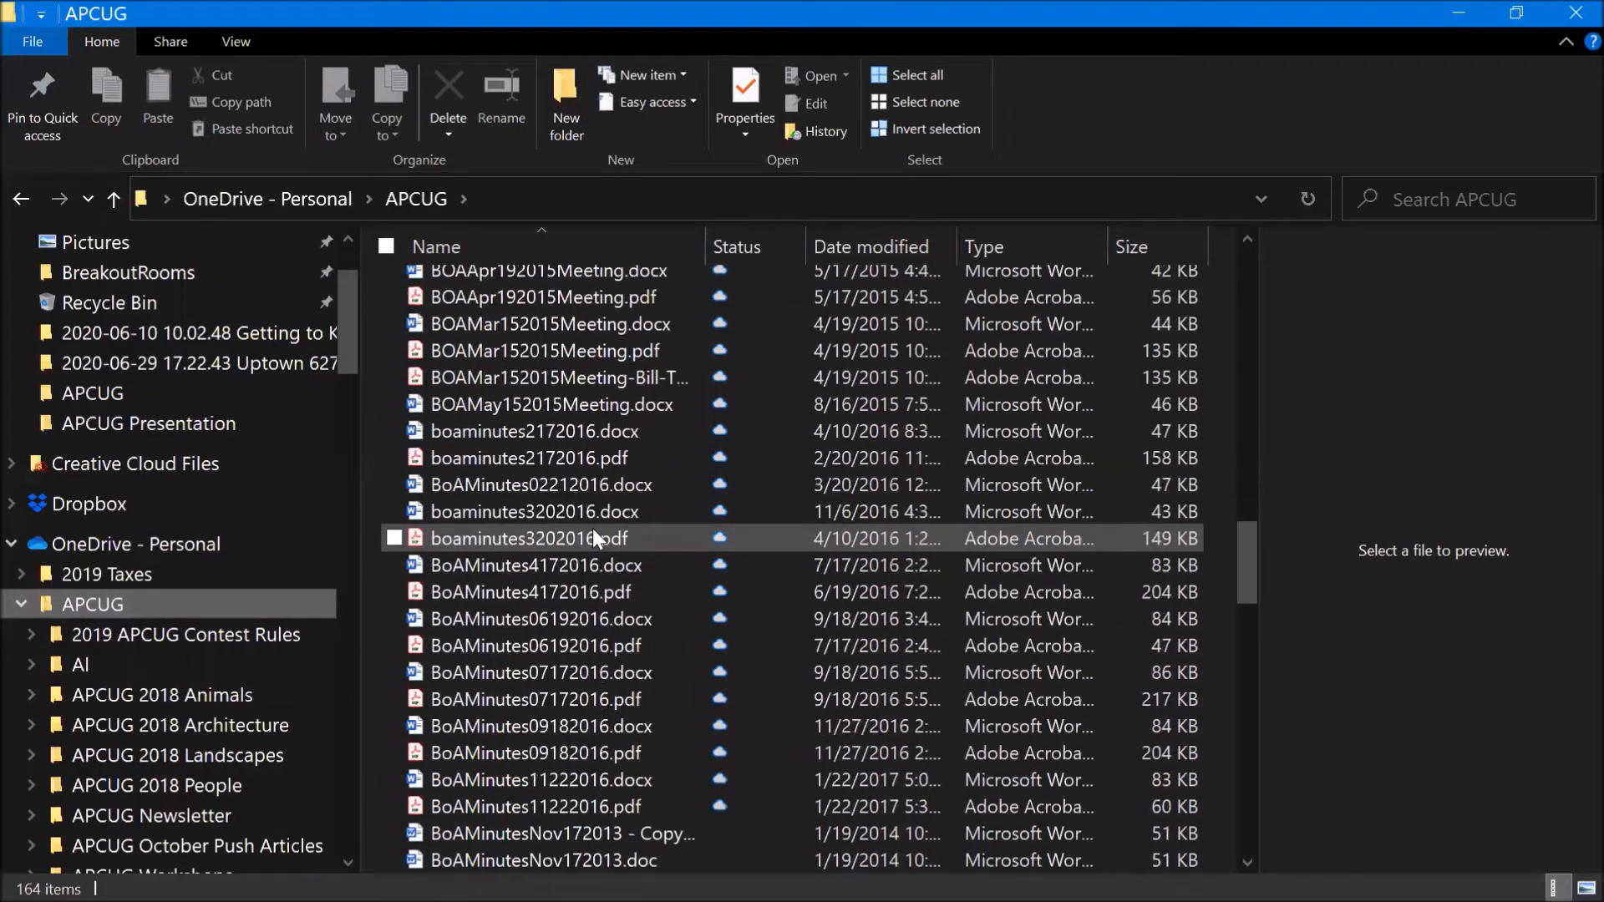
scroll(595, 535, "down", 4)
scroll(595, 535, "down", 5)
scroll(594, 537, "down", 6)
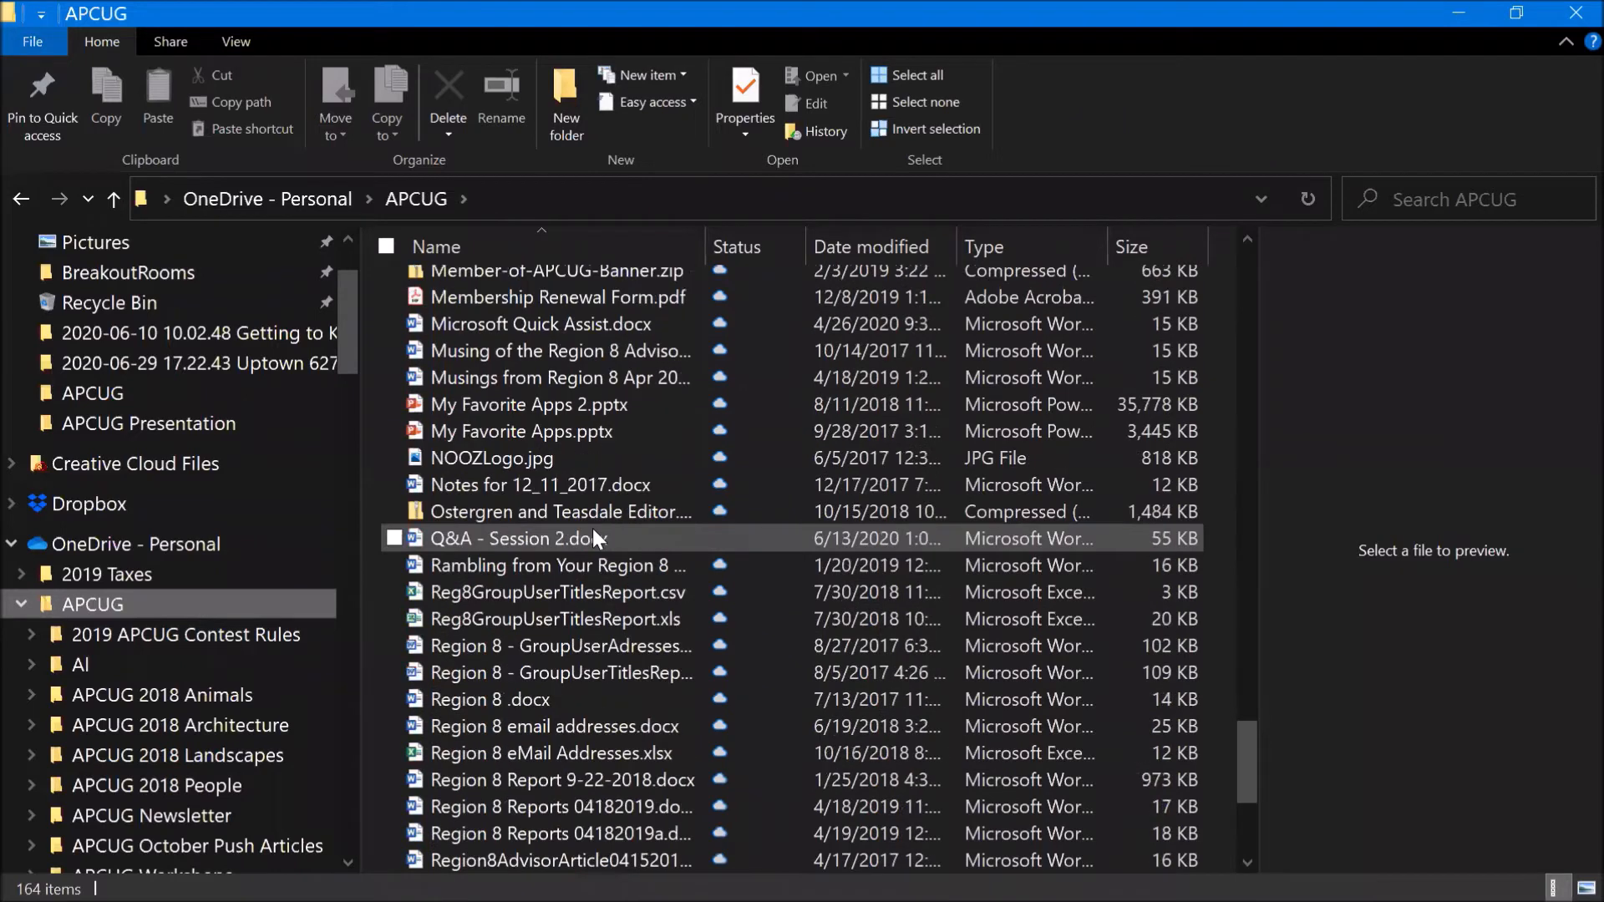
scroll(595, 534, "down", 4)
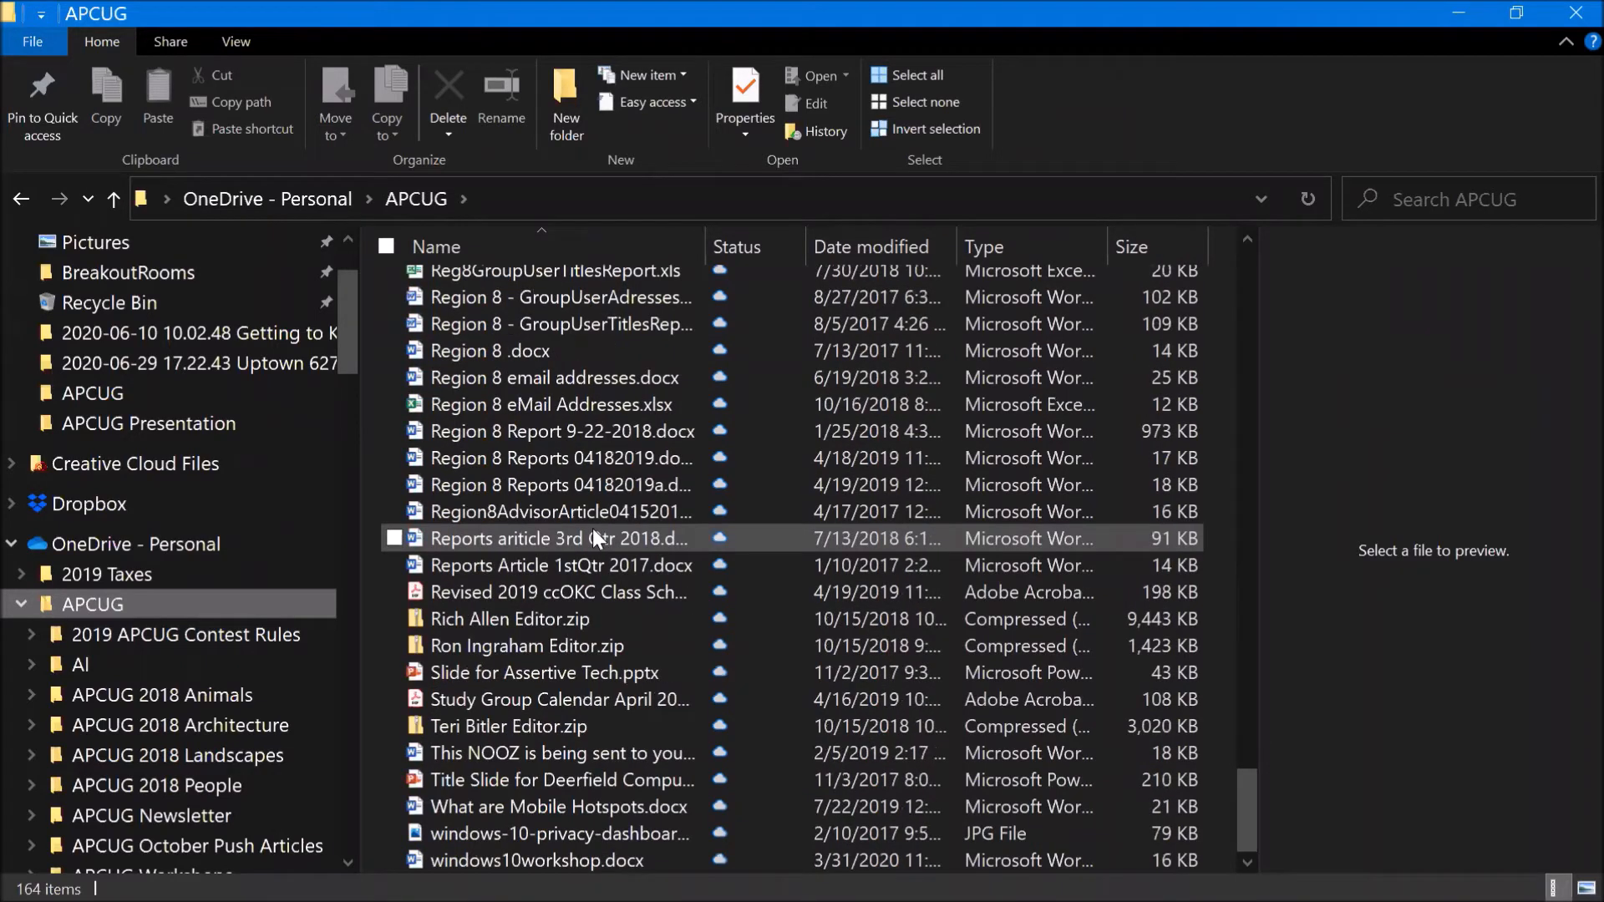
scroll(595, 536, "up", 1)
scroll(738, 467, "down", 1)
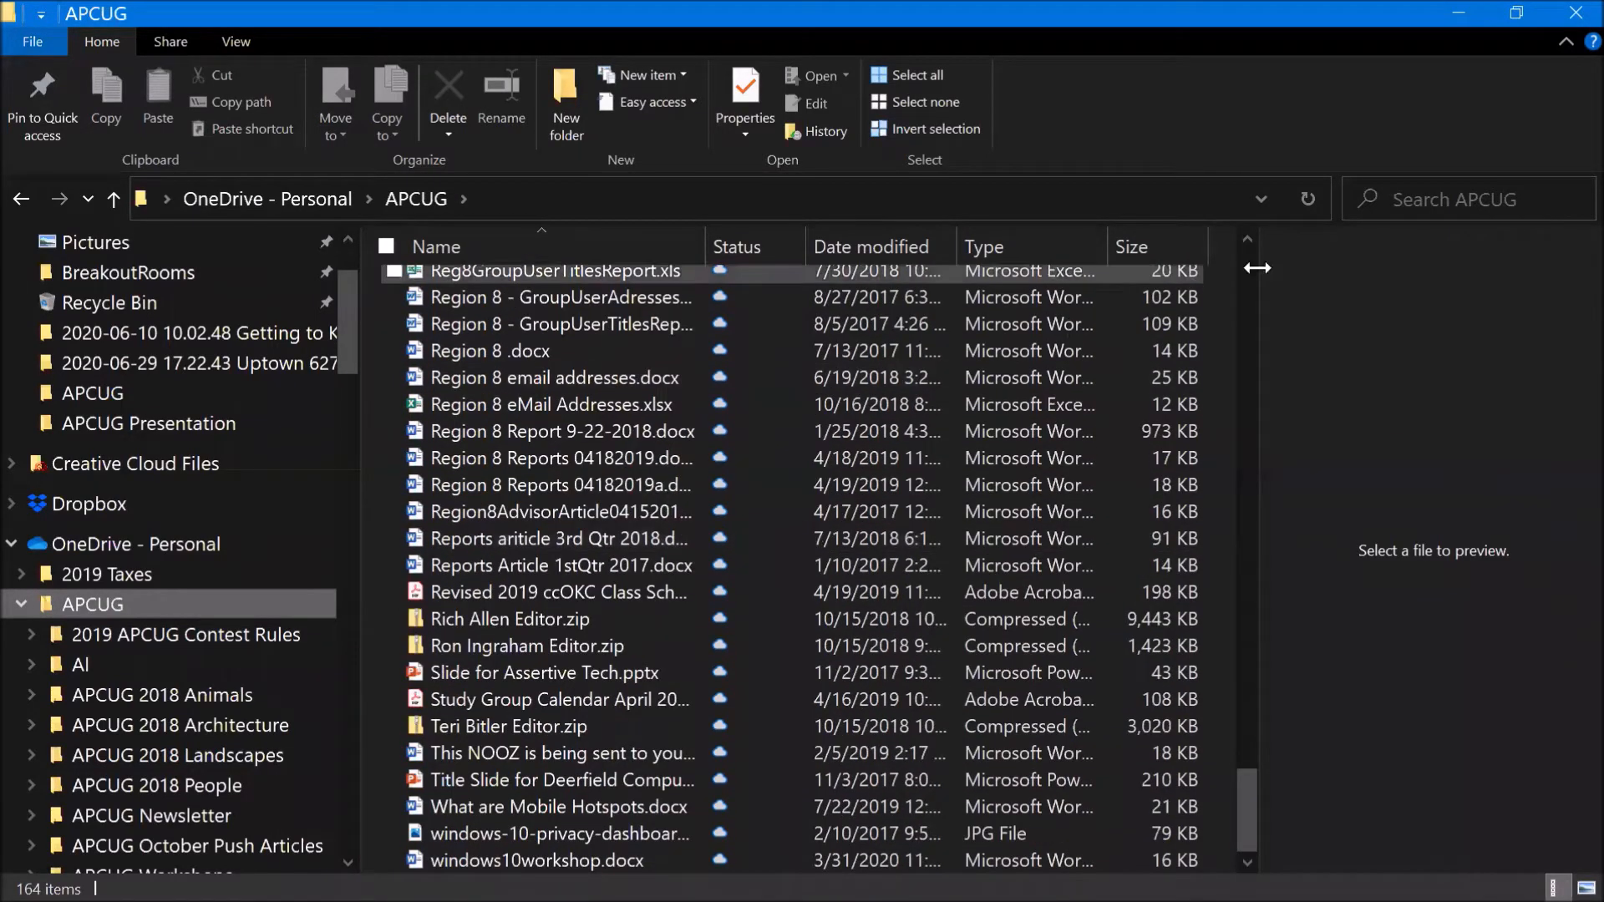
Step: Switch to Word, open test document.docx from the recent files to check it, and close it again
mouse_move(398, 899)
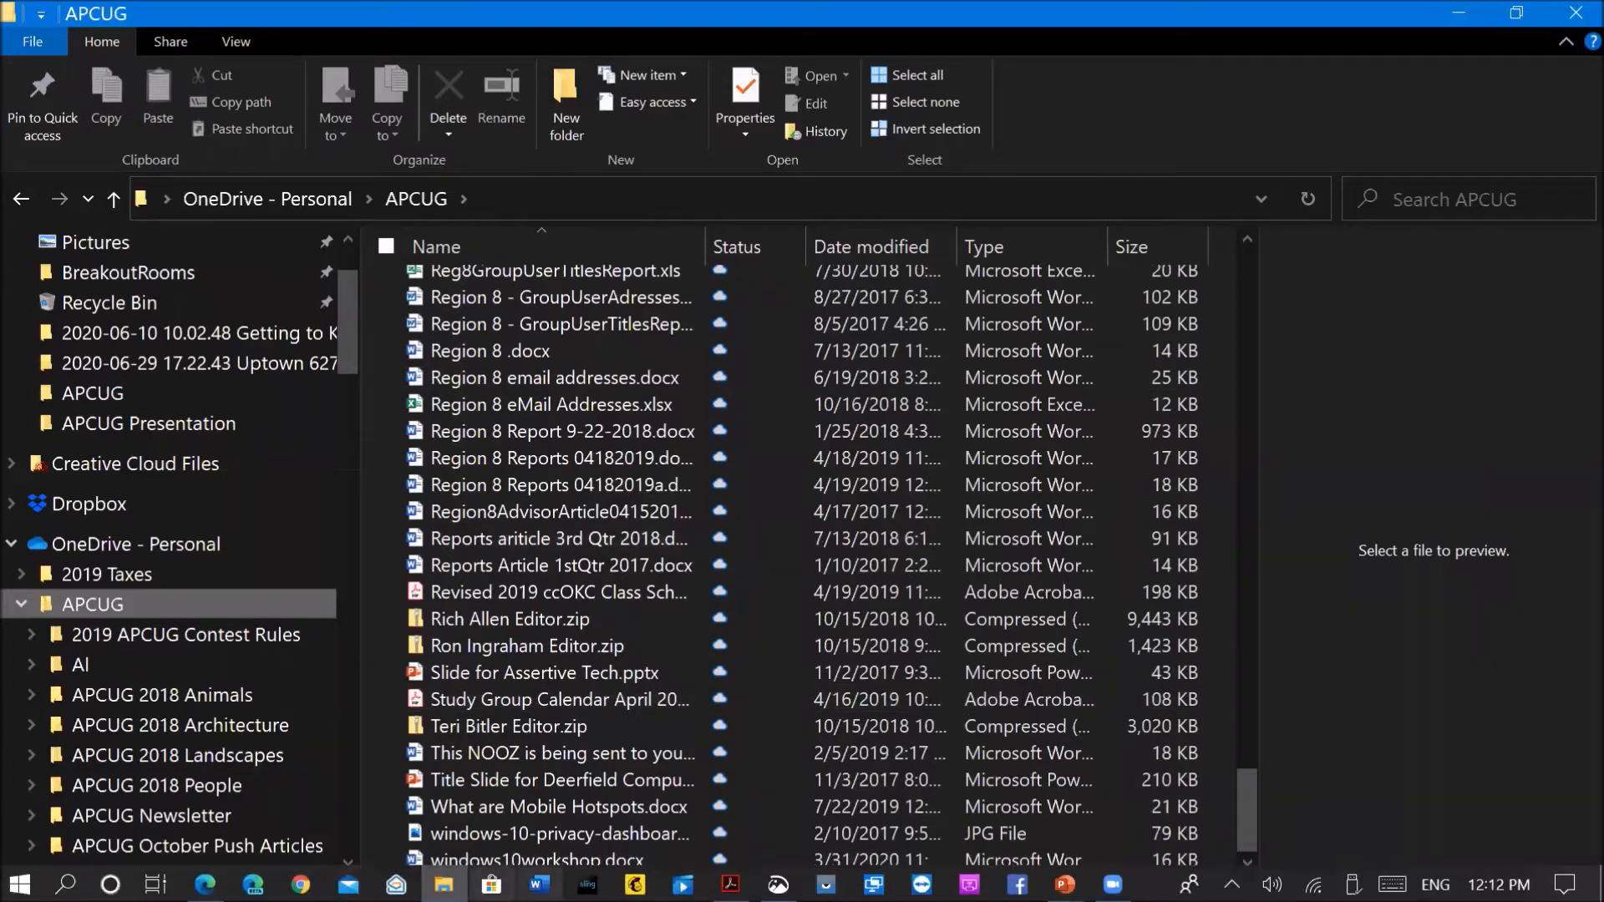
left_click(539, 884)
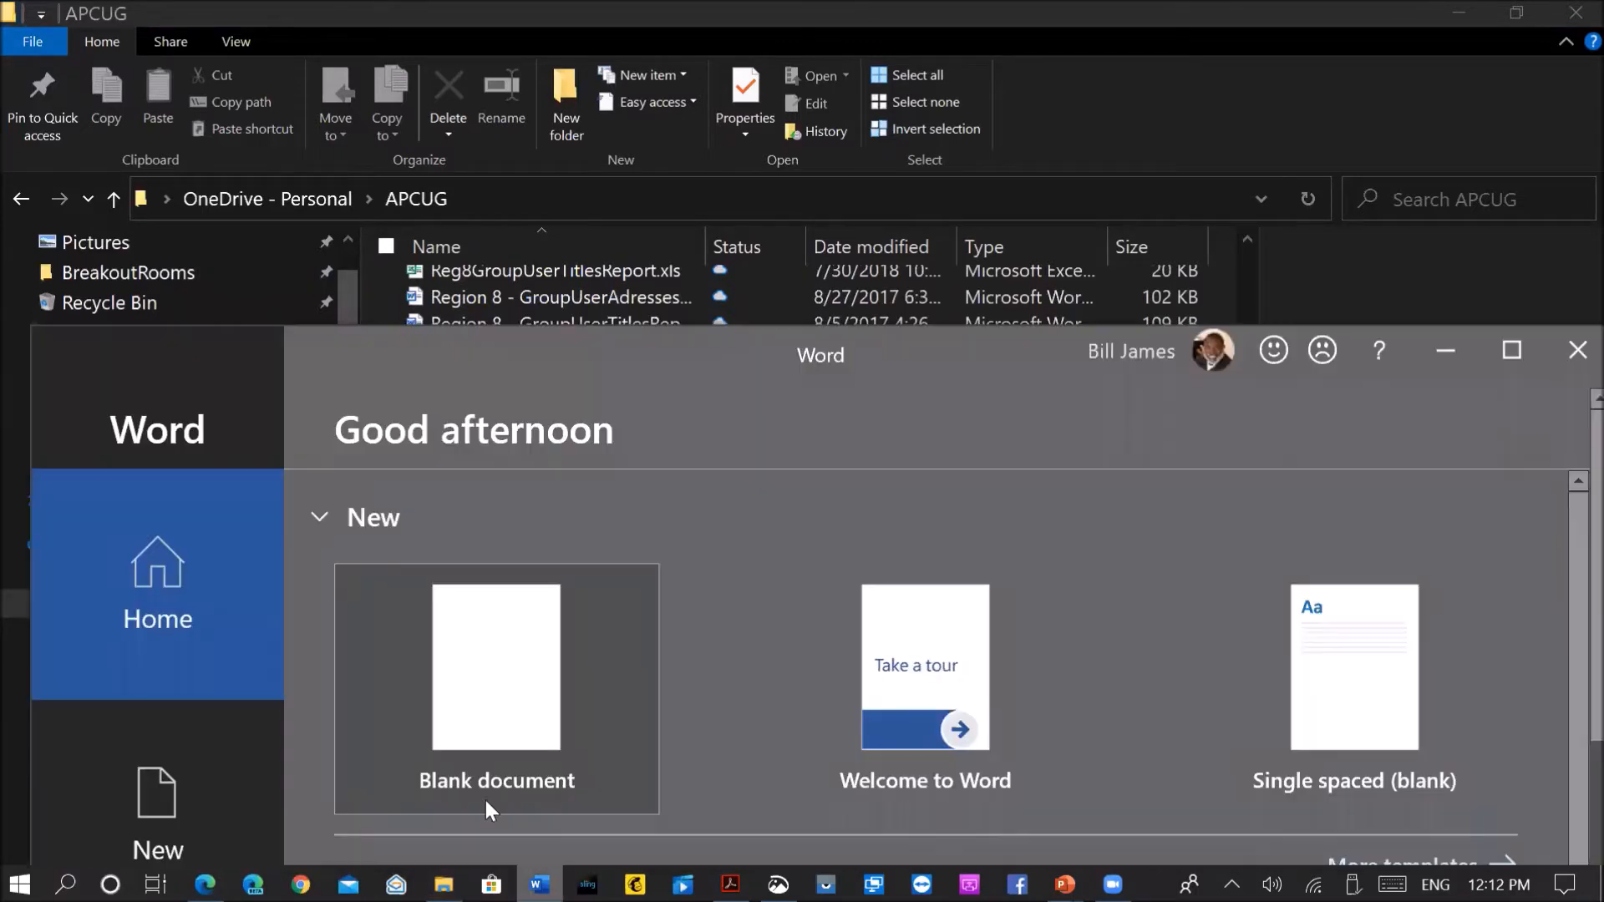
scroll(534, 584, "down", 2)
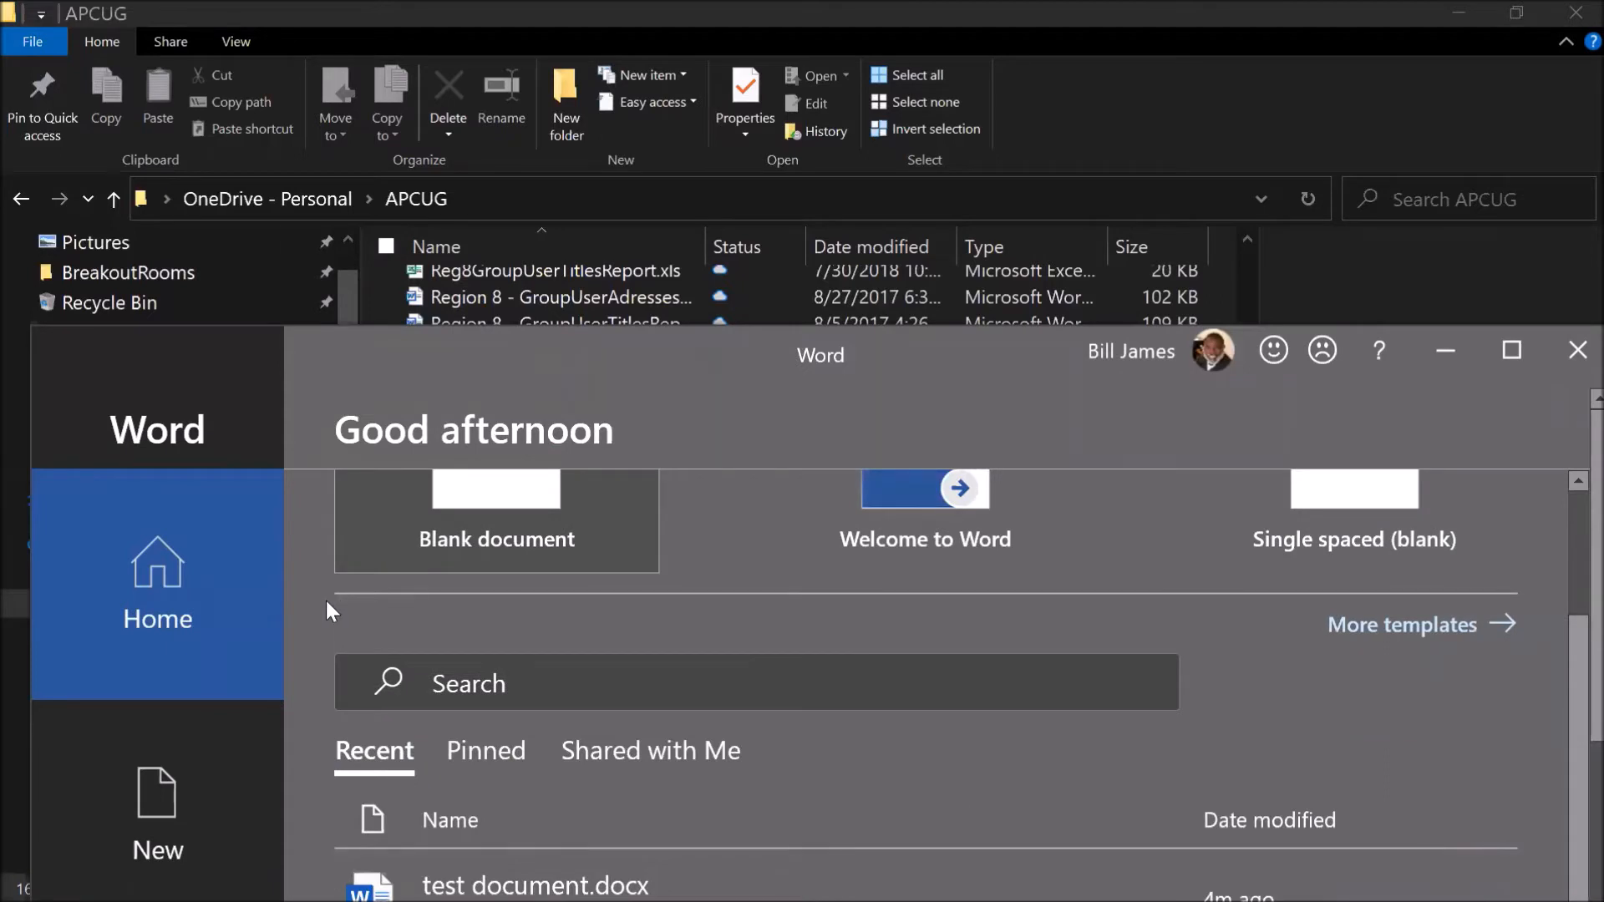
scroll(599, 714, "down", 2)
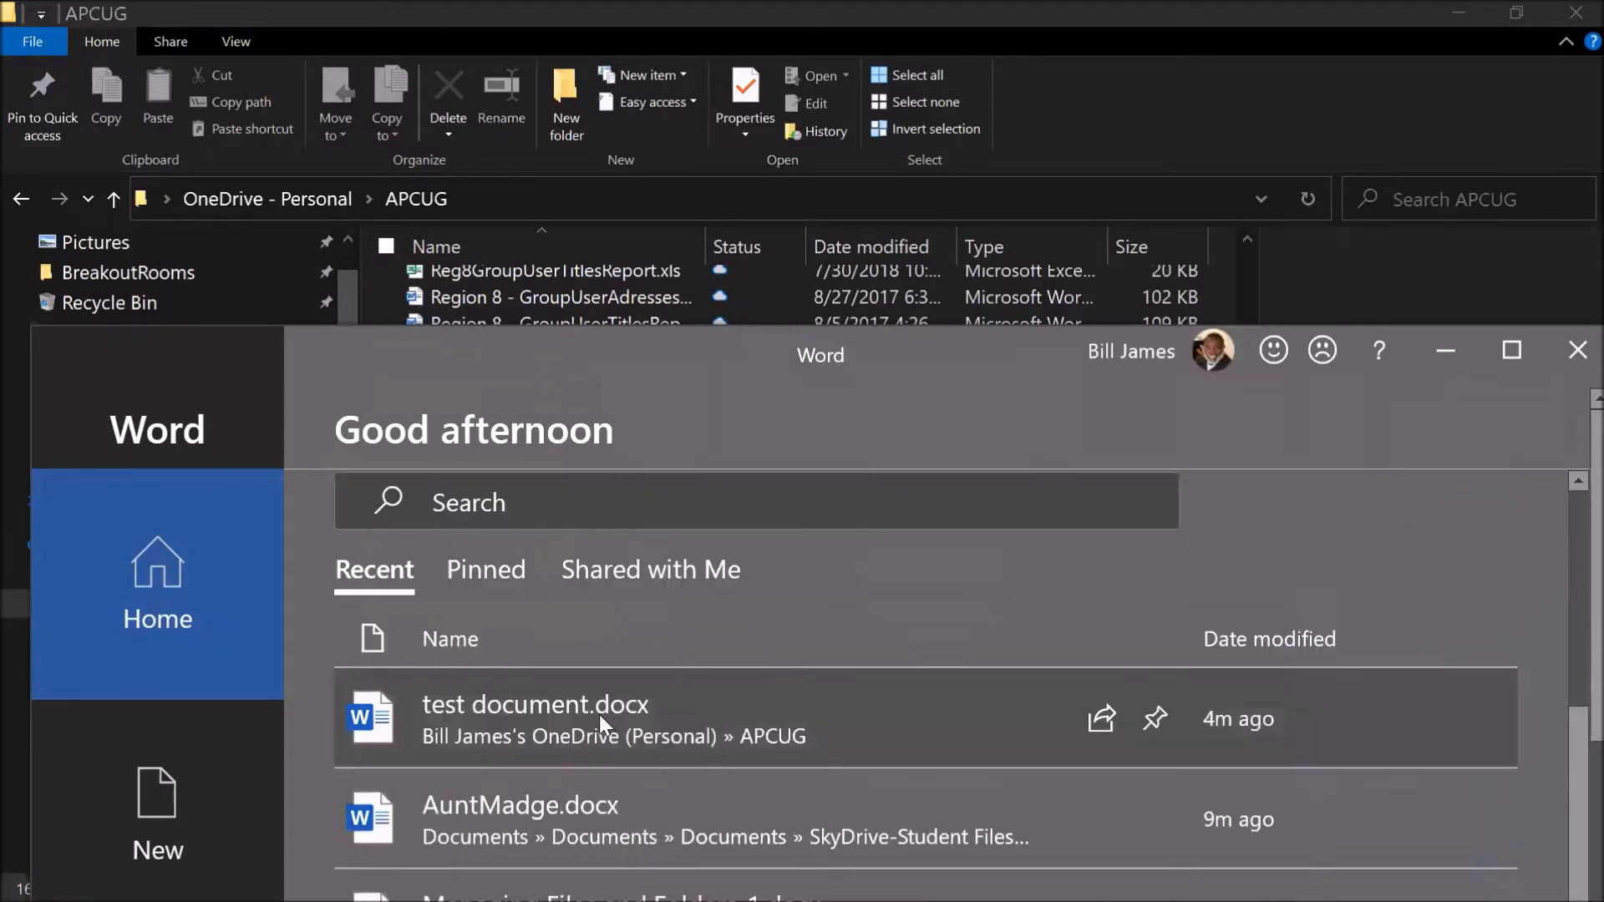
left_click(754, 733)
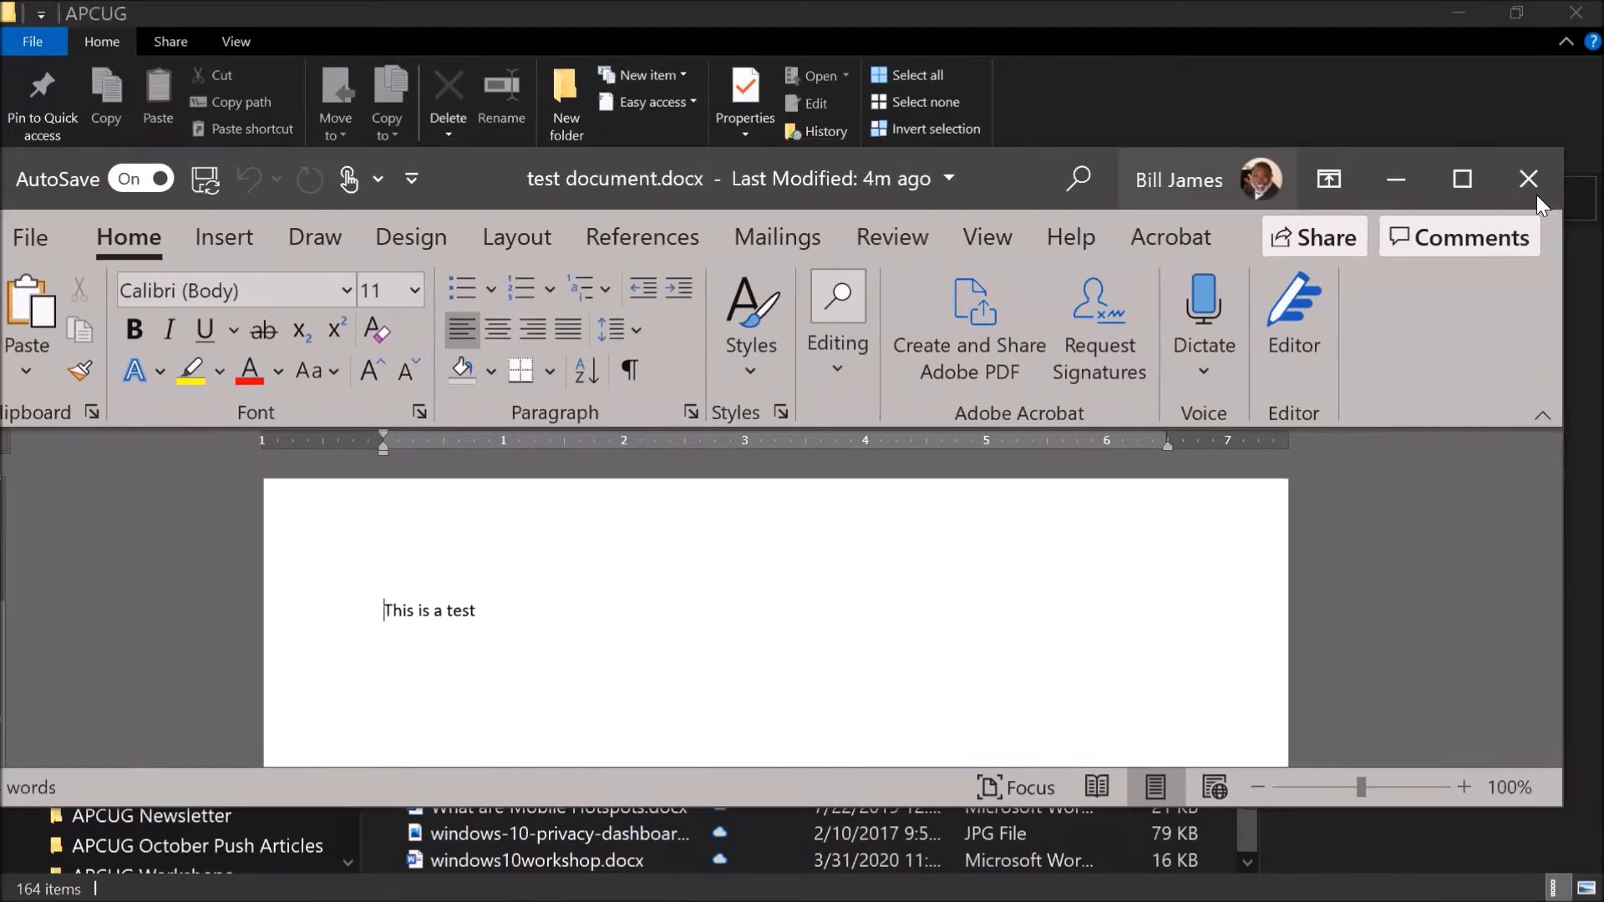
left_click(1539, 193)
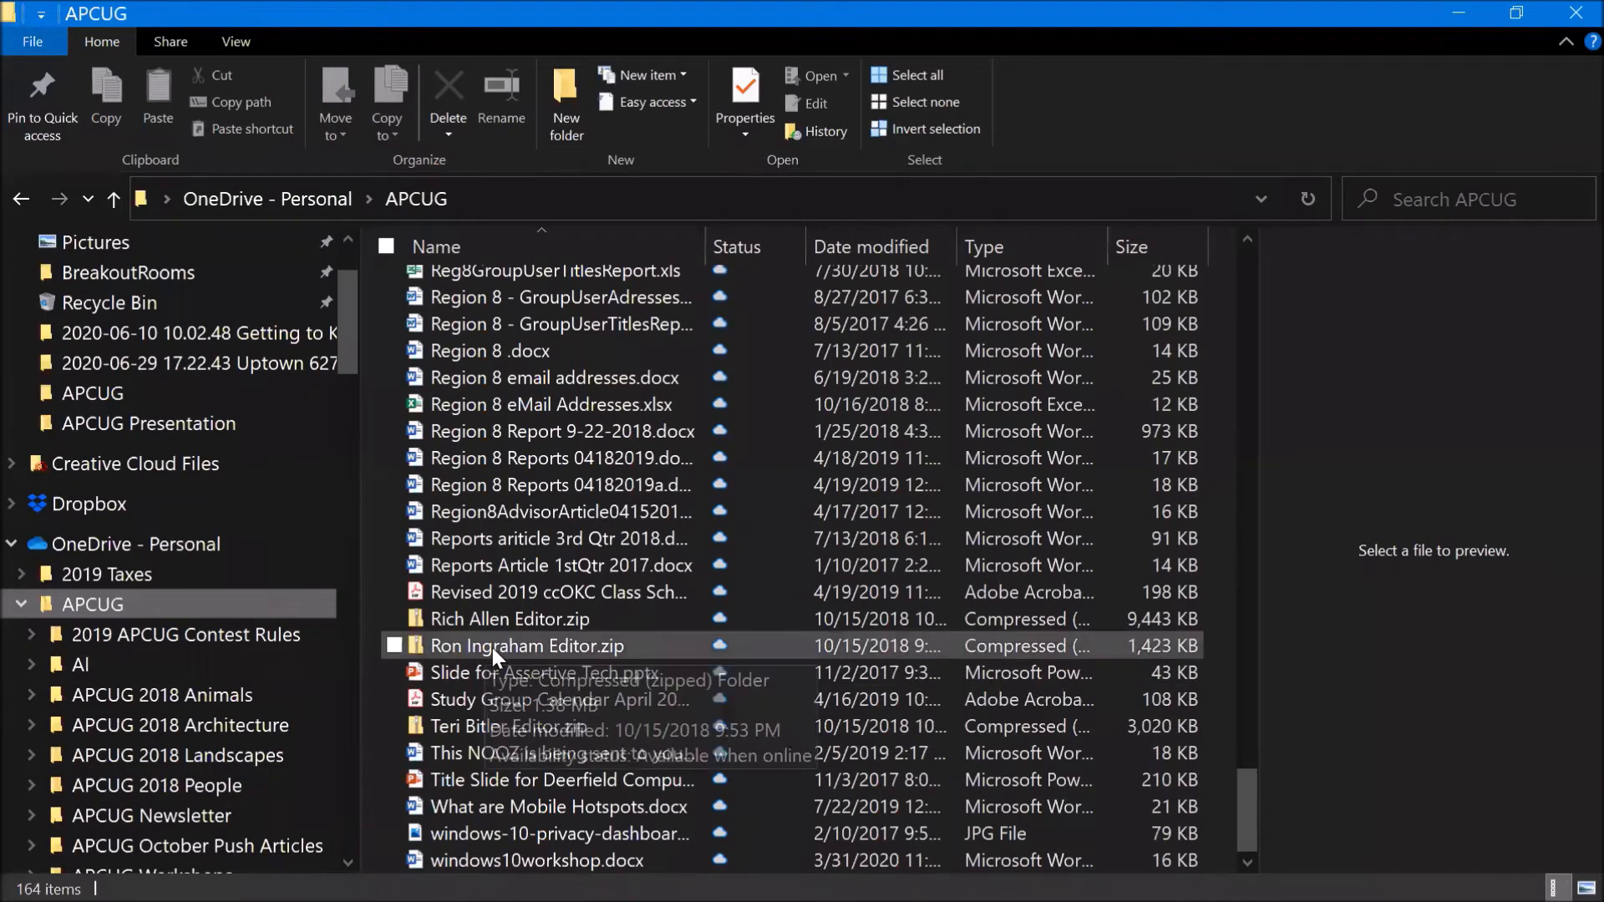
Step: Look back up through the APCUG files in File Explorer for test document.docx
scroll(493, 649, "up", 2)
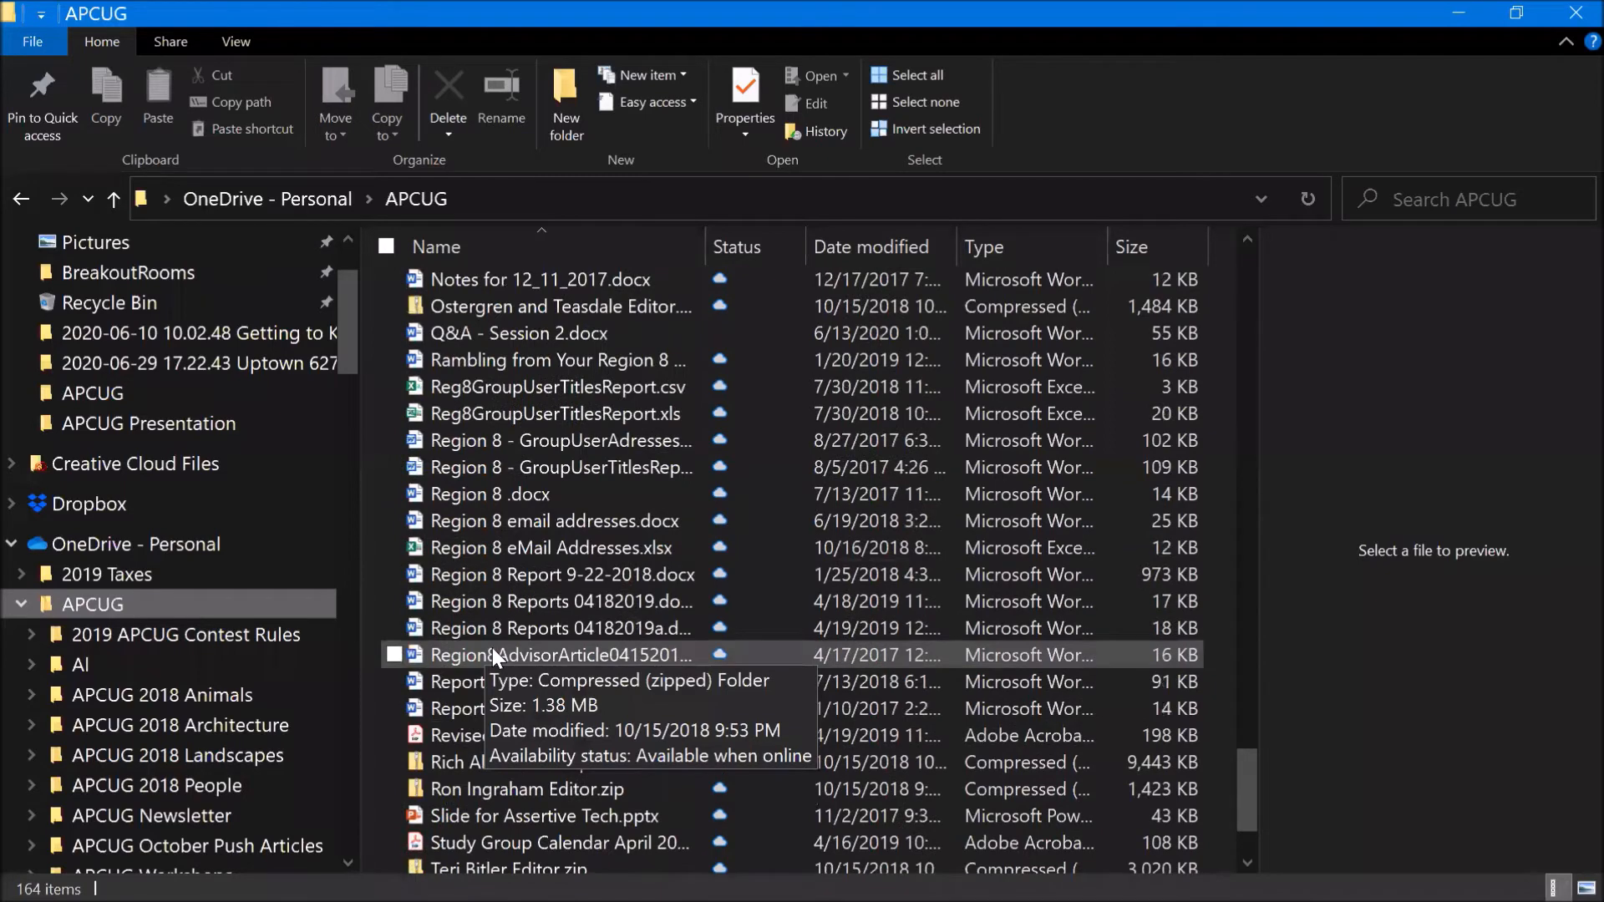
scroll(493, 648, "up", 5)
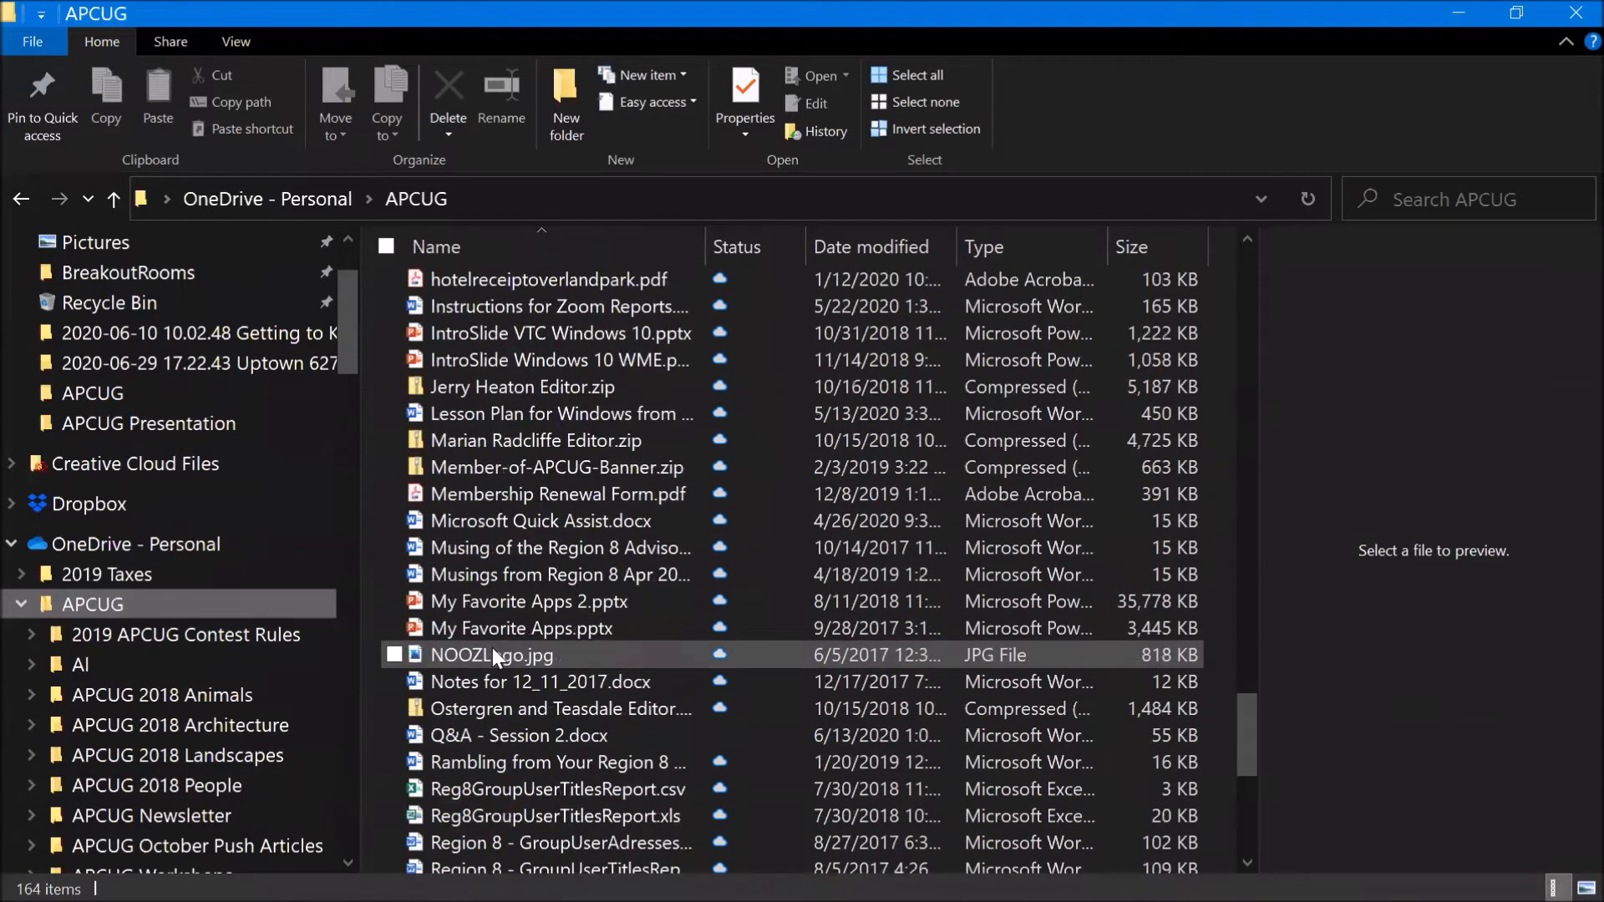
scroll(493, 649, "up", 4)
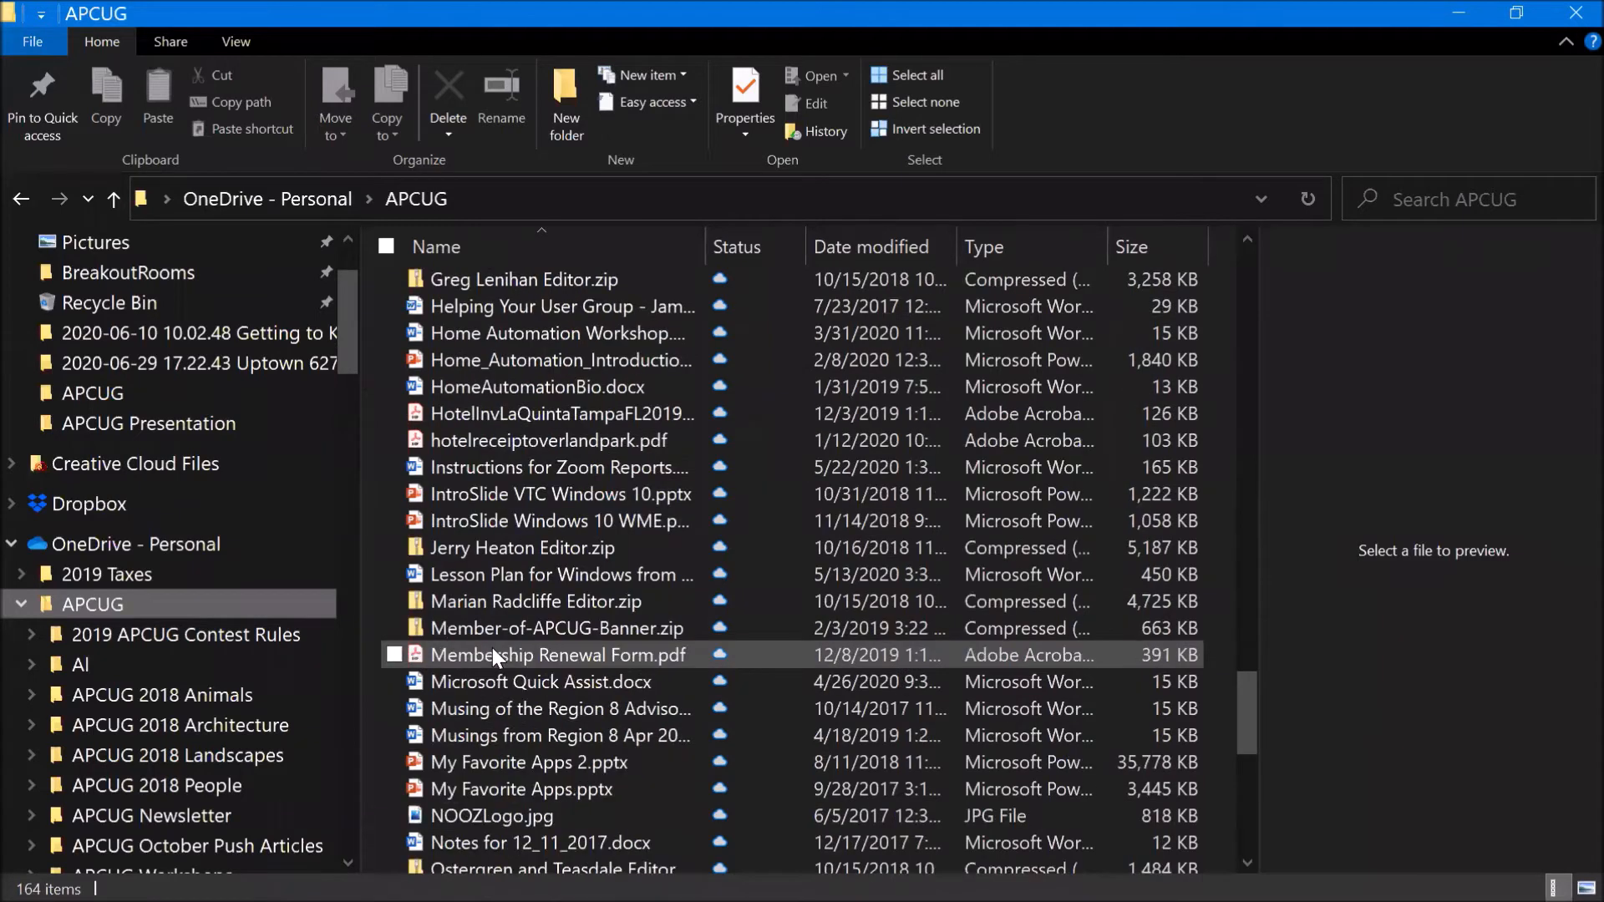
scroll(493, 648, "up", 2)
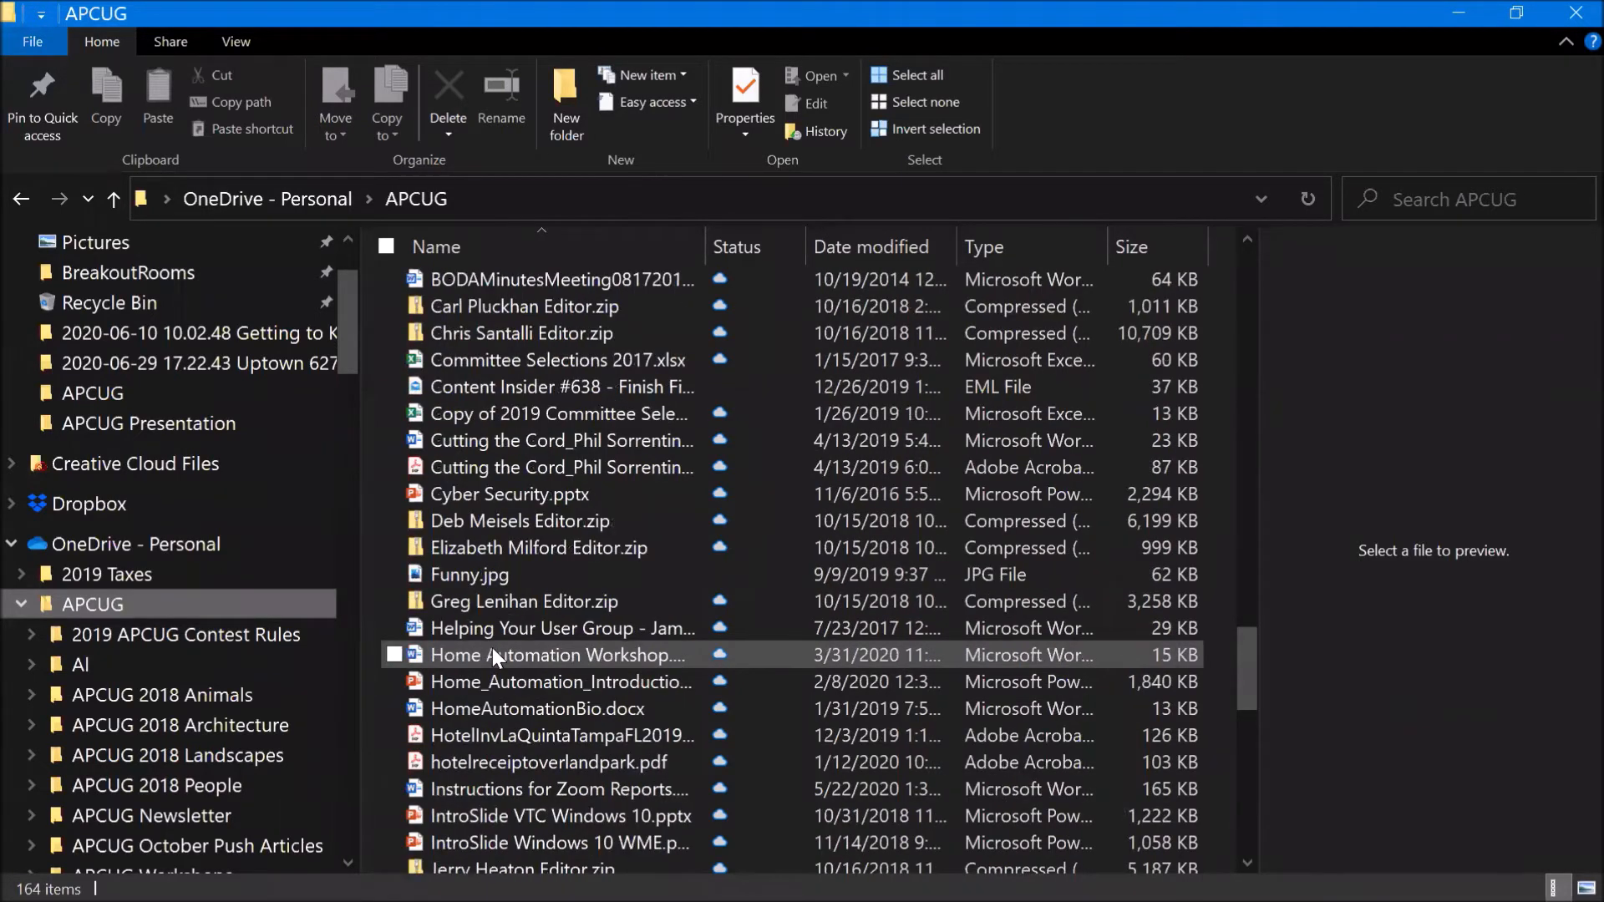
scroll(493, 648, "up", 2)
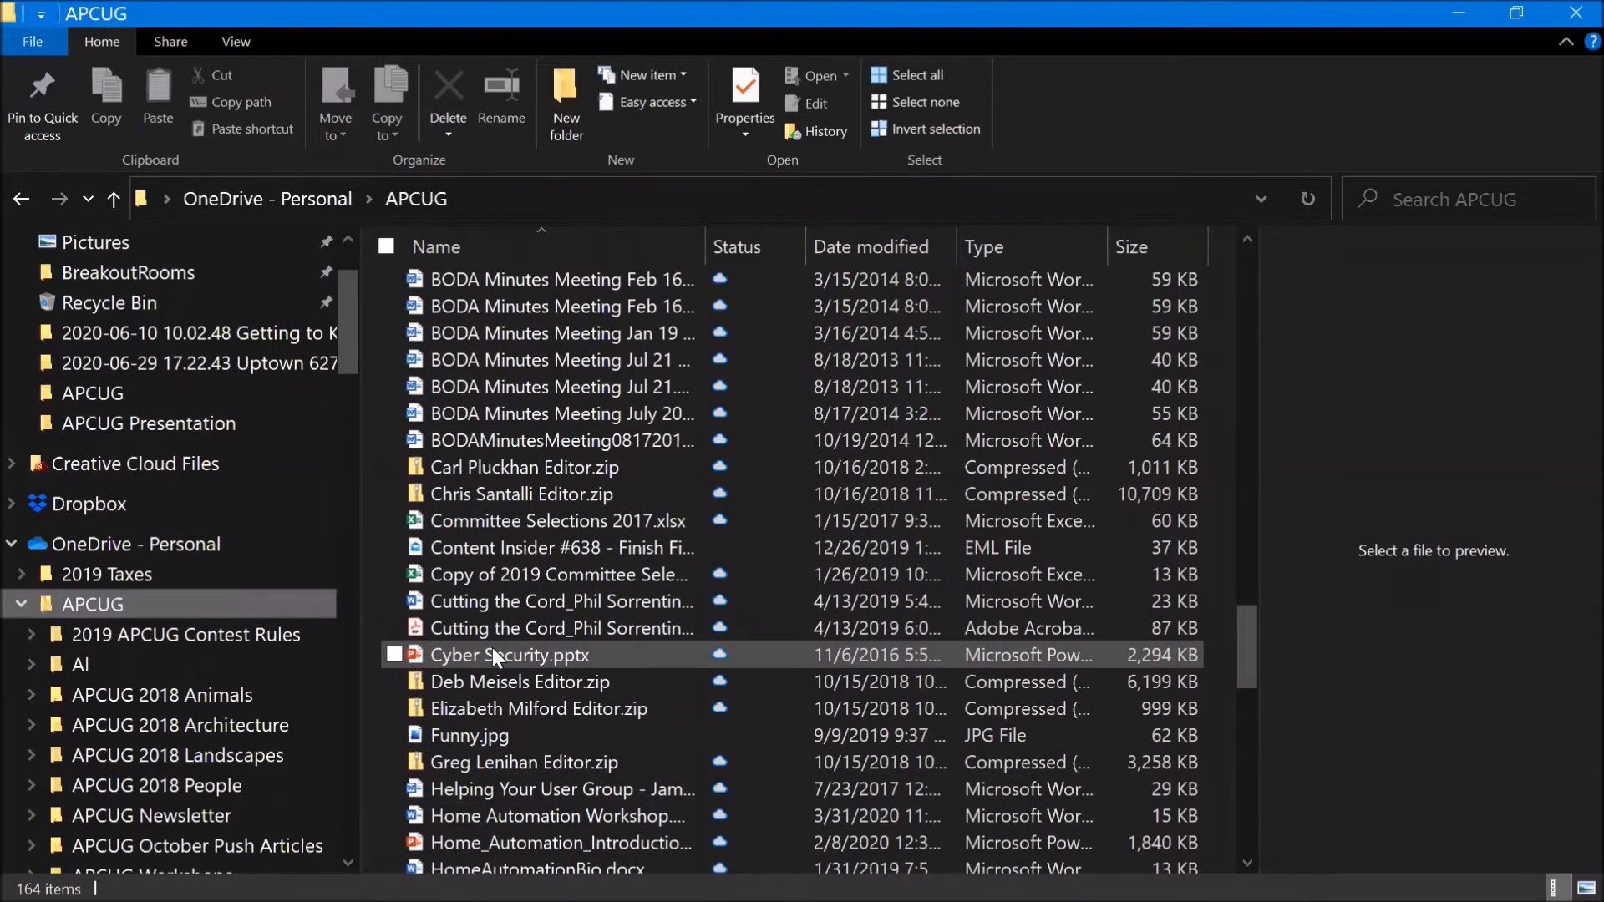
scroll(493, 648, "up", 2)
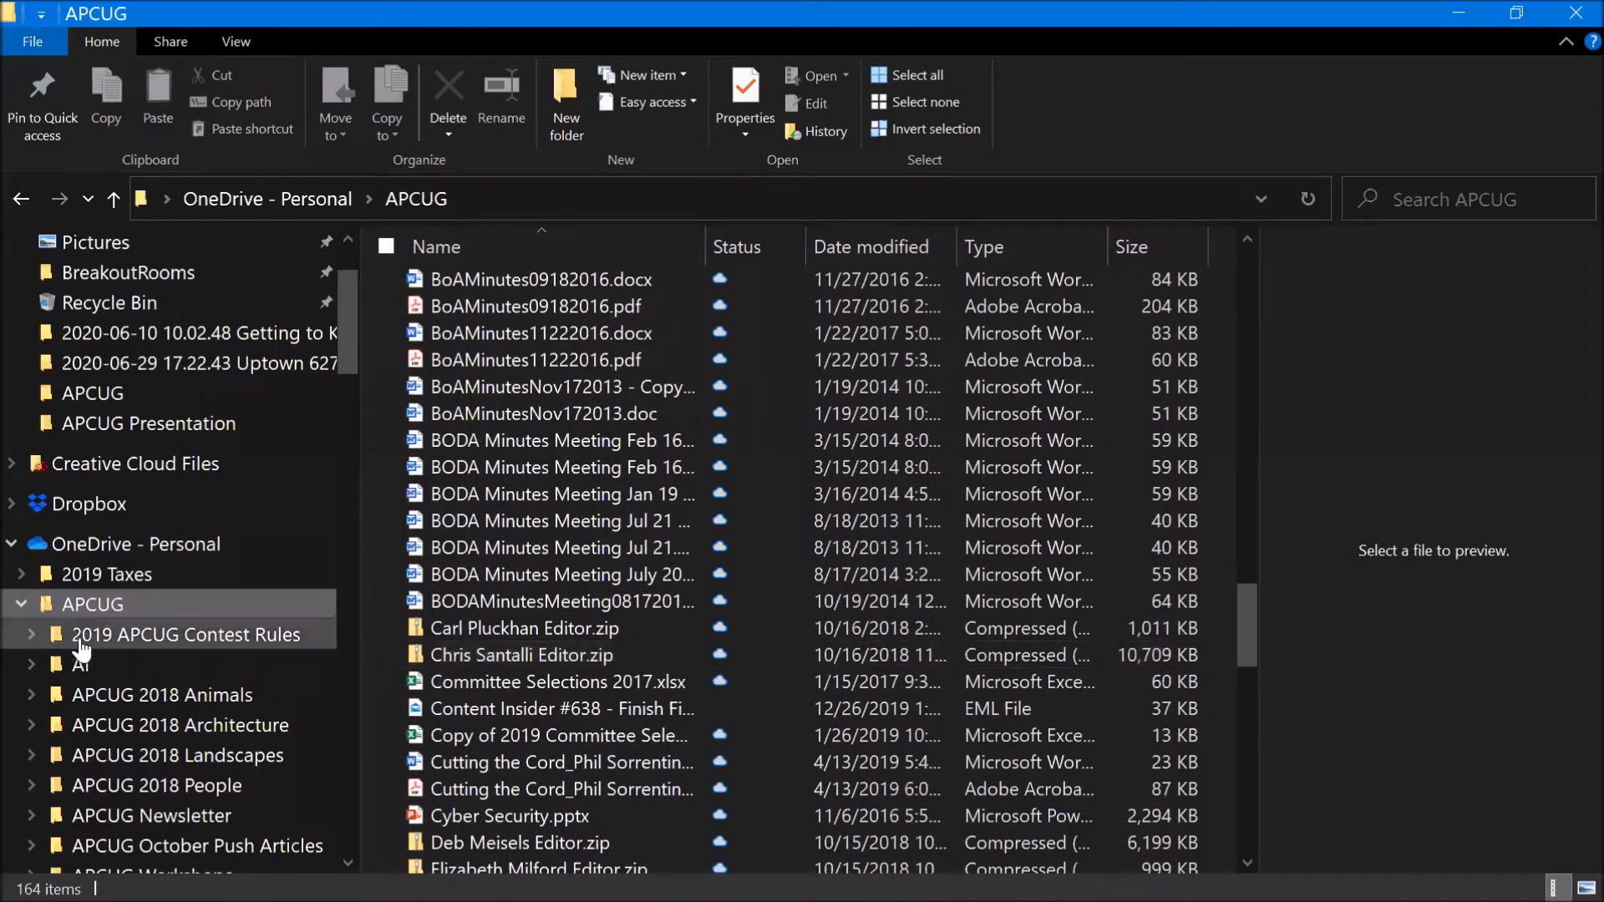
Step: Collapse APCUG in the folder tree, reopen the folder and examine its whole file list for test document.docx
left_click(22, 605)
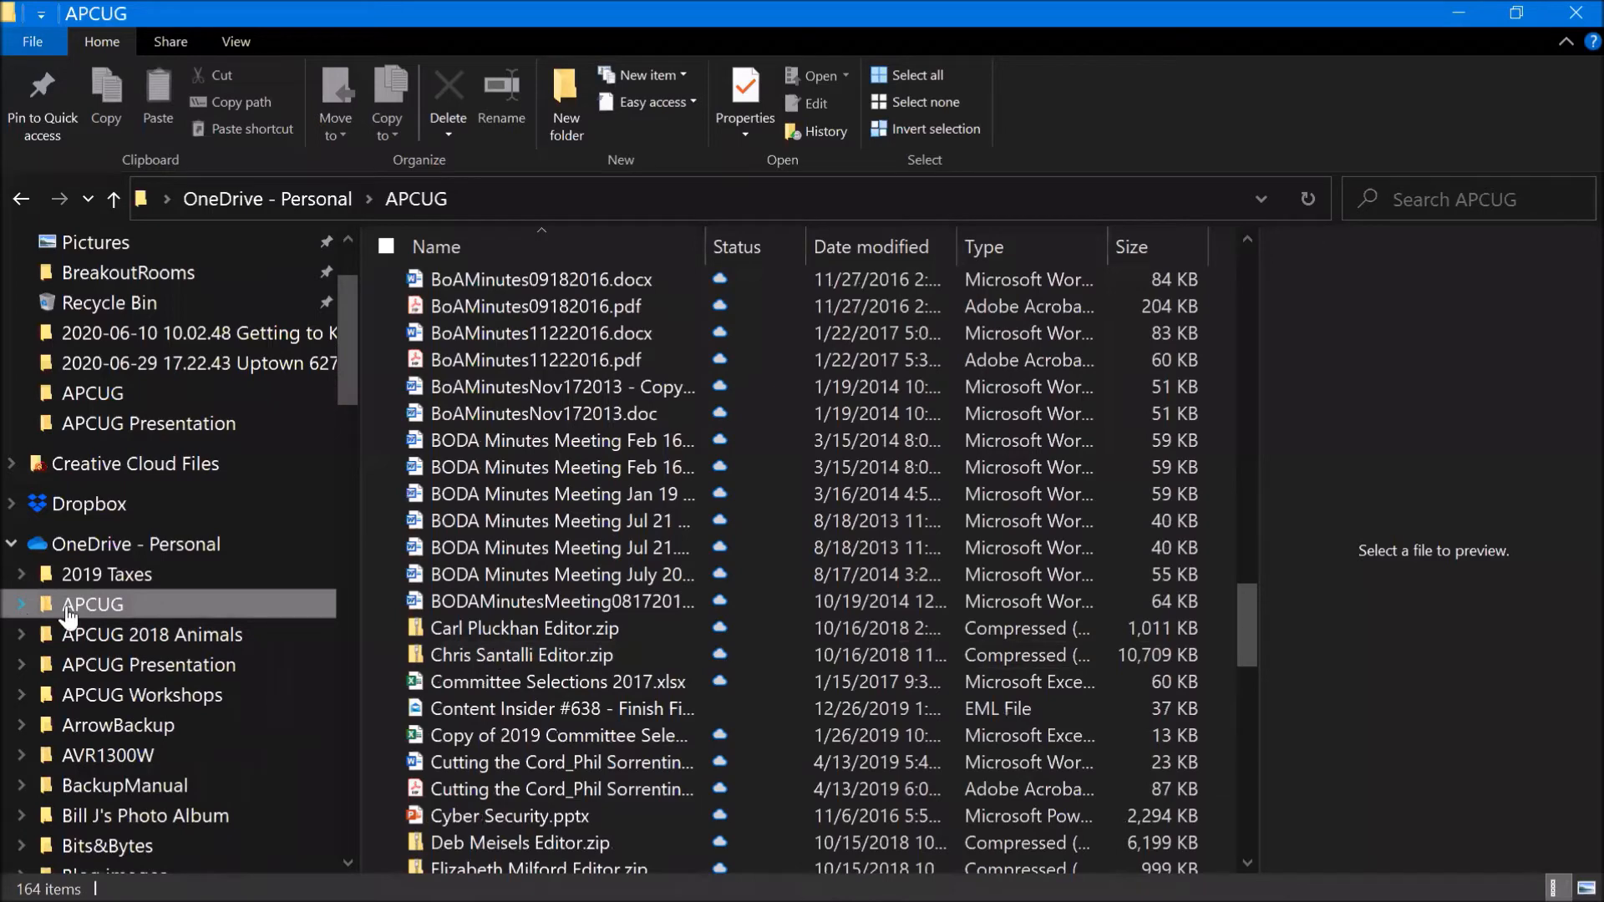
left_click(114, 617)
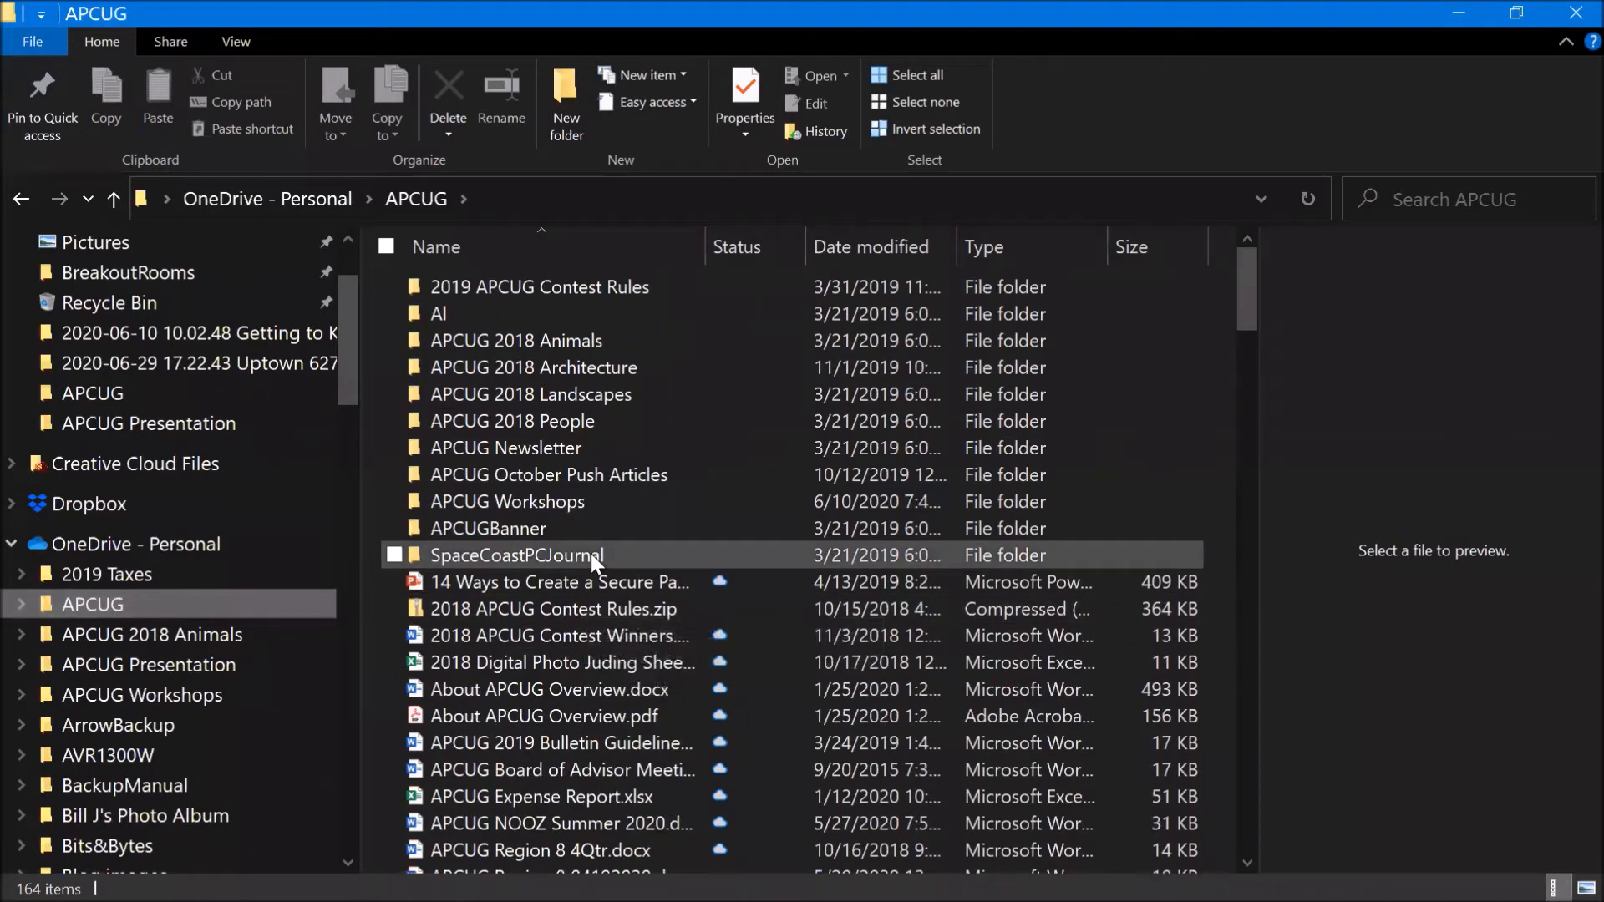
scroll(513, 619, "down", 3)
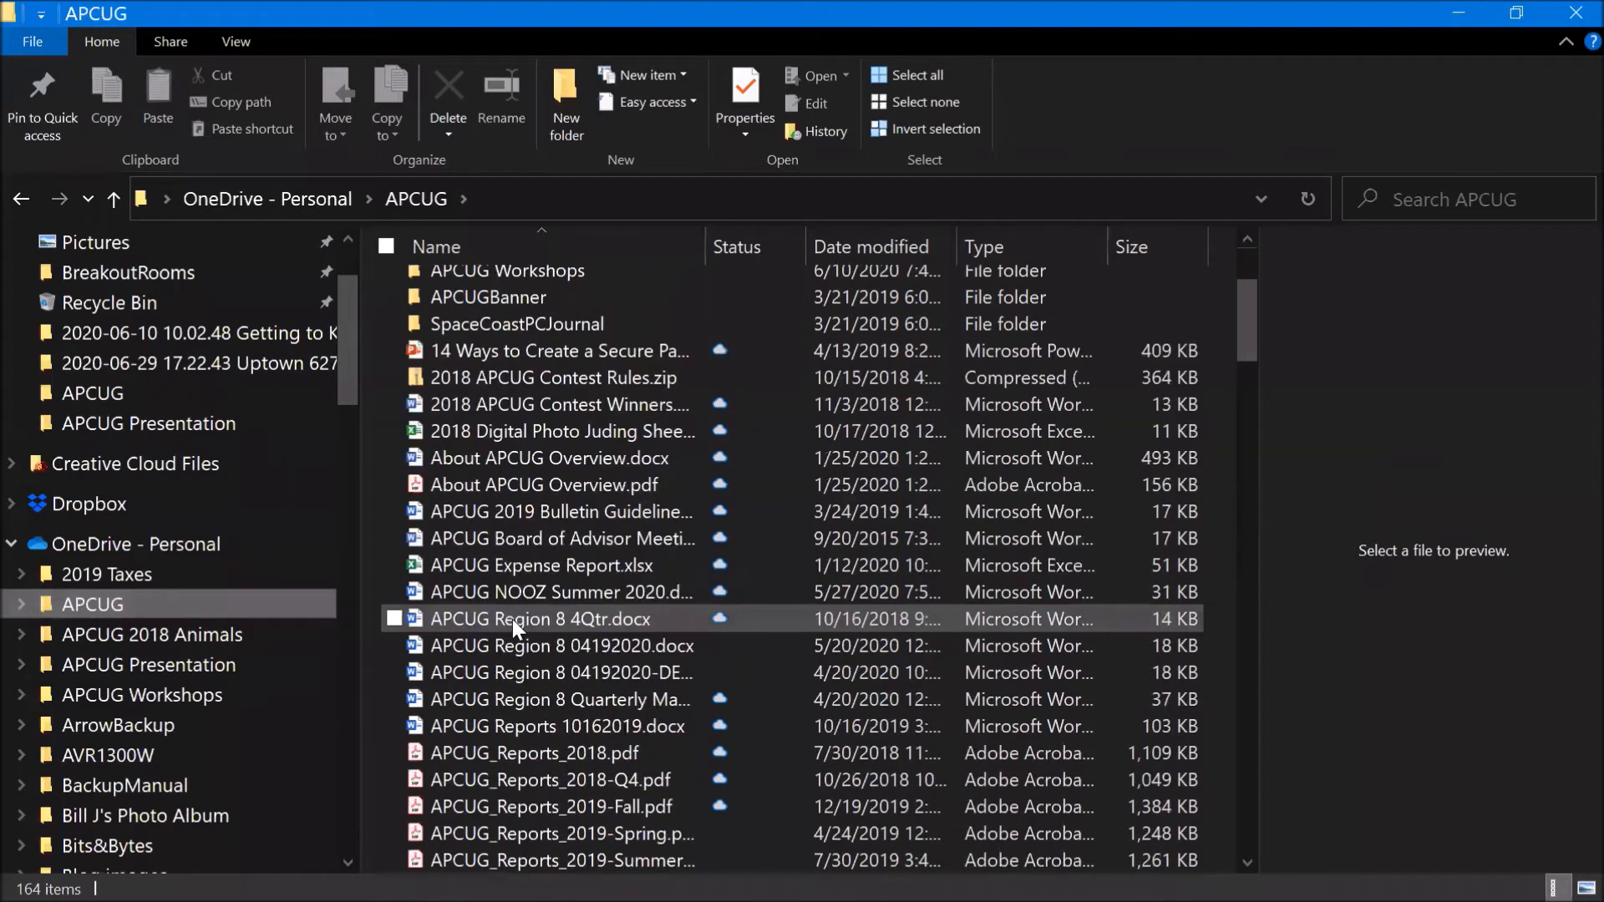
scroll(513, 620, "down", 2)
scroll(513, 619, "down", 10)
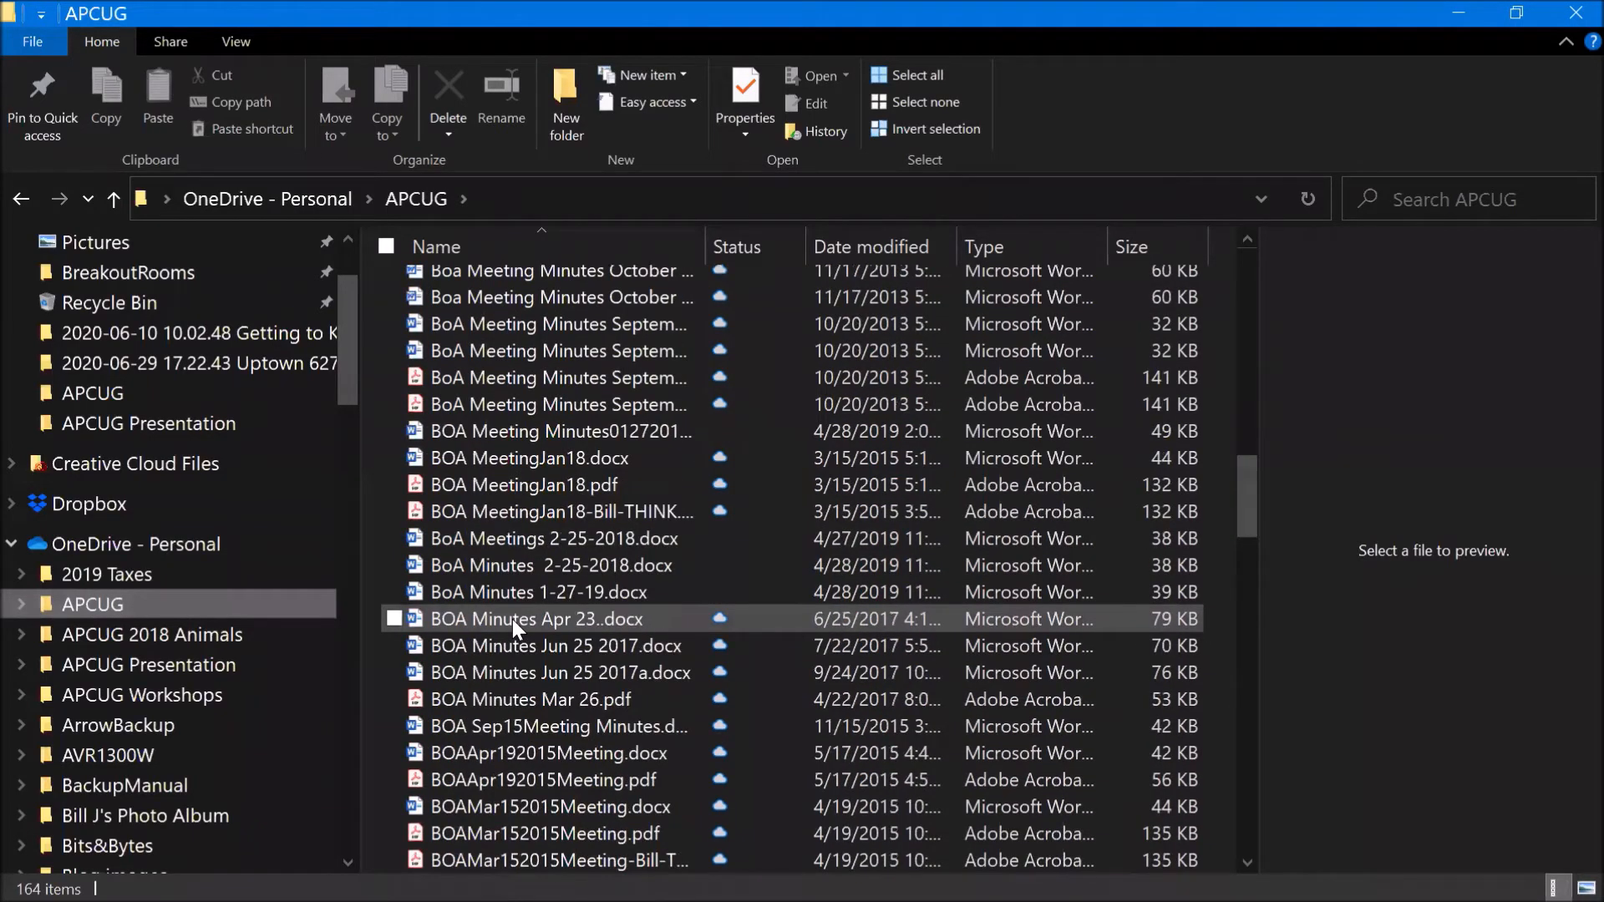
scroll(513, 619, "down", 20)
scroll(513, 619, "down", 5)
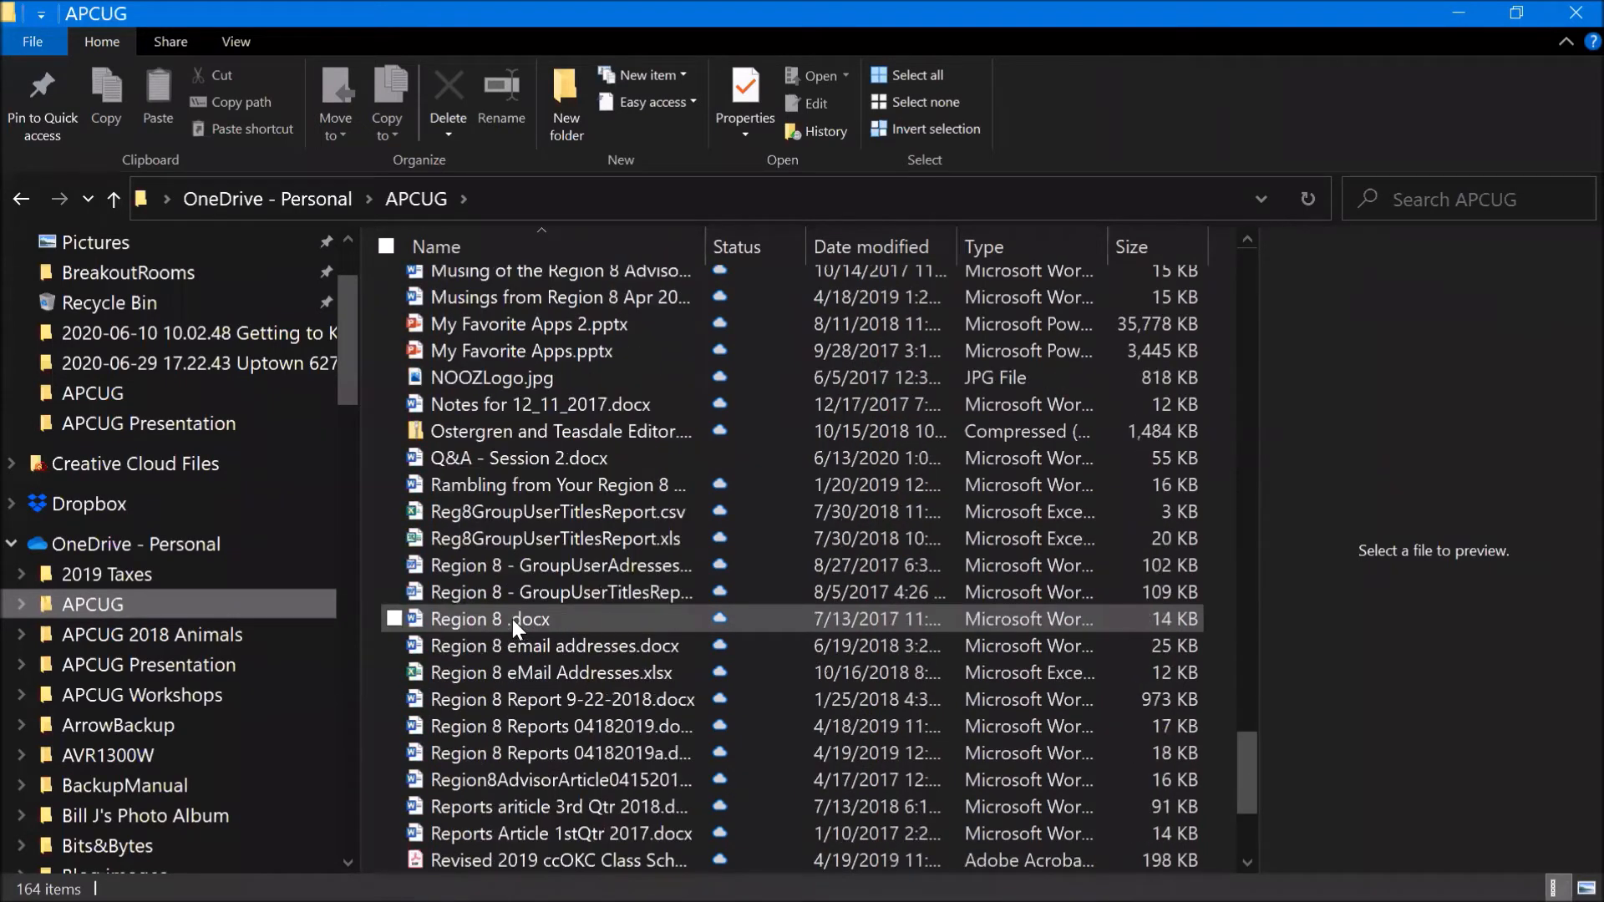
scroll(513, 619, "down", 3)
scroll(513, 619, "down", 1)
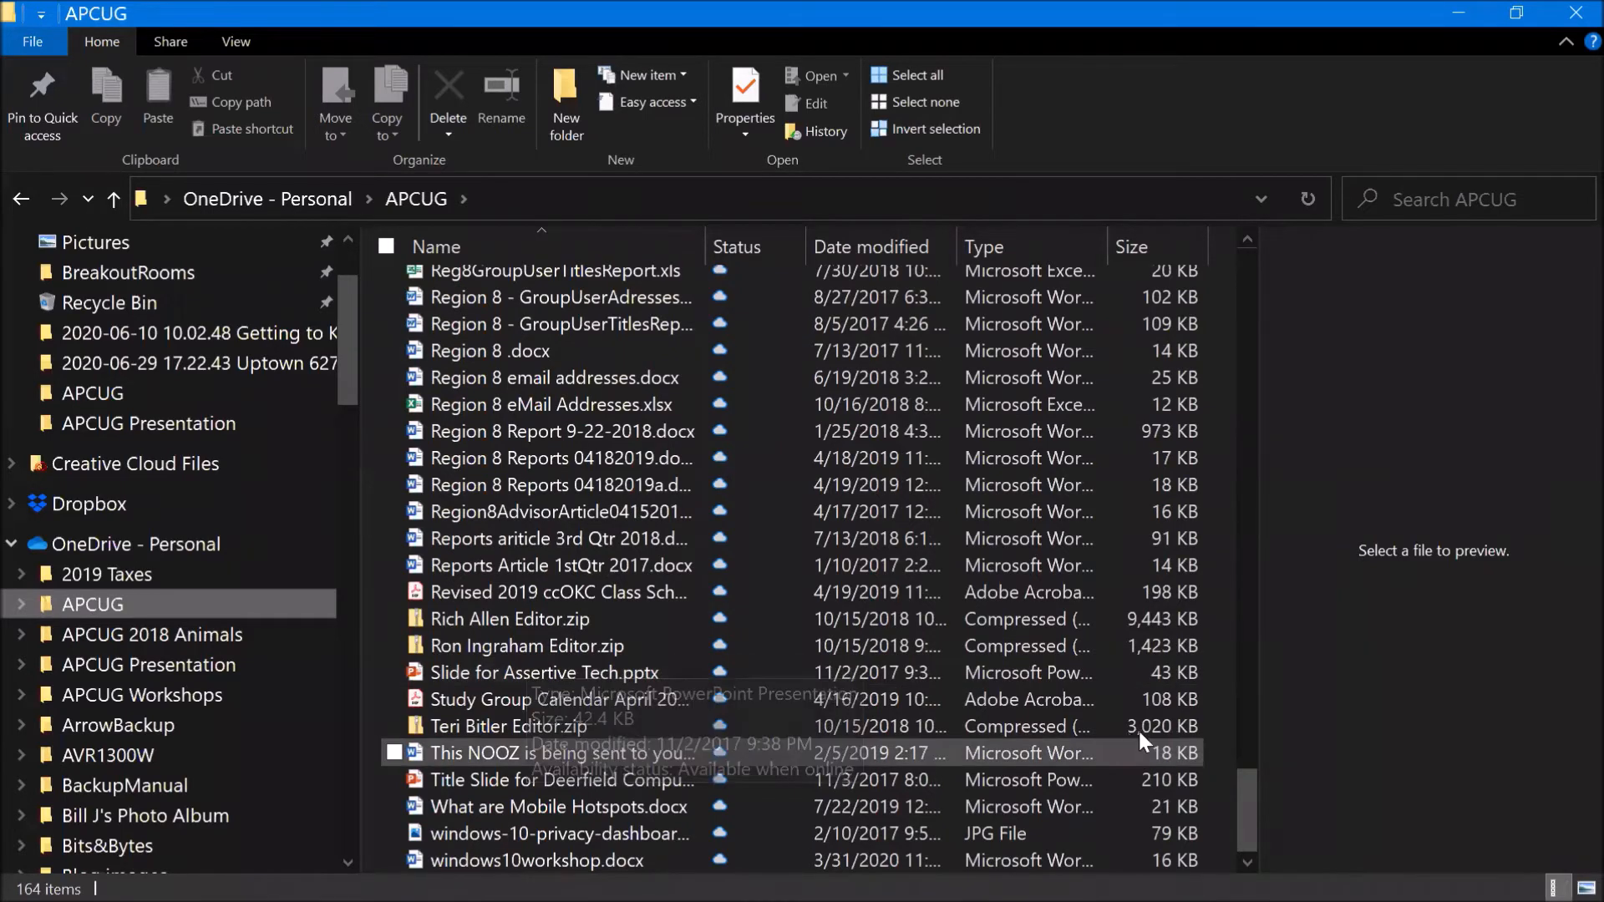
mouse_move(540, 749)
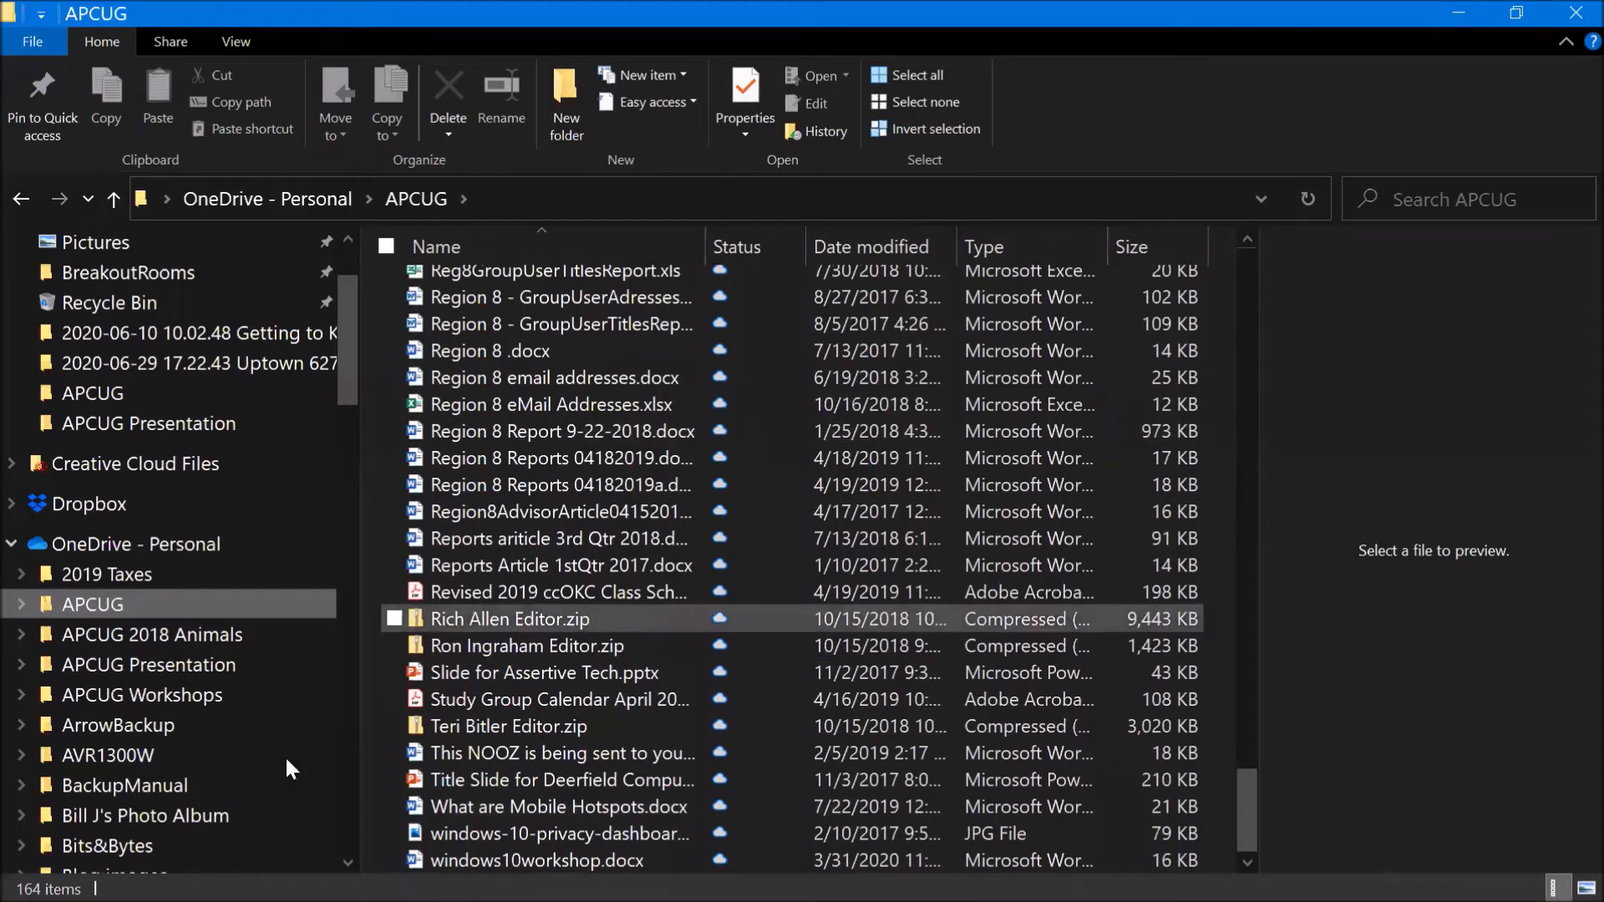
Step: Reopen the APCUG folder in OneDrive and examine its whole file list again for test document.docx
left_click(295, 598)
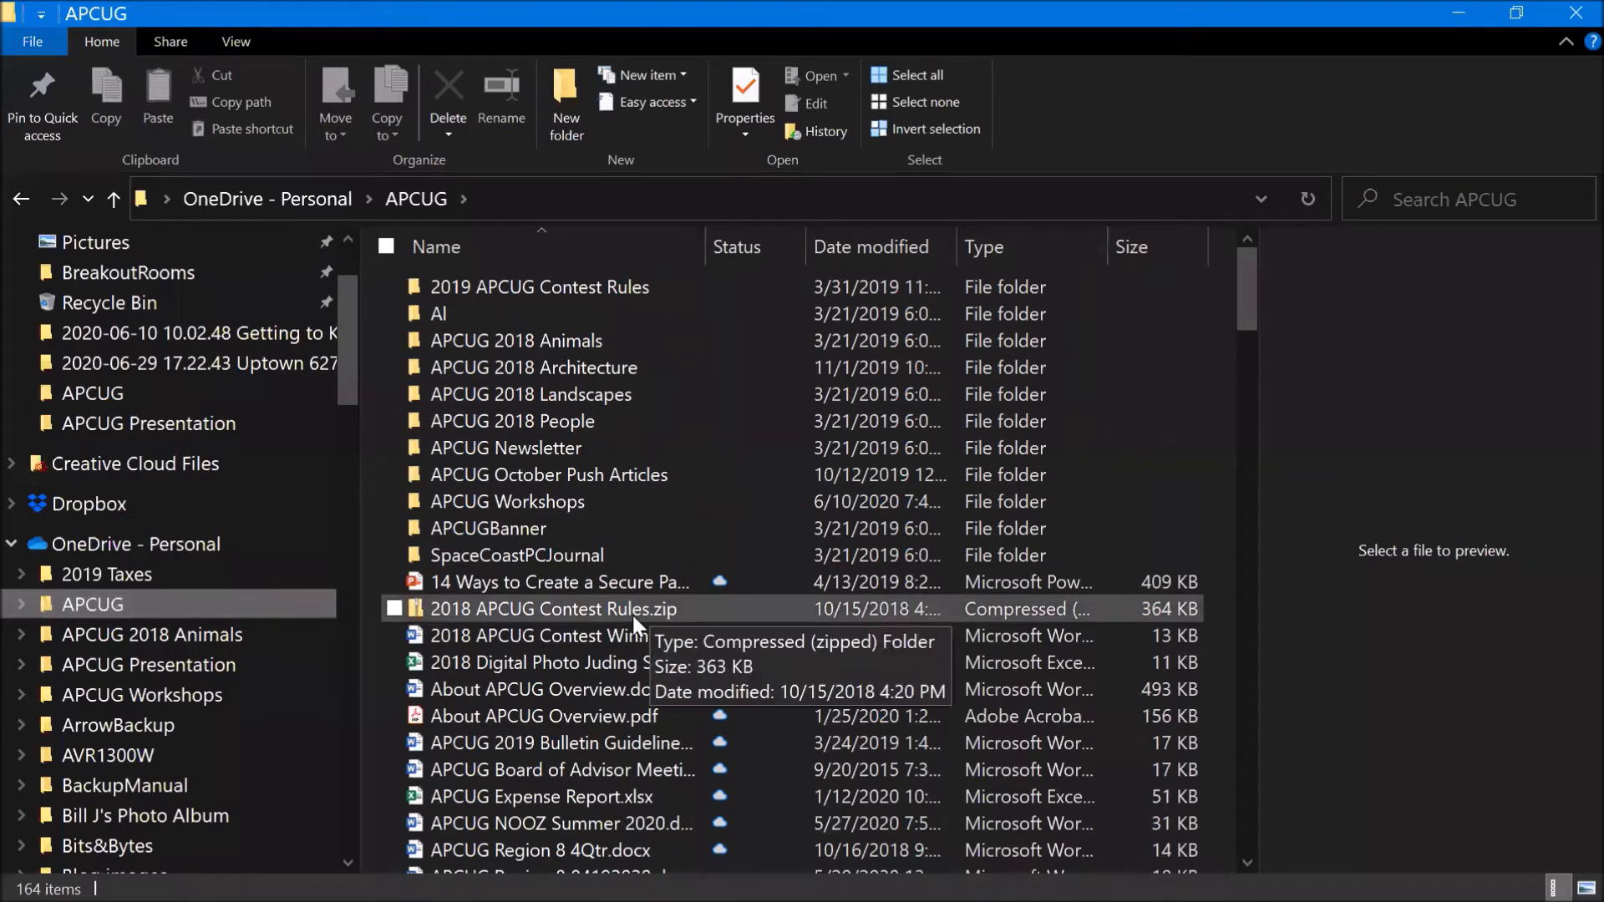
scroll(633, 615, "down", 9)
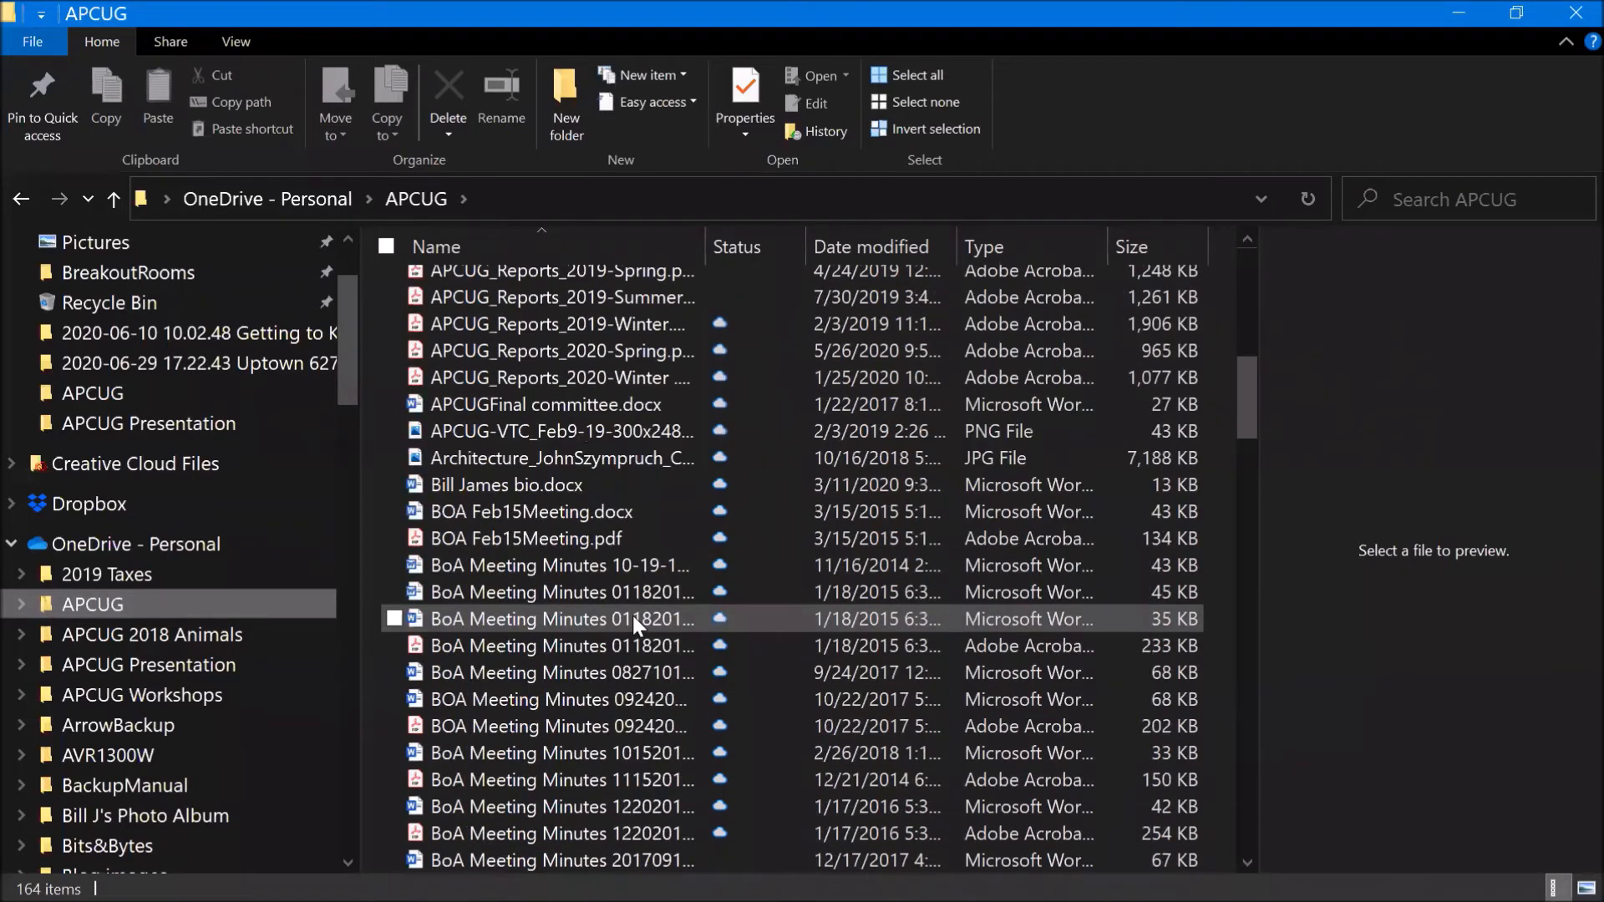
scroll(632, 614, "down", 6)
scroll(634, 615, "down", 15)
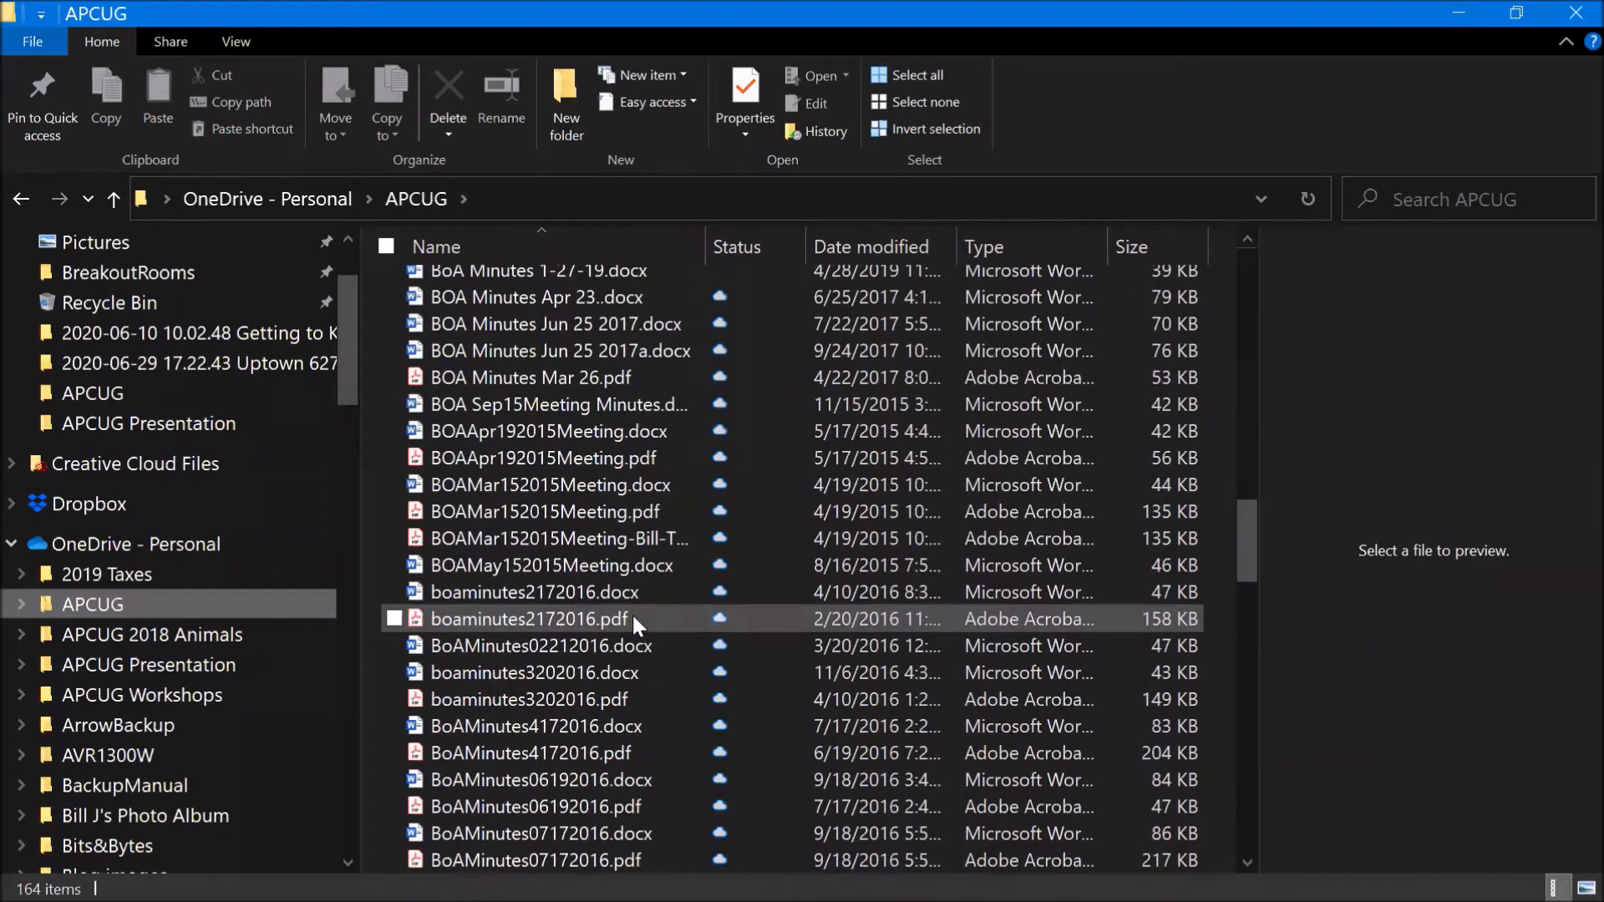
scroll(634, 615, "down", 4)
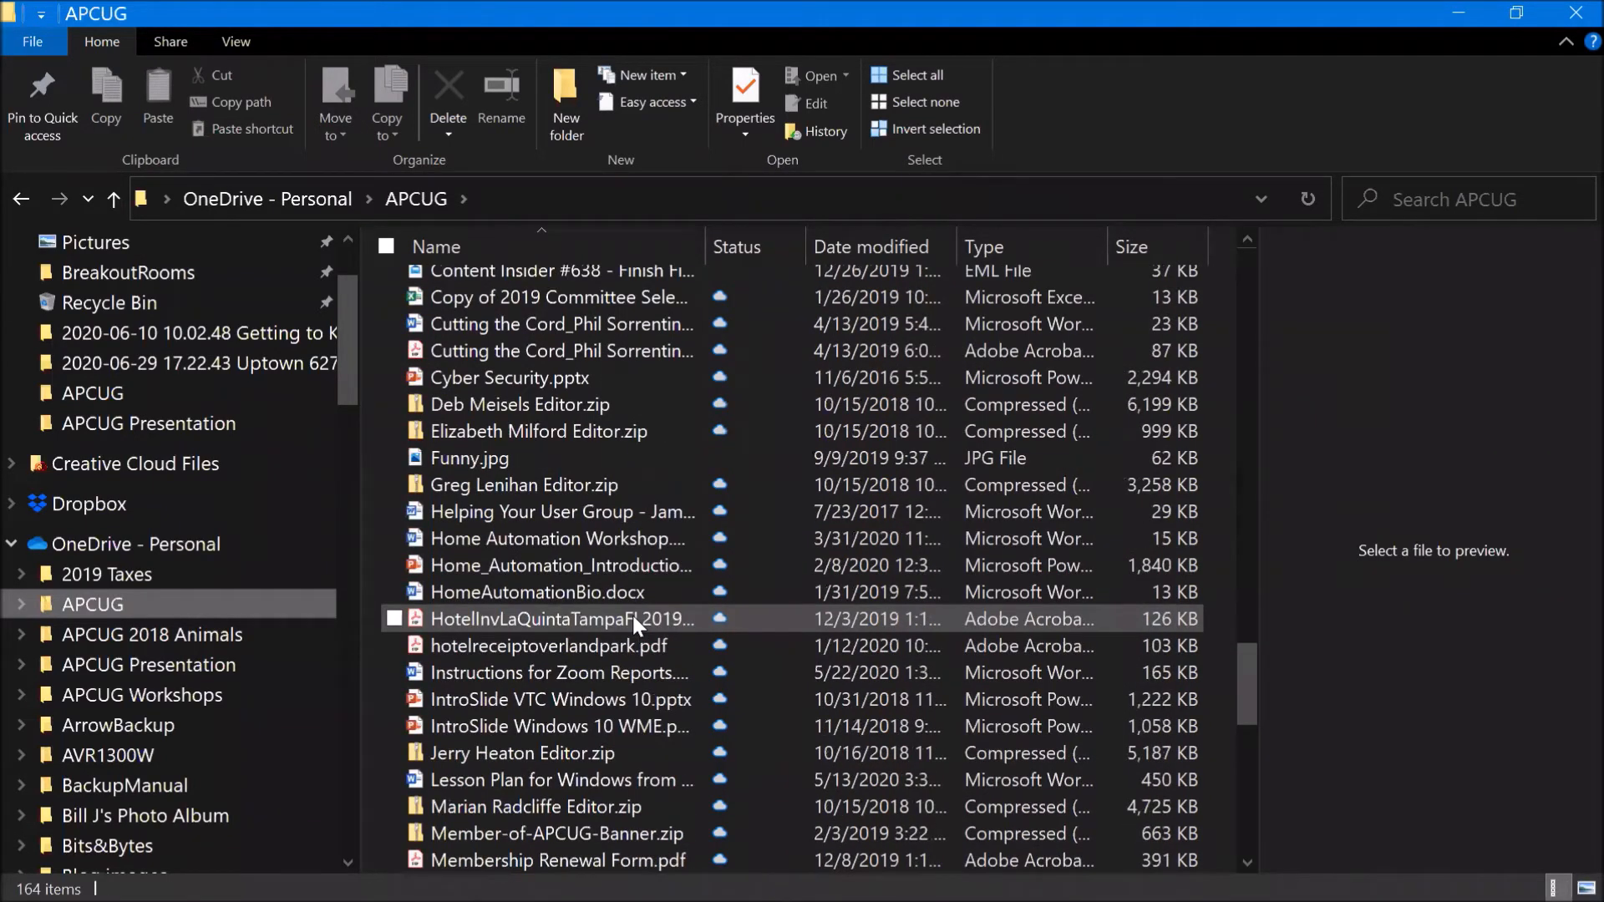
scroll(633, 615, "down", 5)
scroll(584, 730, "down", 6)
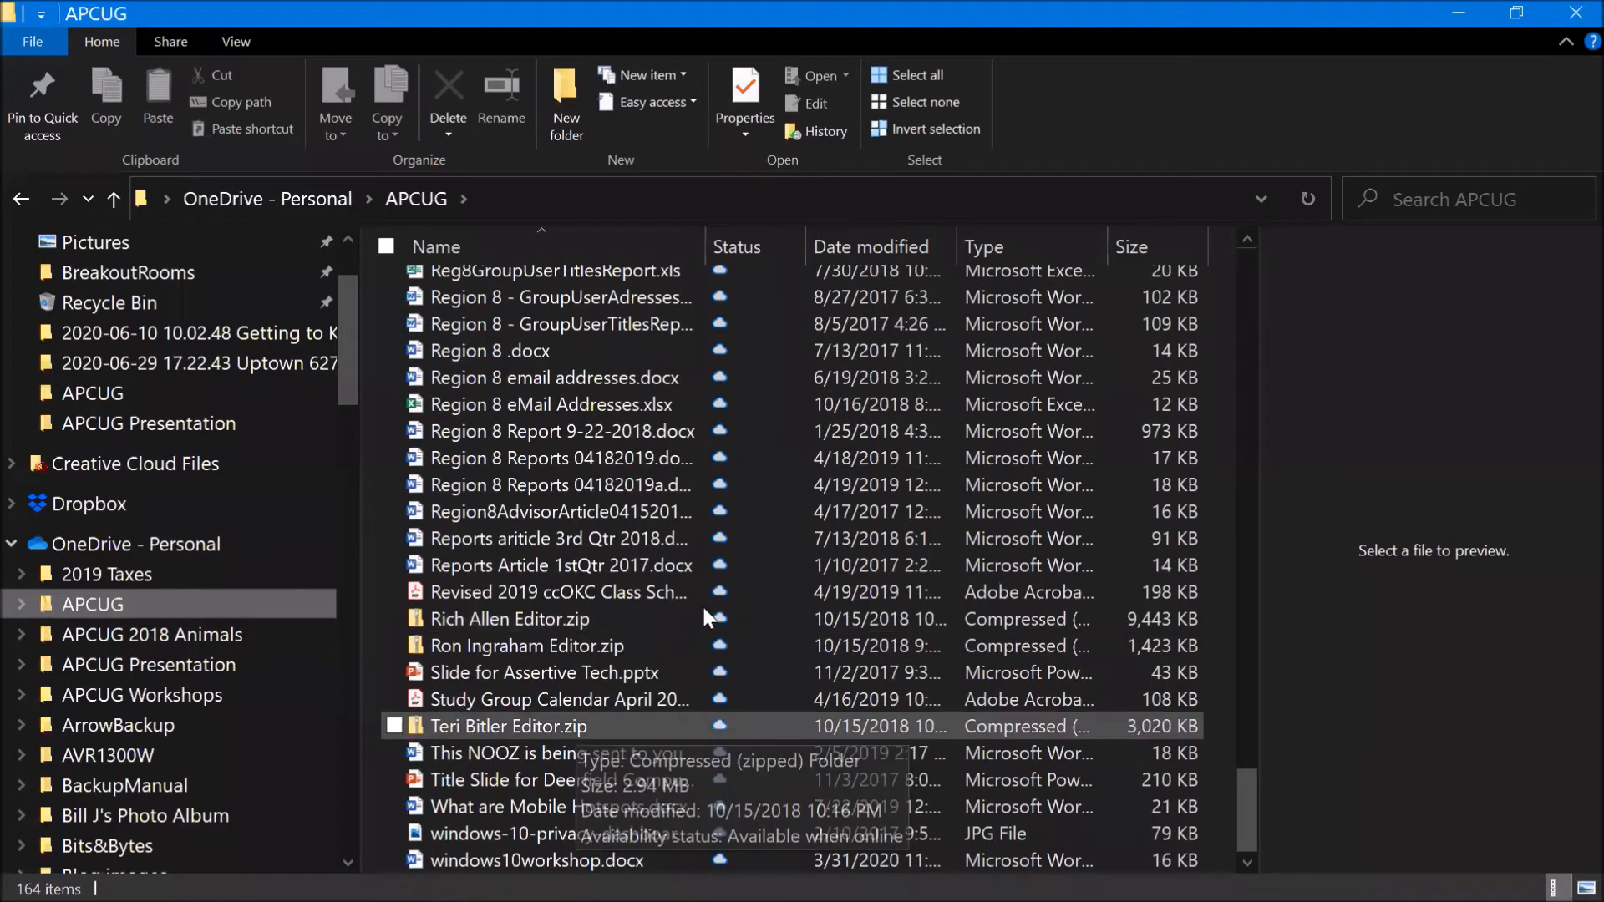
left_click(1555, 215)
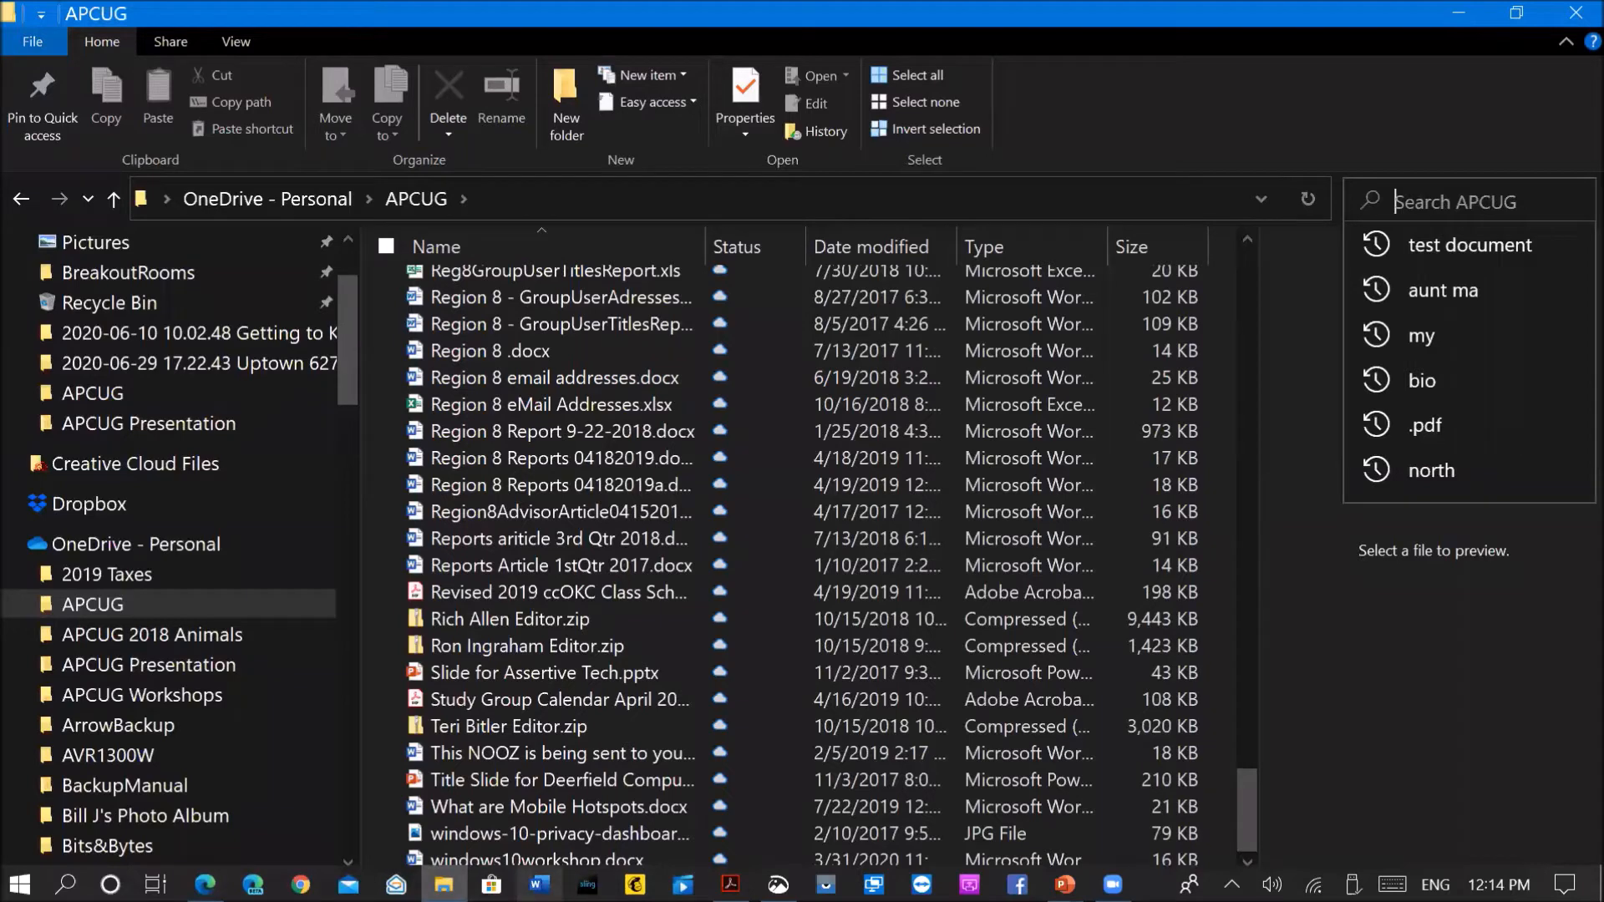
Step: Switch to Word, create a blank document and enter the text "This test document 2"
left_click(538, 884)
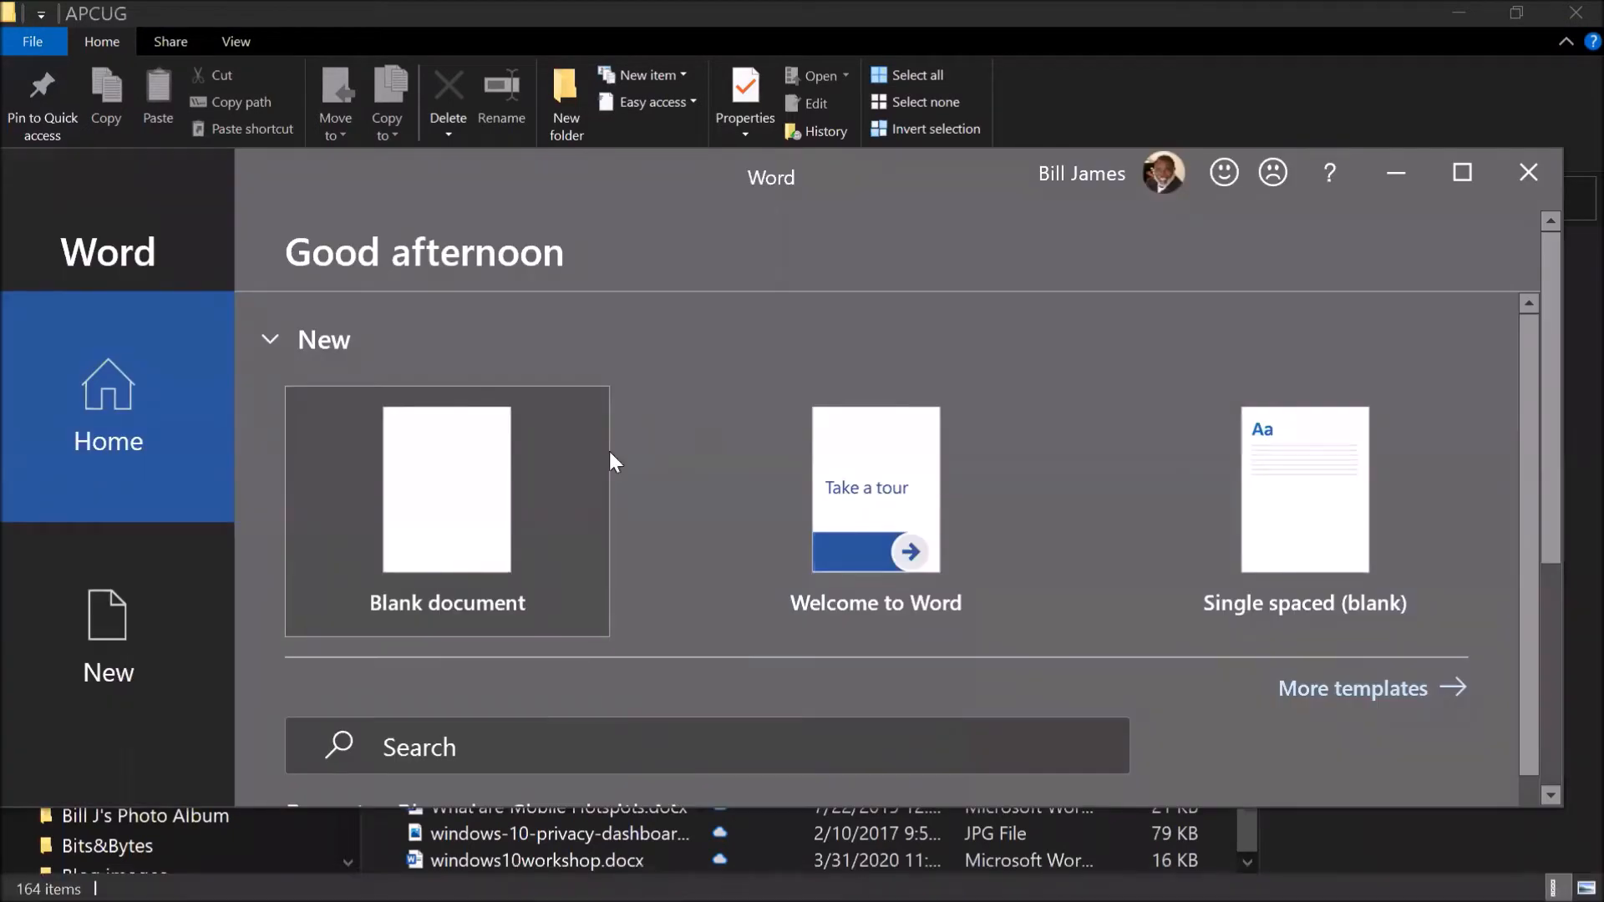
scroll(502, 488, "down", 1)
left_click(498, 484)
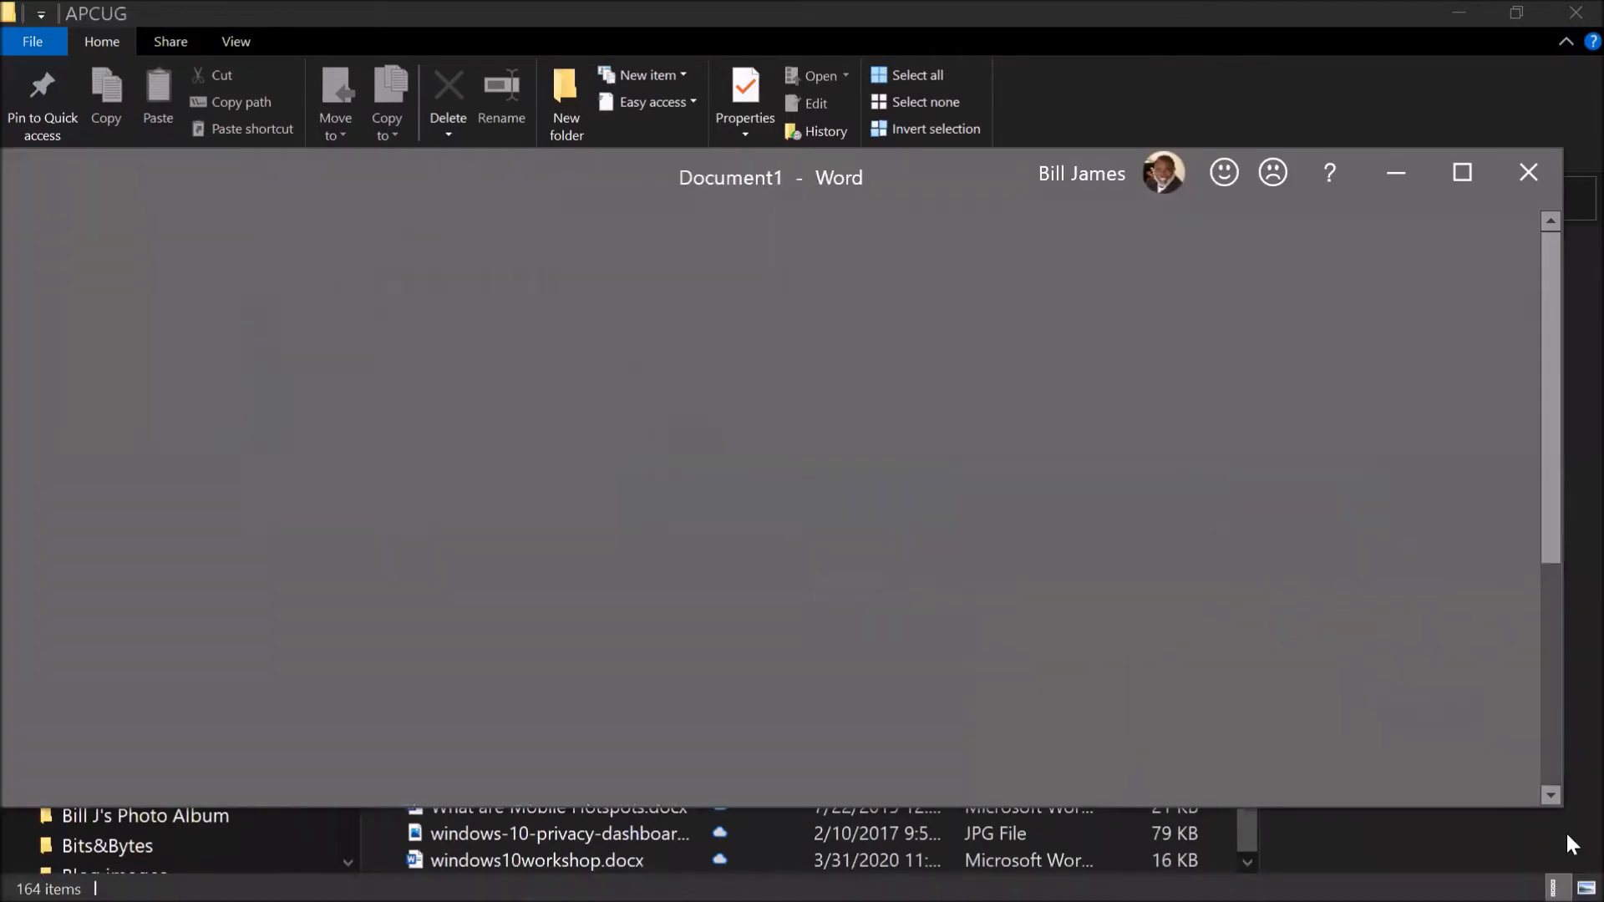
type("This t")
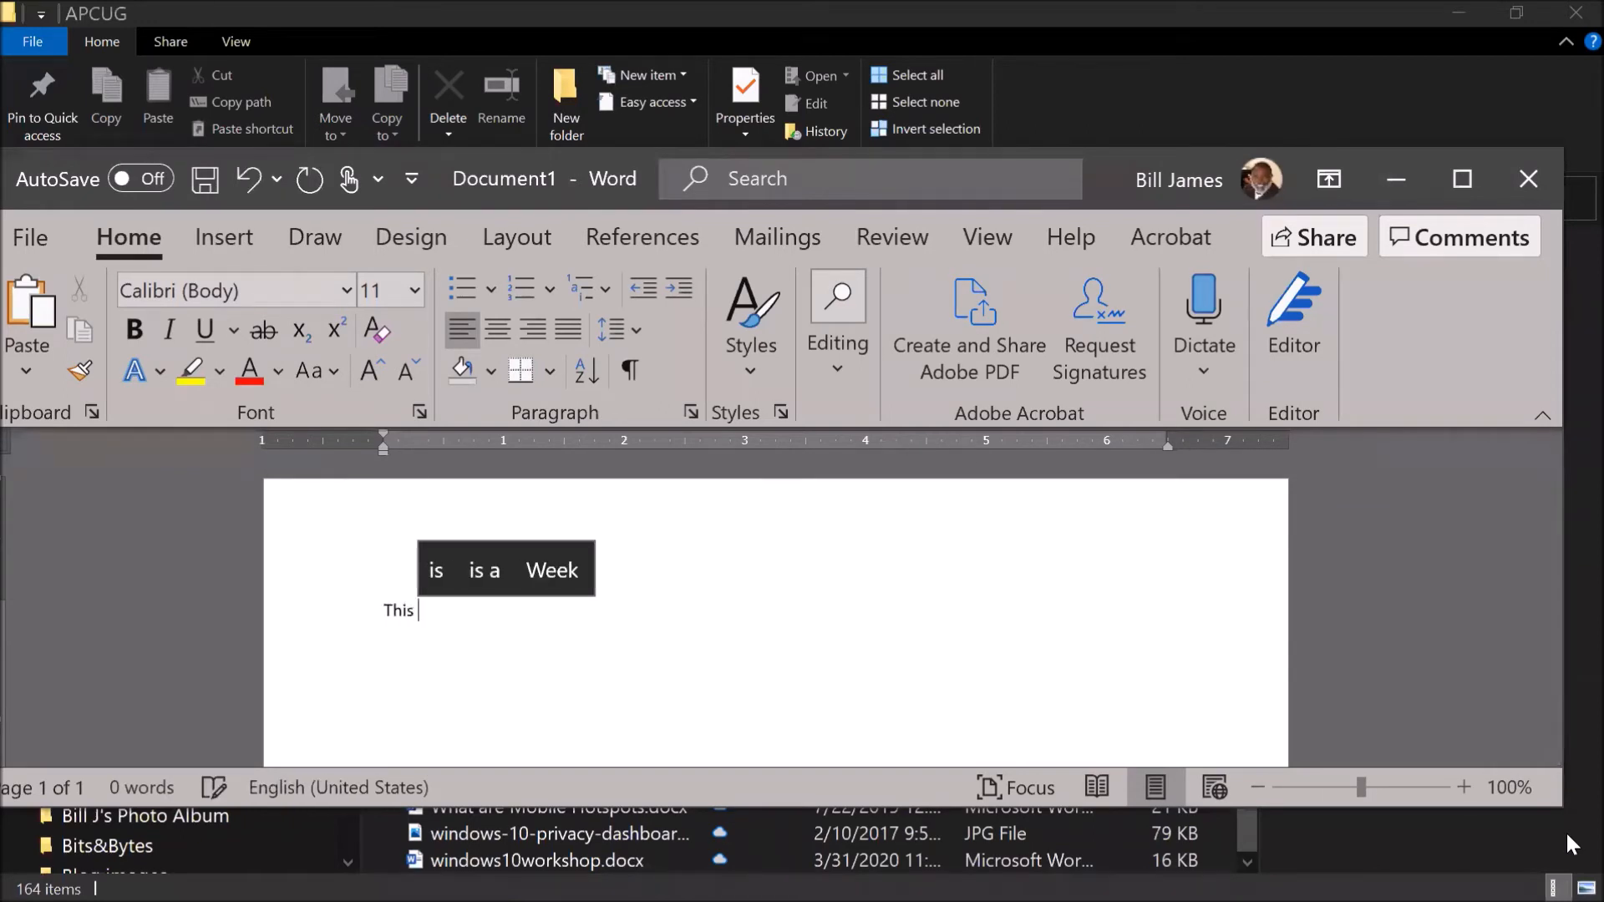
type("est")
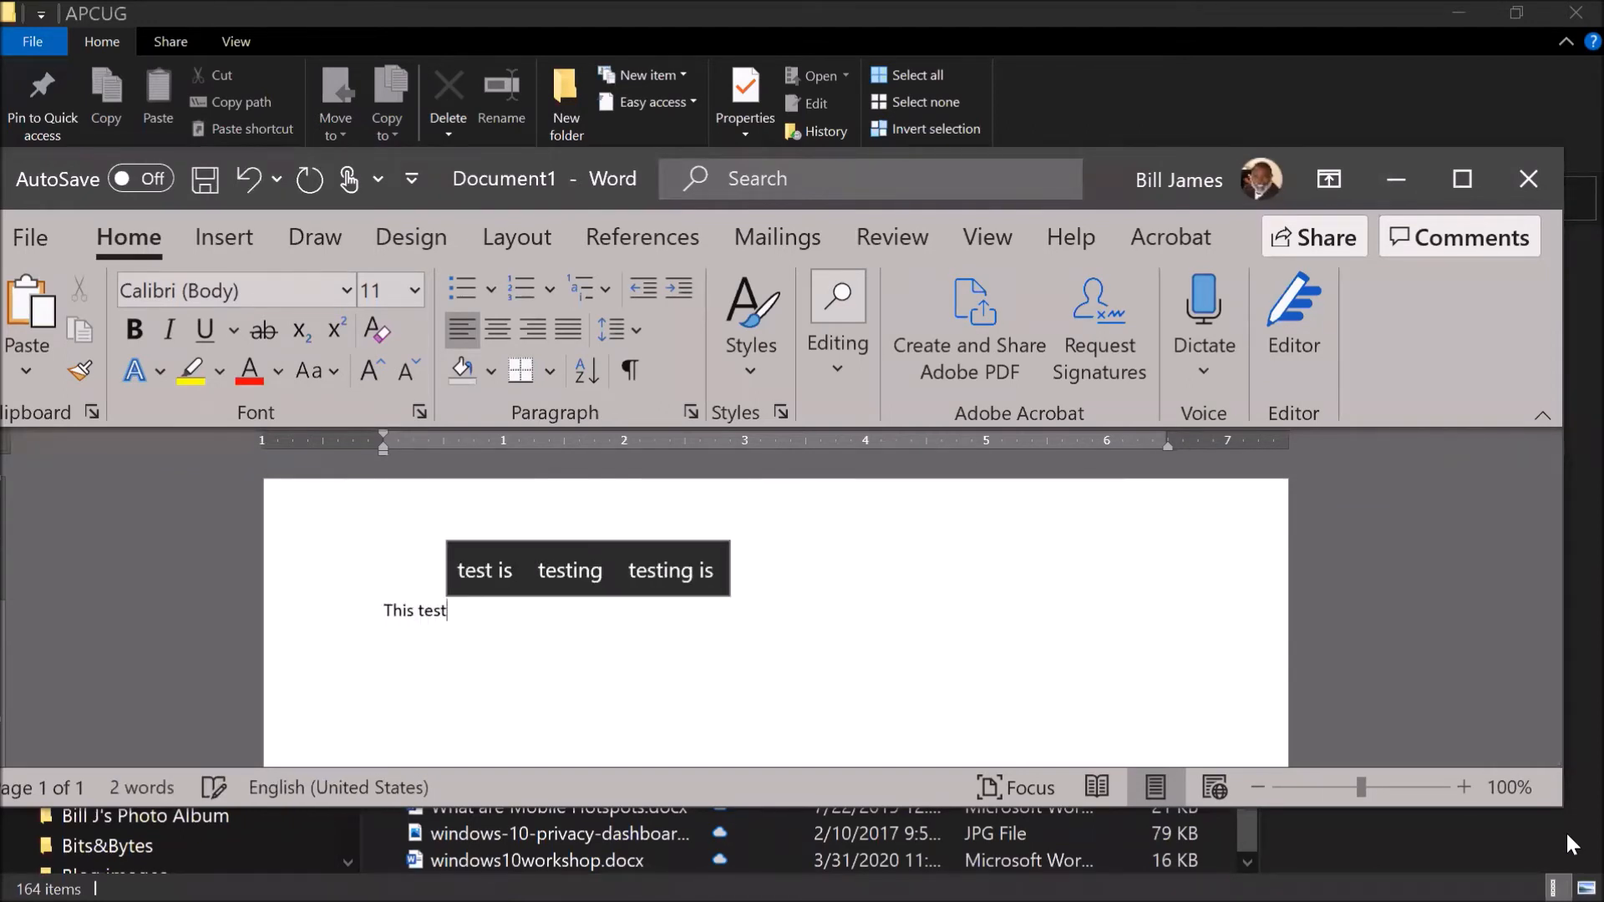
type(" document 2")
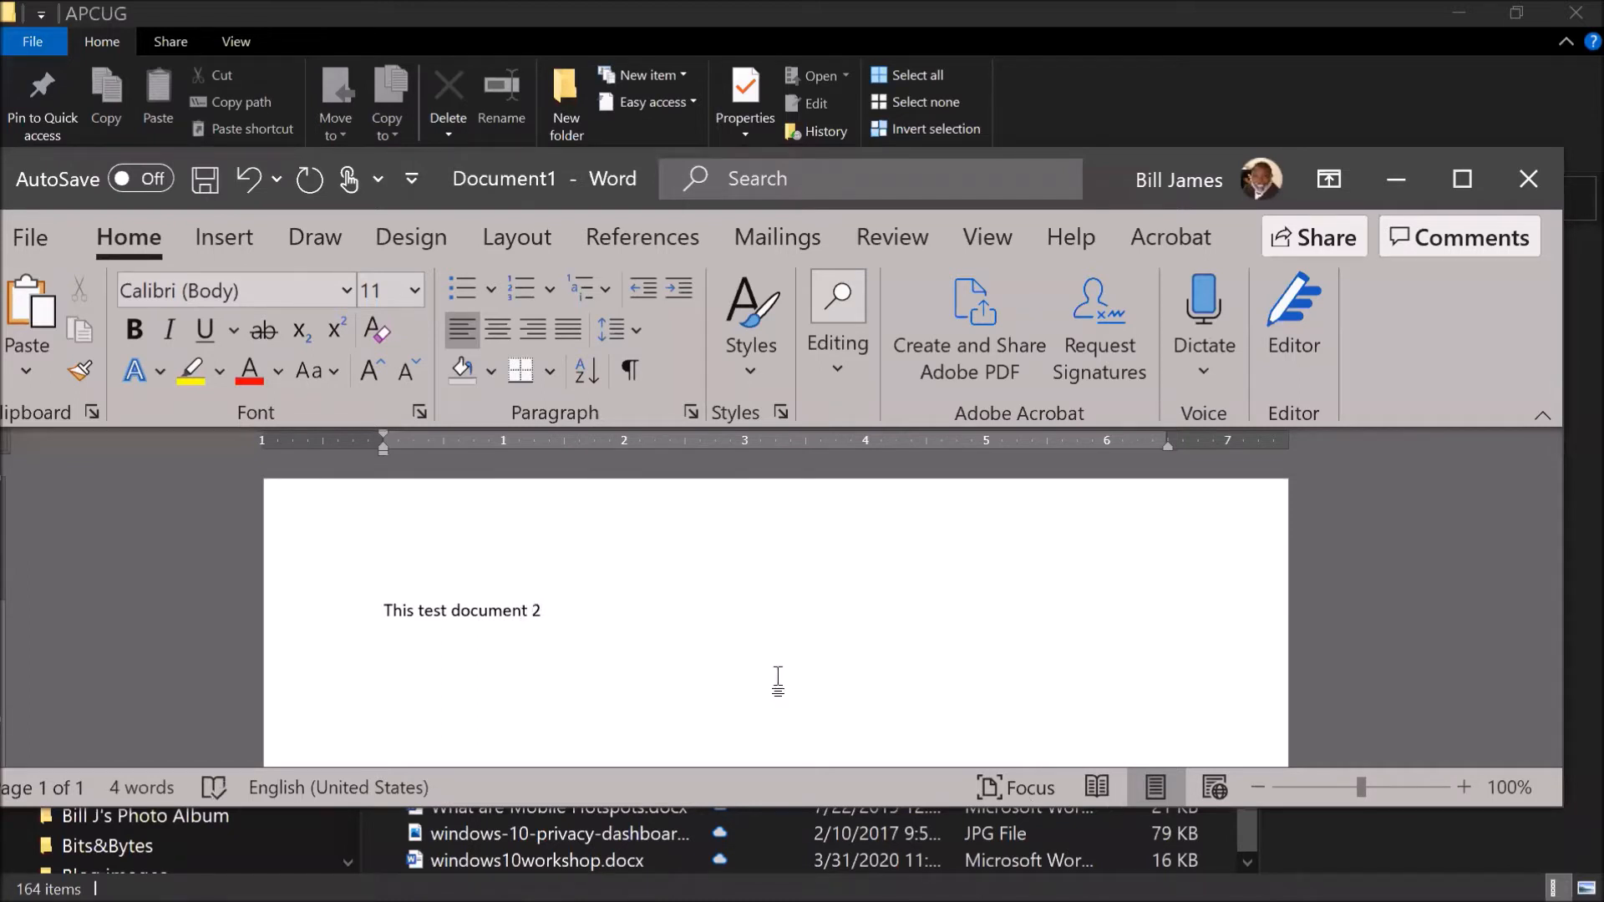
Step: Set up saving the new document on This PC as a Word document named "Test document 2"
left_click(37, 228)
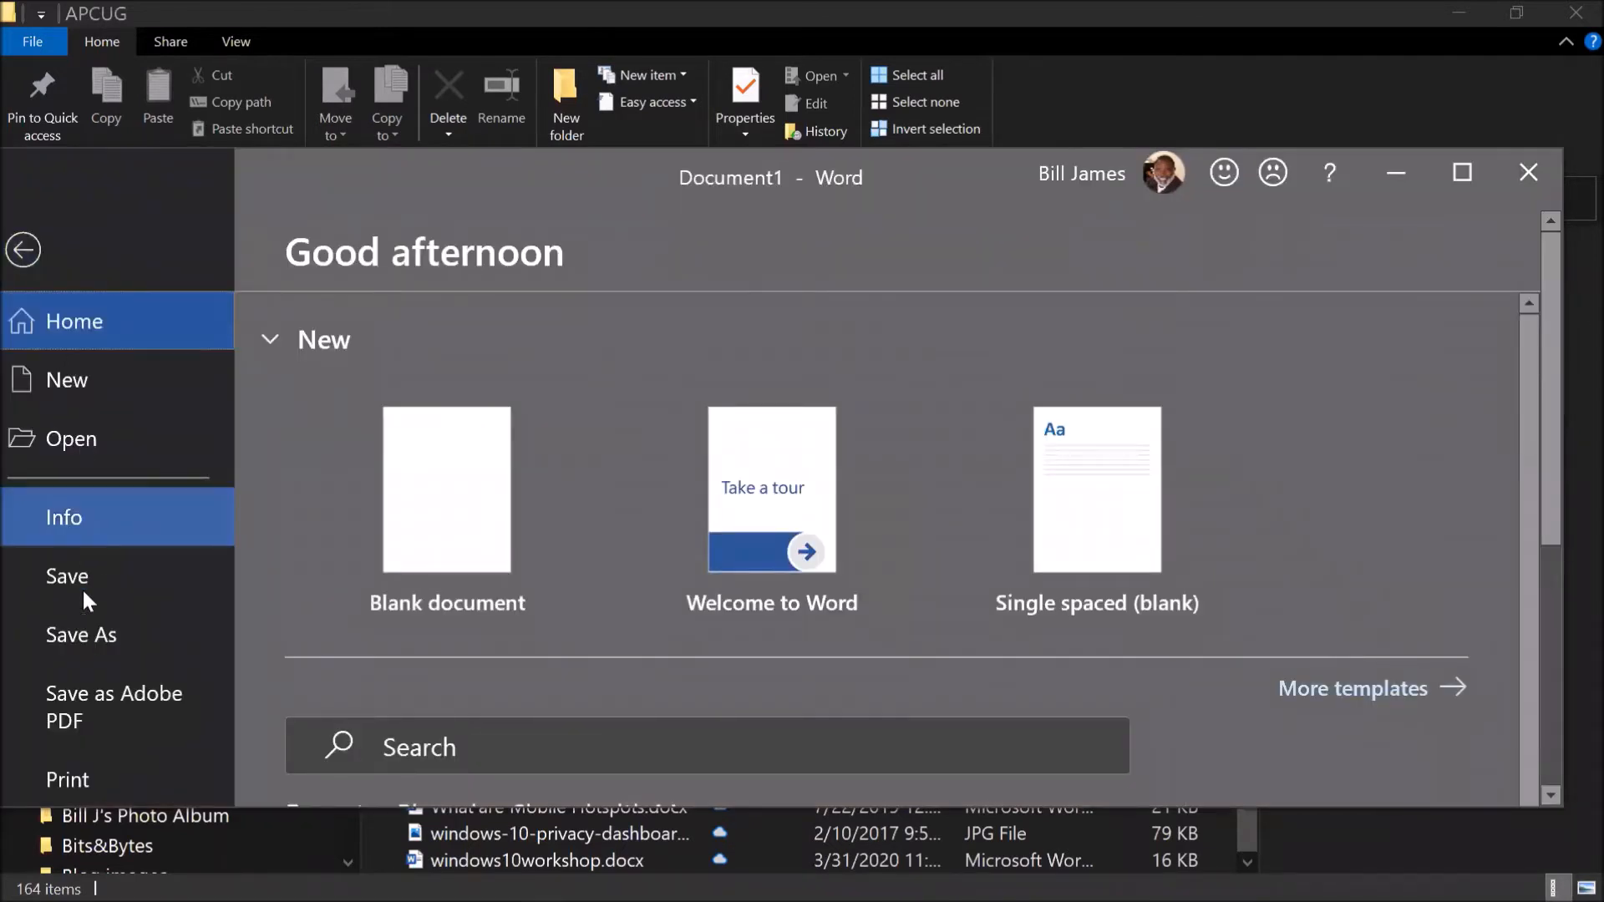
left_click(82, 635)
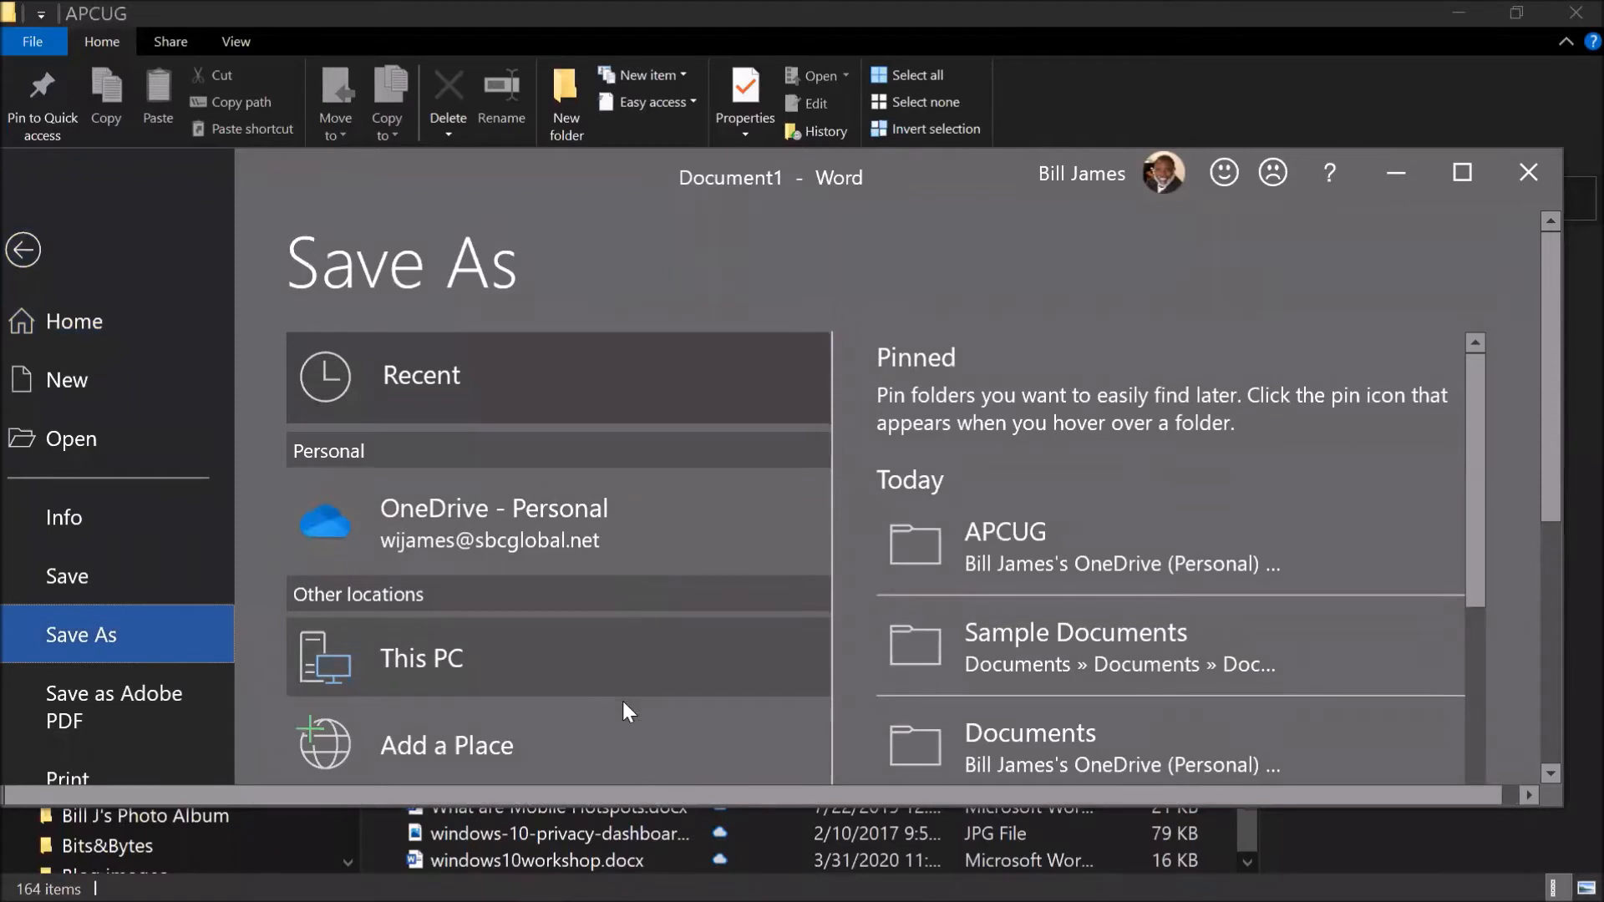
left_click(484, 657)
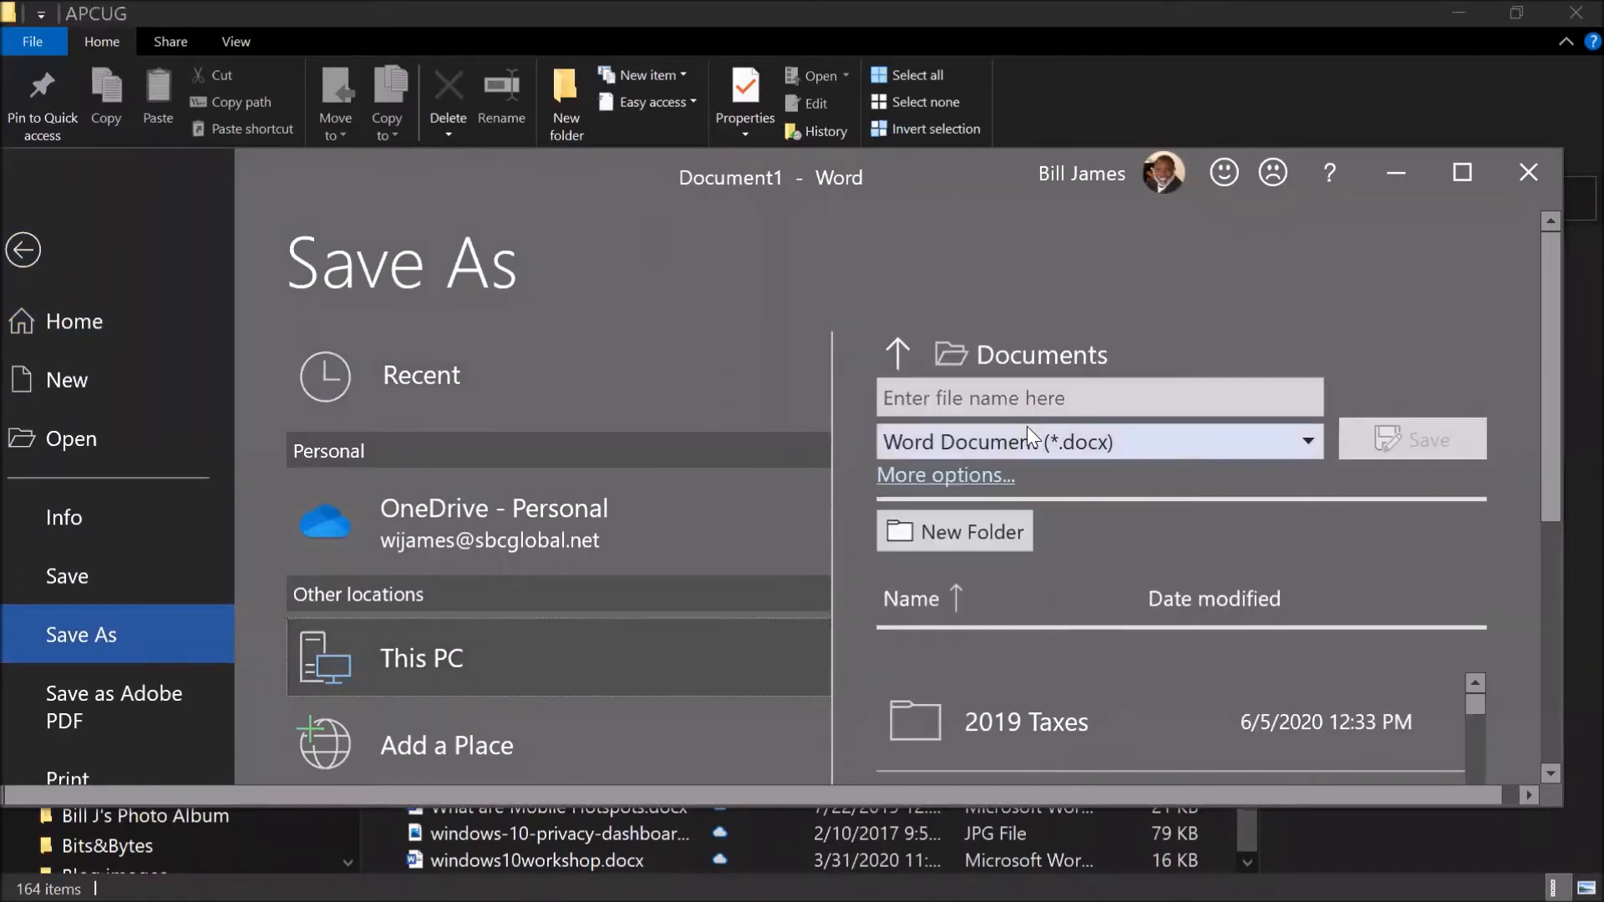
left_click(1010, 393)
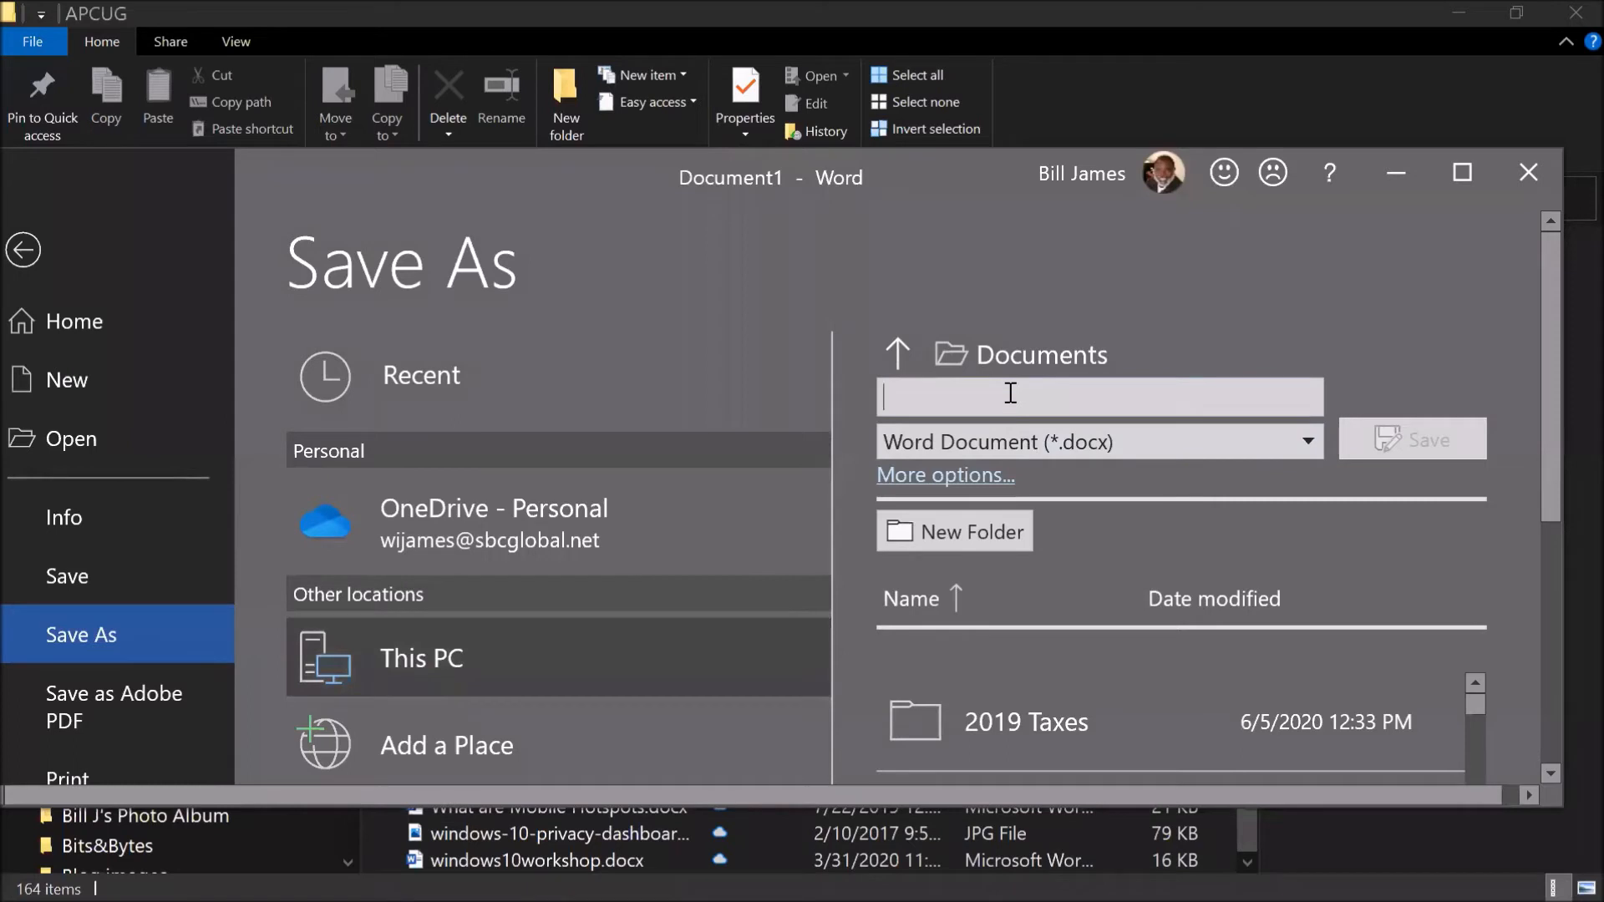
type("Te")
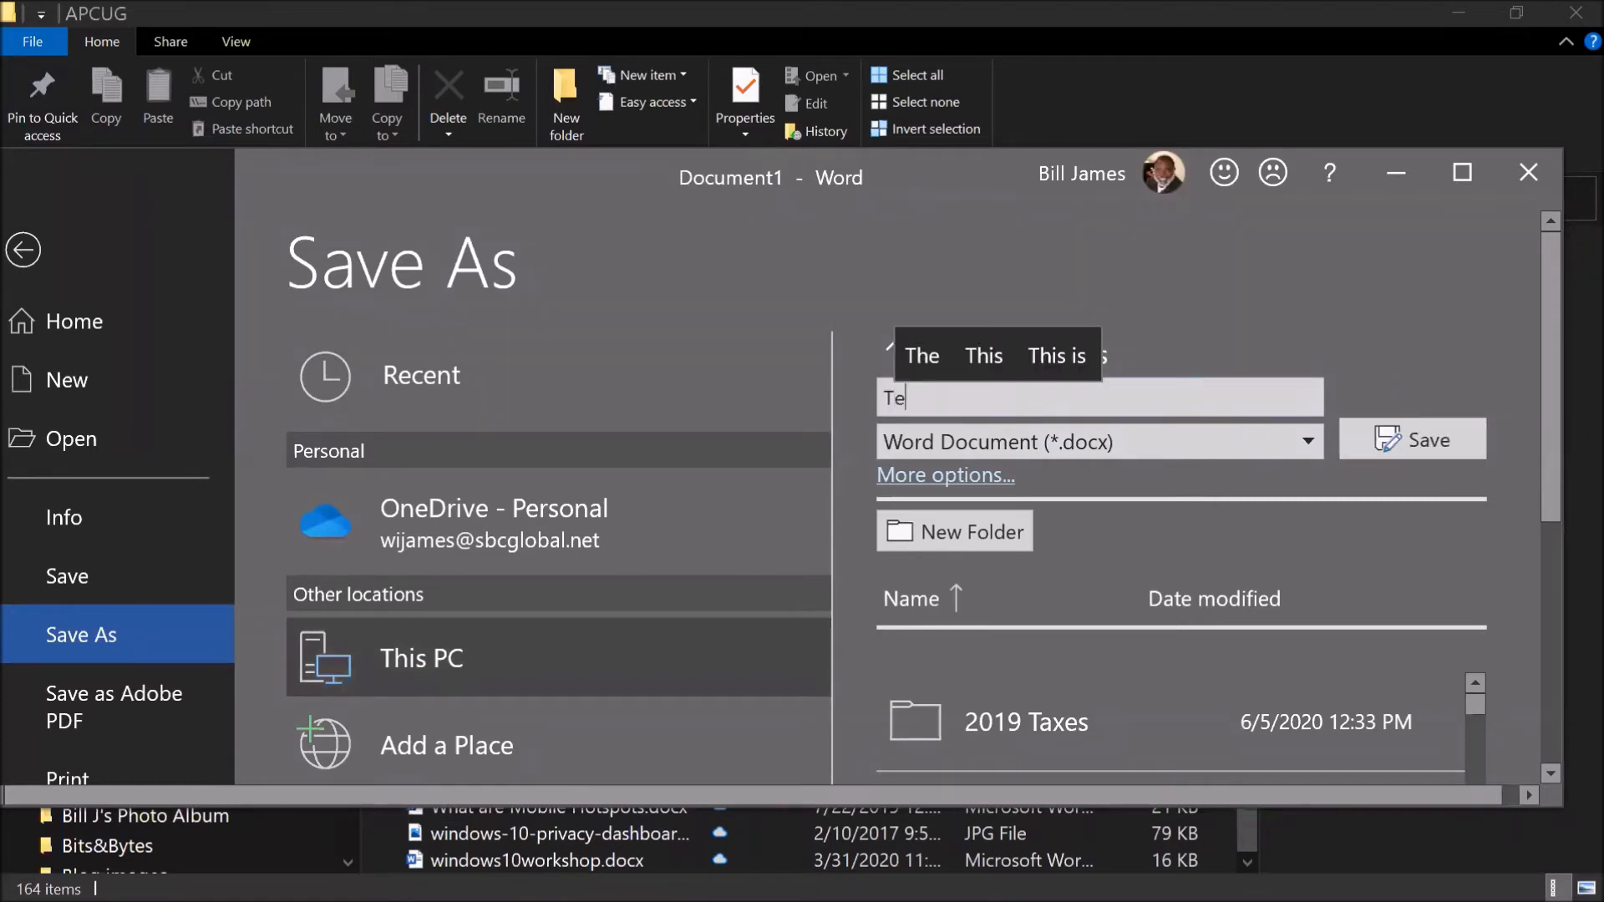
type("st document 2")
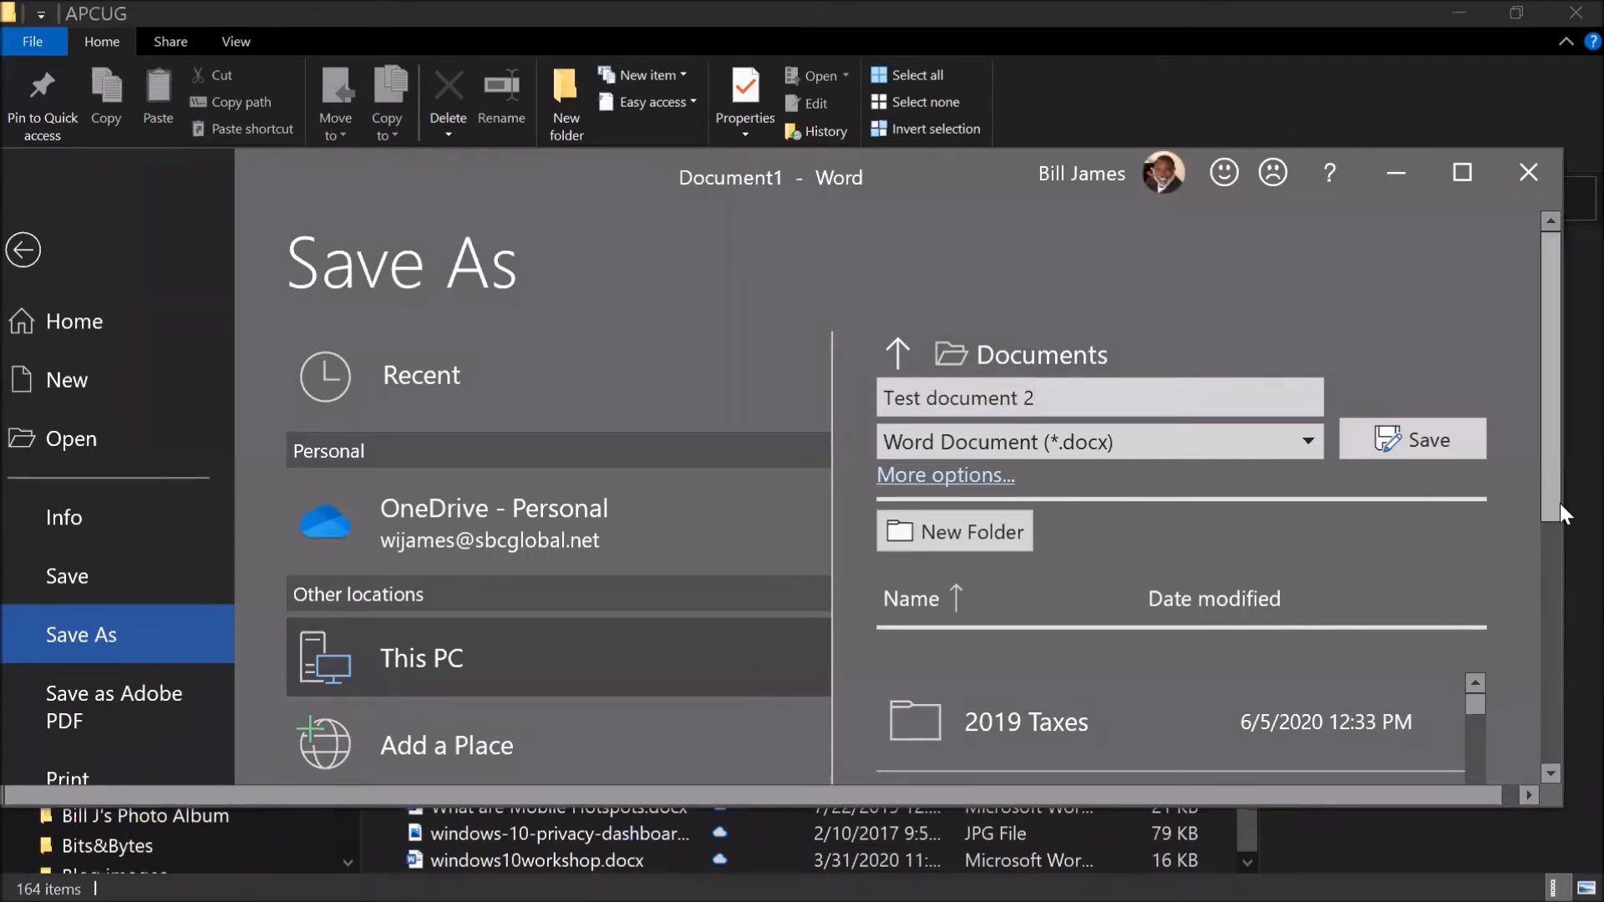
Step: Choose billsfolder inside the nested Documents folder as the location and save the document there
left_click_drag(1551, 517, 1525, 808)
scroll(1381, 627, "down", 3)
scroll(1380, 626, "down", 1)
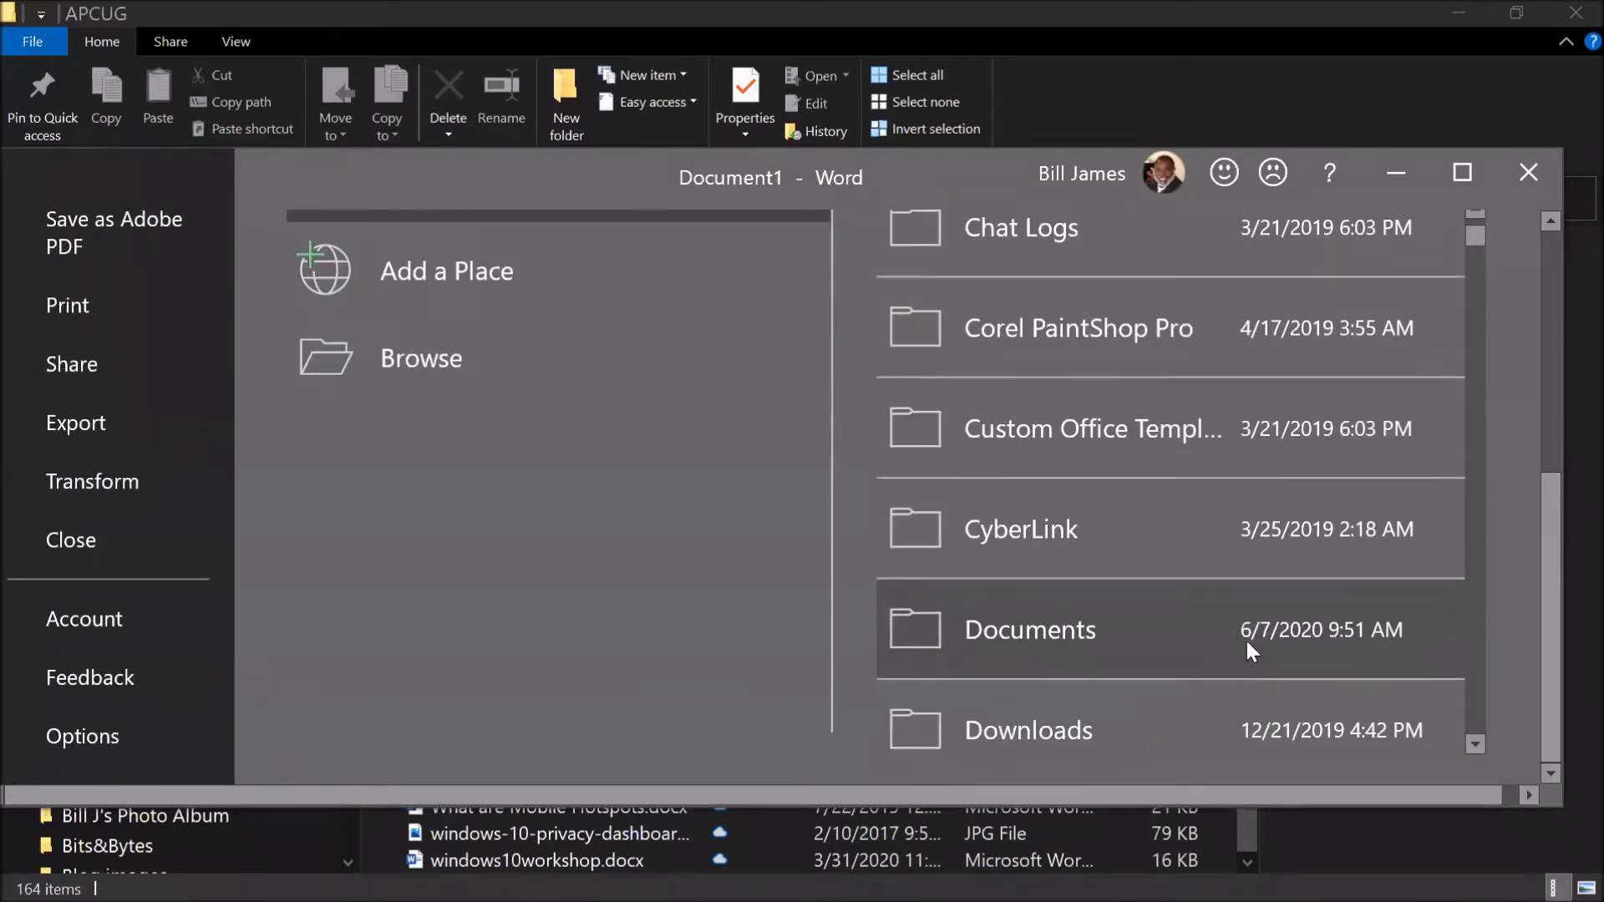
left_click(1030, 630)
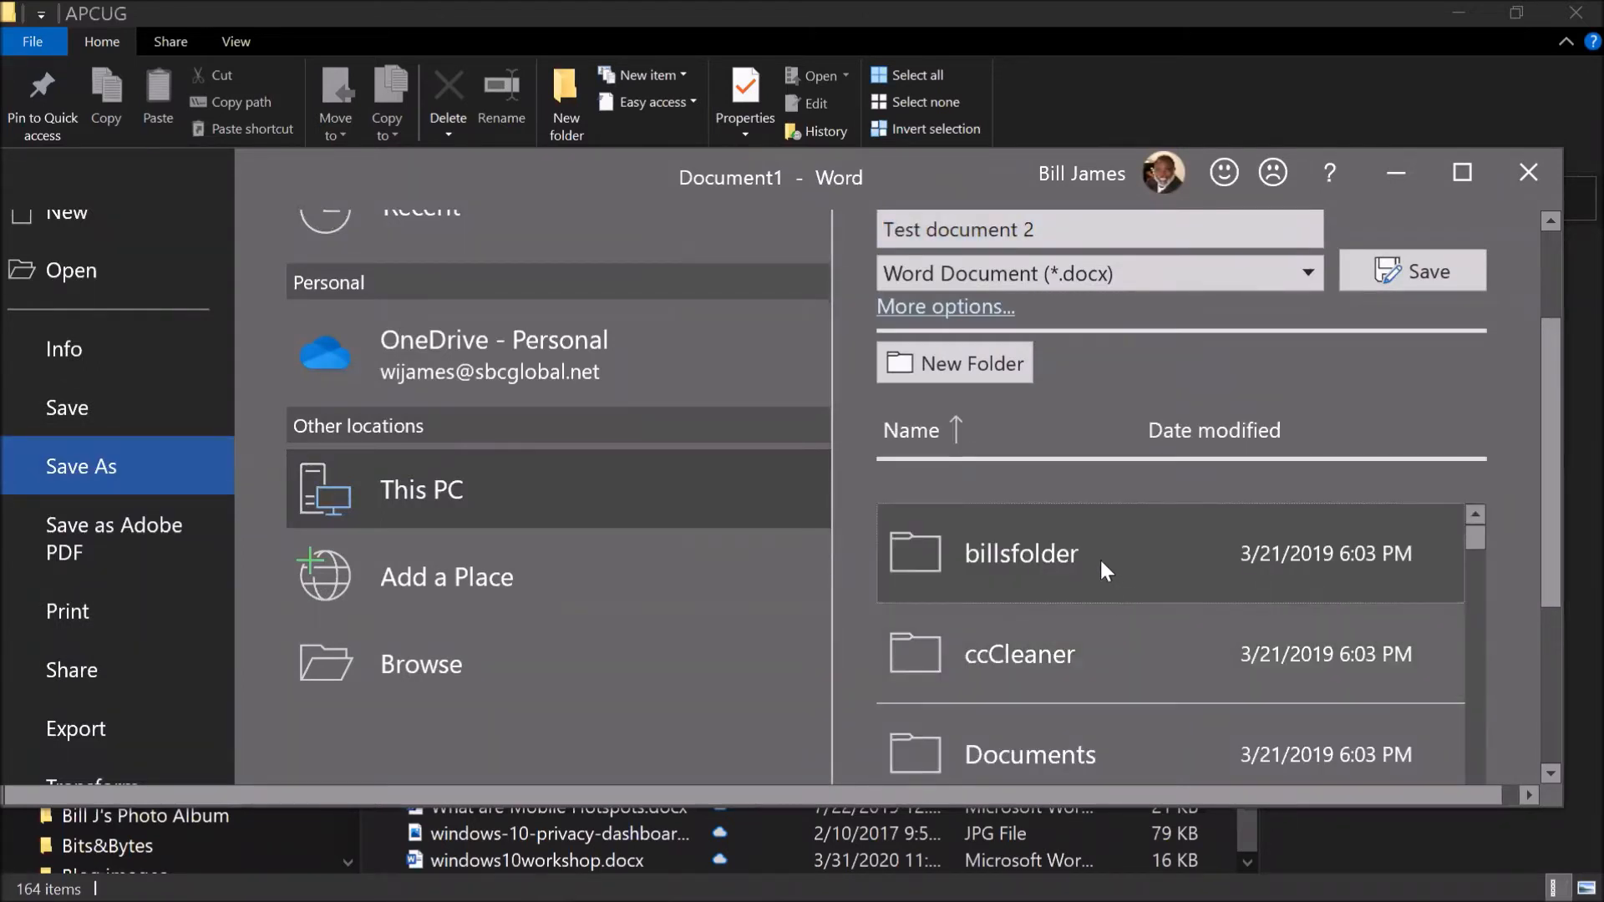
left_click(1100, 559)
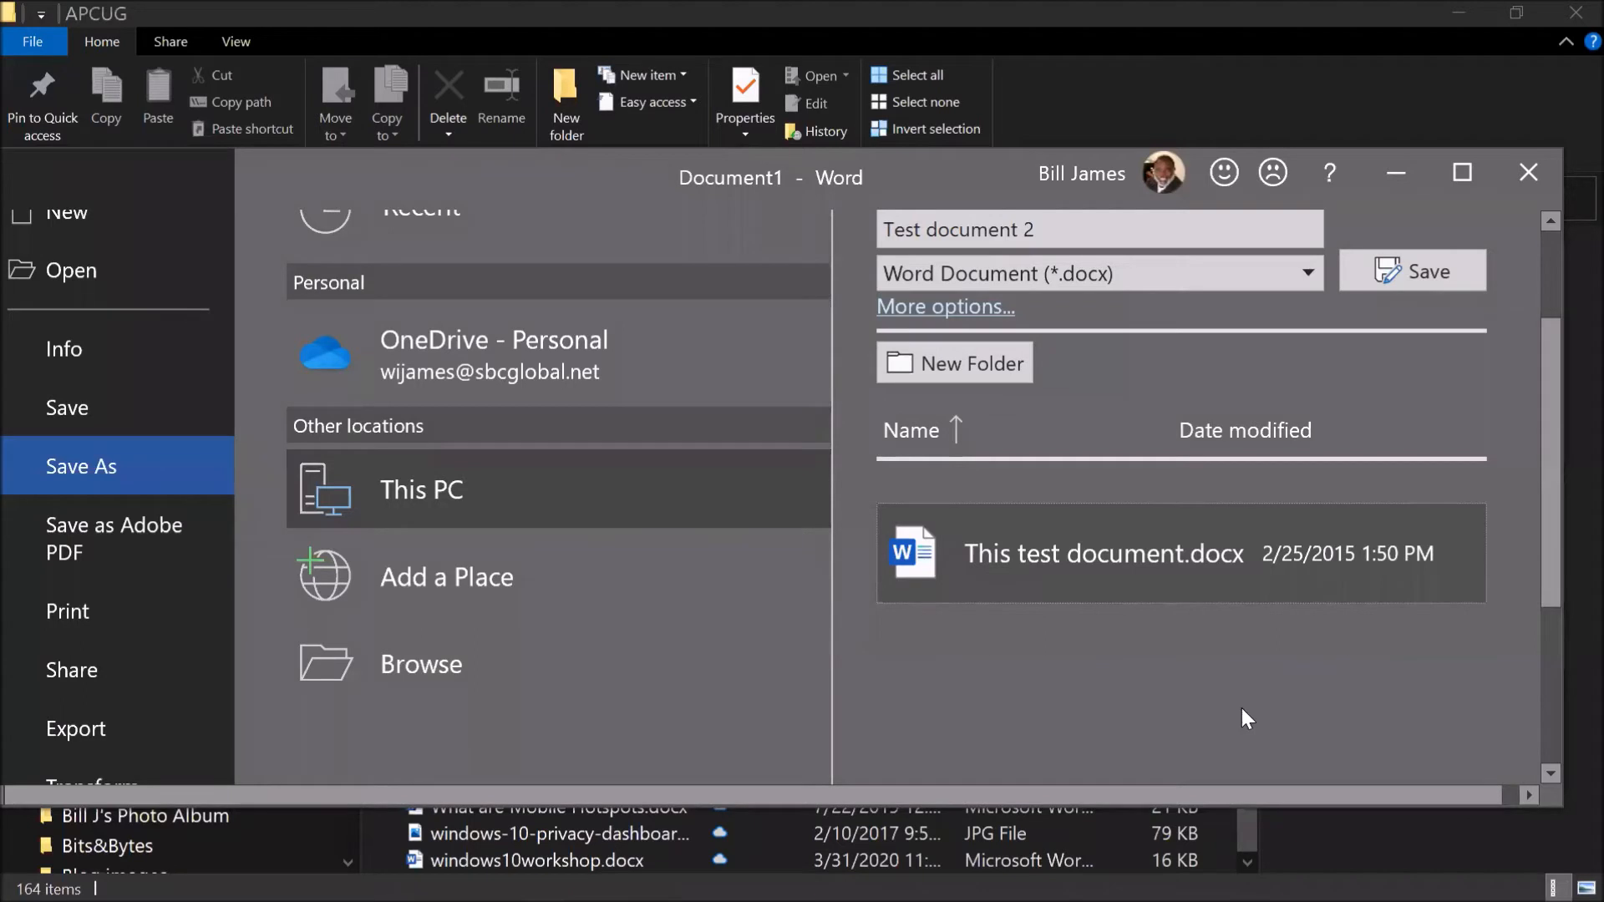
left_click(1456, 273)
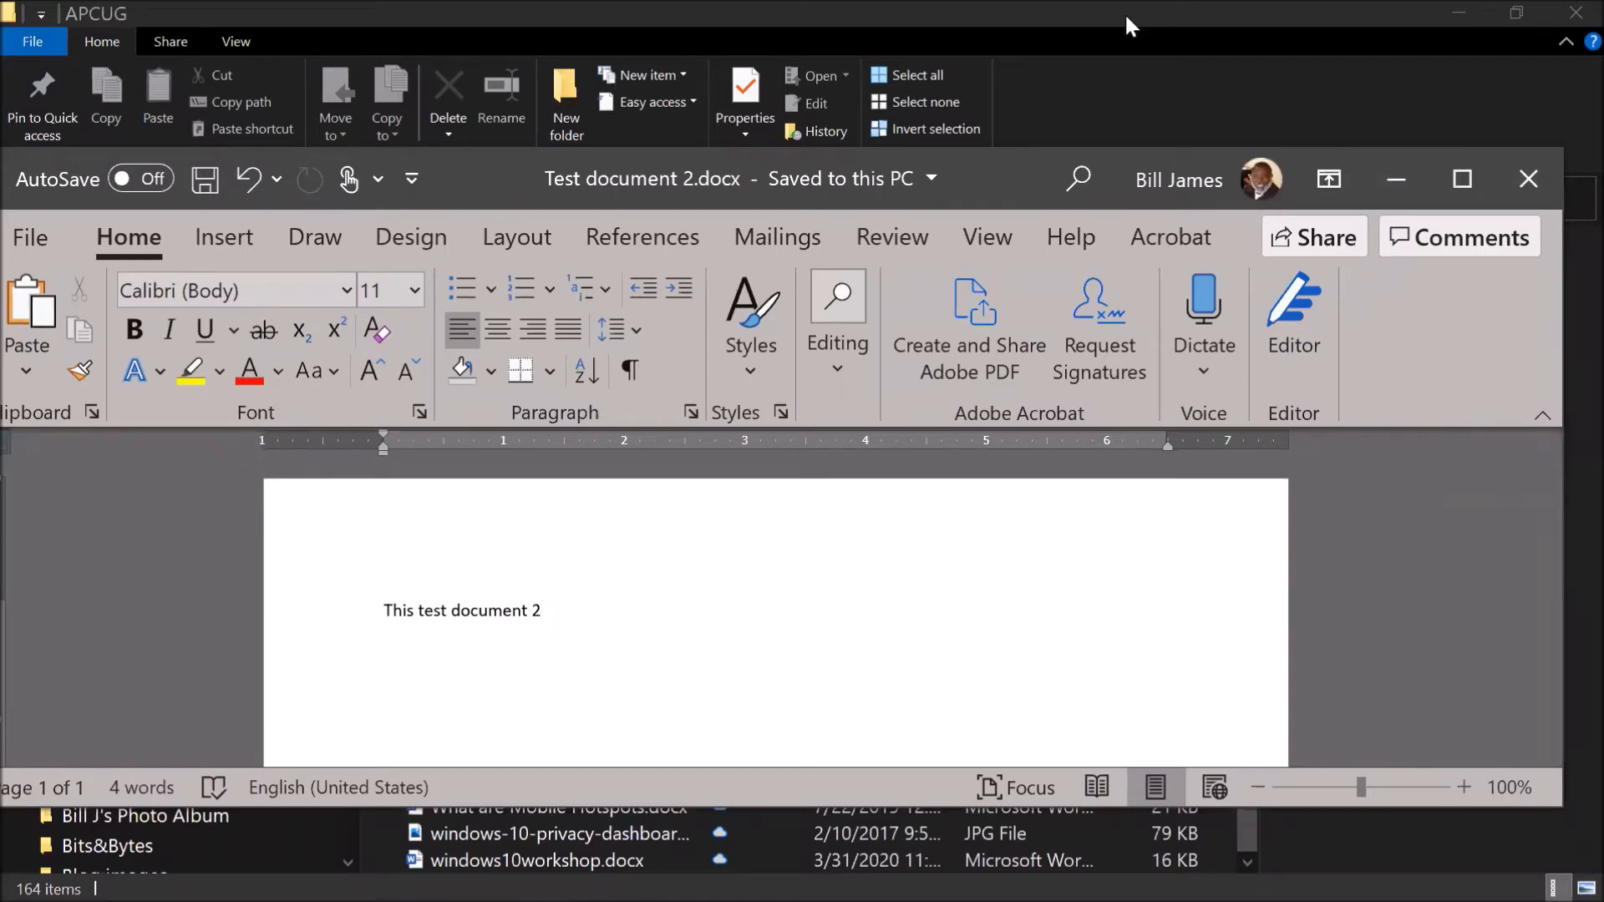
Step: Switch to File Explorer and open billsfolder under This PC > Documents > Documents to check for Test document 2.docx
key("alt+Tab")
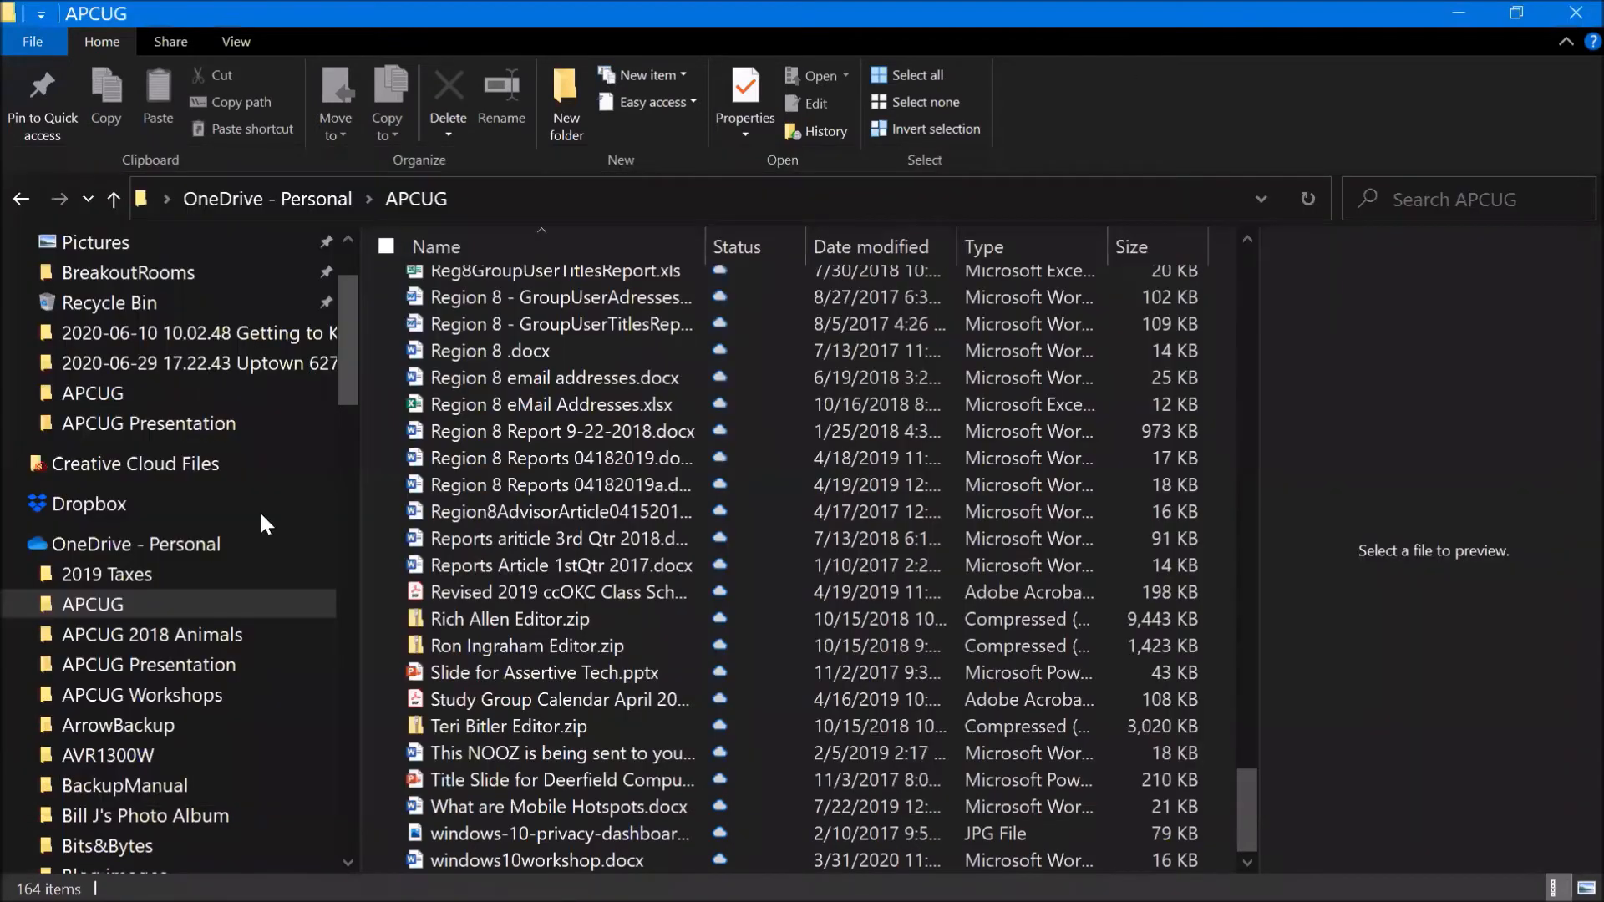
left_click_drag(354, 287, 334, 735)
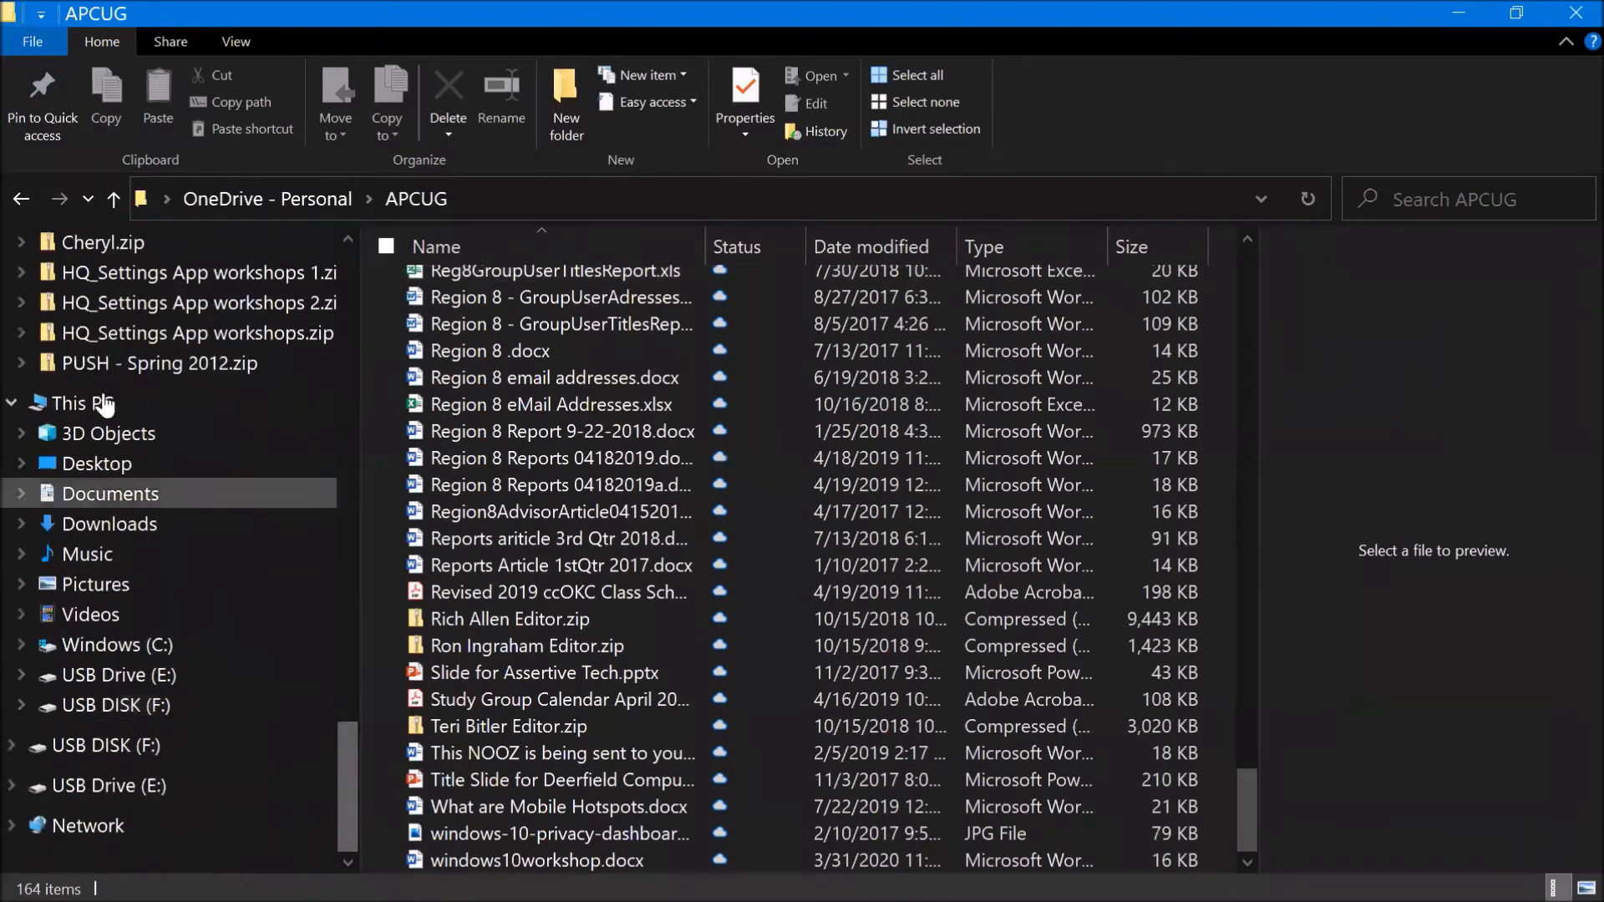
left_click(102, 493)
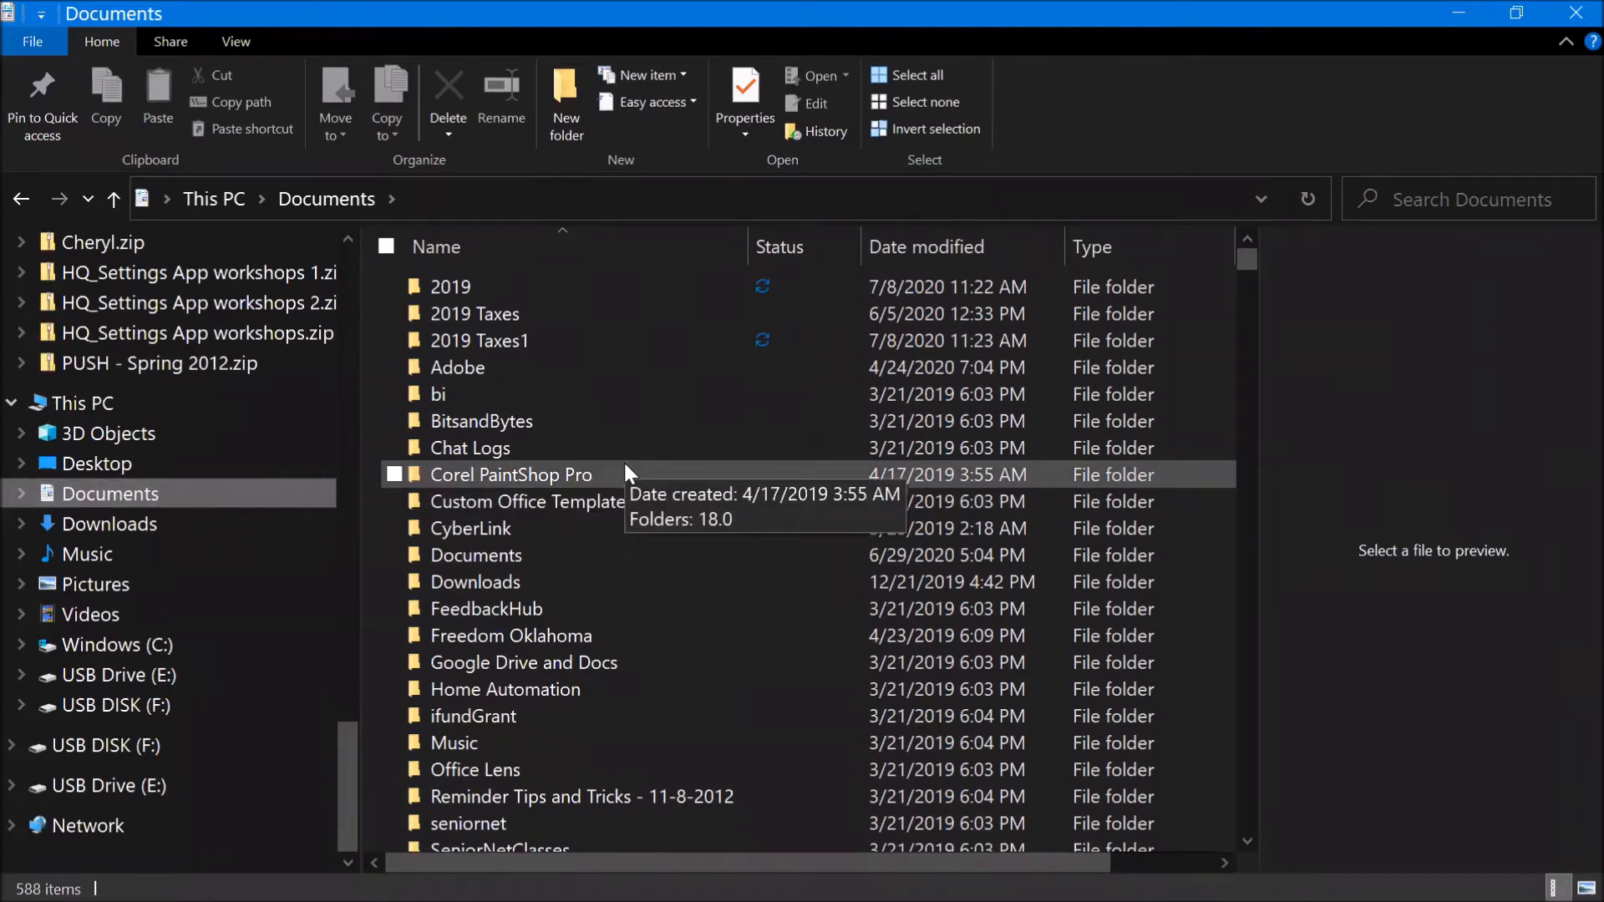
scroll(626, 472, "down", 1)
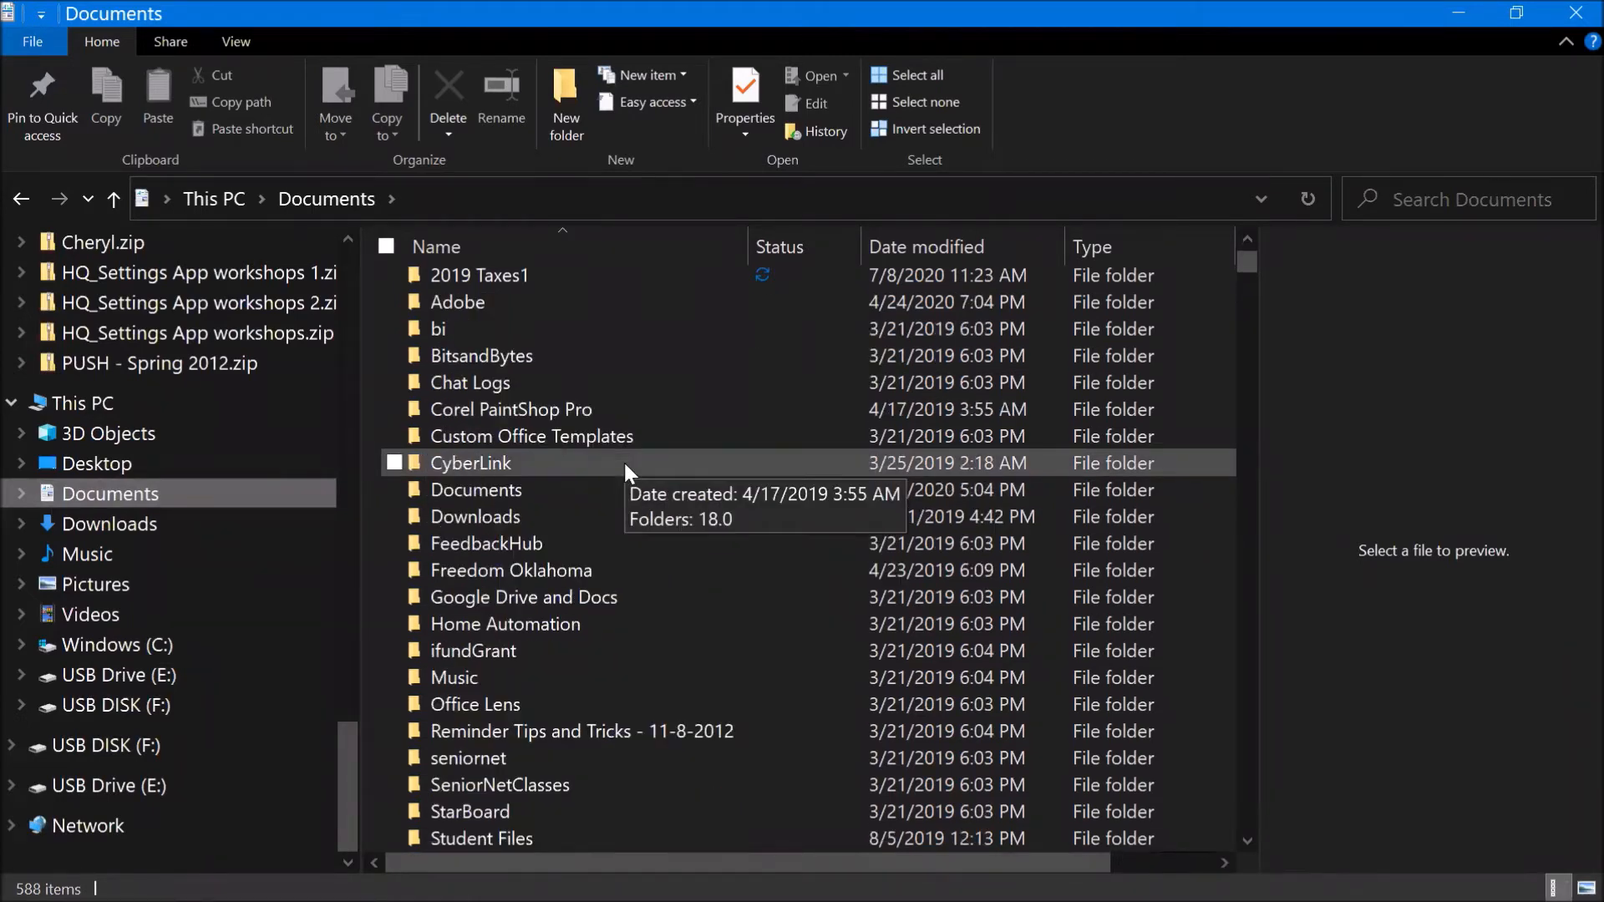
left_click(510, 491)
double_click(508, 488)
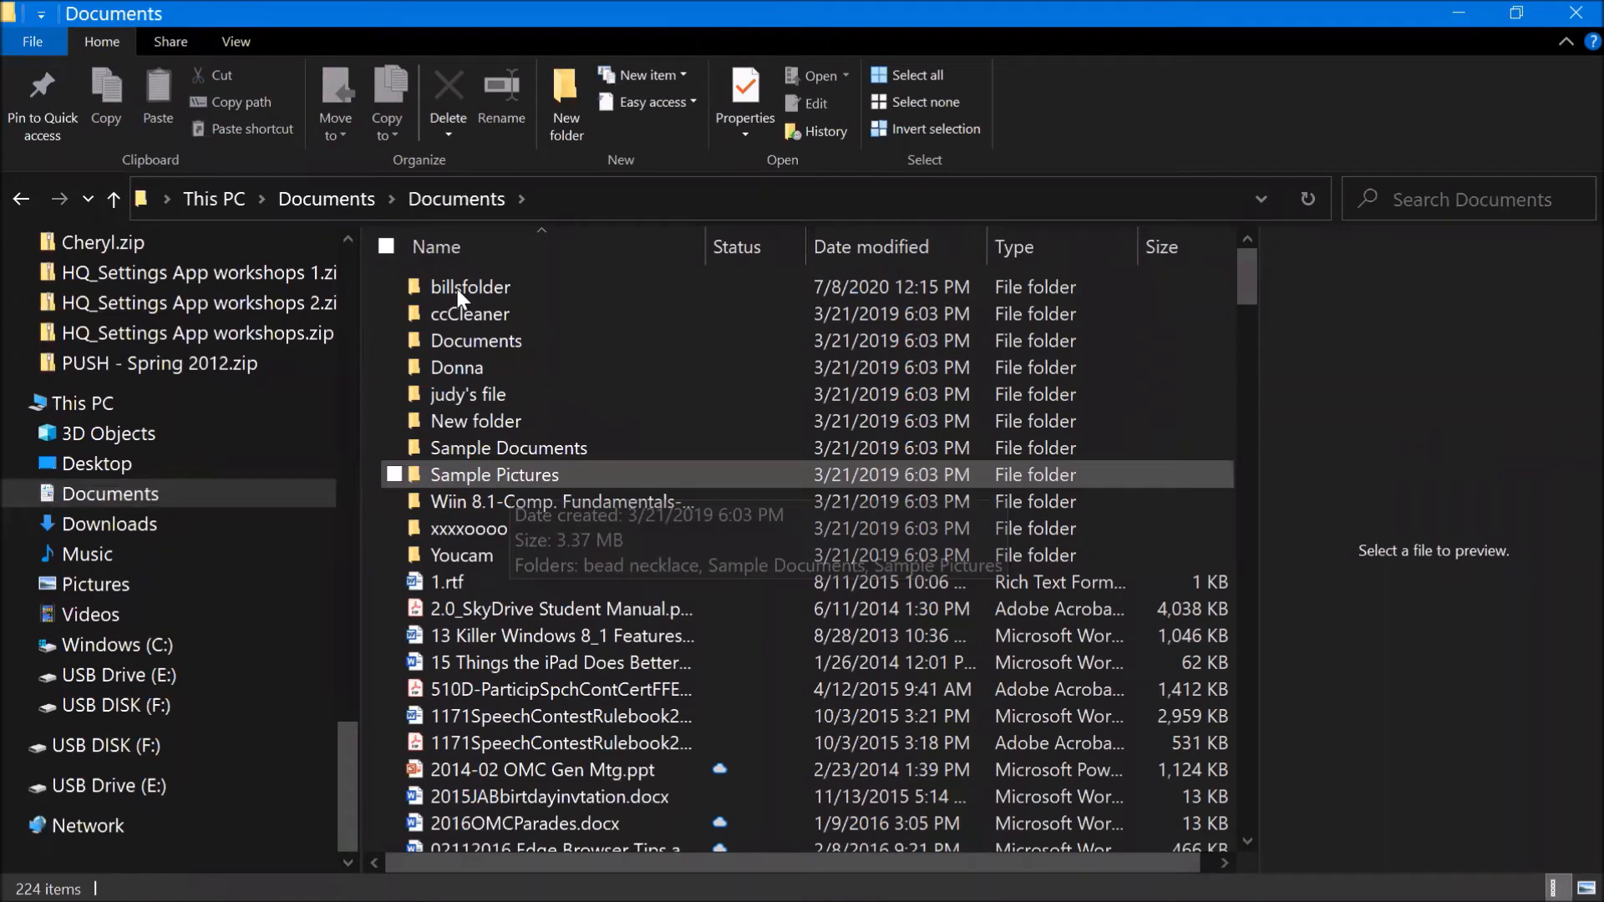
double_click(458, 289)
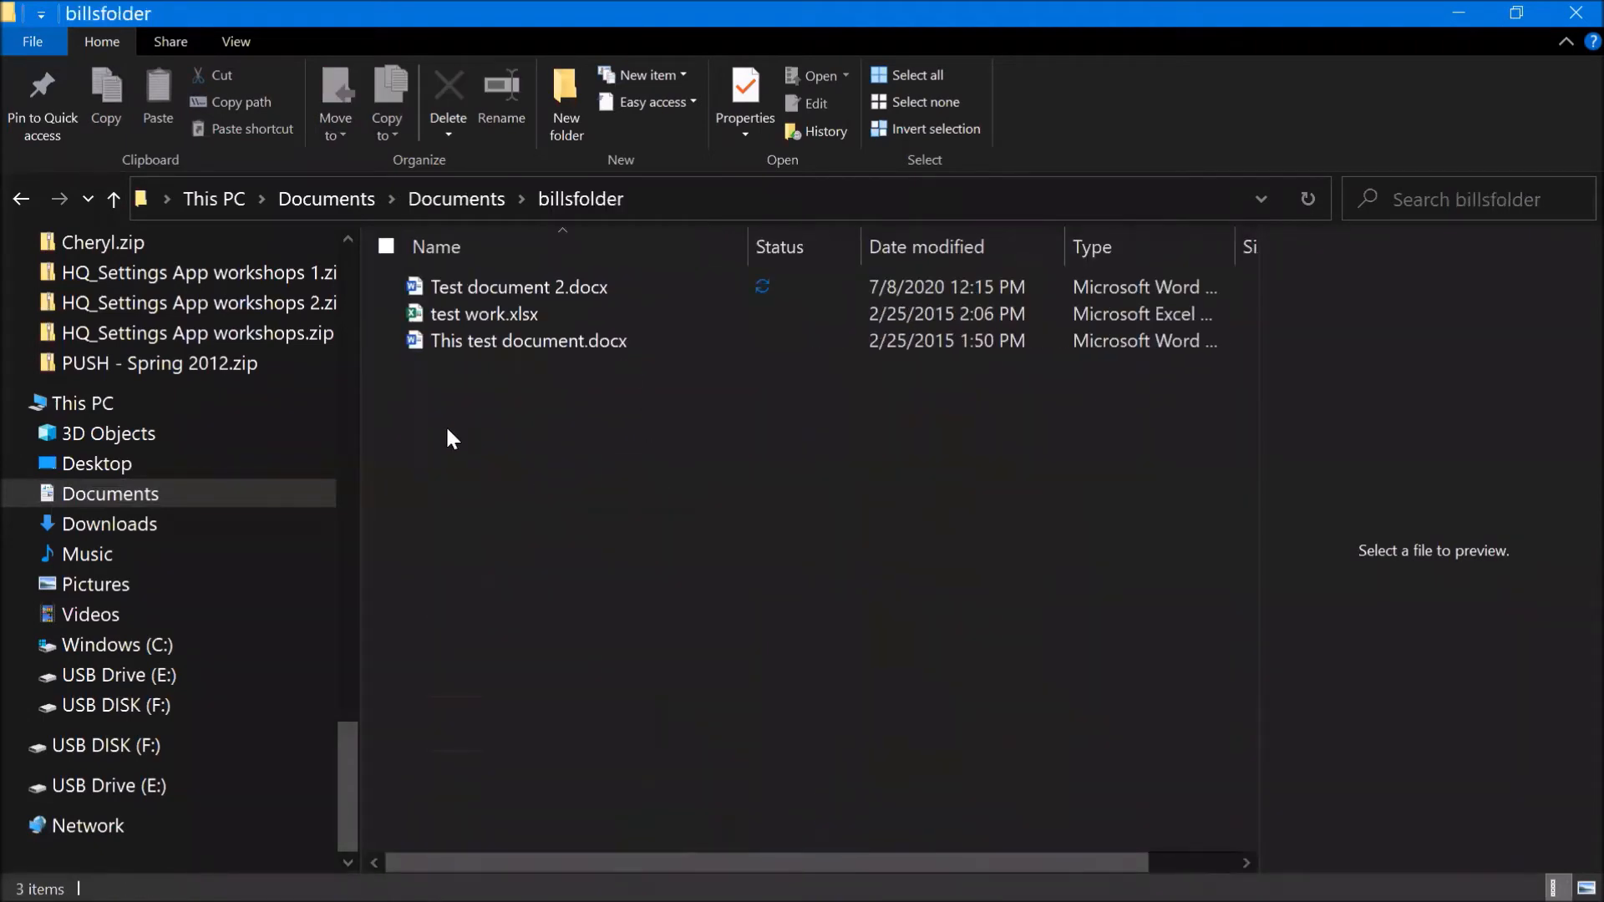
mouse_move(583, 281)
scroll(355, 635, "up", 8)
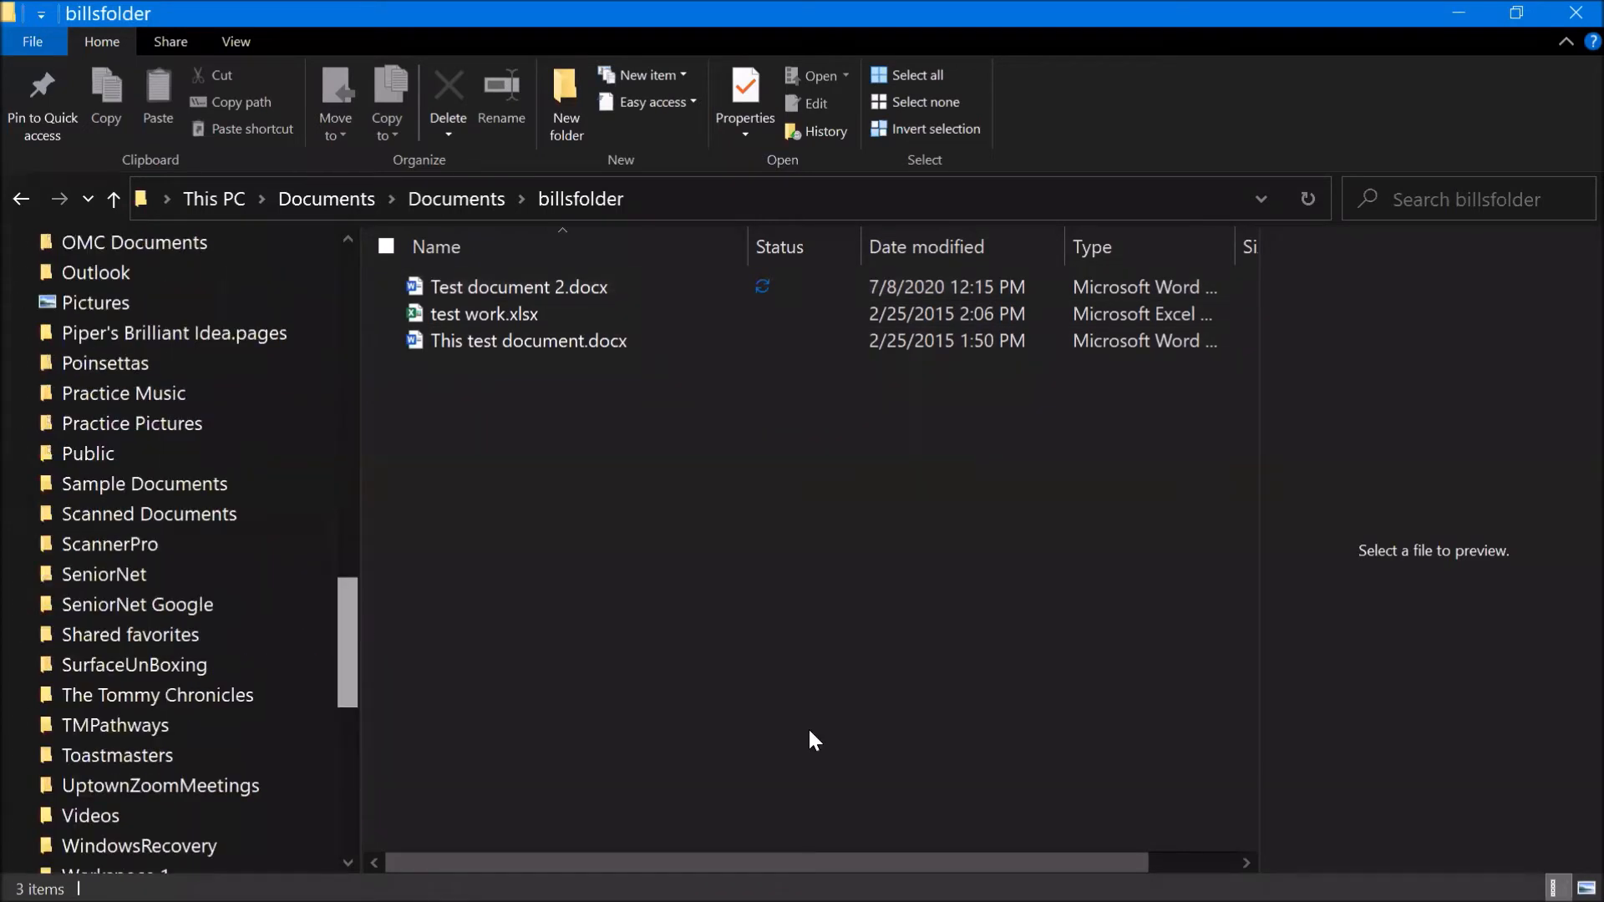
Step: Switch back to Word, review the Save As location of Test document 2 and go up from billsfolder to its parent Documents folder
mouse_move(730, 898)
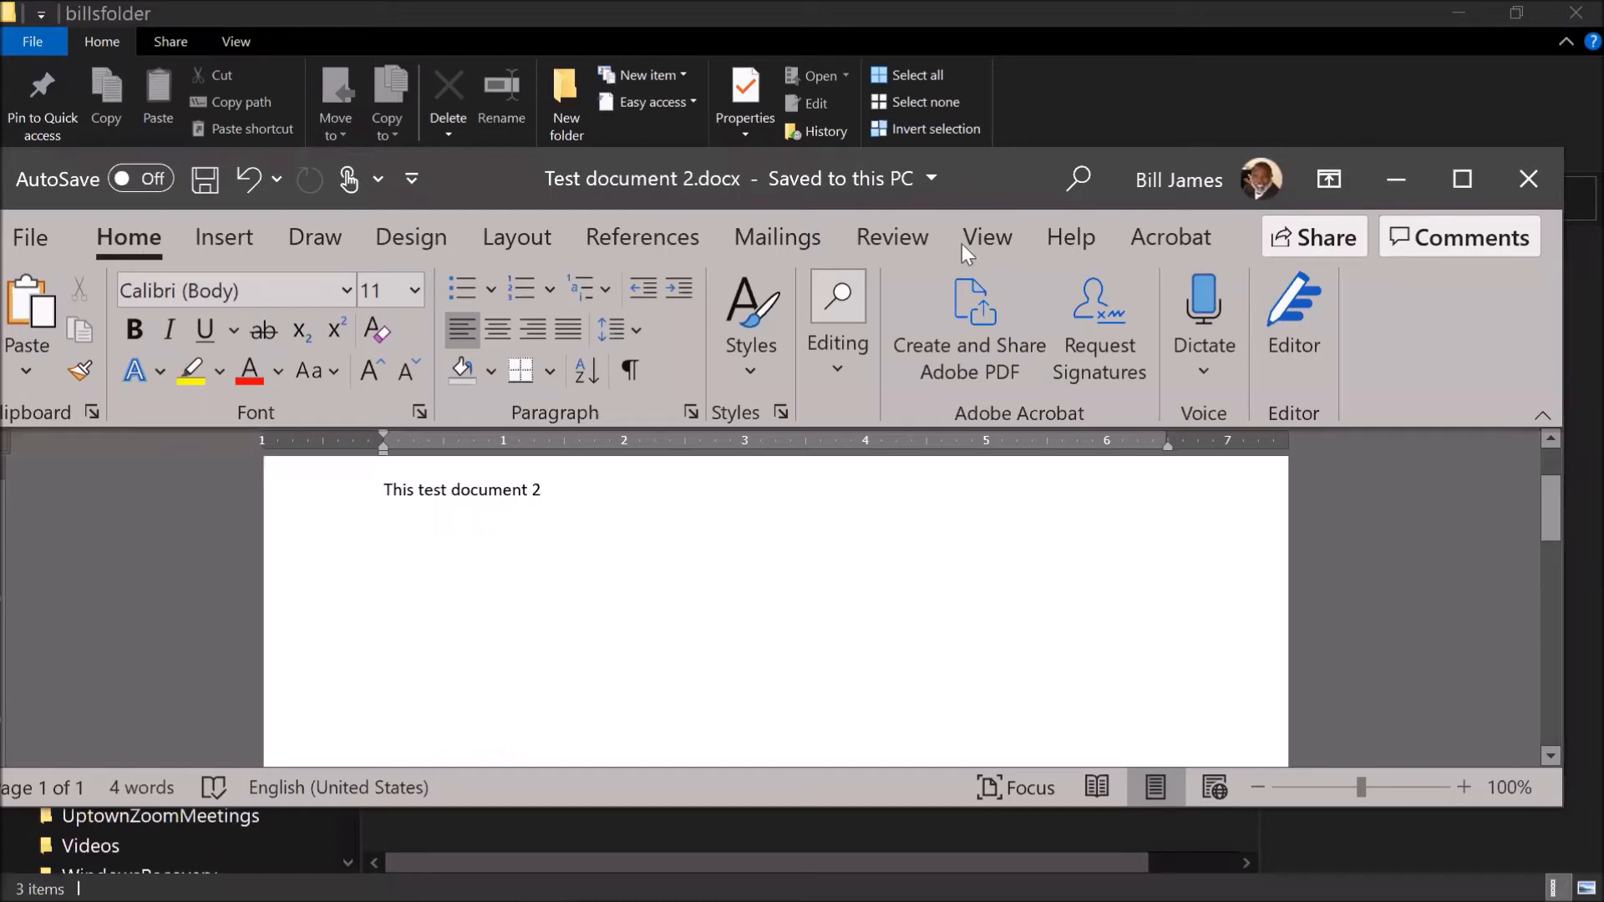
mouse_move(1058, 151)
left_mouse_down()
mouse_move(1104, 84)
mouse_move(1081, 147)
left_mouse_up()
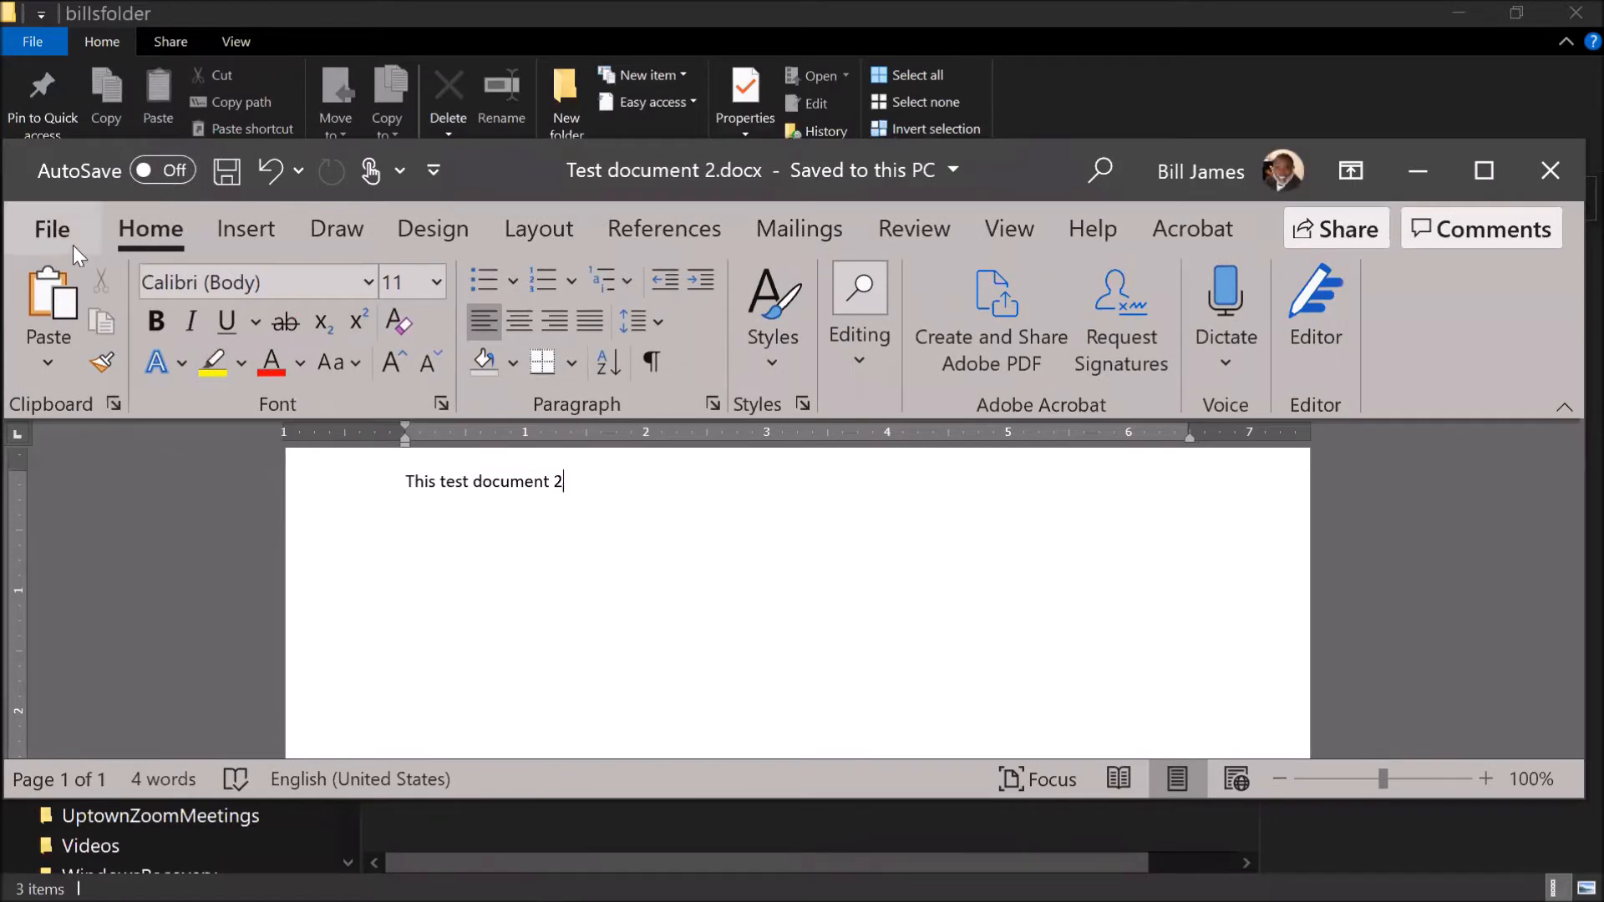
left_click(68, 237)
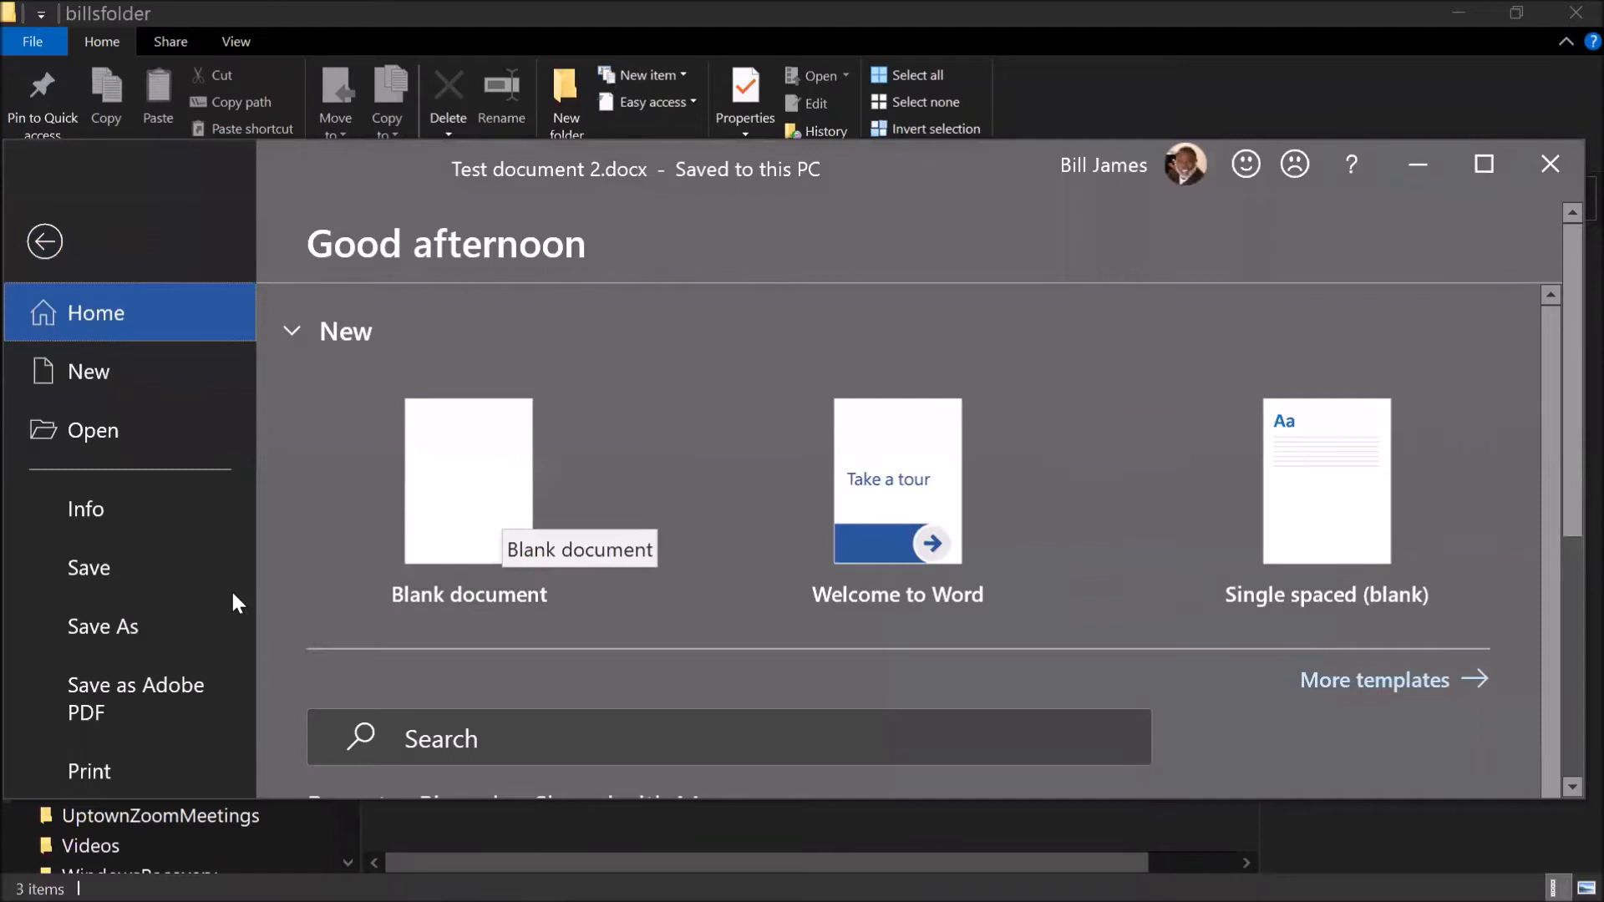
left_click(132, 635)
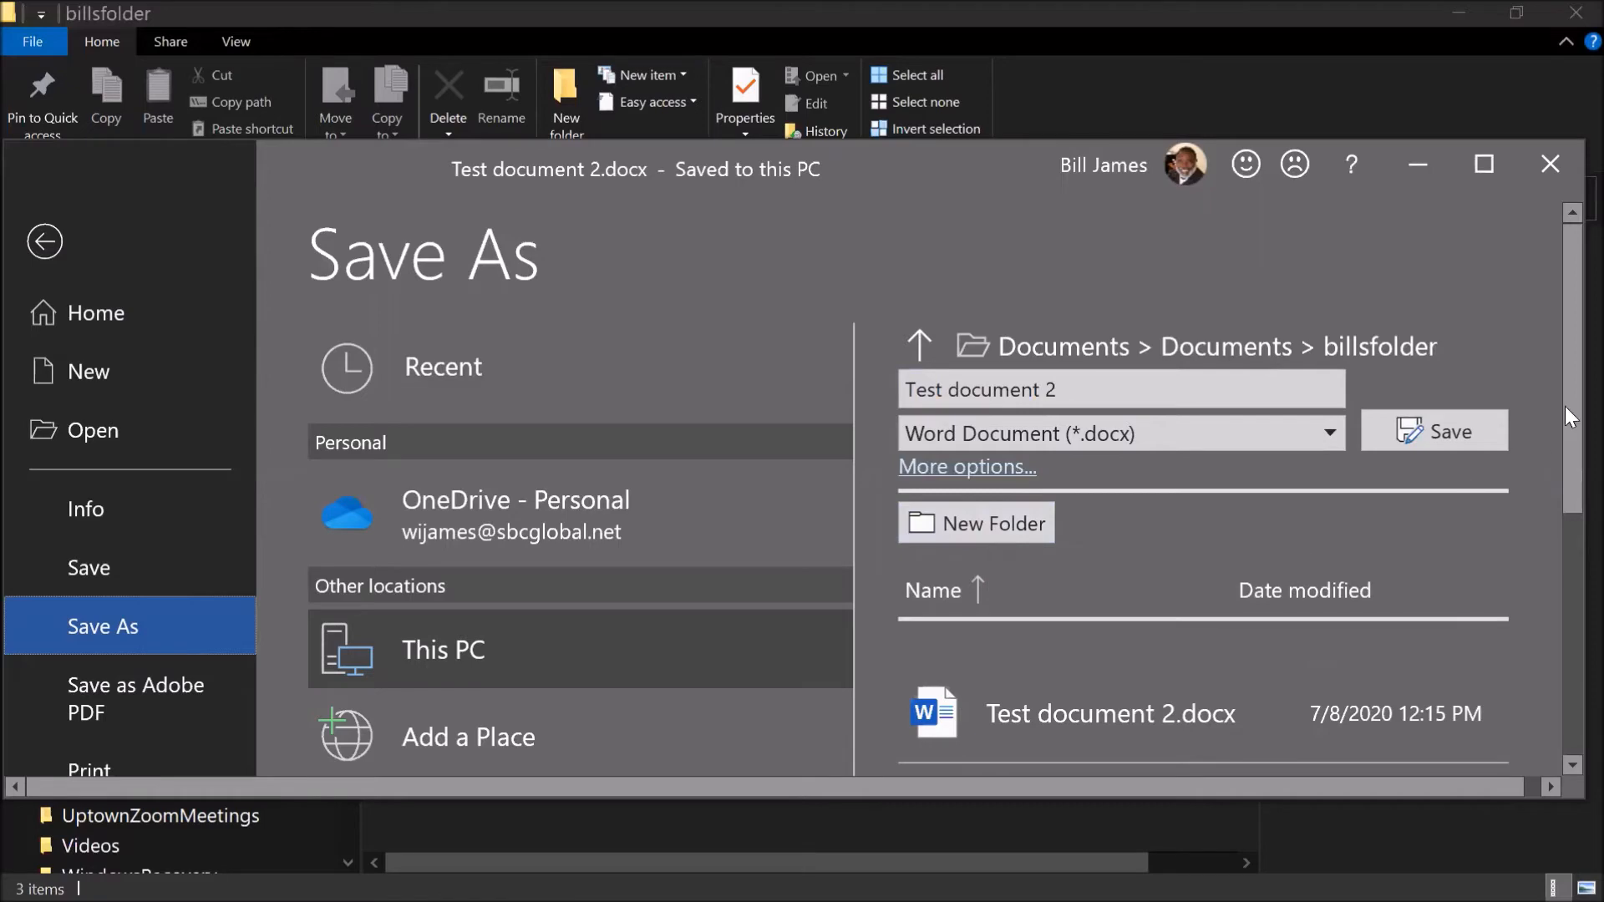
scroll(1567, 527, "down", 3)
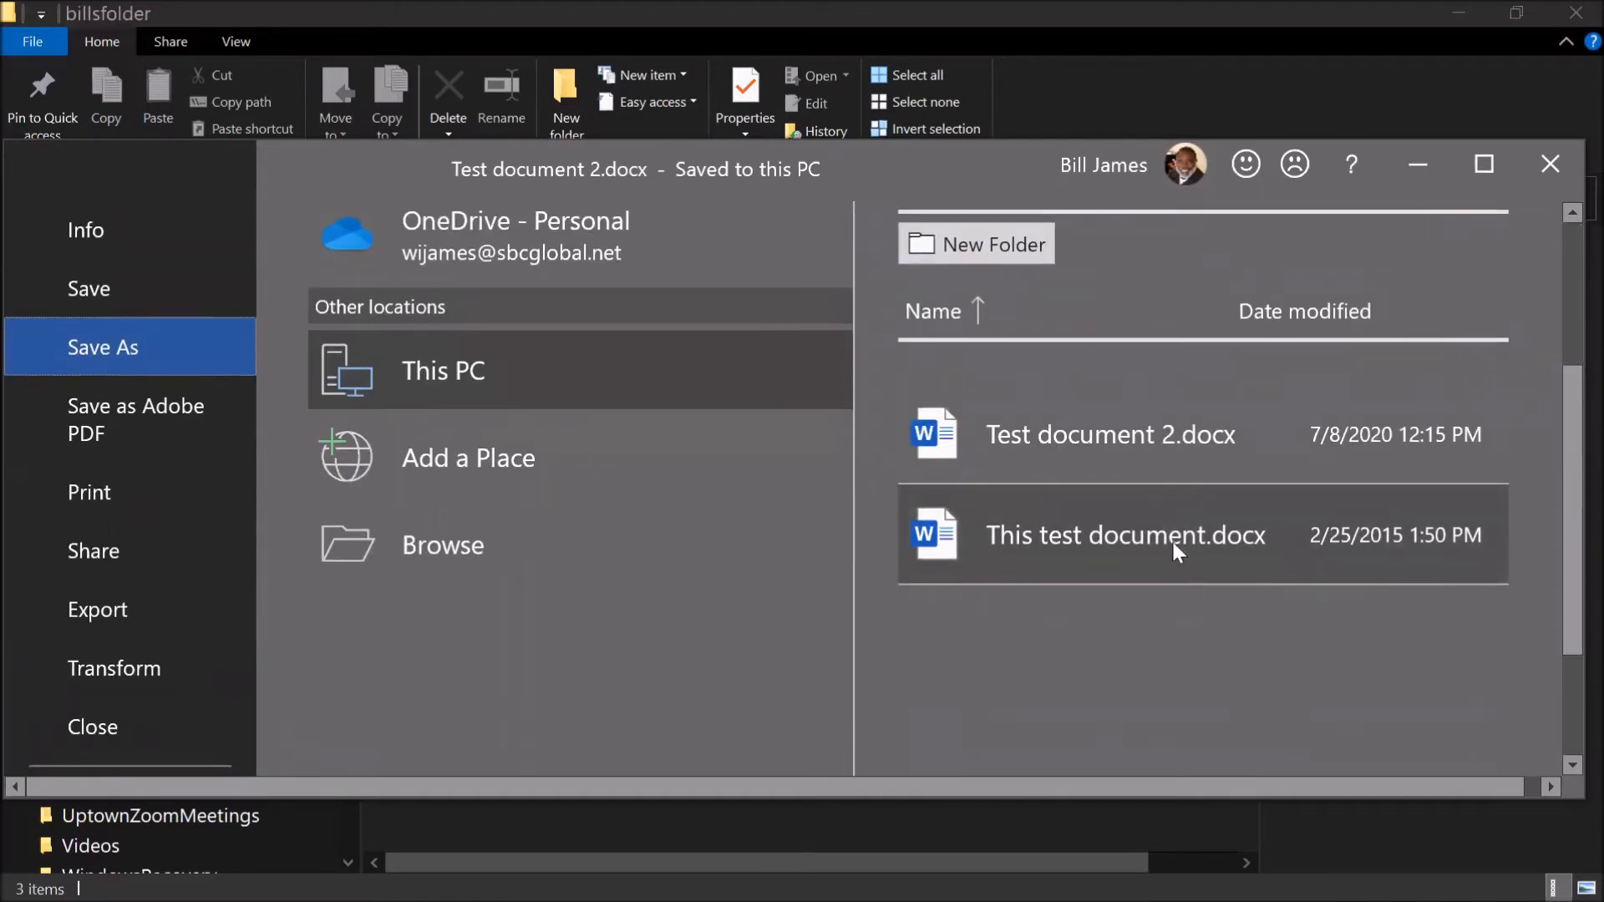
scroll(1293, 438, "up", 2)
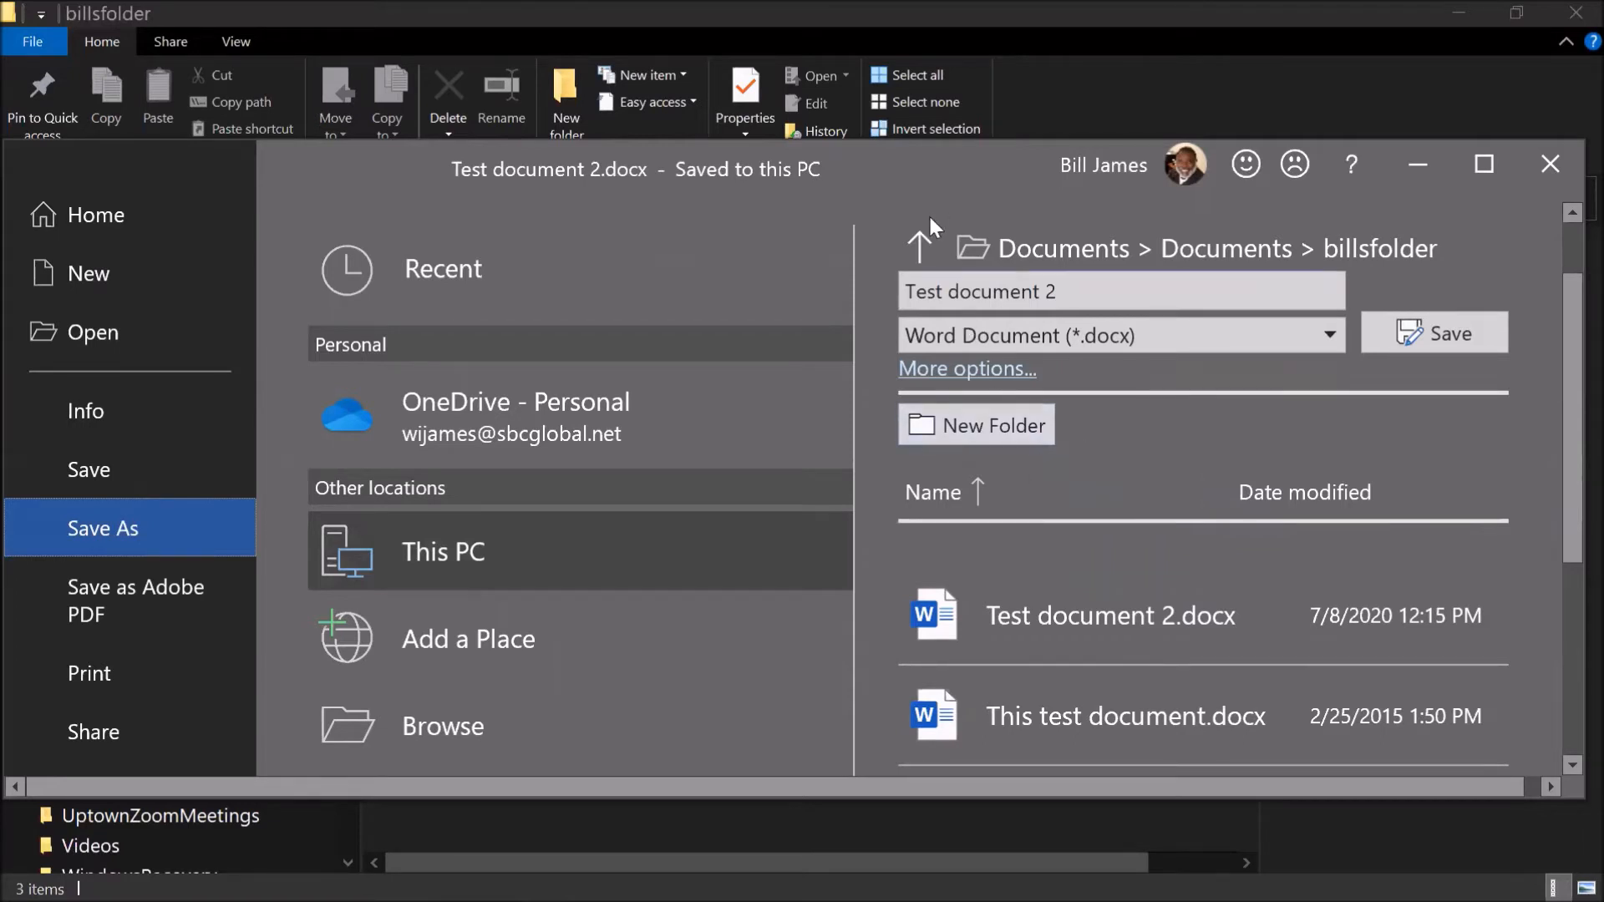
left_click(919, 246)
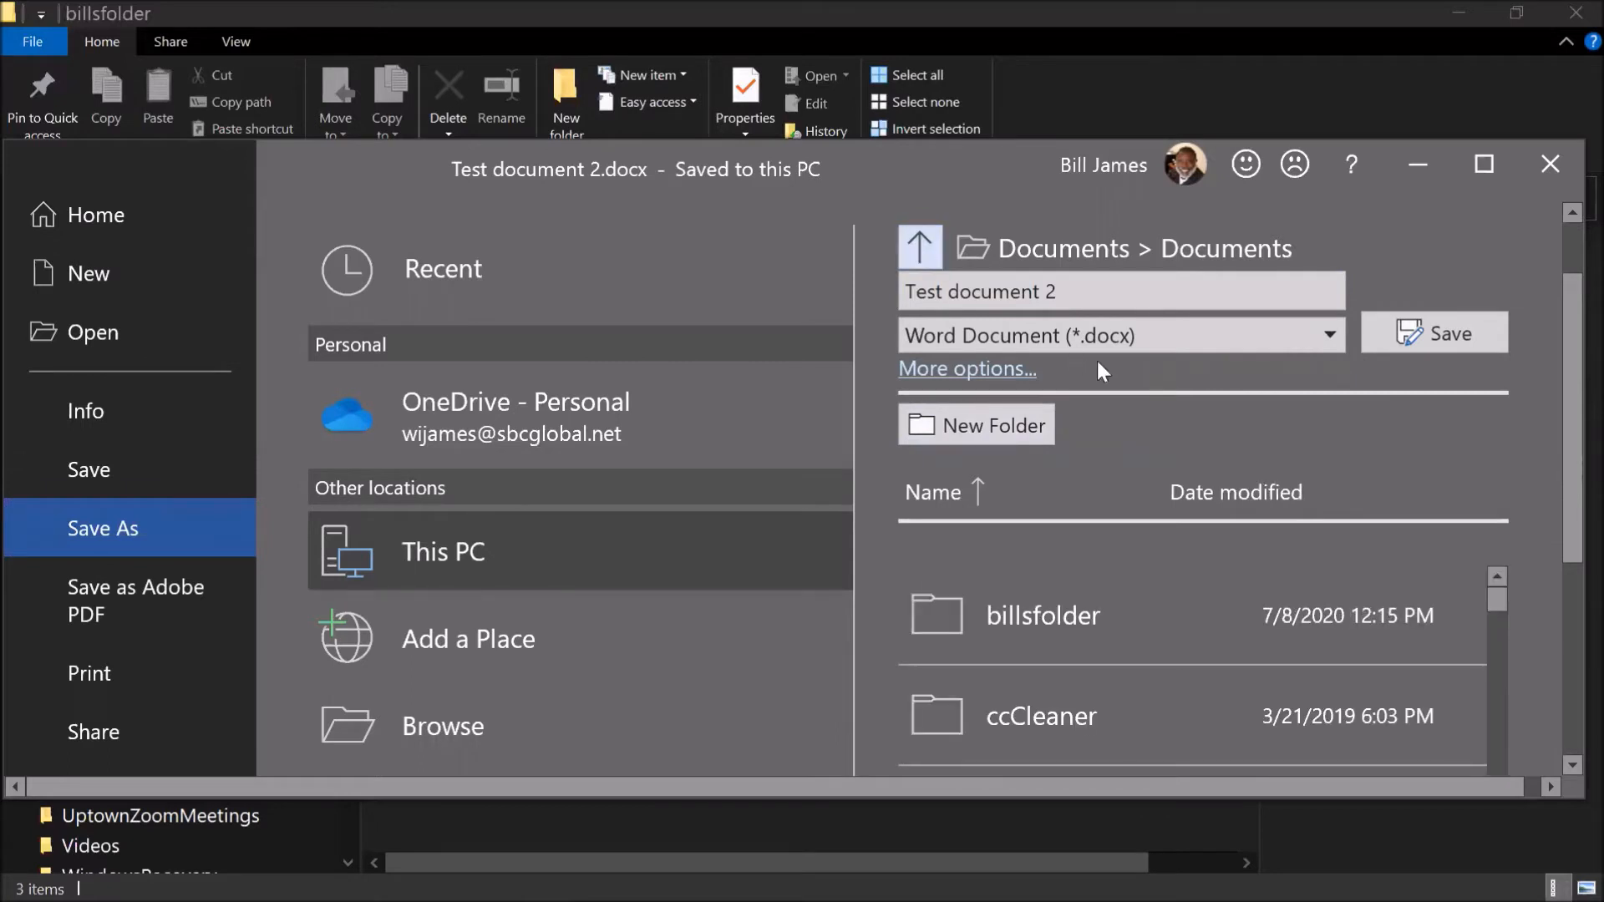
Step: Create a folder named "APCUG Test" inside the nested Documents folder and save Test document 2 in it
left_click(981, 426)
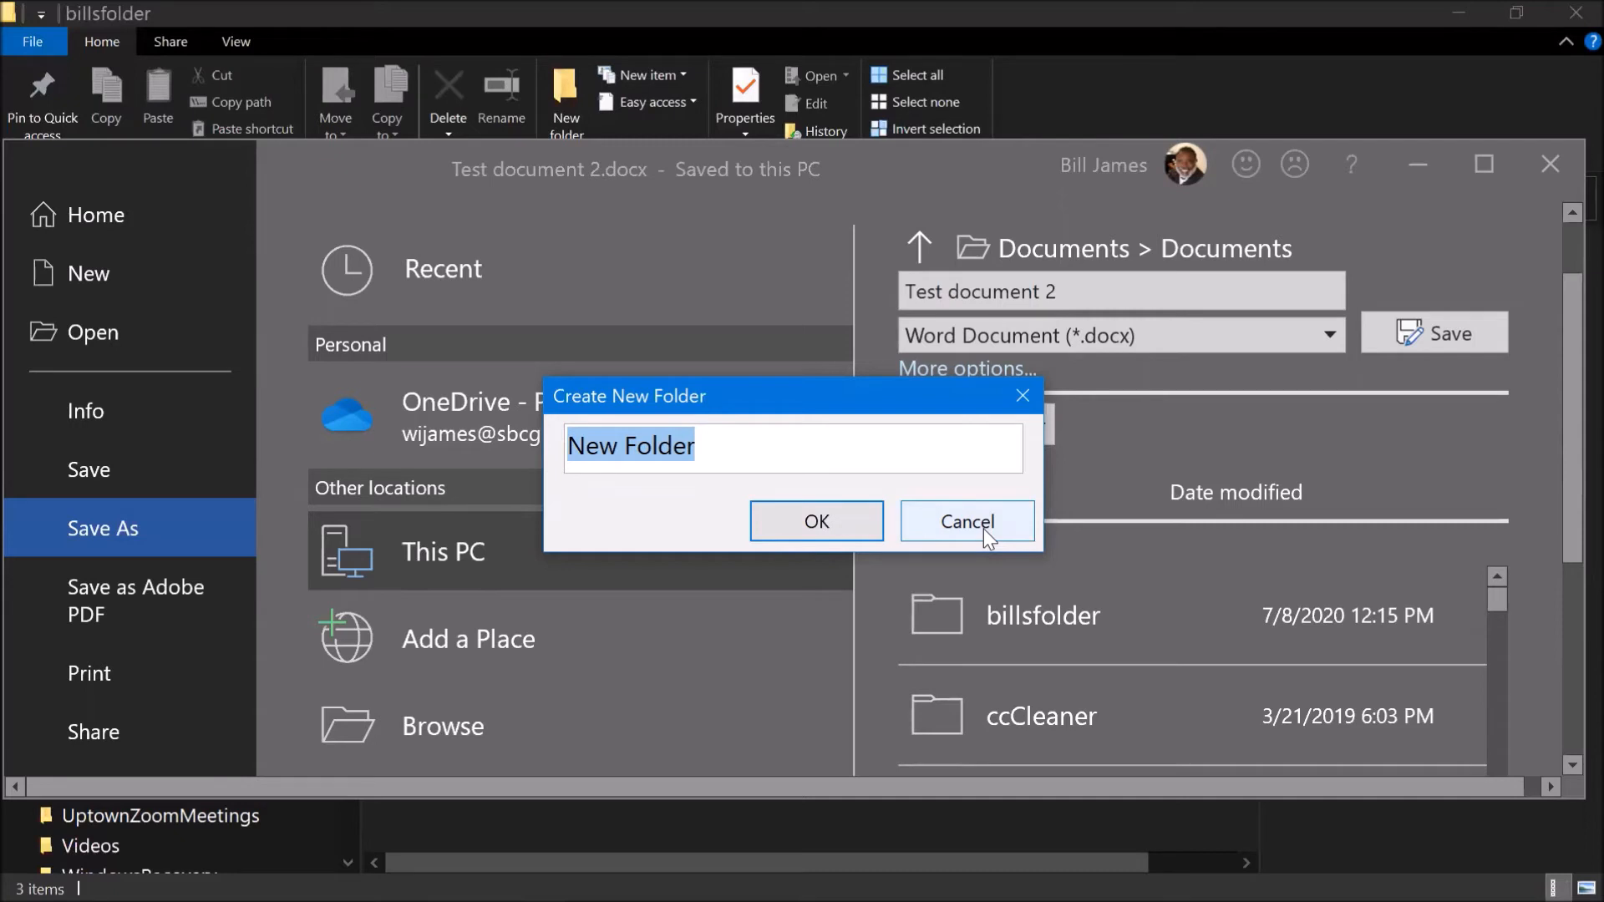
type("APCU")
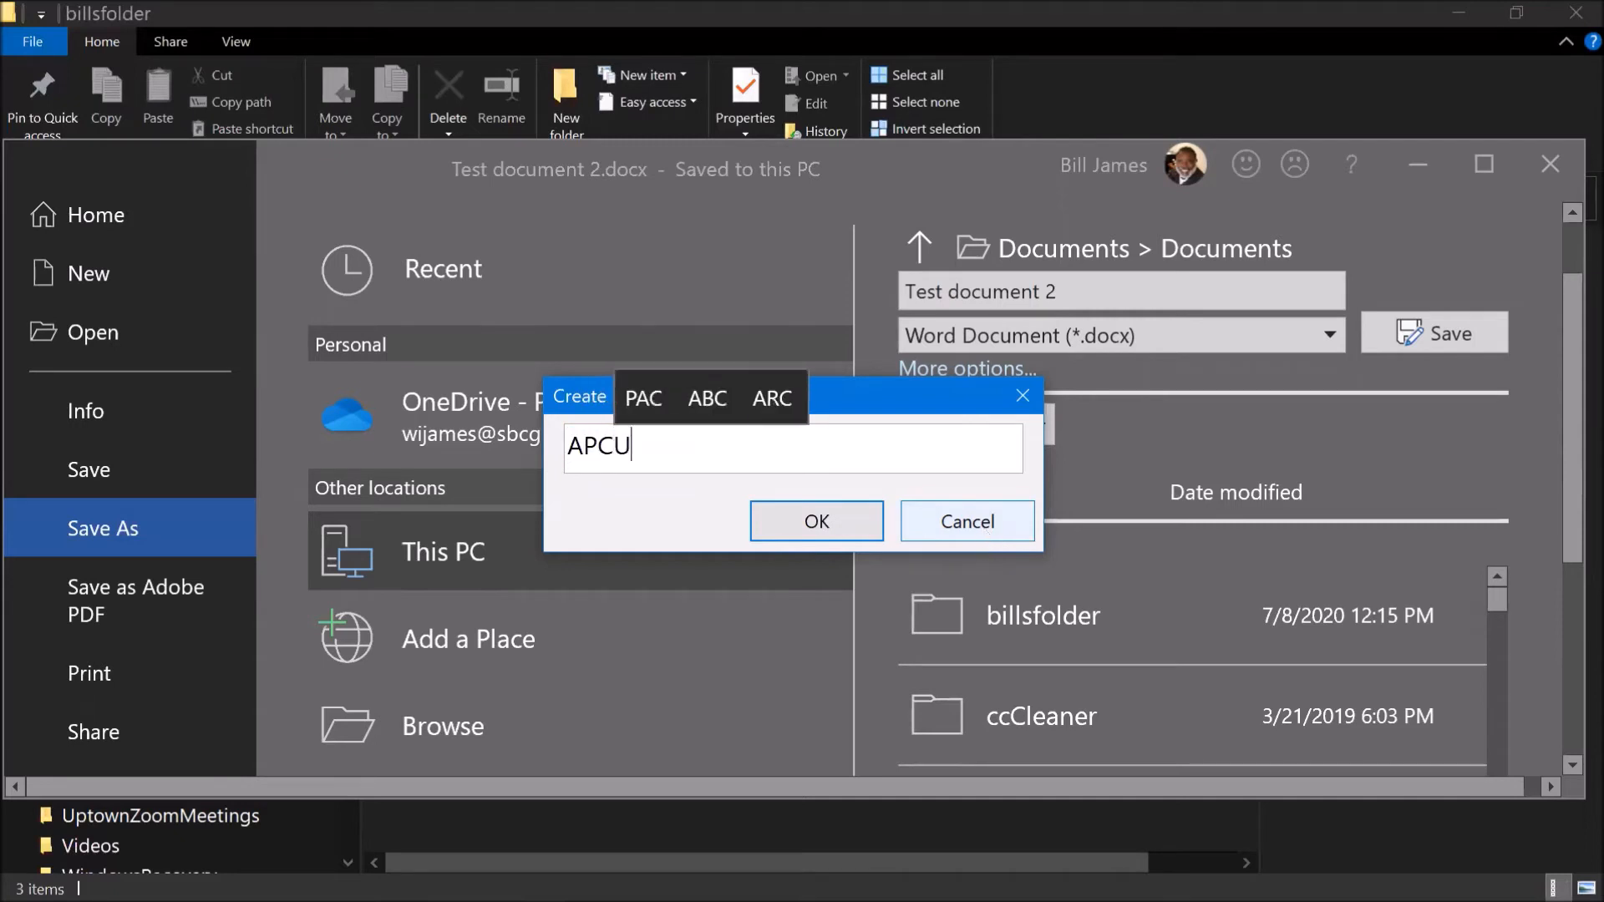
type("G")
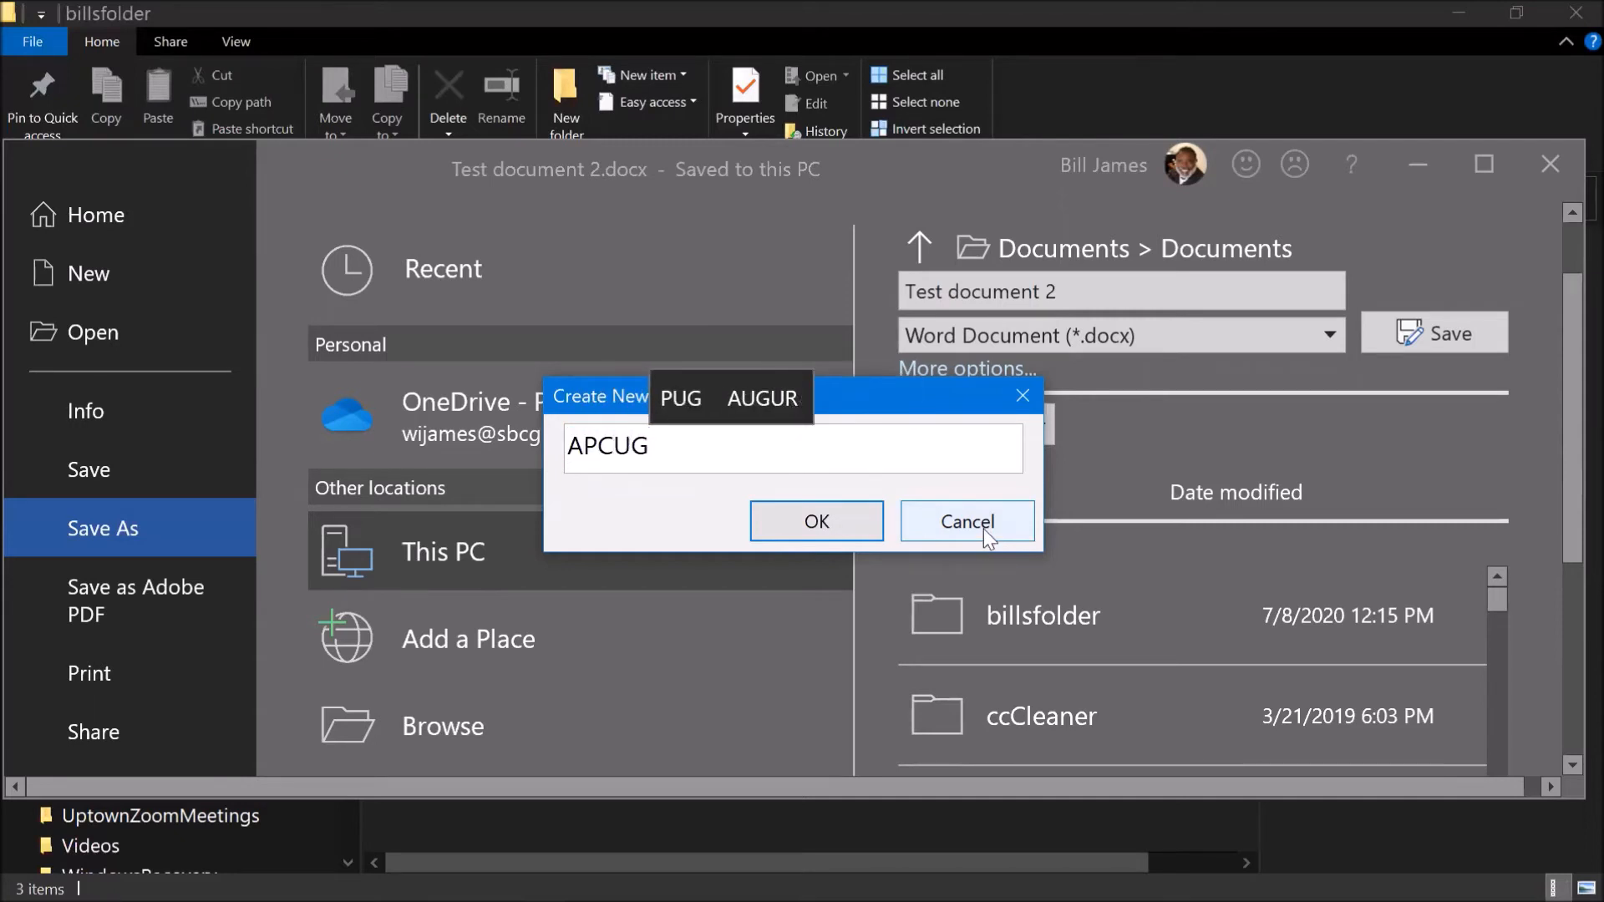
type(" Te")
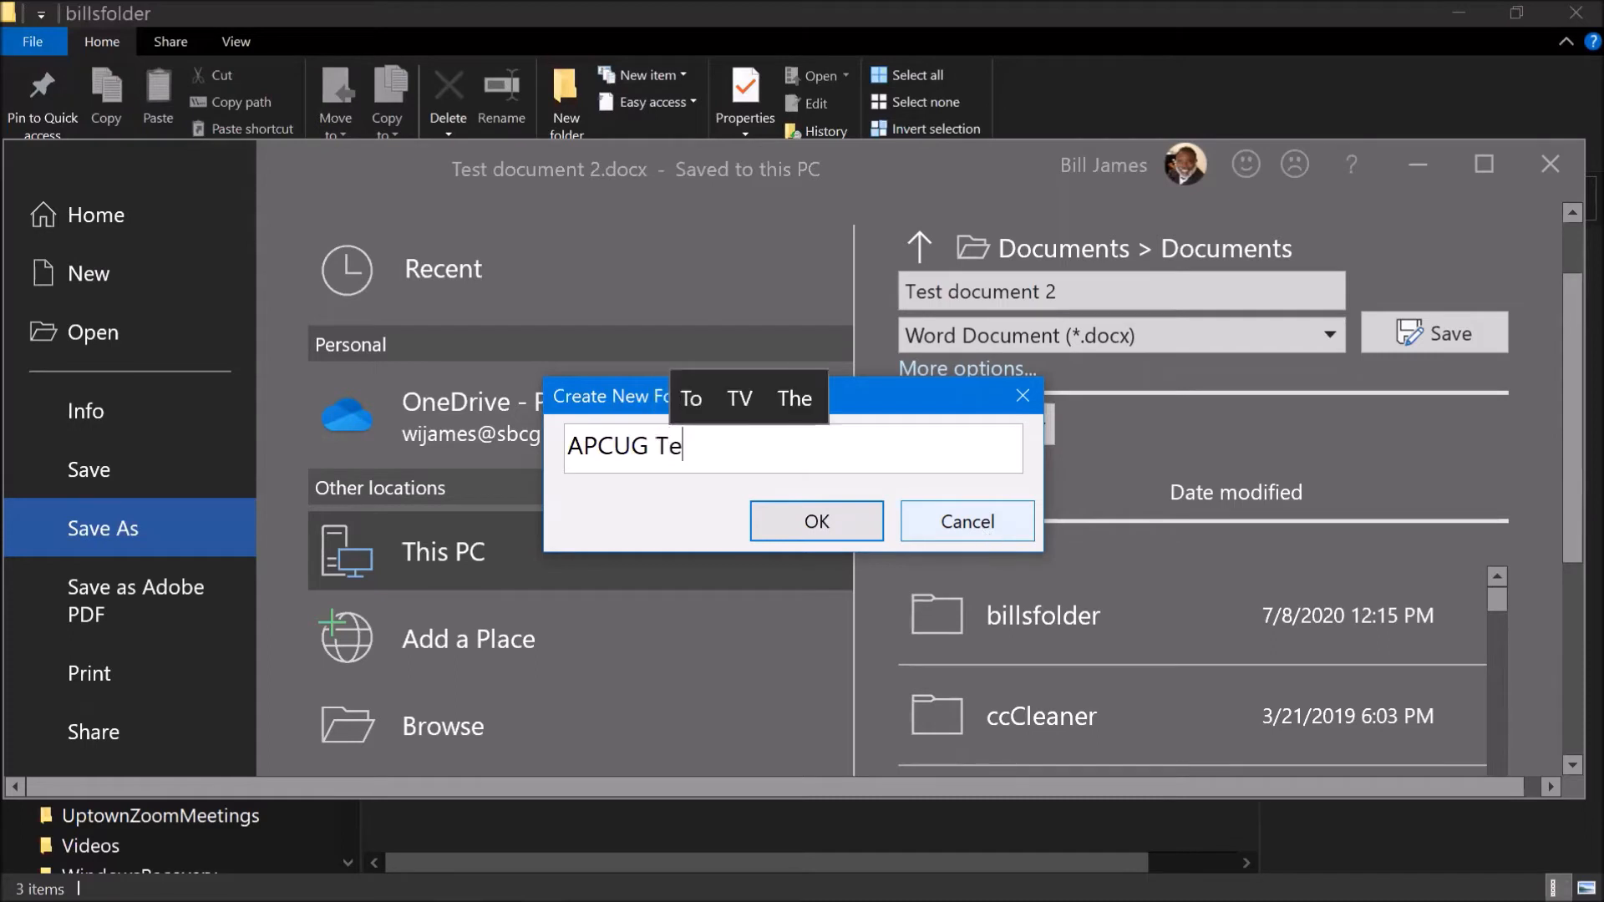
type("st")
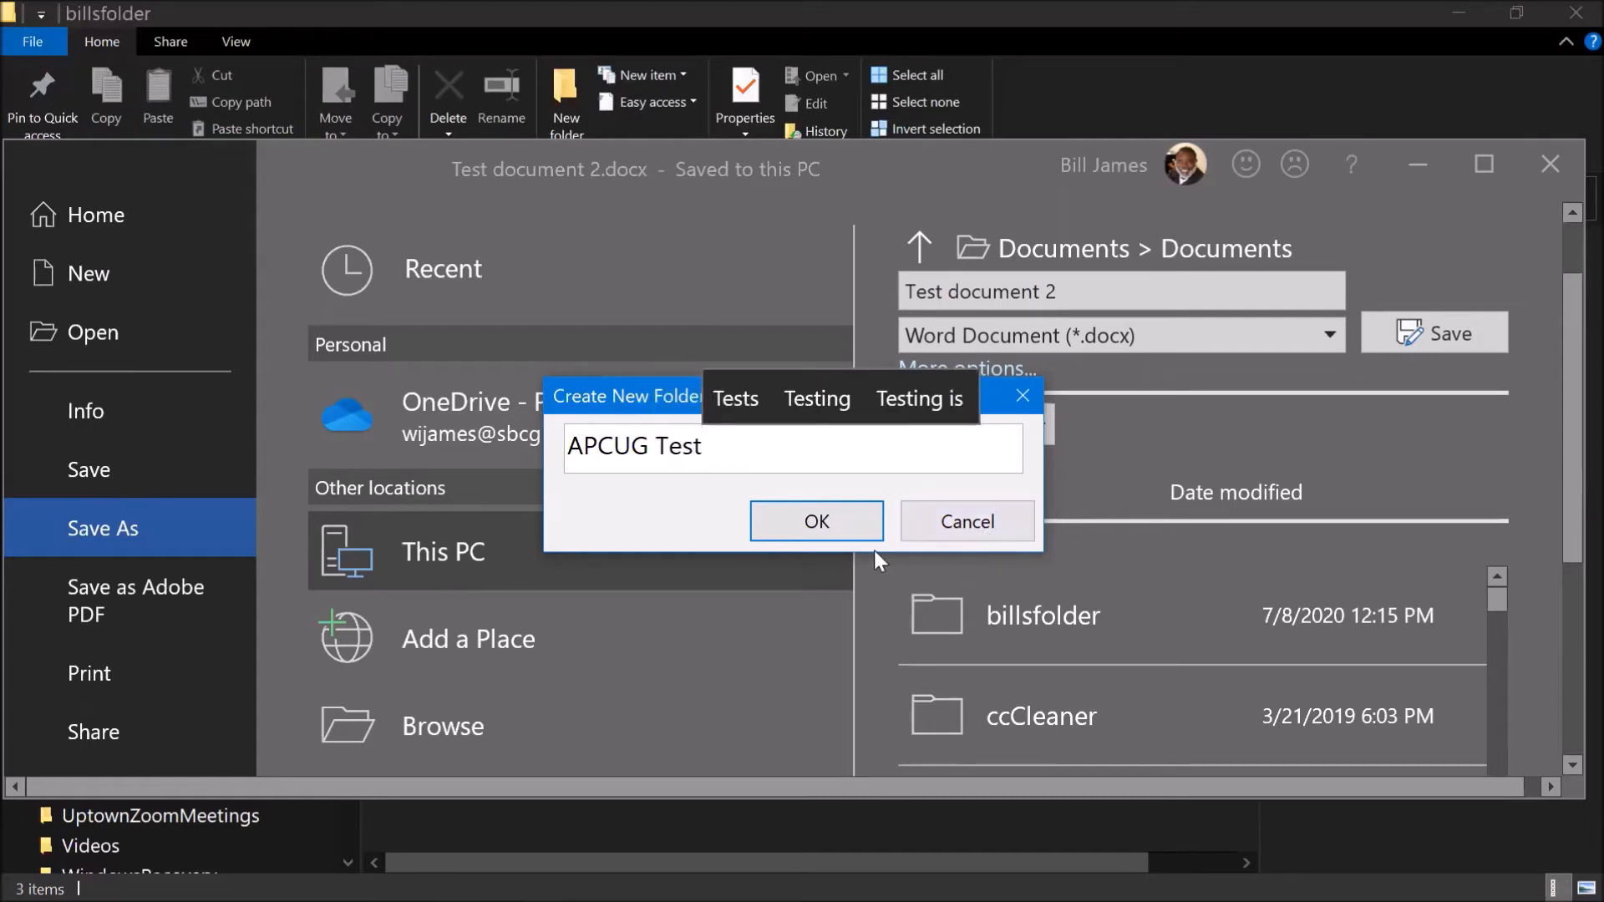
left_click(857, 538)
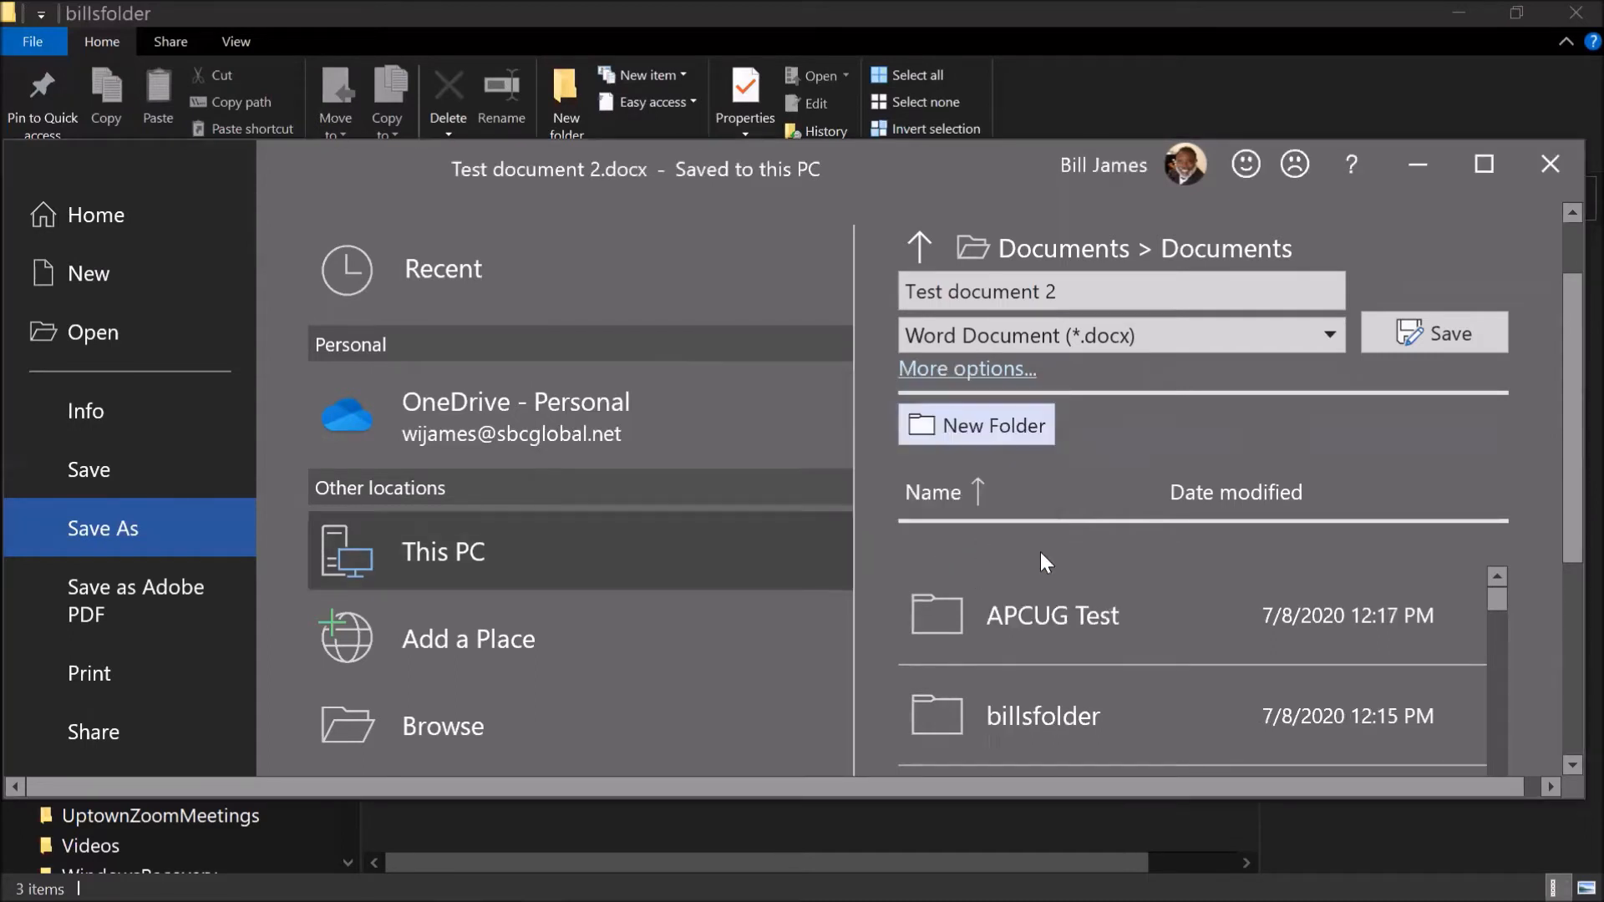
left_click(1079, 620)
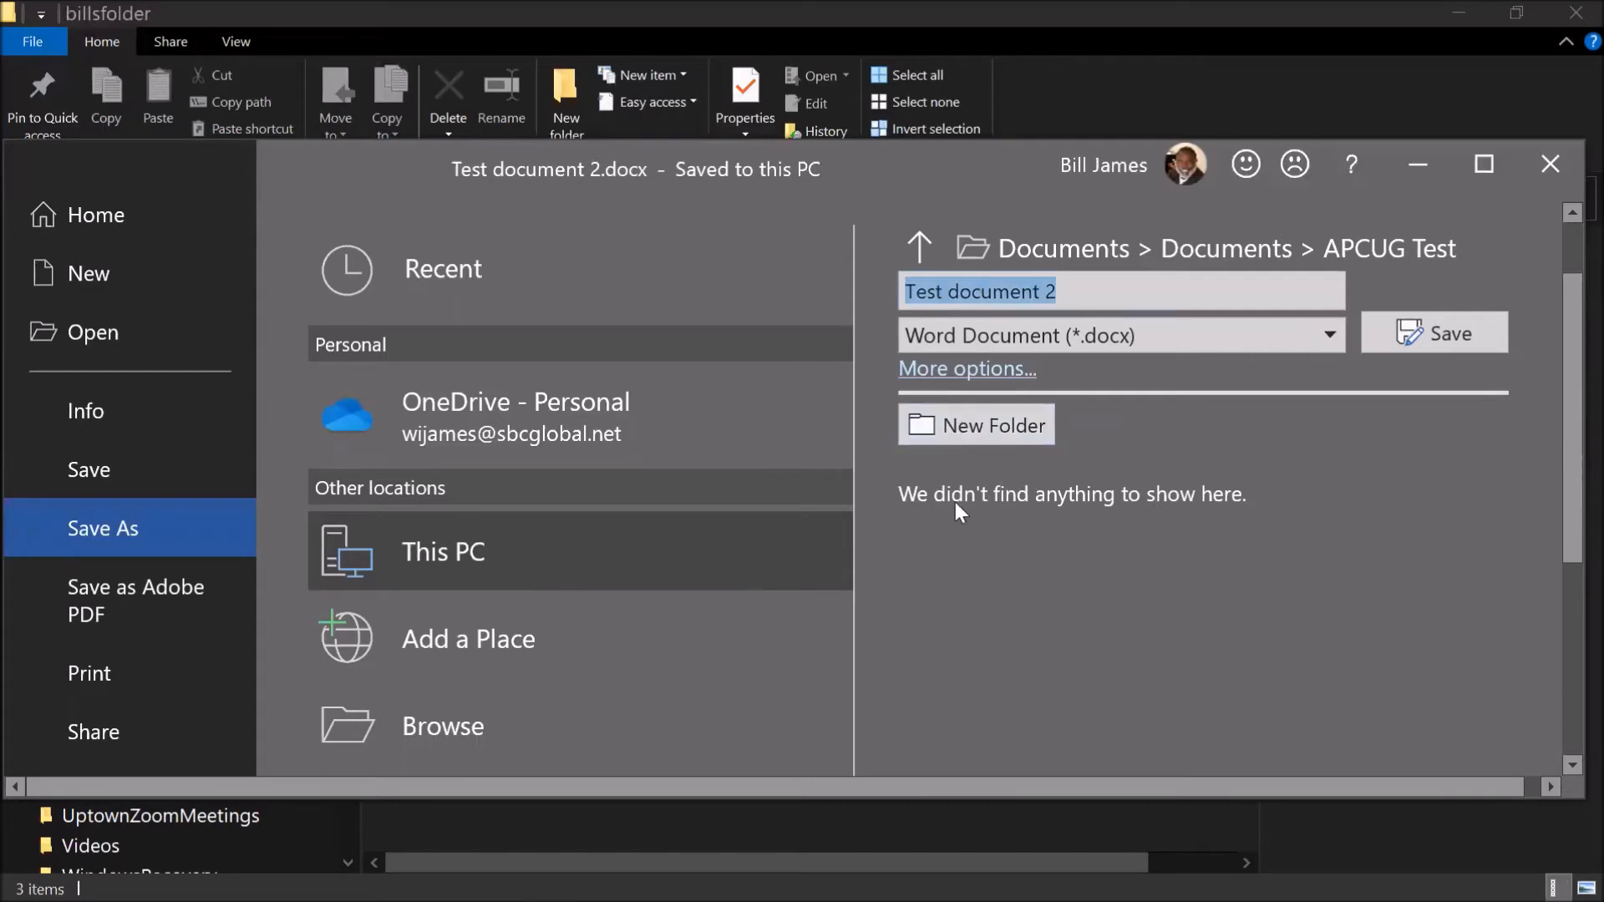
left_click(1443, 334)
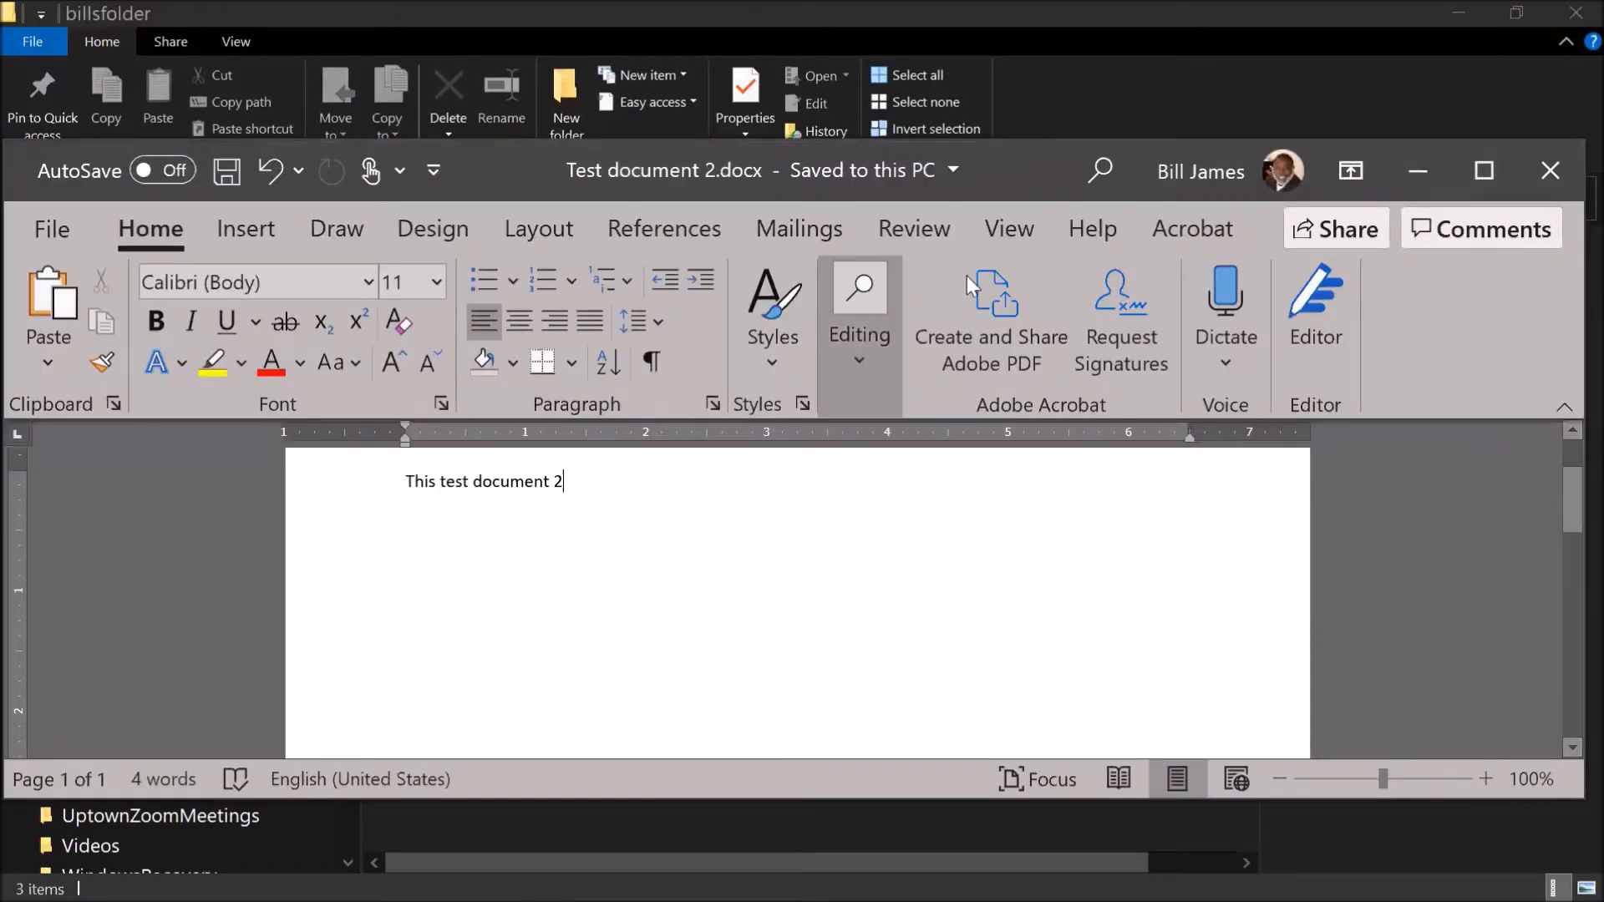
Step: Switch to File Explorer and open APCUG Test under This PC > Documents > Documents to check for Test document 2.docx
key("alt+F4")
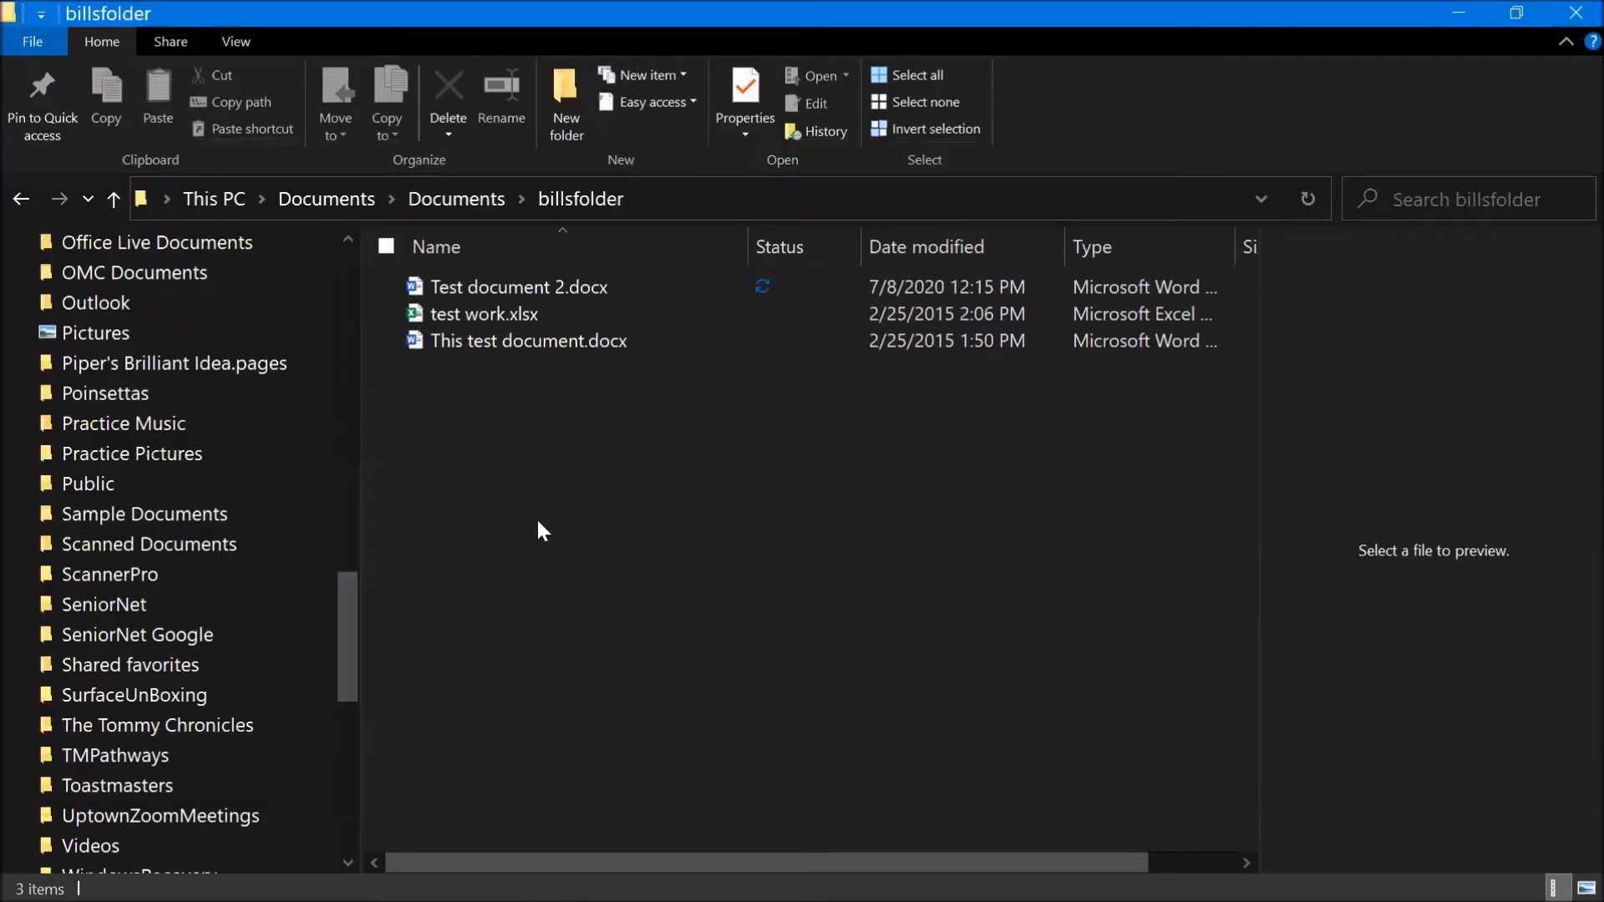
left_click_drag(345, 648, 351, 569)
scroll(350, 687, "down", 12)
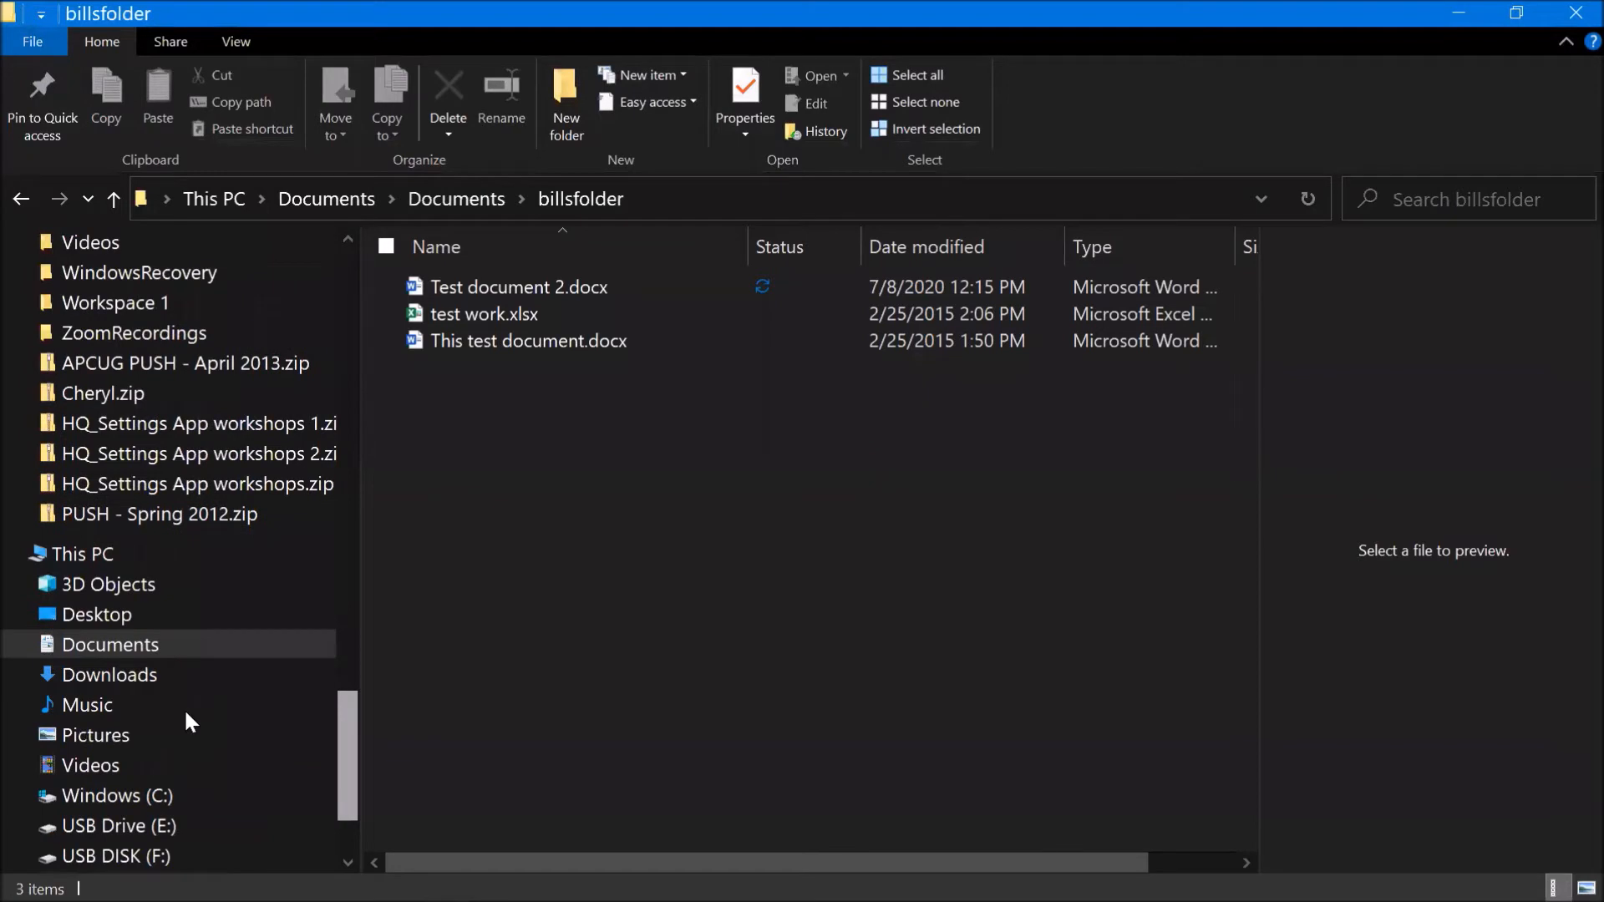
left_click(27, 644)
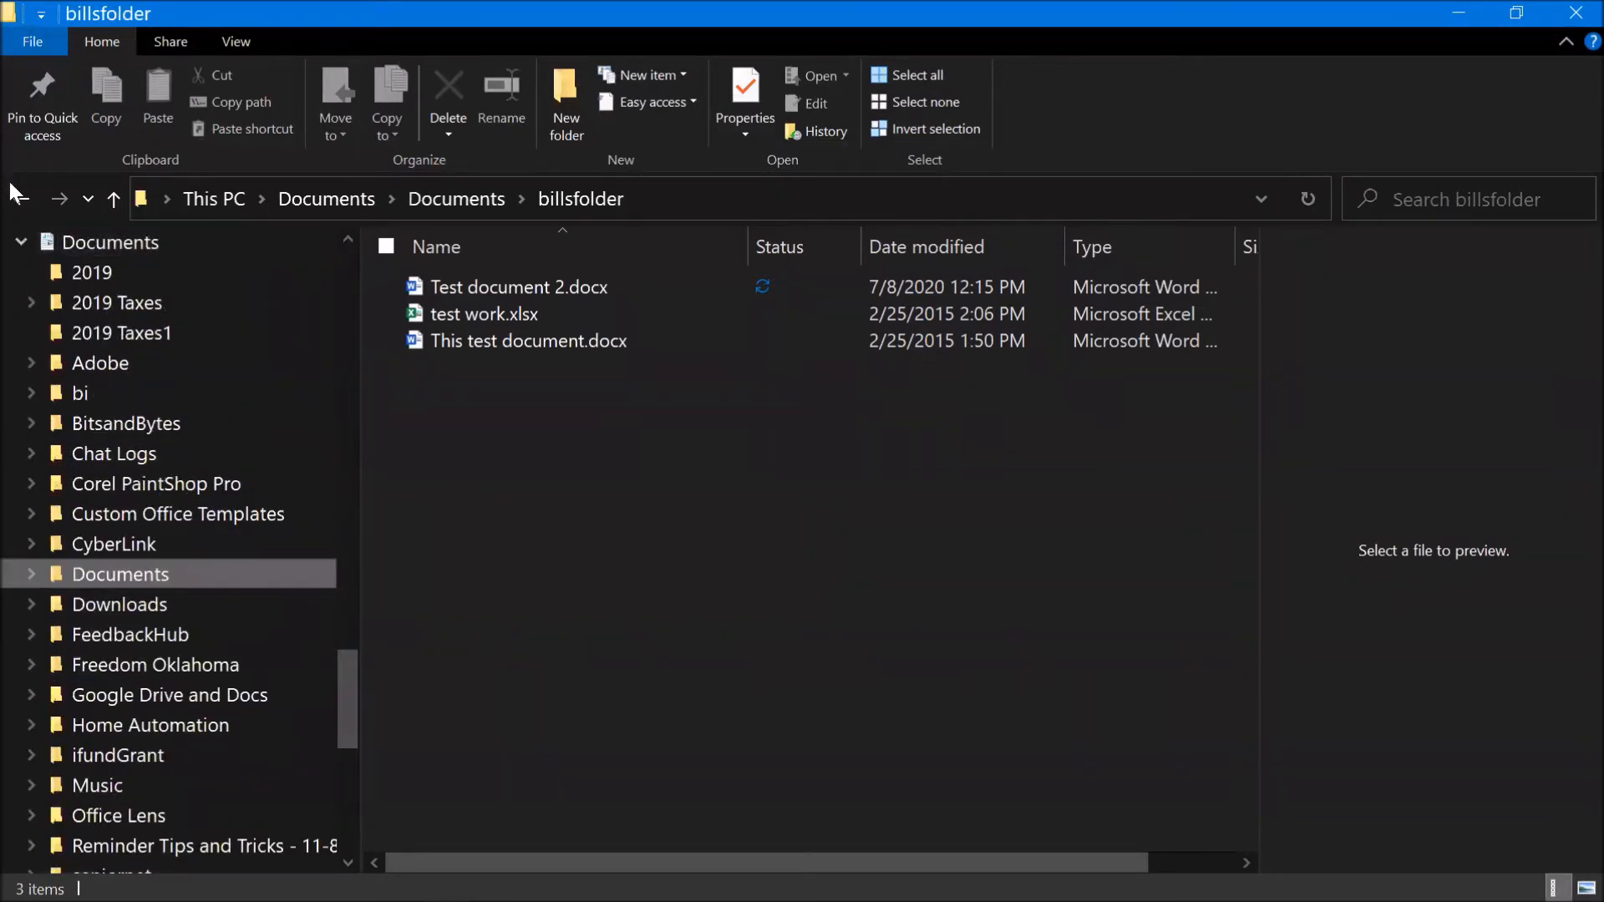
left_click(18, 201)
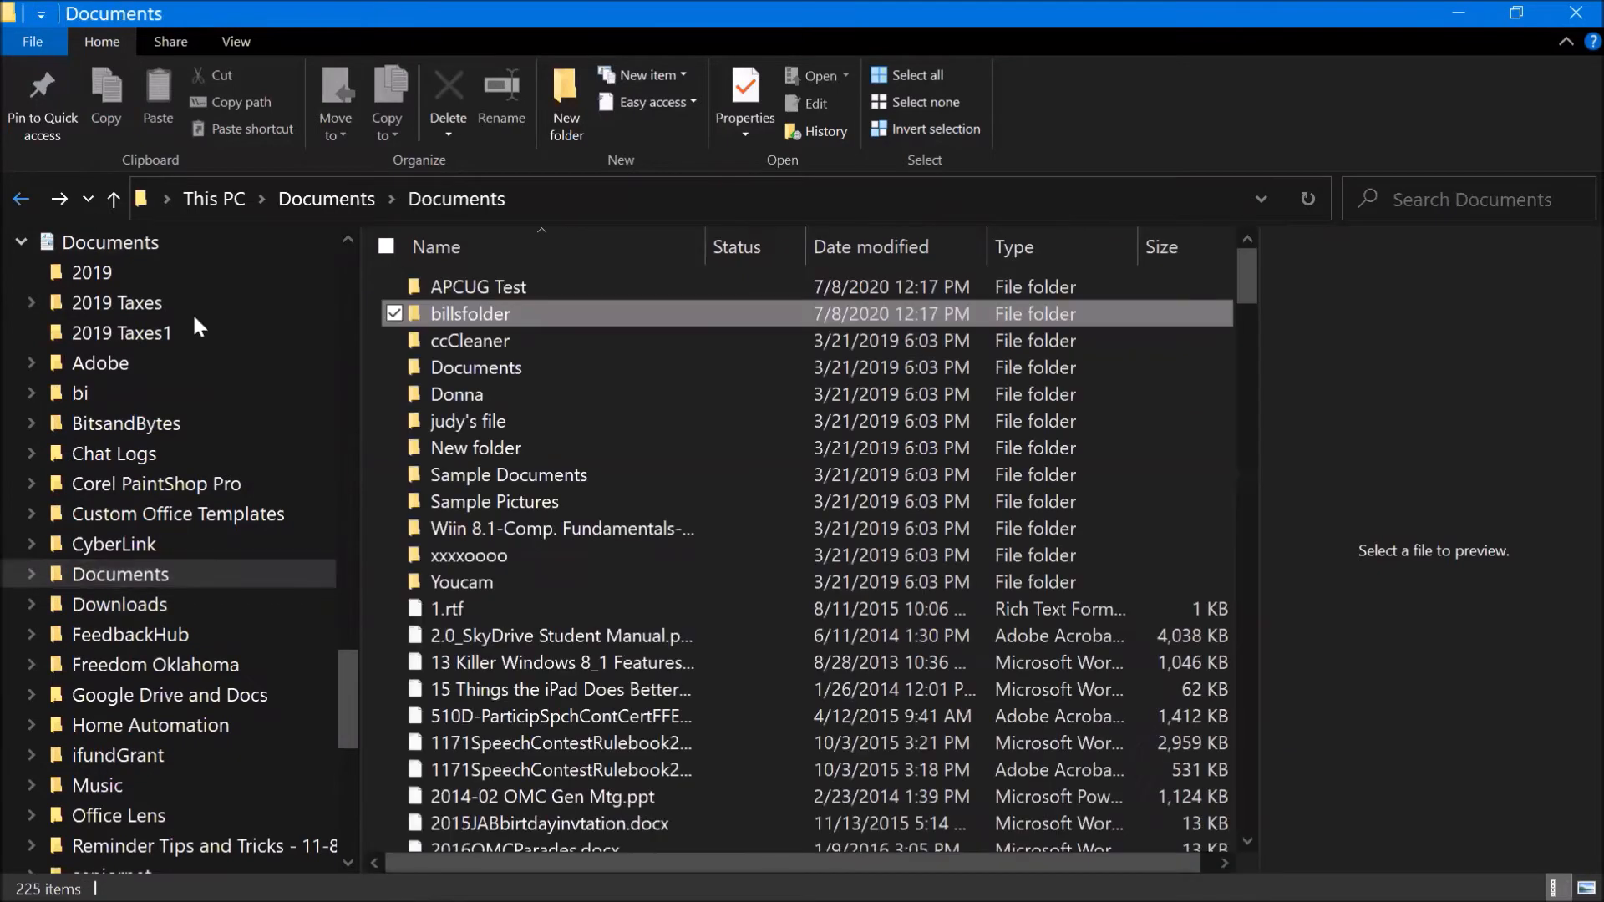
left_click(499, 287)
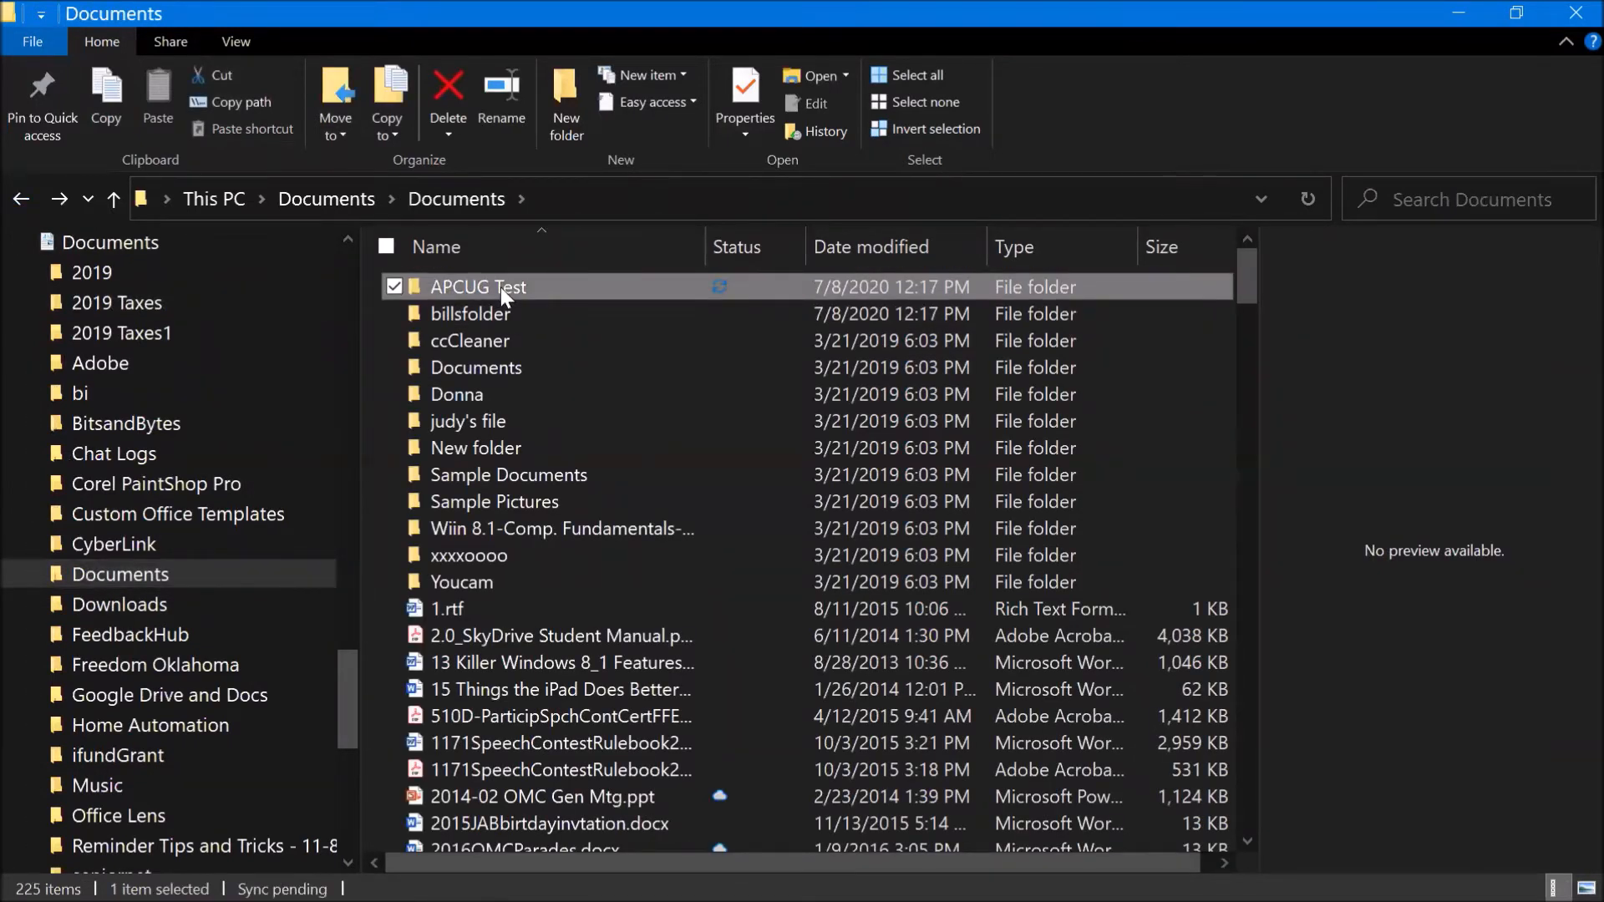
double_click(500, 288)
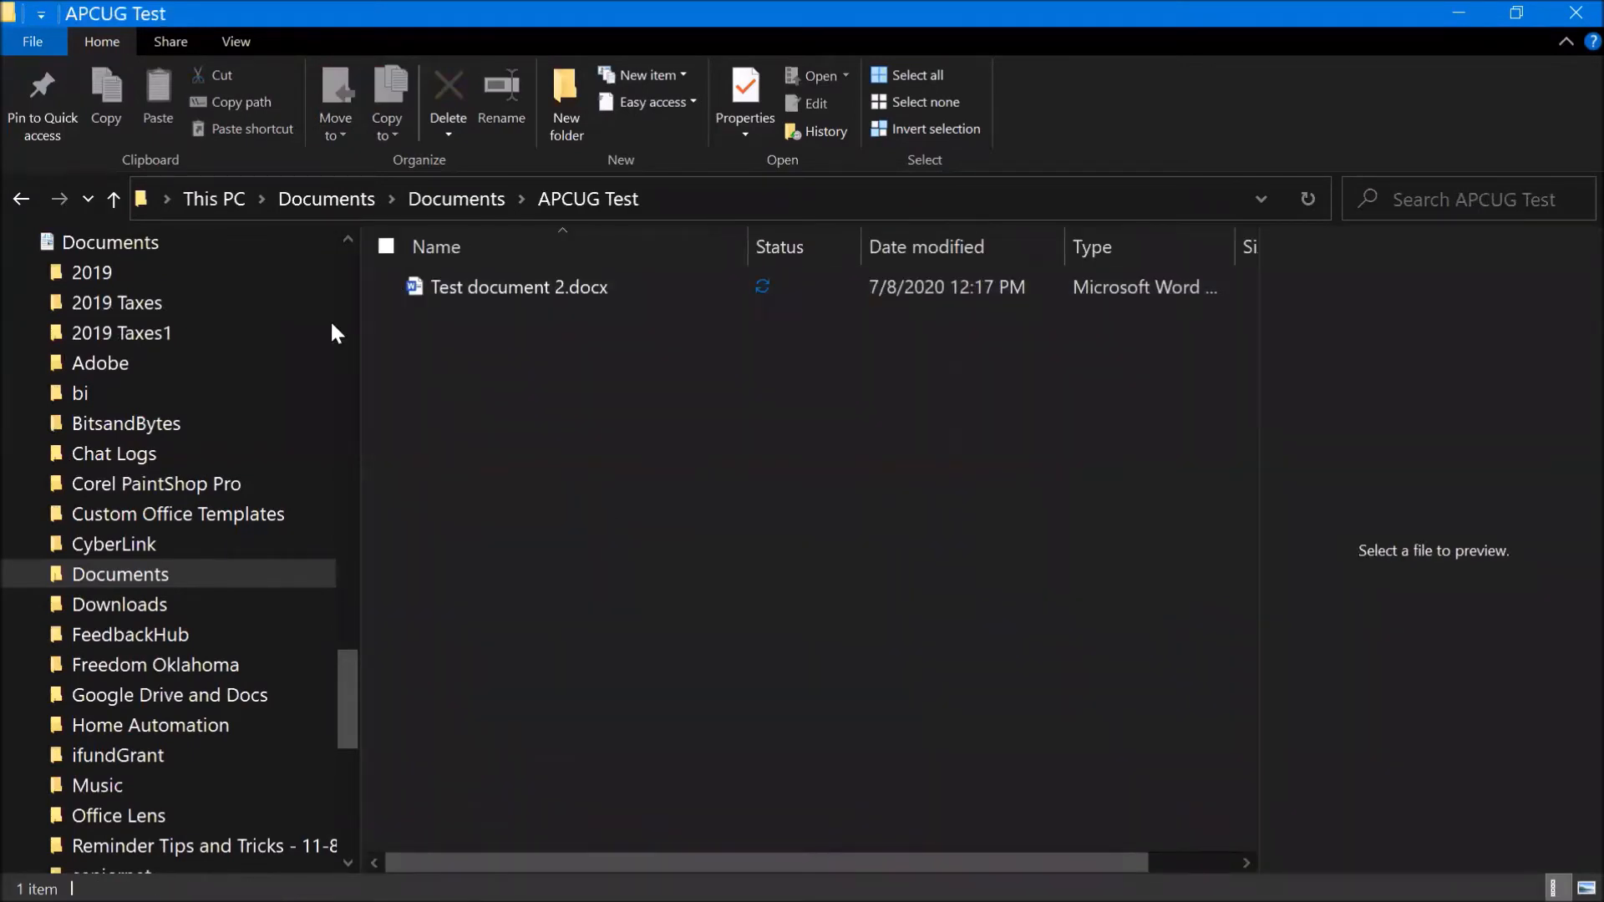
Step: Return to the parent Documents folder and review the OneDrive, This PC and USB drive locations in the folder tree
left_click(27, 202)
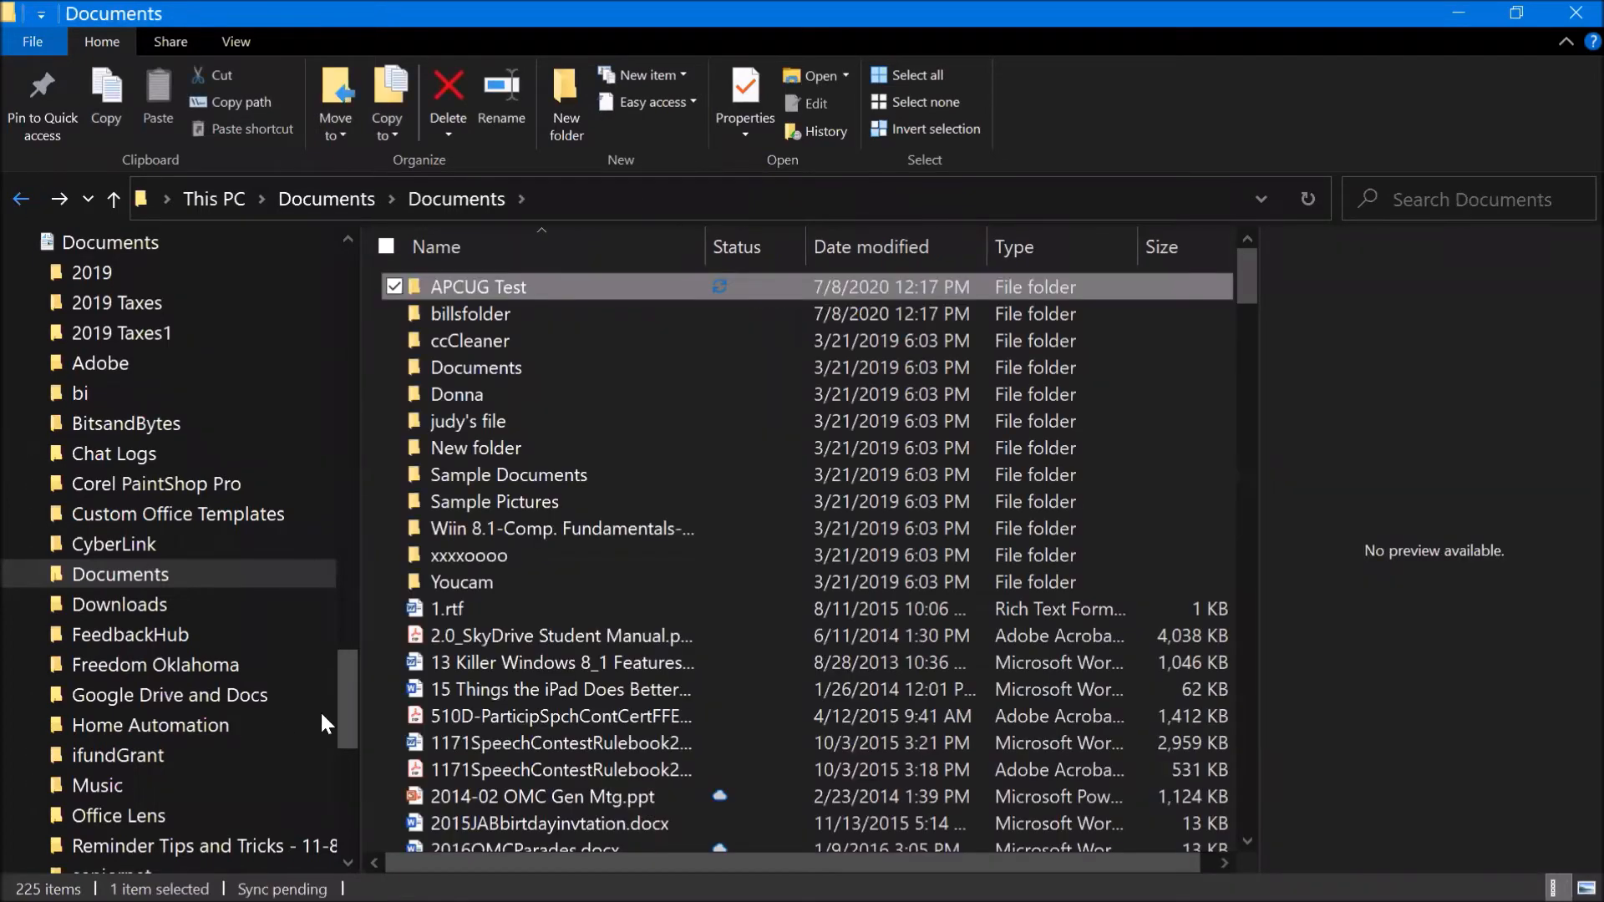
left_click_drag(348, 705, 377, 552)
left_click_drag(383, 480, 405, 323)
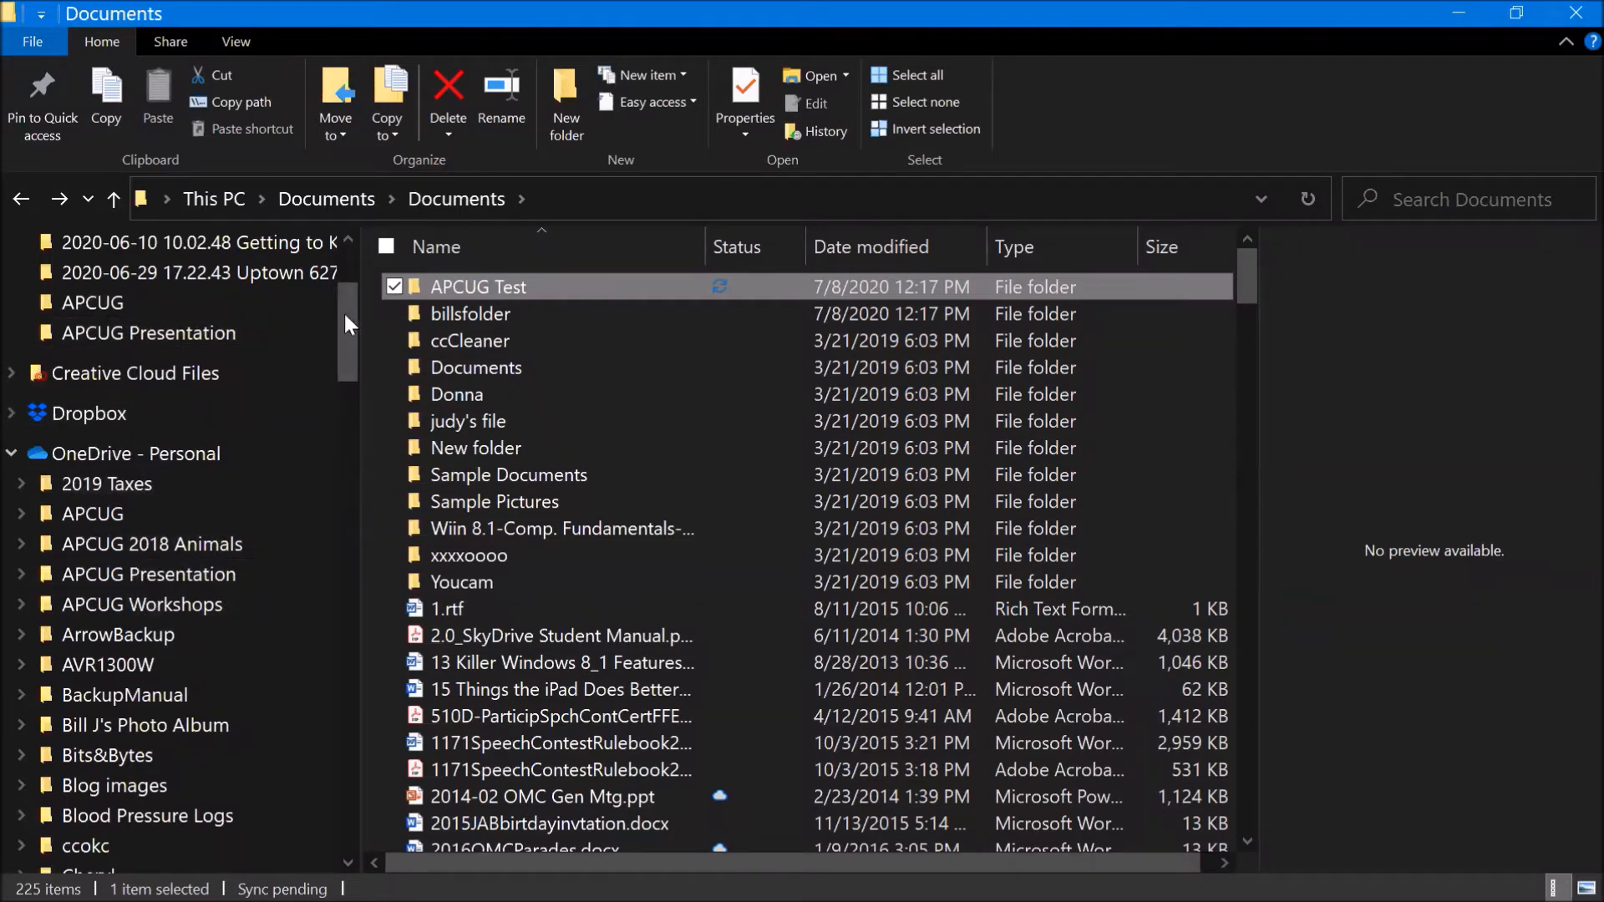
scroll(349, 335, "down", 1)
scroll(317, 710, "down", 20)
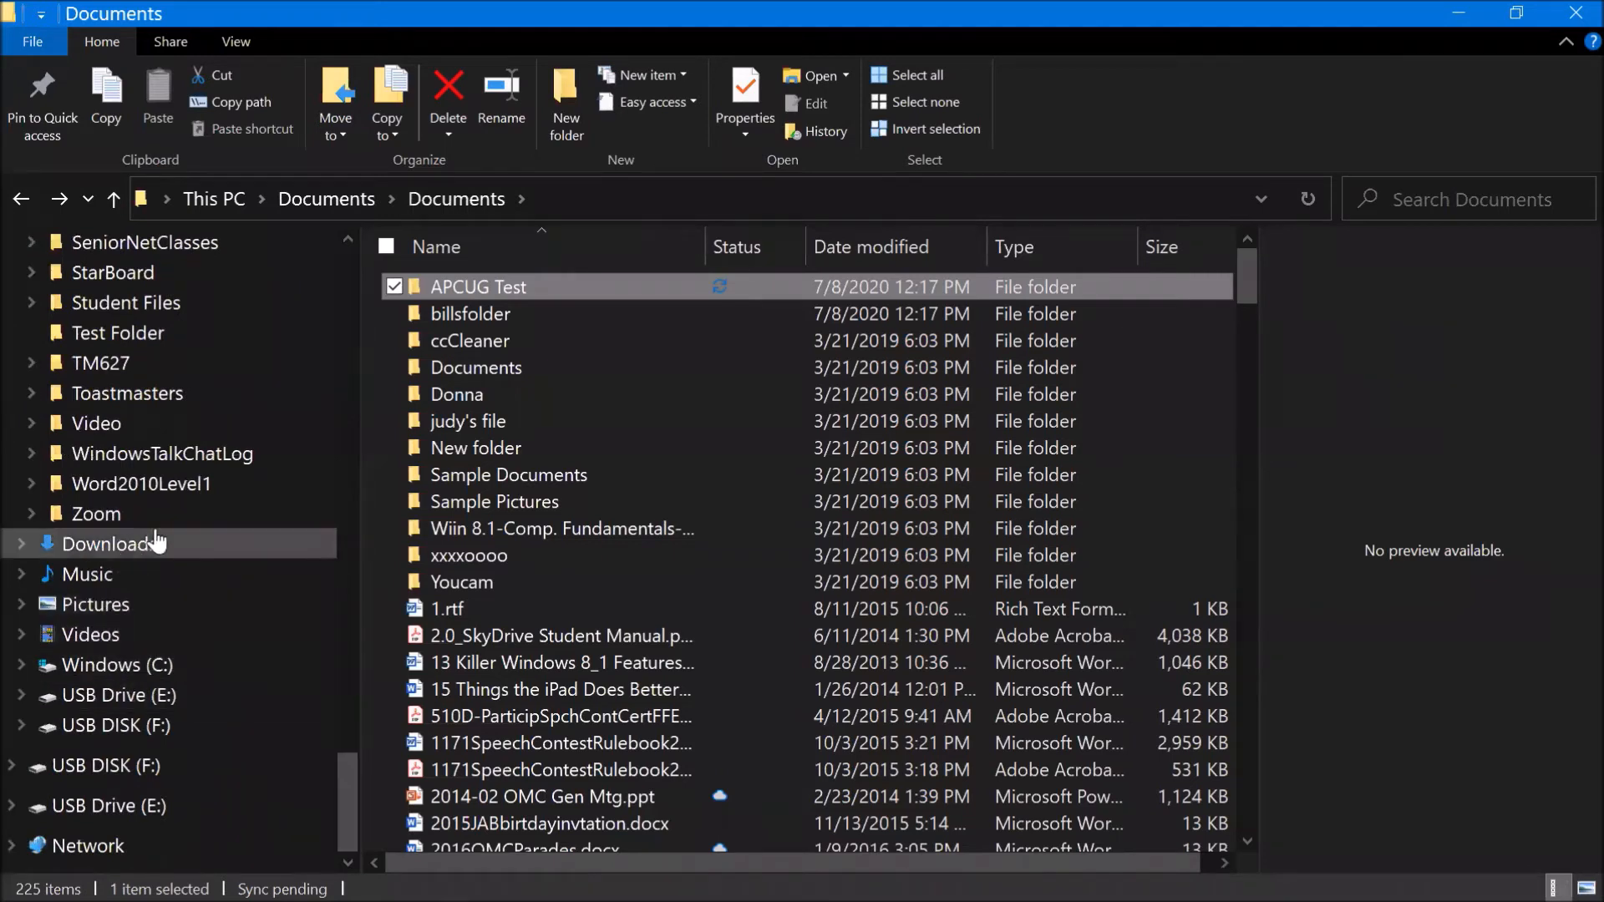
scroll(157, 543, "up", 1)
scroll(157, 543, "up", 3)
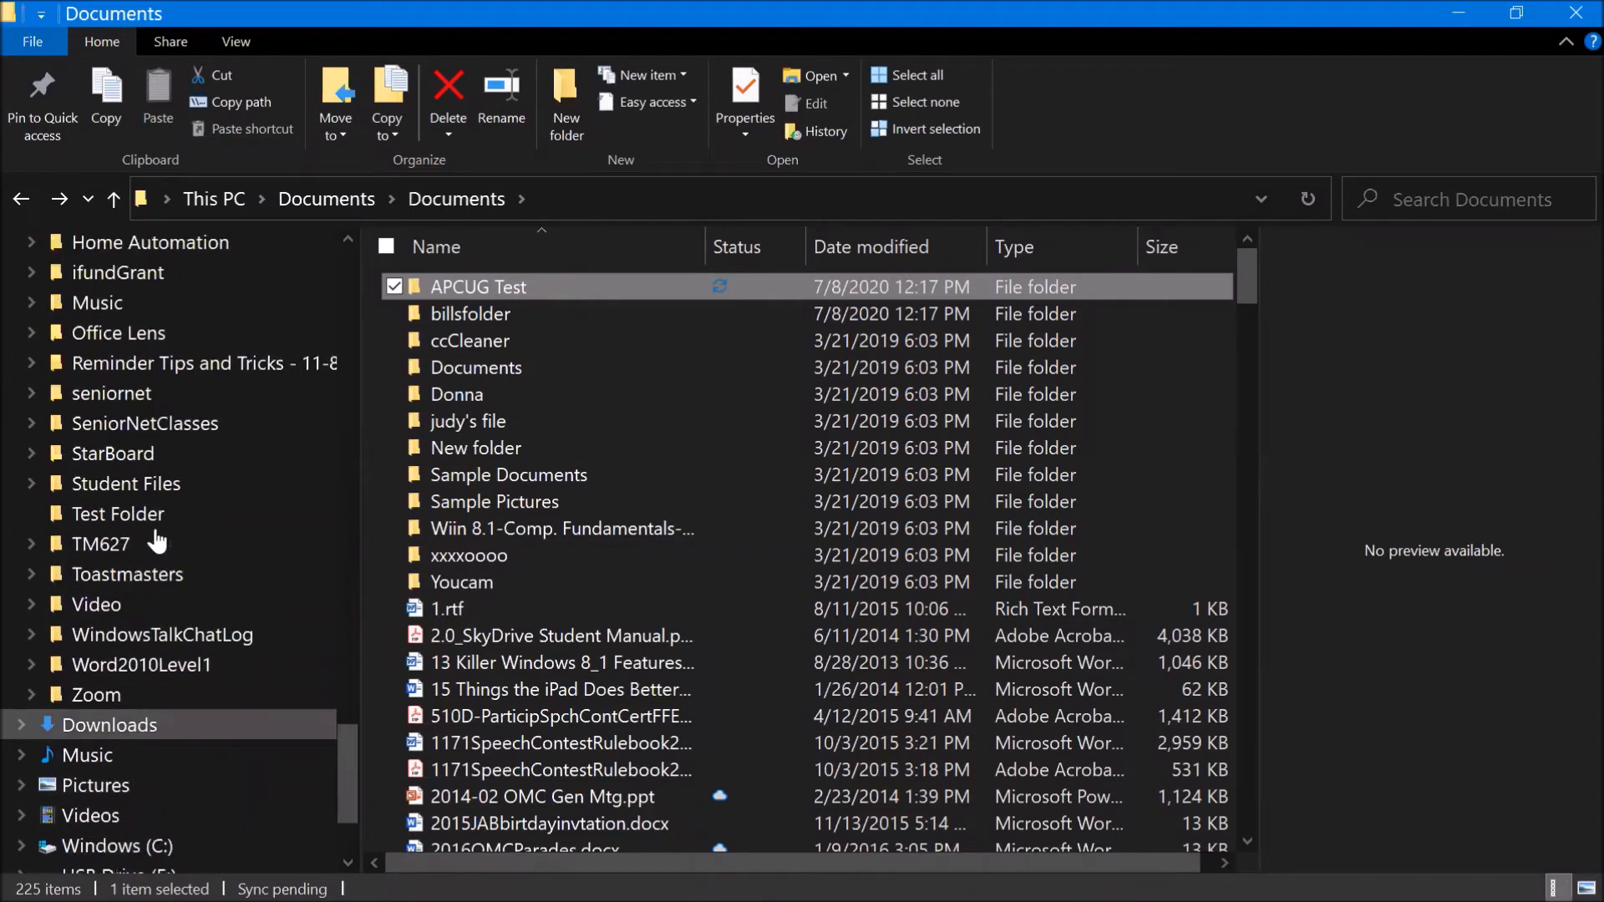
scroll(157, 543, "down", 1)
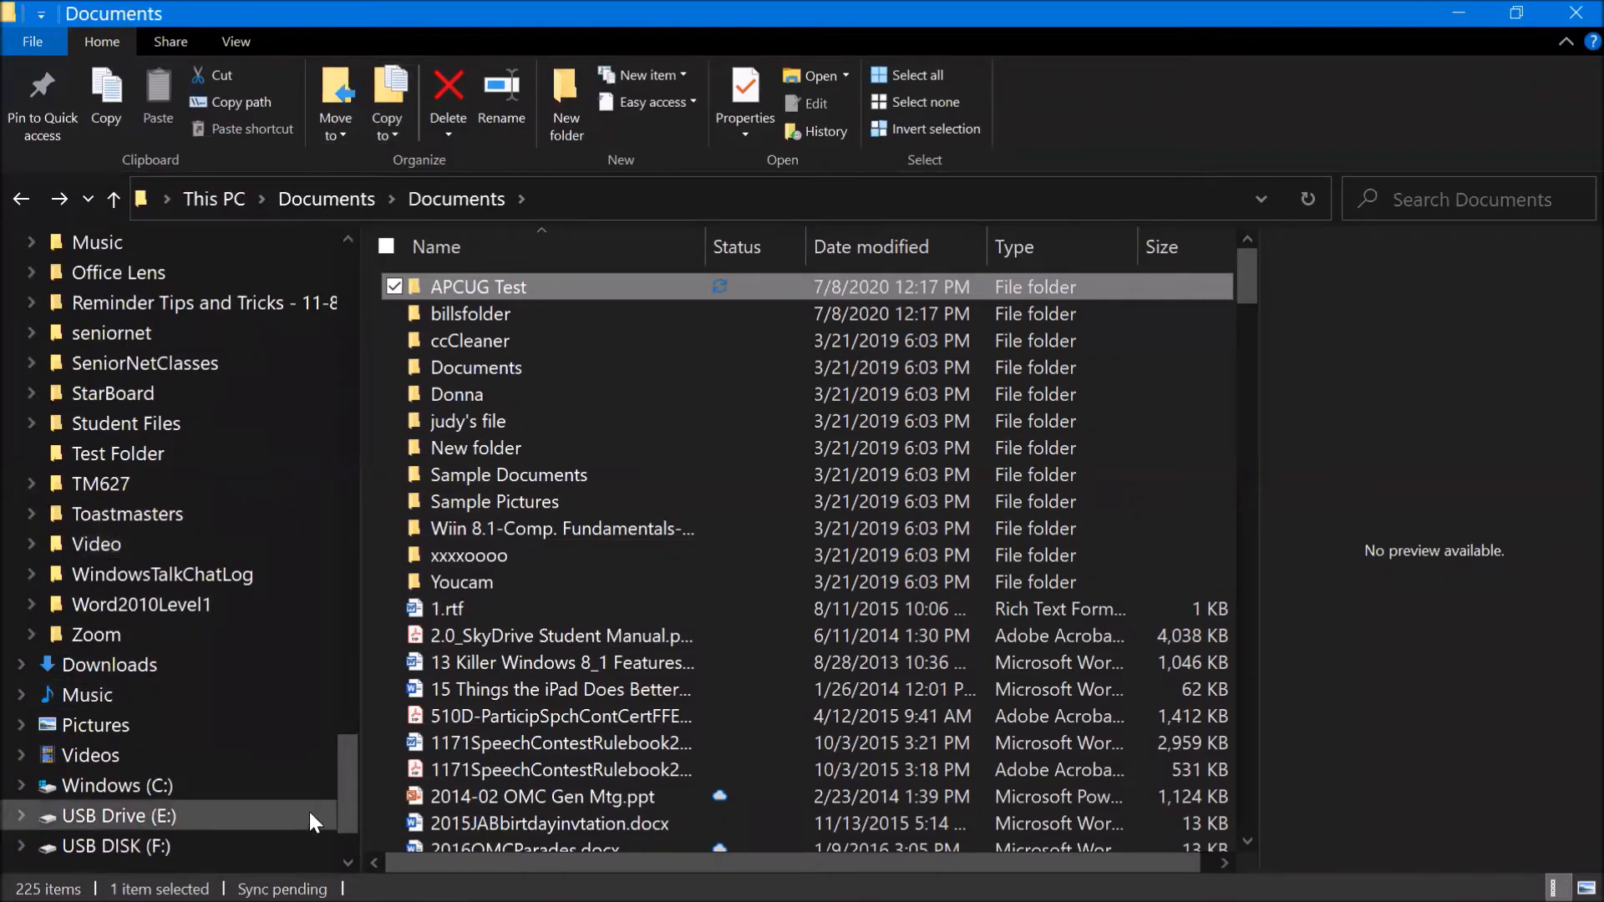
scroll(331, 830, "down", 2)
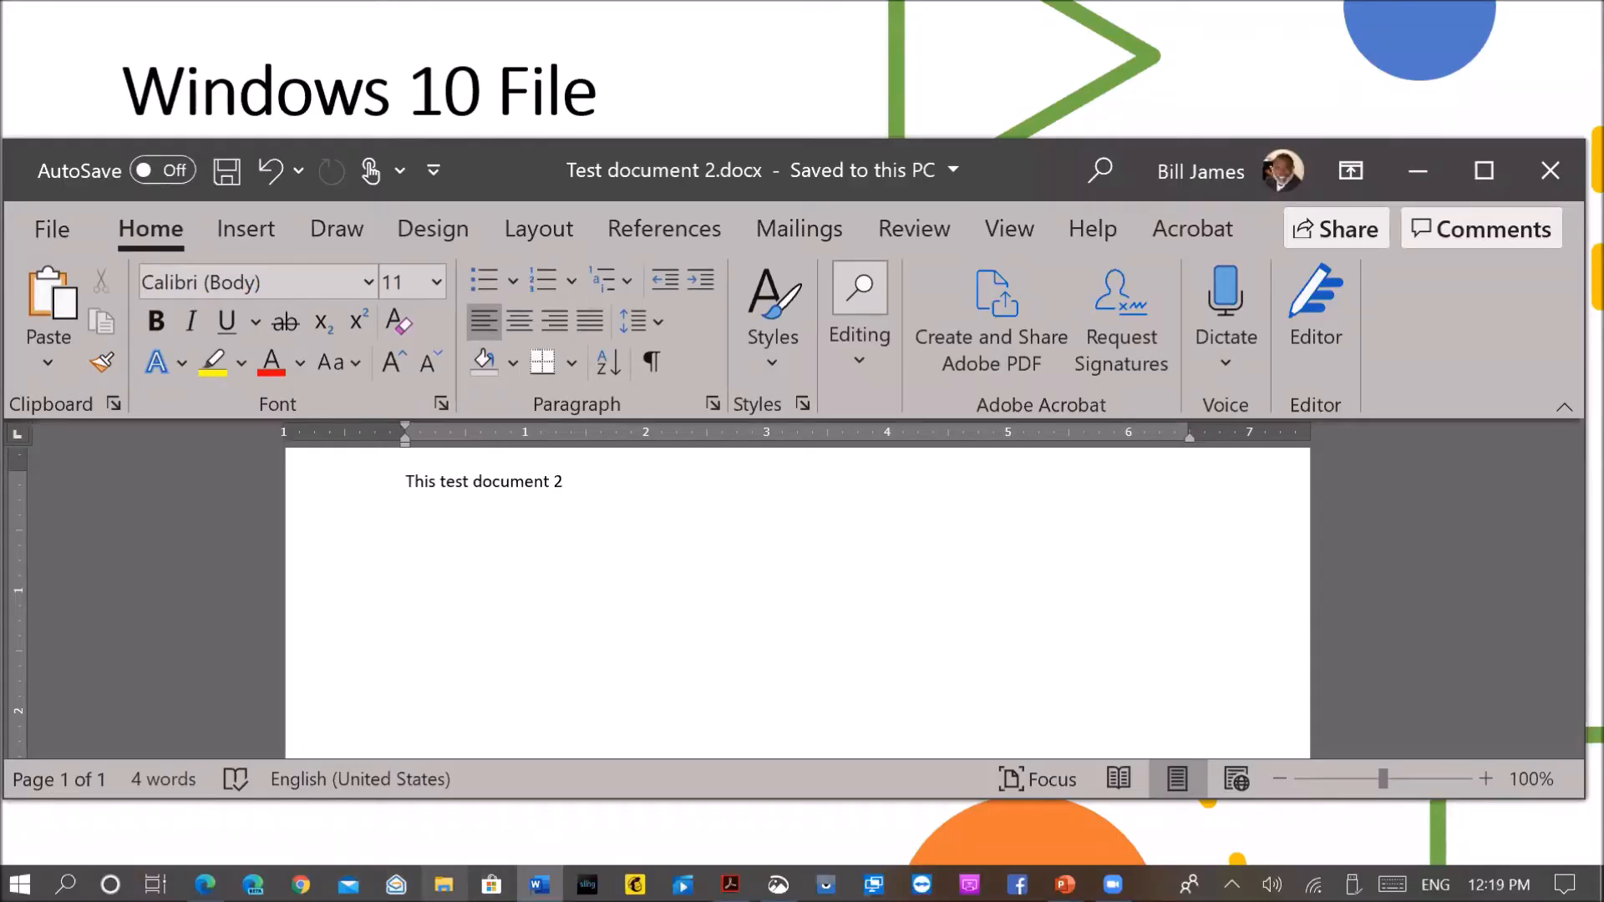
Step: Open a File Explorer window at Quick access and check the path of the most recent Test document 2.docx
left_click(444, 884)
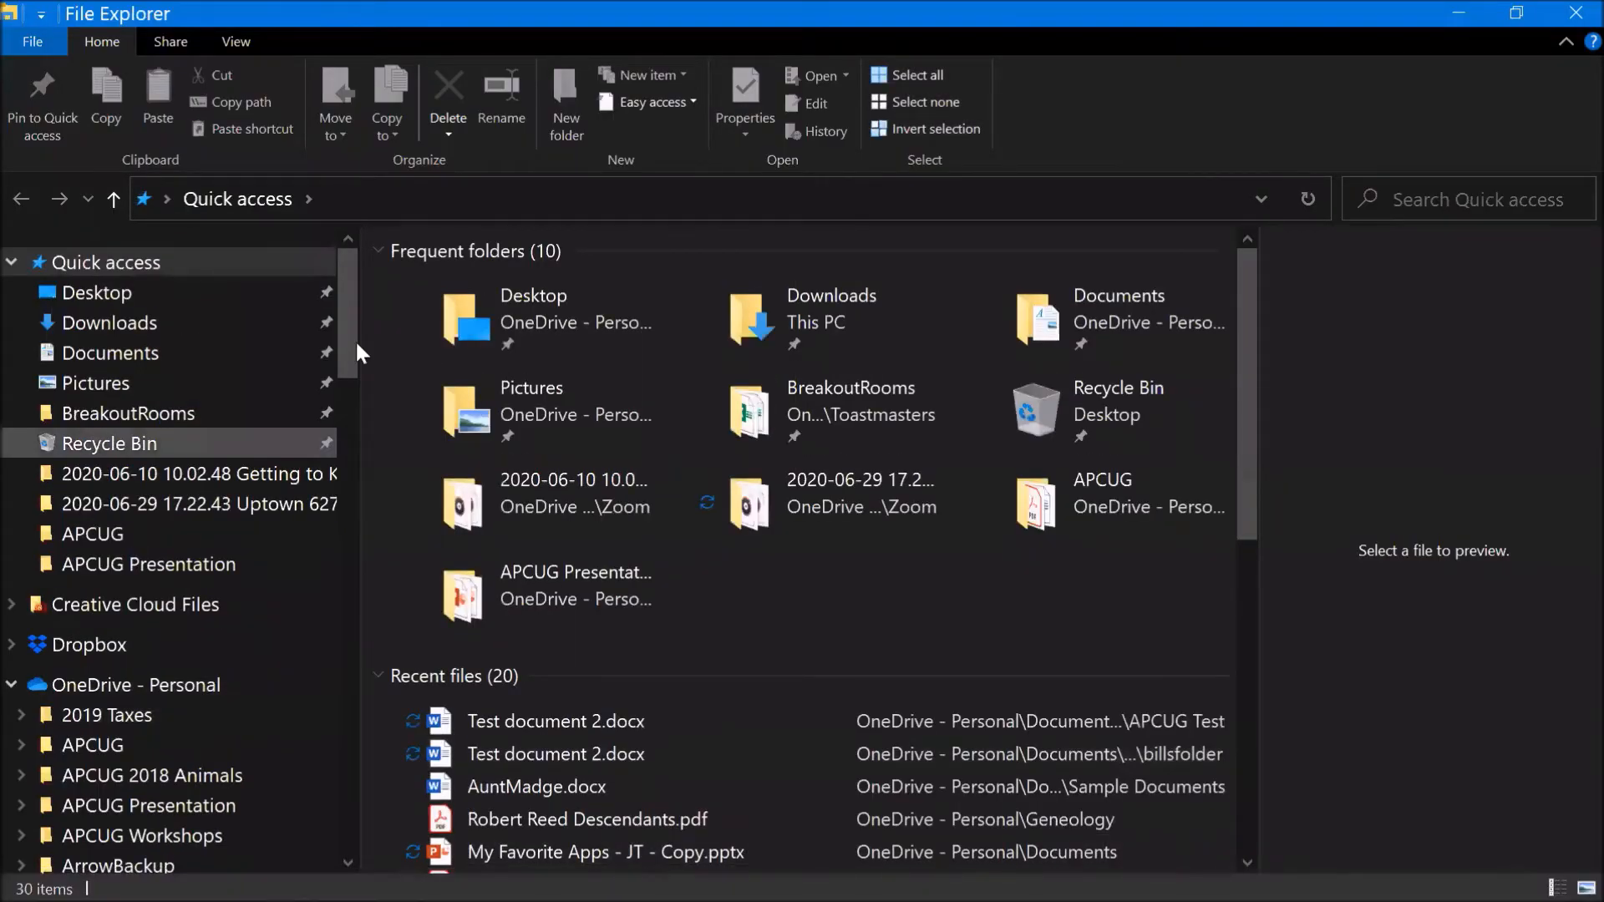
scroll(347, 354, "down", 2)
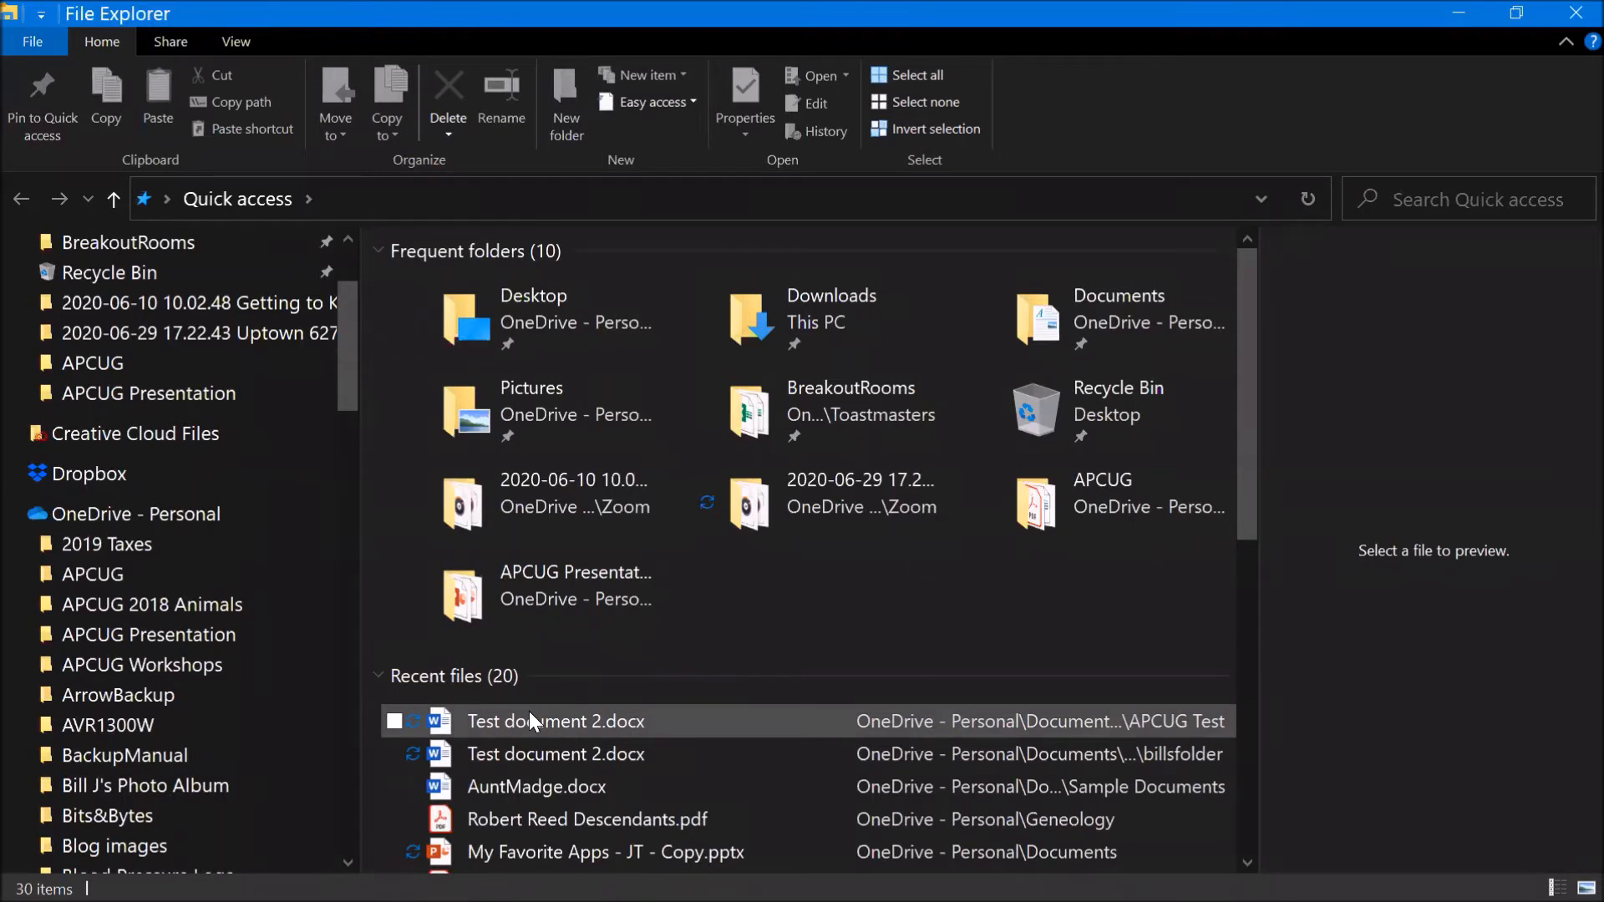
mouse_move(529, 711)
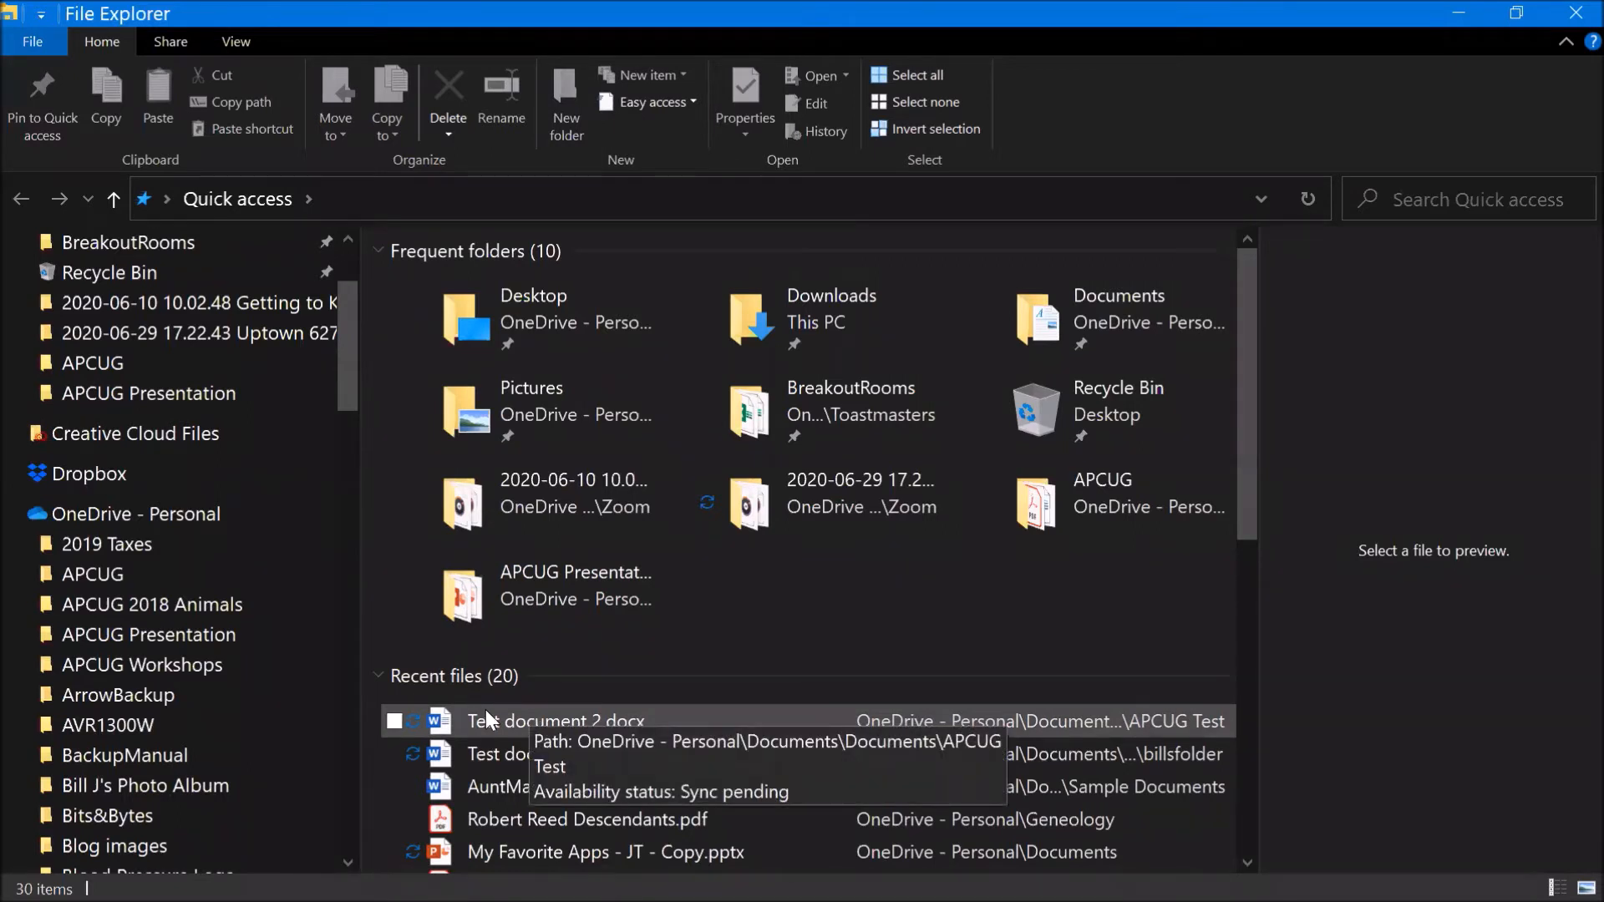
mouse_move(344, 396)
left_mouse_down()
mouse_move(344, 428)
mouse_move(352, 389)
left_mouse_up()
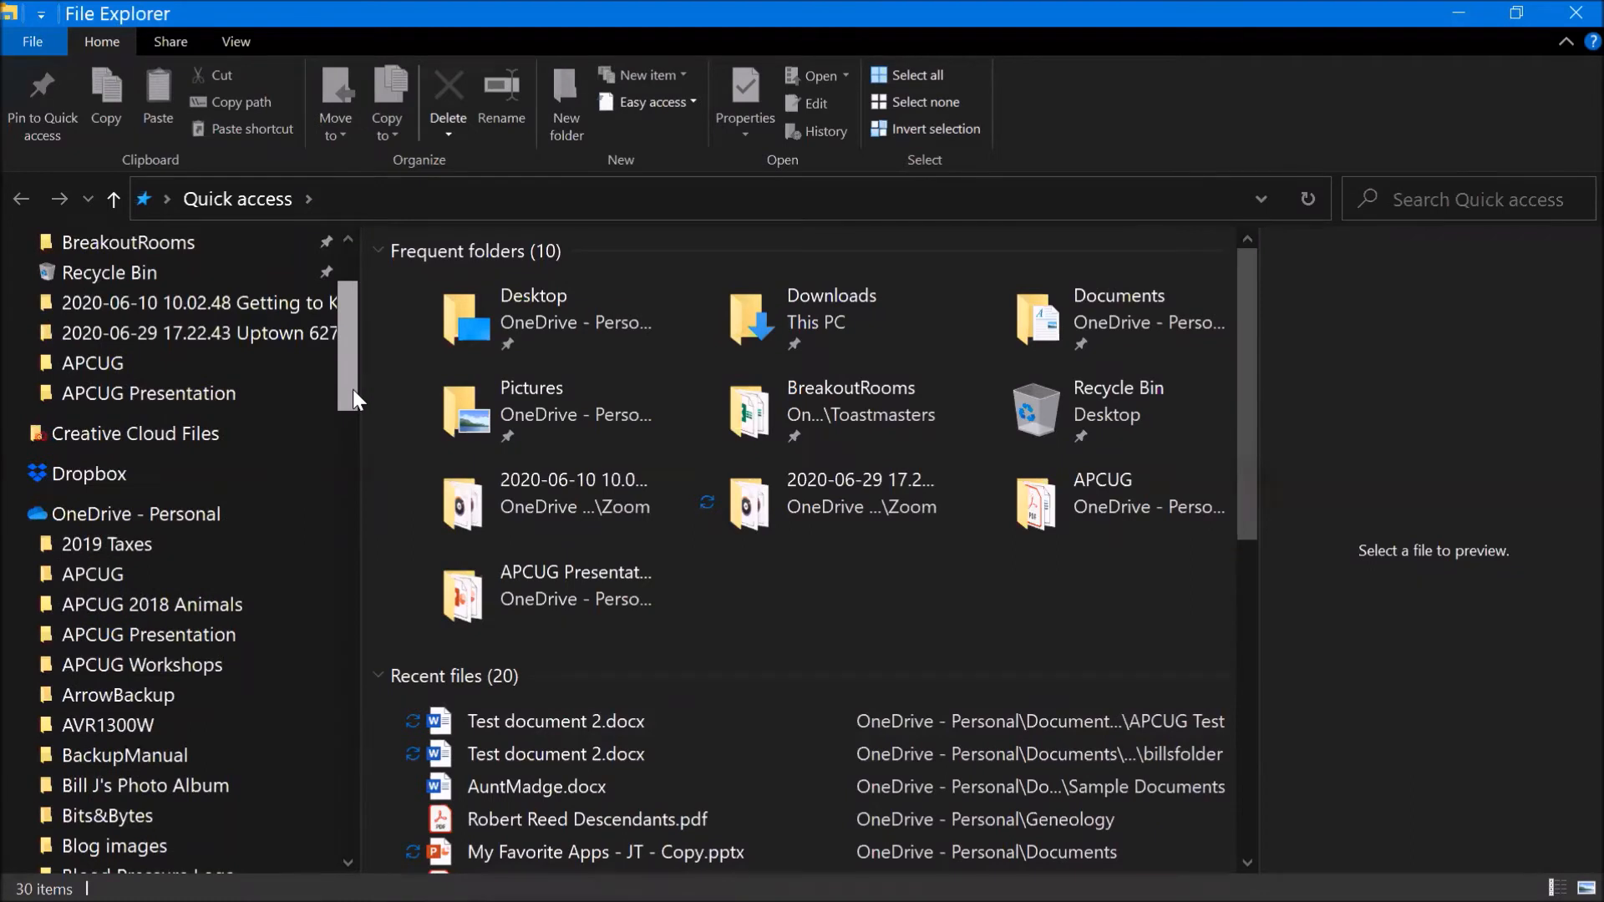
mouse_move(583, 718)
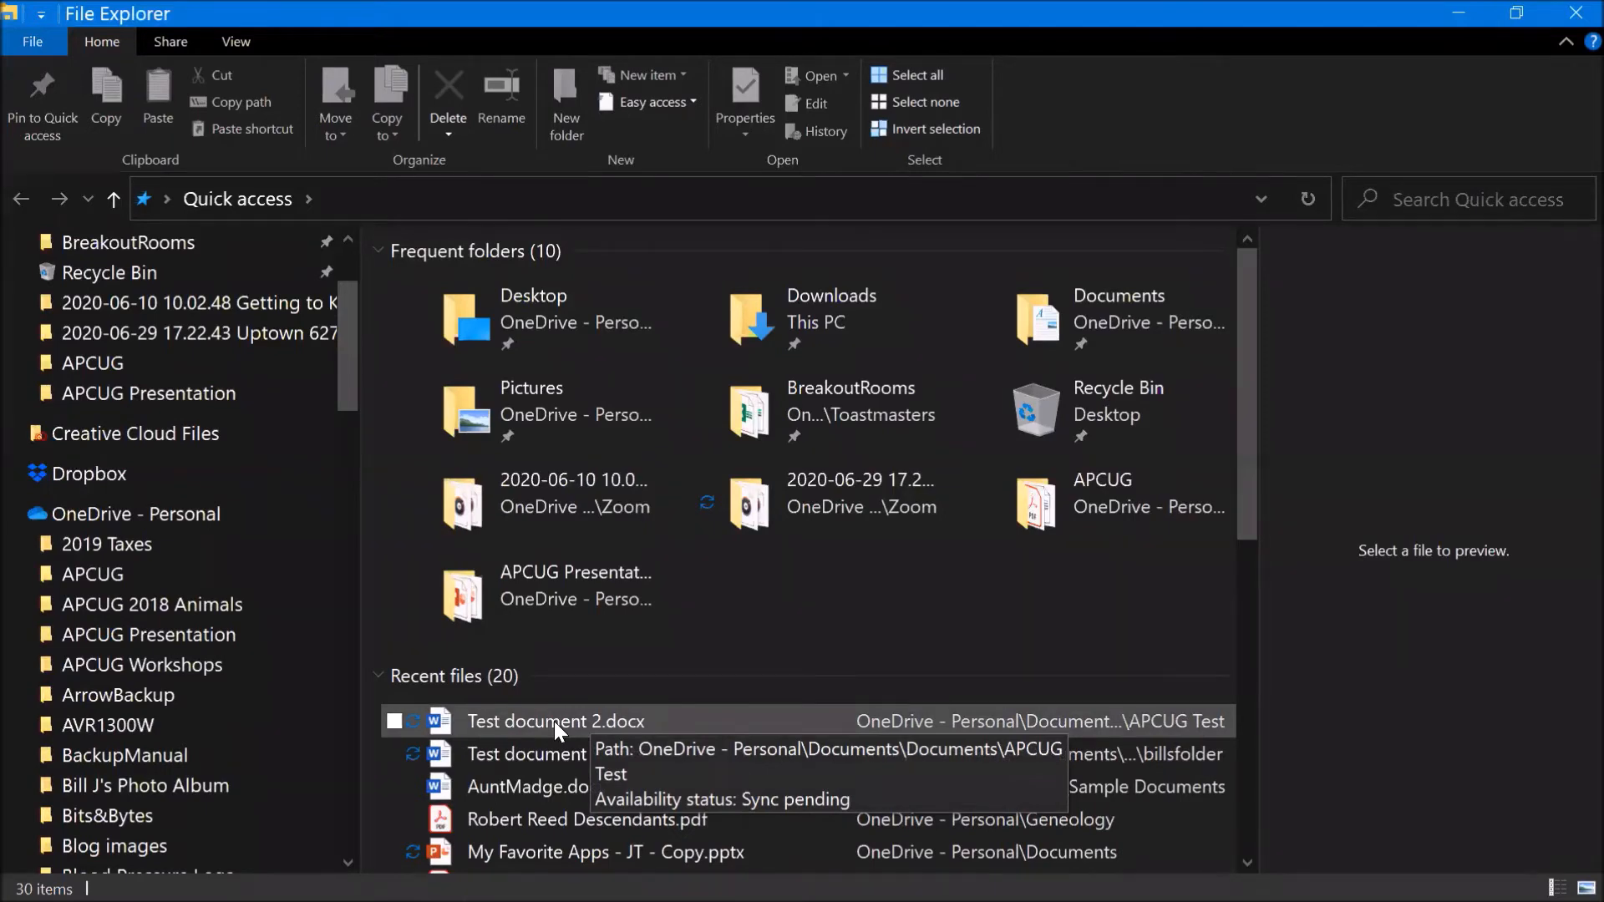
Step: Select the recent Test document 2.docx stored in APCUG Test and start copying it to a custom location
left_click(554, 721)
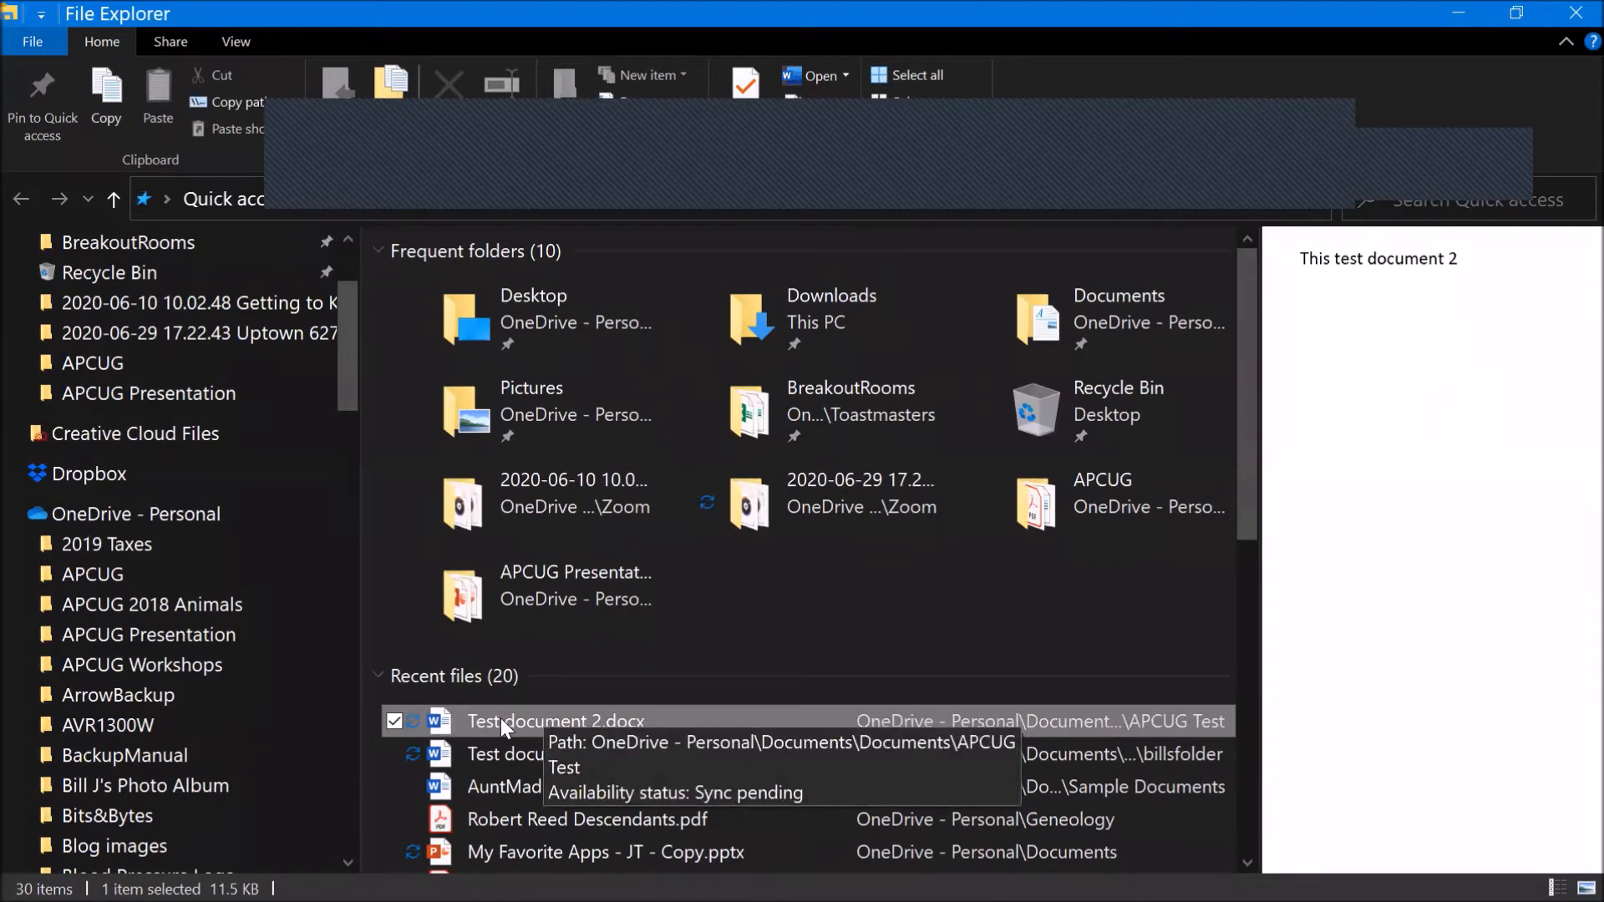
left_click(394, 112)
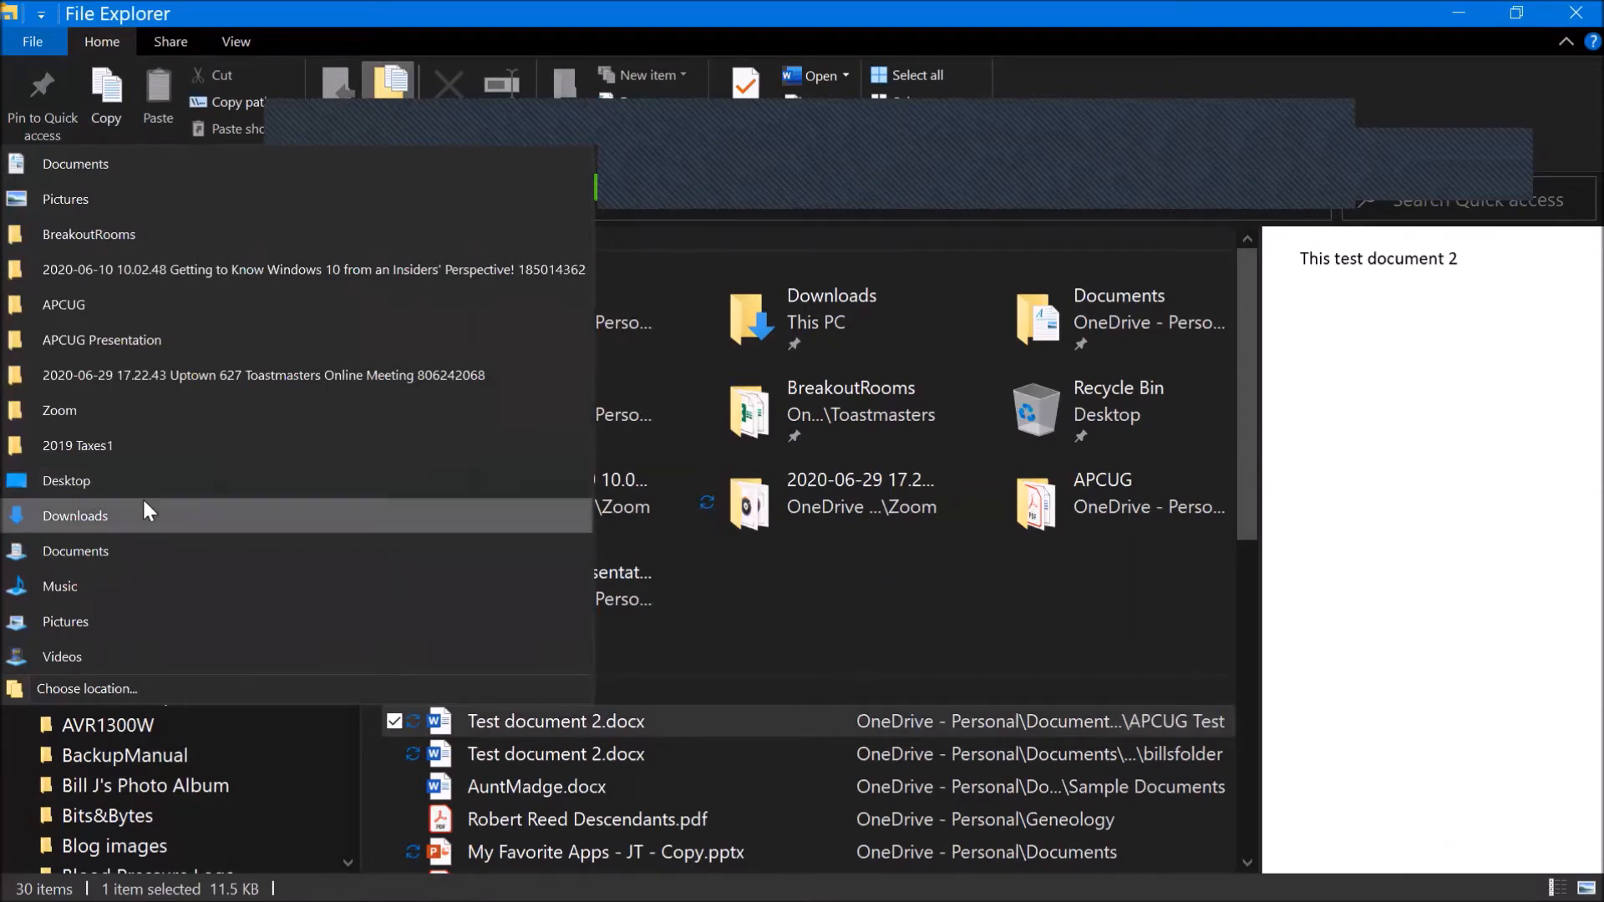
left_click(108, 691)
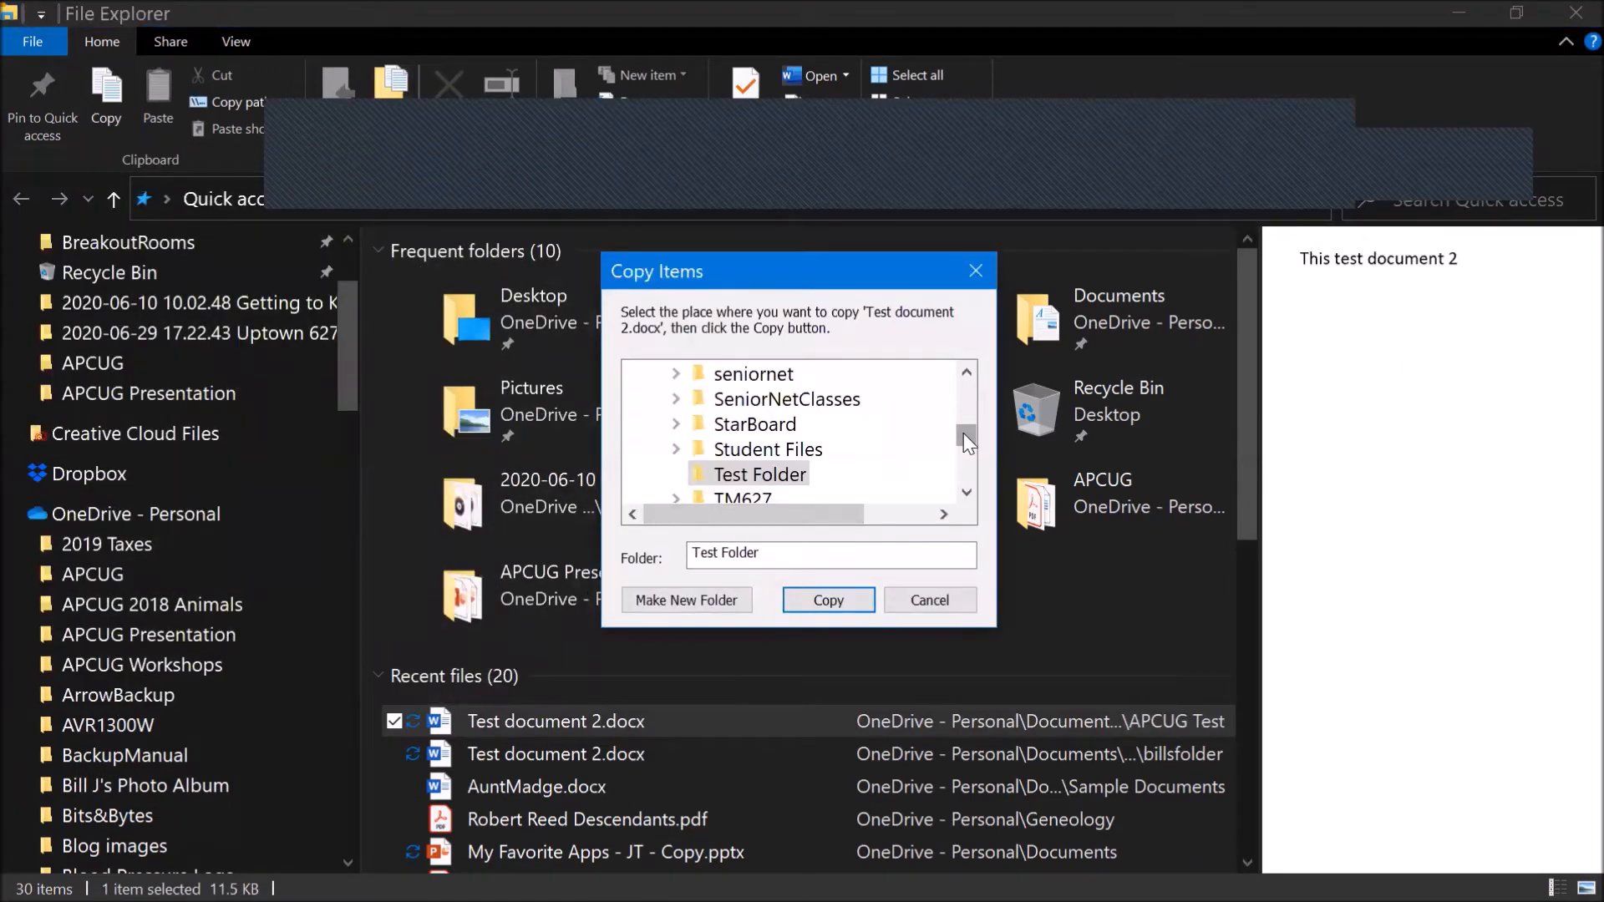
Step: Examine the available copy destinations below Test Folder and return to the start of the This PC tree
left_click(966, 494)
left_click(965, 494)
left_click(965, 494)
left_click(966, 494)
left_click(966, 494)
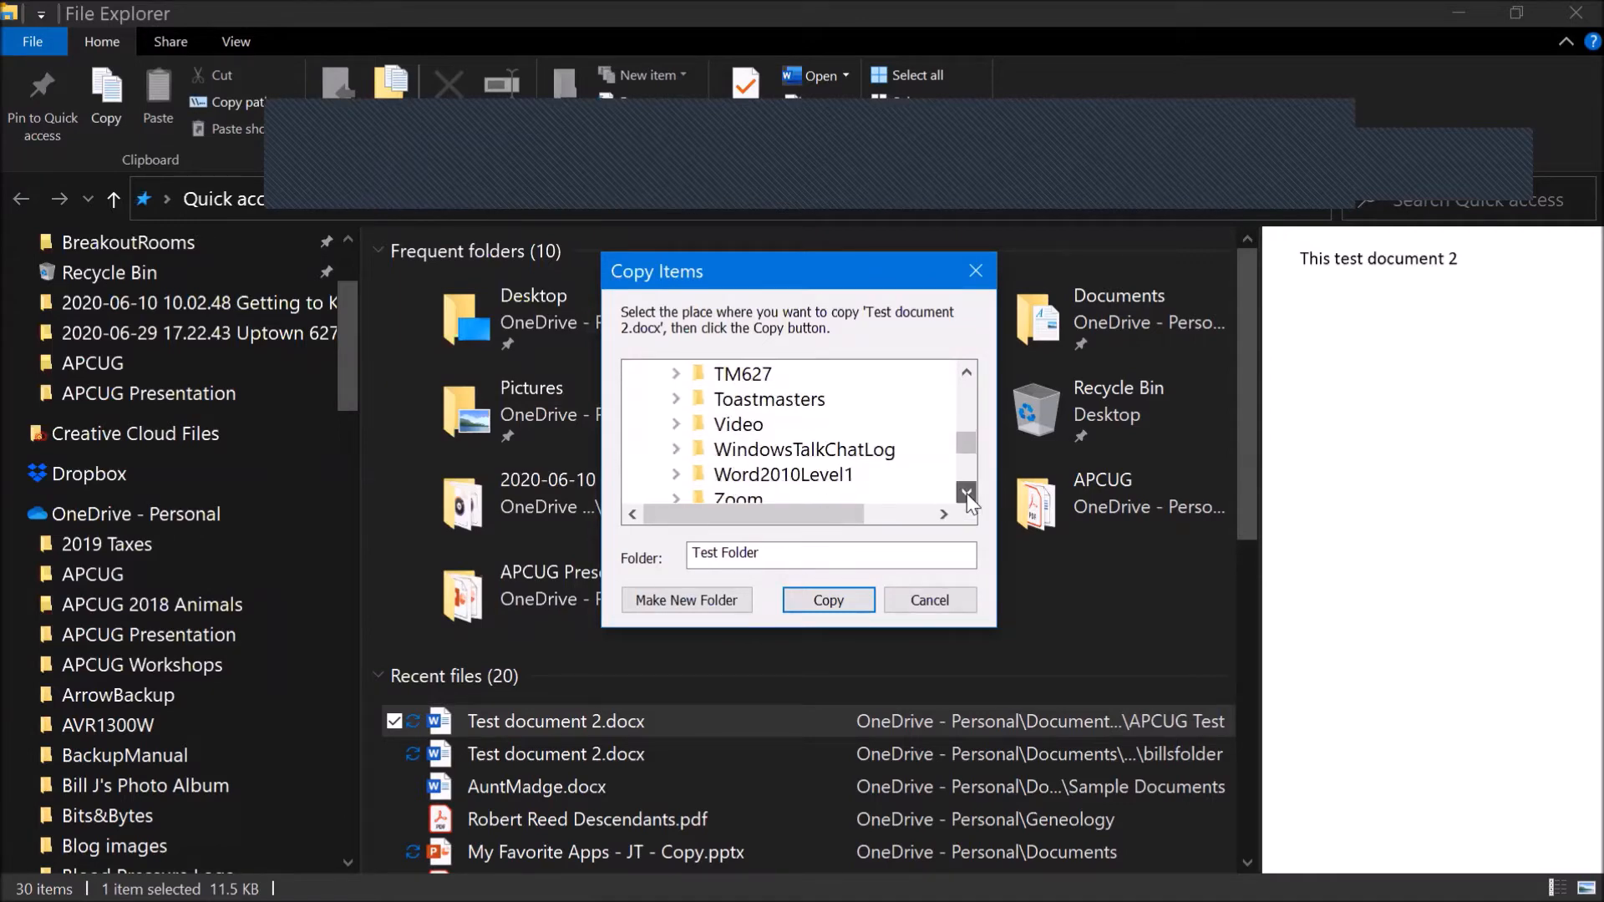
left_click(965, 493)
left_click(966, 494)
left_click(966, 494)
left_click(966, 494)
left_click(966, 494)
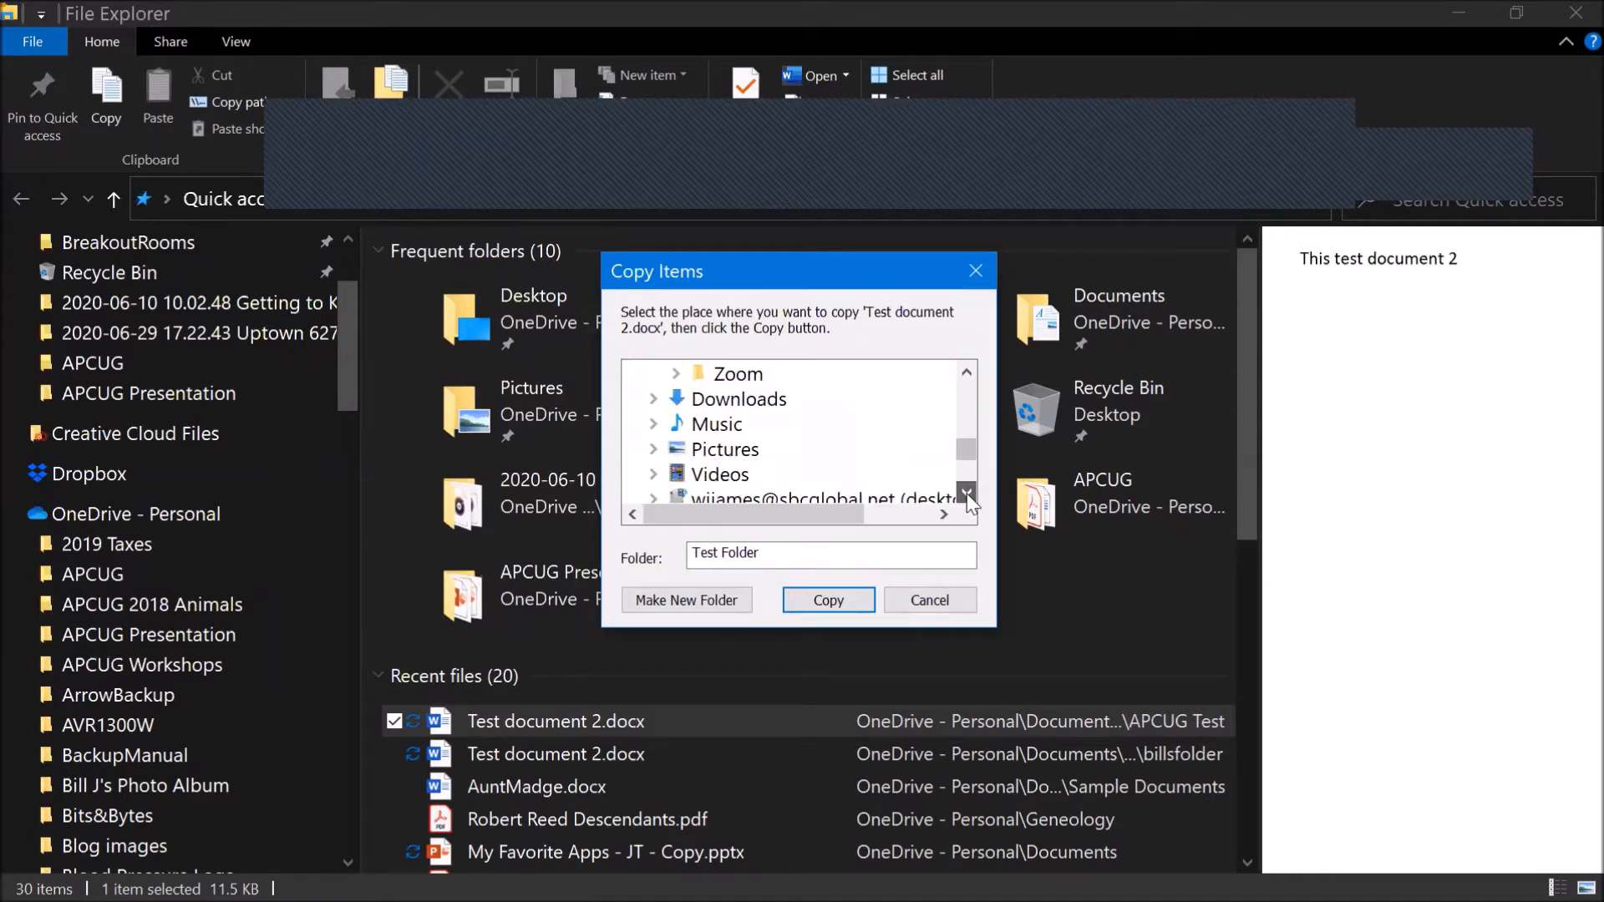
left_click_drag(966, 455, 965, 407)
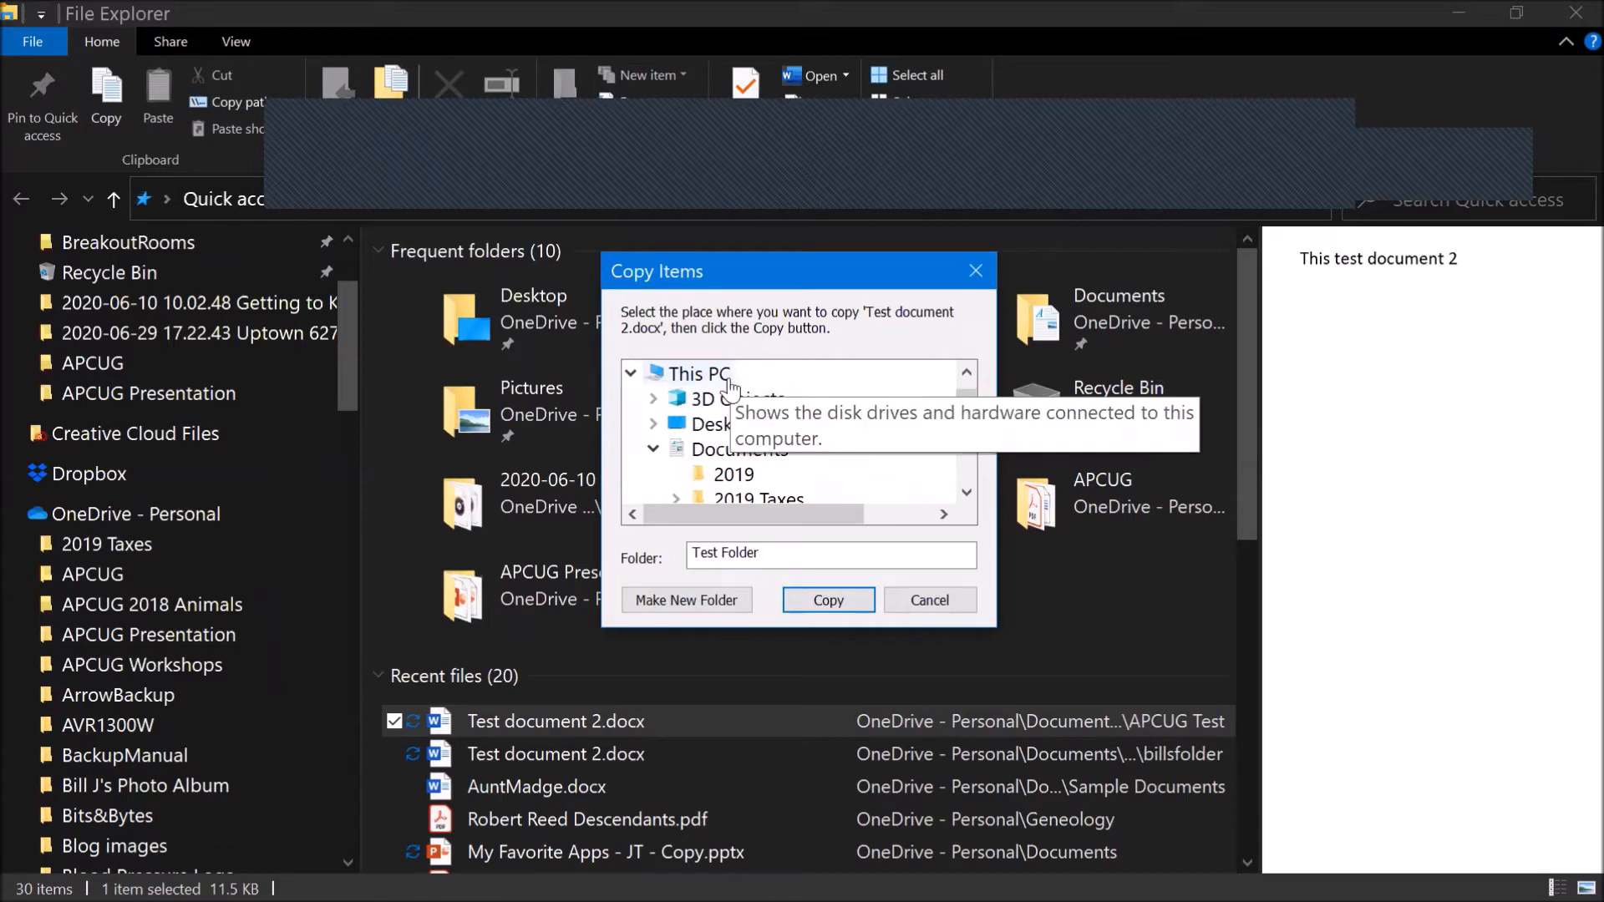
Step: Examine the subfolders of This PC's Documents as possible copy destinations, and return to the start of the Documents branch
left_click(967, 493)
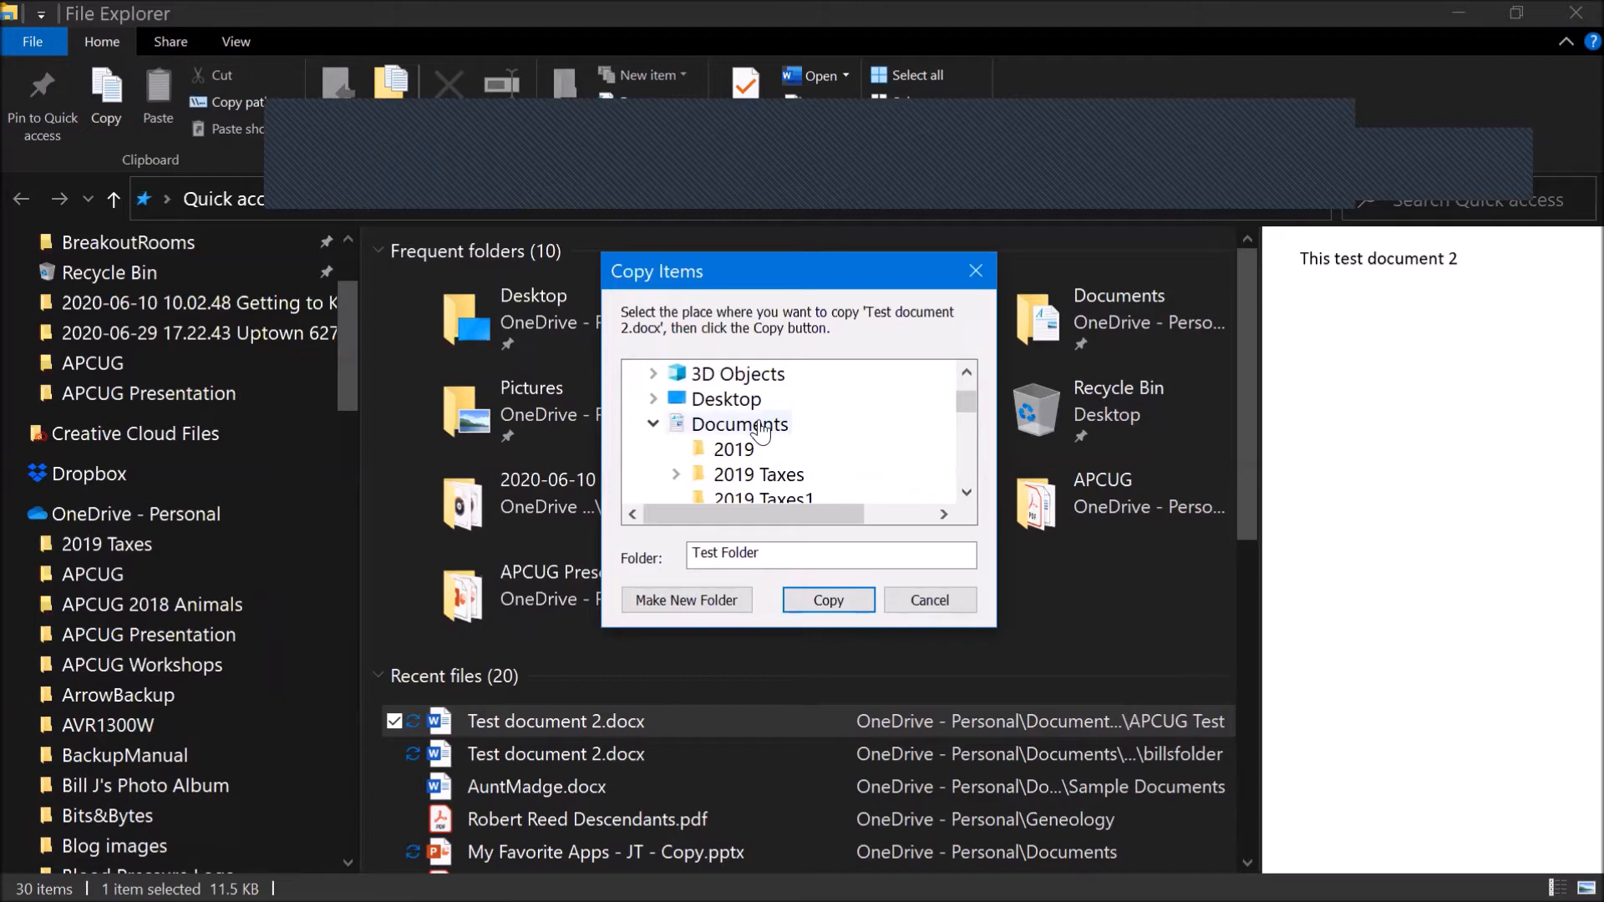
left_click(967, 493)
left_click(967, 493)
left_click(967, 493)
left_click(967, 493)
left_click(966, 493)
left_click(967, 493)
left_click(966, 493)
left_click(967, 493)
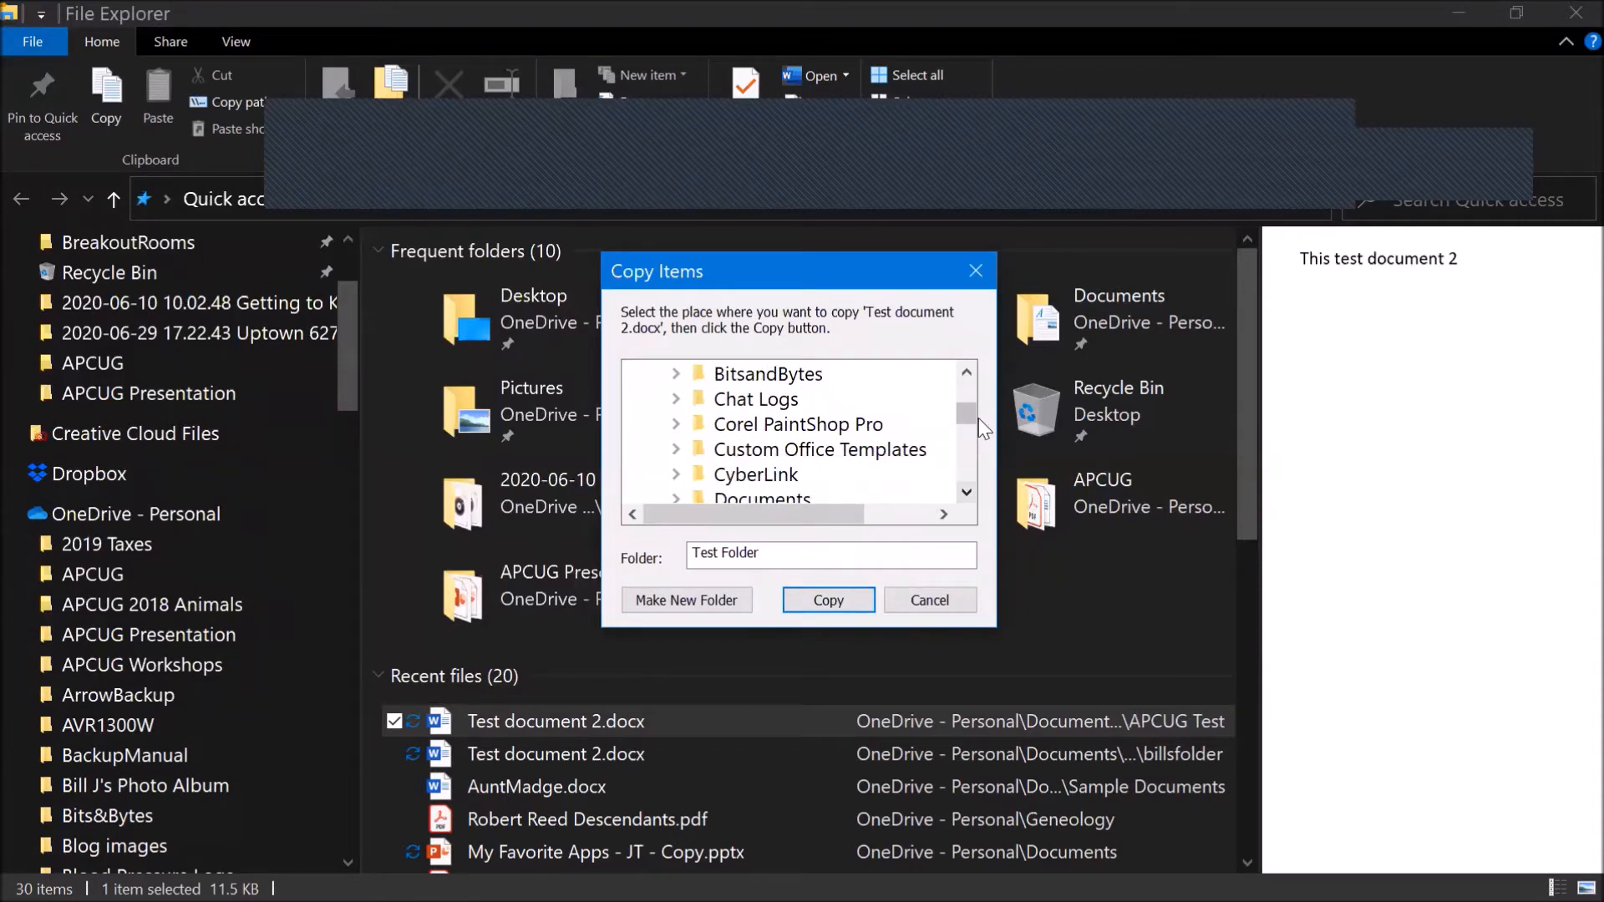
left_click(967, 372)
left_click(967, 372)
left_click(967, 371)
left_click(967, 372)
left_click(967, 372)
left_click(967, 372)
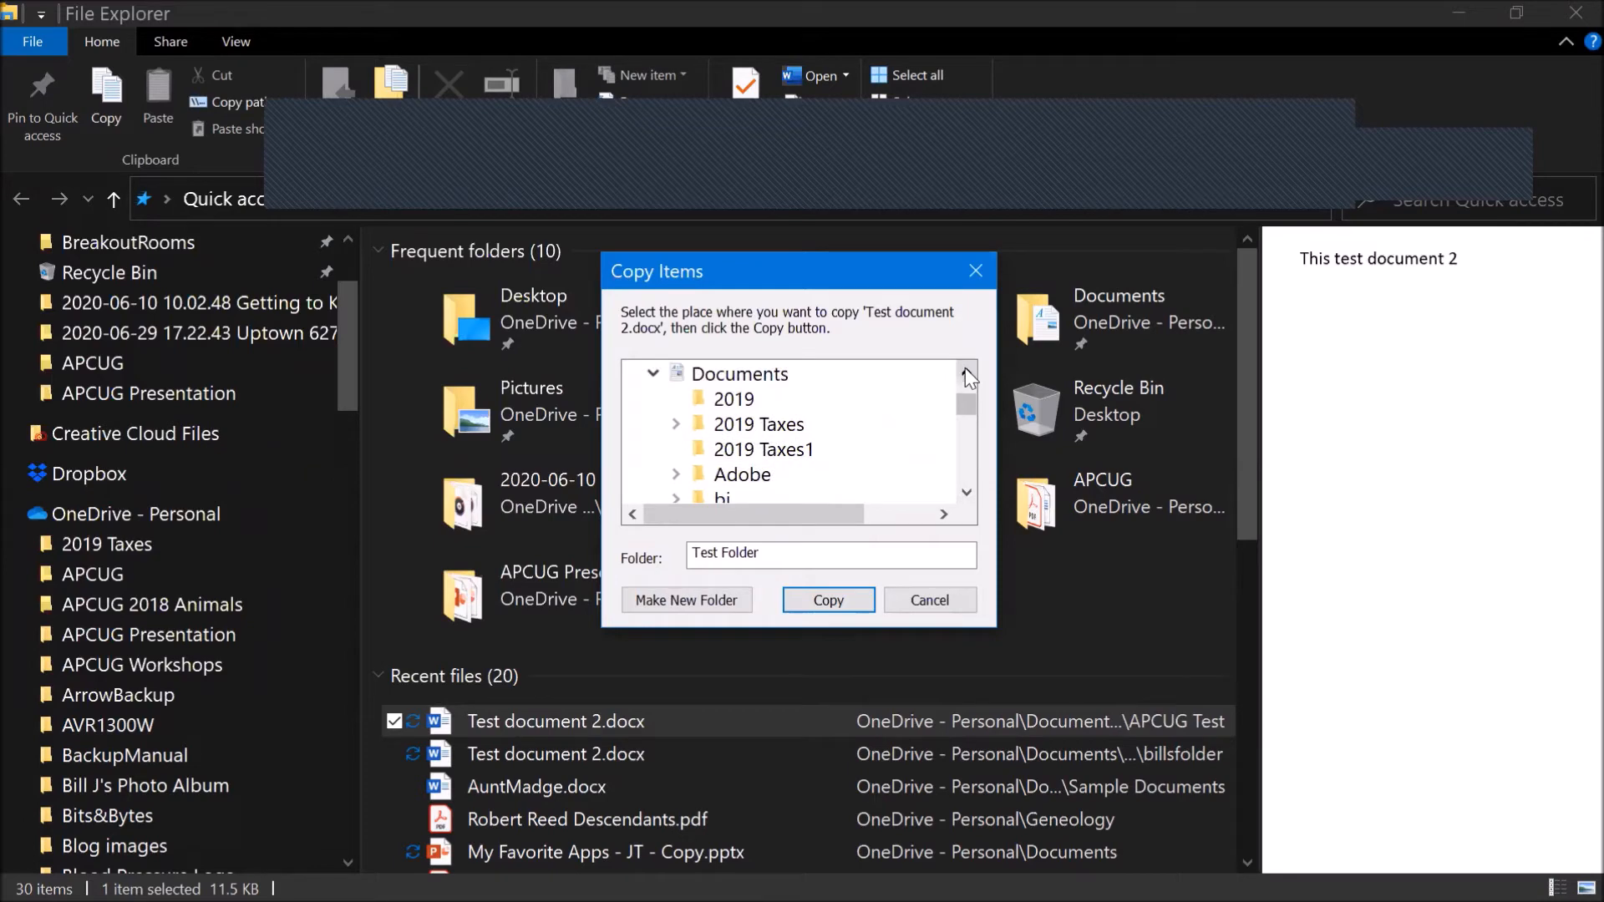
Step: Copy Test document 2.docx into billsfolder, inside the Documents subfolder of This PC's Documents
left_click(966, 493)
left_click(966, 493)
left_click(966, 493)
left_click(965, 493)
left_click(965, 493)
left_click(966, 493)
left_click(966, 493)
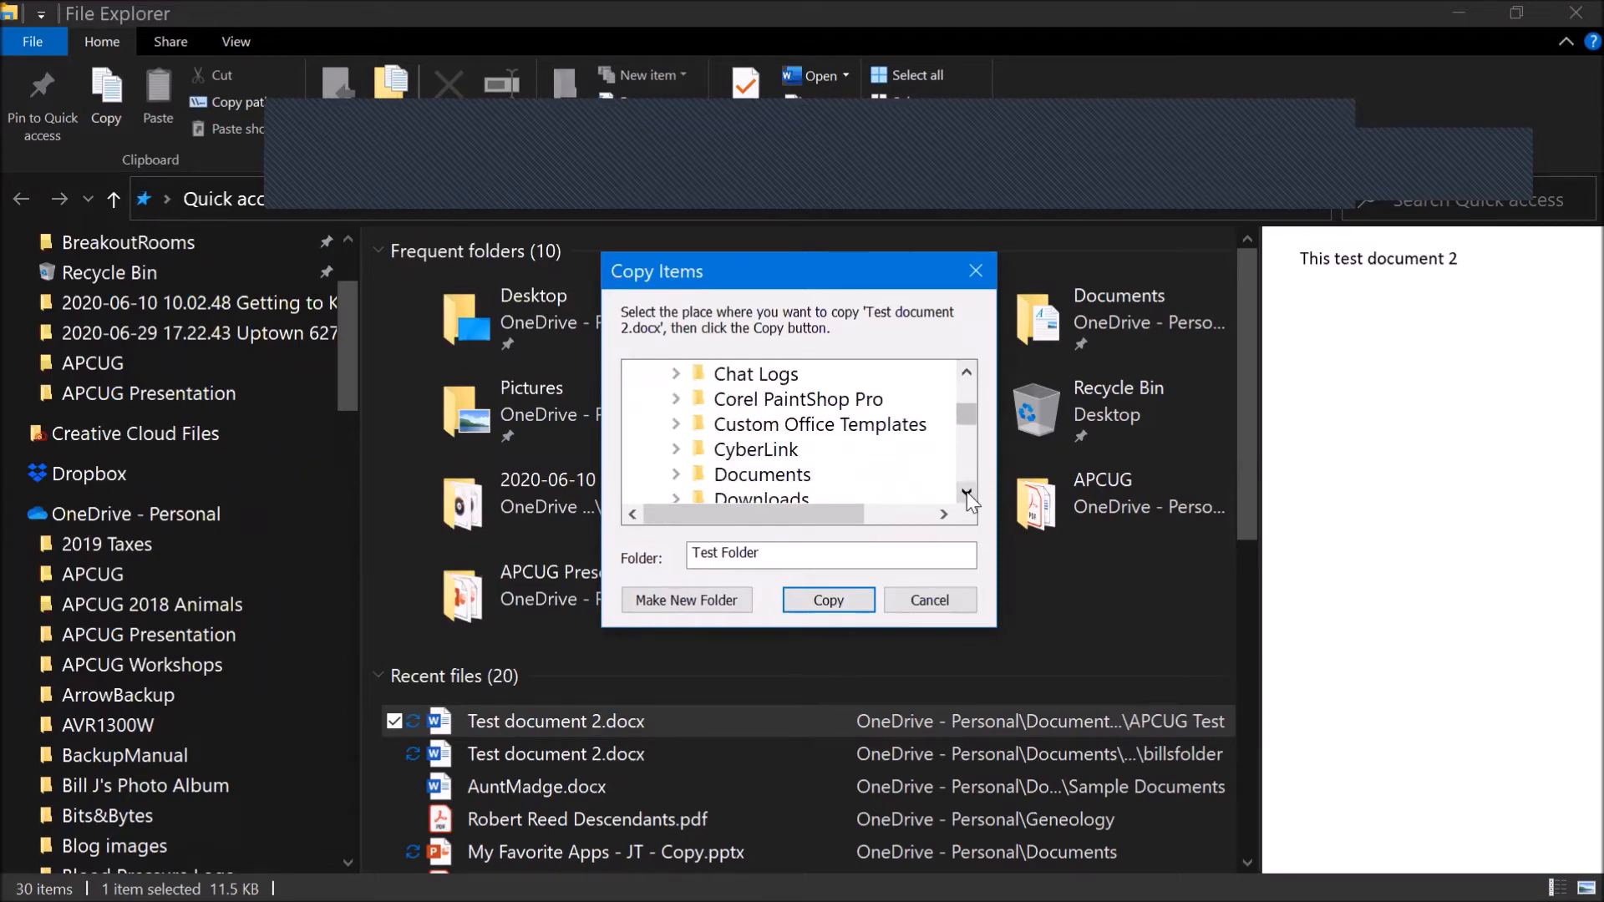
left_click(965, 493)
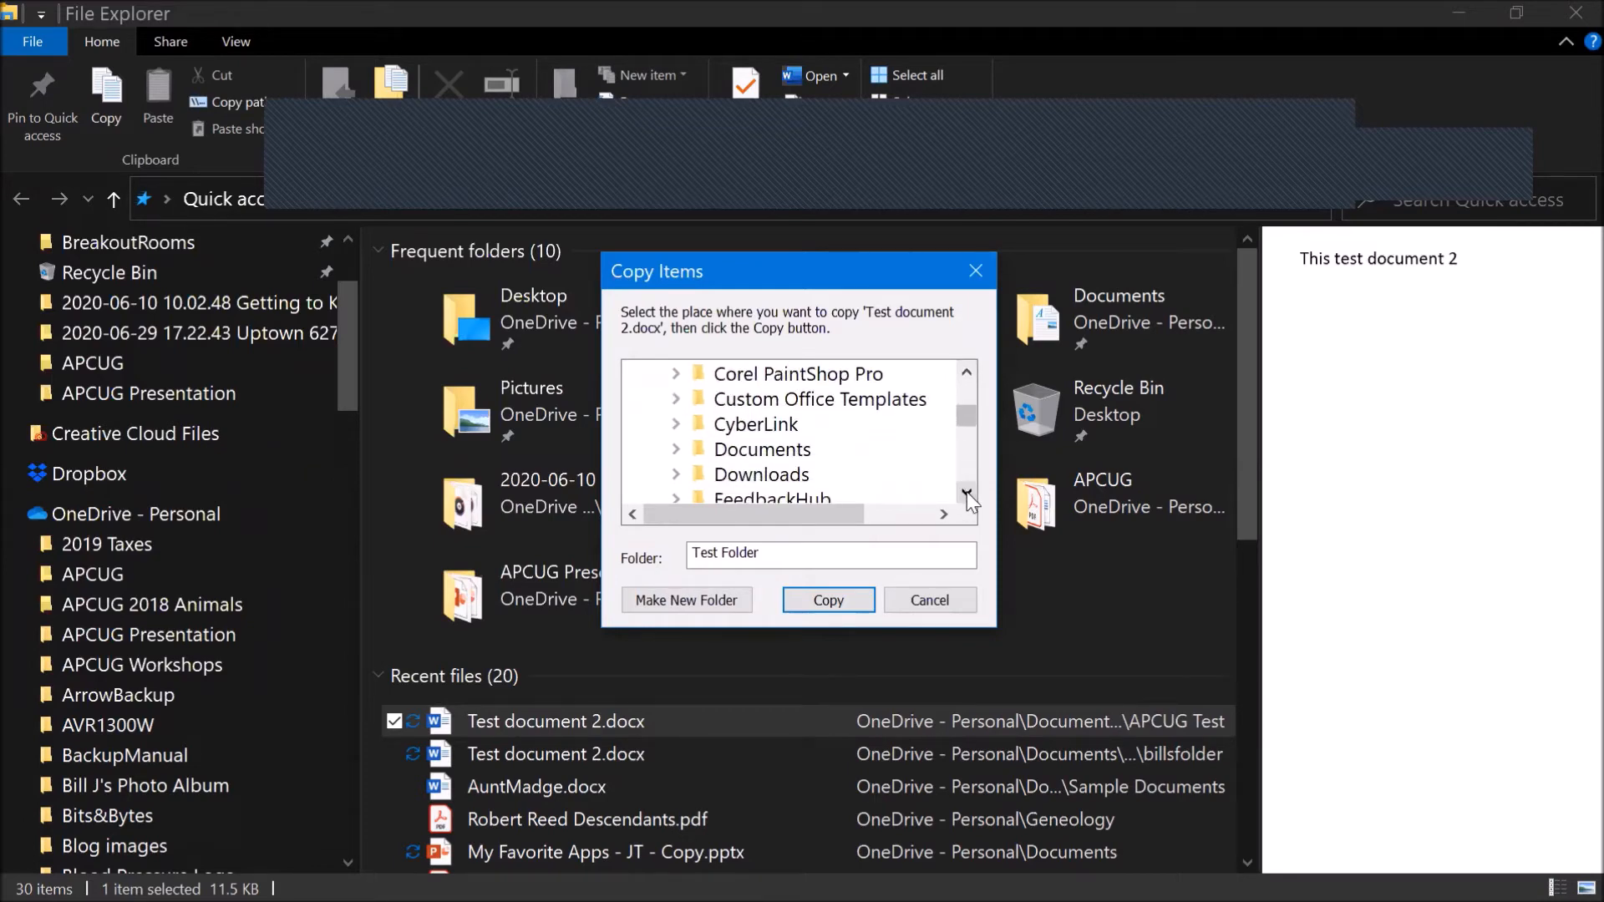
left_click(782, 456)
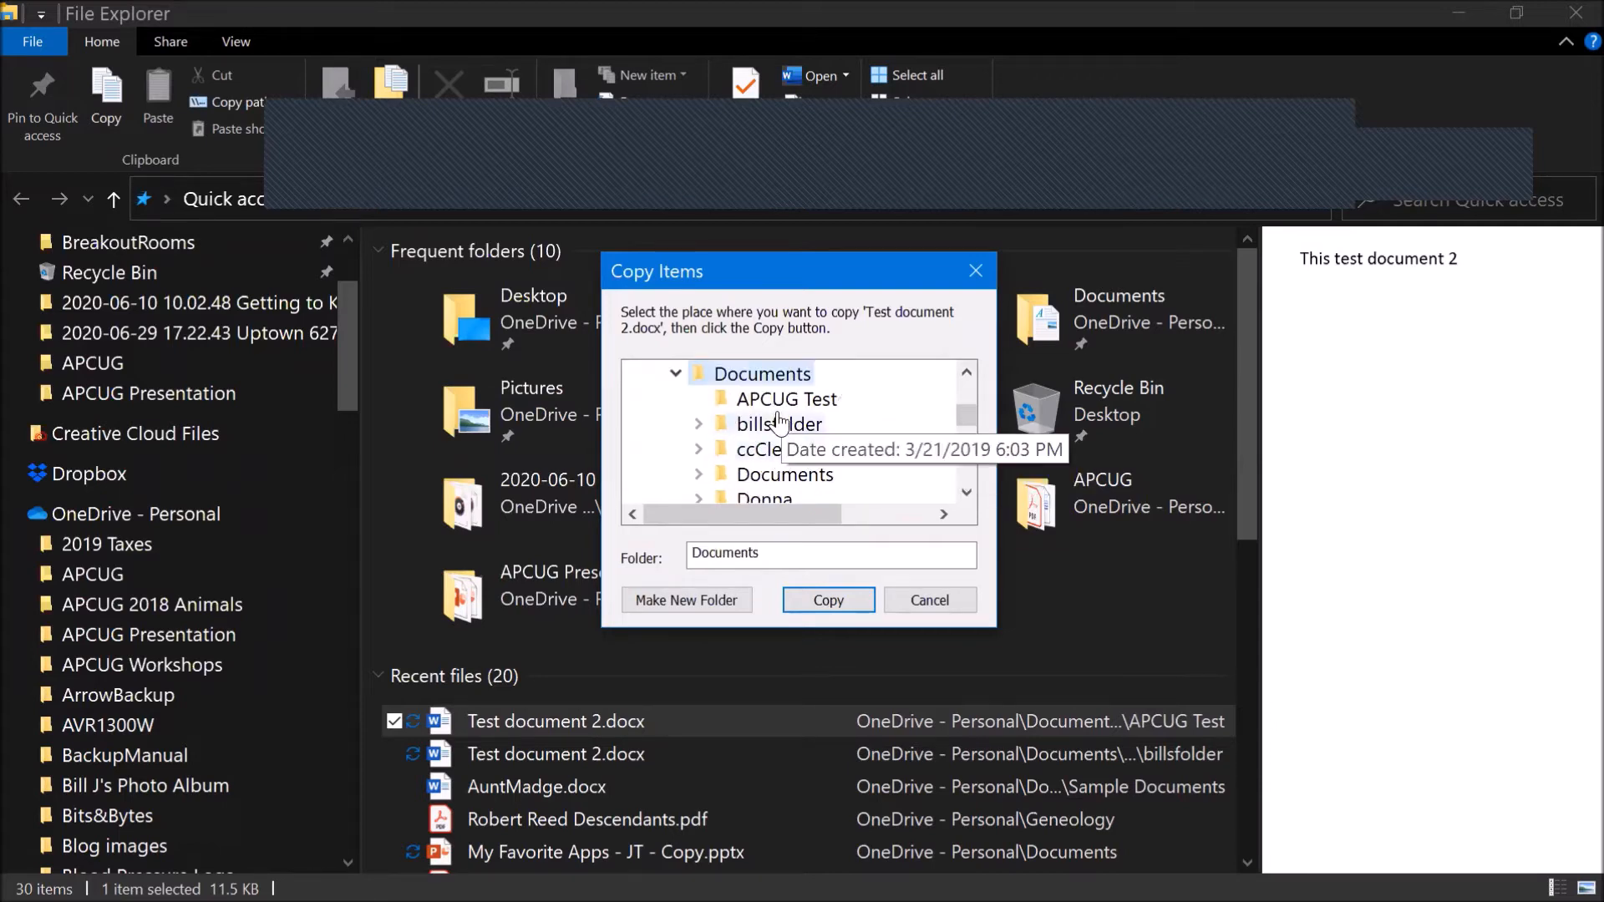
left_click(780, 423)
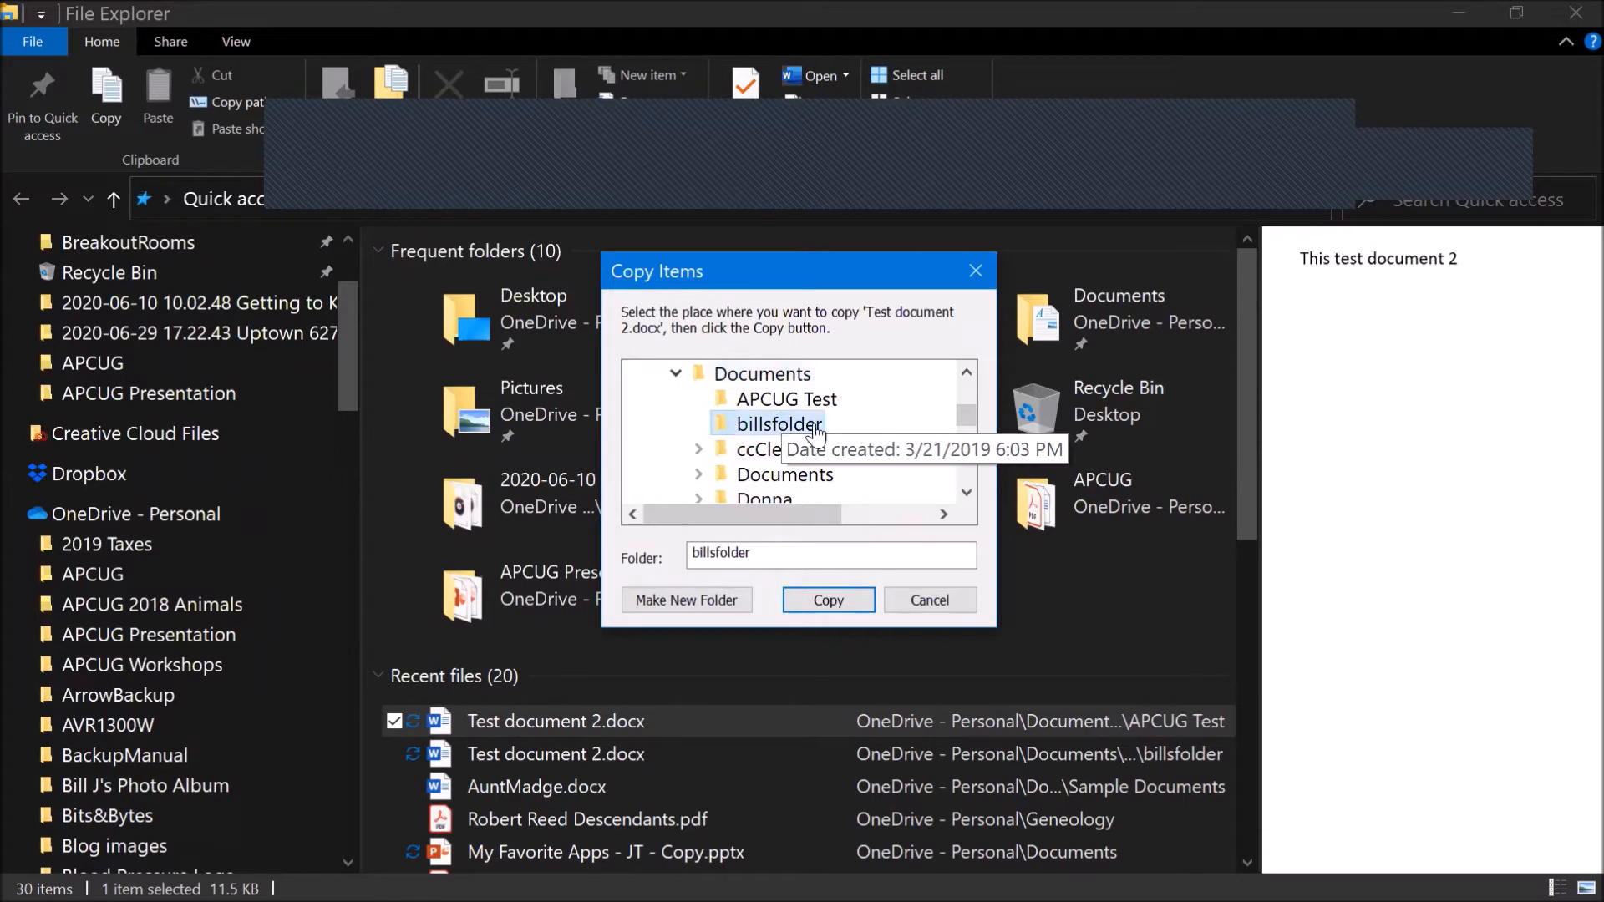
left_click(823, 604)
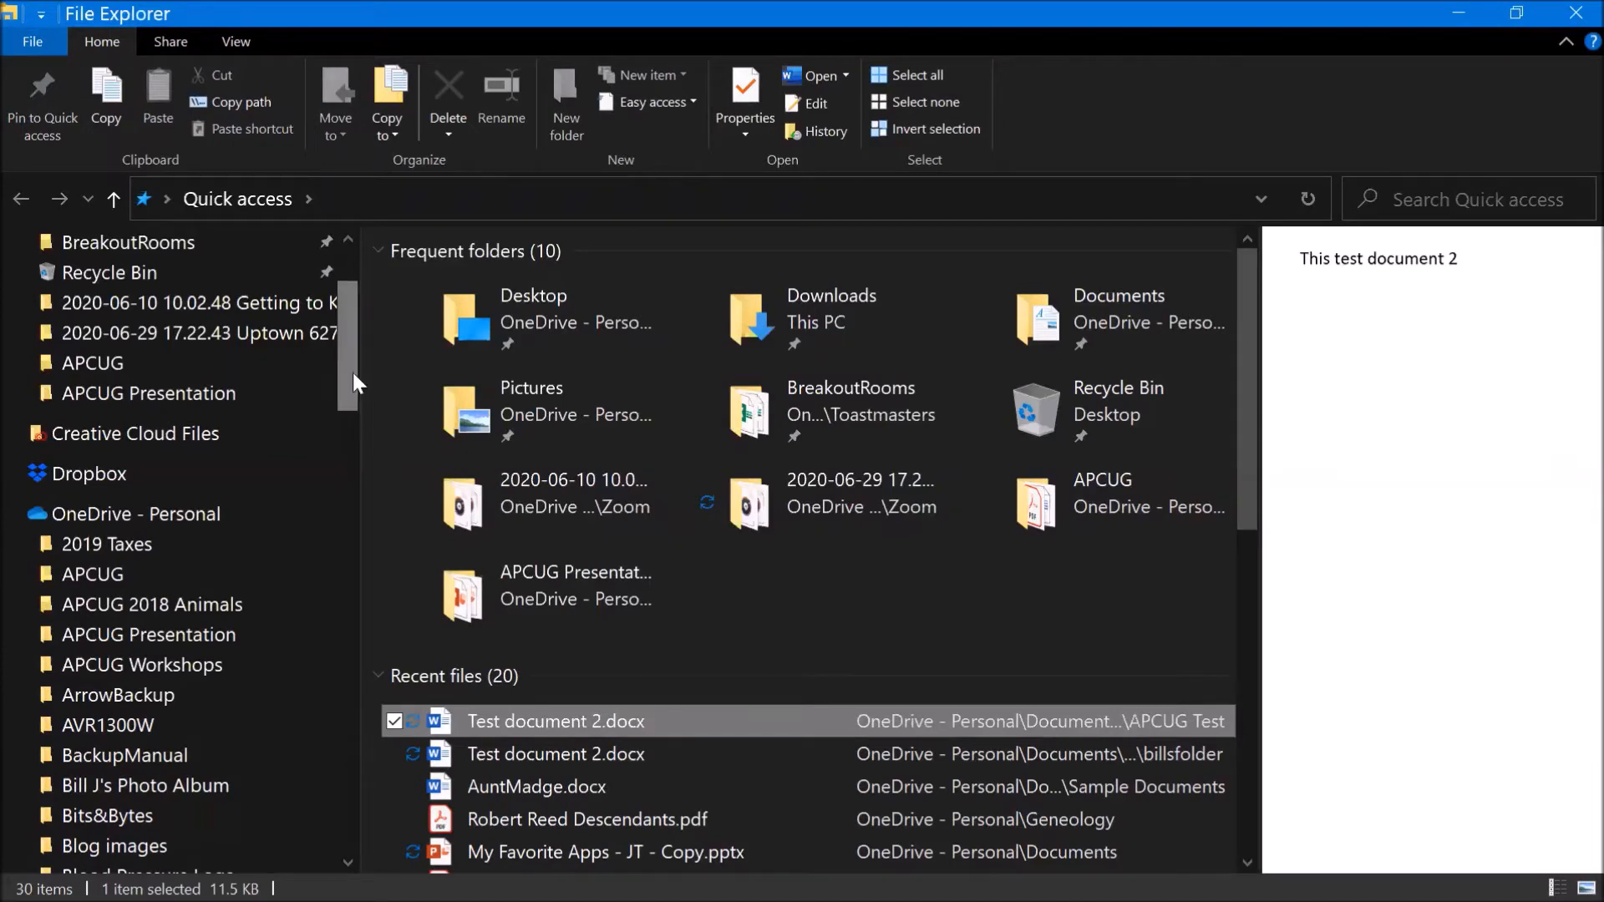
Step: Expand This PC's Documents in the folder tree and open billsfolder inside its nested Documents subfolder
left_click_drag(352, 372, 337, 778)
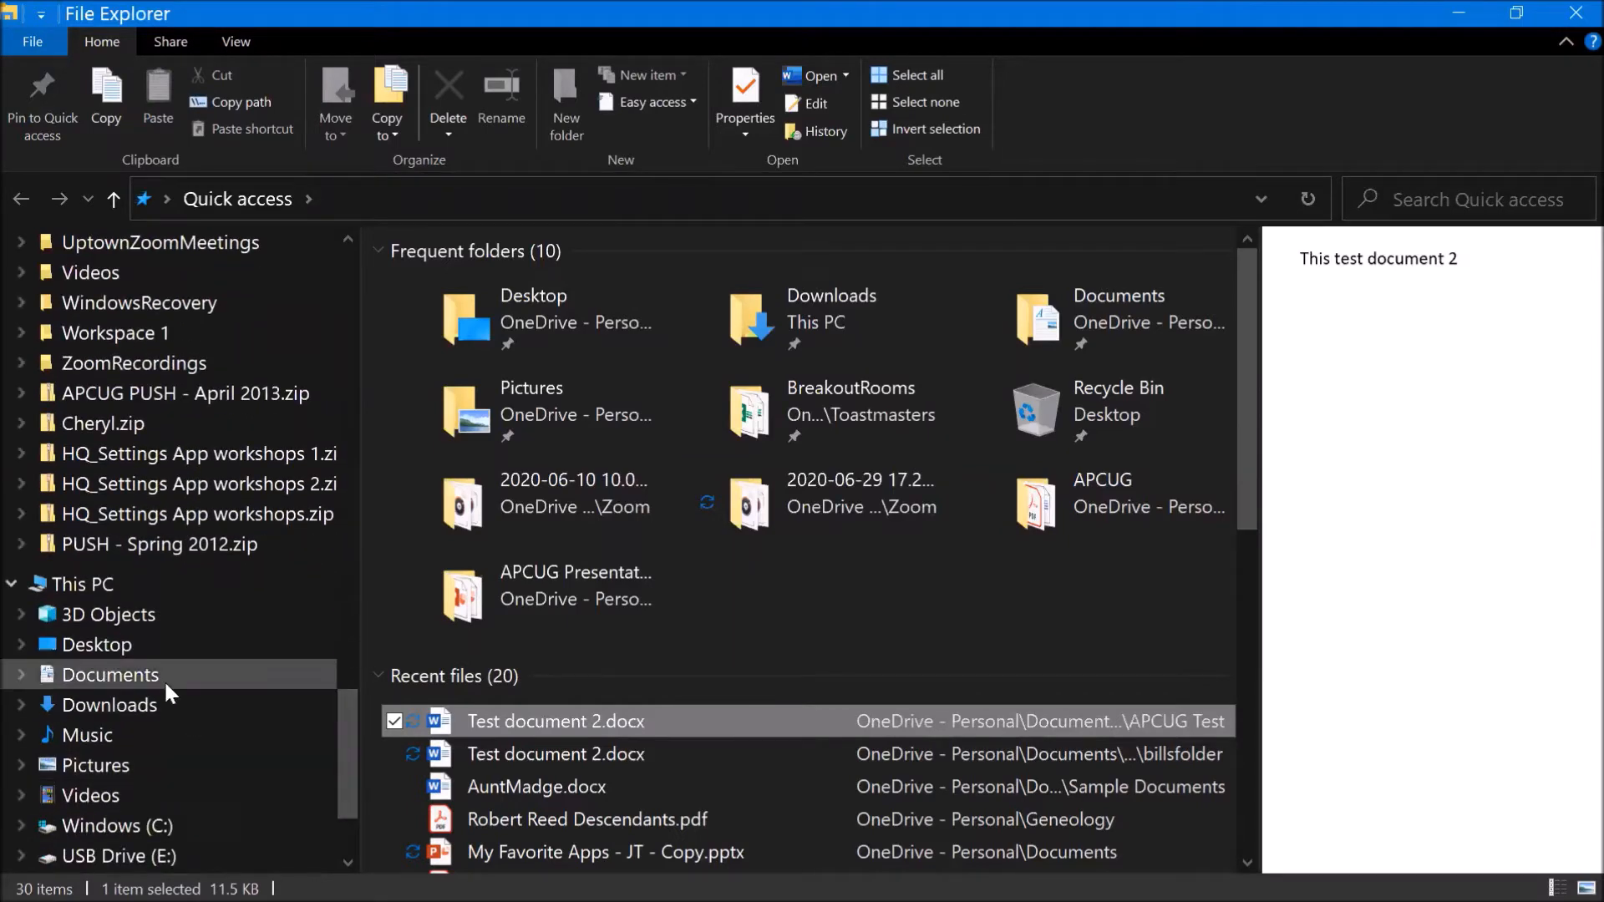
left_click(152, 681)
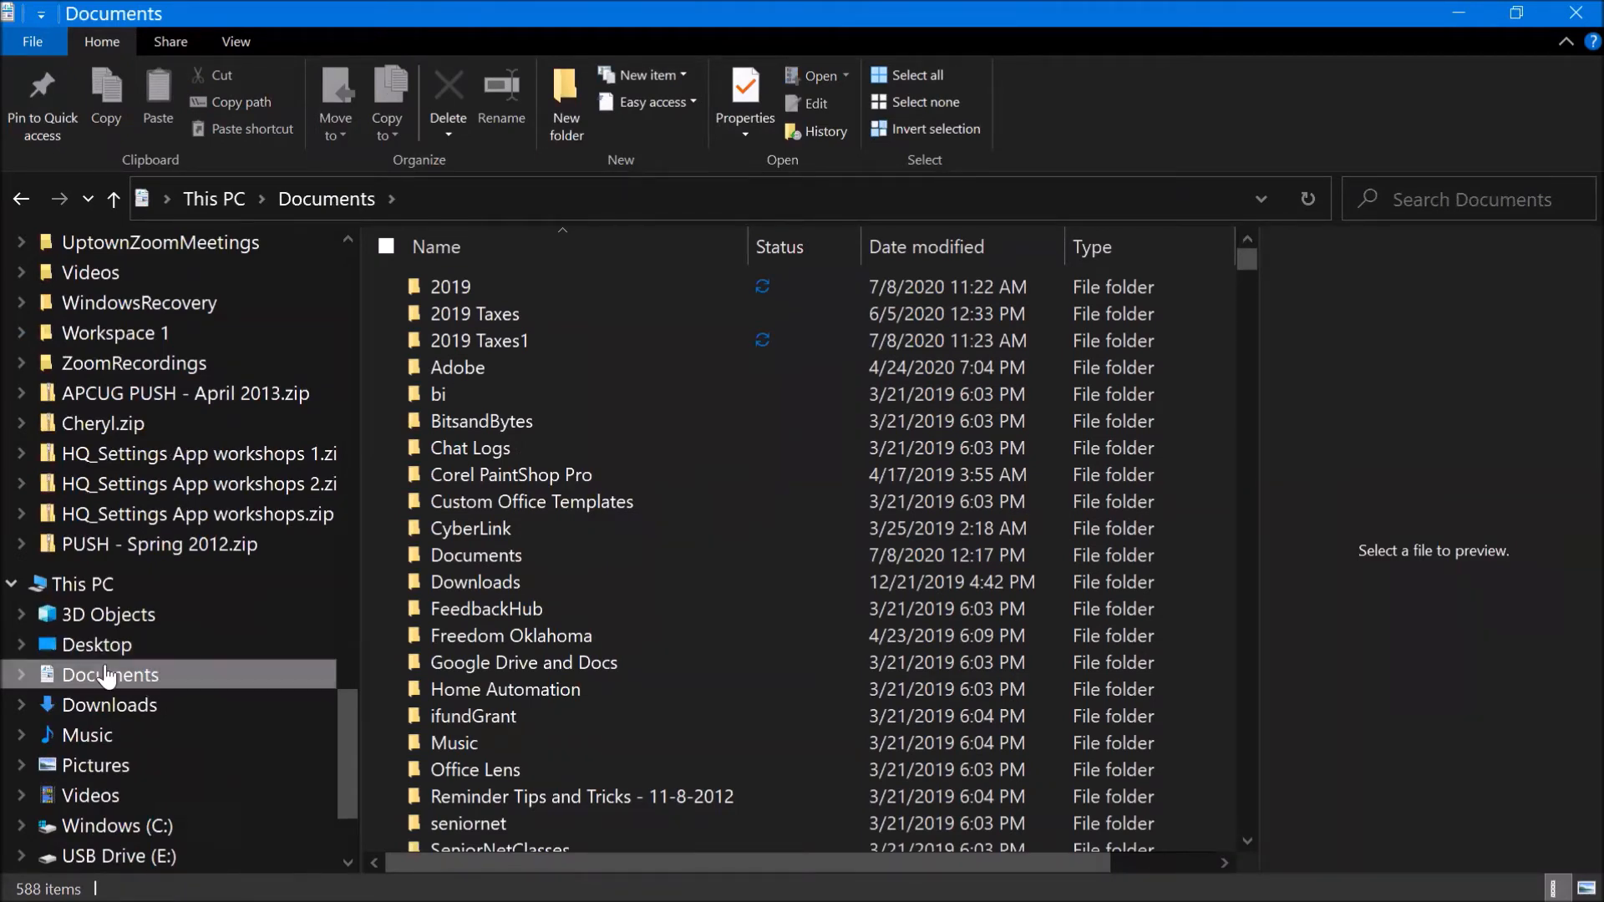
left_click(28, 672)
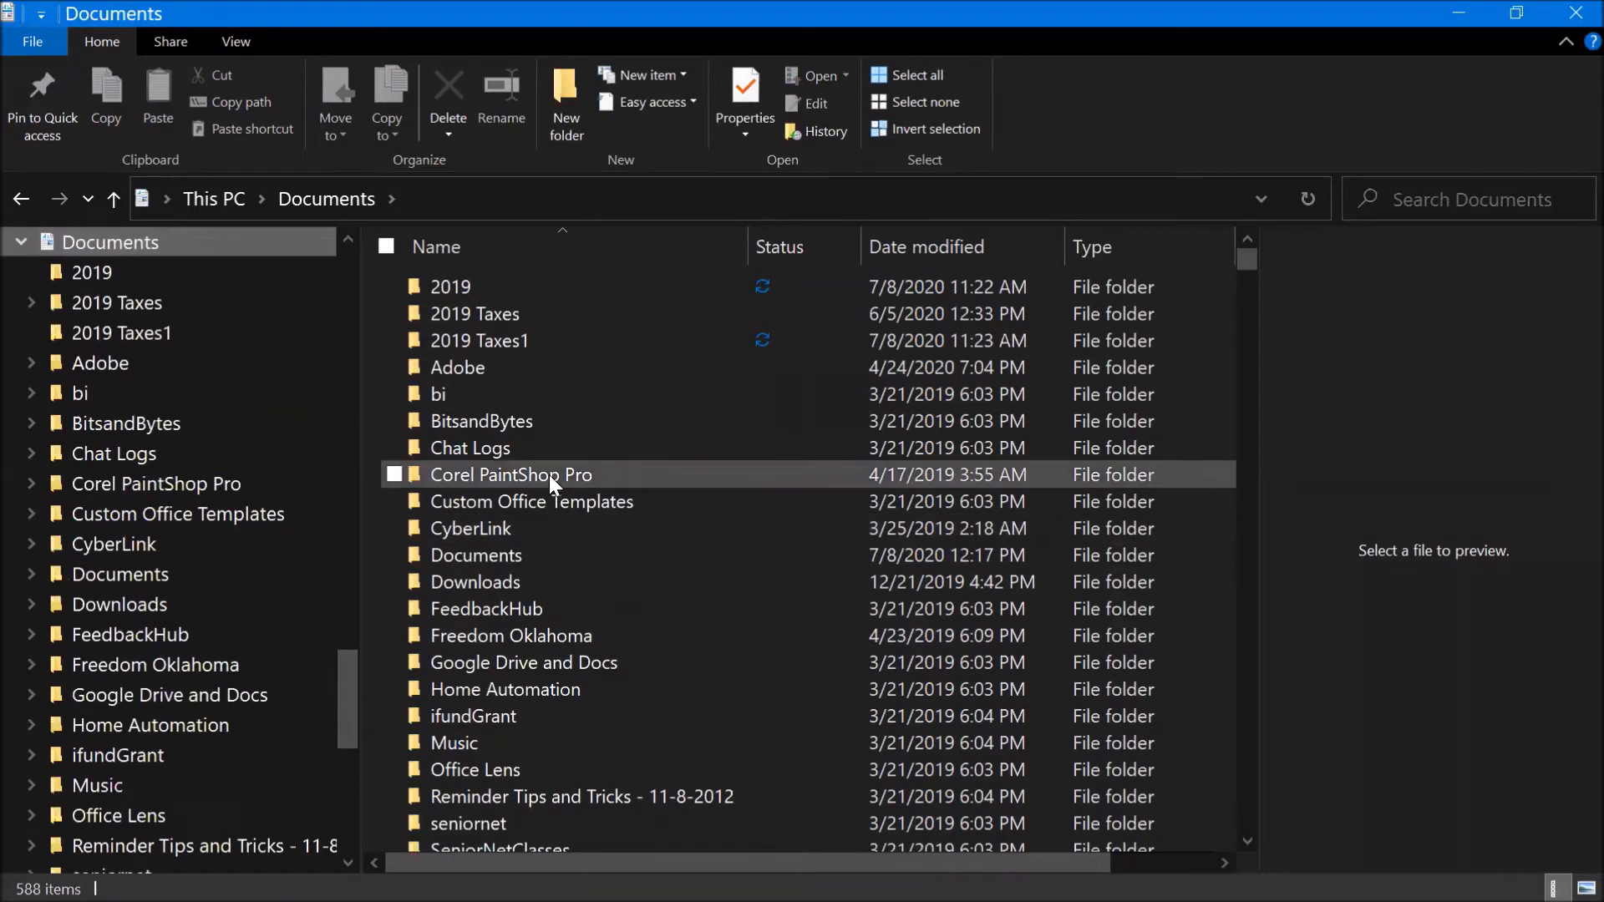
left_click(484, 558)
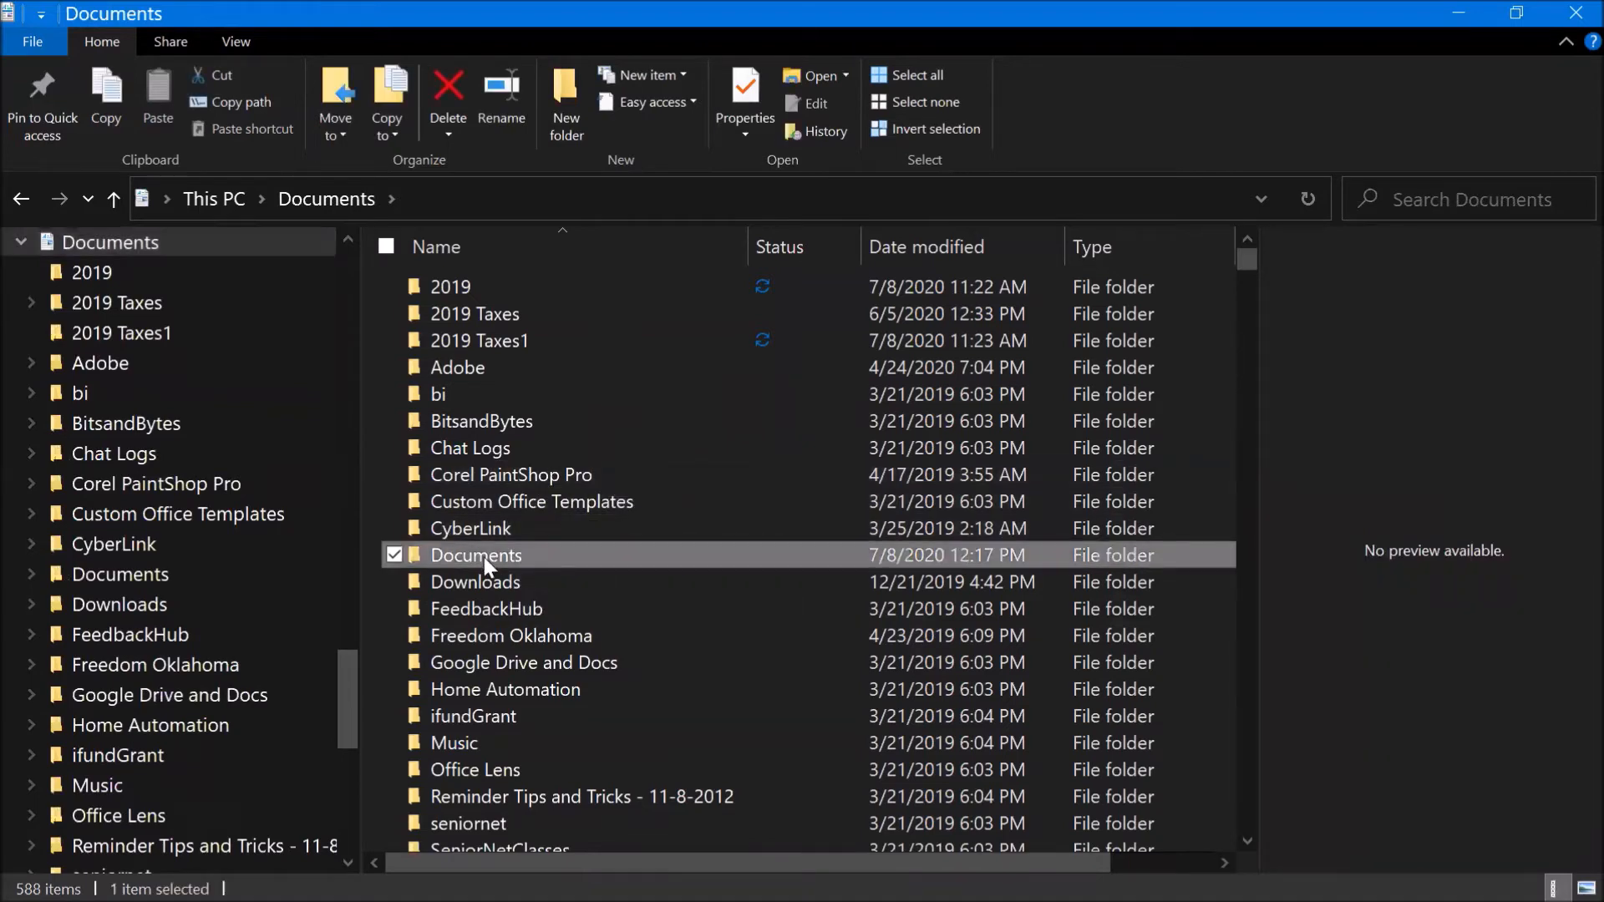
double_click(440, 566)
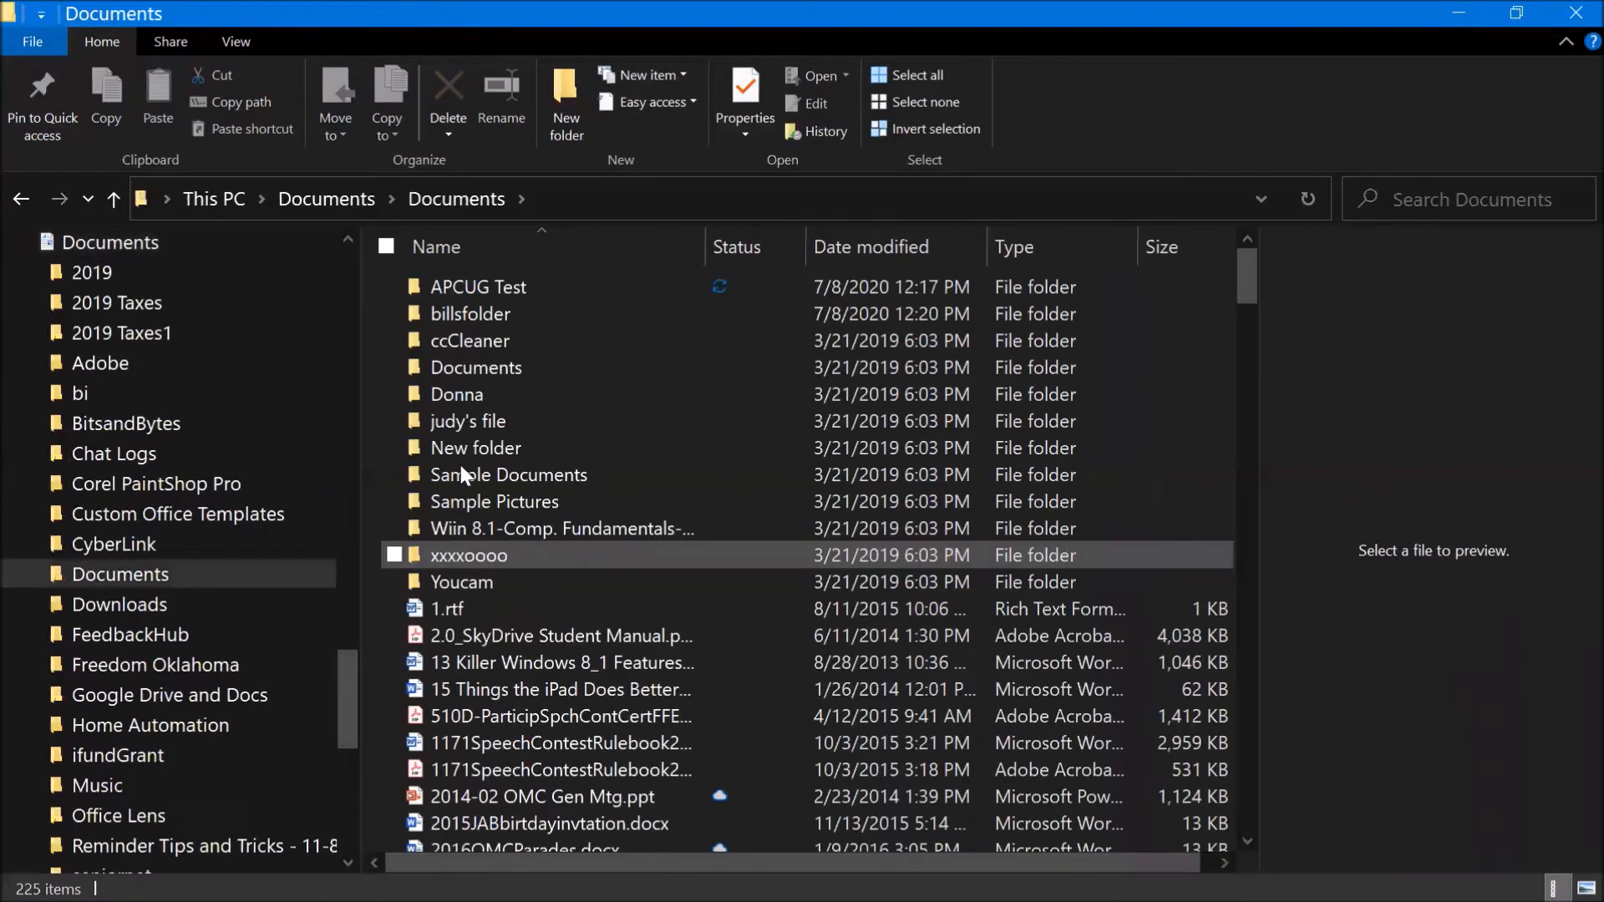
left_click(478, 314)
double_click(511, 317)
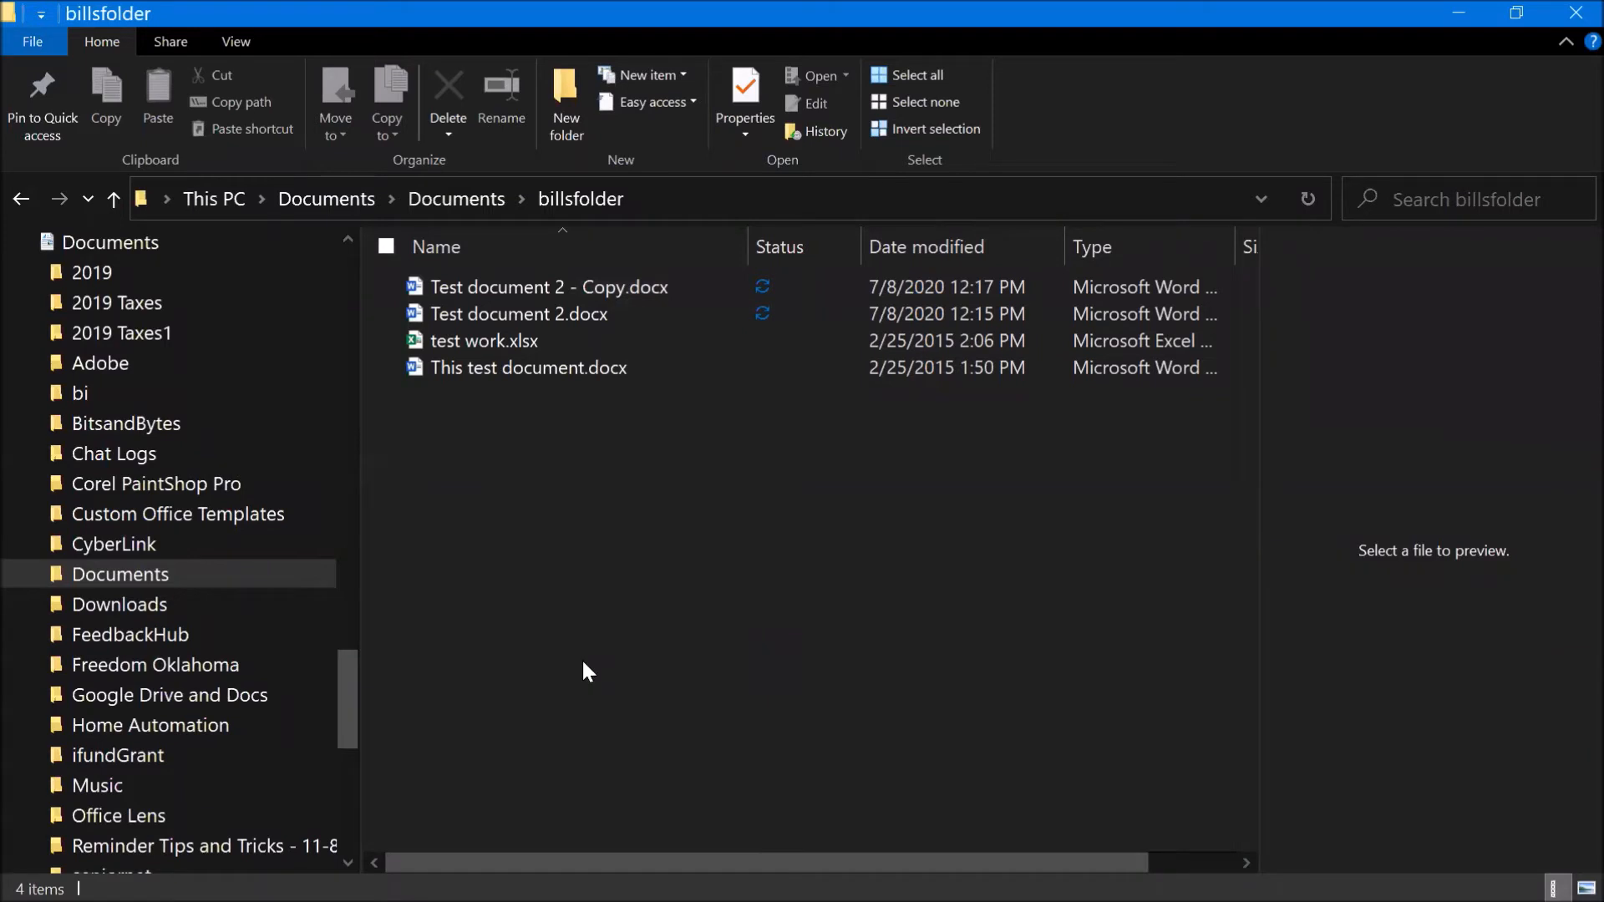
Step: Review the Quick access, Dropbox, OneDrive and This PC branches of the folder tree, including the C: and USB drives
mouse_move(336, 691)
left_mouse_down()
mouse_move(365, 630)
mouse_move(328, 688)
left_mouse_up()
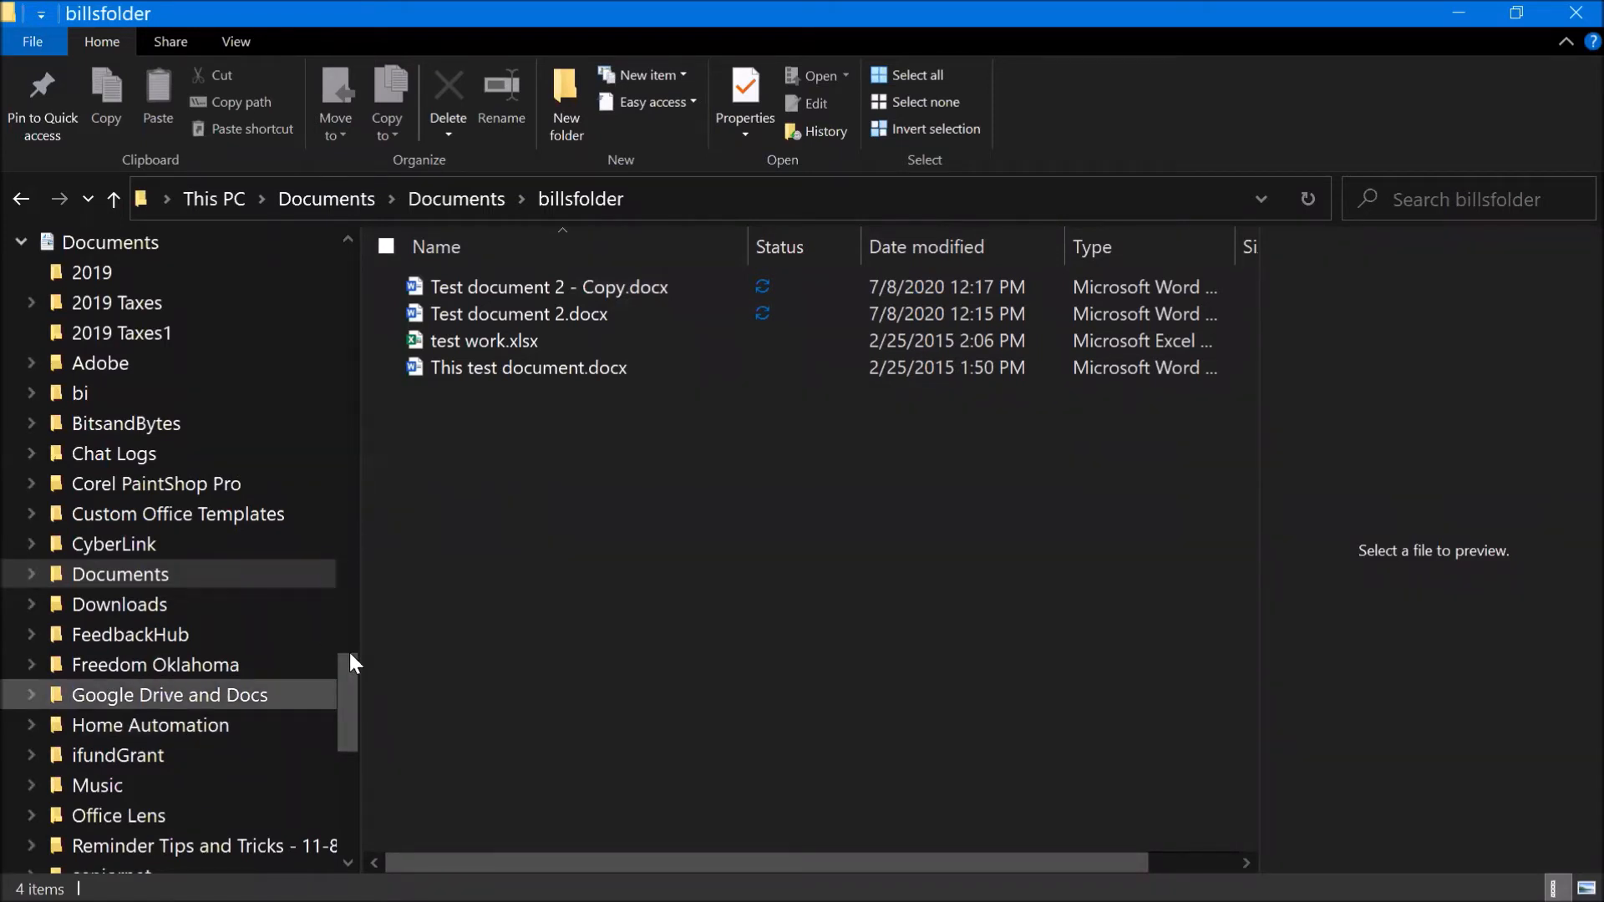
left_click_drag(349, 673, 388, 301)
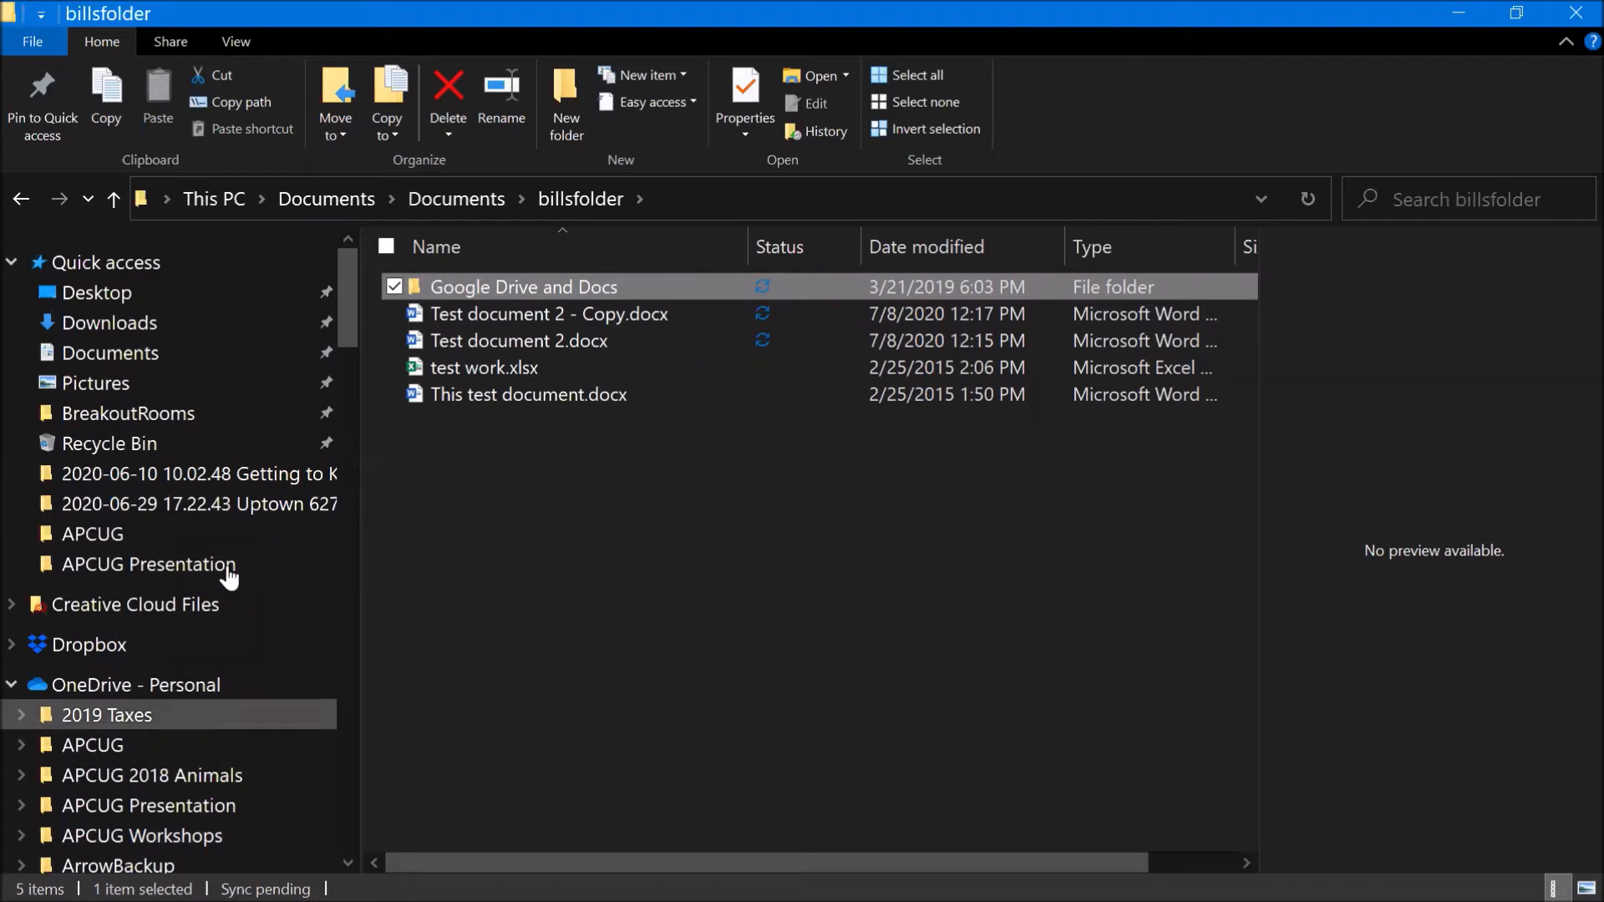
left_click_drag(351, 326, 348, 340)
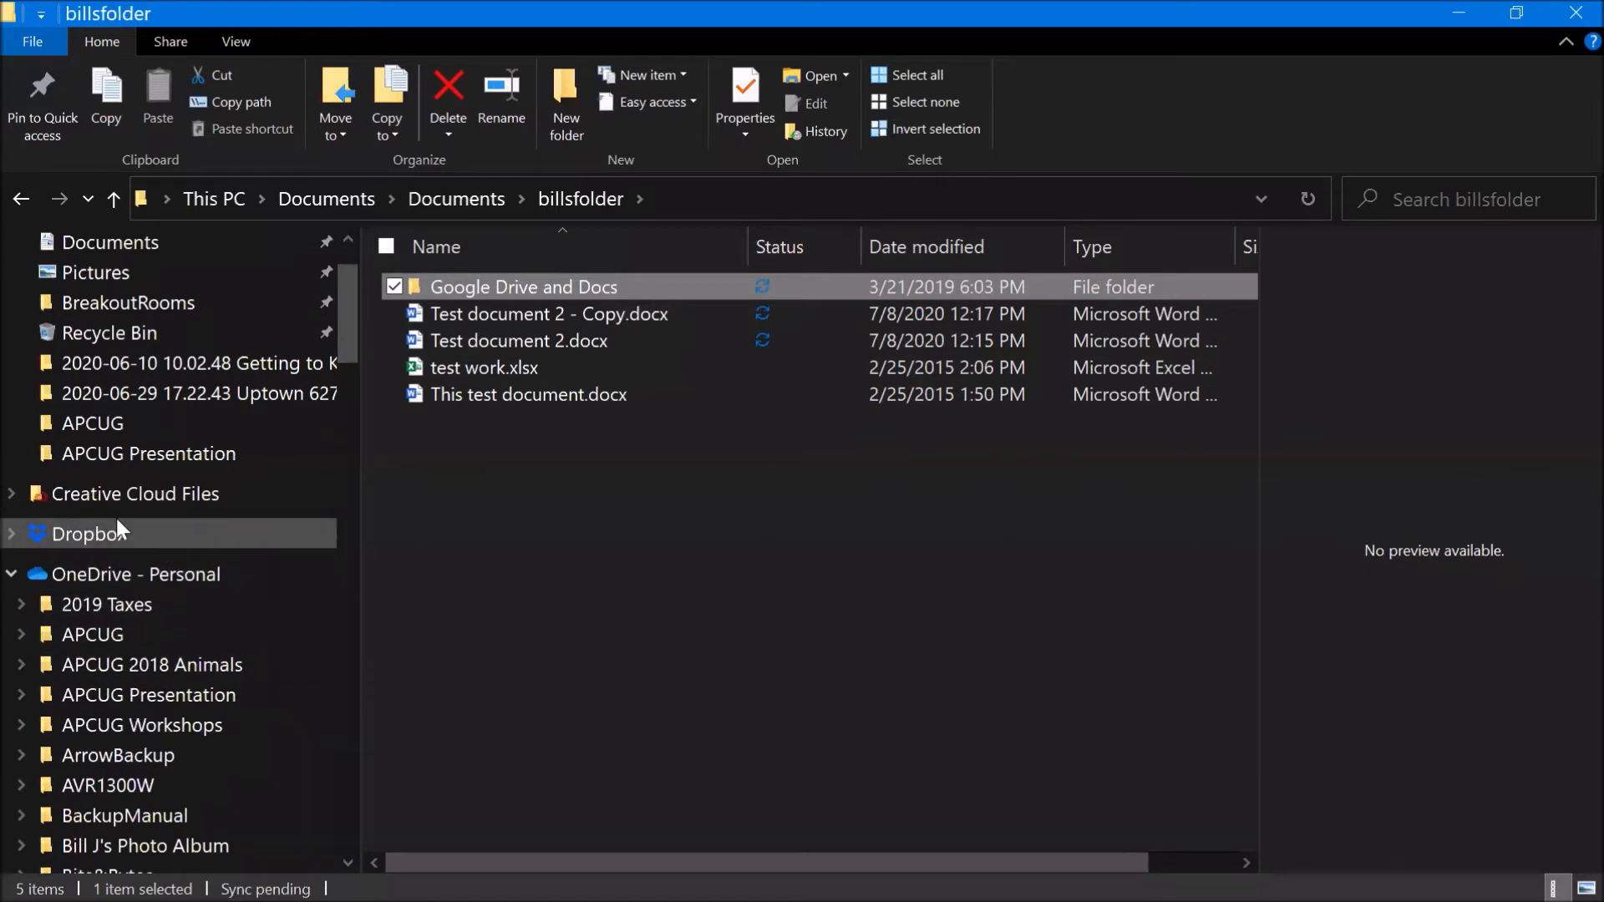
mouse_move(344, 368)
left_mouse_down()
mouse_move(340, 395)
mouse_move(345, 350)
left_mouse_up()
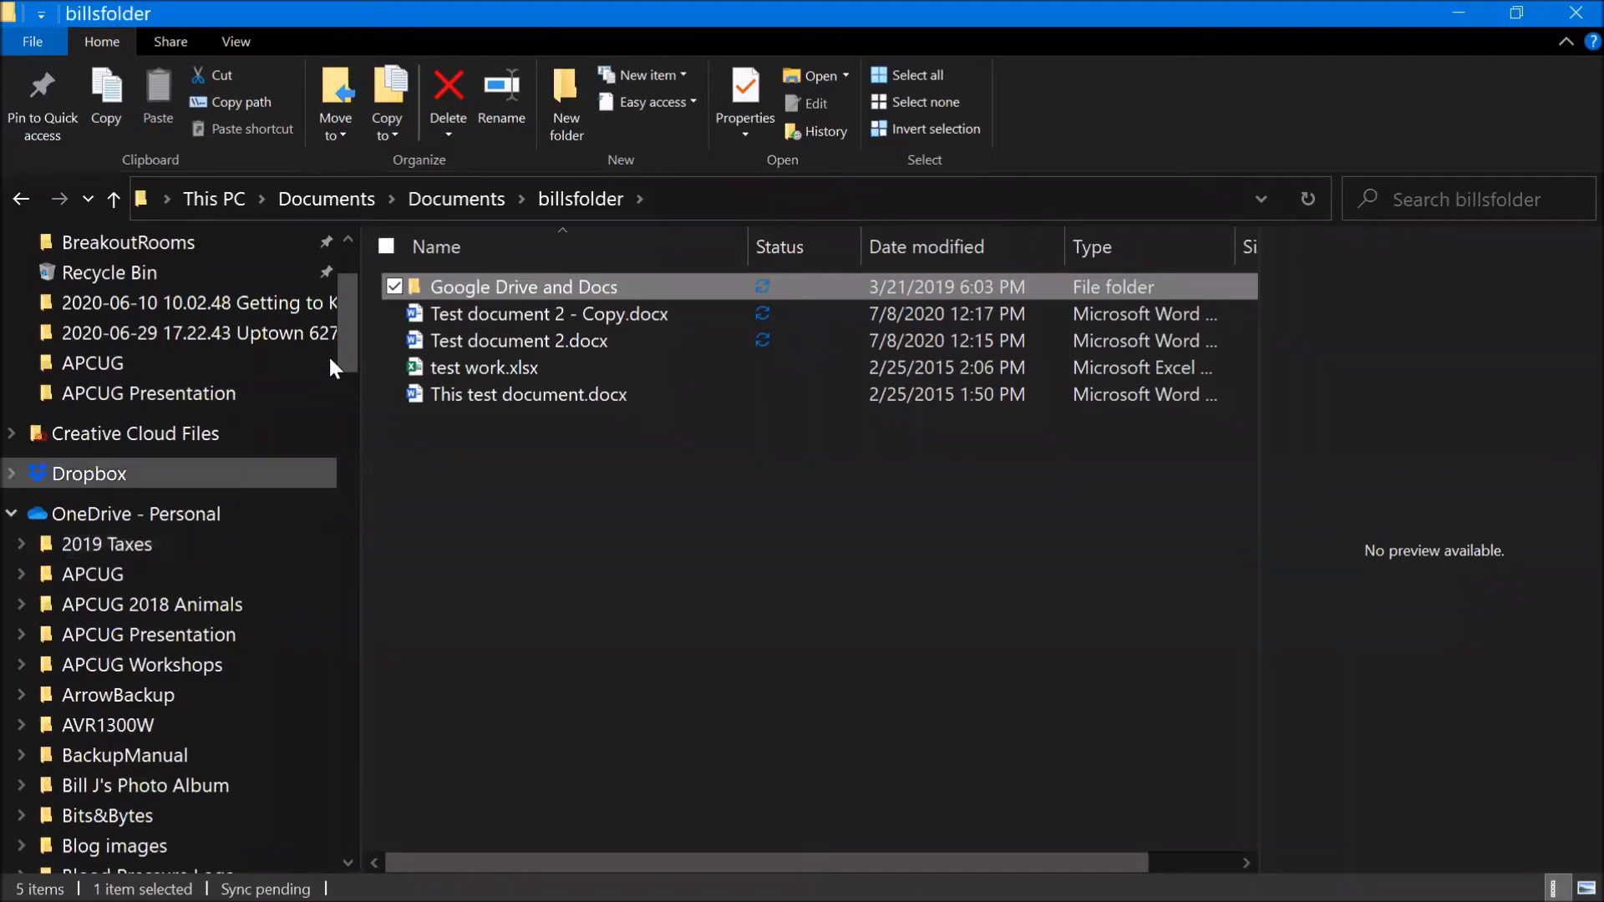
left_click_drag(349, 350, 313, 844)
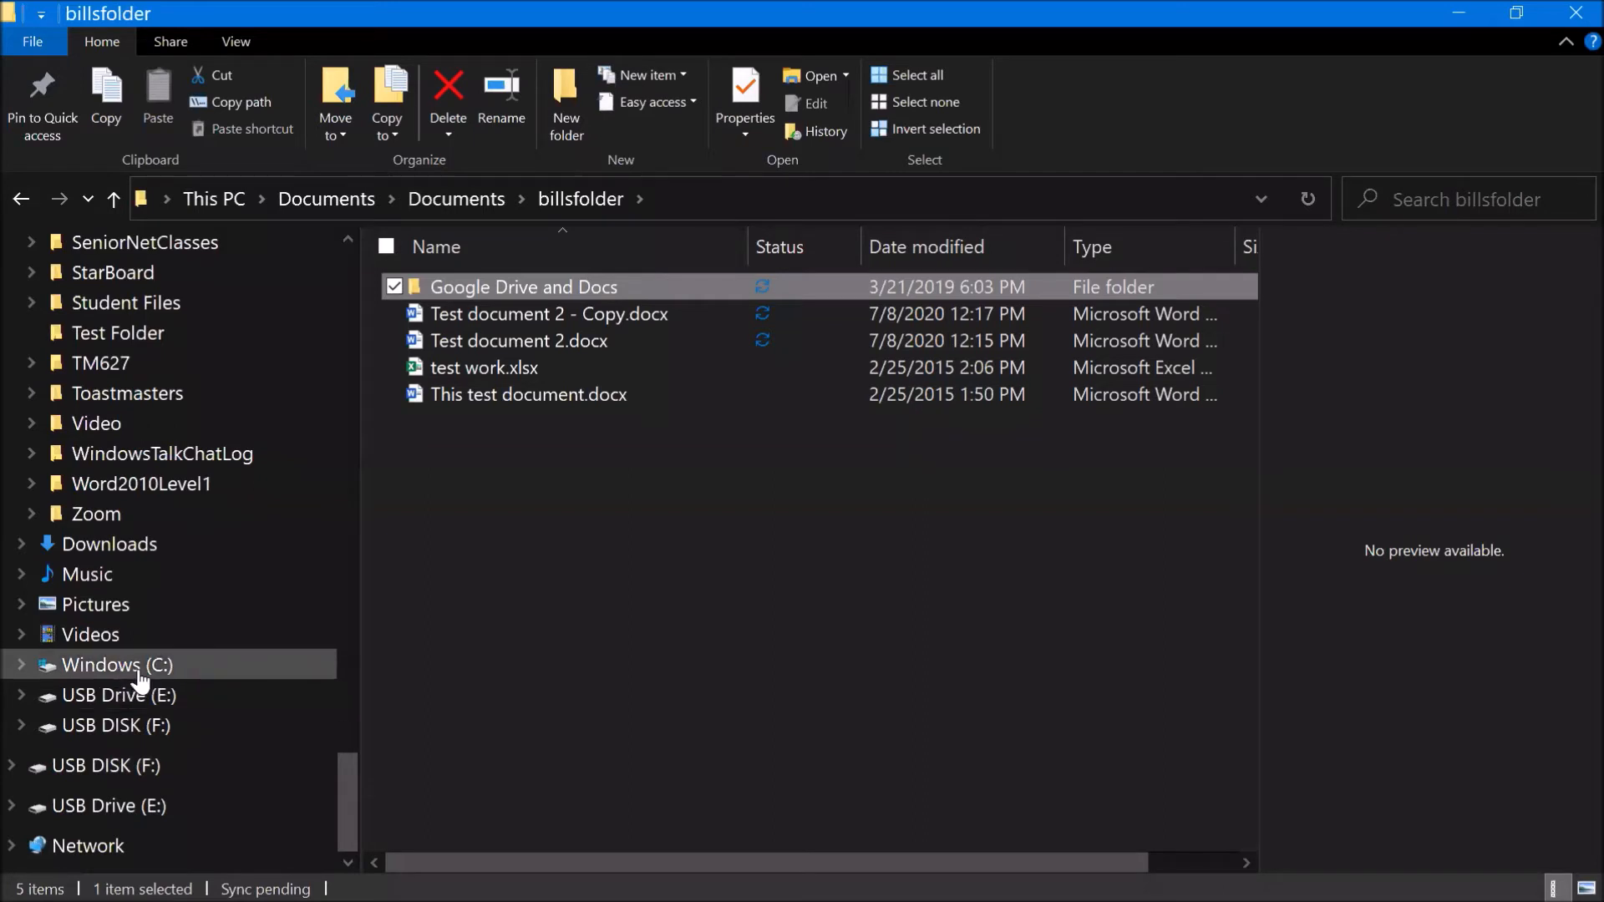
scroll(141, 683, "up", 1)
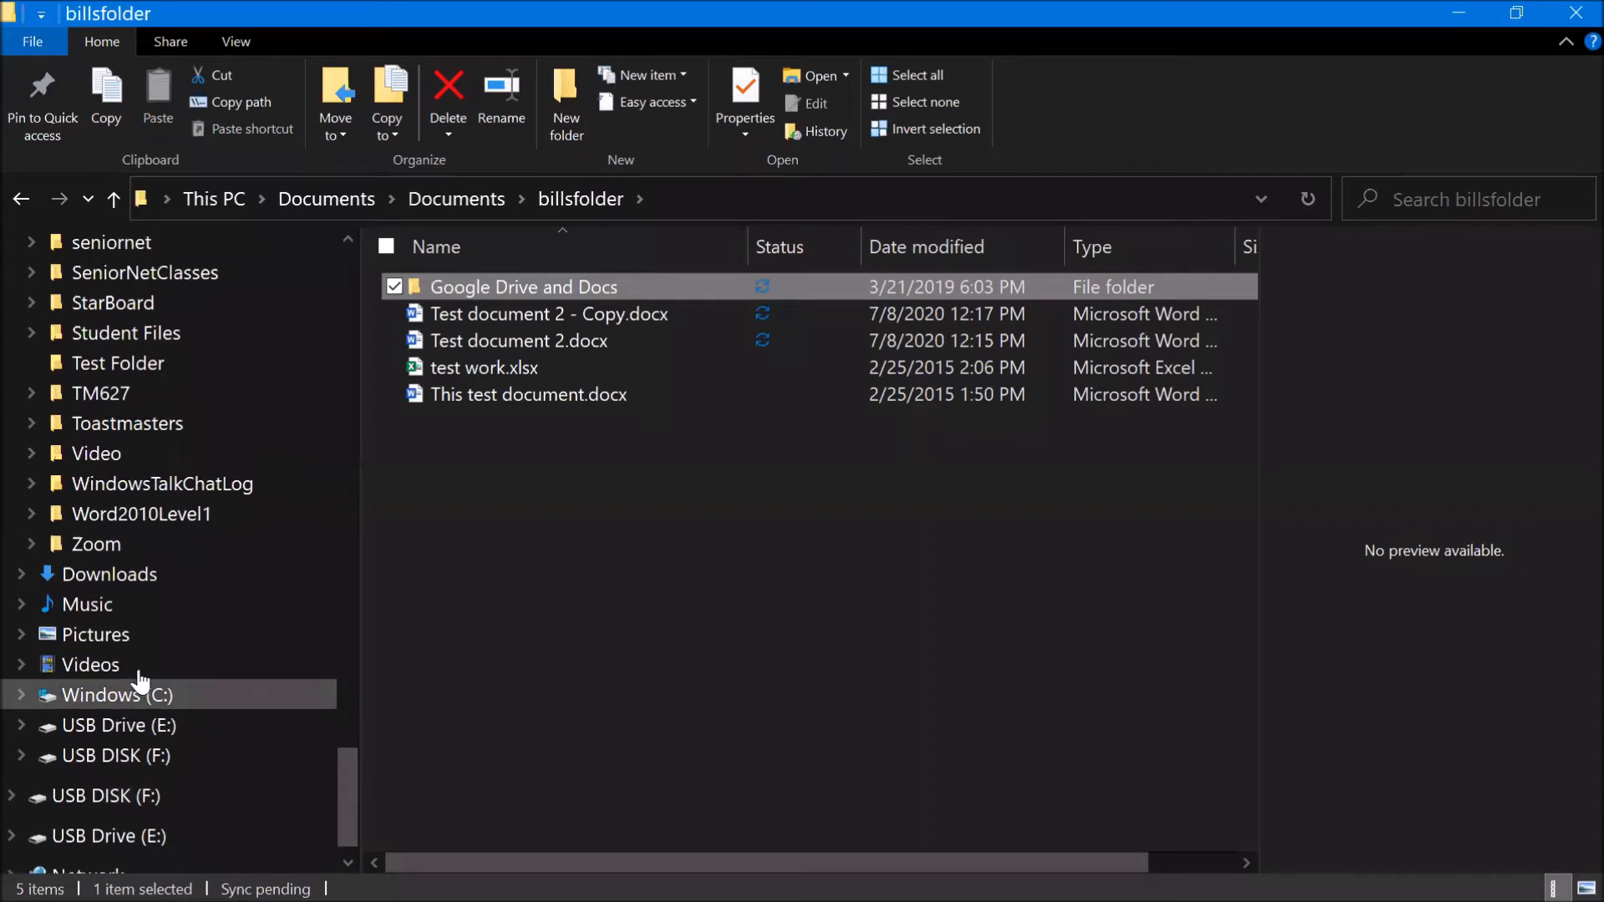
scroll(140, 682, "up", 1)
scroll(140, 682, "up", 6)
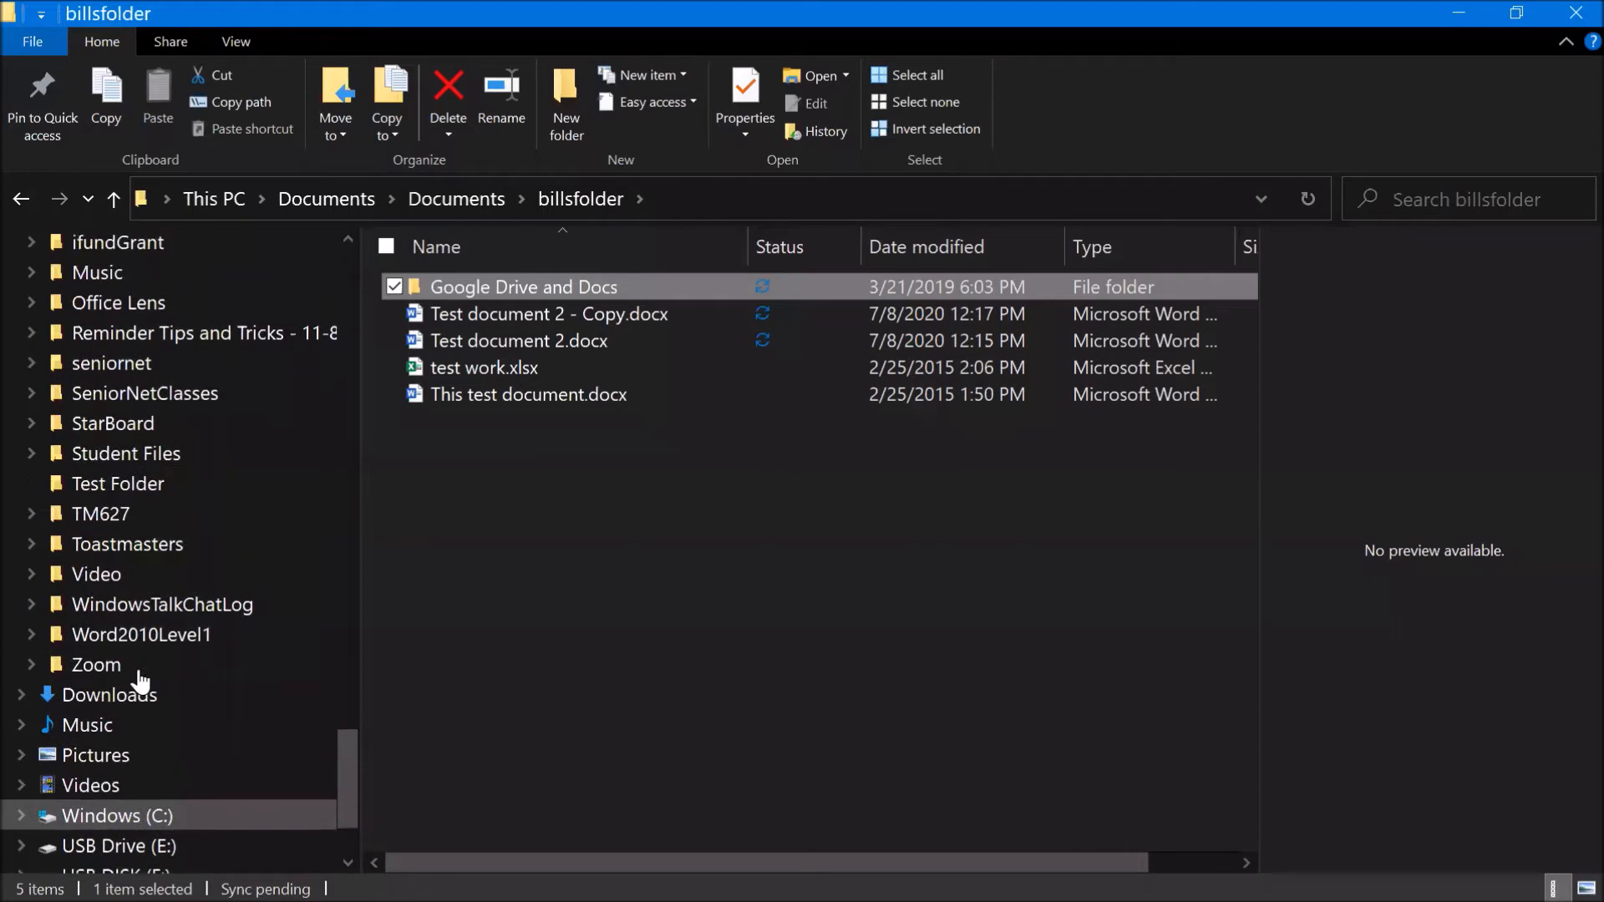
scroll(140, 682, "down", 3)
scroll(140, 682, "down", 5)
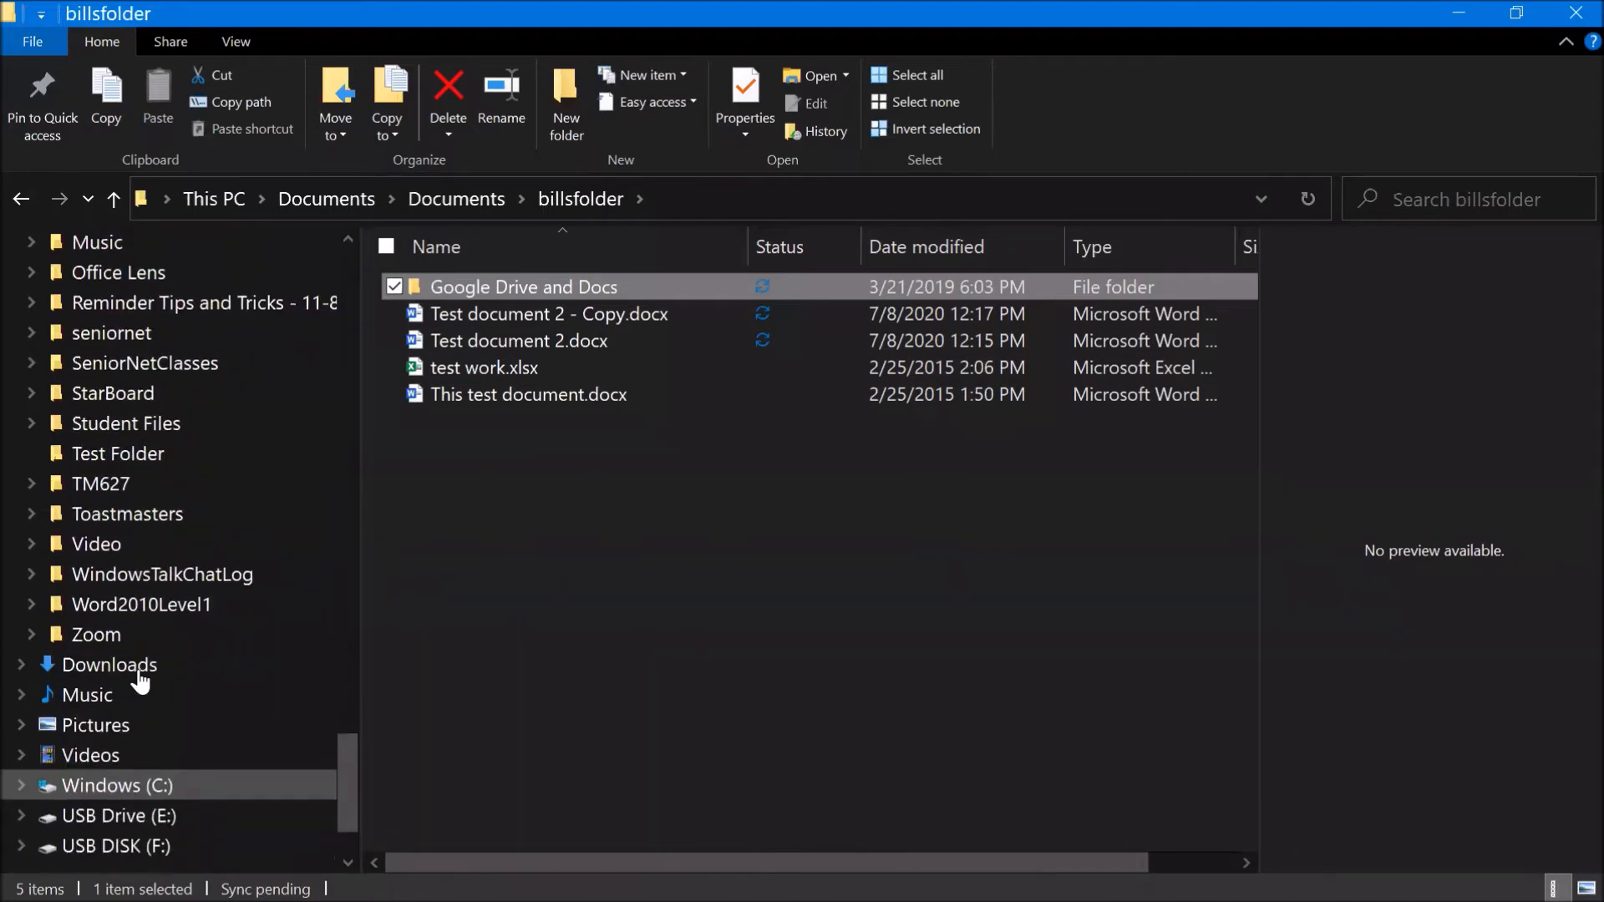
Step: Delete the 2019 Taxes and 2019 Taxes1 folders from This PC's Documents, accepting permanent removal of the online-only folder
scroll(140, 681, "up", 17)
scroll(141, 682, "up", 2)
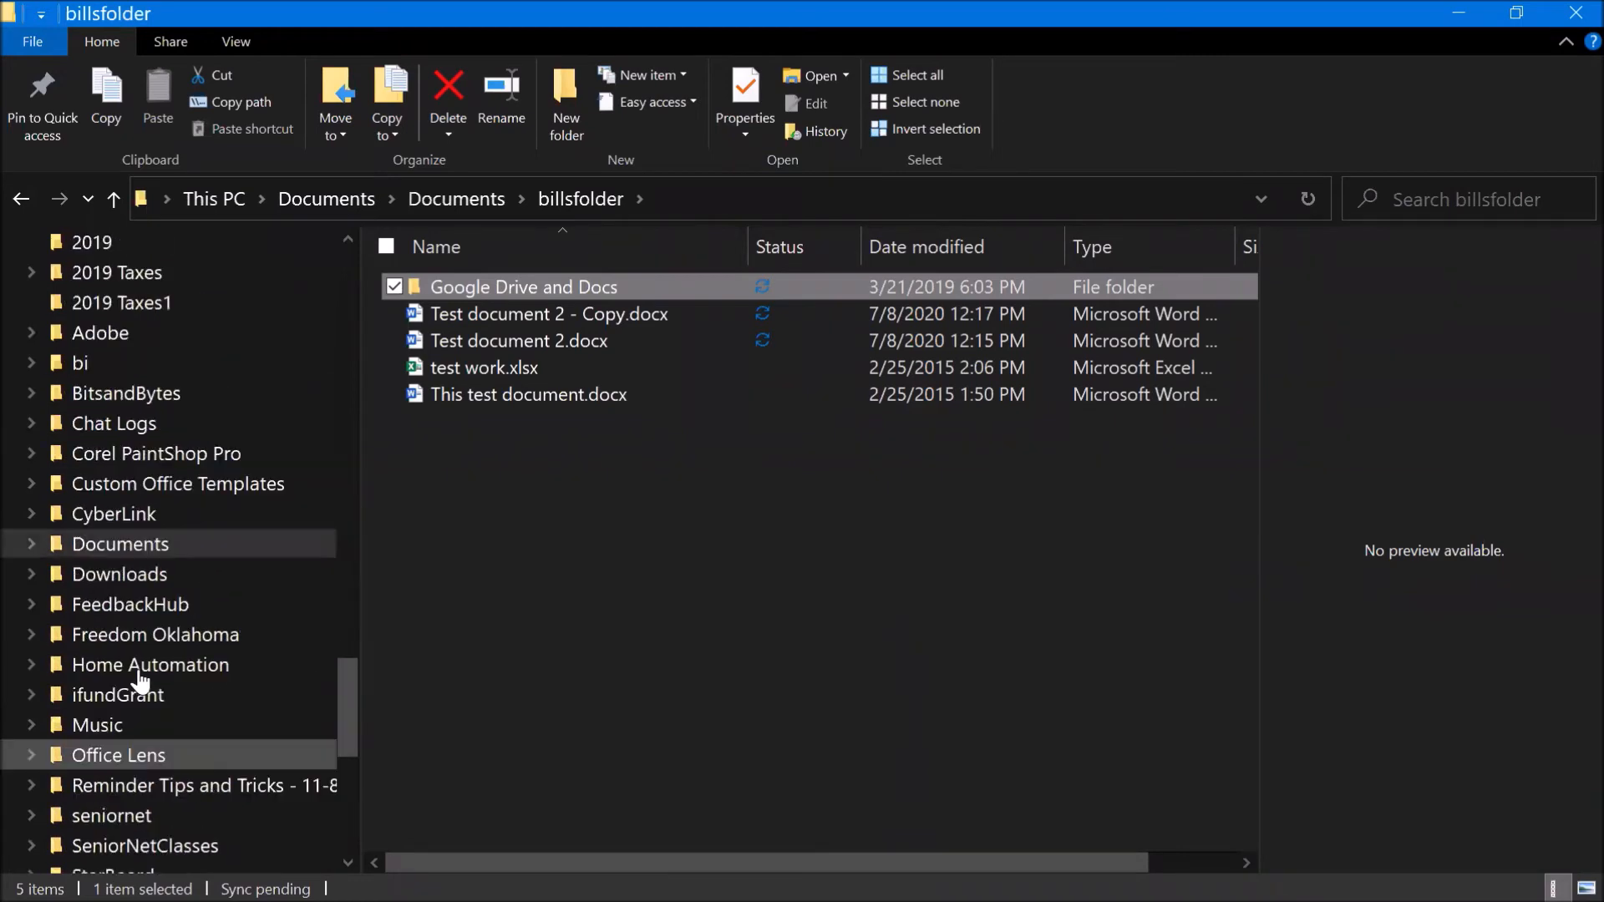
scroll(140, 682, "up", 1)
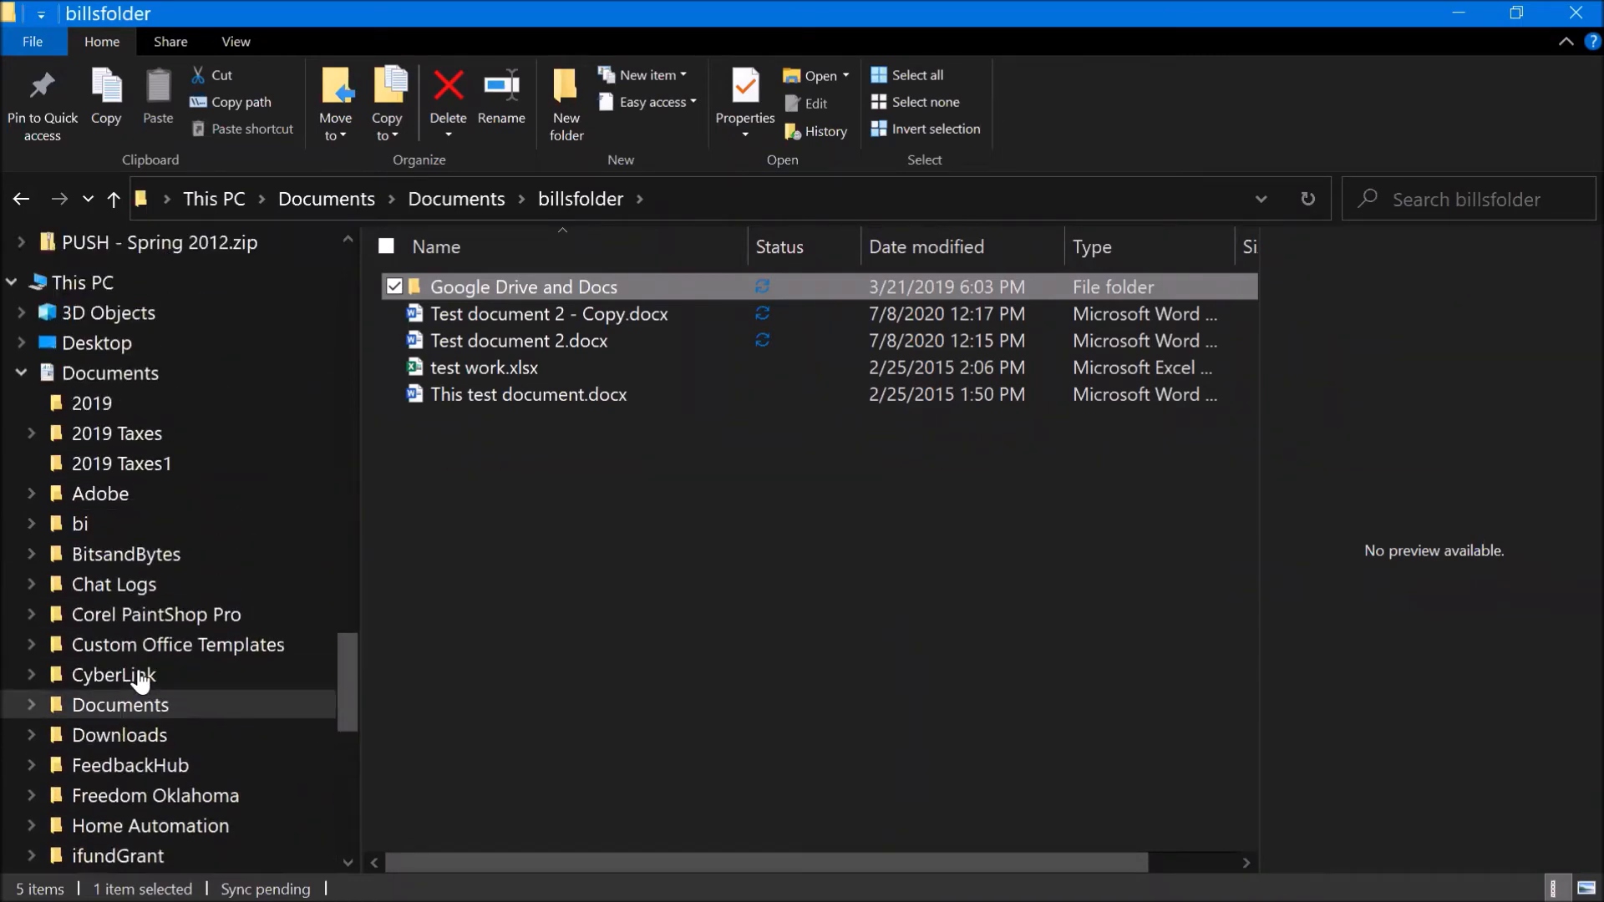
scroll(141, 682, "up", 1)
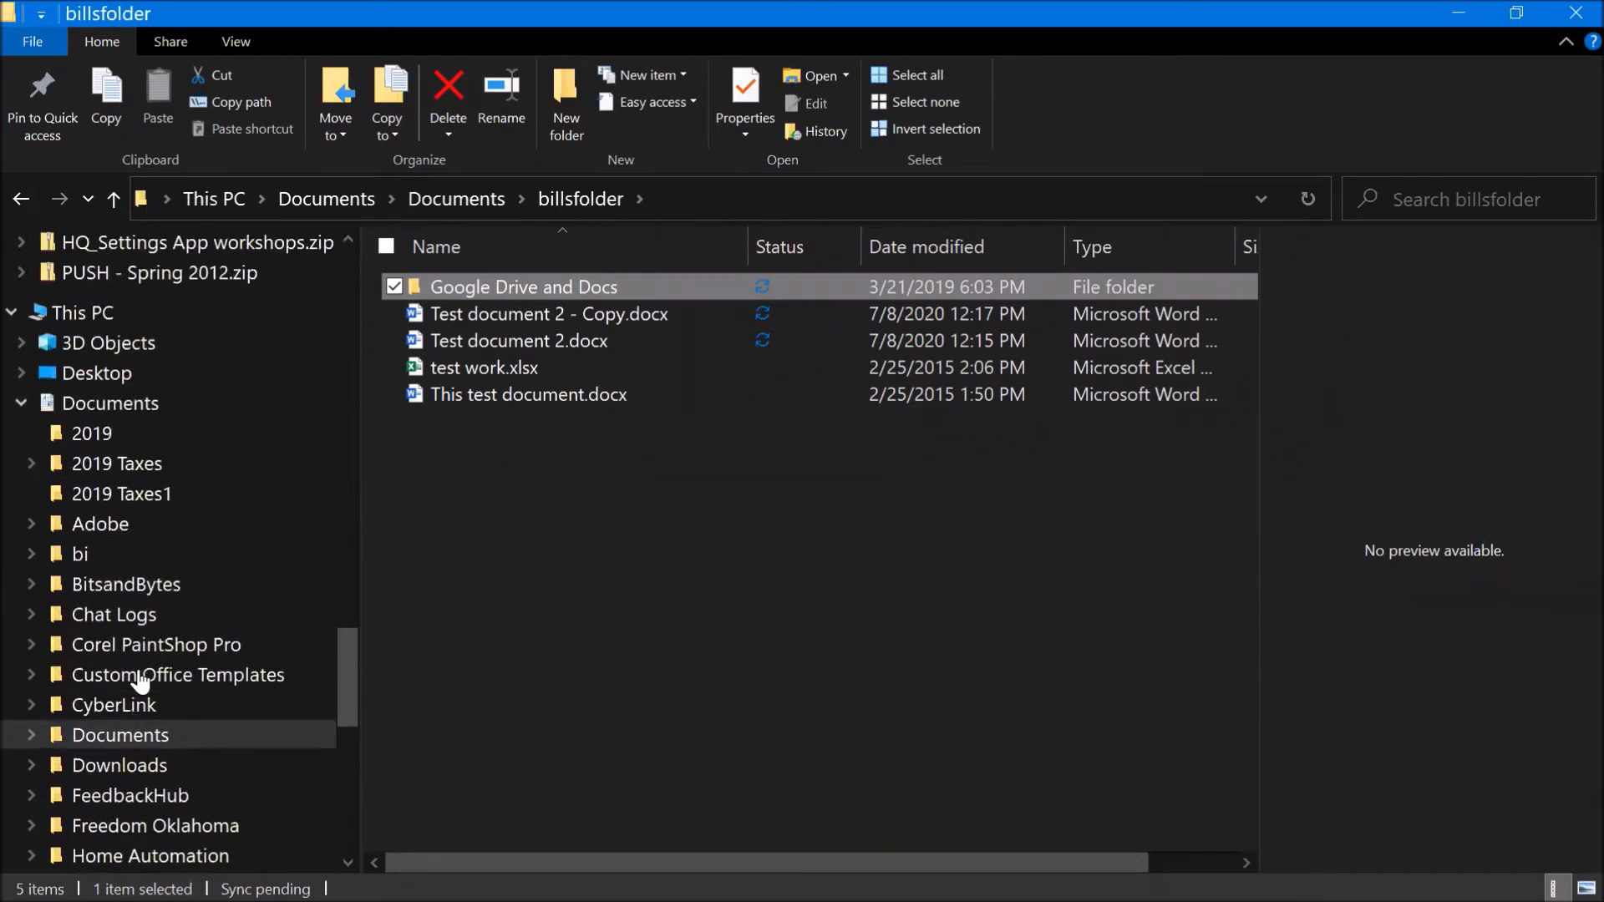
right_click(138, 468)
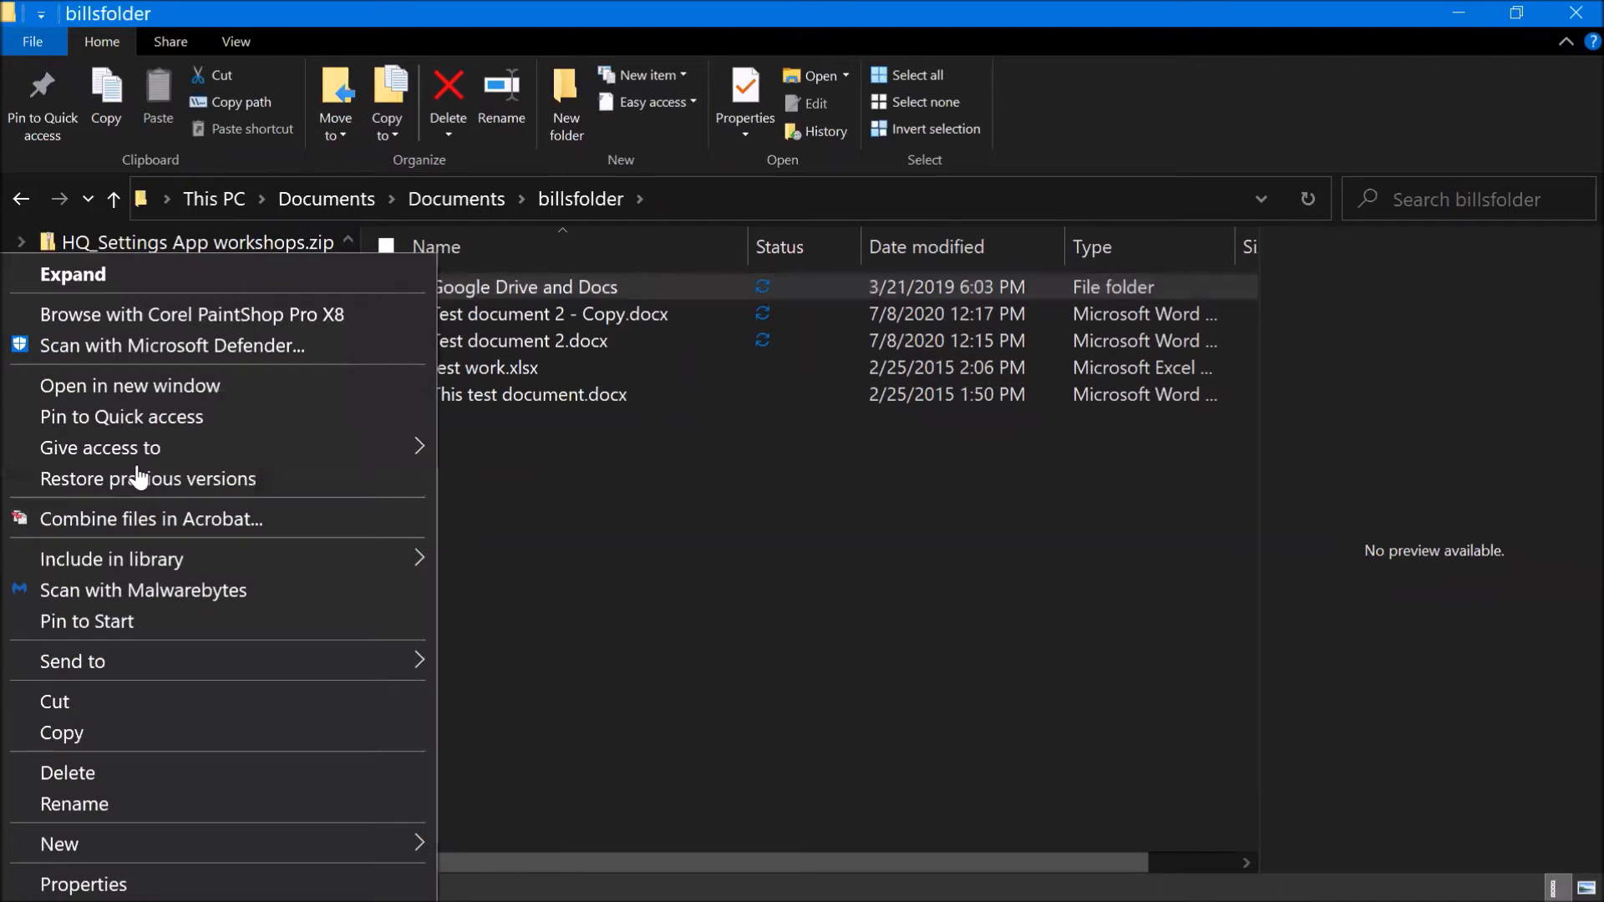
left_click(185, 768)
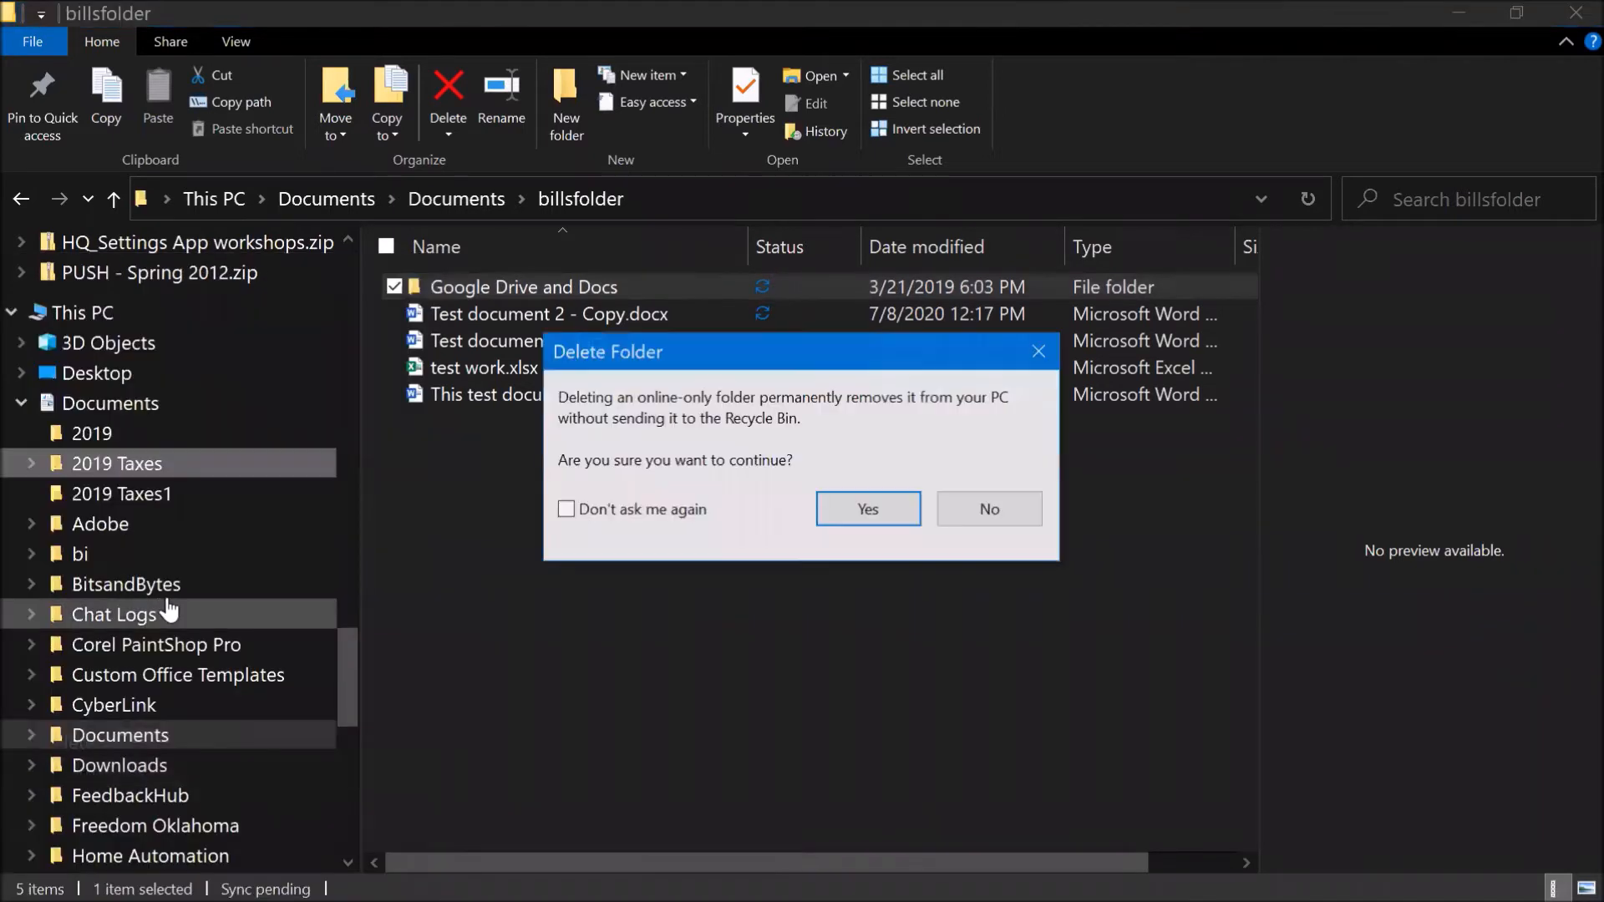
left_click(871, 508)
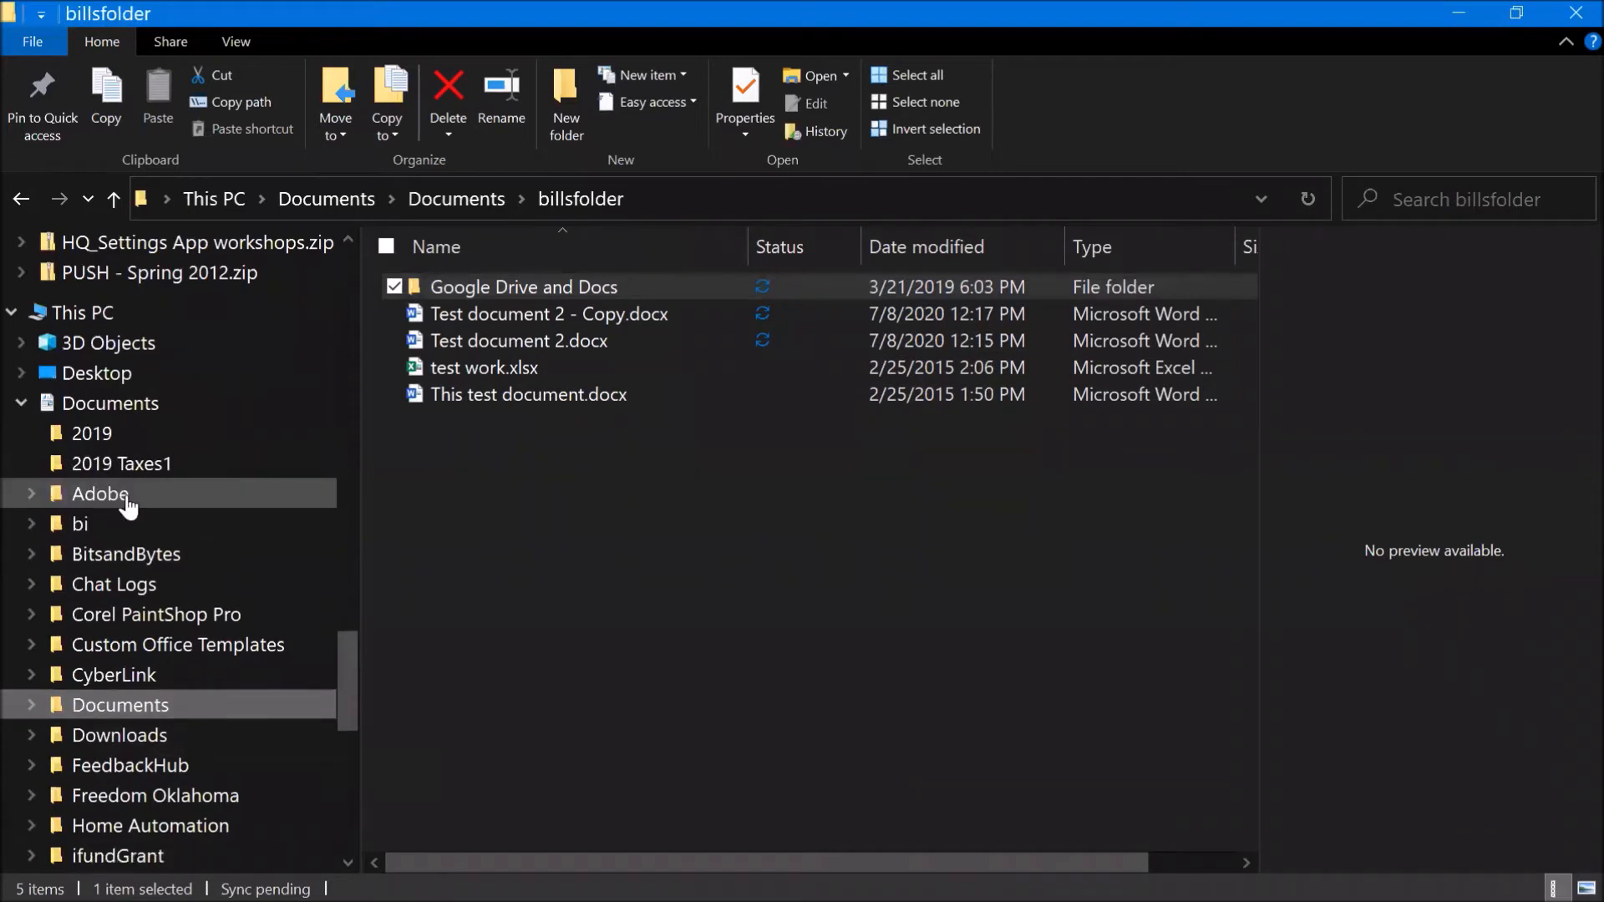
right_click(146, 479)
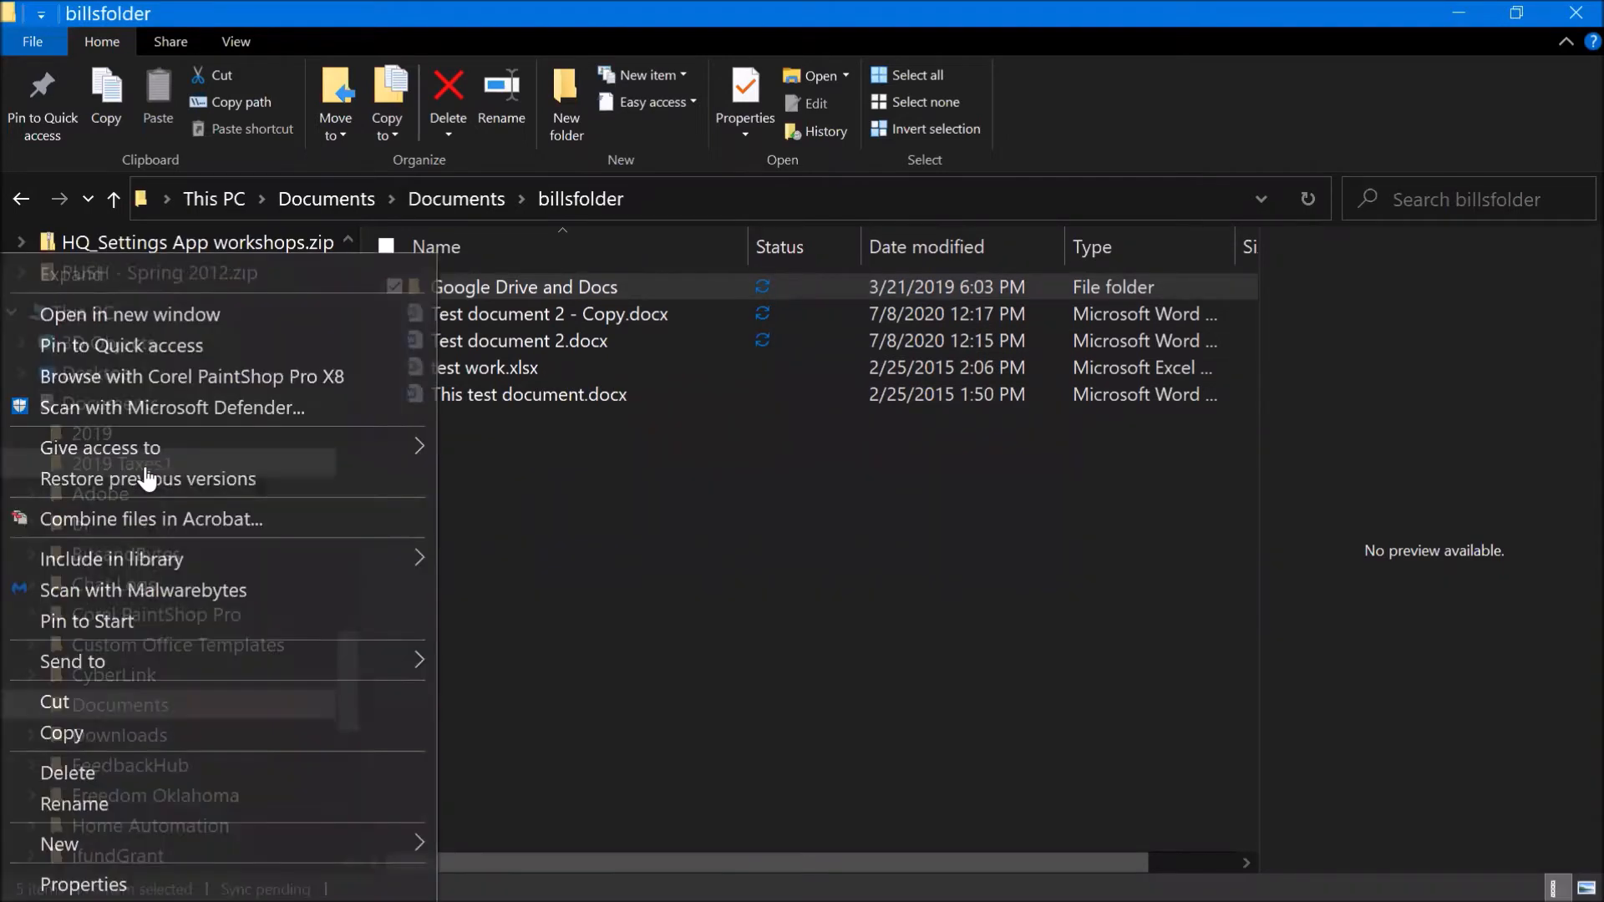
left_click(144, 776)
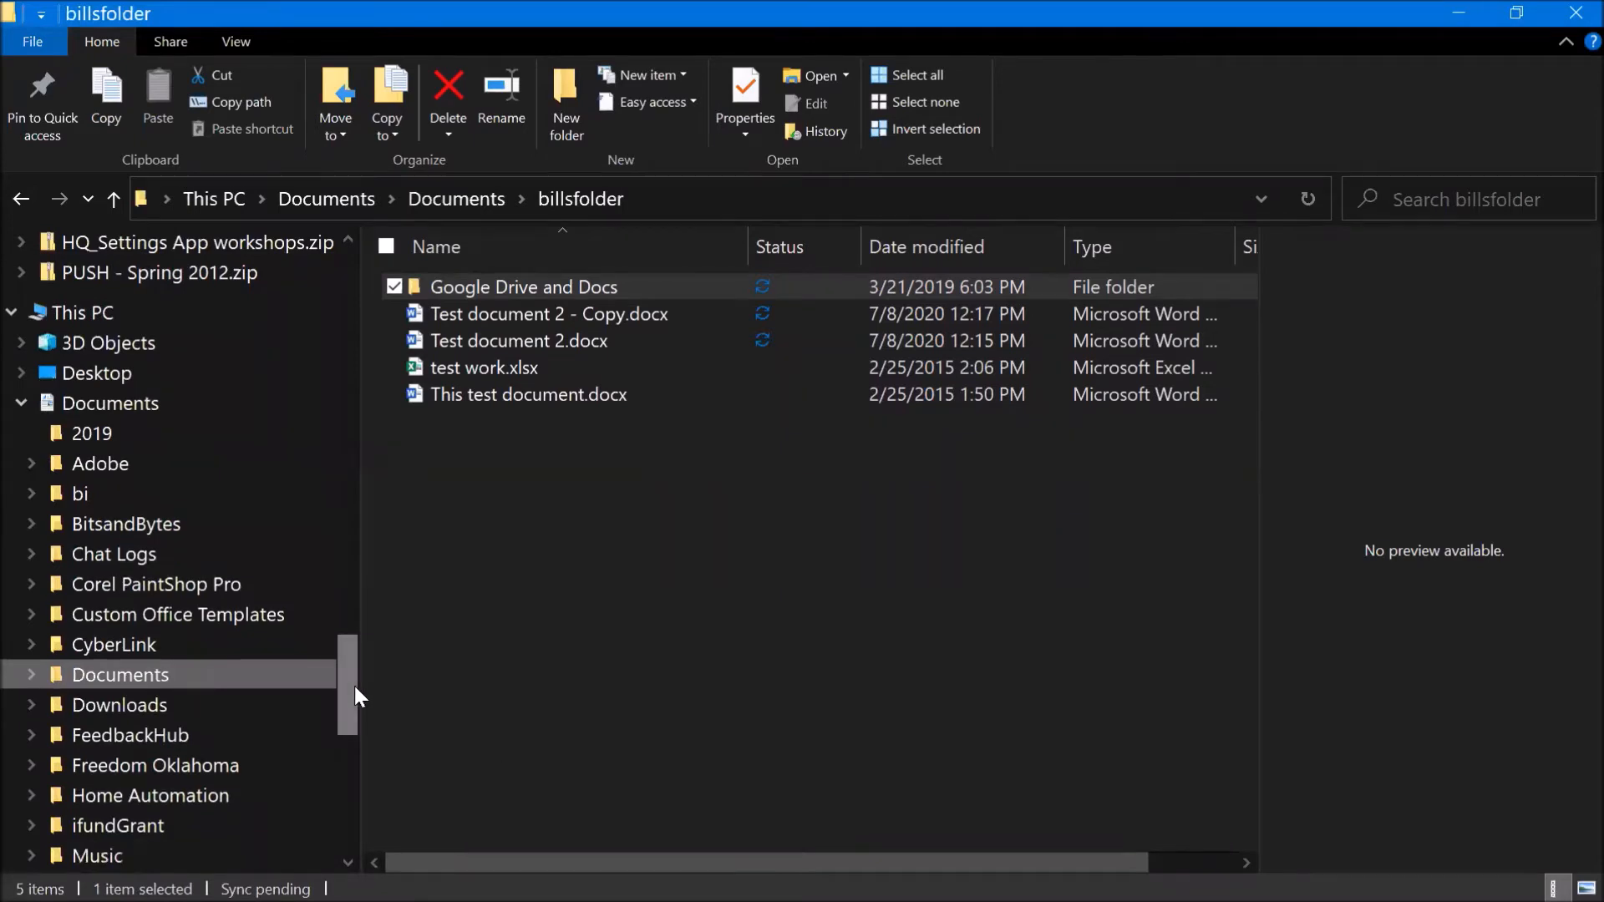
Step: Compare the OneDrive folders with those under This PC in the folder tree, and open the This PC overview
left_click_drag(356, 697, 383, 333)
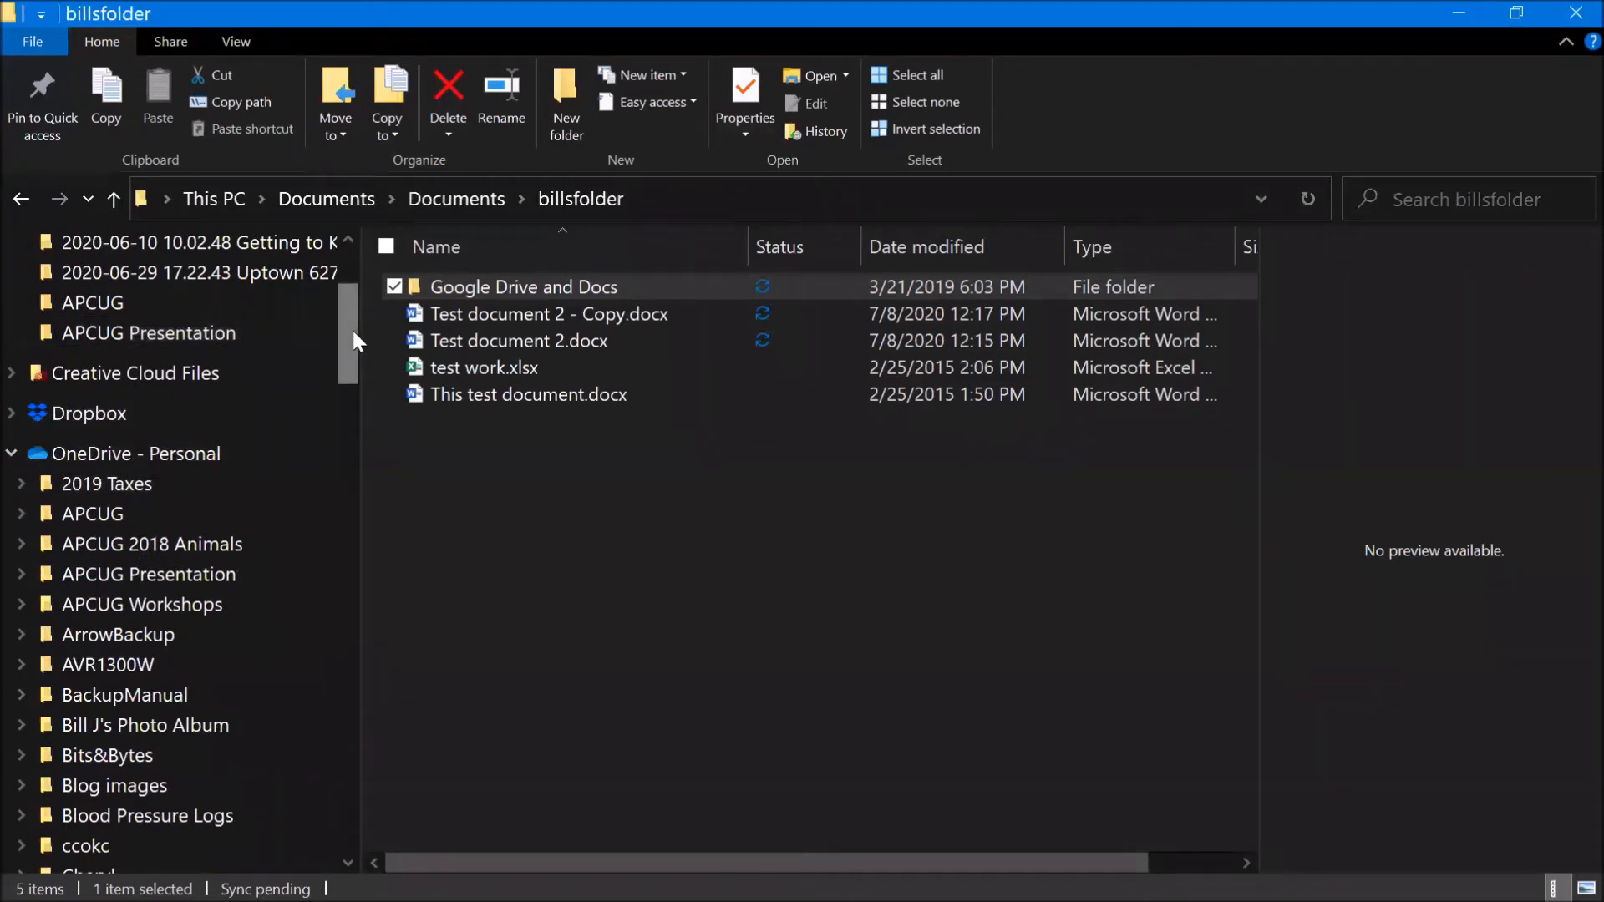
scroll(353, 333, "down", 1)
left_click_drag(353, 334, 353, 669)
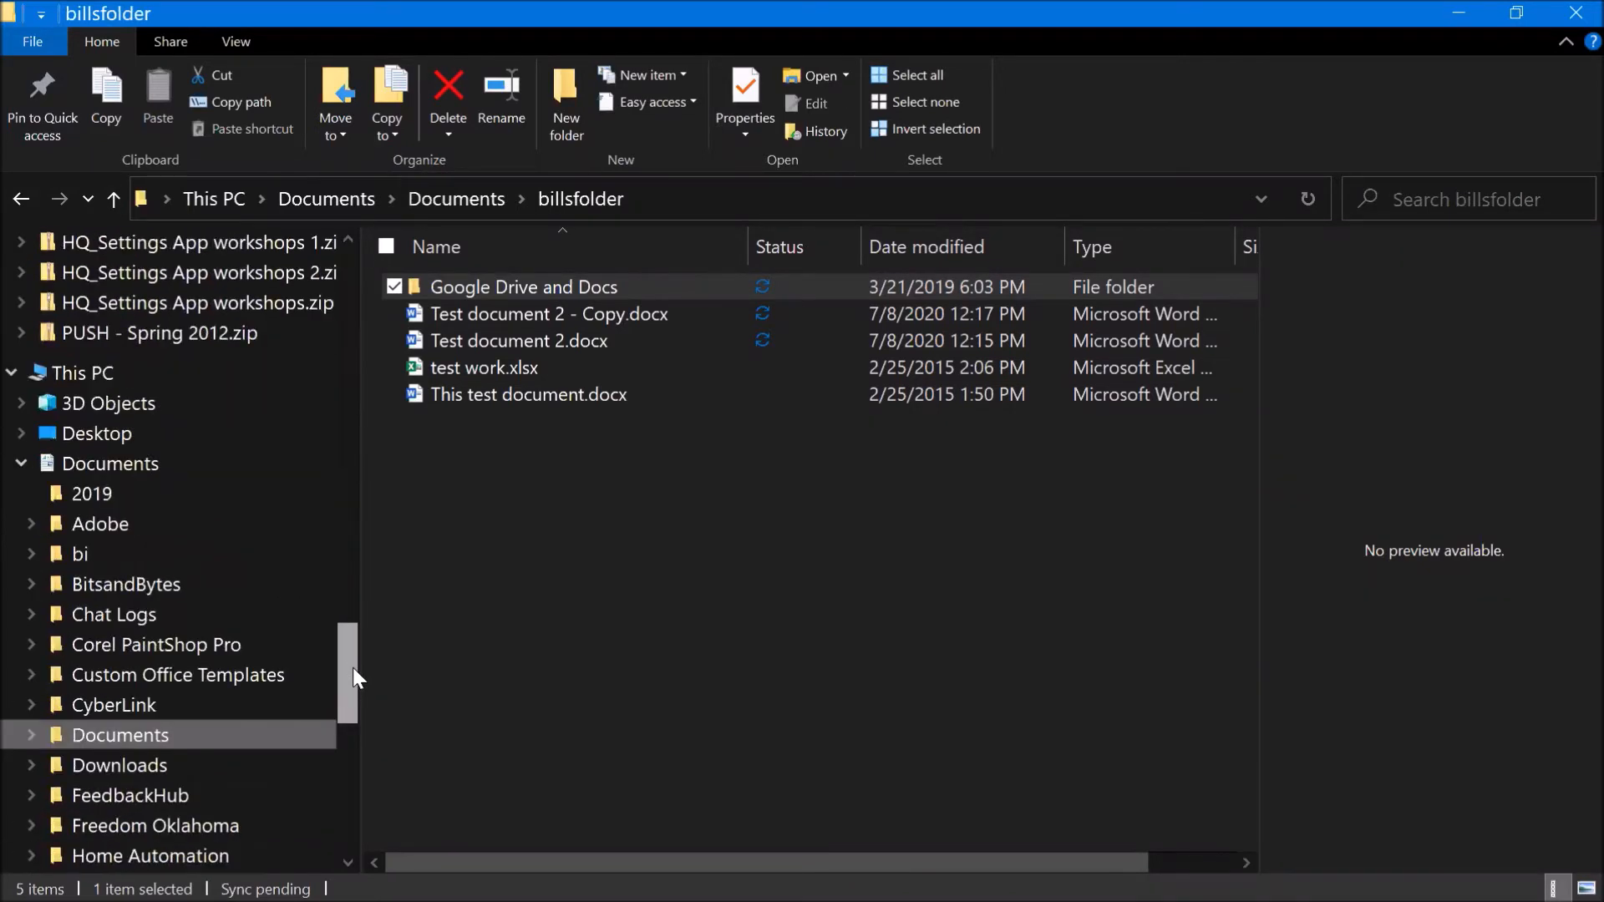
left_click(94, 375)
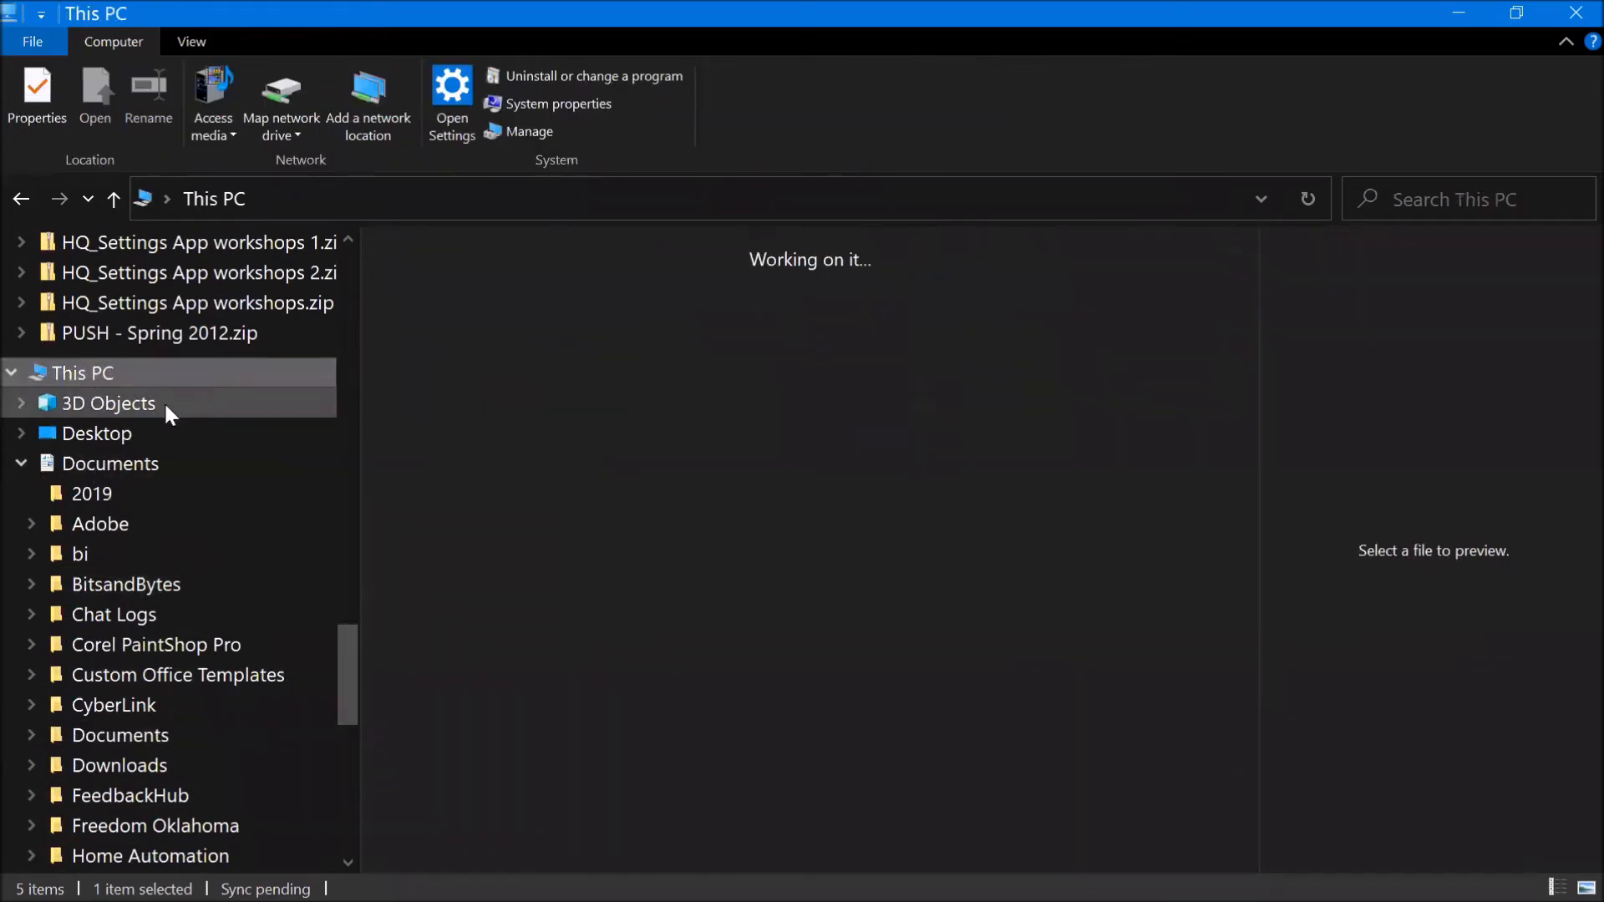
right_click(123, 374)
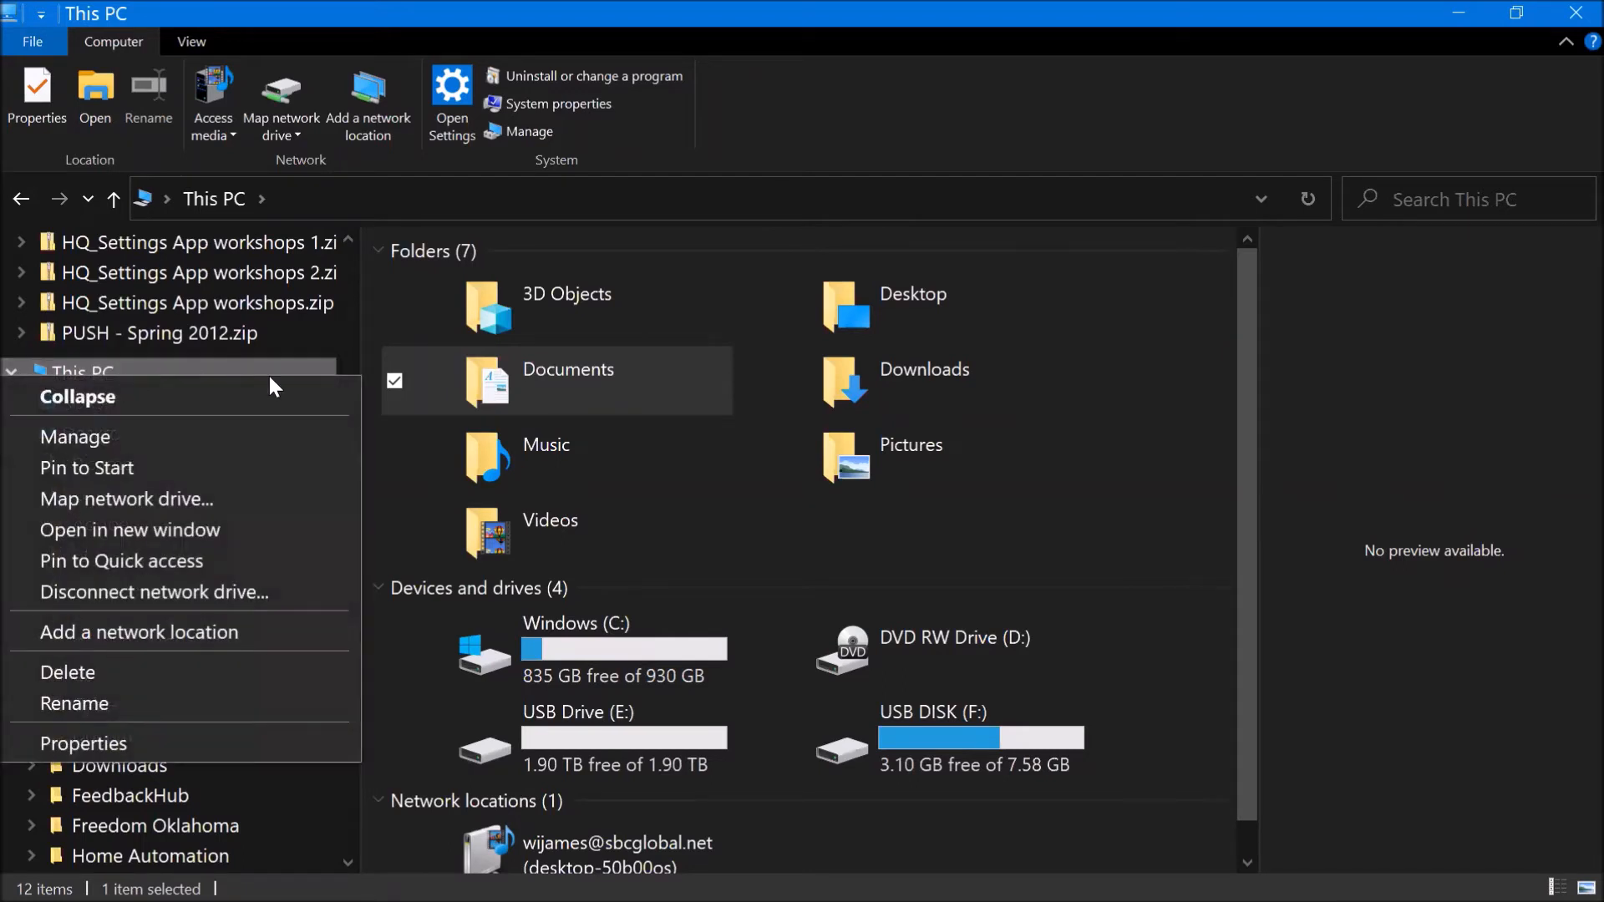
left_click(376, 467)
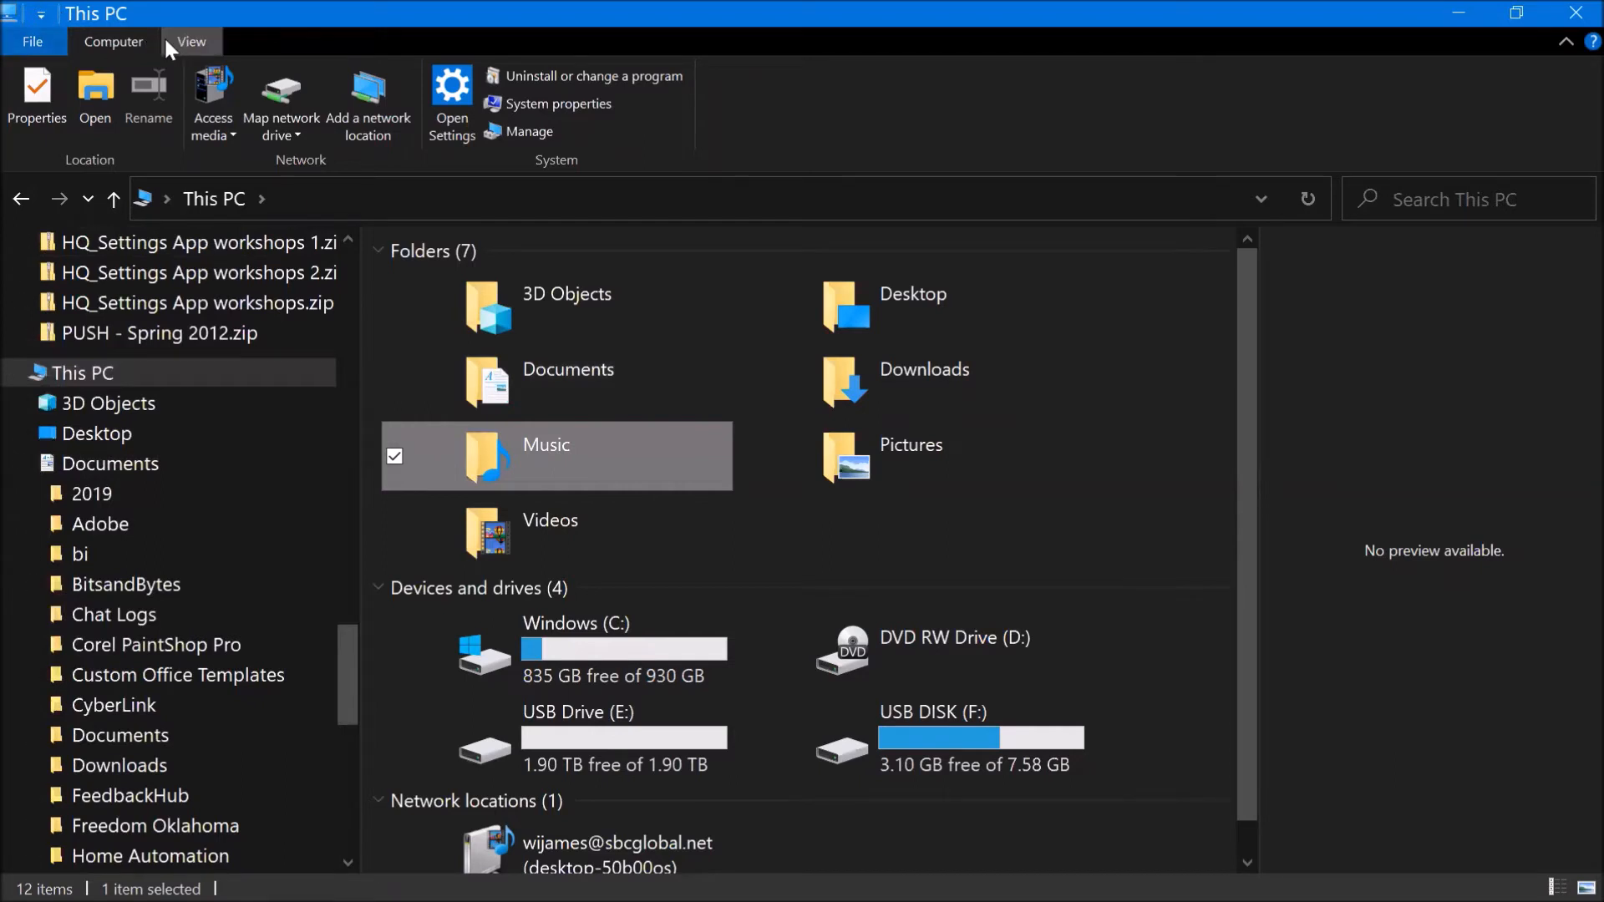
Step: Create a new folder named 2019 Taxes in This PC's Documents folder
left_click(117, 466)
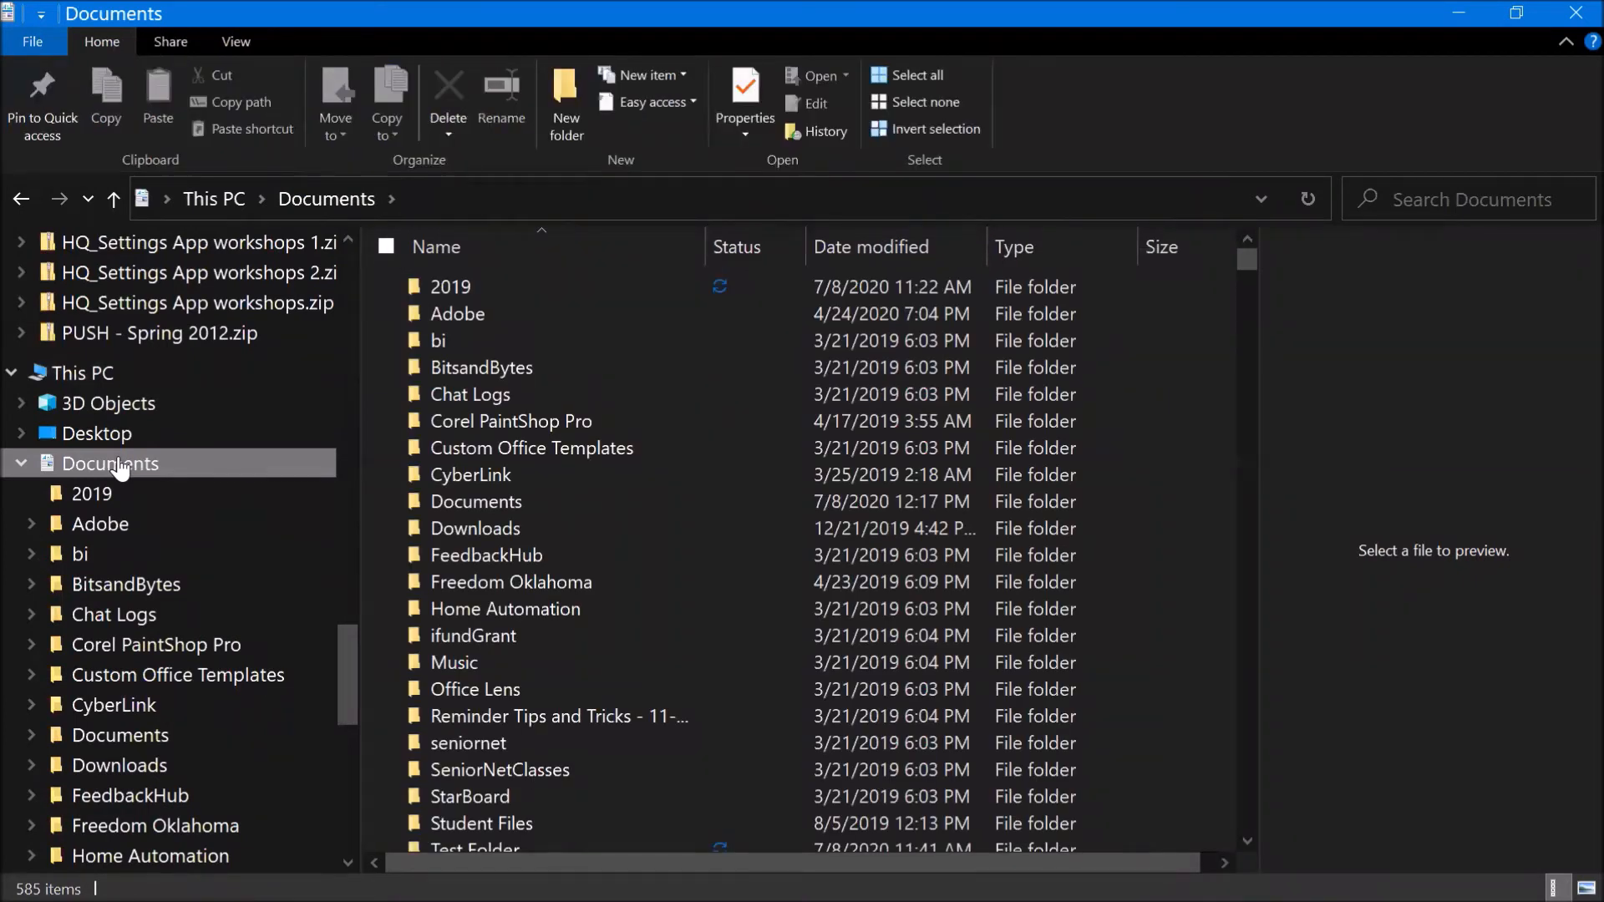
left_click(578, 94)
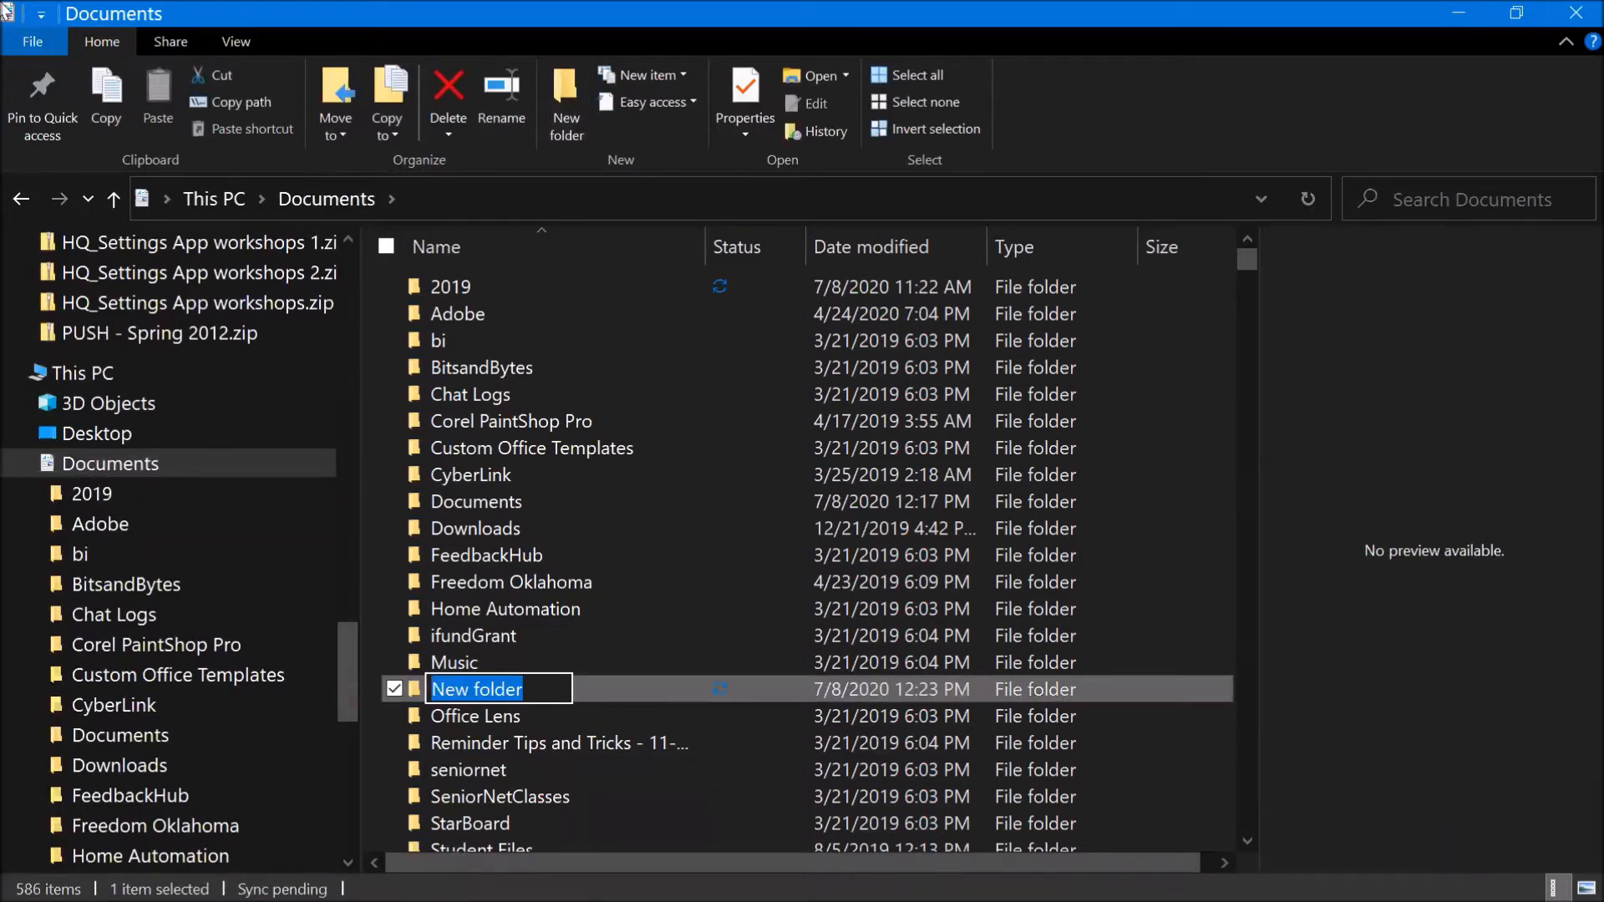
type("2")
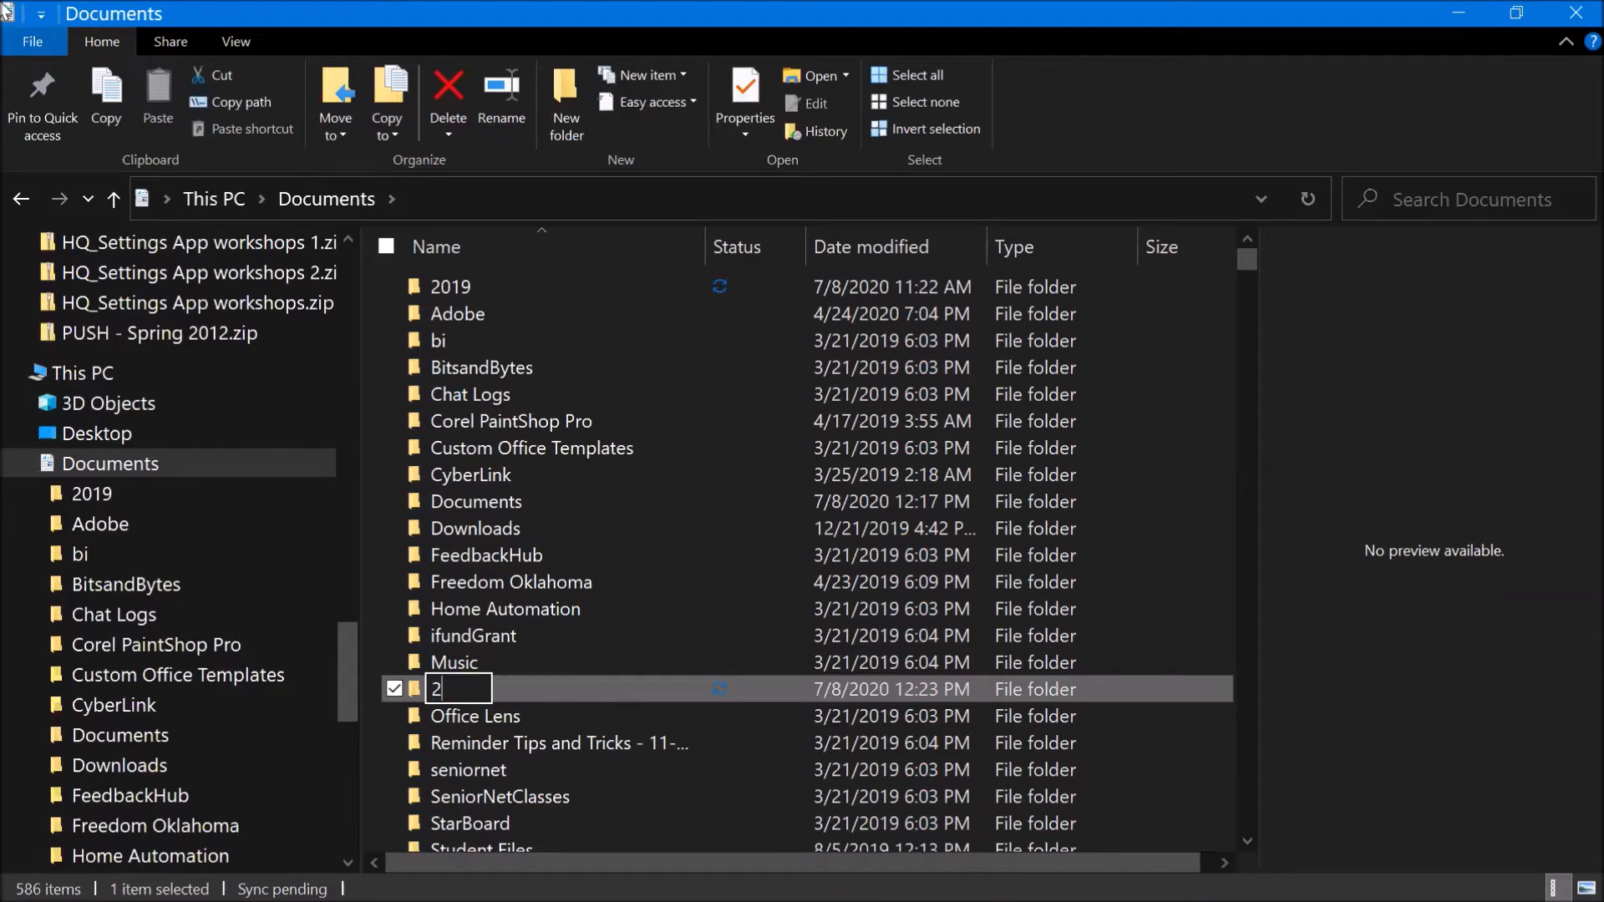
type("019 ")
type("Tas=")
key("BackSpace")
key("BackSpace")
type("x")
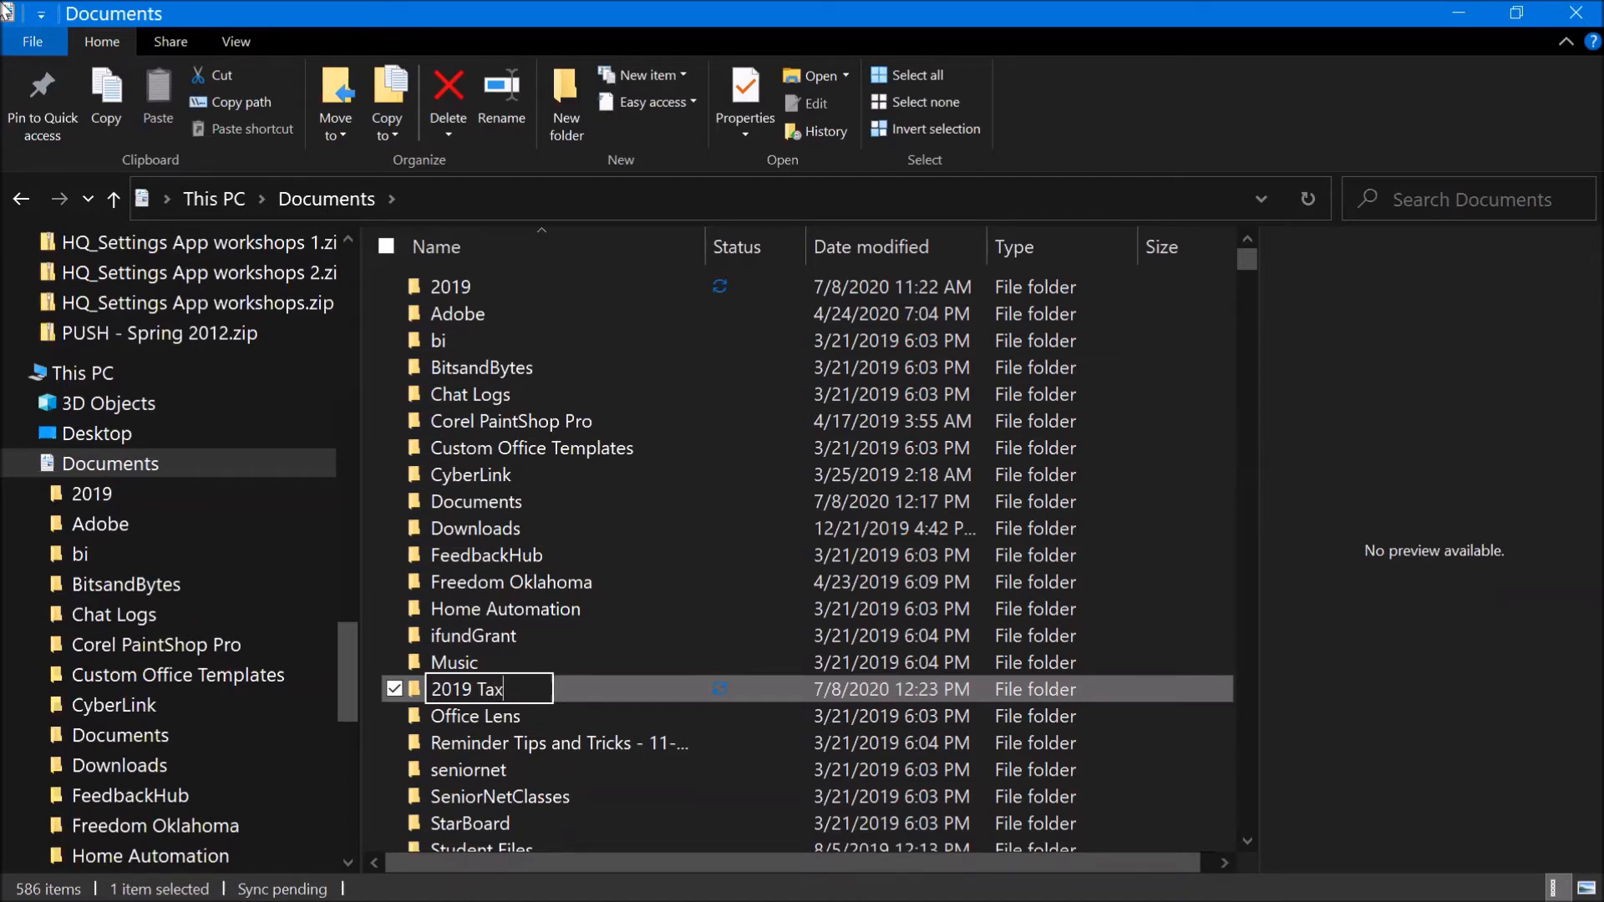
type("es")
left_click(1330, 665)
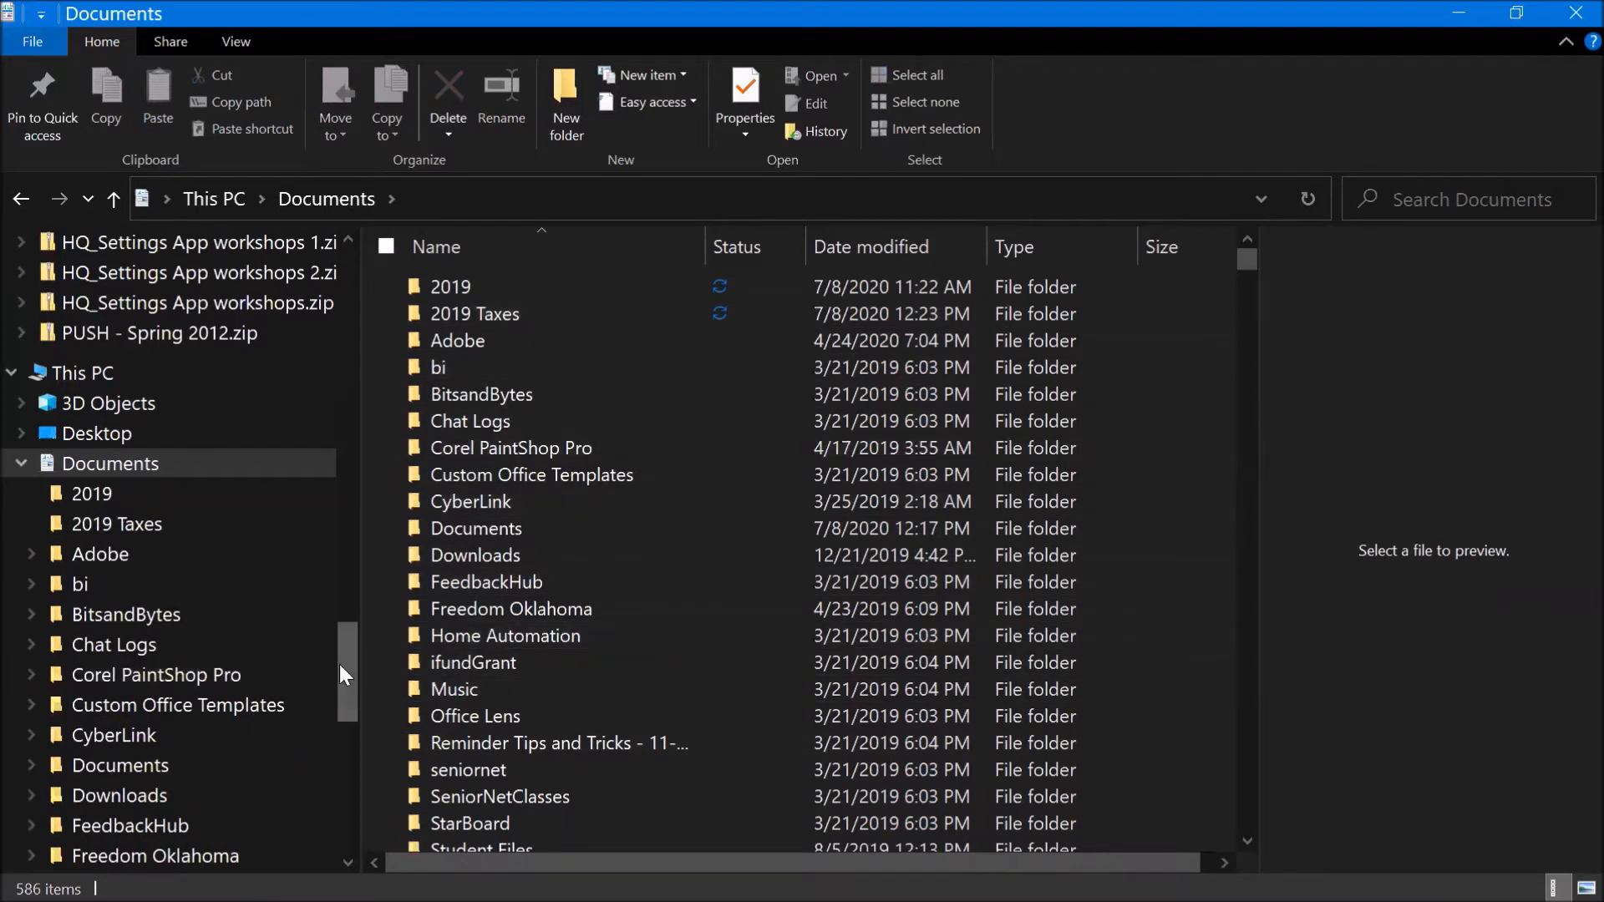
Step: Open the 2019 Taxes folder under OneDrive - Personal and select all of its files
left_click_drag(339, 664, 346, 344)
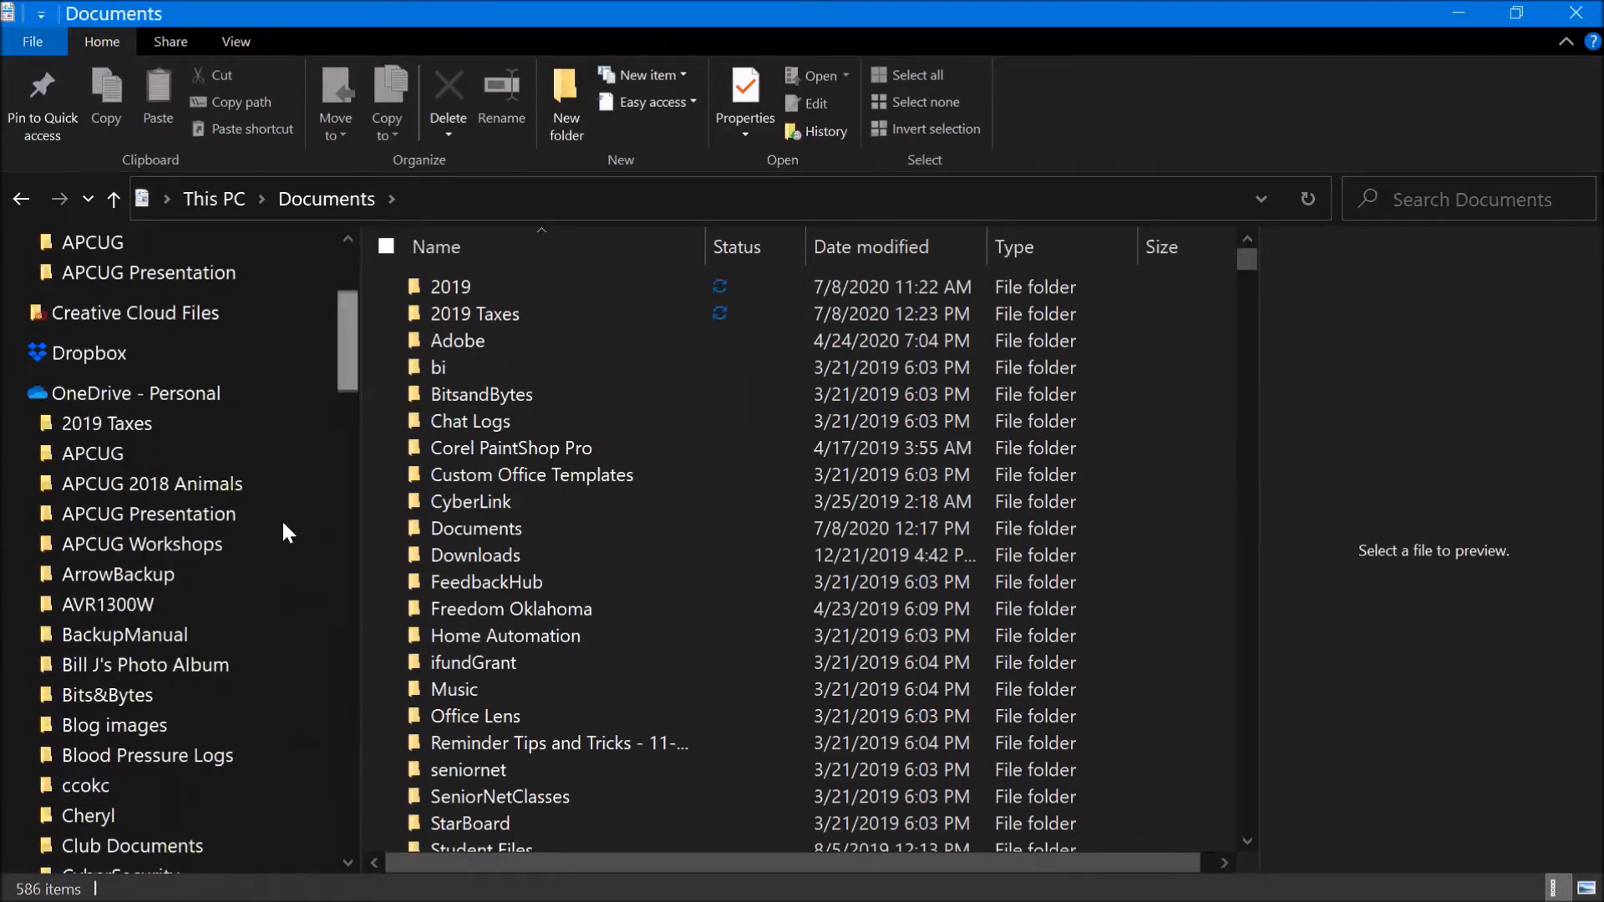
left_click(119, 435)
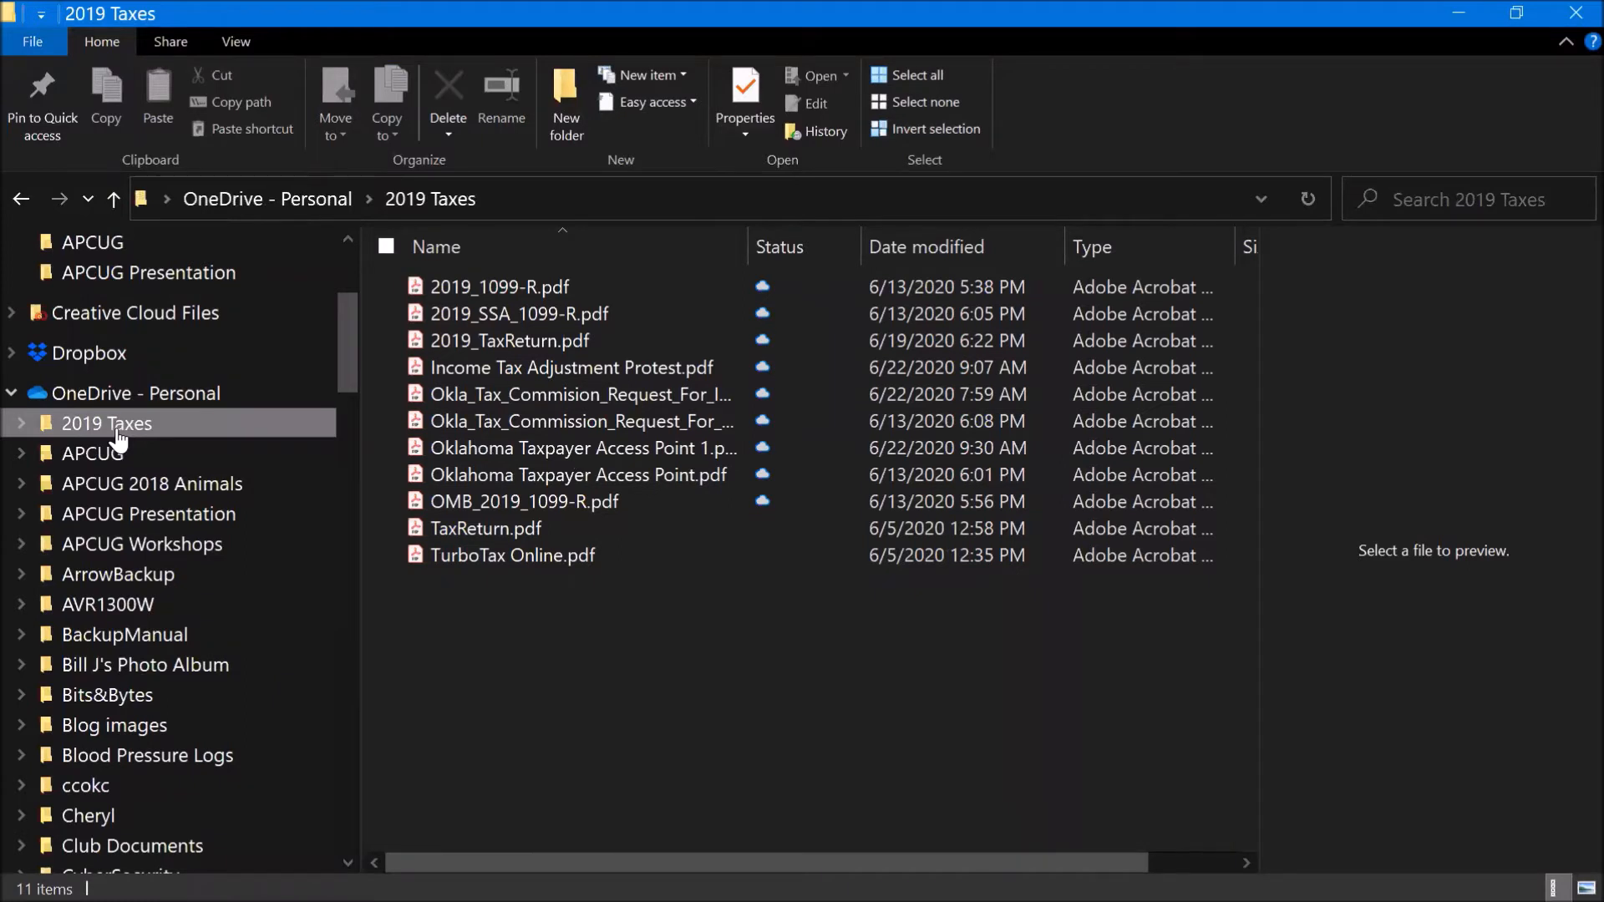
left_click(387, 247)
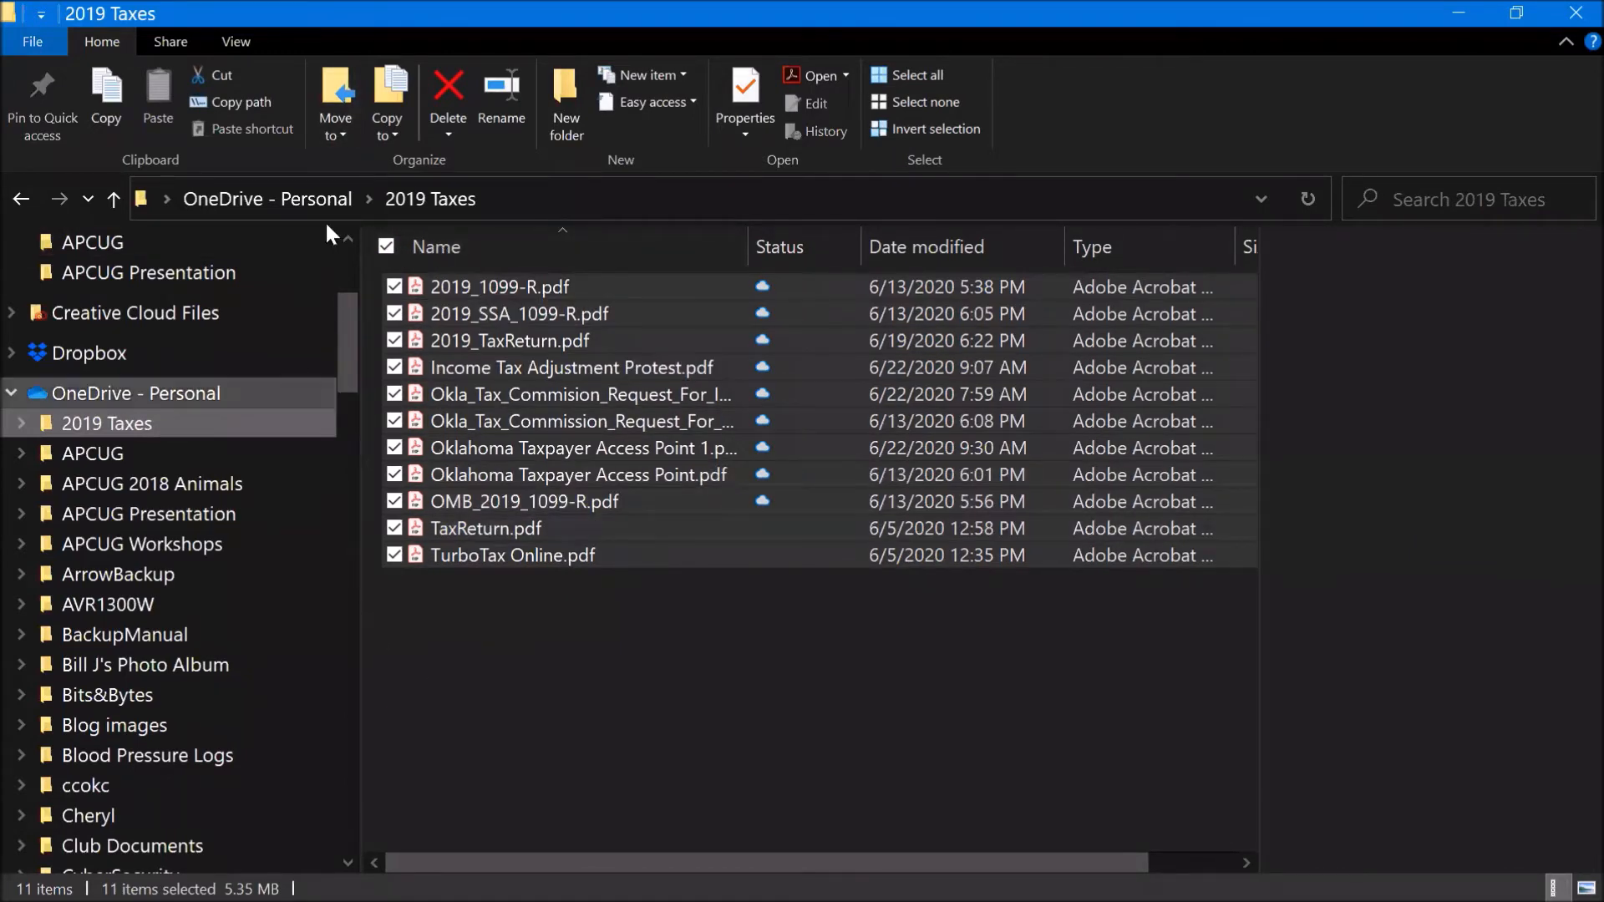
Step: Try to copy the selected tax files to the 2019 Taxes folder in This PC's Documents
left_click(392, 137)
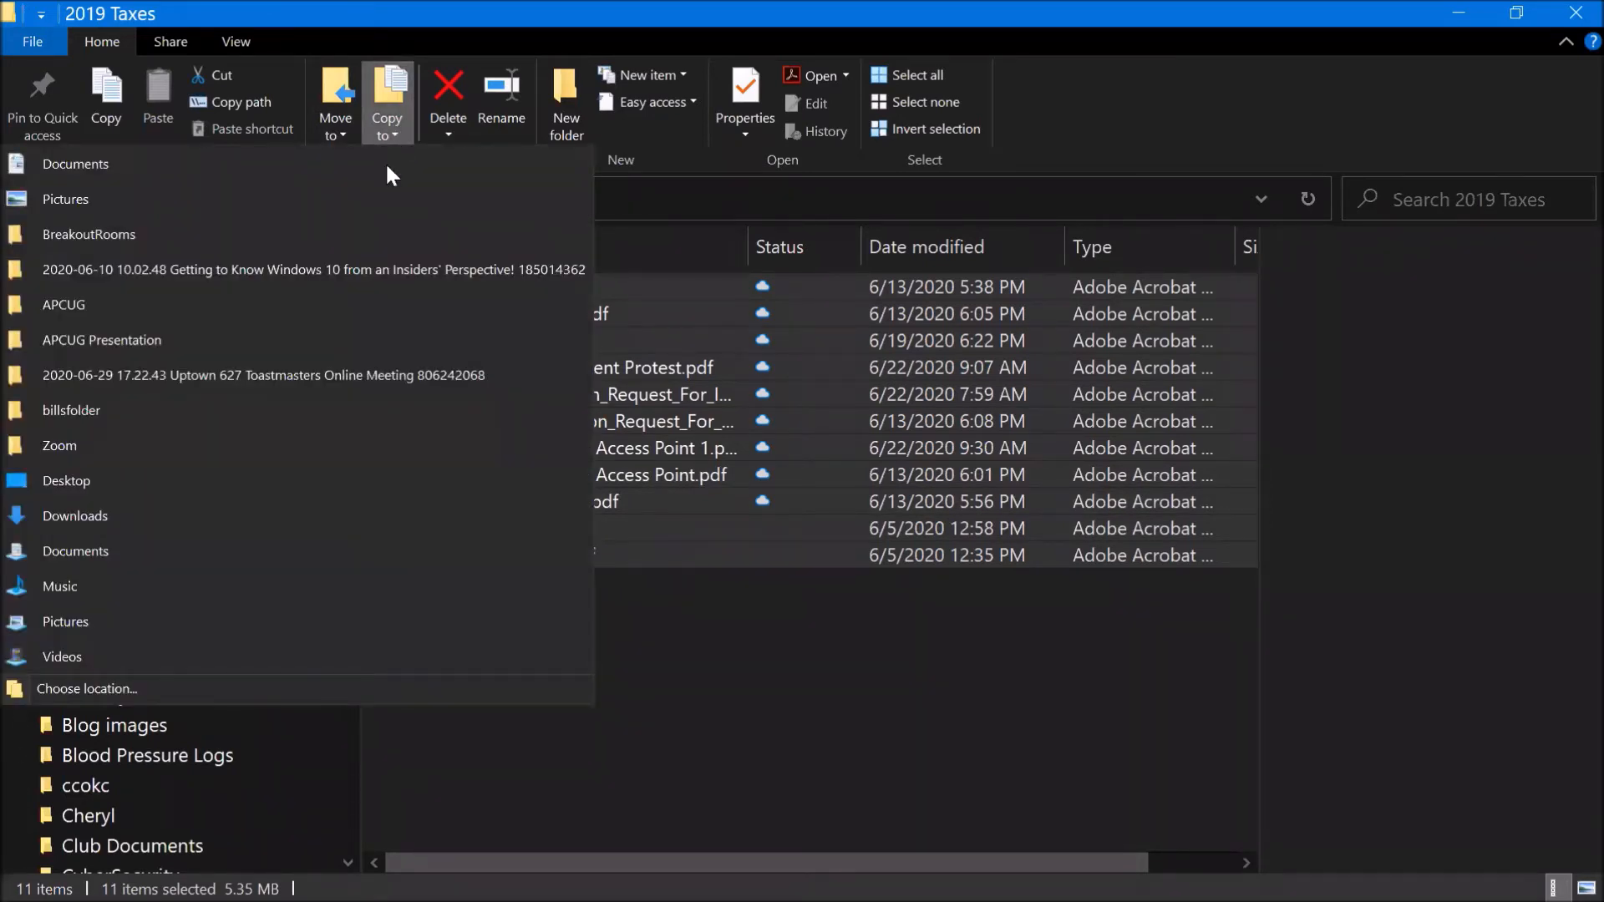
left_click(263, 685)
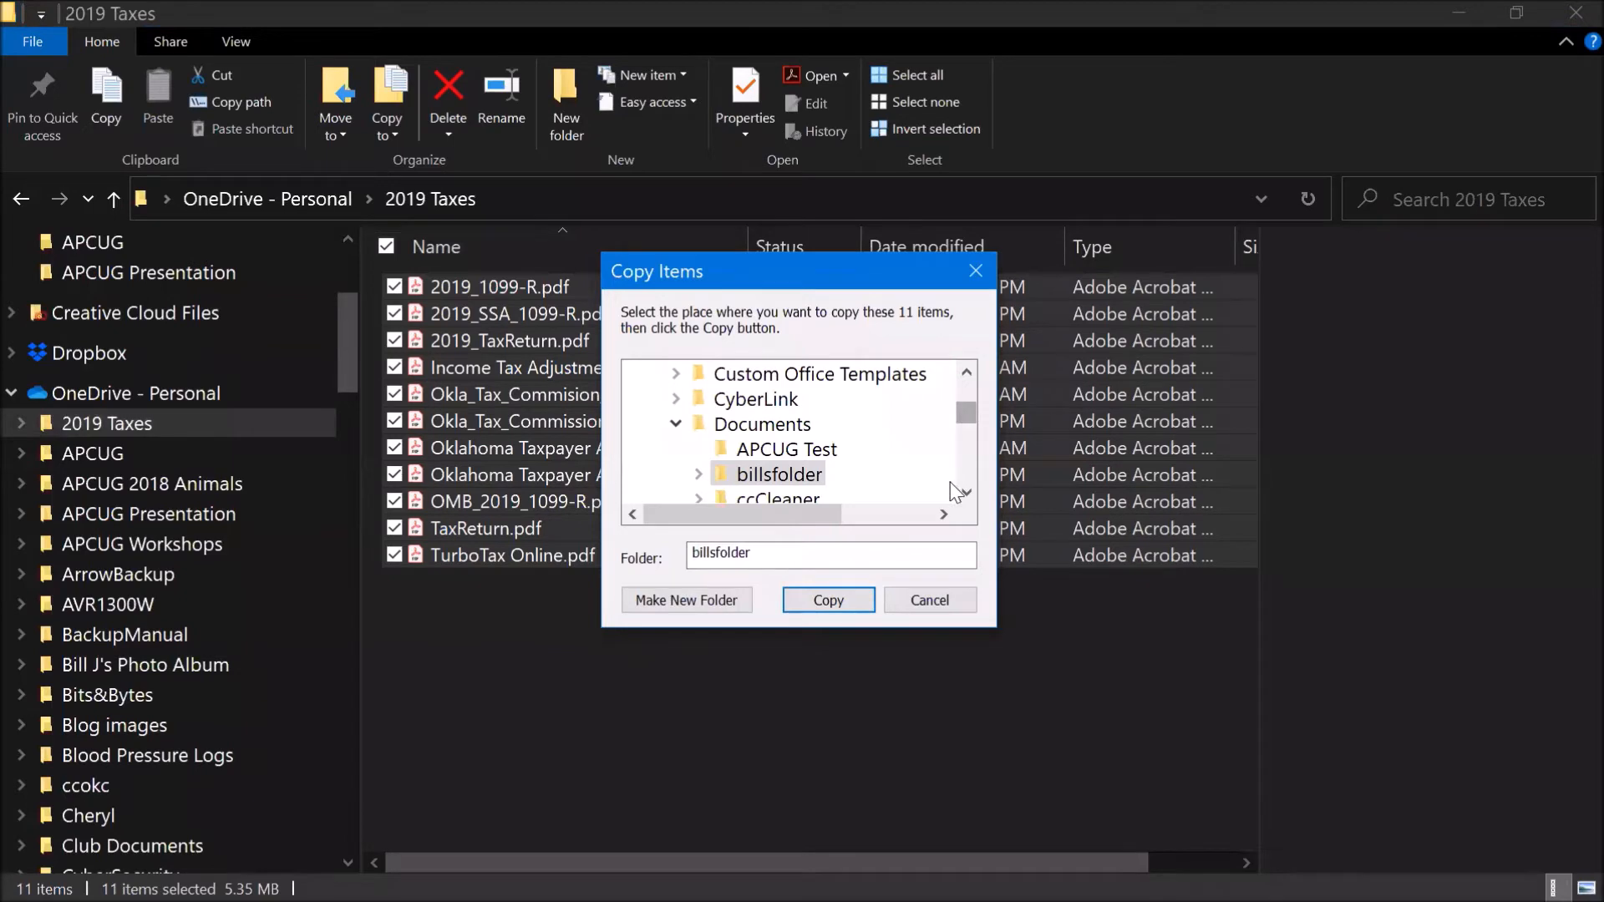
left_click_drag(966, 495, 966, 496)
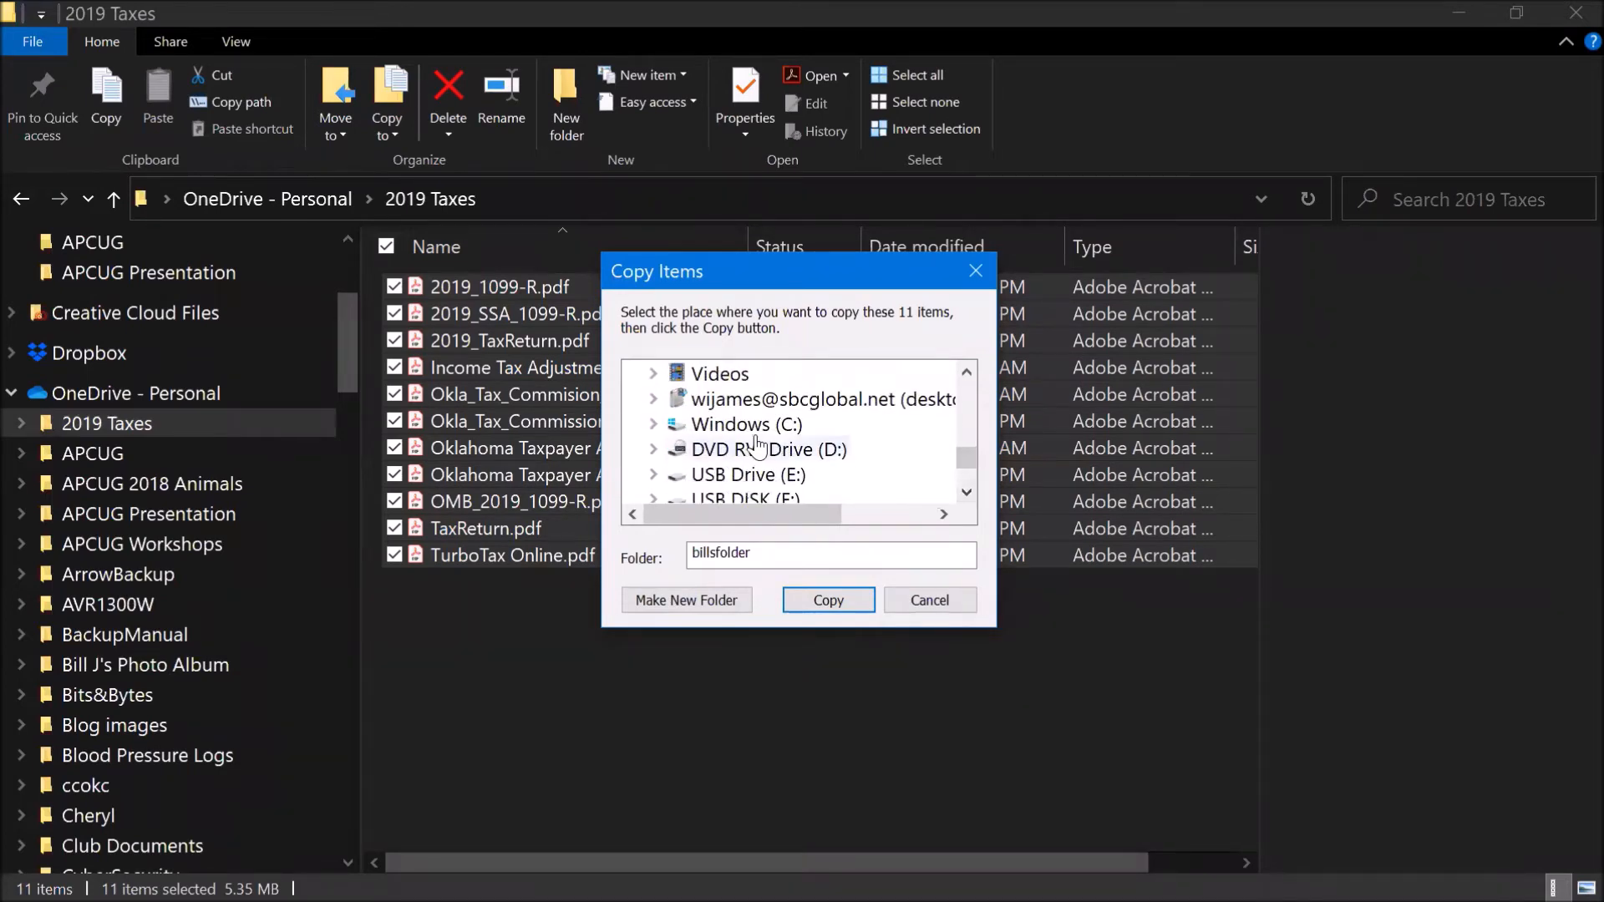
double_click(806, 436)
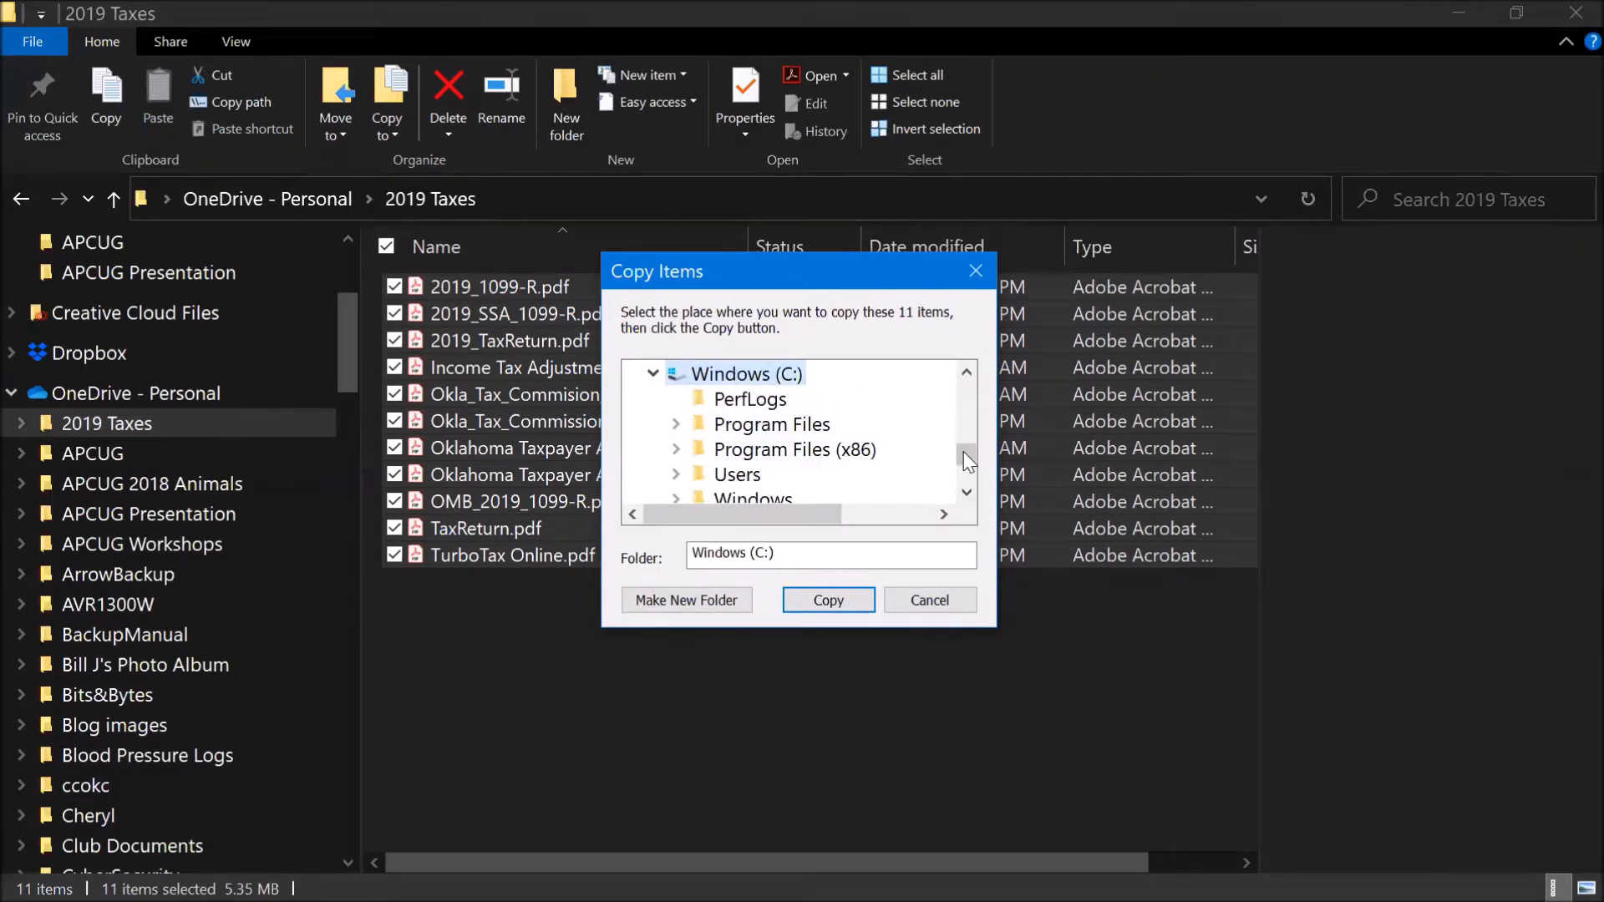
left_click(965, 469)
left_click(966, 454)
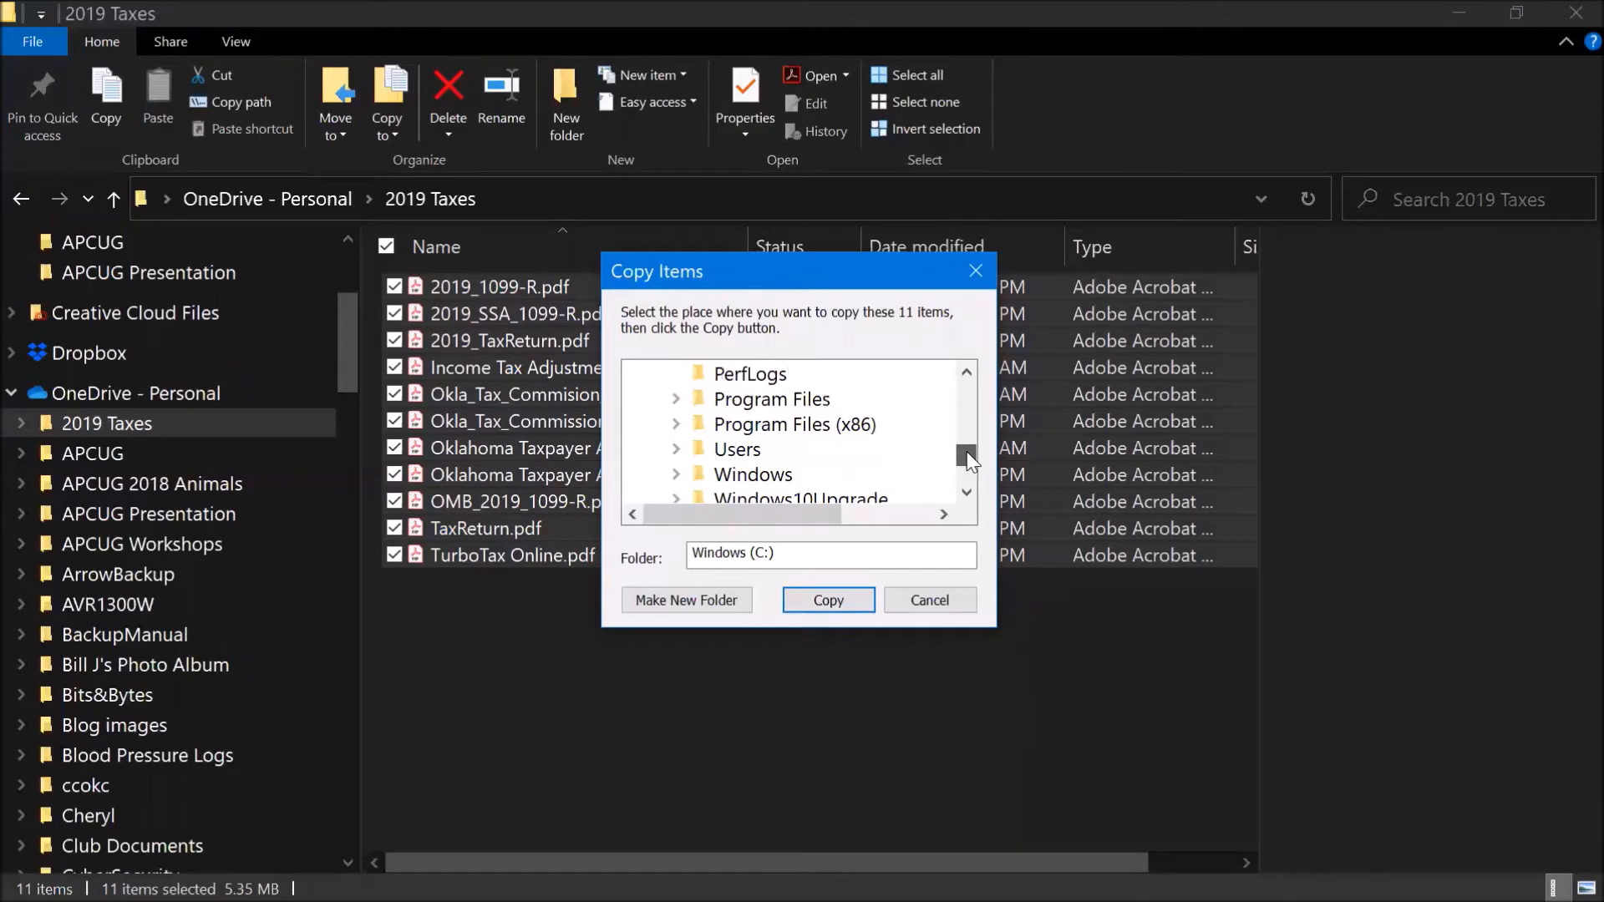
left_click(966, 373)
left_click(966, 373)
left_click(966, 373)
left_click(966, 373)
left_click(966, 373)
left_click(966, 373)
left_click(965, 373)
left_click(966, 373)
left_click(966, 373)
left_click(965, 372)
left_click(966, 373)
left_click(966, 372)
left_click(966, 373)
left_click(966, 372)
left_click(966, 373)
left_click(966, 373)
left_click(966, 372)
left_click(966, 372)
left_click(966, 373)
left_click(966, 373)
left_click(966, 373)
left_click(966, 373)
left_click(966, 372)
left_click(966, 373)
left_click(966, 372)
left_click(966, 373)
left_click(966, 373)
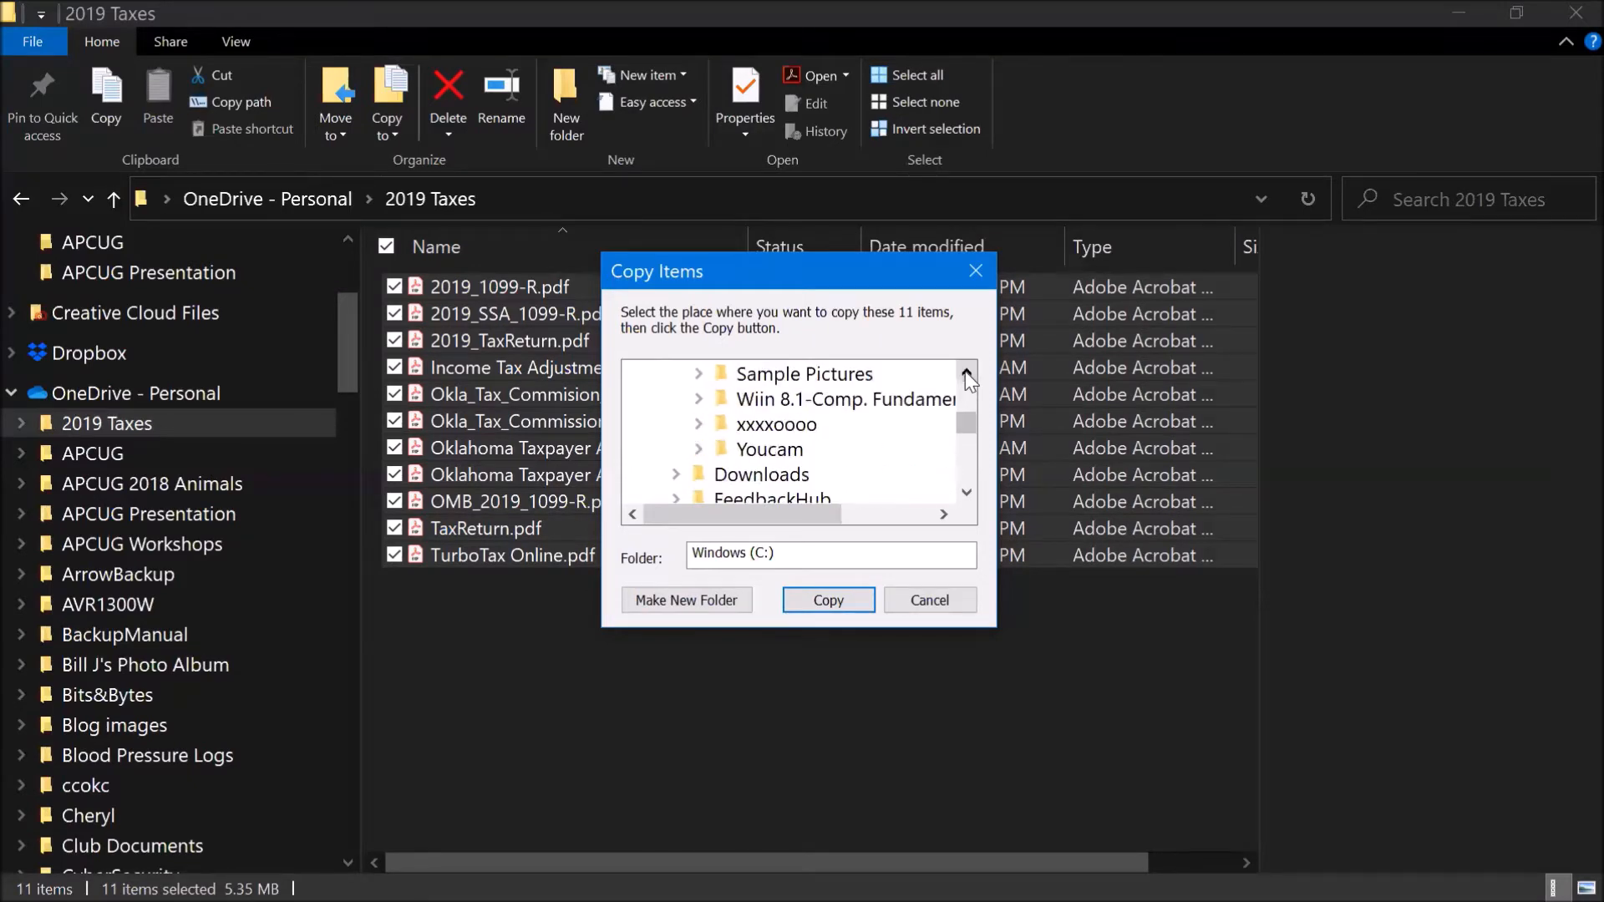
left_click_drag(967, 421, 966, 412)
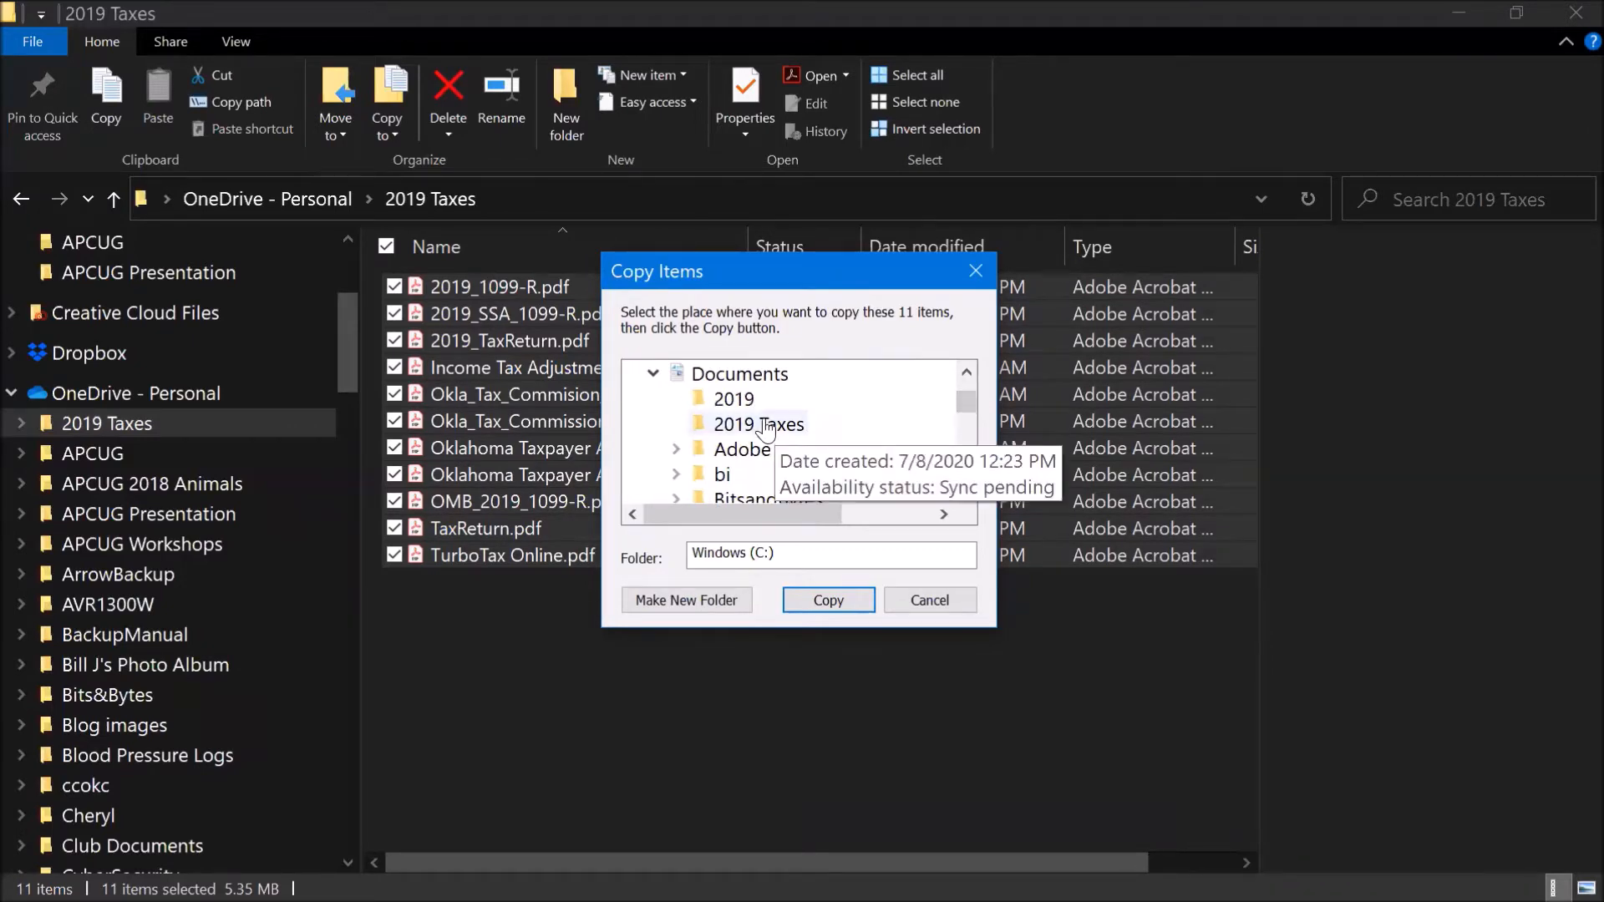
left_click(793, 430)
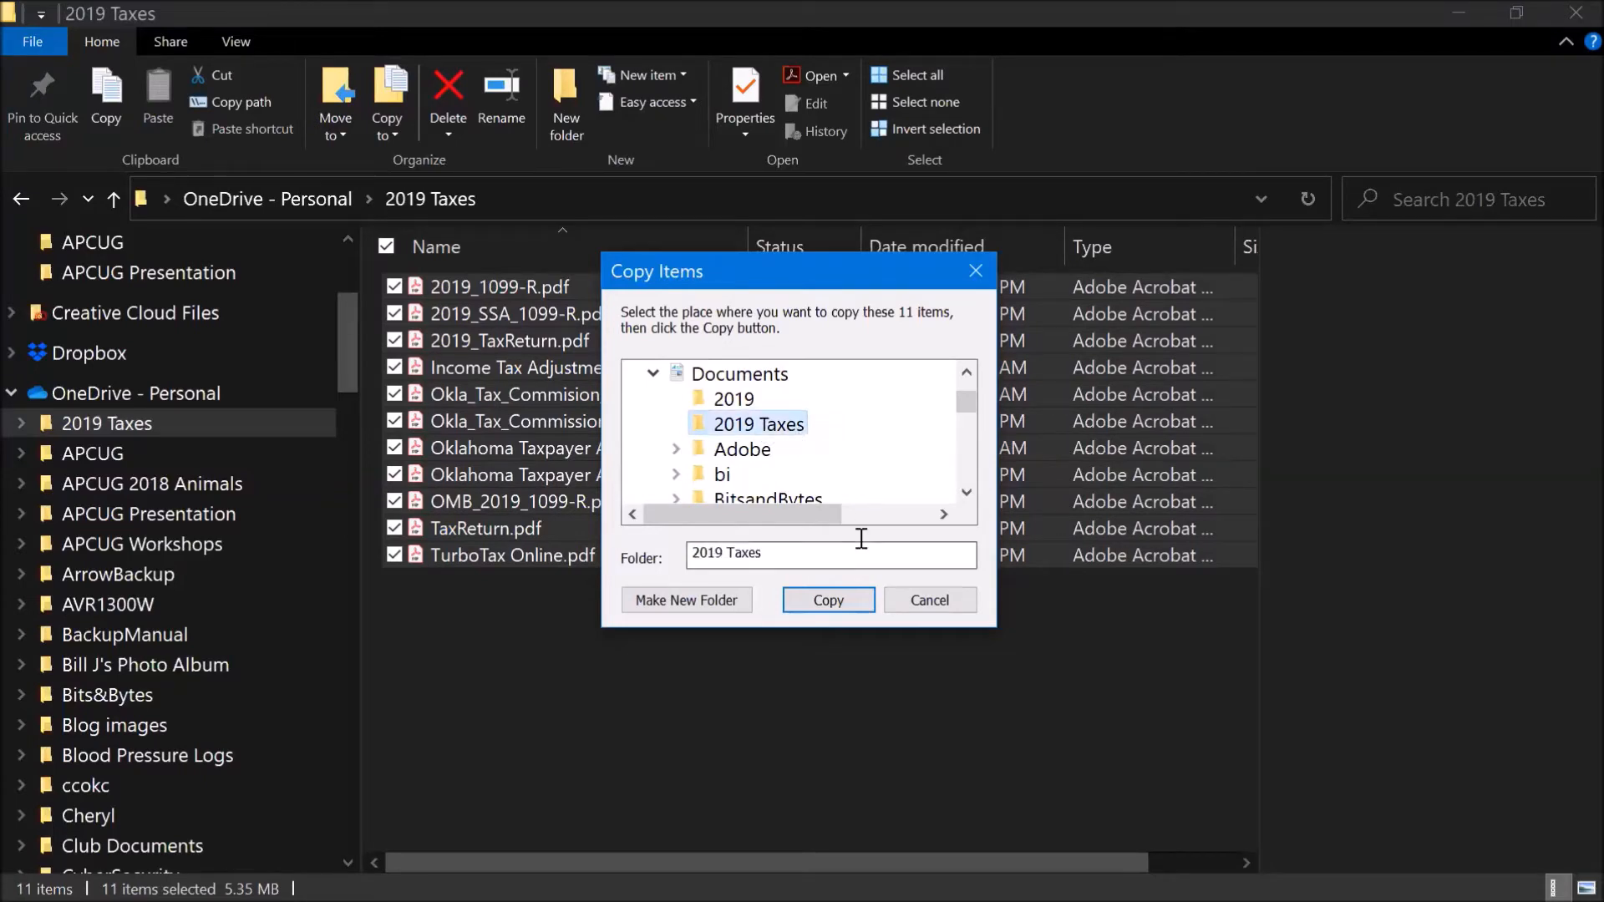
left_click(839, 615)
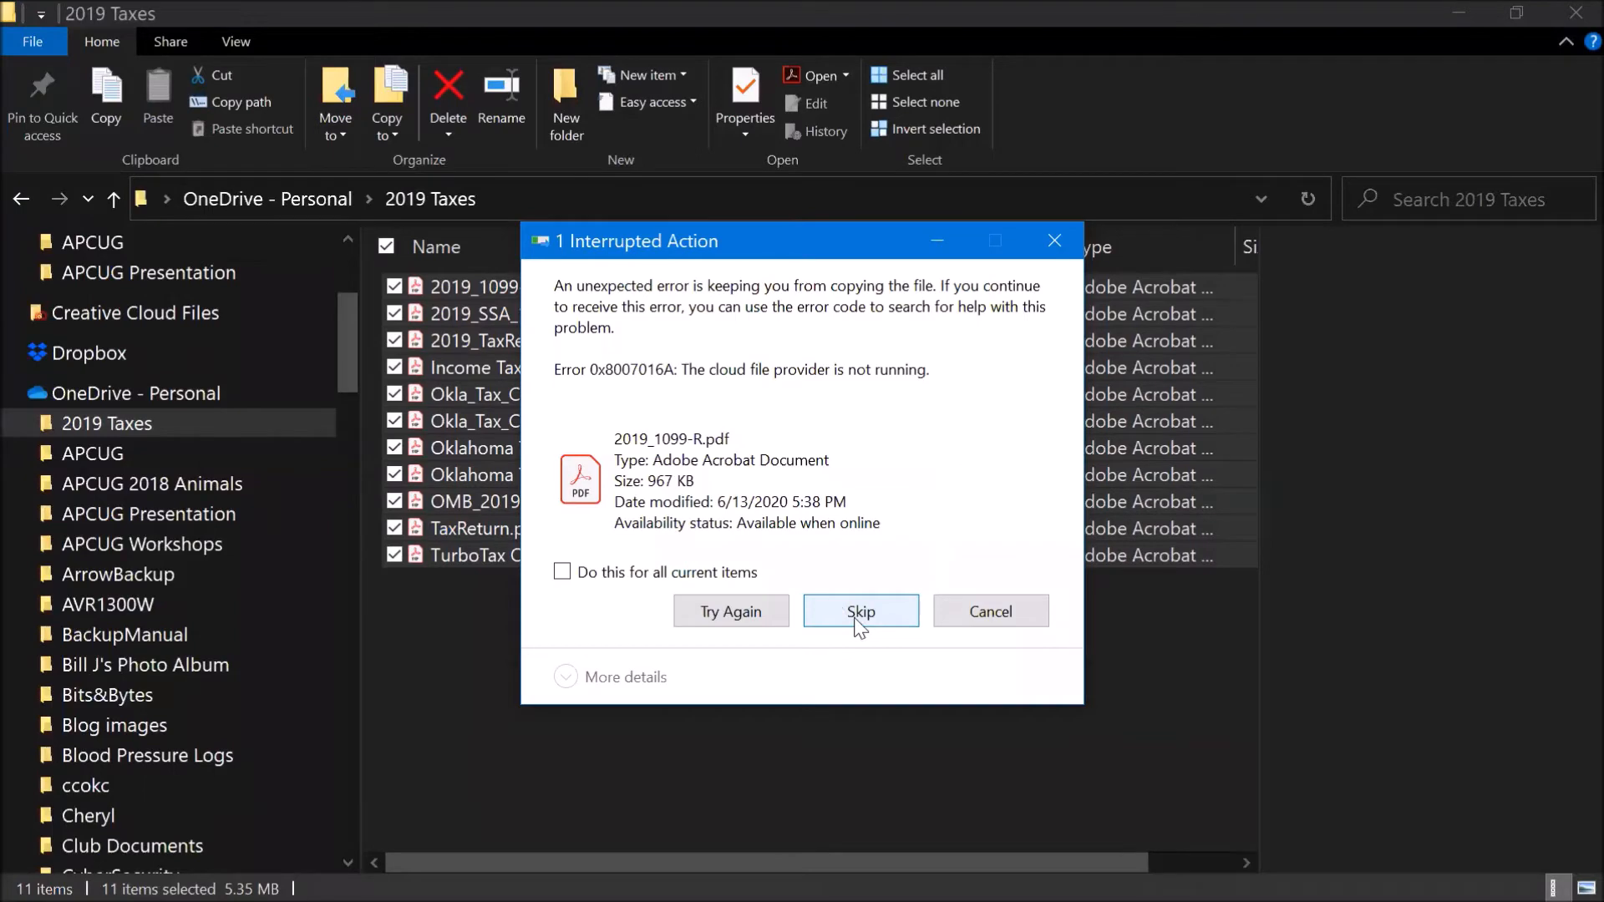
Step: Retry the interrupted copy of the tax files, starting with 2019_1099-R.pdf, and cancel the operation
left_click(856, 621)
left_click(729, 612)
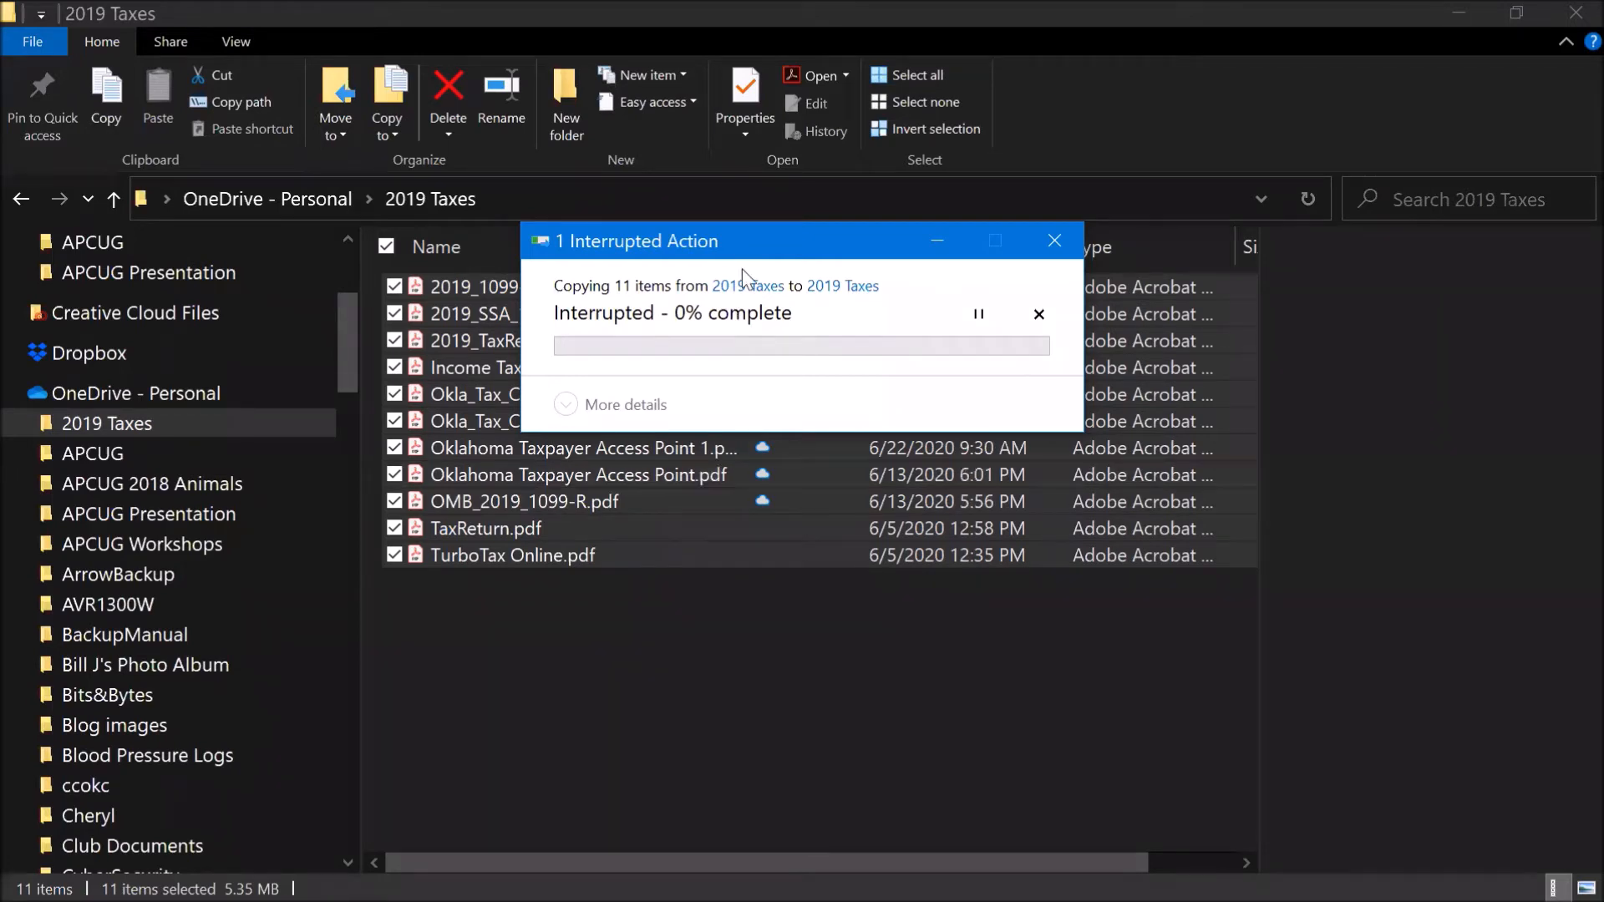
left_click(980, 313)
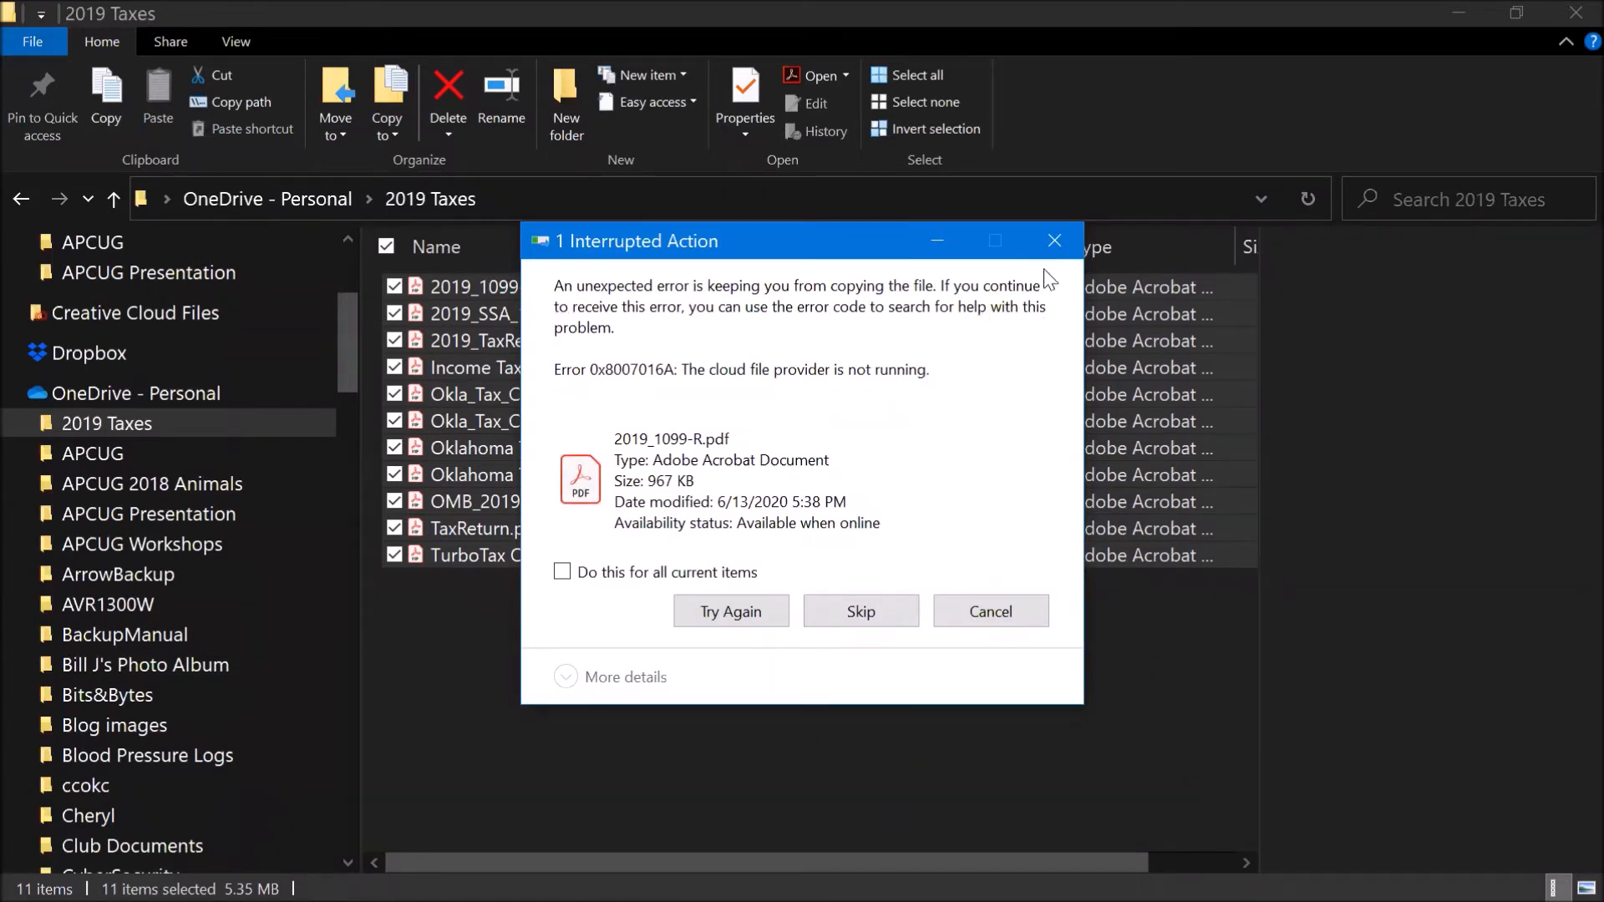
left_click(1056, 240)
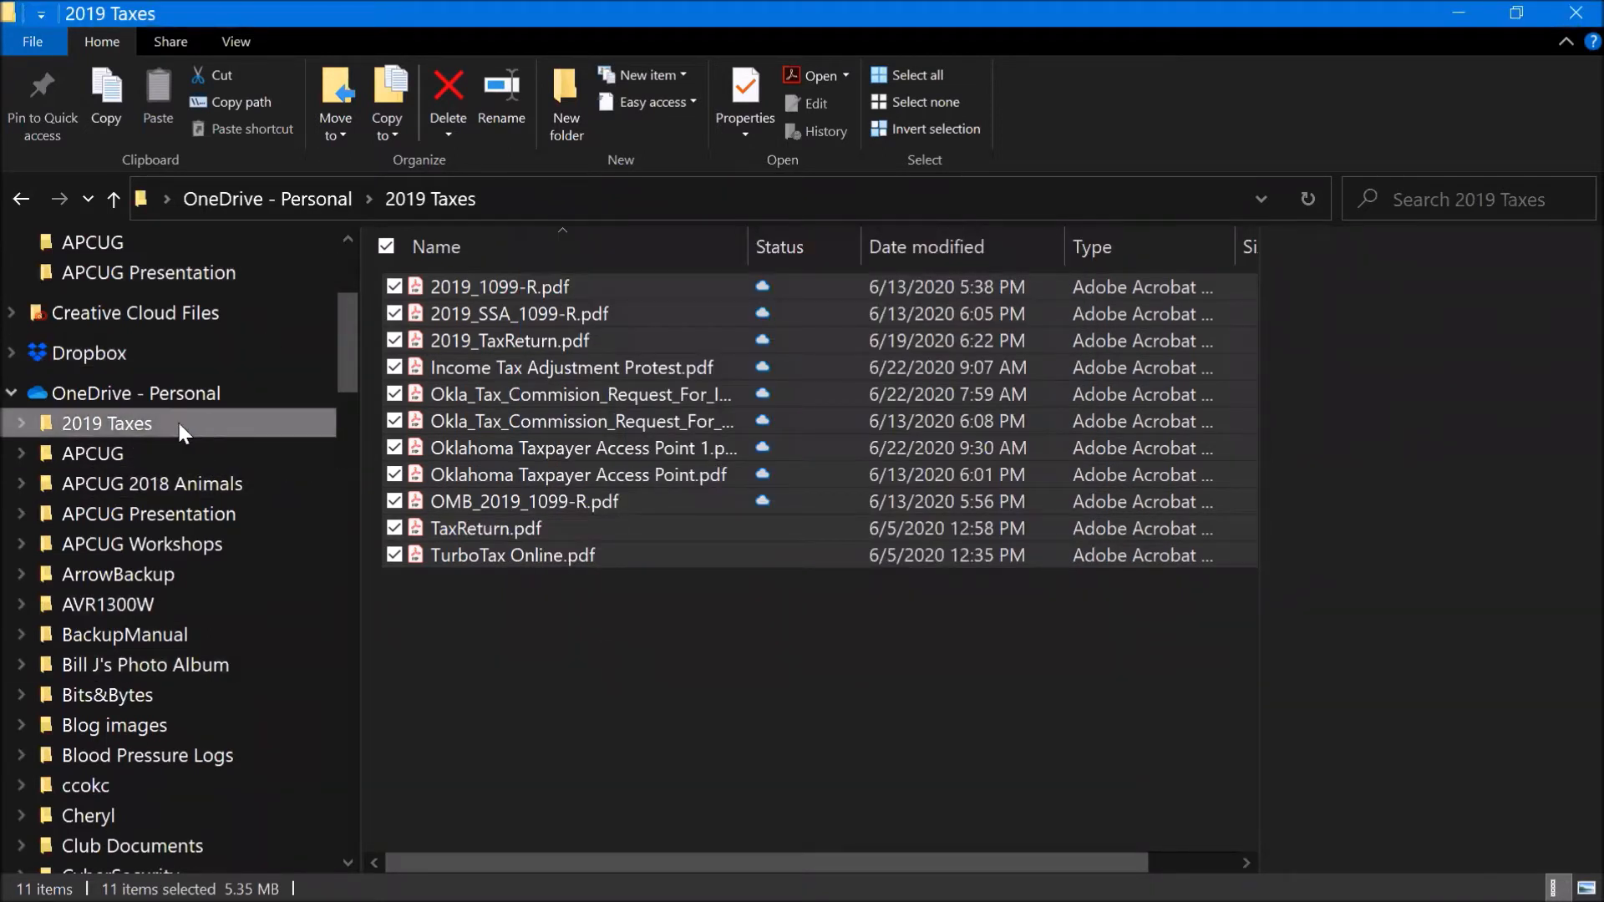
Step: Try again to copy all the tax files to Documents' 2019 Taxes folder, skipping the file that cannot be copied
left_click(404, 136)
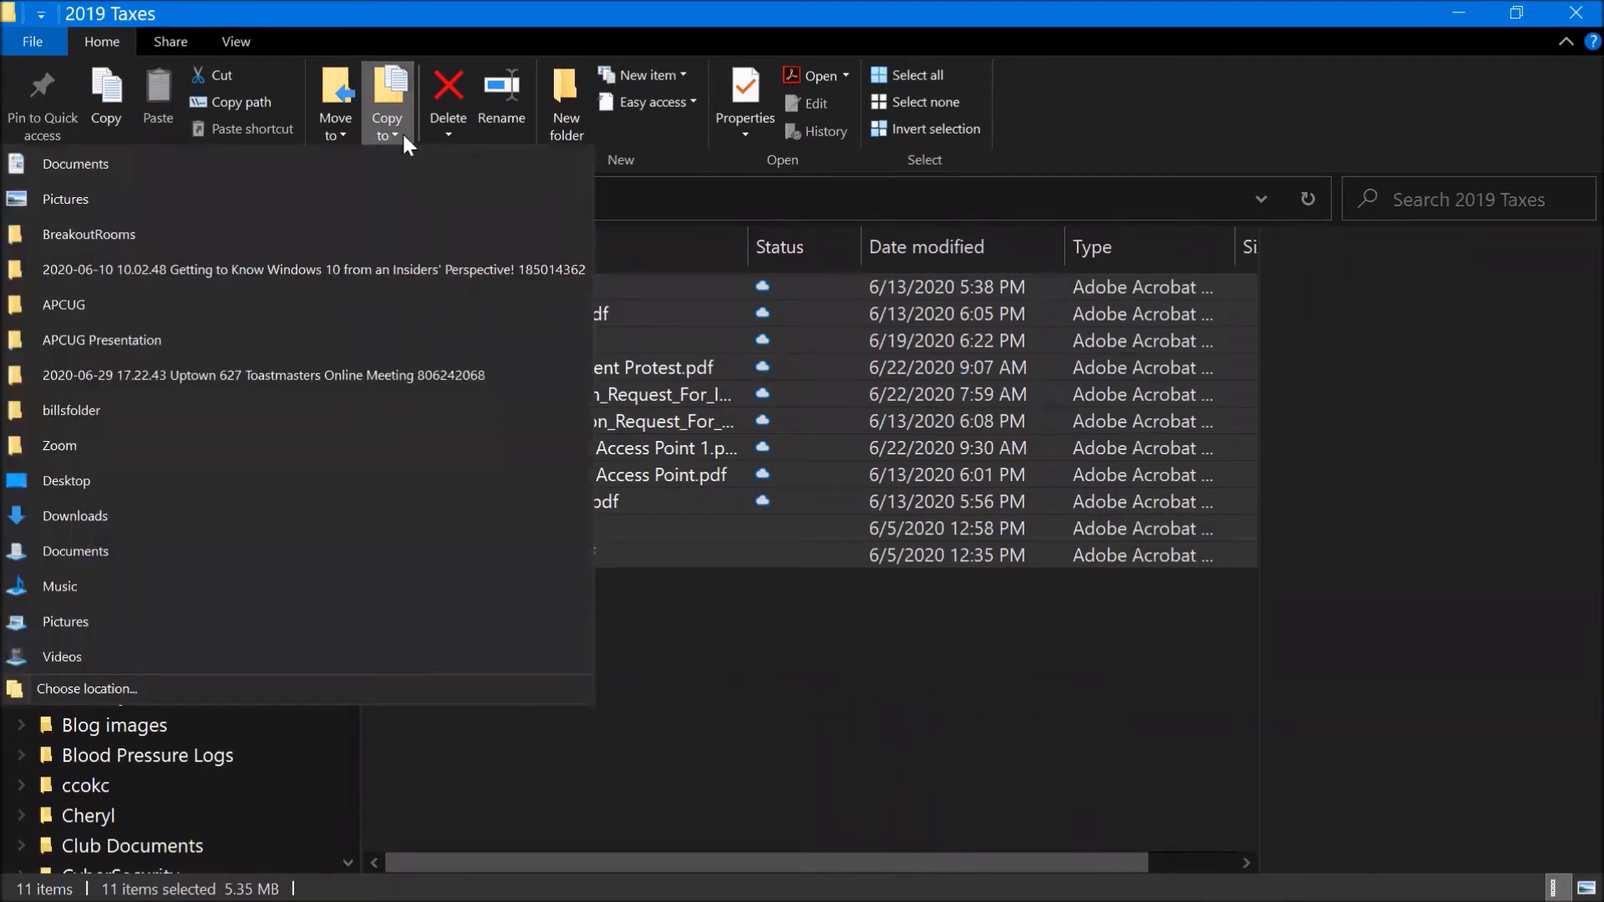
left_click(262, 689)
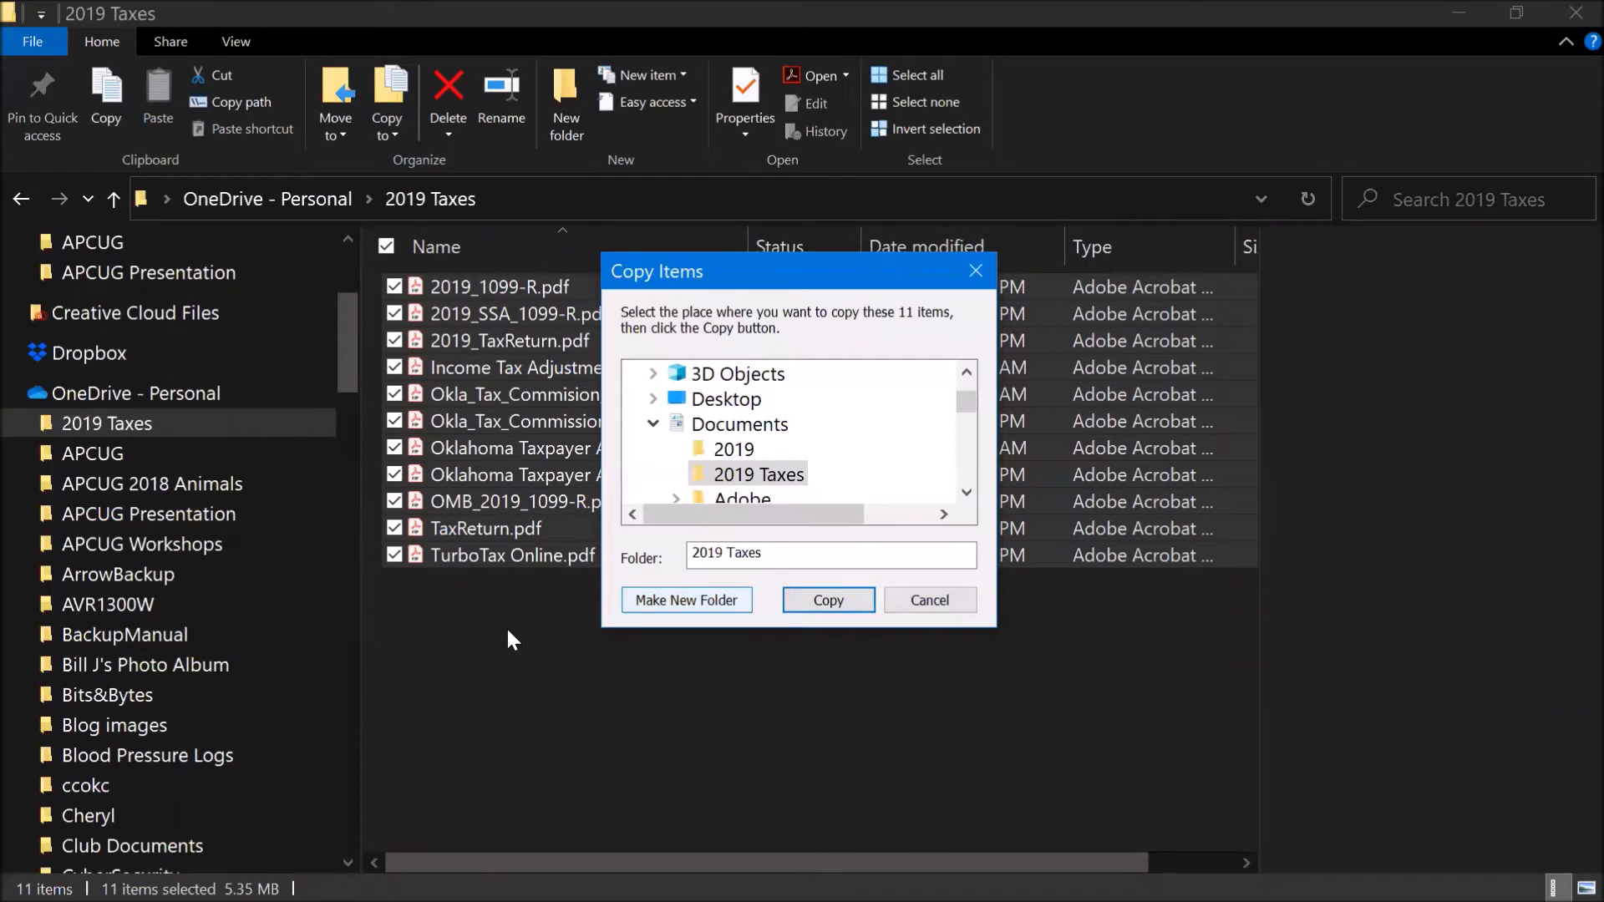
left_click(819, 597)
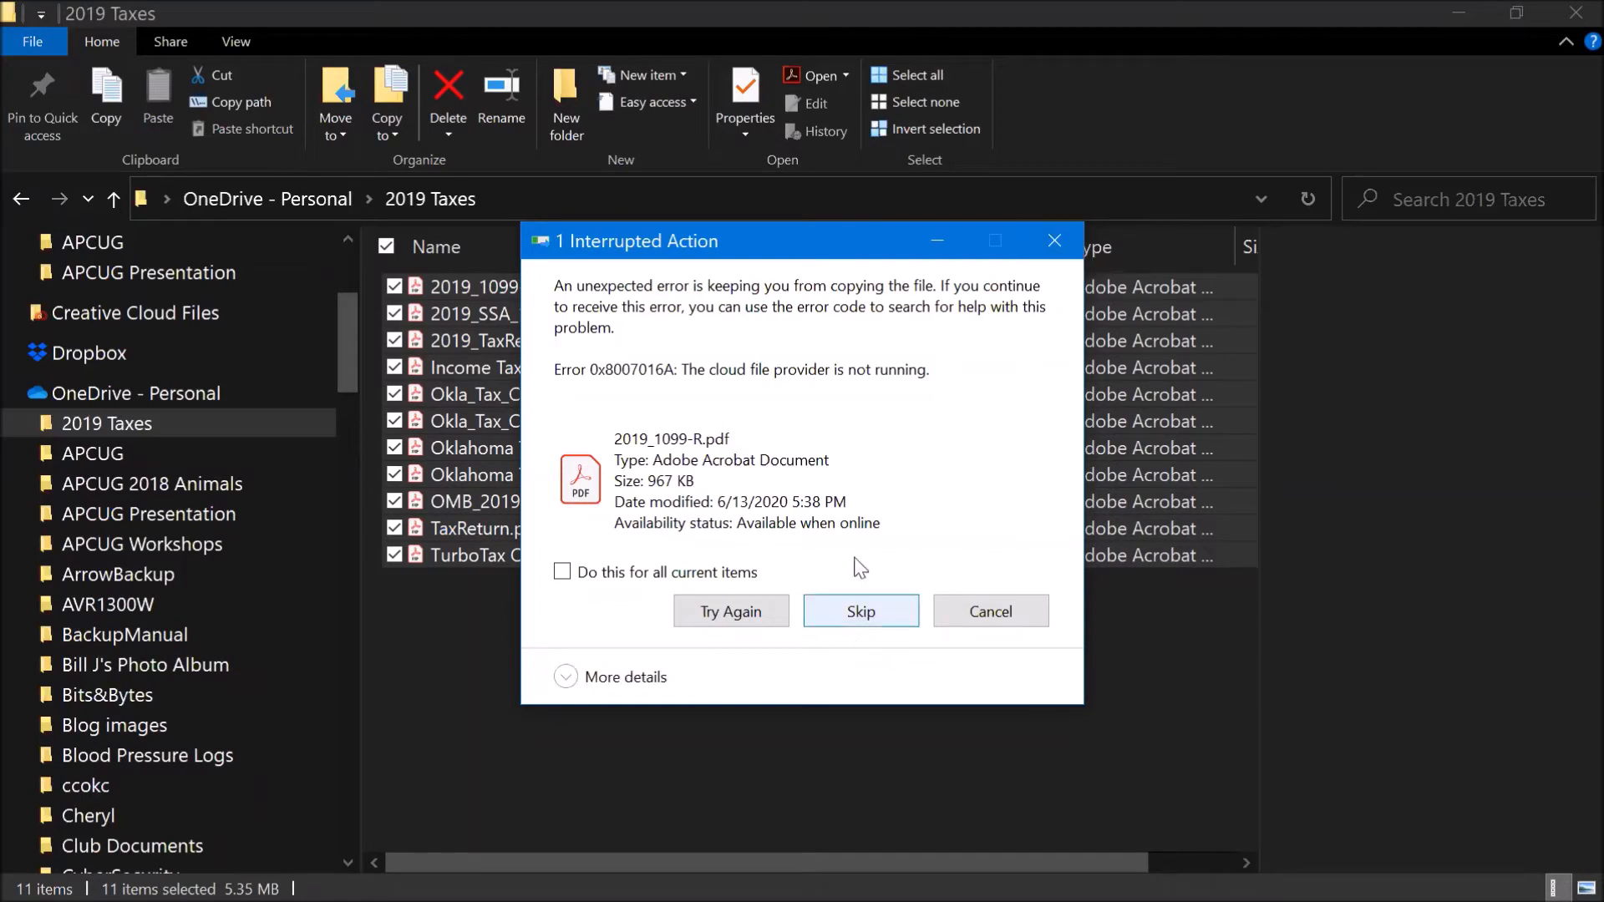
left_click(860, 611)
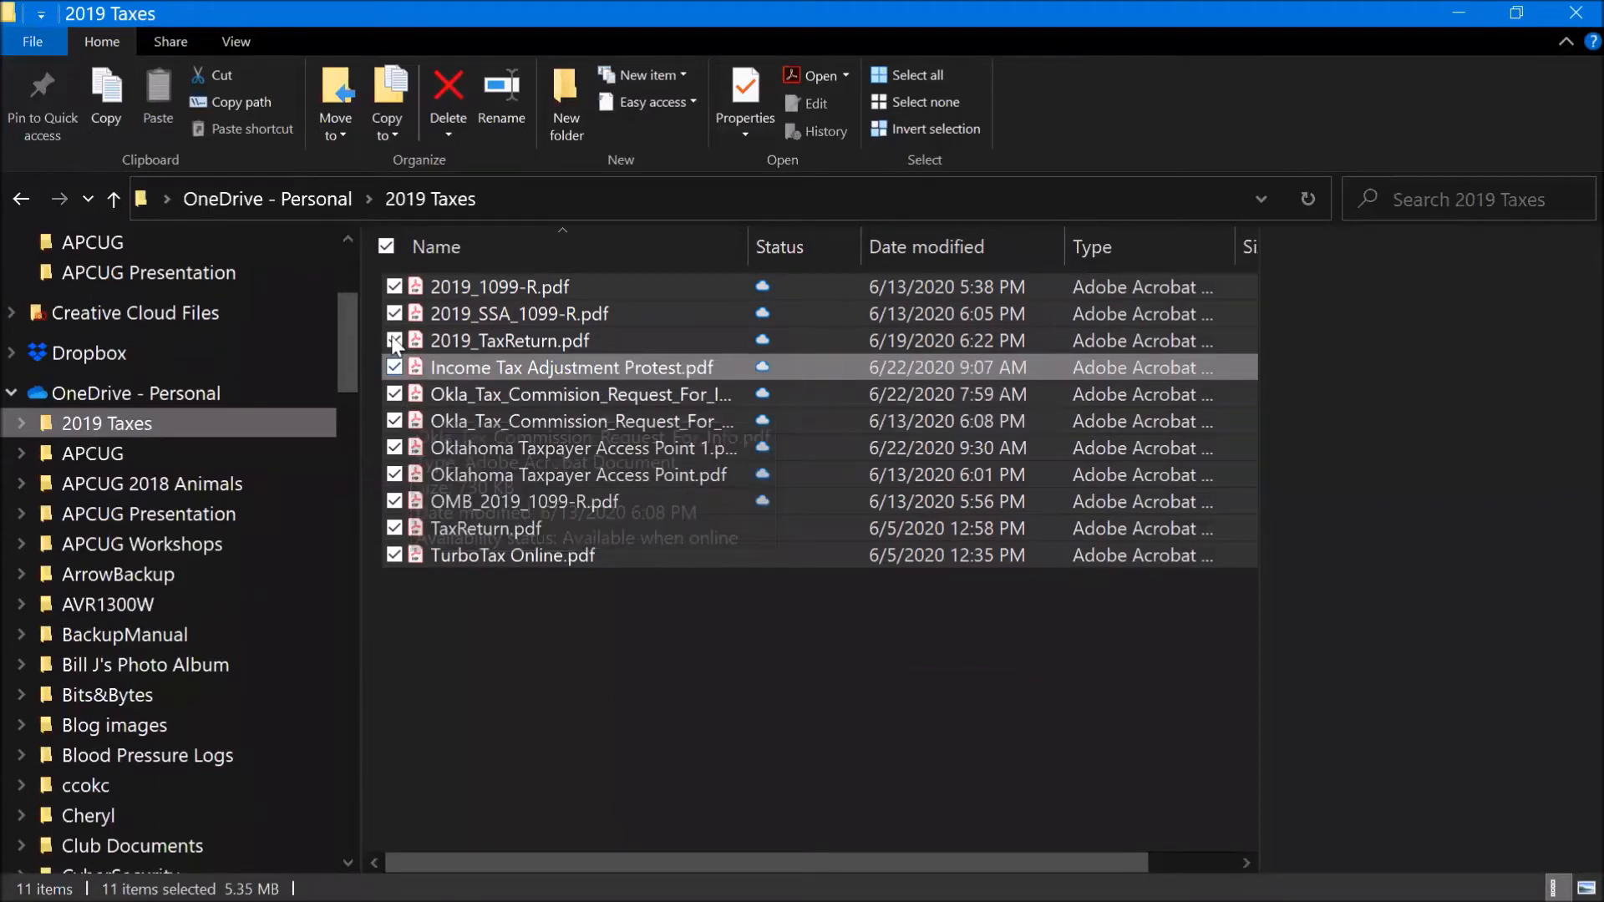
Step: Deselect 2019_1099-R.pdf and 2019_SSA_1099-R.pdf, try copying the remaining files to Documents' 2019 Taxes folder with problem files skipped, and cancel the copy
left_click(393, 287)
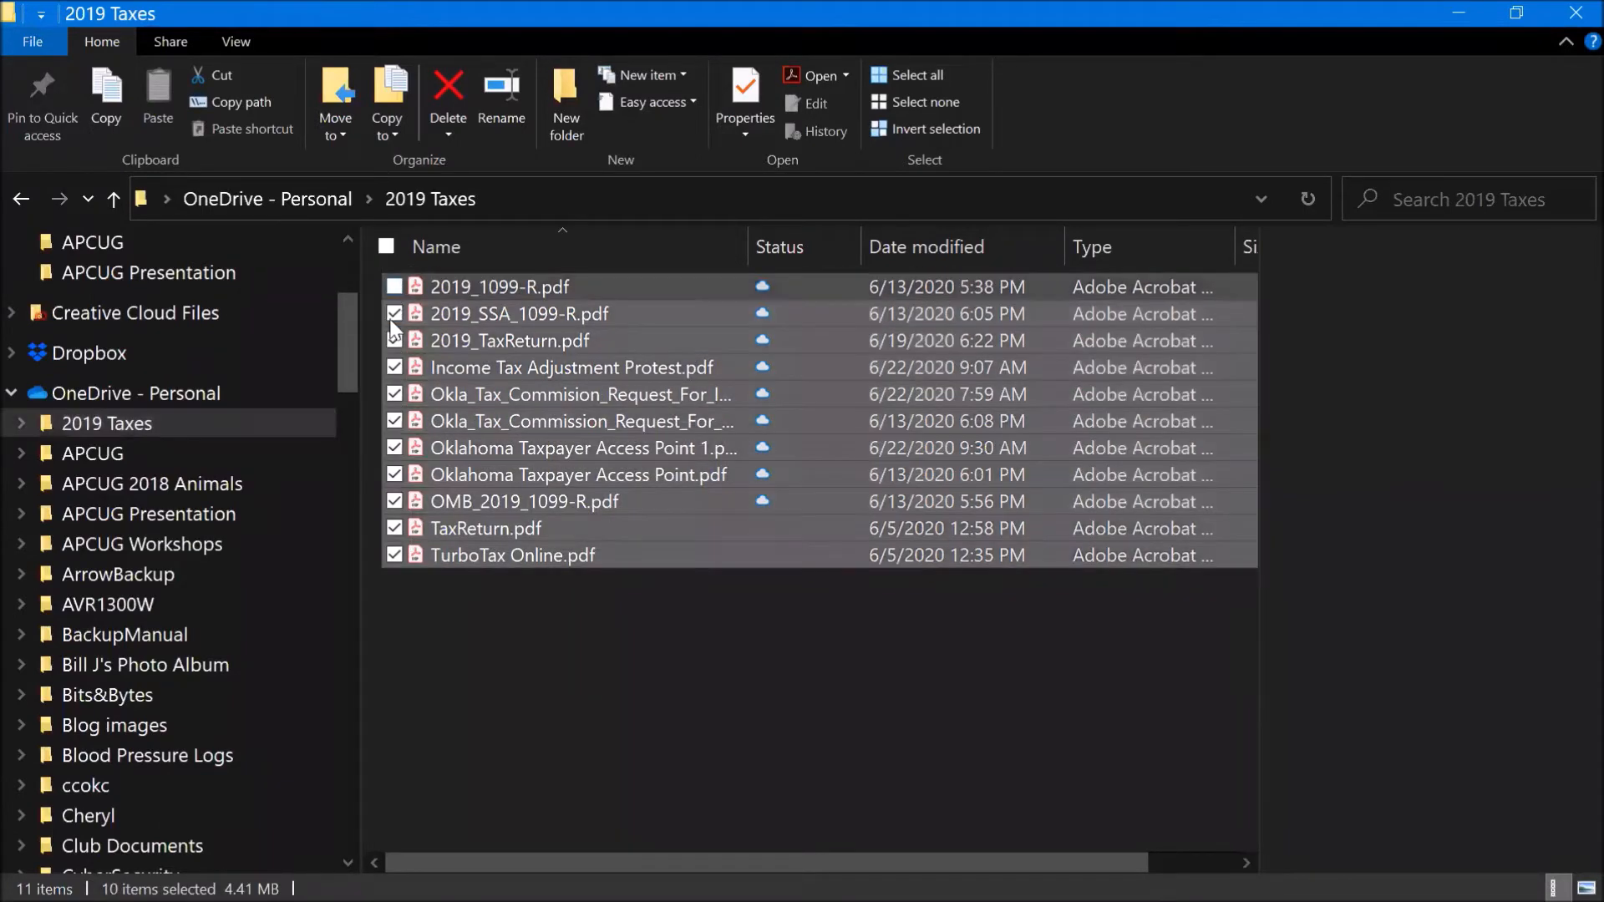
left_click(394, 315)
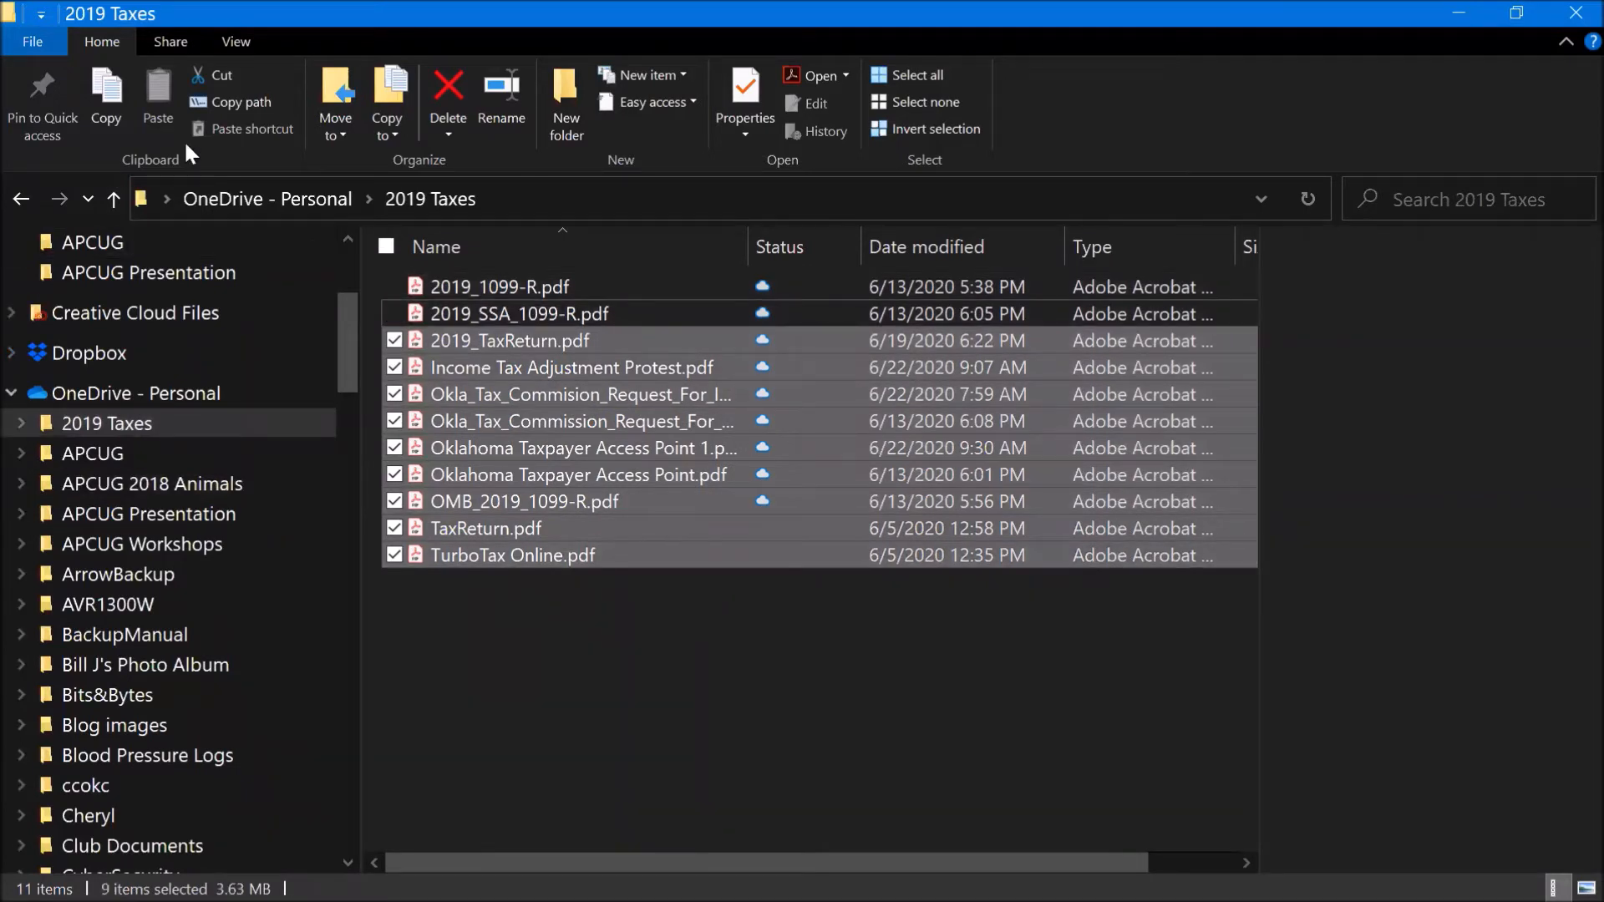
left_click(388, 134)
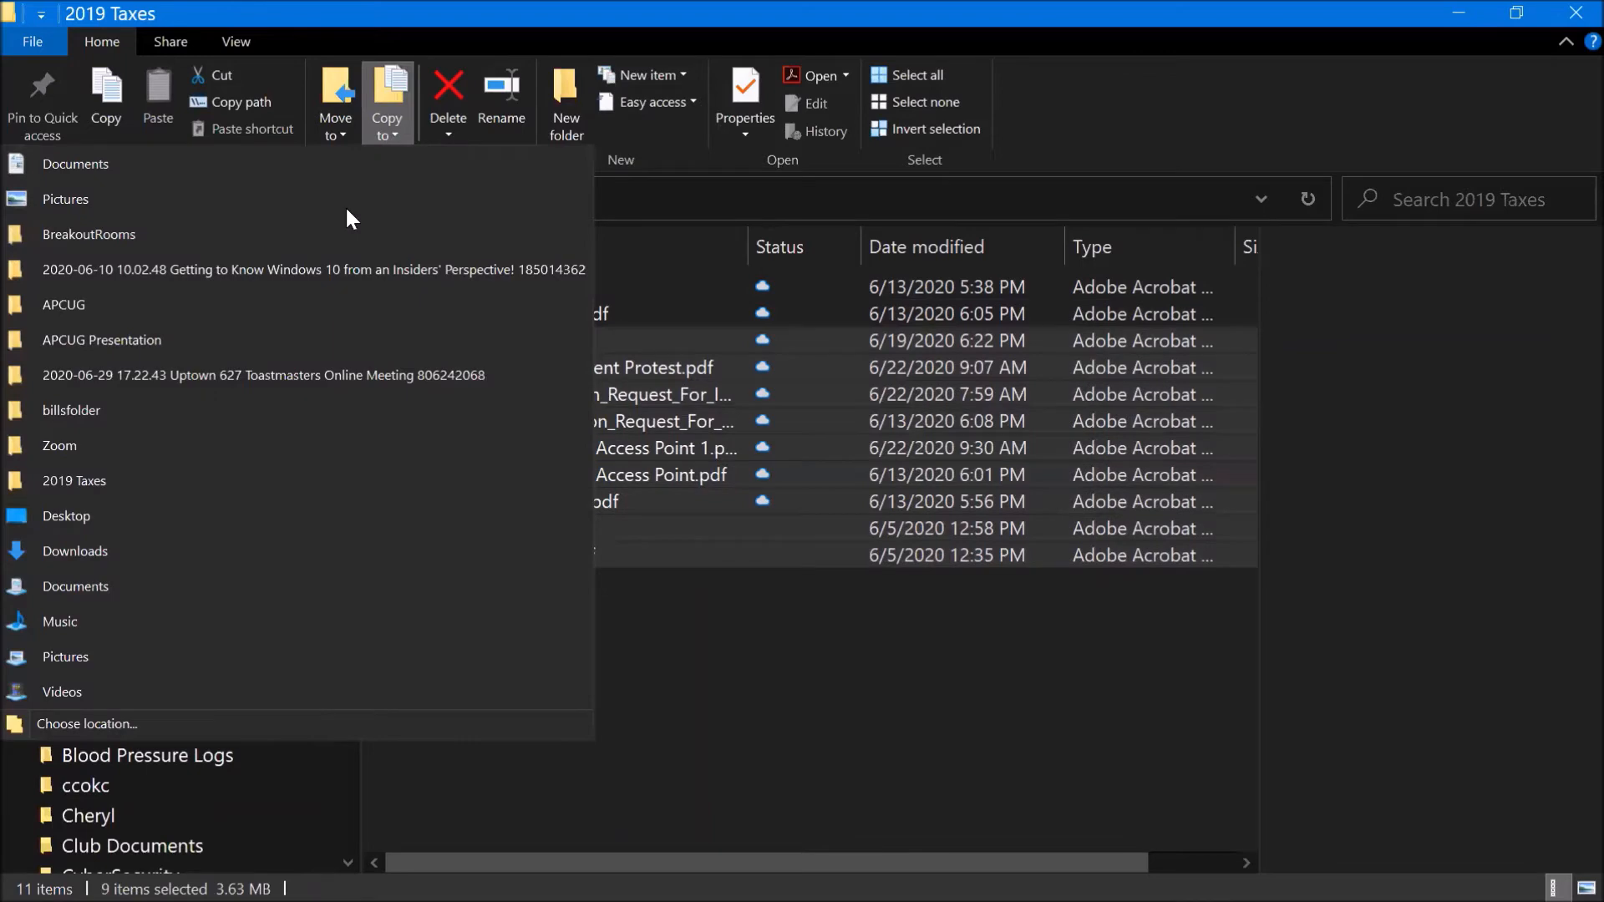
left_click(197, 722)
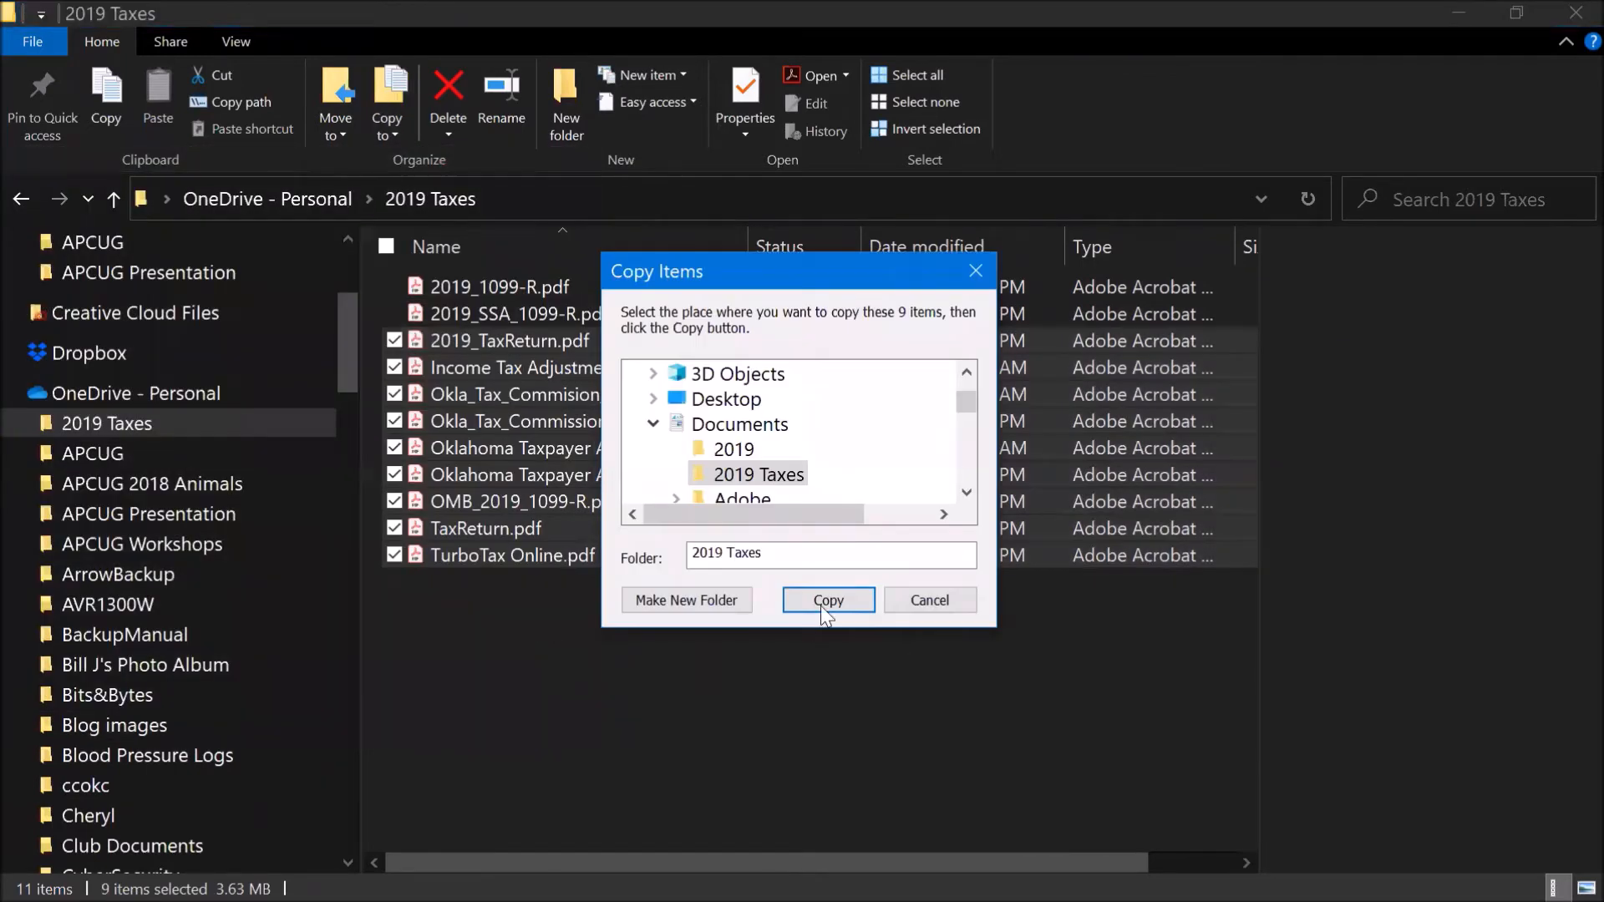
left_click(817, 602)
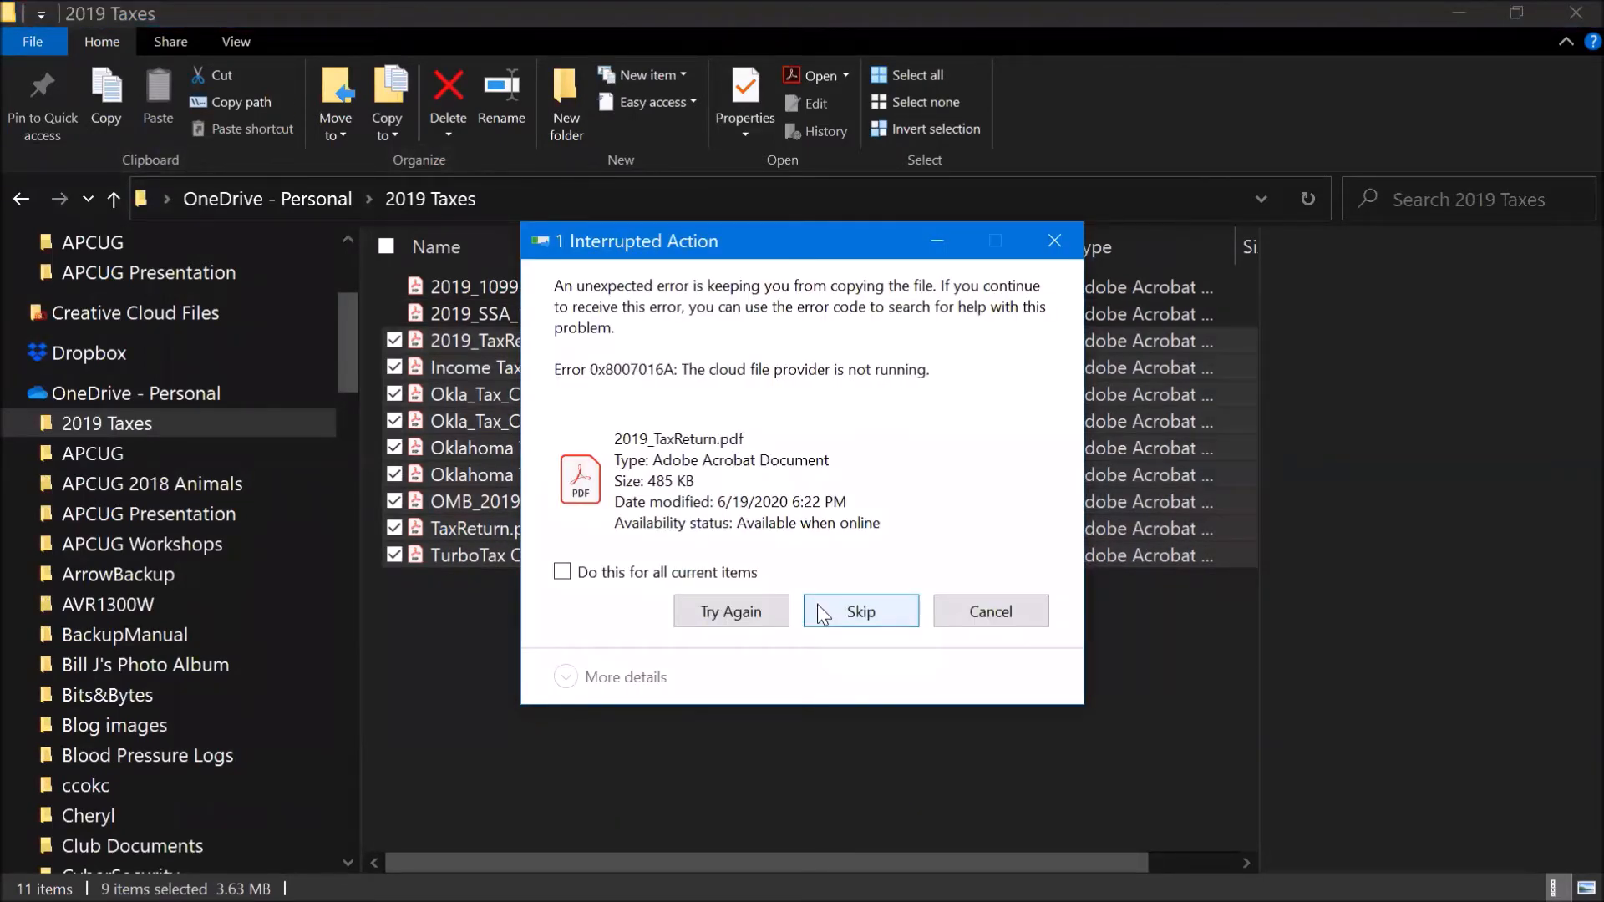
left_click(818, 604)
left_click(817, 604)
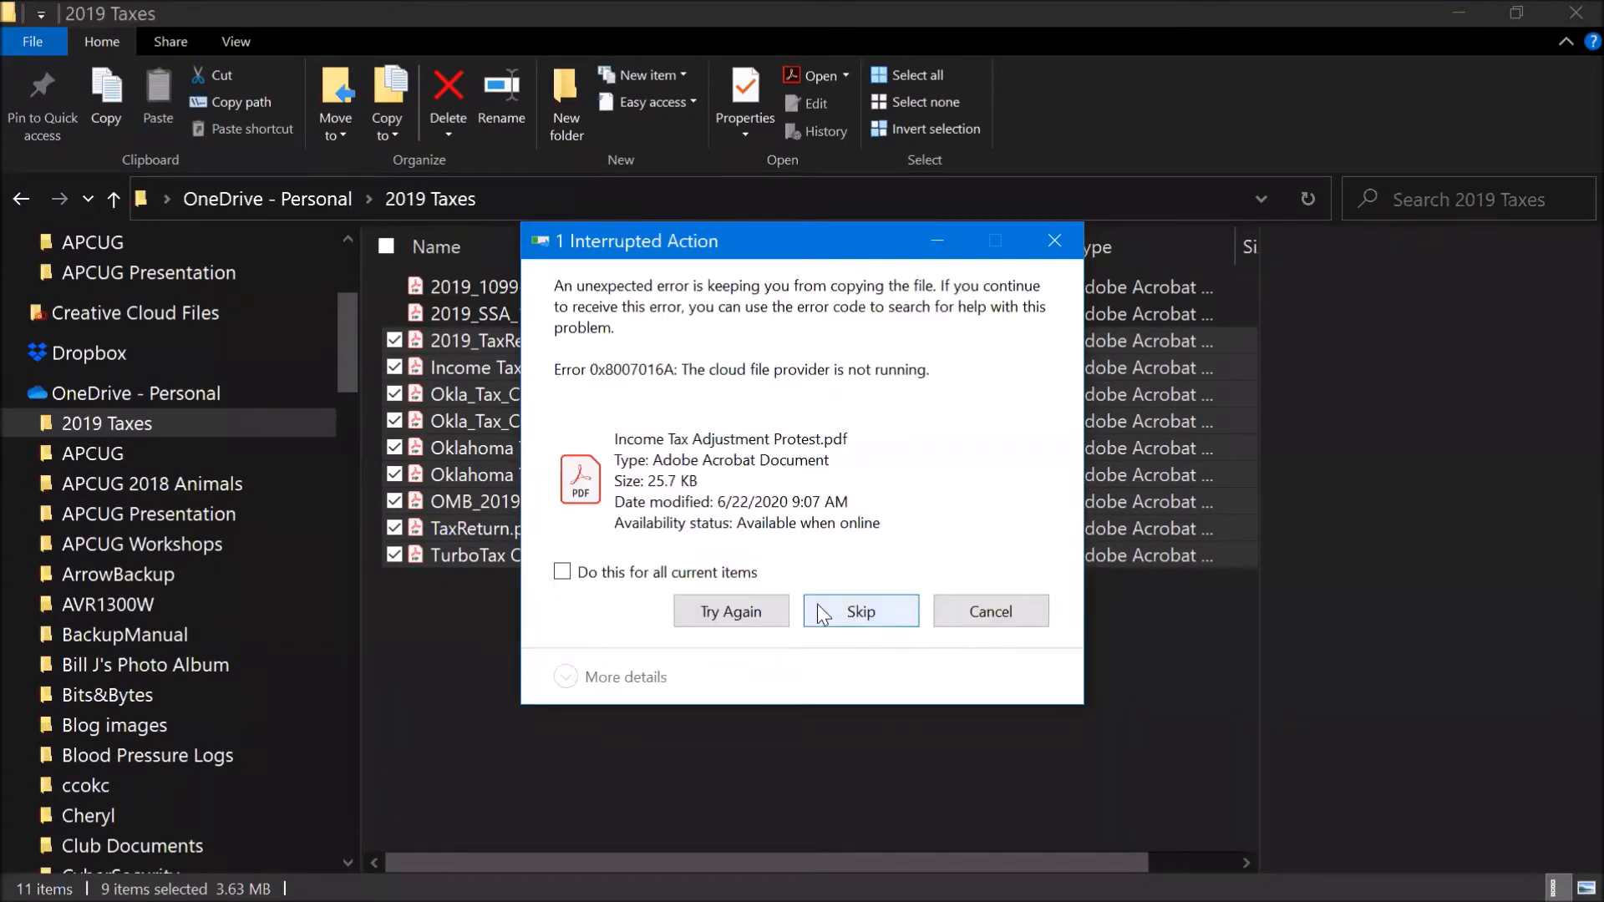
left_click(817, 604)
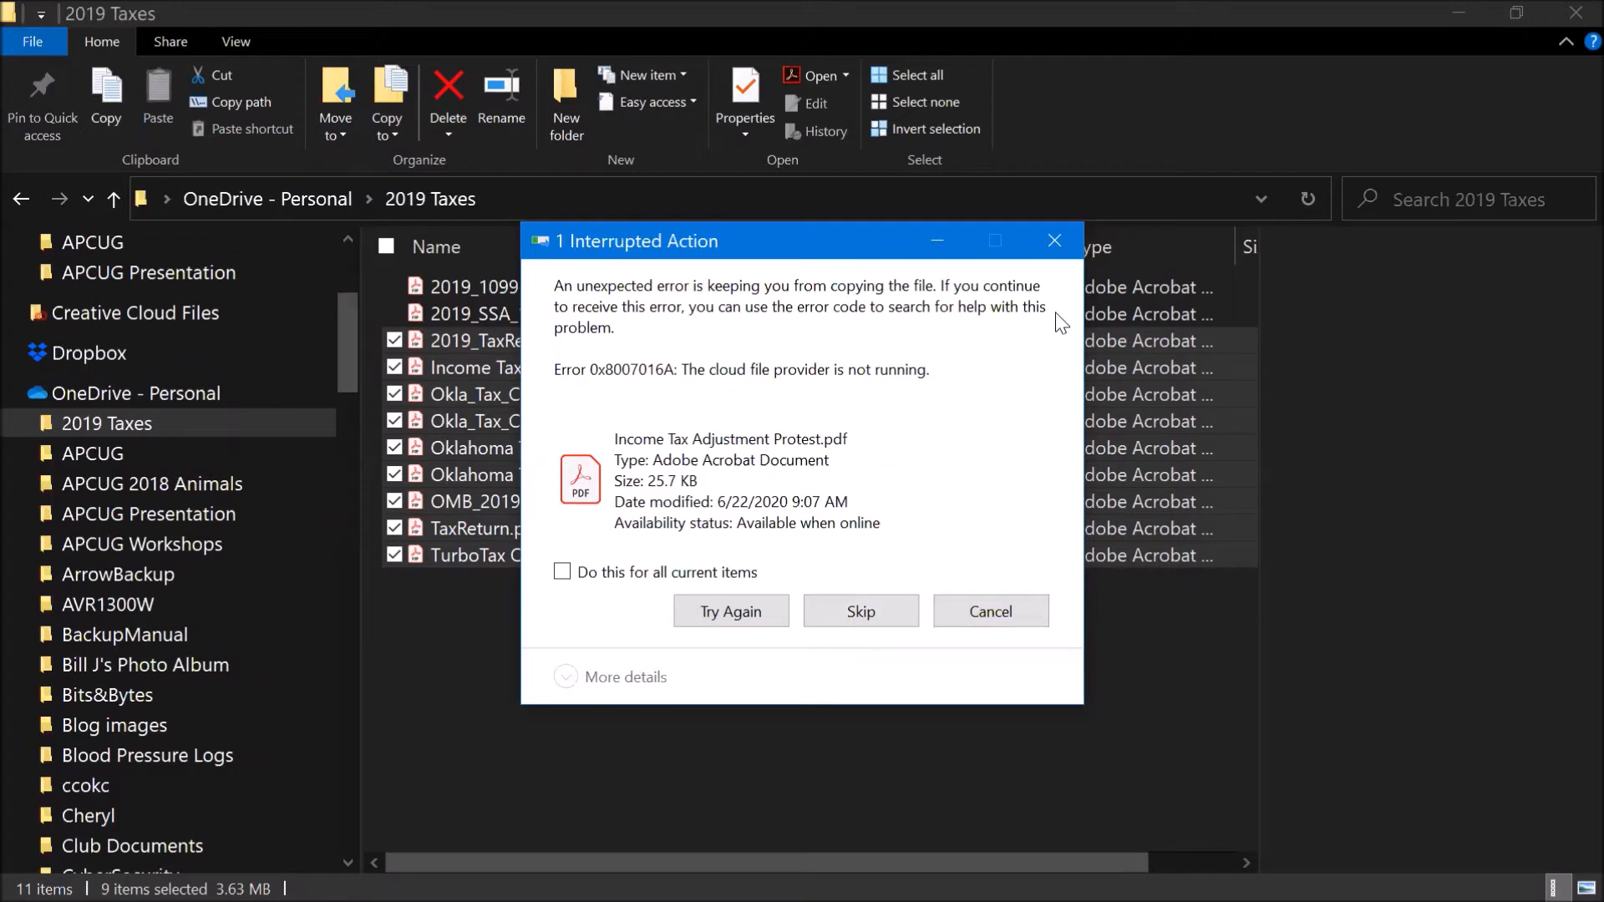
left_click(1071, 244)
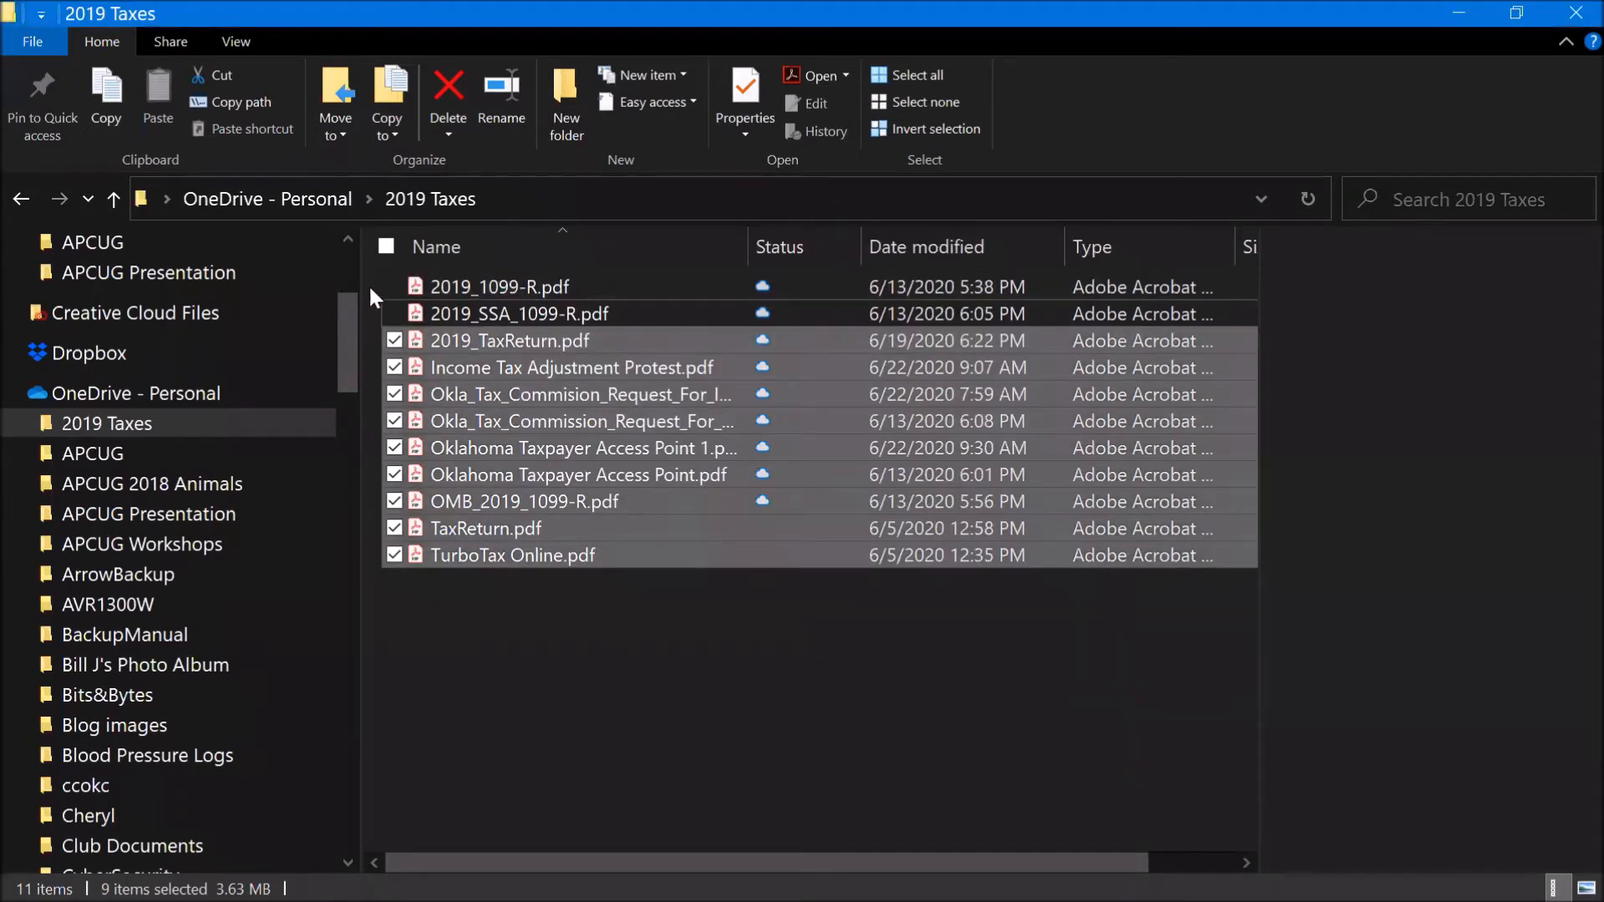
left_click(388, 245)
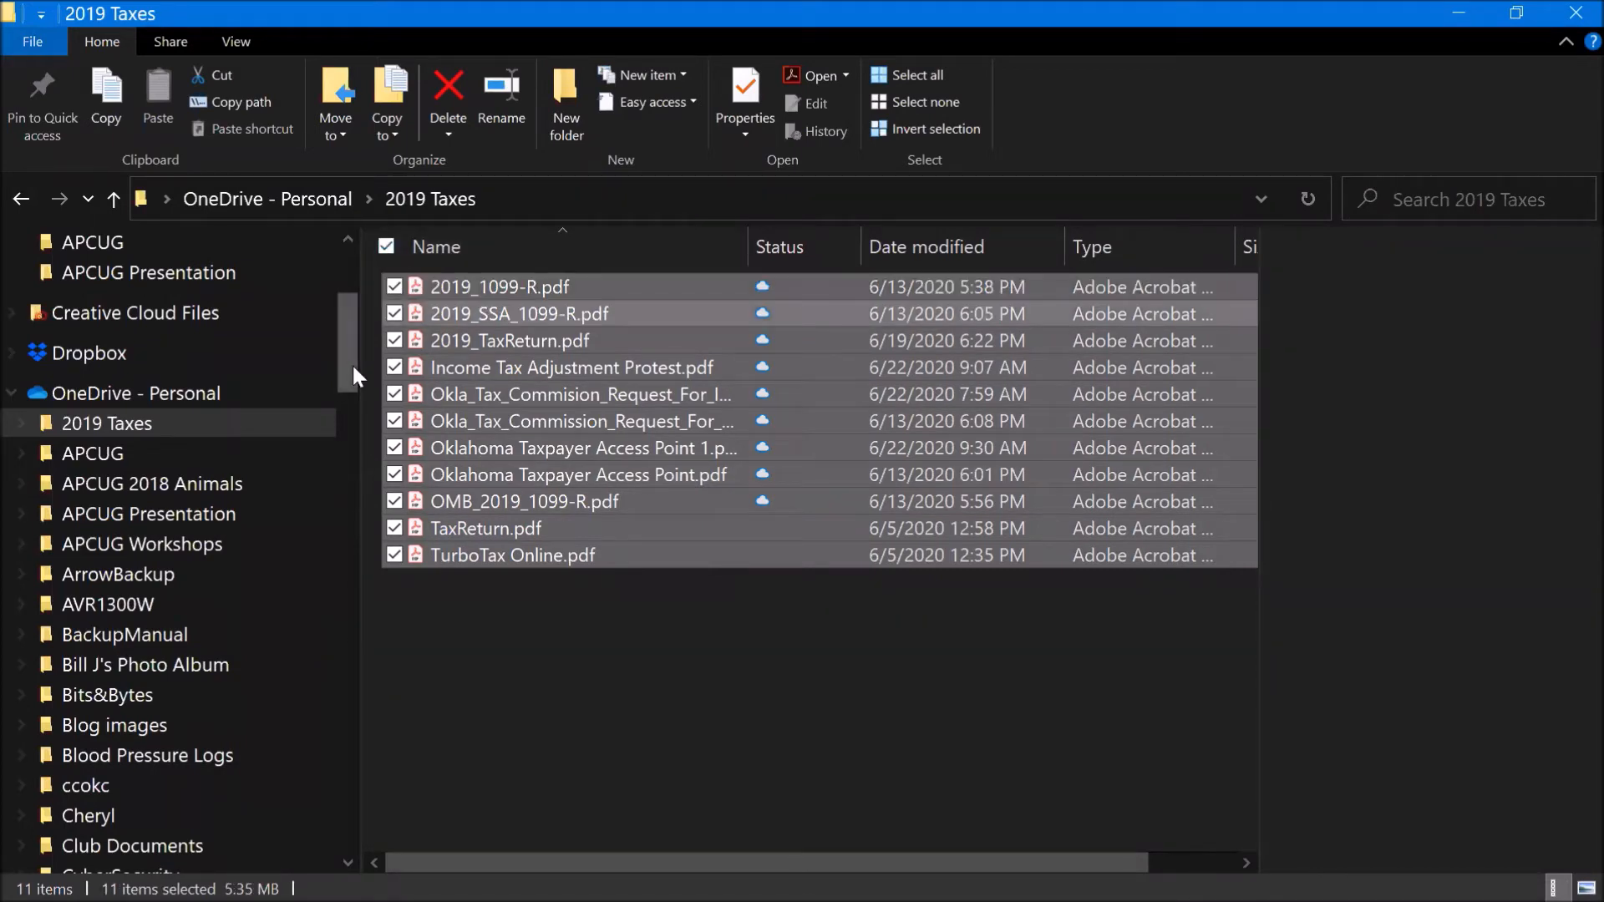
scroll(330, 433, "down", 20)
scroll(327, 789, "down", 8)
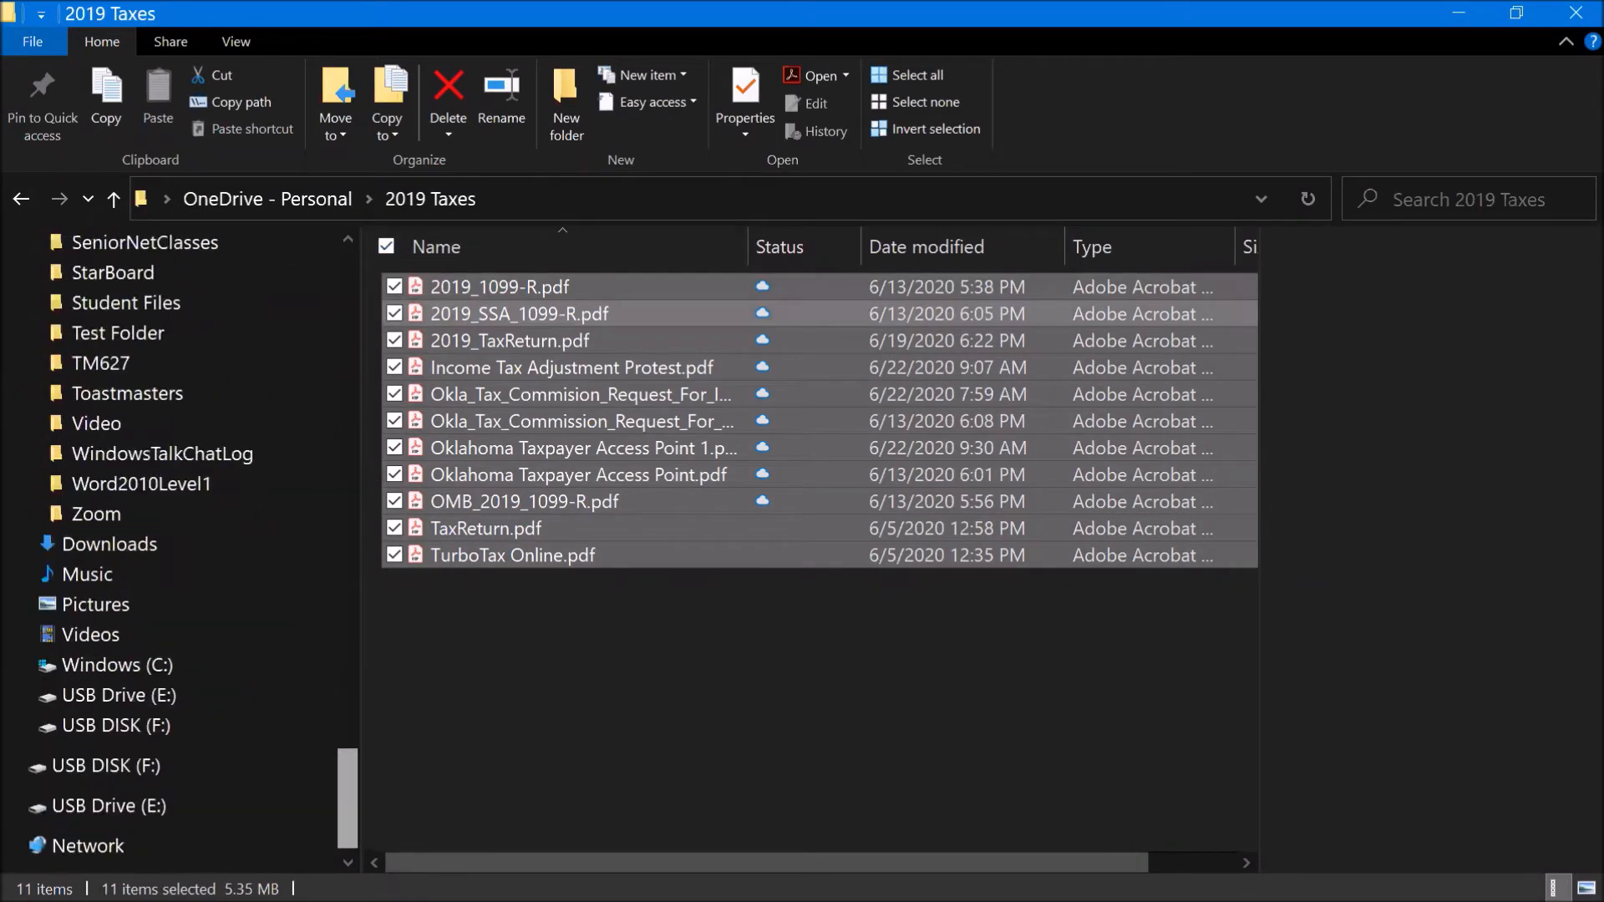
scroll(334, 777, "up", 11)
scroll(376, 568, "down", 12)
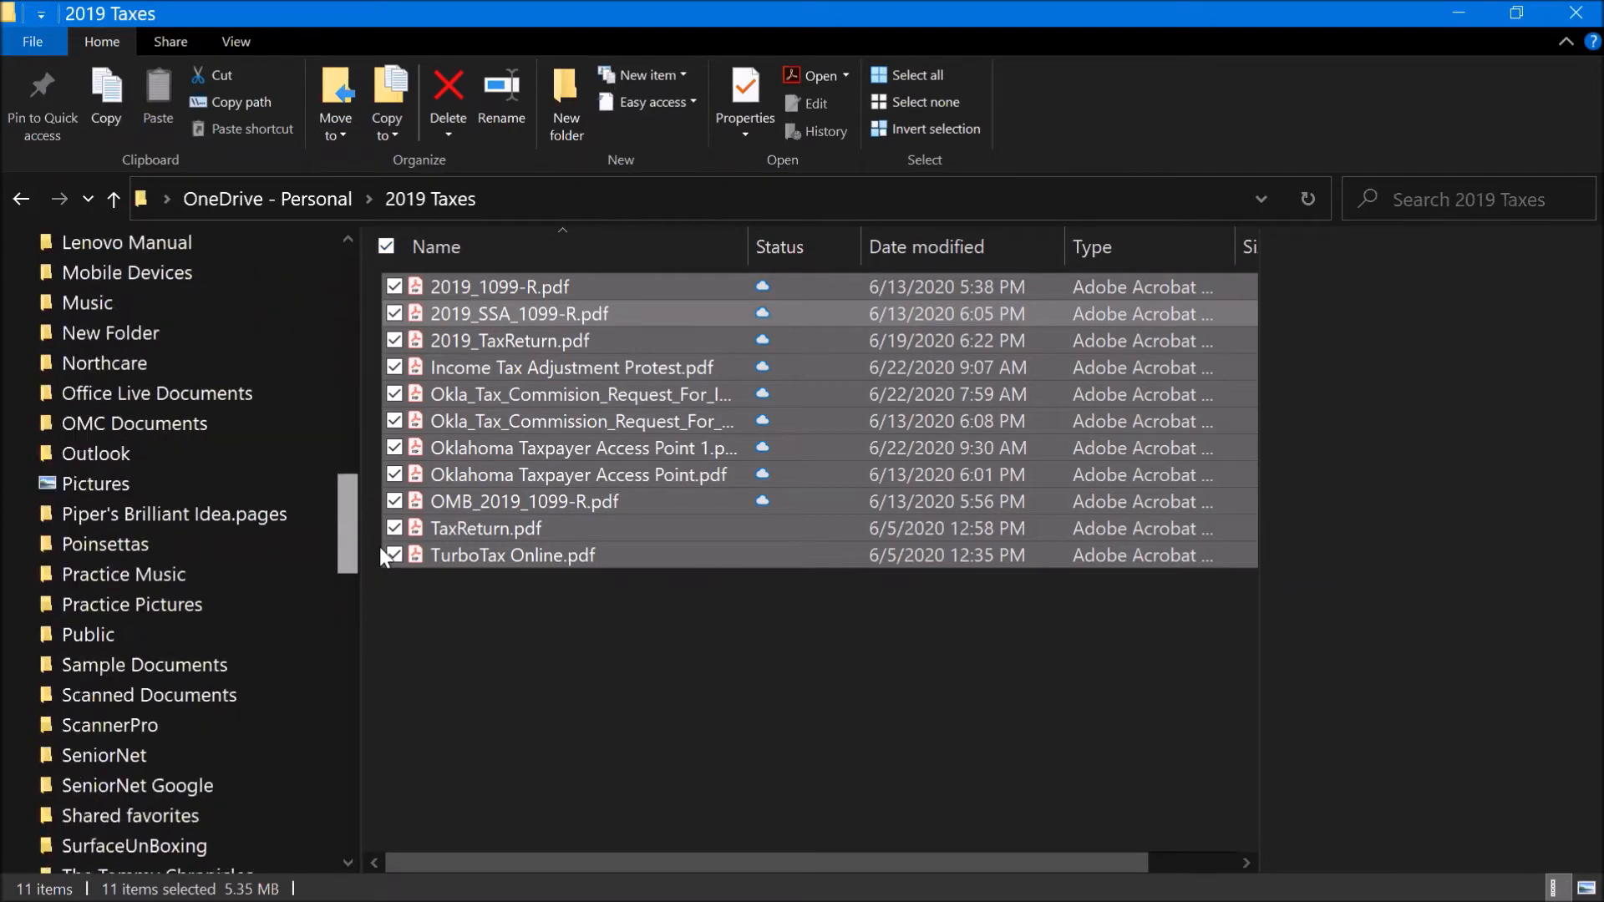
scroll(389, 501, "up", 5)
scroll(392, 492, "up", 11)
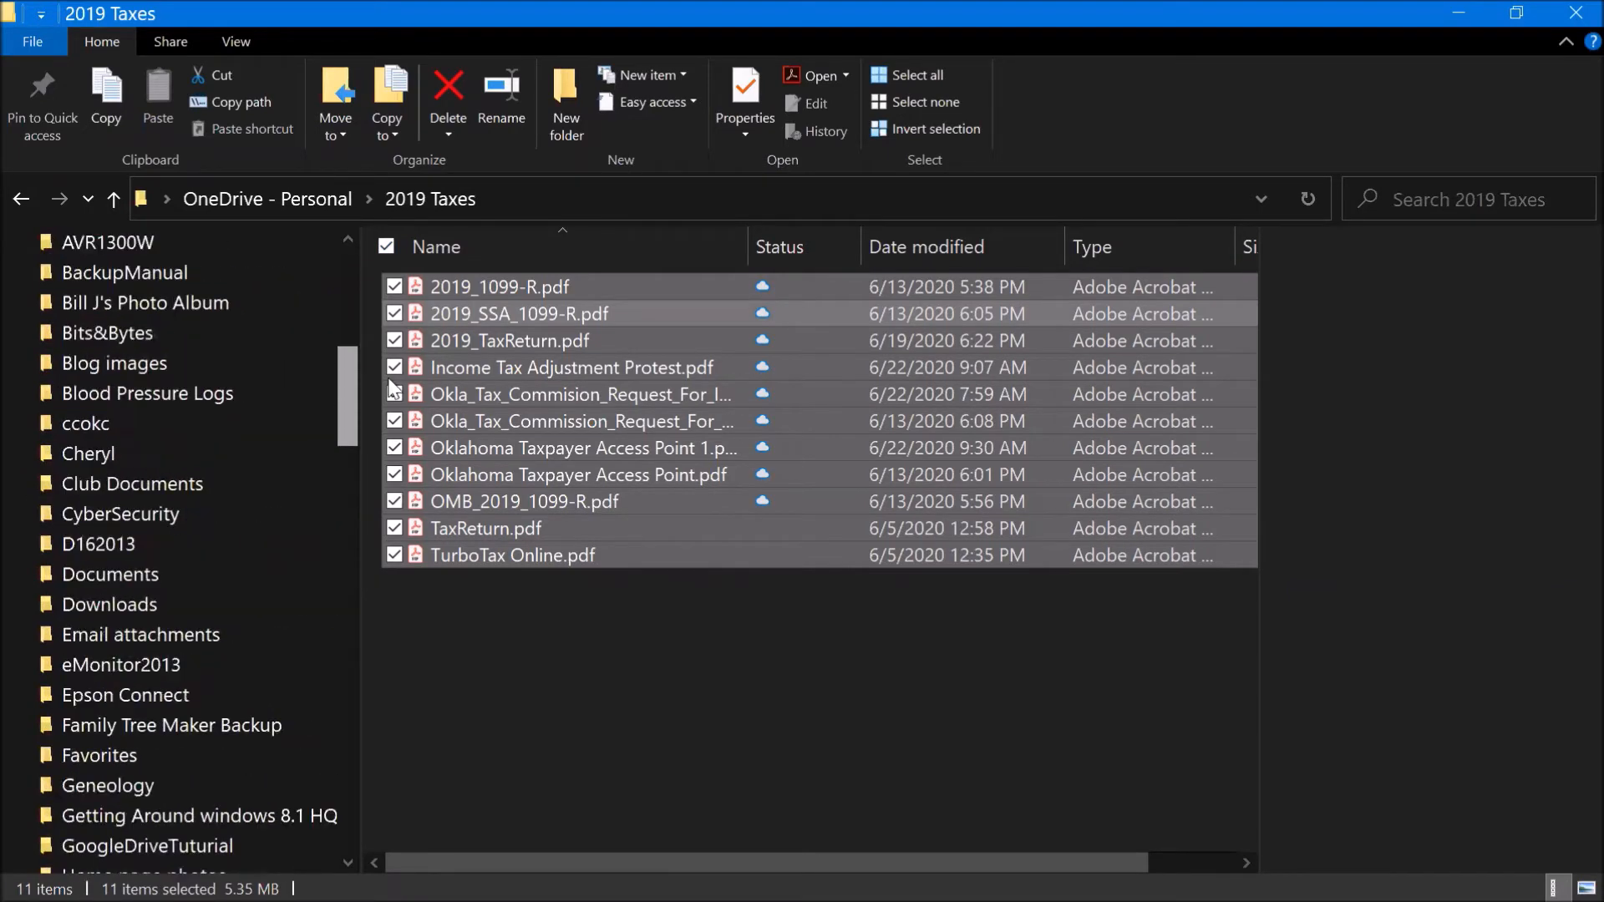
left_click(853, 658)
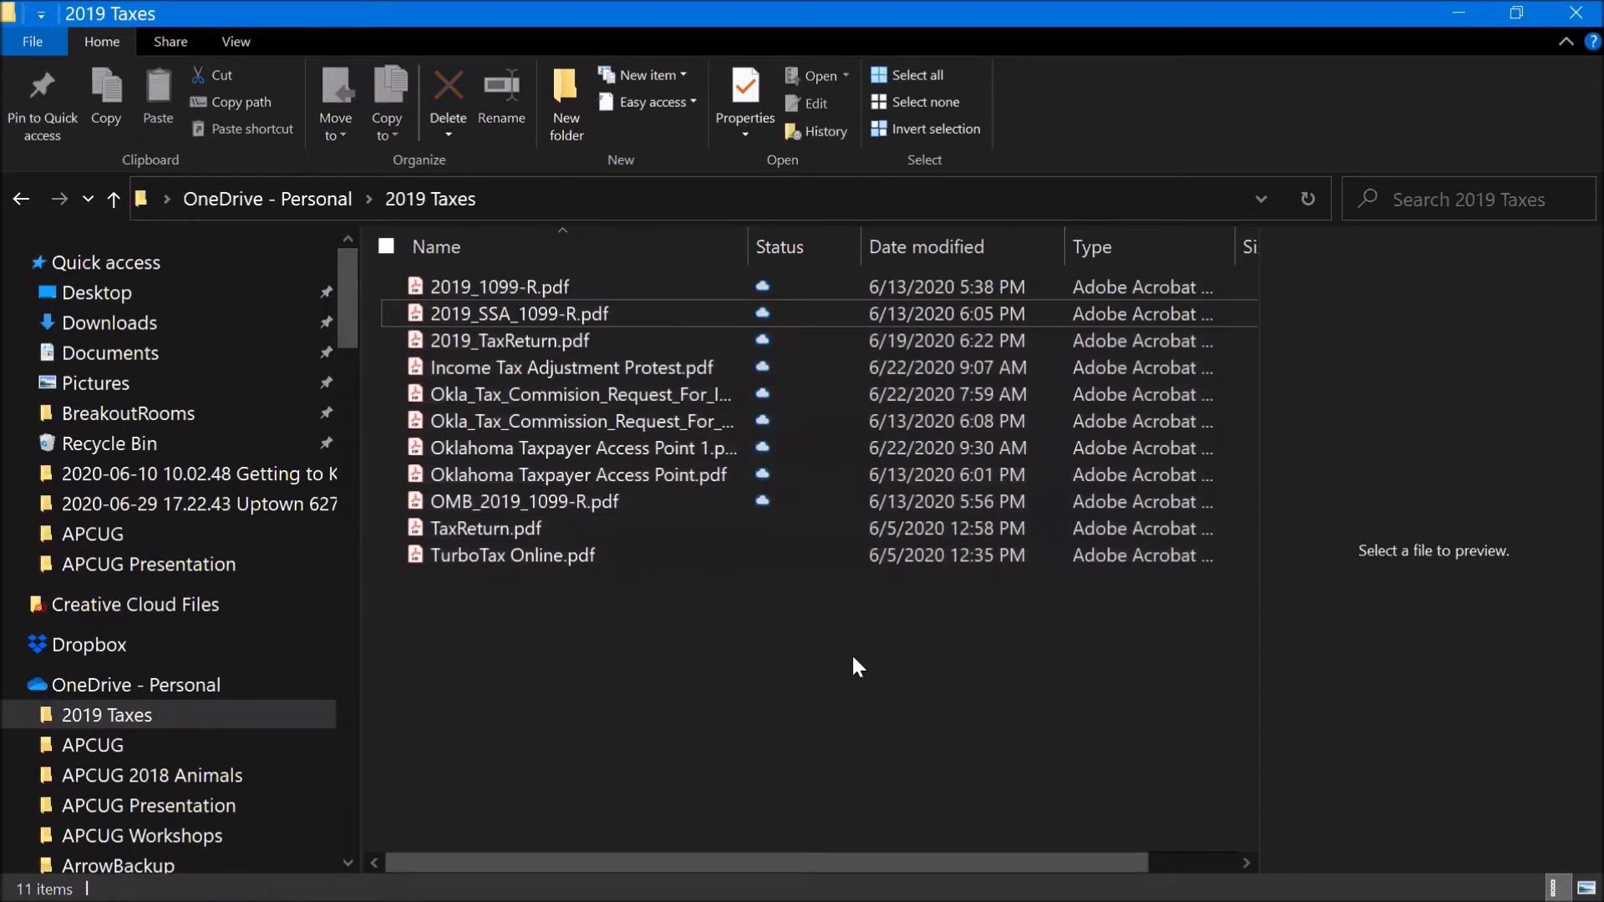
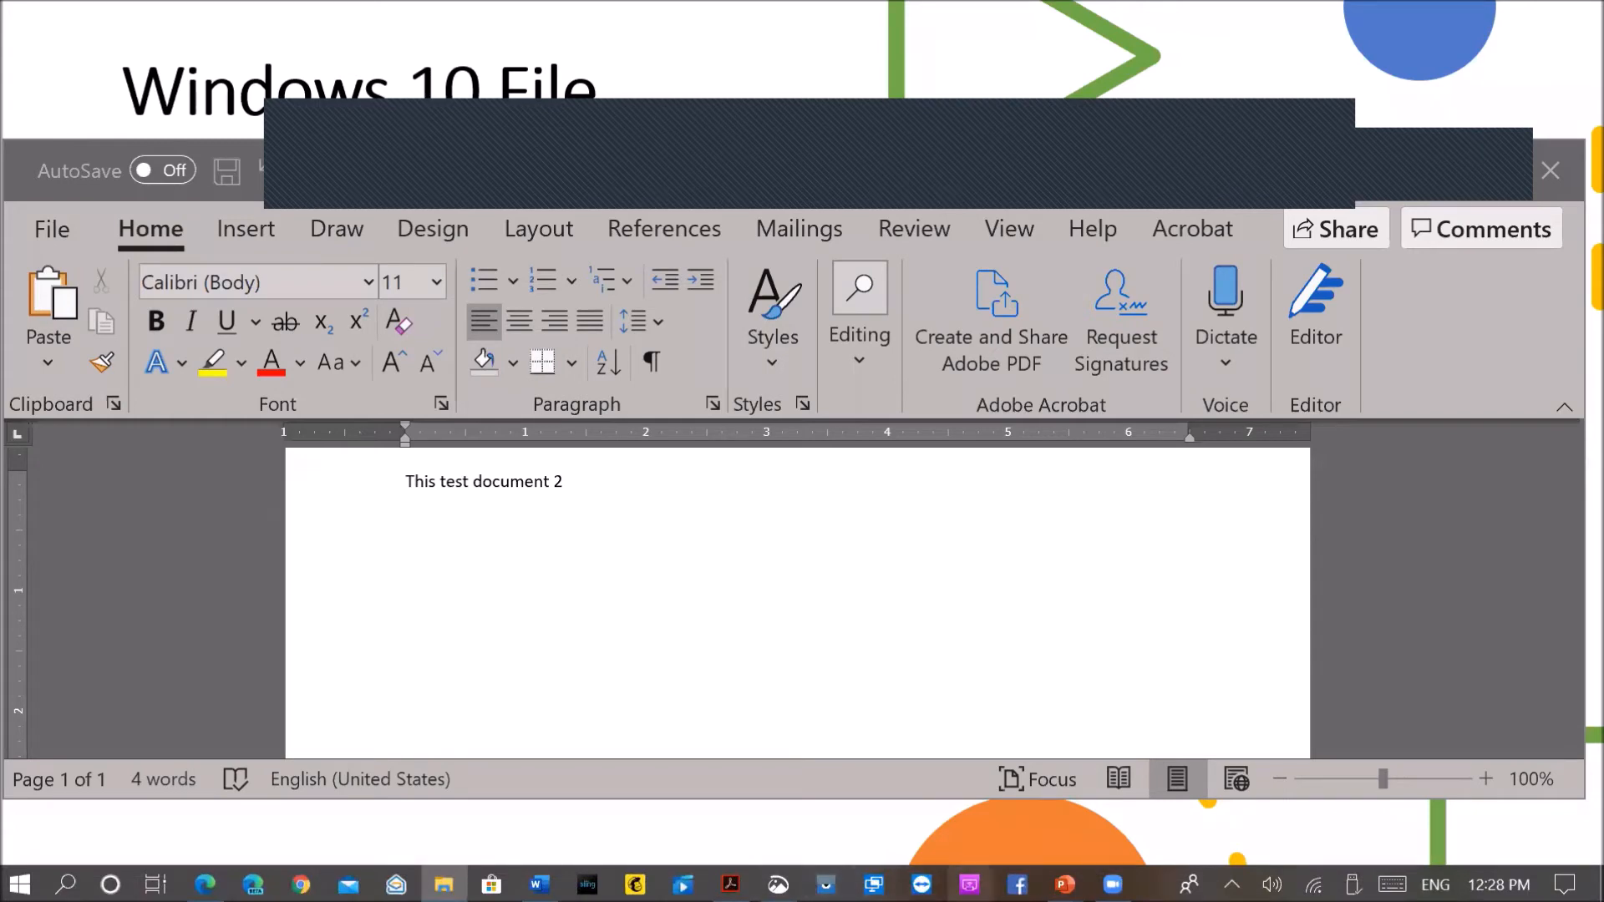
Step: Switch to Mail and open the inbox message about the APCUG File Explorer document
mouse_move(1066, 885)
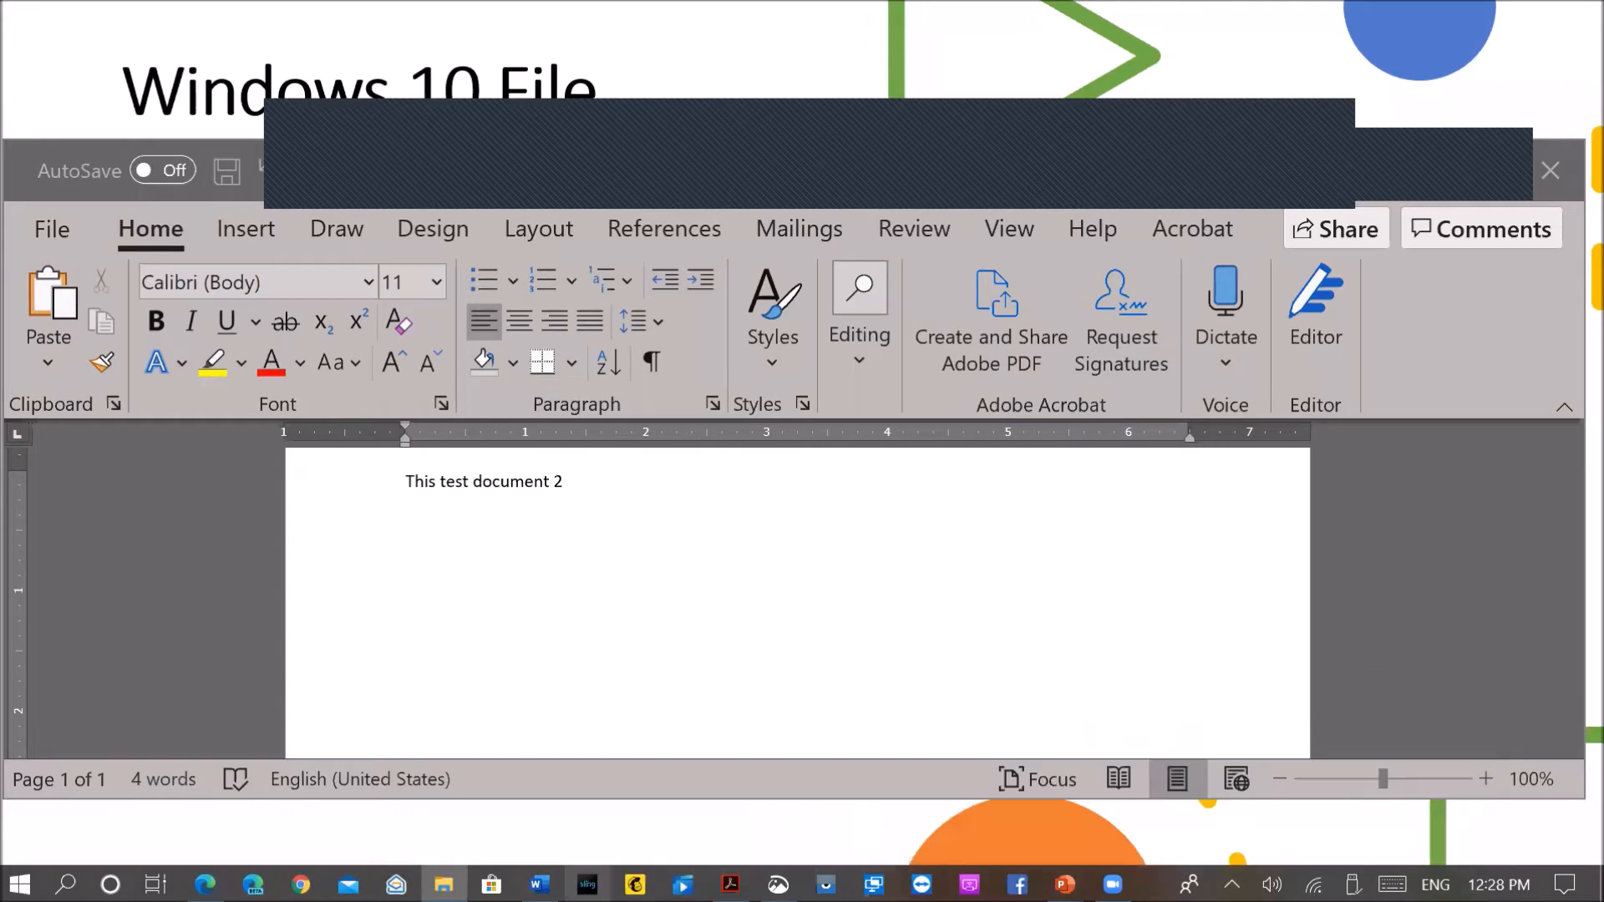
mouse_move(731, 884)
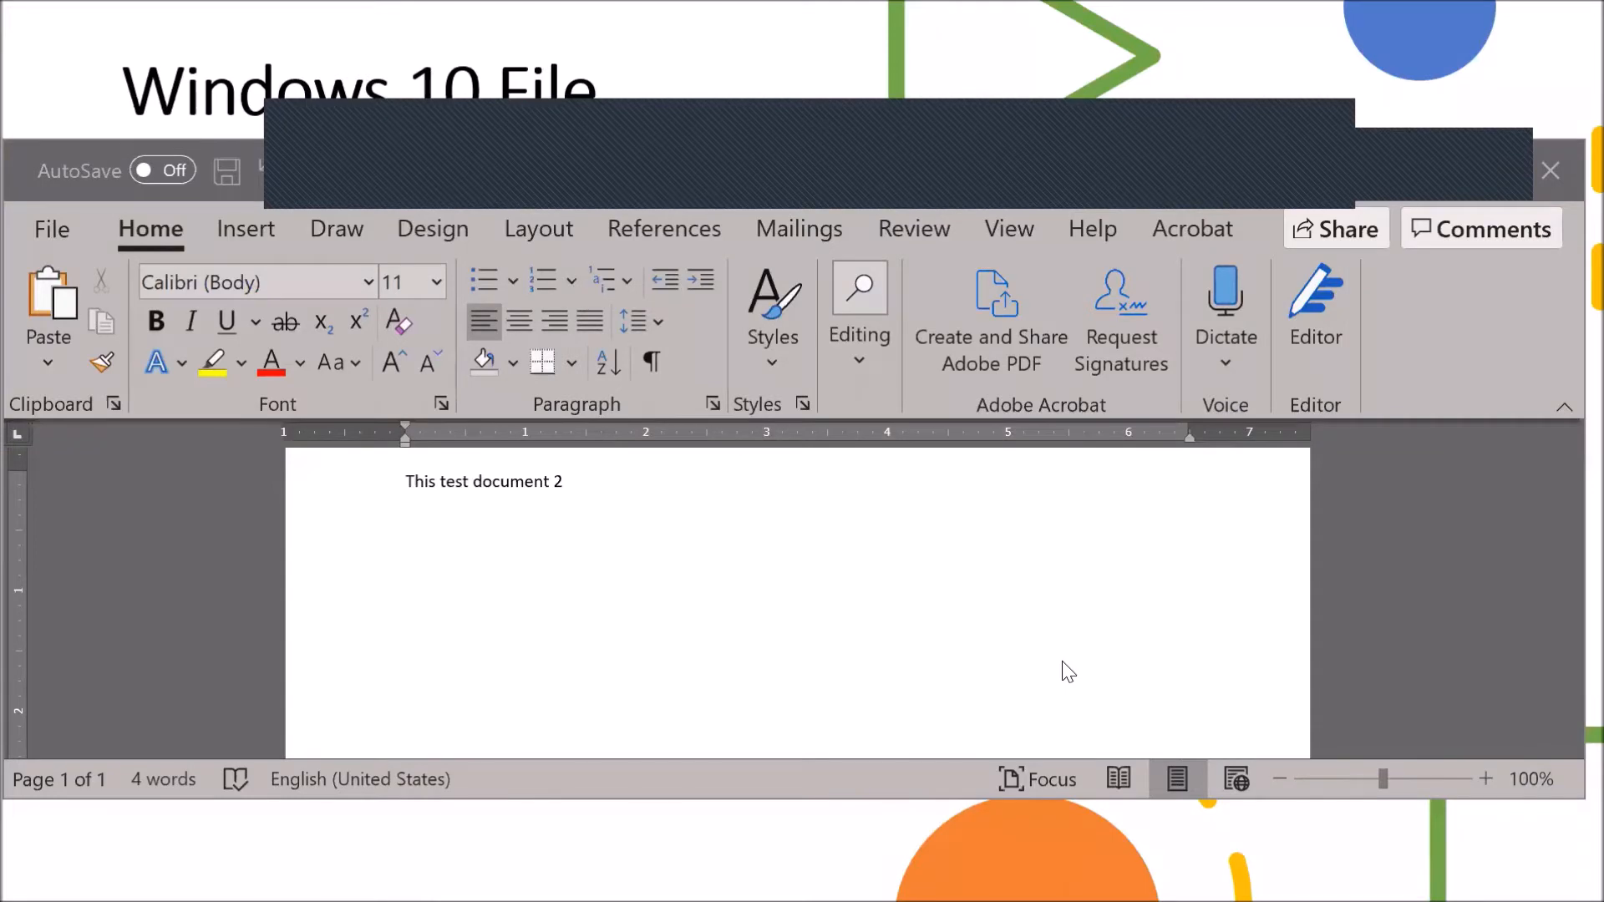
mouse_move(444, 884)
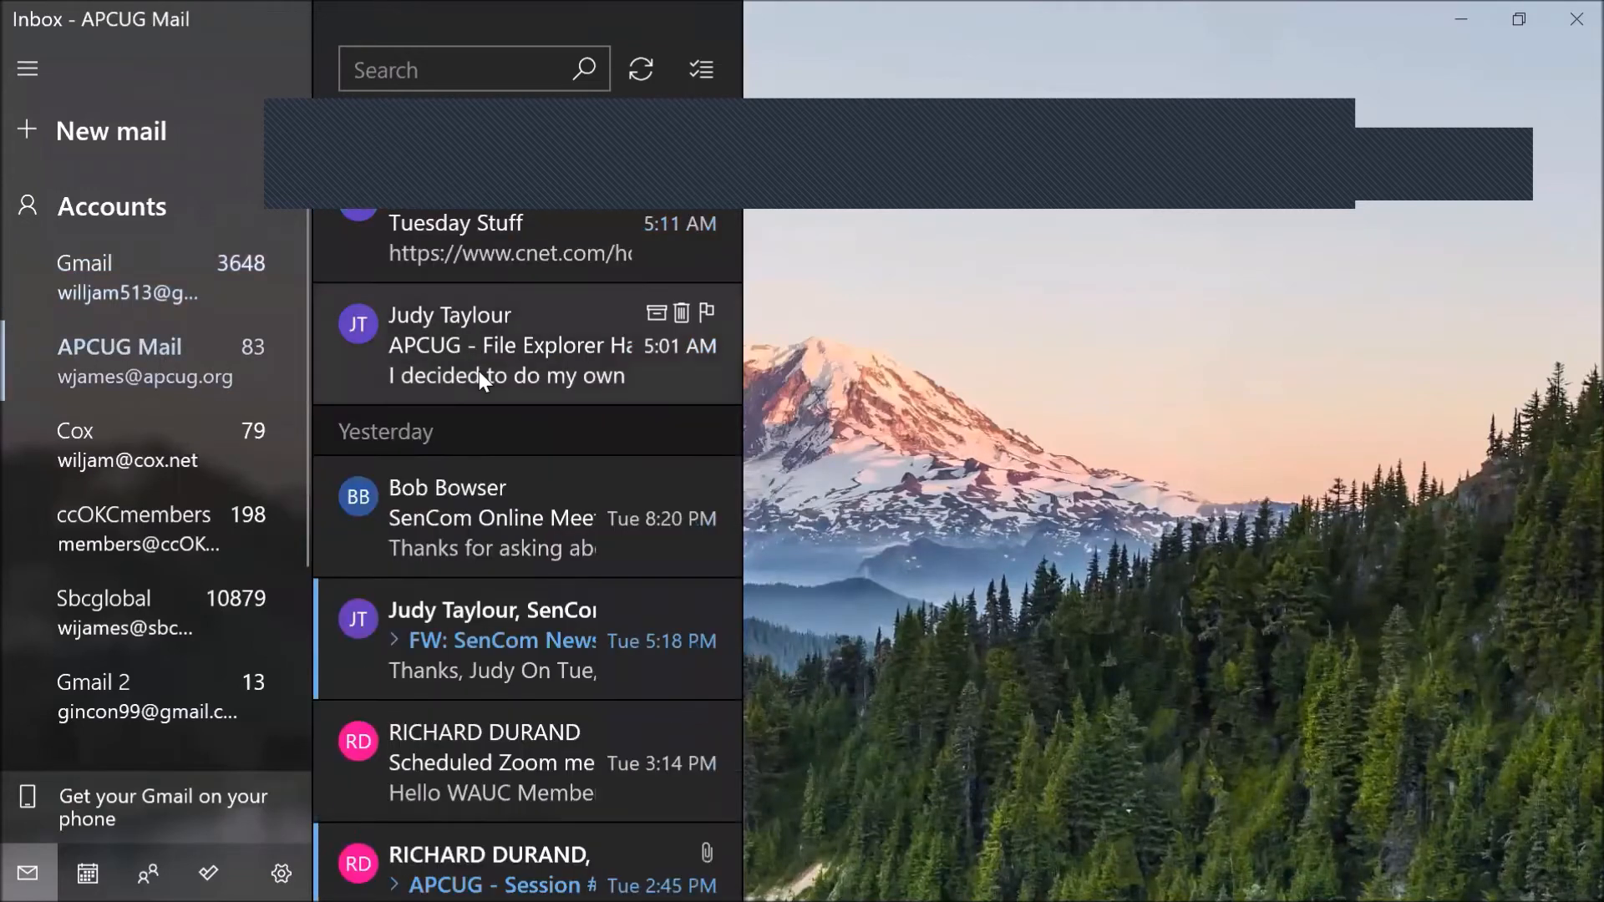
left_click(479, 370)
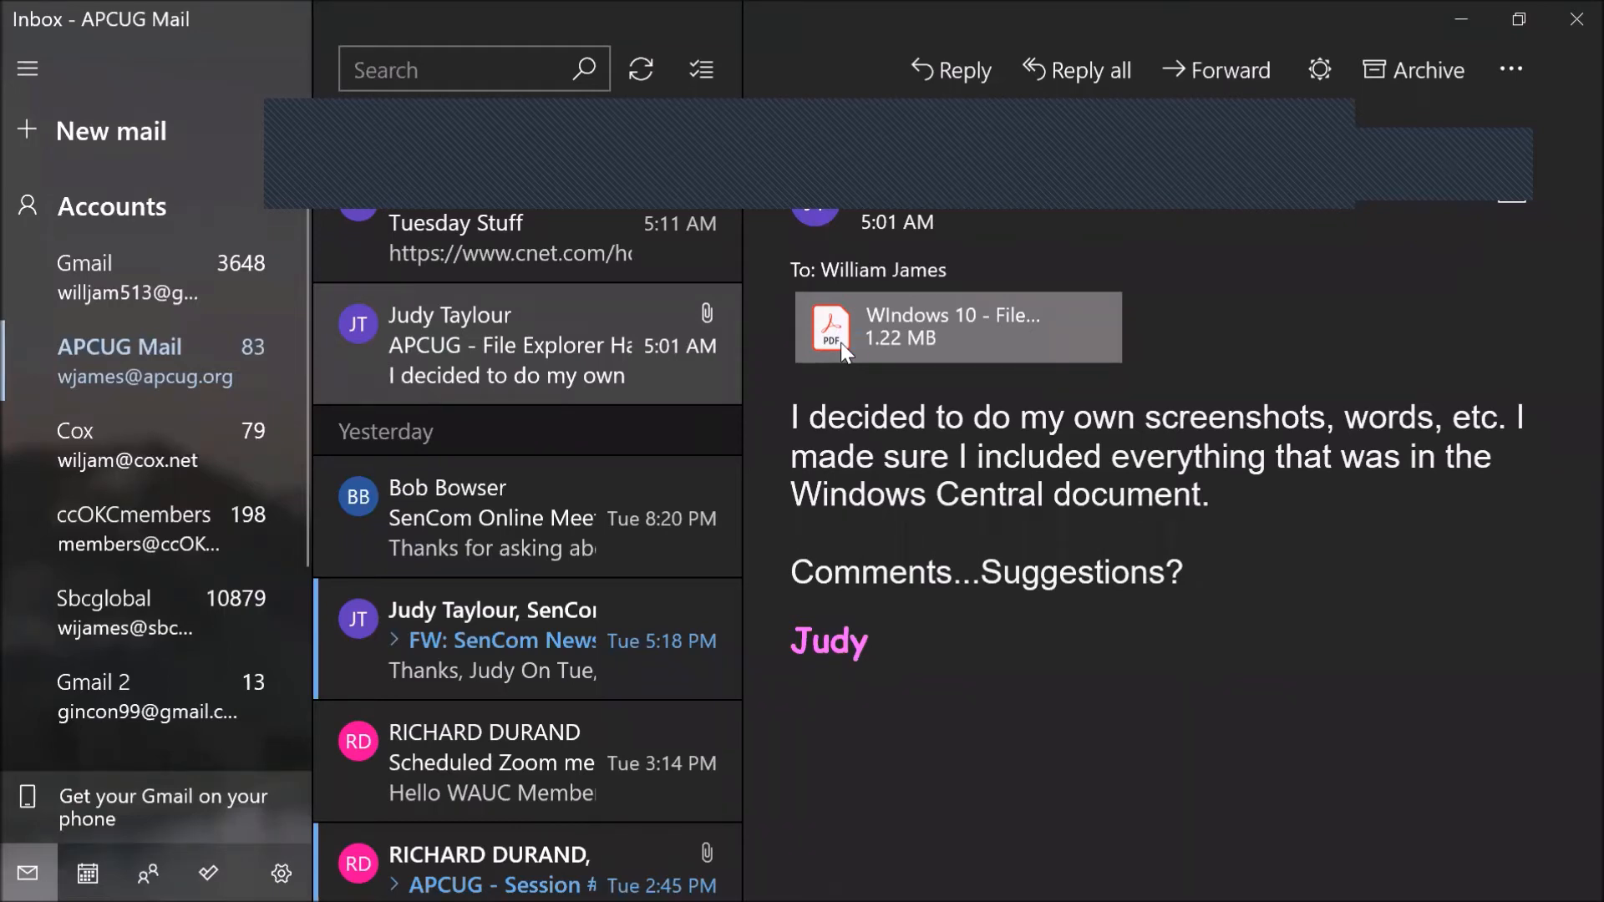
mouse_move(922, 901)
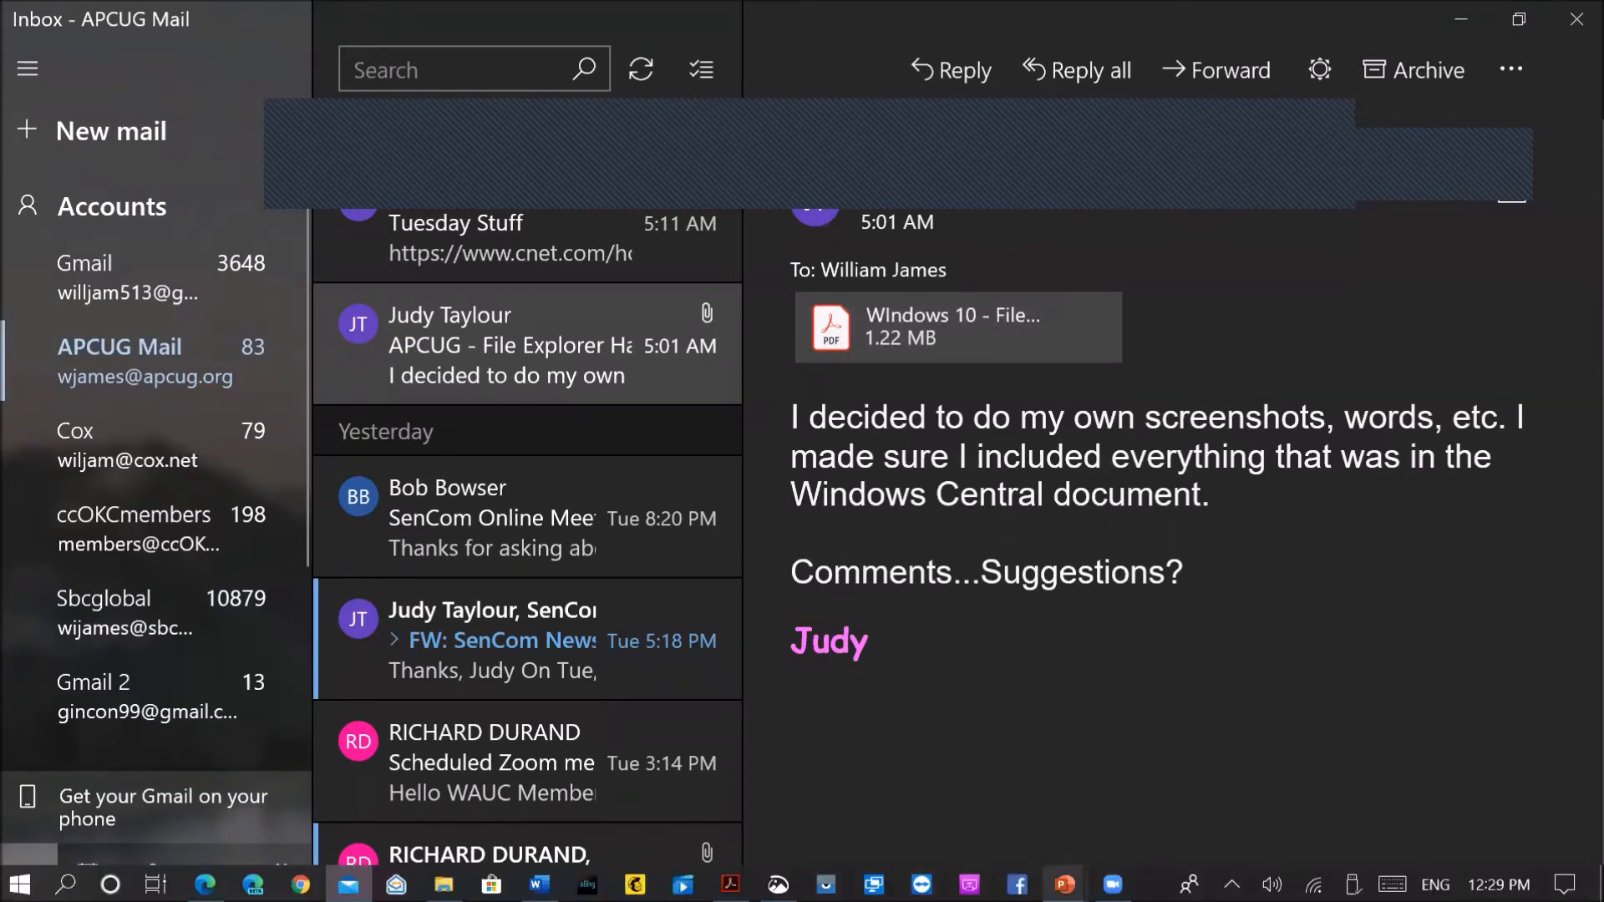
mouse_move(1065, 884)
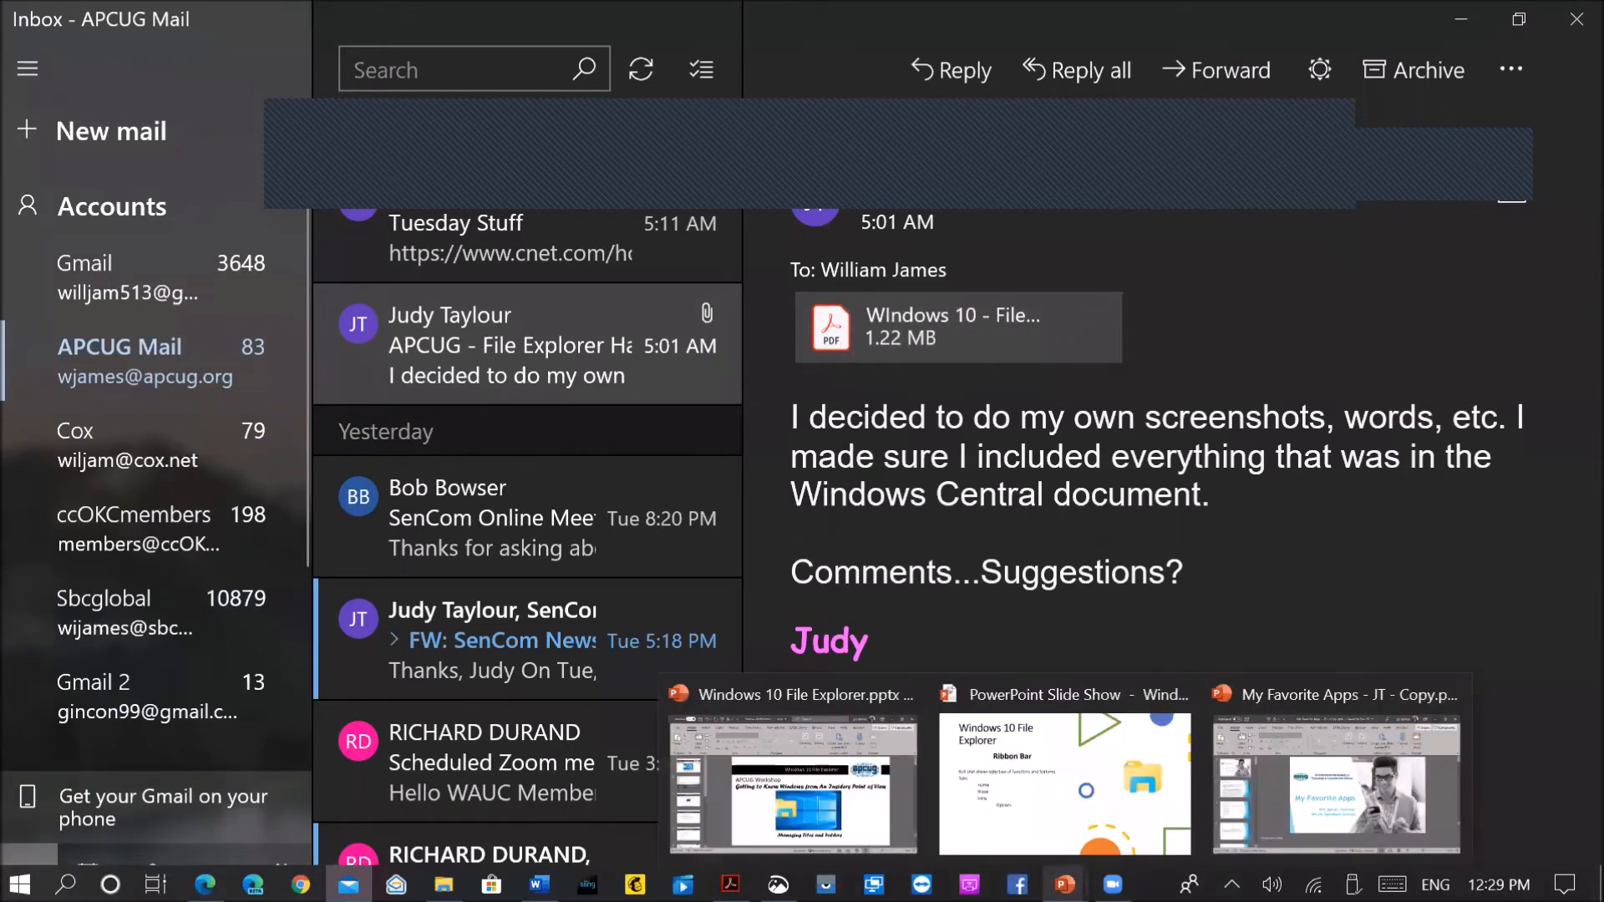
left_click(1091, 847)
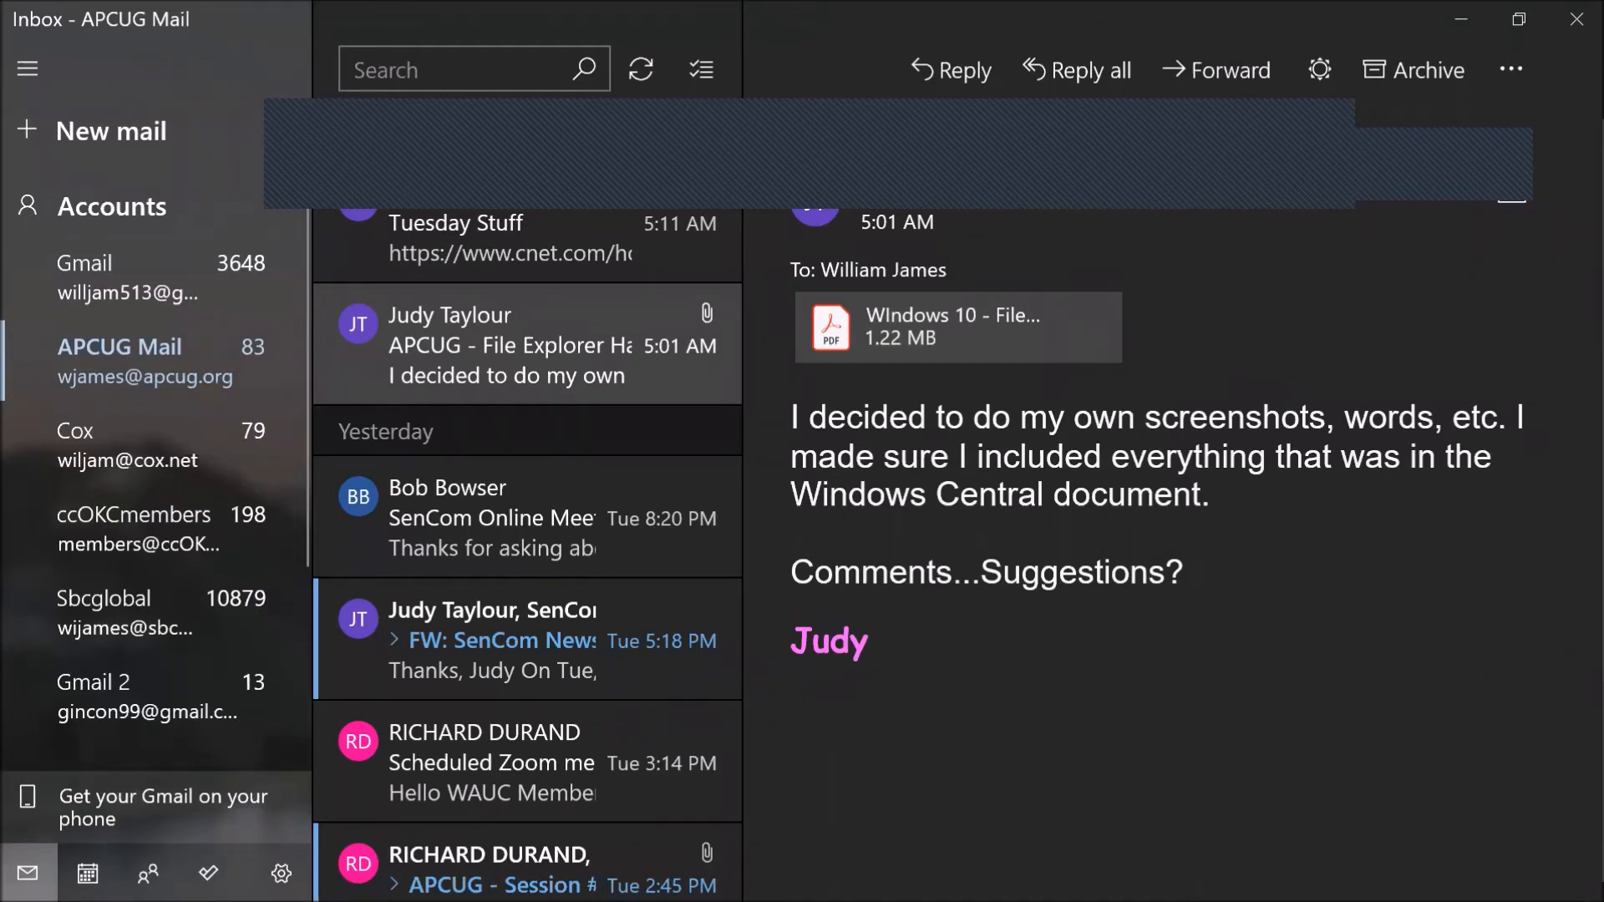
mouse_move(778, 884)
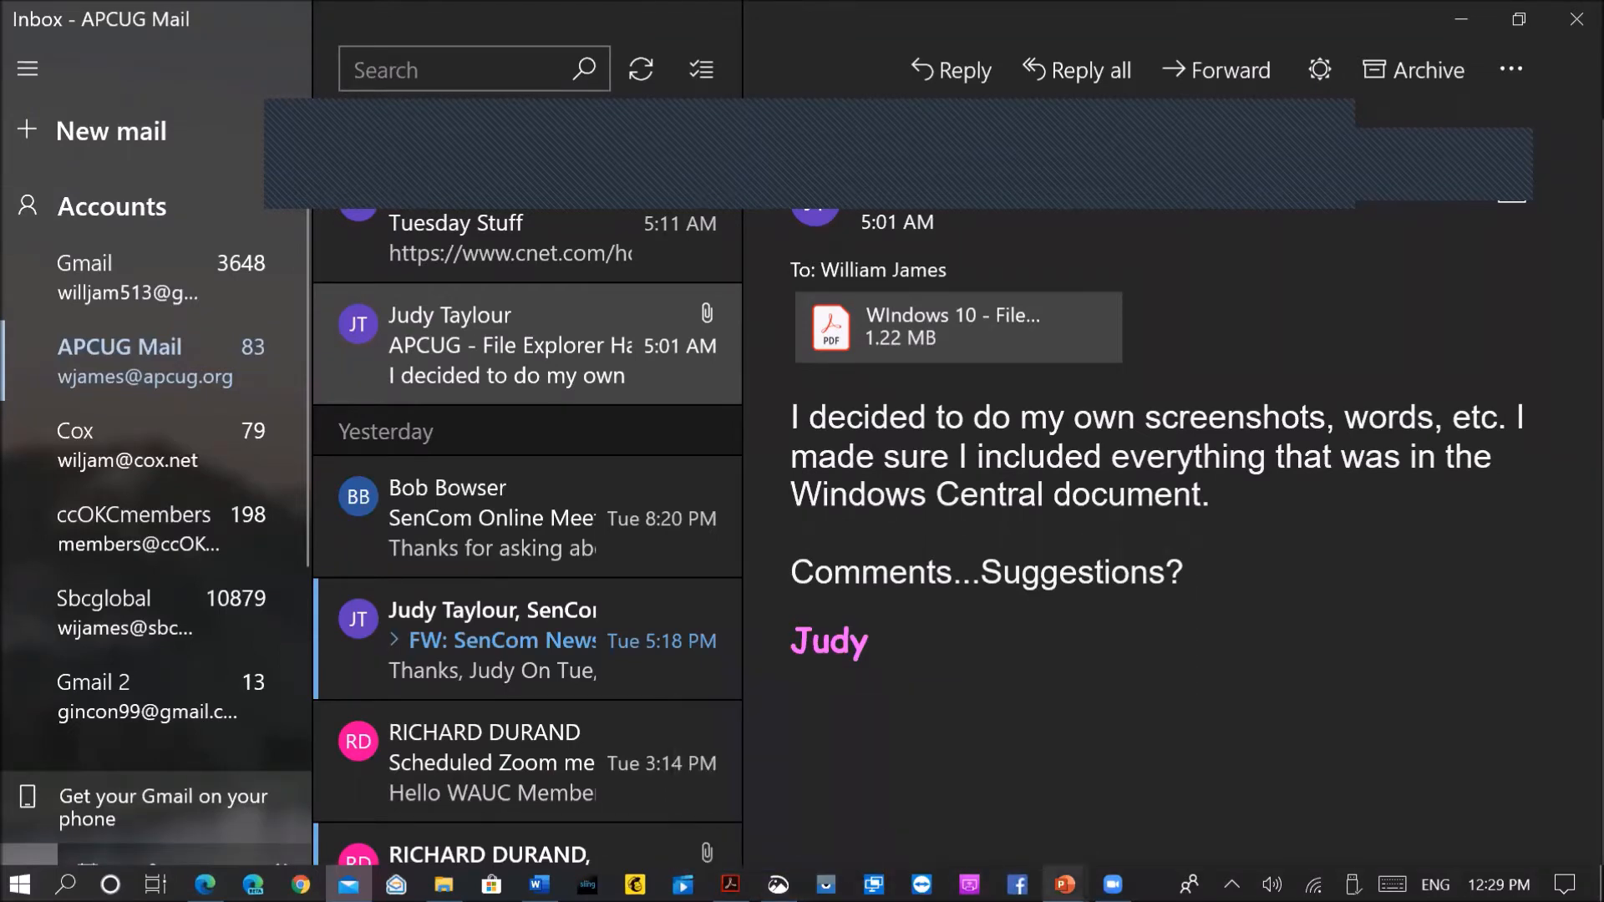
mouse_move(1064, 884)
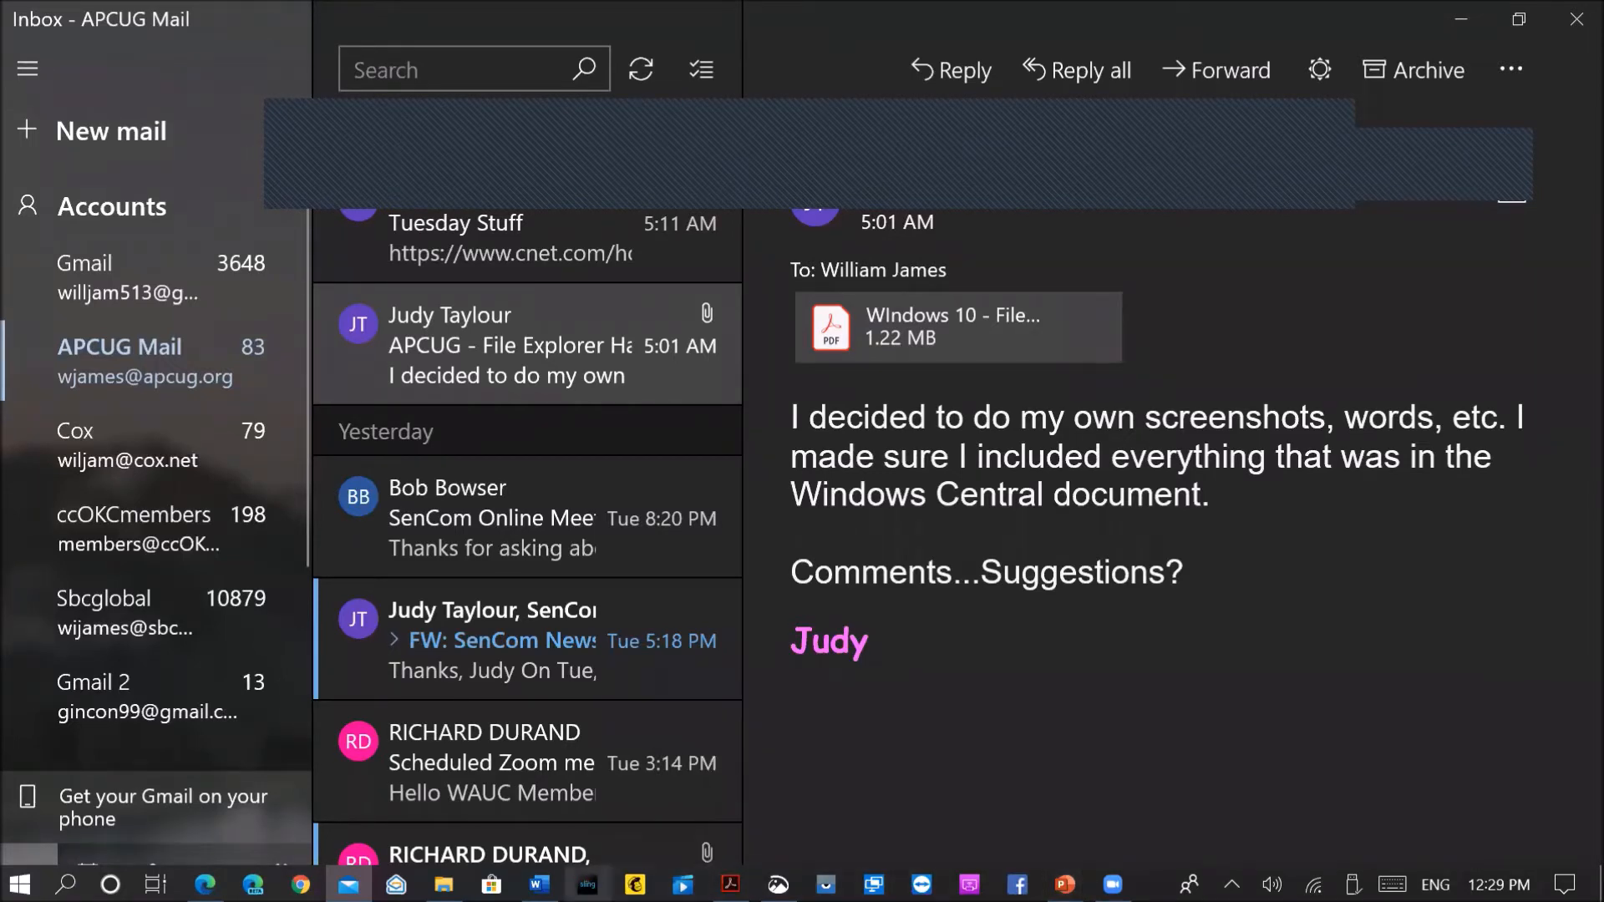
Step: Switch back to File Explorer and group the files in OneDrive's 2019 Taxes folder by name
mouse_move(443, 884)
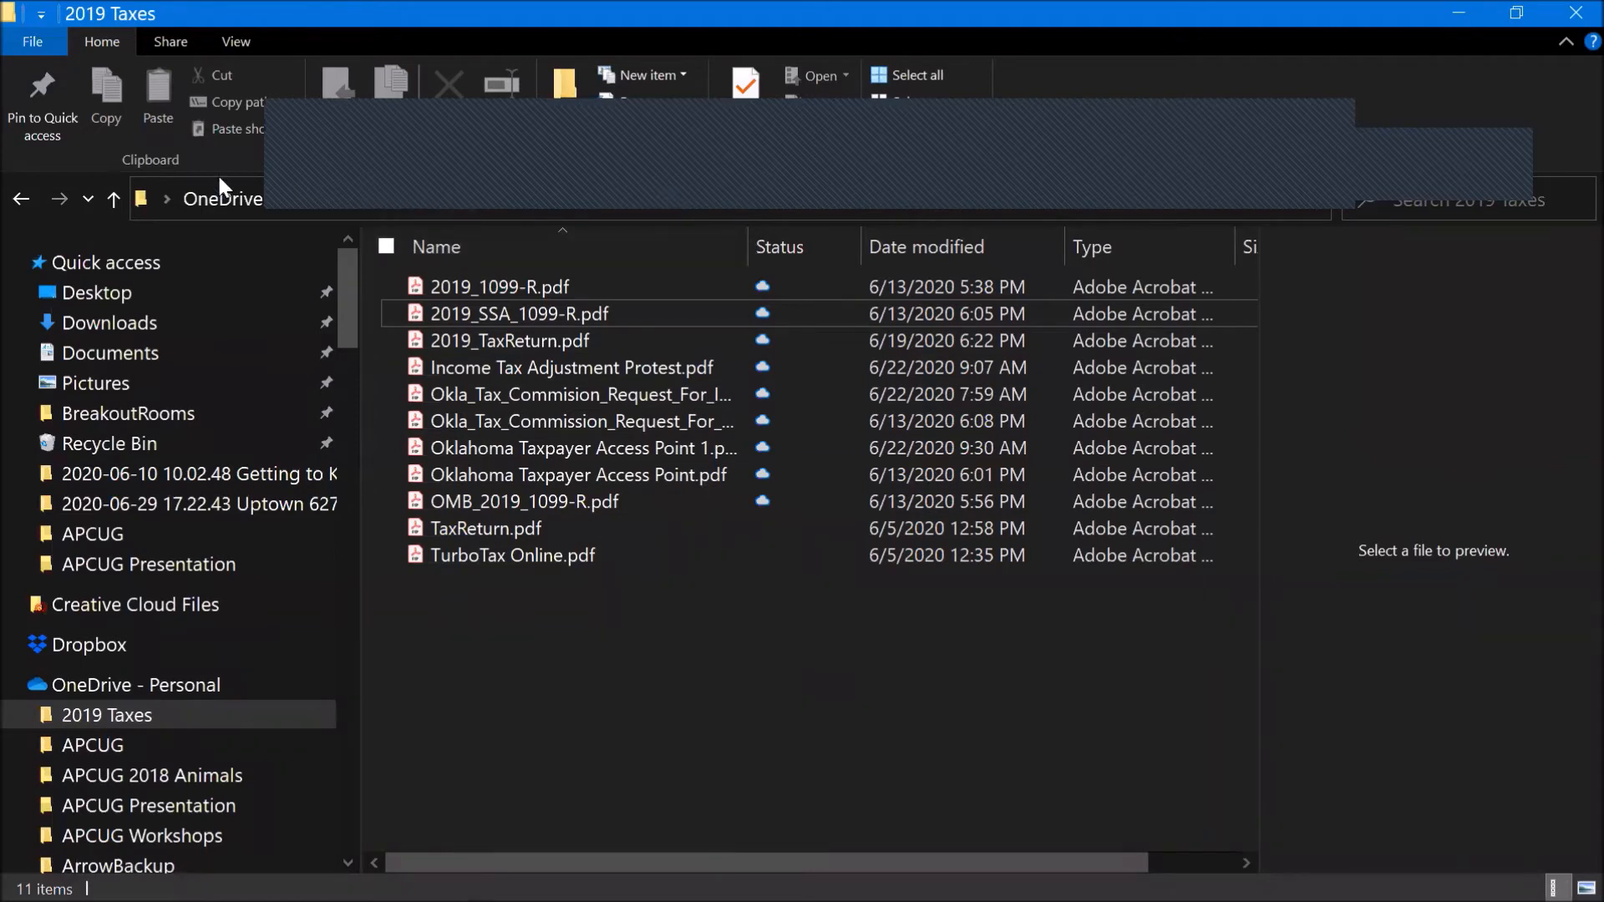
left_click(225, 41)
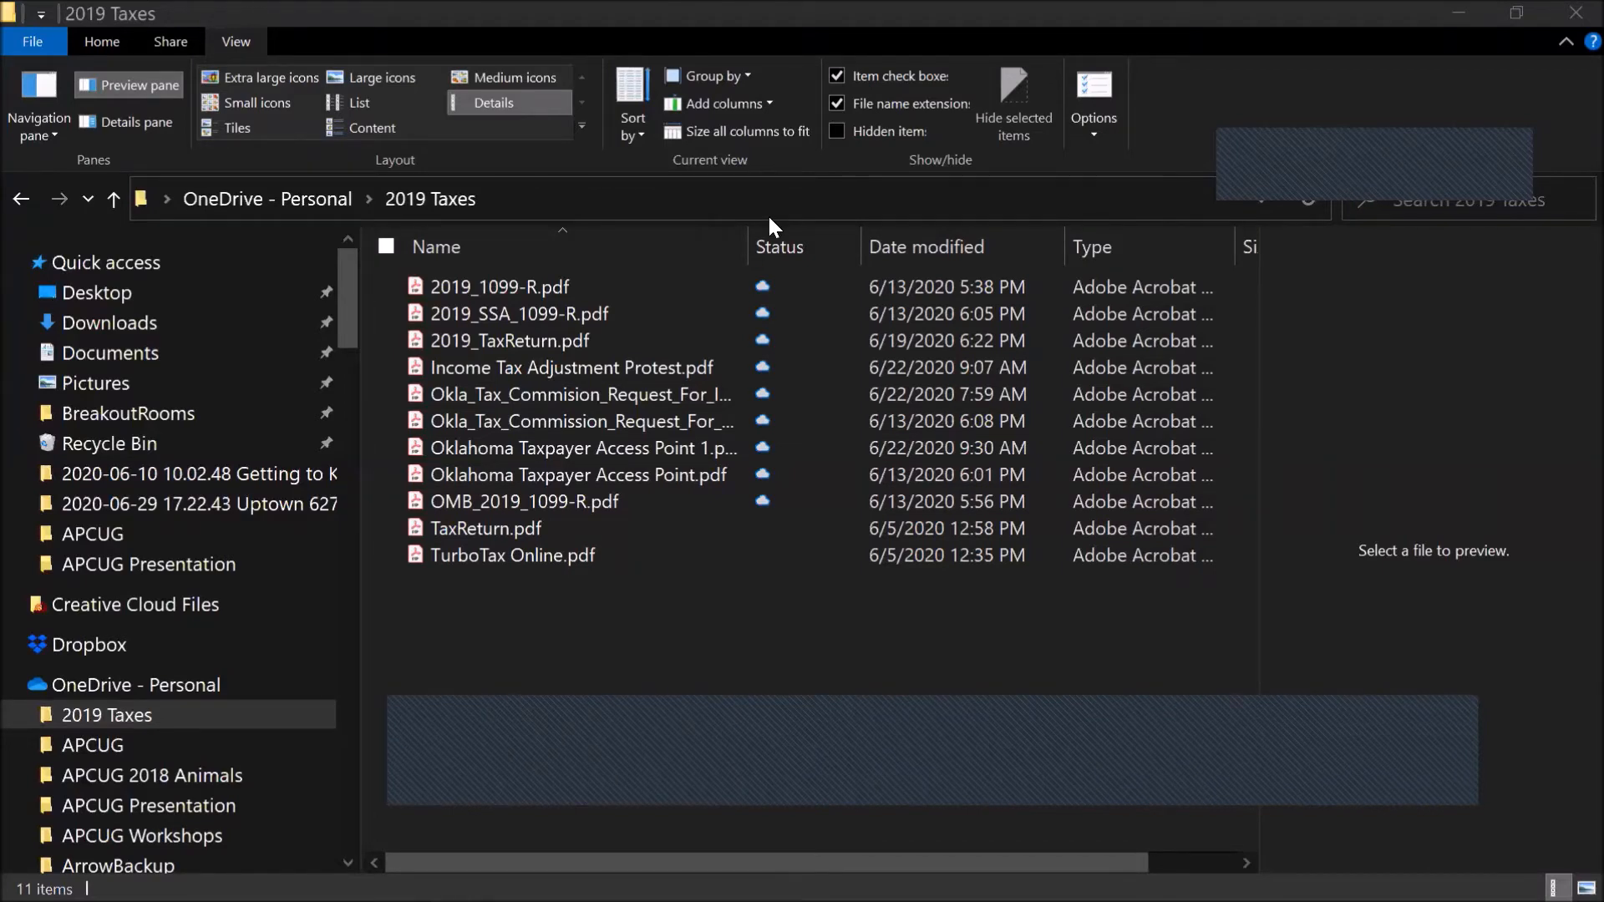
left_click(748, 73)
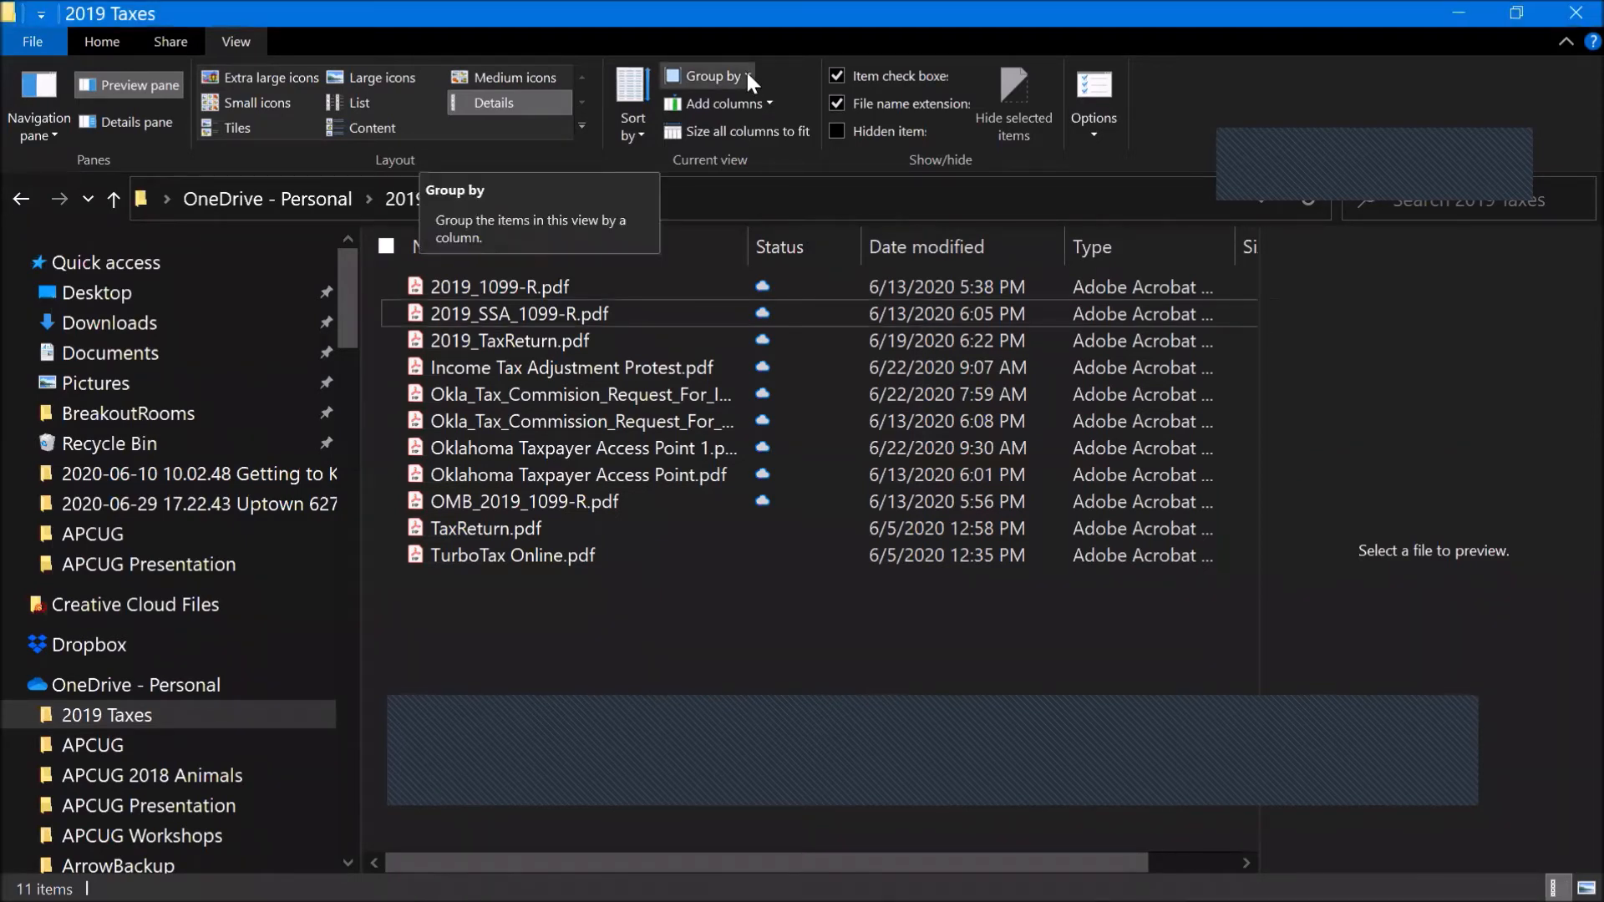
left_click(747, 74)
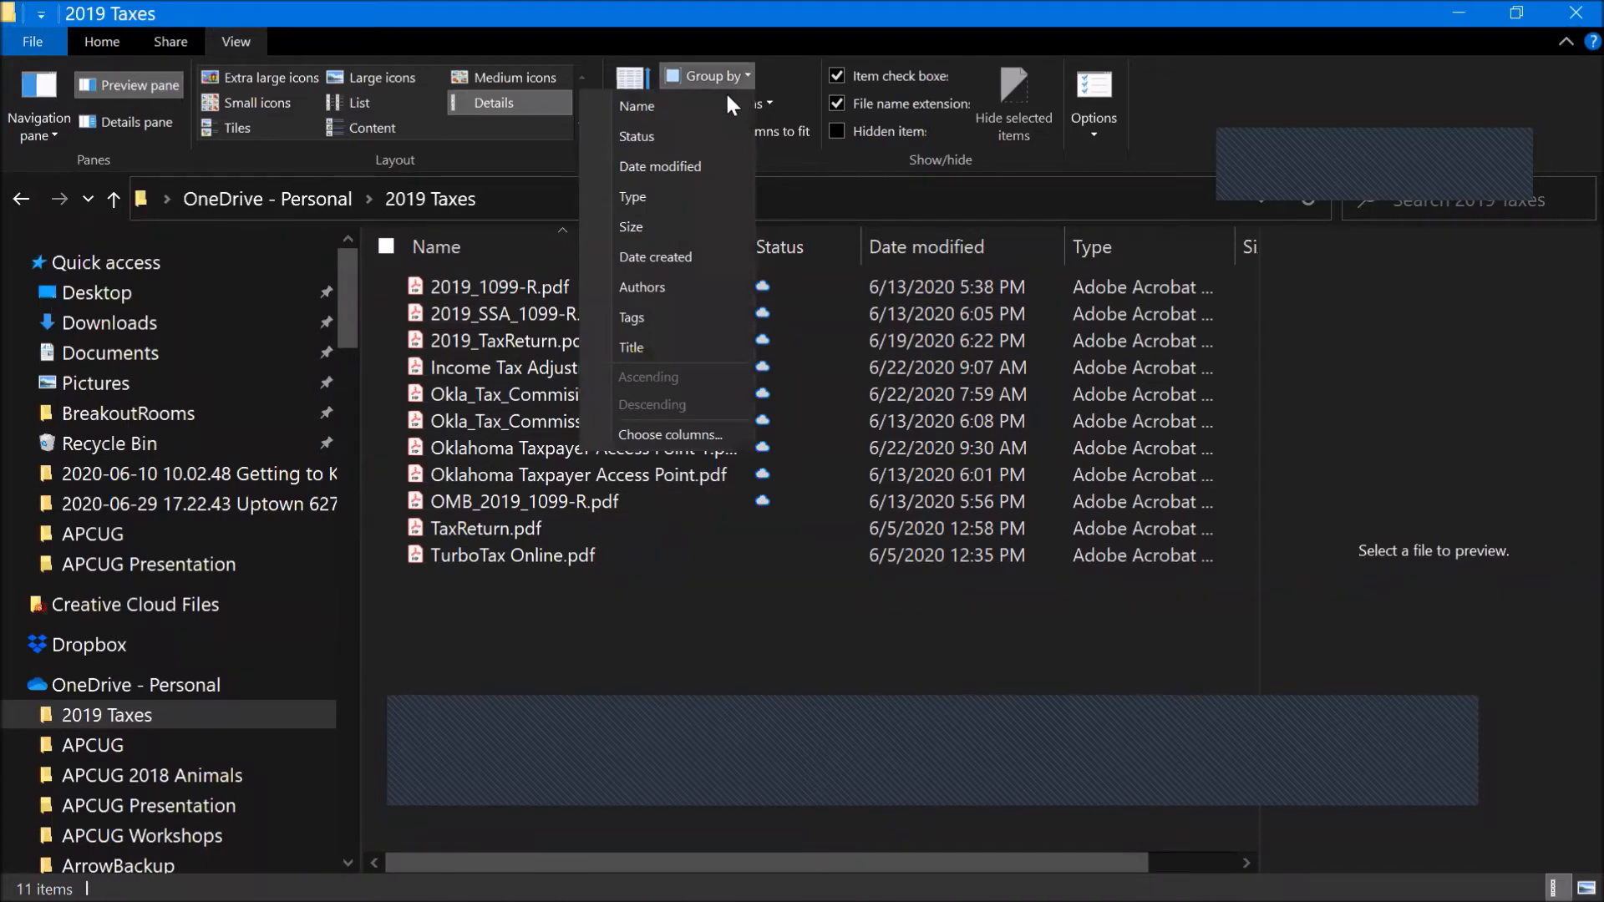
left_click(689, 107)
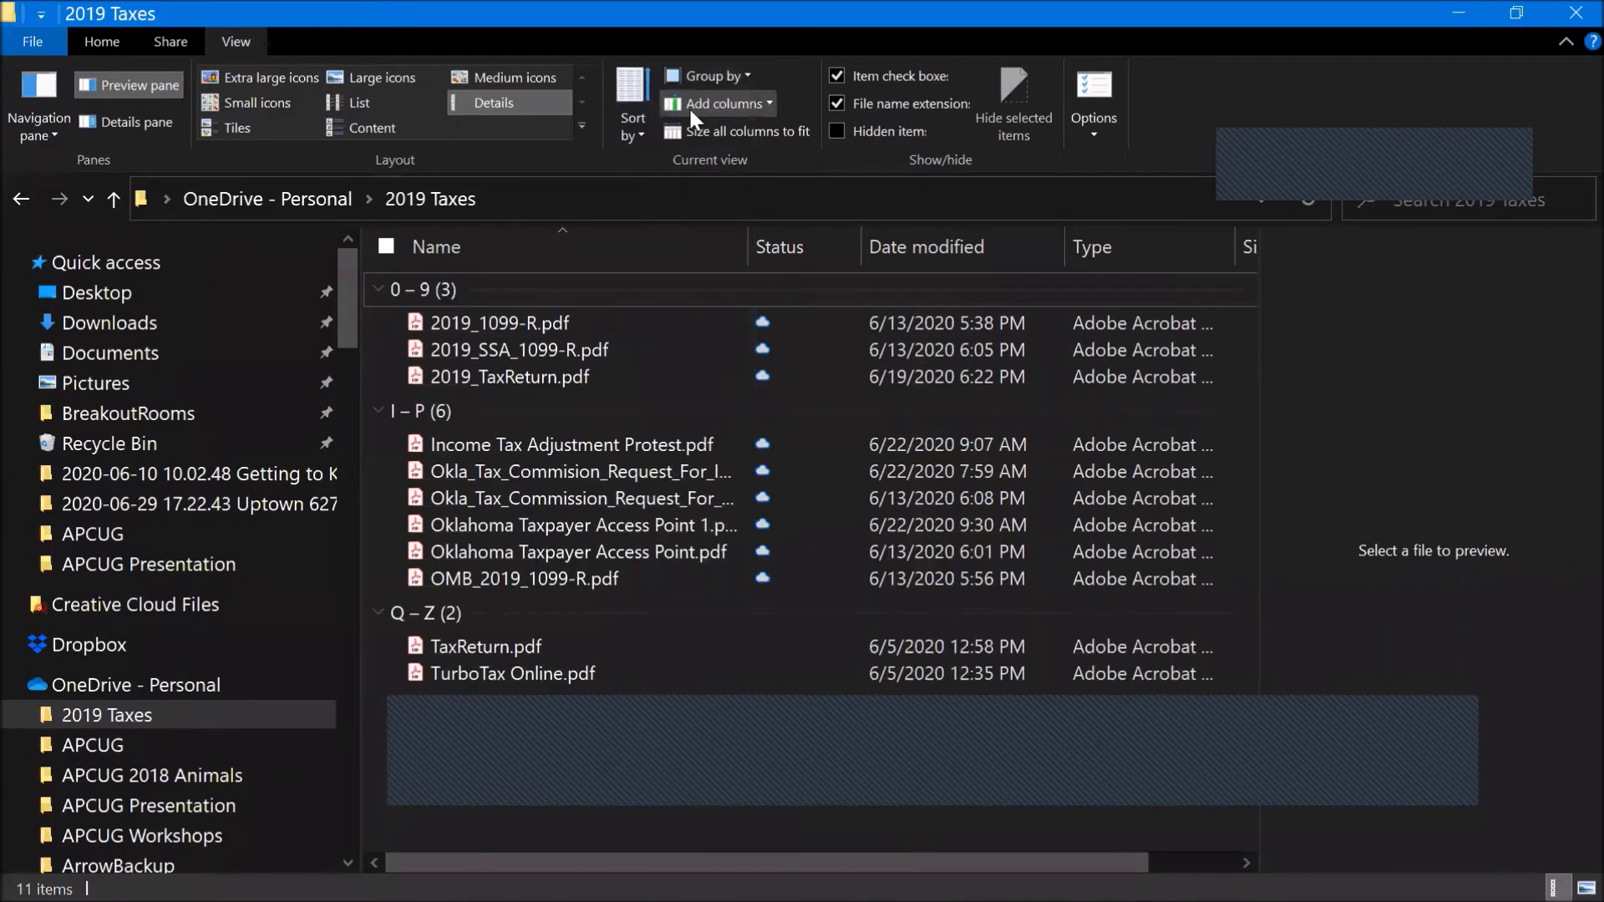
left_click(746, 76)
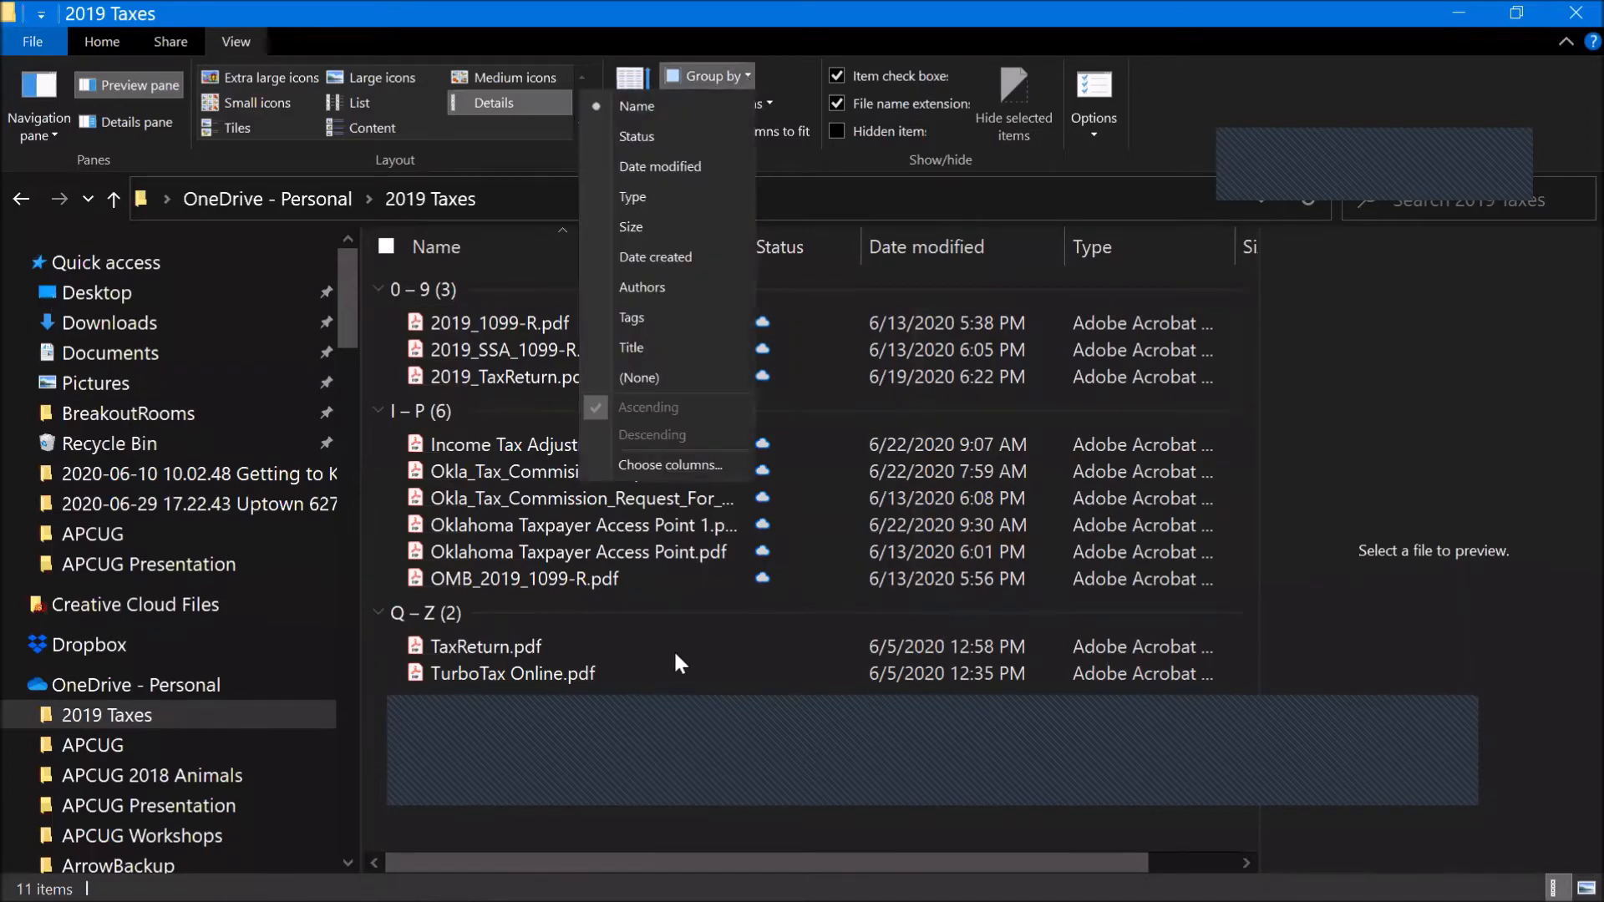
left_click(432, 518)
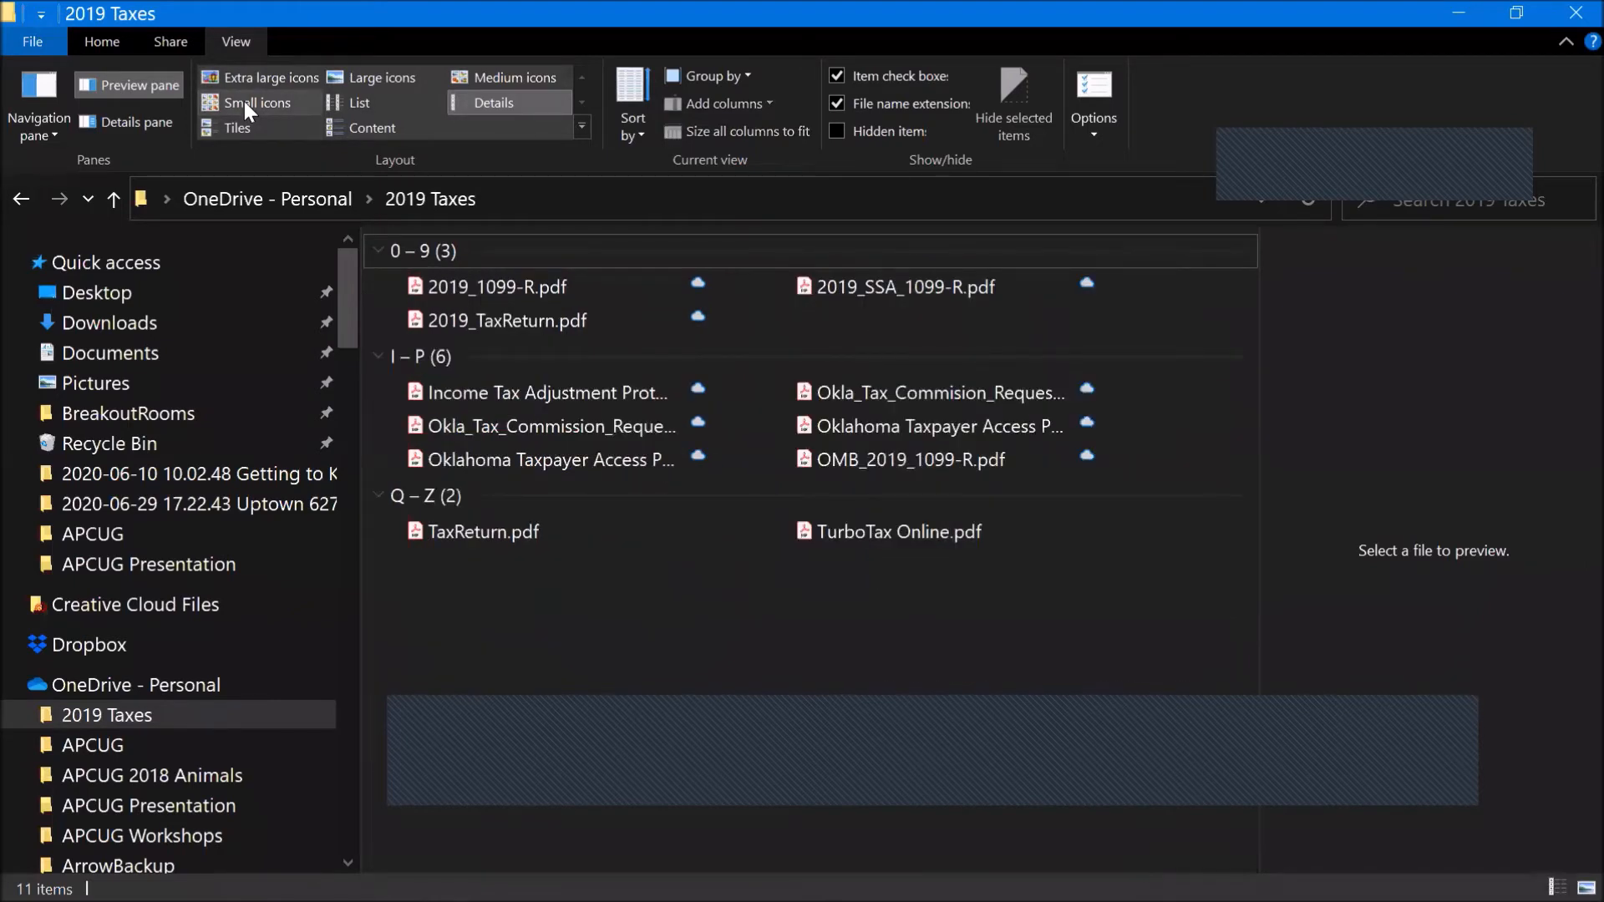
Step: Display the grouped files in the 2019 Taxes folder as small icons
left_click(244, 102)
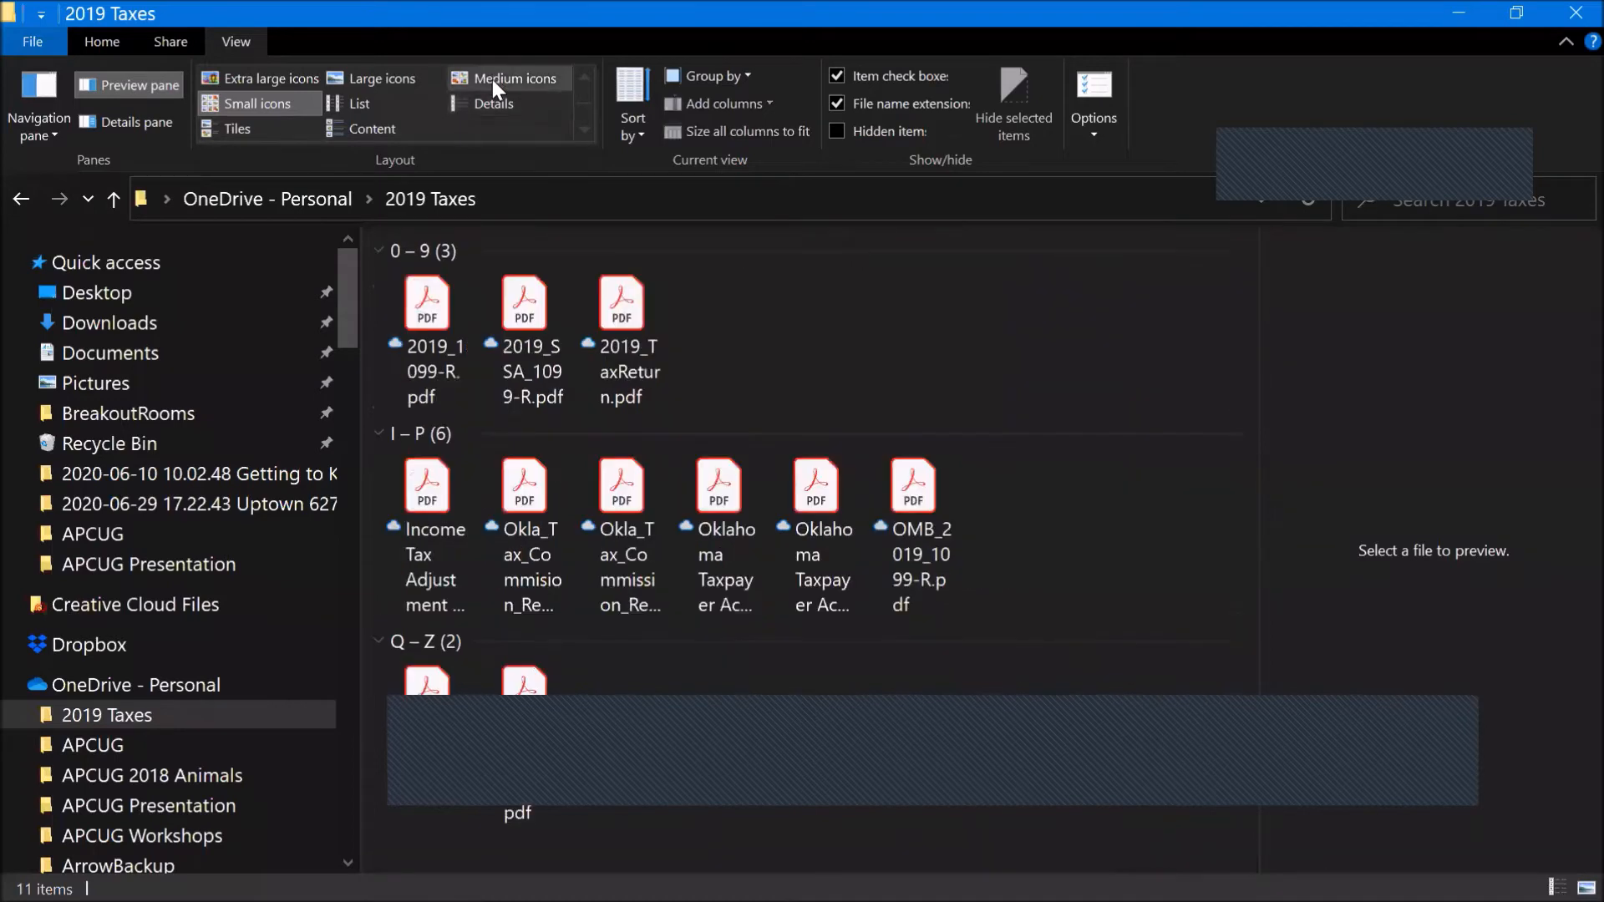
left_click(451, 100)
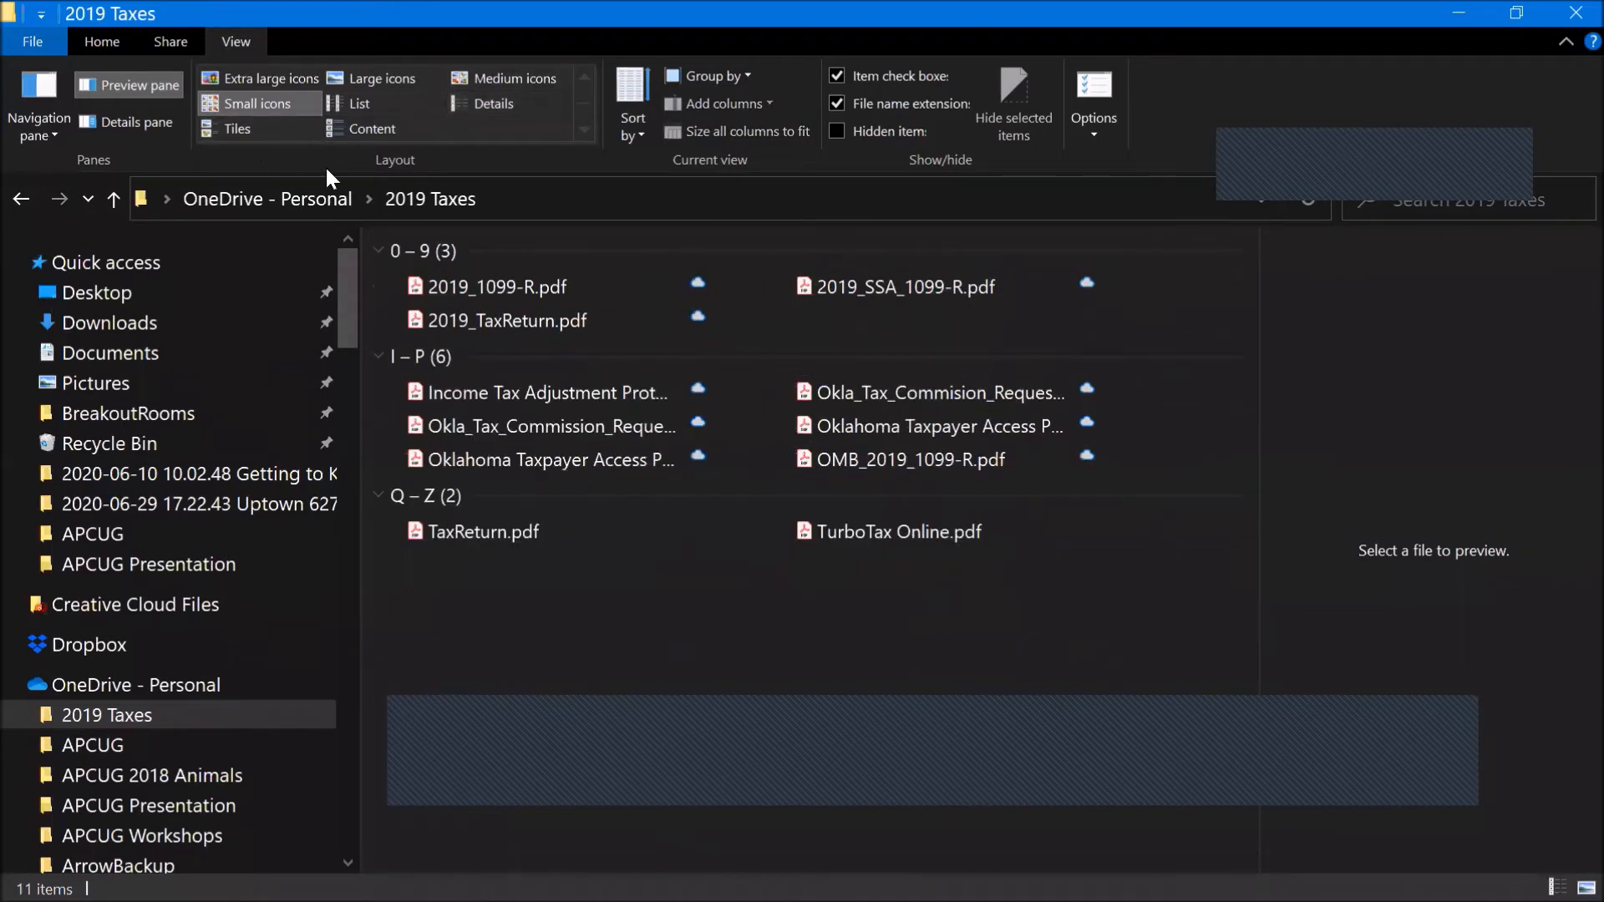
Step: Open the Pictures folder from Quick access and preview its contents in other layouts
left_click(113, 383)
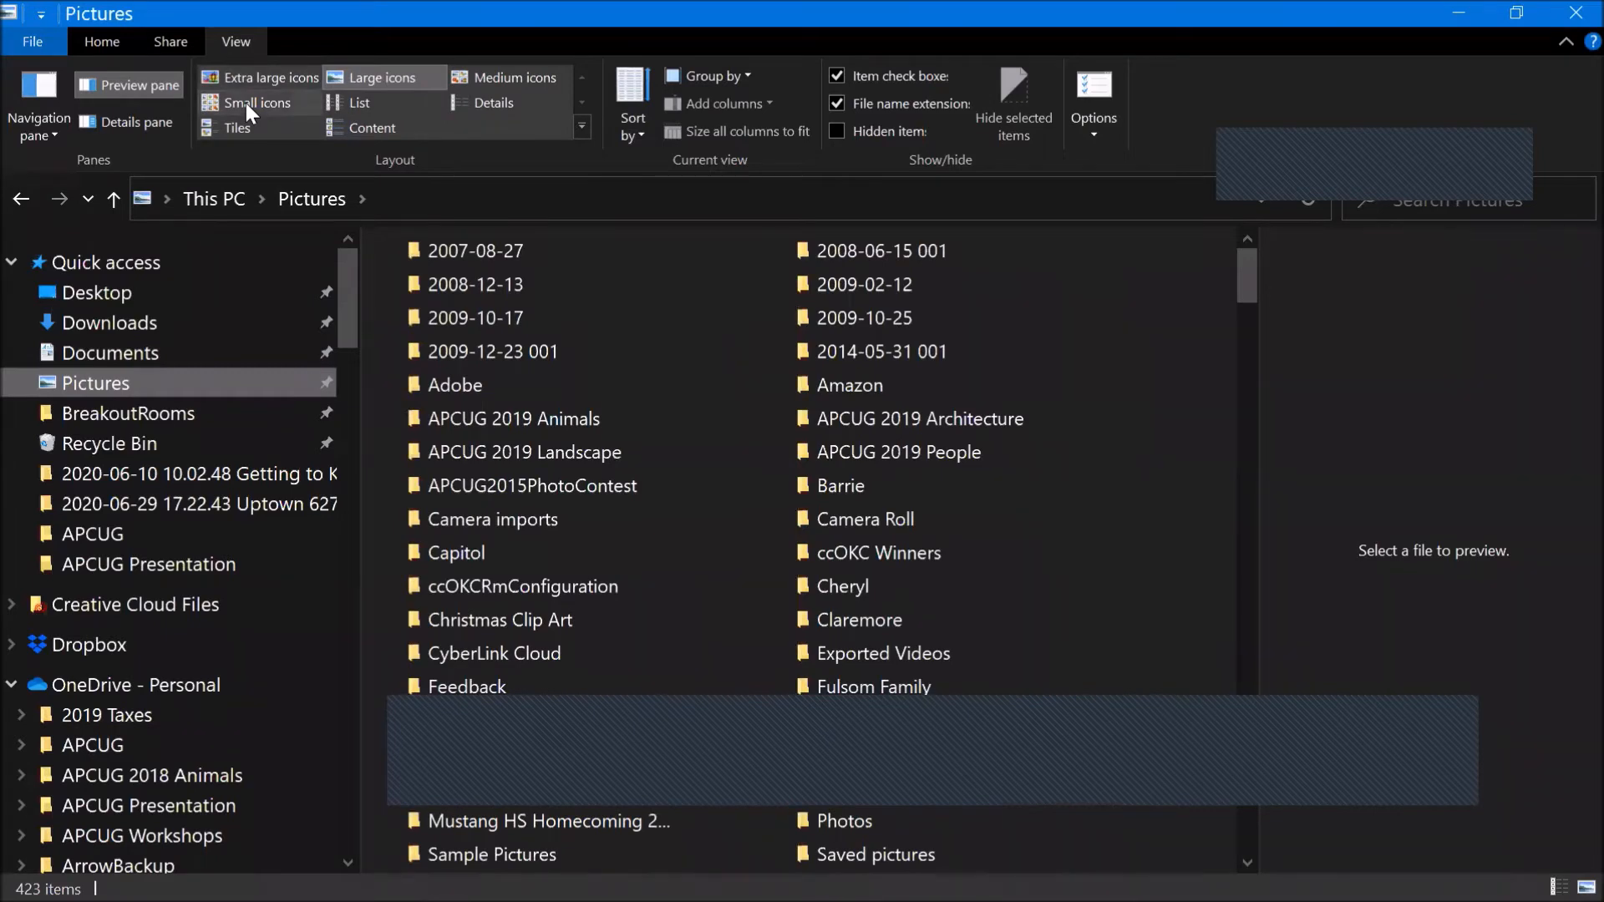
left_click(240, 125)
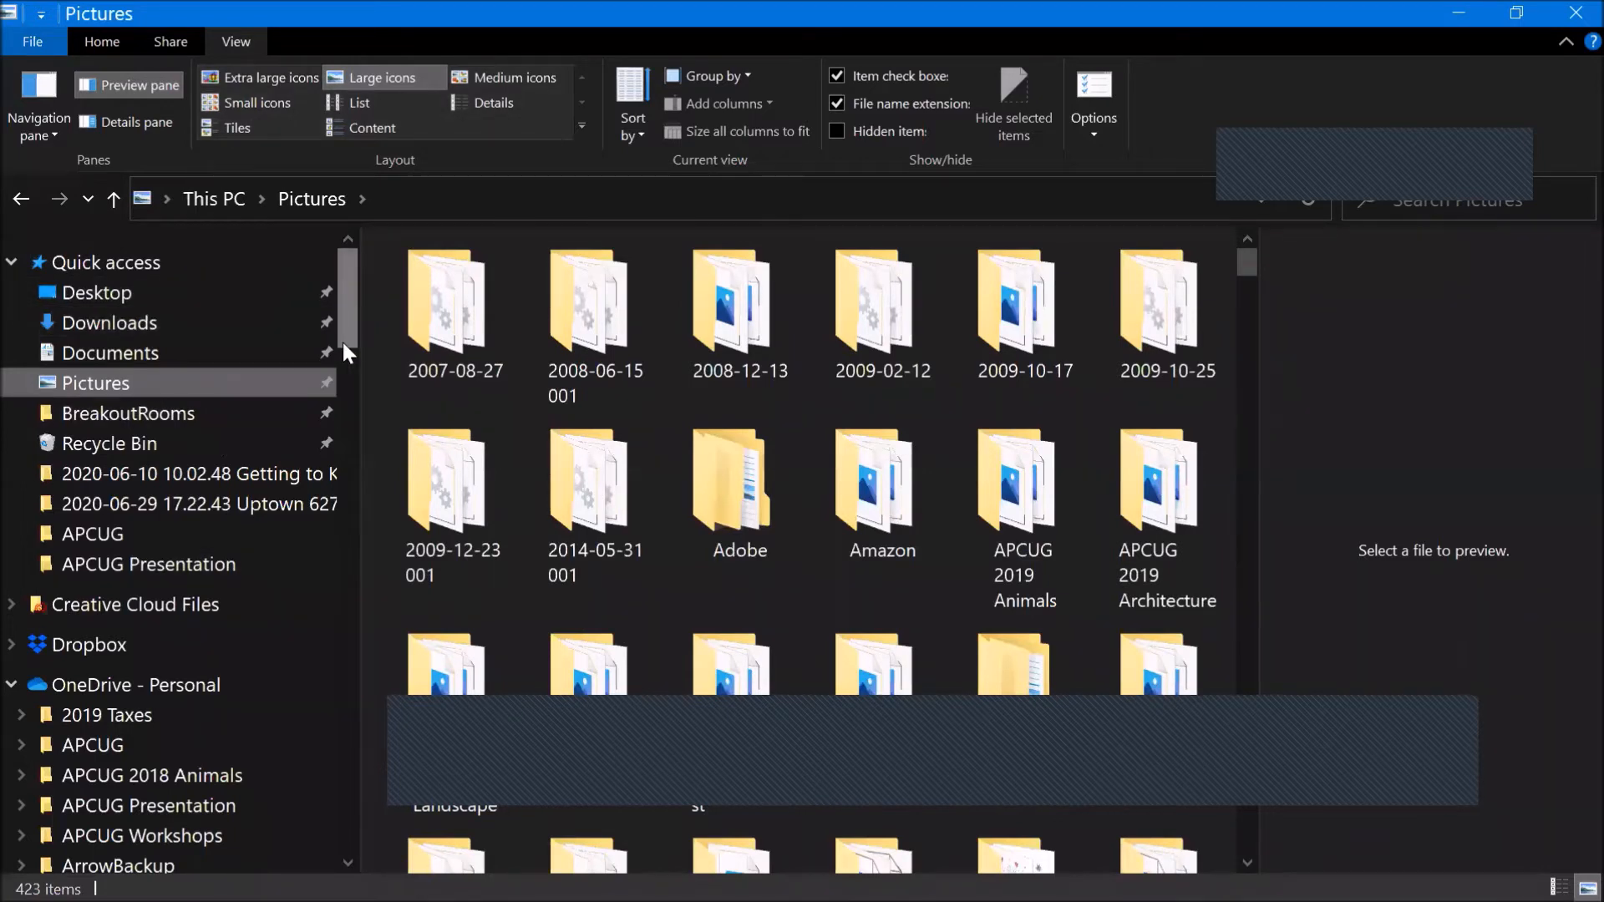
scroll(344, 284, "down", 3)
scroll(344, 283, "up", 3)
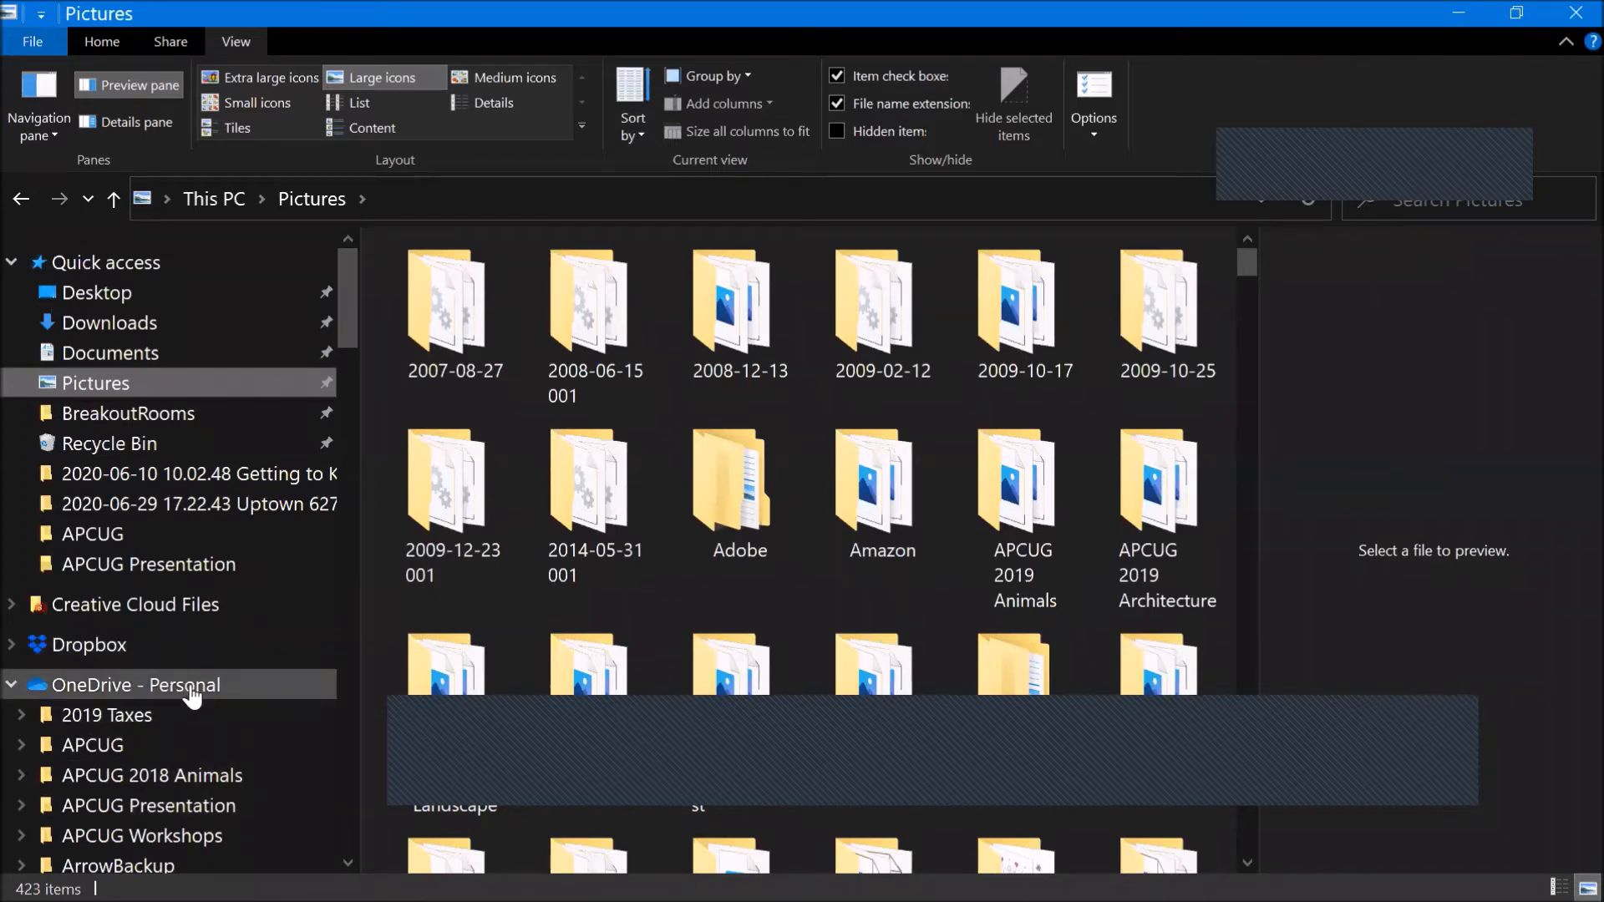
Step: Switch to Word and show the Save As options for Test document 2 with OneDrive - Personal as the location
mouse_move(682, 895)
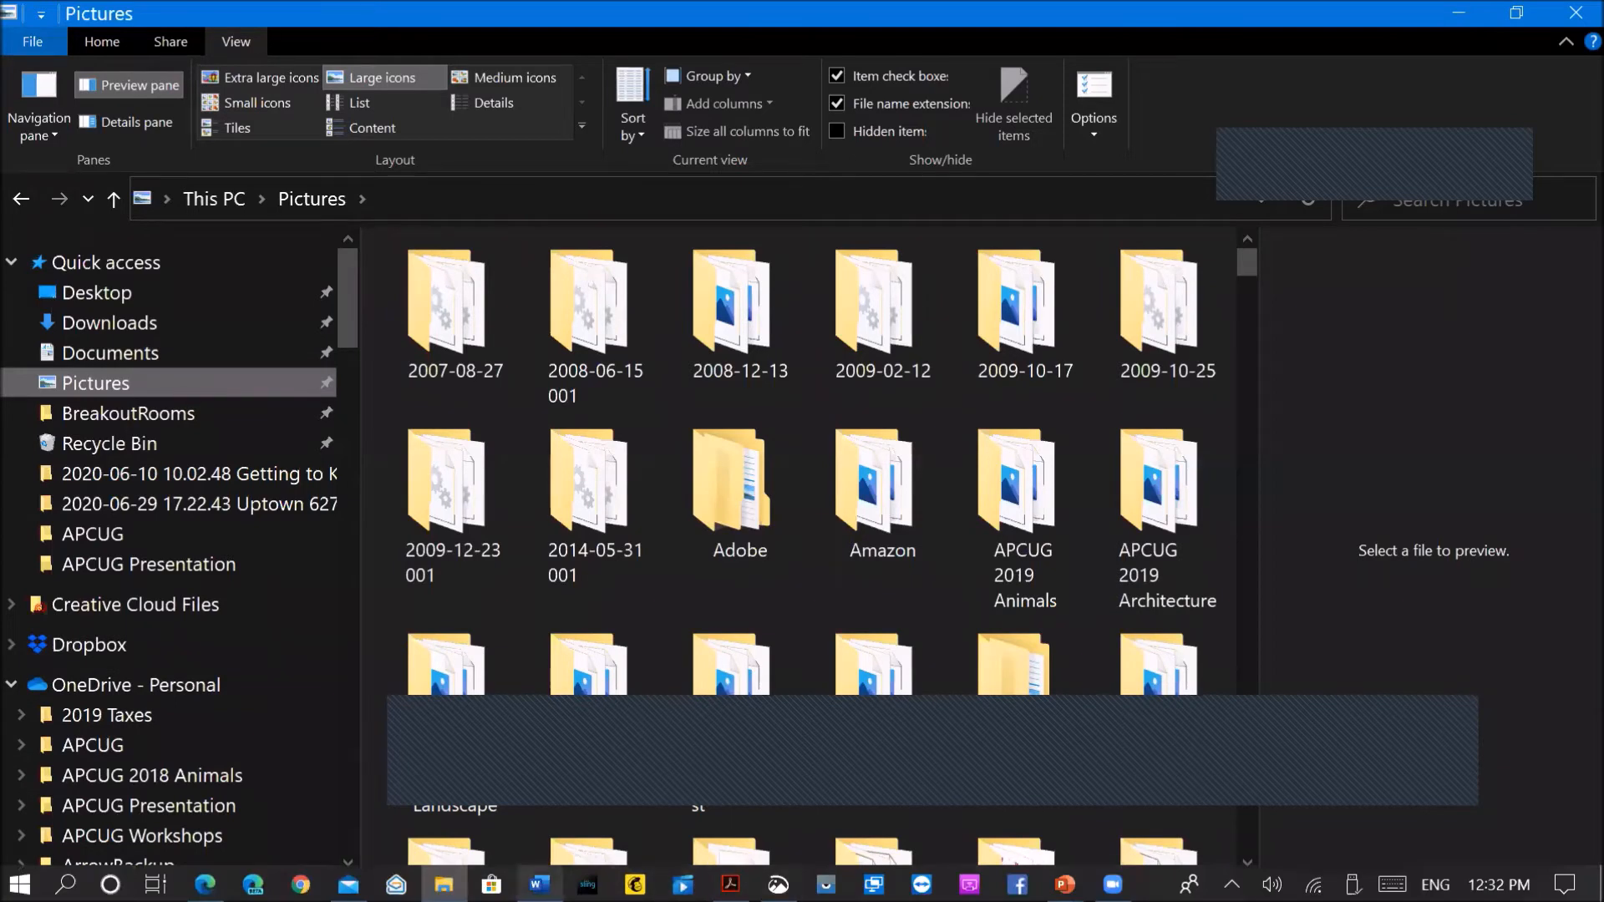
left_click(539, 885)
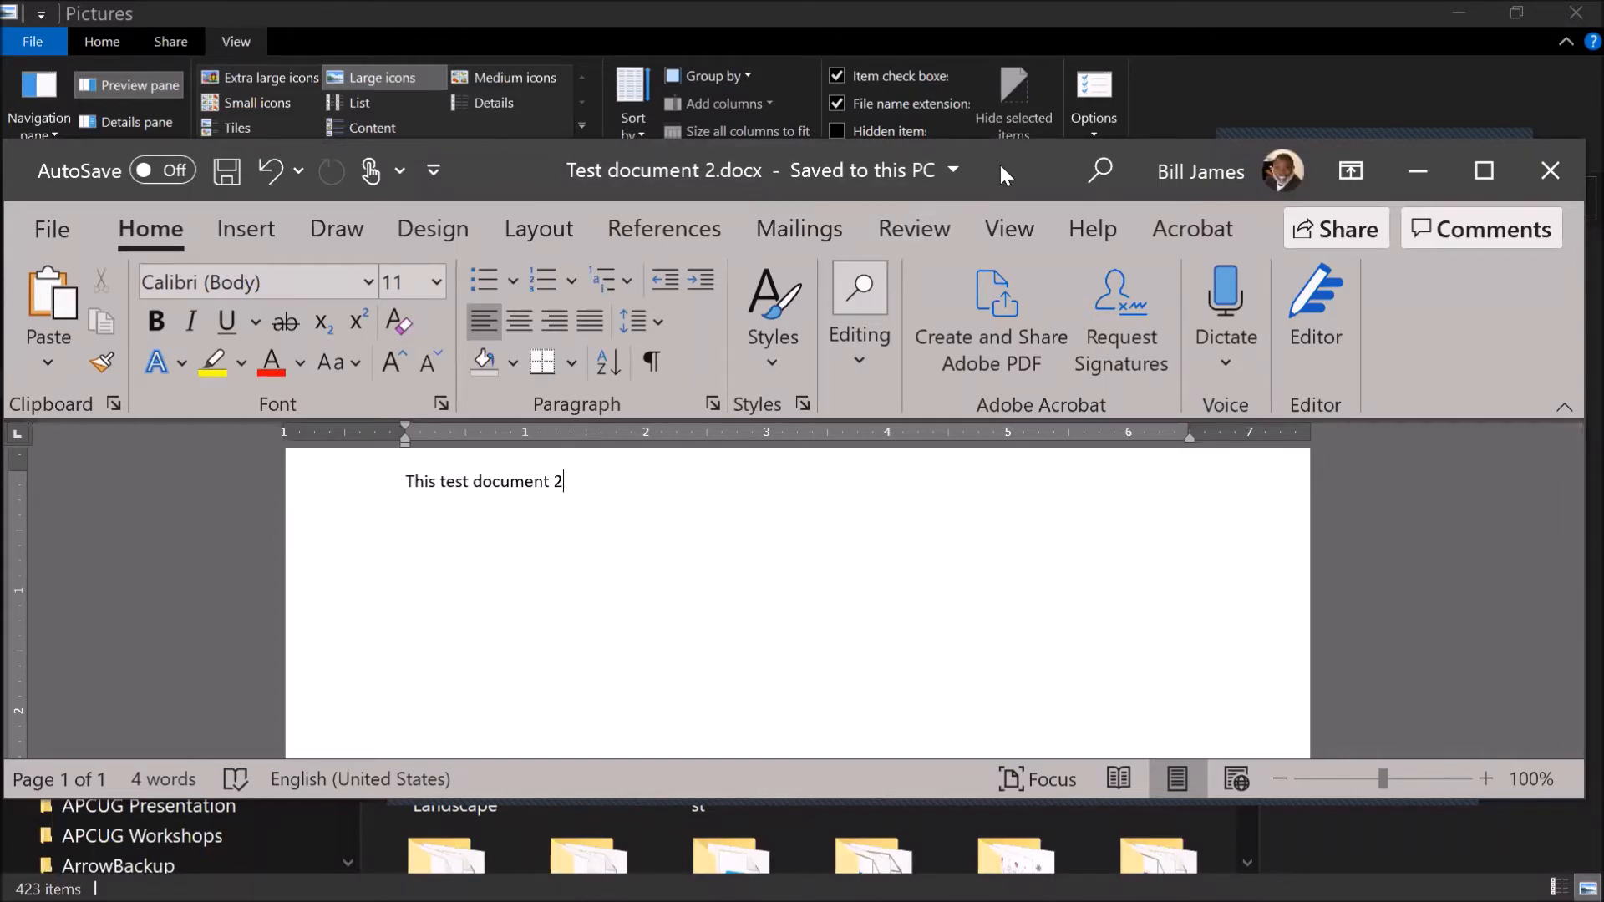
left_click_drag(733, 170, 820, 159)
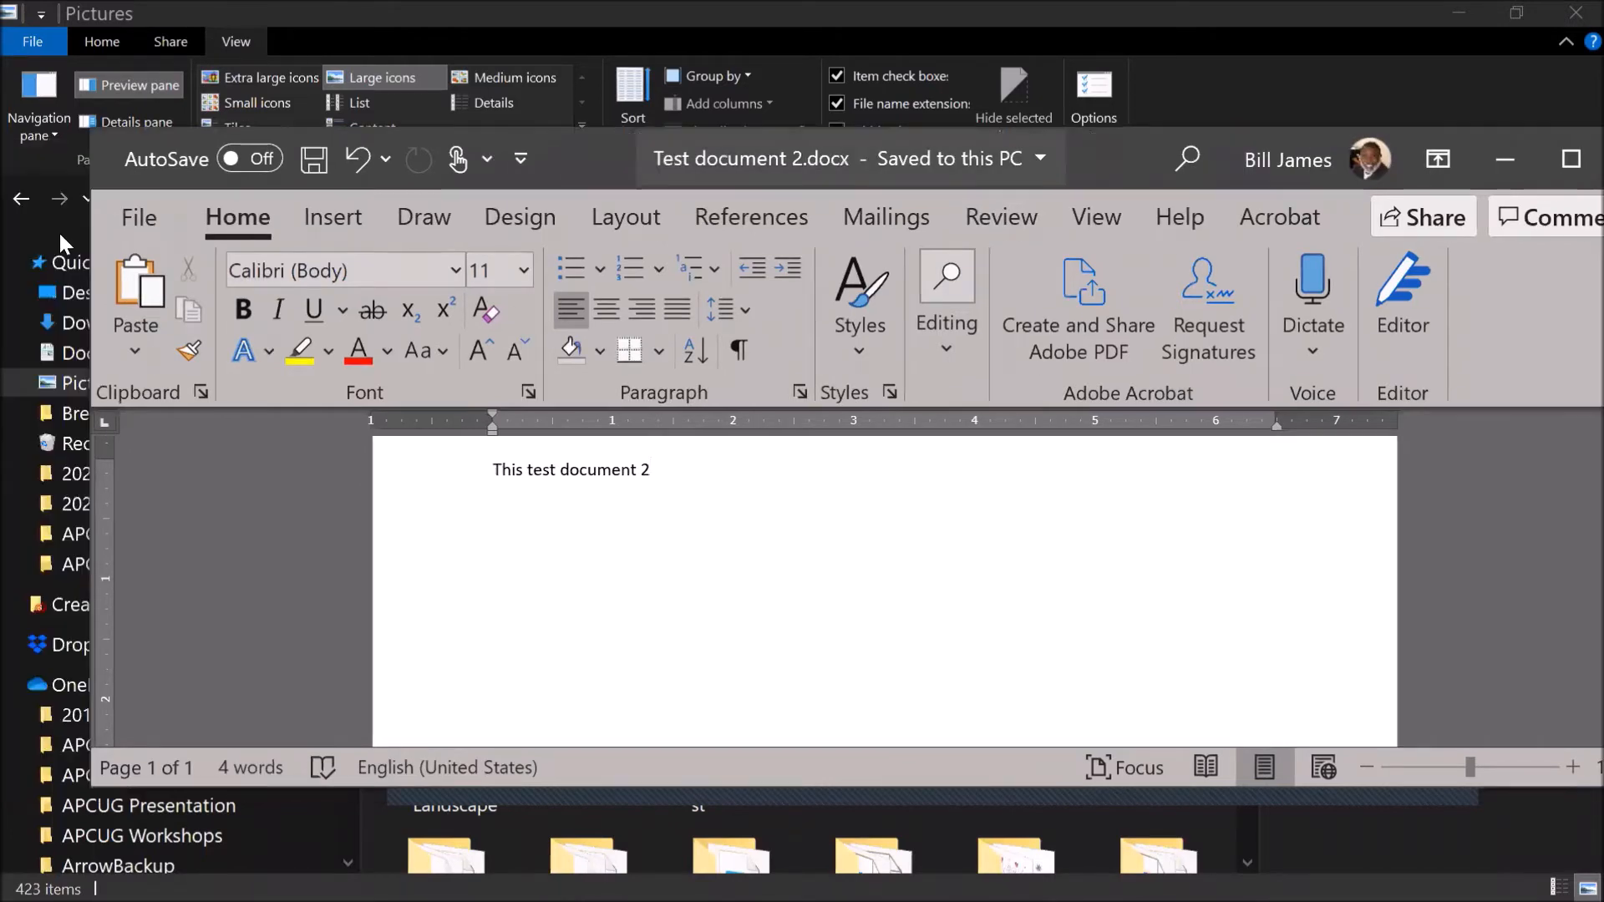
left_click(122, 214)
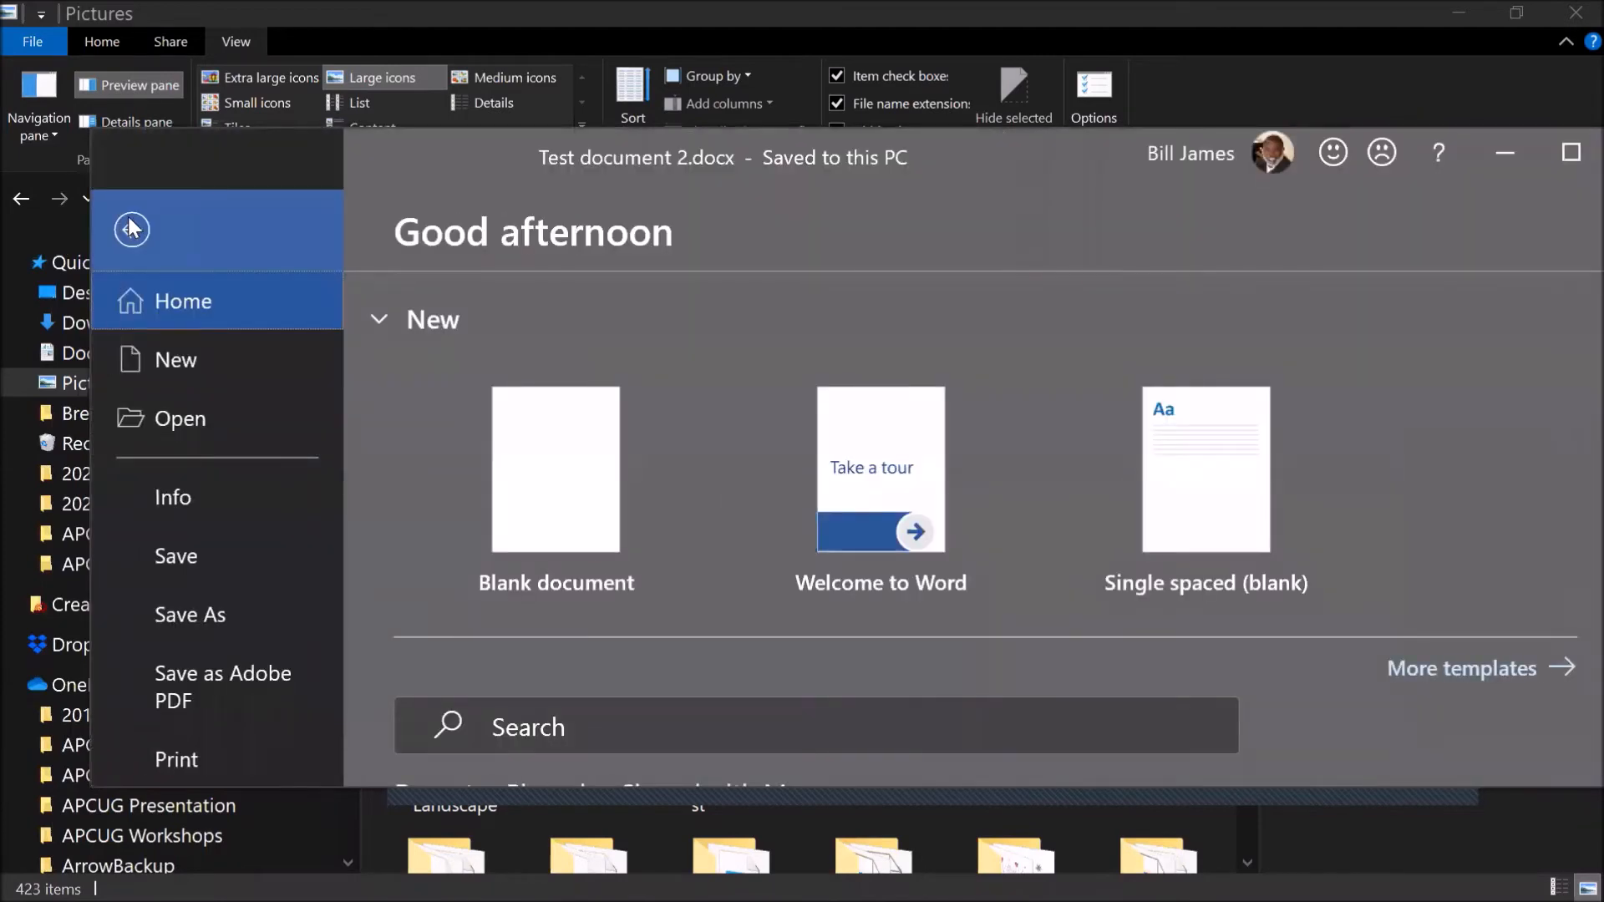
left_click(239, 615)
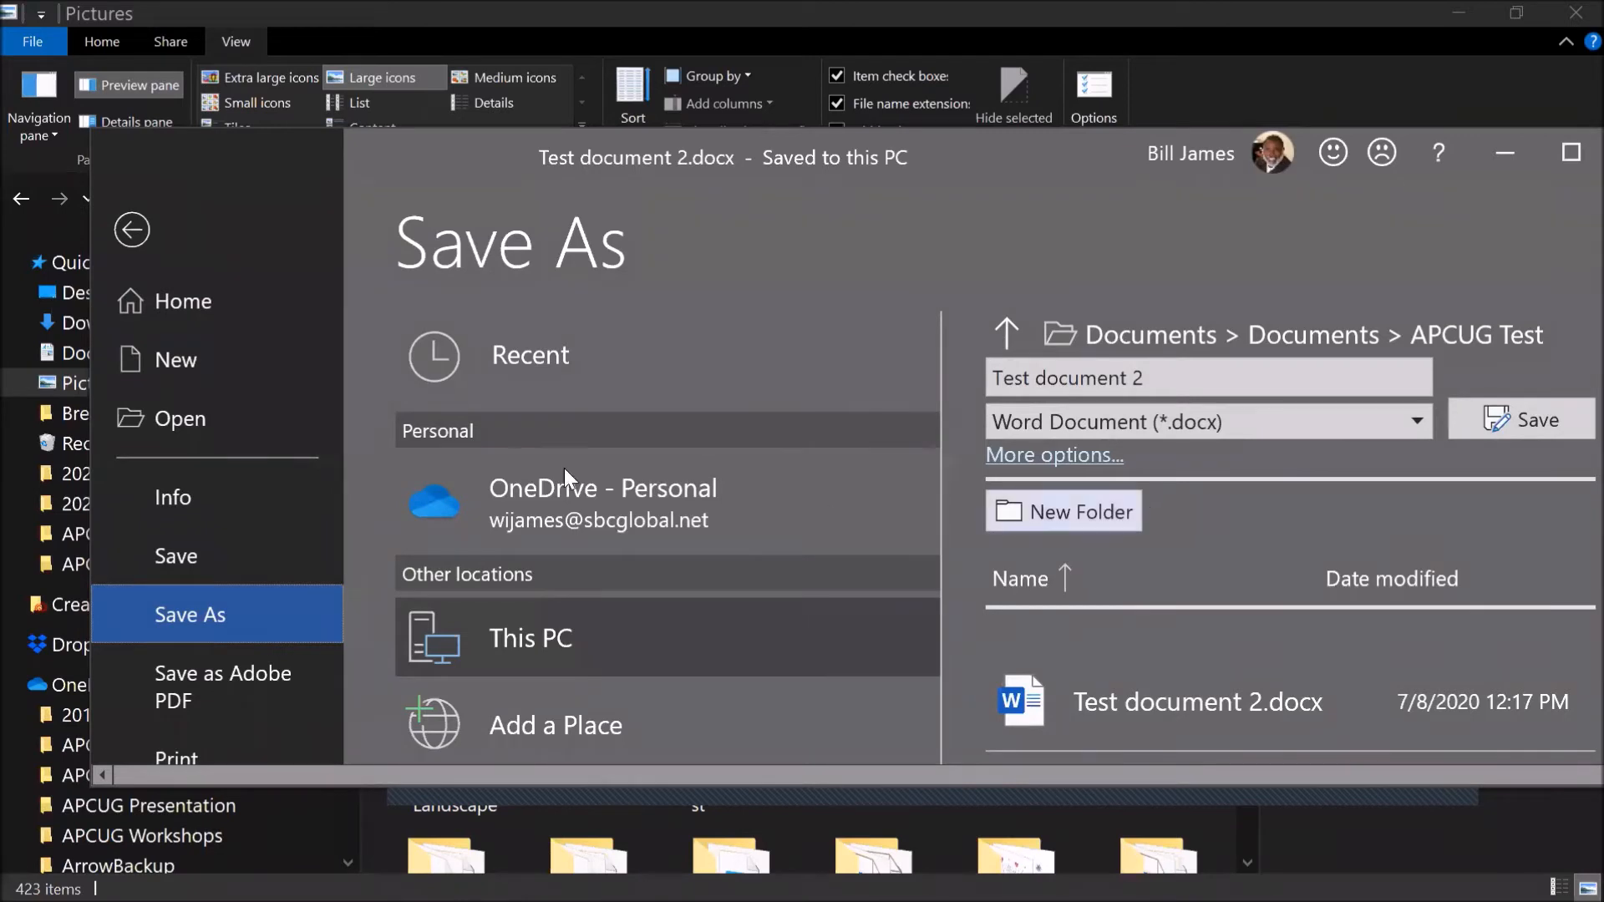
left_click(570, 516)
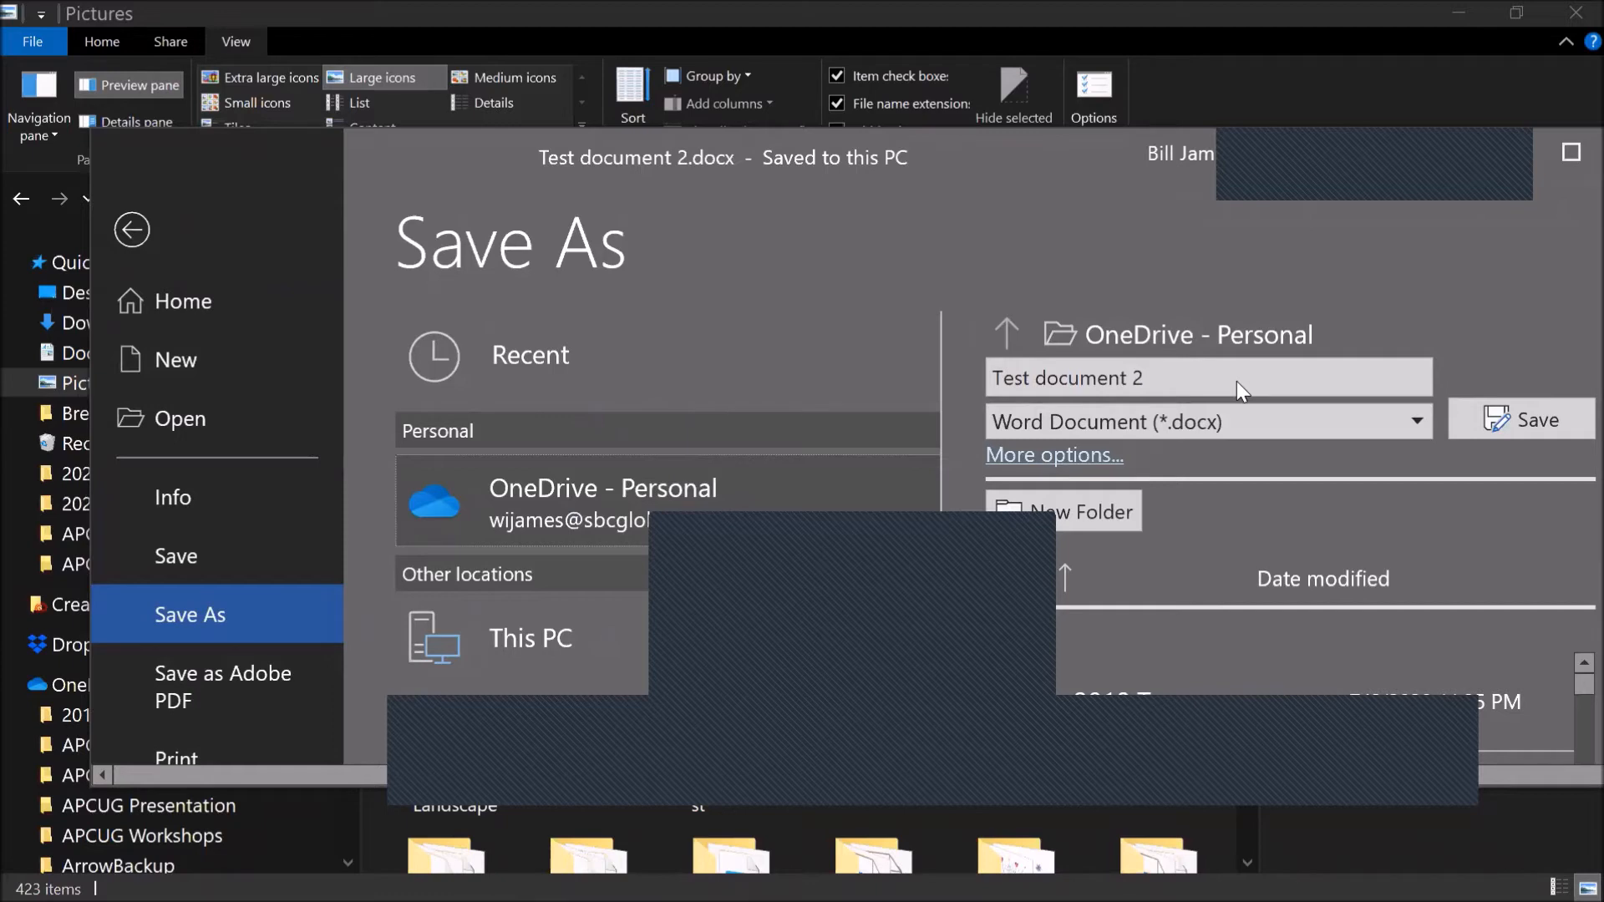
Step: Switch back to File Explorer and briefly expand USB Drive (E:) under This PC to view its folders
left_click(90, 655)
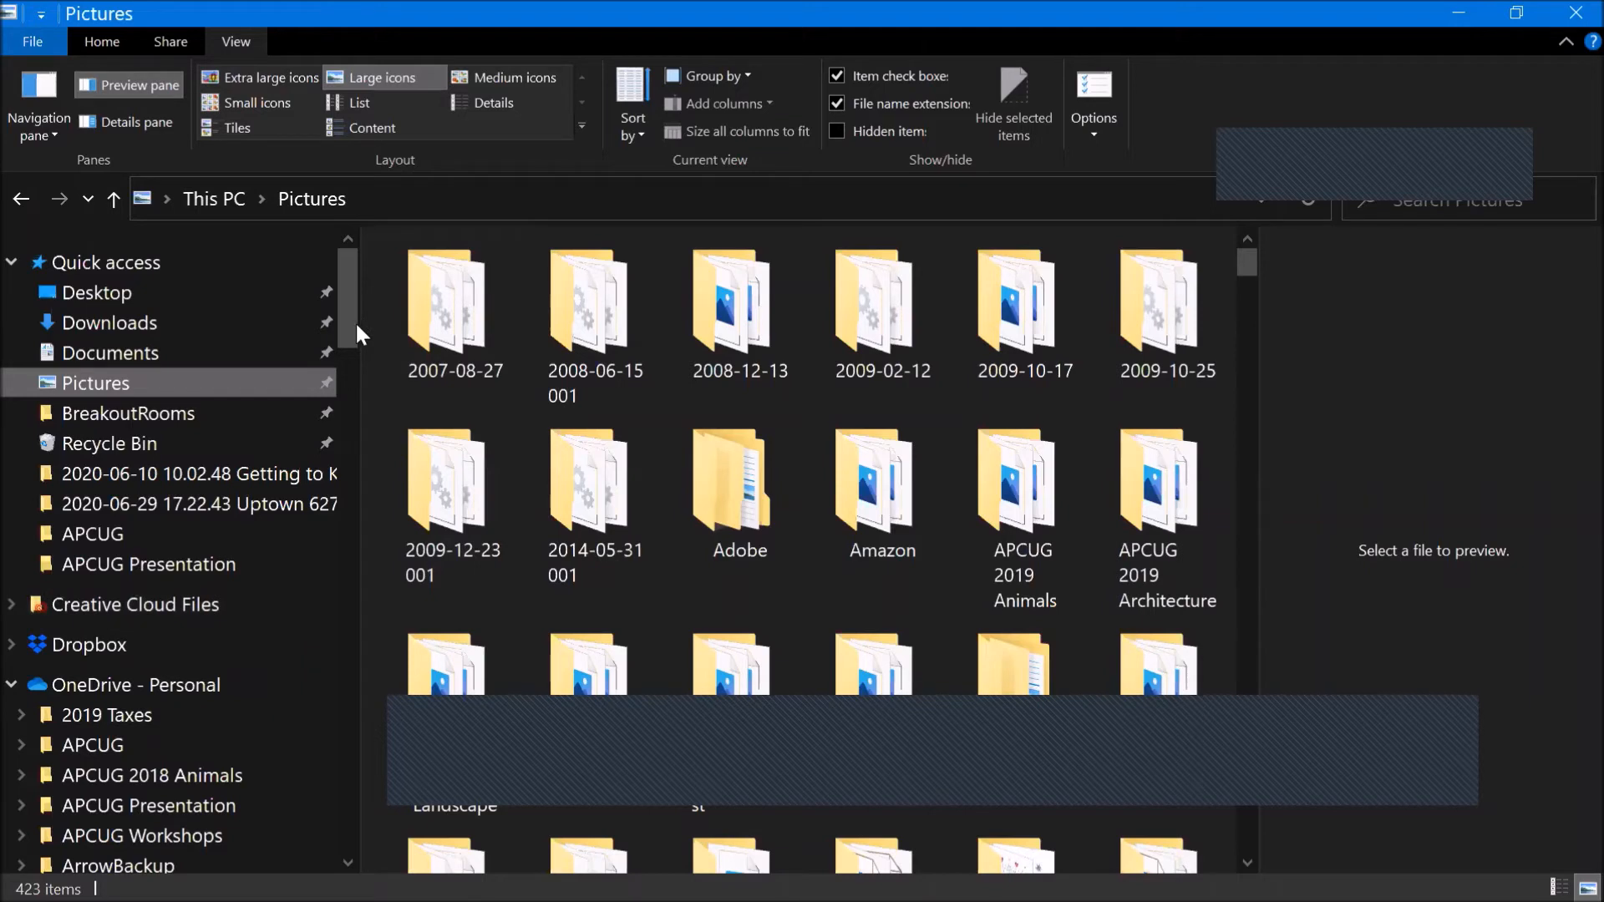
scroll(350, 374, "down", 10)
scroll(342, 673, "down", 10)
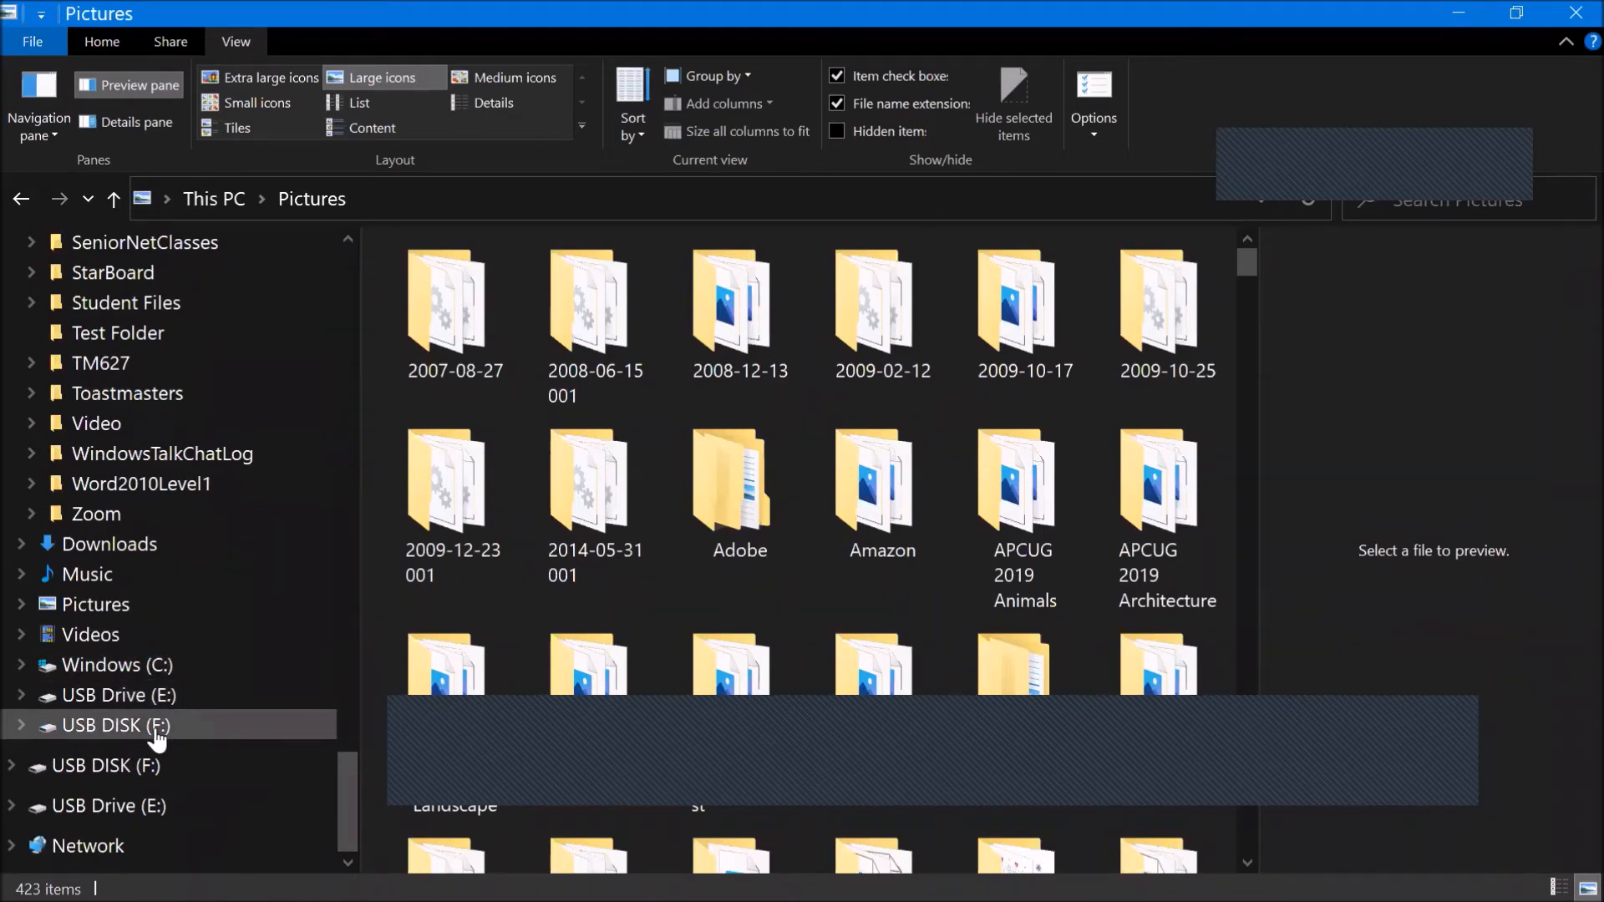
left_click(22, 695)
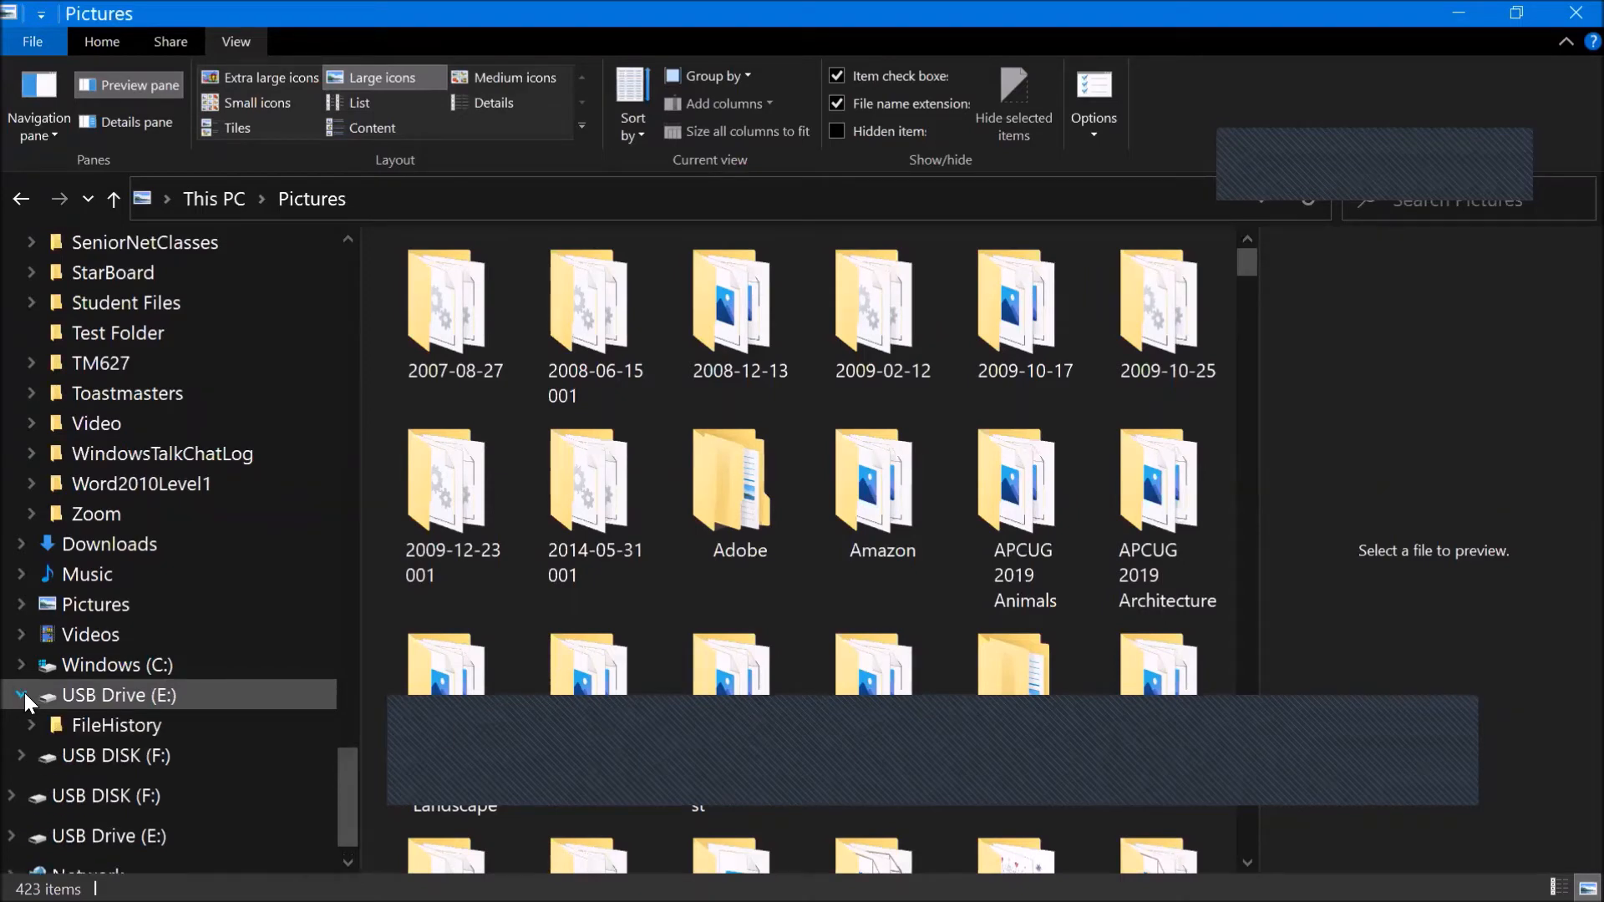
left_click(24, 694)
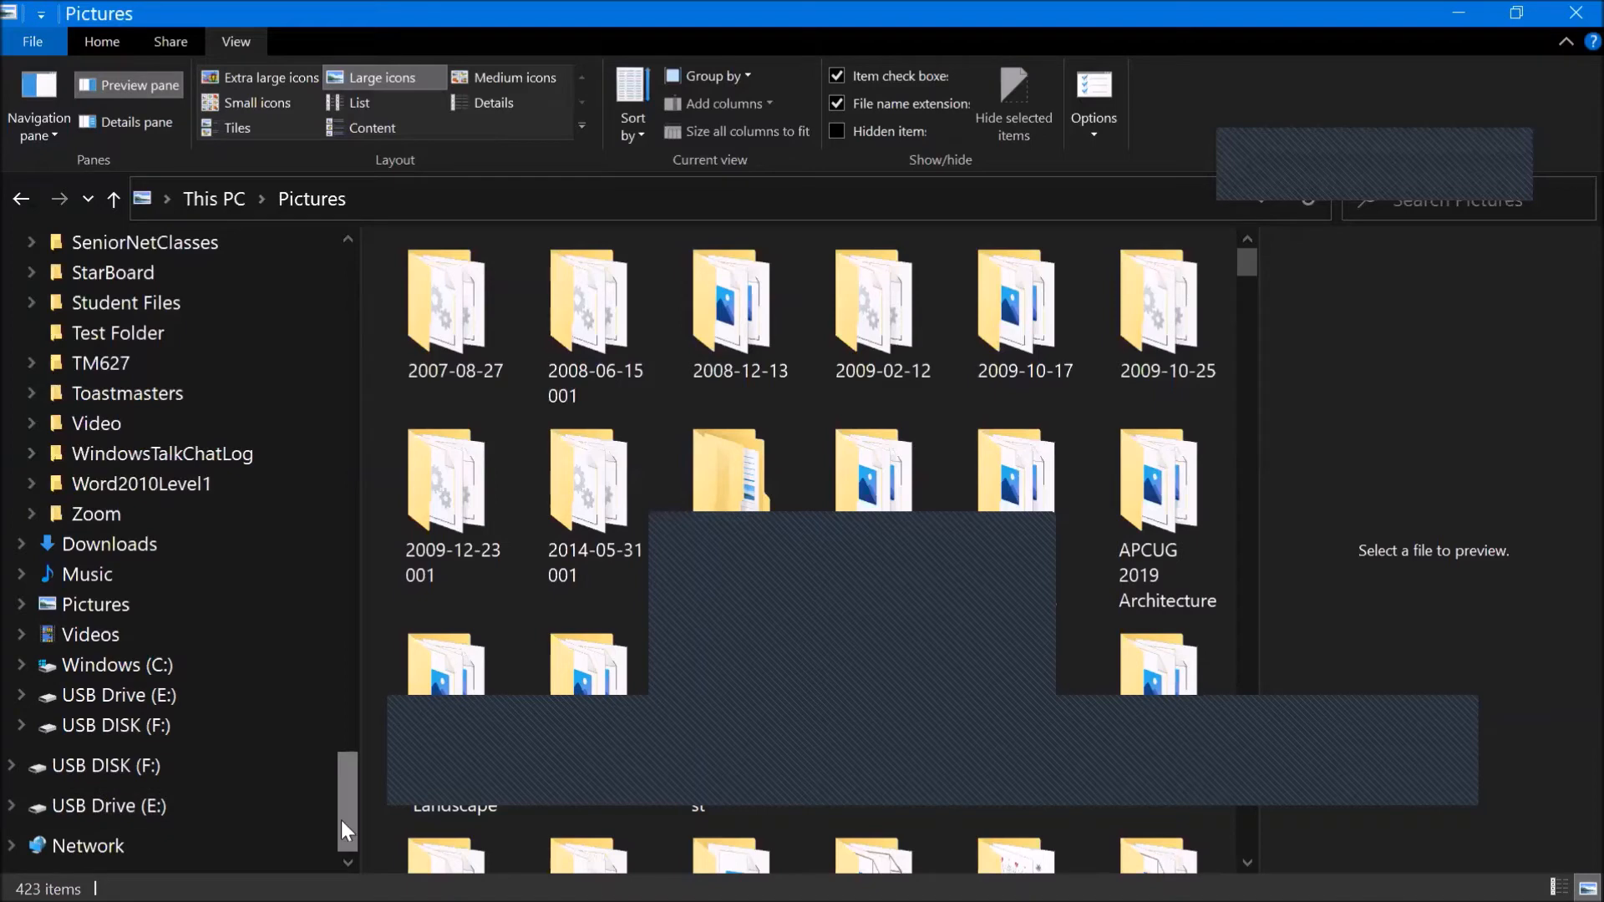
left_click_drag(347, 786, 339, 838)
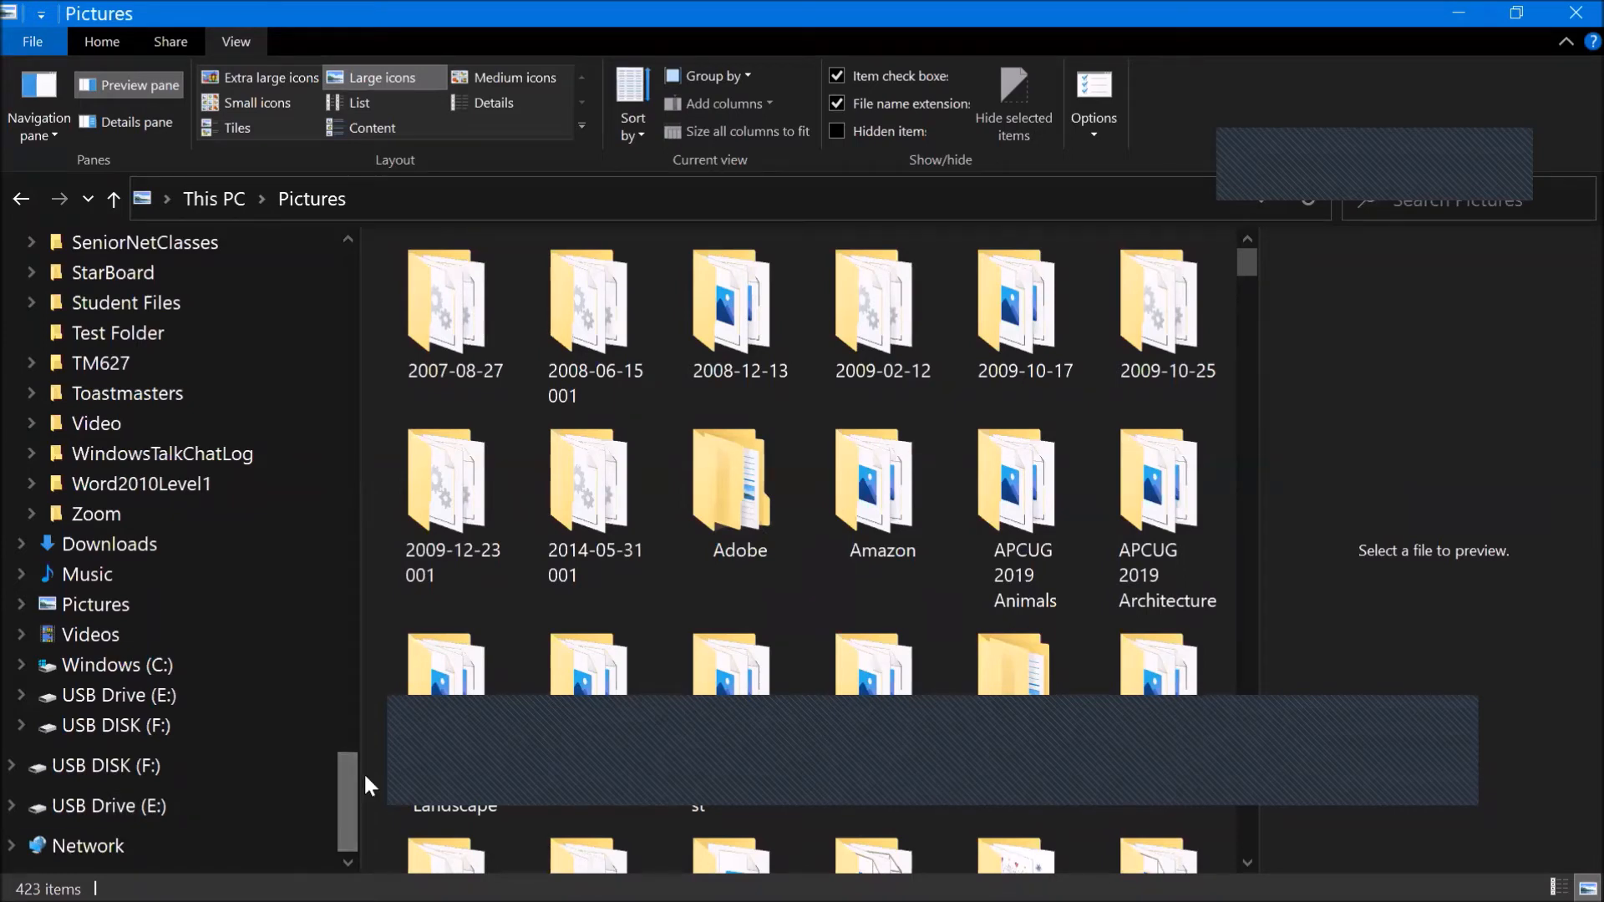
Step: View the contents of the 2019 Taxes and Adobe folders in This PC's Documents, ending on 2019 Taxes
left_click_drag(339, 780, 359, 668)
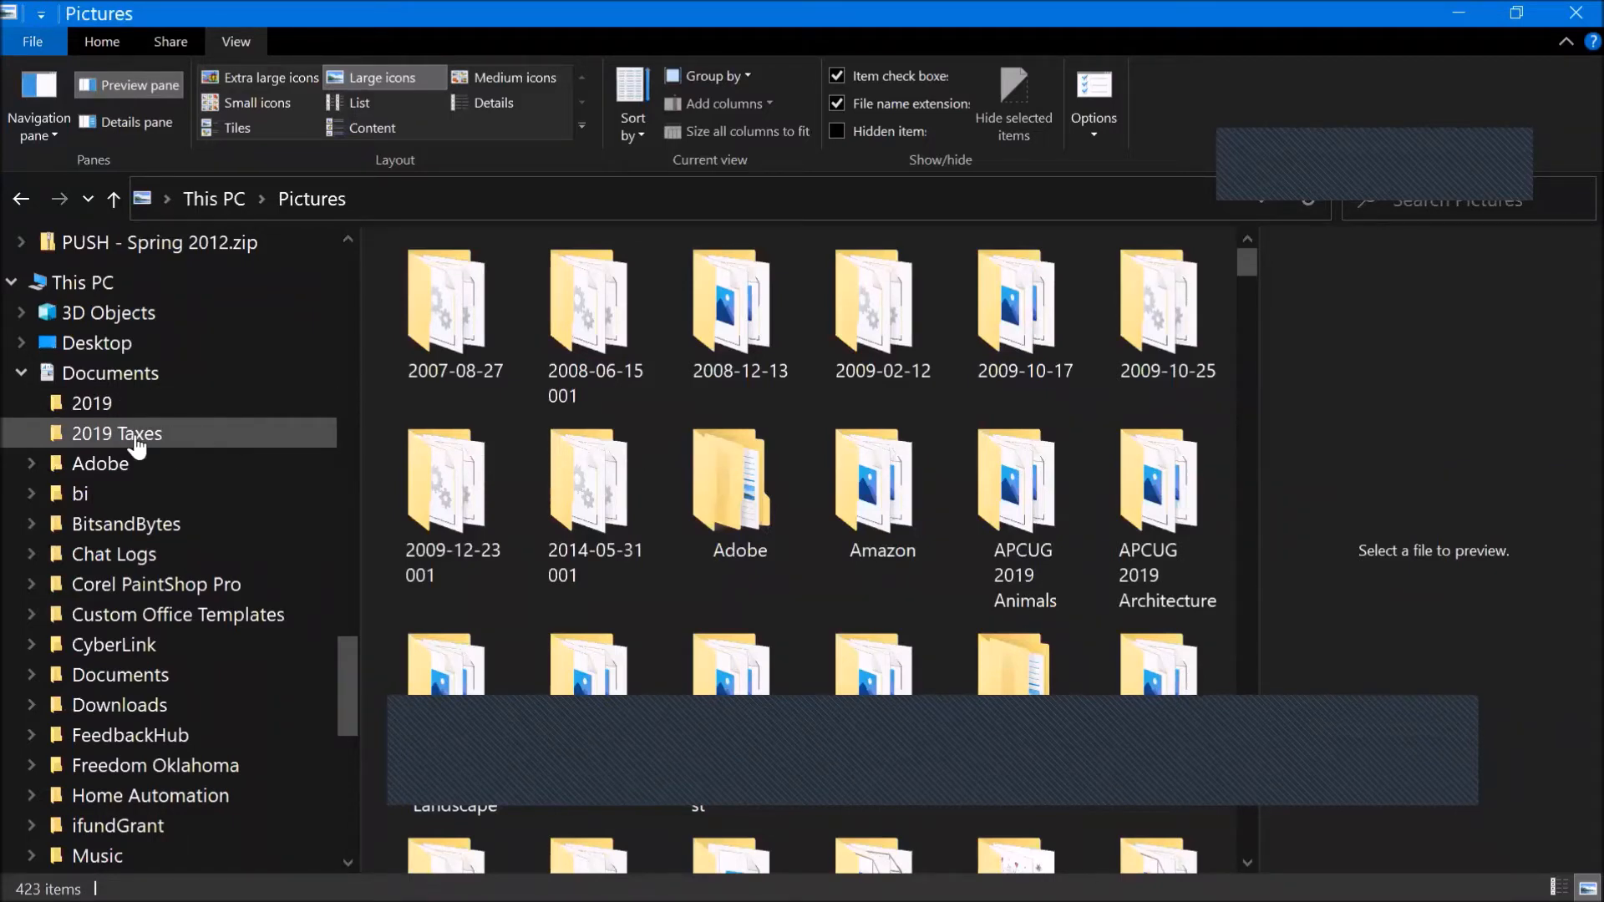
left_click(111, 447)
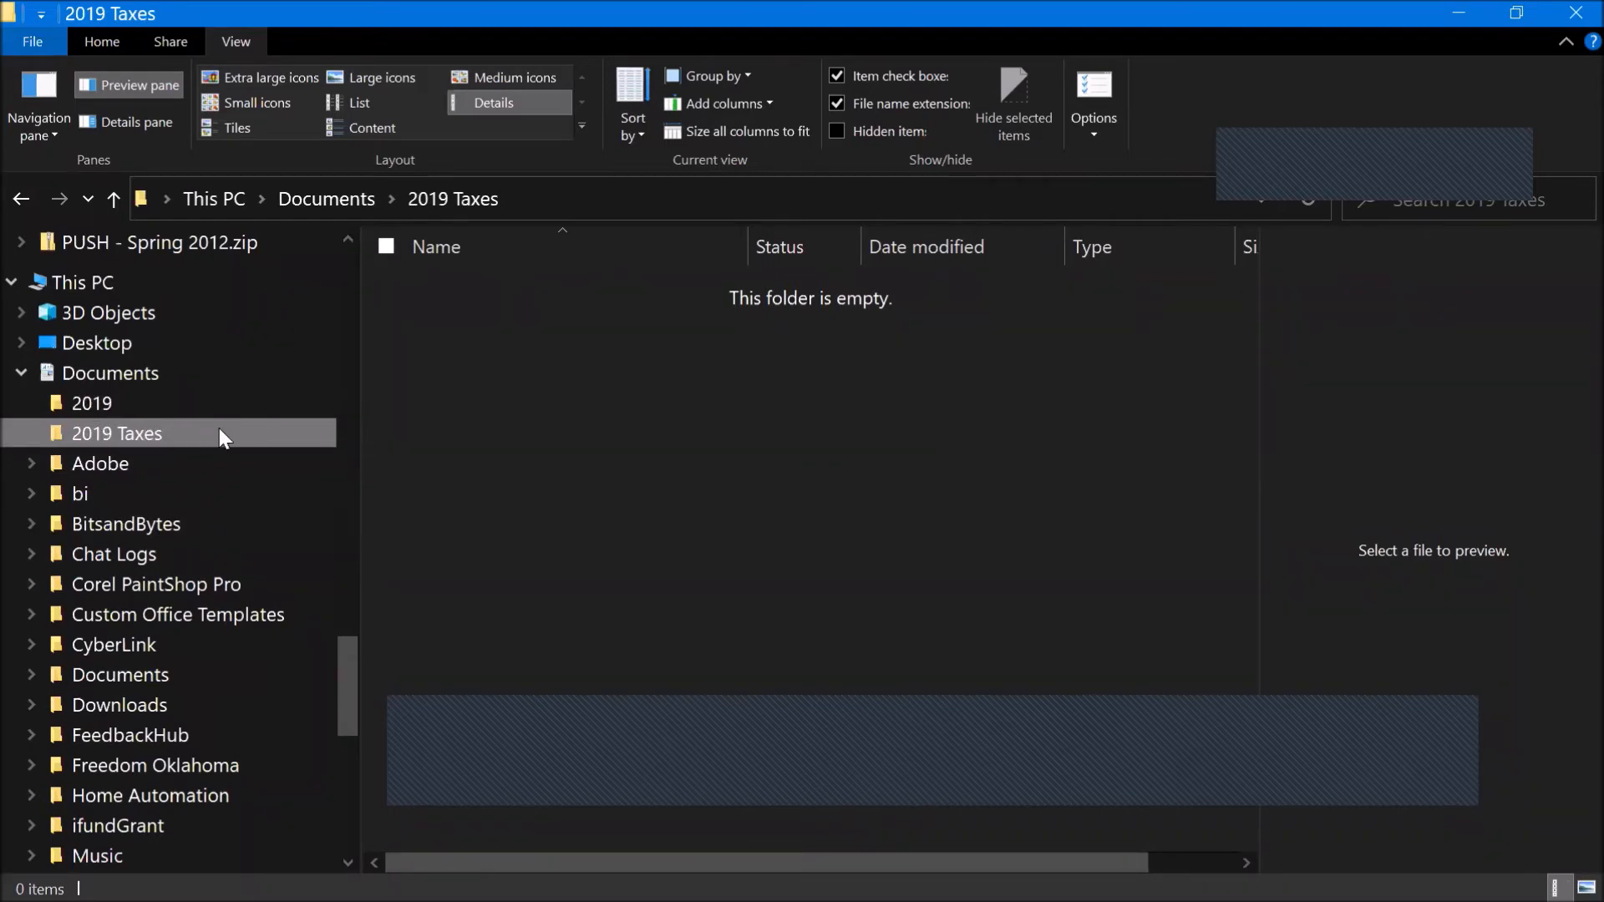
left_click(98, 462)
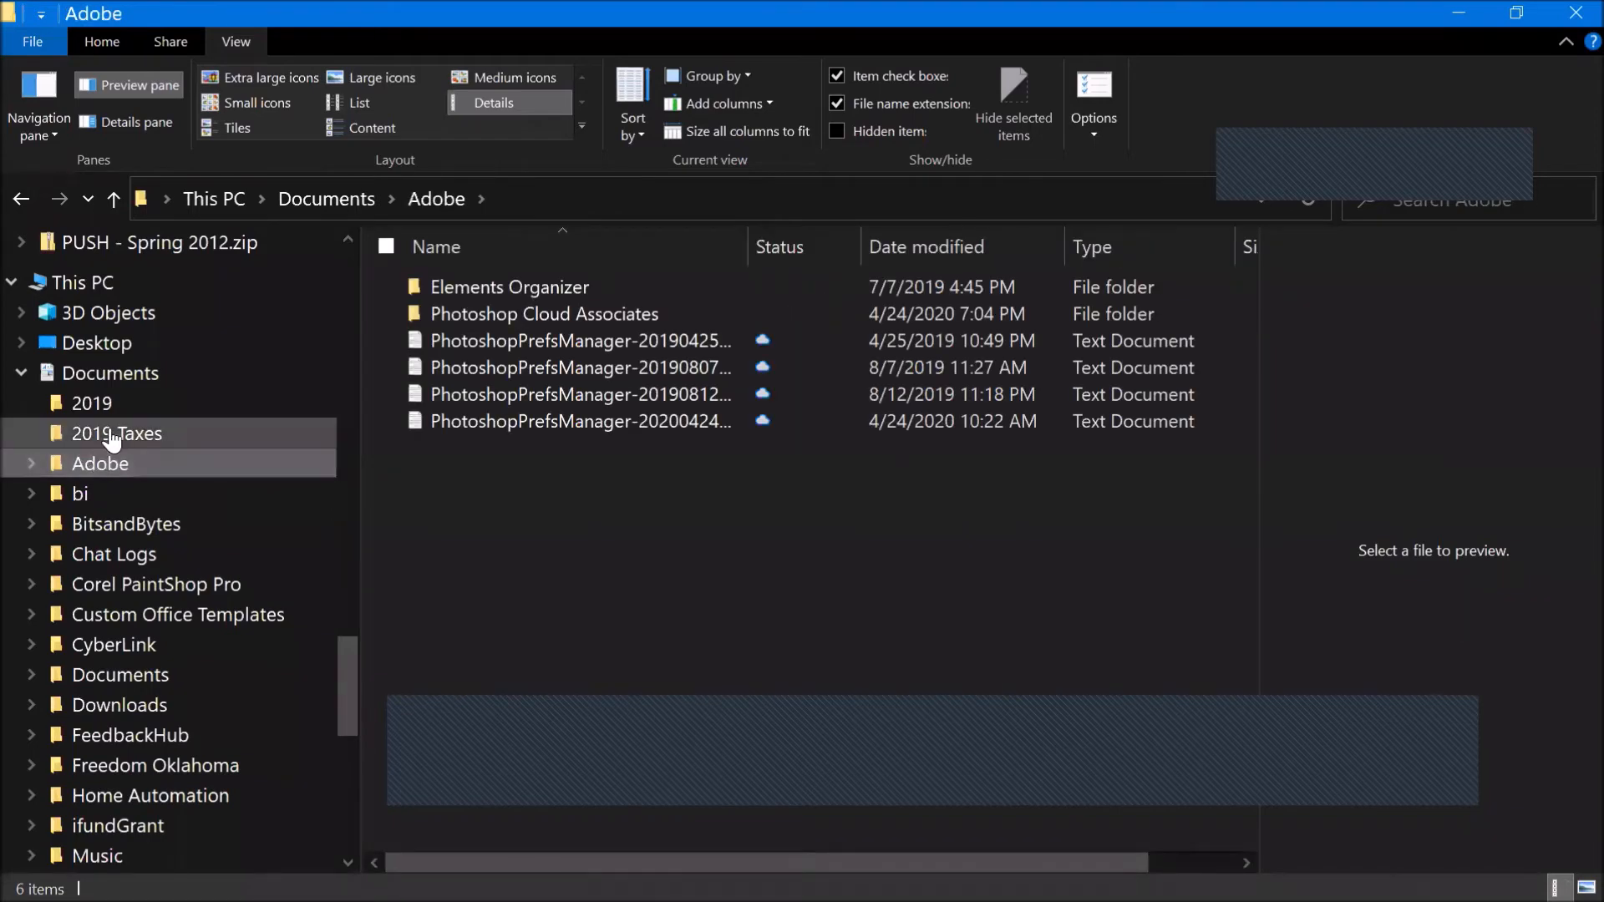
left_click(112, 435)
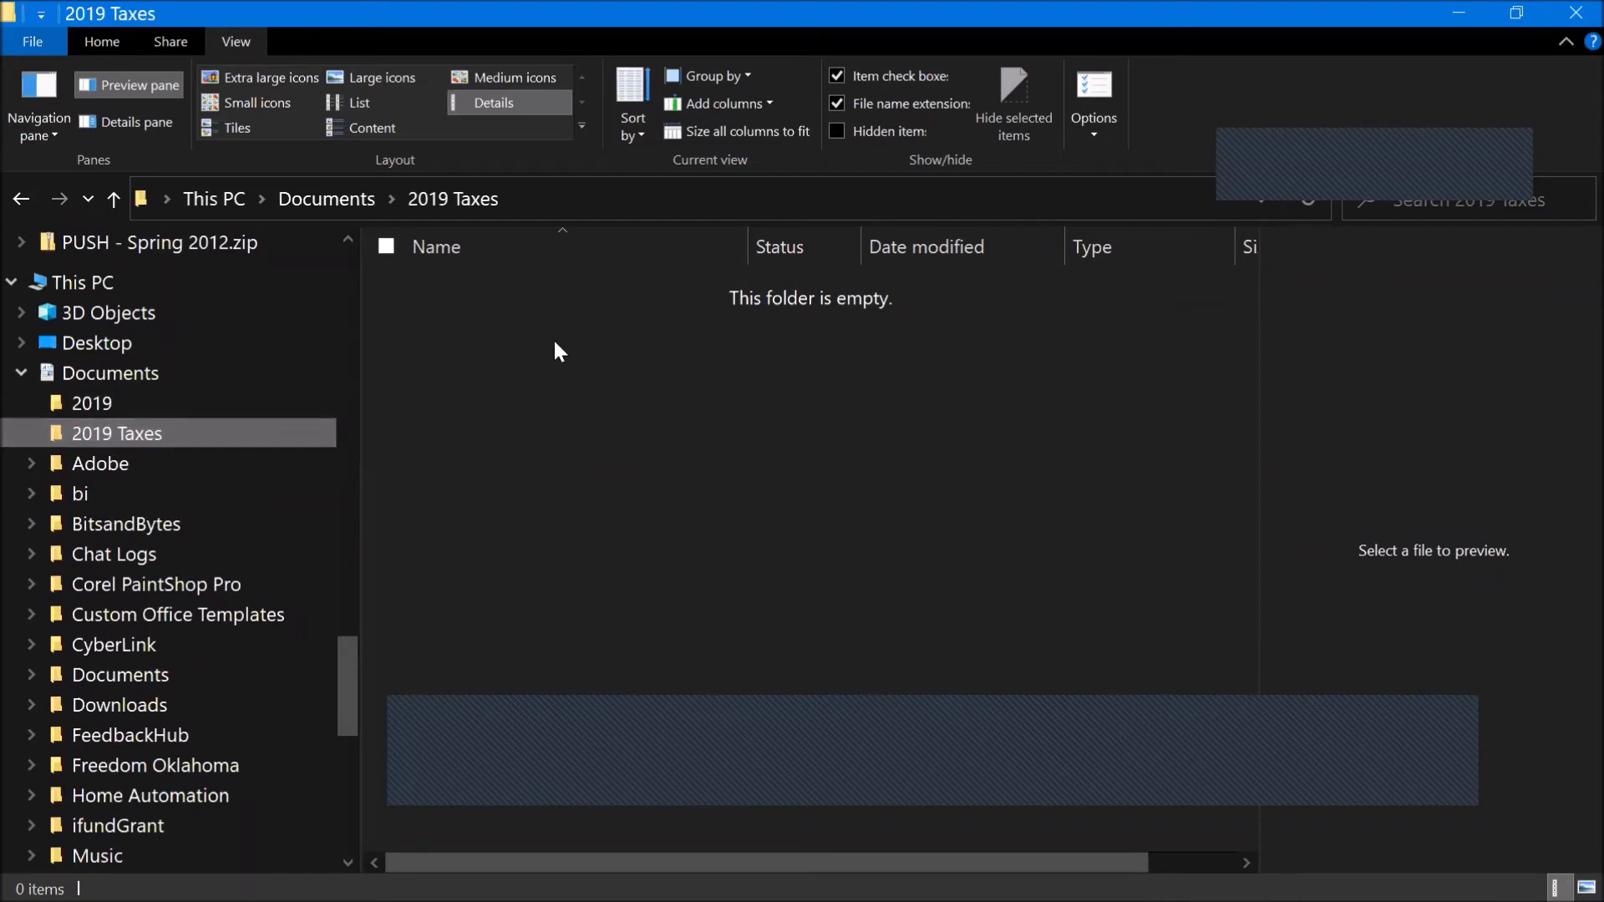
Step: Open OneDrive's 2019 Taxes folder and remove the grouping from its files
left_click_drag(344, 668, 342, 304)
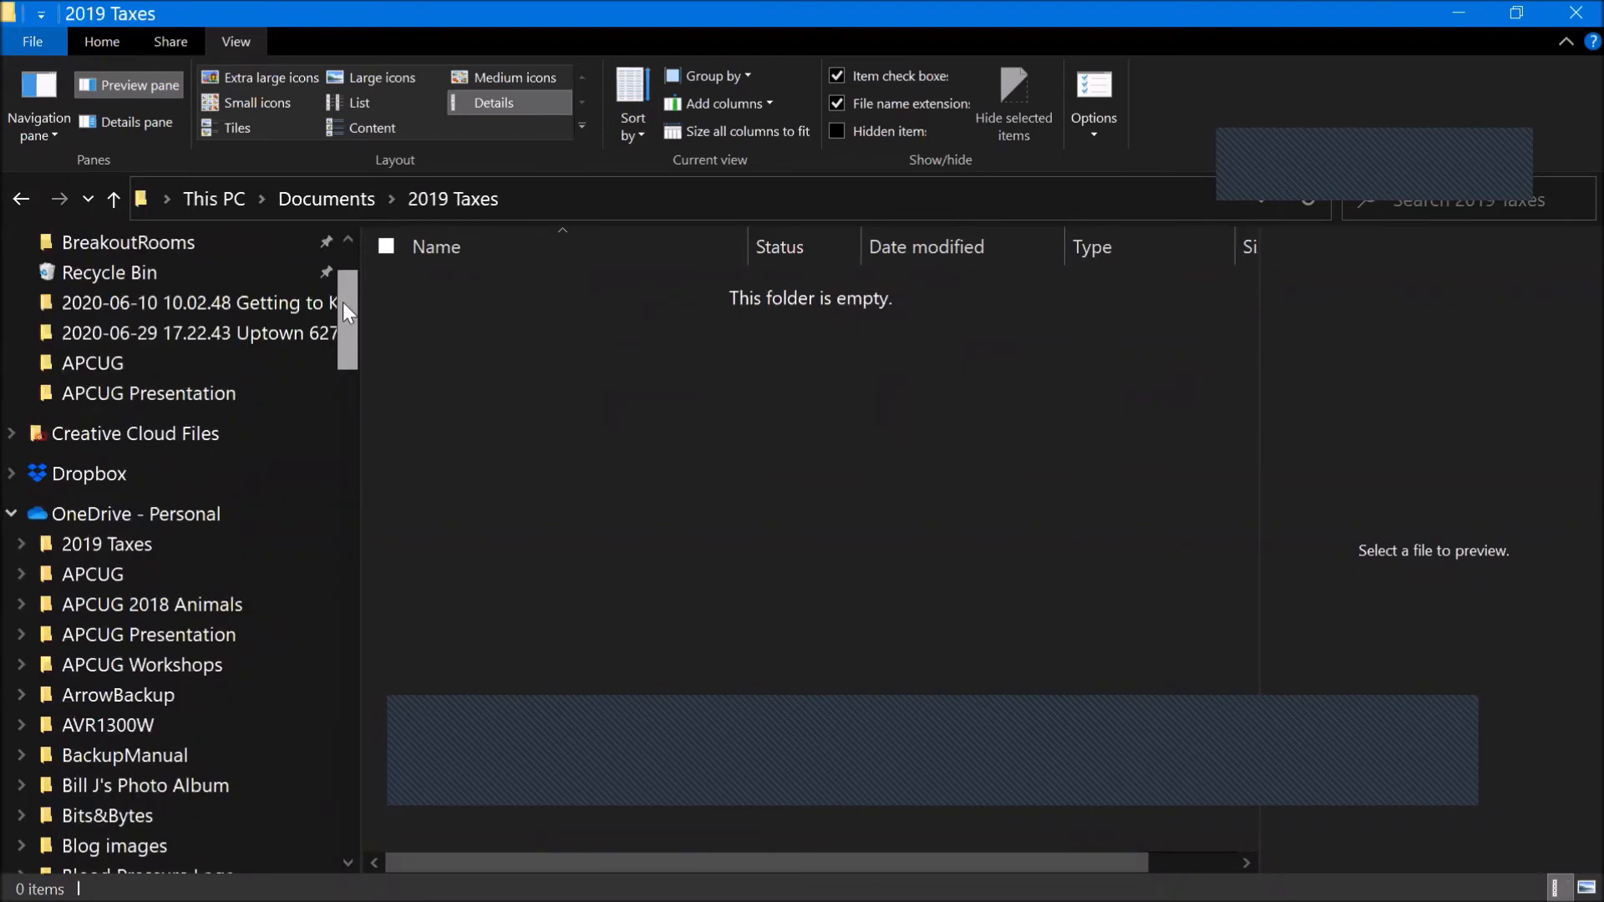
left_click(86, 553)
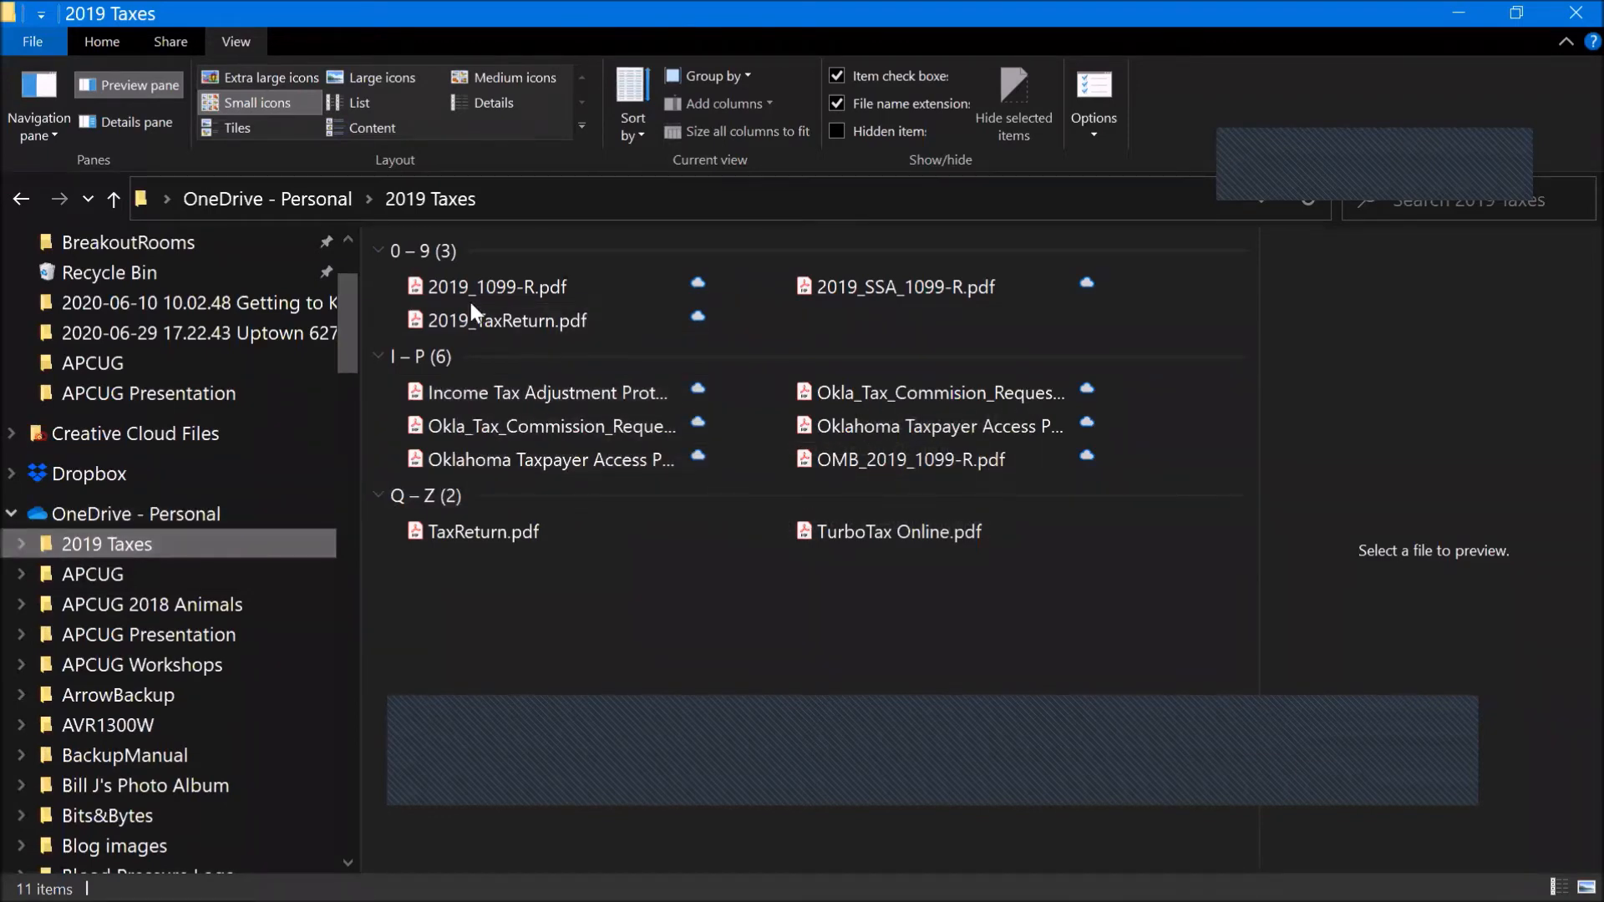
left_click(393, 287)
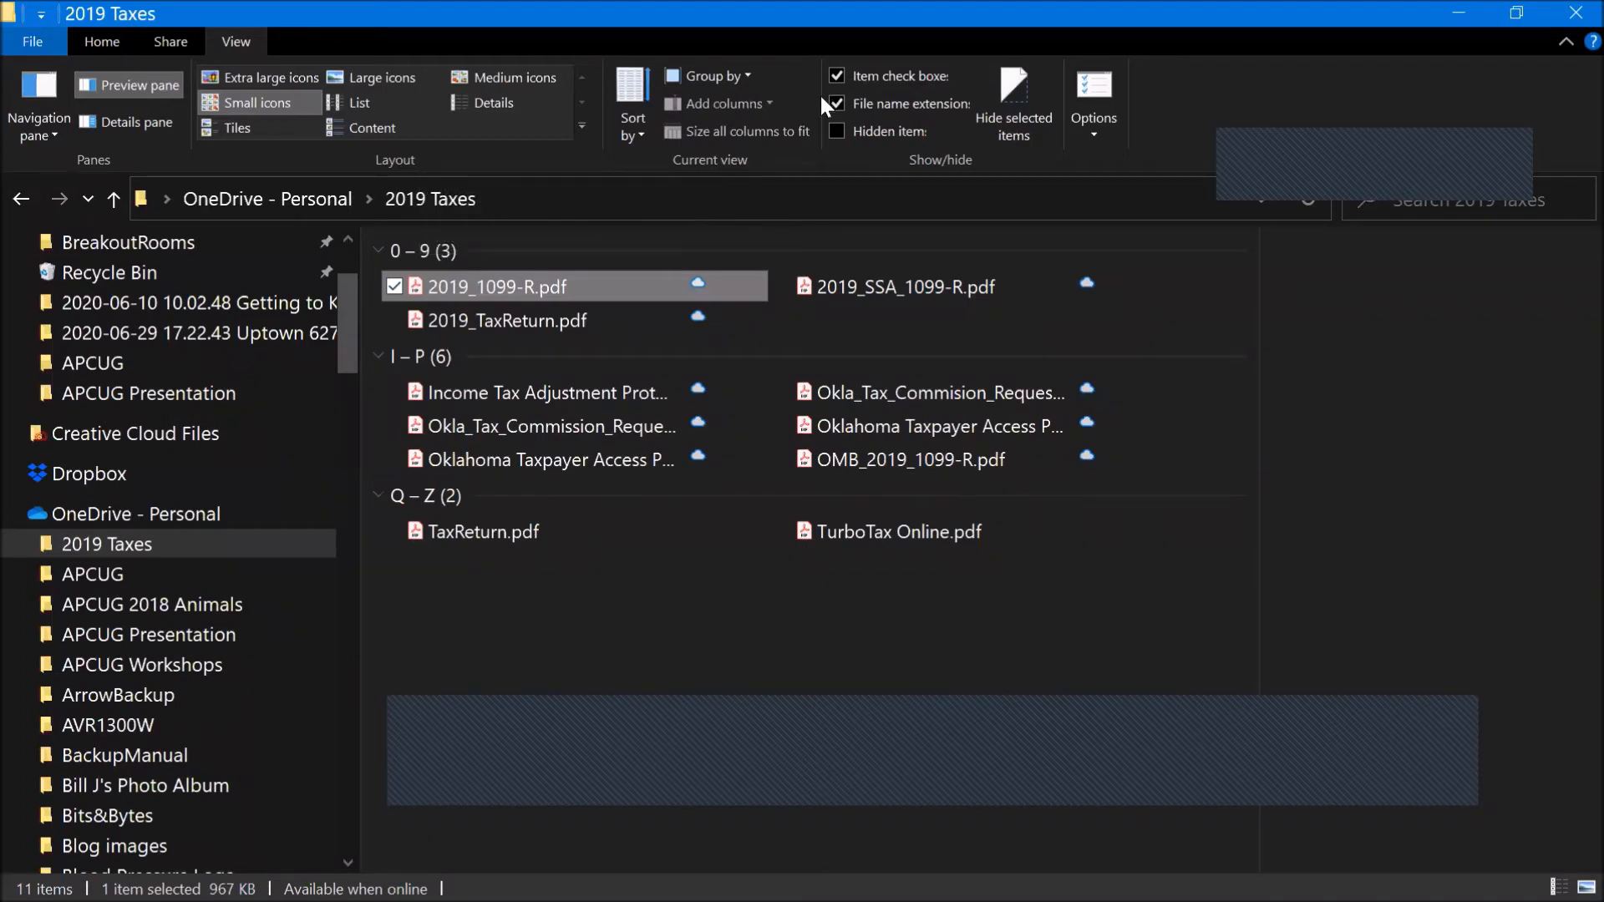
left_click(752, 77)
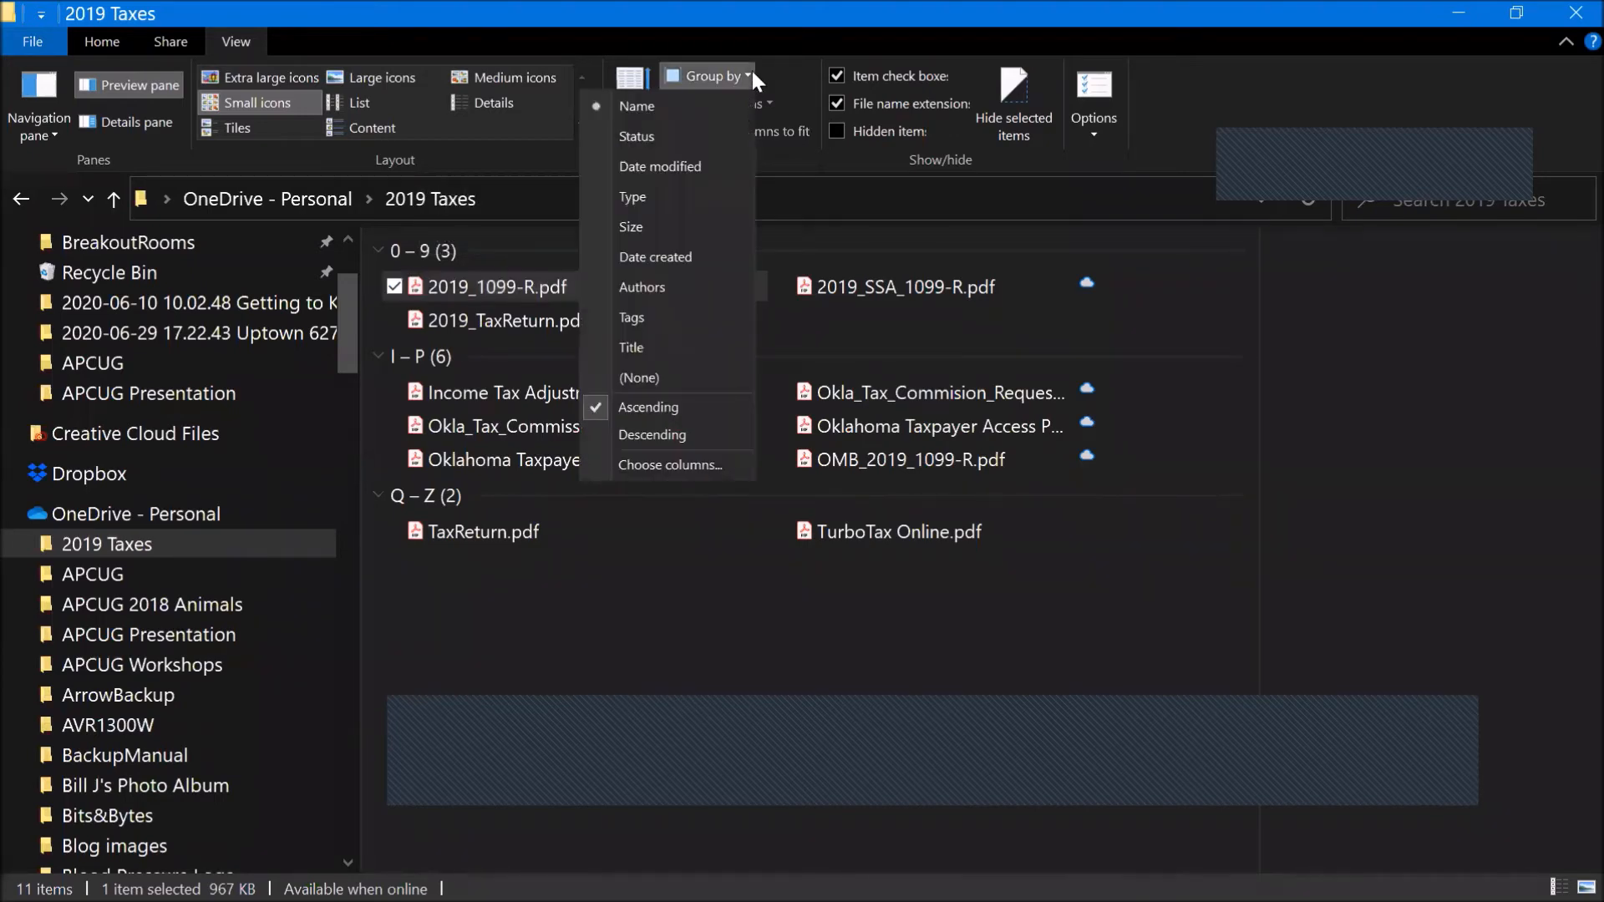
left_click(712, 105)
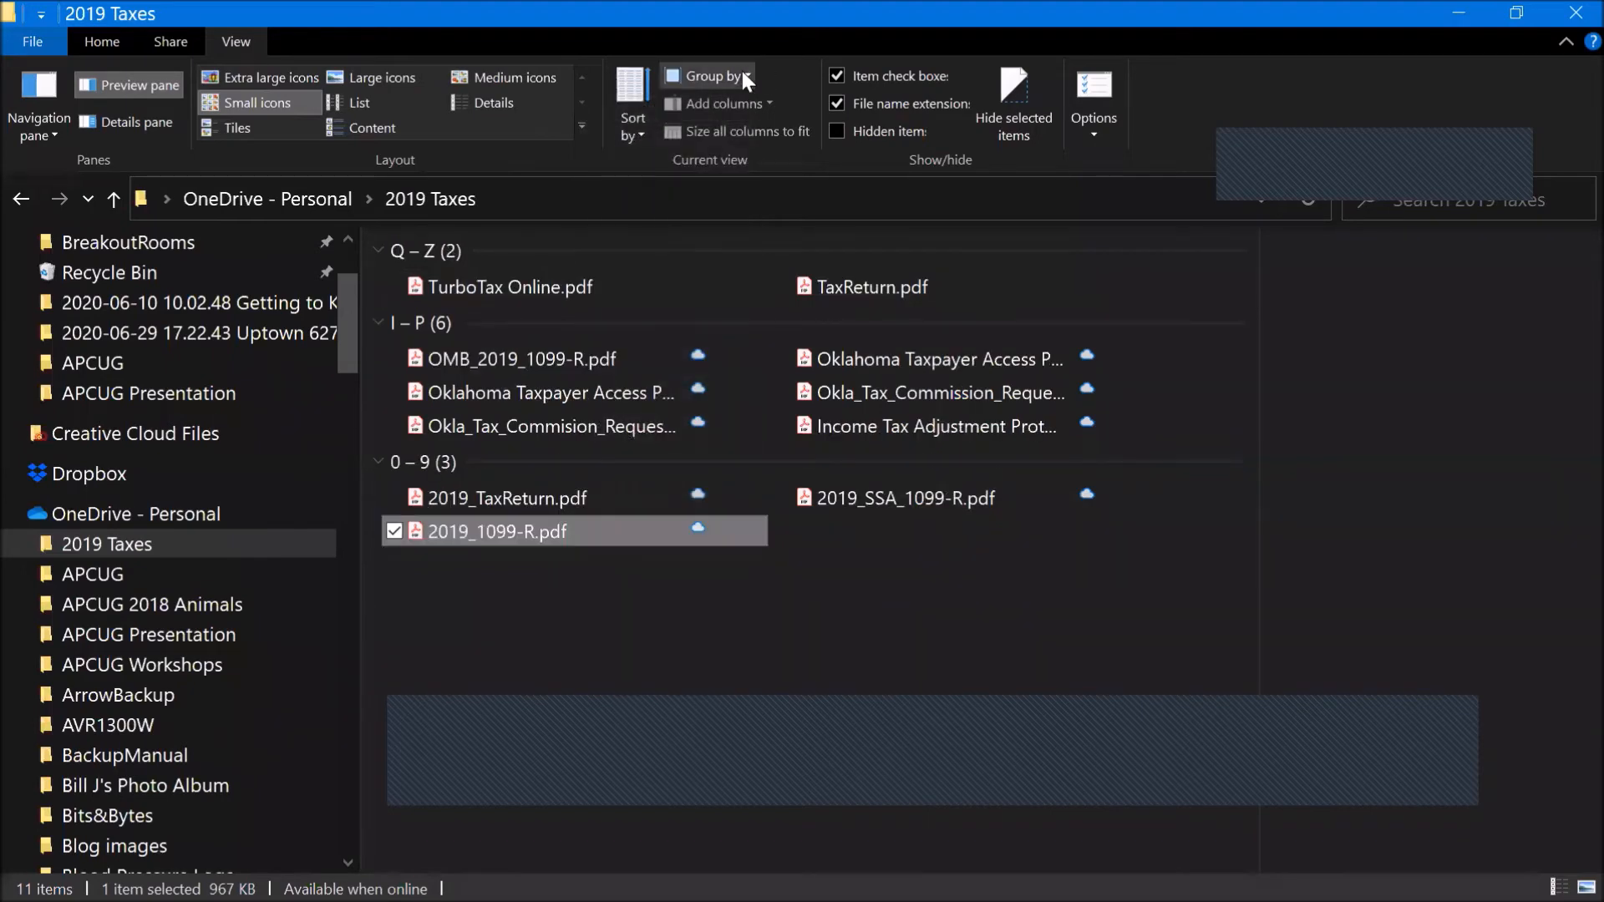
left_click(742, 74)
left_click(668, 372)
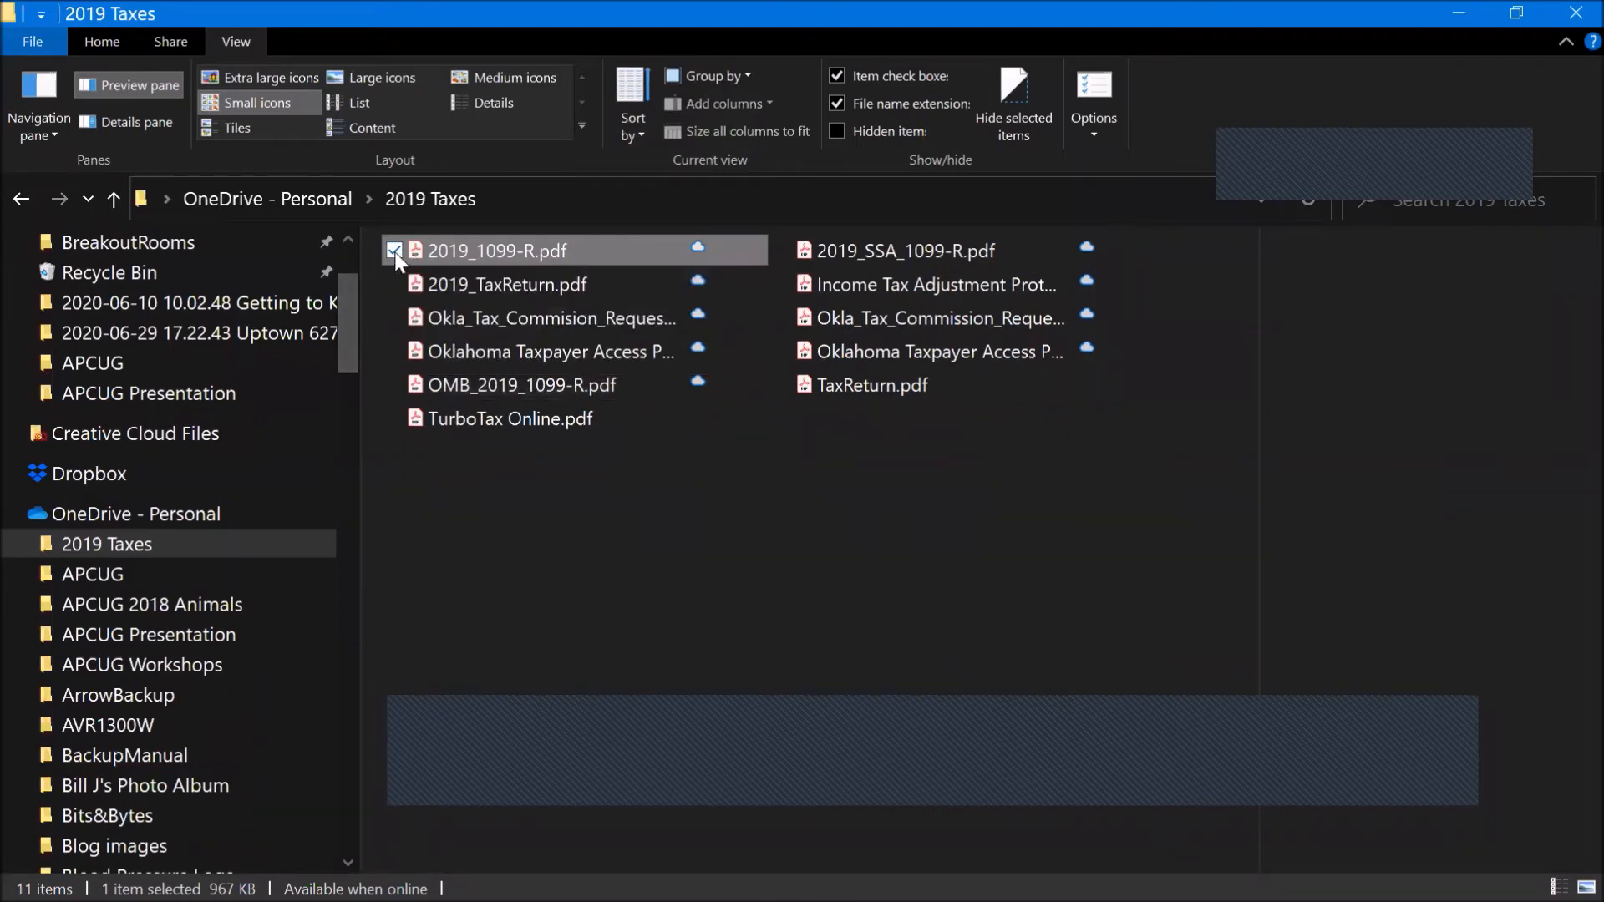
Step: Try out selecting individual PDFs in OneDrive's 2019 Taxes folder by their check boxes, and clear the selection
left_click(394, 250)
left_click(394, 251)
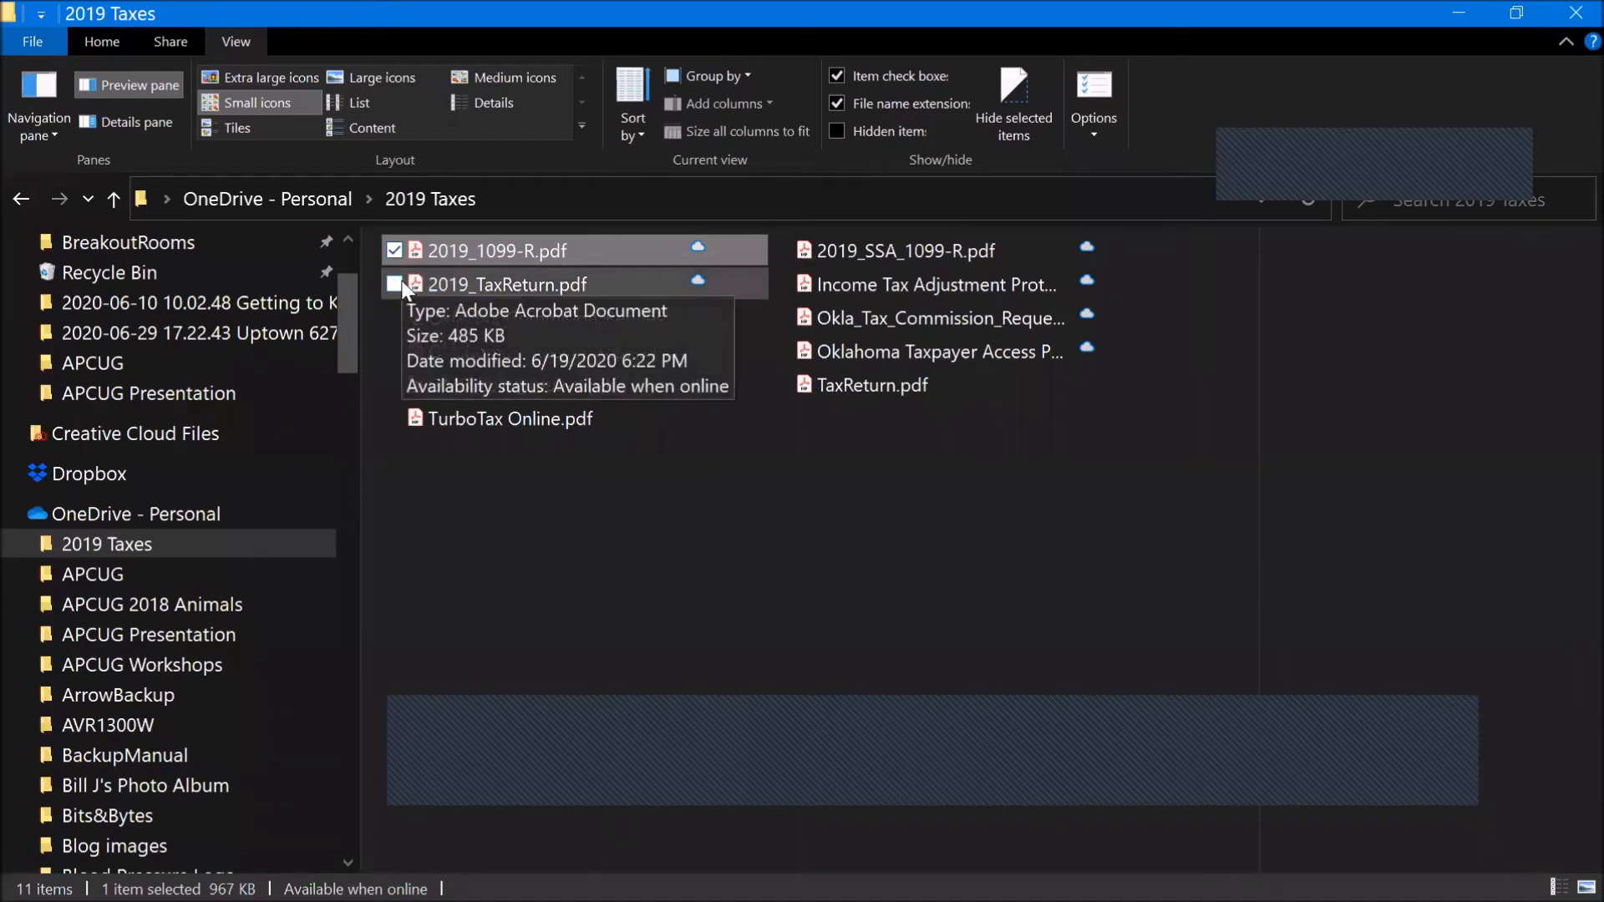
left_click(394, 284)
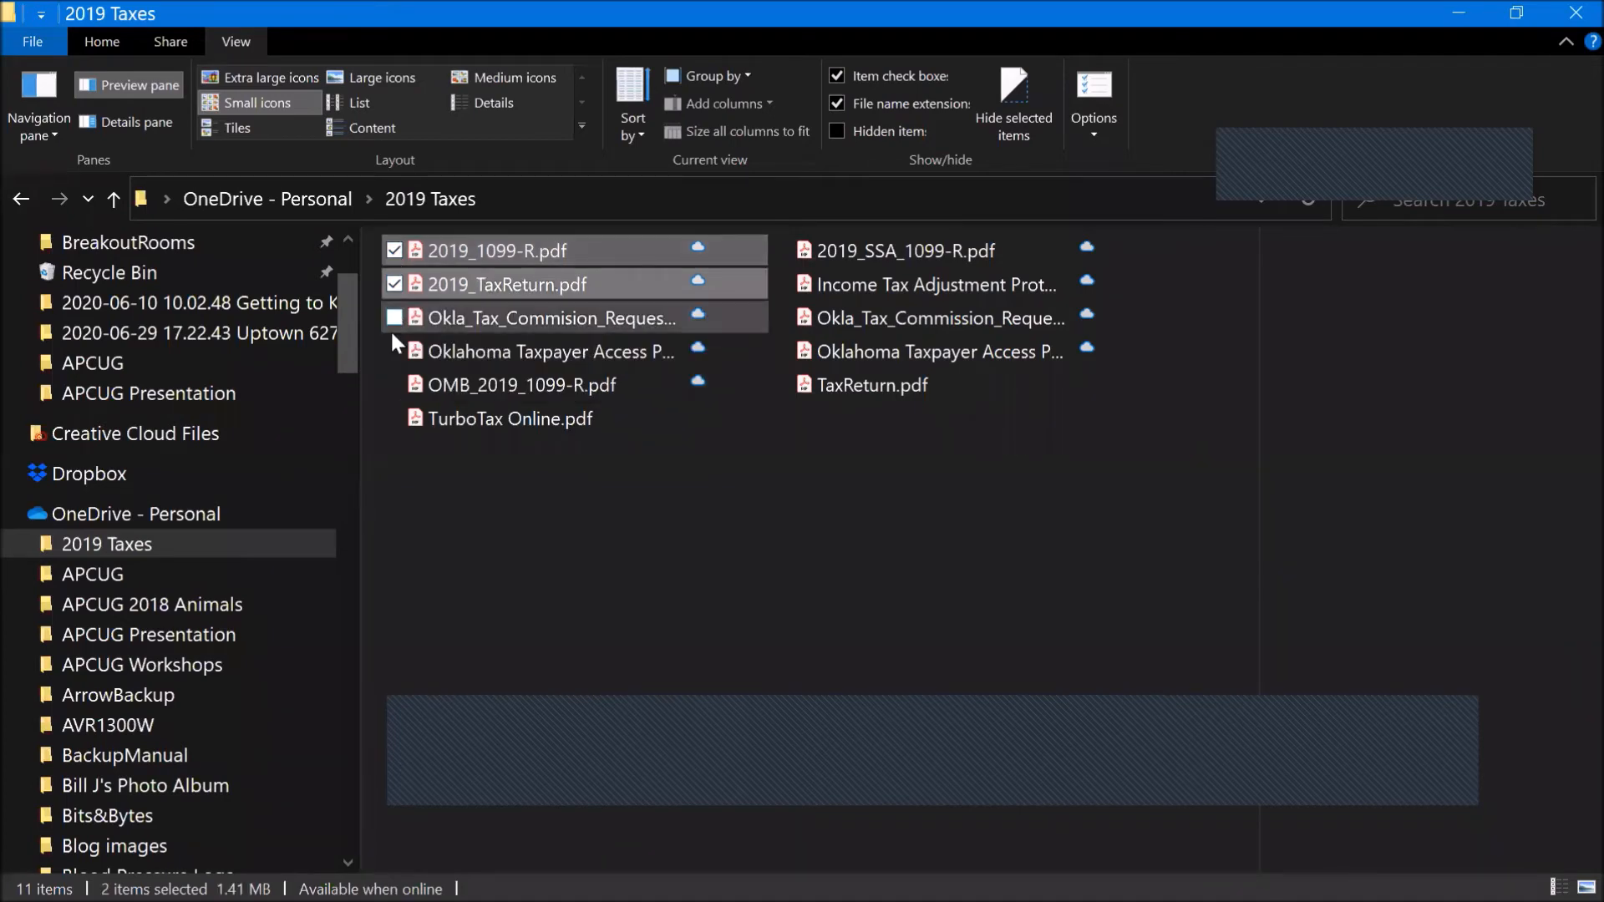
left_click(394, 319)
left_click(394, 319)
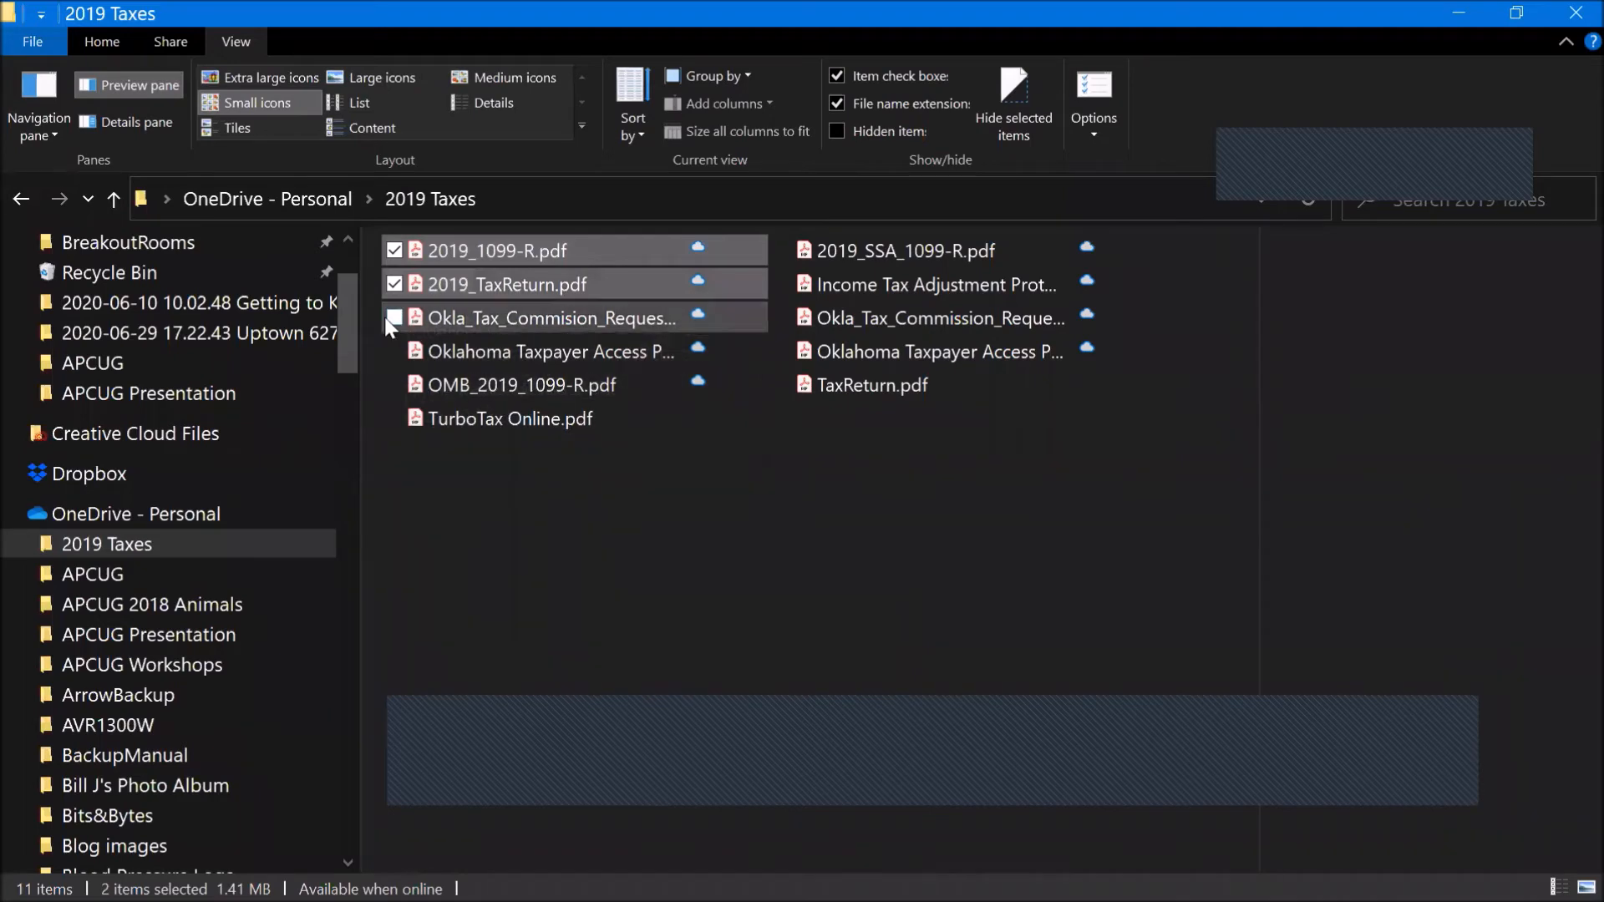
left_click(385, 318)
left_click(401, 255)
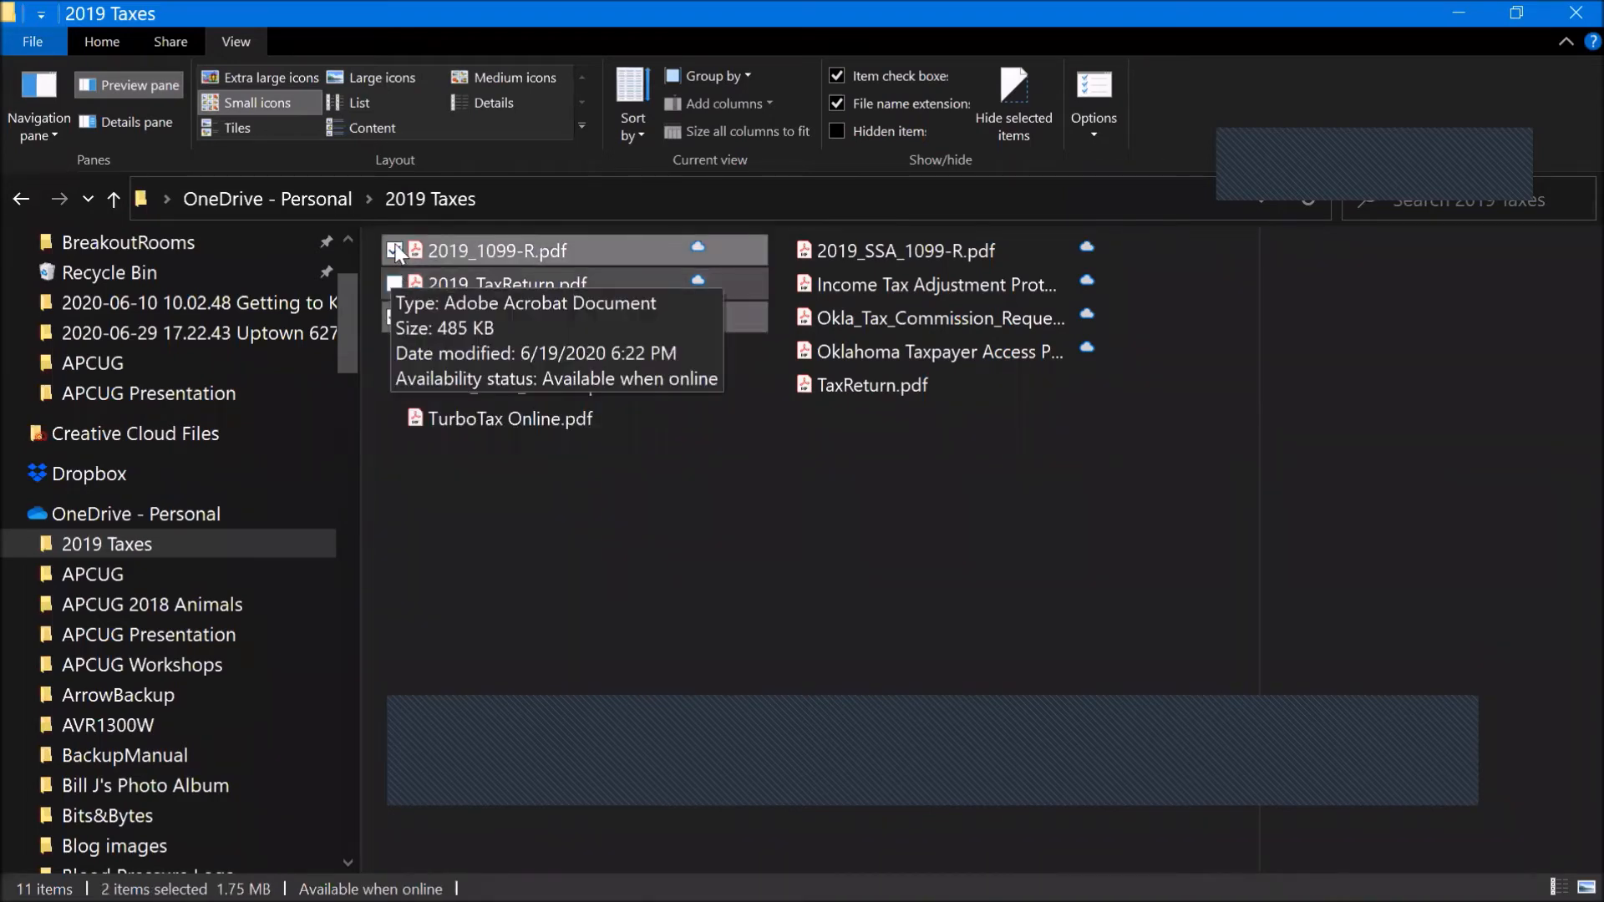
right_click(398, 253)
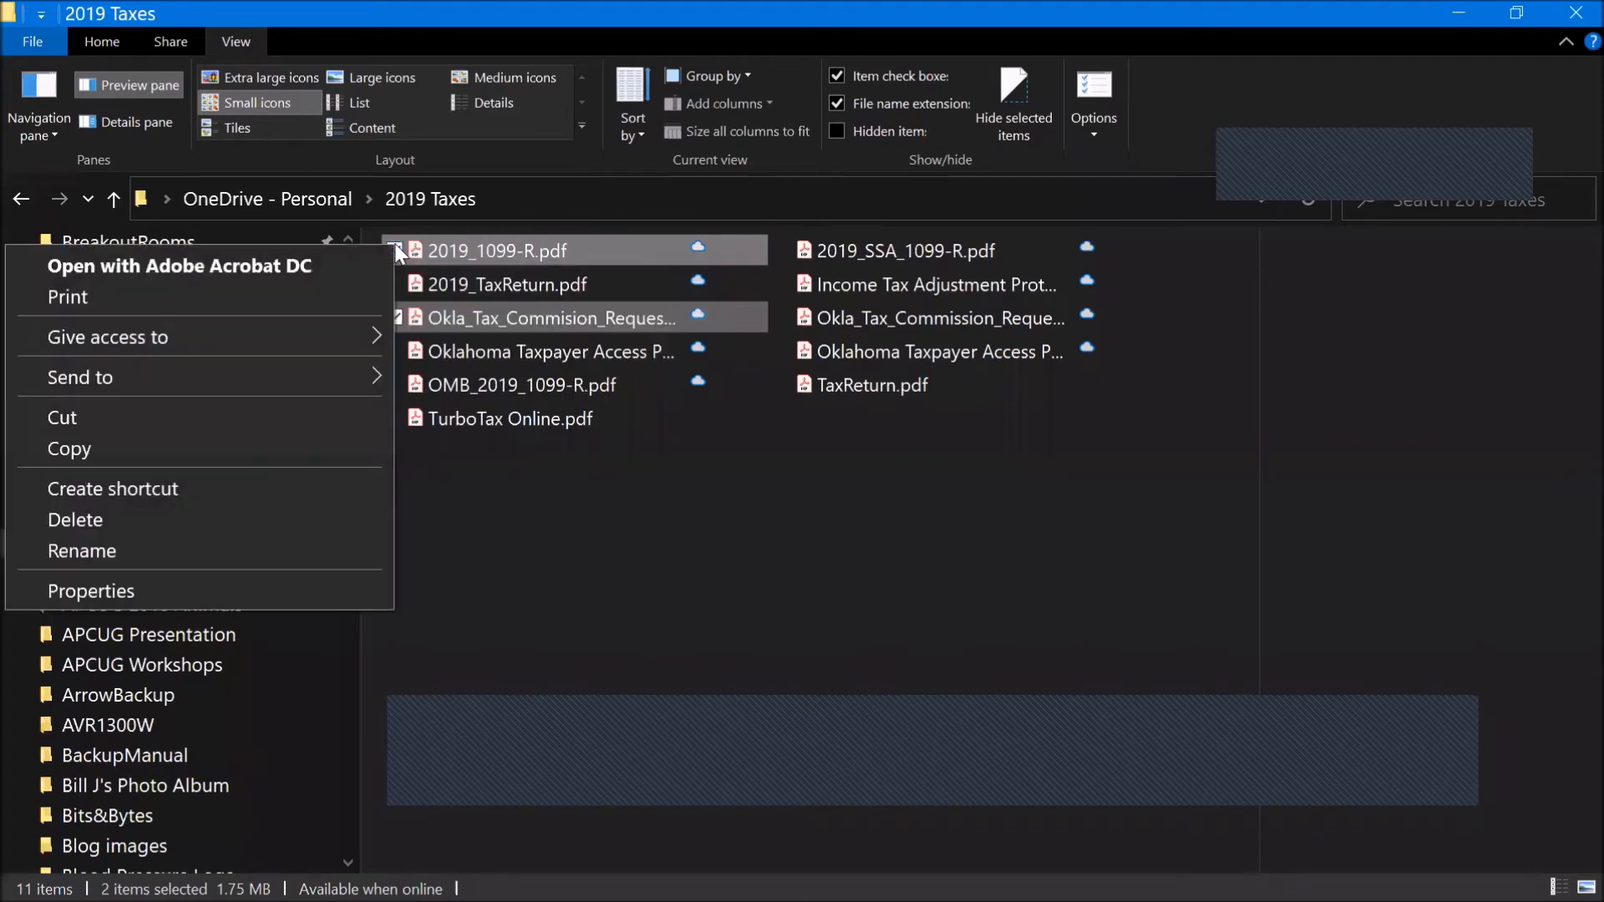
left_click(459, 561)
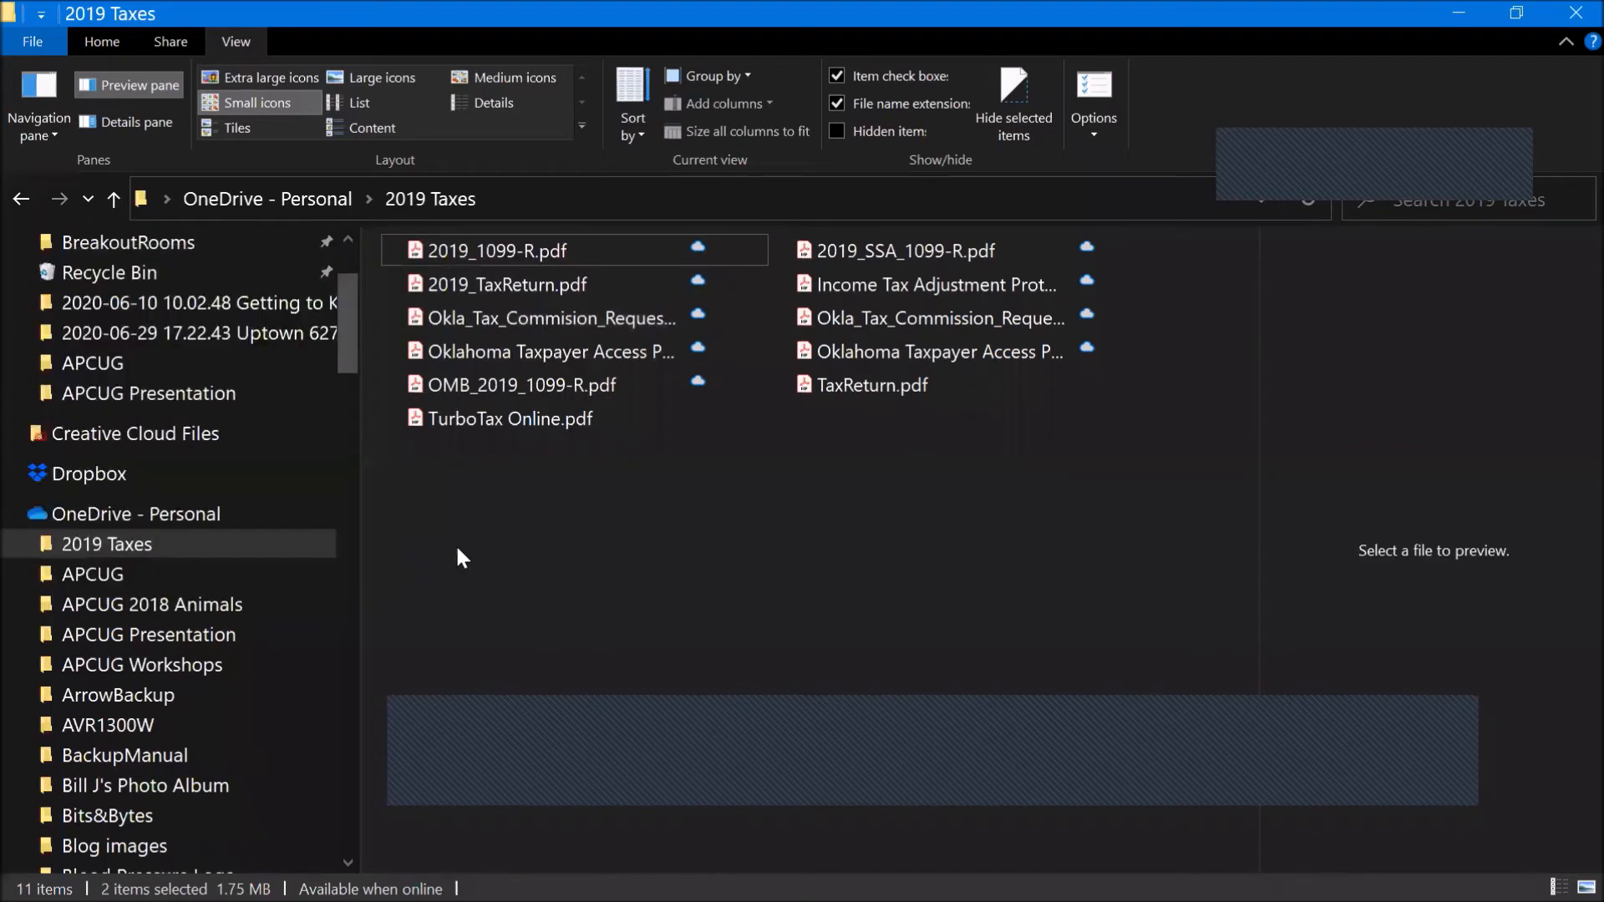
Step: Select all the PDF files in OneDrive's 2019 Taxes folder individually by their check boxes
left_click(397, 253)
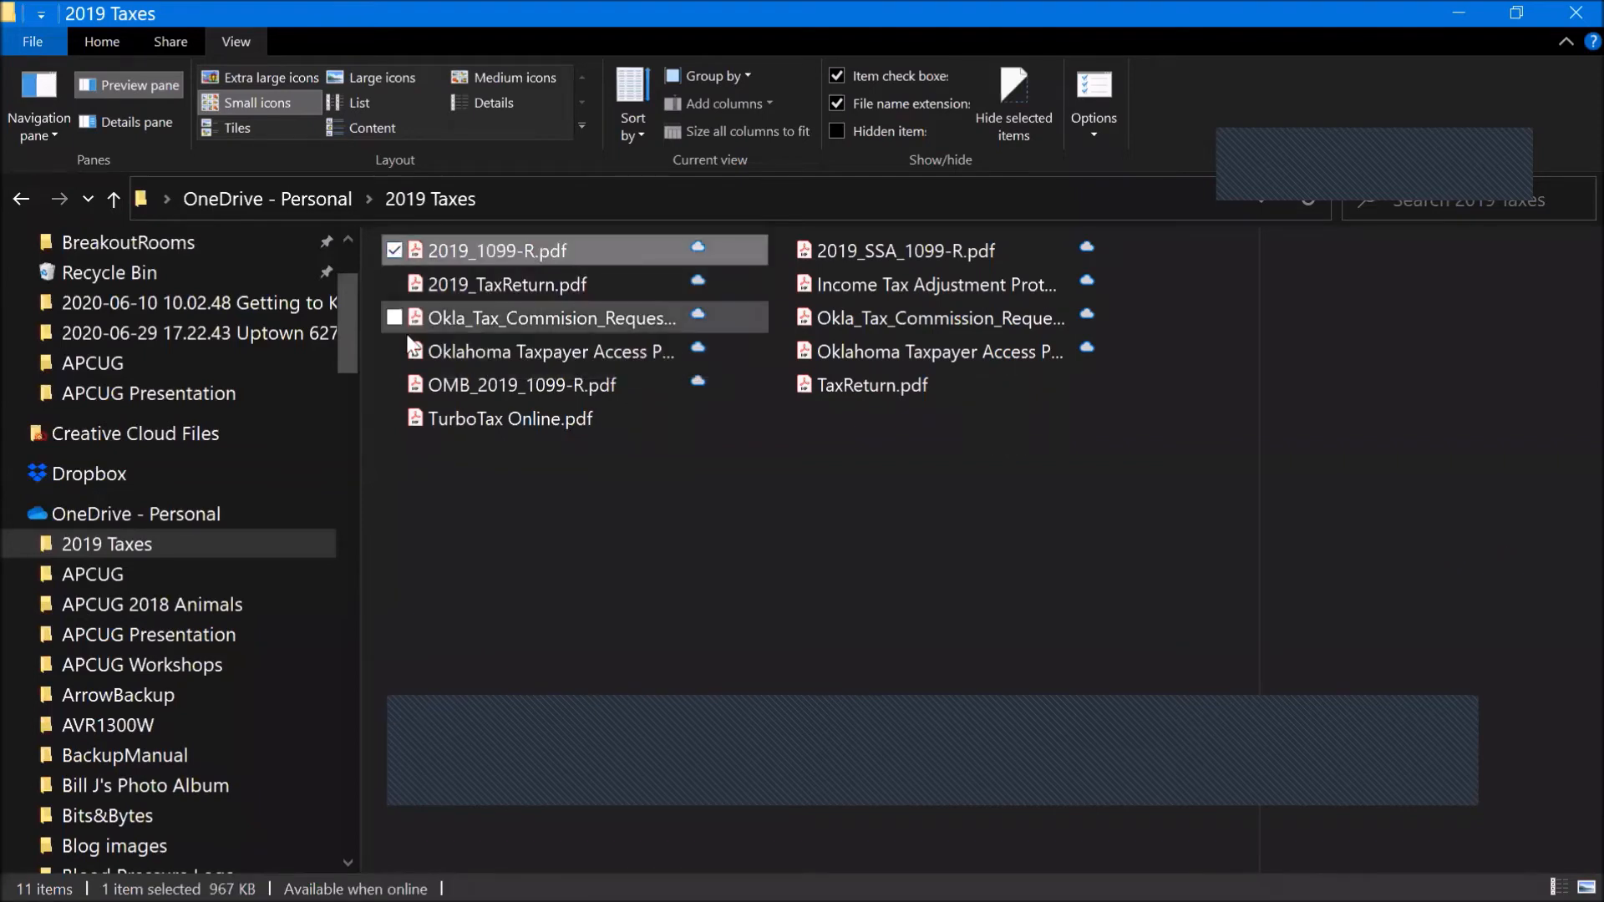
left_click(395, 420)
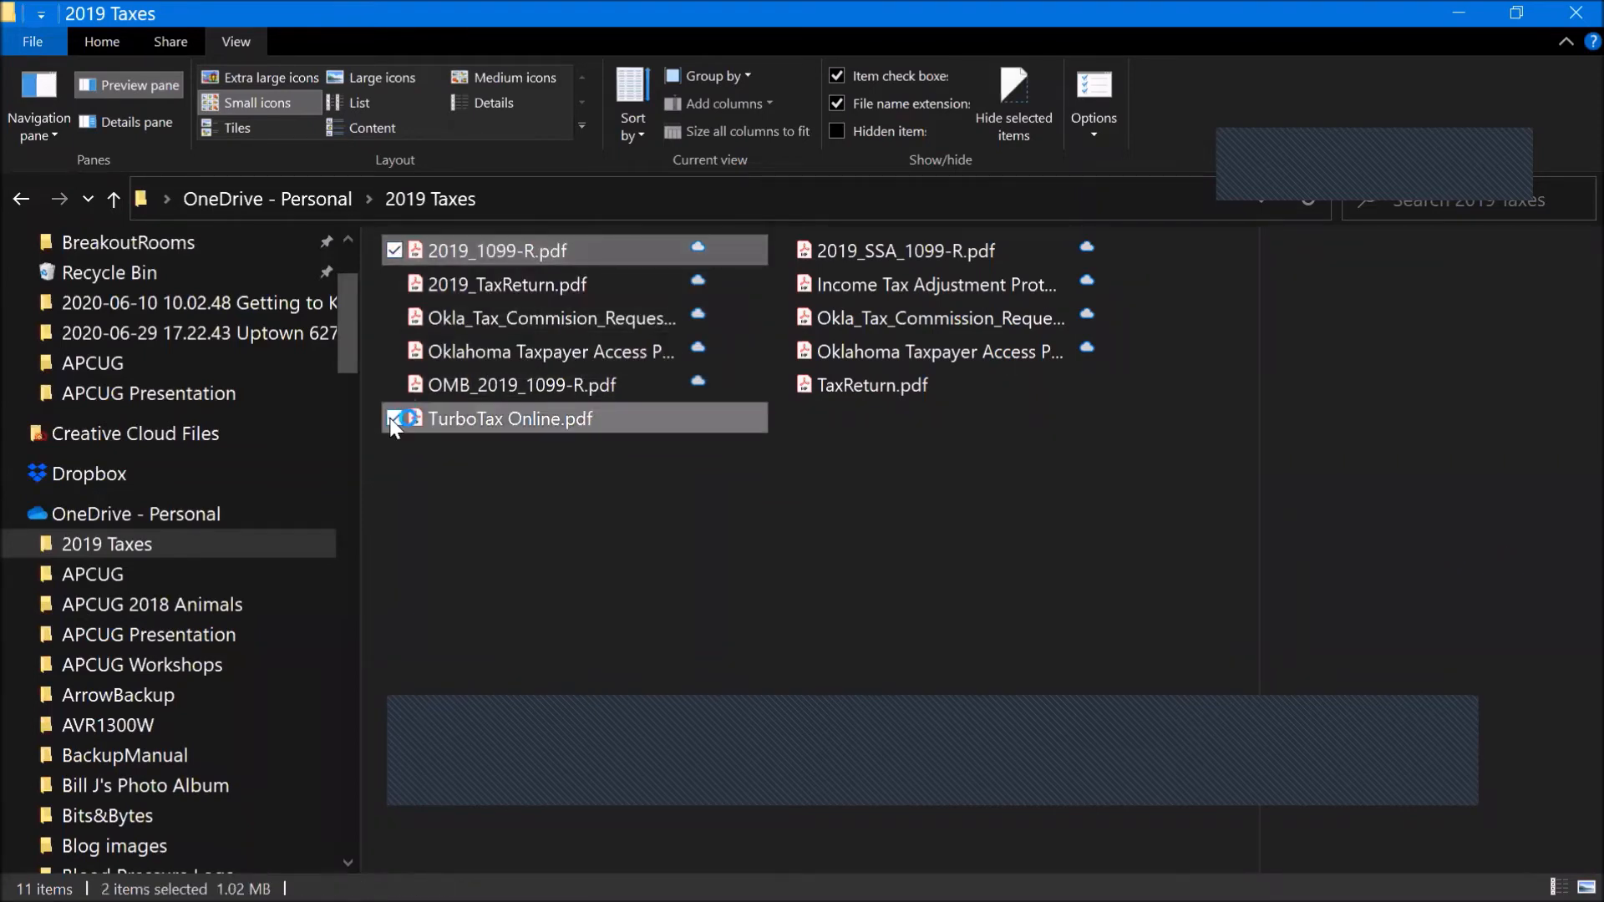
left_click(395, 384)
left_click(394, 351)
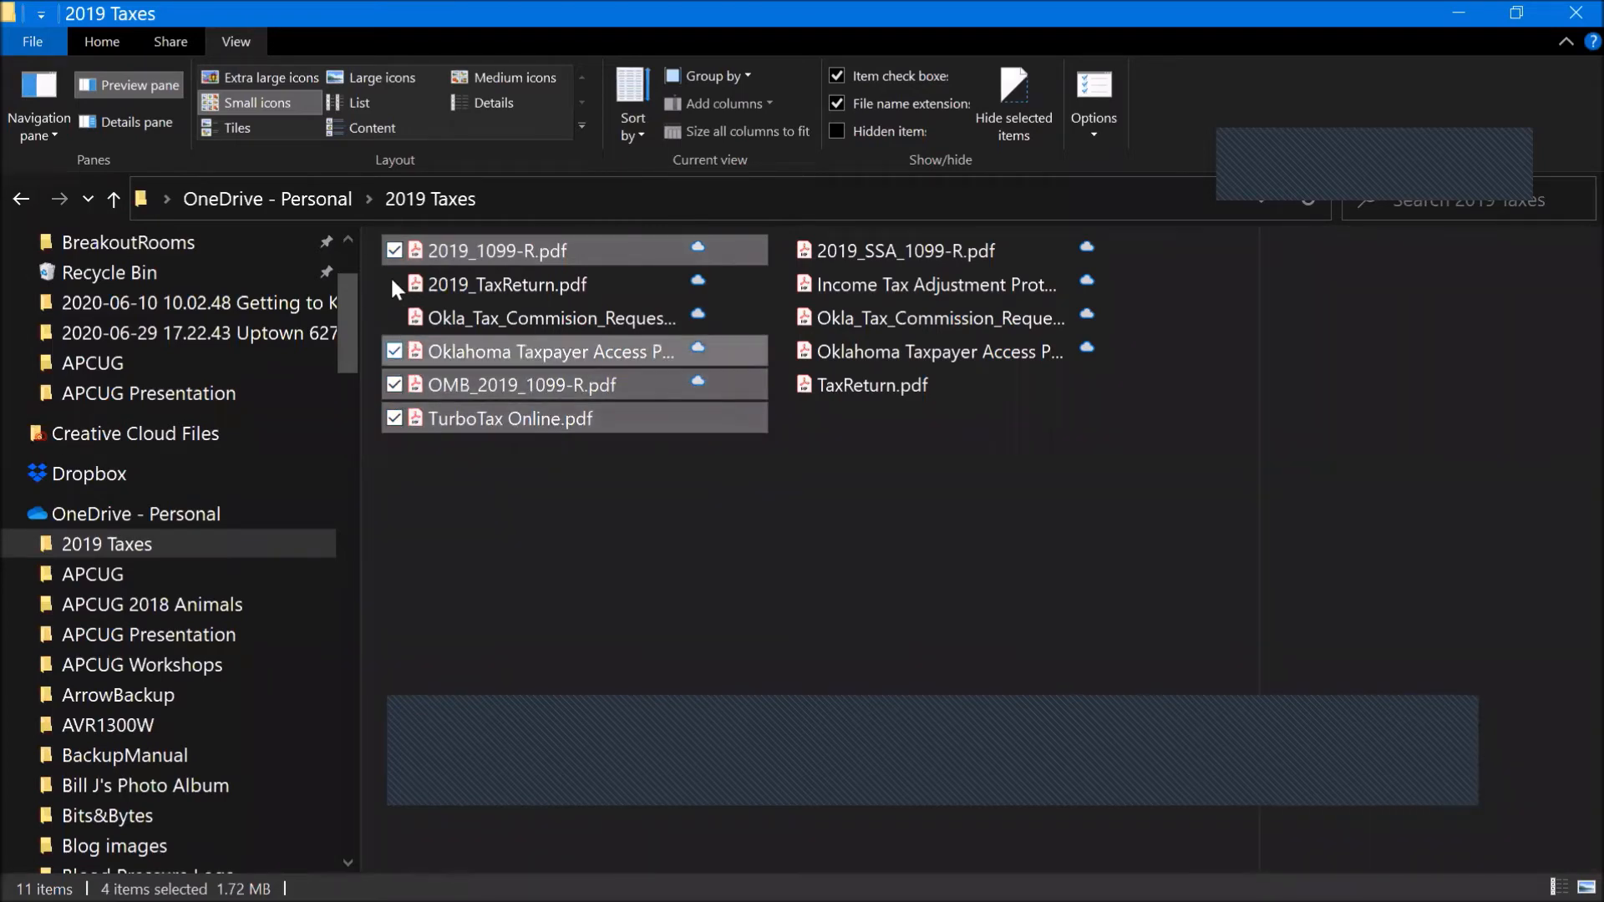
left_click(394, 317)
left_click(394, 284)
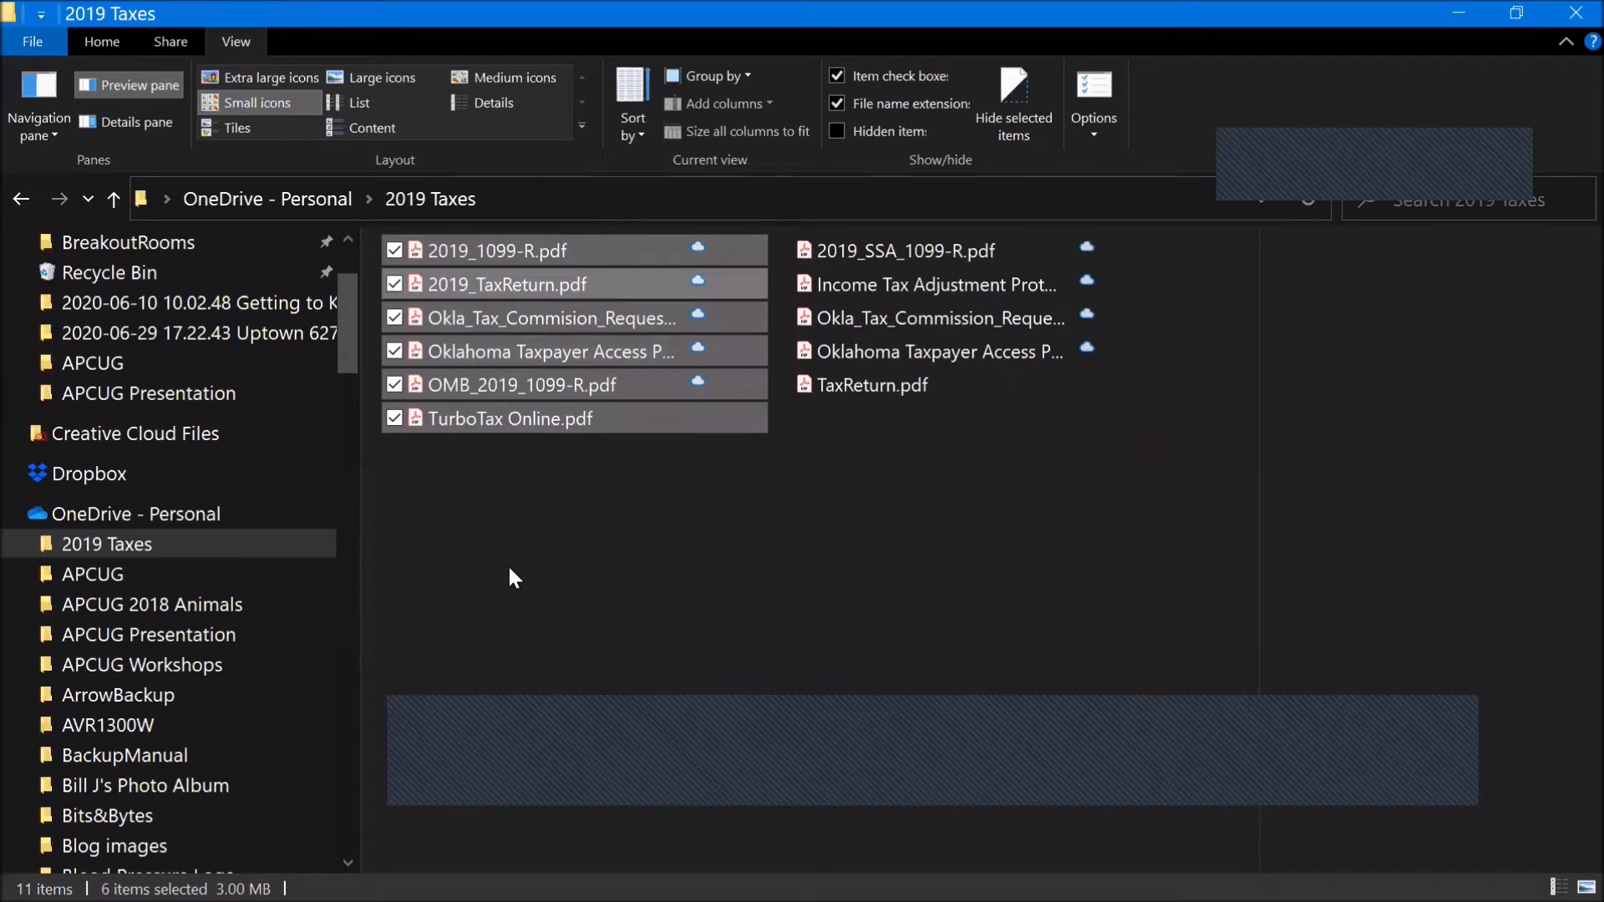
left_click(783, 250)
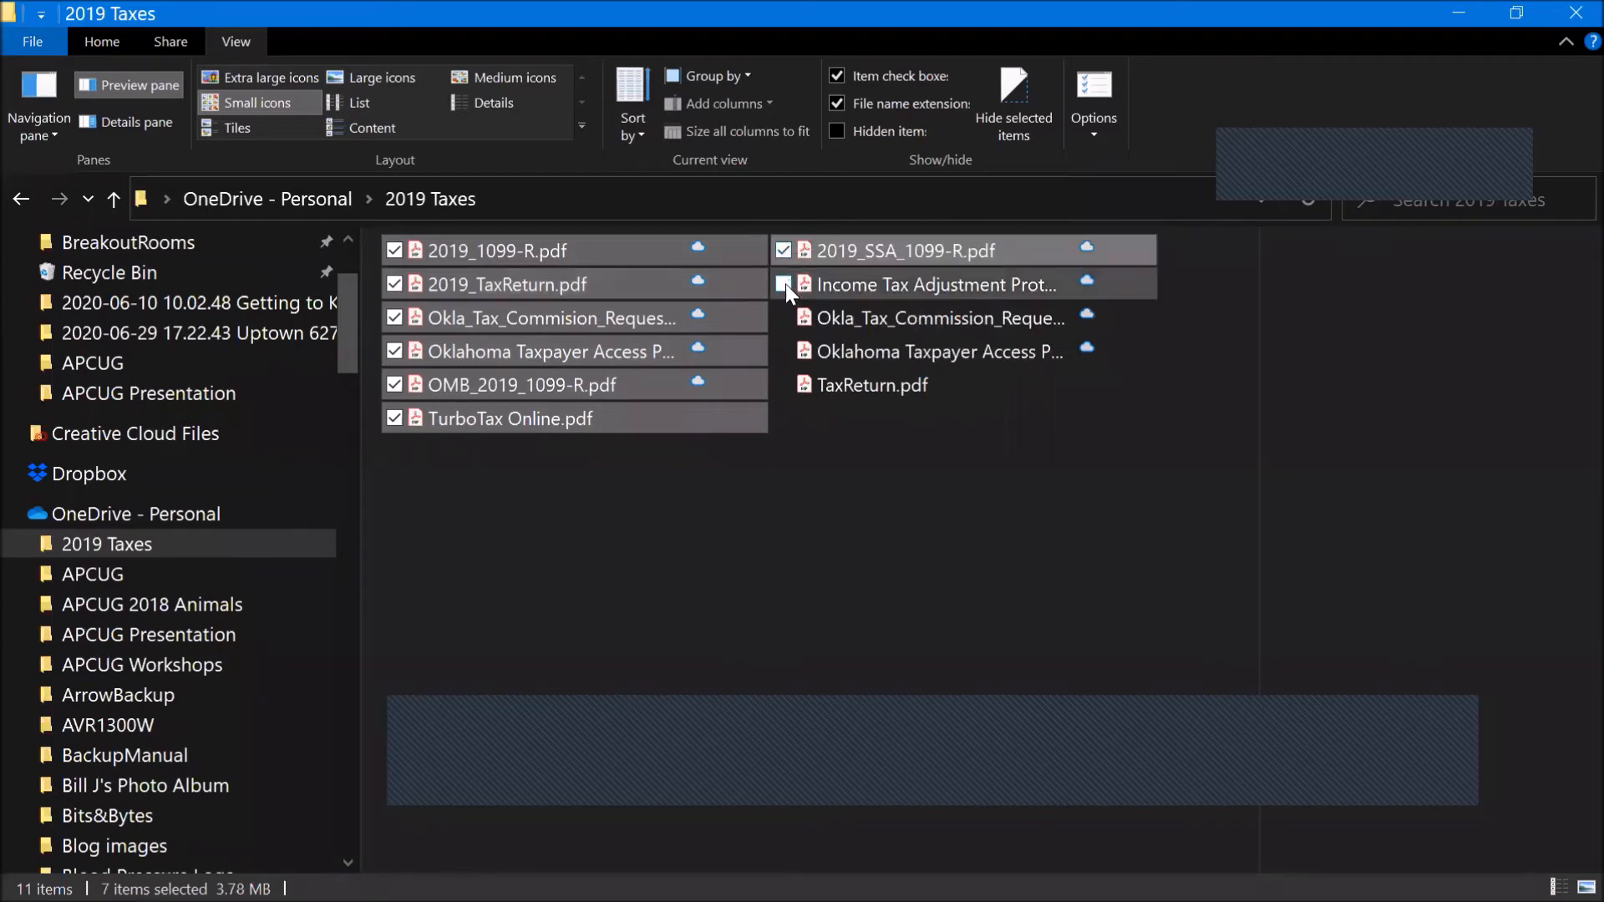
left_click(784, 284)
left_click(784, 318)
left_click(781, 387)
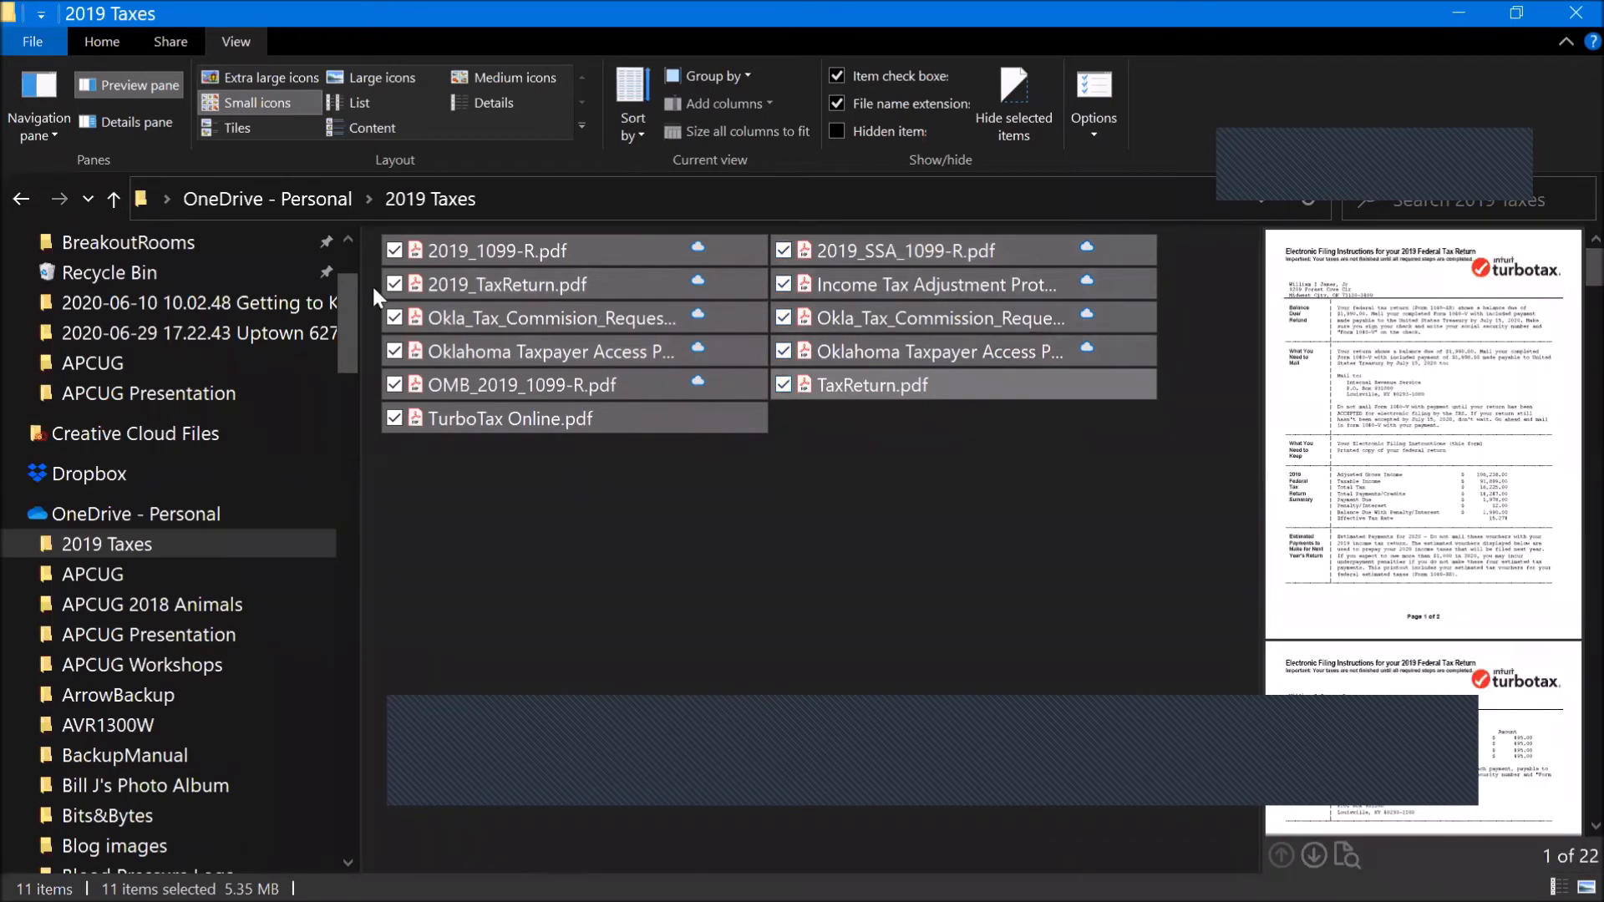
Step: Try to copy the selected PDFs to the 2019 Taxes folder in This PC's Documents, and clear the selection
left_click(103, 44)
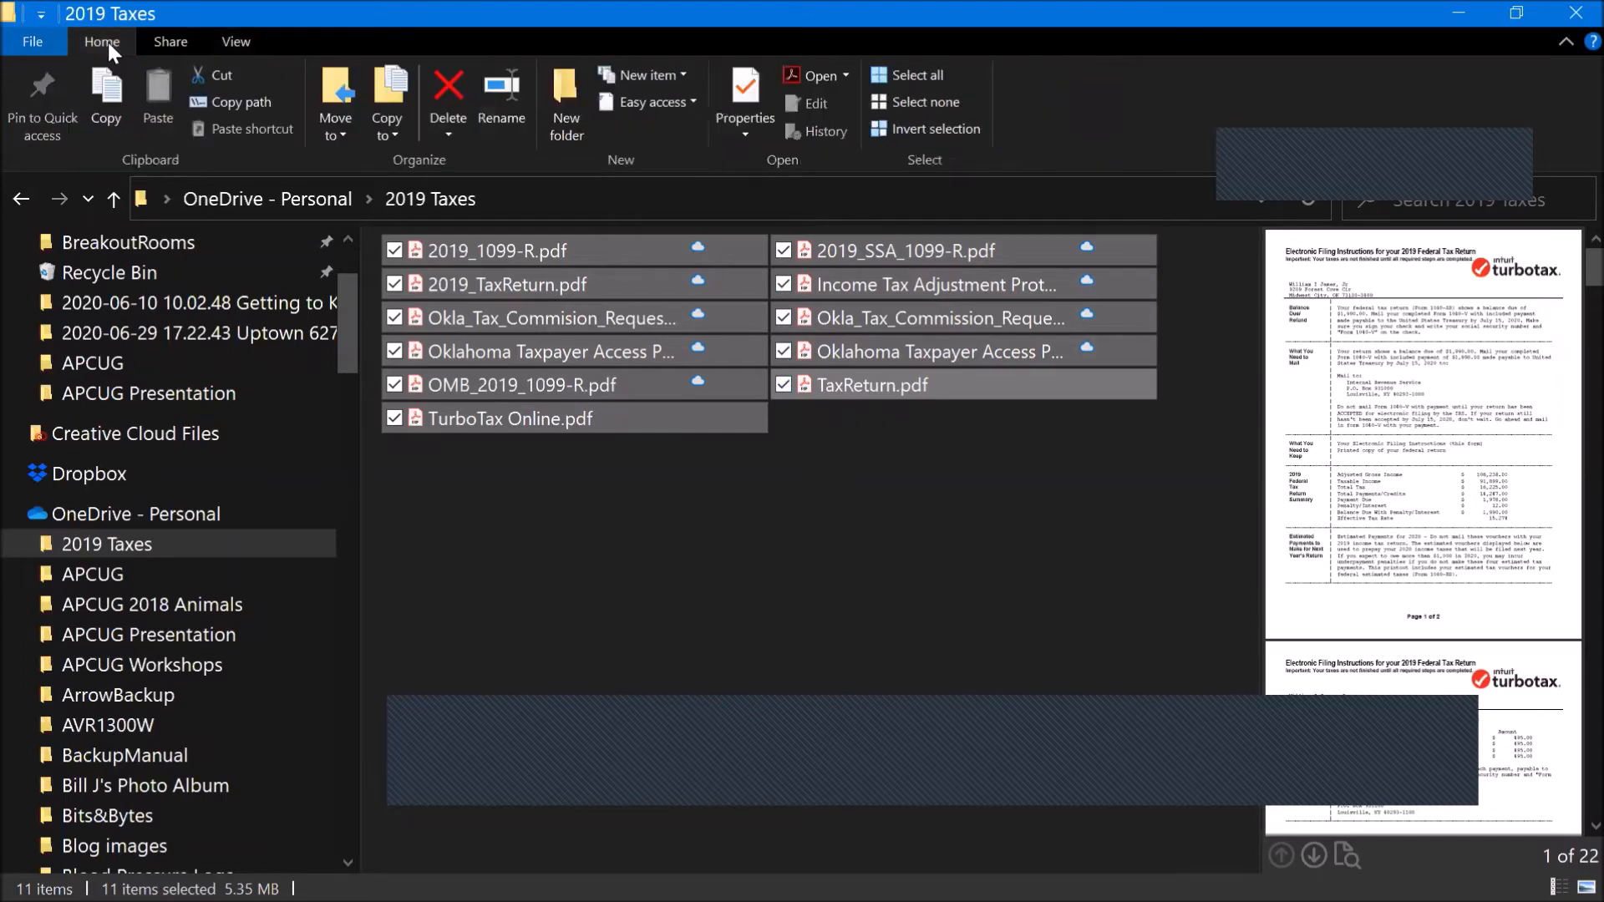
left_click(388, 124)
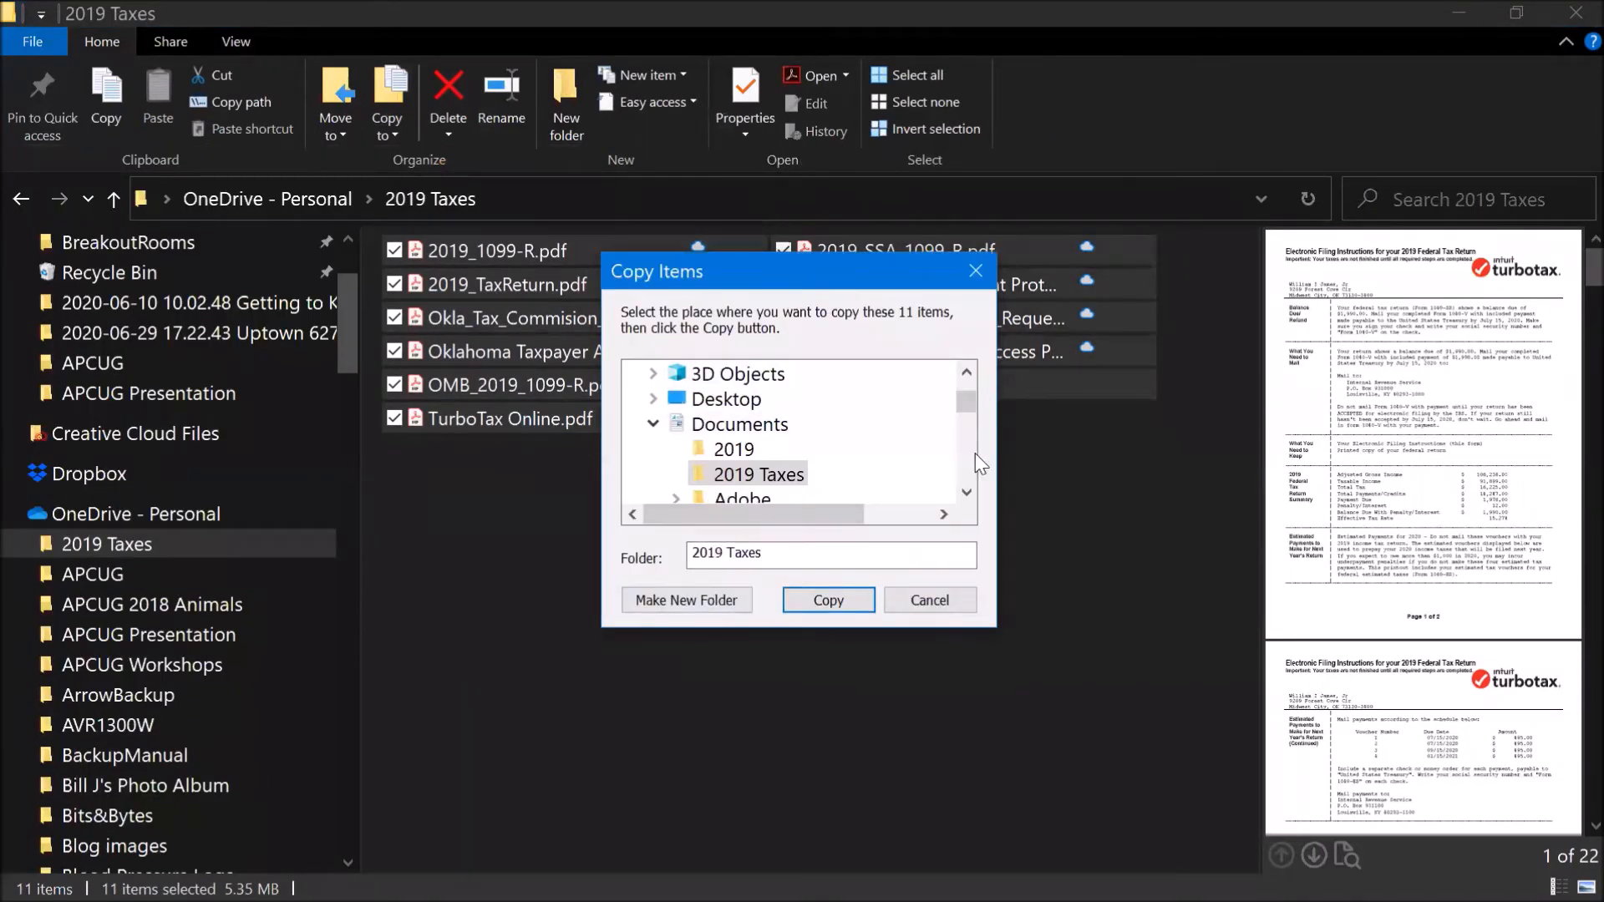
scroll(964, 396, "up", 2)
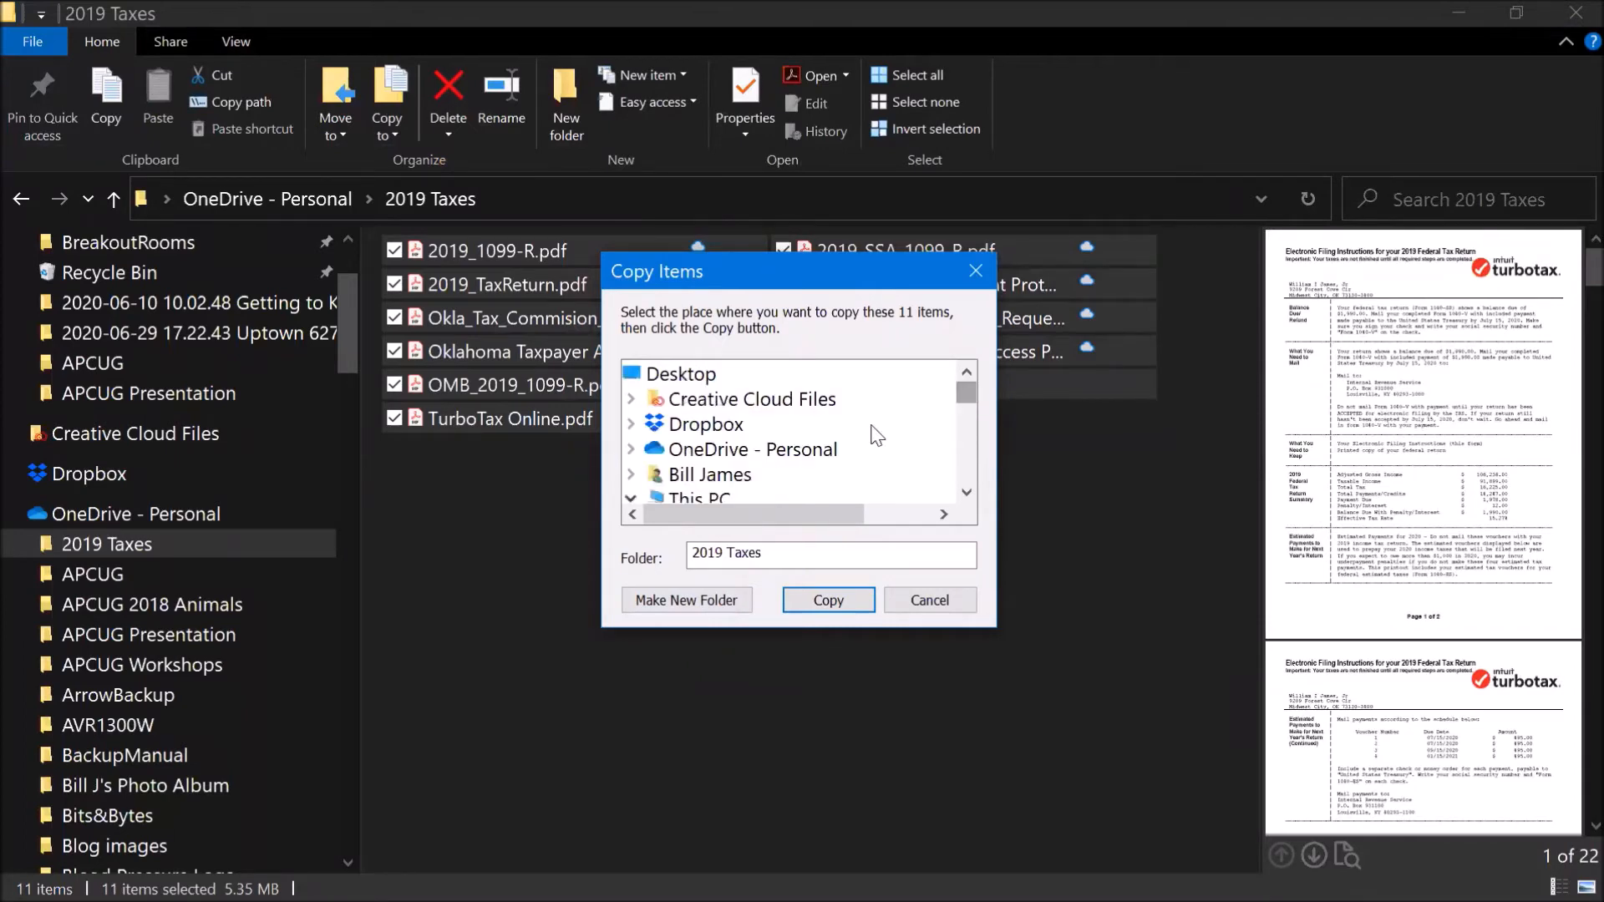
left_click(967, 493)
left_click(967, 494)
left_click(967, 493)
left_click(967, 493)
left_click(967, 493)
left_click(967, 494)
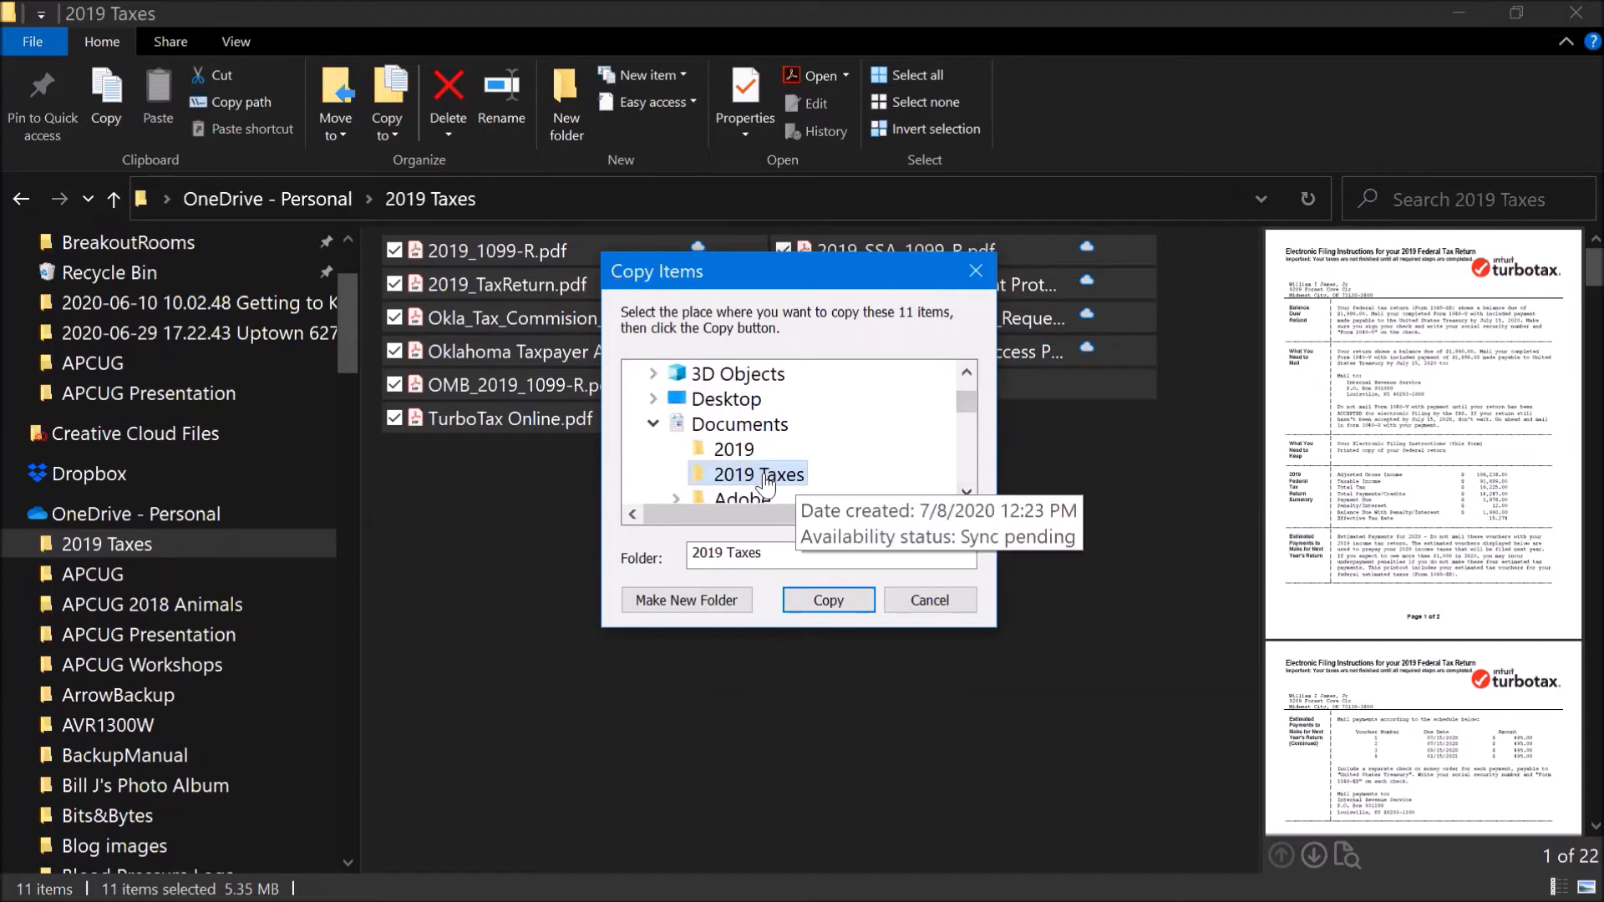
left_click(812, 599)
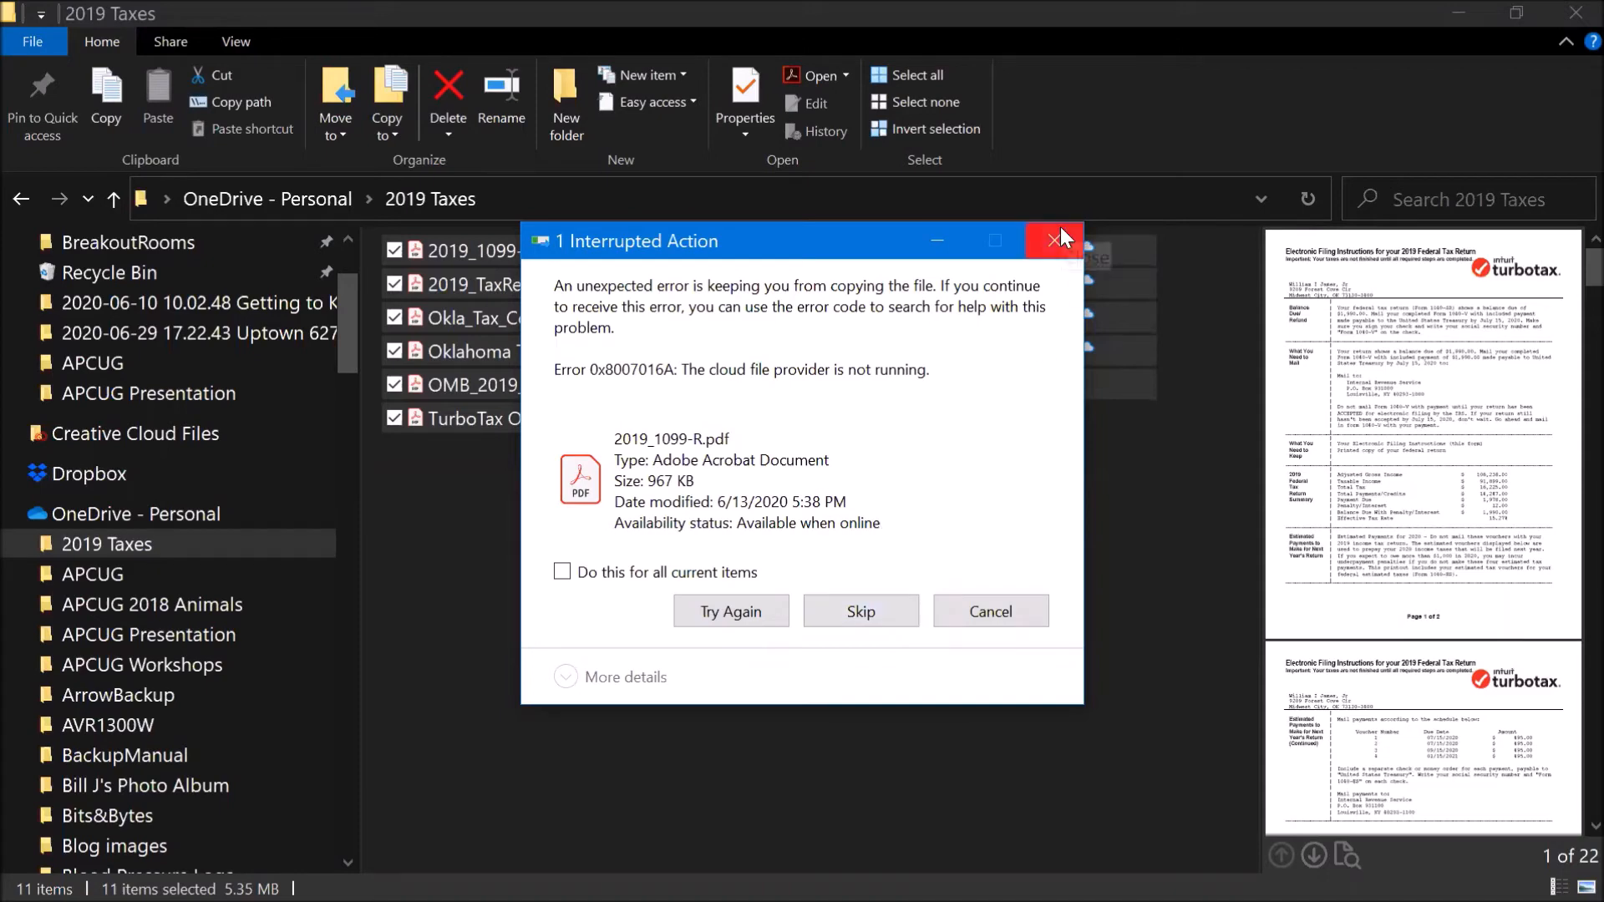
key("Escape")
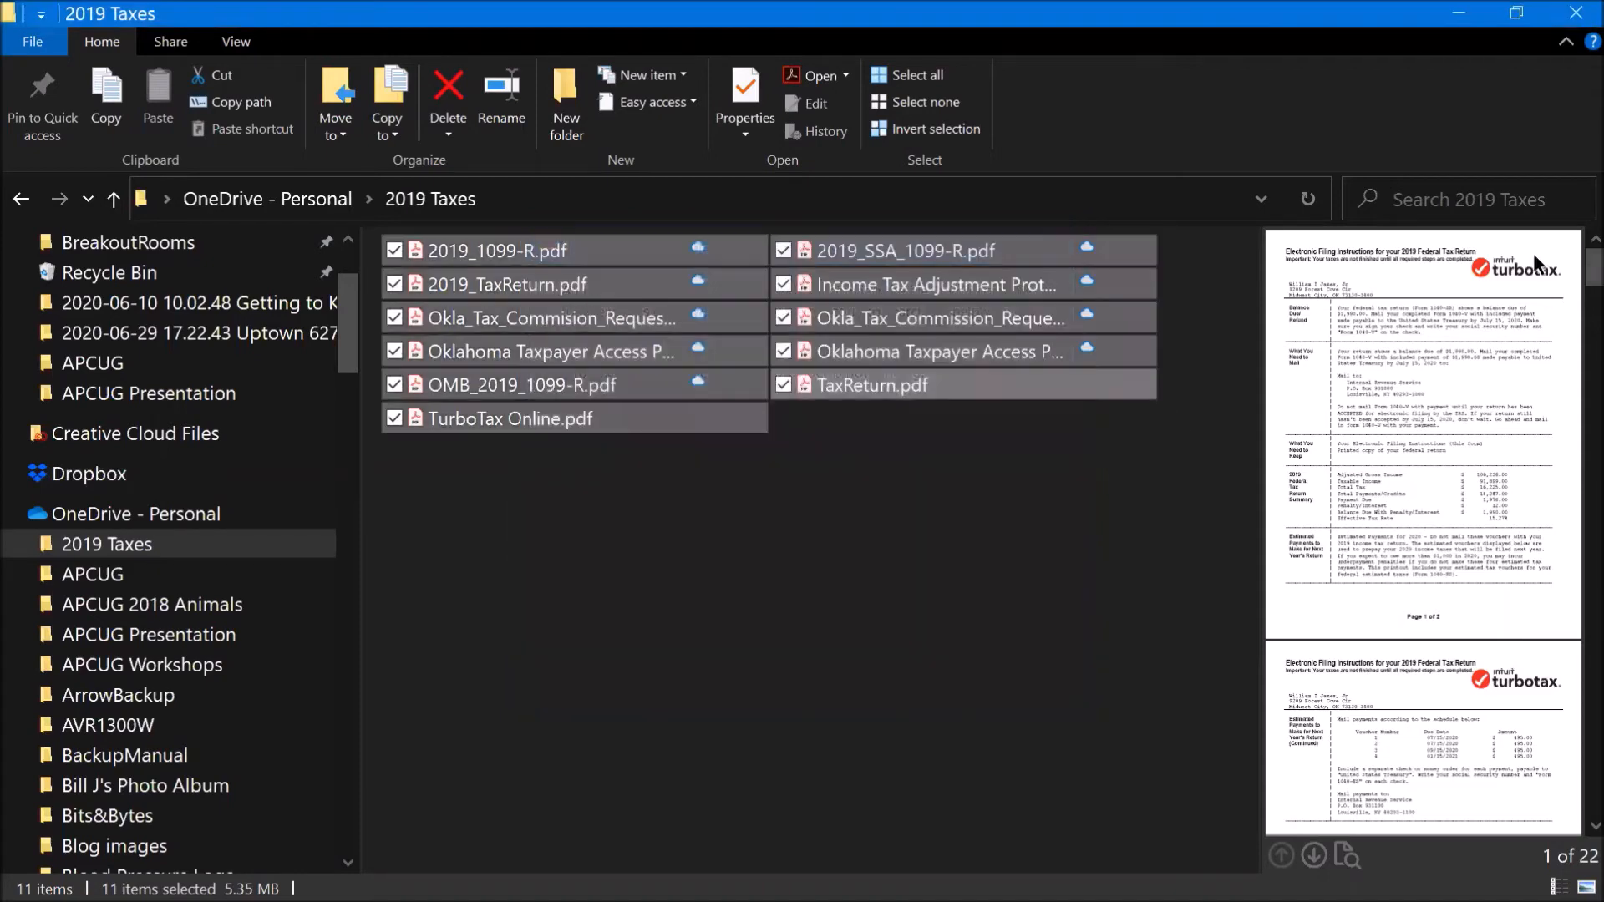
left_click(880, 500)
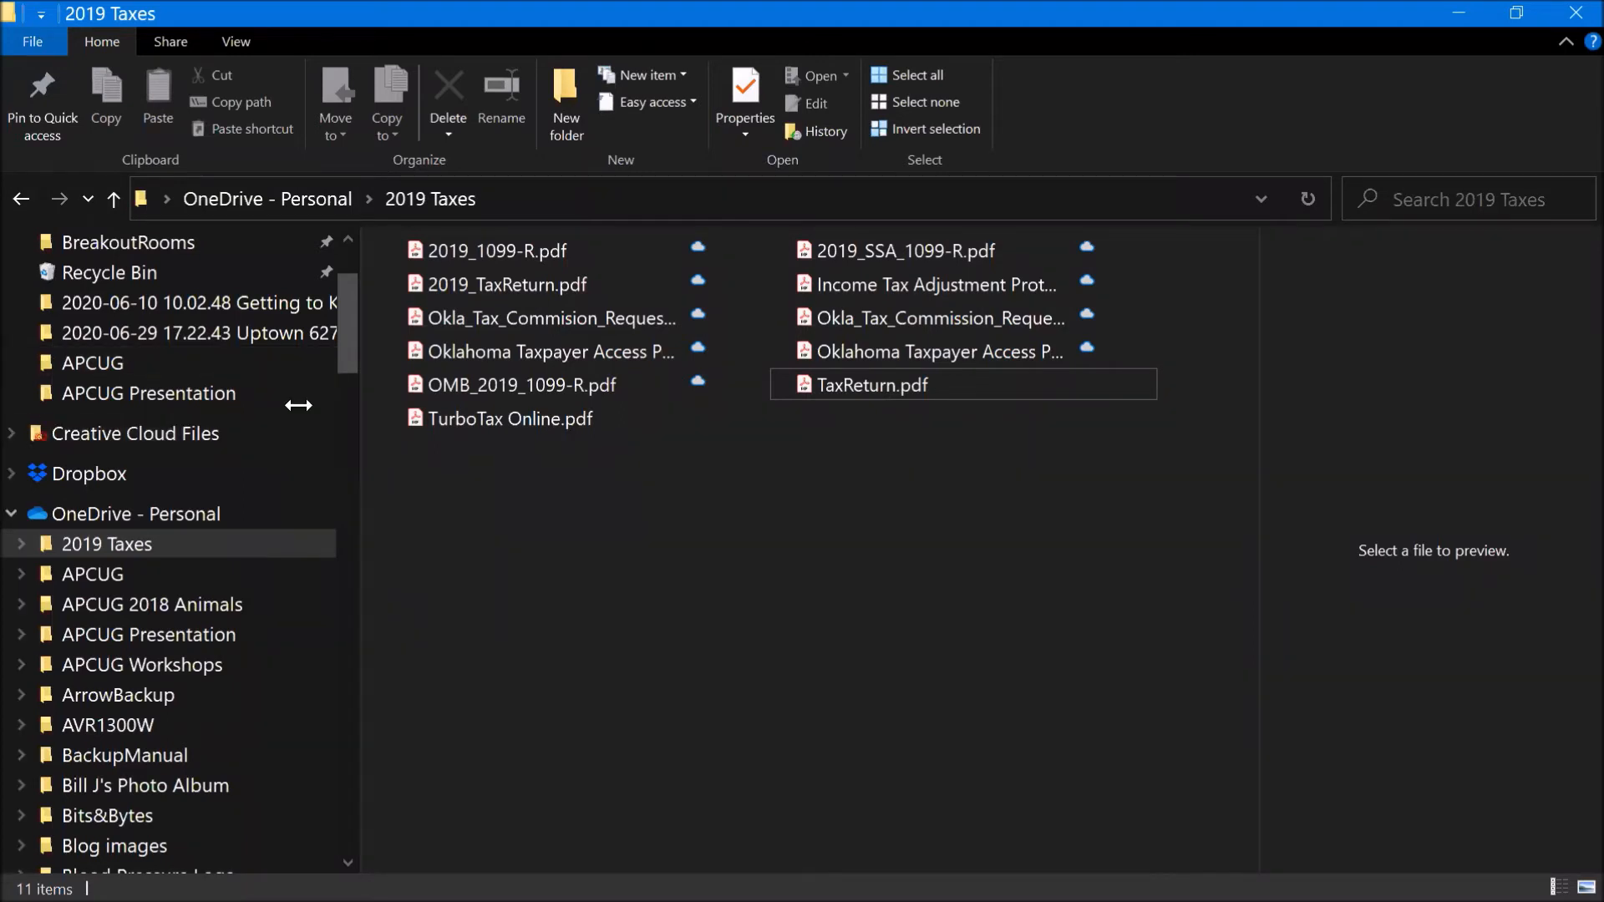
left_click_drag(341, 351, 342, 357)
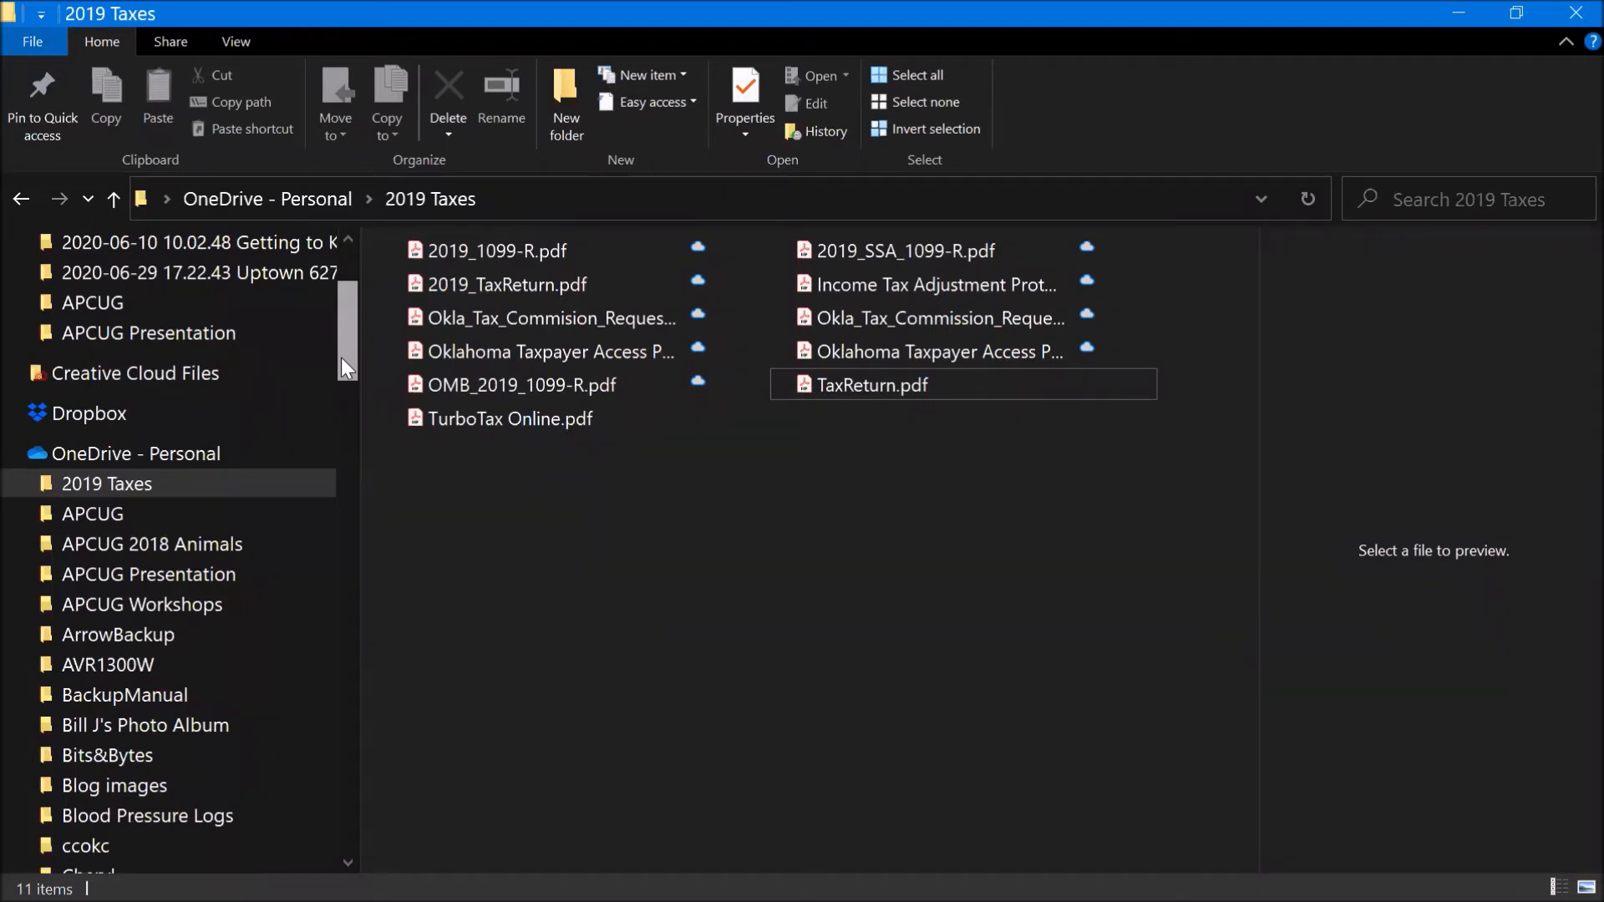
left_click_drag(341, 358, 357, 297)
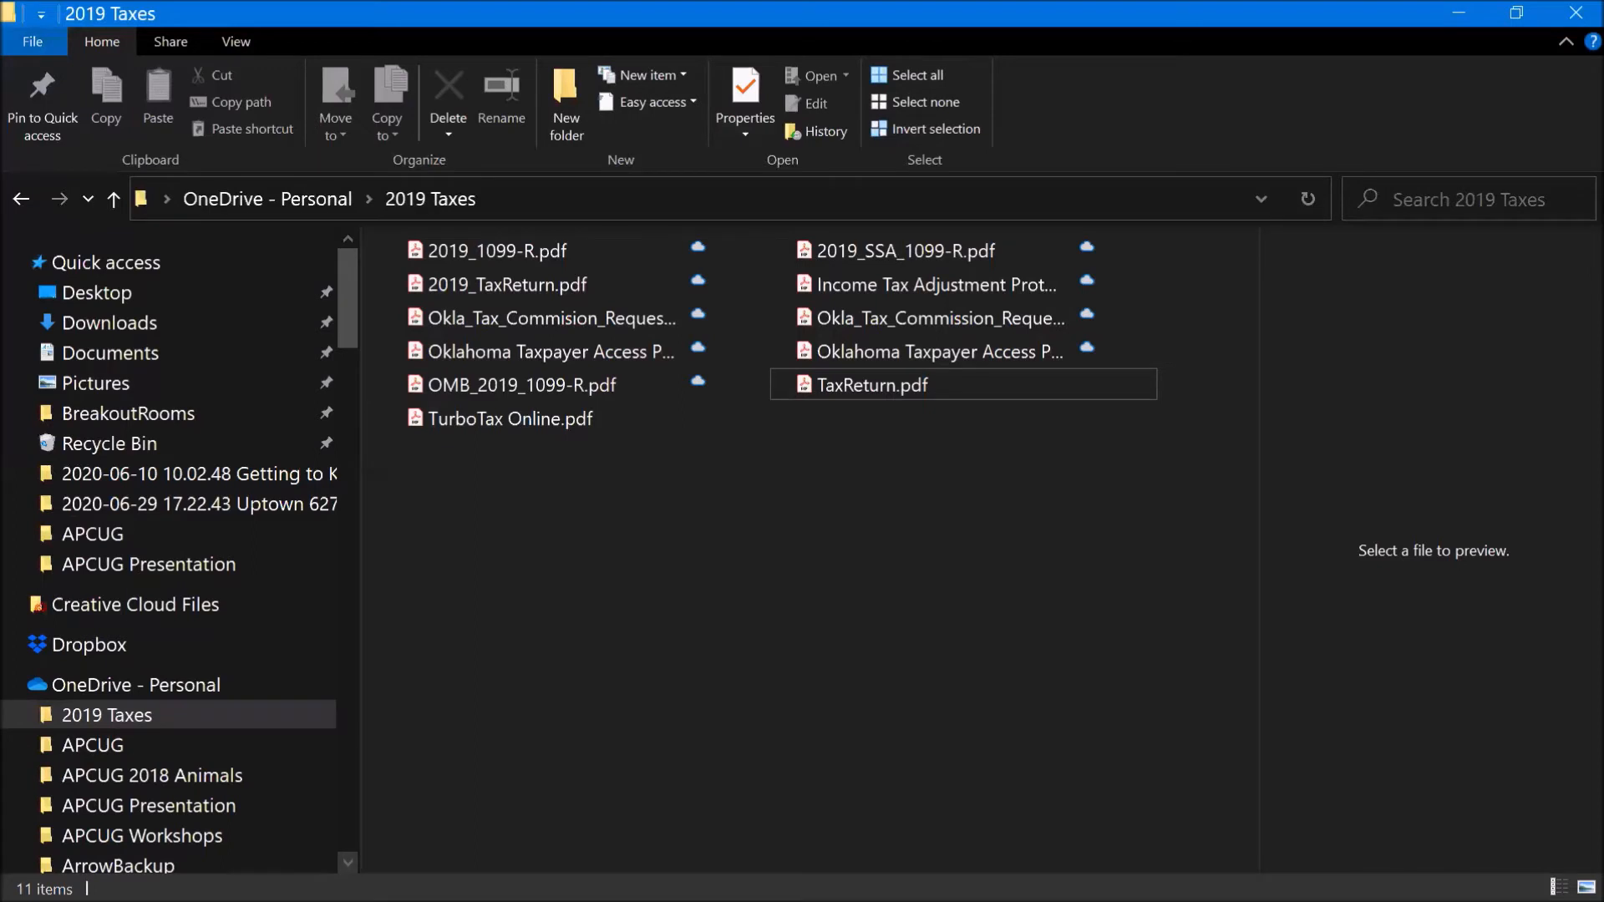
scroll(167, 551, "down", 3)
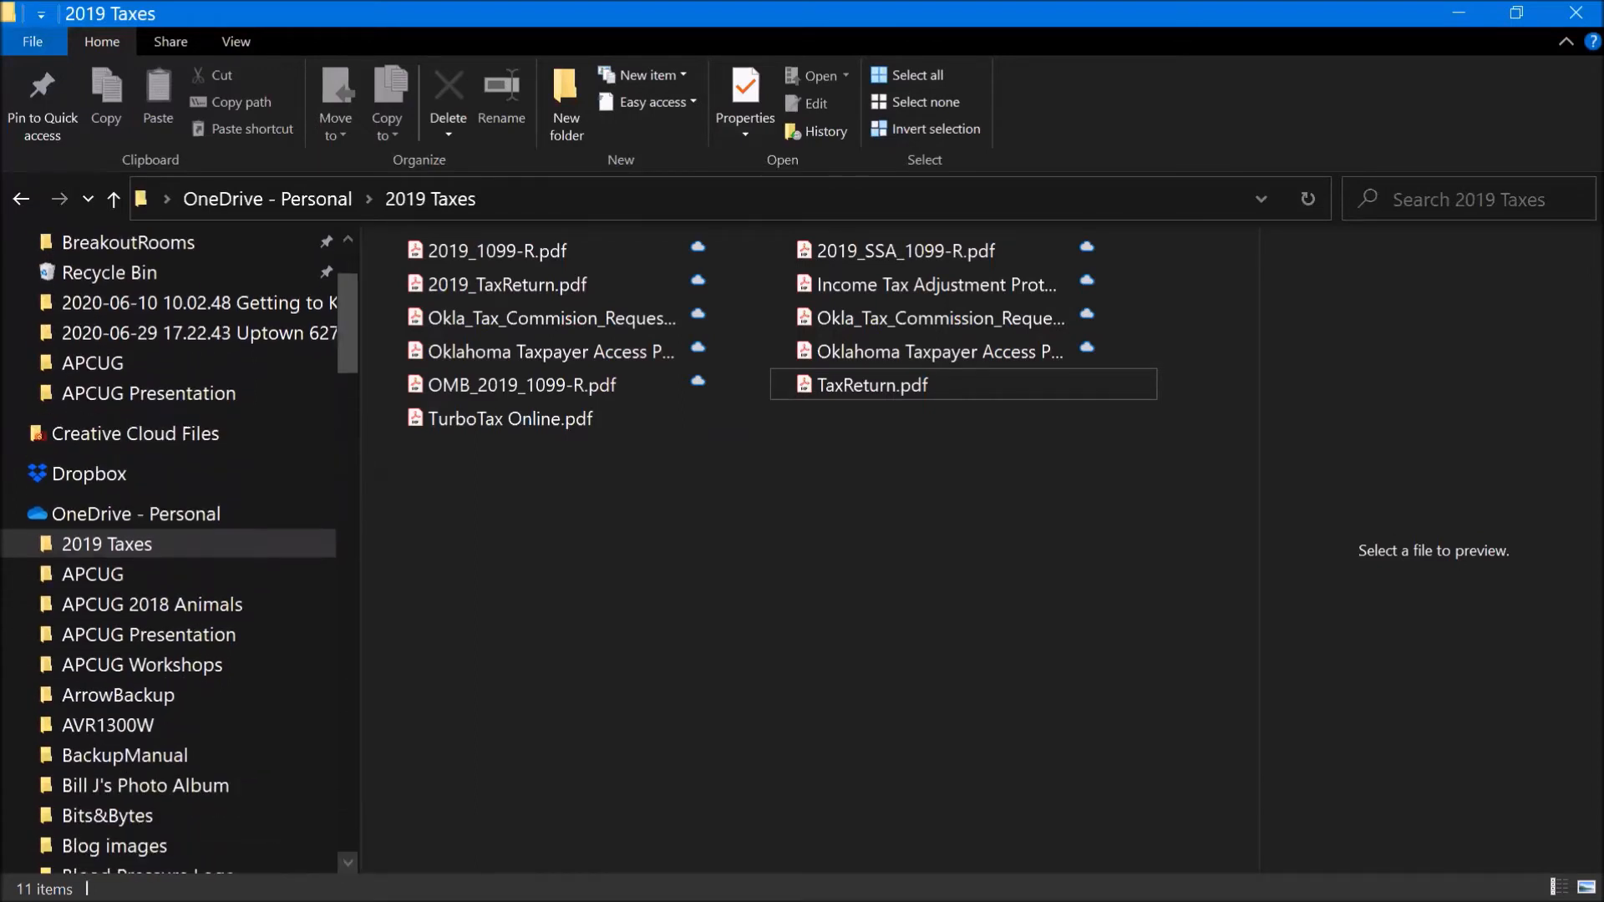
scroll(167, 552, "down", 1)
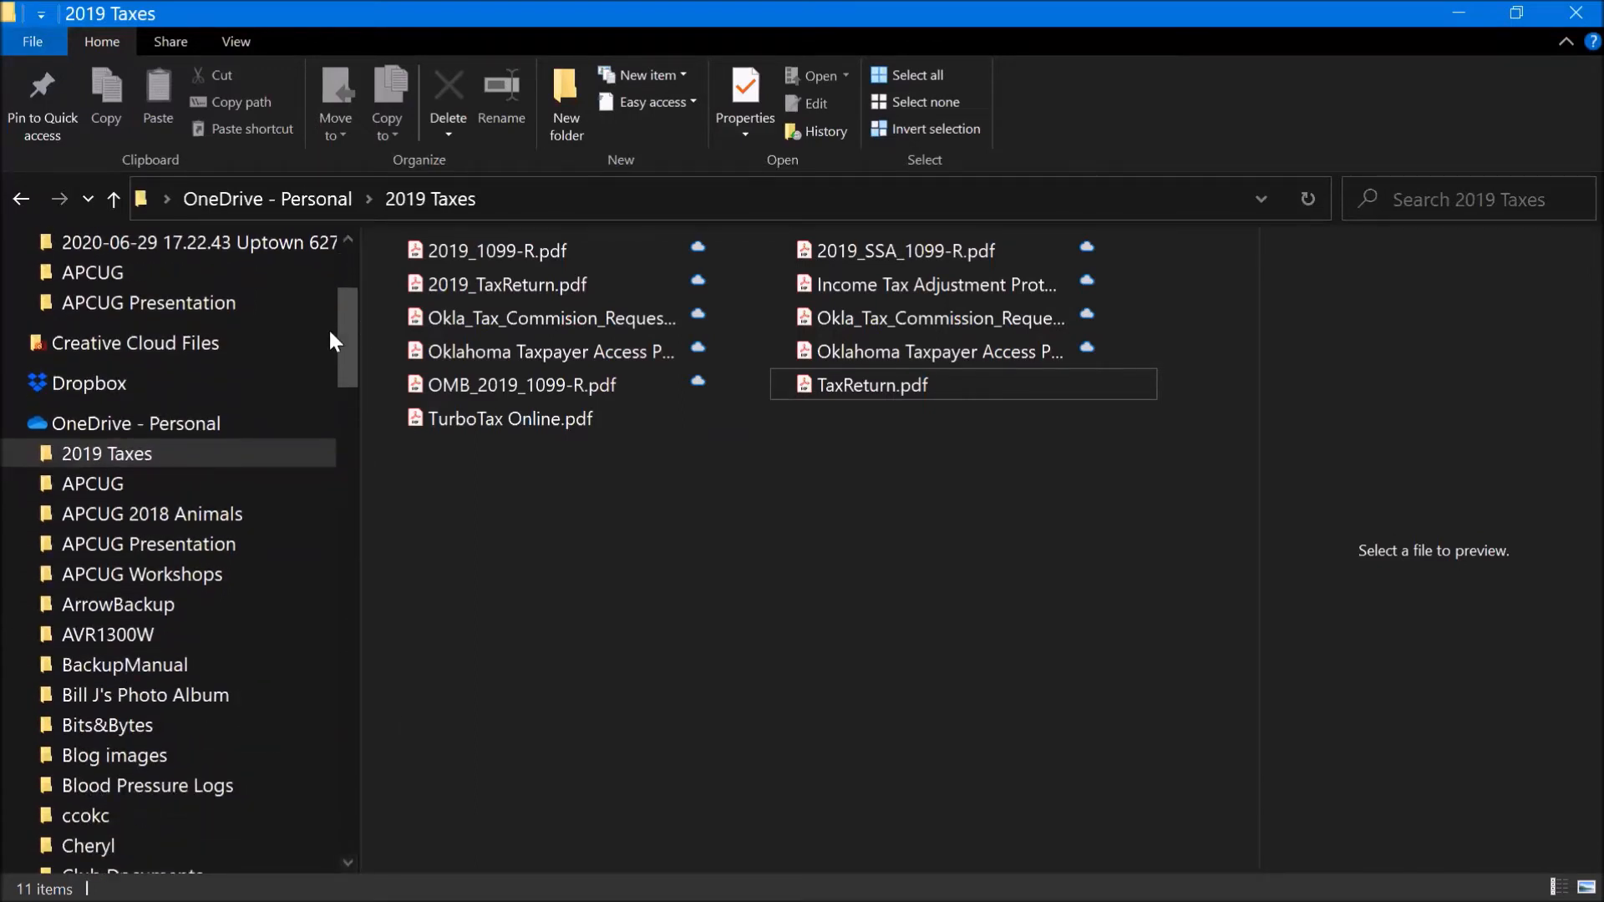
left_click_drag(341, 337, 359, 280)
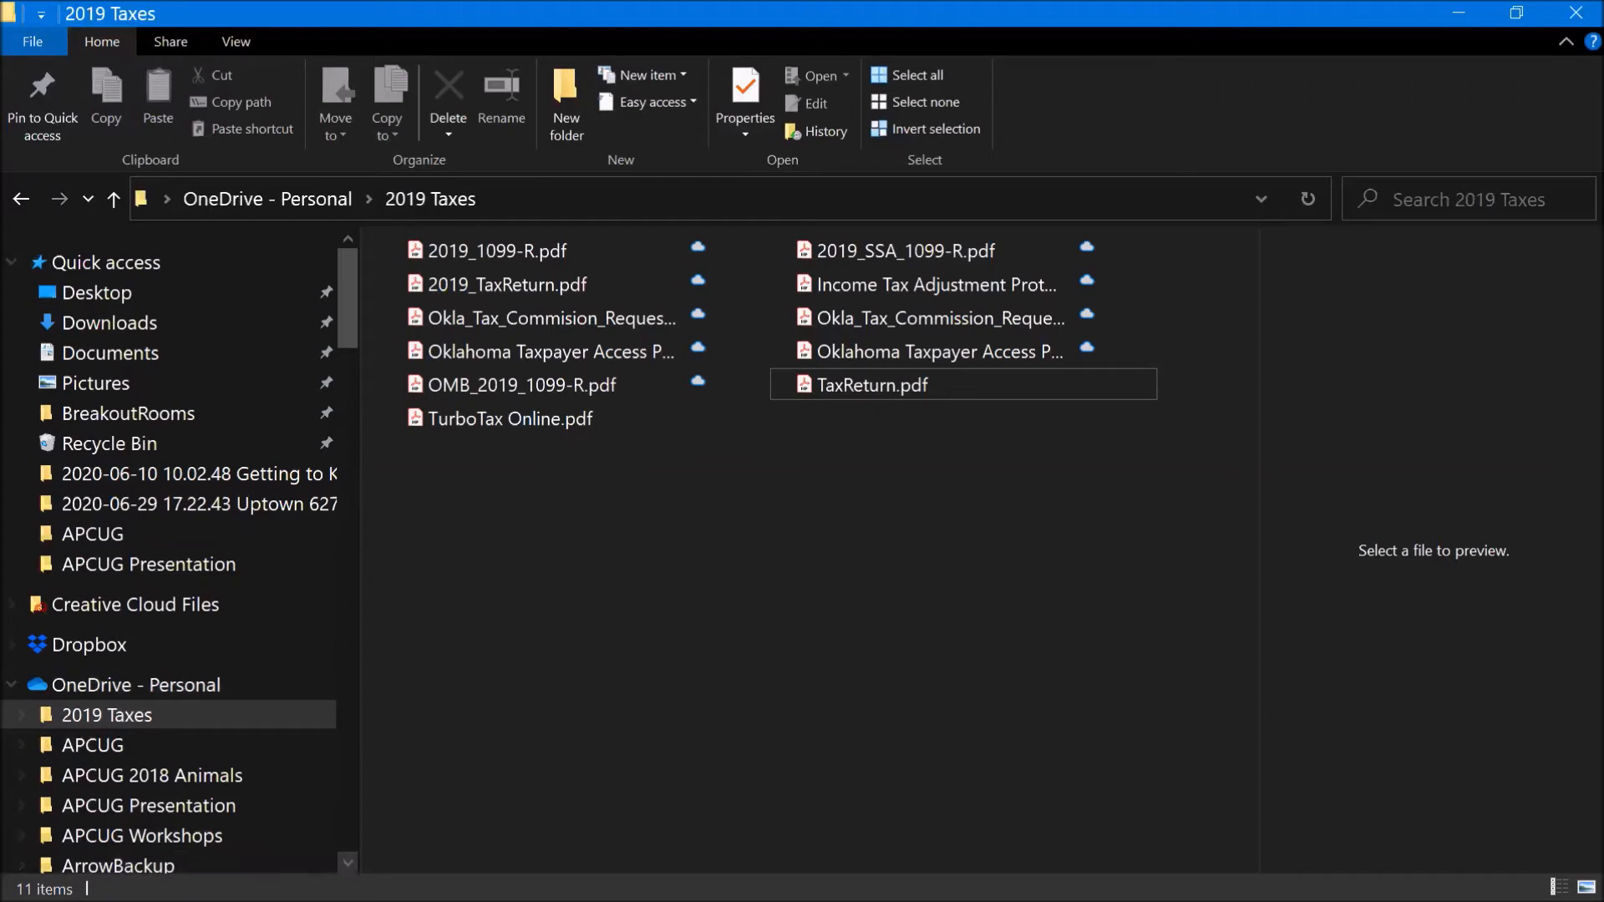
scroll(179, 551, "down", 3)
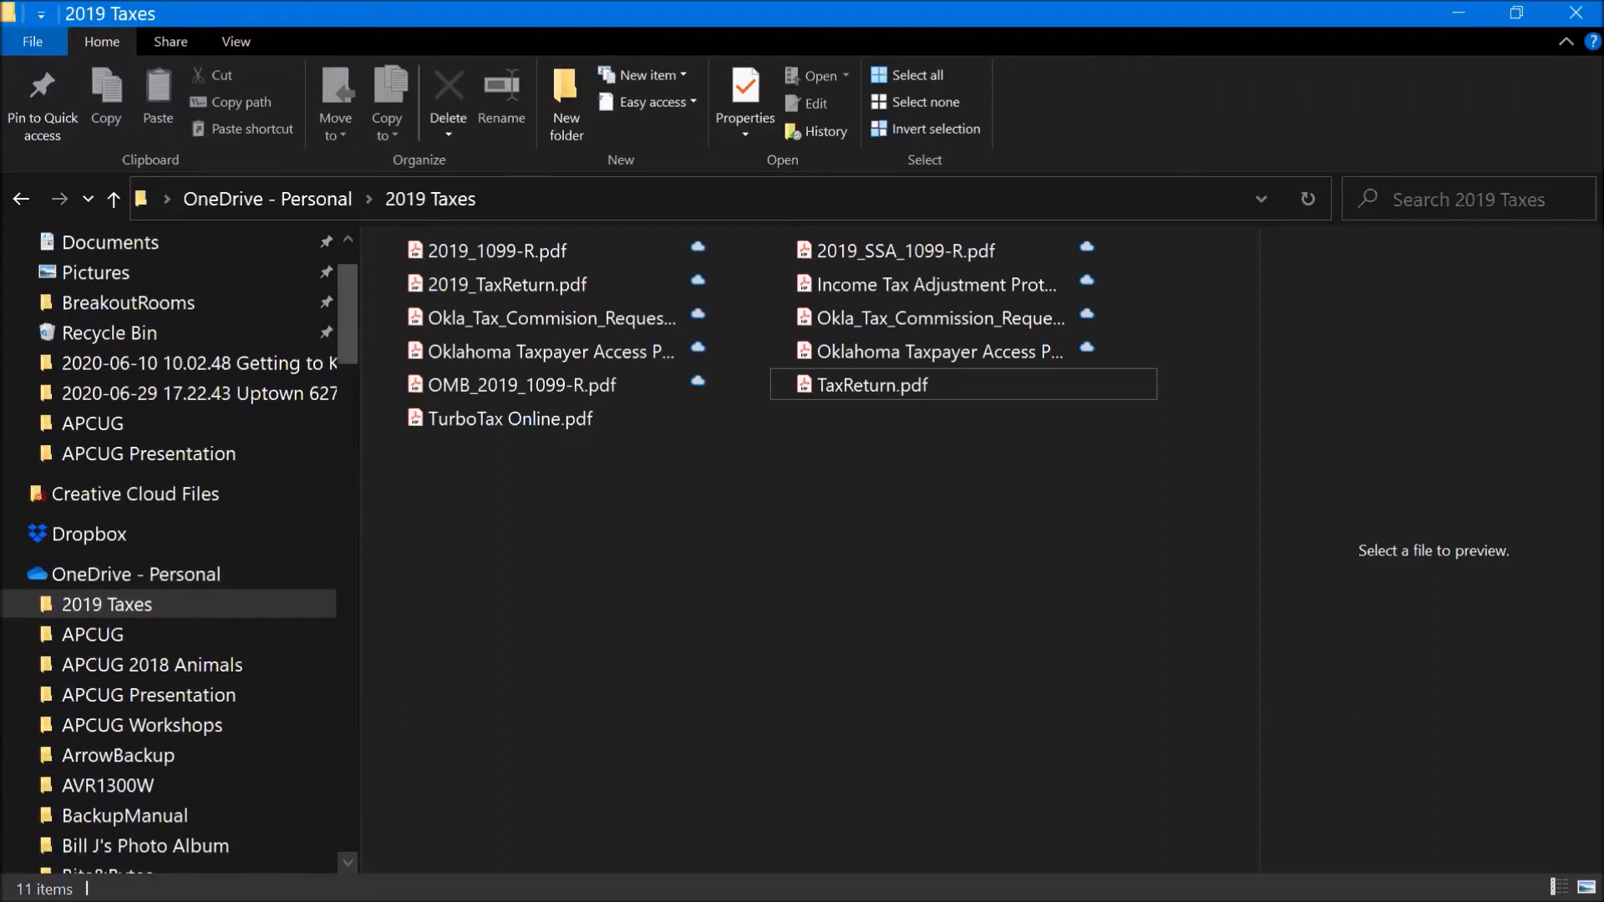
scroll(179, 551, "down", 1)
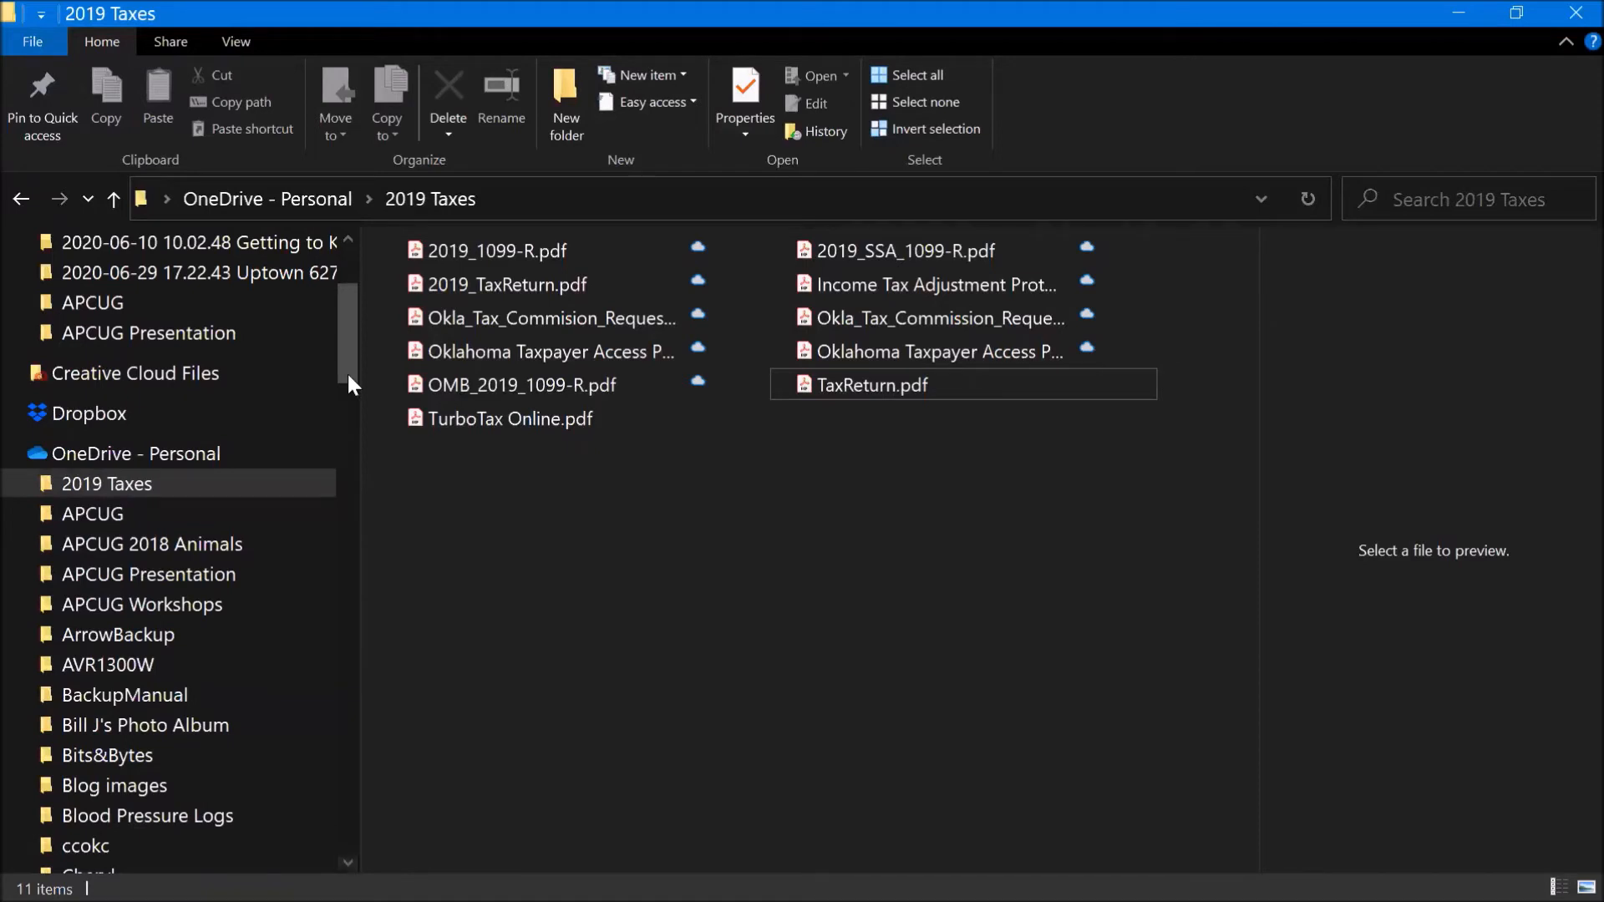
Step: View the properties of the OneDrive - Personal folder, and close them again
scroll(348, 319, "up", 3)
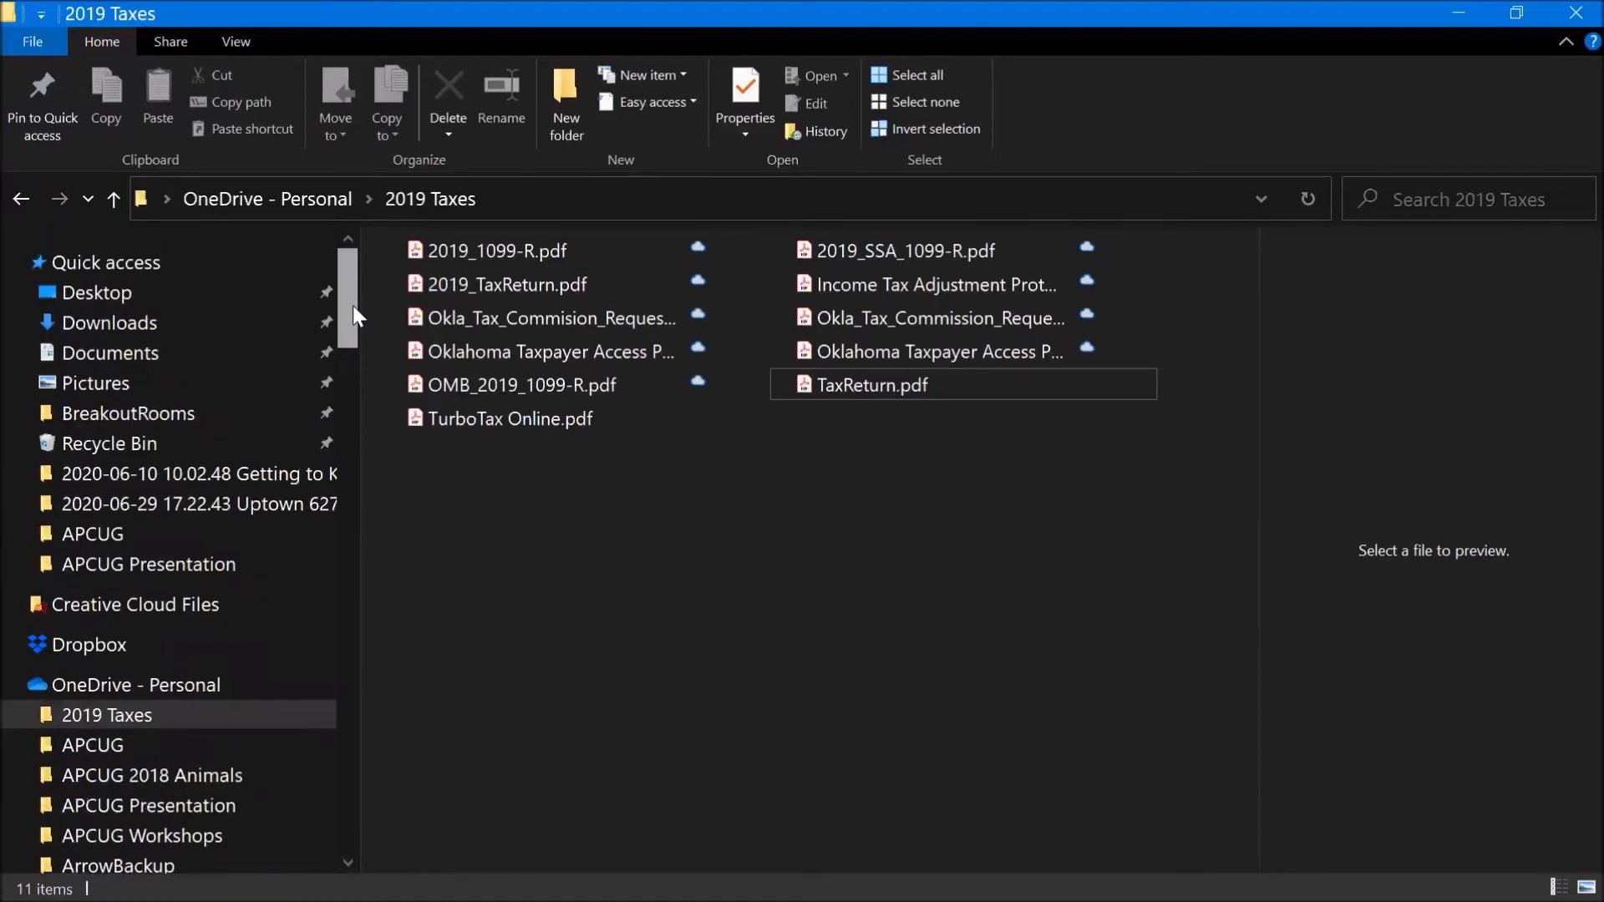
right_click(170, 693)
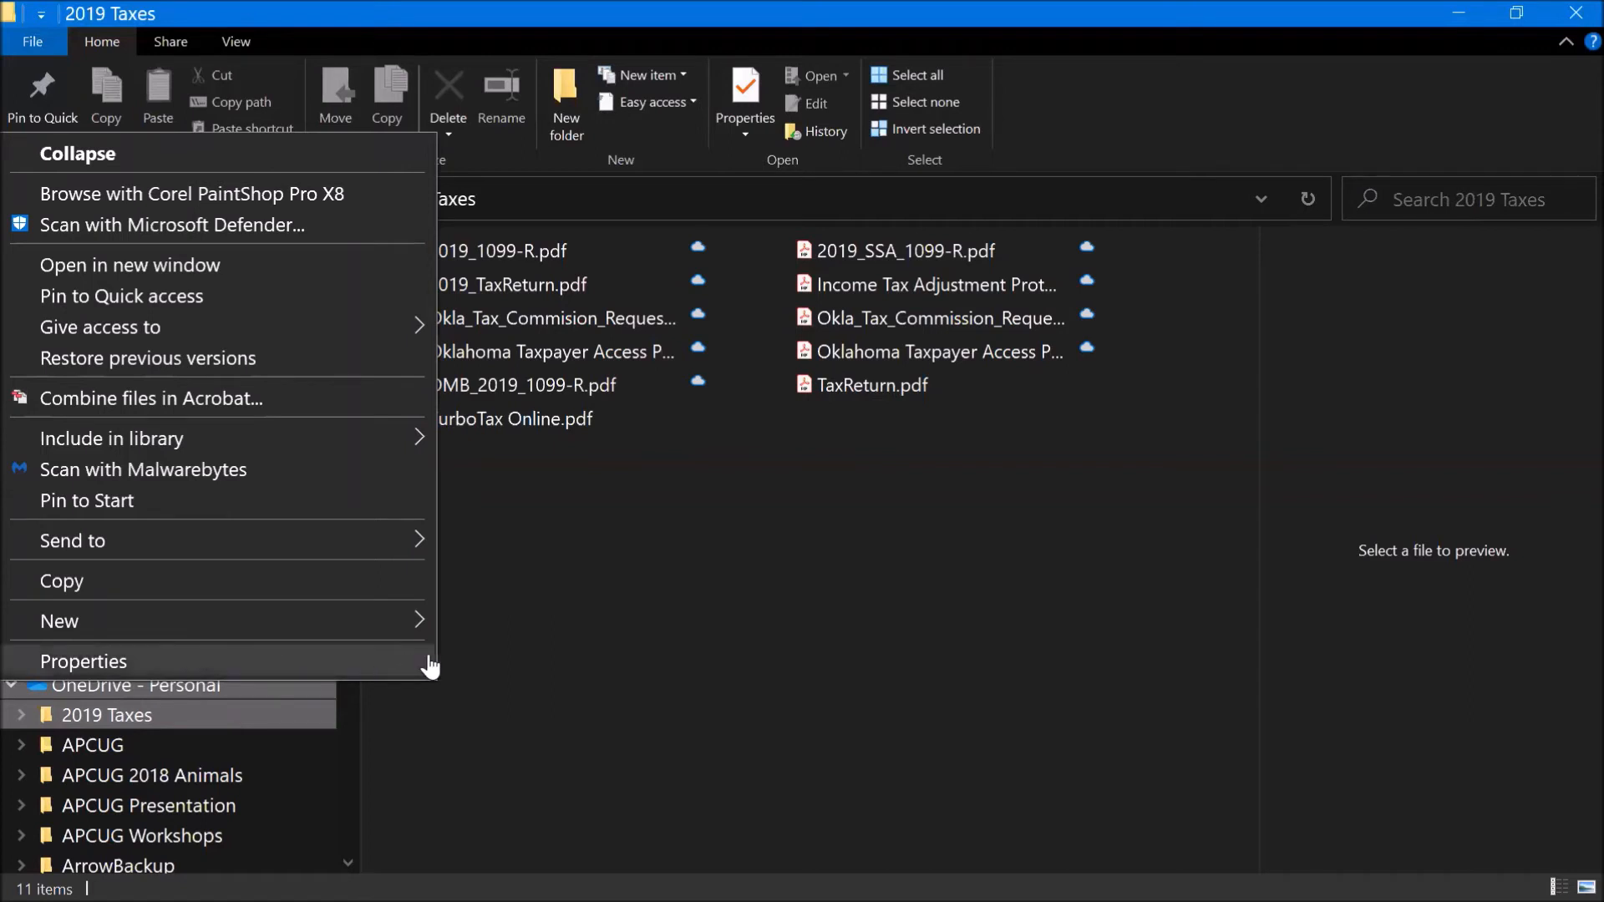
left_click(381, 660)
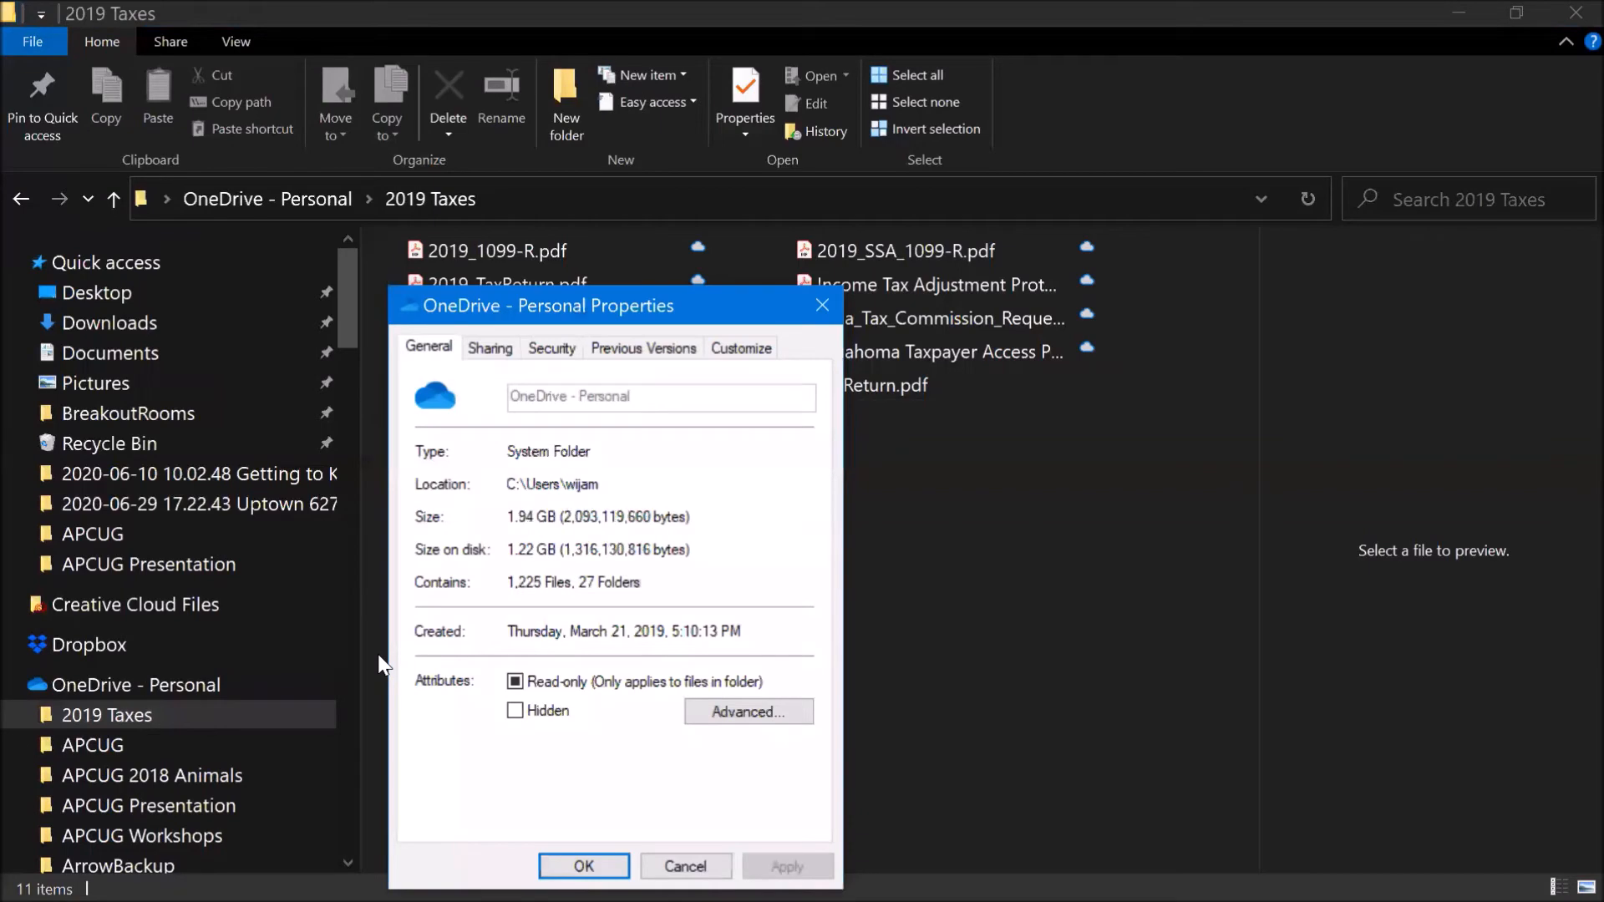
left_click(820, 306)
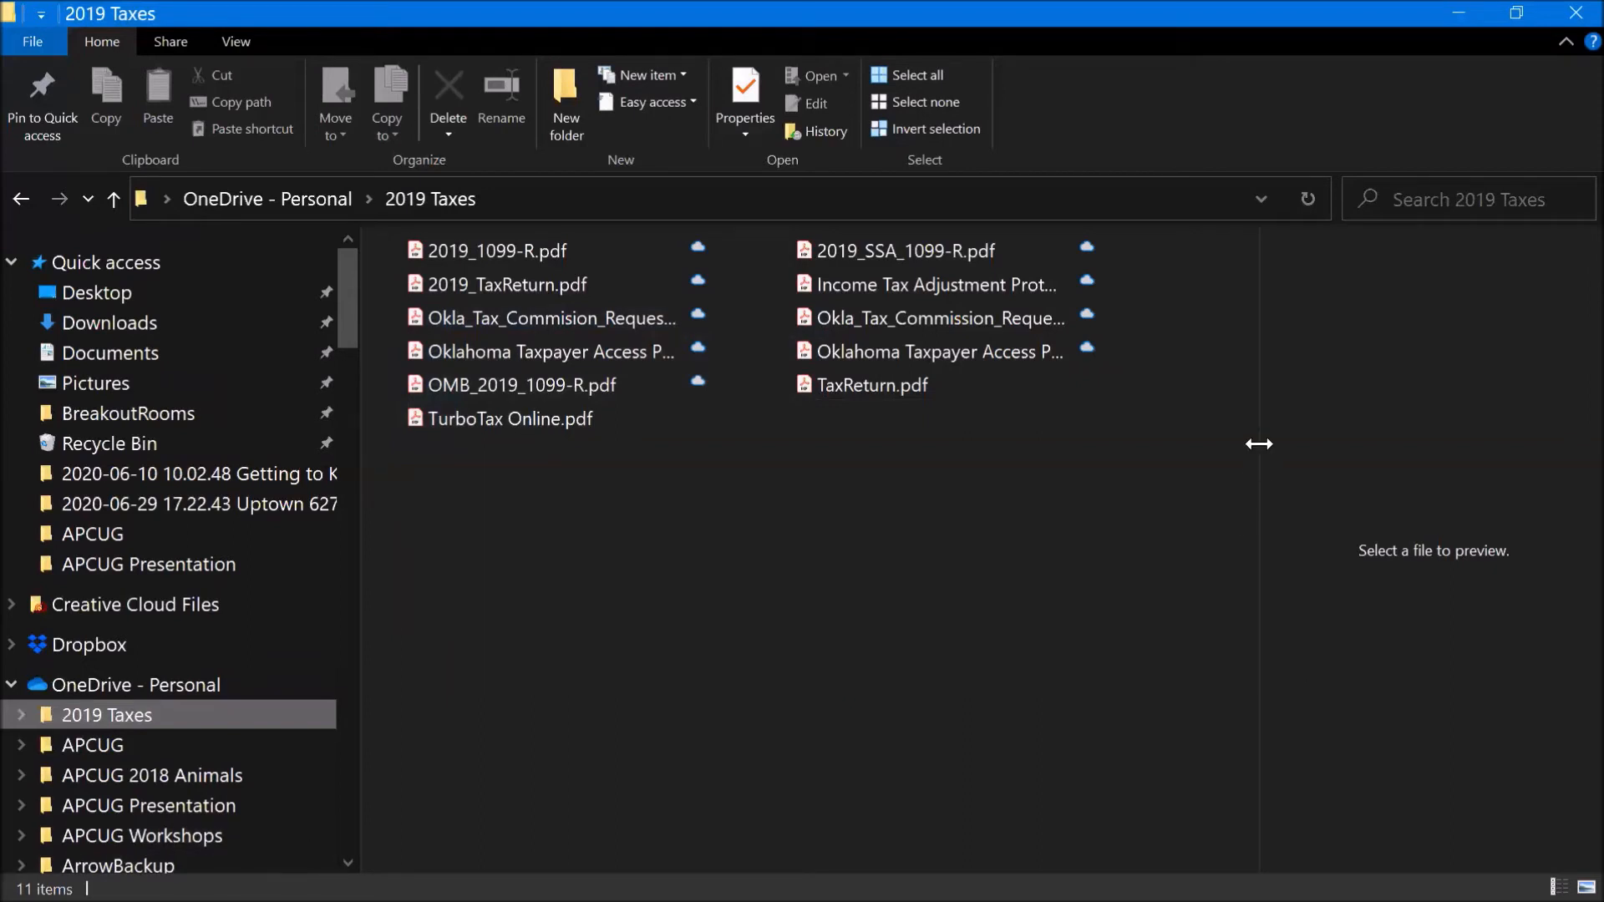
right_click(1178, 436)
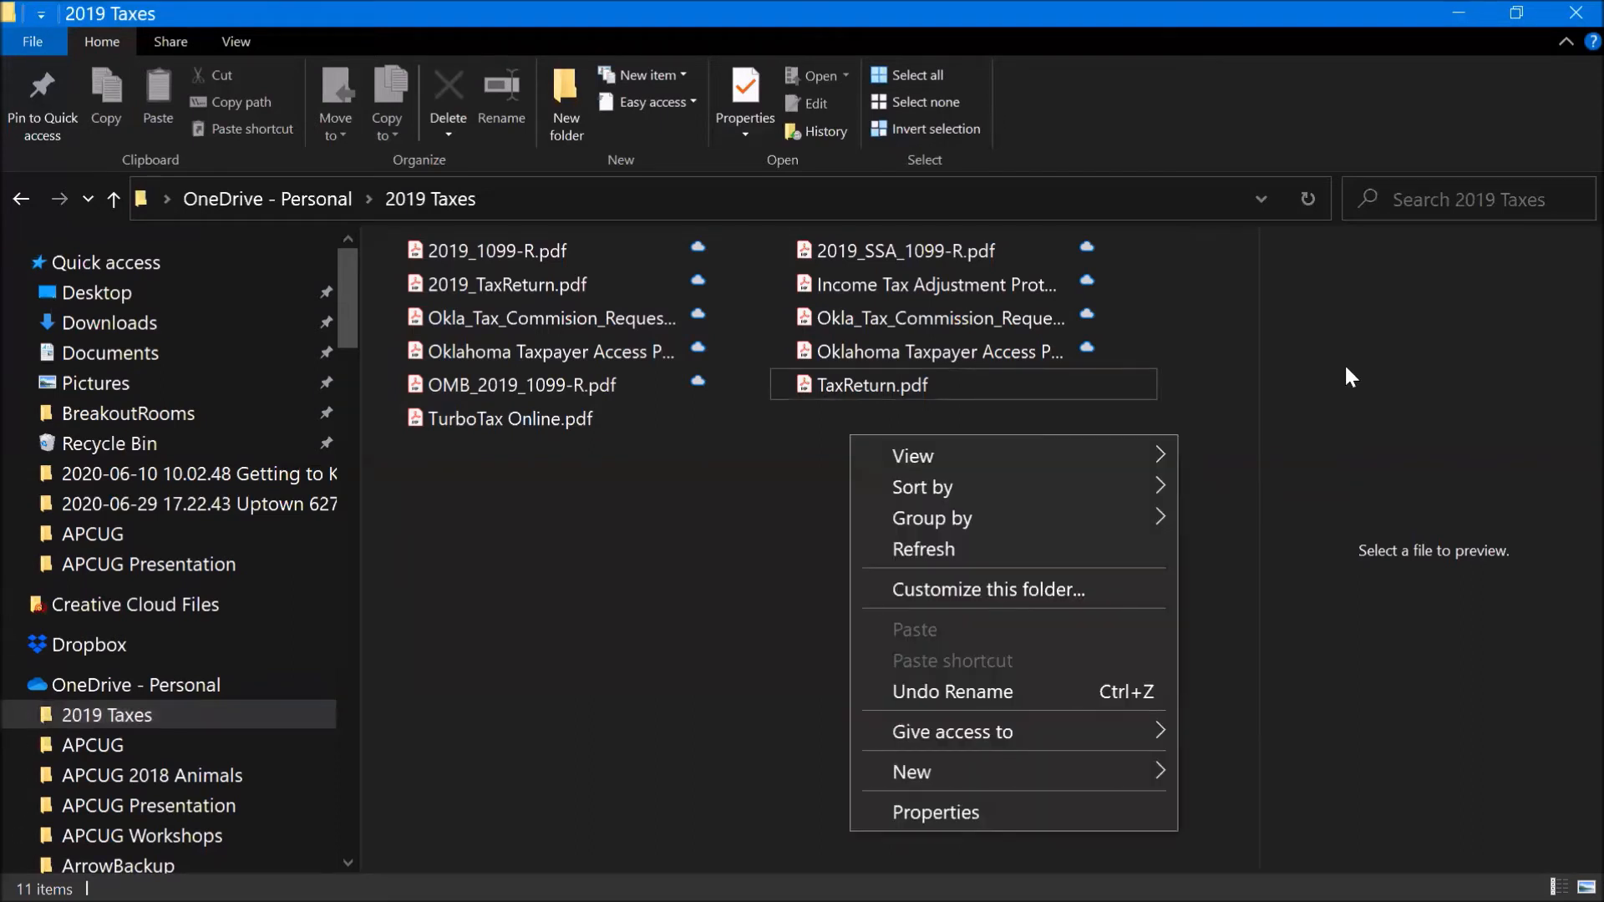
left_click(1346, 367)
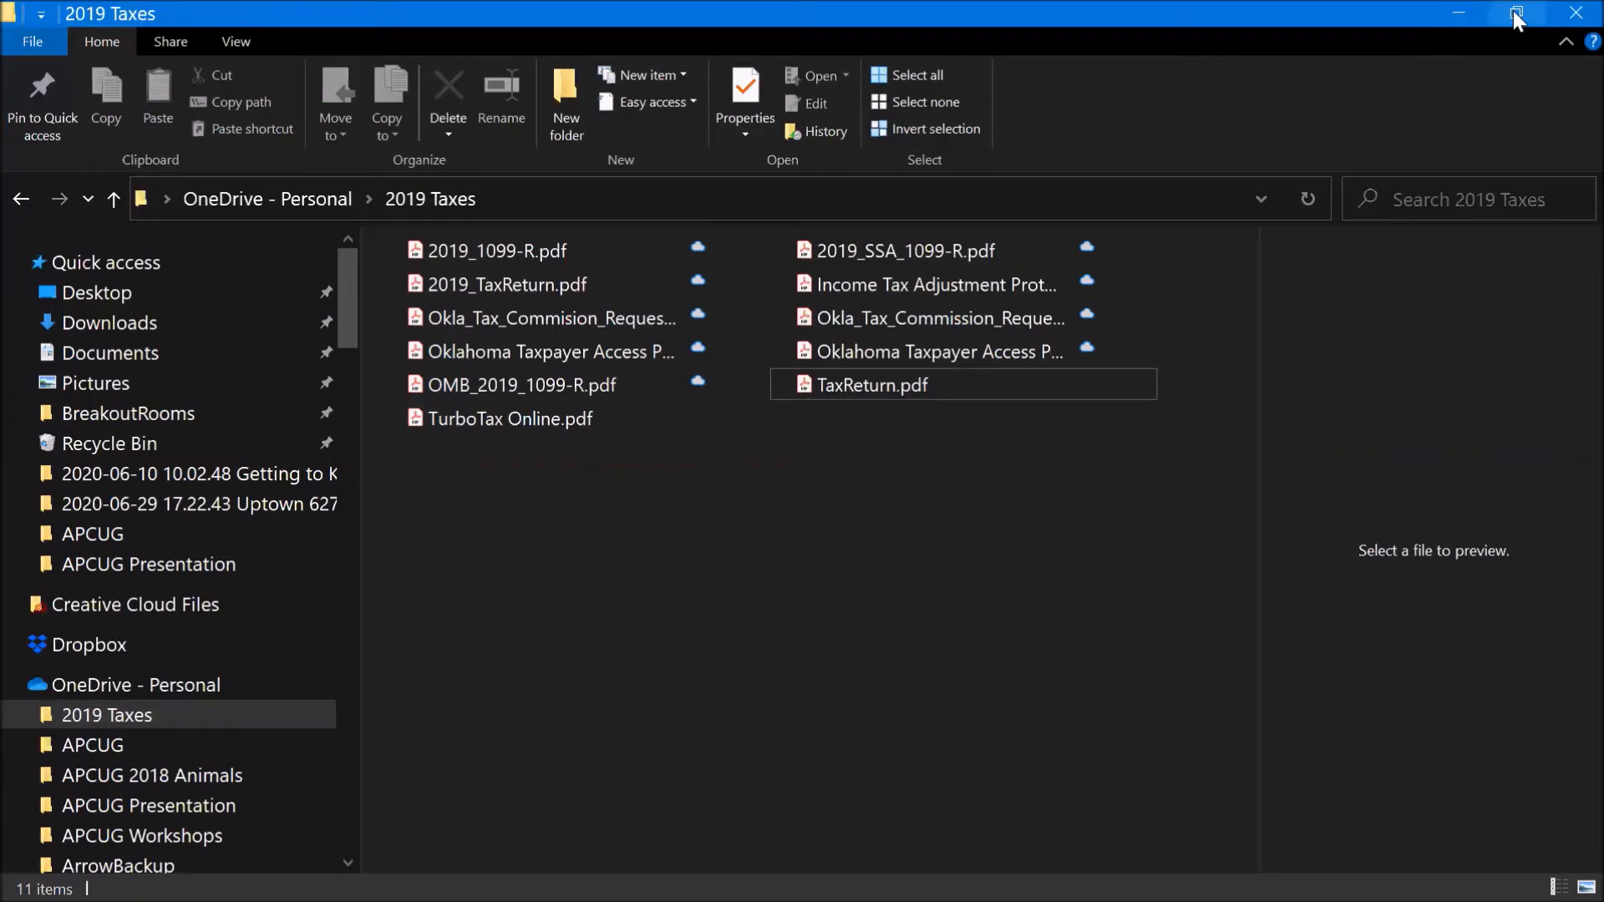
Step: Reduce the File Explorer window from full screen, and open Windows Settings to look at the Accounts category
key("super+Down")
left_click(1379, 279)
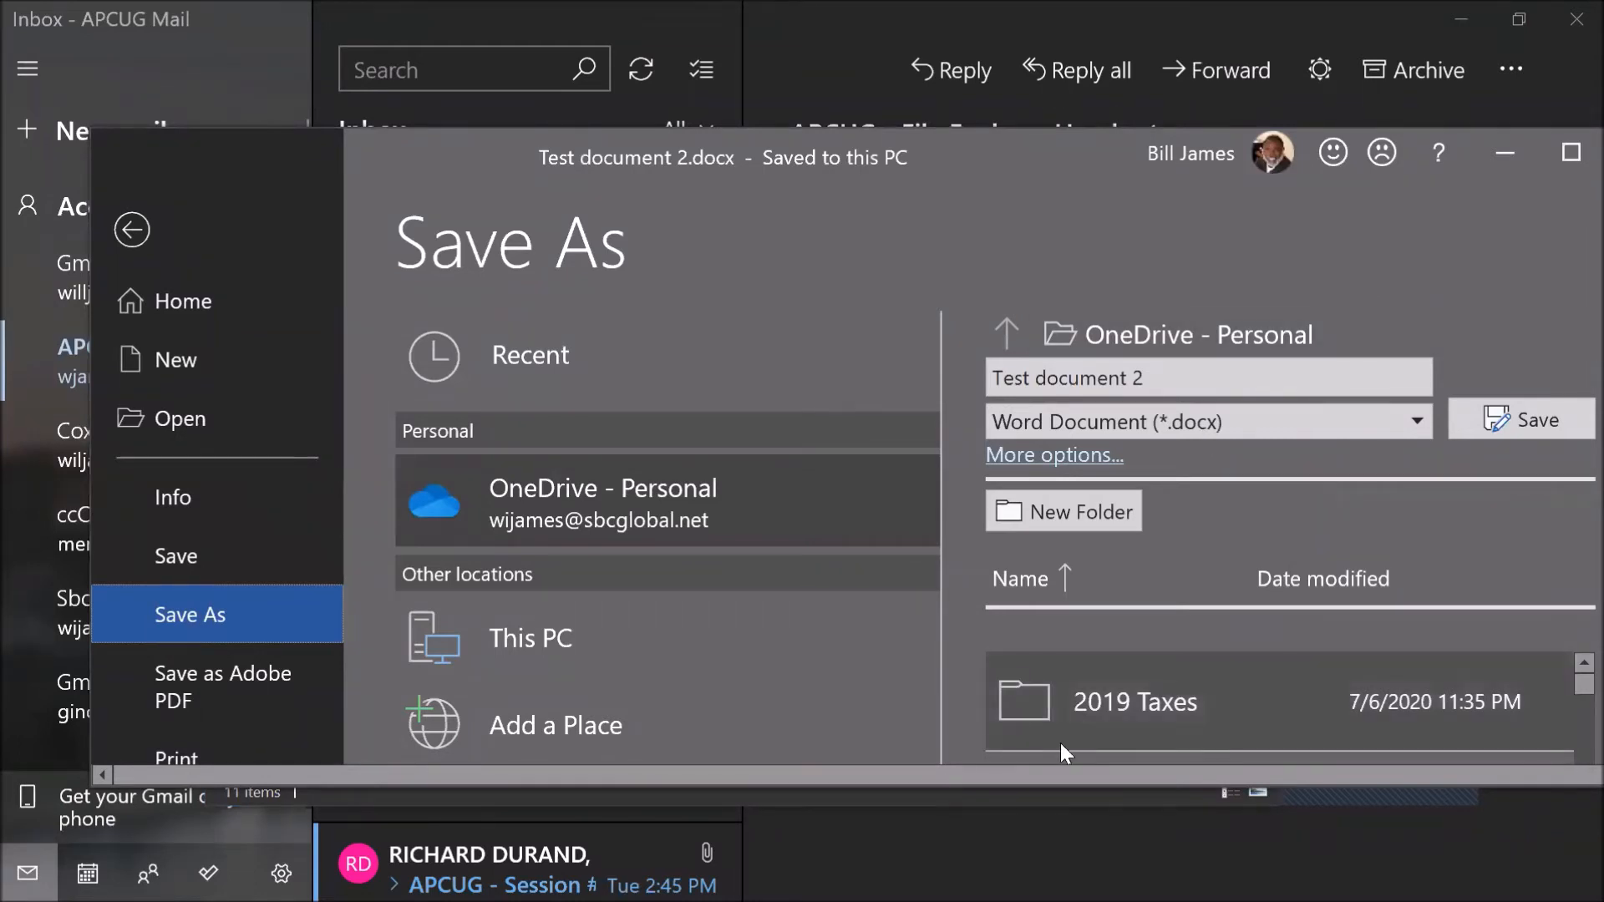
mouse_move(1018, 899)
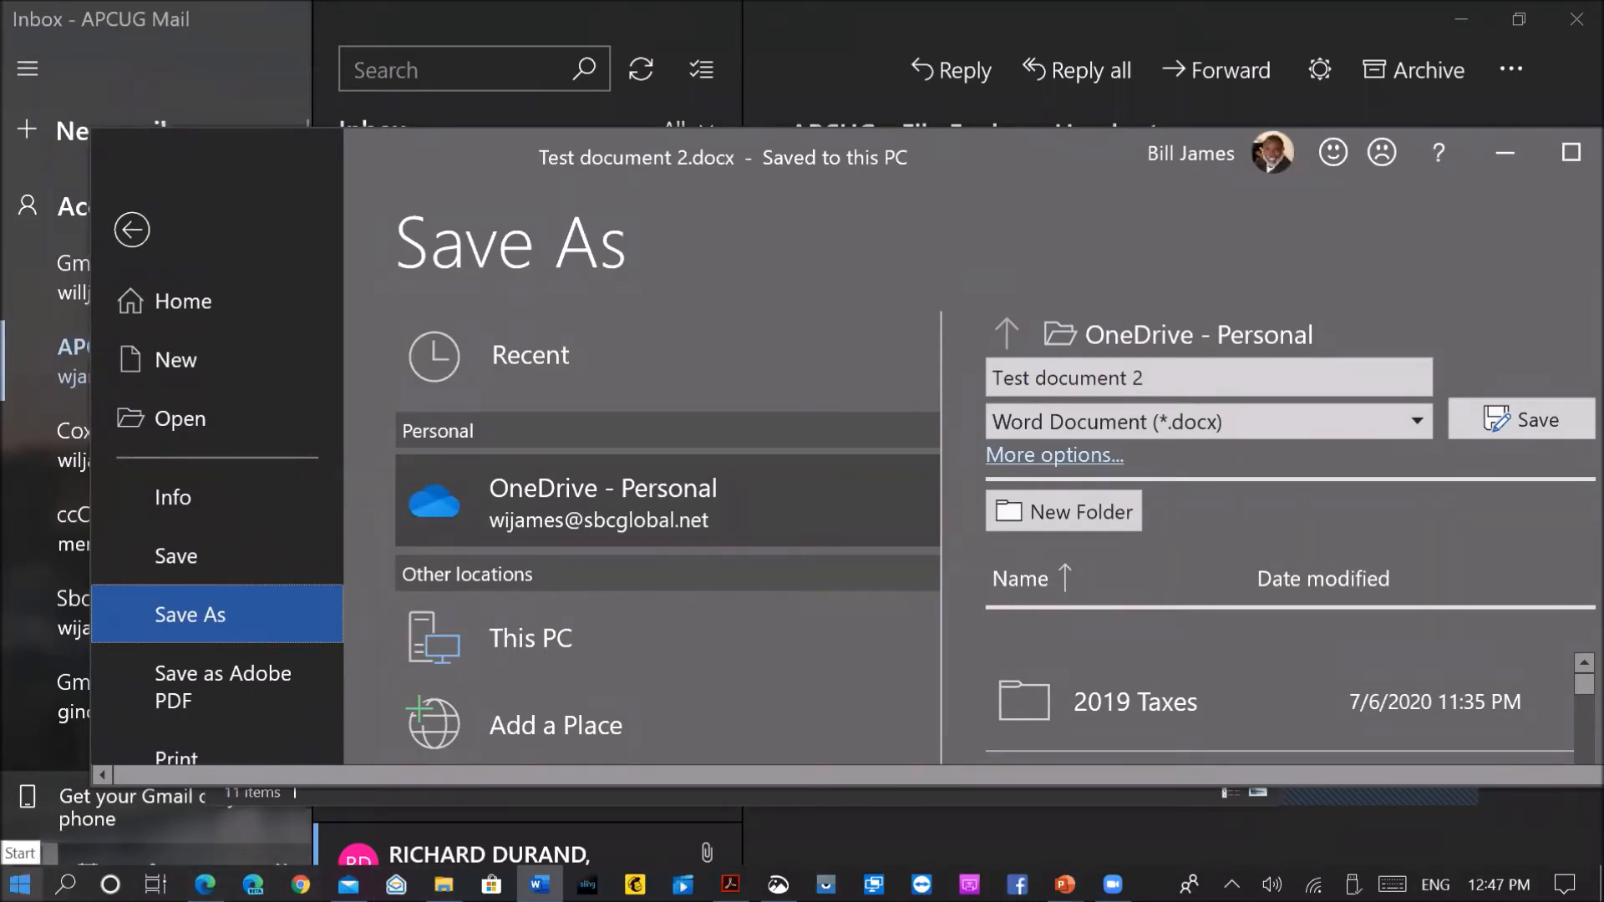
left_click(20, 884)
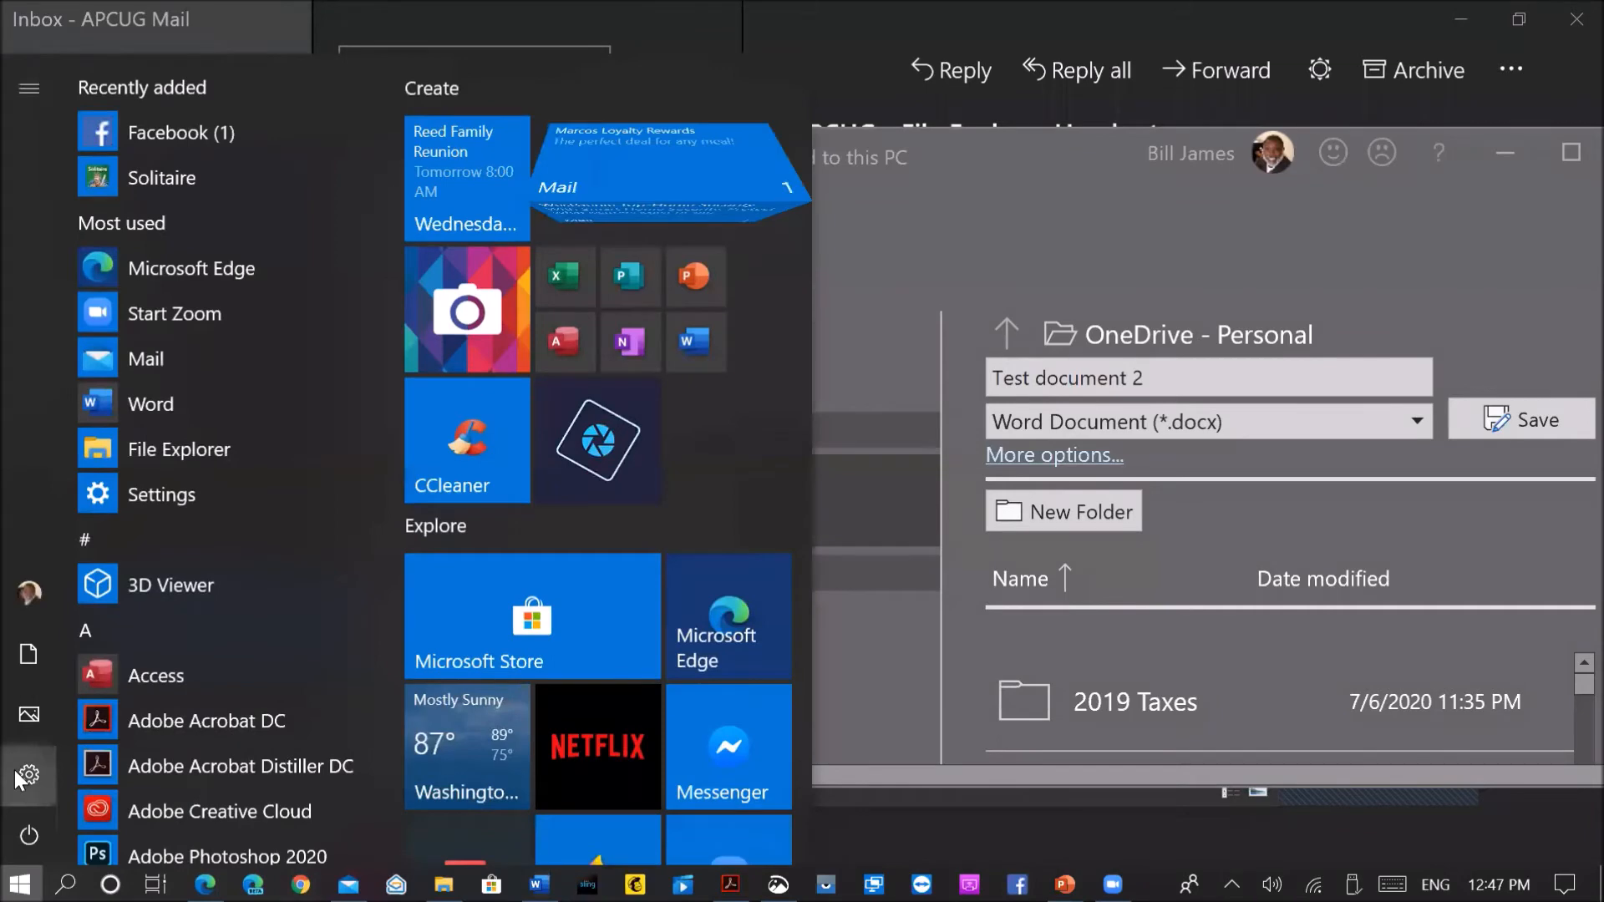
mouse_move(18, 779)
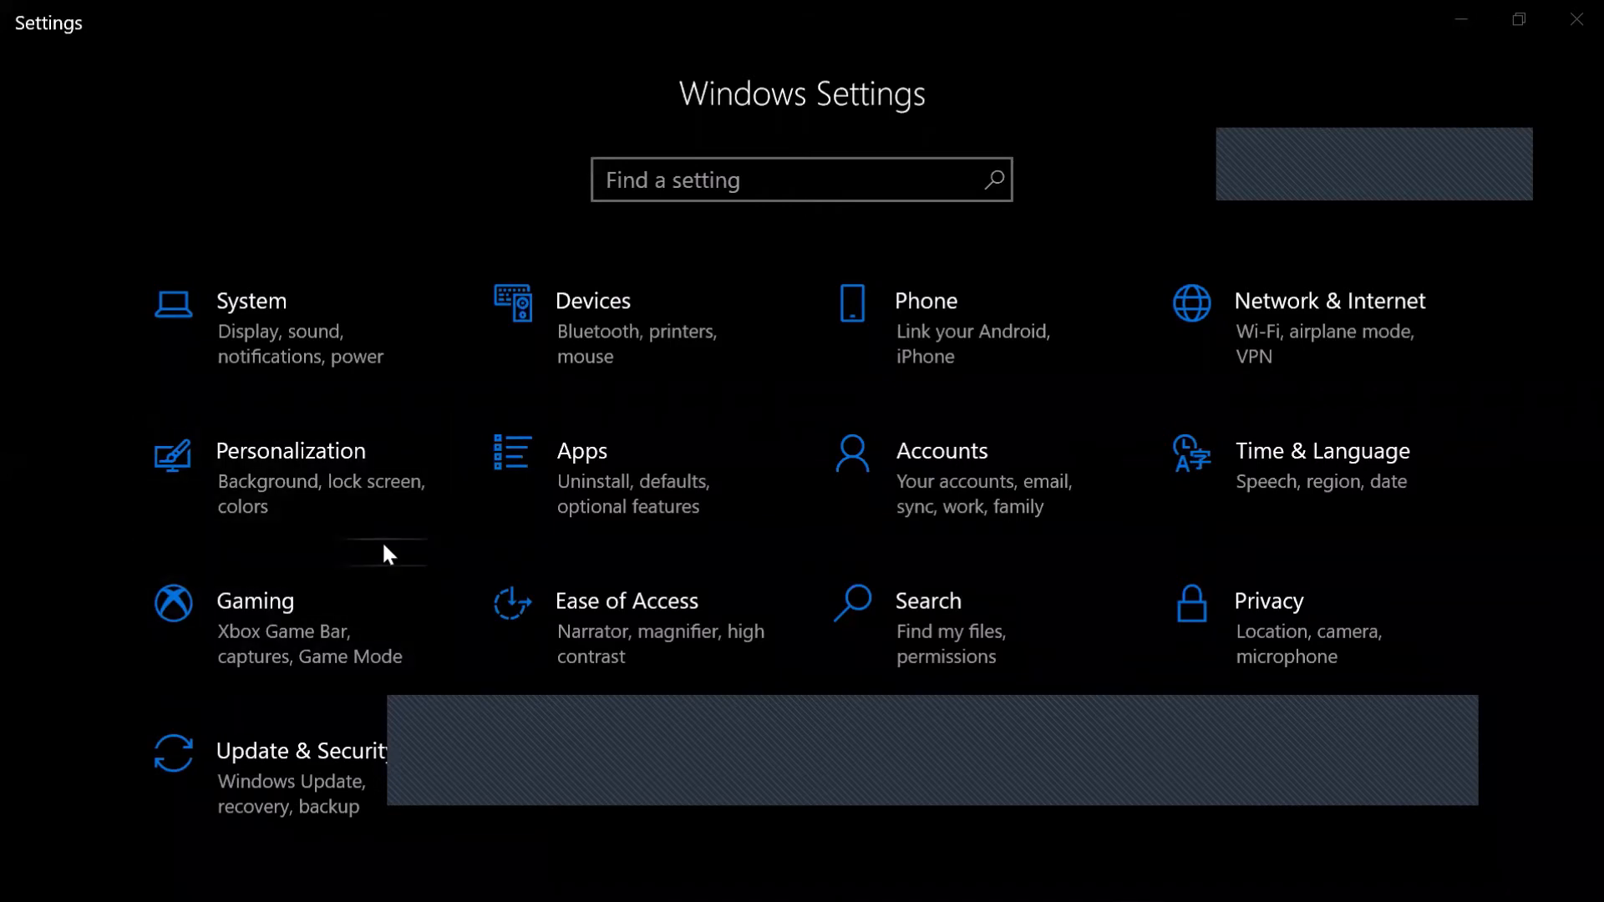
left_click(951, 507)
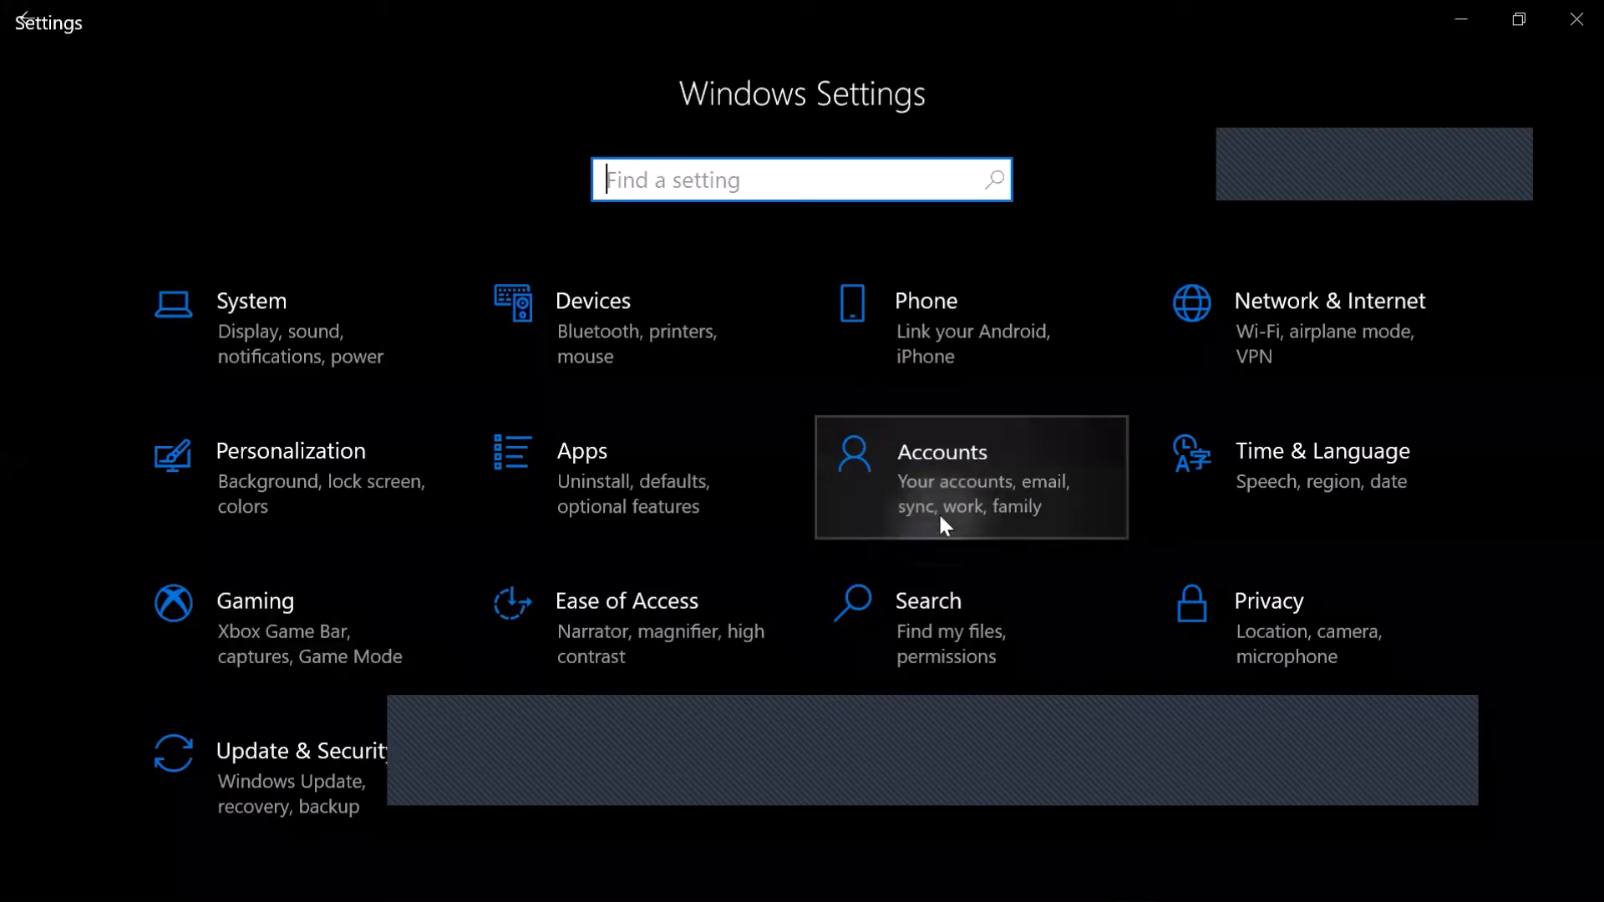
left_click(949, 505)
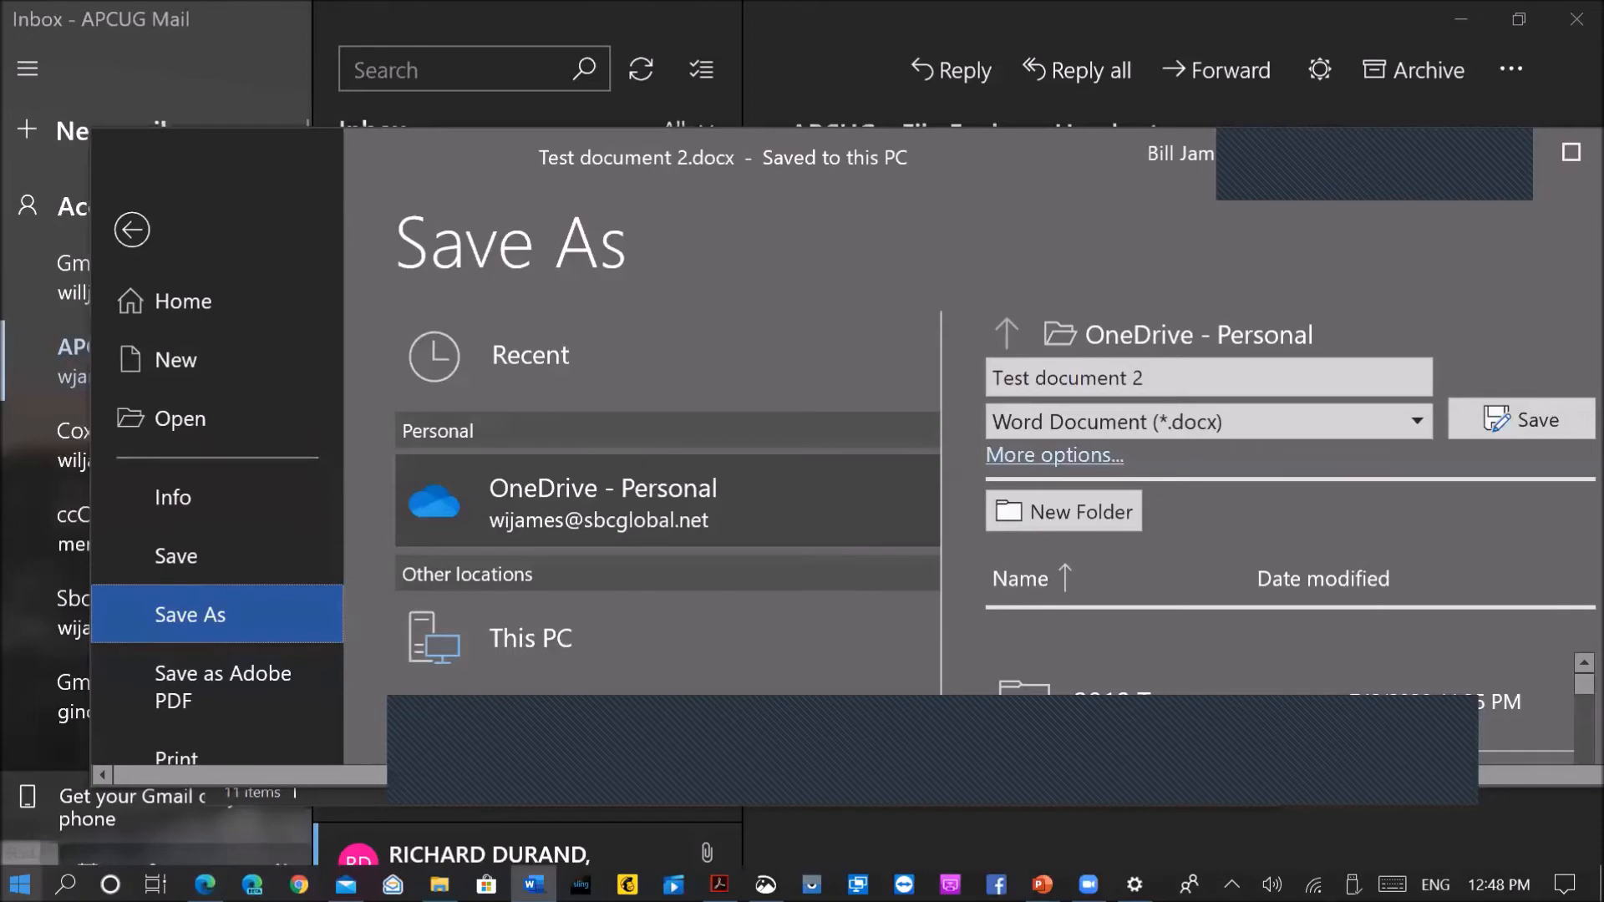
Step: Find OneDrive in the Start app list by its initial letter and look at its shortcut options
left_click(19, 884)
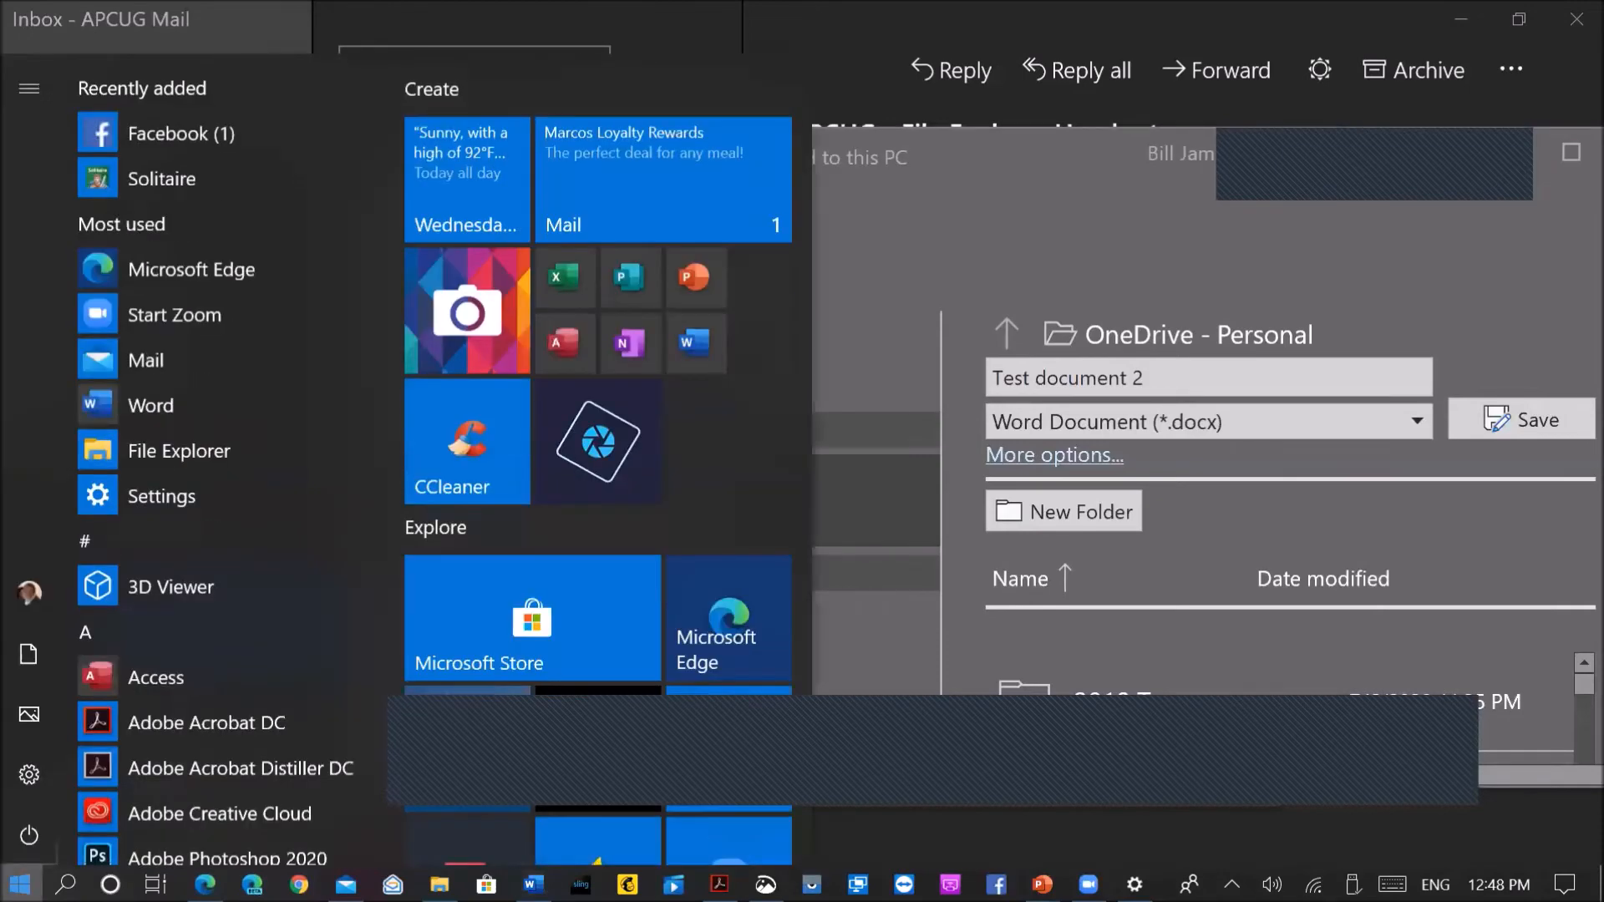
left_click(128, 630)
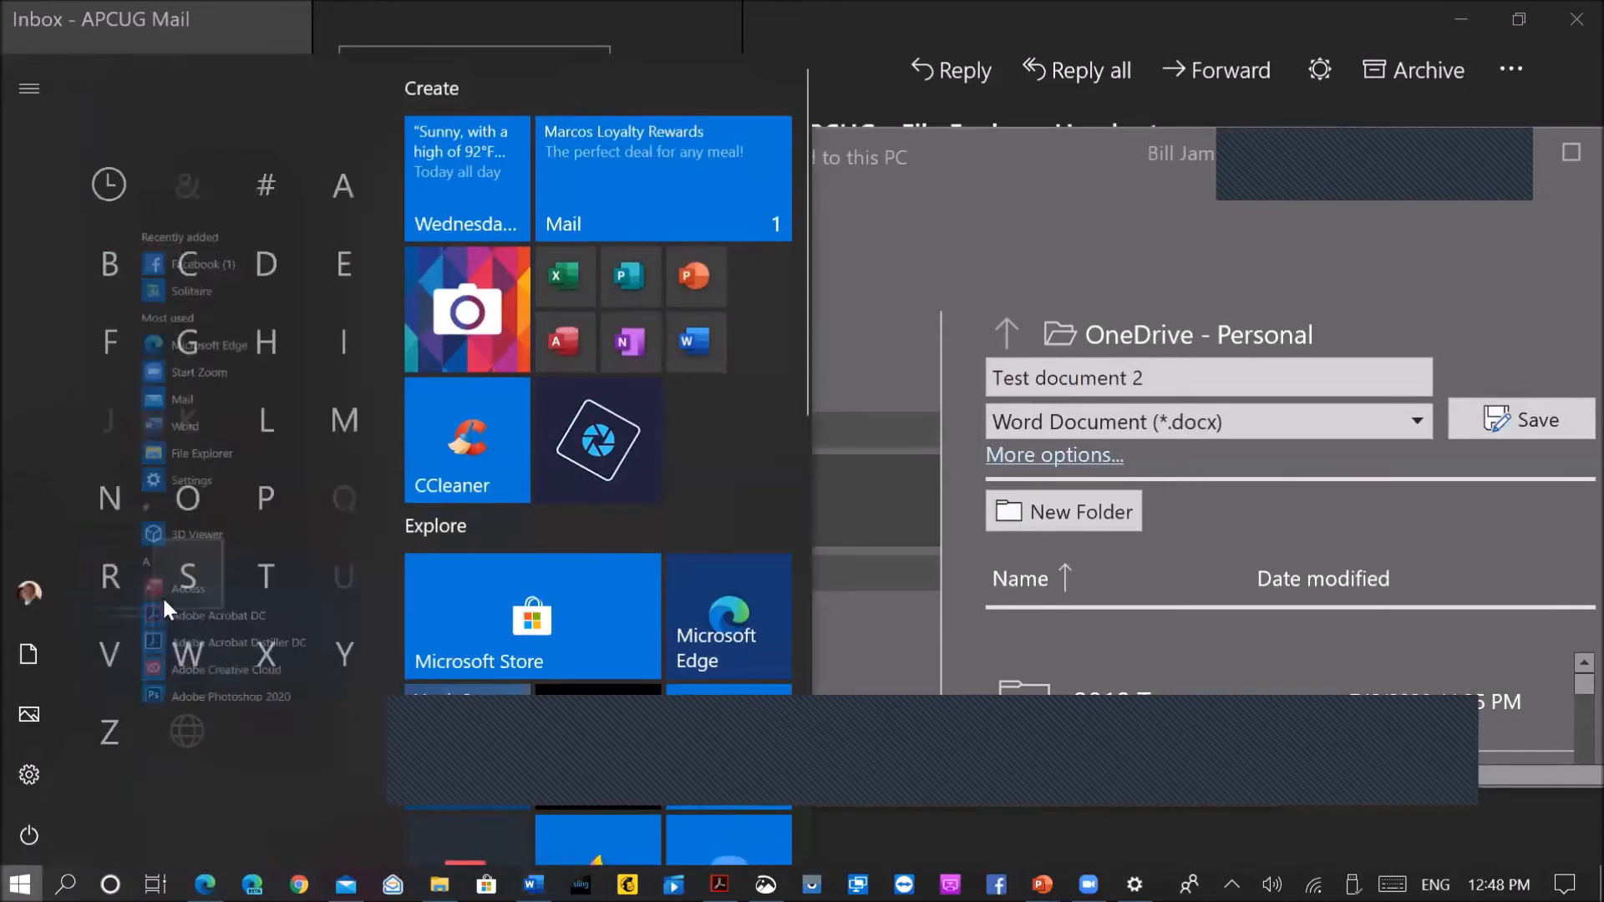
left_click(196, 492)
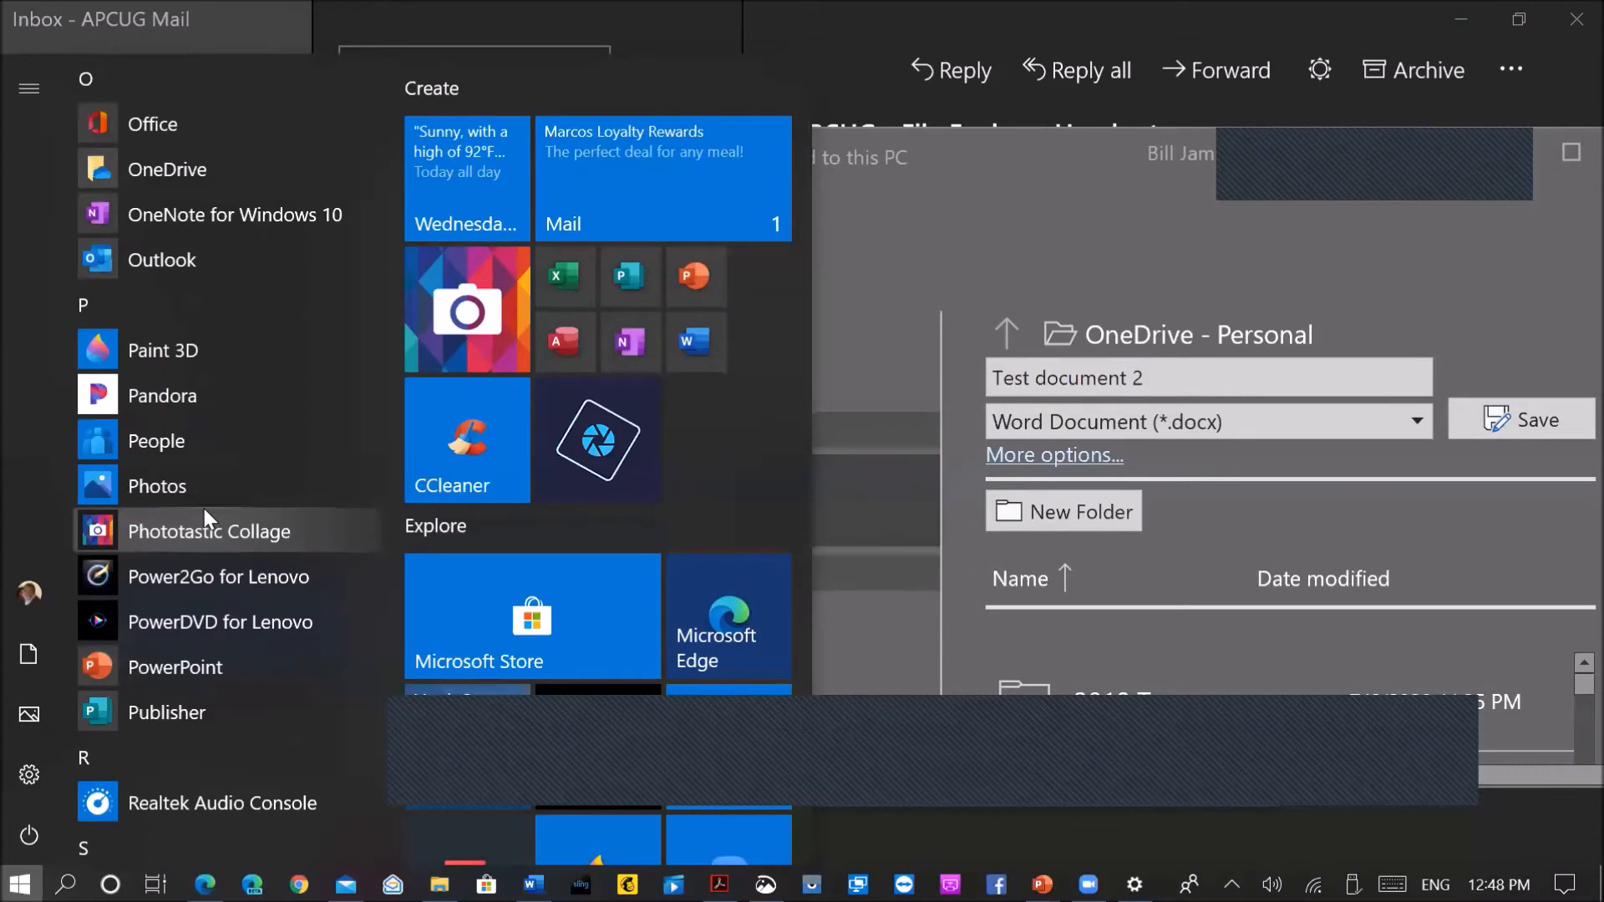
left_click(149, 172)
right_click(148, 169)
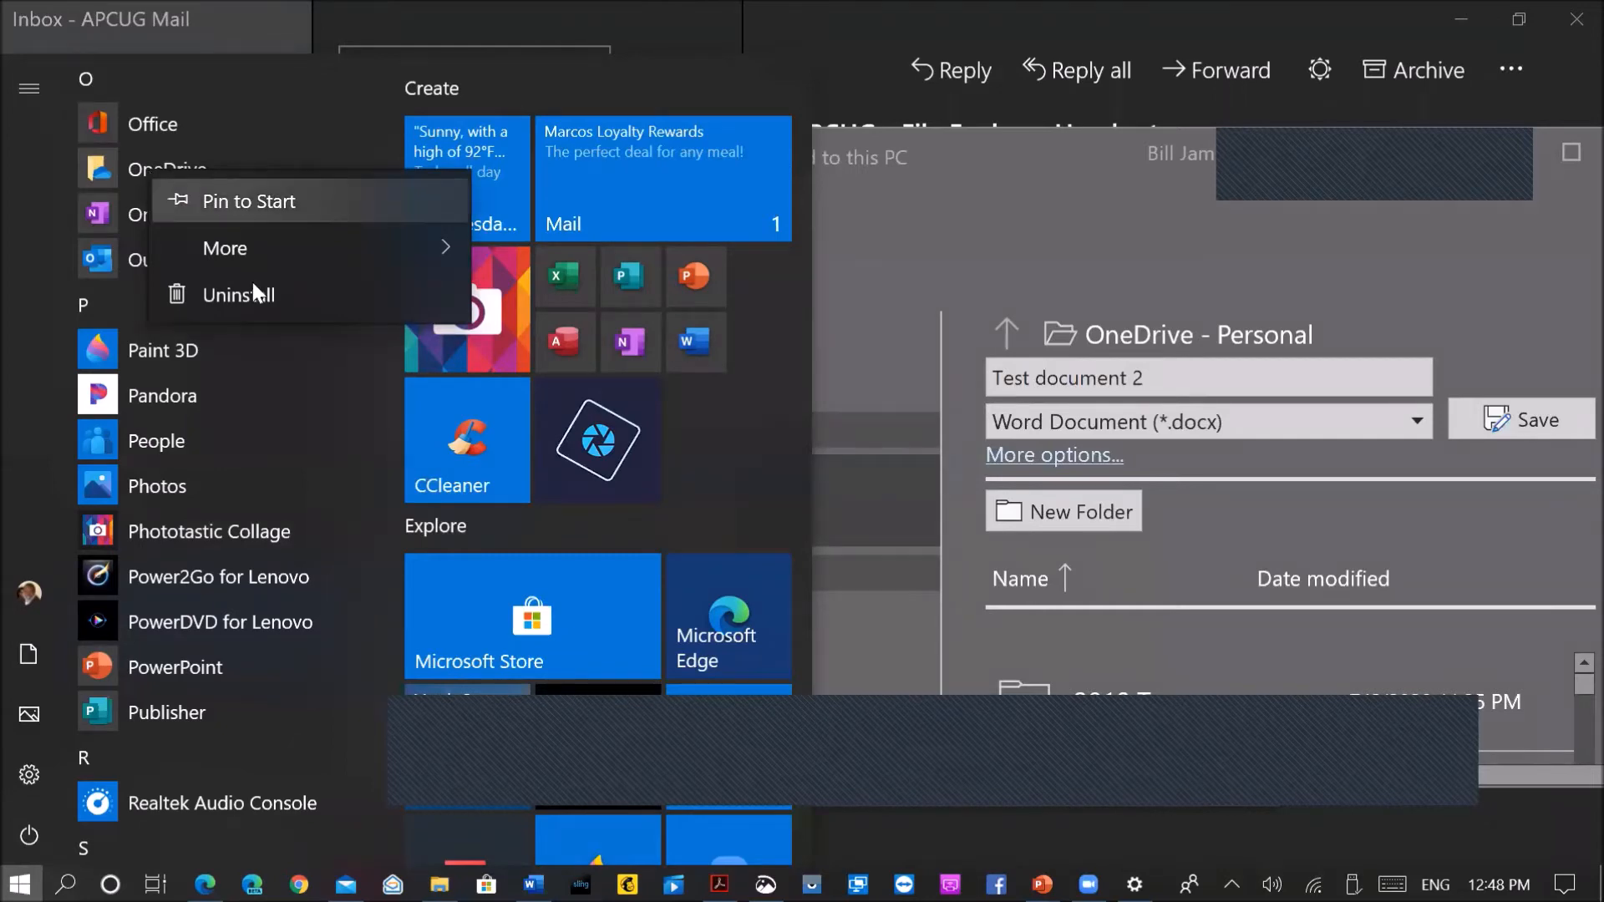
mouse_move(259, 249)
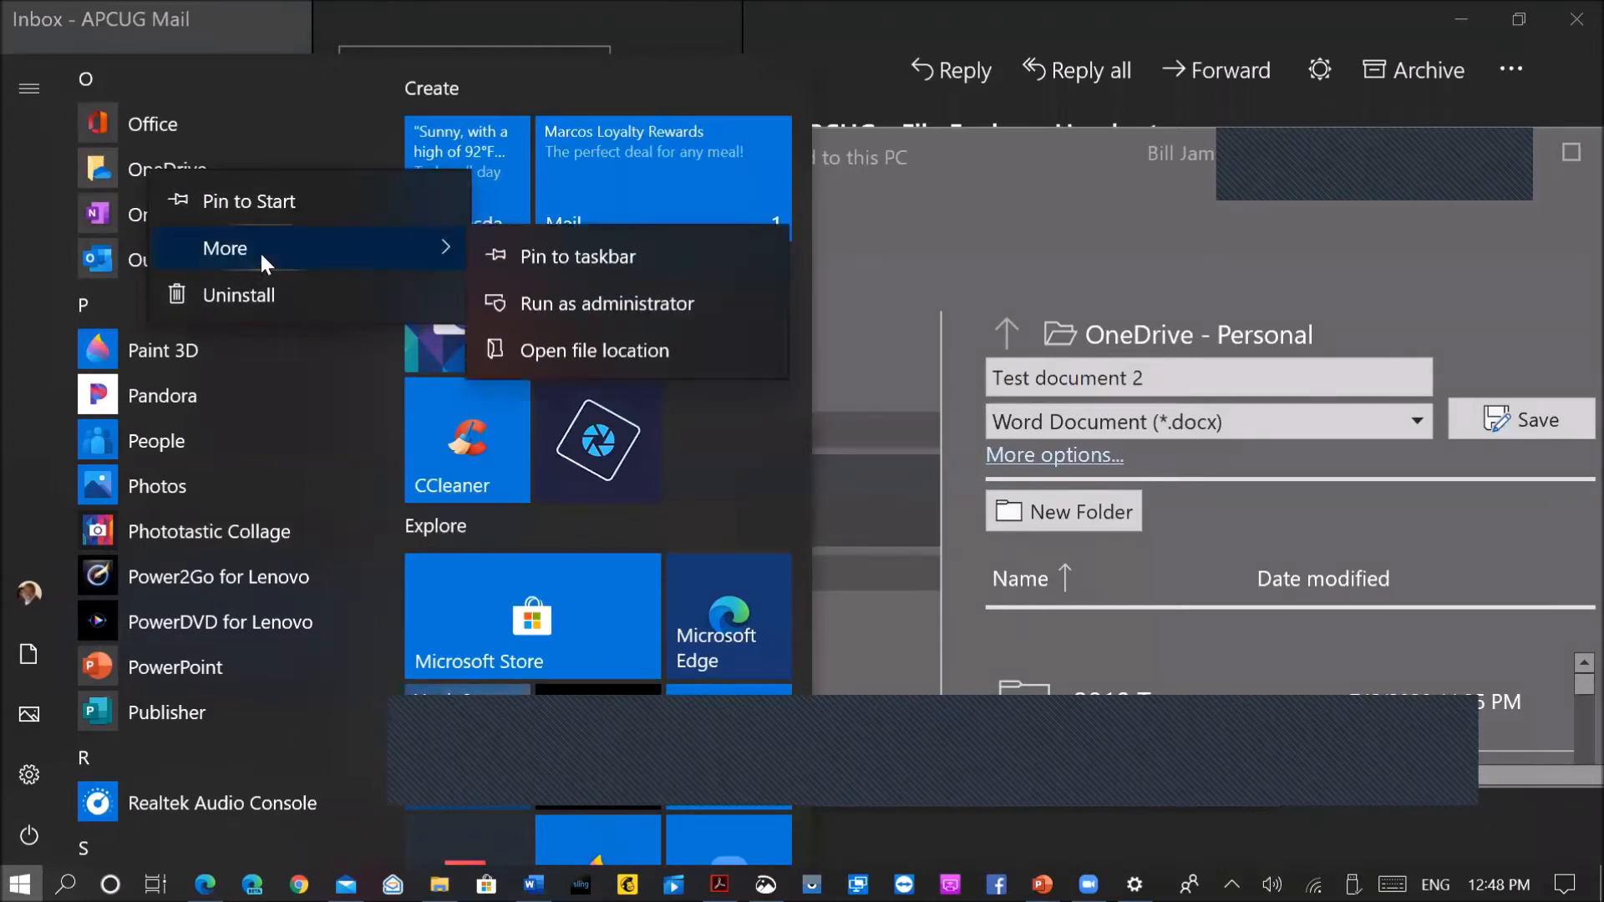
left_click(276, 139)
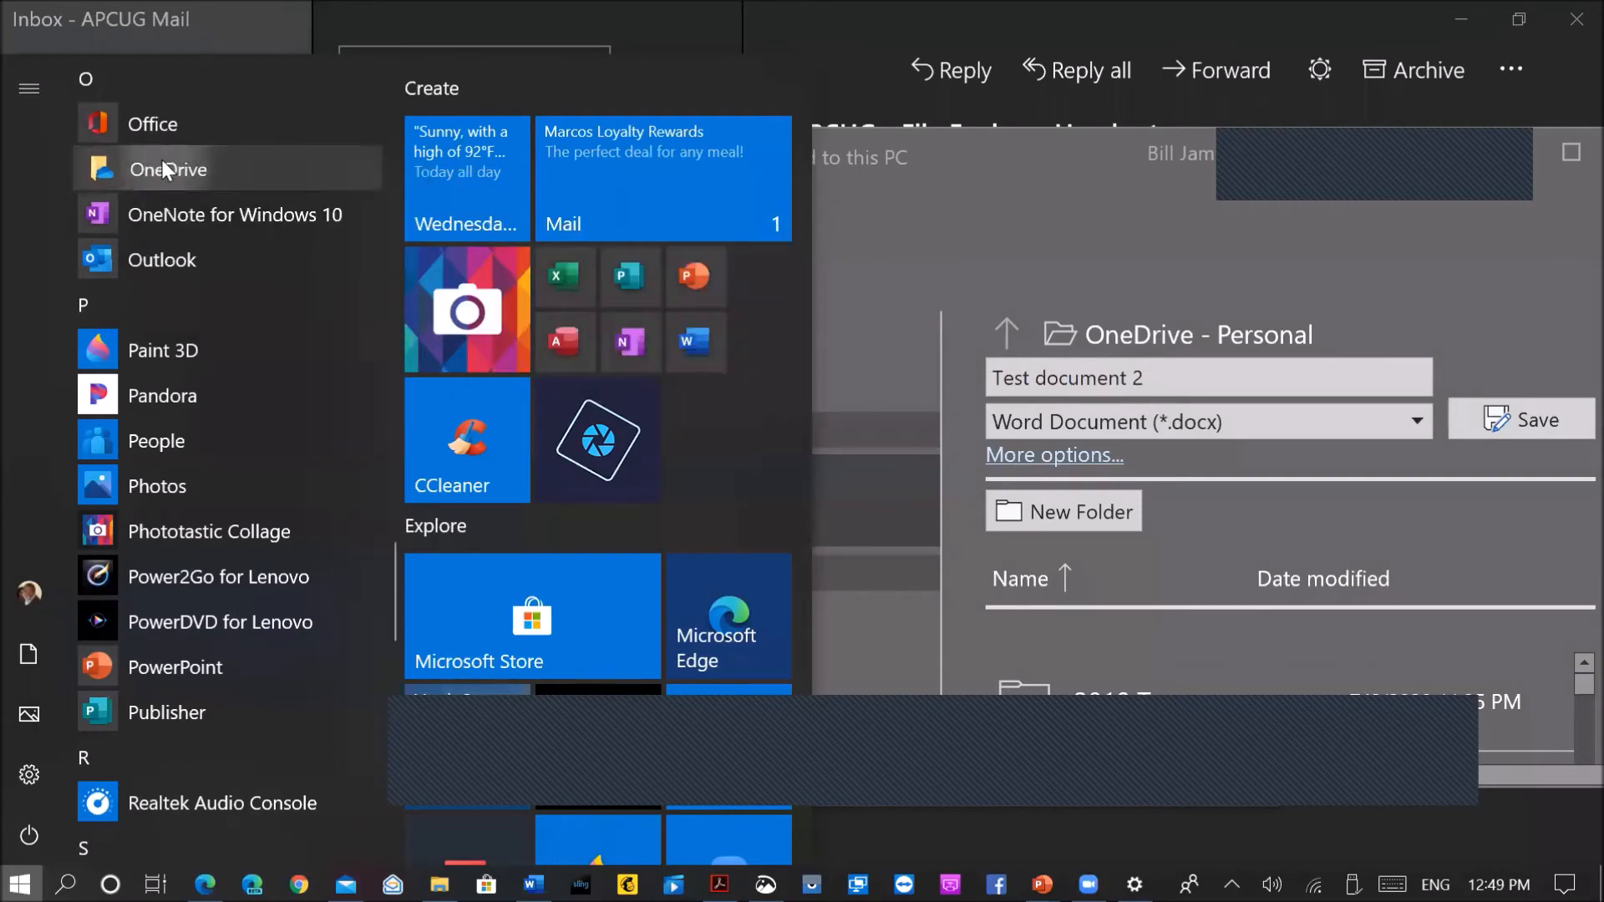
Step: Launch OneDrive from the Start app list and open the settings of the OneDrive - Personal folder
left_click(162, 160)
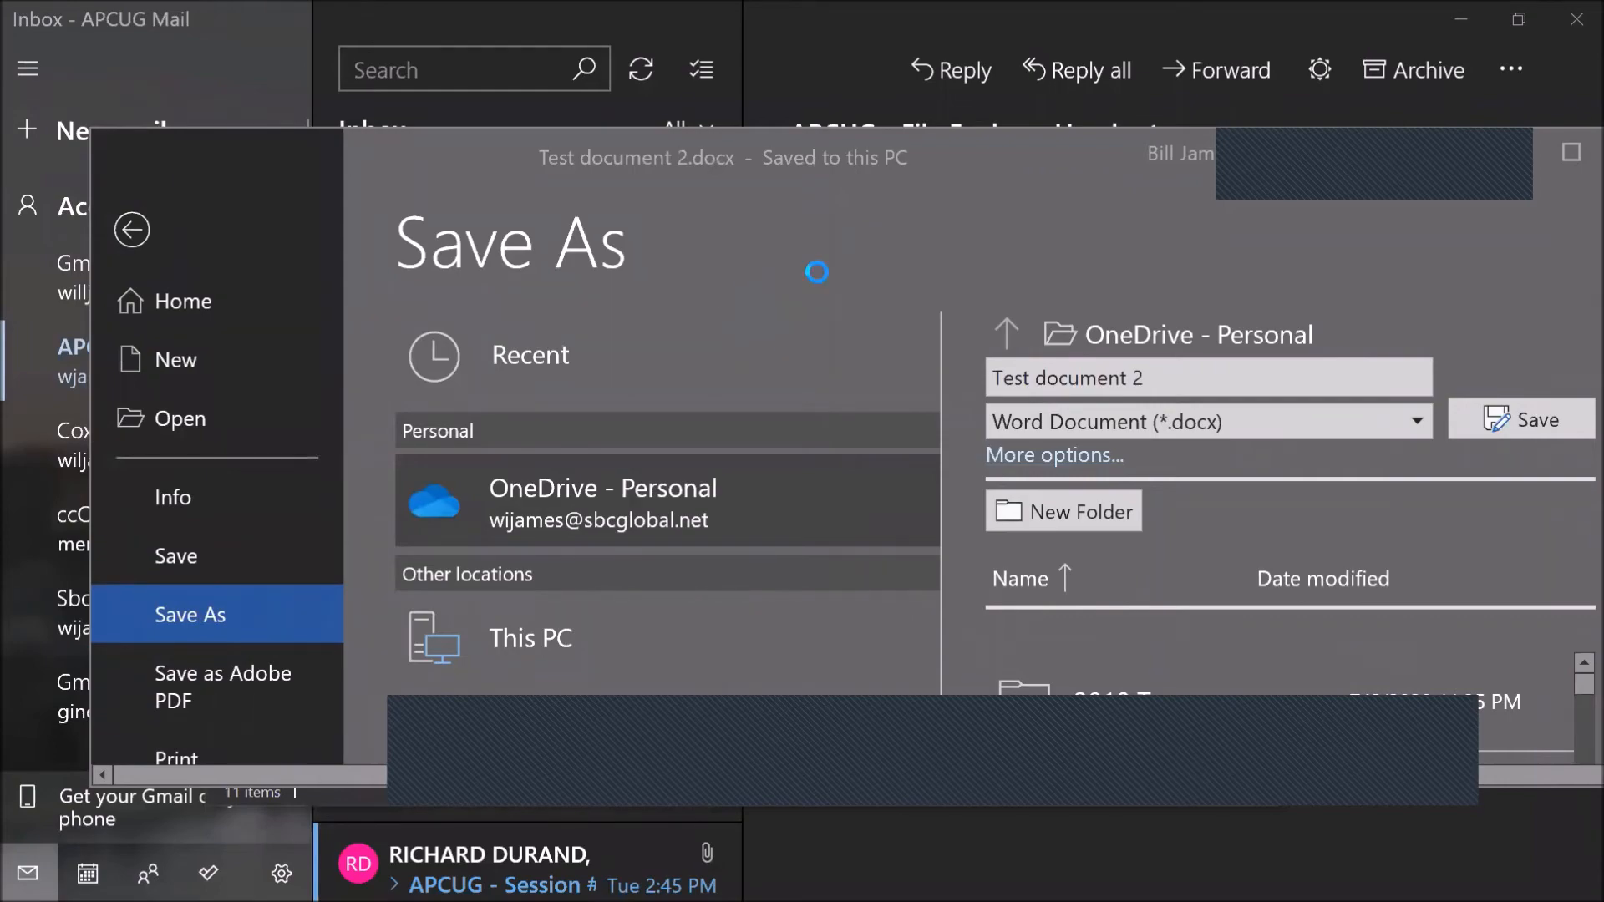
key("alt+Tab")
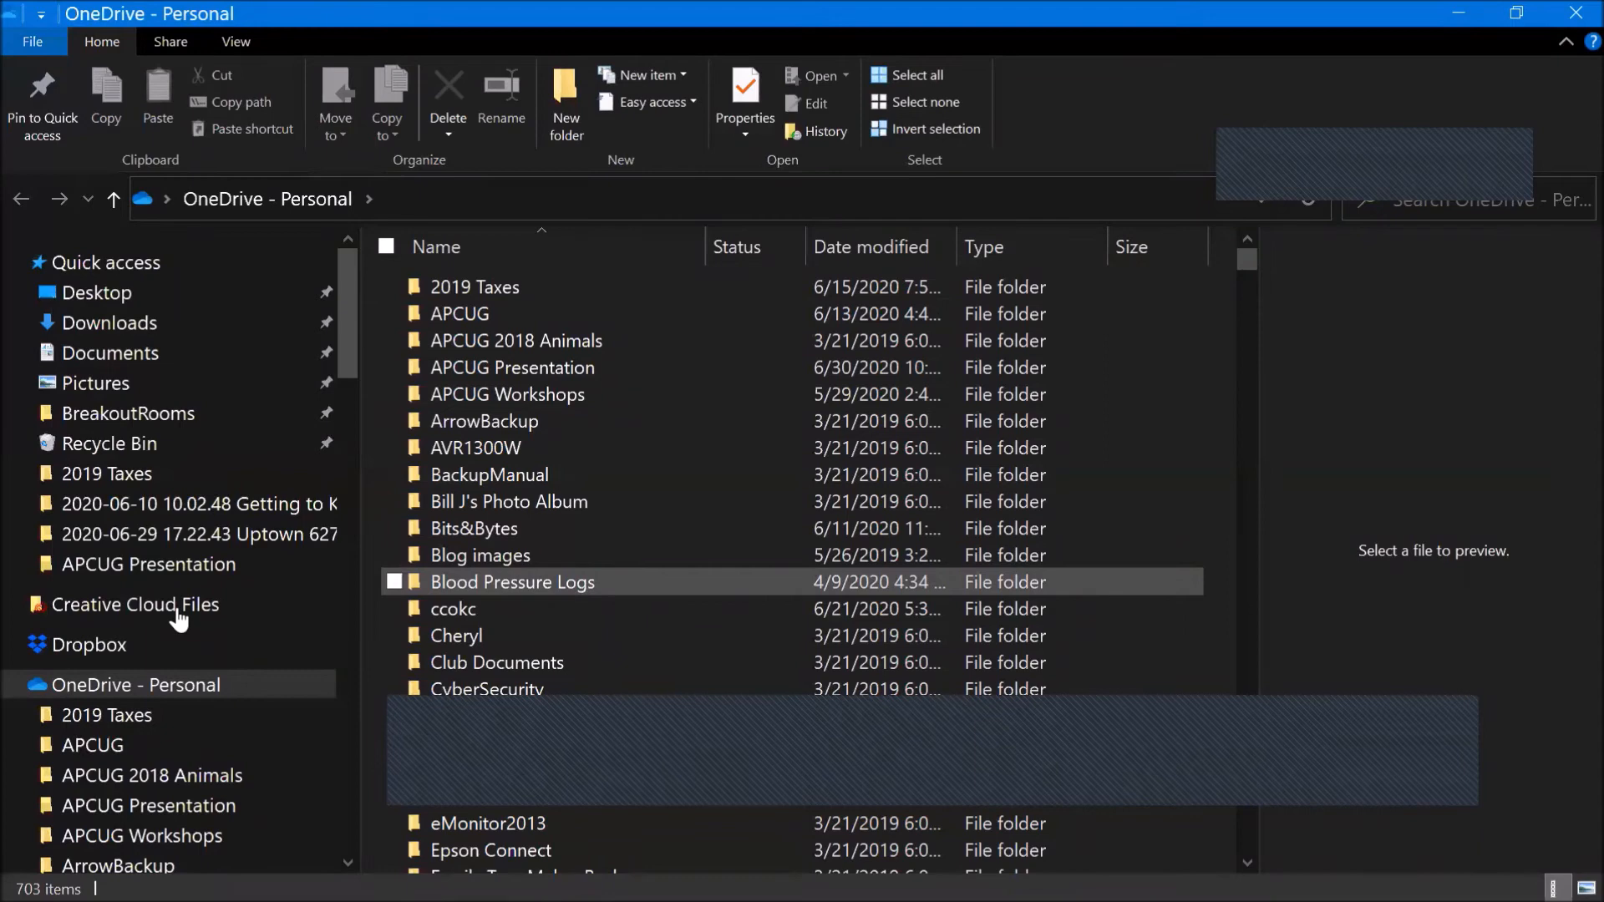
right_click(258, 675)
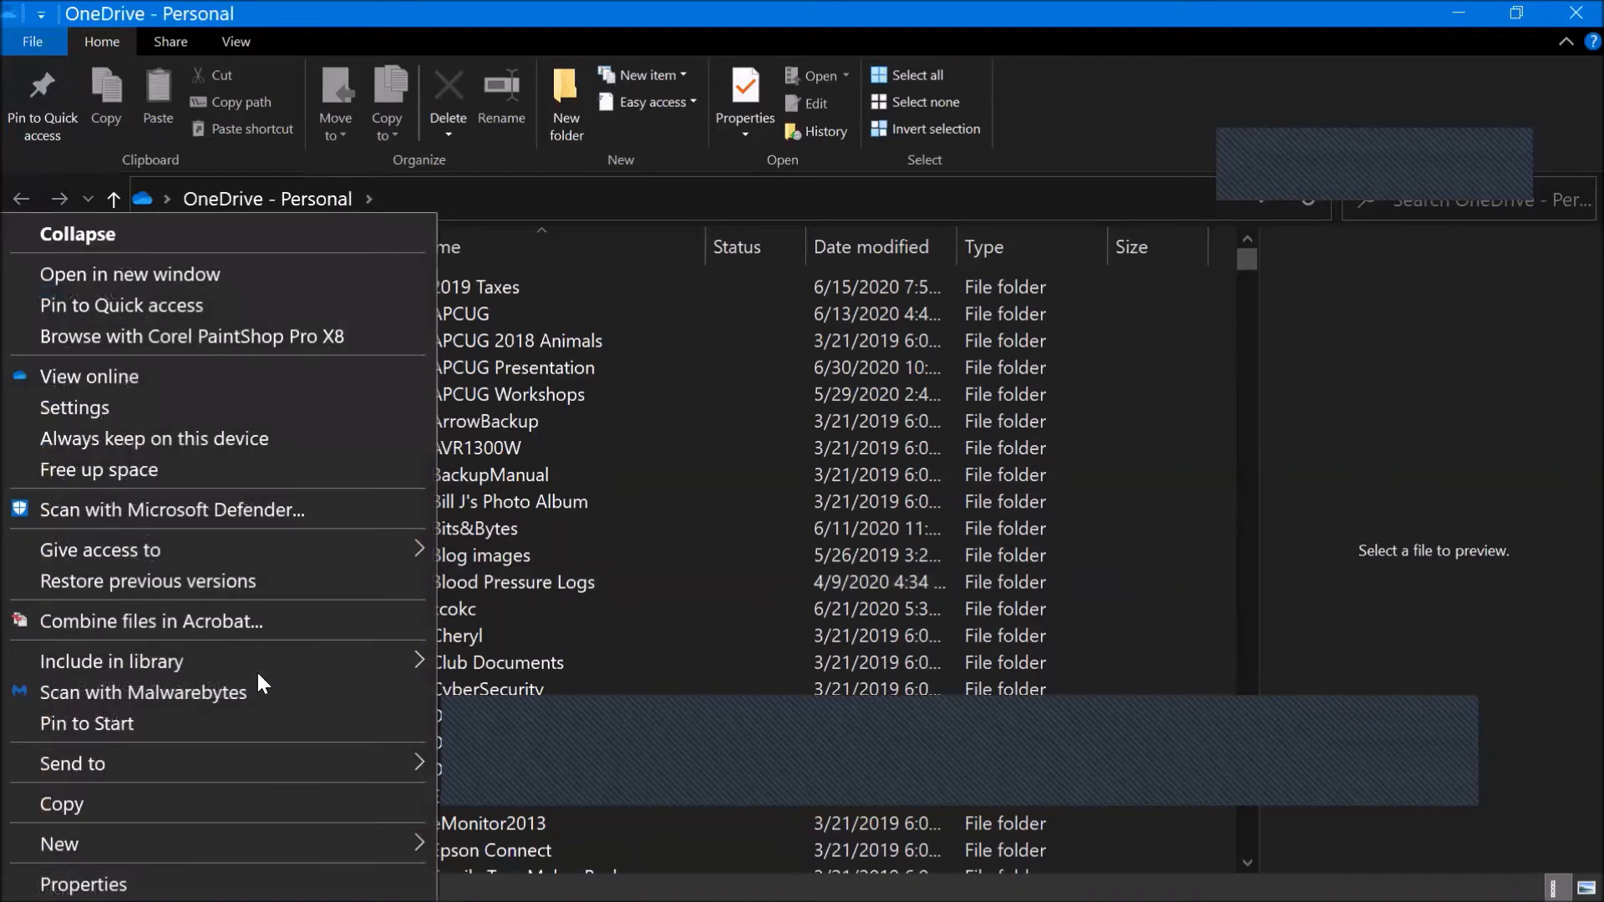
left_click(220, 410)
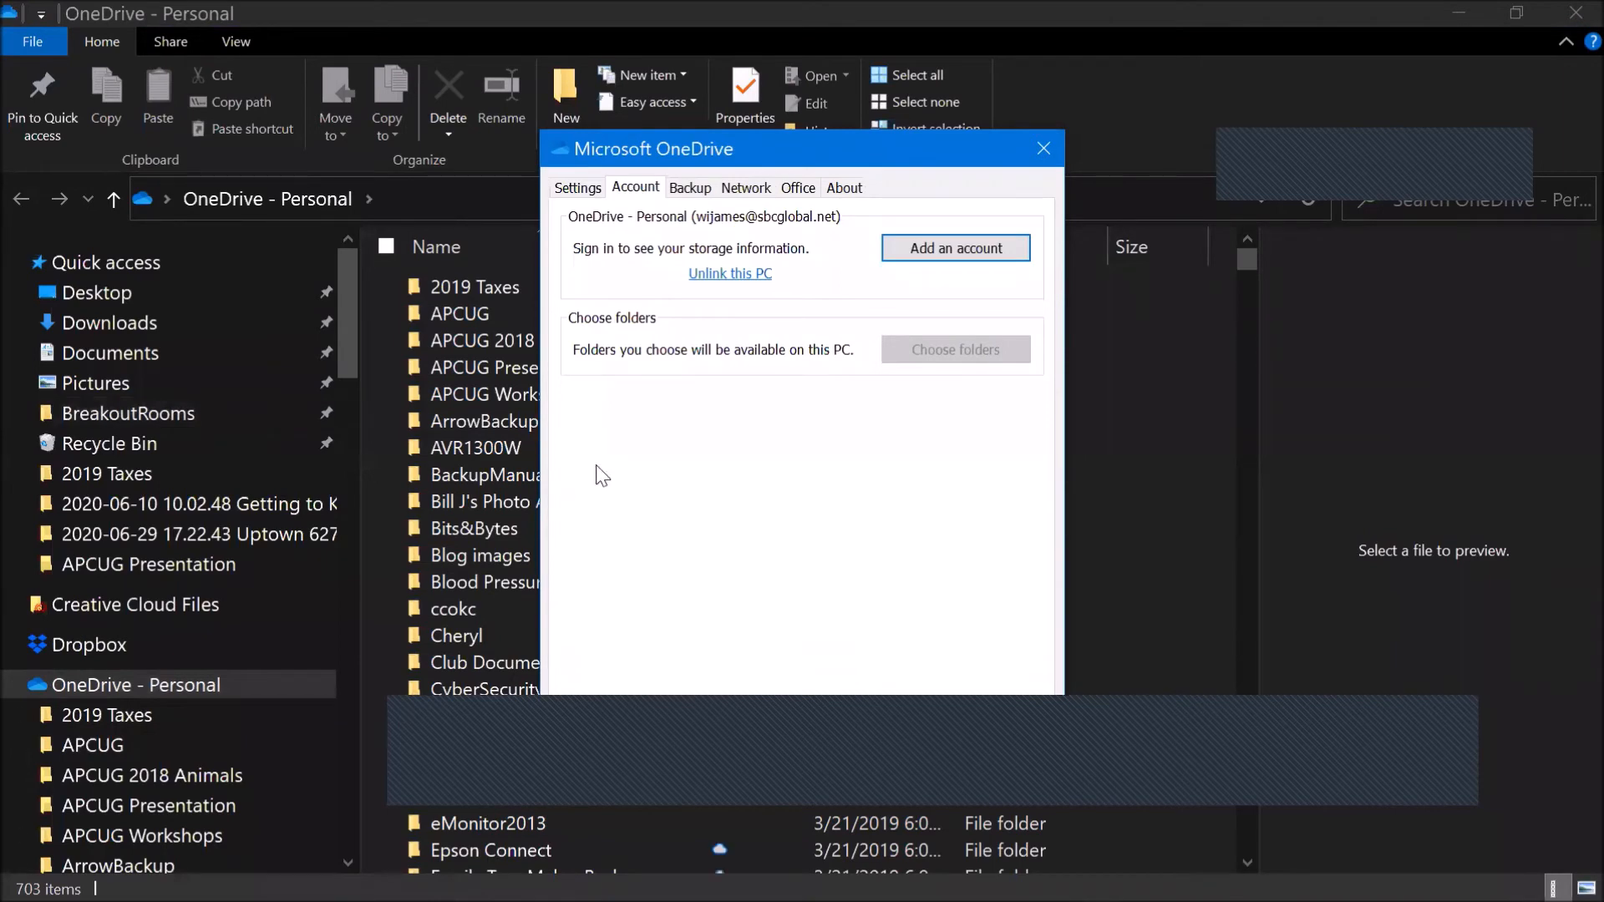
Step: Review the general, notification and Files On-Demand options and the account options in the Microsoft OneDrive settings
left_click(572, 191)
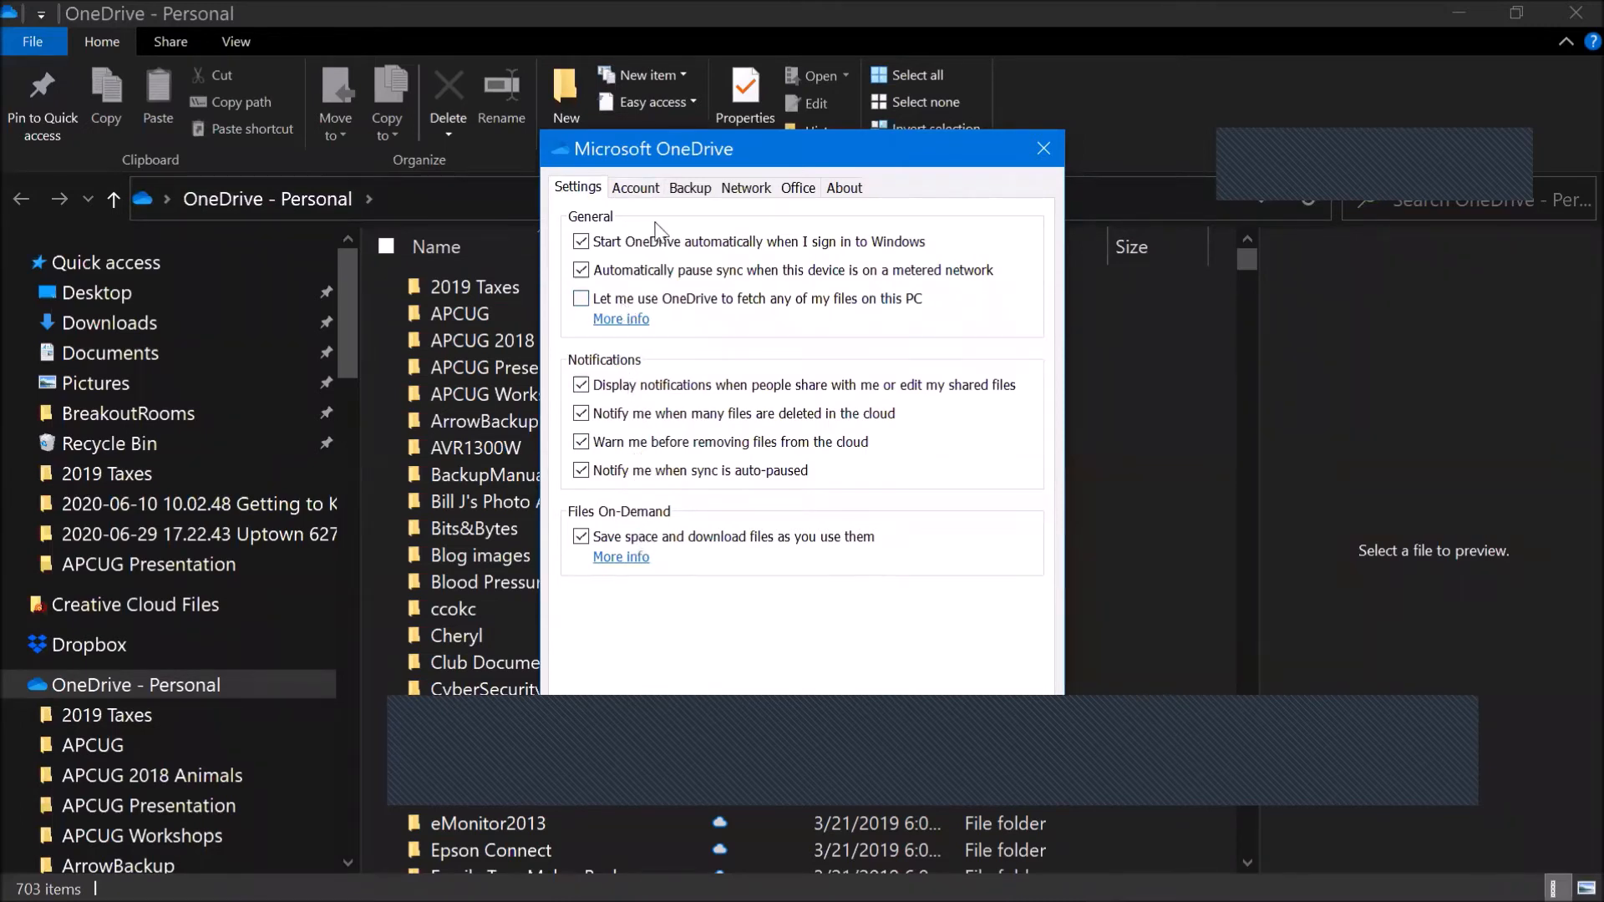
left_click(647, 197)
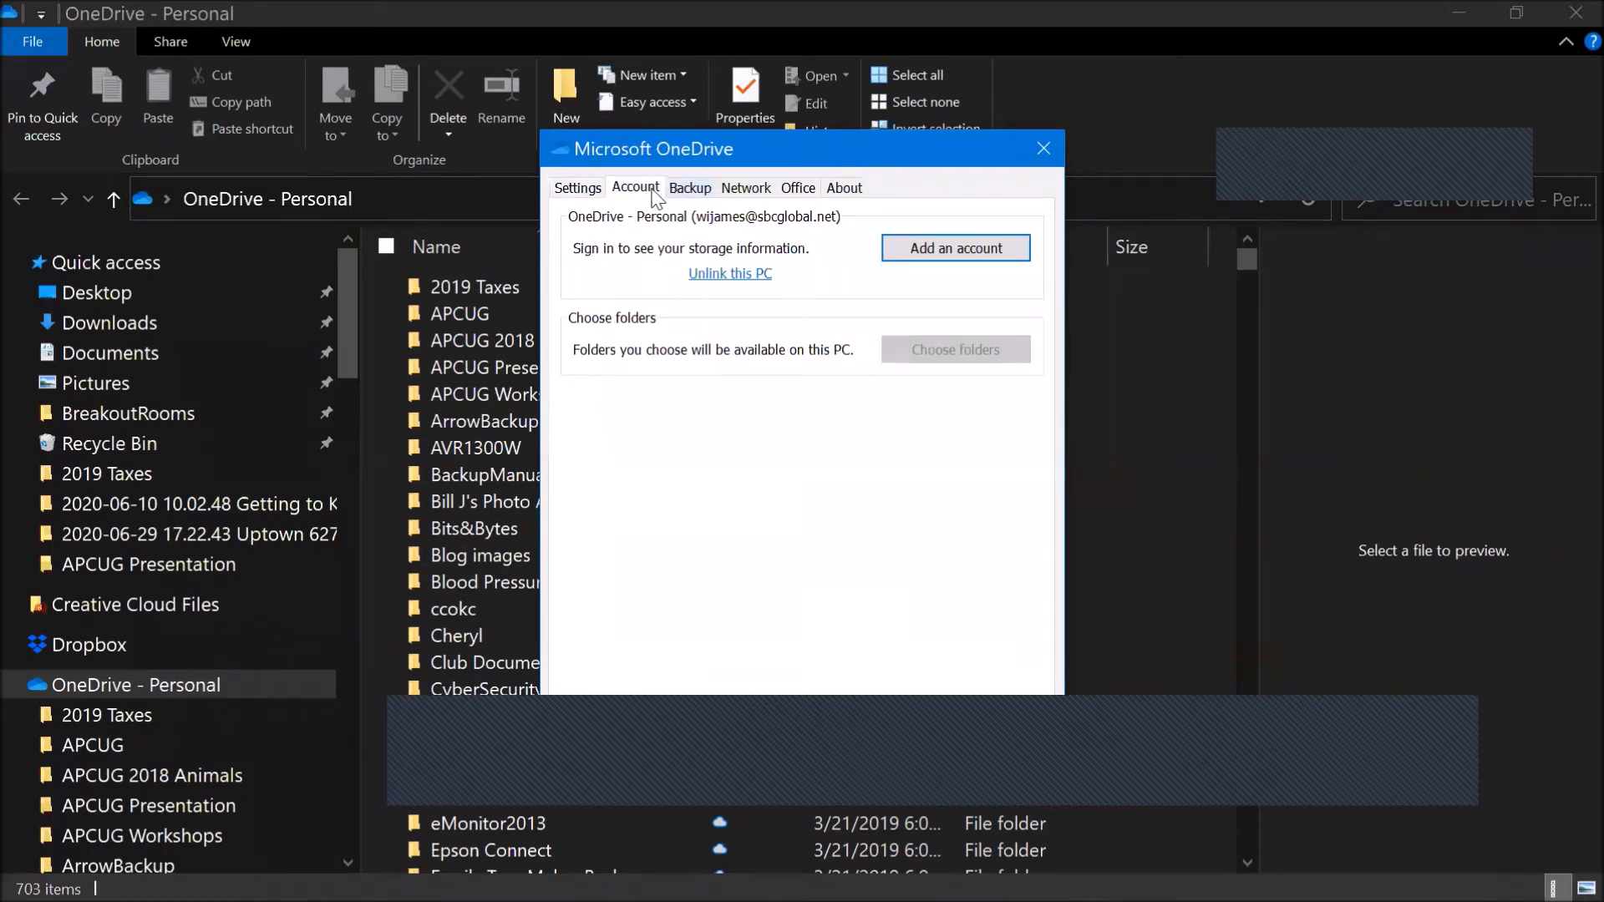
left_click(591, 193)
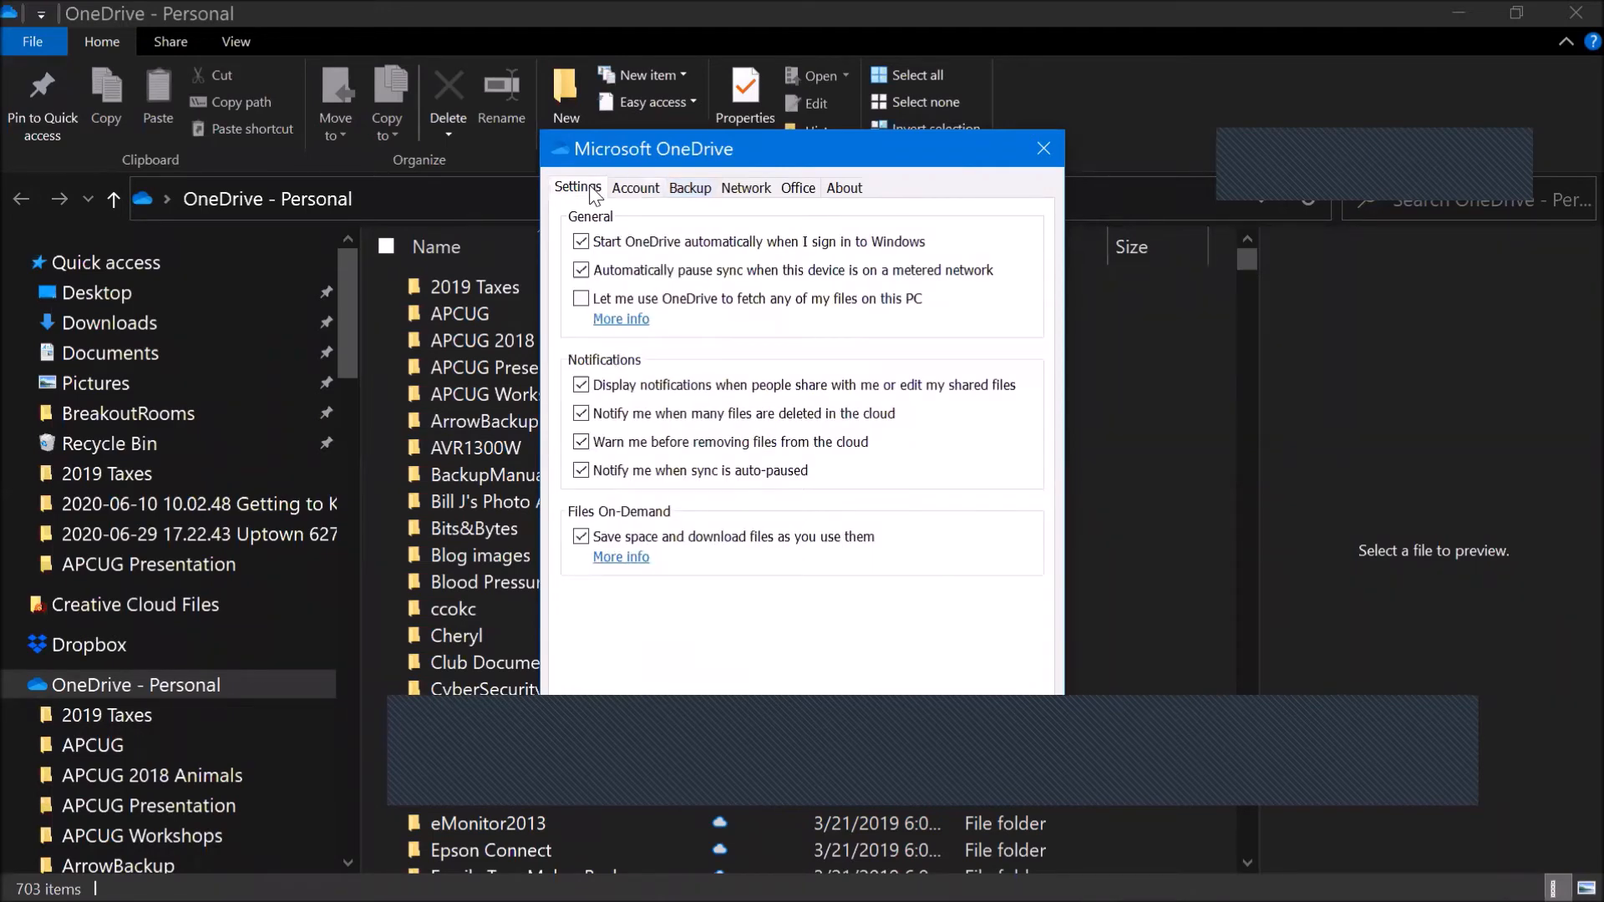
left_click(628, 192)
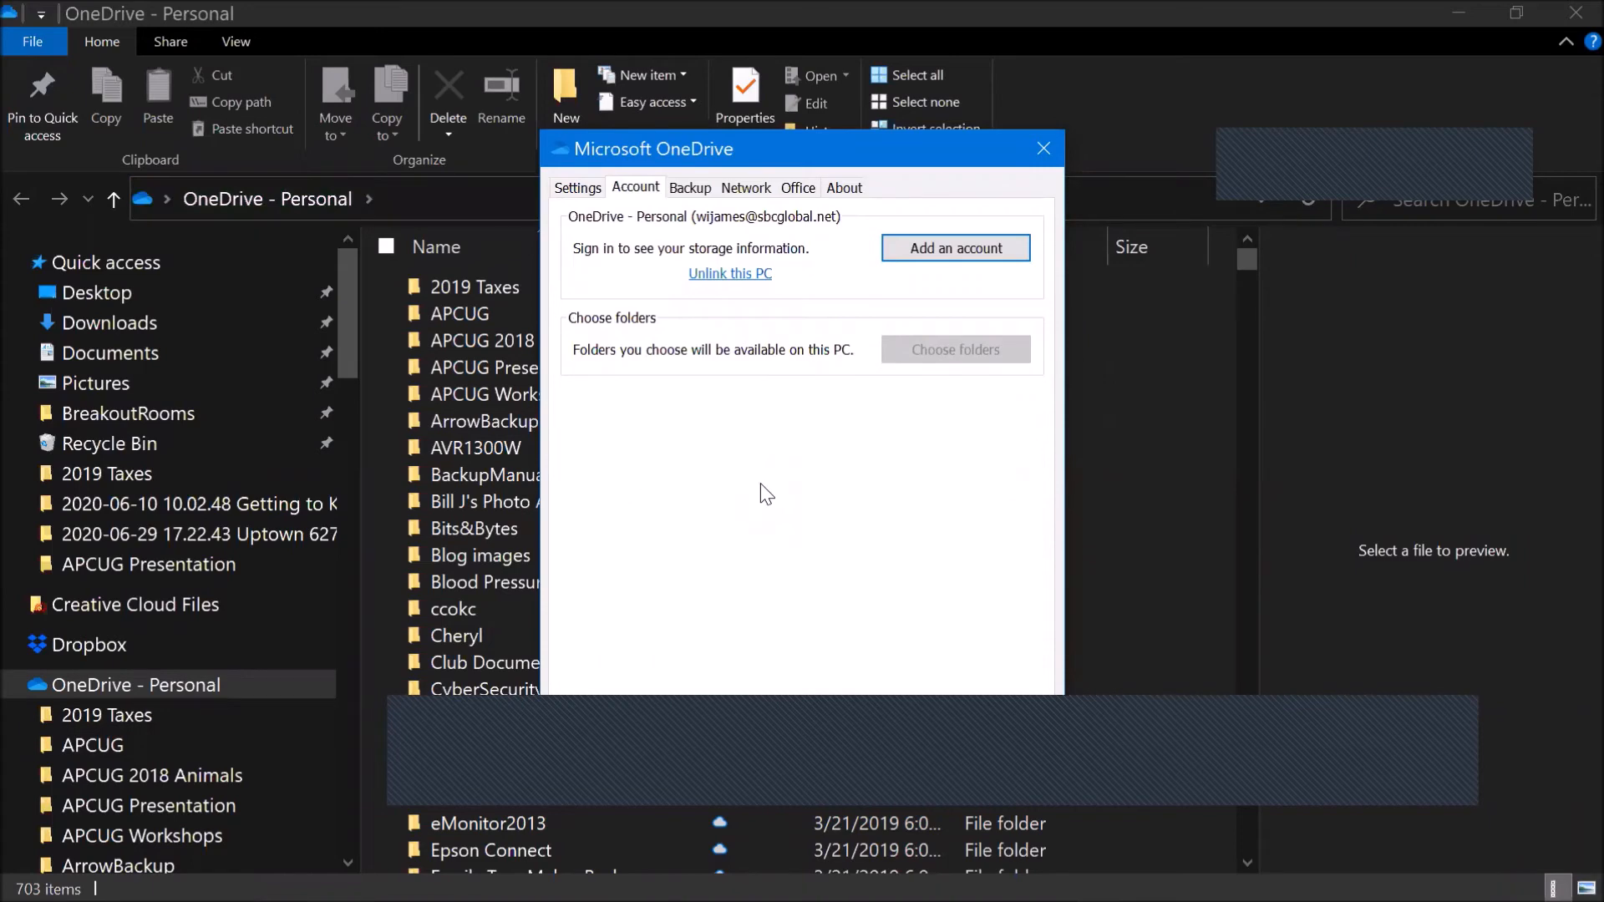
Step: Show OneDrive's backup options and open the management of the Desktop, Documents and Pictures folder backup
left_click(698, 188)
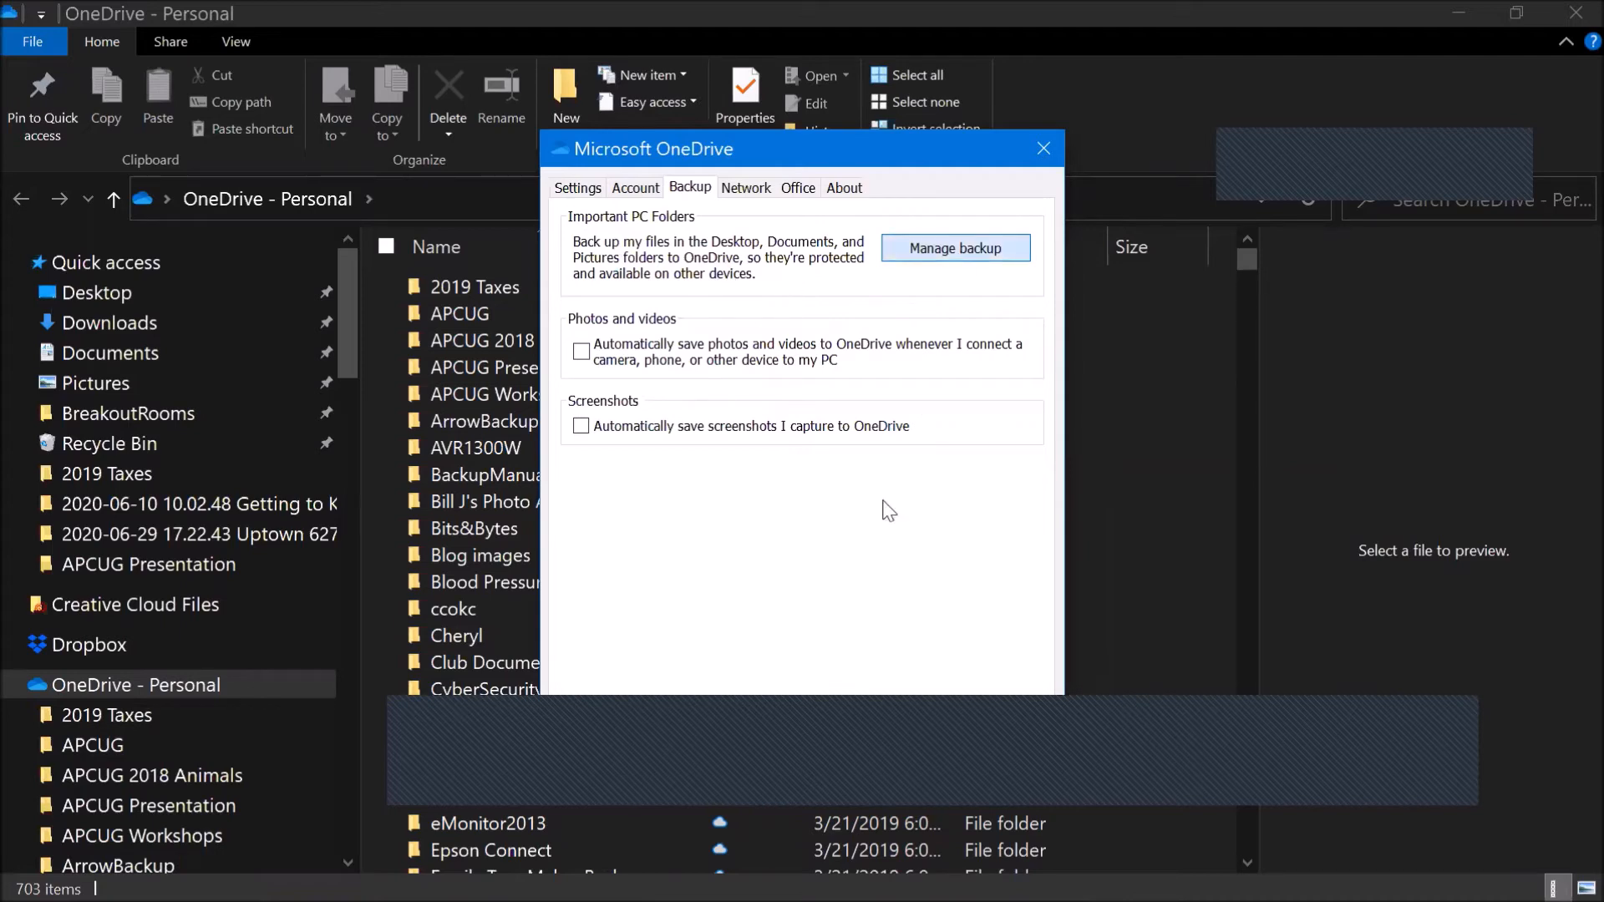
left_click(958, 248)
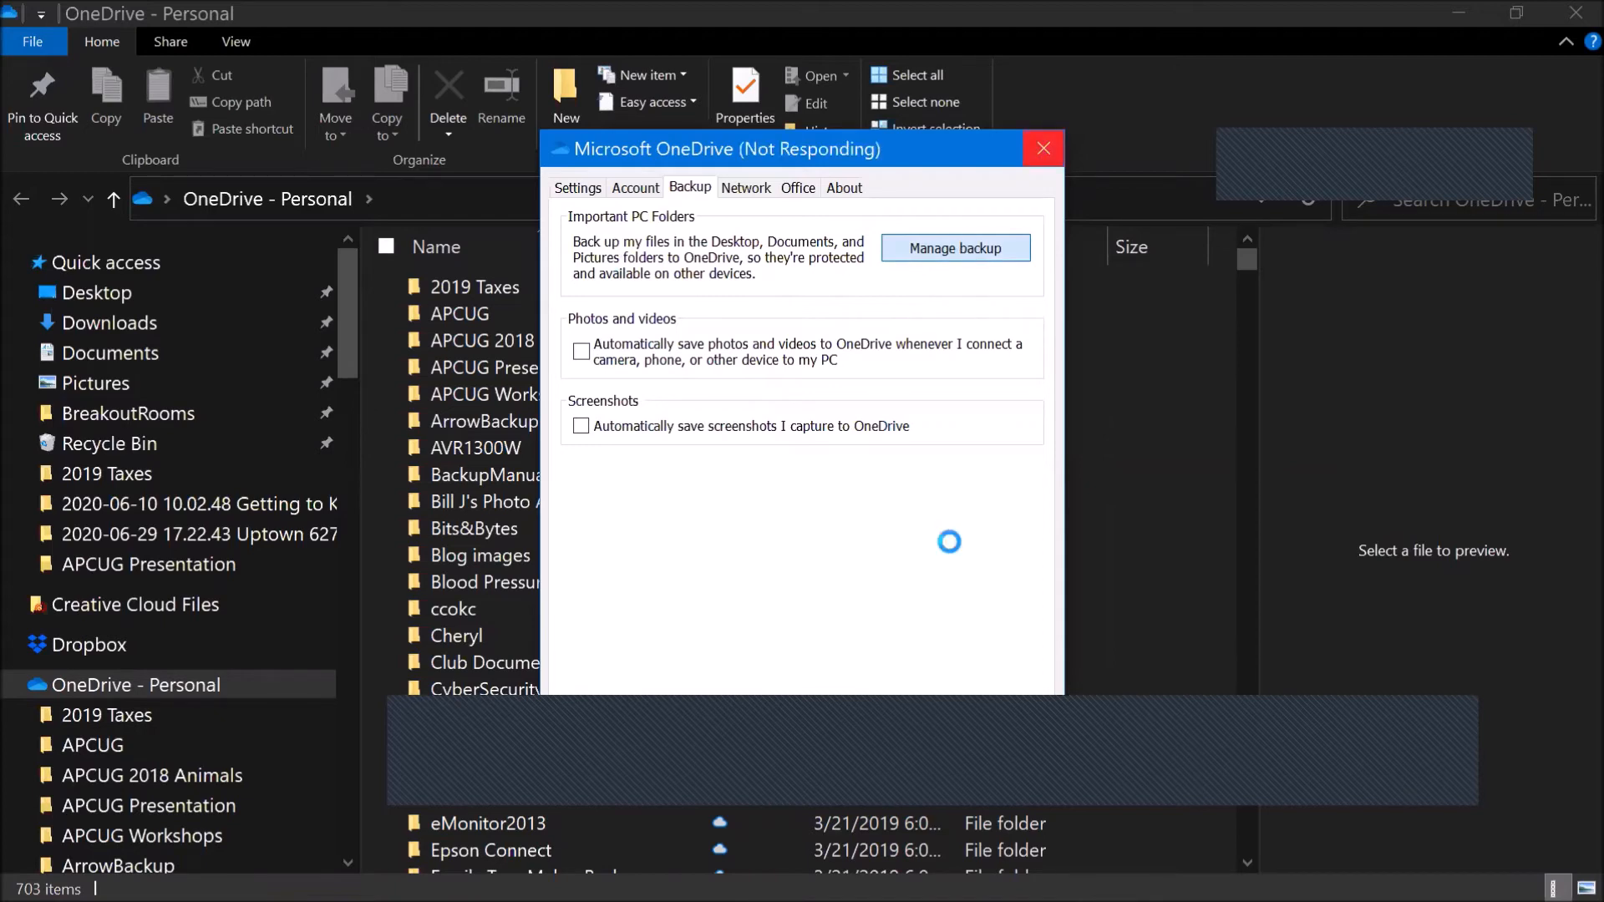
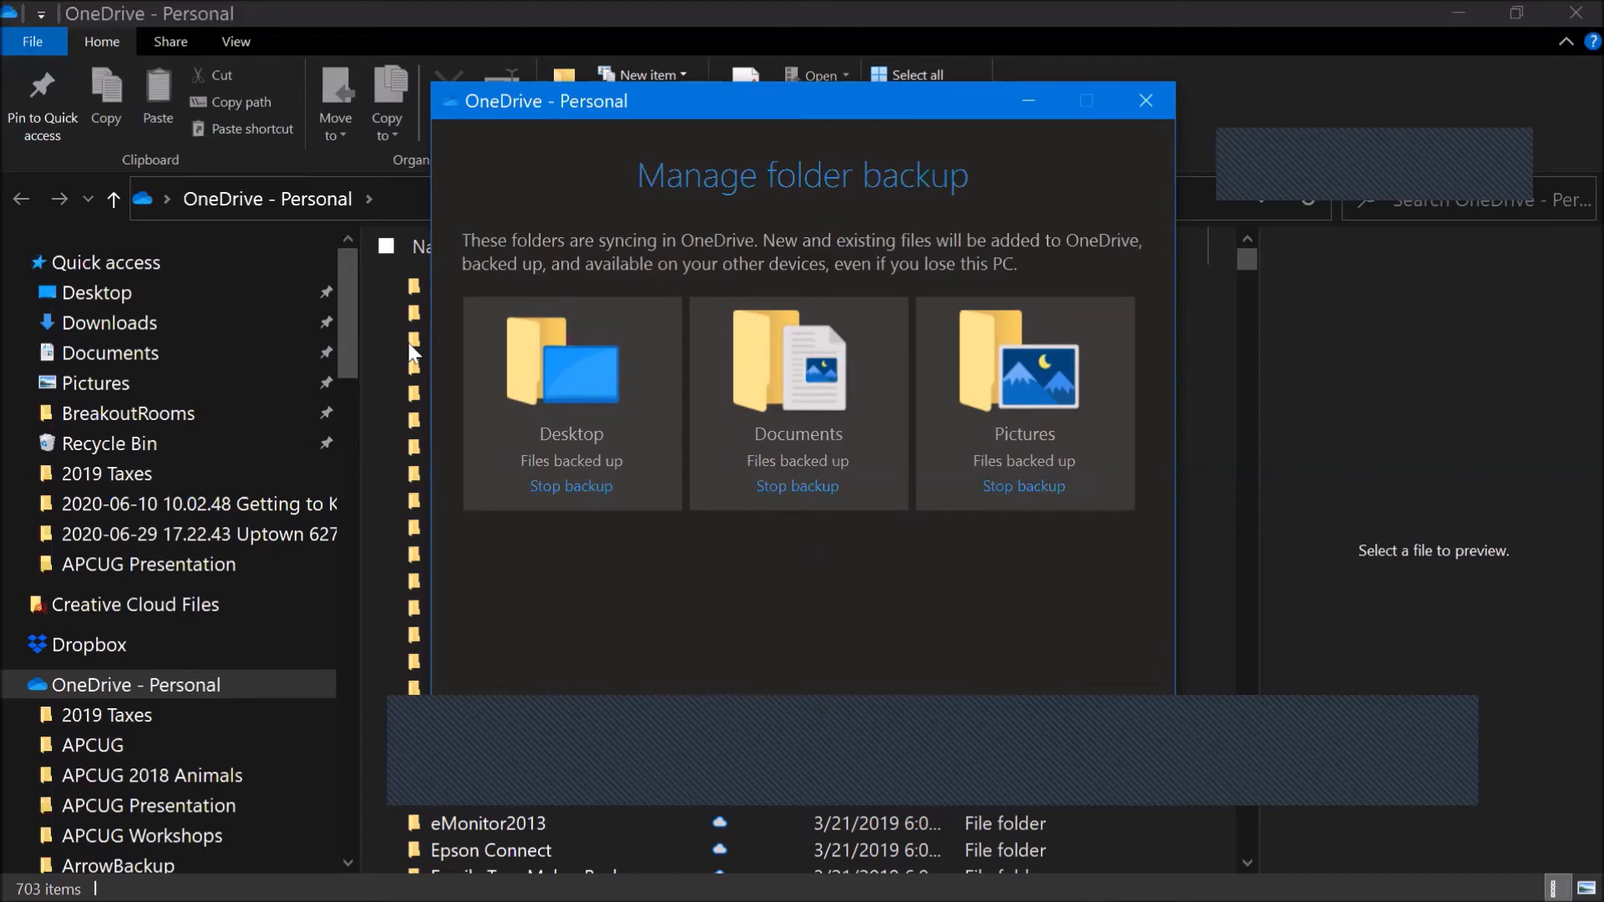
Step: Close the folder backup management and its settings, and view the backup options again in the OneDrive - Personal settings
left_click(1143, 99)
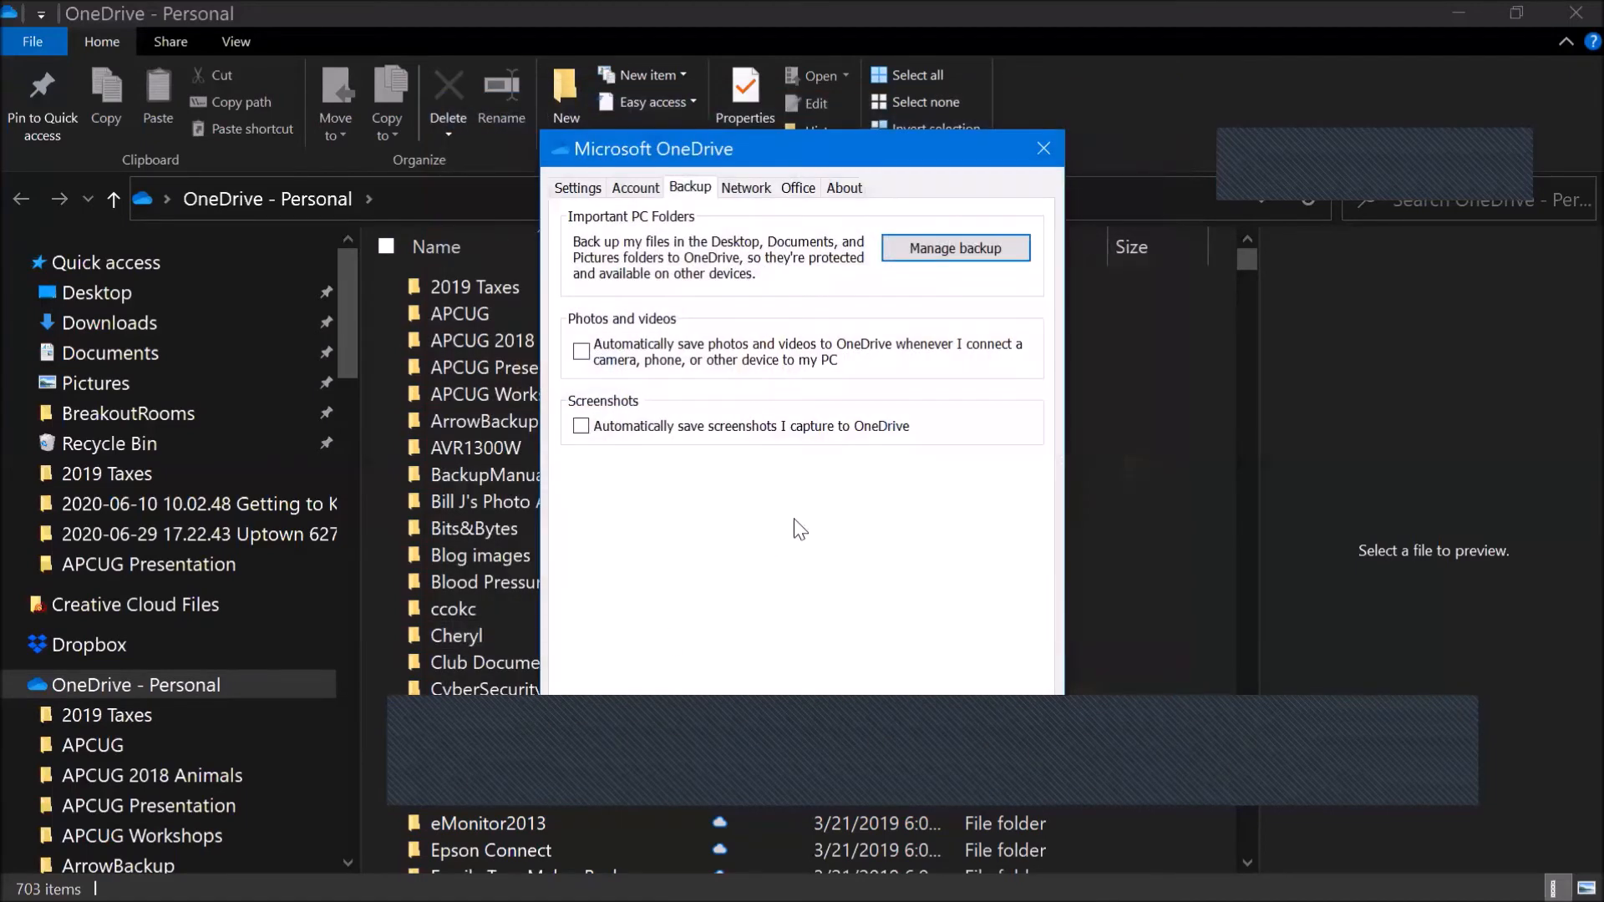
left_click(1044, 147)
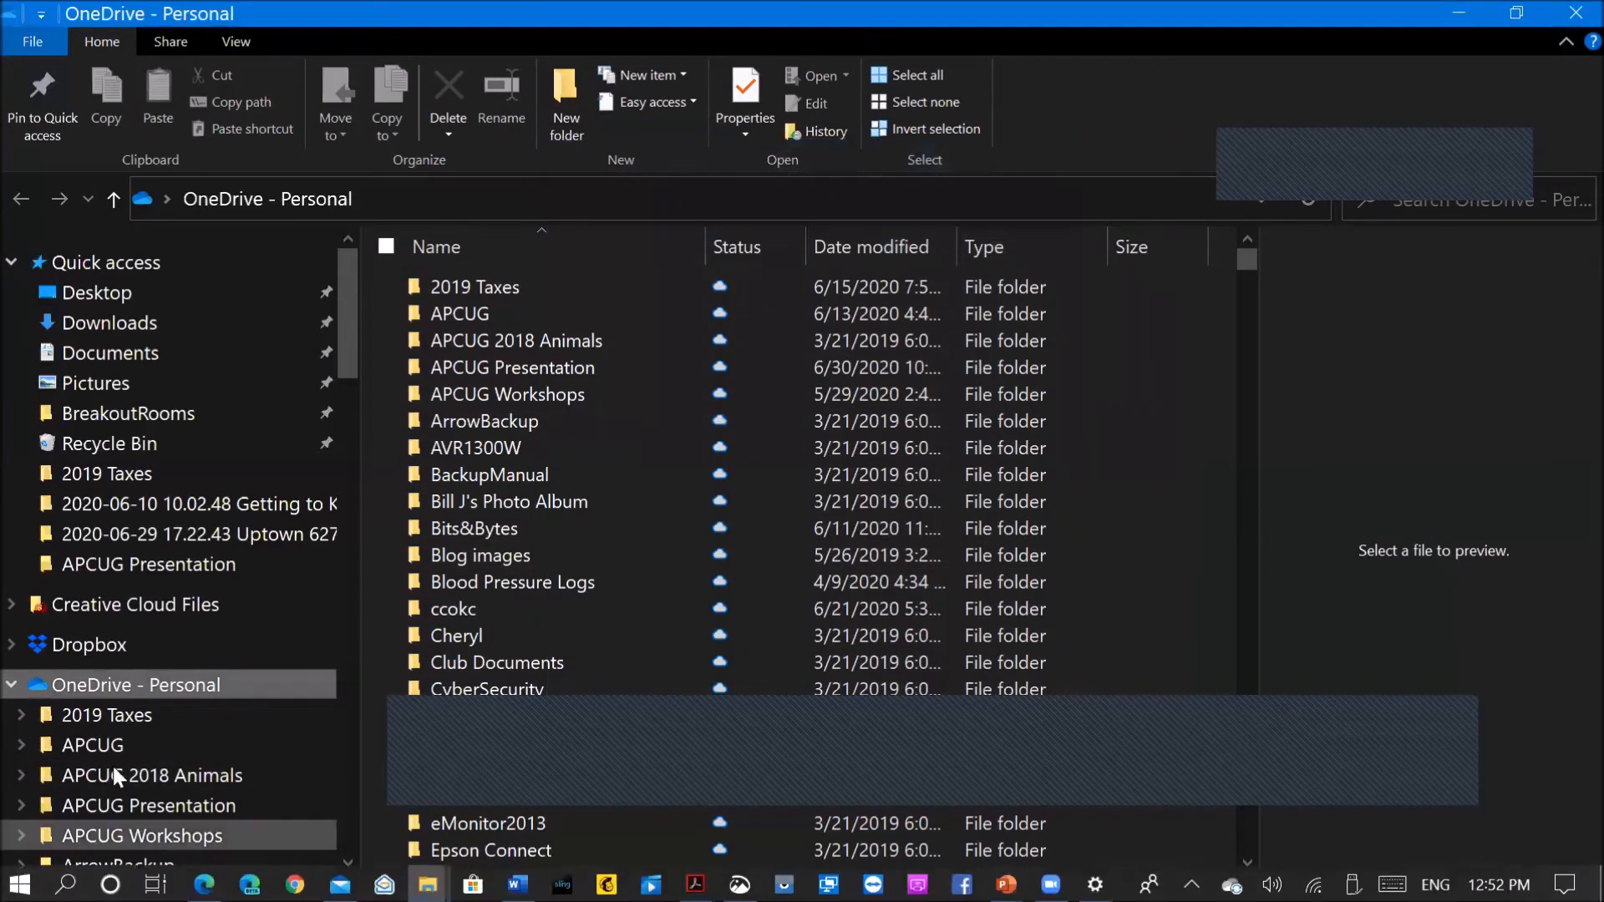
right_click(228, 684)
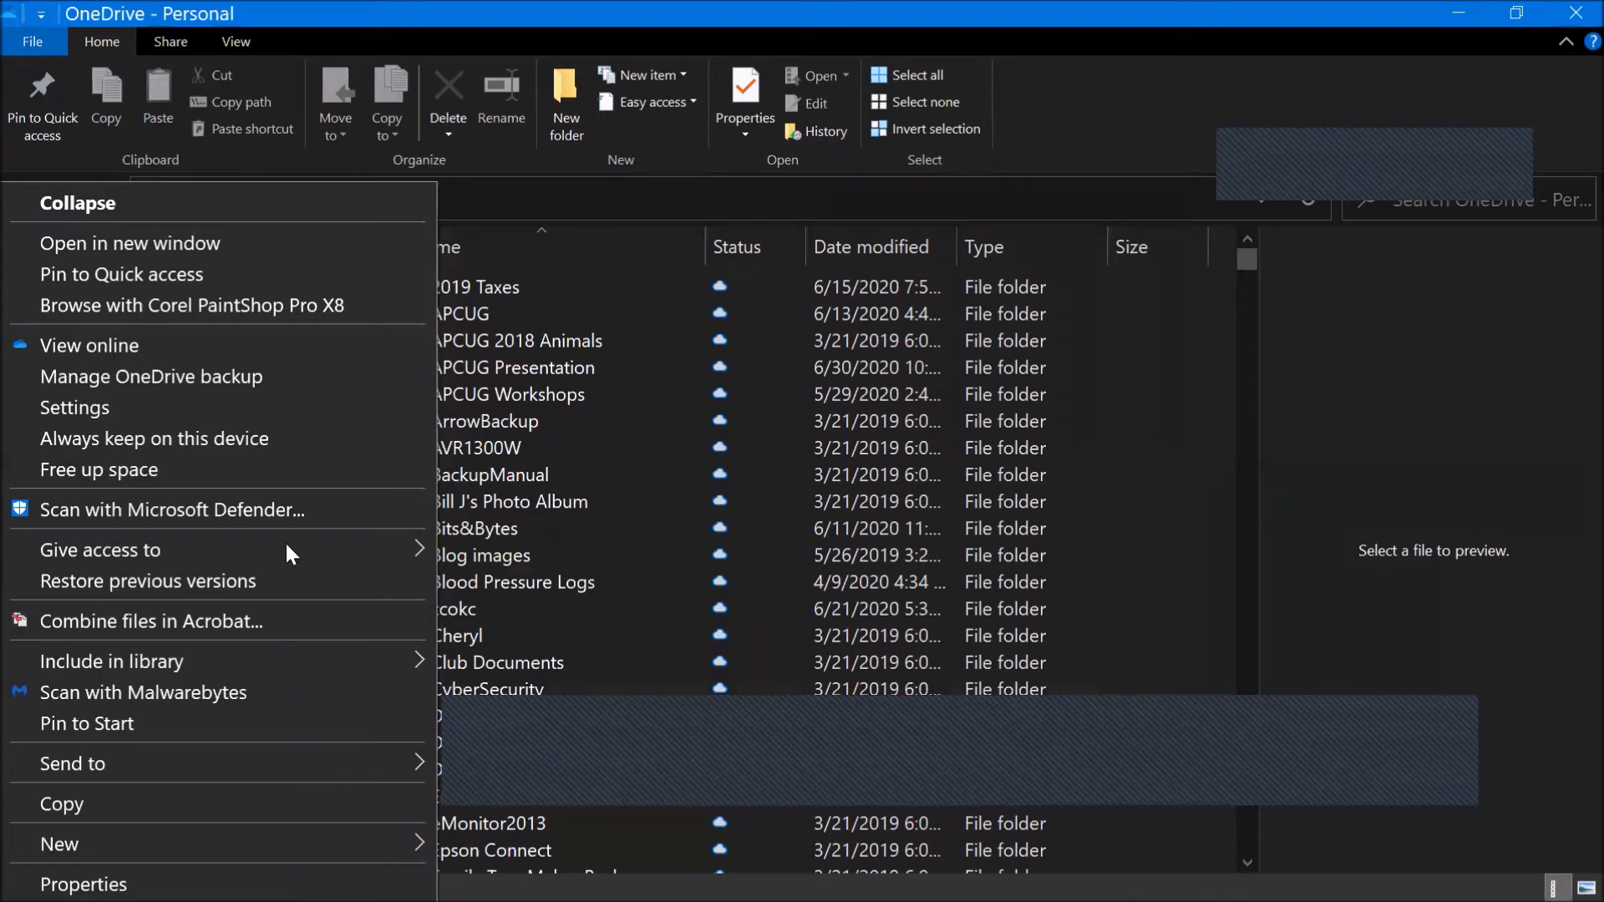
left_click(322, 414)
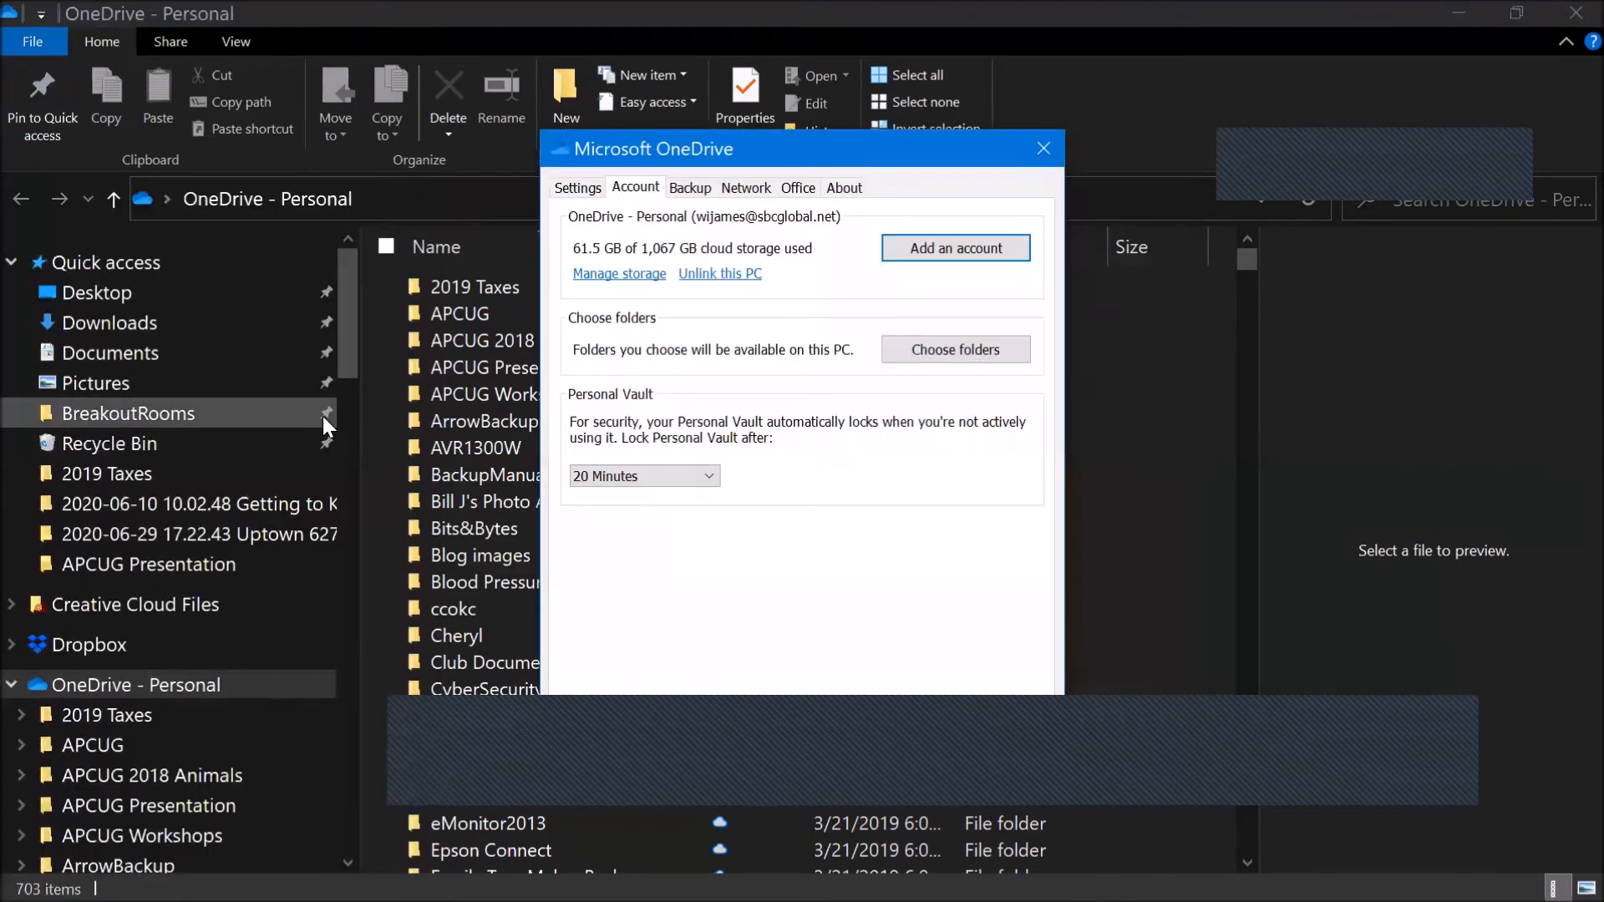
left_click(689, 188)
left_click(1057, 140)
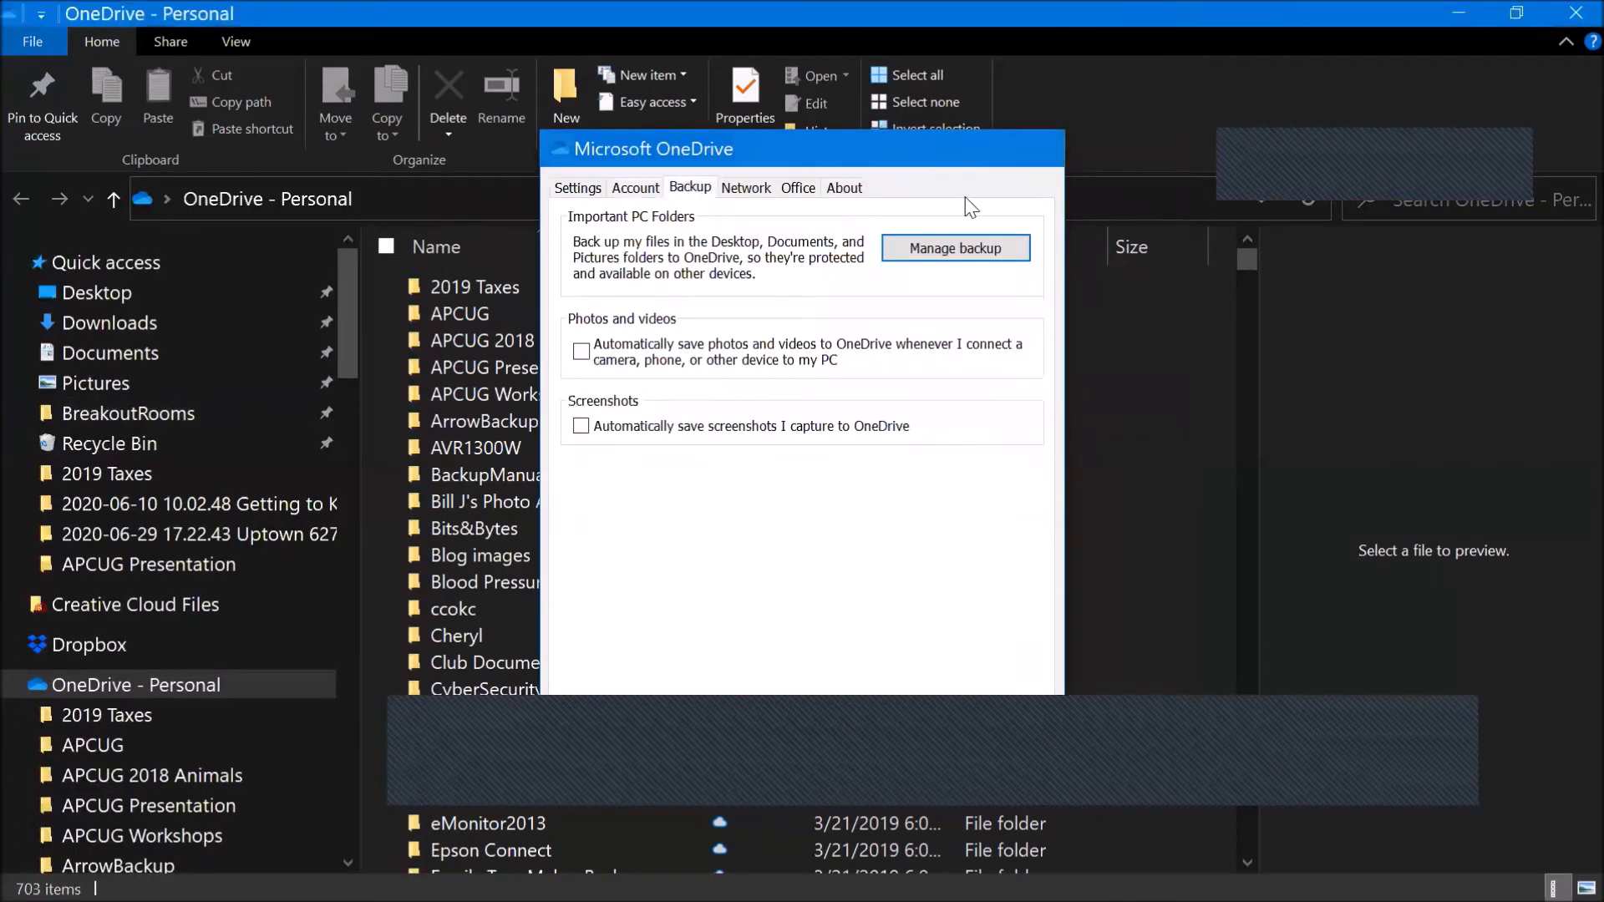
Step: Open the OneDrive backup management directly from the OneDrive - Personal folder's commands, review the backed-up folders and close it
right_click(168, 693)
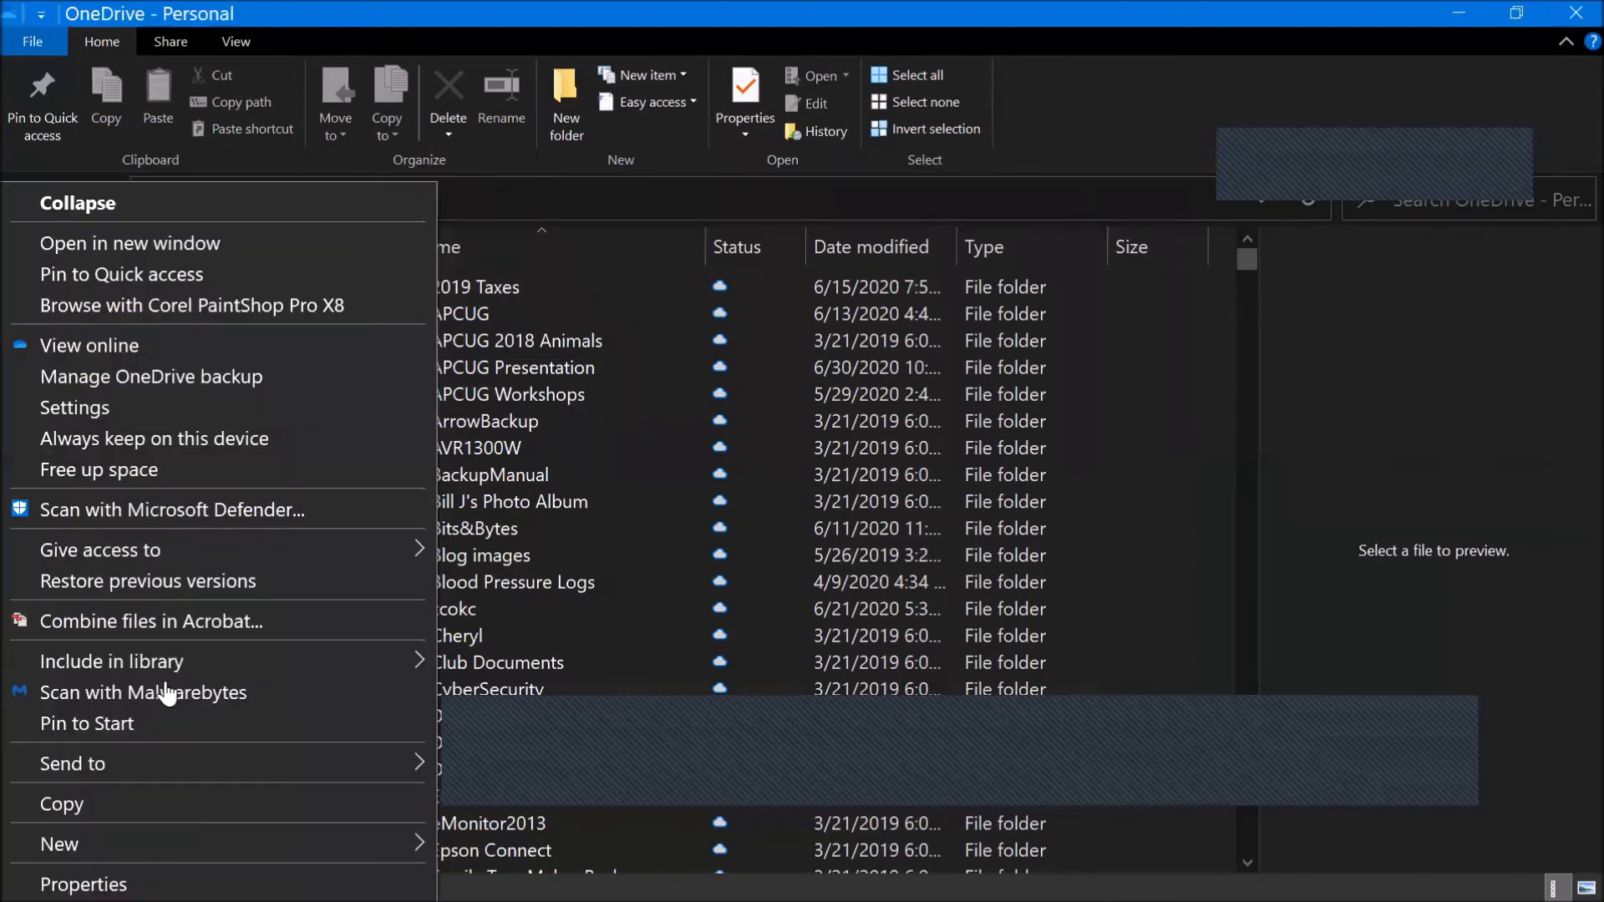
left_click(225, 373)
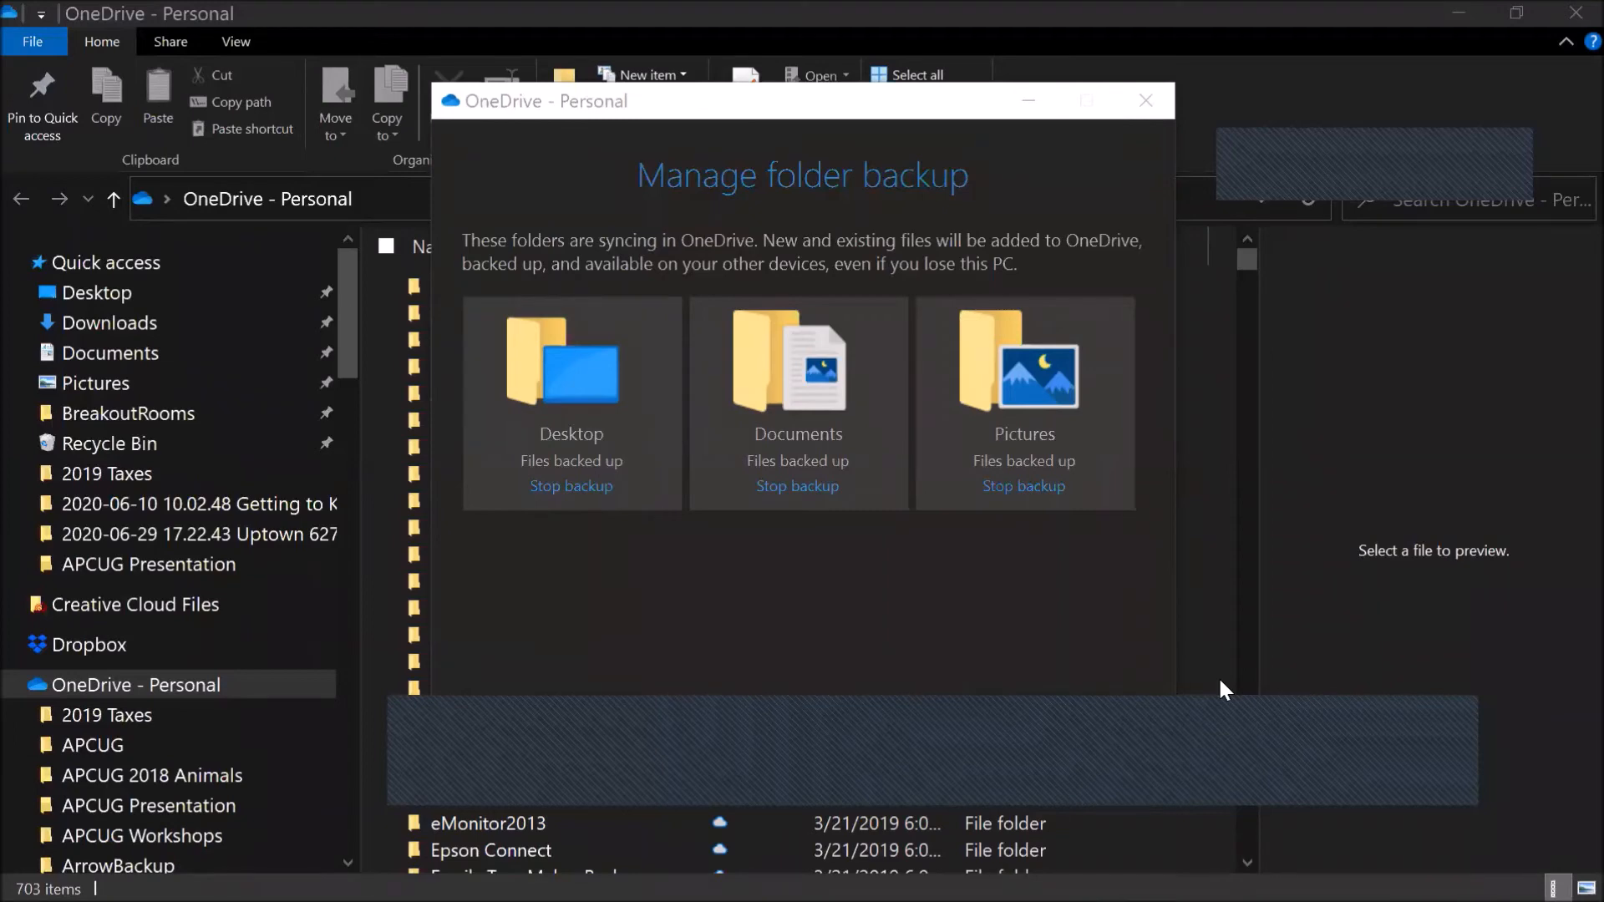
left_click_drag(903, 101, 903, 62)
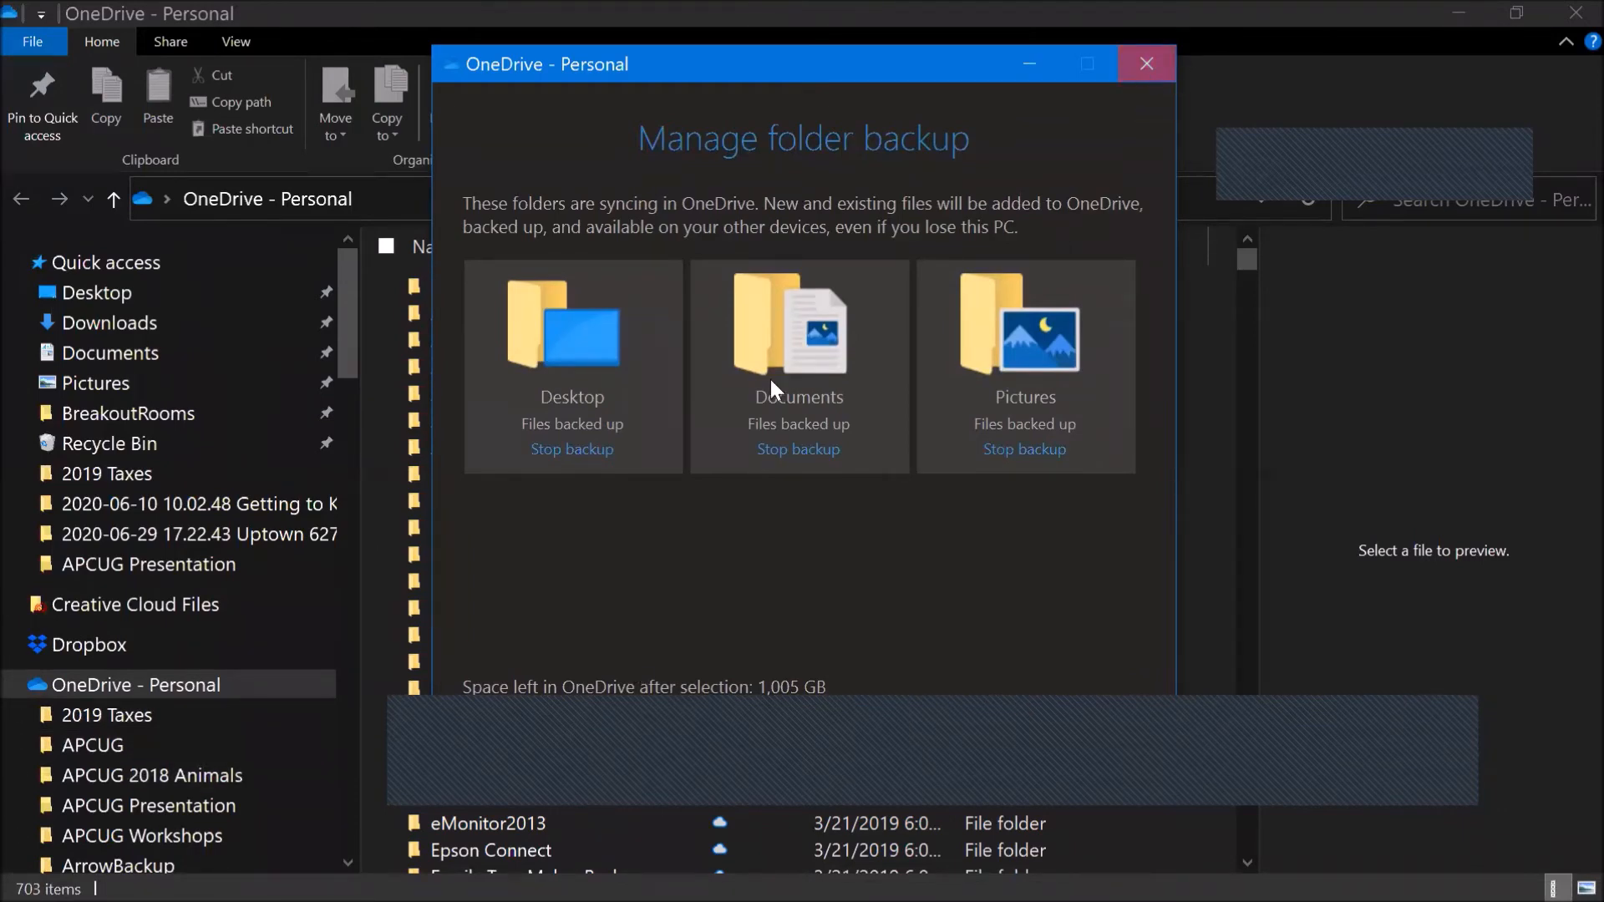
left_click(1147, 64)
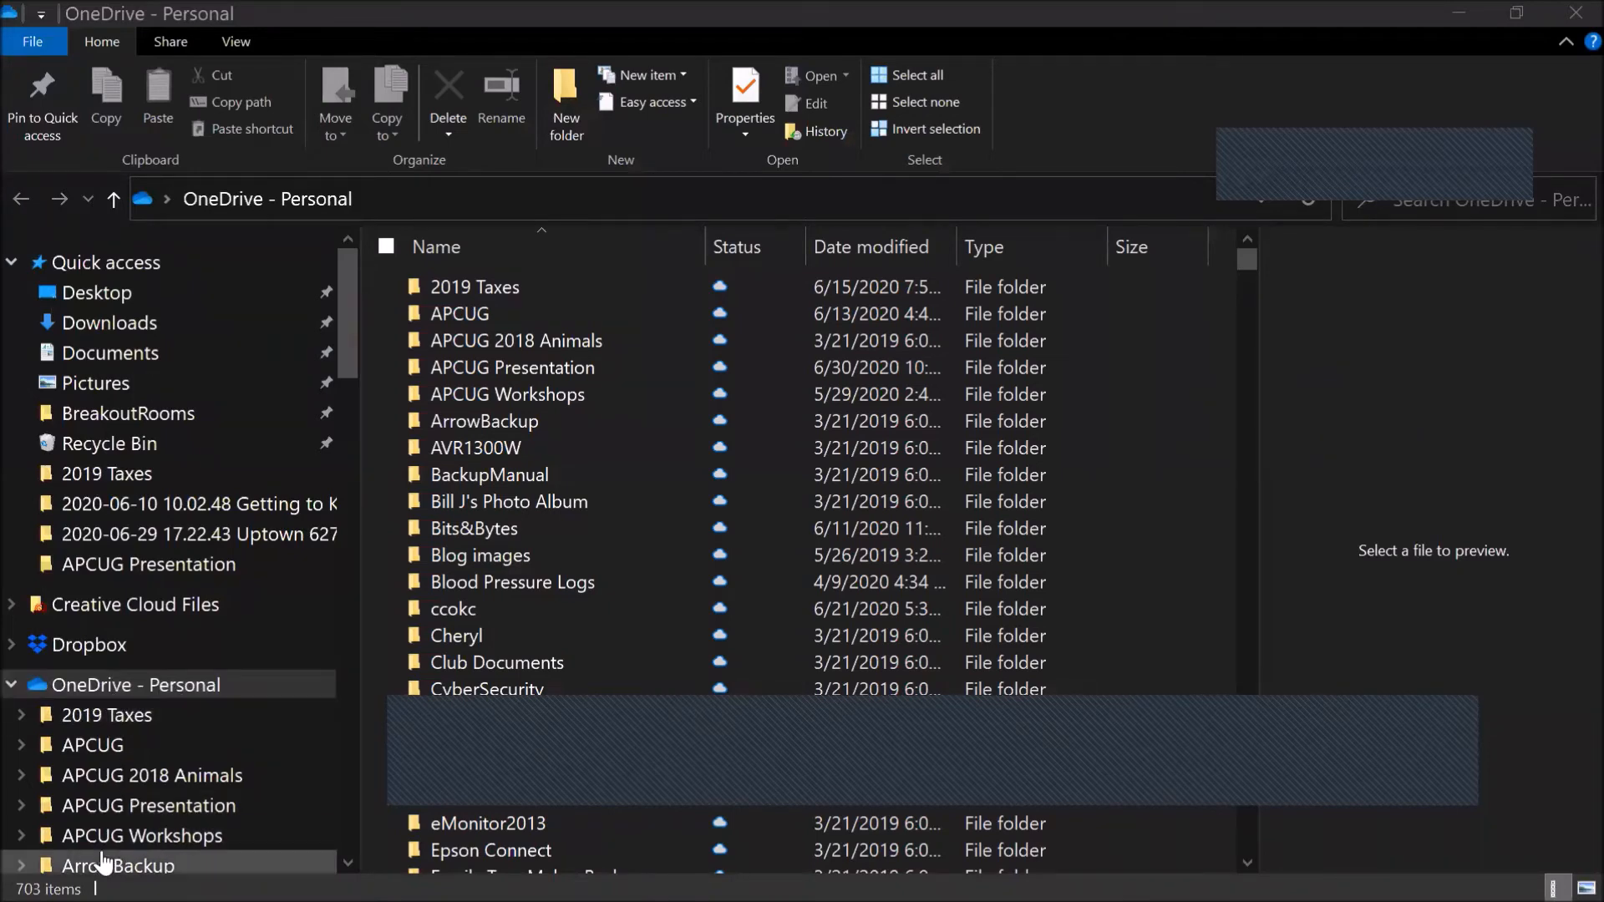
Step: Find the Documents folder under OneDrive - Personal in the folder tree and look at its available commands
scroll(110, 857, "down", 2)
scroll(105, 860, "down", 3)
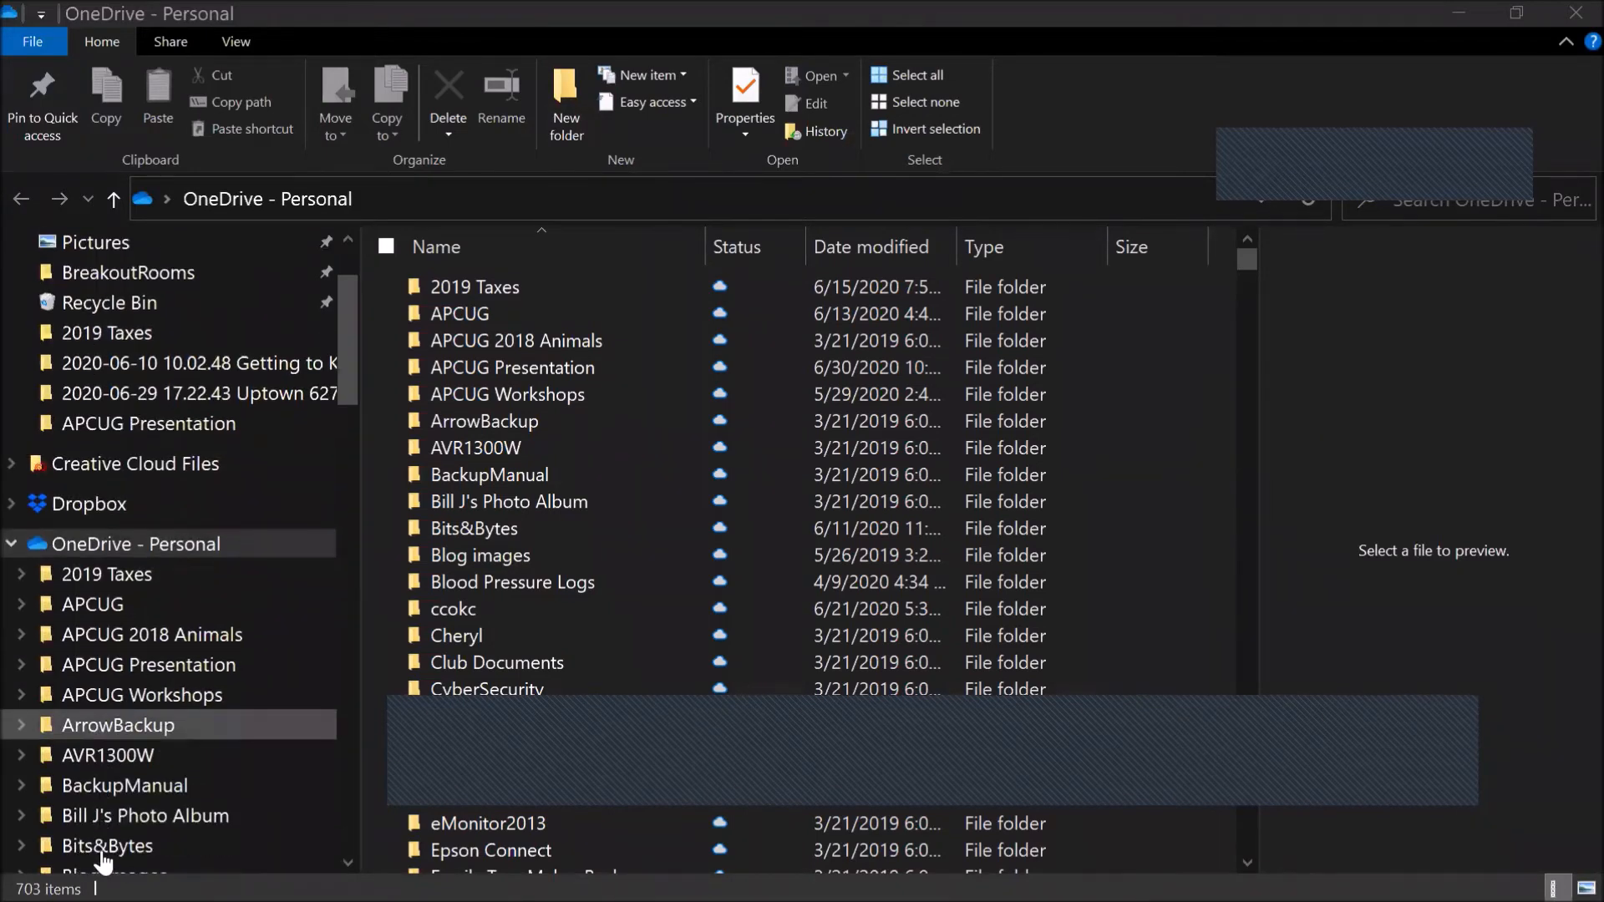
scroll(104, 861, "down", 3)
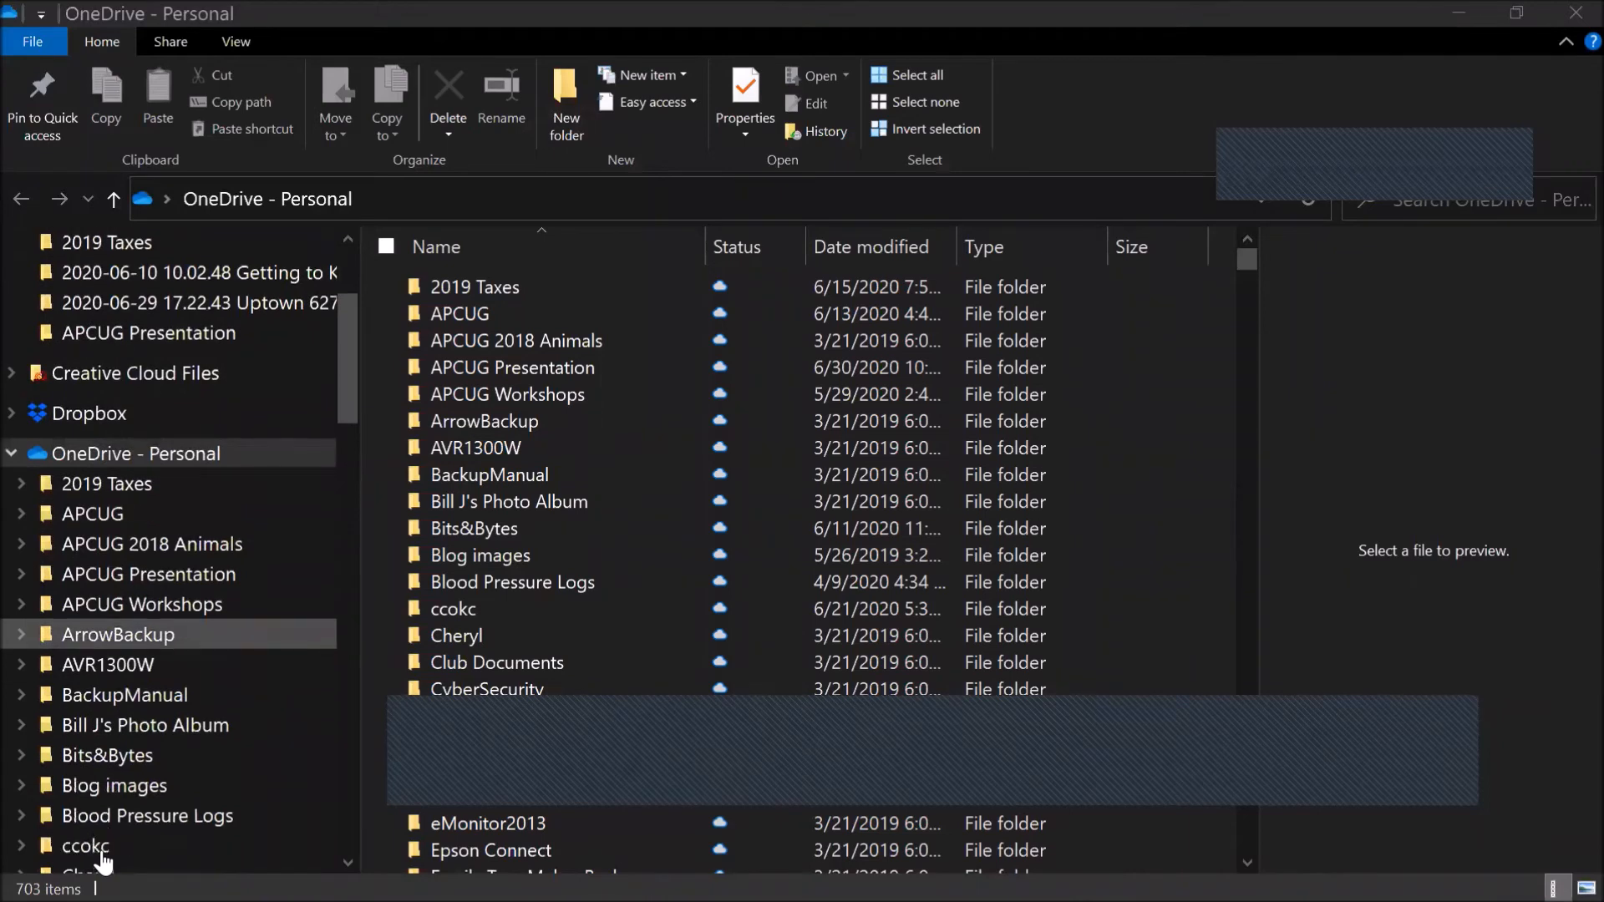
scroll(103, 861, "down", 3)
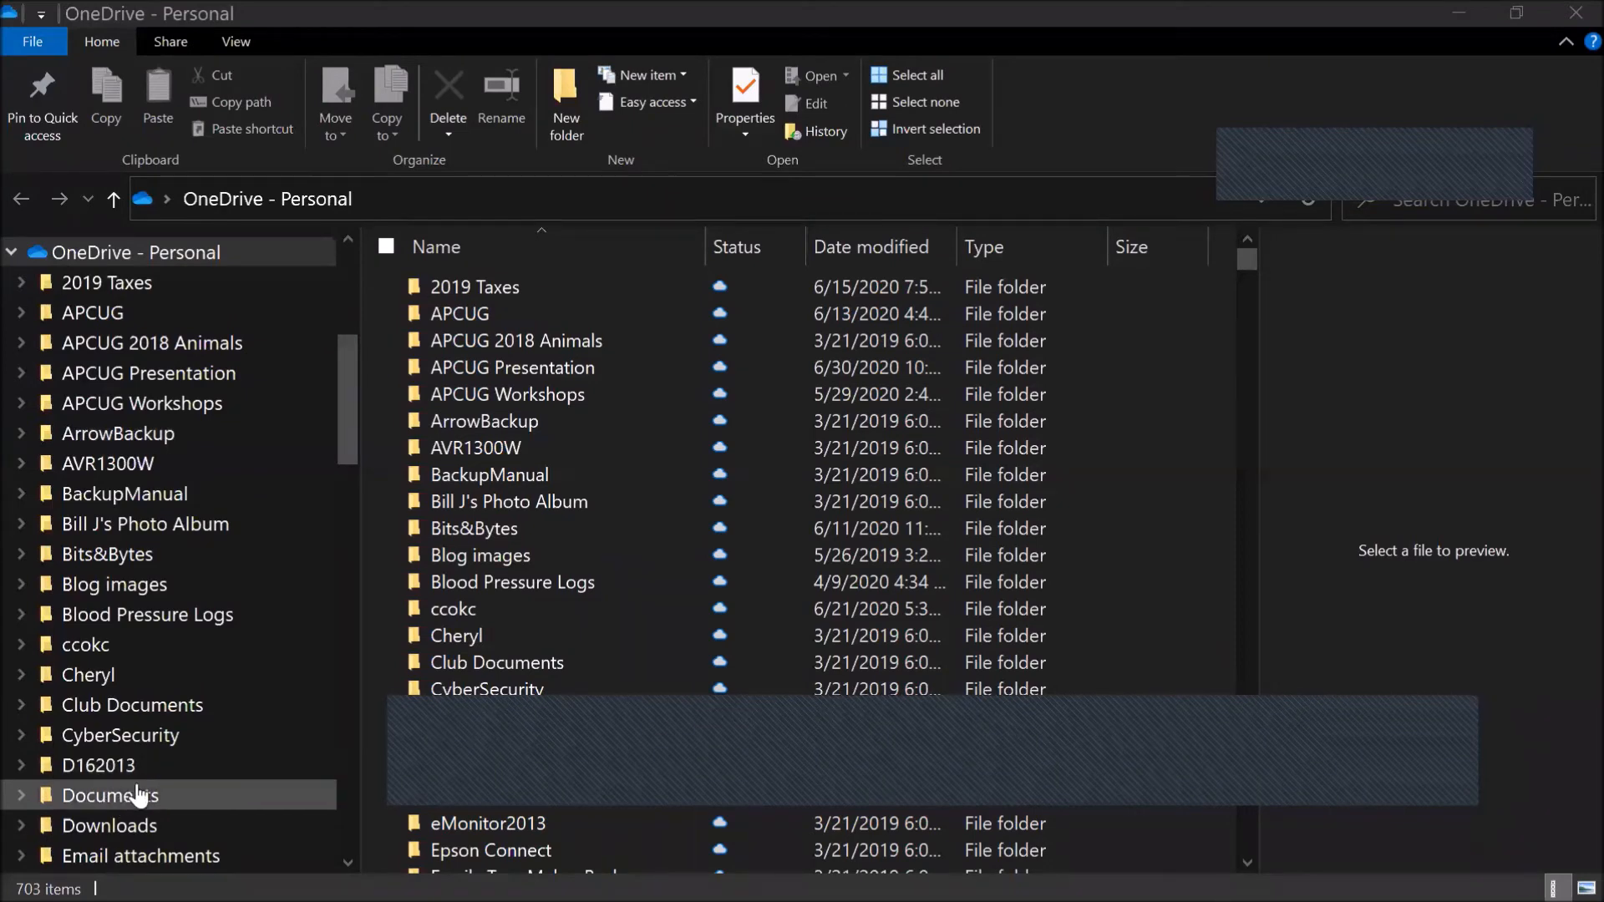
scroll(140, 796, "up", 3)
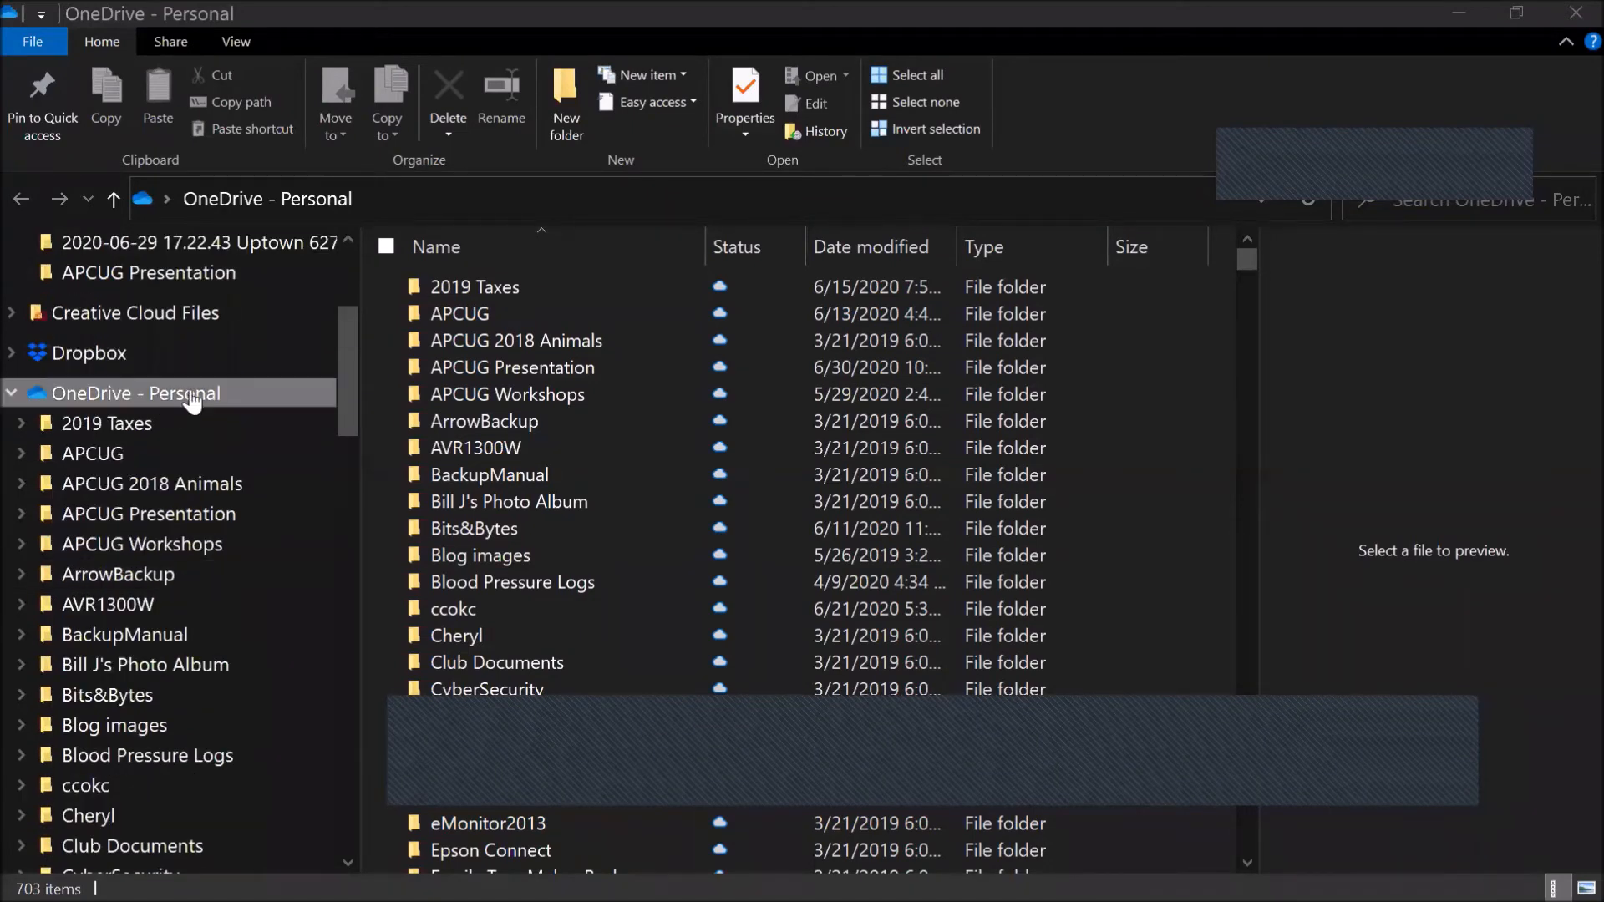
scroll(195, 502, "down", 2)
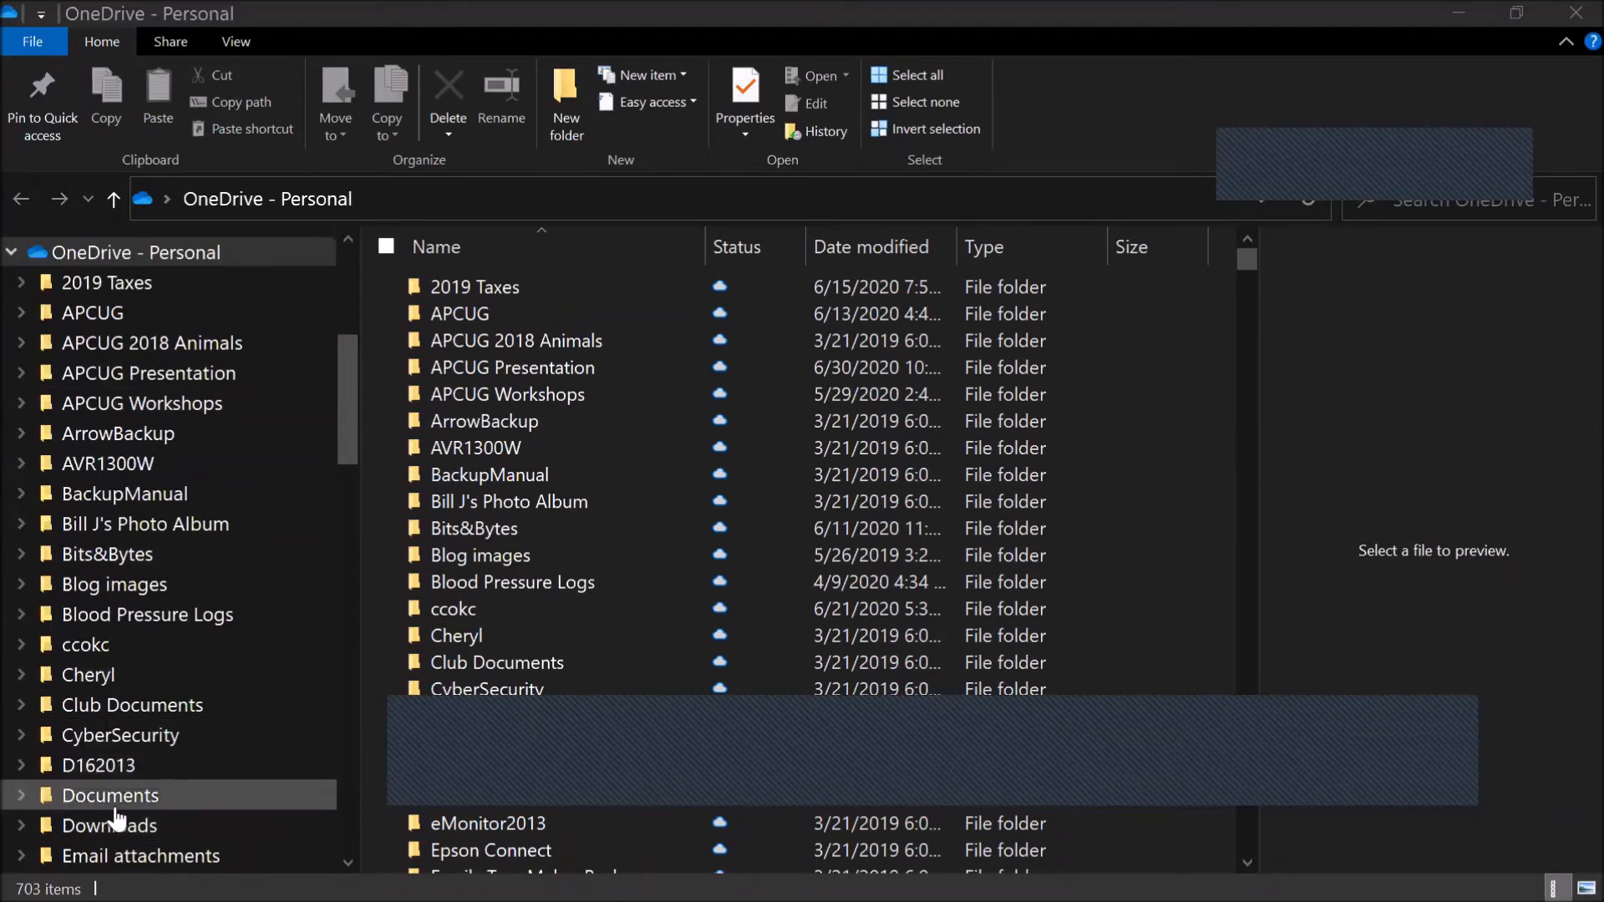
right_click(175, 800)
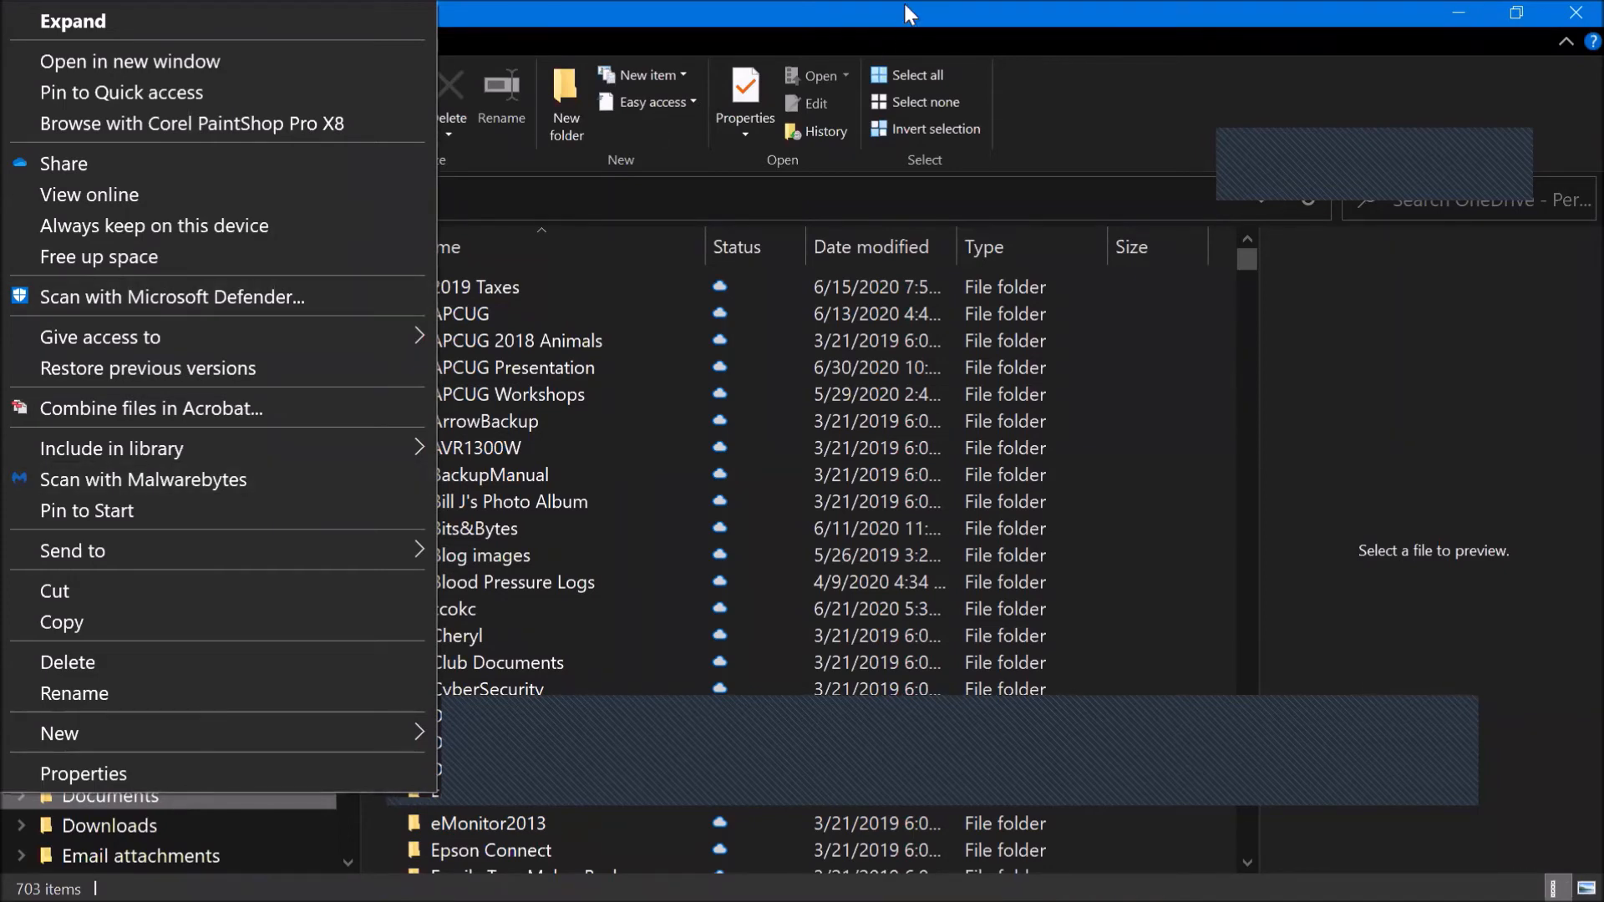
left_click(815, 25)
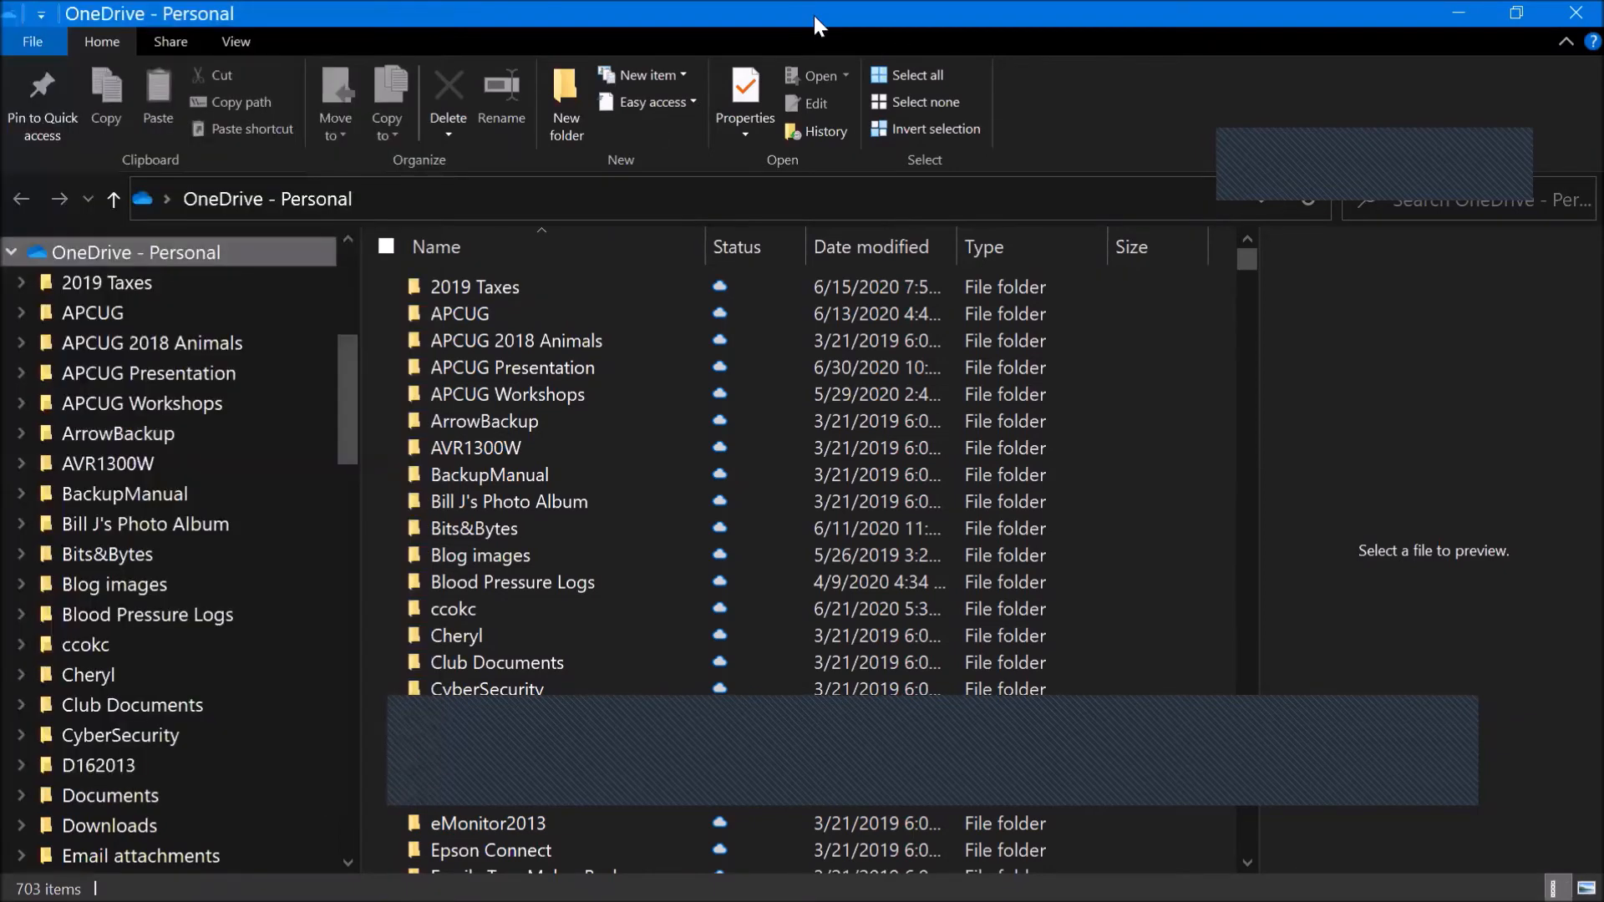
Step: Check the Manage OneDrive backup command of the OneDrive - Personal folder again and look over the folder's contents
right_click(221, 257)
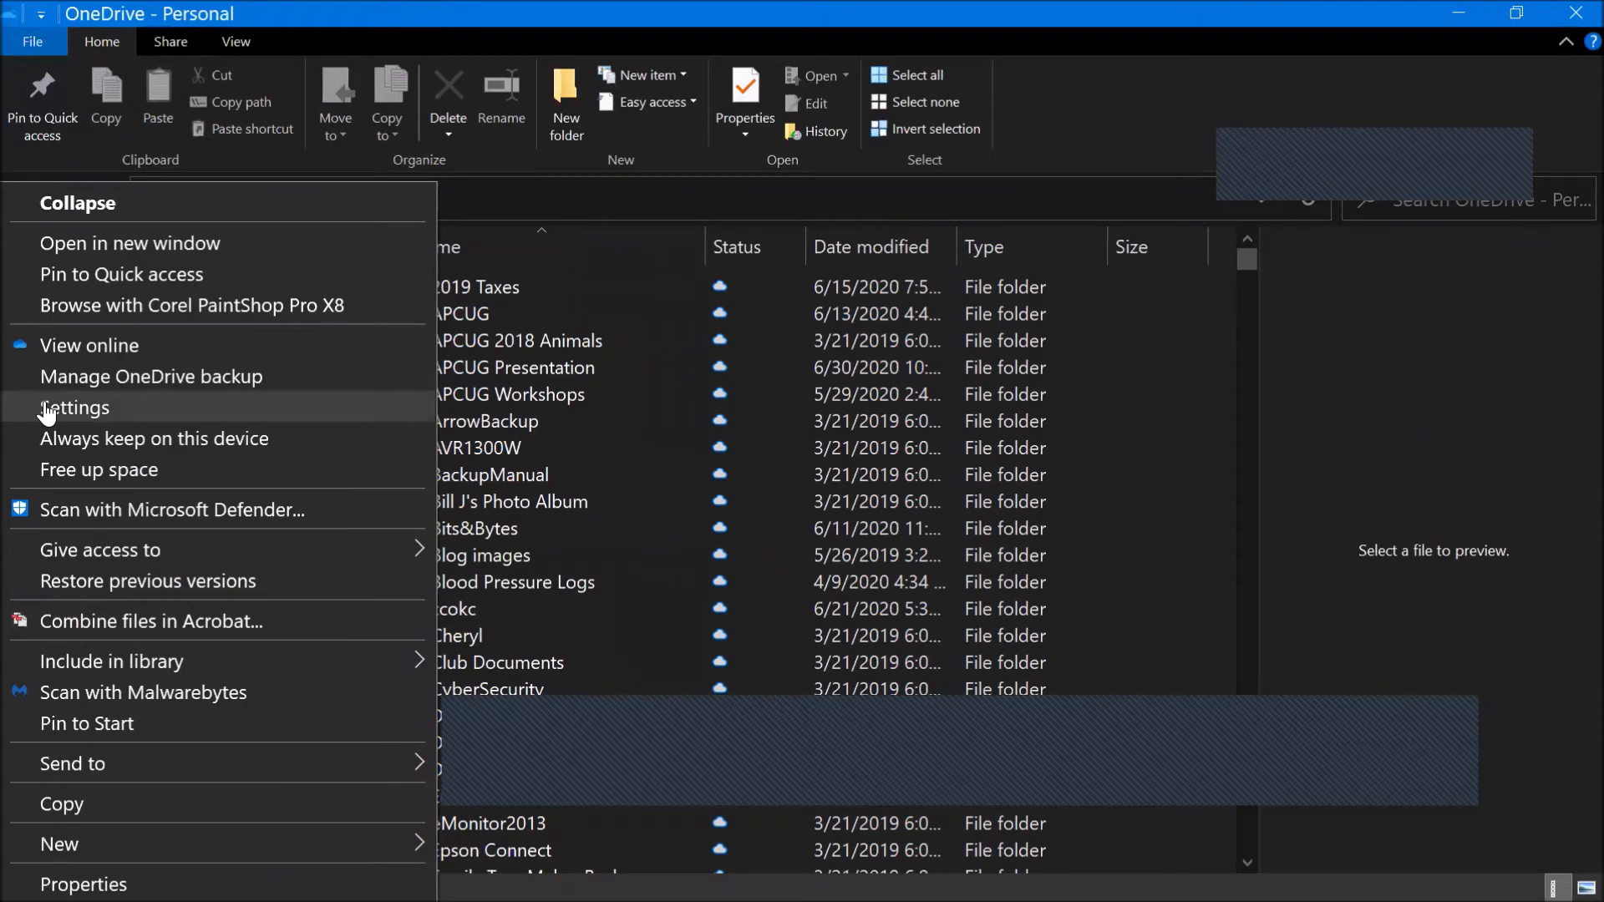
left_click(145, 382)
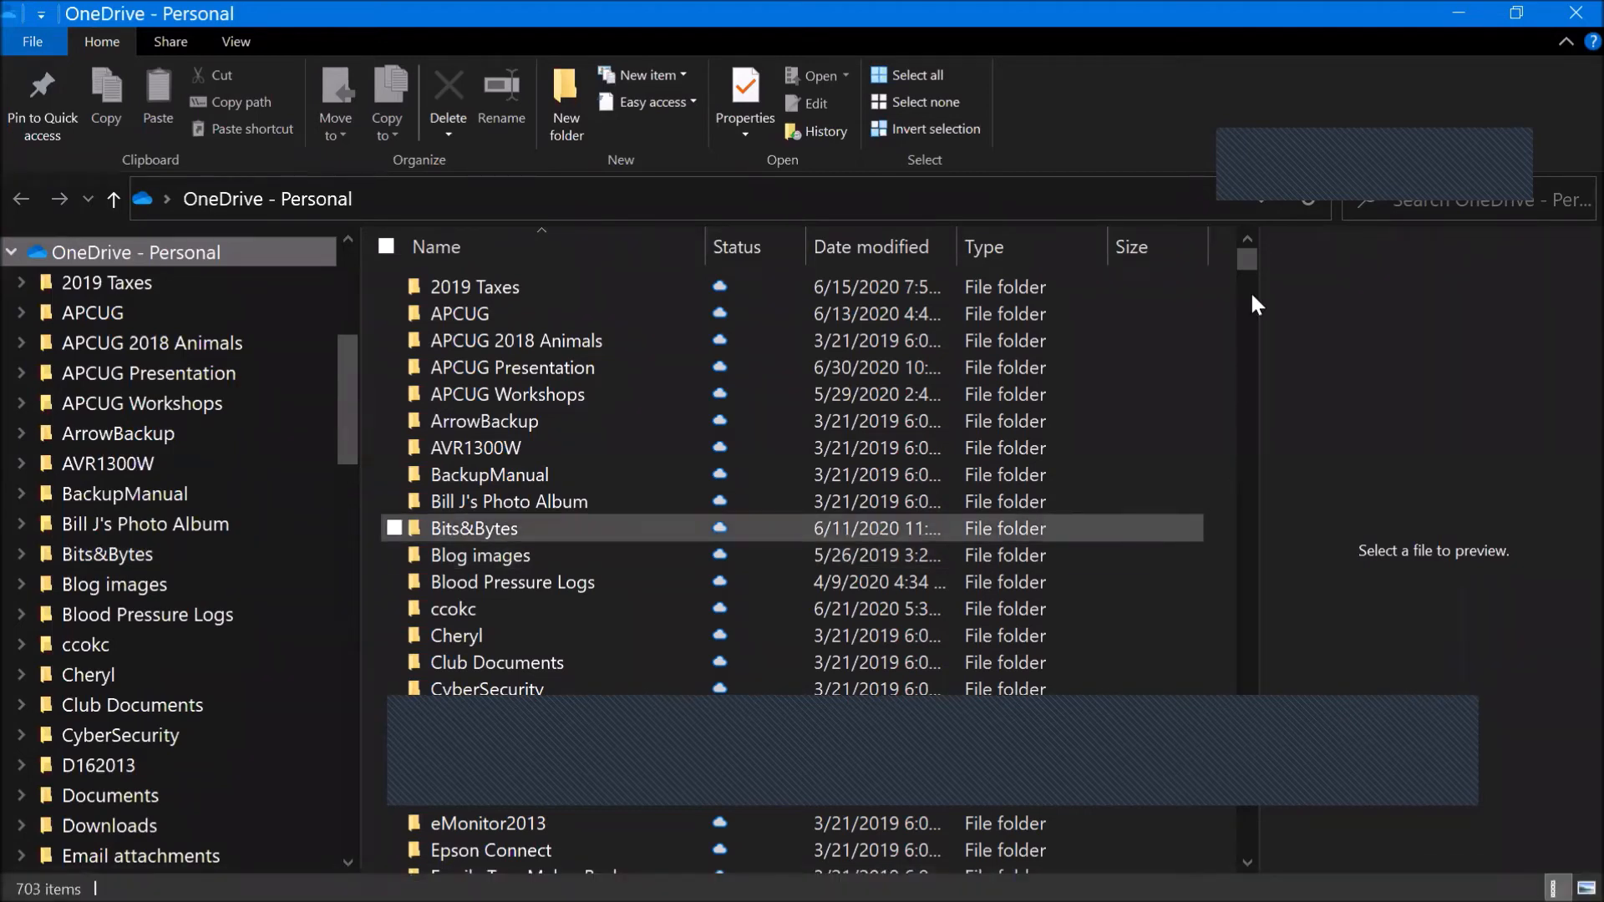
scroll(1214, 333, "down", 2)
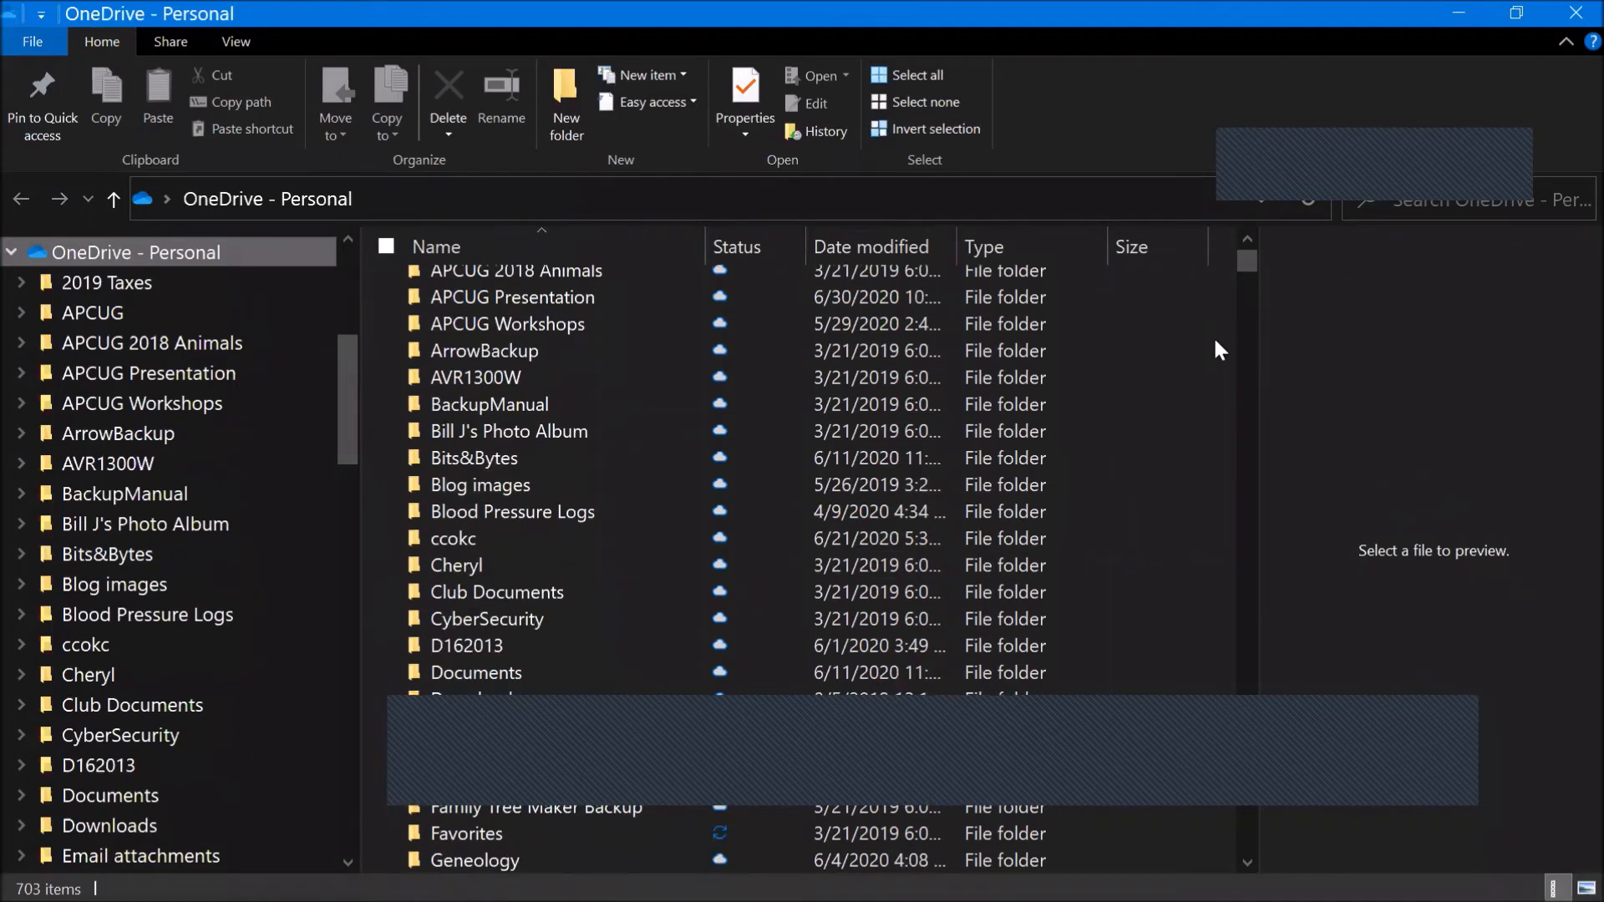
scroll(1198, 357, "up", 2)
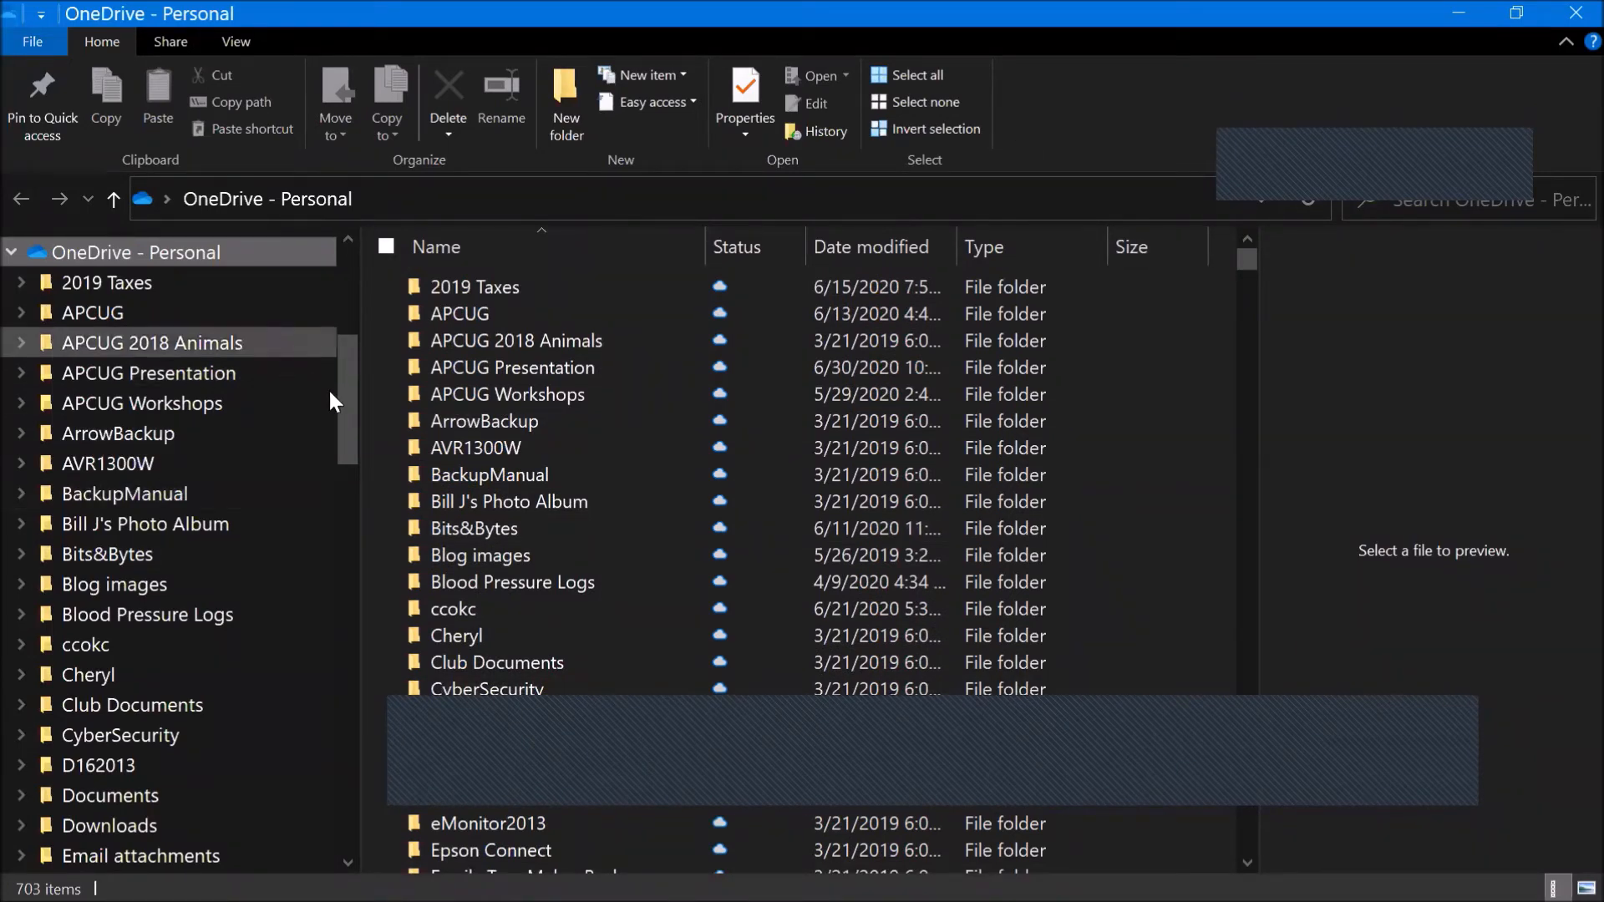
scroll(347, 332, "up", 4)
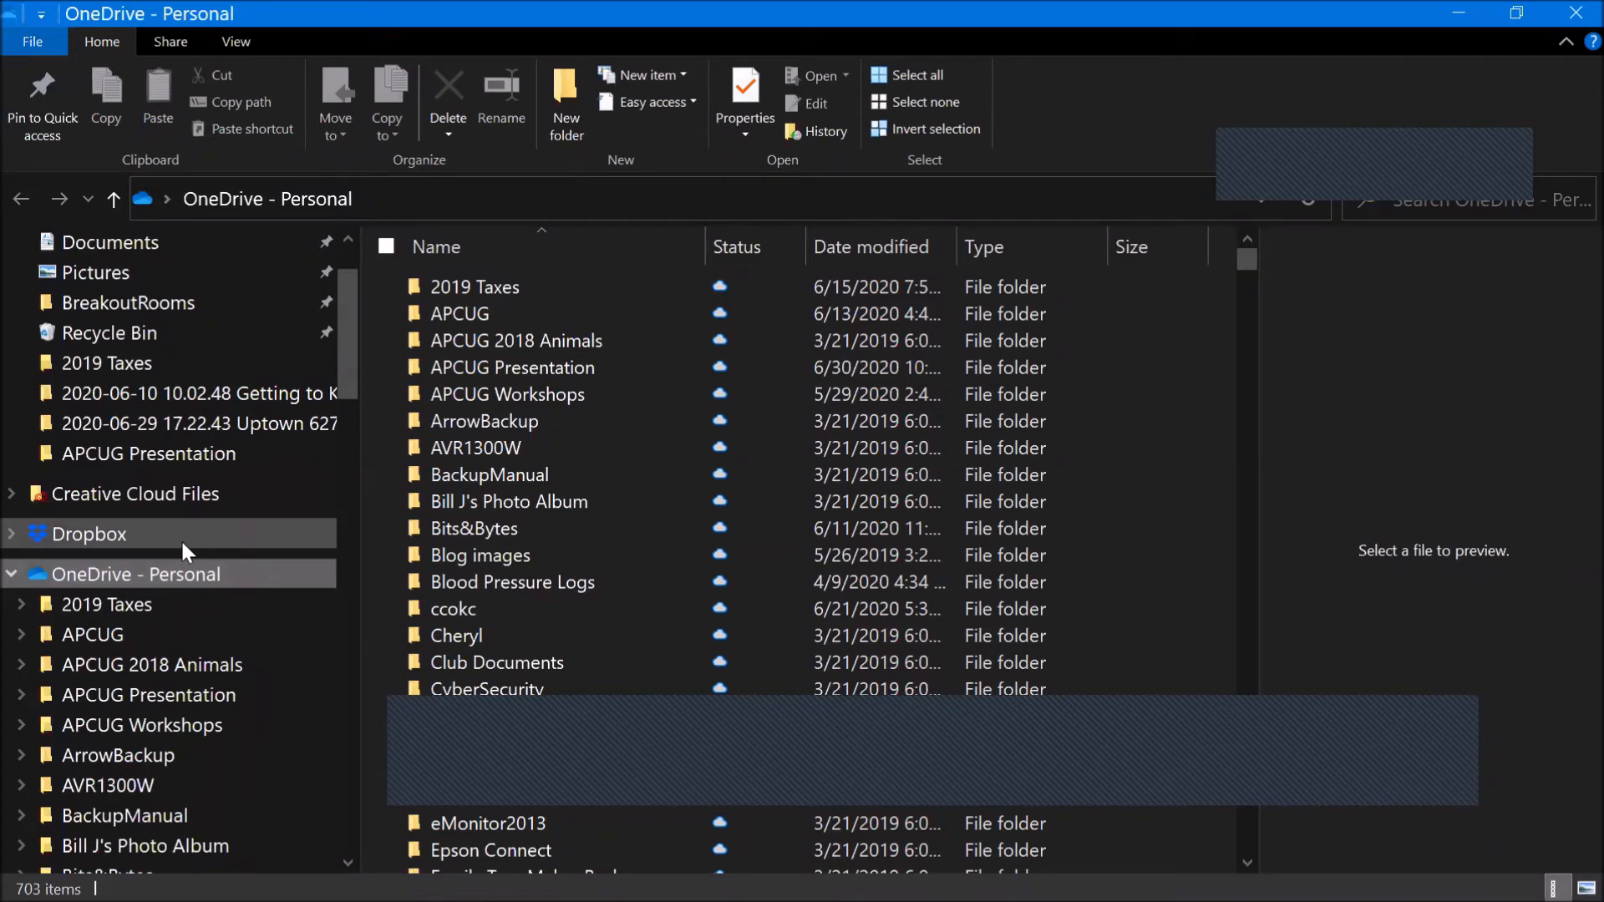
Step: Switch to the File Explorer window showing the 2019 Taxes folder and look through its PDF files
mouse_move(428, 899)
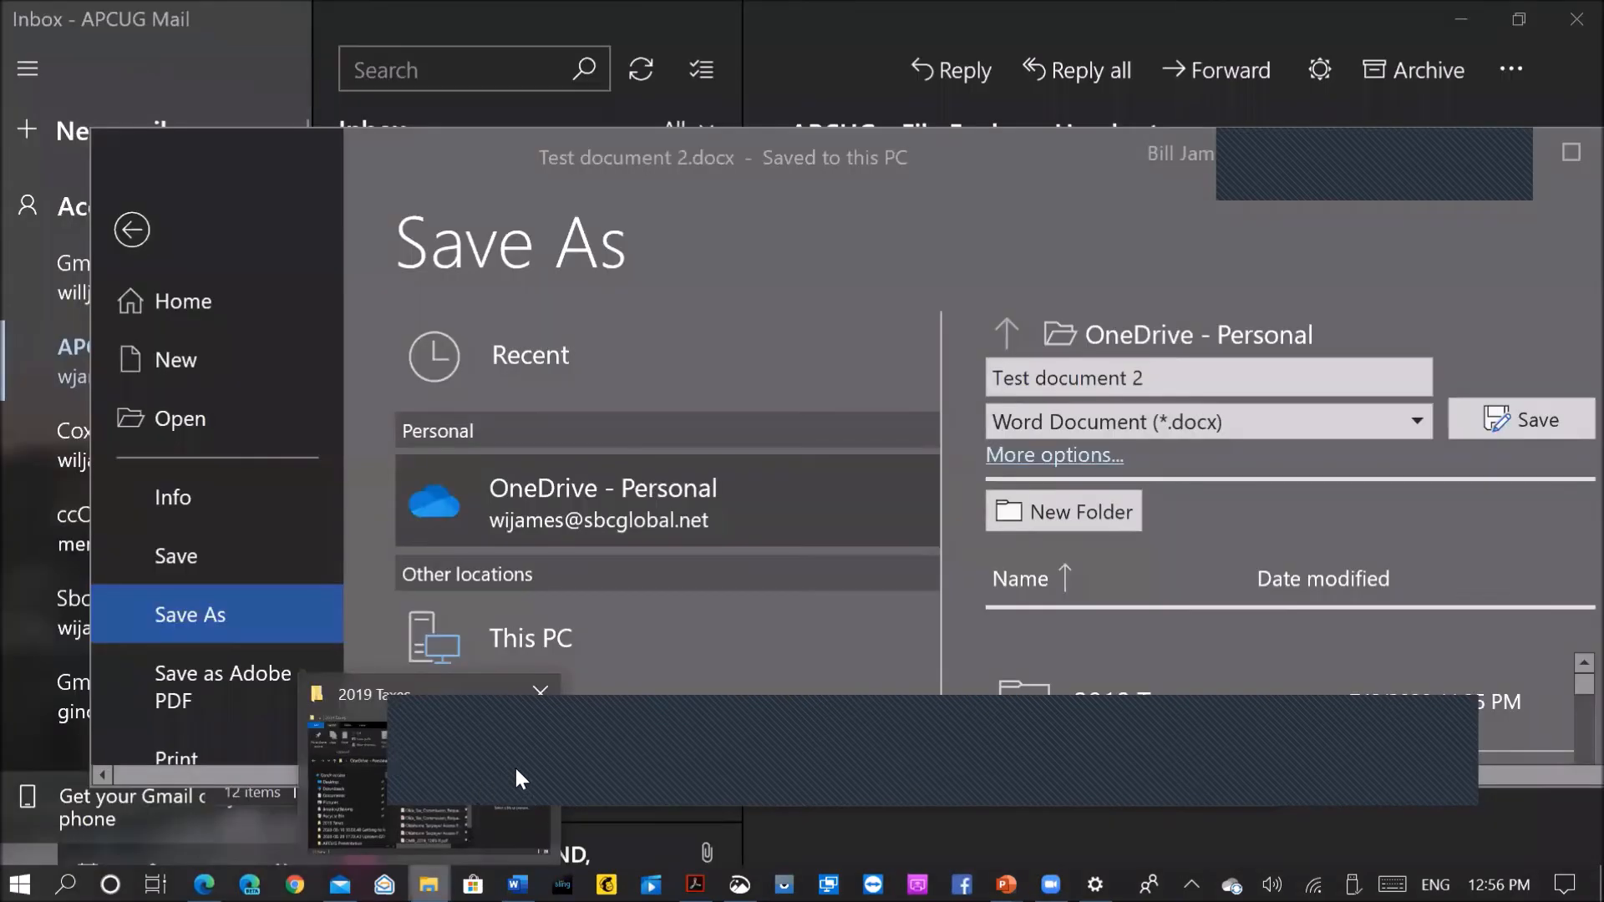
mouse_move(542, 742)
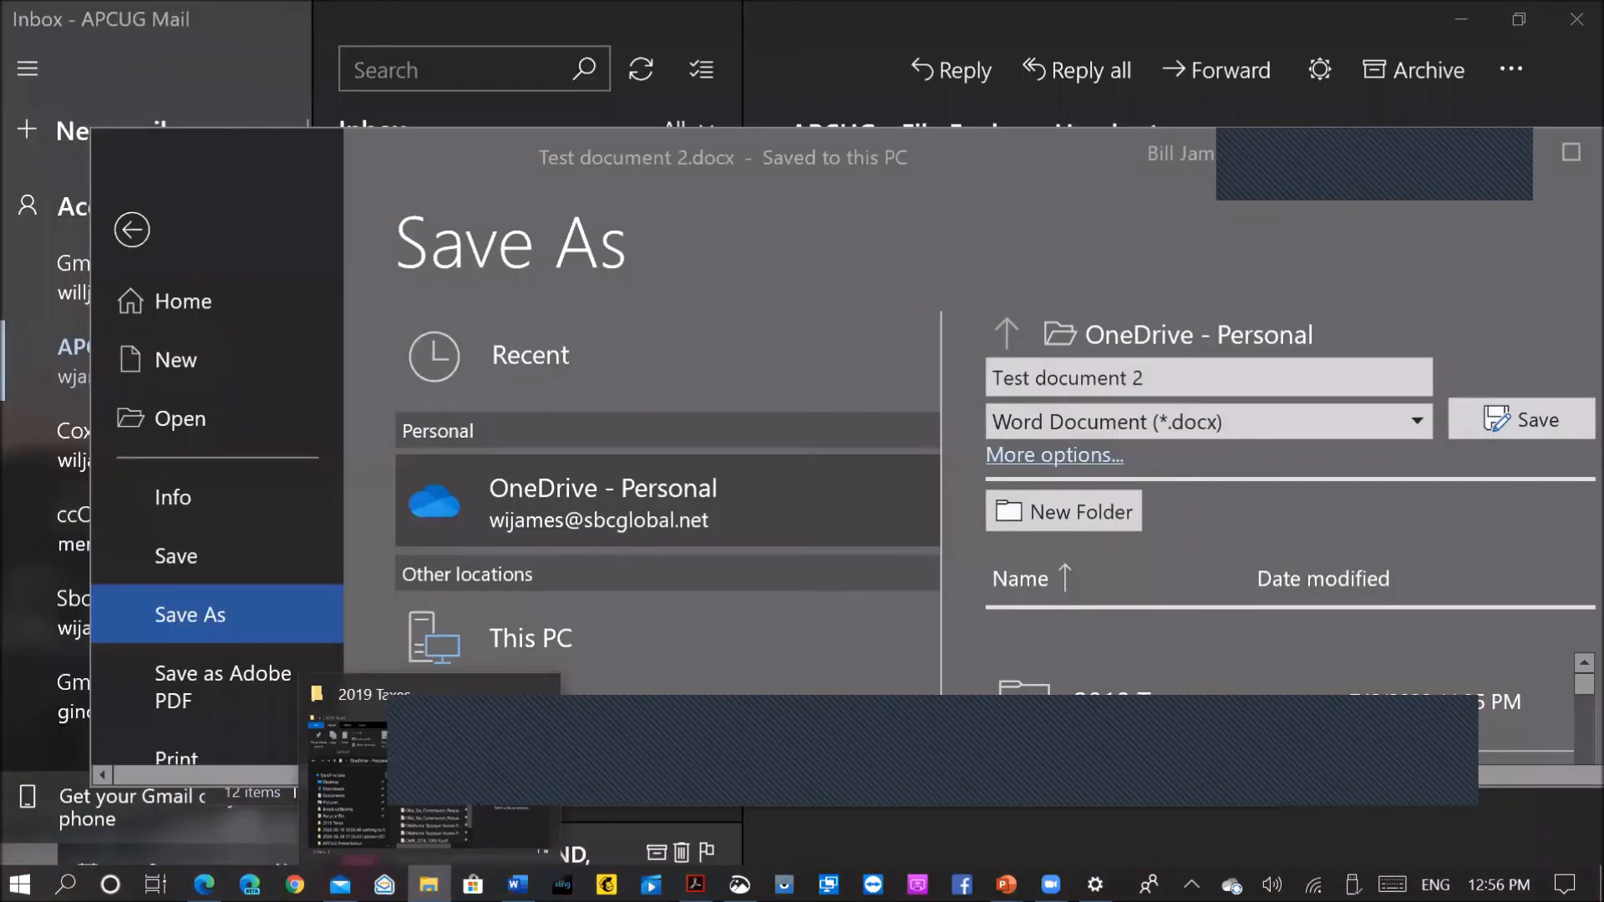
left_click(843, 854)
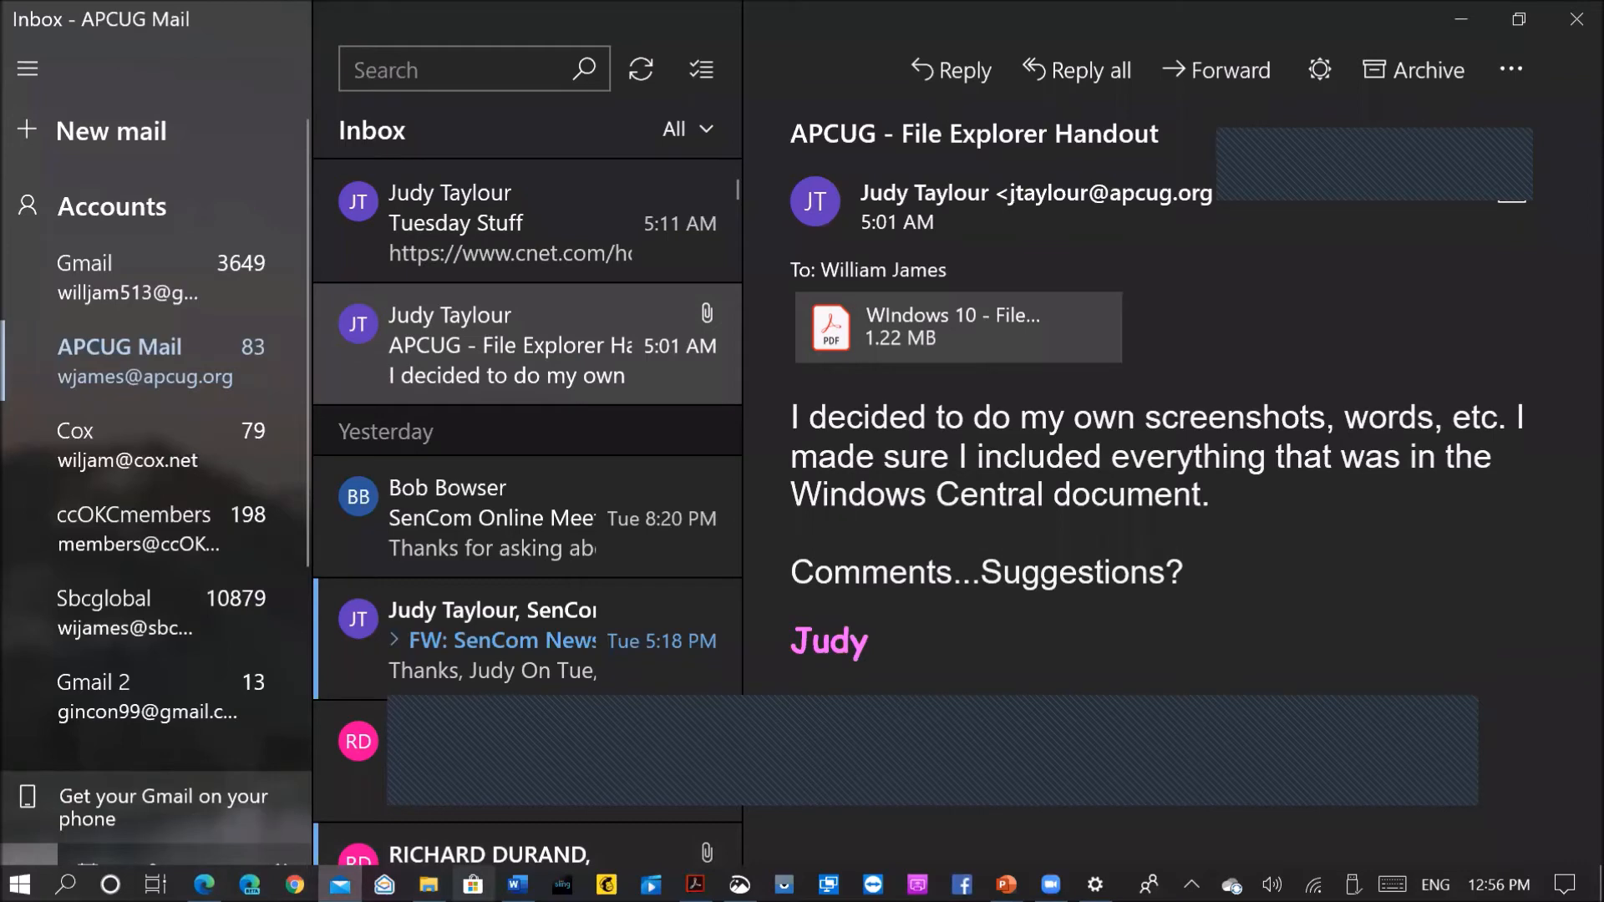
mouse_move(517, 887)
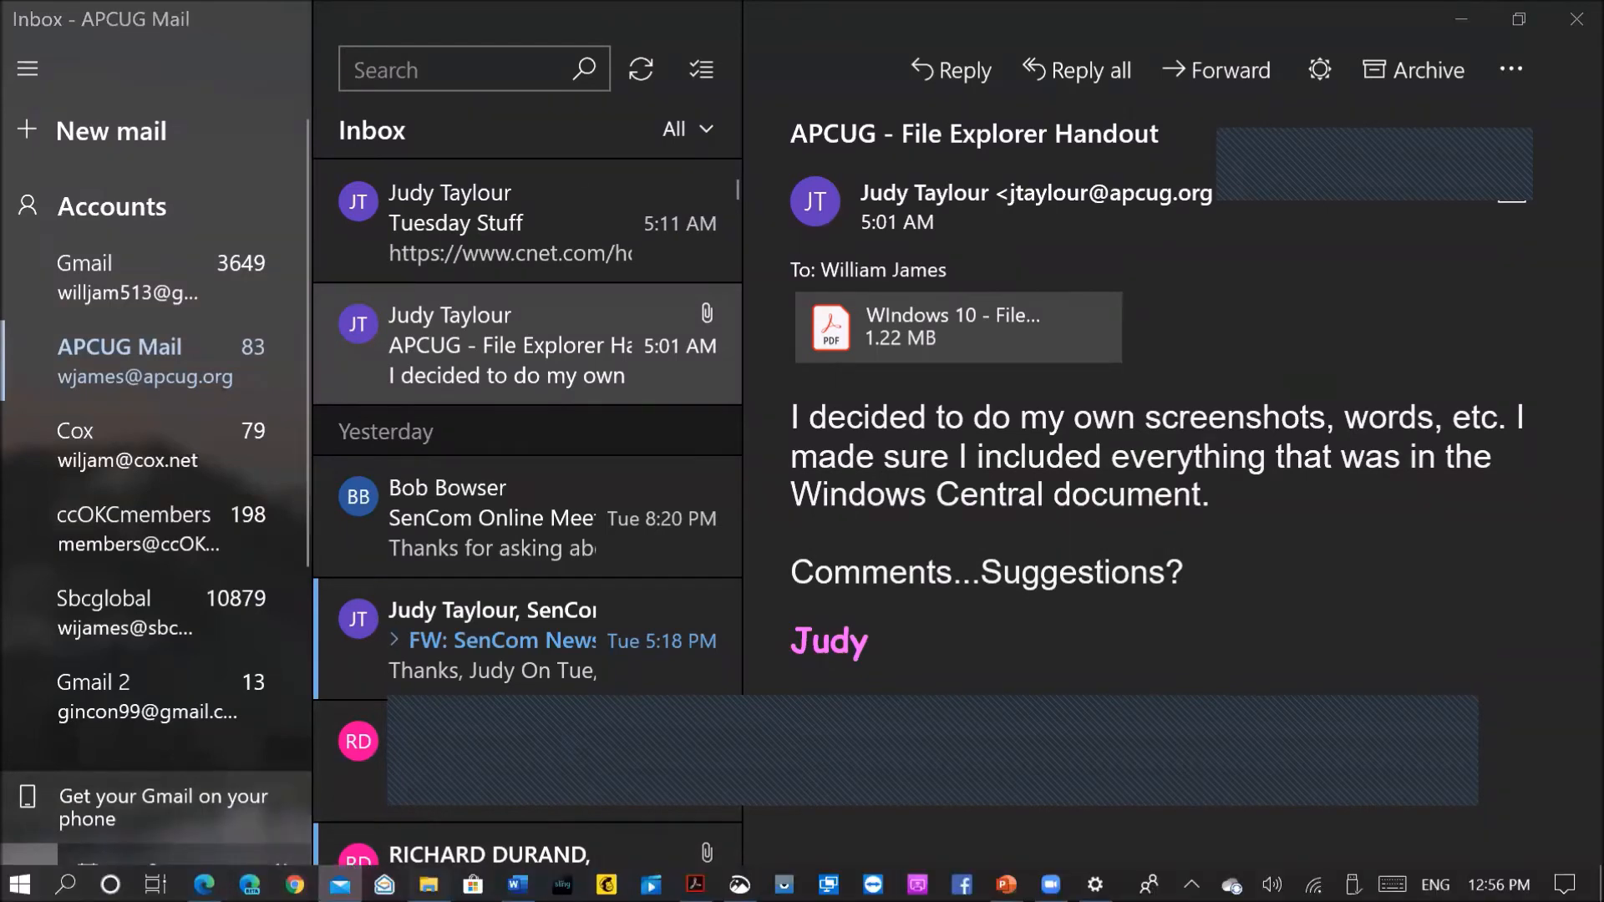
left_click(430, 885)
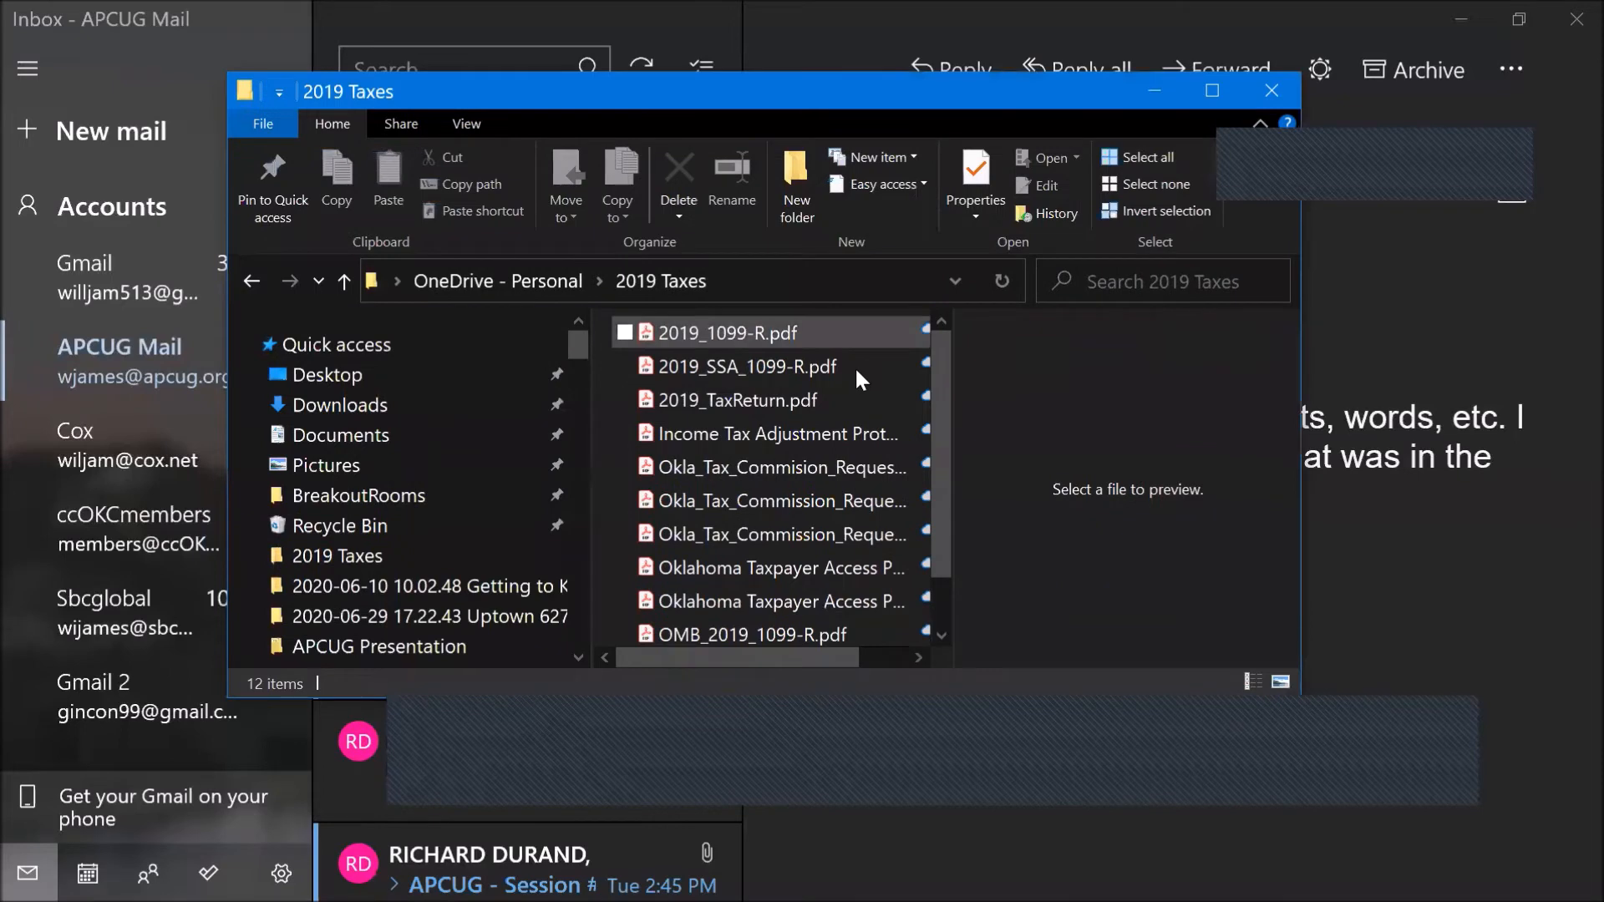
scroll(855, 368, "down", 1)
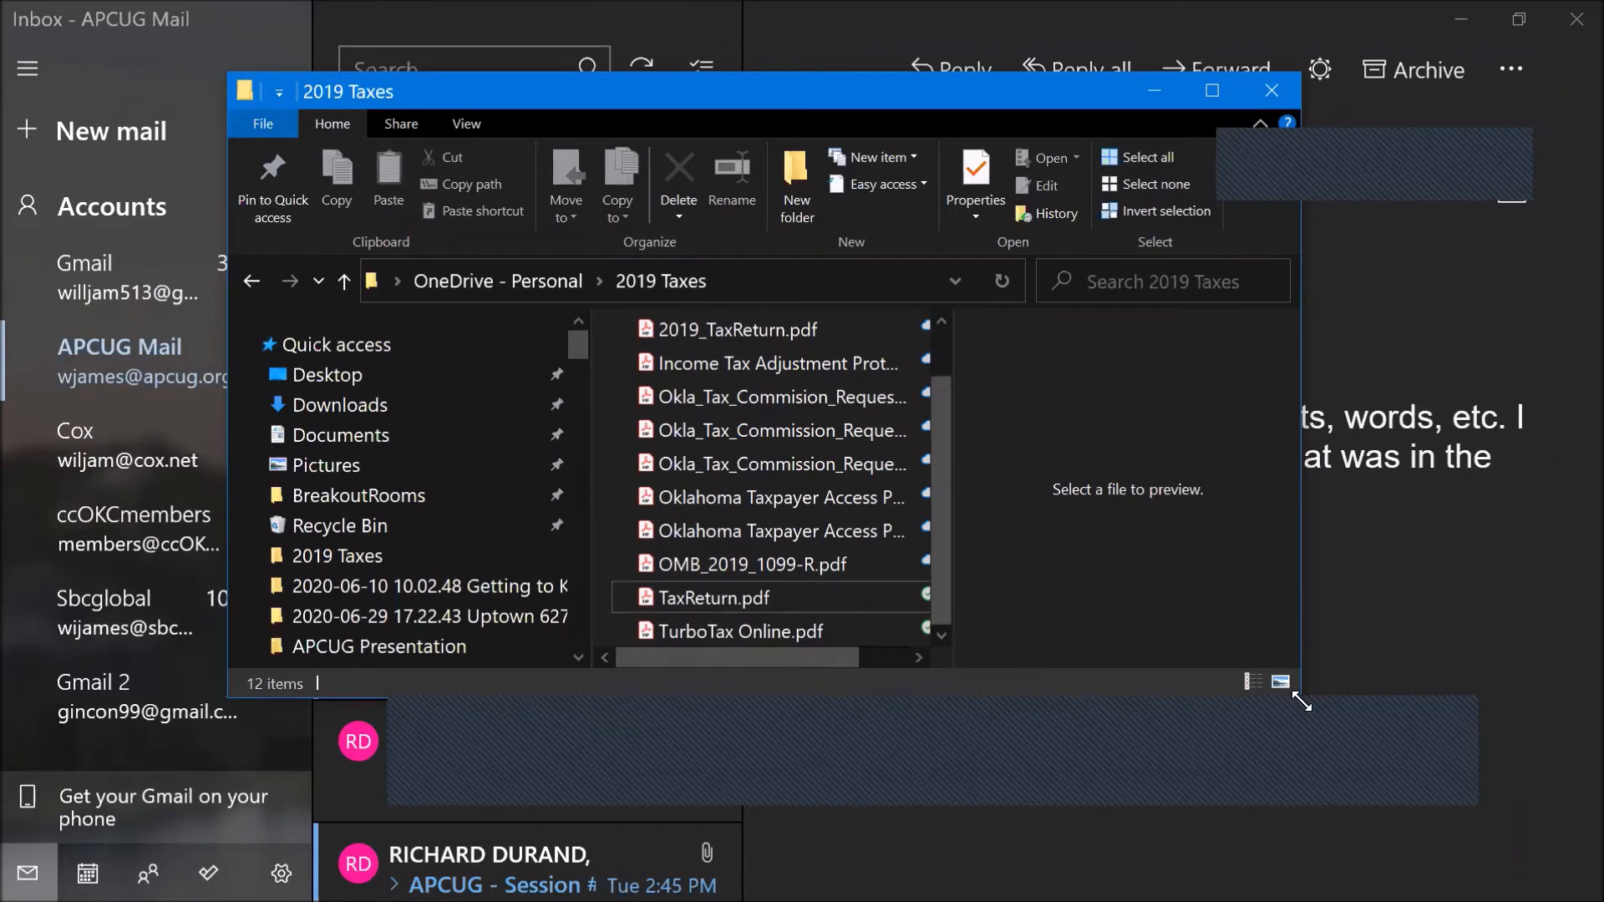
Step: Resize and reposition the 2019 Taxes window, clear the mail window from behind it and maximize the folder window
left_click_drag(1301, 703, 1474, 899)
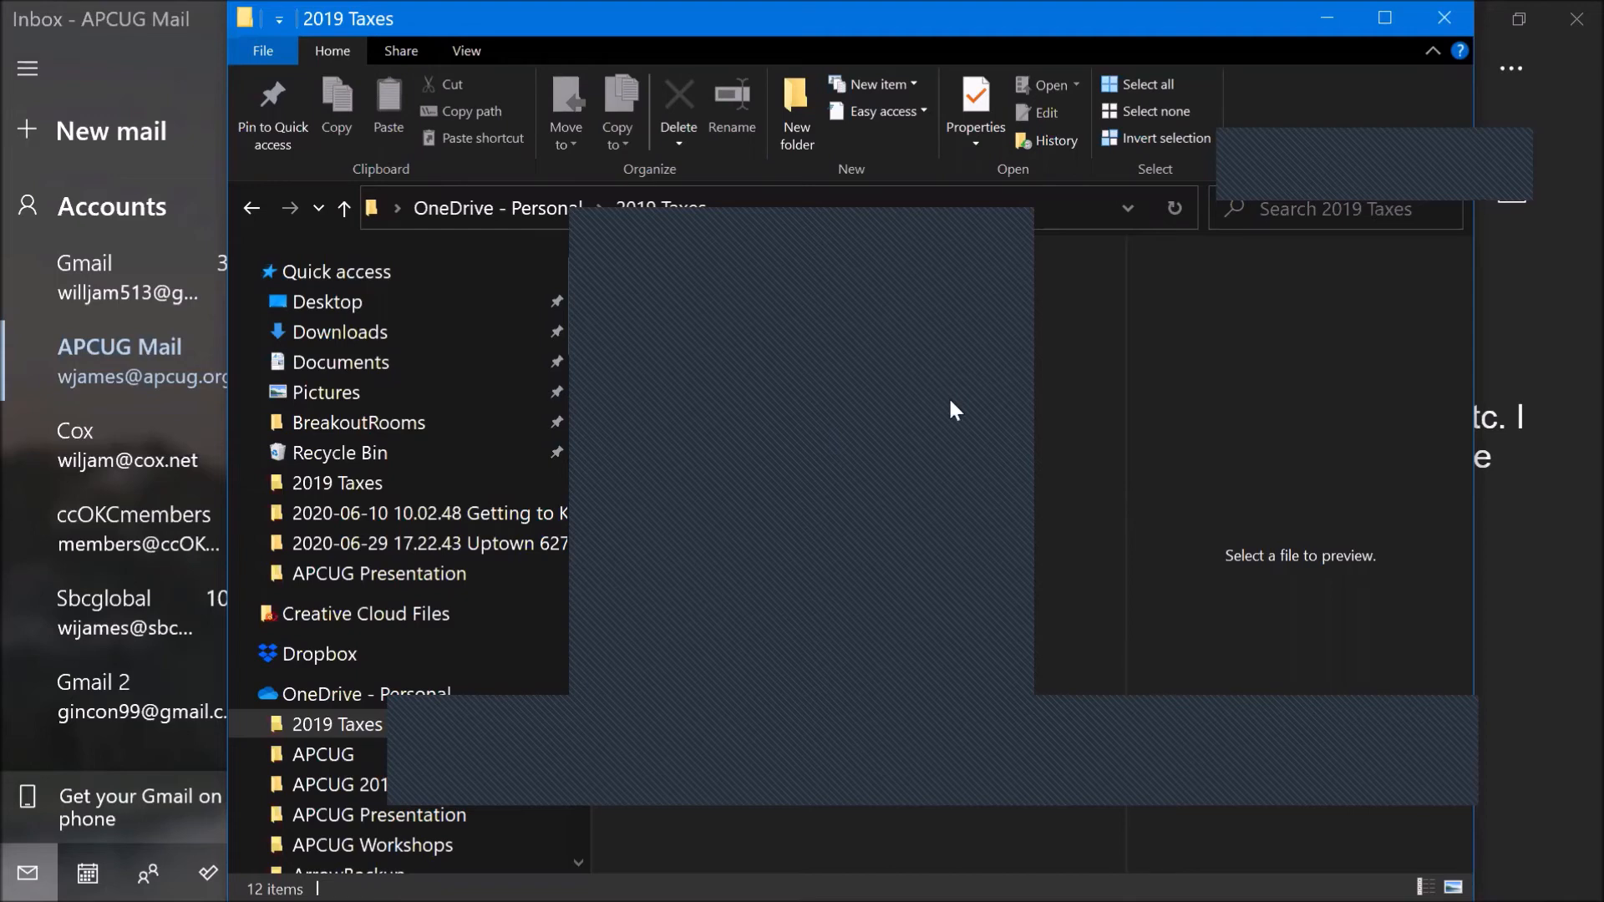
double_click(986, 600)
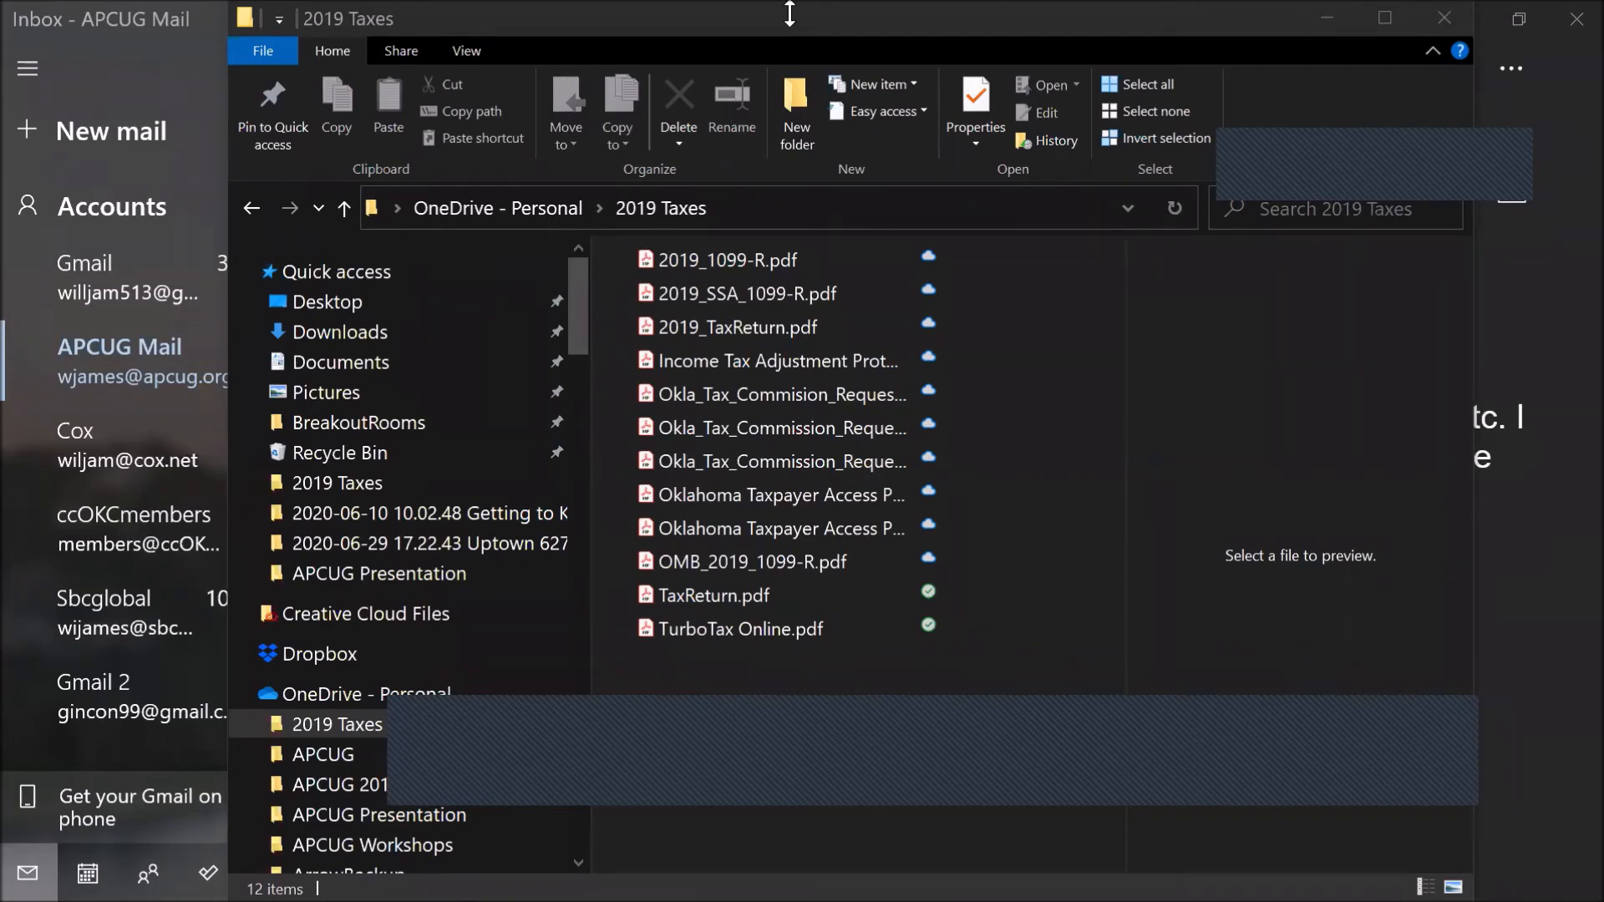
left_click_drag(789, 12, 774, 141)
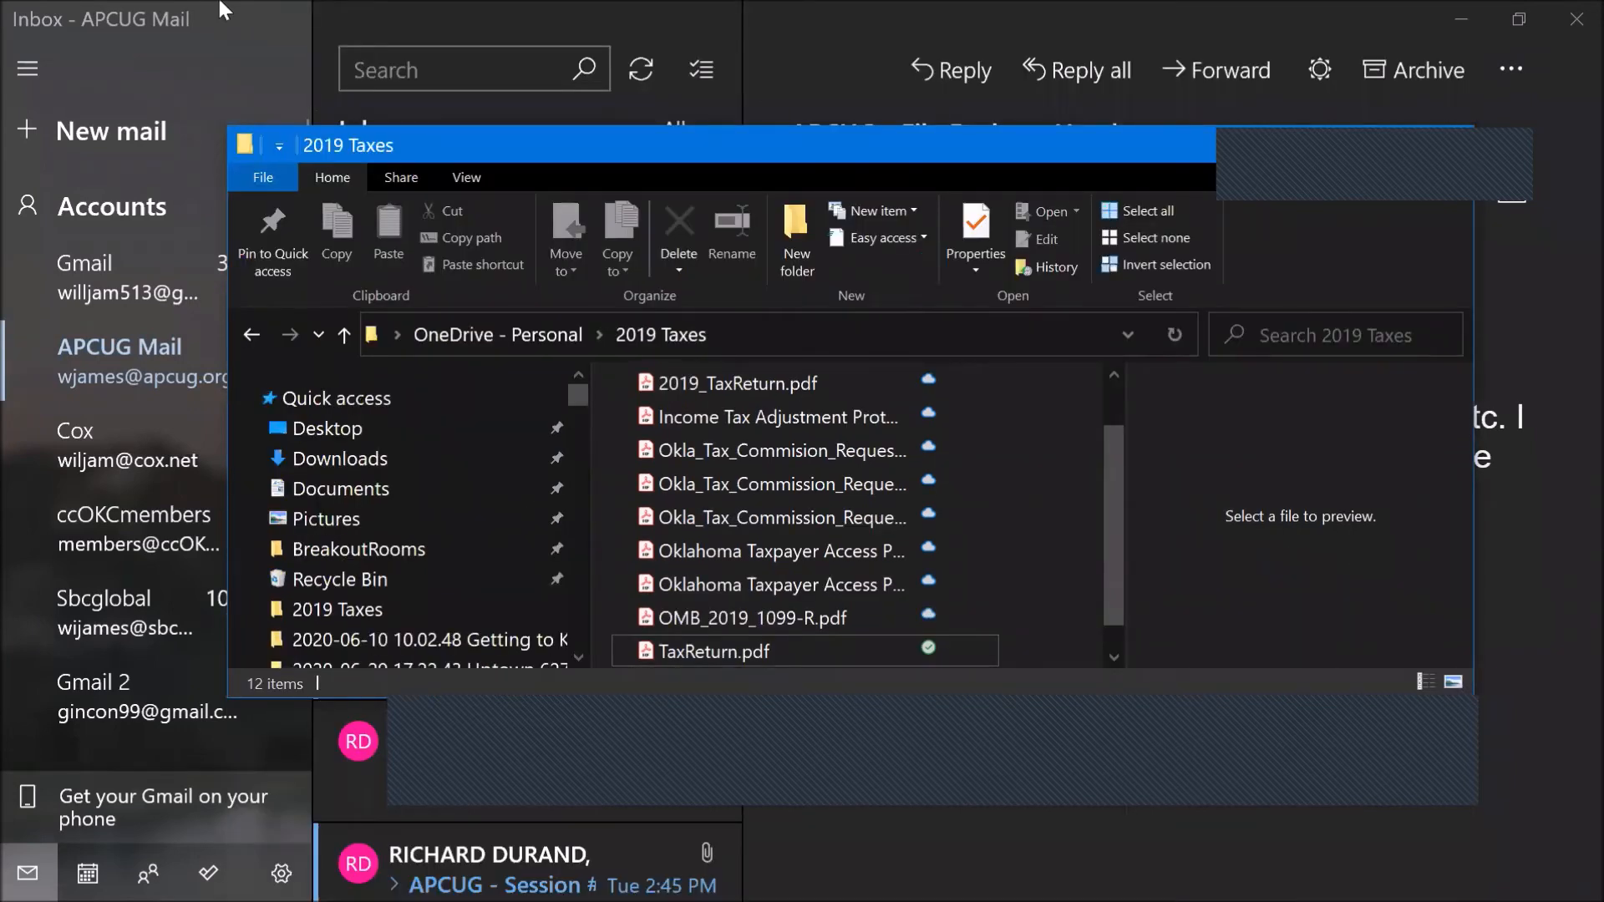
left_click_drag(807, 130, 794, 85)
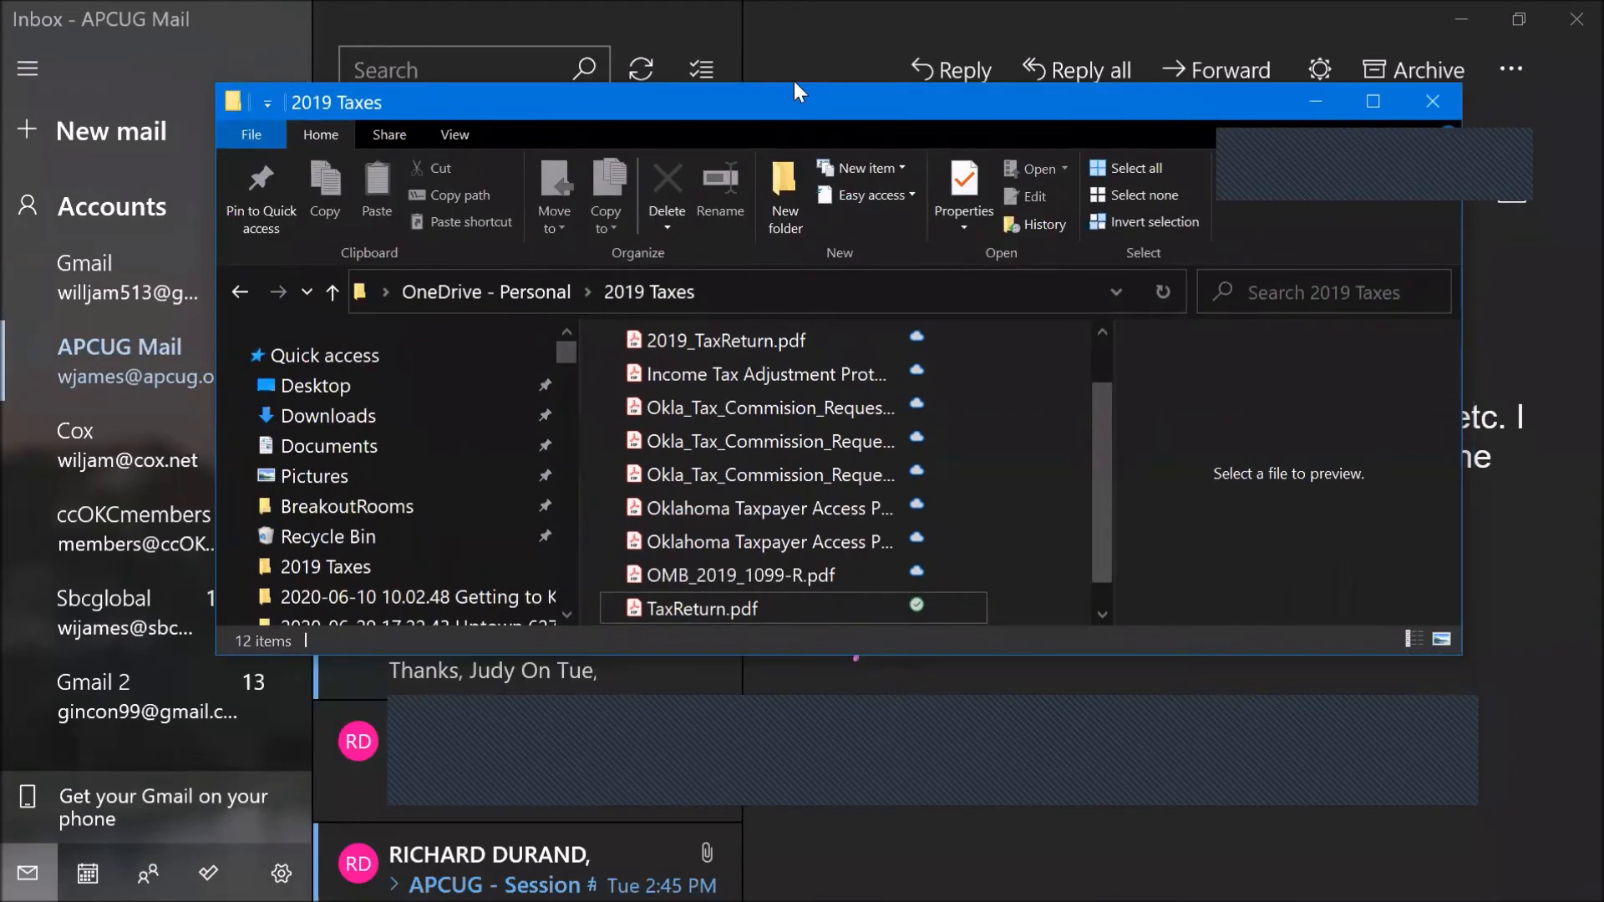
left_click(1463, 37)
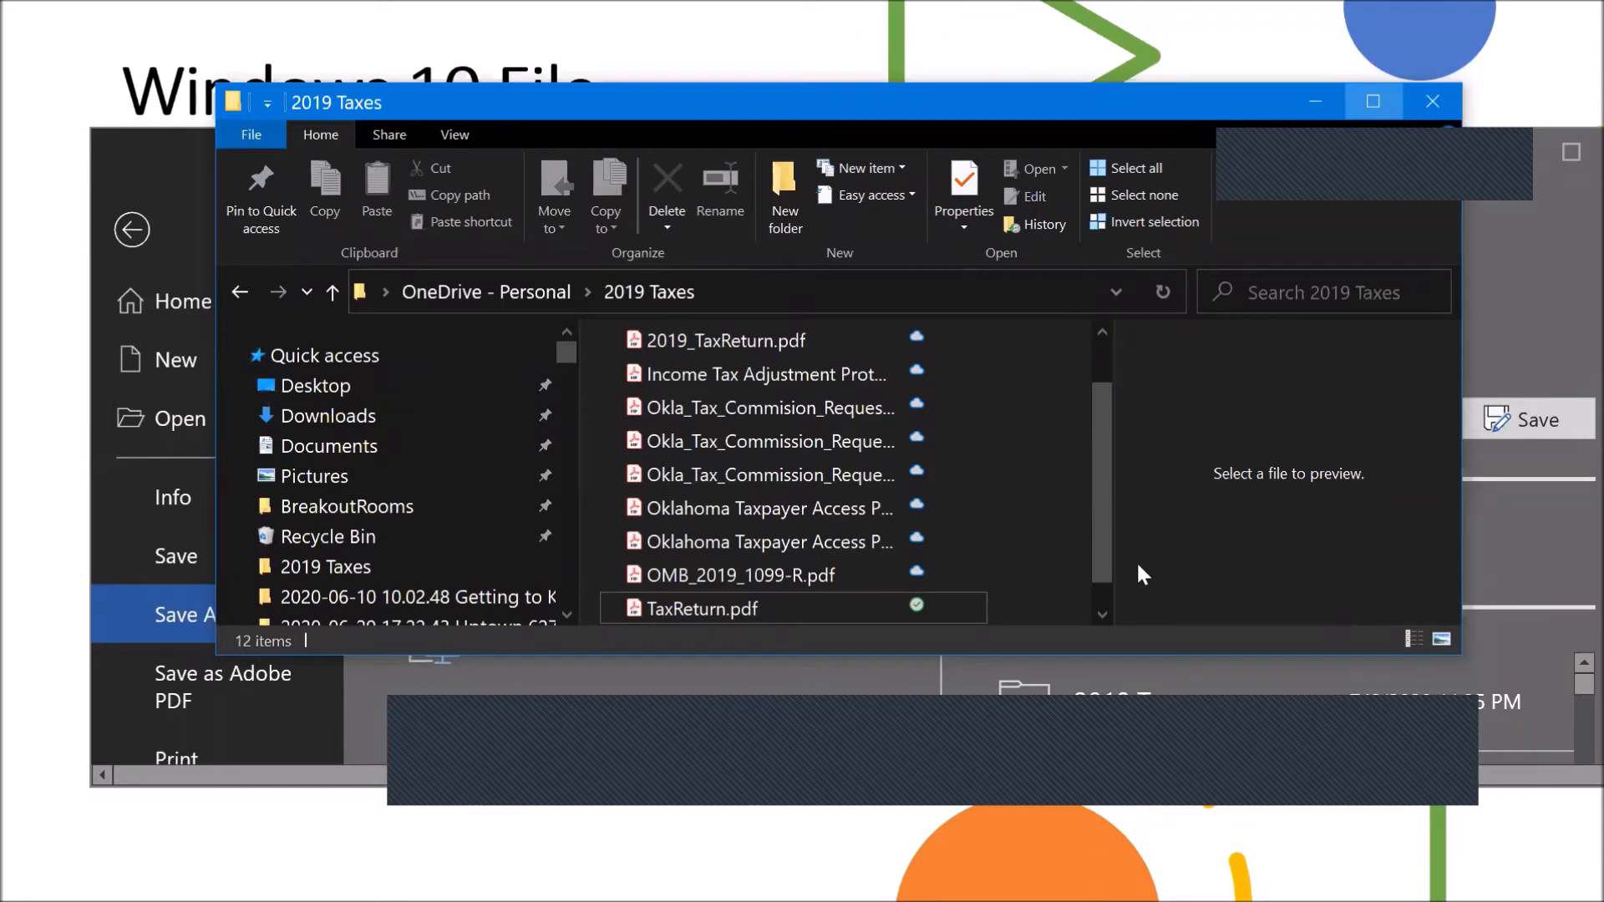
key("super+Up")
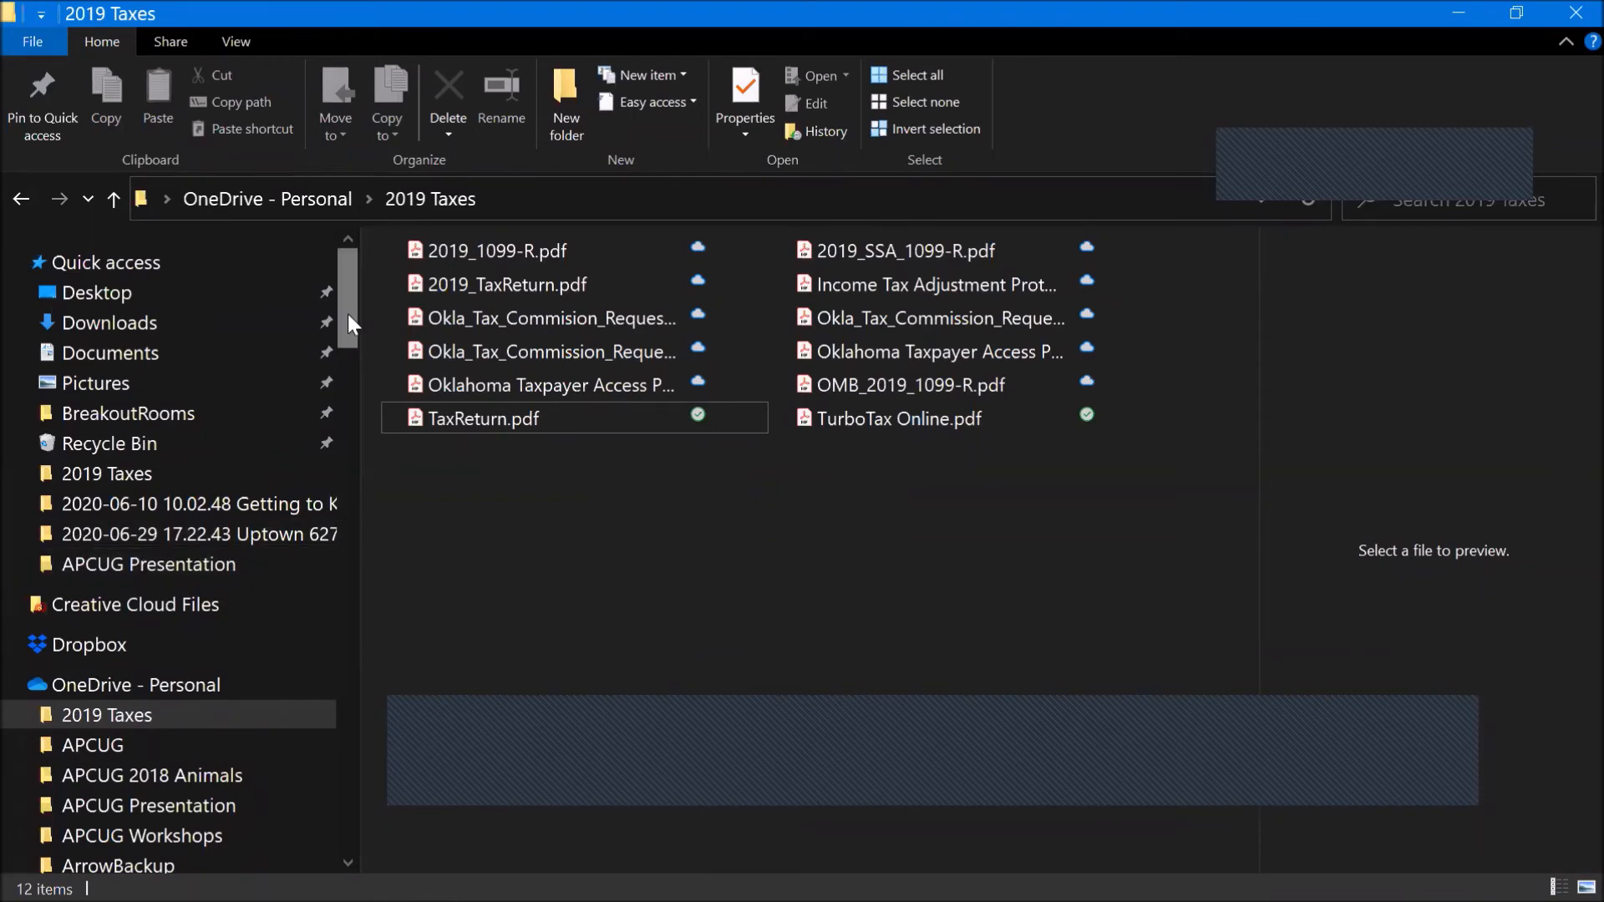
scroll(347, 335, "down", 3)
scroll(346, 336, "down", 2)
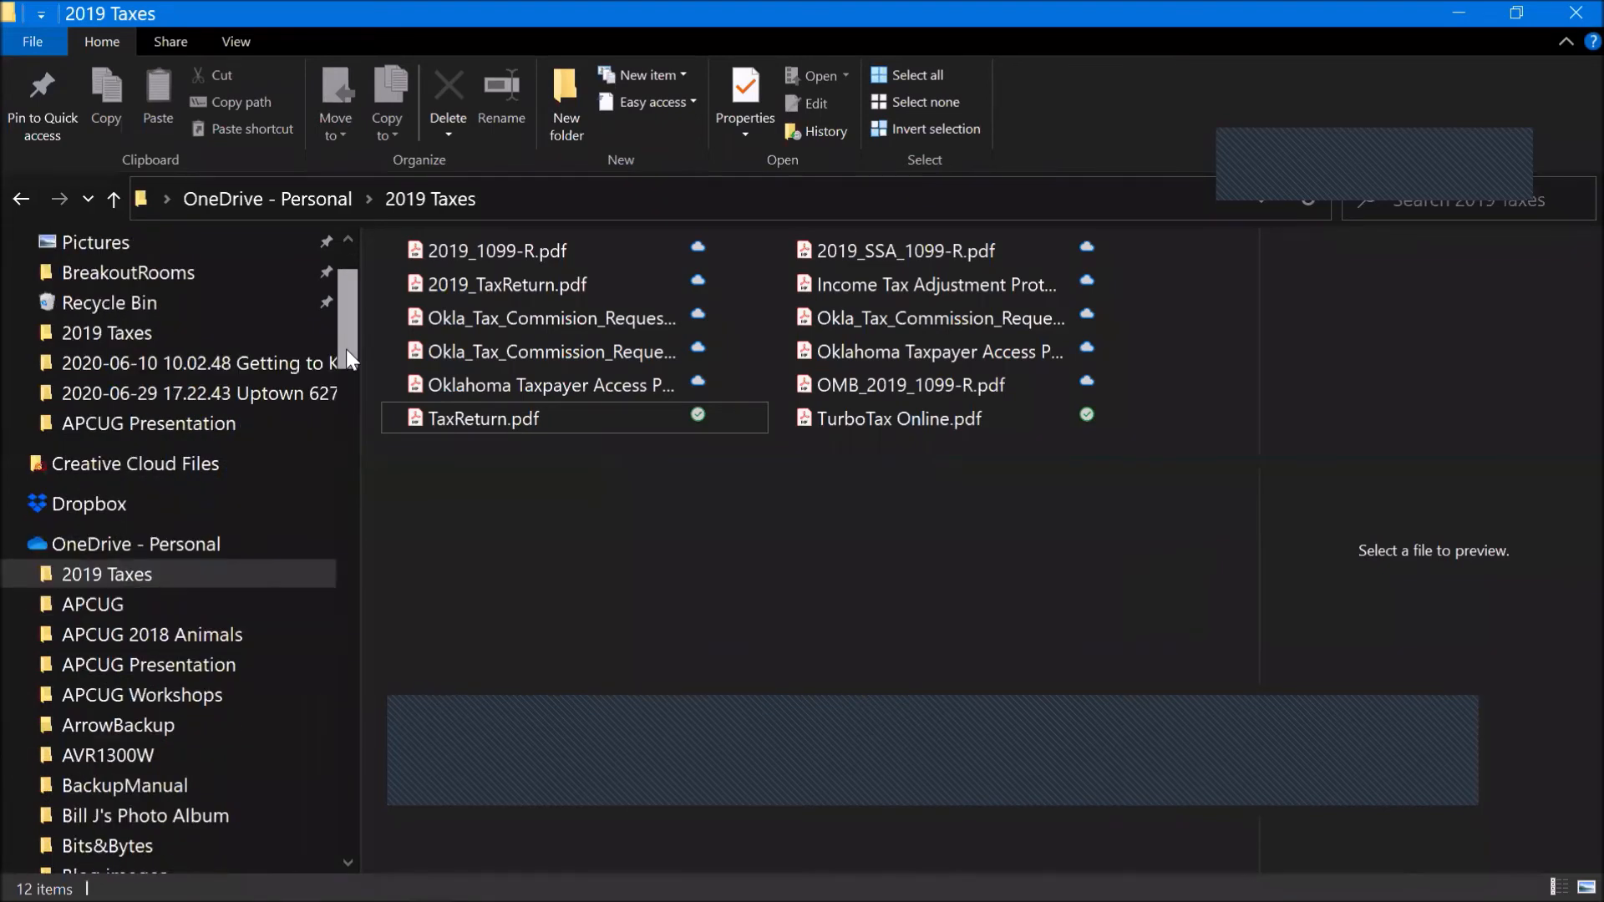
left_click_drag(347, 350, 344, 370)
scroll(352, 233, "up", 5)
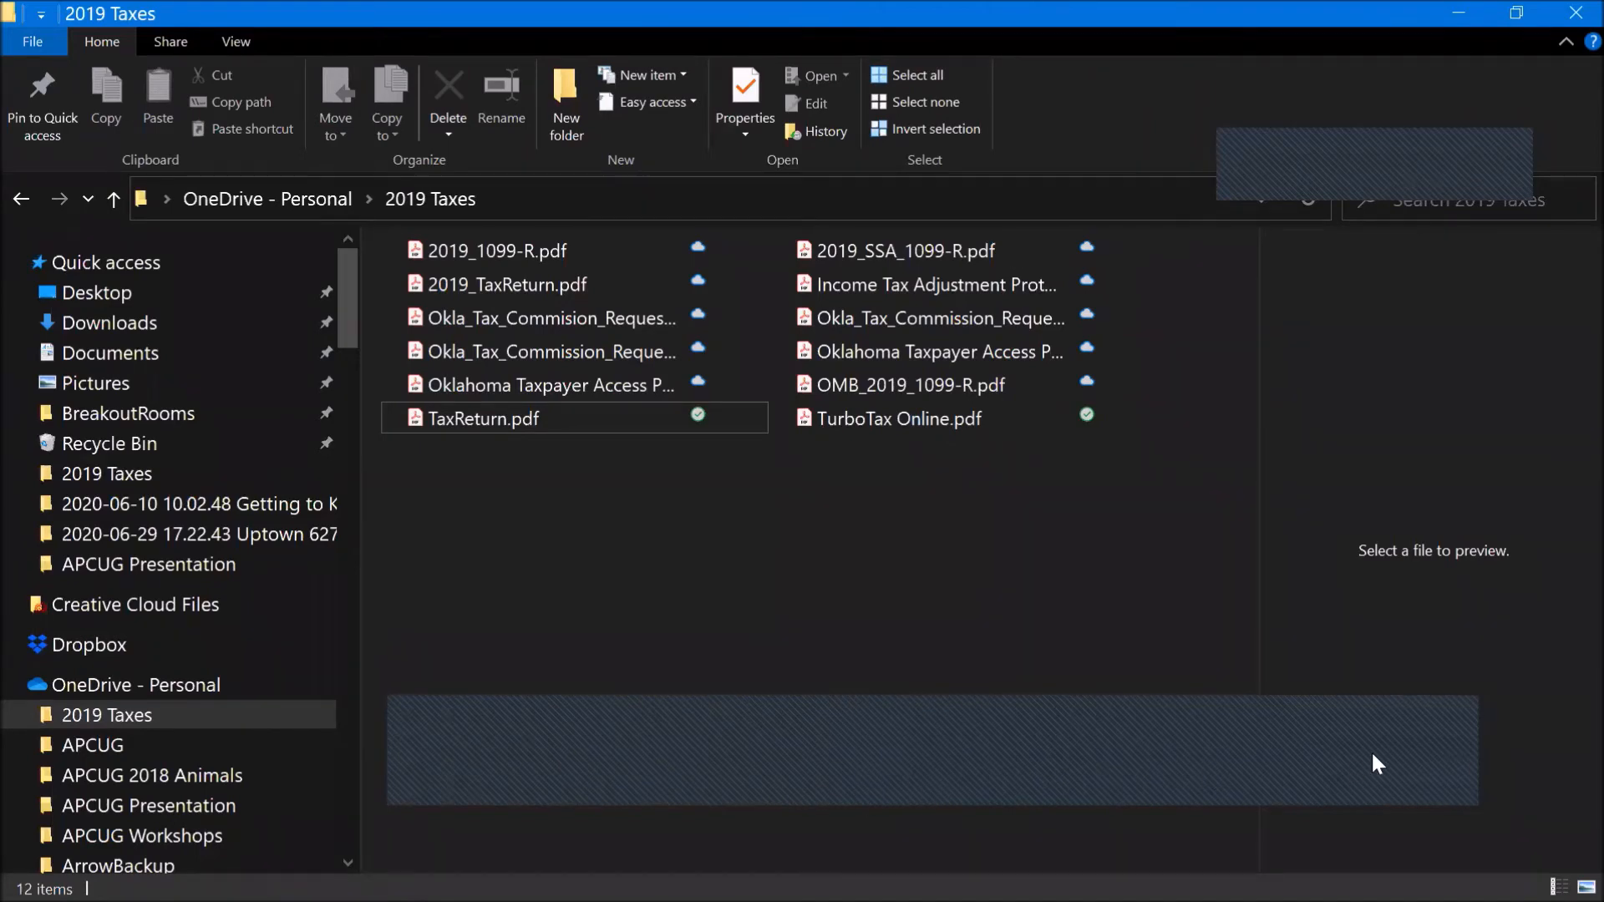
left_click(1411, 742)
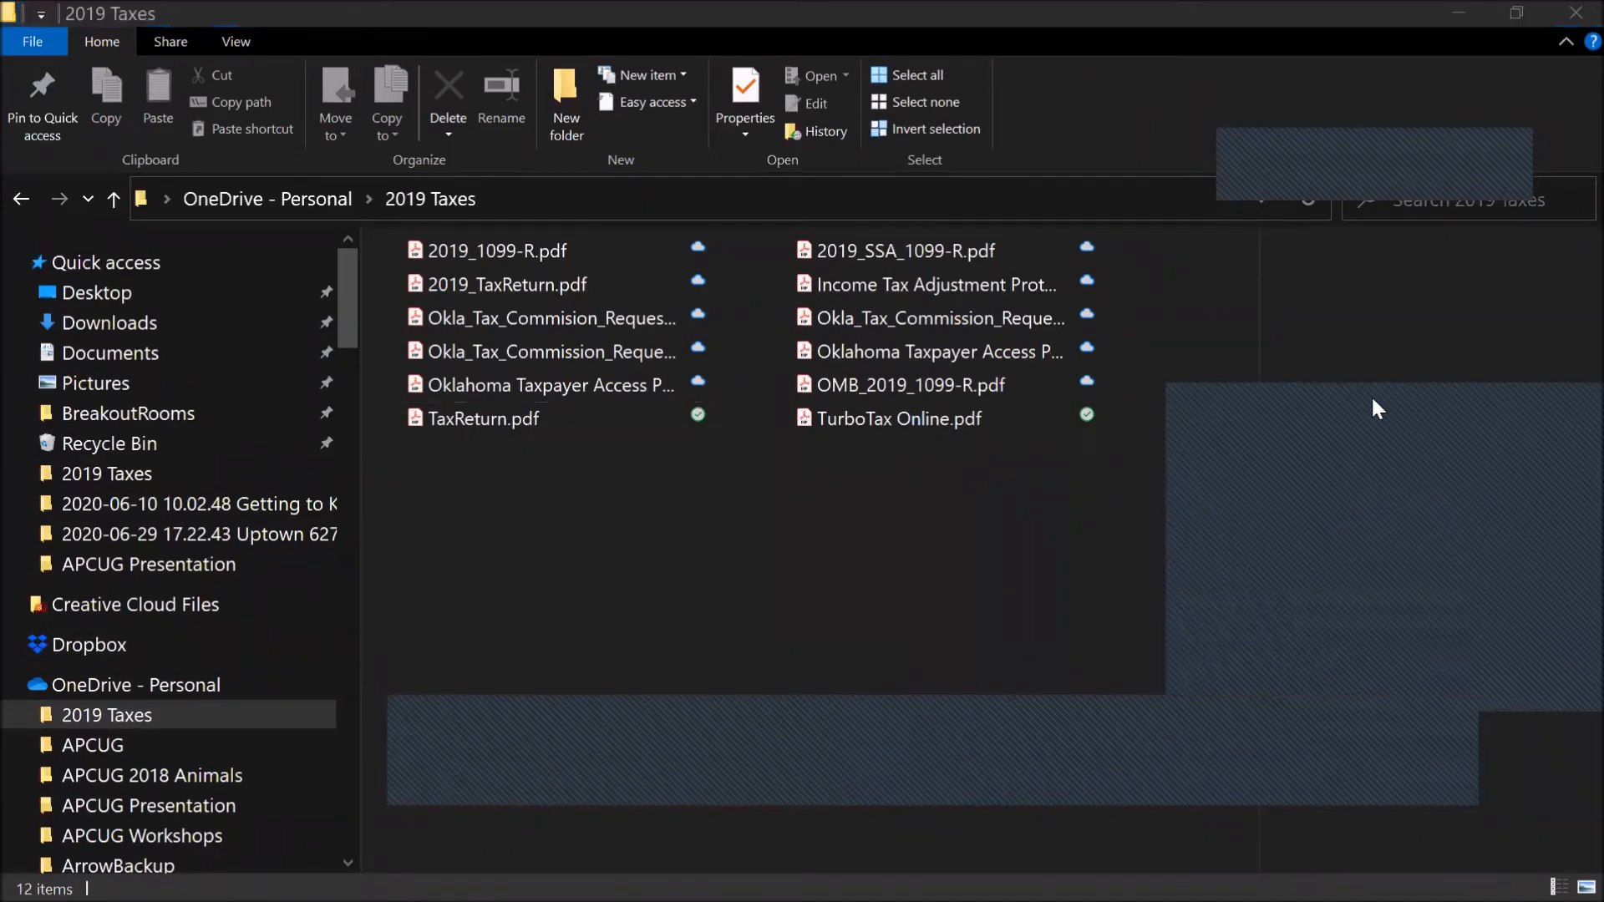
left_click(1171, 470)
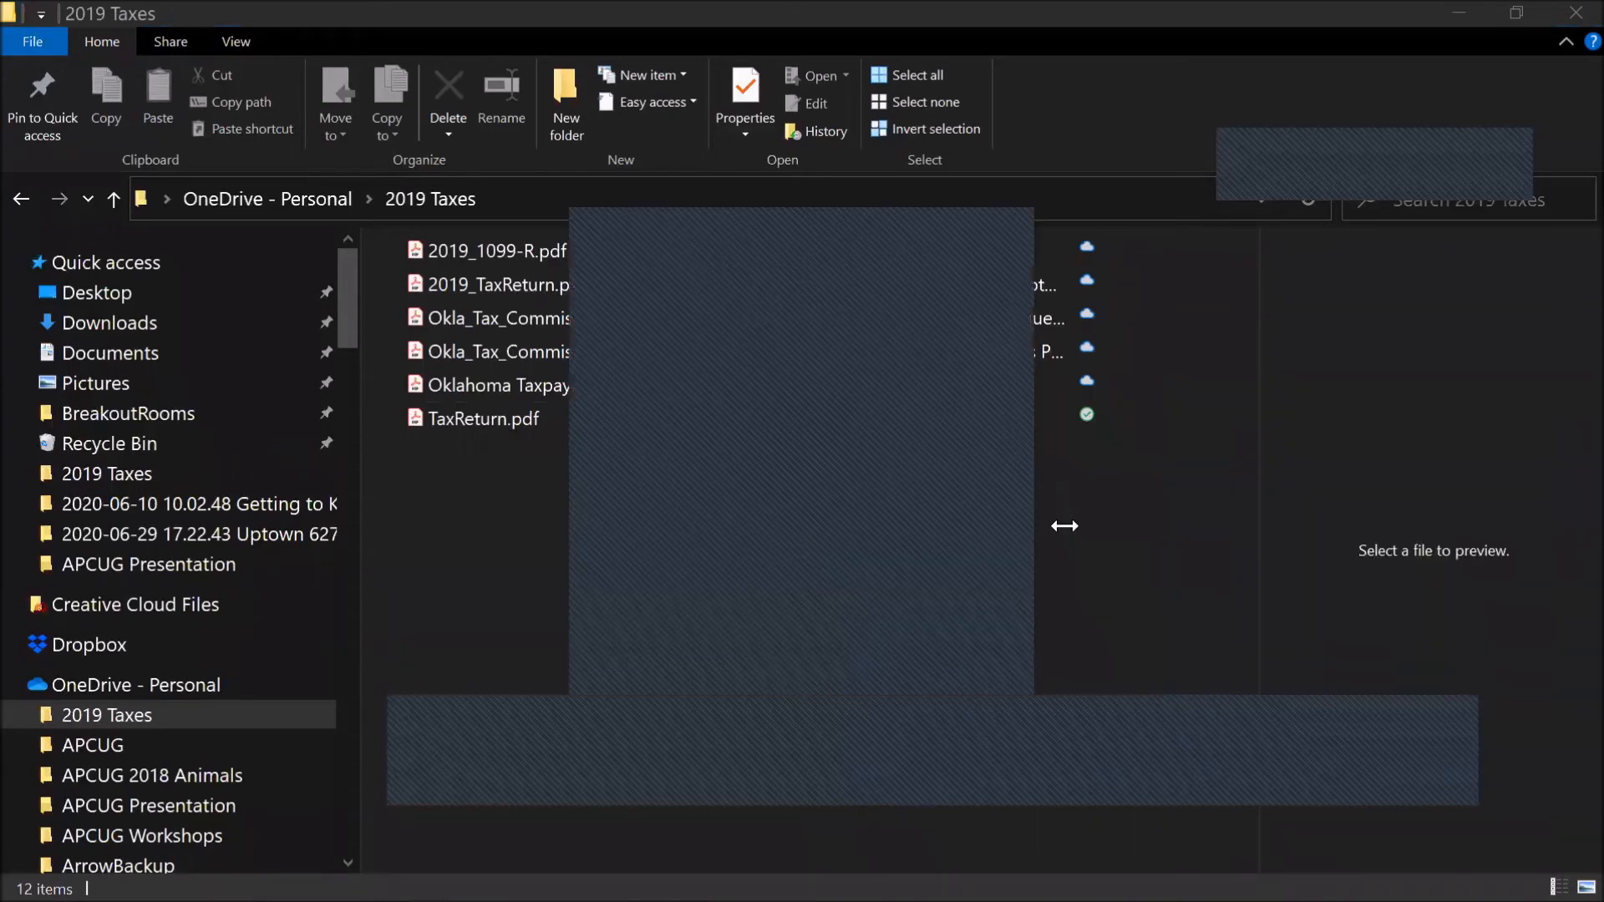
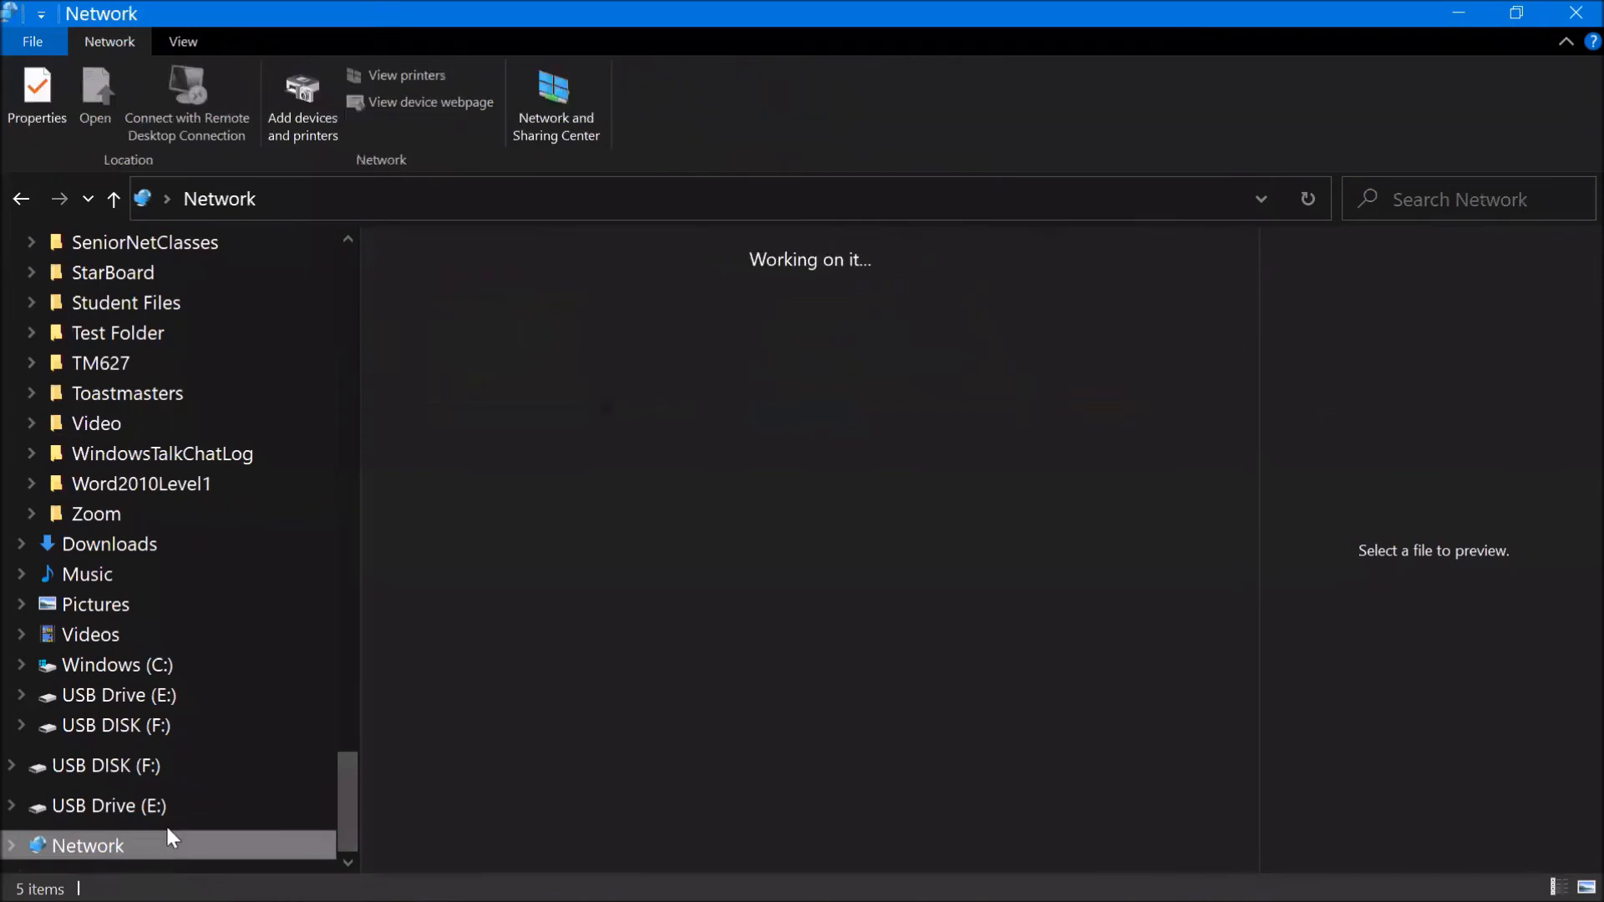
Step: Look through the computers, media devices and printers listed under Network and the folders in the folder tree
scroll(925, 491, "down", 4)
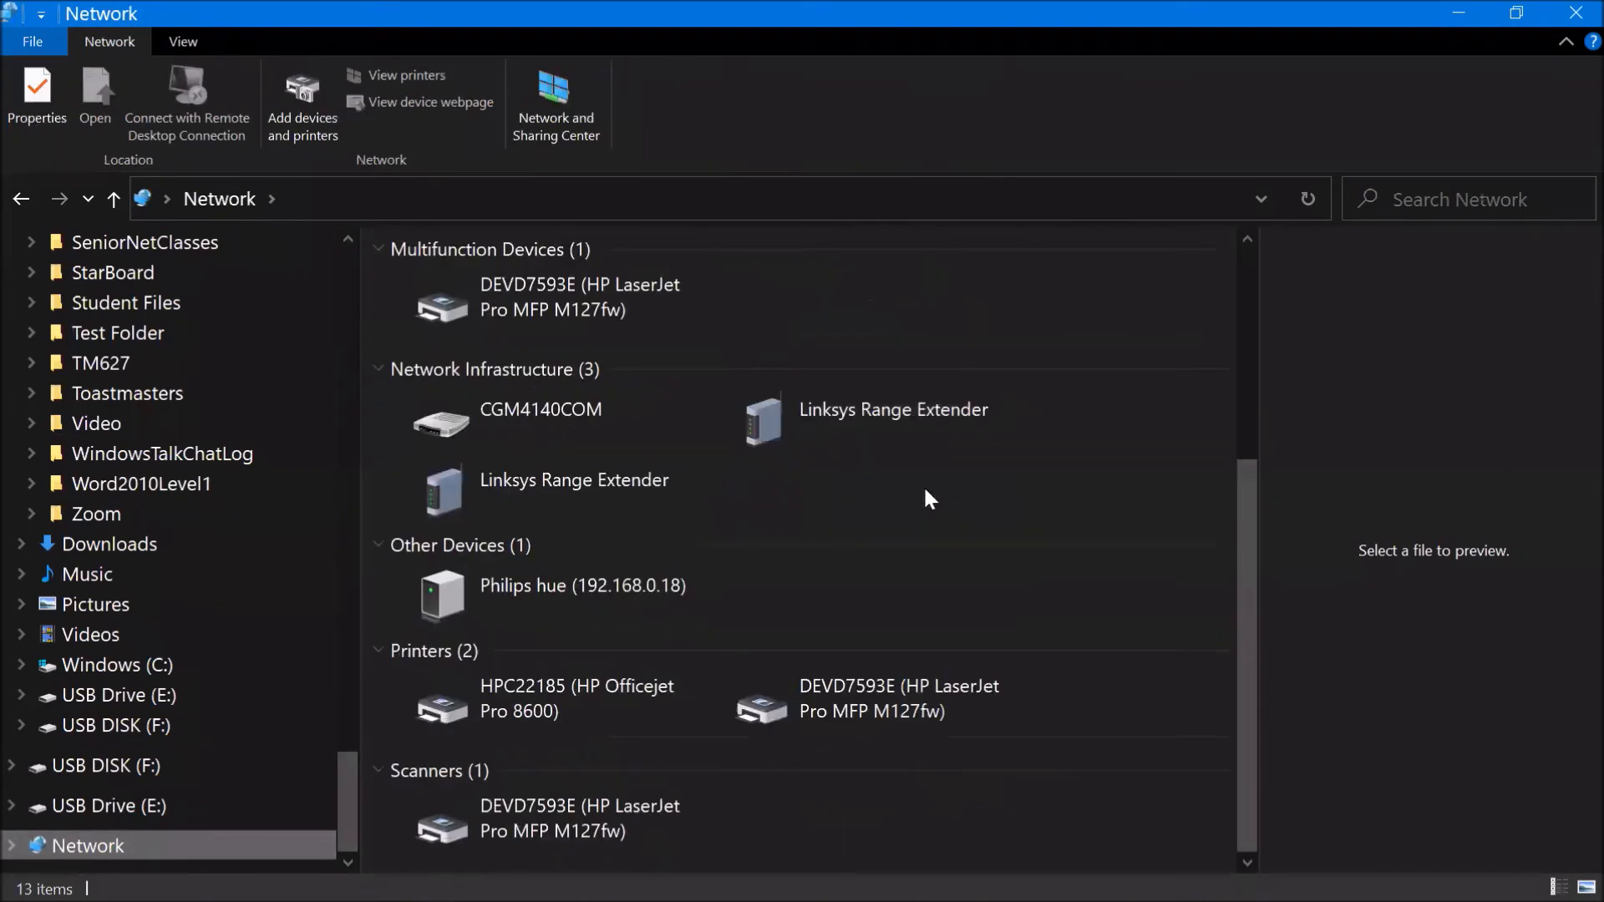
scroll(928, 498, "up", 4)
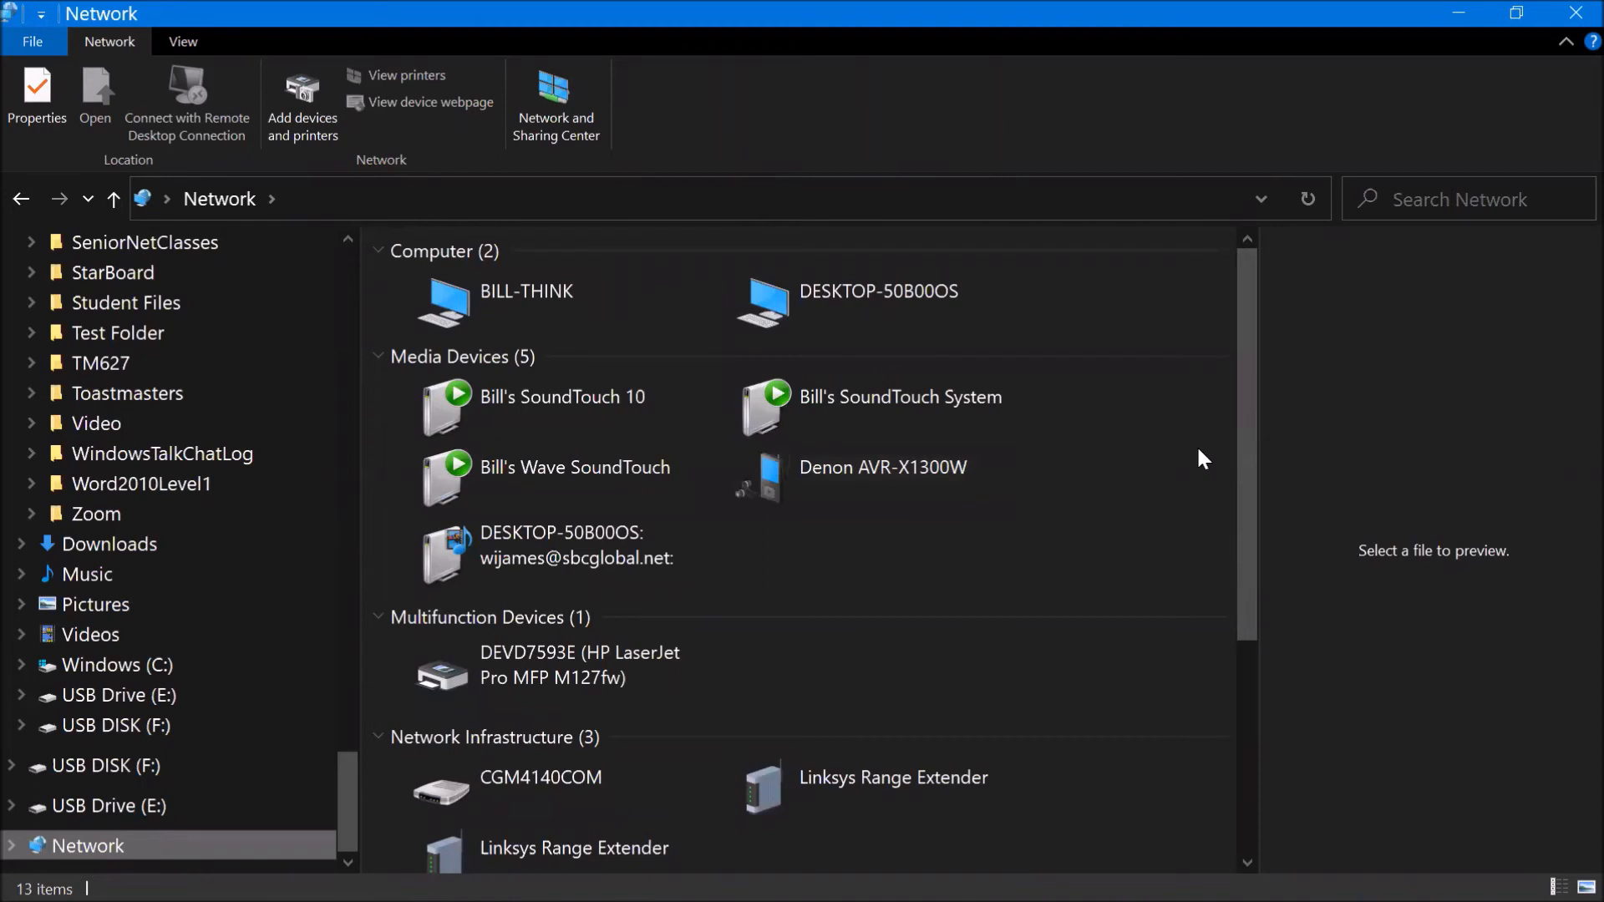
scroll(269, 671, "up", 2)
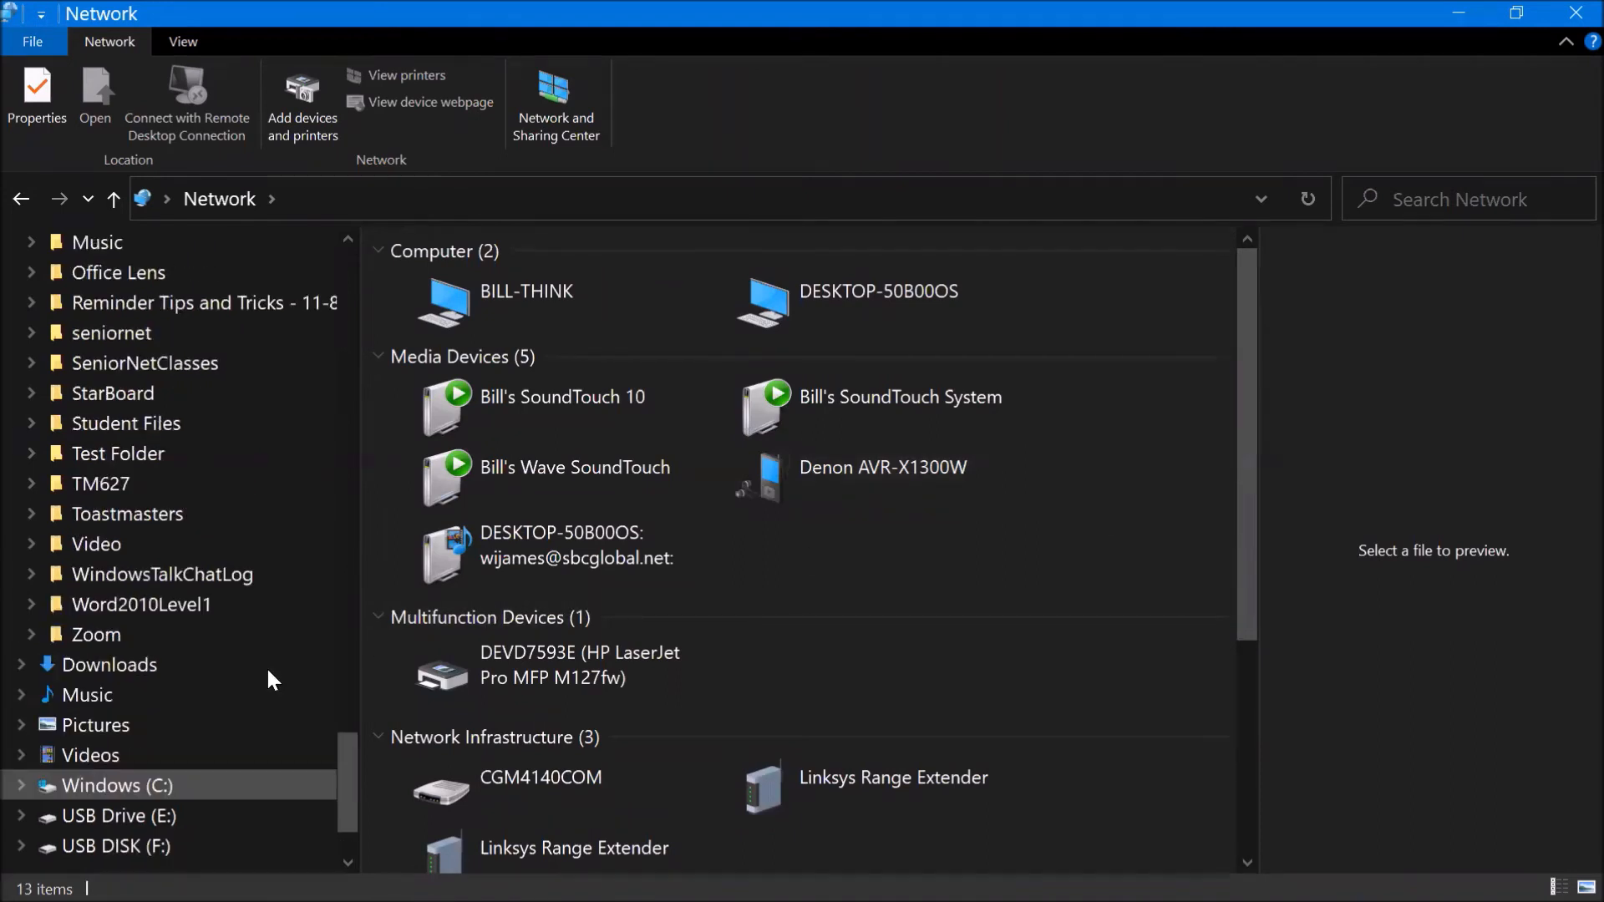
scroll(269, 672, "up", 3)
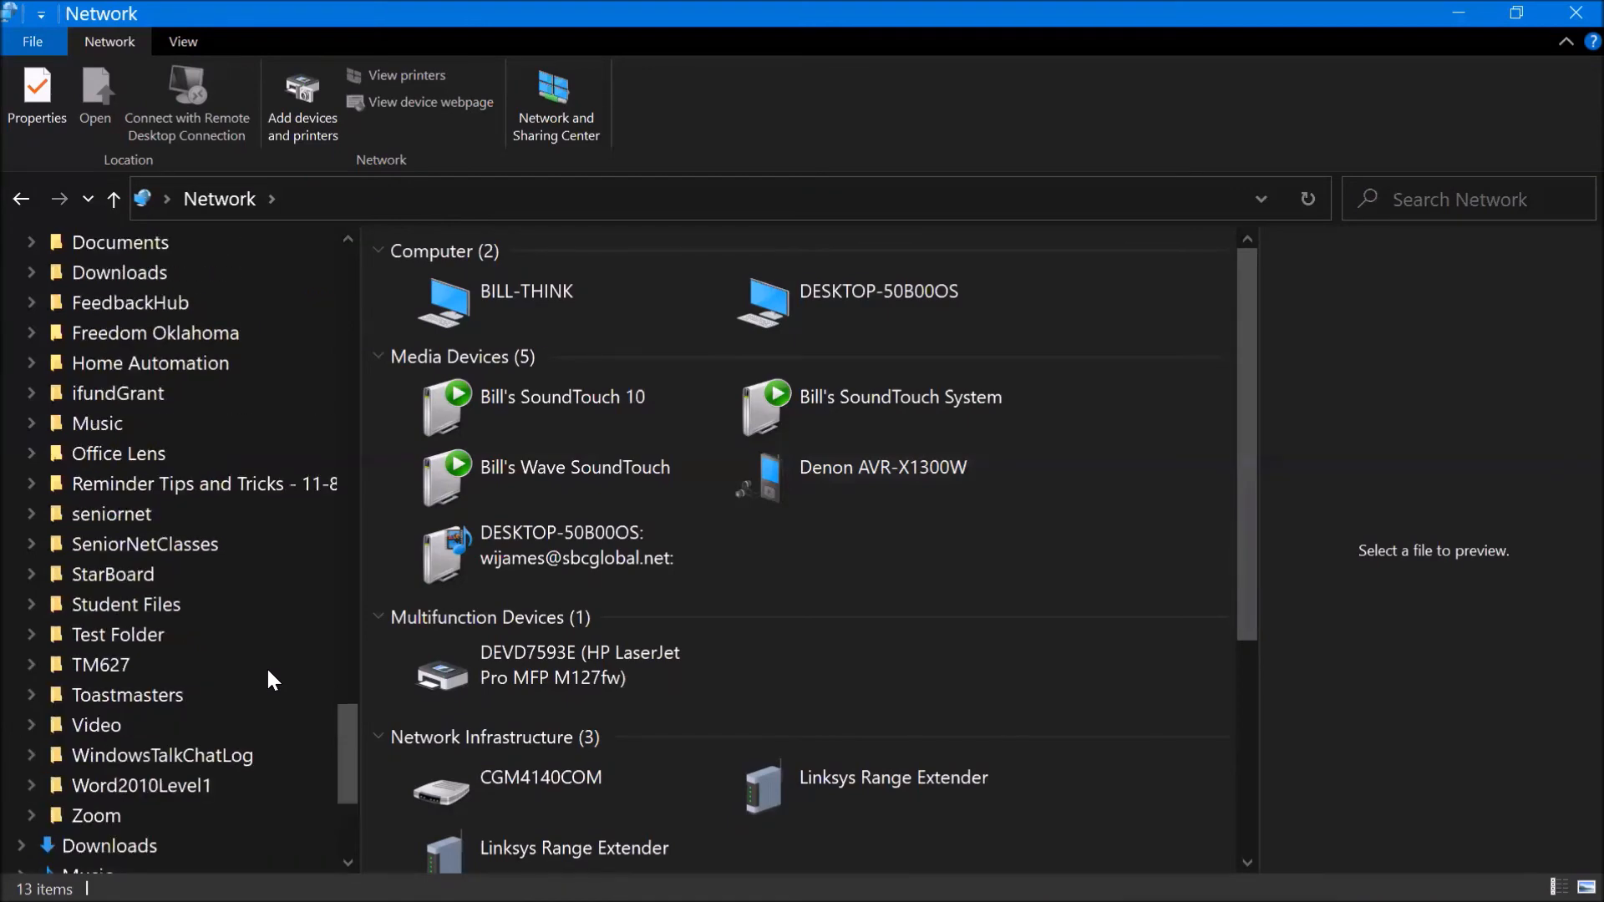
scroll(267, 672, "up", 4)
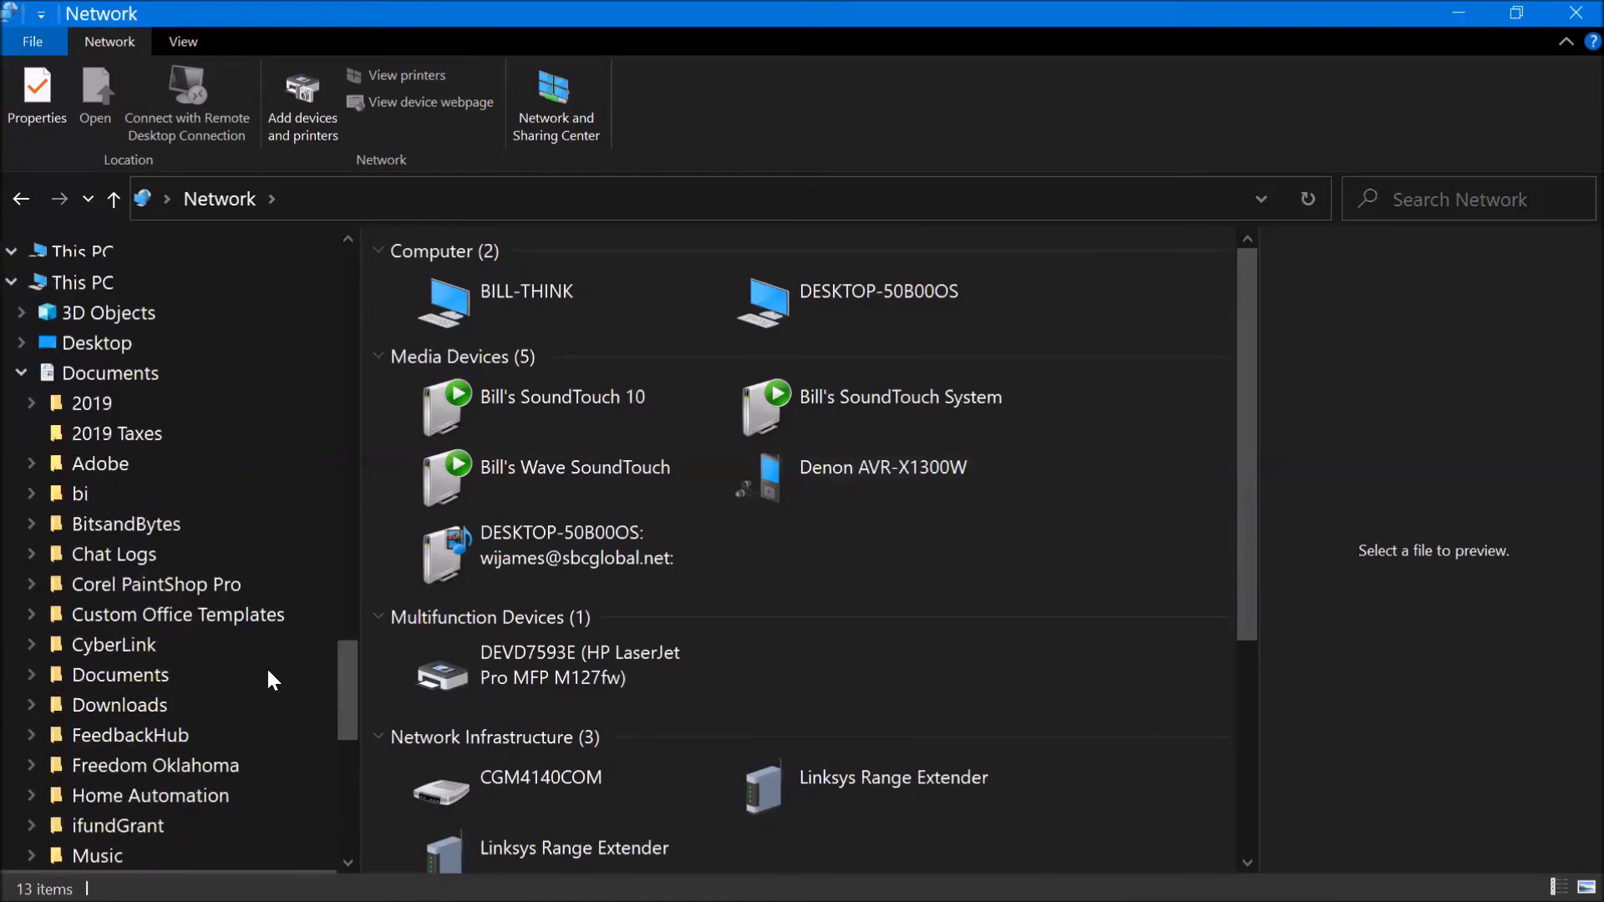
scroll(267, 673, "up", 4)
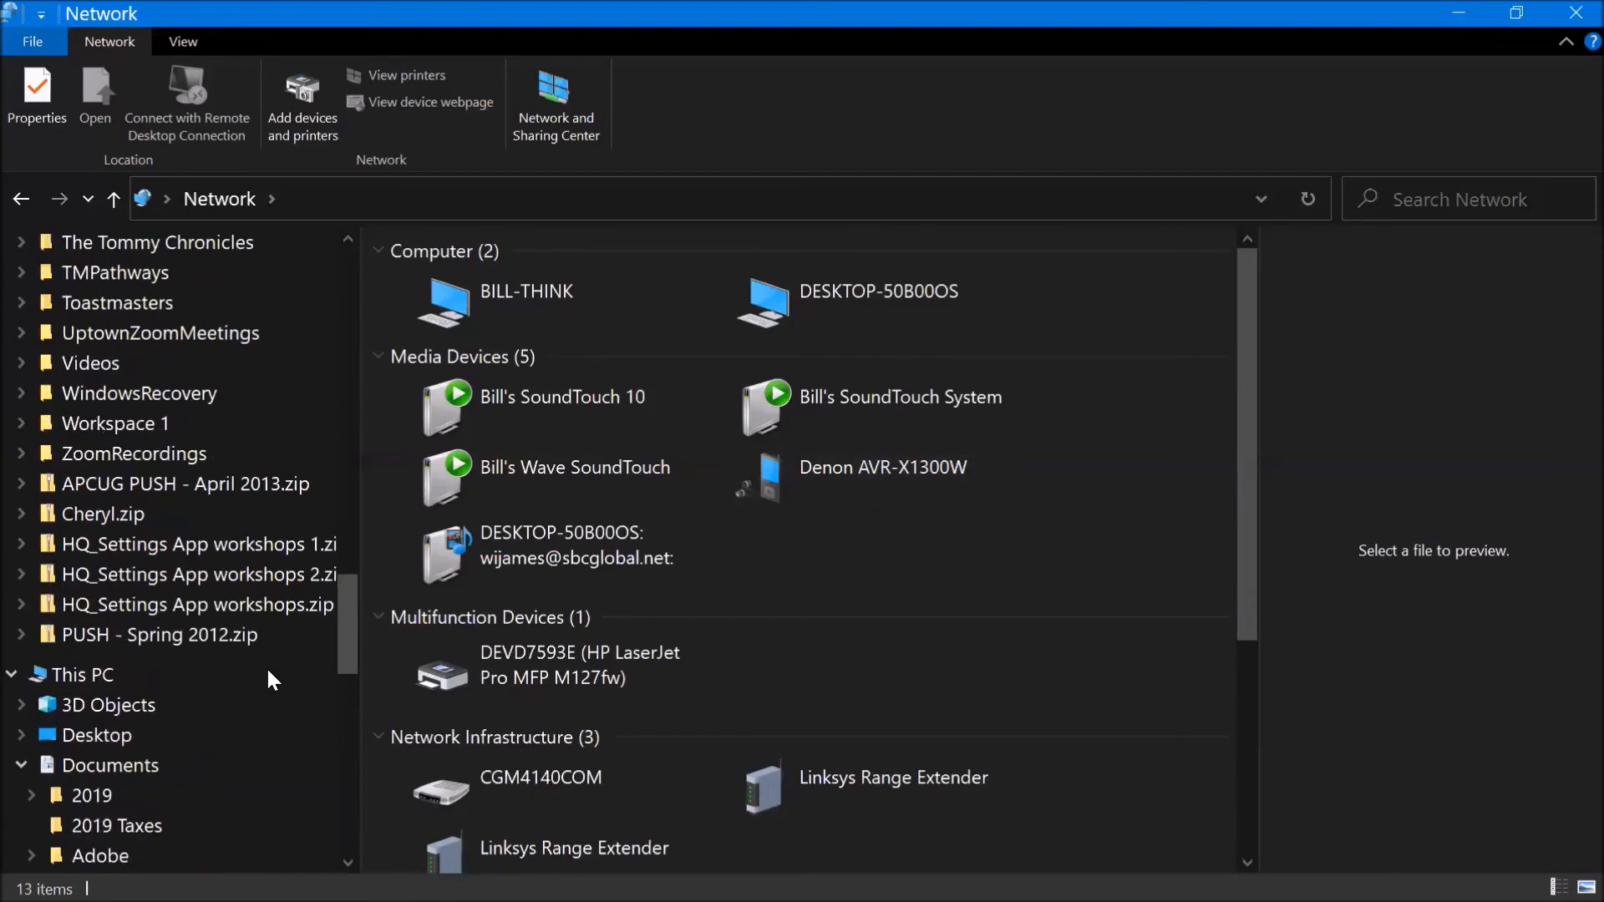
scroll(269, 678, "up", 5)
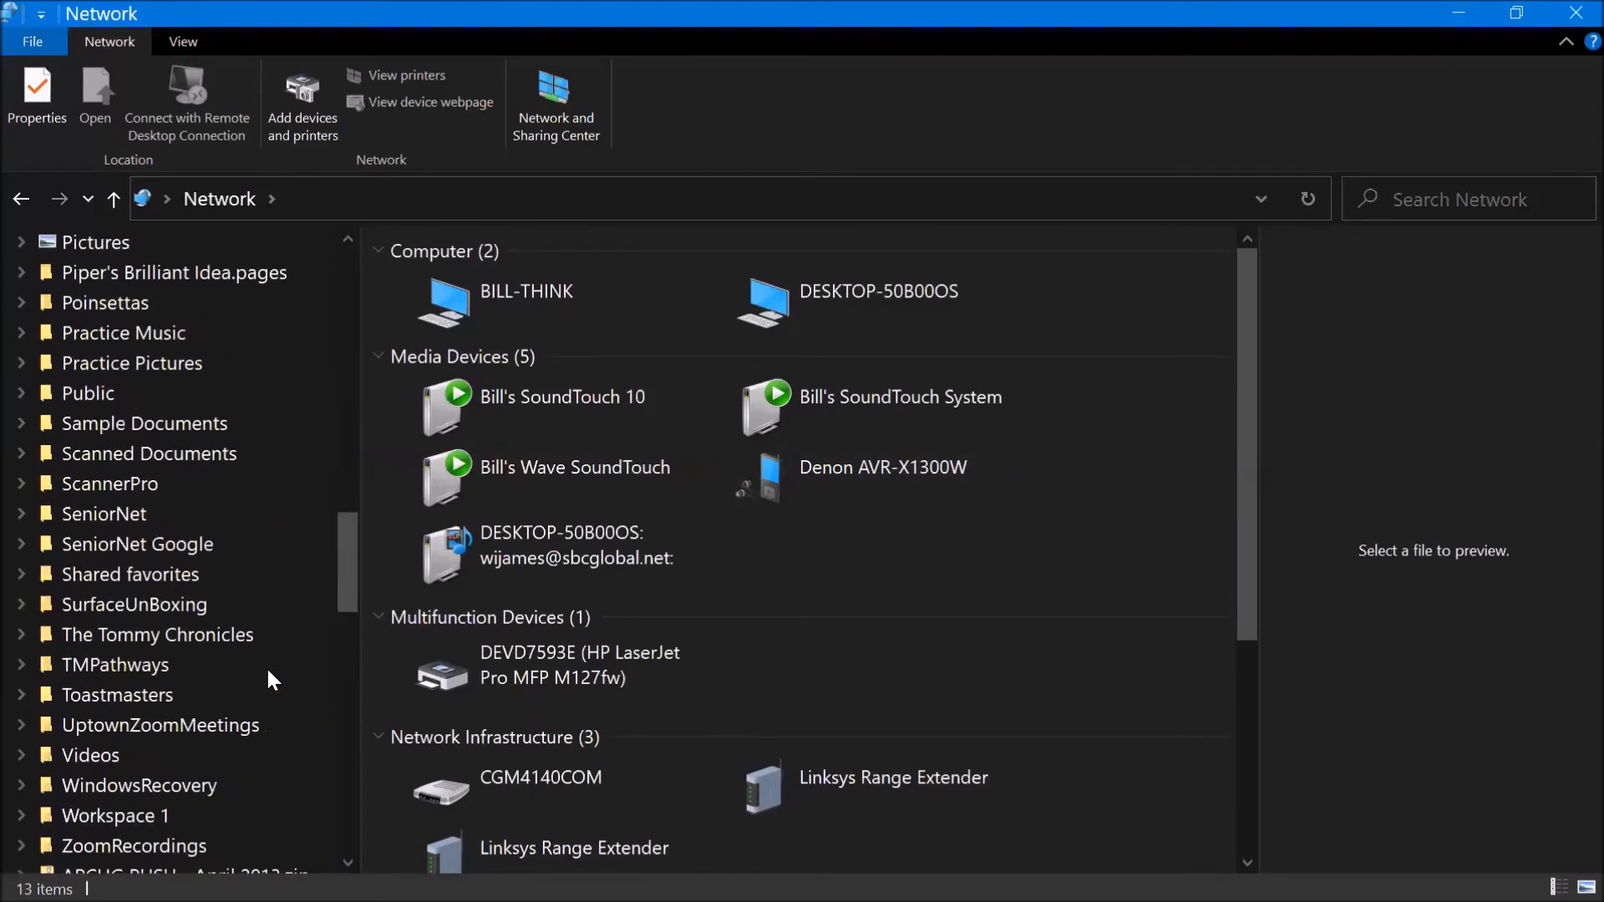
scroll(268, 672, "up", 4)
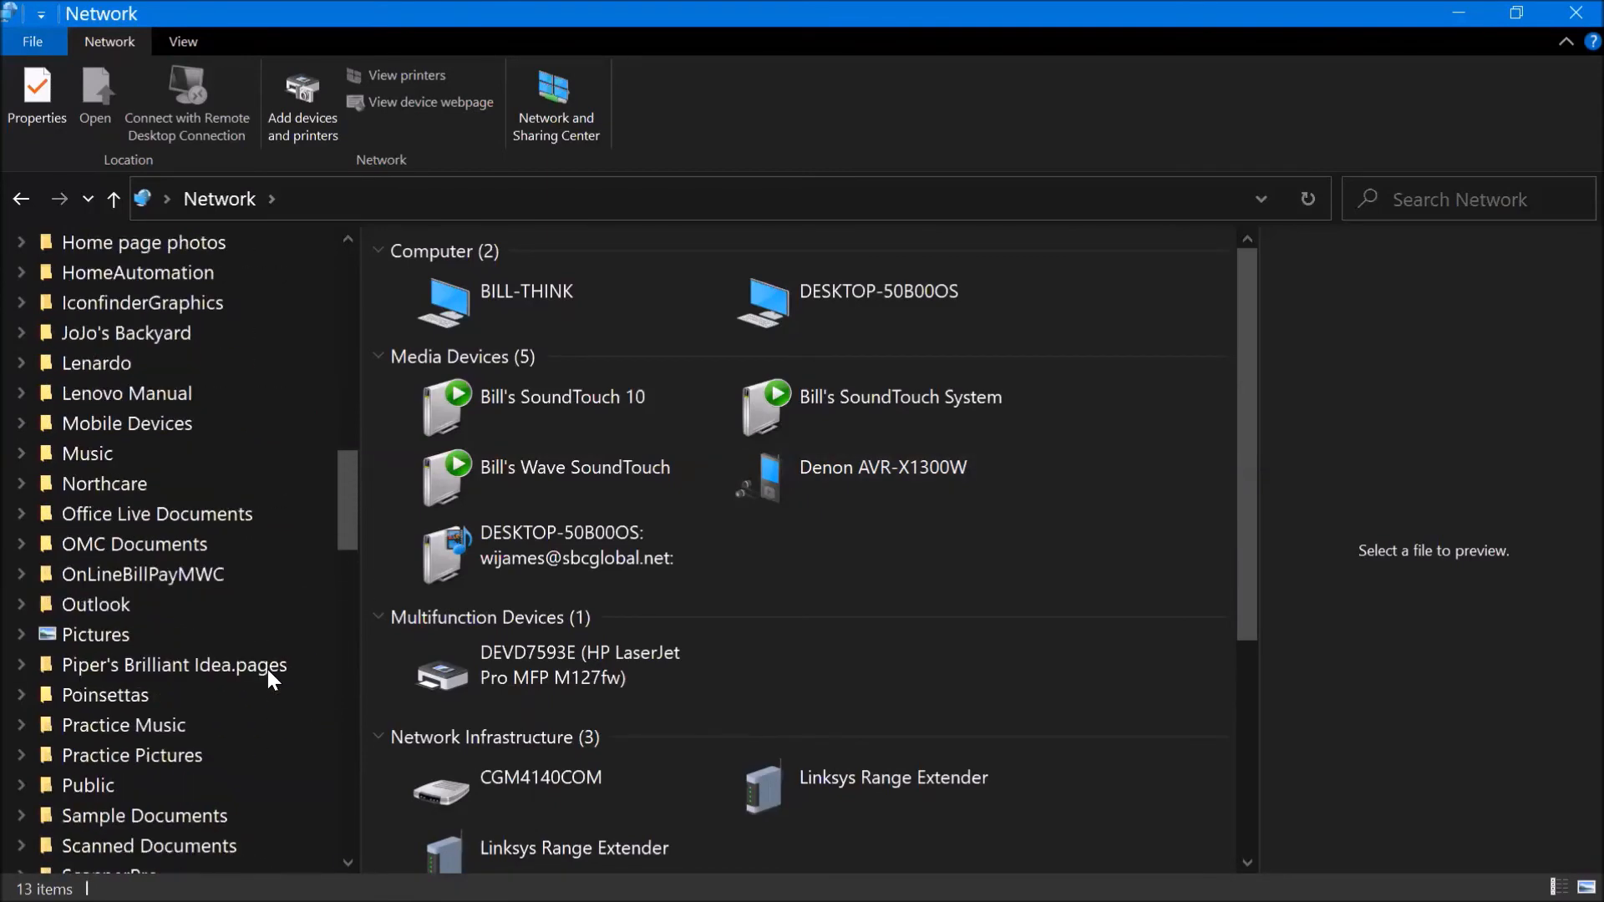
scroll(269, 679, "up", 1)
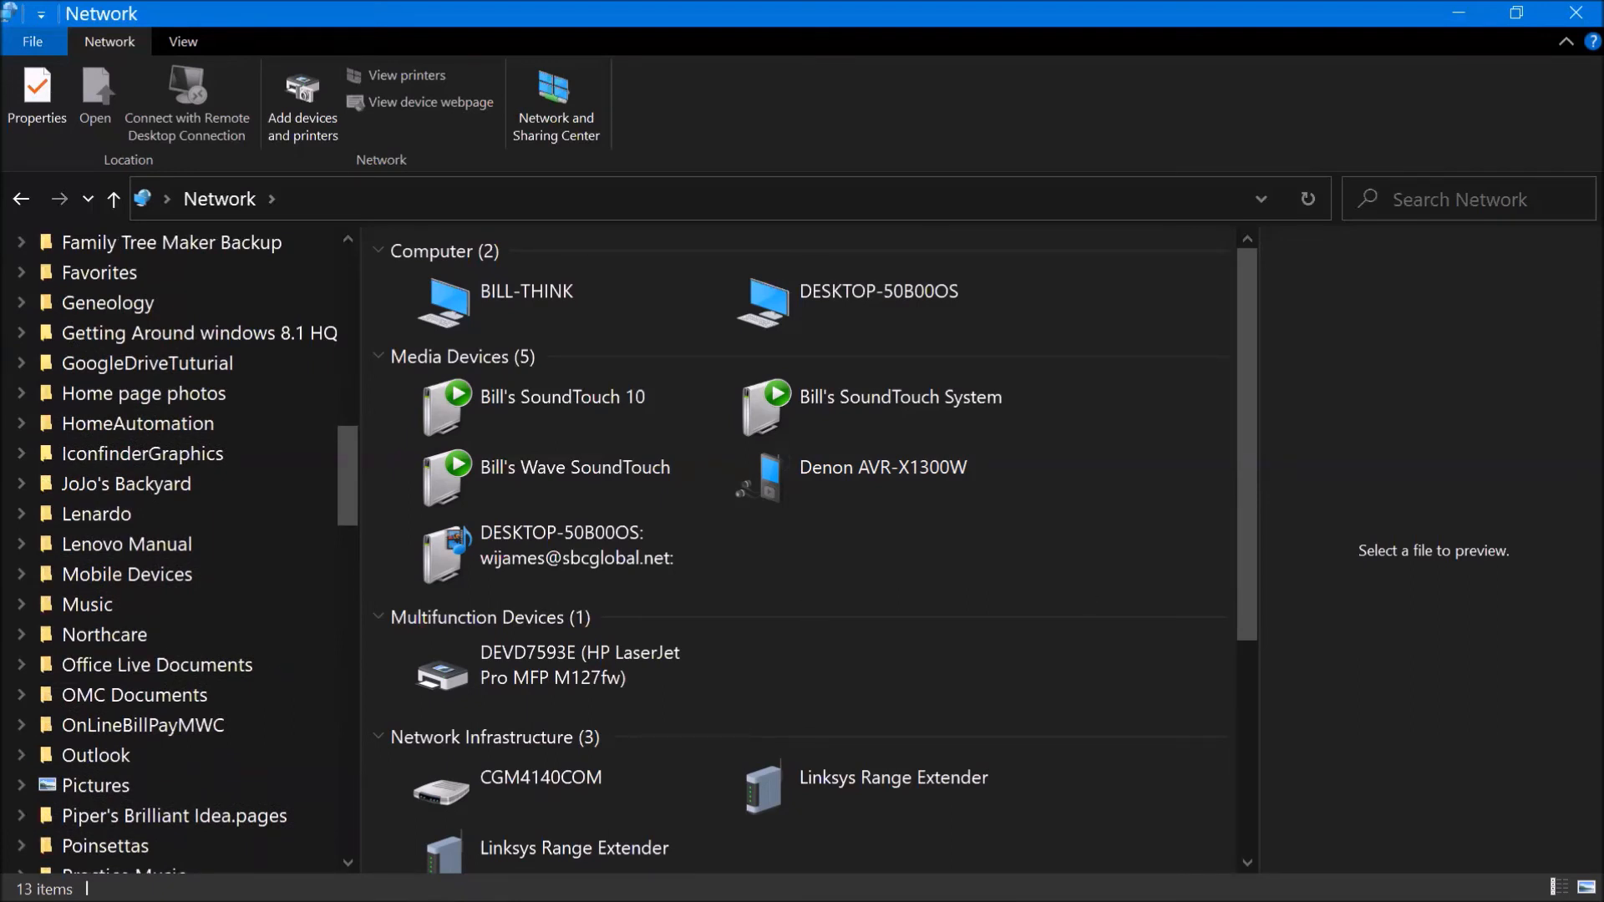
Step: Switch to the running PowerPoint slide show with the Windows 10 File Explorer Ribbon Bar slide
mouse_move(1499, 901)
scroll(820, 840, "down", 1)
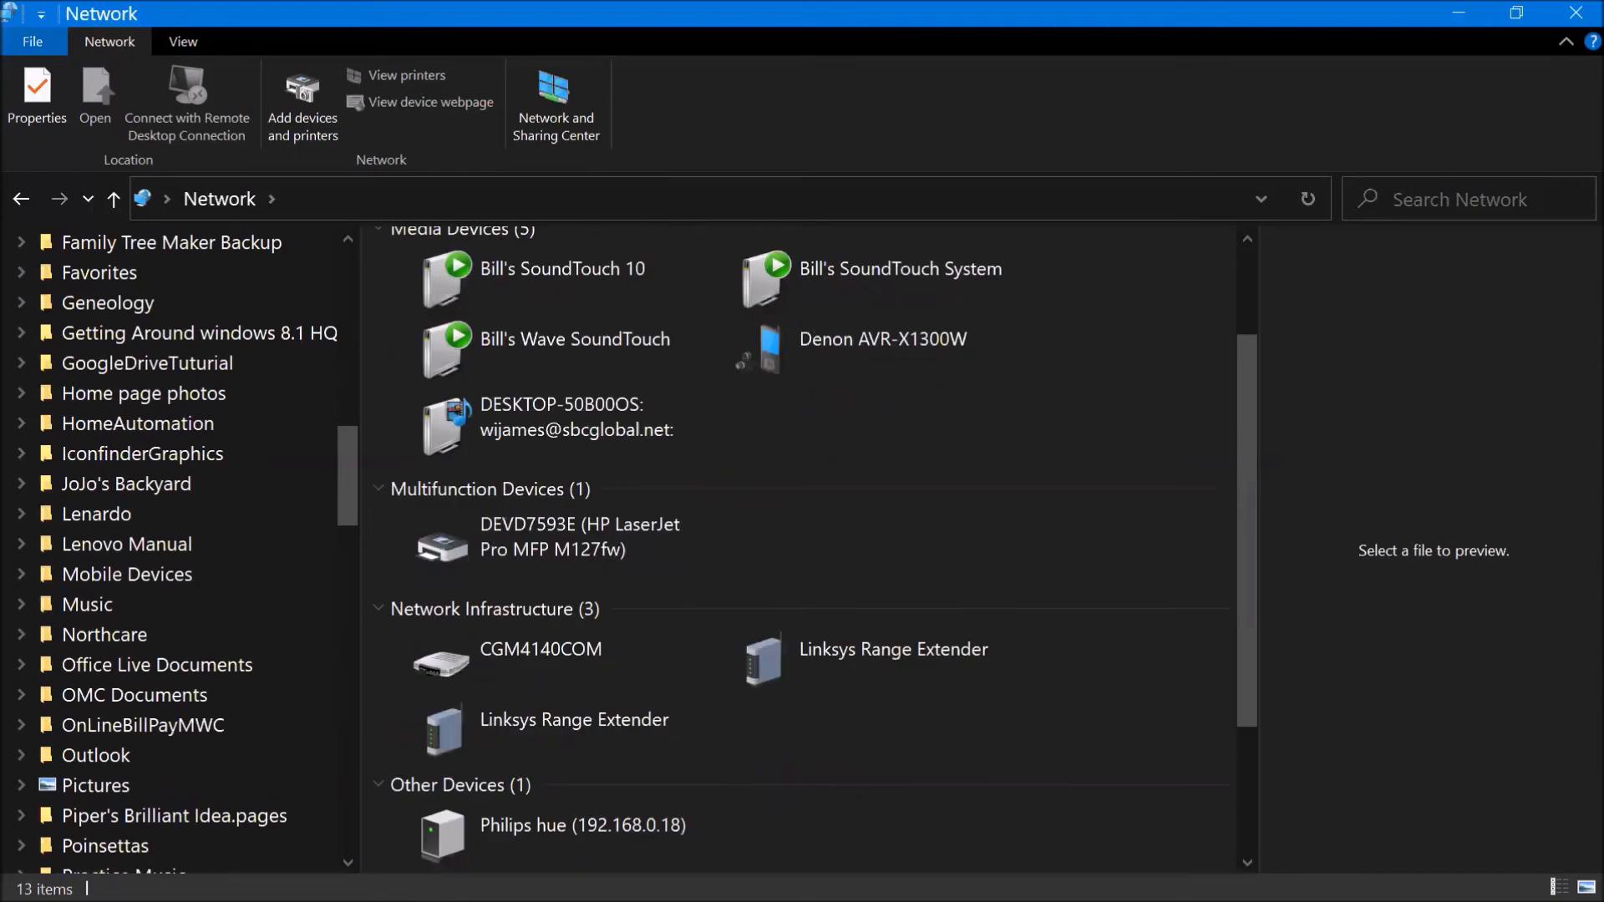
mouse_move(561, 898)
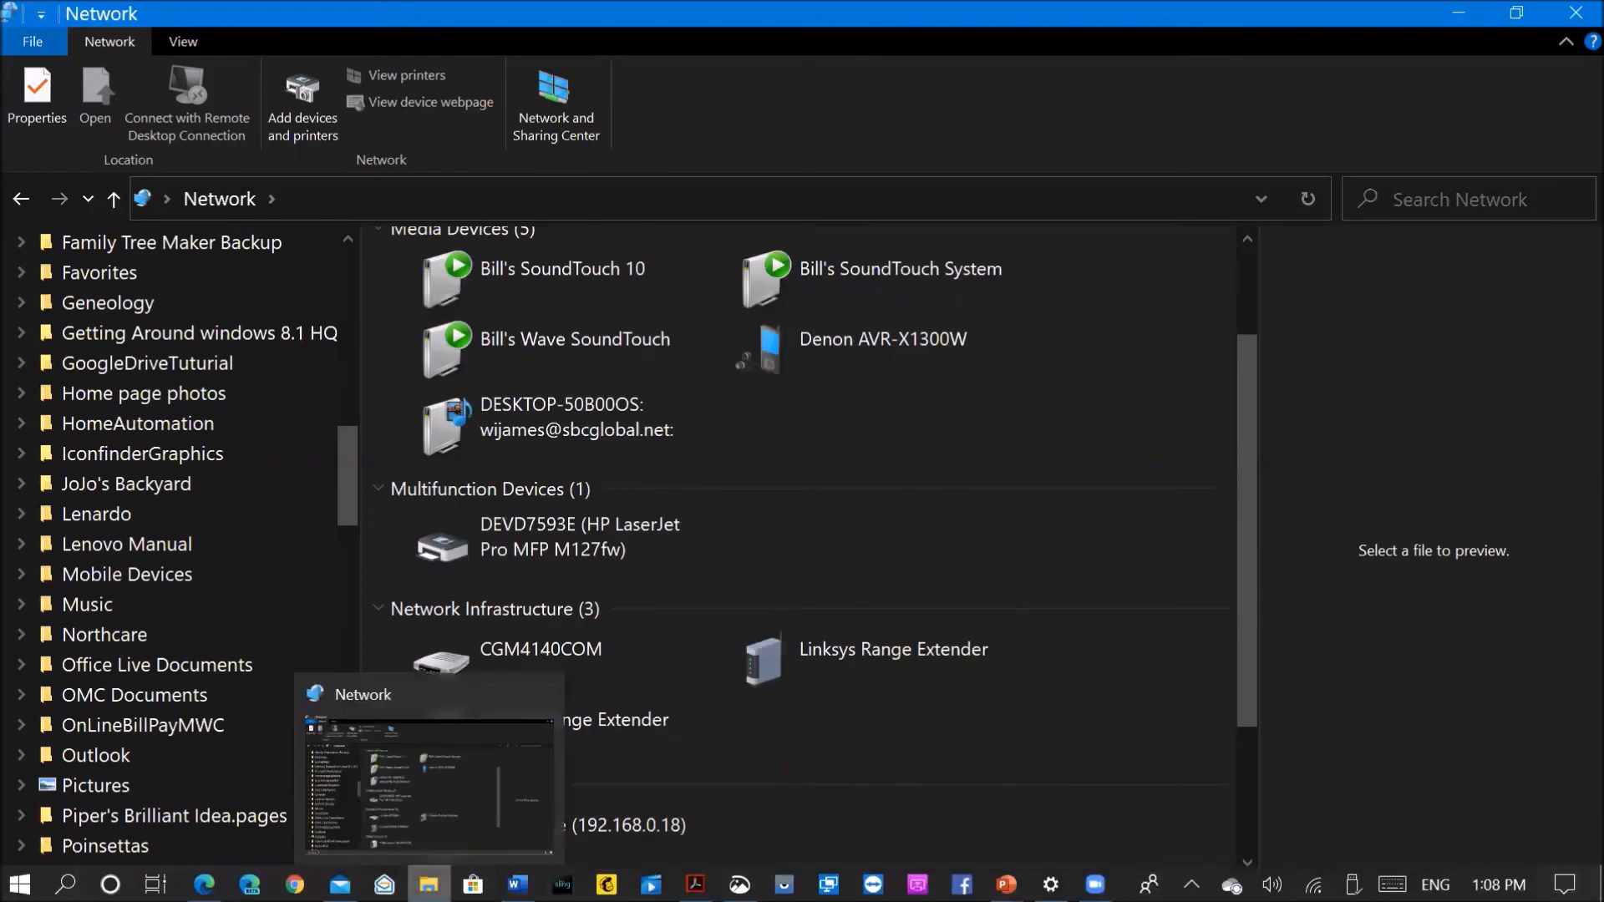
mouse_move(429, 884)
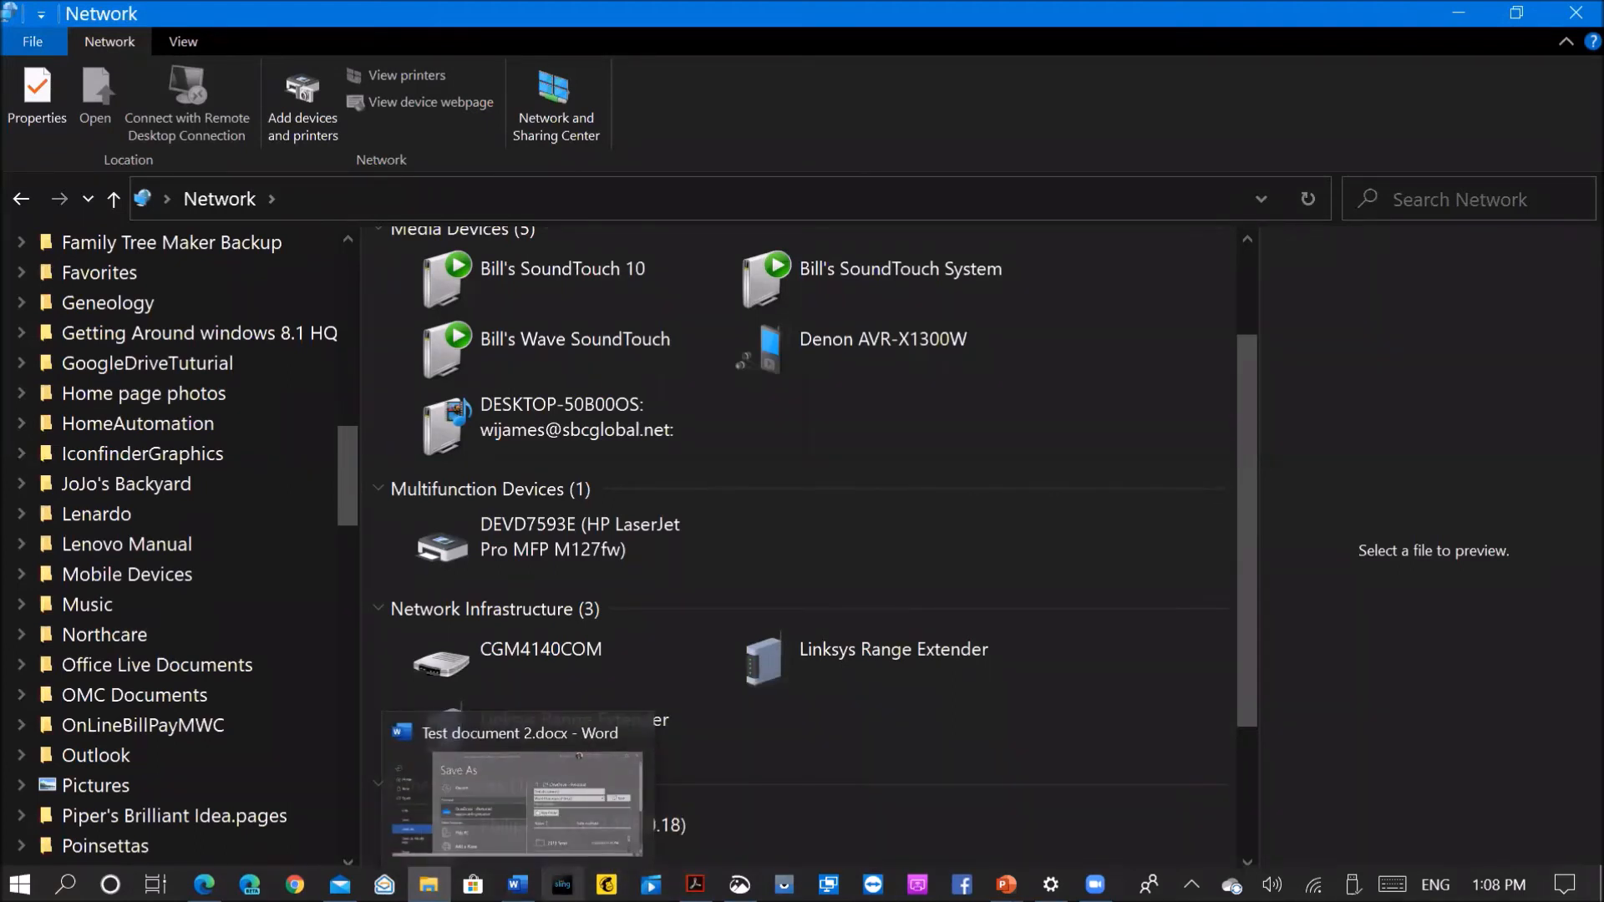
mouse_move(694, 884)
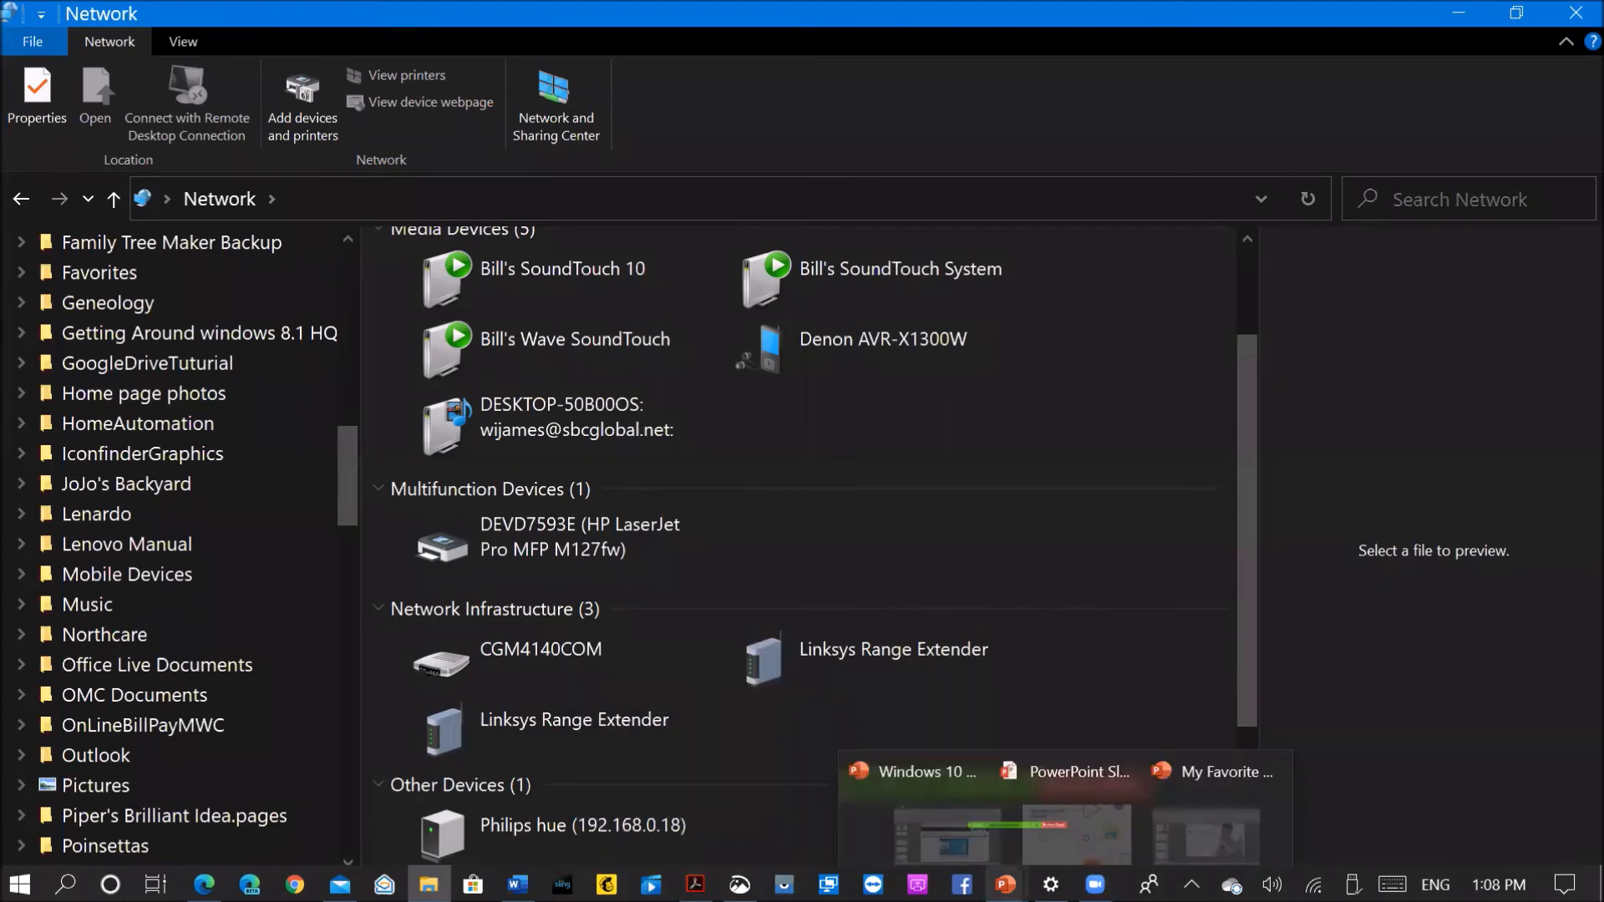
left_click(1006, 884)
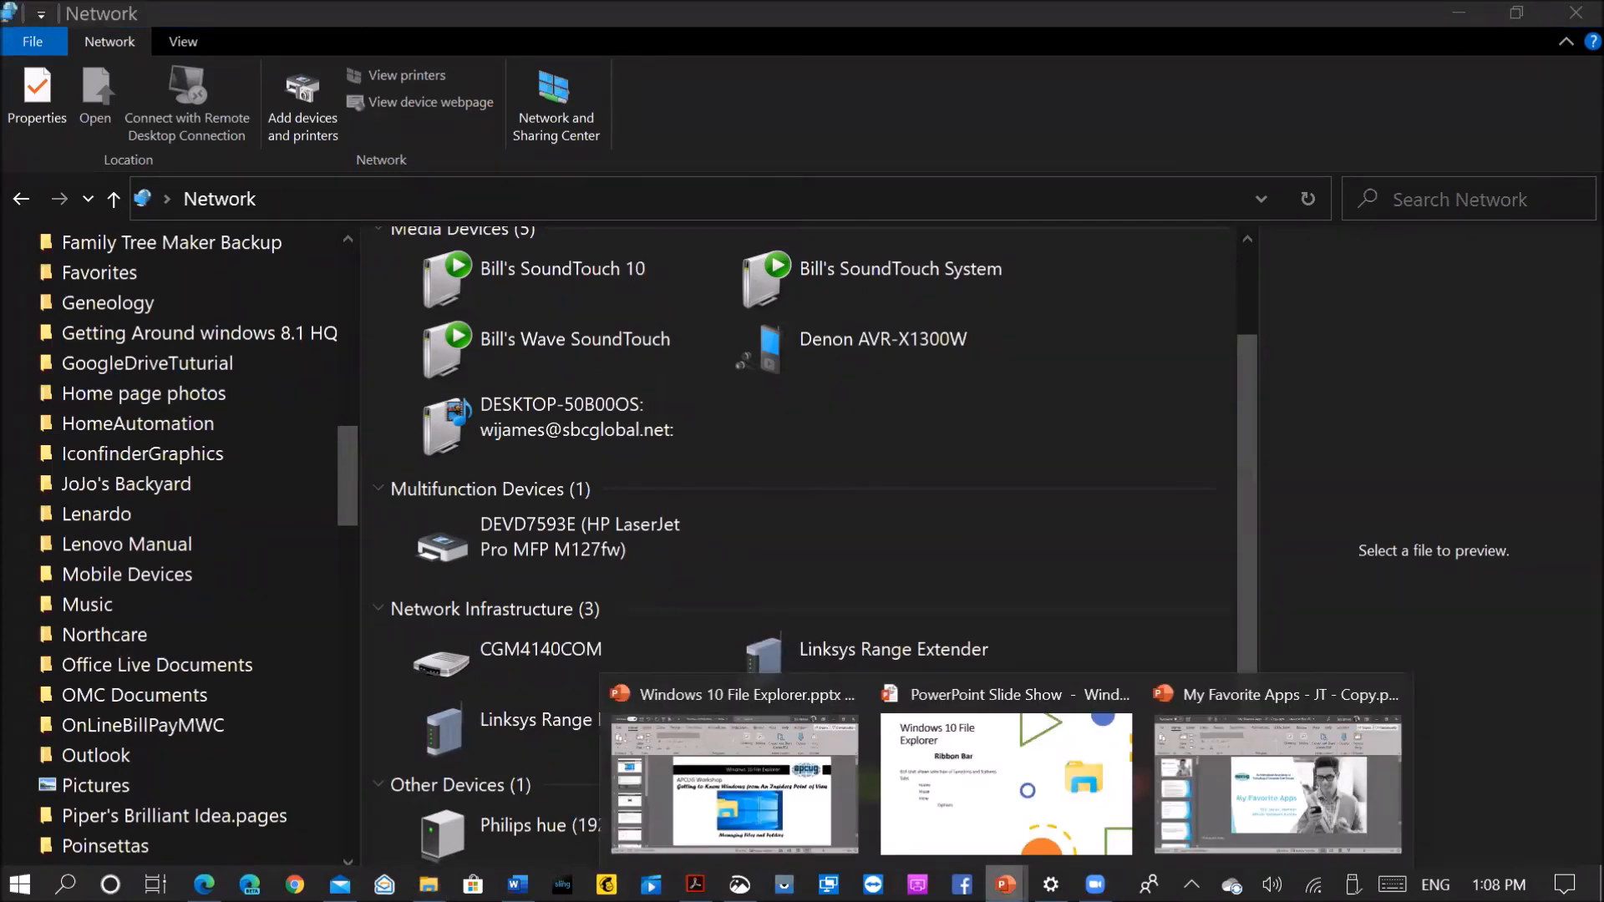
left_click(1010, 817)
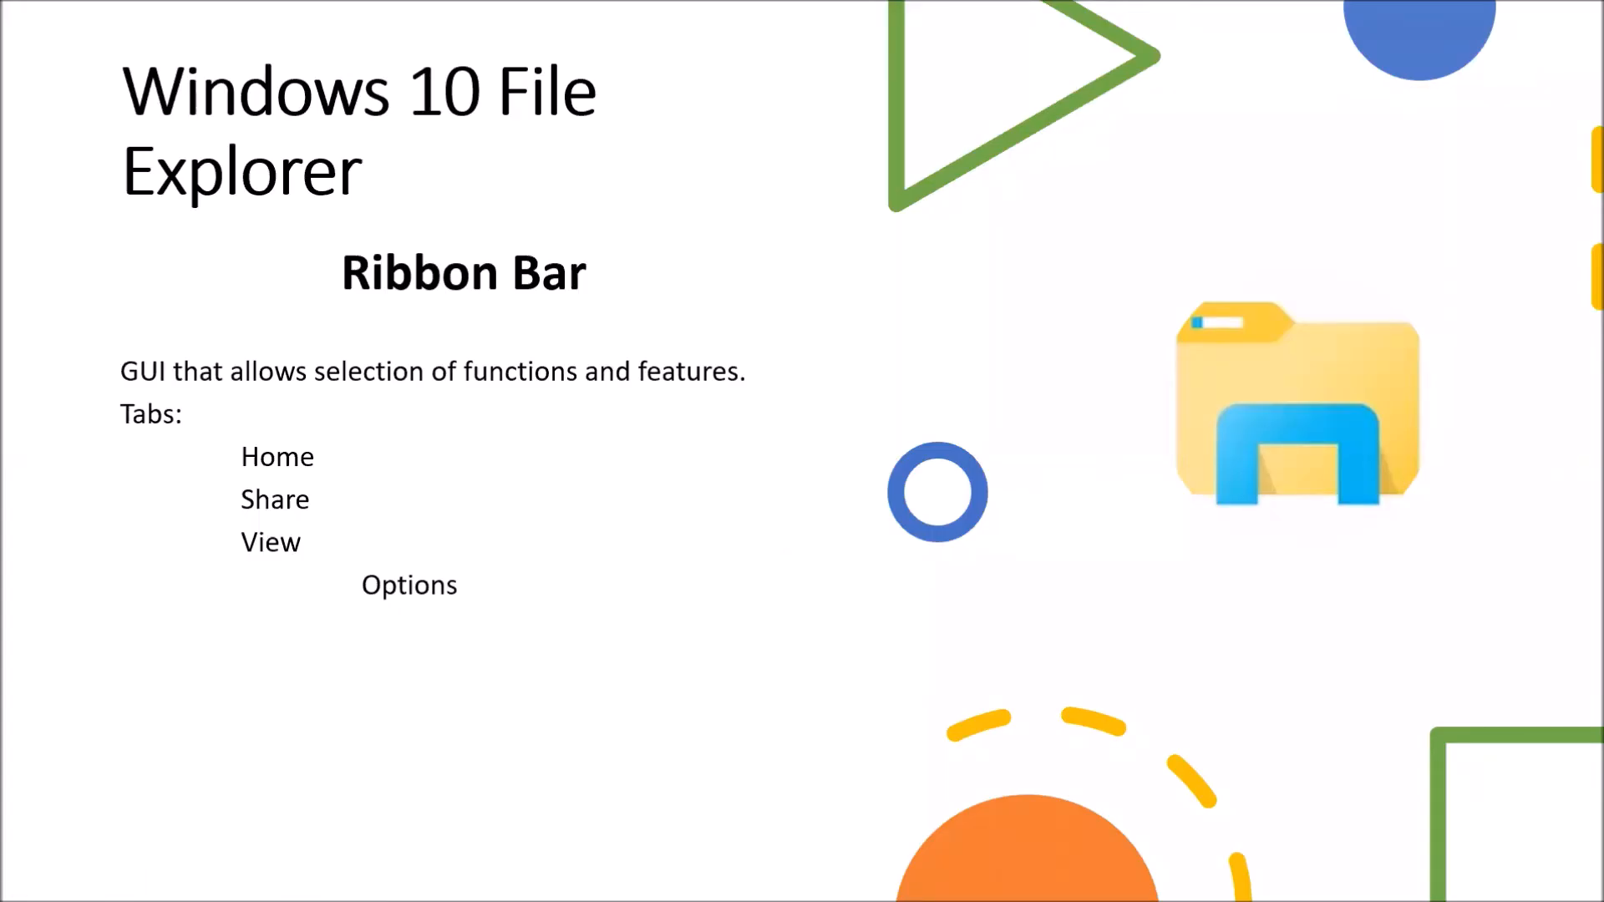
Step: Open and close a File Explorer window over the slide show and bring up the Windows taskbar on the slide
key("super+e")
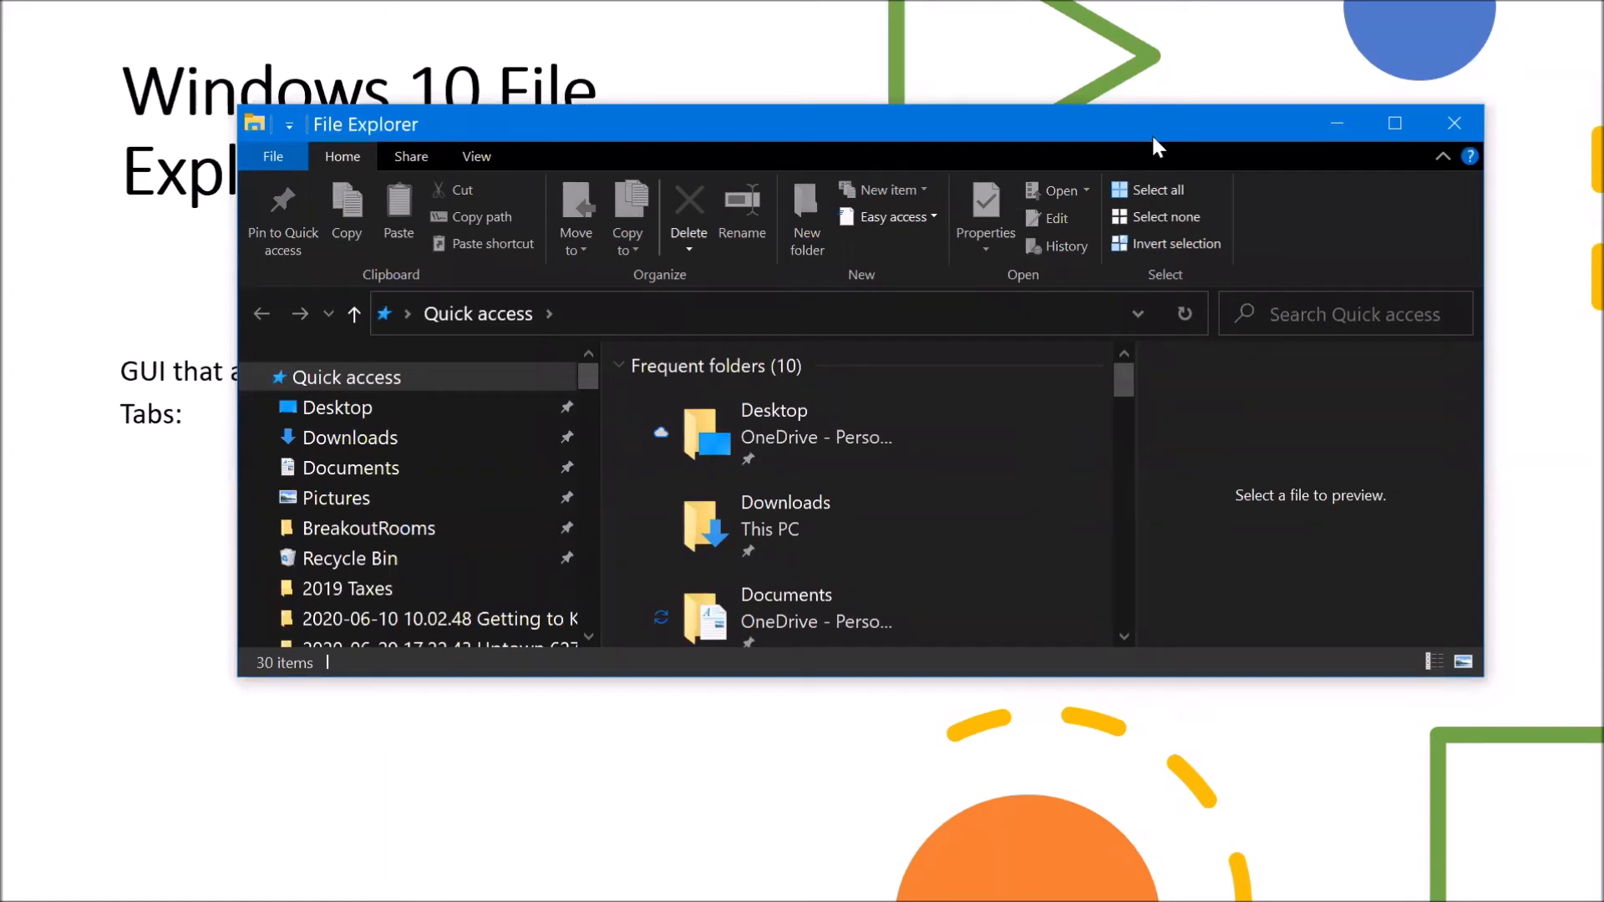
left_click(1451, 123)
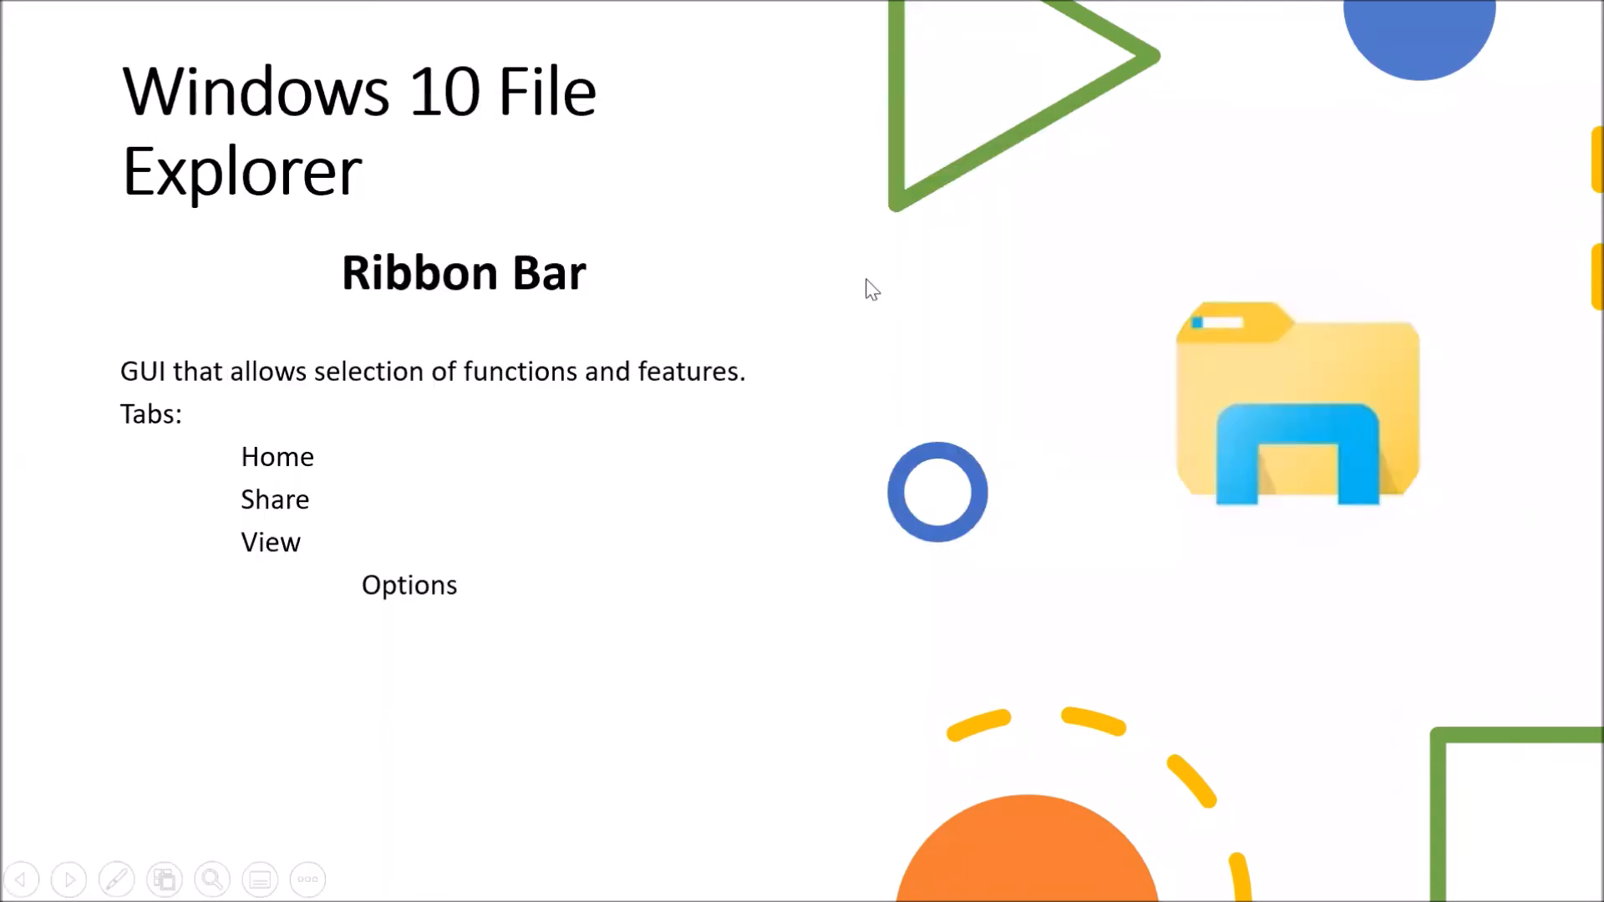
right_click(872, 289)
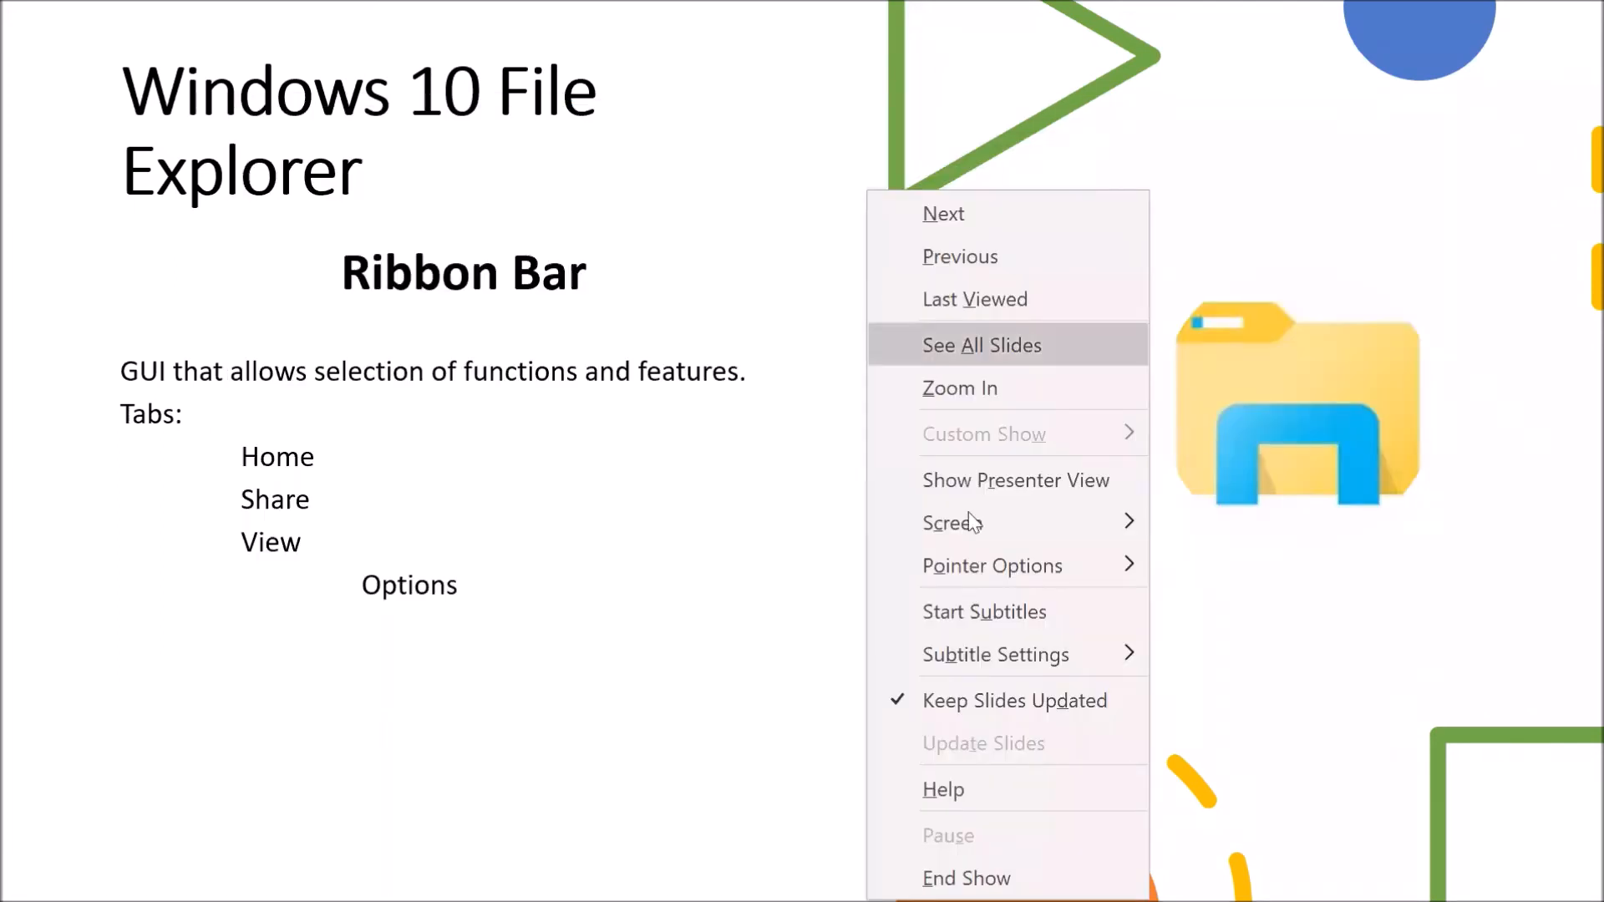
mouse_move(1128, 501)
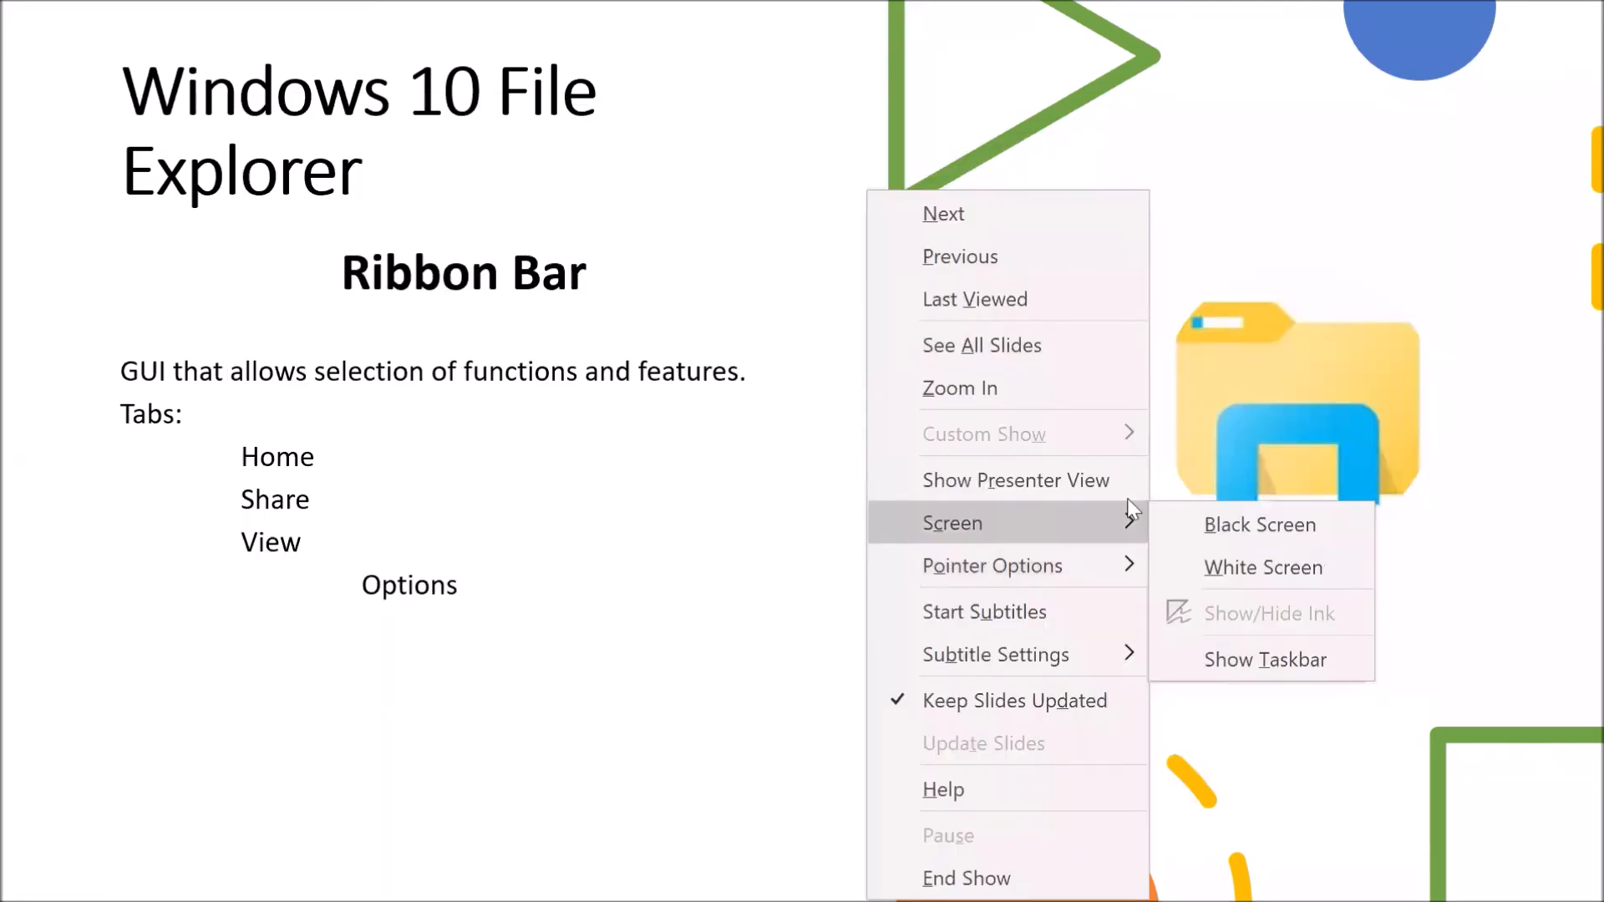
left_click(1291, 664)
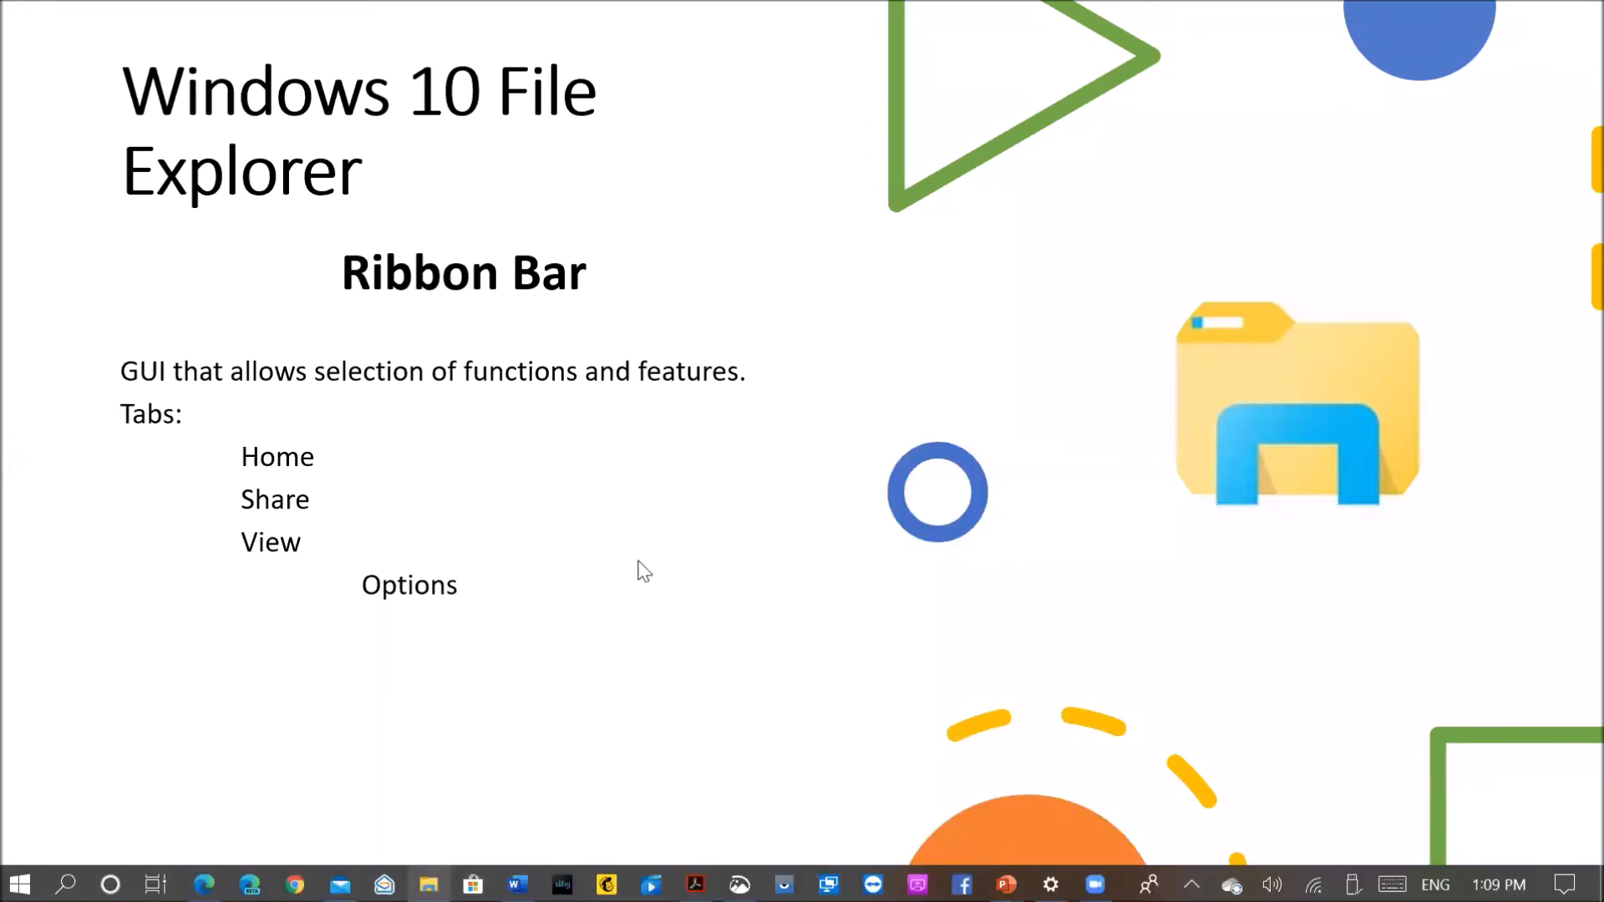
left_click(646, 519)
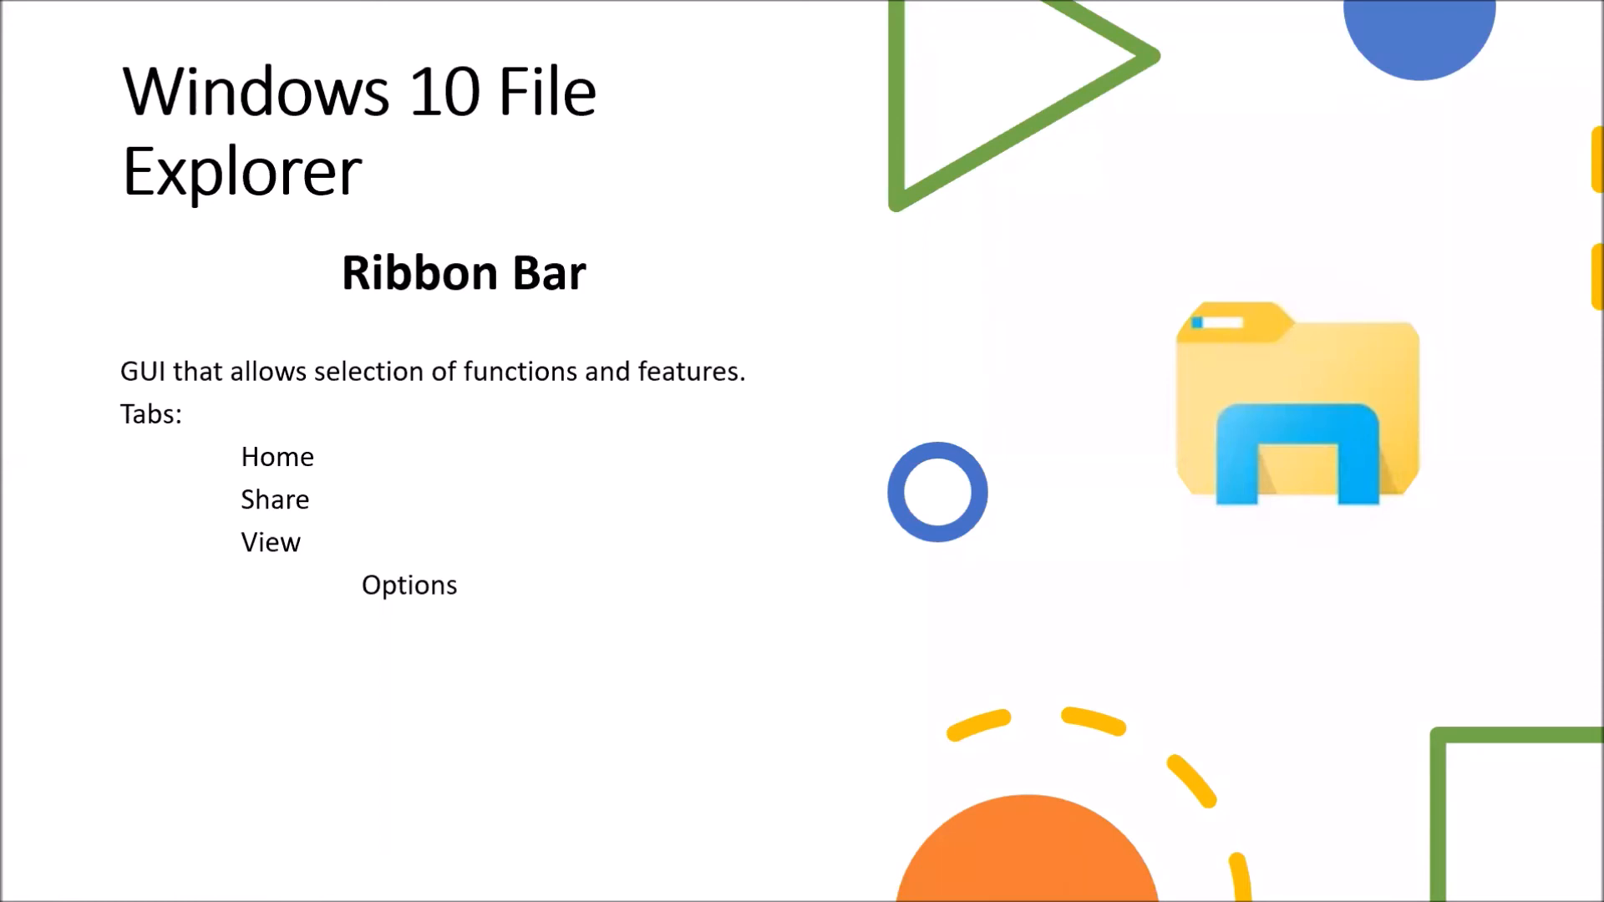
Step: Open a new File Explorer window, display its layout and show/hide options, and enlarge it to fill the screen
key("super+e")
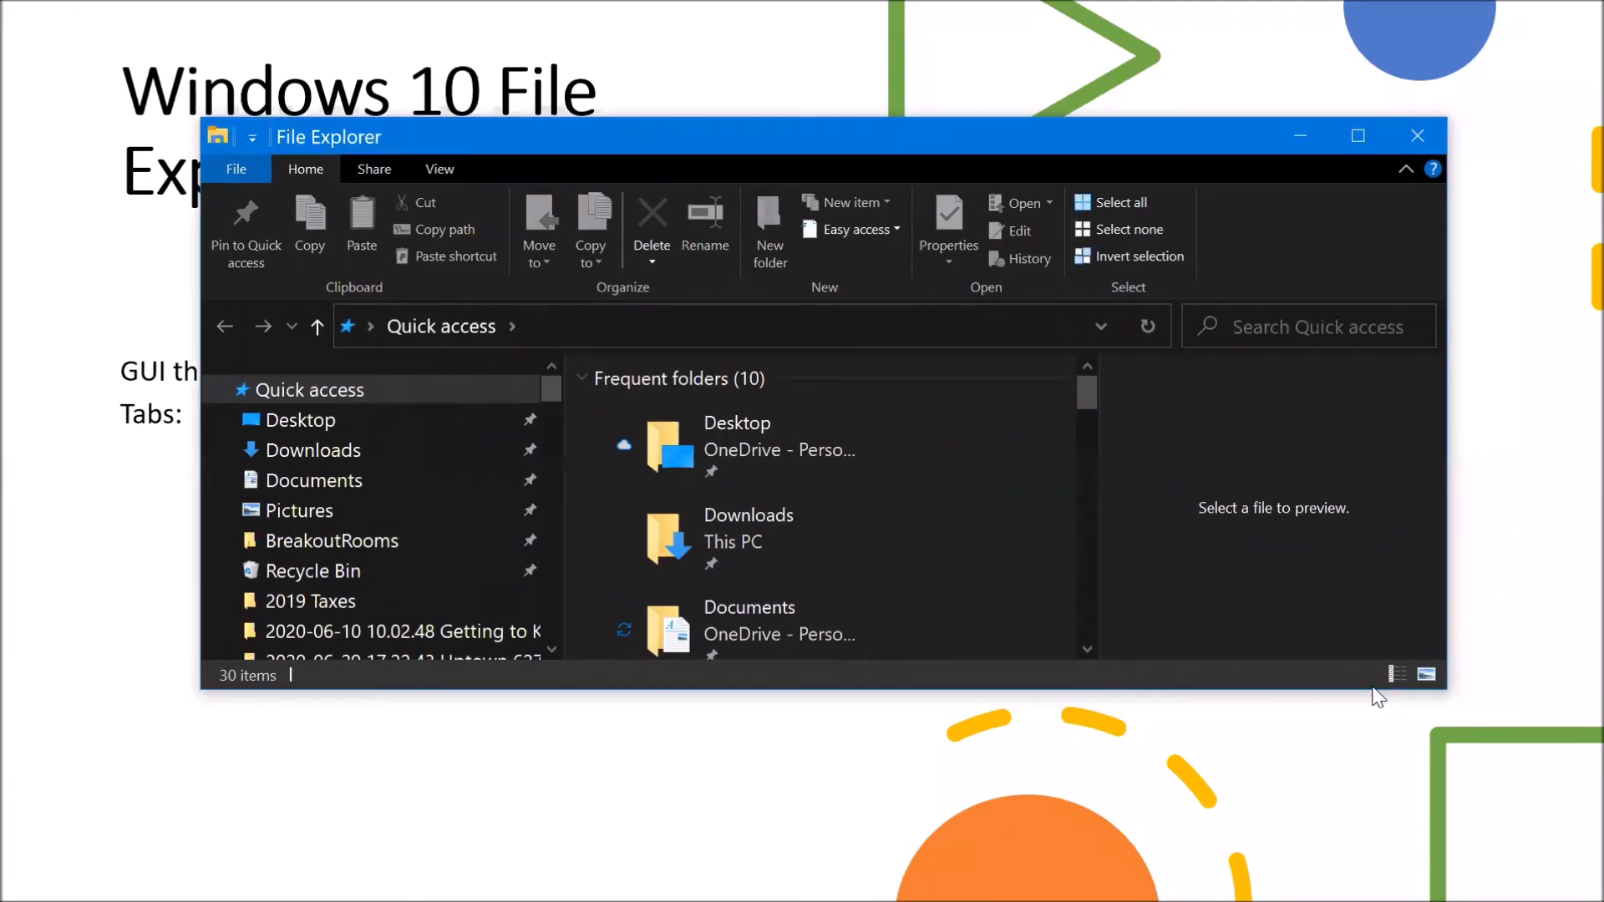
left_click_drag(1372, 689, 1372, 833)
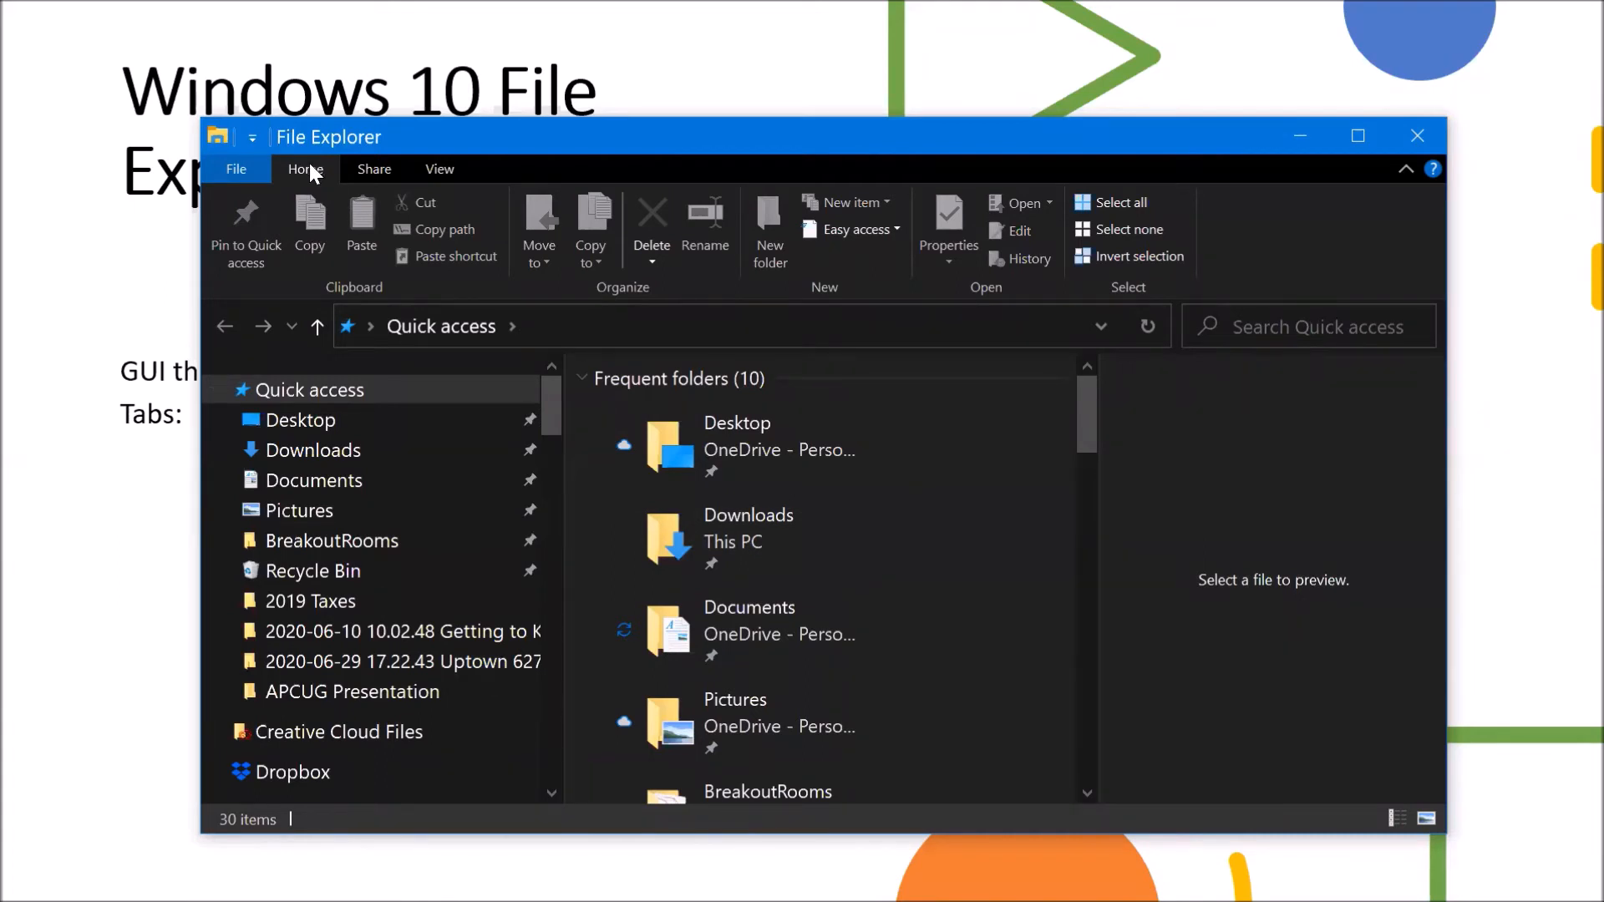
left_click(425, 170)
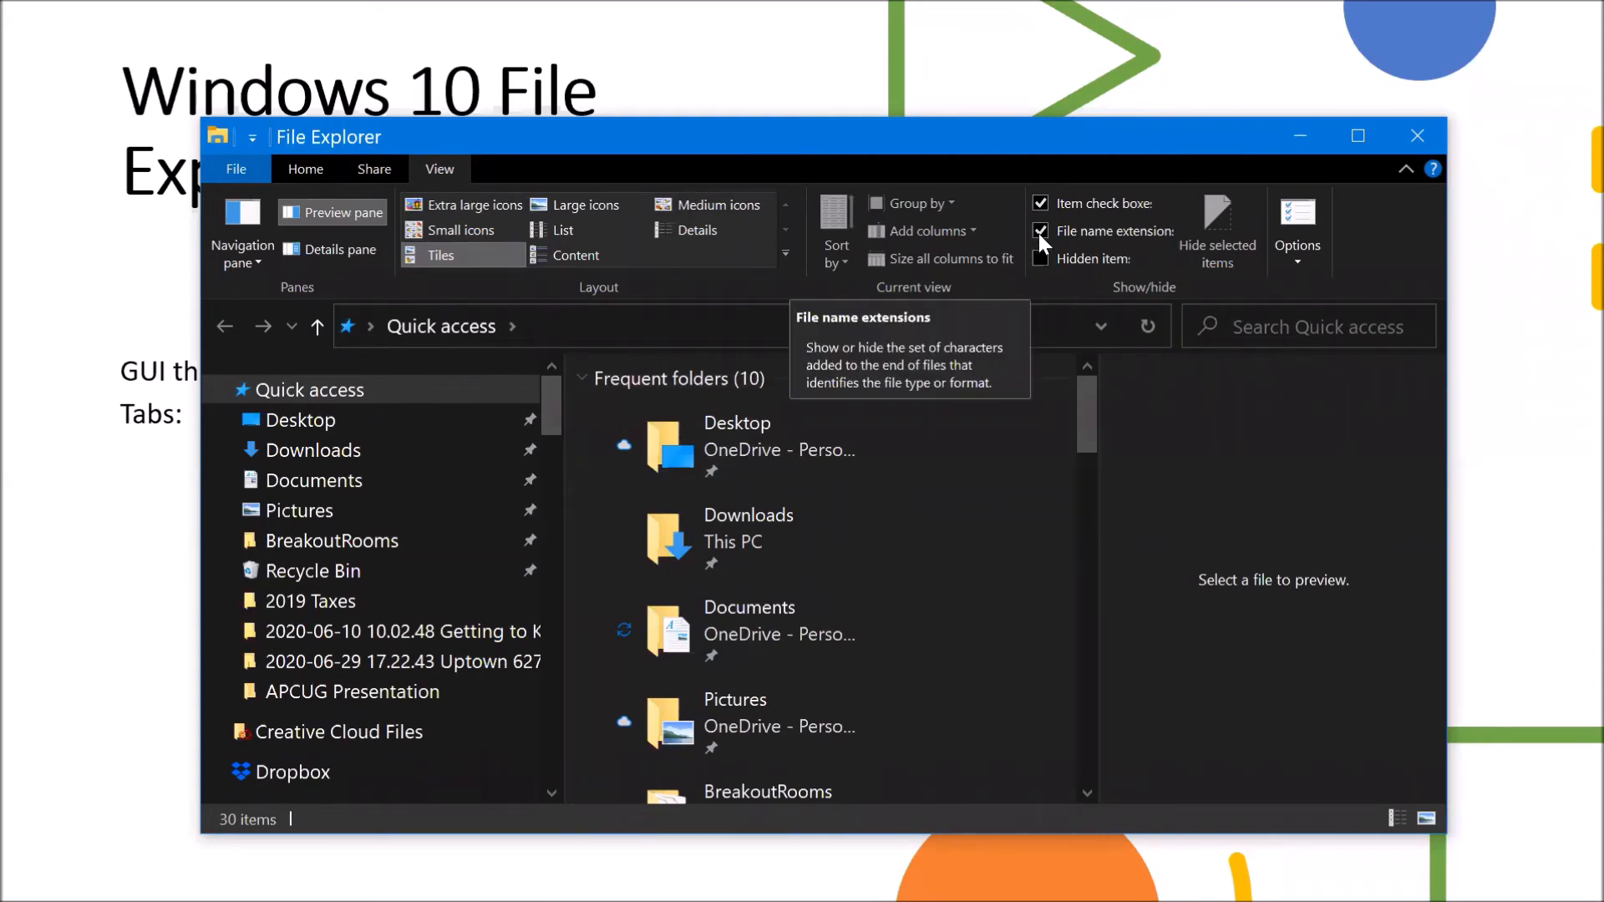
left_click(1363, 137)
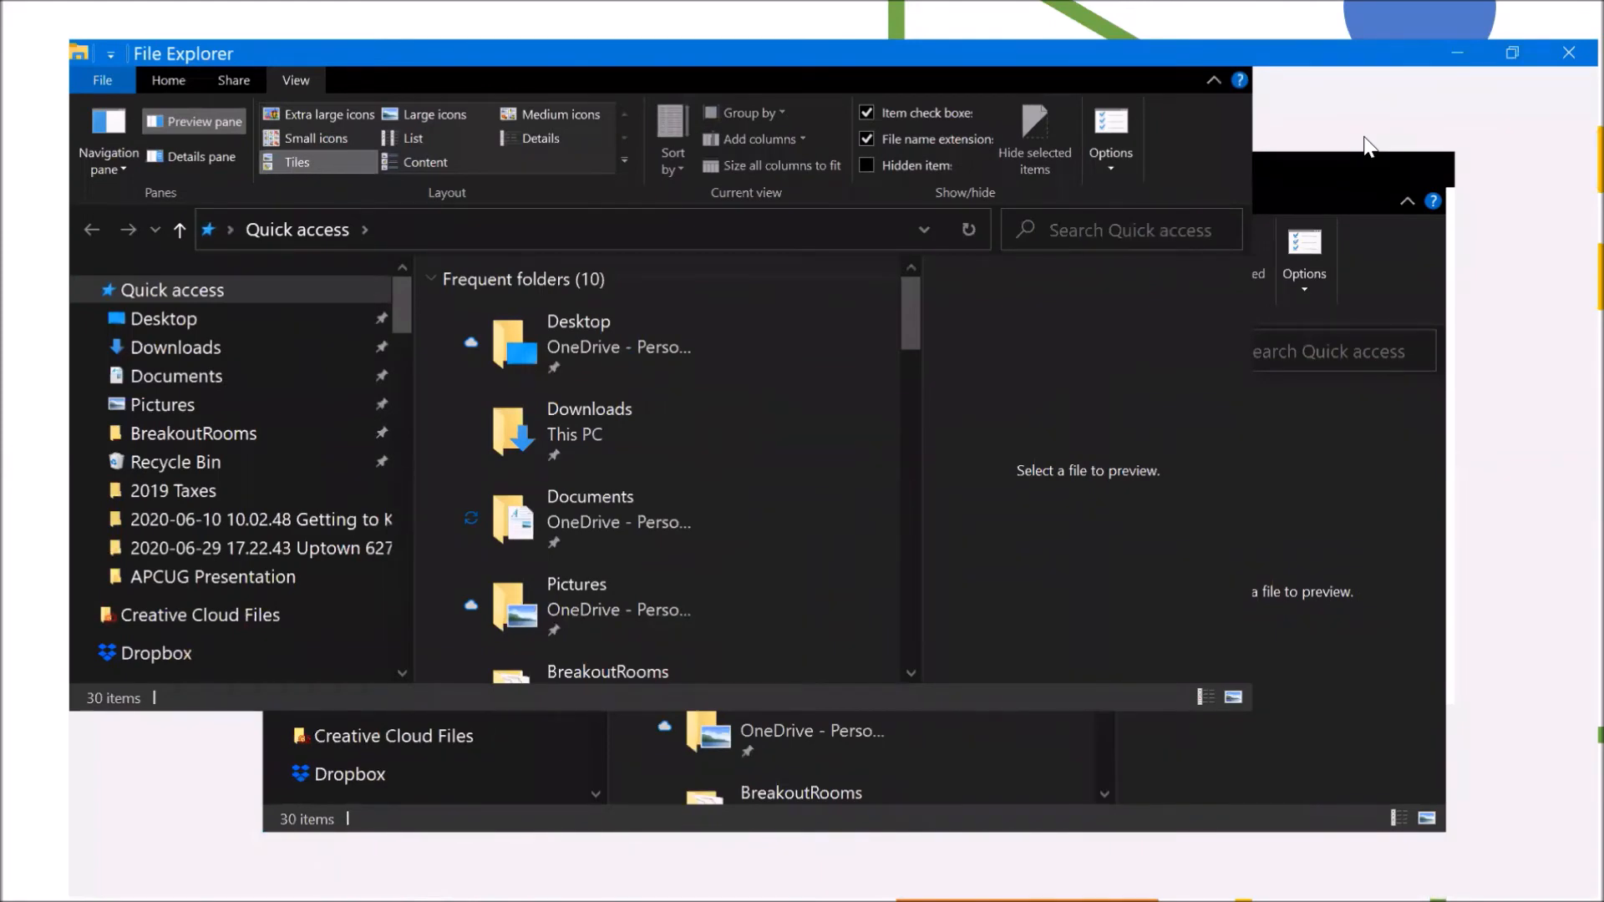
Step: Hide file name extensions to examine the recent files in Quick access without them, and show the extensions again
scroll(584, 644, "down", 2)
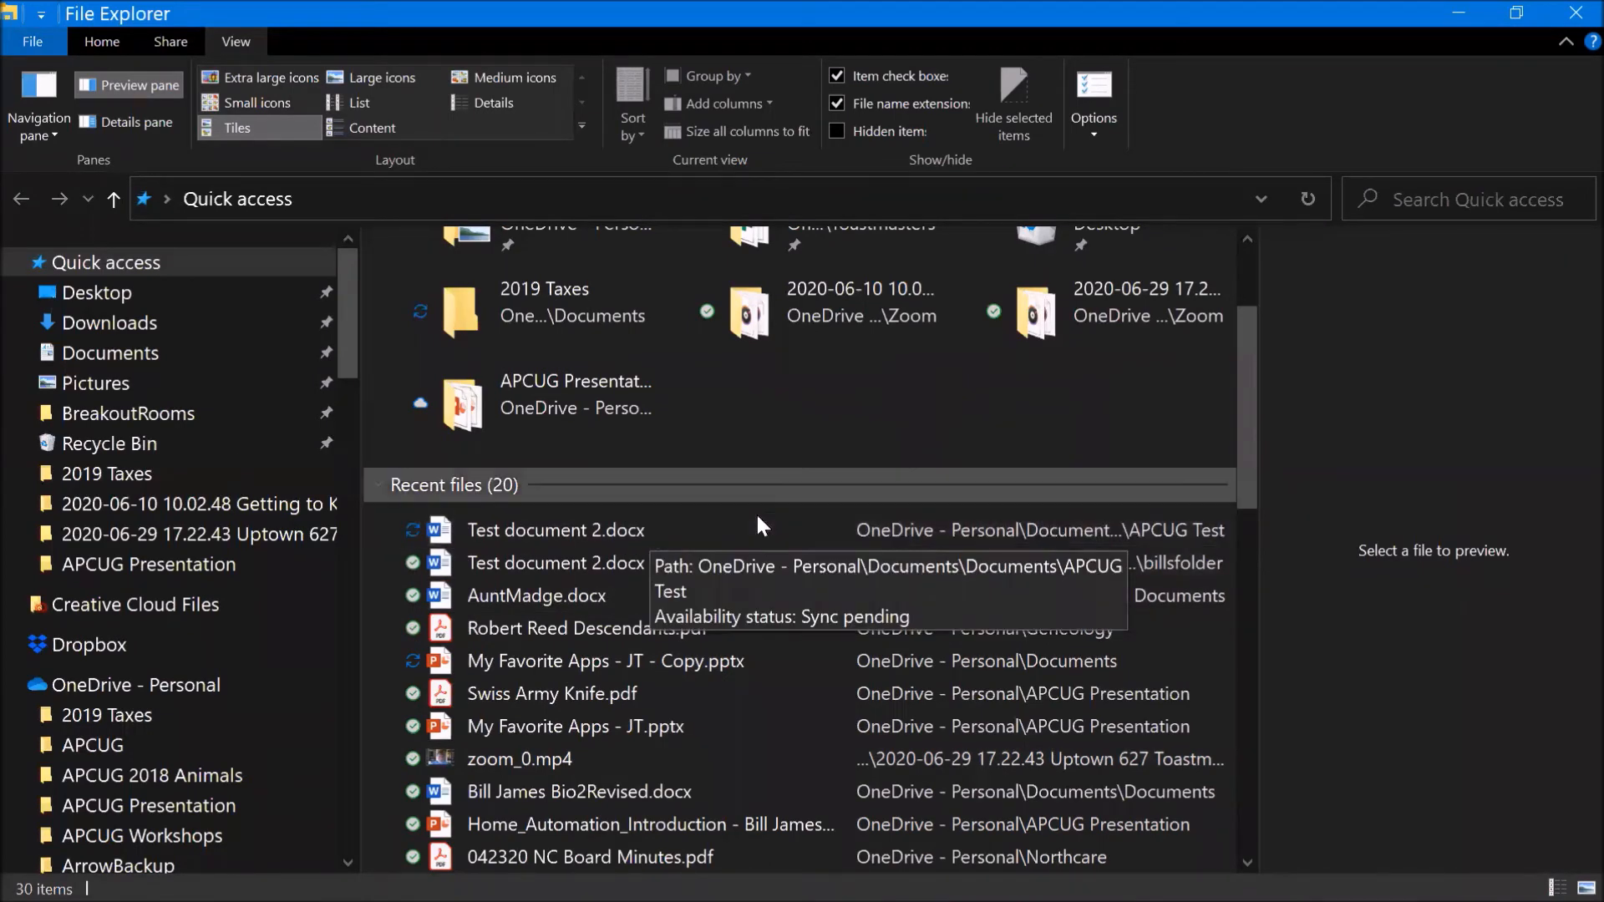
left_click(836, 102)
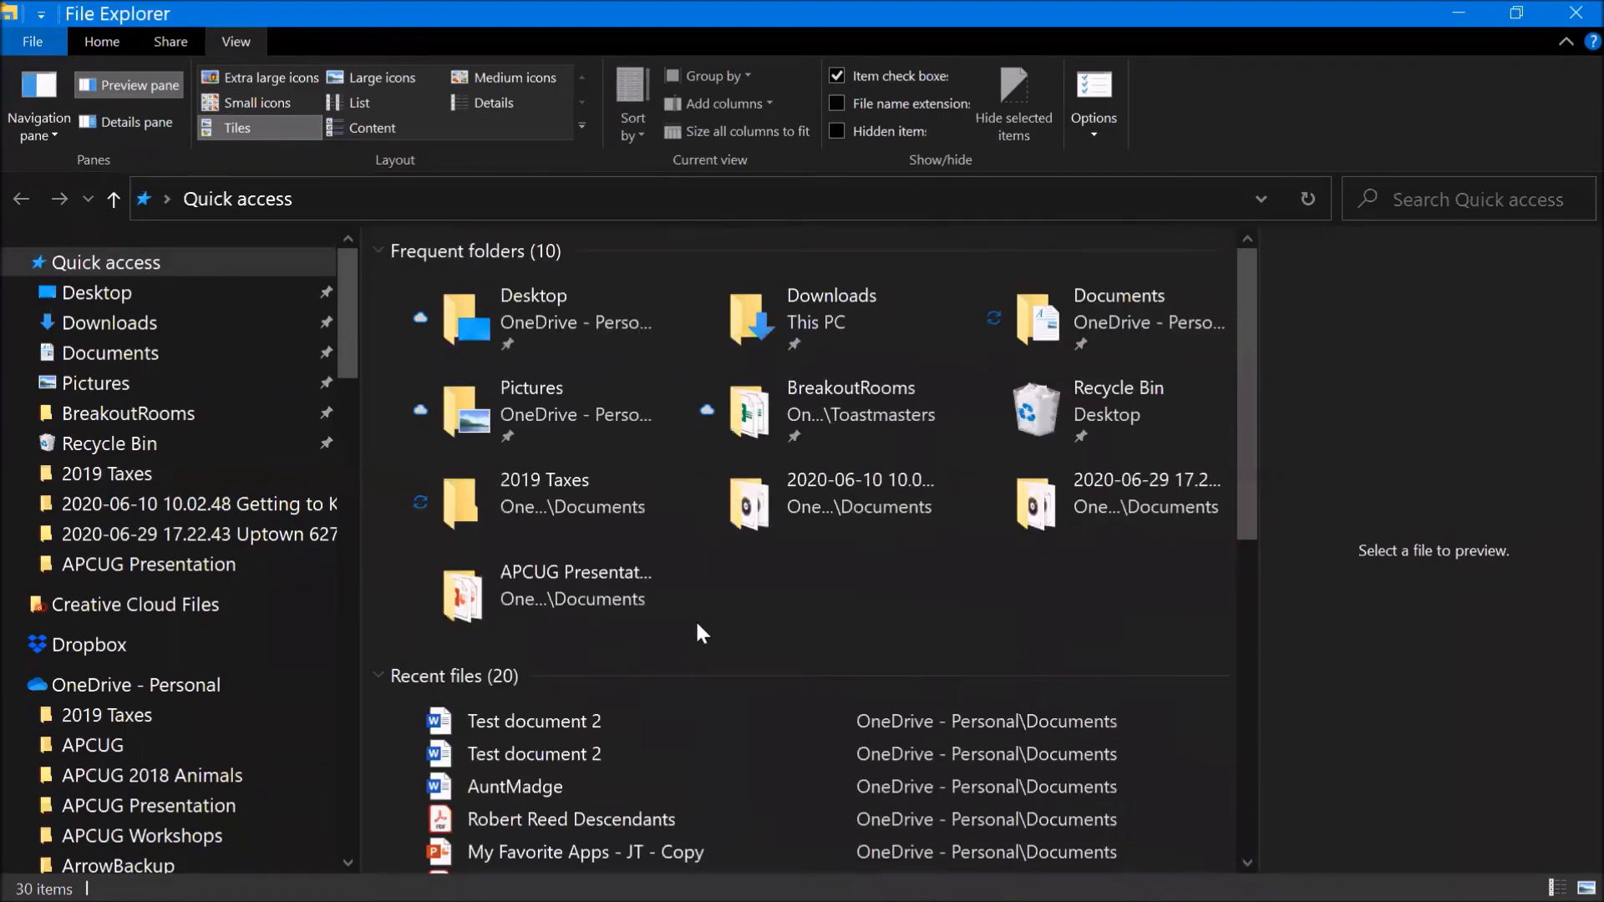
scroll(680, 666, "down", 1)
scroll(620, 525, "down", 3)
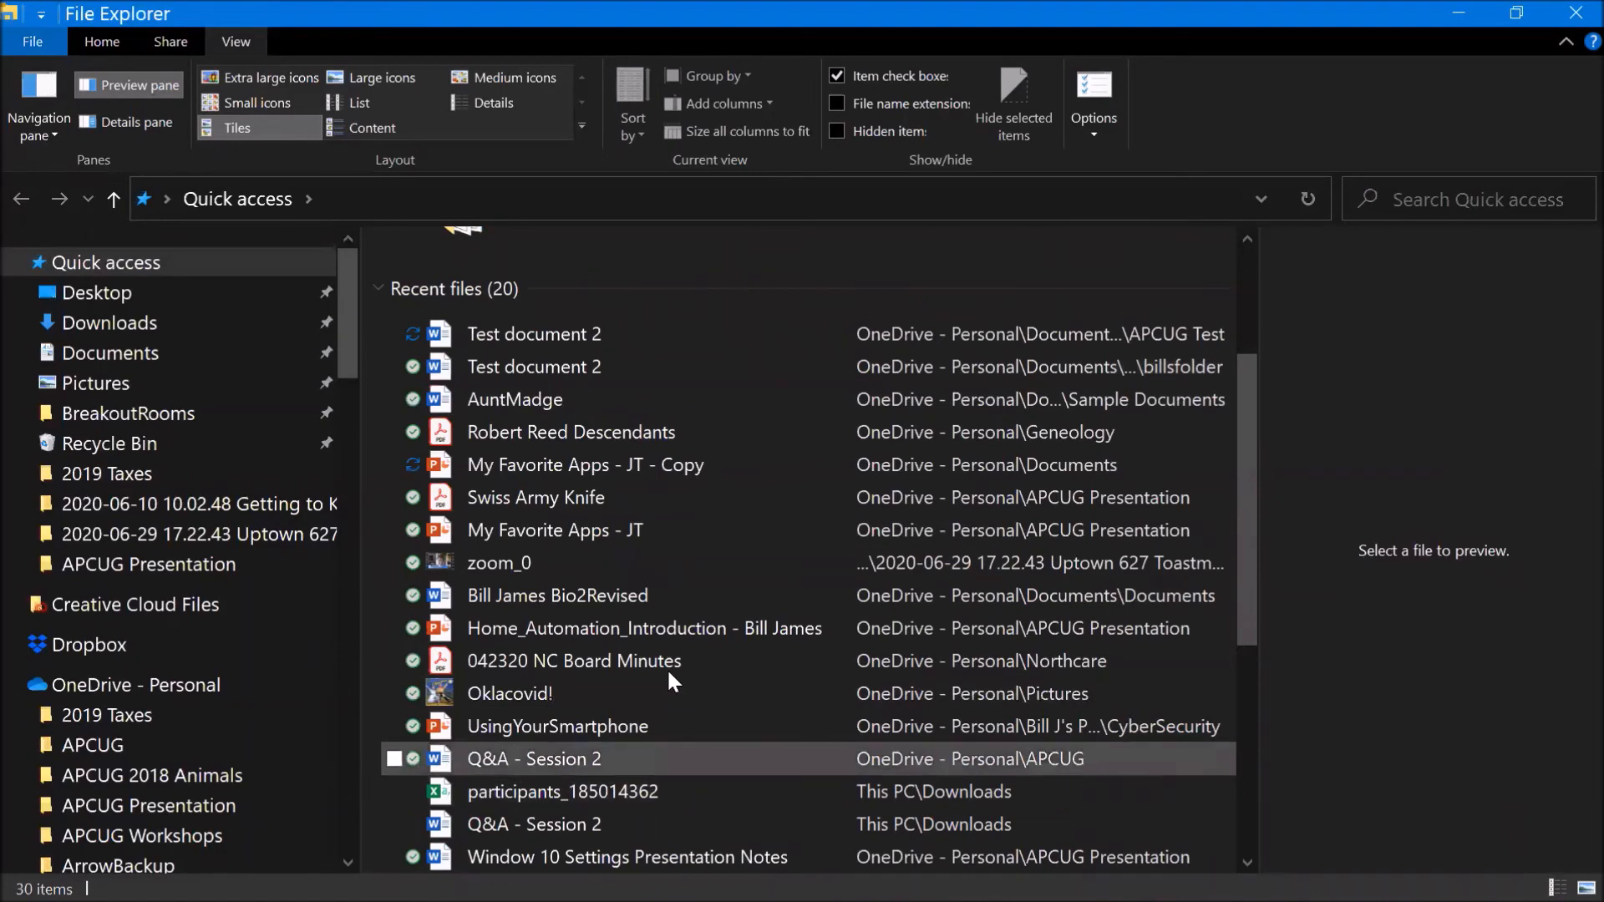
scroll(637, 555, "down", 1)
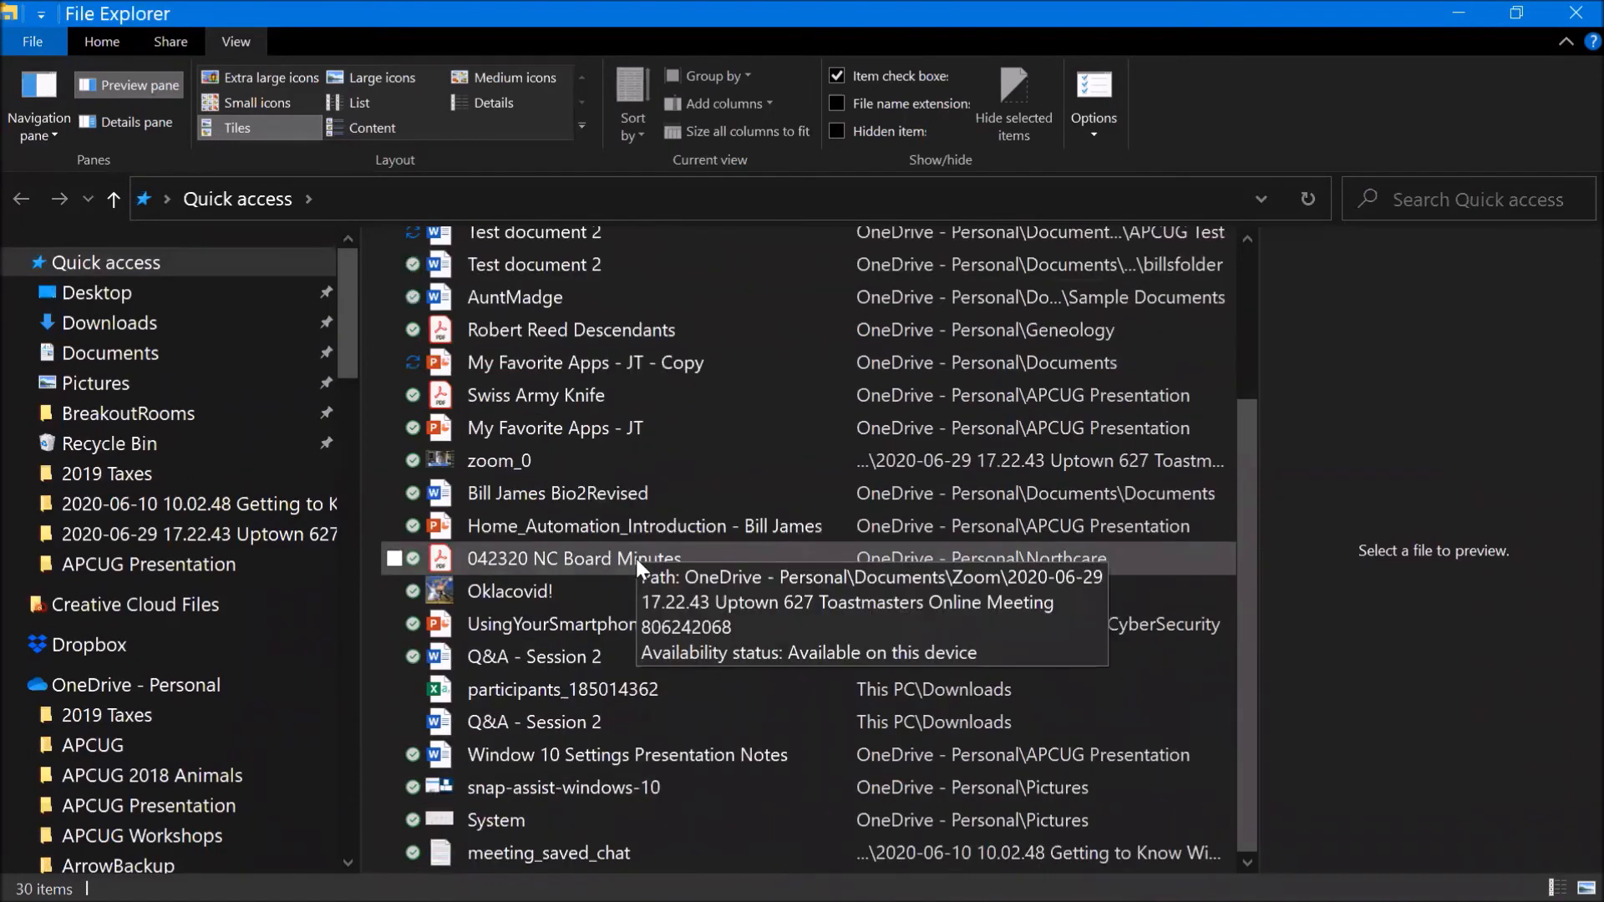
scroll(633, 563, "up", 4)
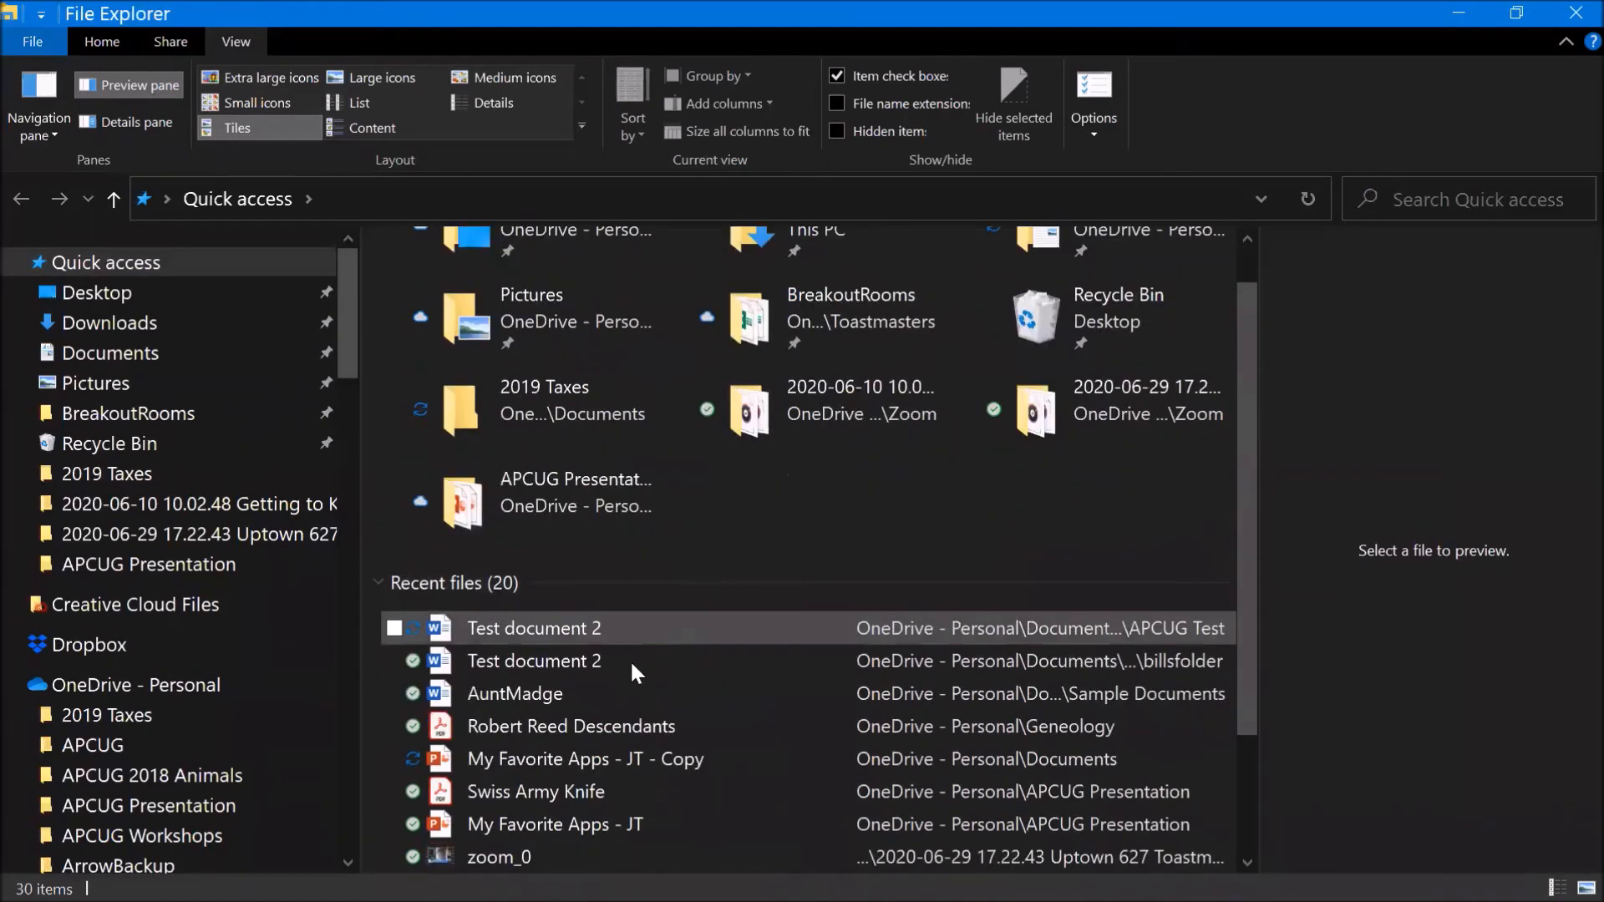
scroll(633, 665, "down", 1)
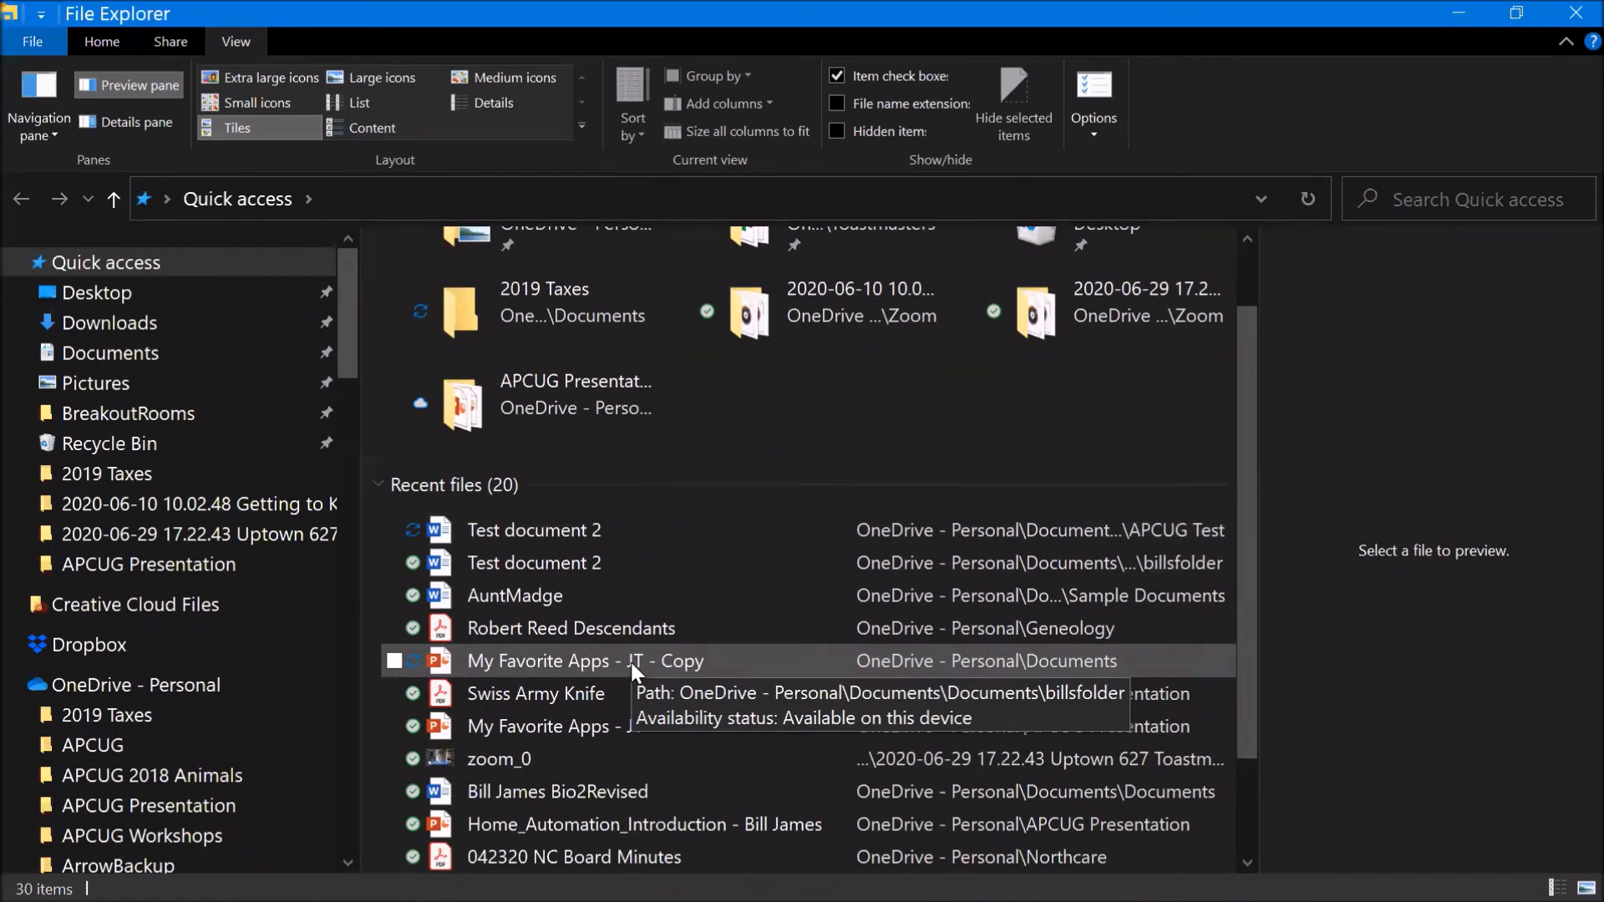
left_click(833, 109)
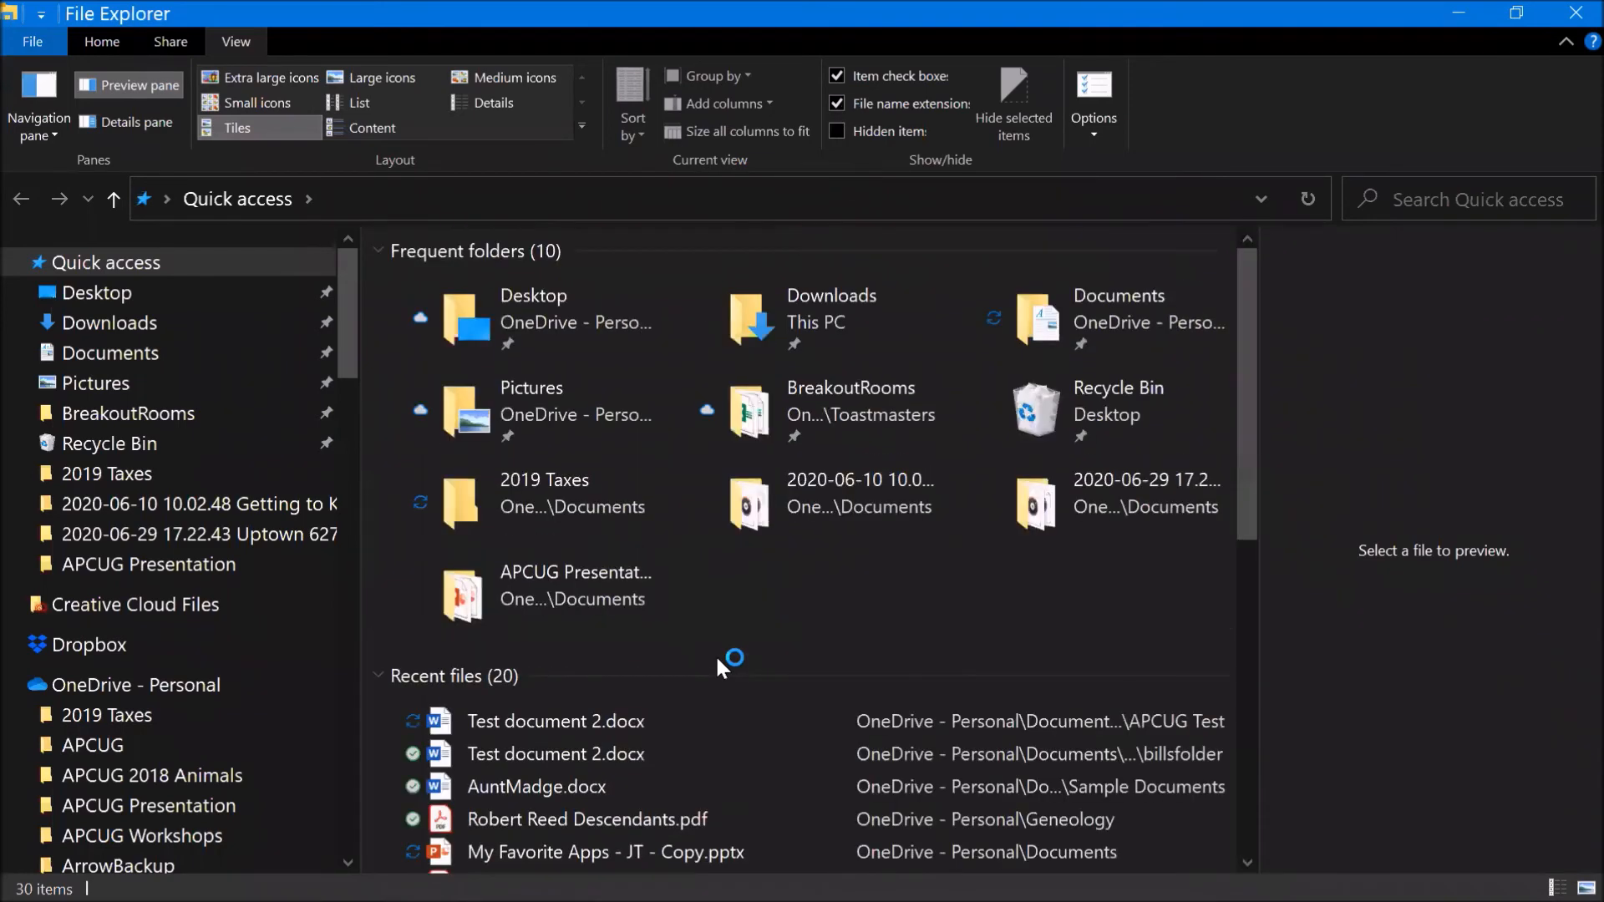
Step: Examine the frequent folders and recent files in Quick access, and review the columns available for the Documents folder without changing them
scroll(628, 536, "down", 5)
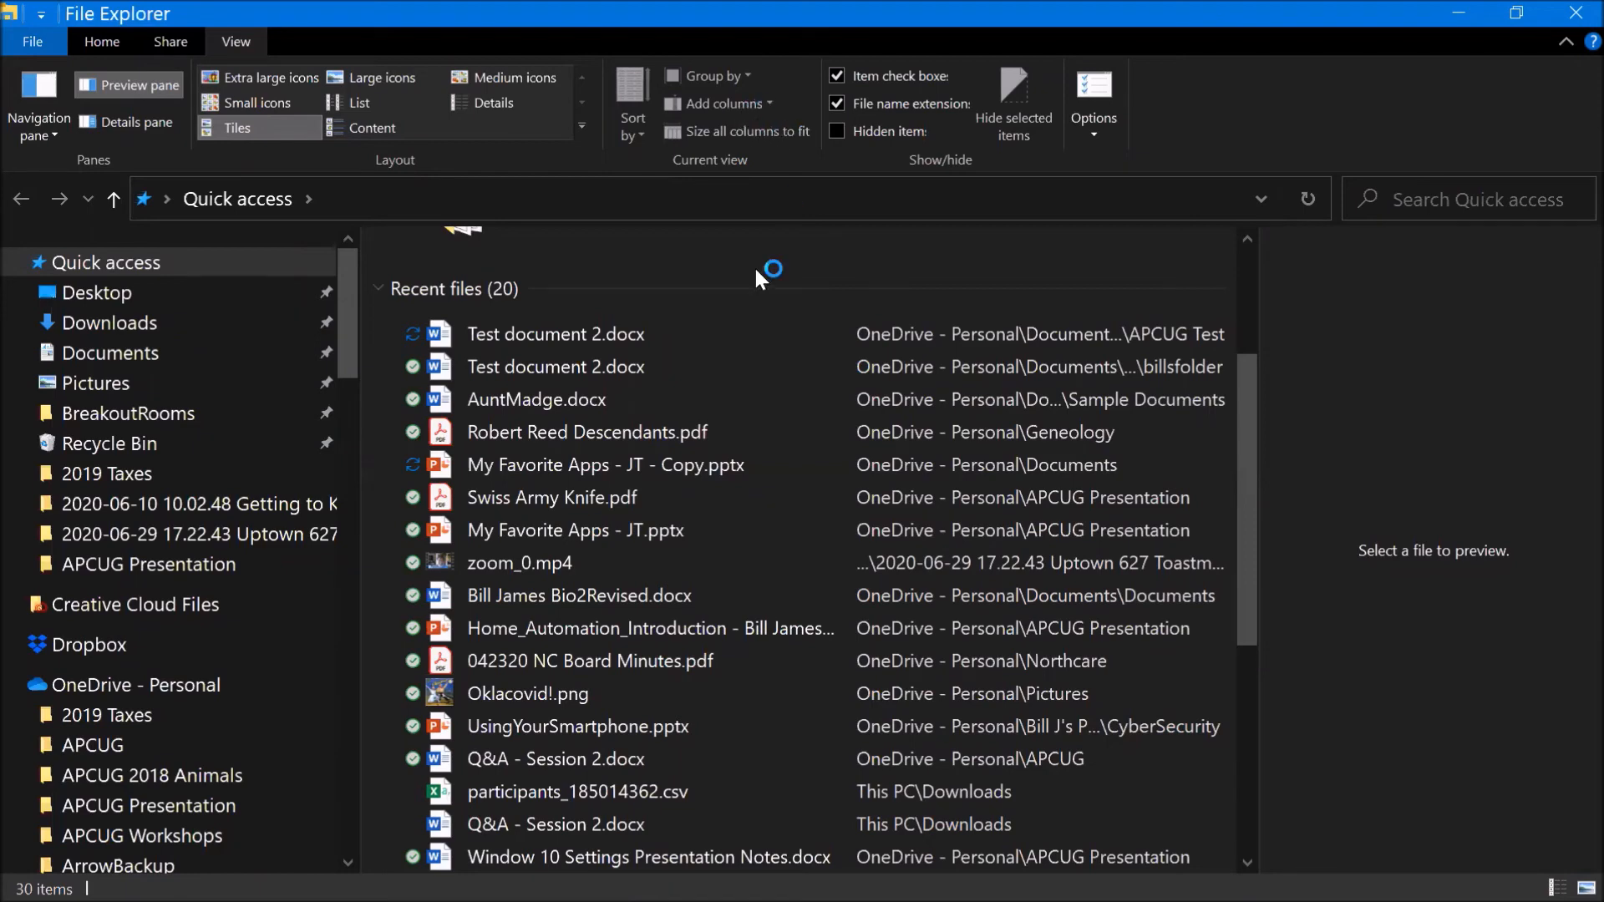
scroll(658, 280, "up", 3)
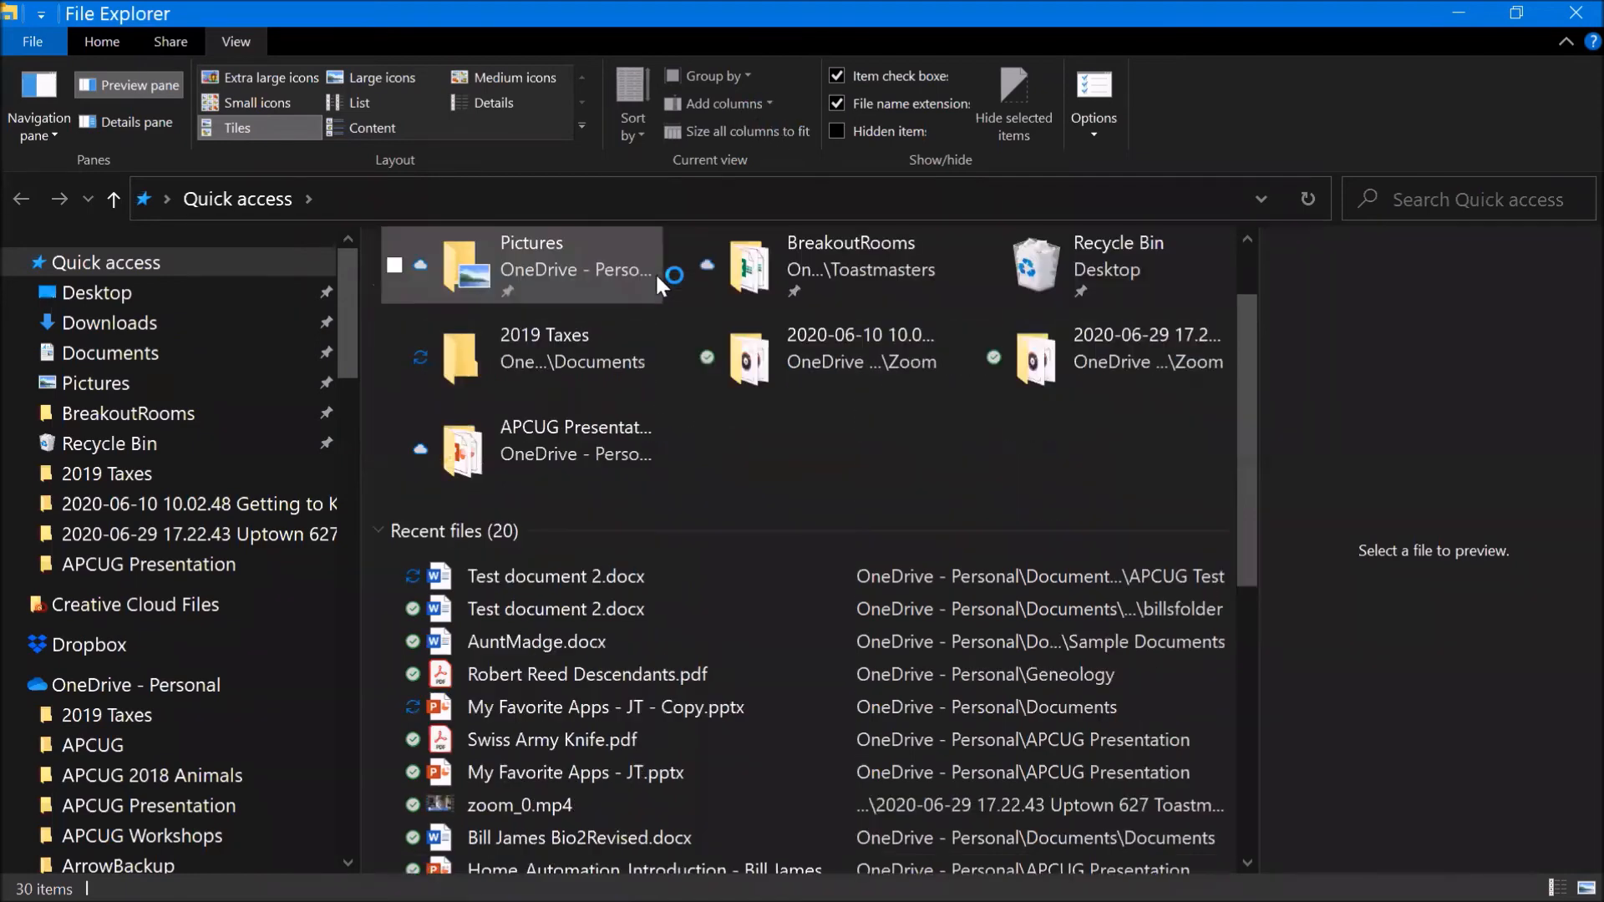
scroll(655, 272, "up", 2)
scroll(655, 273, "down", 1)
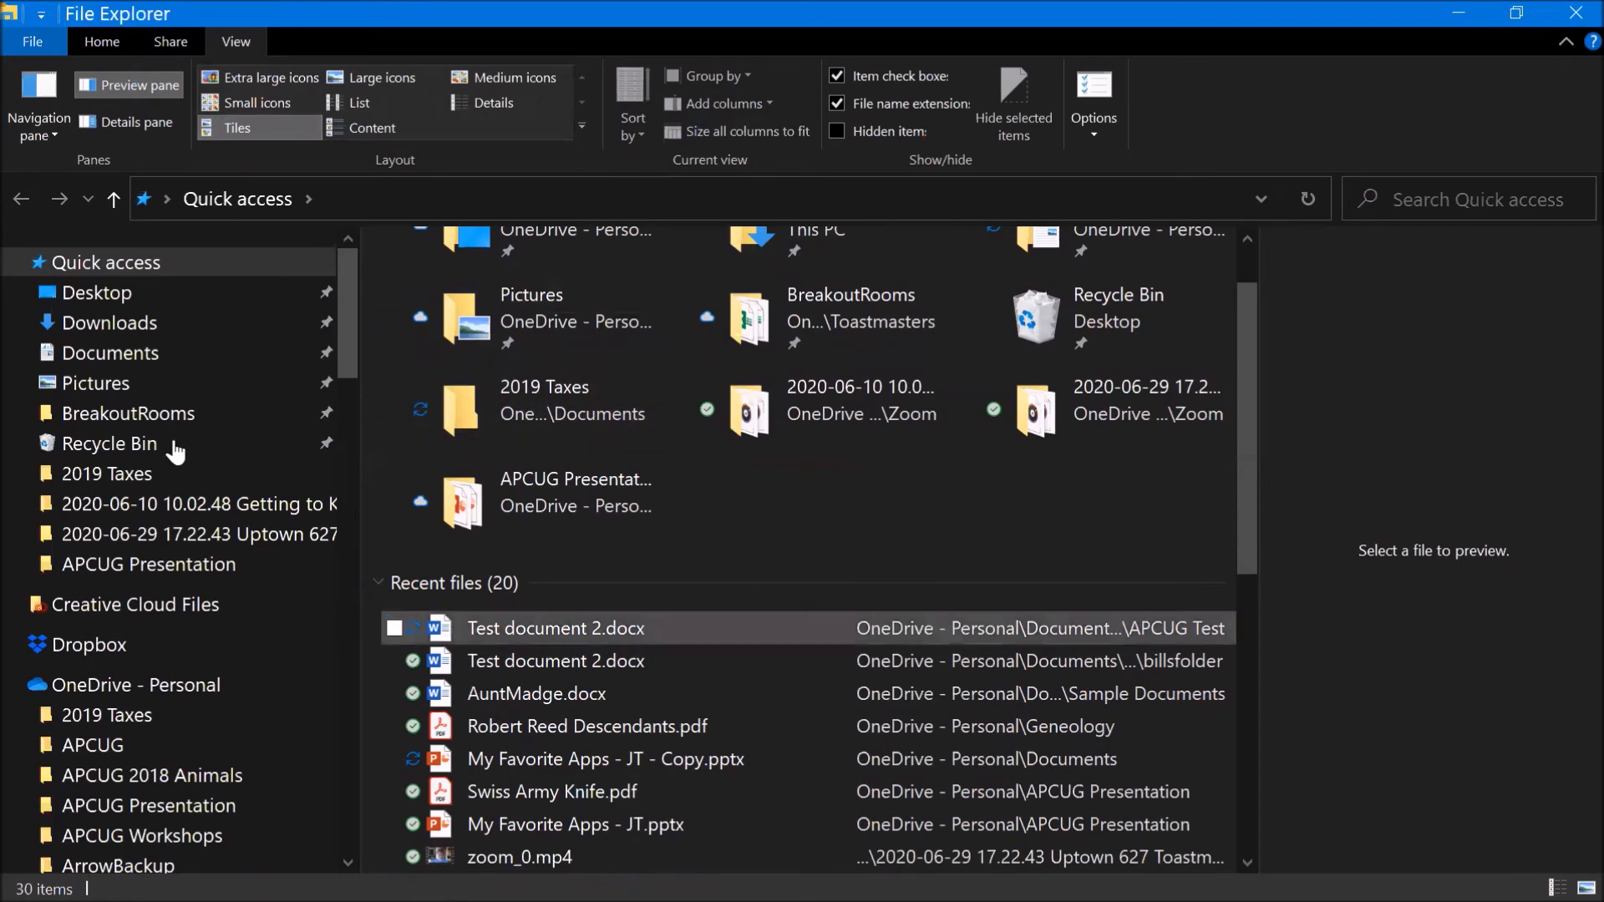
left_click(133, 354)
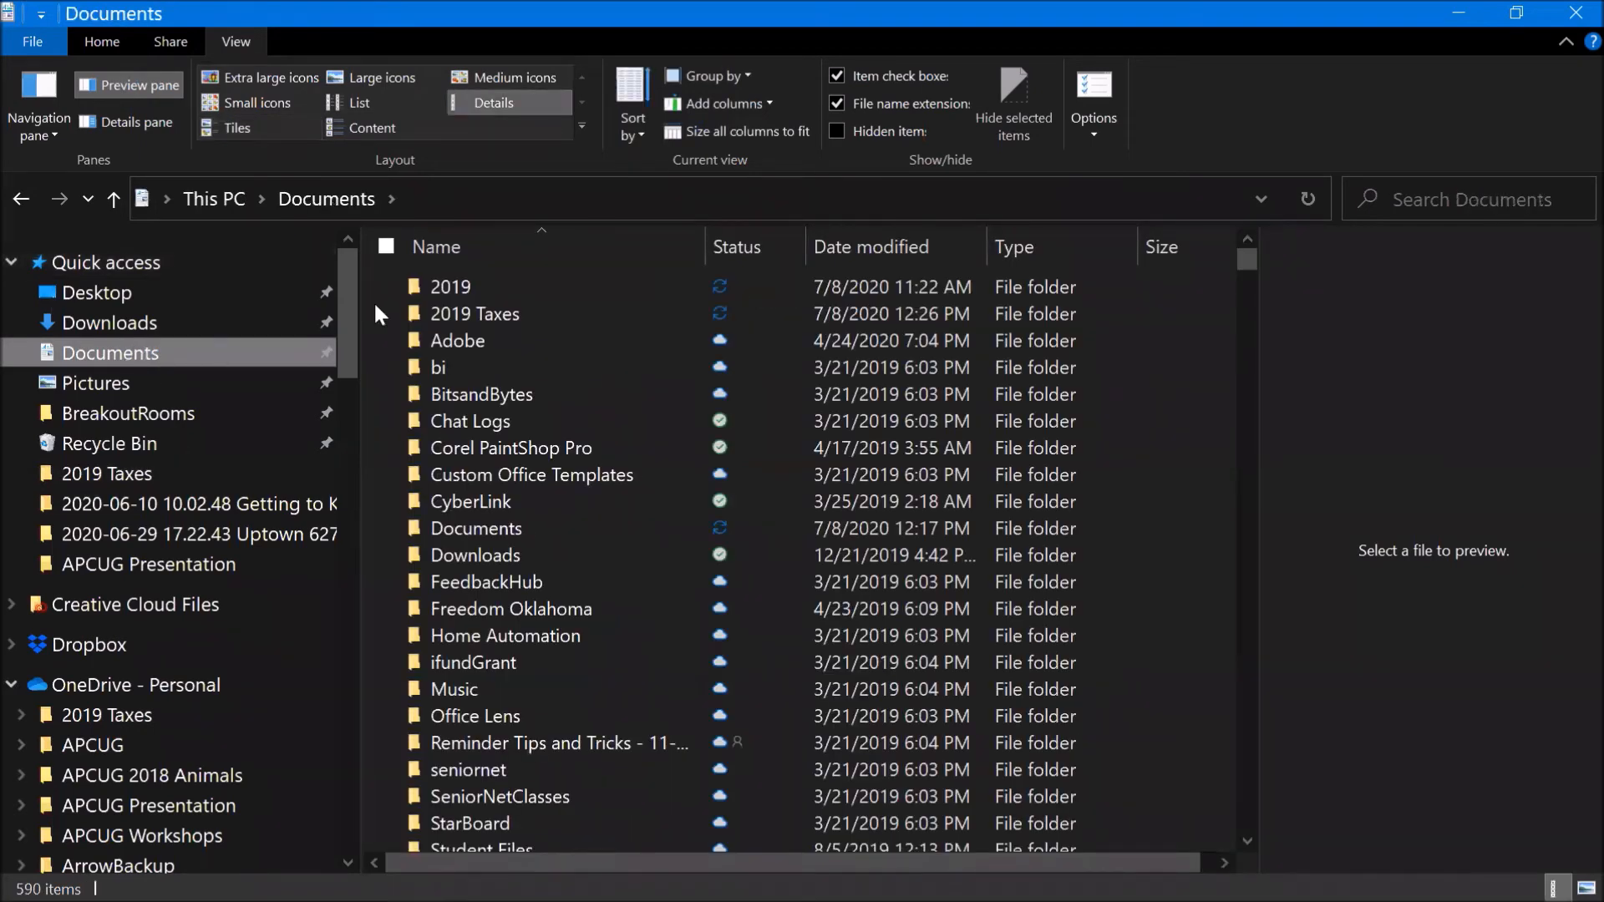
left_click(767, 103)
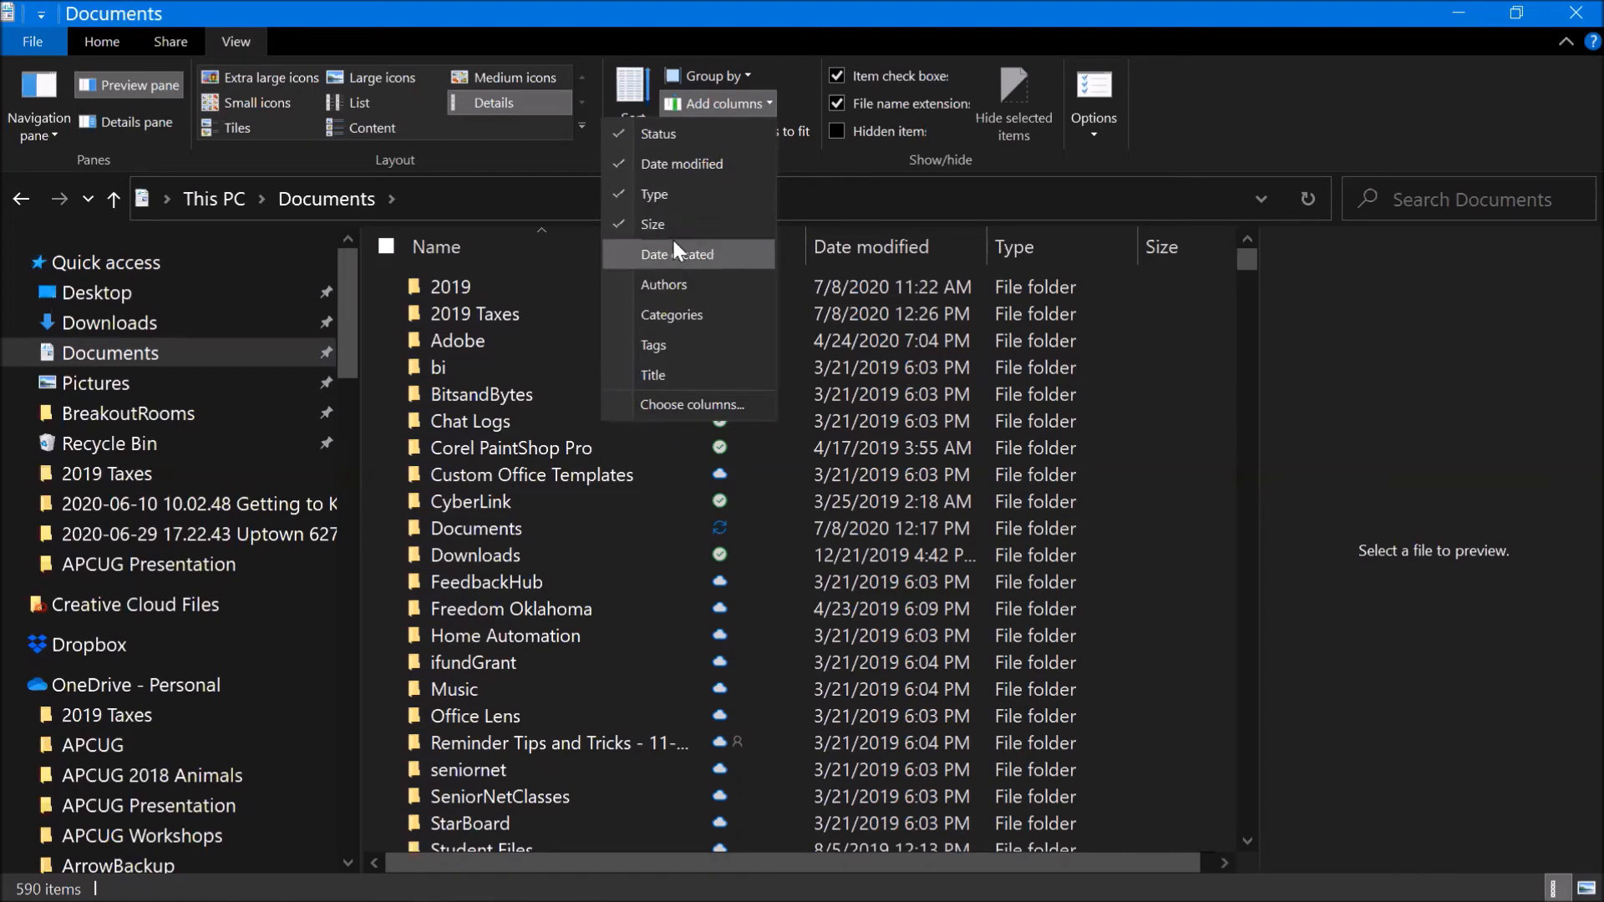
left_click(669, 408)
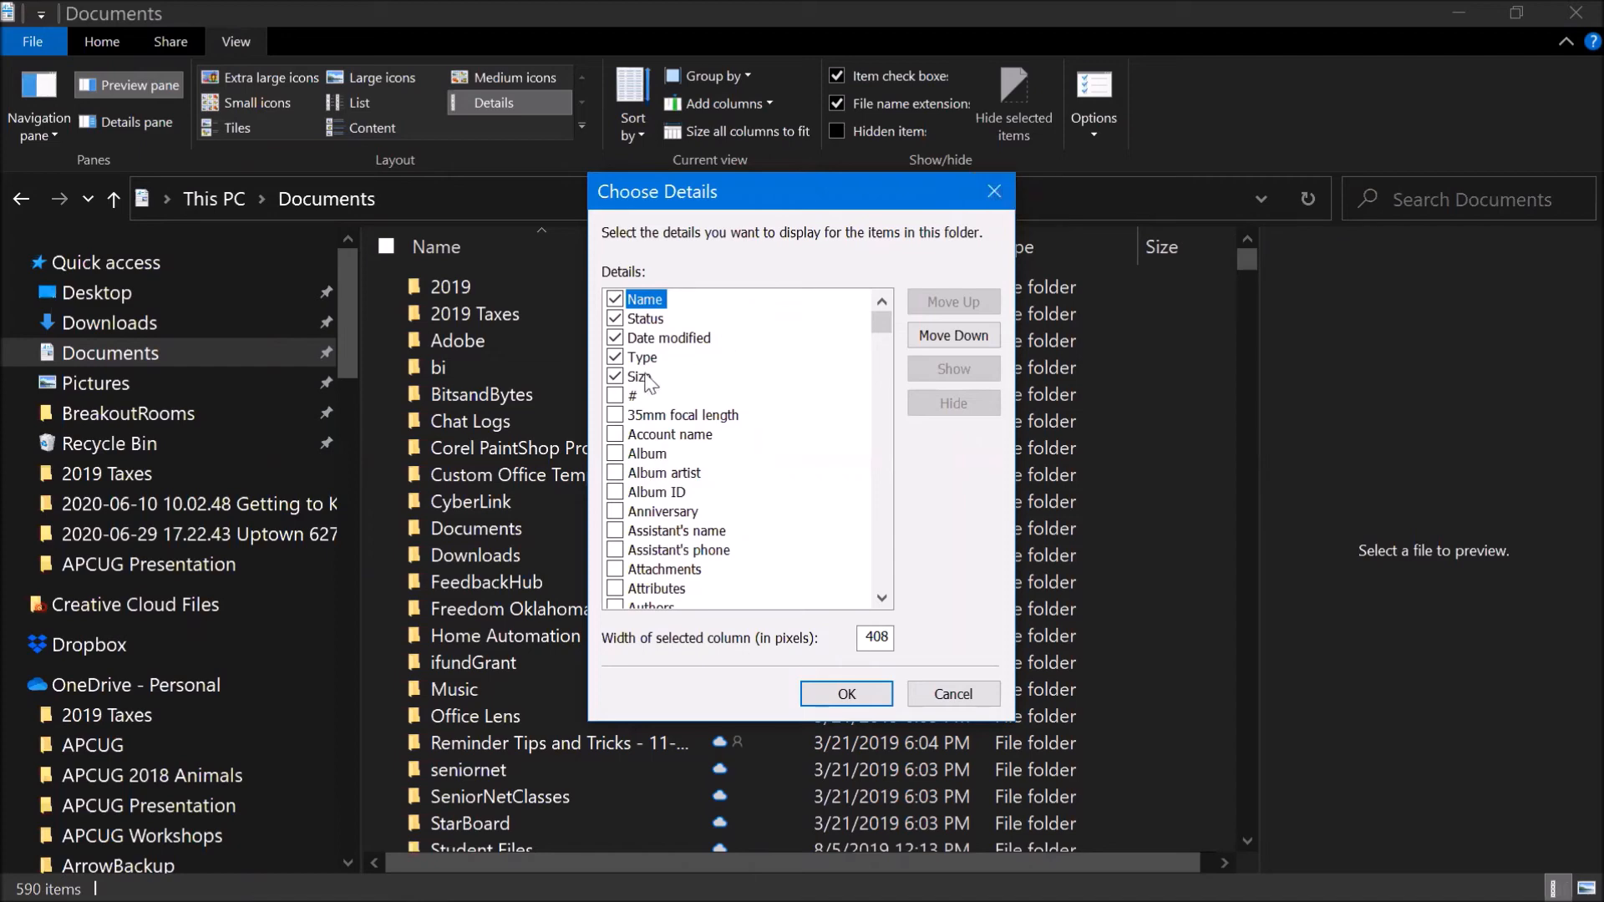
left_click(994, 192)
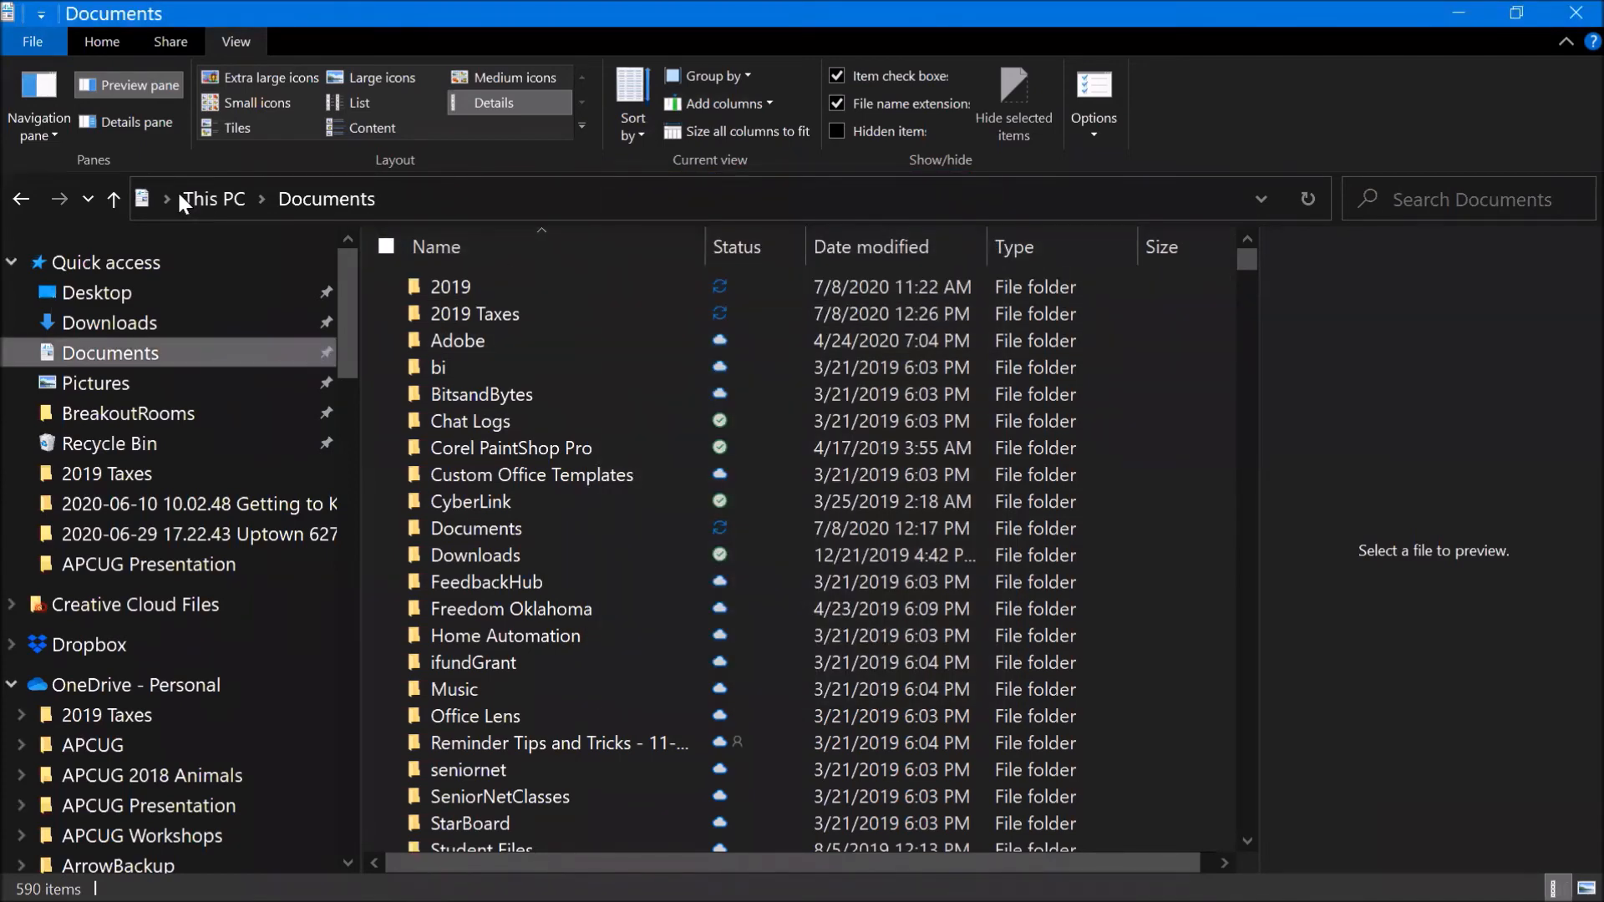
Step: Show the contents of the Pictures folder in the Details layout
left_click(95, 382)
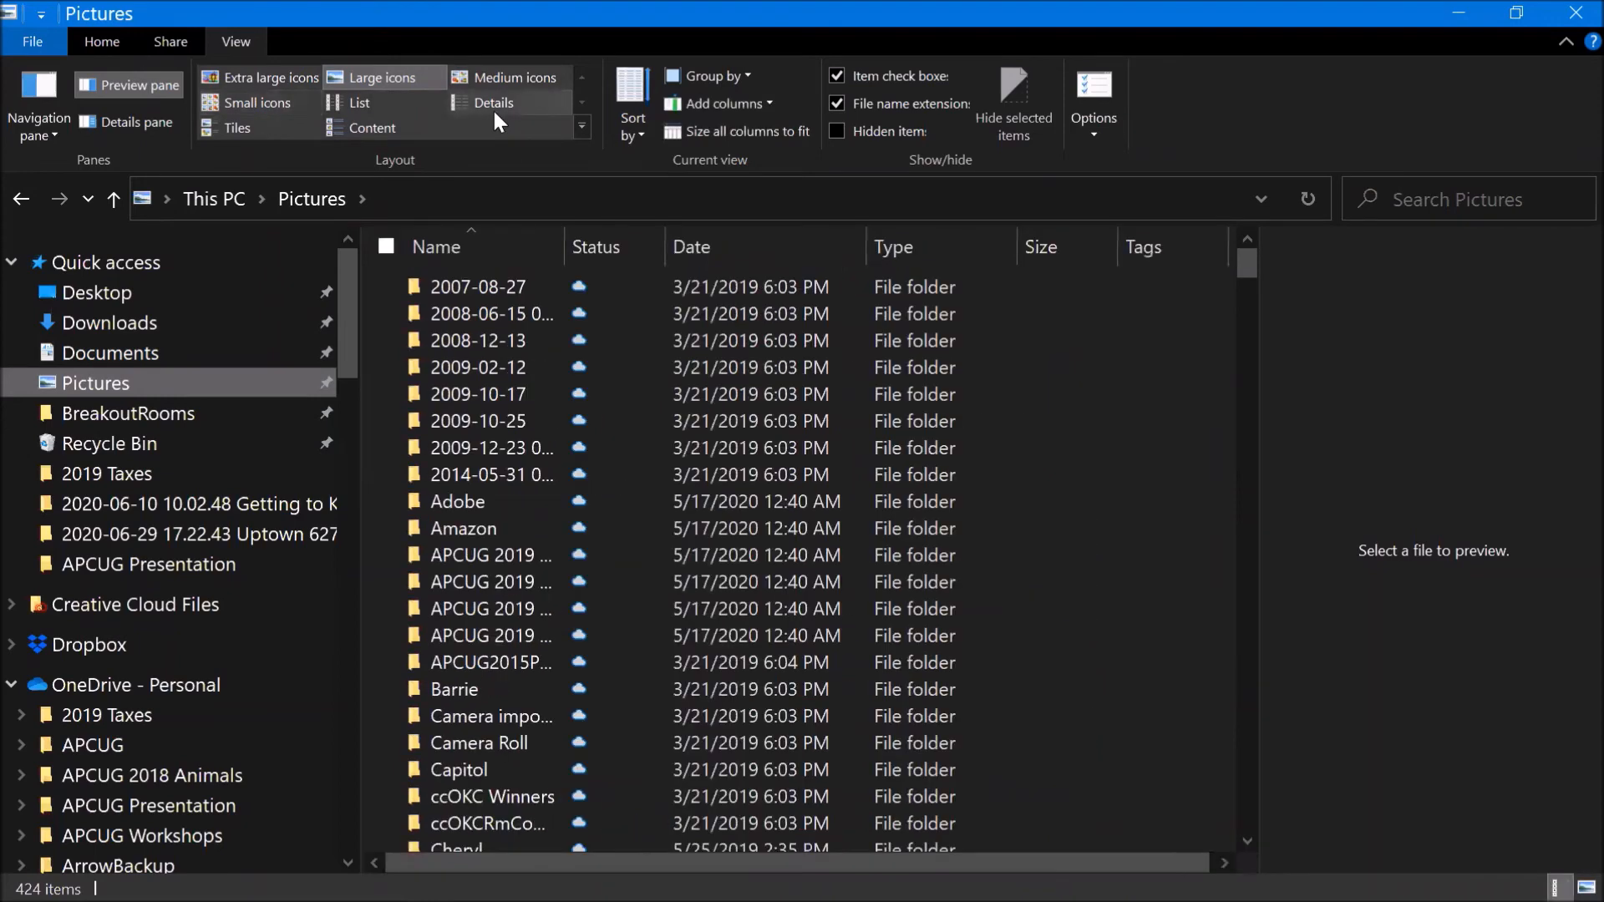
left_click(494, 105)
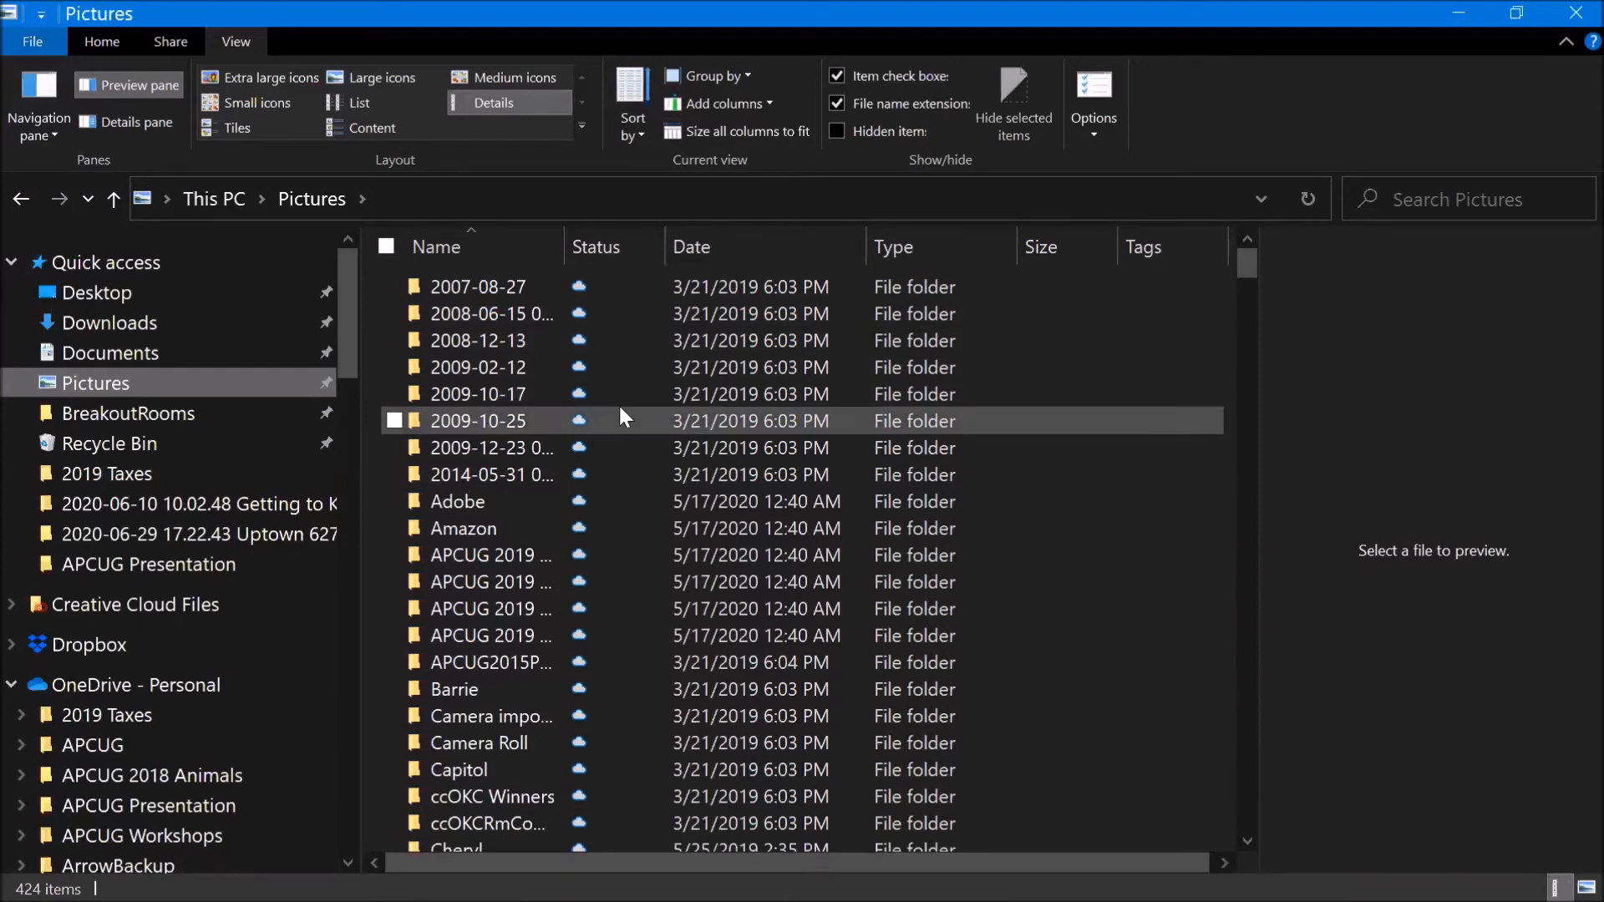
mouse_move(448, 296)
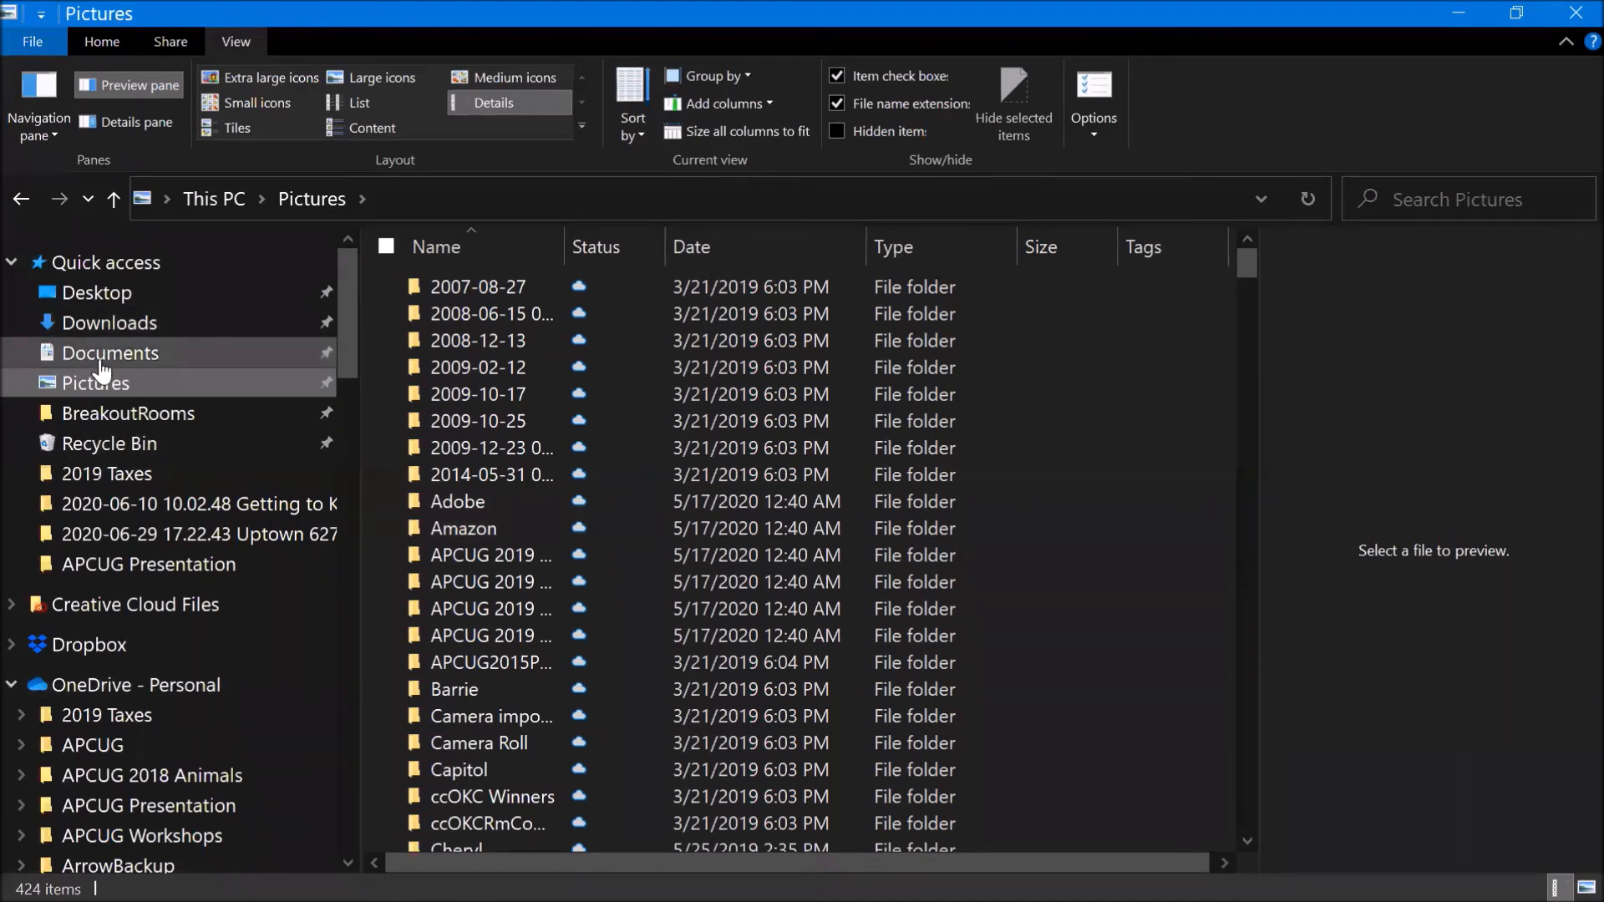
Step: Add the Date created column to the 2019 Taxes folder listed in Quick access and hide the preview pane
left_click(98, 476)
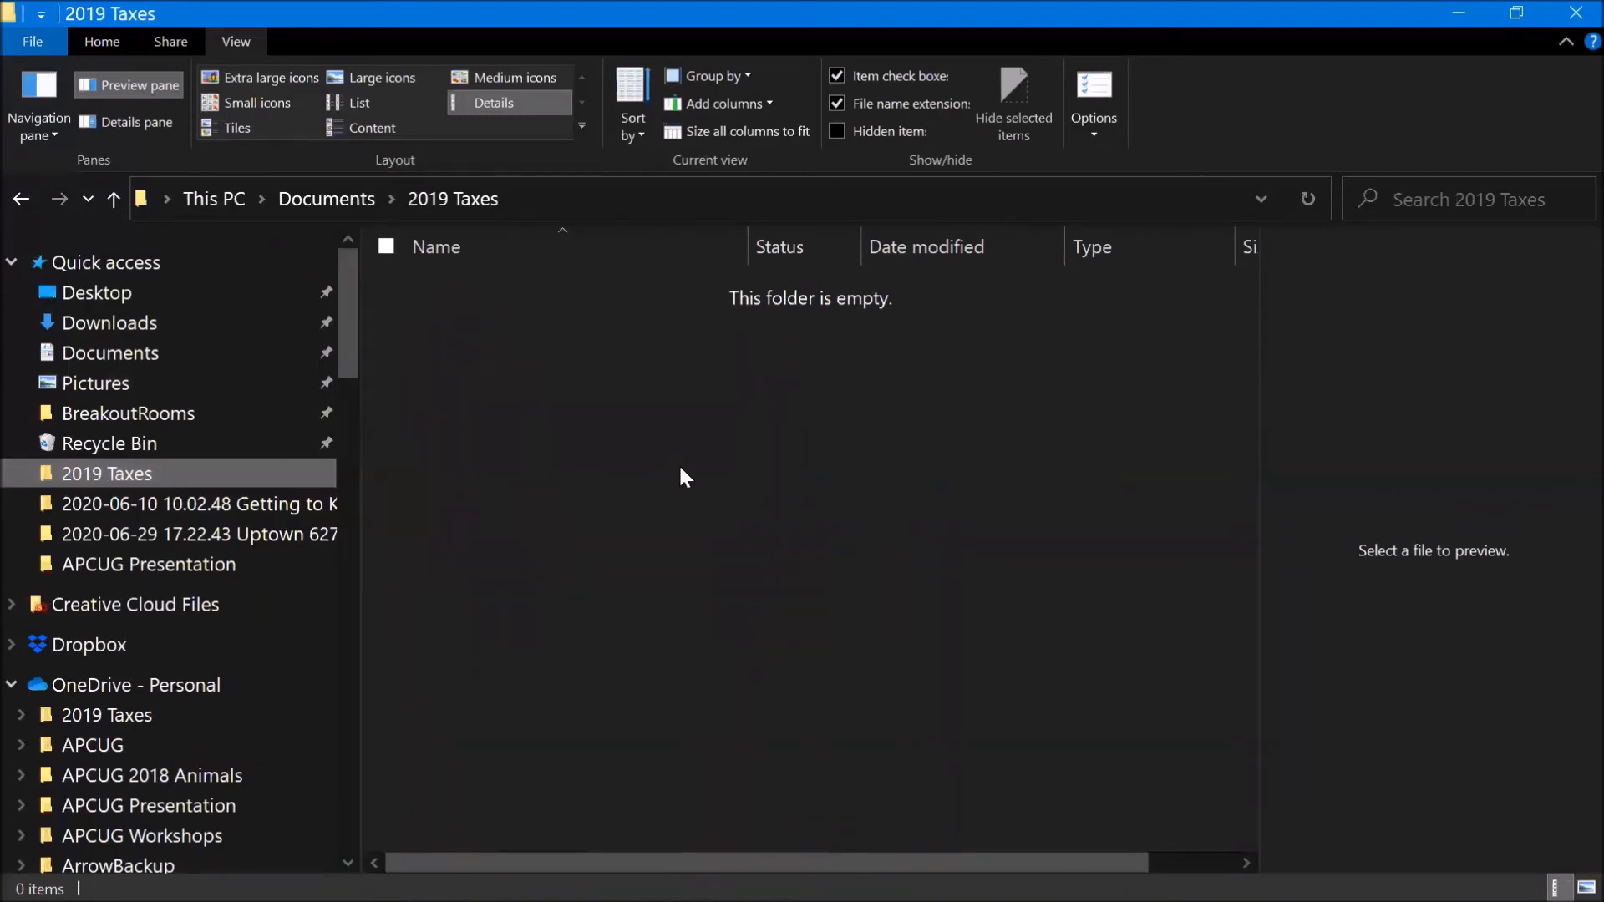
left_click(774, 104)
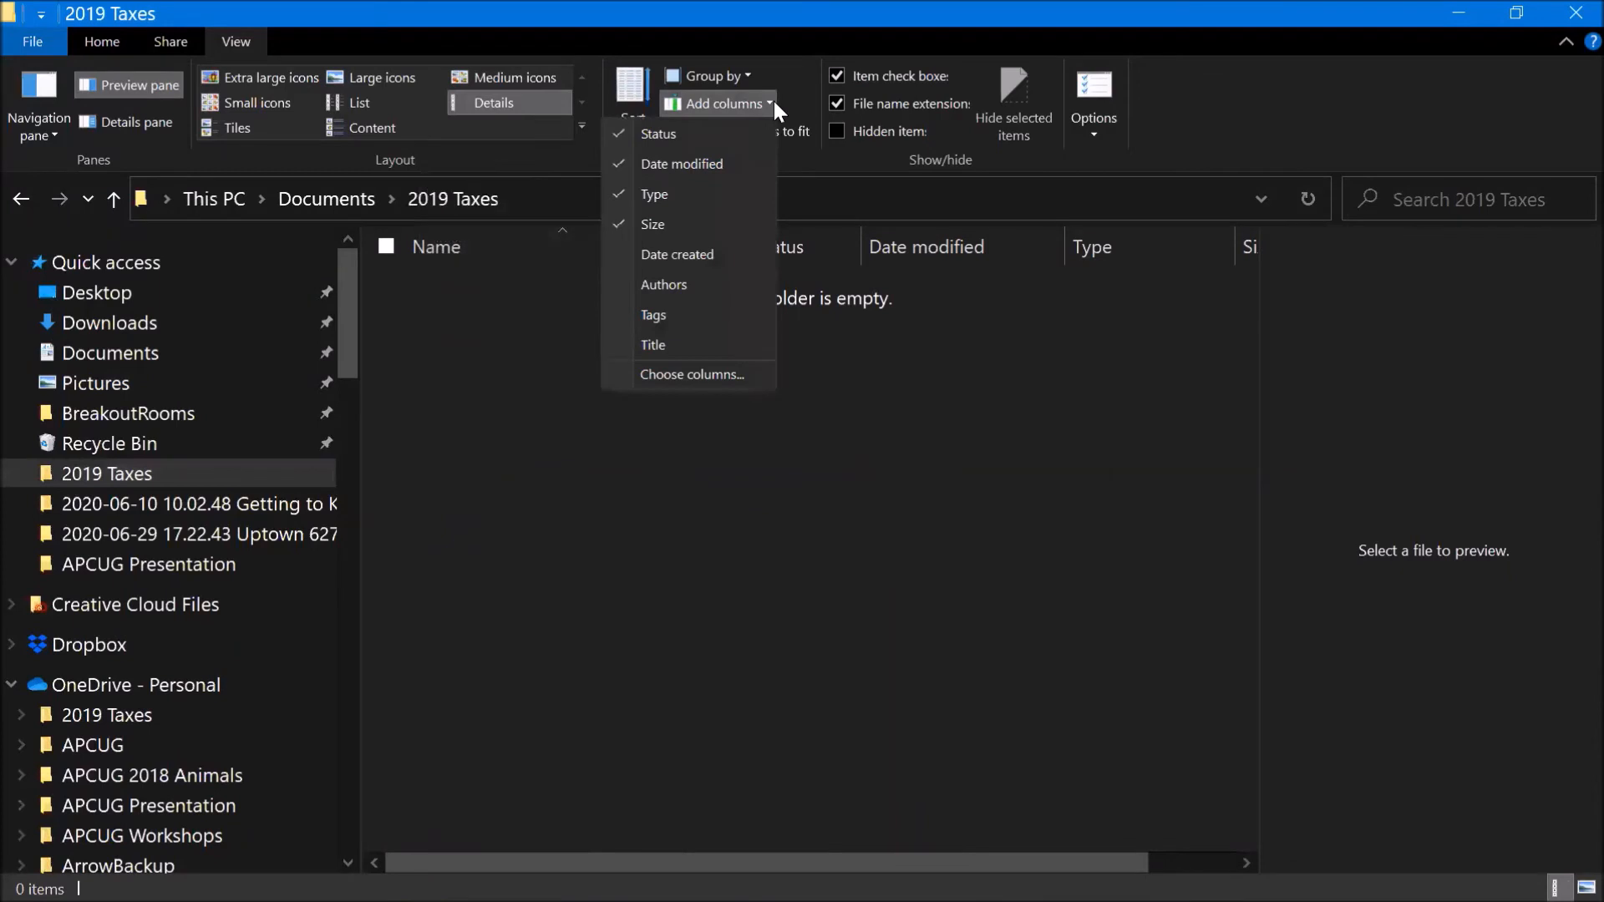
left_click(688, 252)
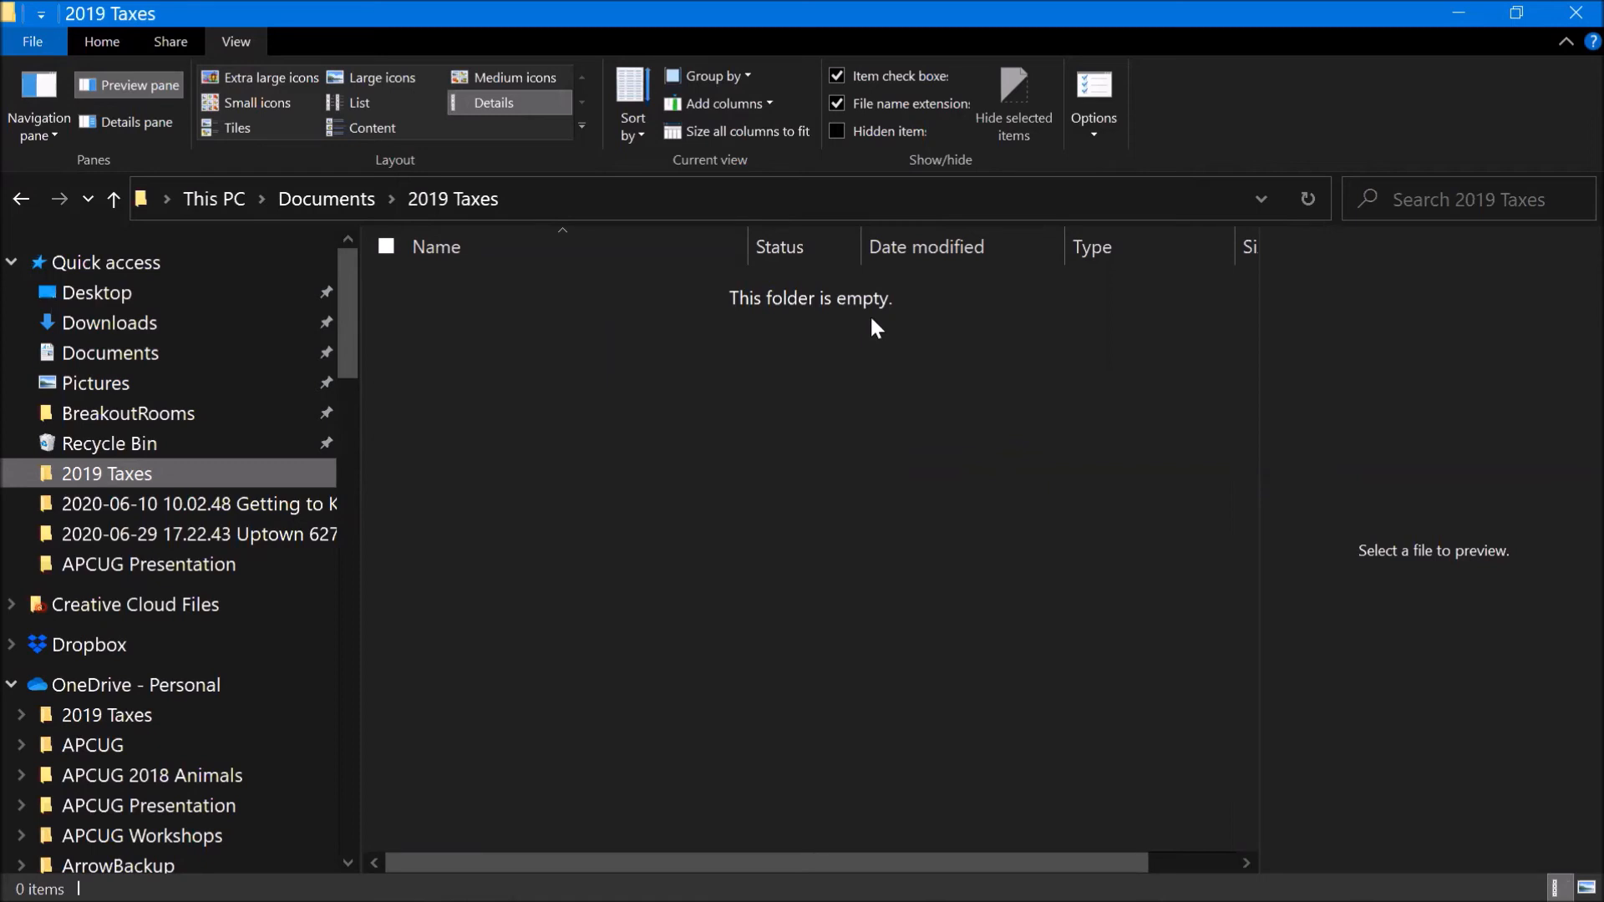
left_click(100, 87)
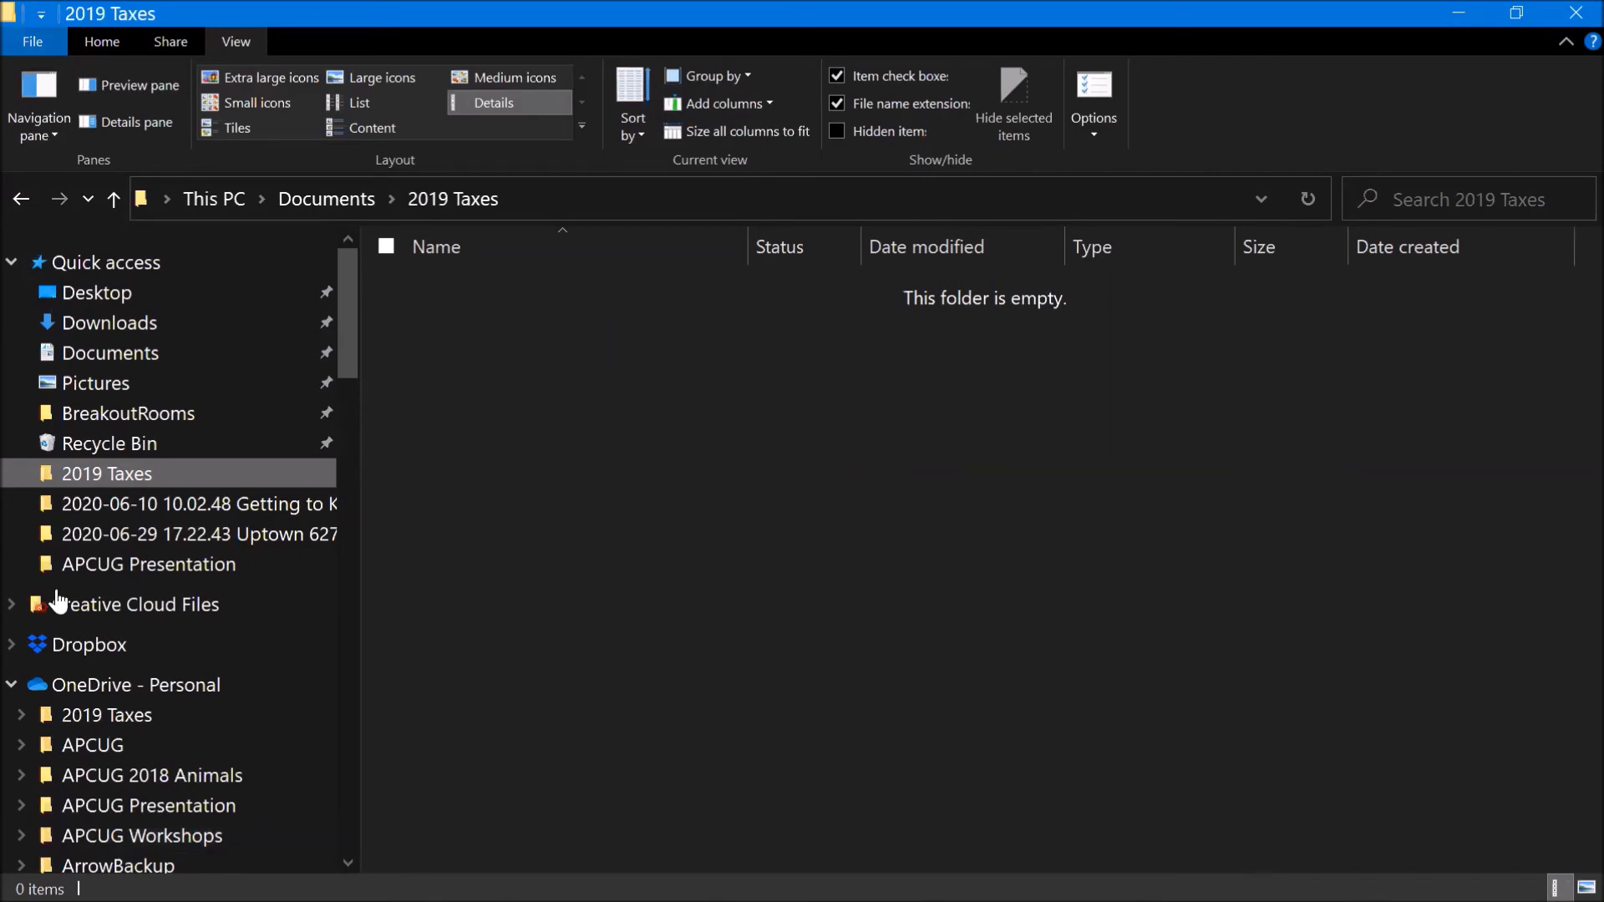
Step: Add the Date created column to the file list of the Documents folder
left_click(122, 360)
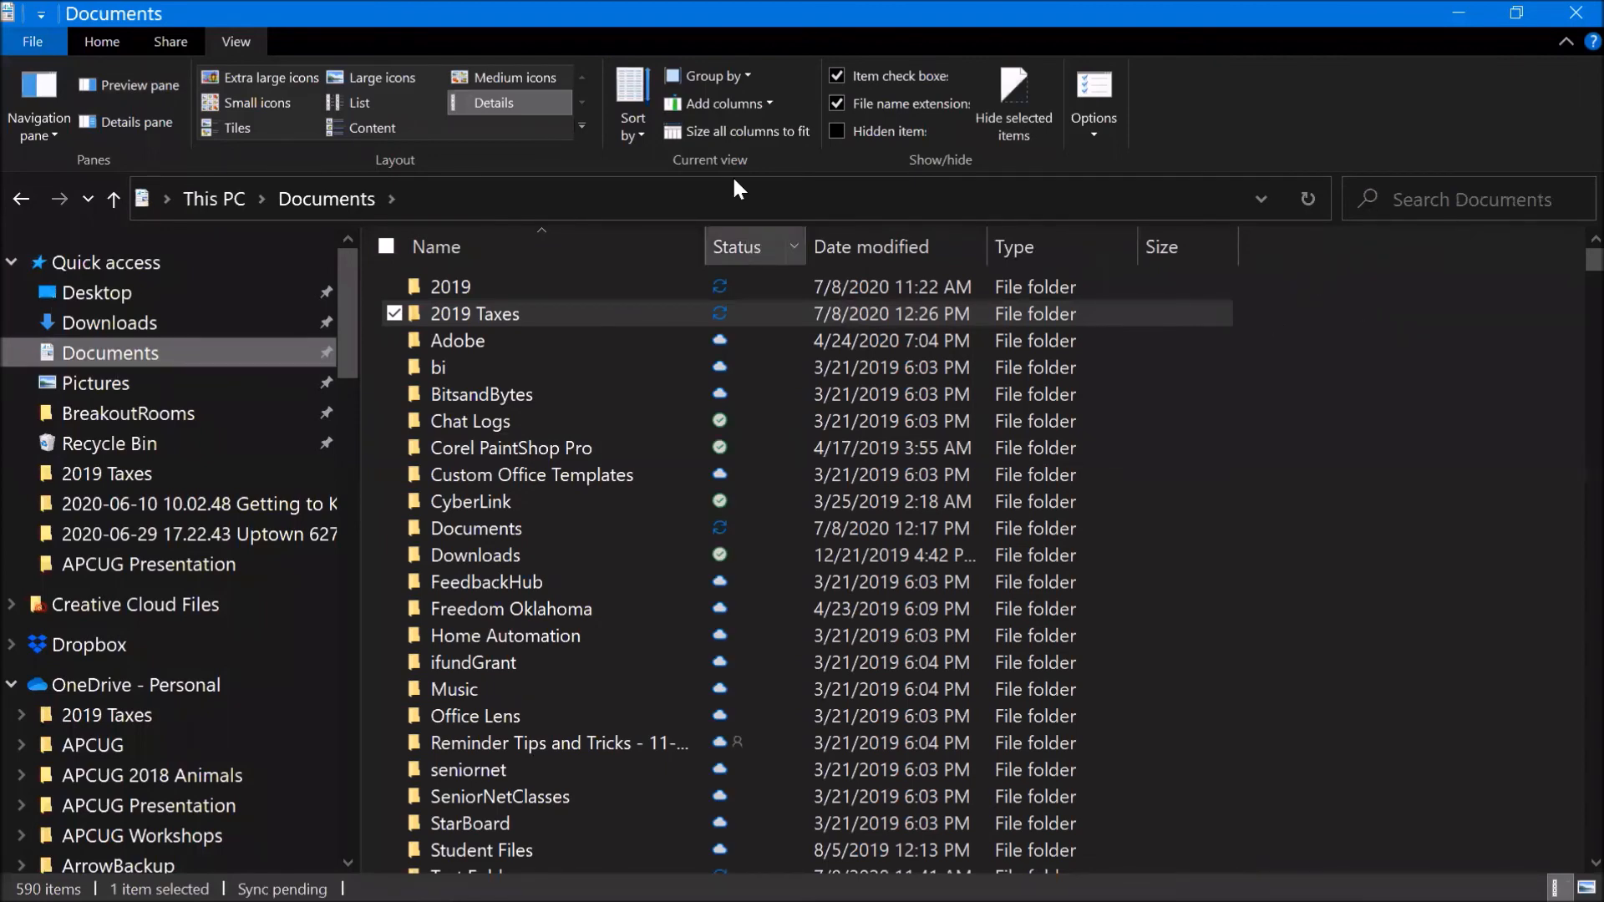
left_click(768, 101)
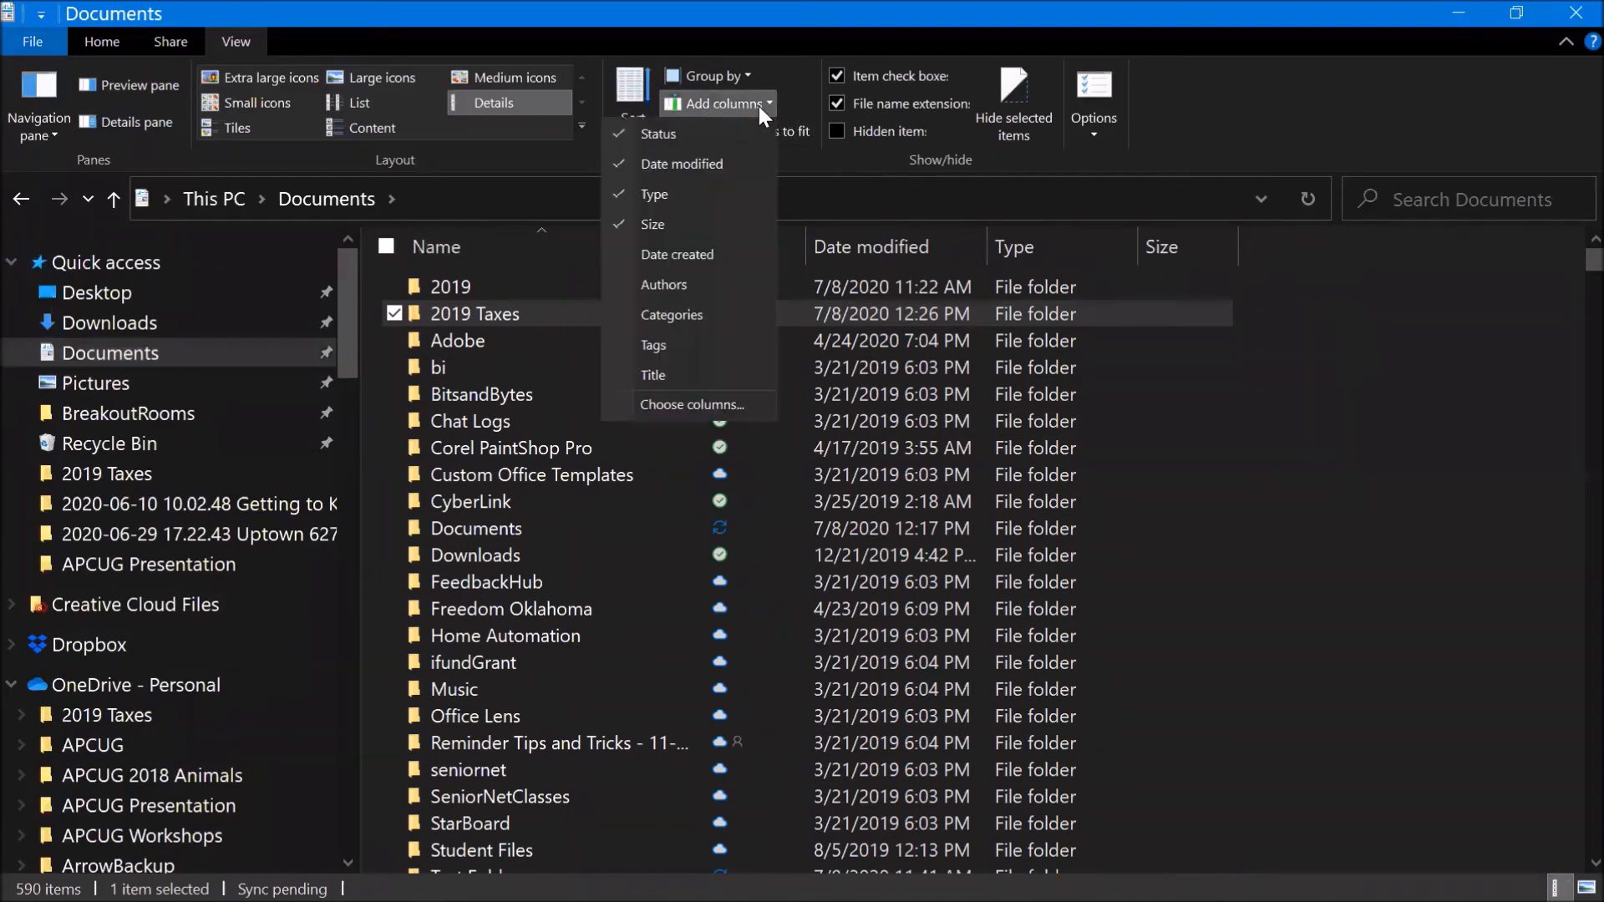
left_click(712, 256)
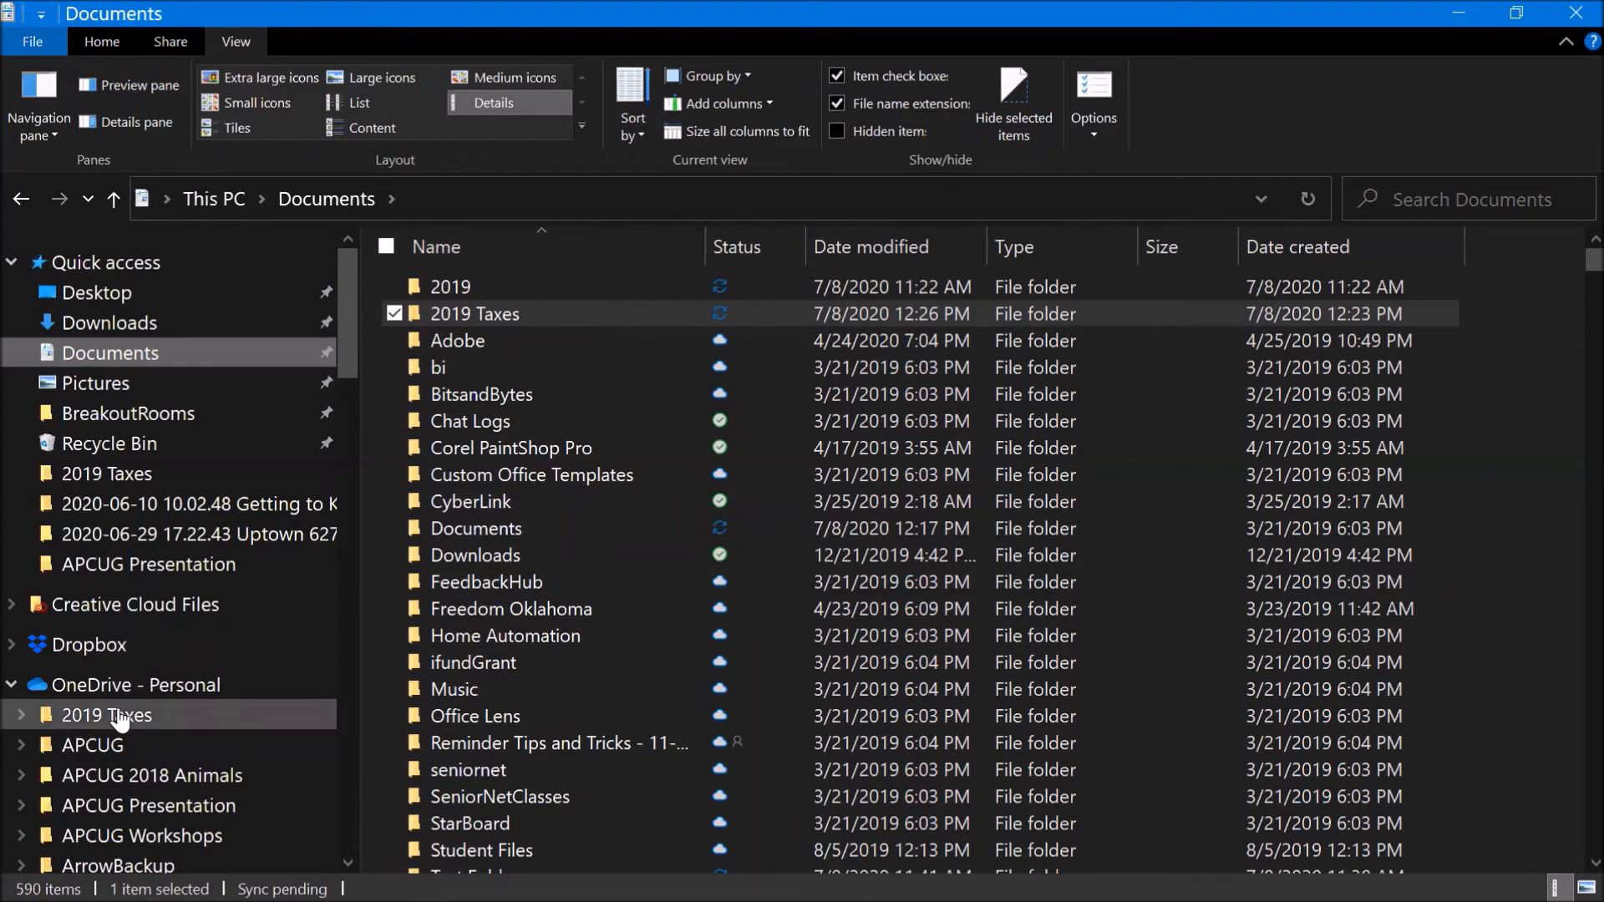
Step: Show OneDrive's 2019 Taxes folder in the Details layout with the Date created column added
left_click(165, 689)
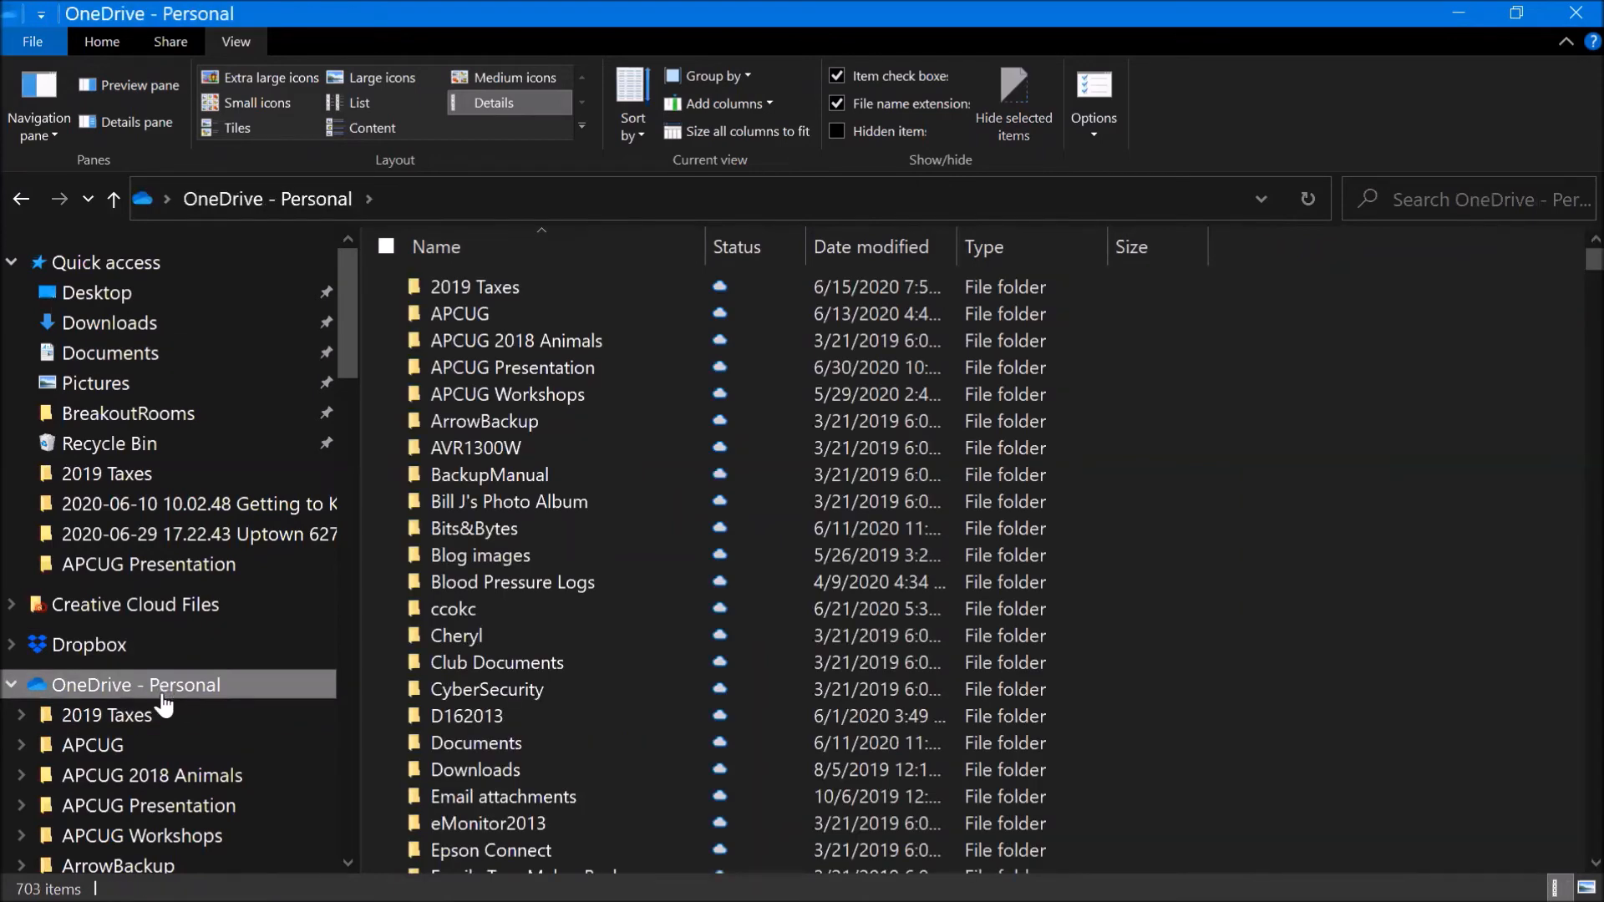
left_click(147, 719)
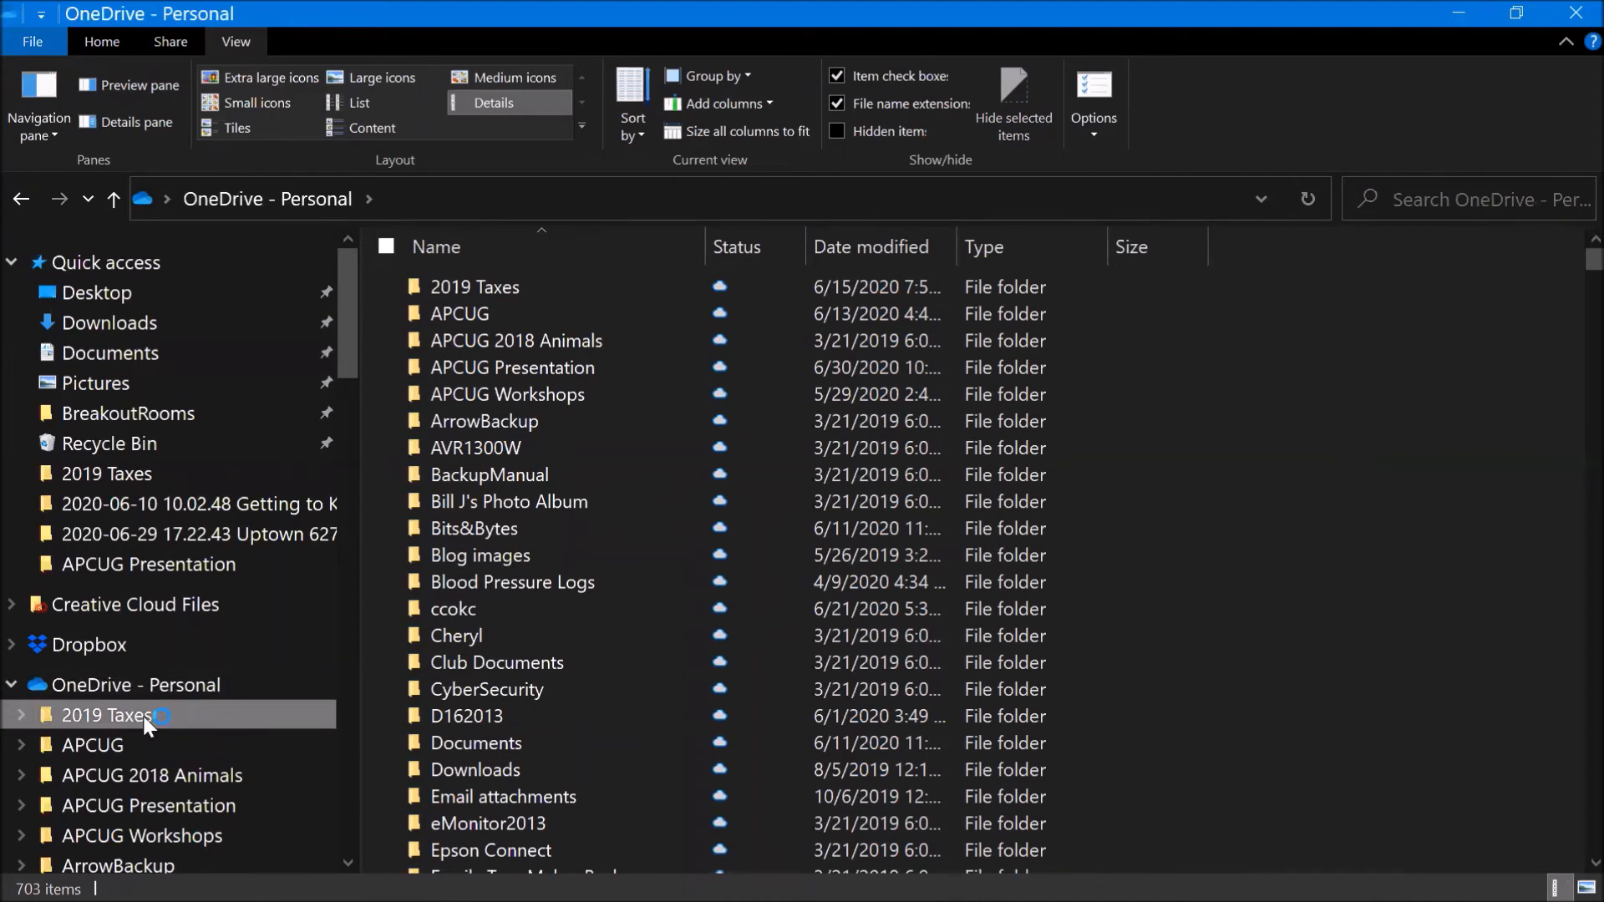
left_click(468, 98)
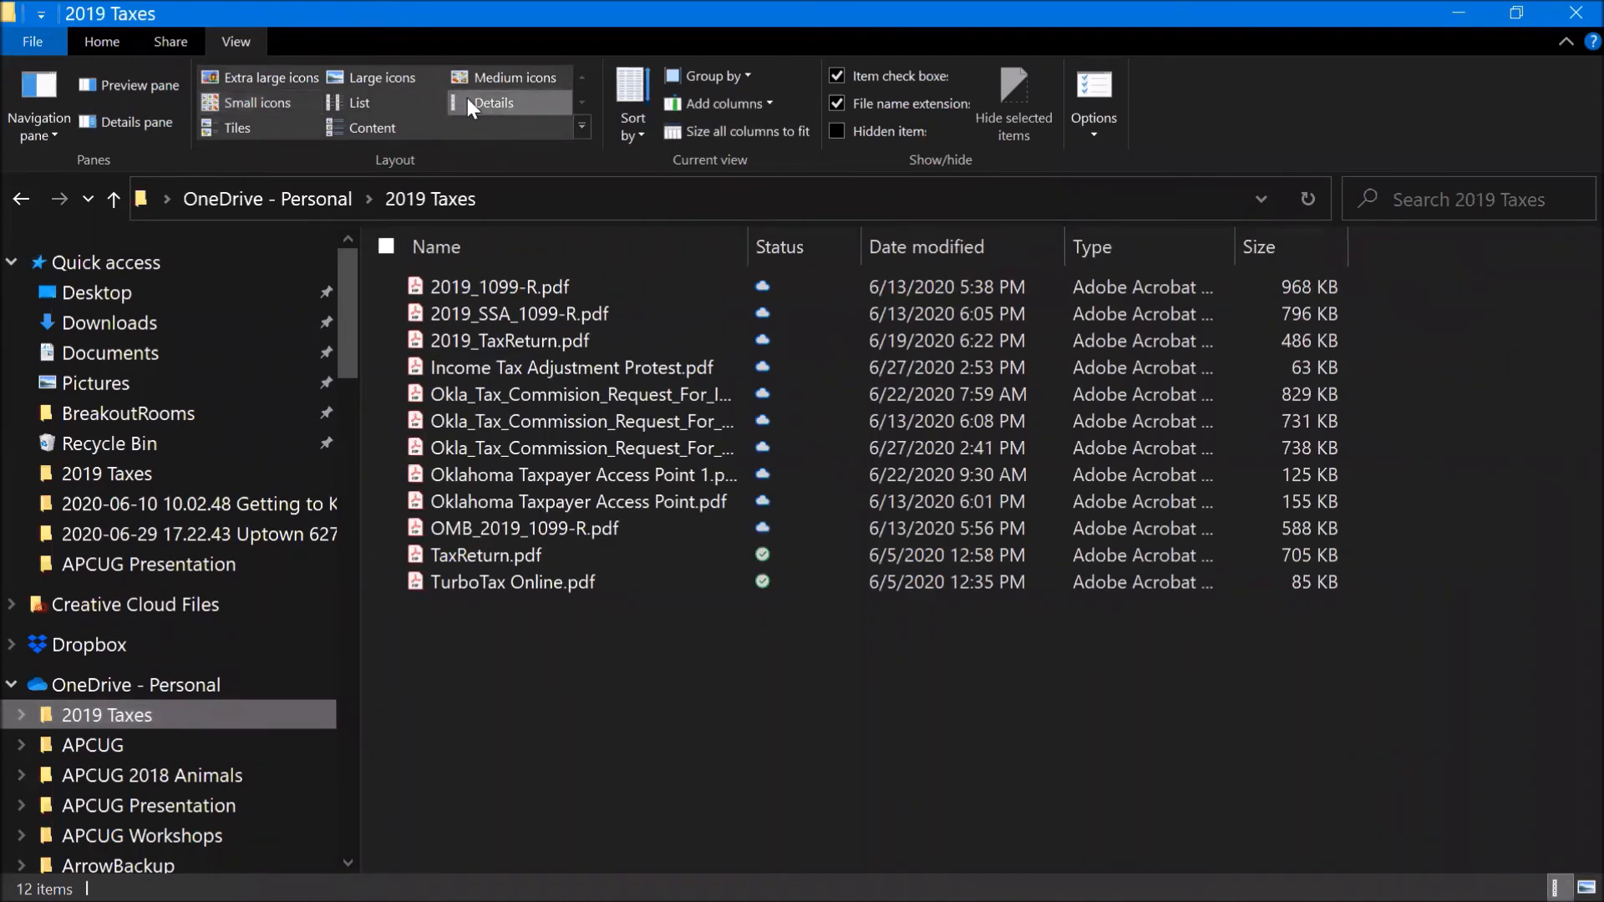
left_click(769, 103)
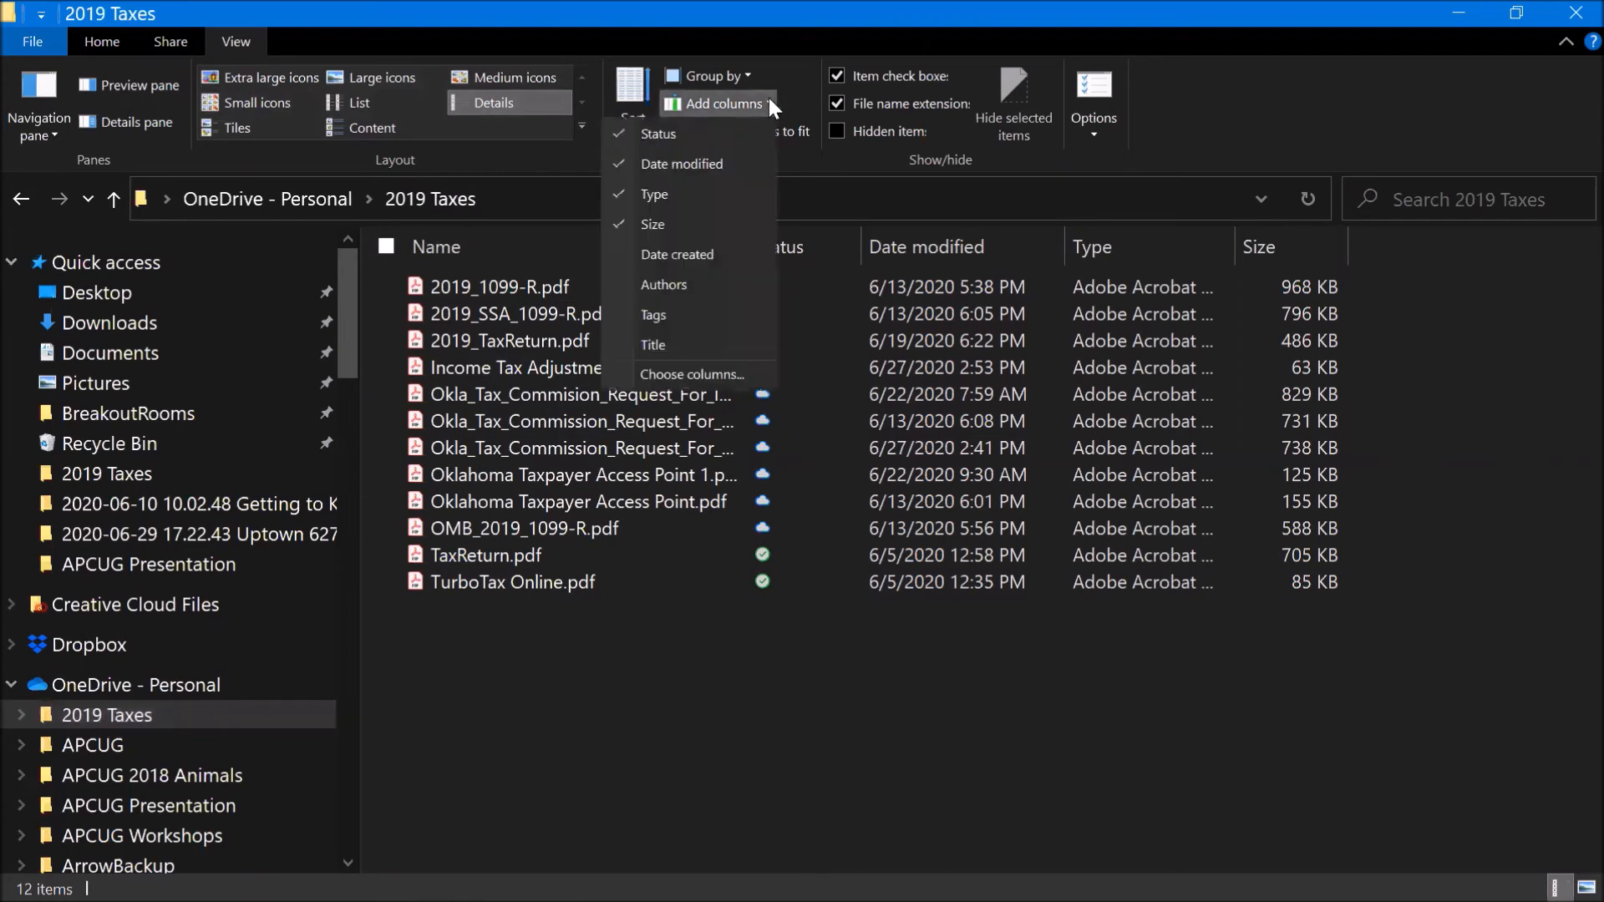
left_click(717, 255)
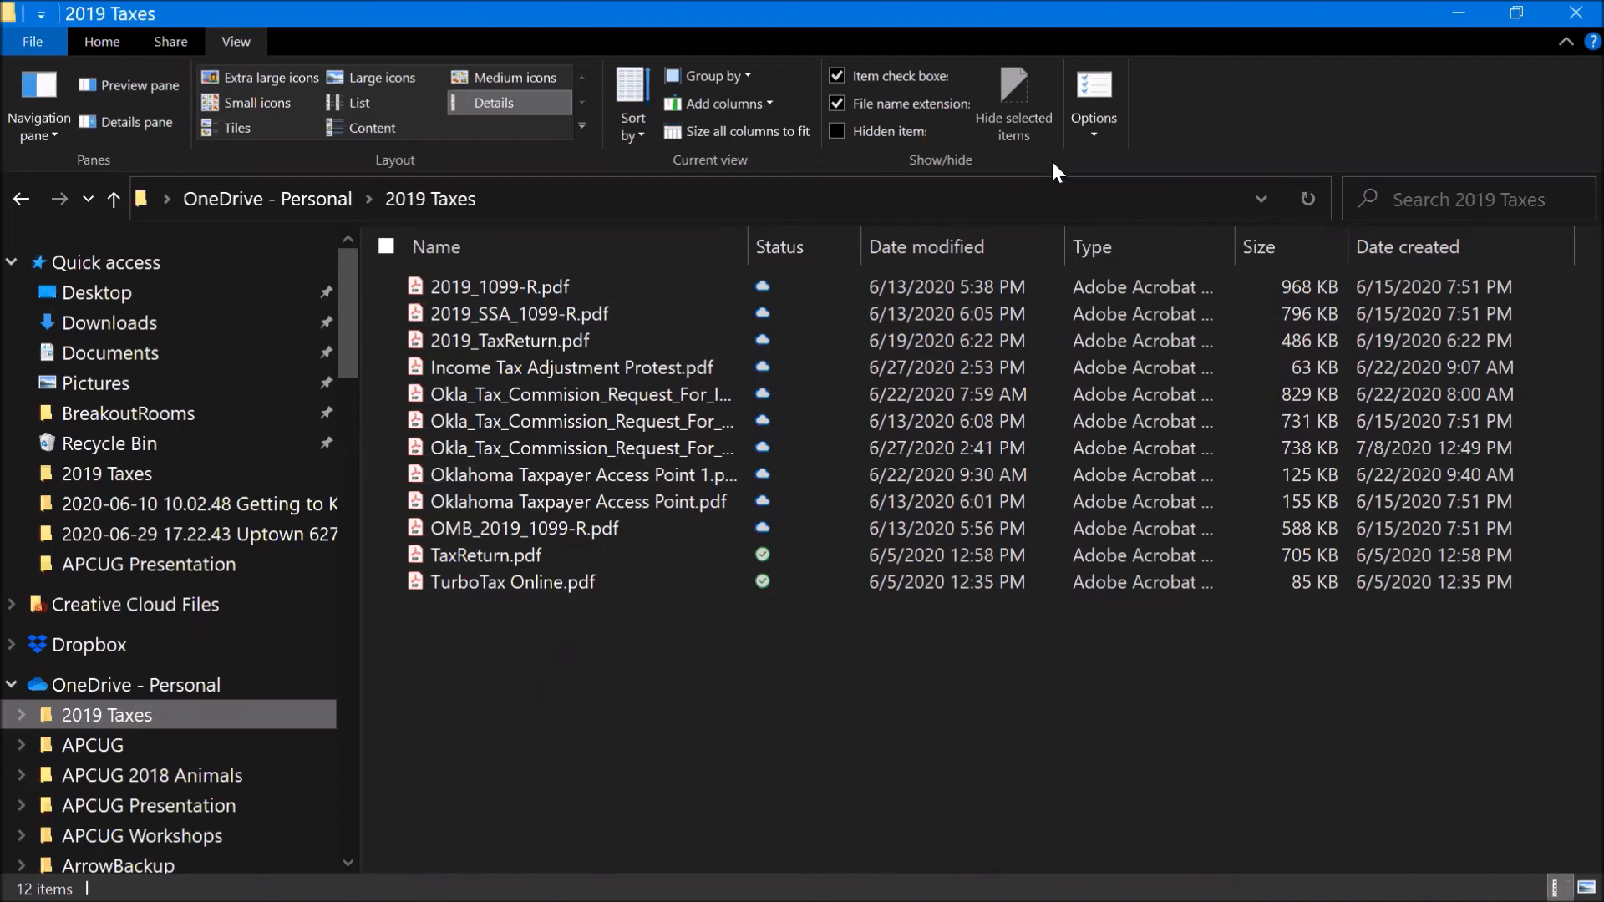
Step: Open the folder and search options and examine the advanced view settings for files and folders
left_click(1093, 135)
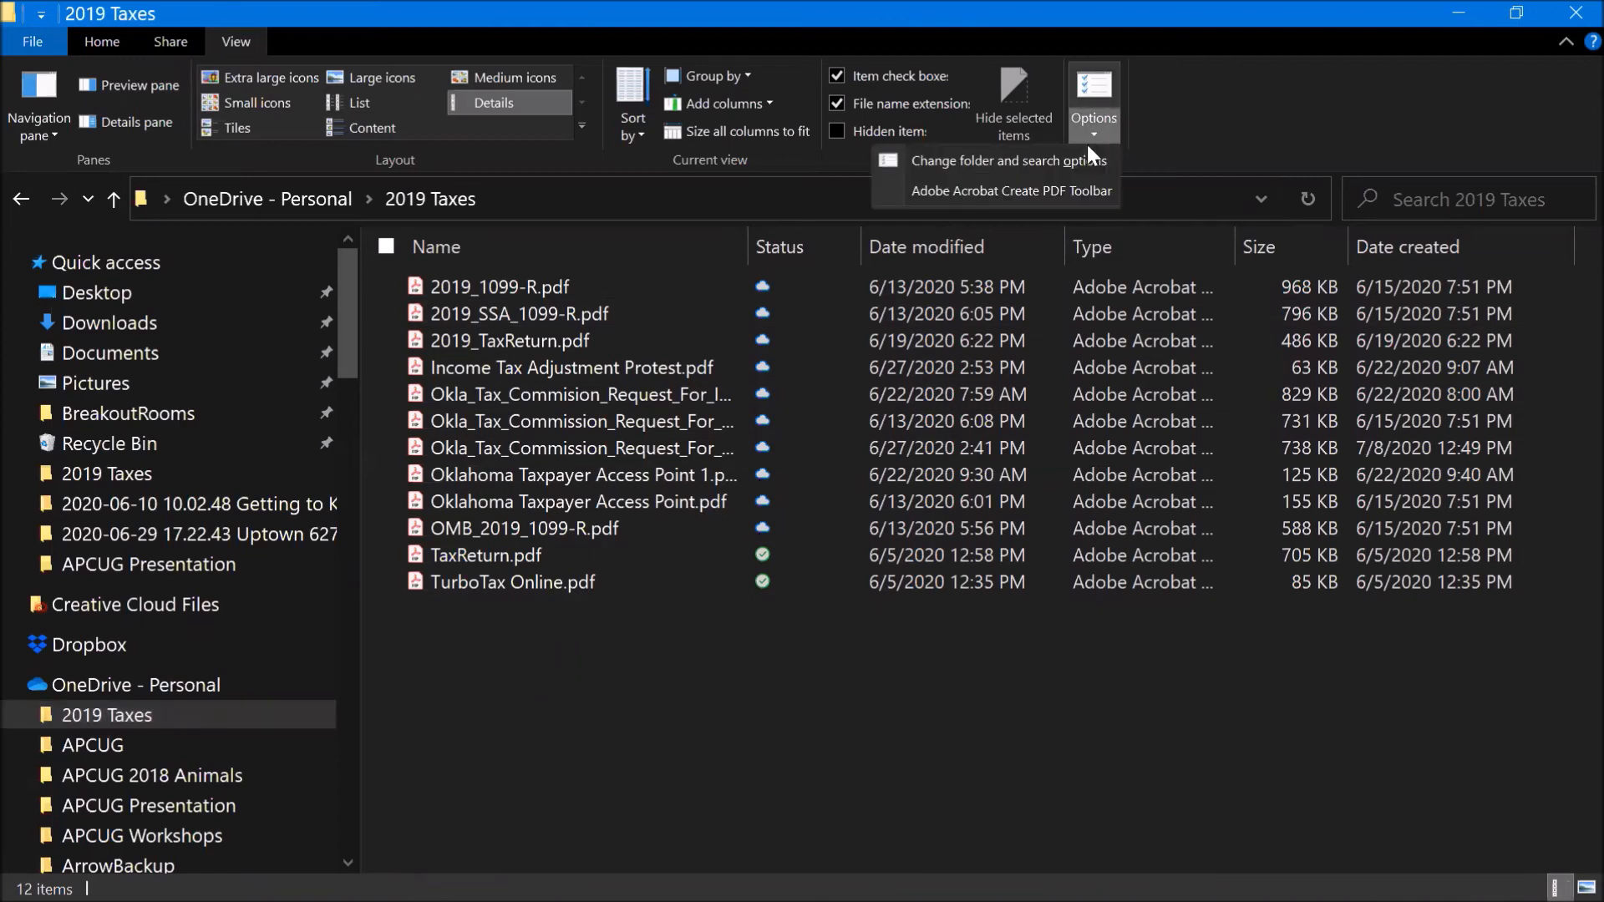
left_click(1078, 160)
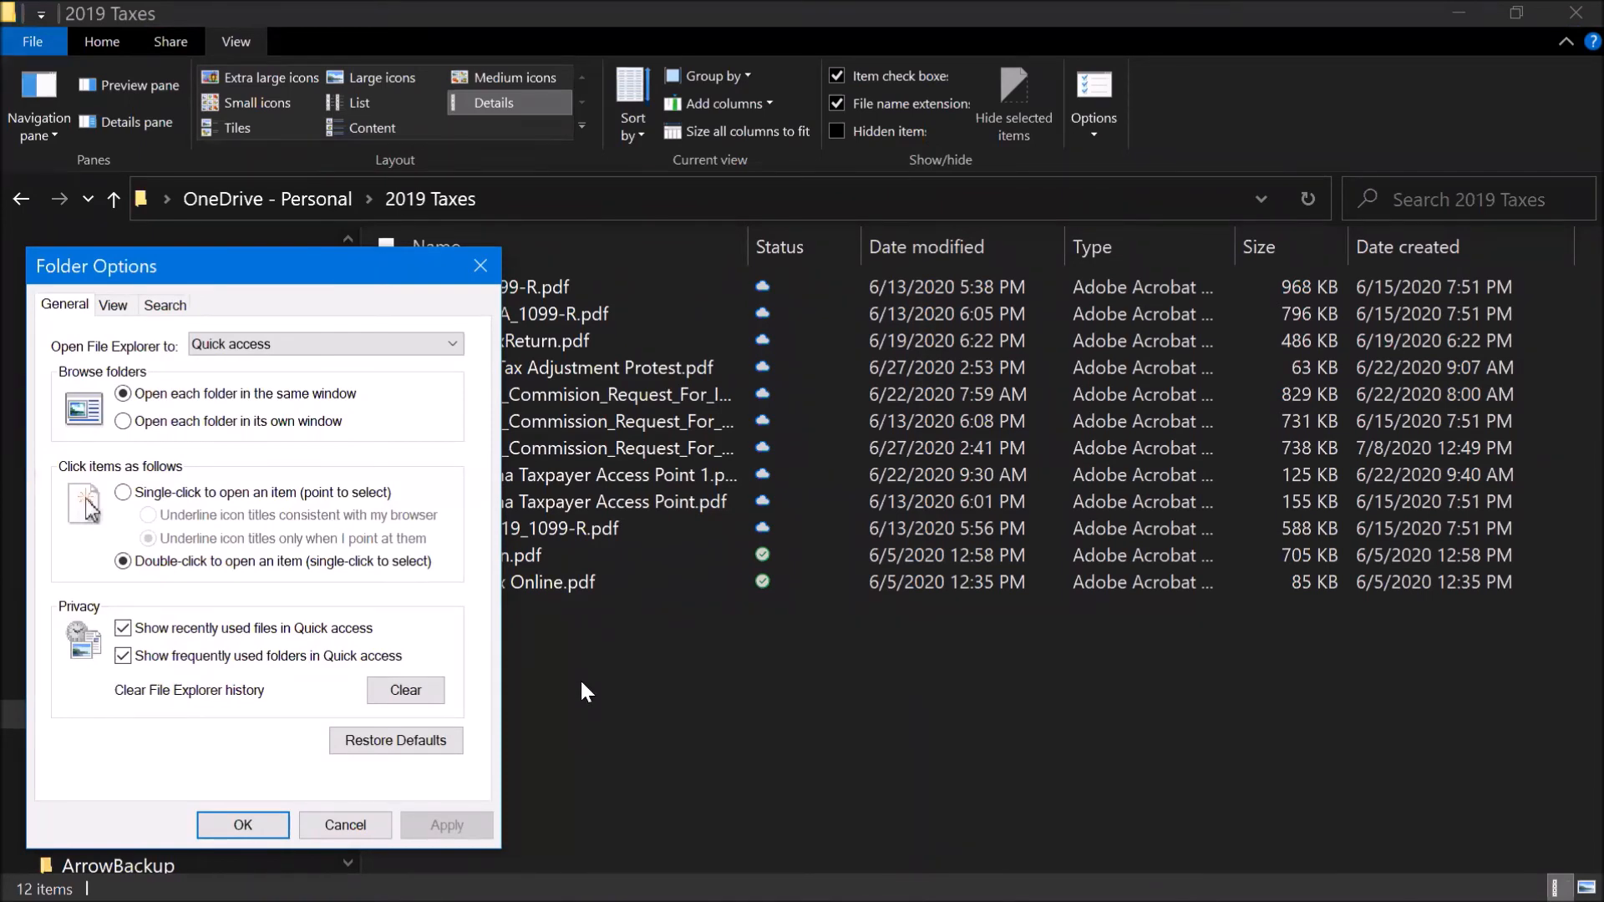
left_click(113, 306)
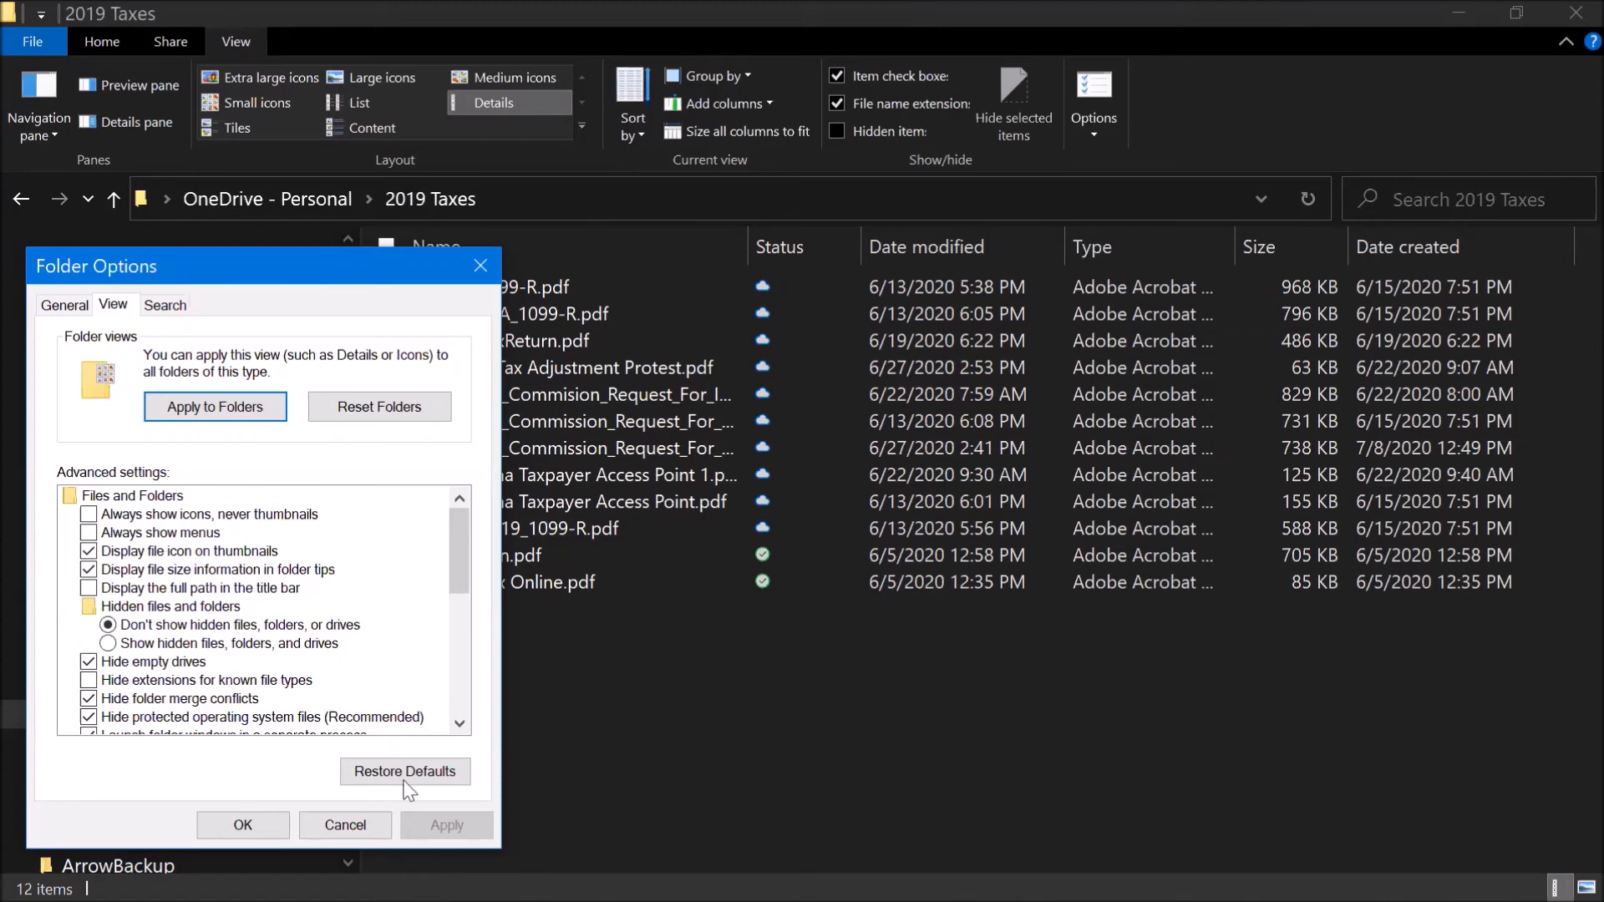
scroll(162, 575, "down", 1)
scroll(162, 575, "down", 6)
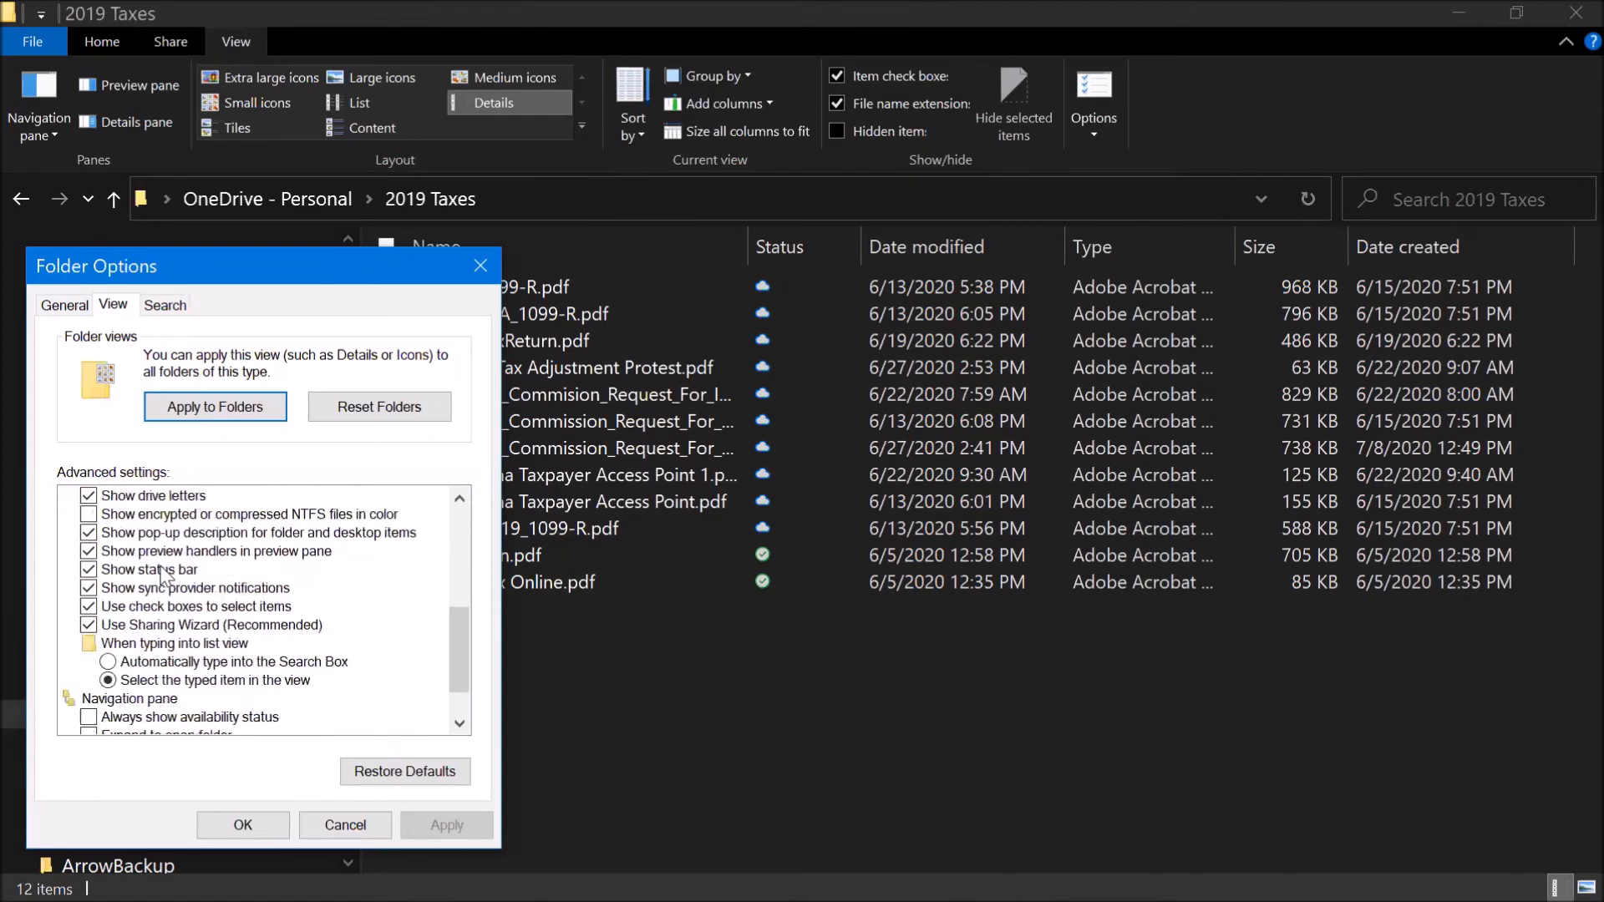
scroll(162, 575, "up", 7)
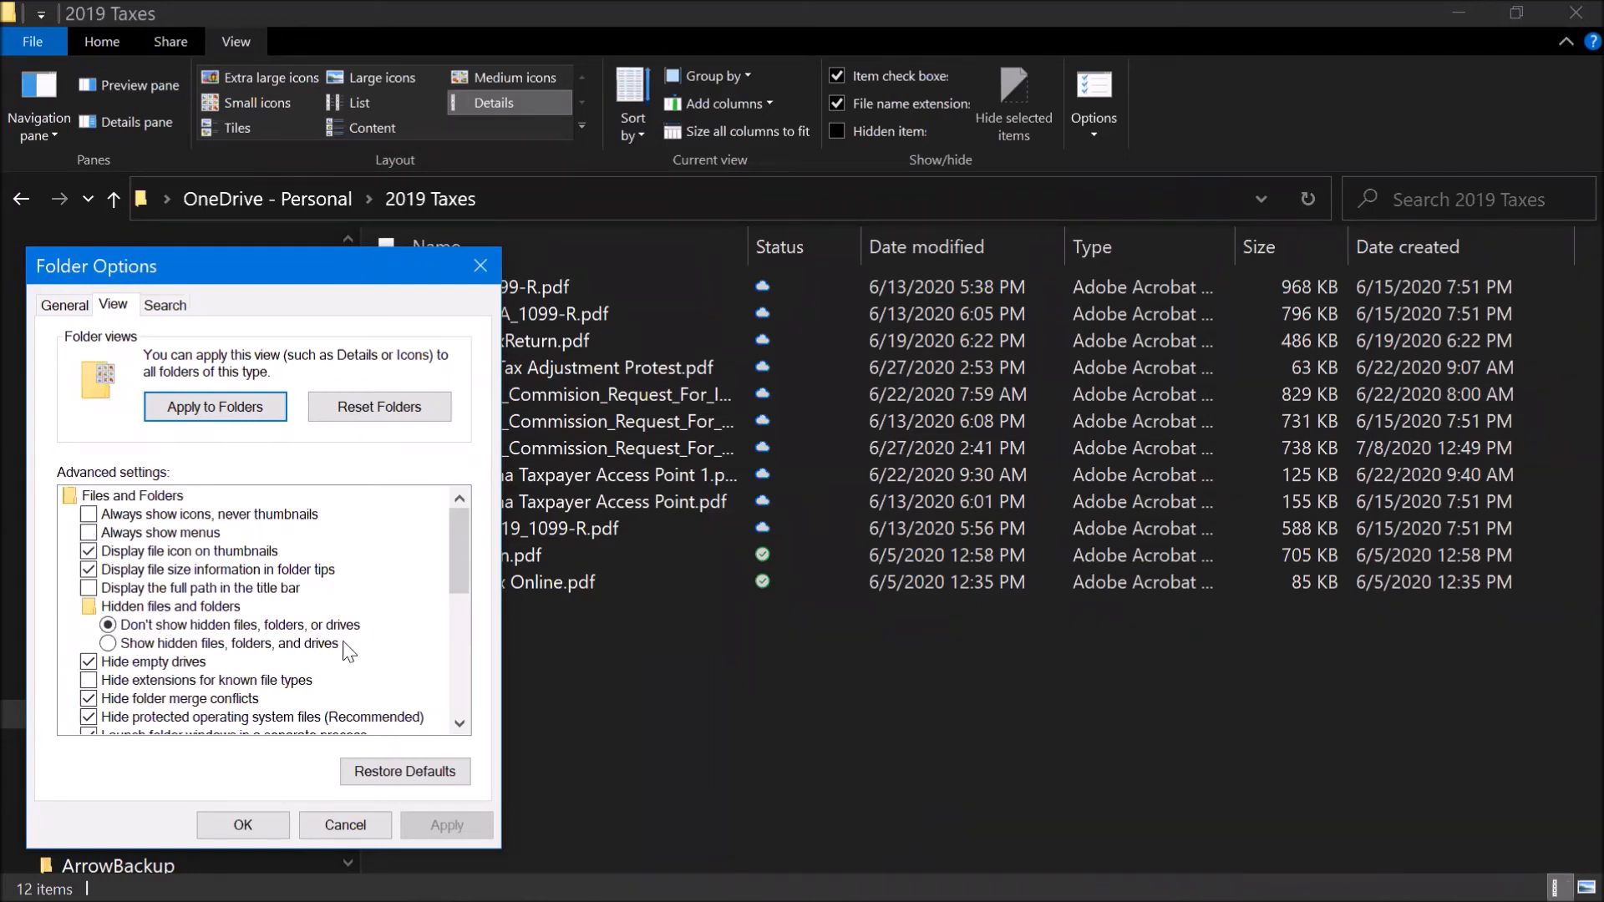
Step: Request applying this folder's view to all folders of its type, decline it, close Folder Options, and minimize the window
left_click(227, 404)
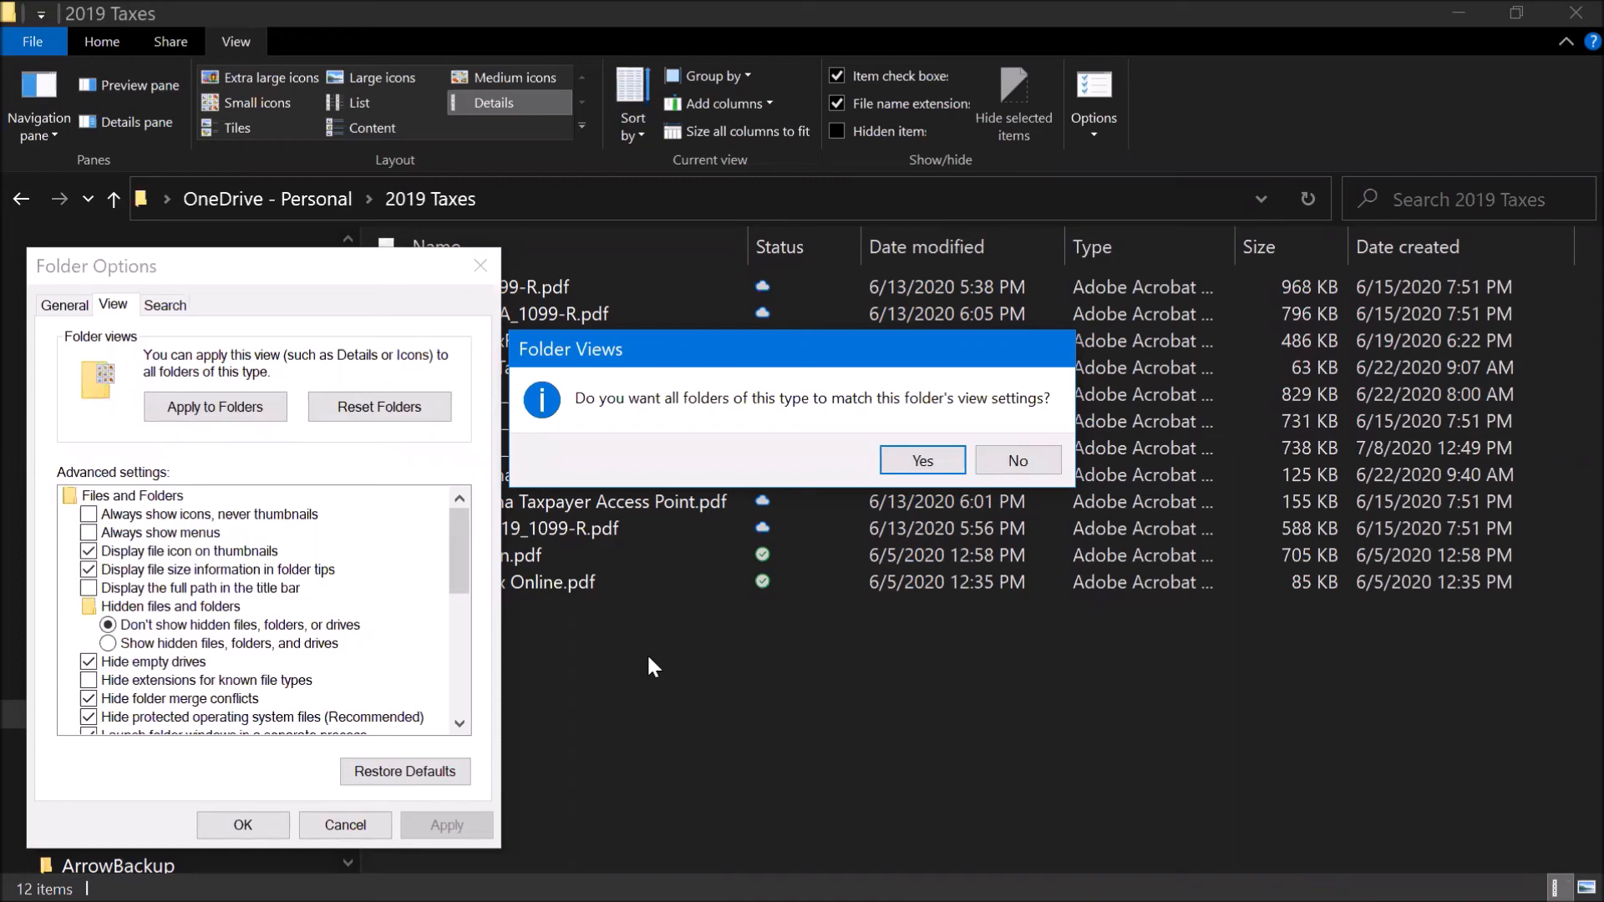
left_click(1020, 458)
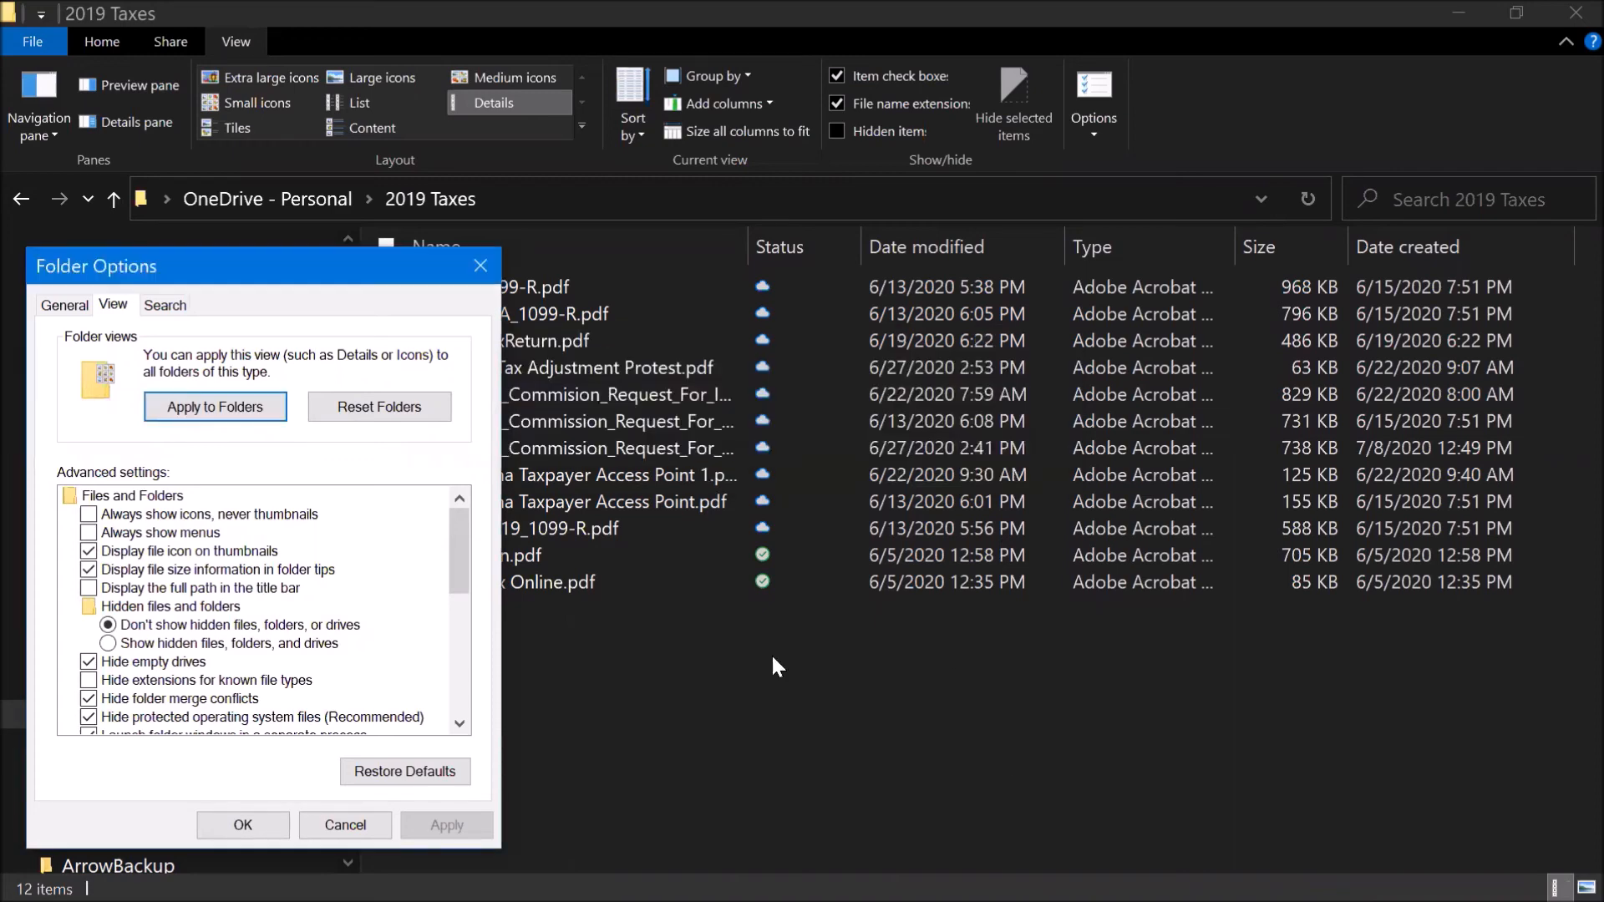
left_click(478, 266)
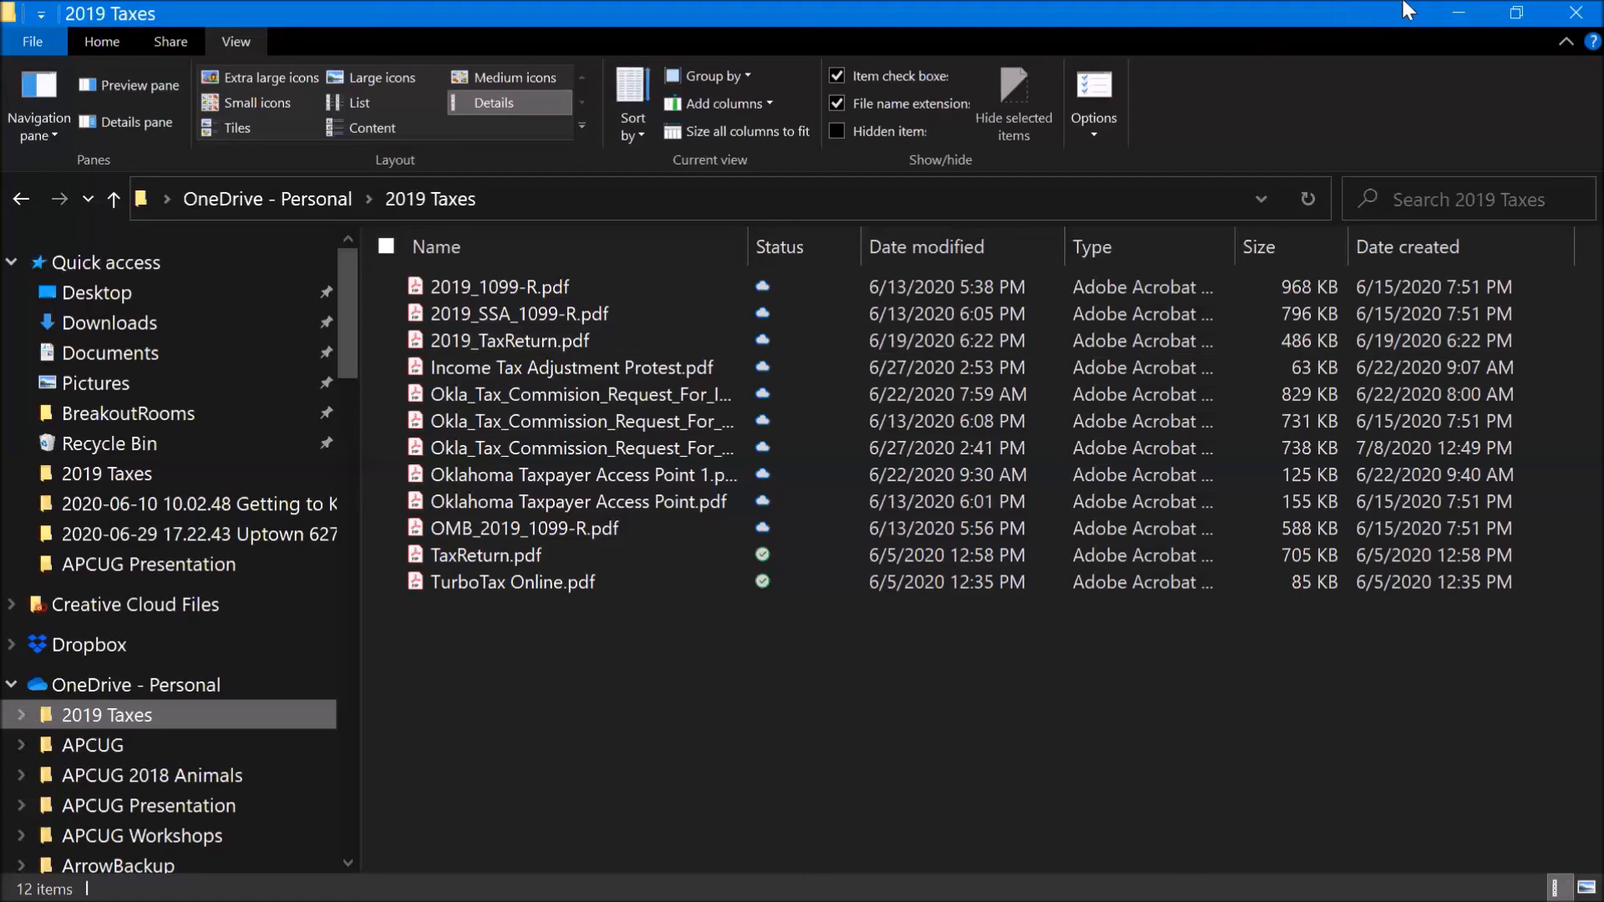
left_click(1448, 9)
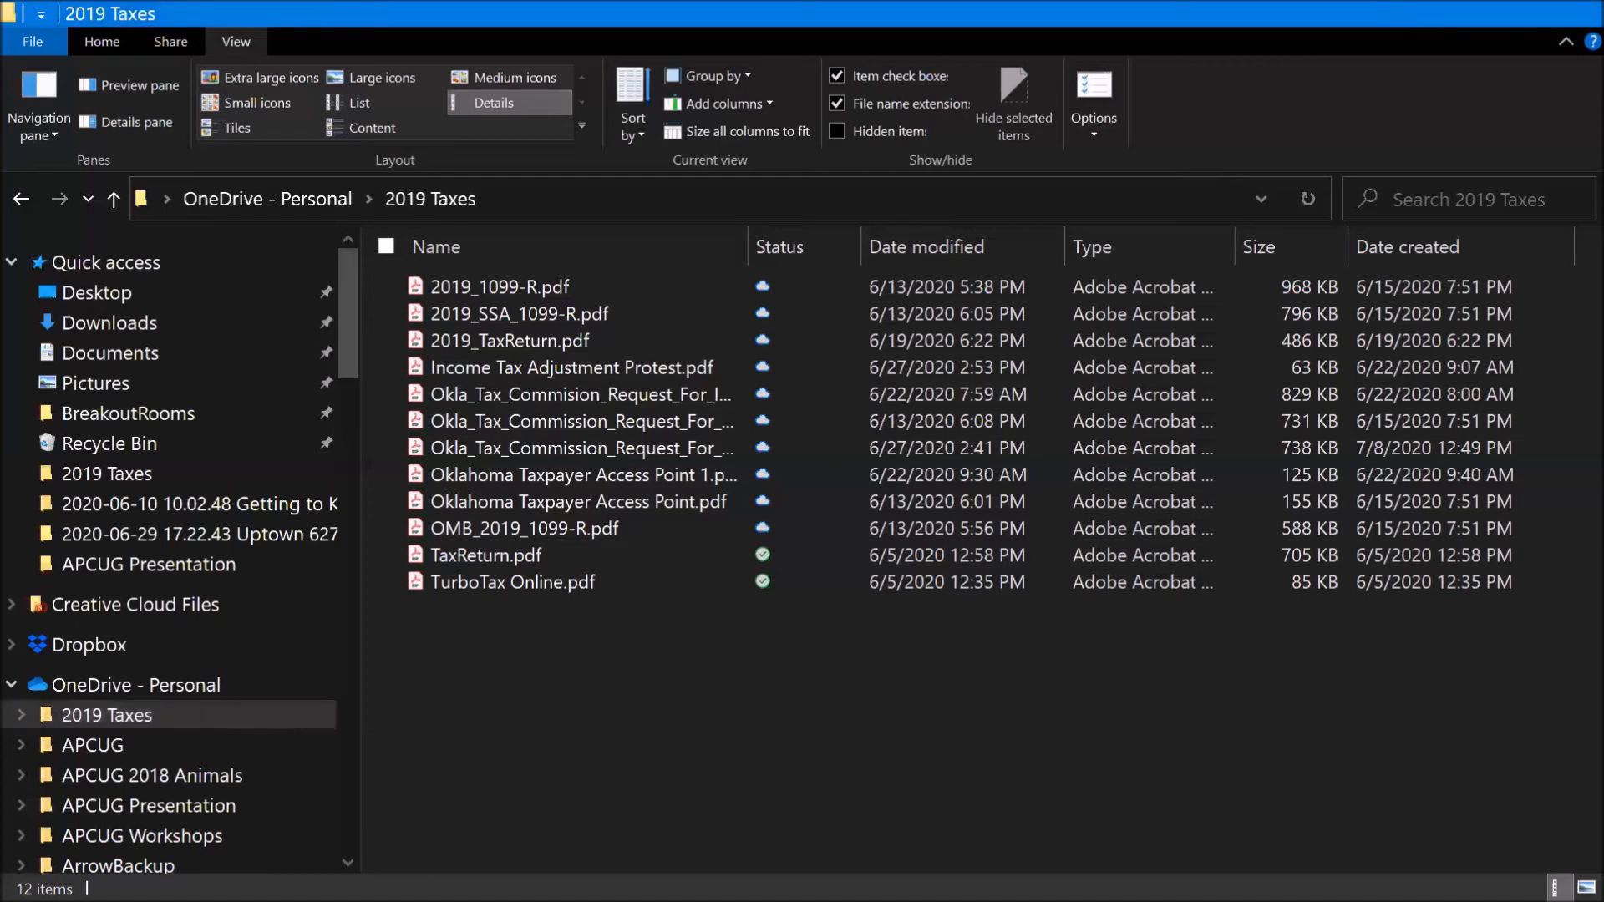
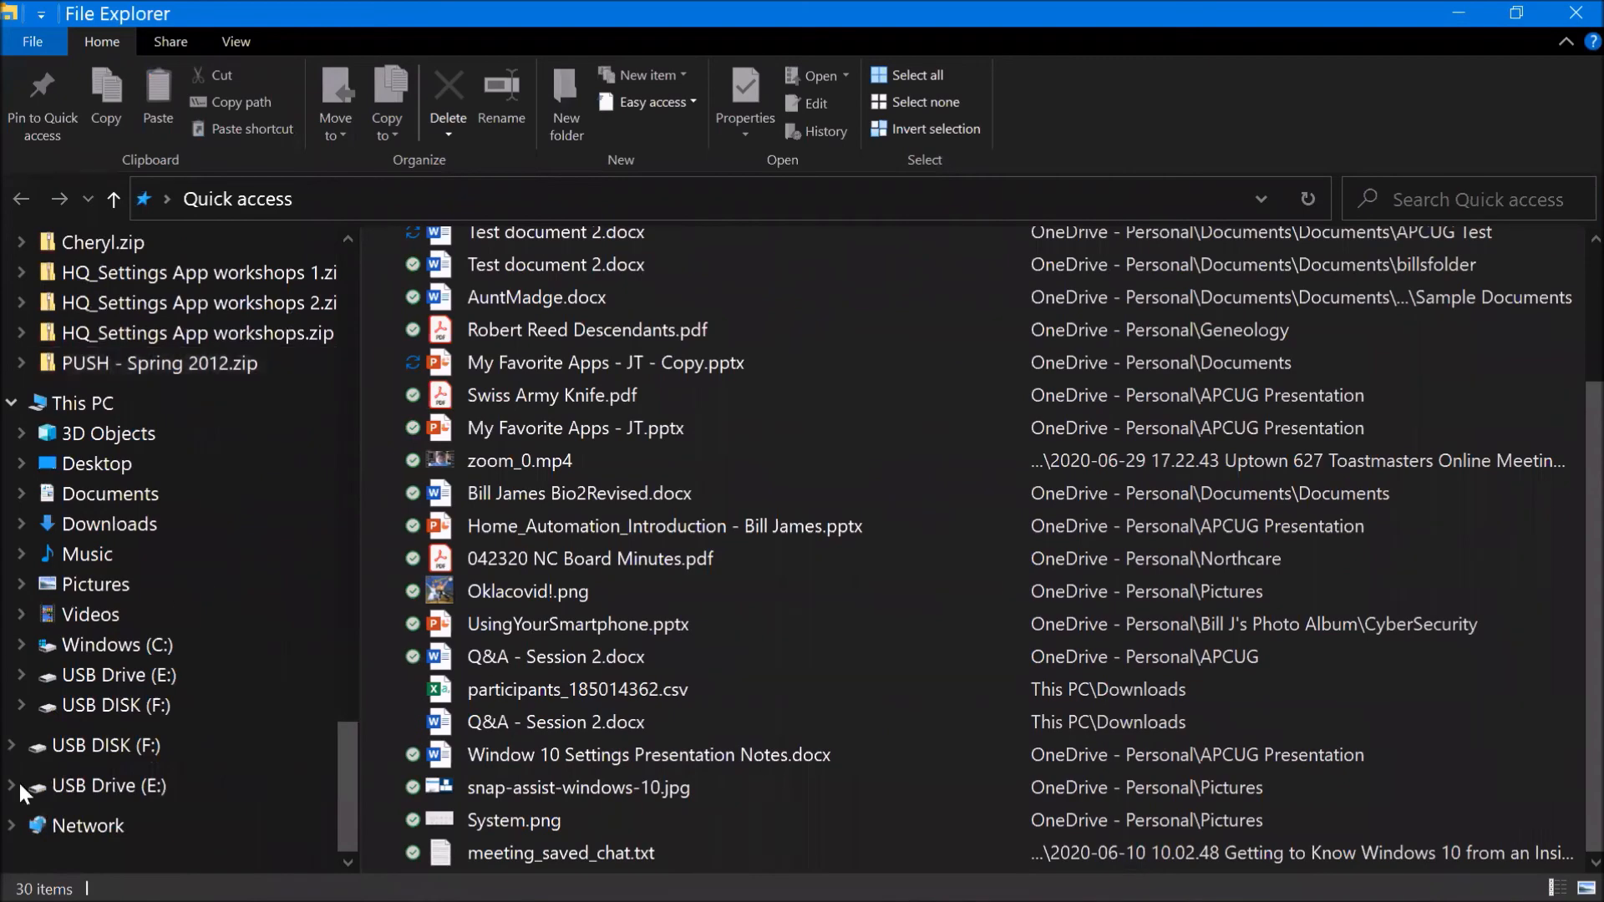
Step: Show the devices on the network and open the Network and Sharing Center through the network status settings
left_click(88, 826)
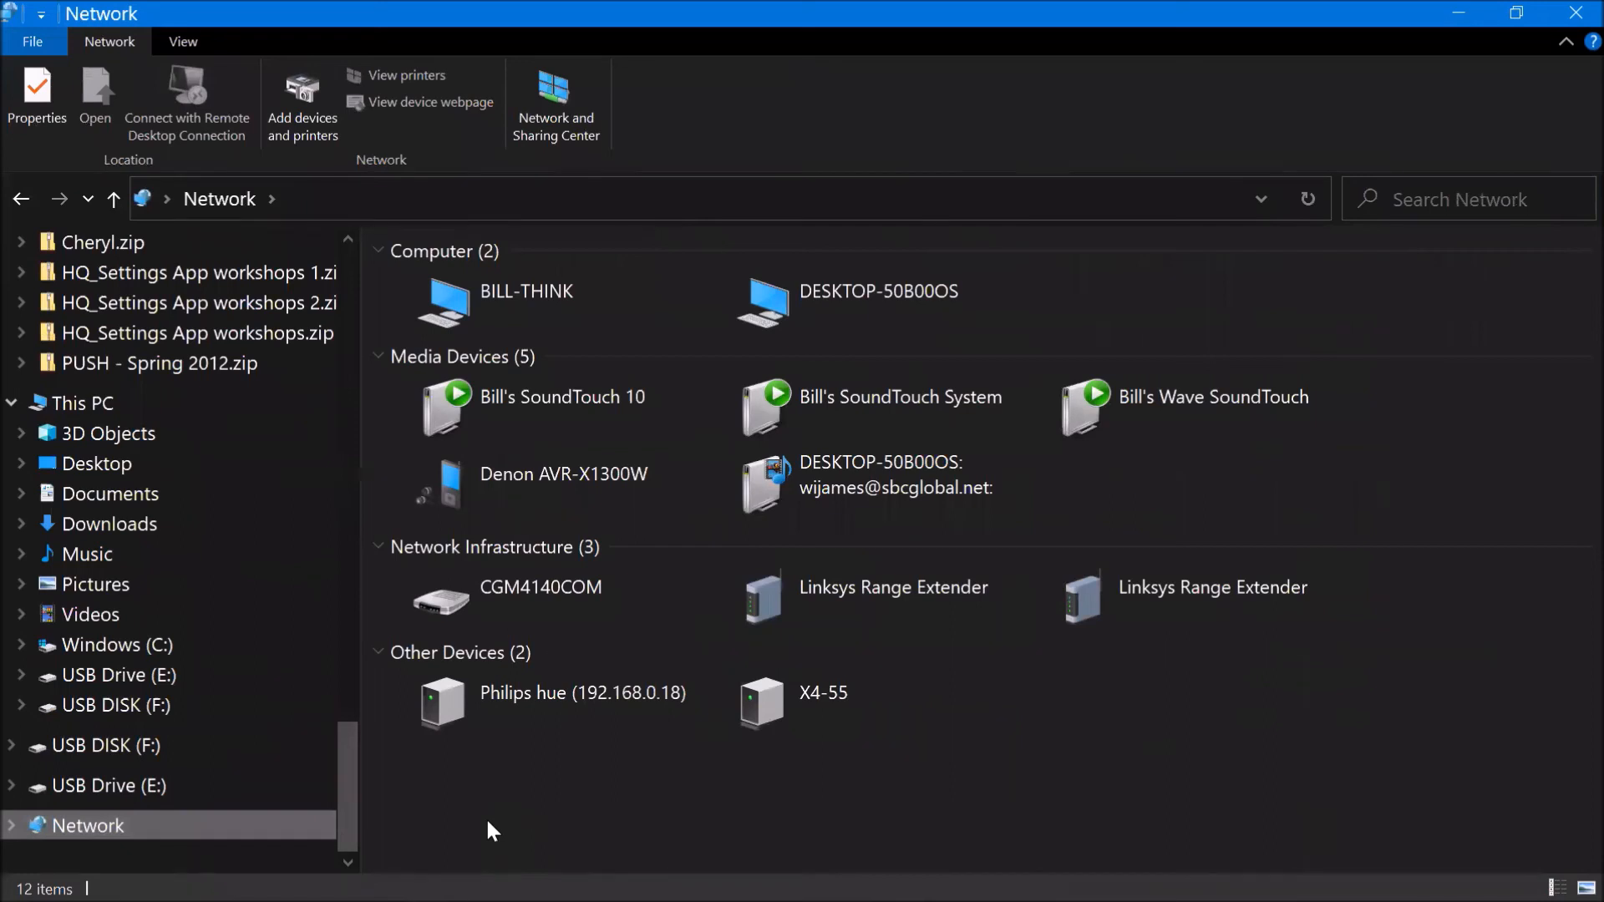
left_click(550, 116)
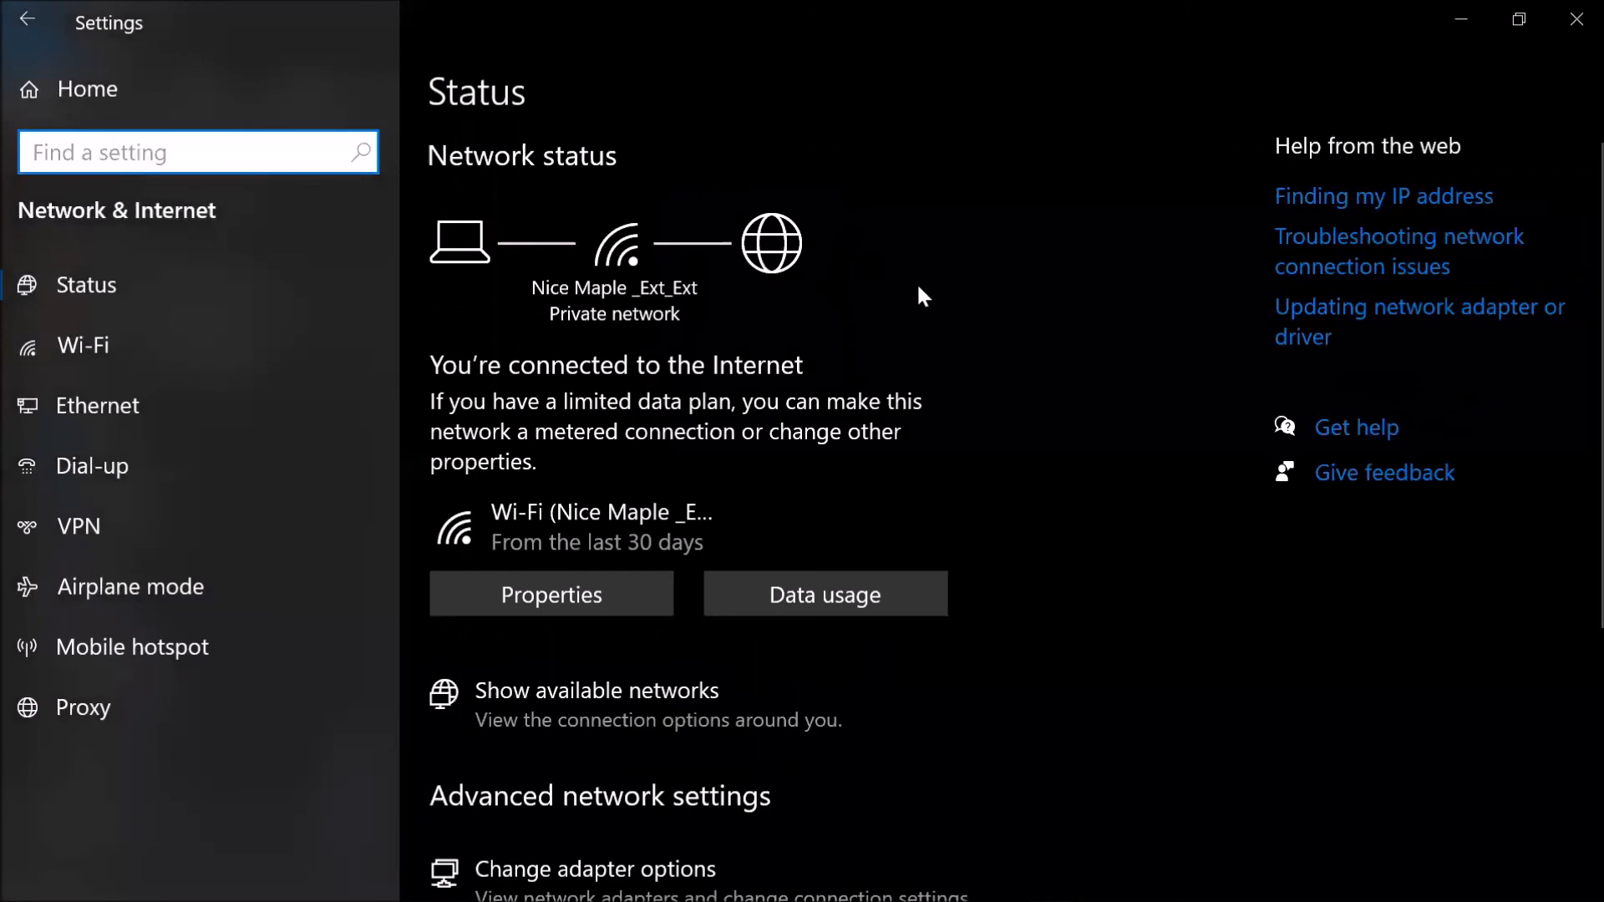
scroll(920, 294, "down", 3)
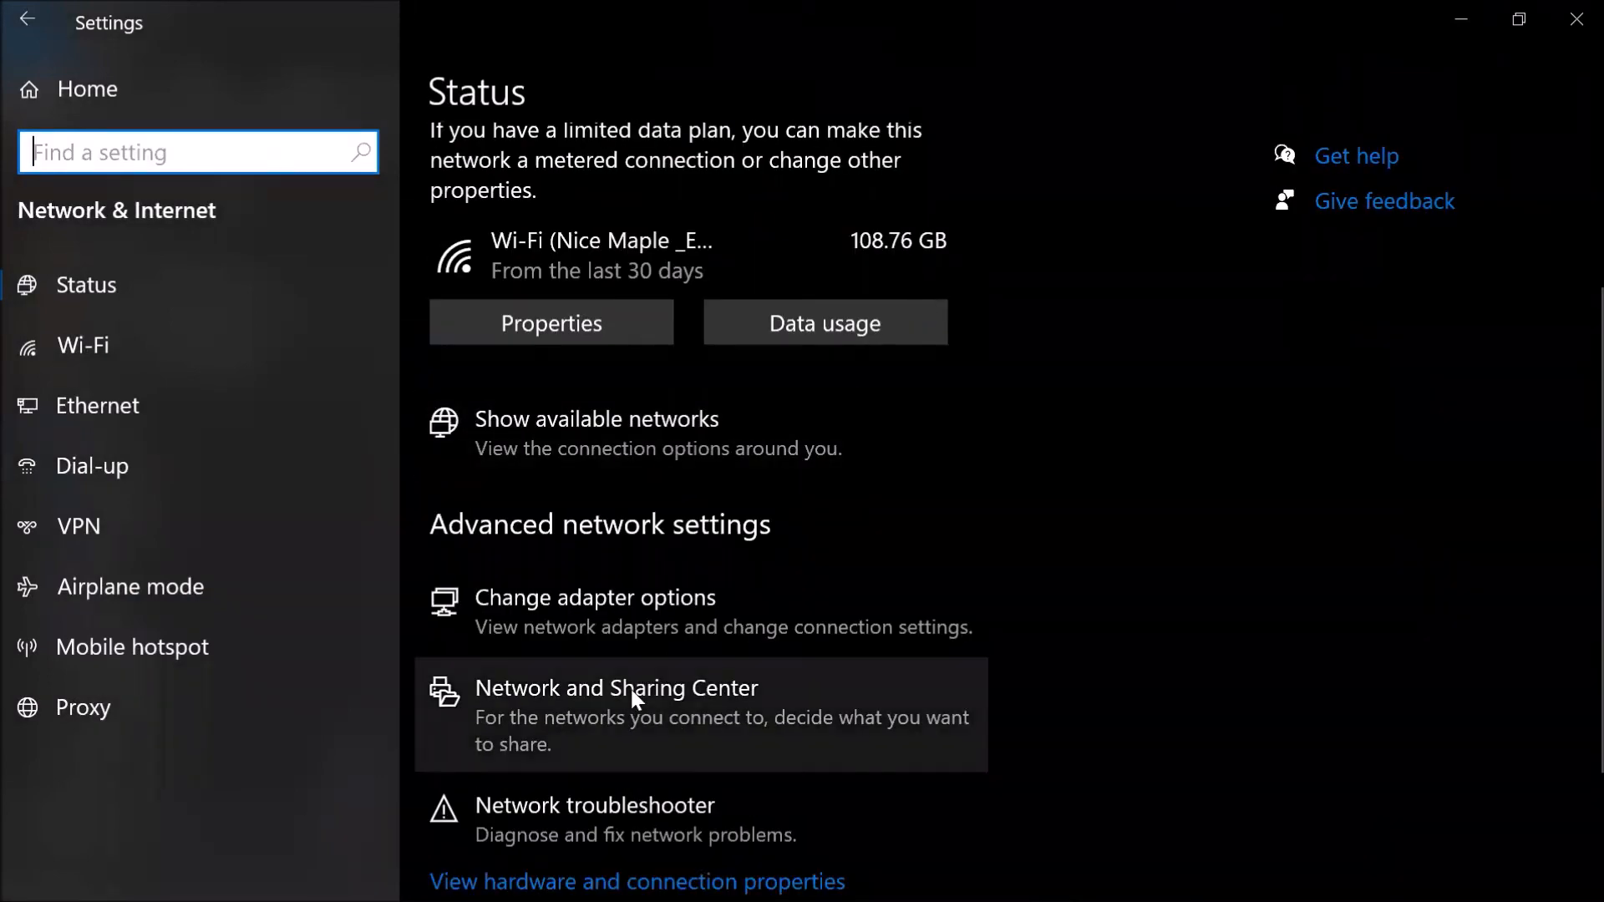
left_click(727, 704)
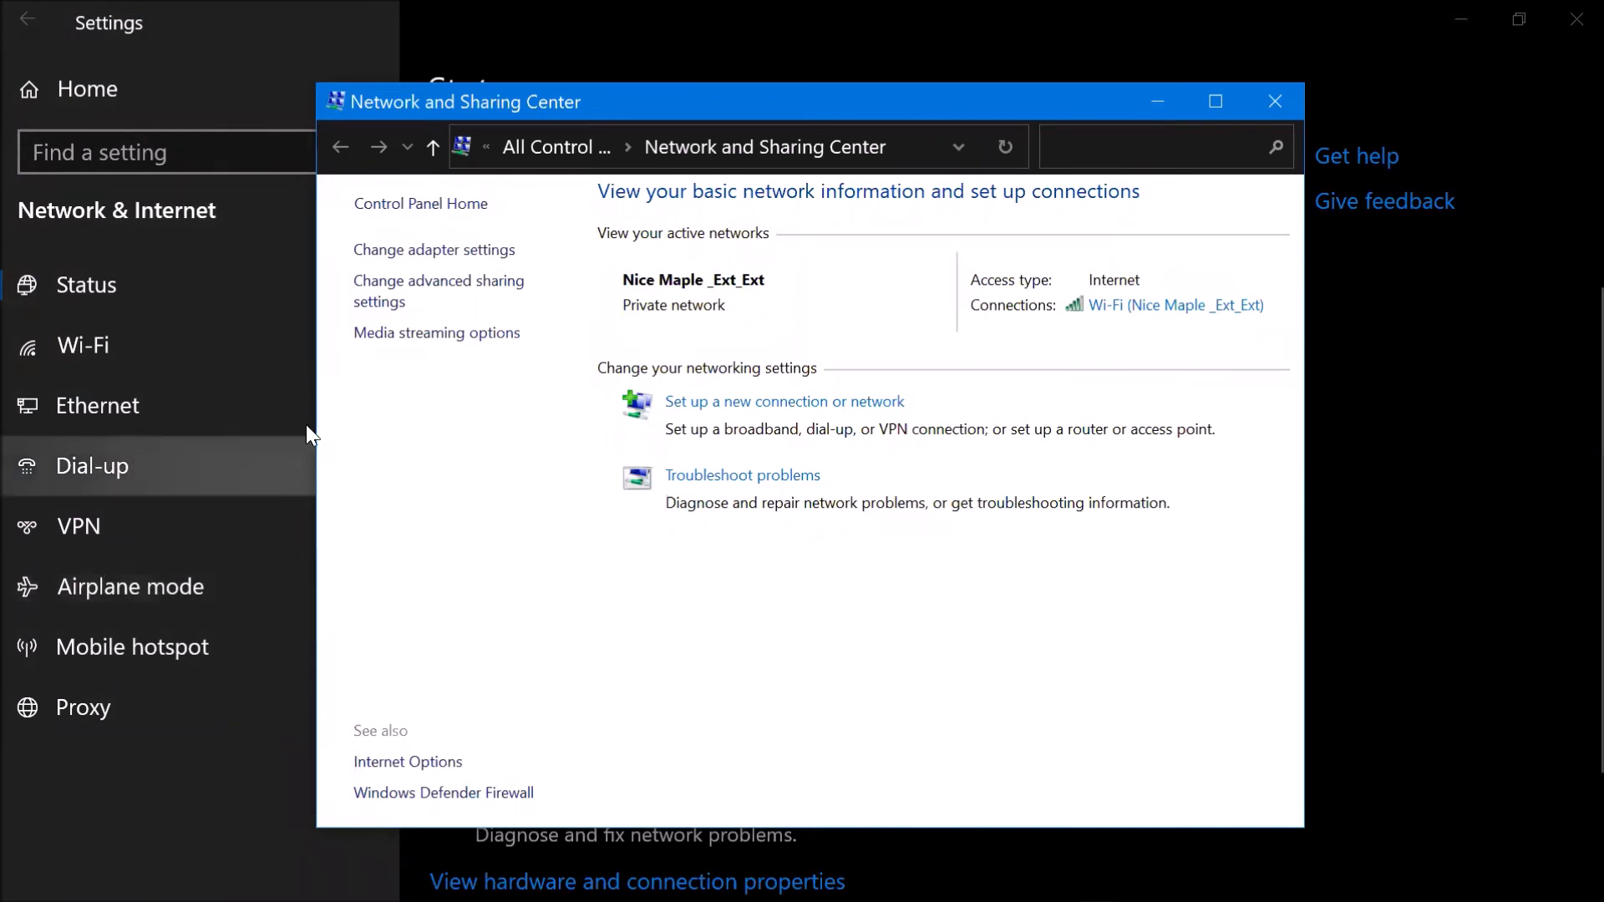
Step: Open the advanced sharing settings and examine the All Networks options for public folders, media streaming, file sharing connections and password protection
left_click(410, 299)
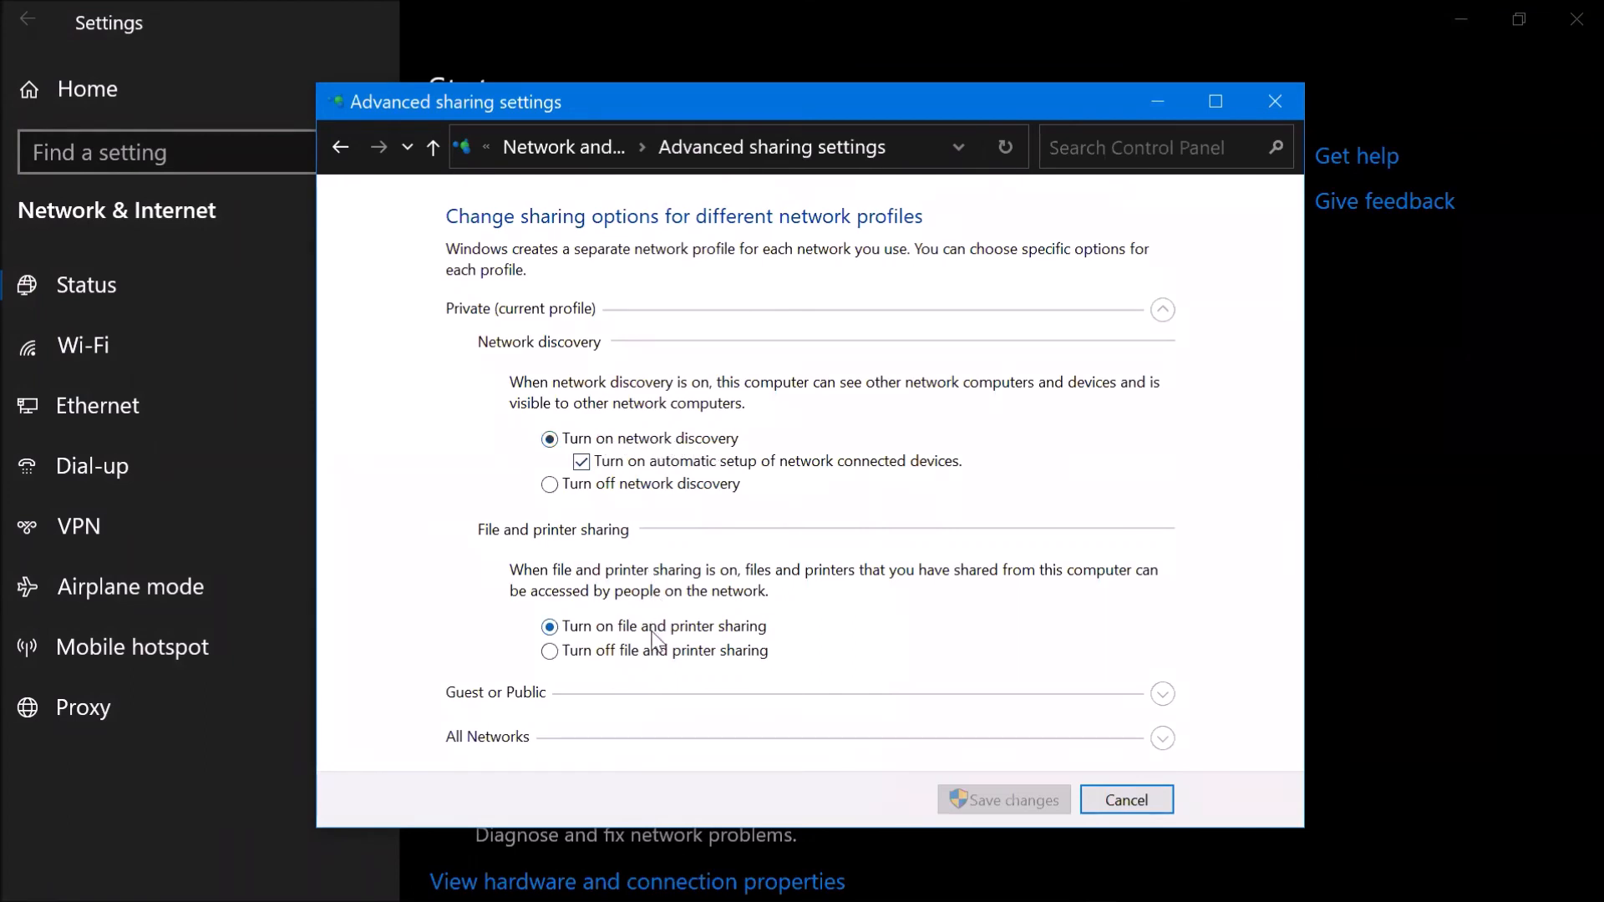
left_click(1164, 737)
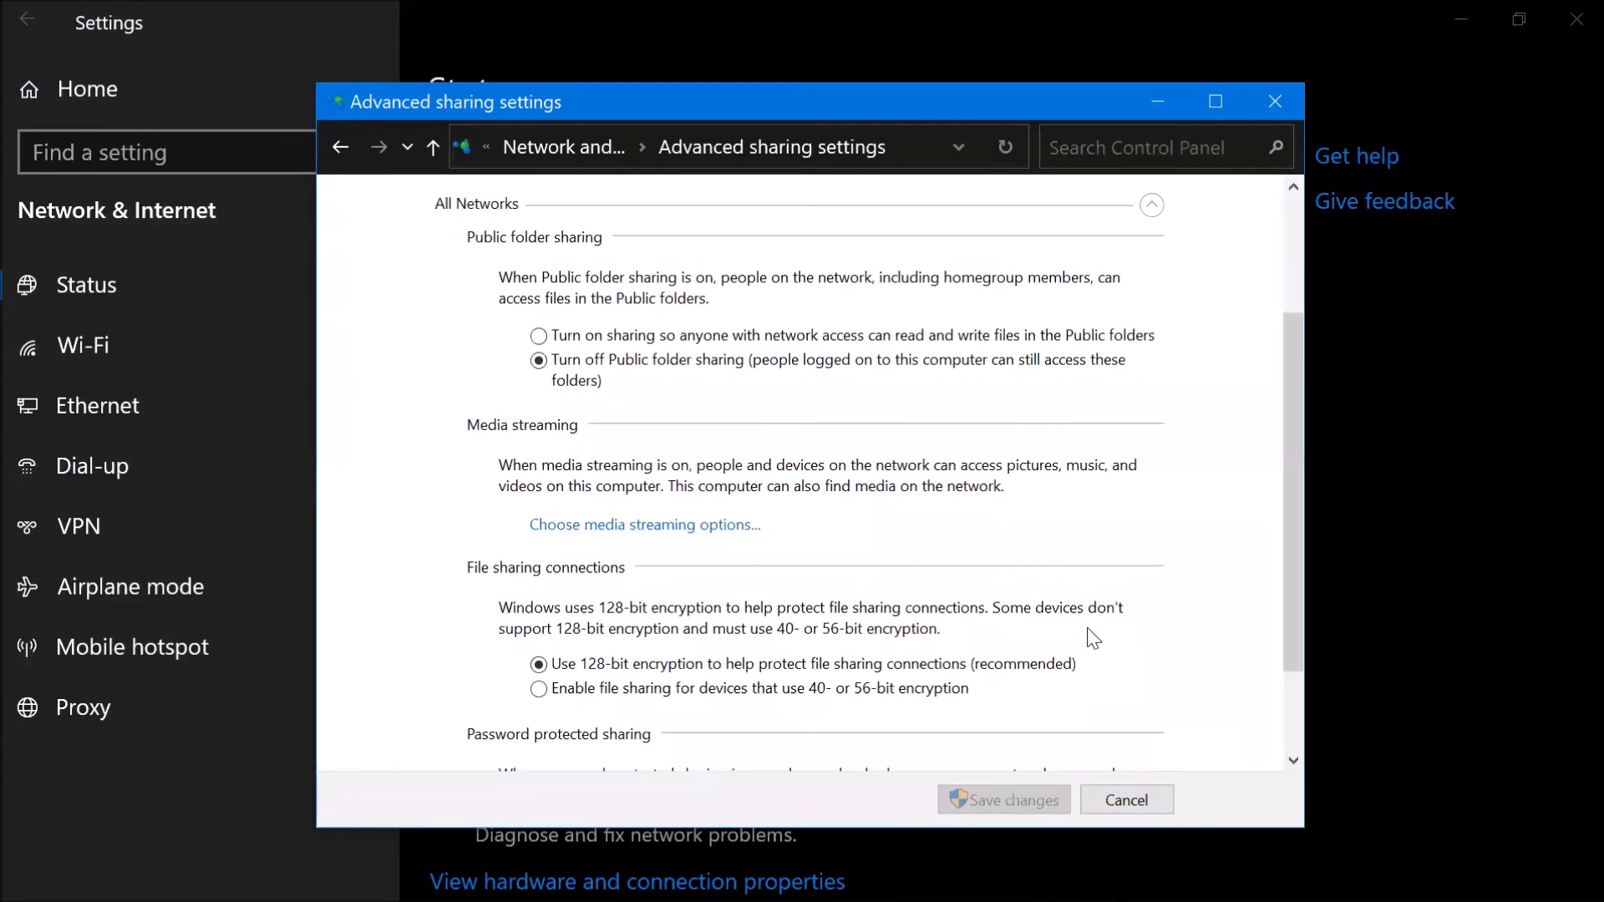
scroll(1090, 643, "down", 1)
scroll(1091, 640, "down", 2)
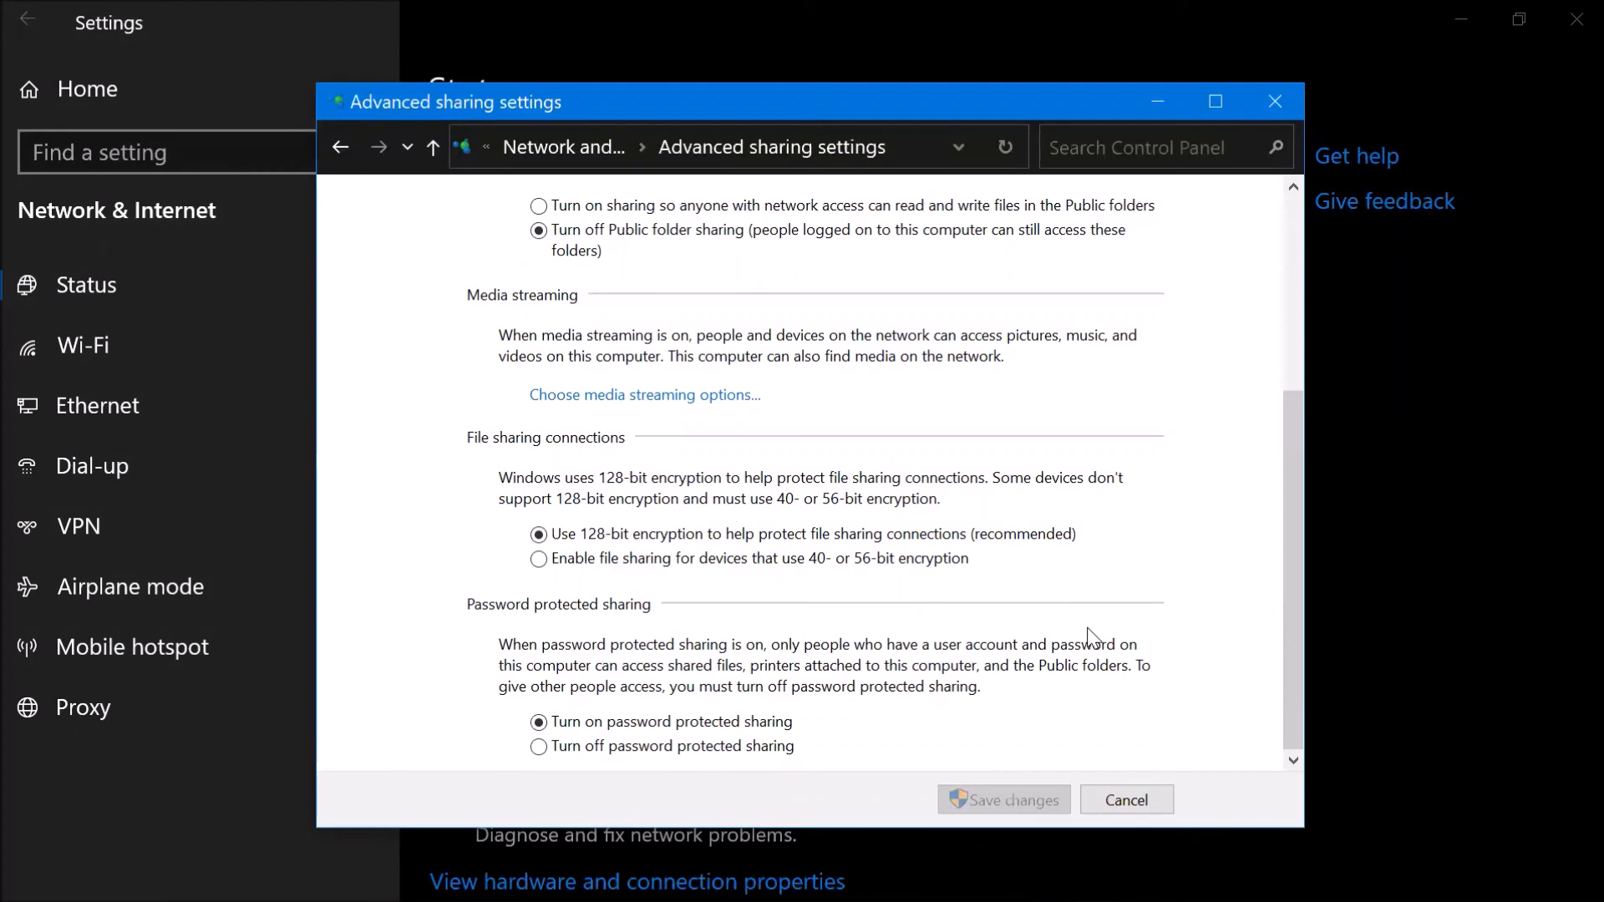
scroll(1067, 607, "up", 2)
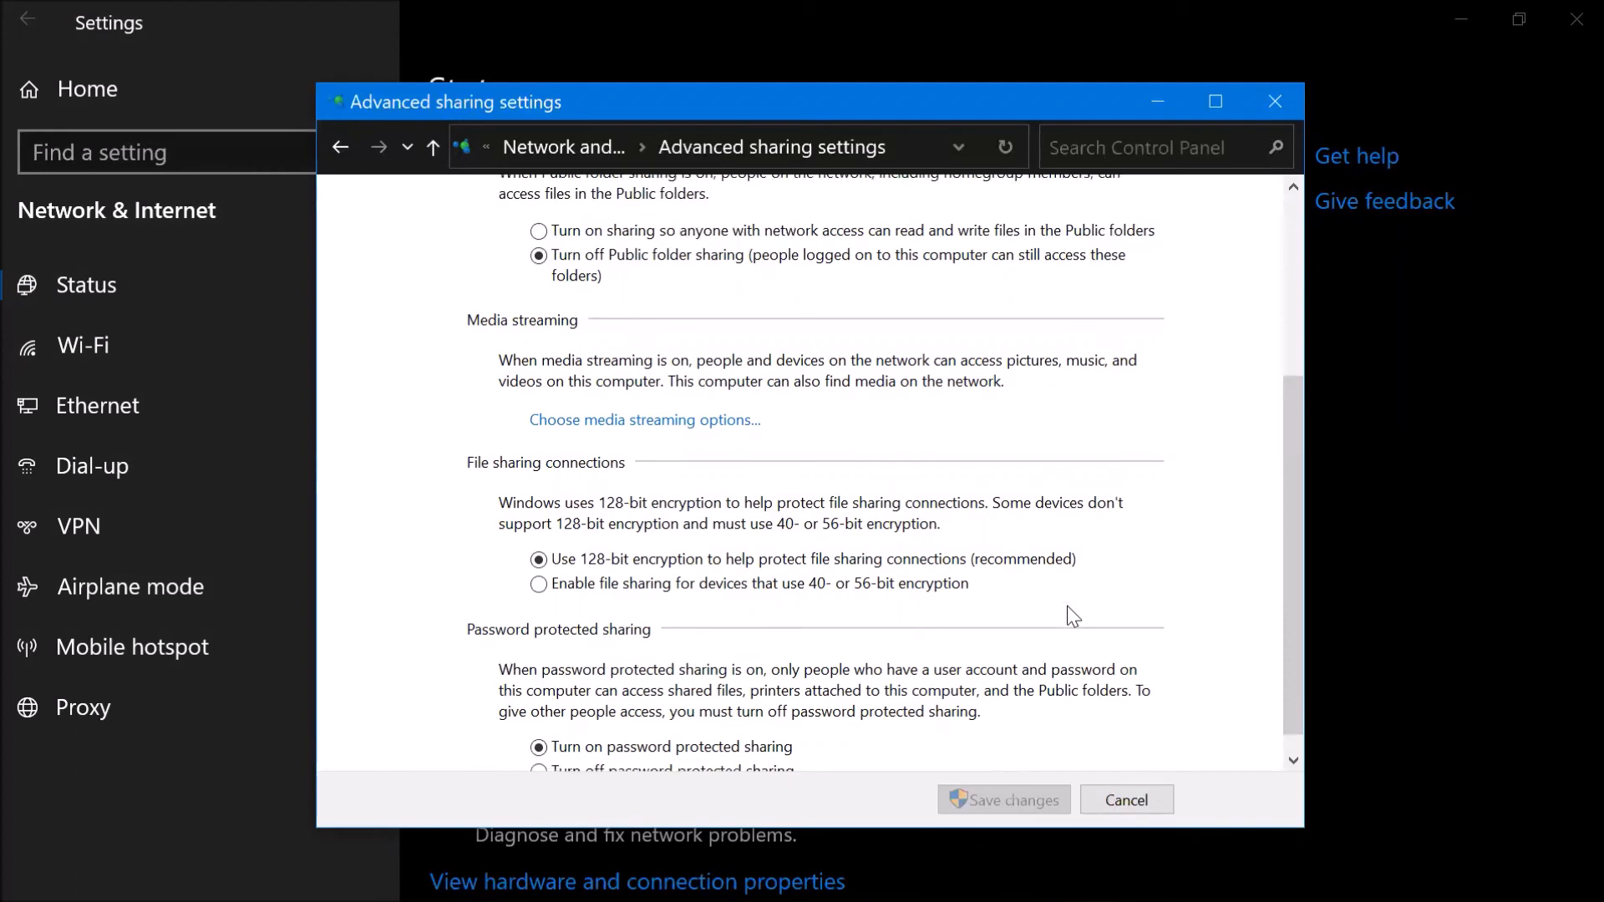
scroll(1073, 617, "up", 1)
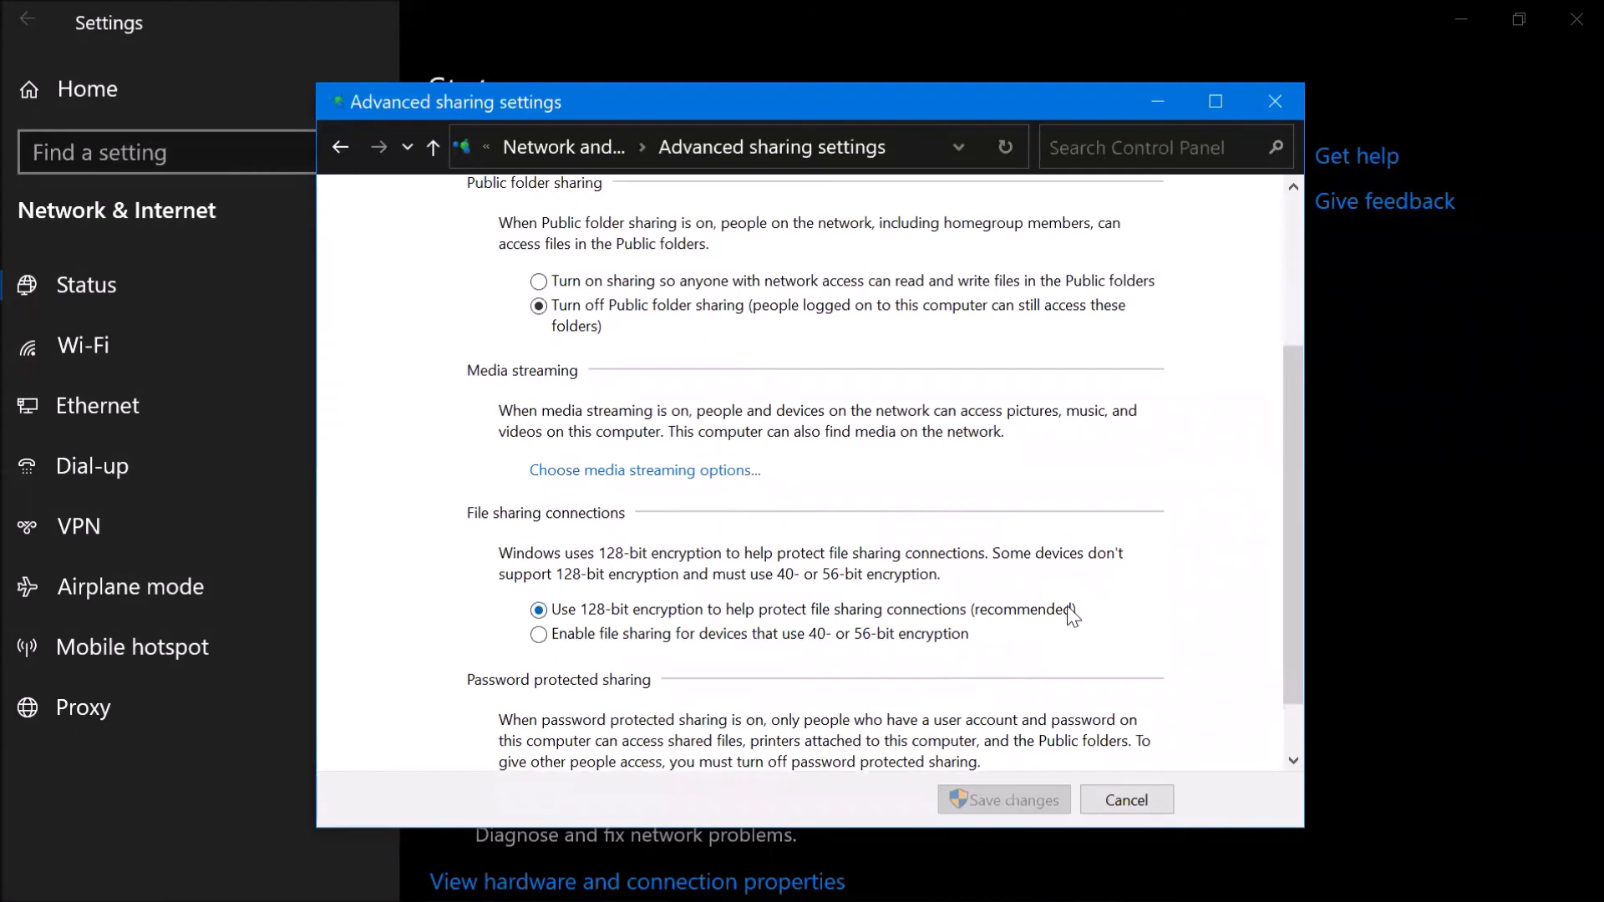
scroll(1072, 617, "up", 1)
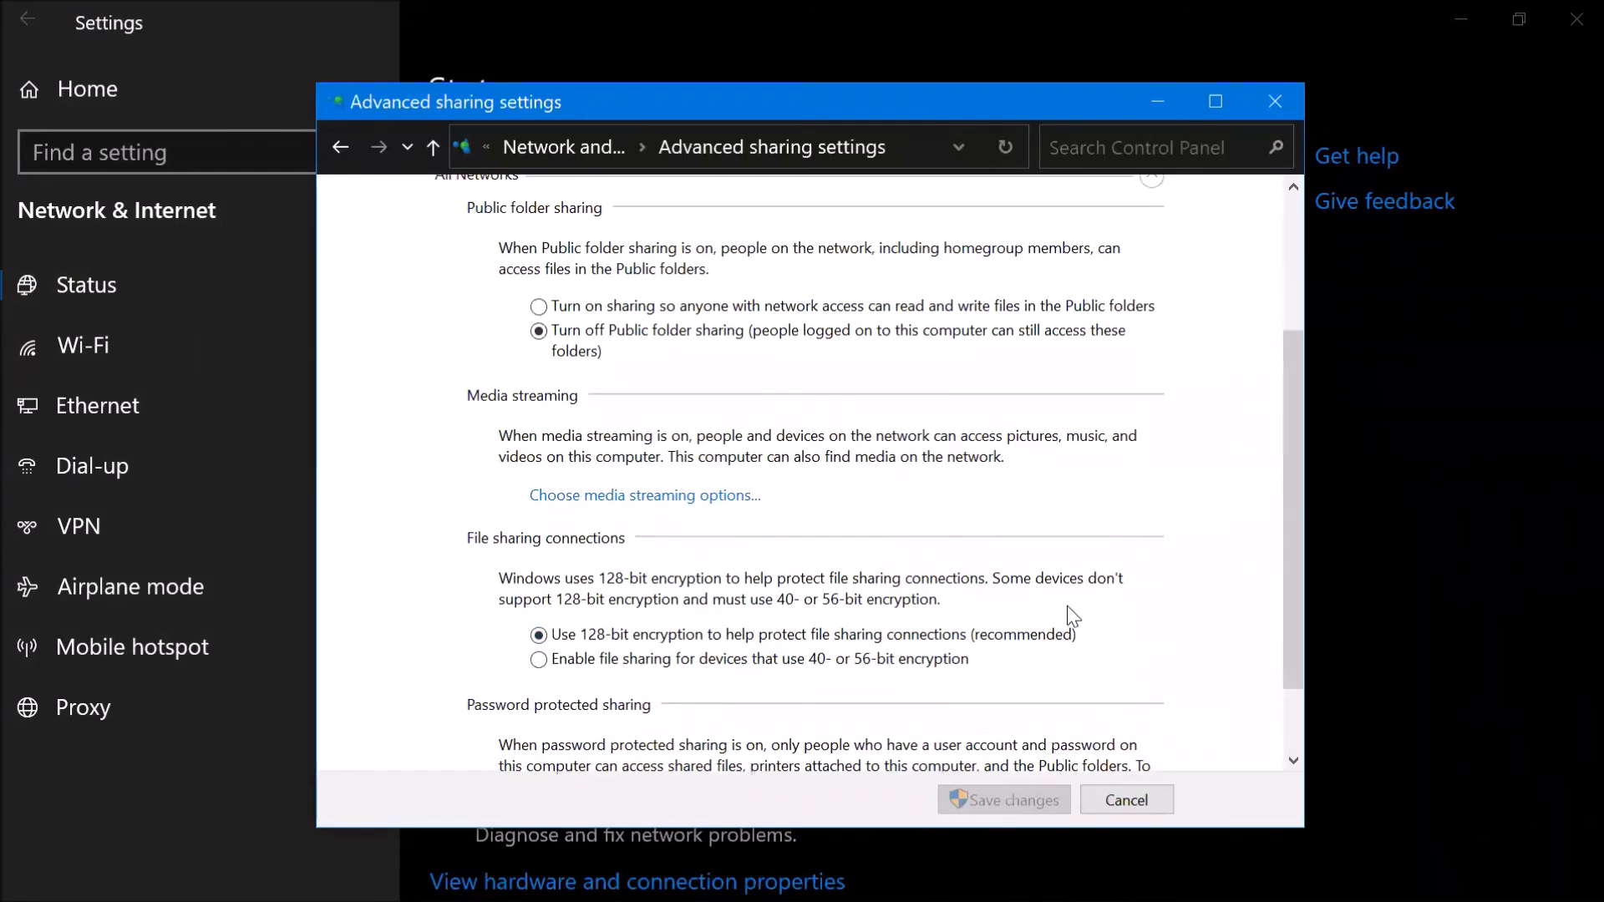
scroll(1072, 616, "up", 1)
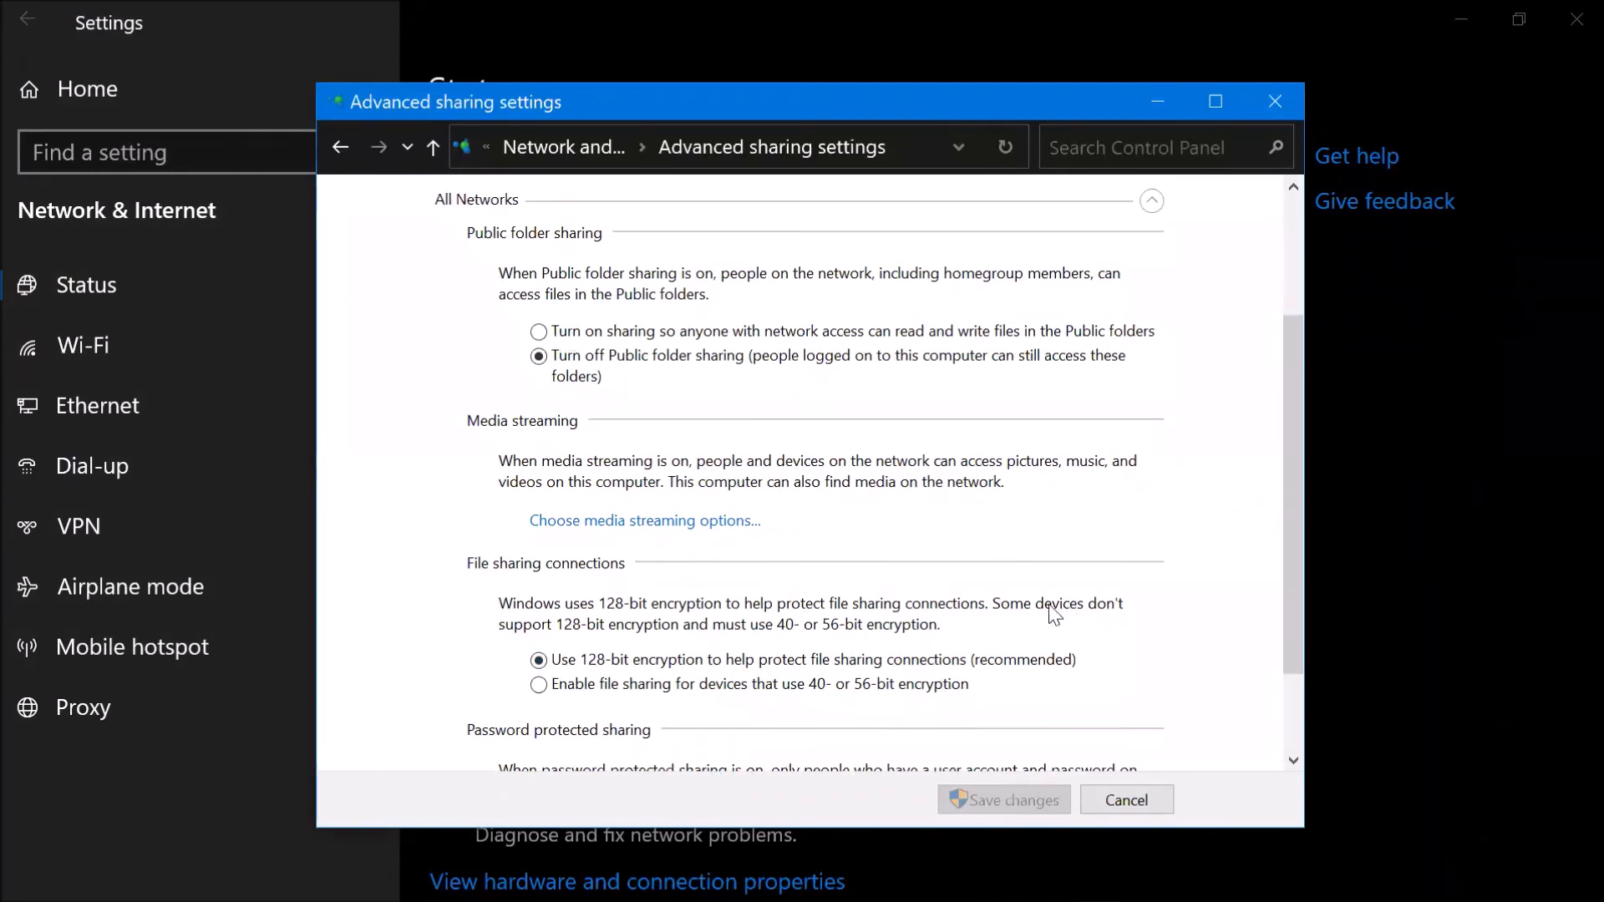
Step: Turn on media streaming from the media streaming options and return to the Network and Sharing Center
left_click(723, 520)
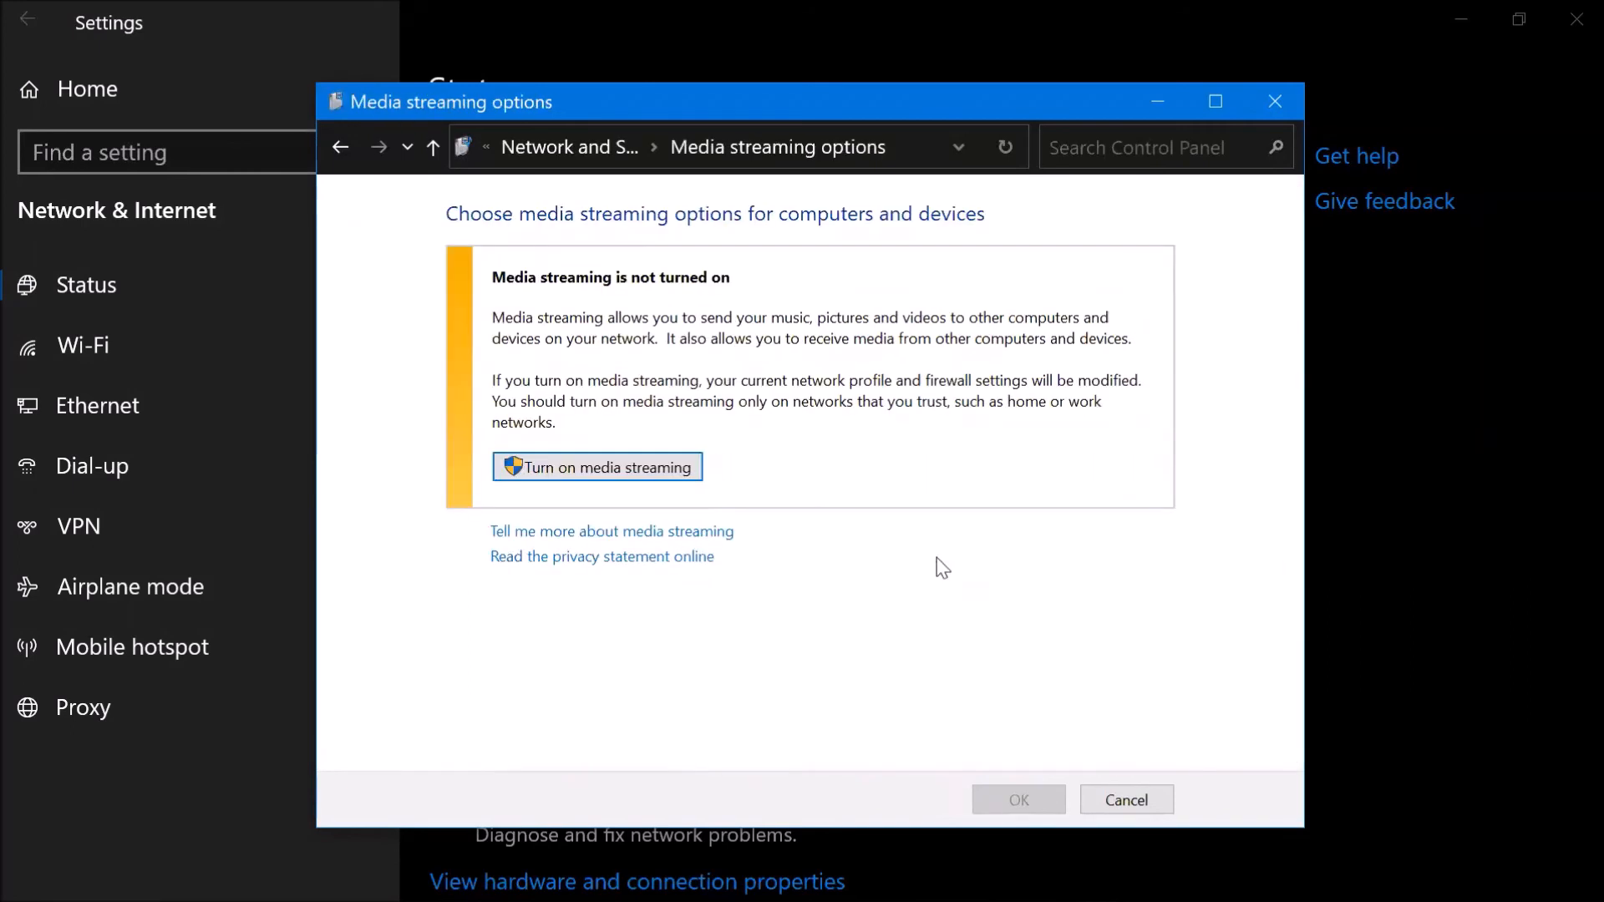
left_click(590, 469)
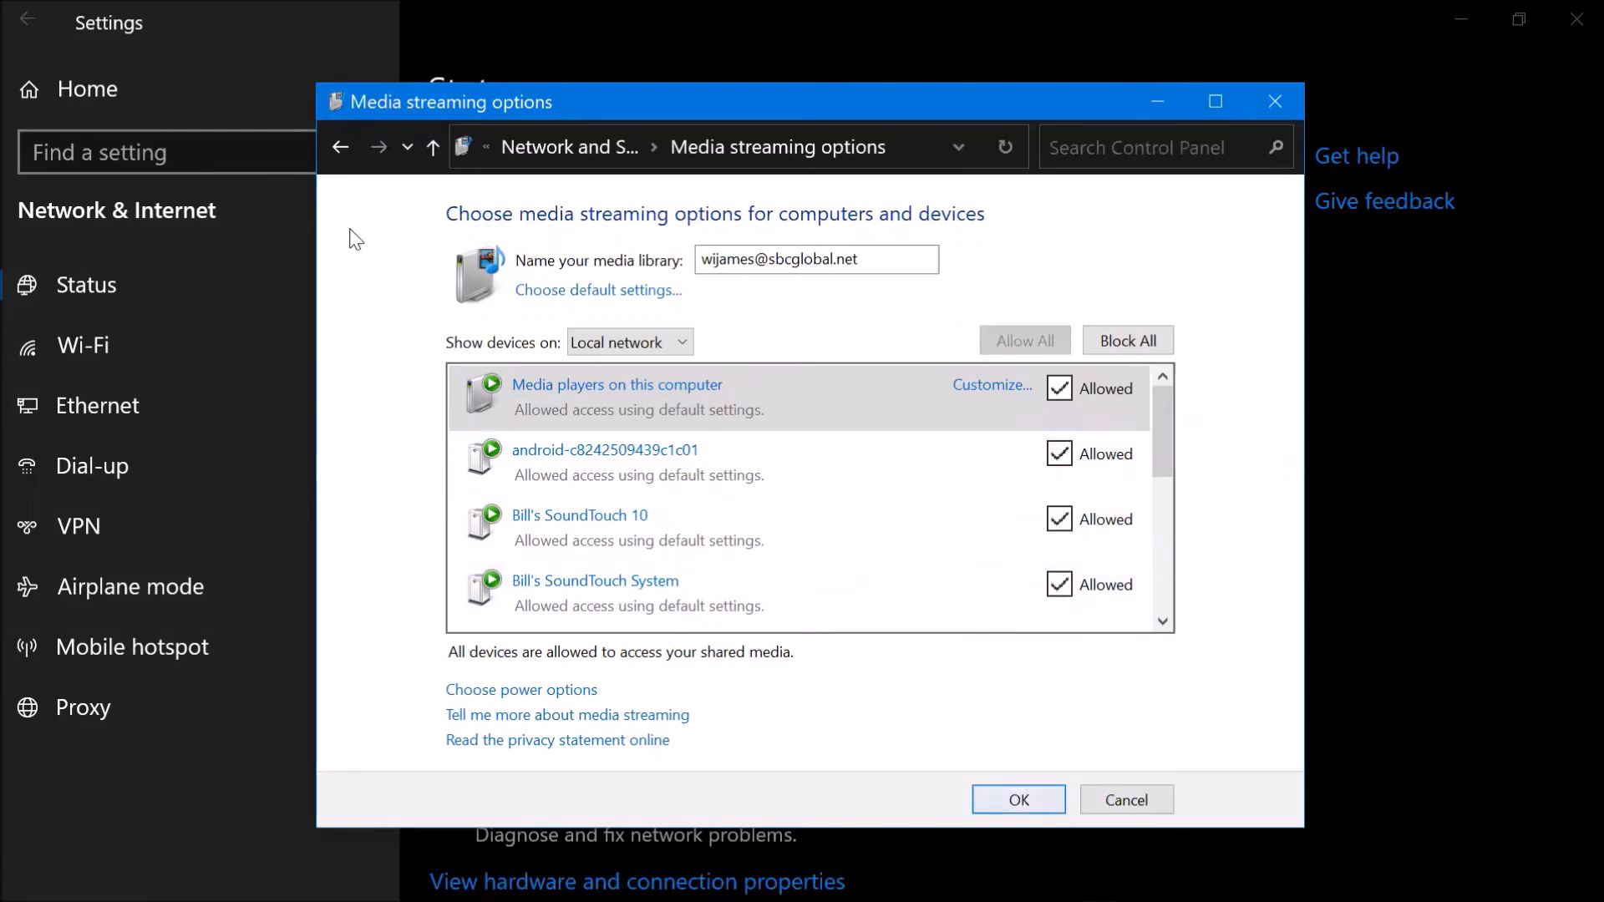
left_click(341, 148)
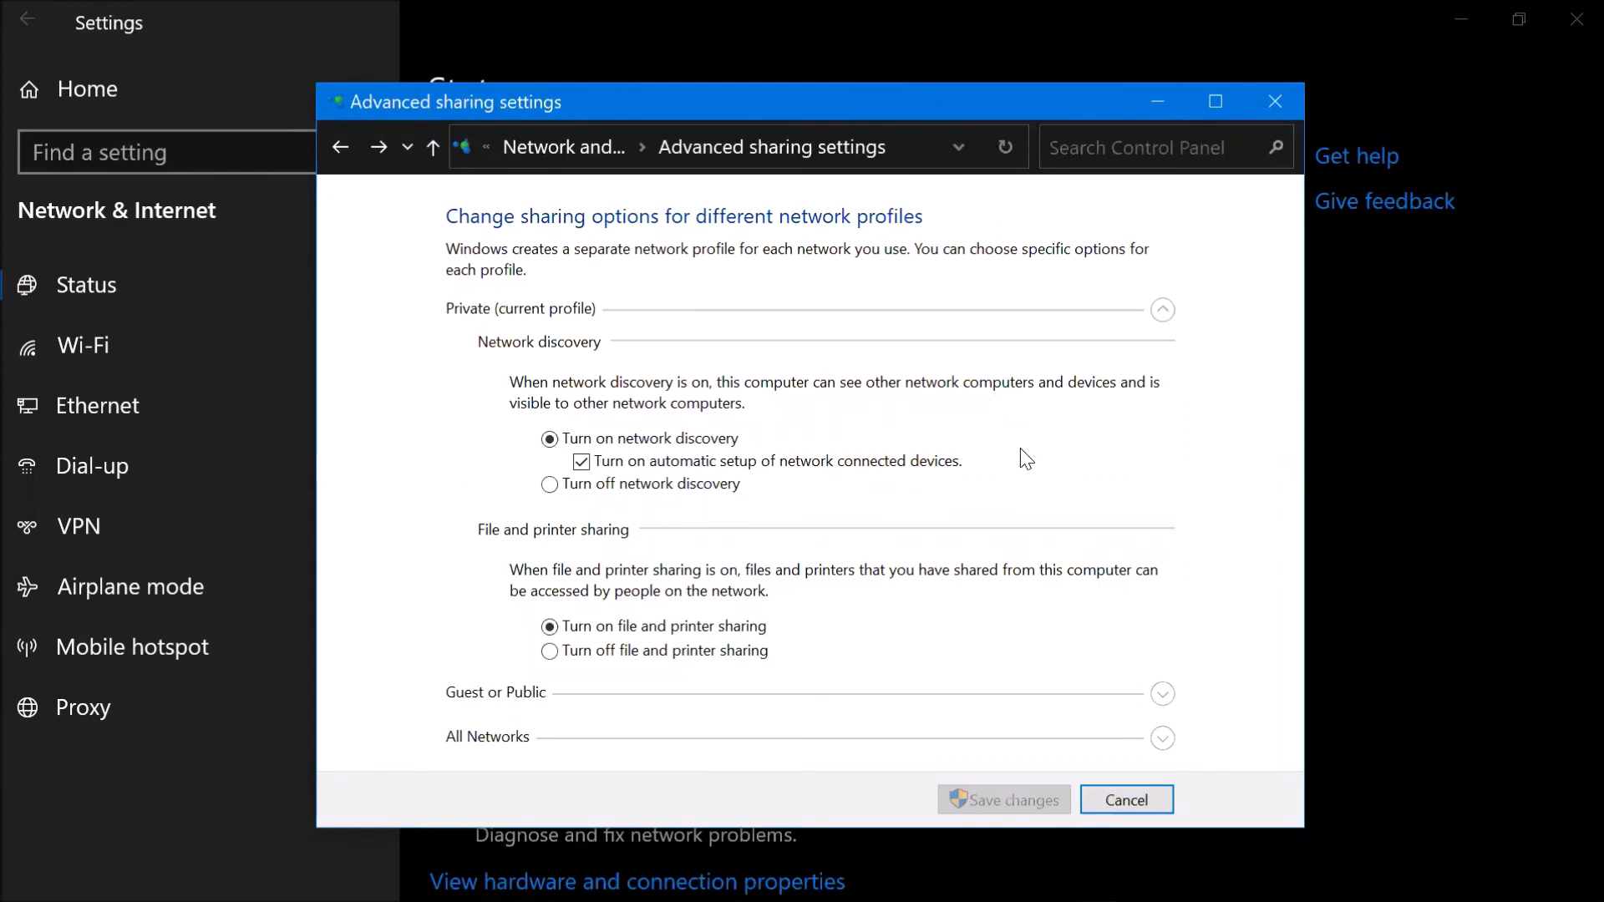
left_click(340, 147)
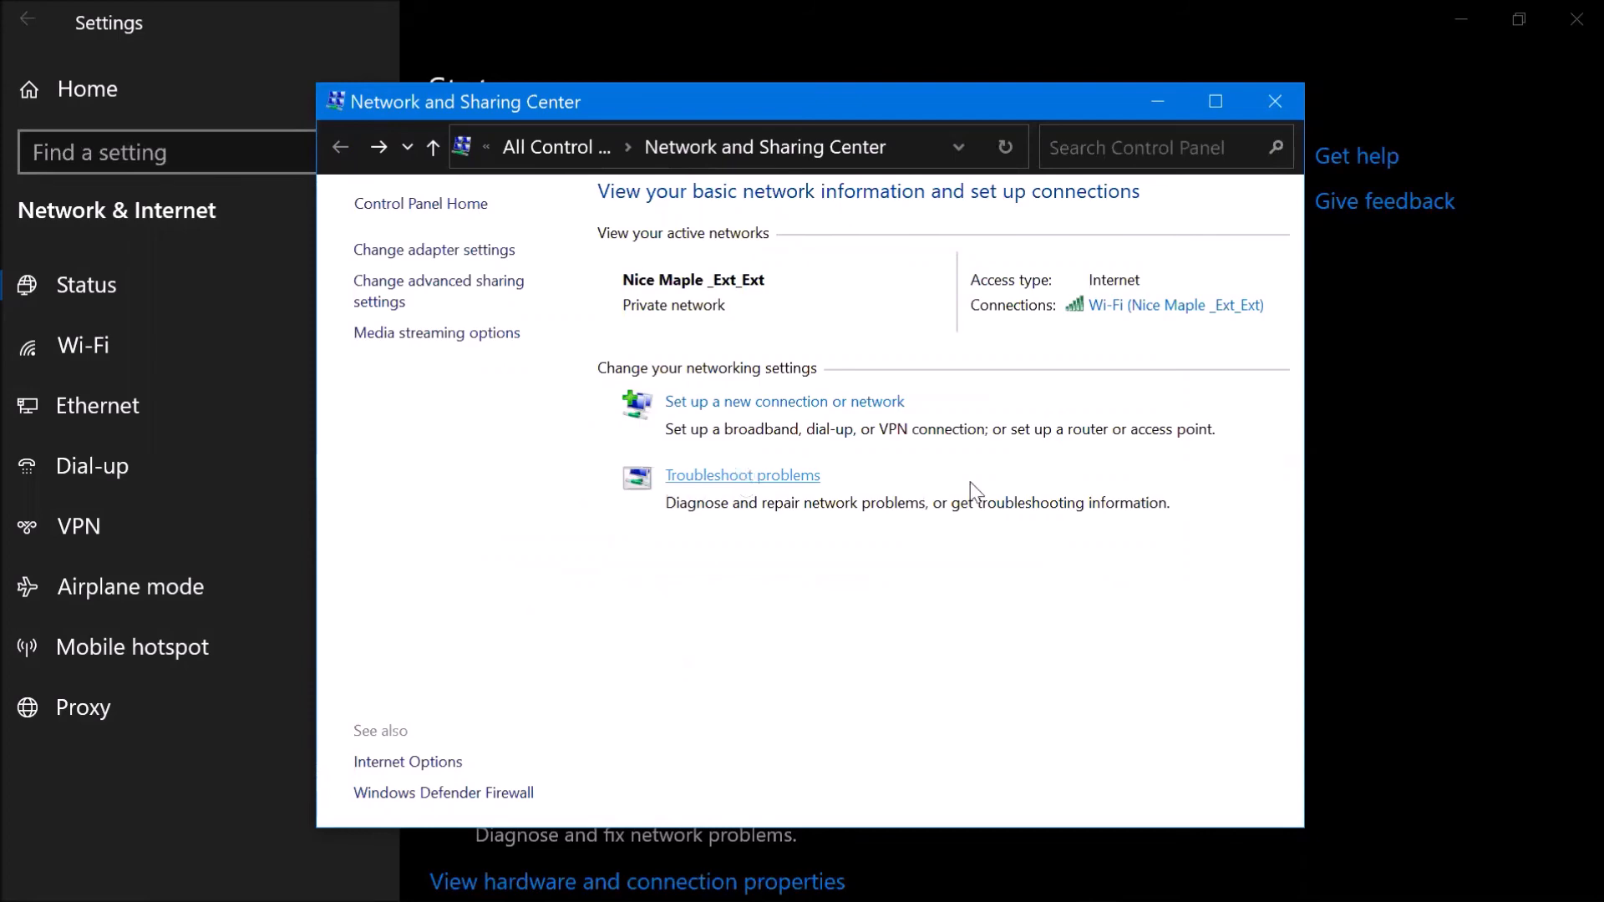
Step: View the Troubleshoot settings, then return to the network status page and review its advanced network settings
key("alt+Tab")
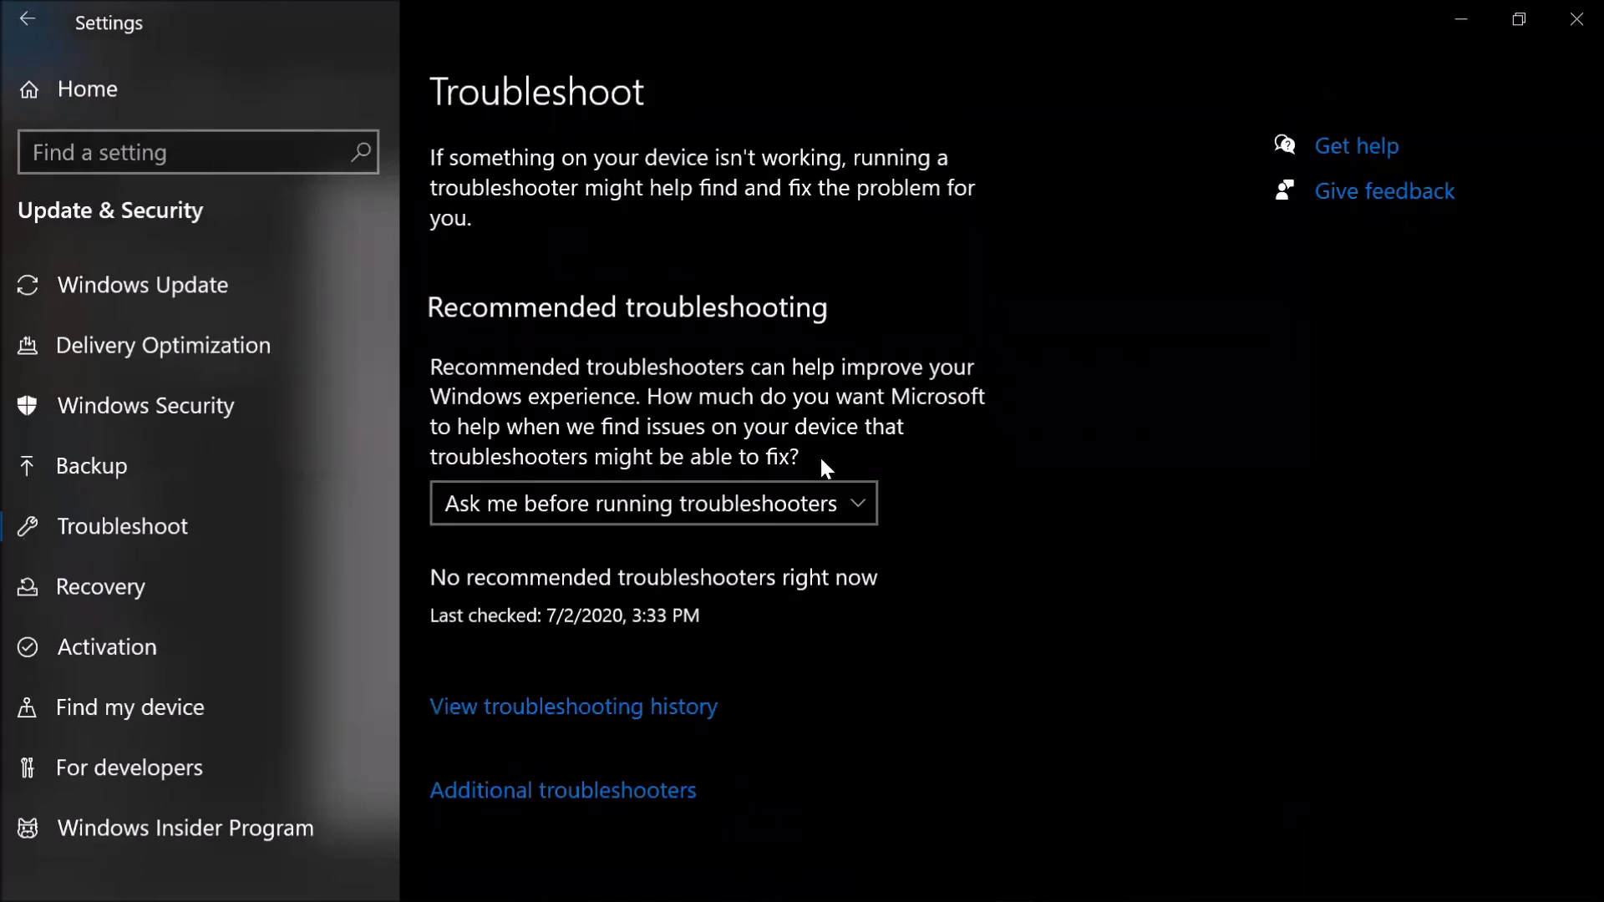
left_click(28, 24)
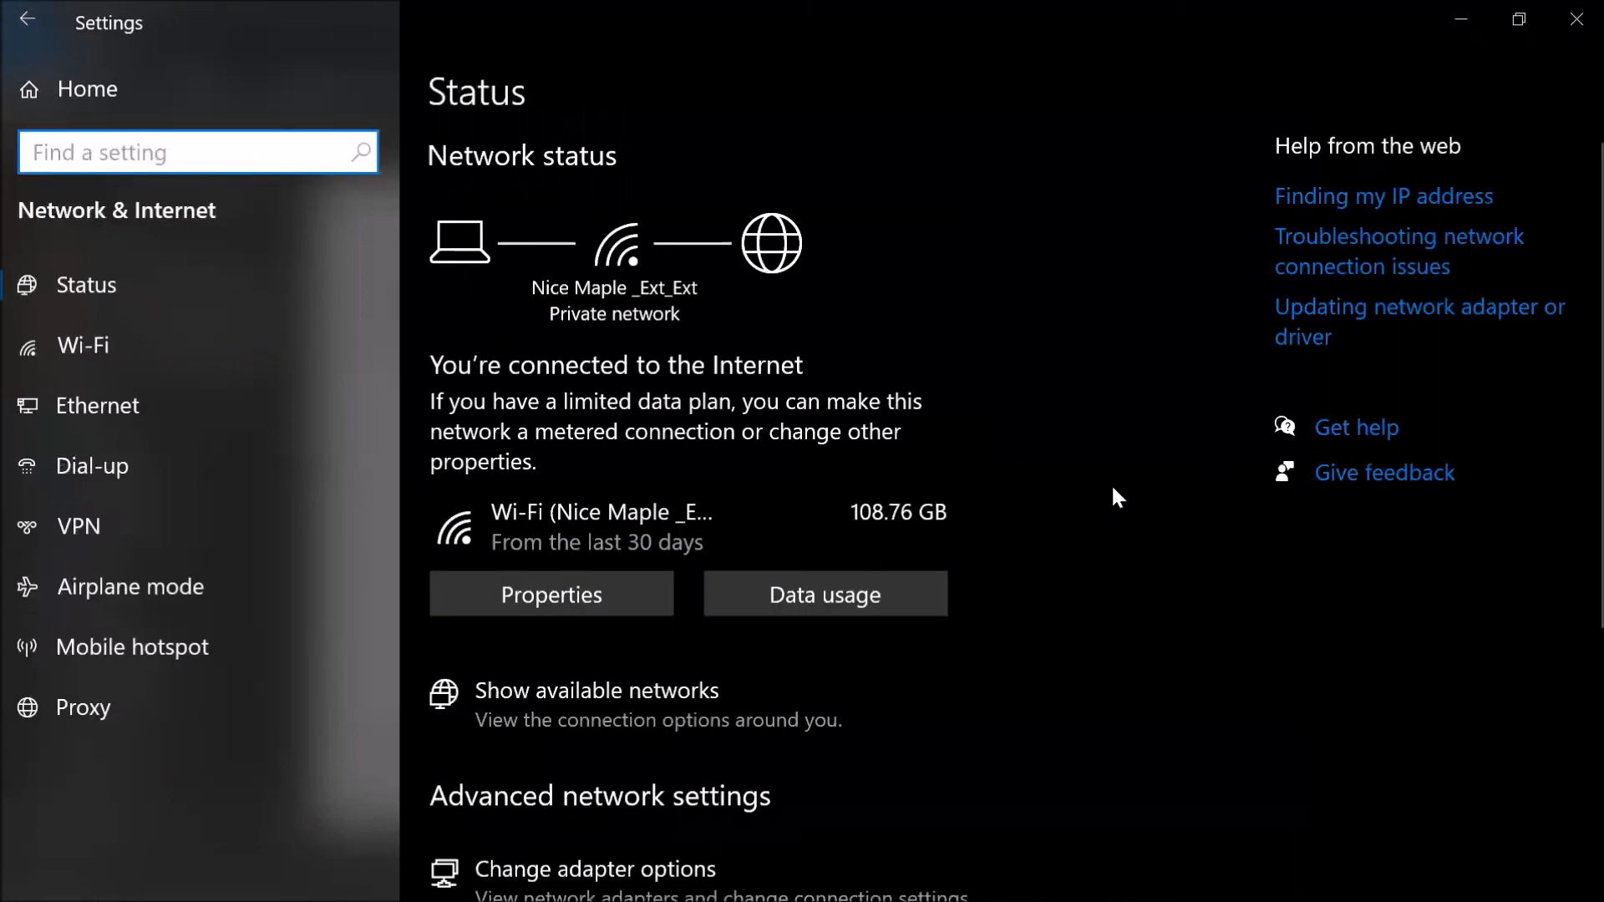
scroll(1113, 502, "down", 3)
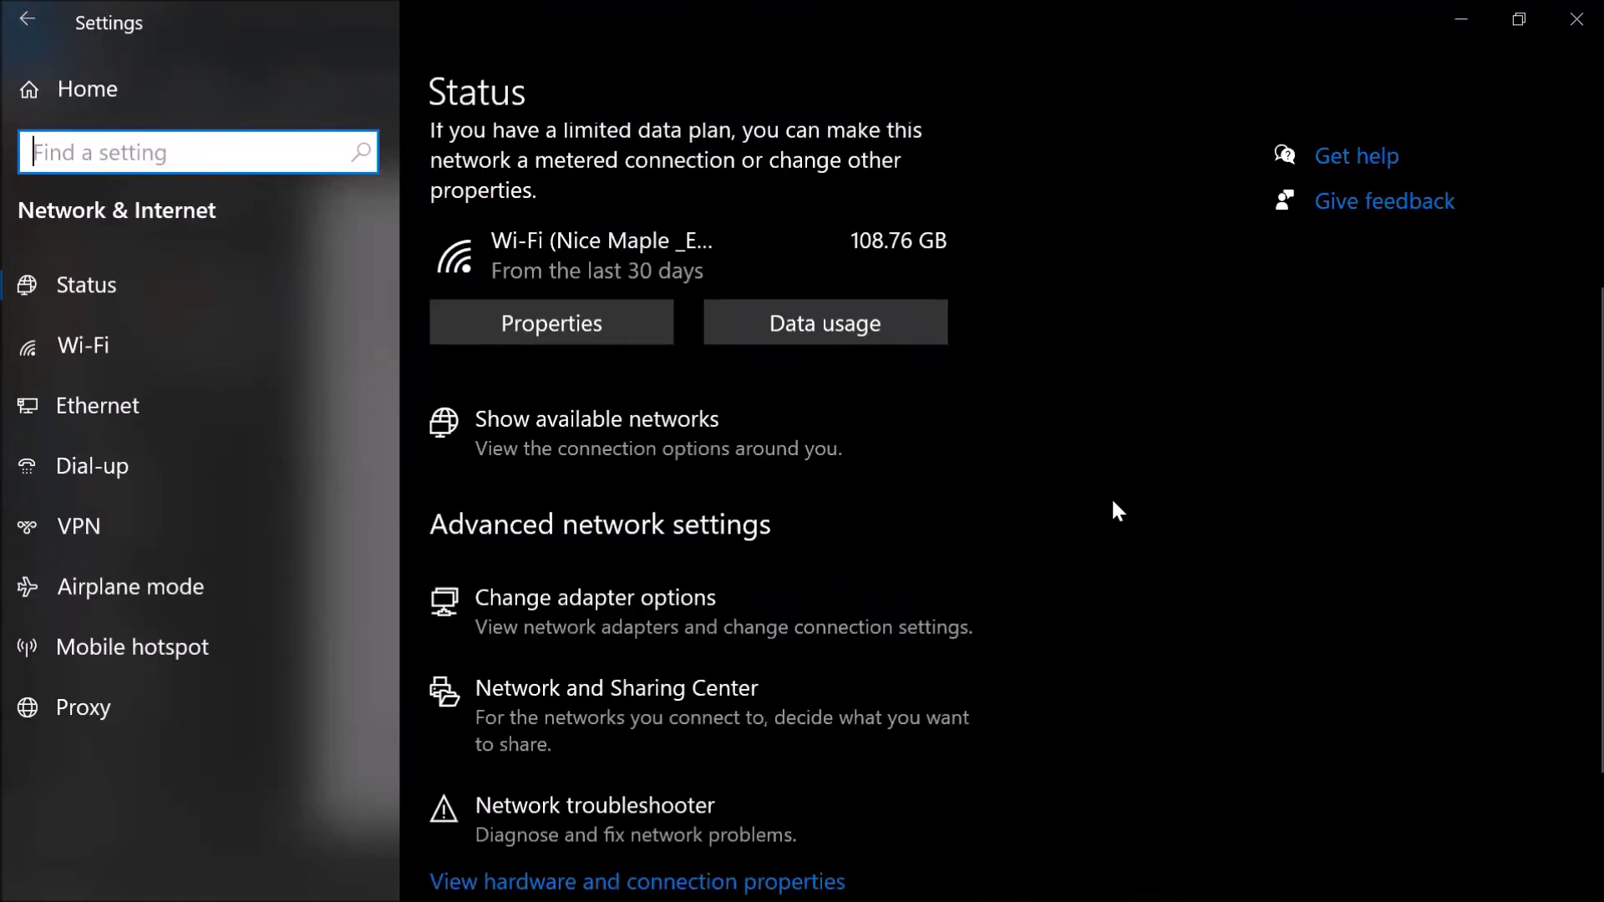
scroll(1113, 504, "down", 2)
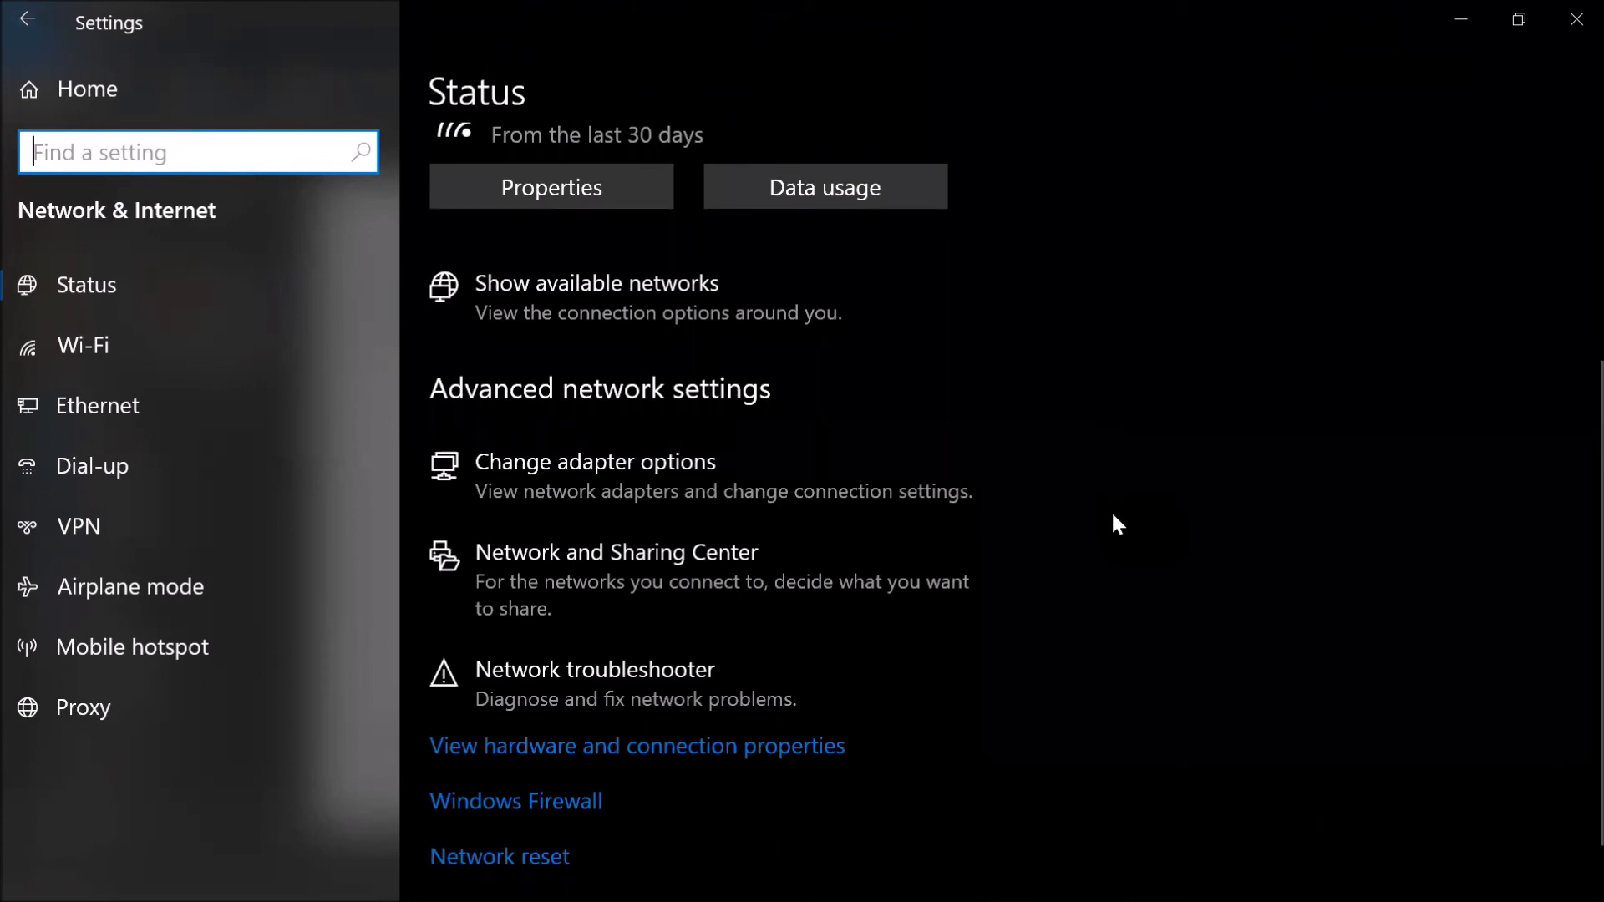
scroll(1114, 515, "down", 1)
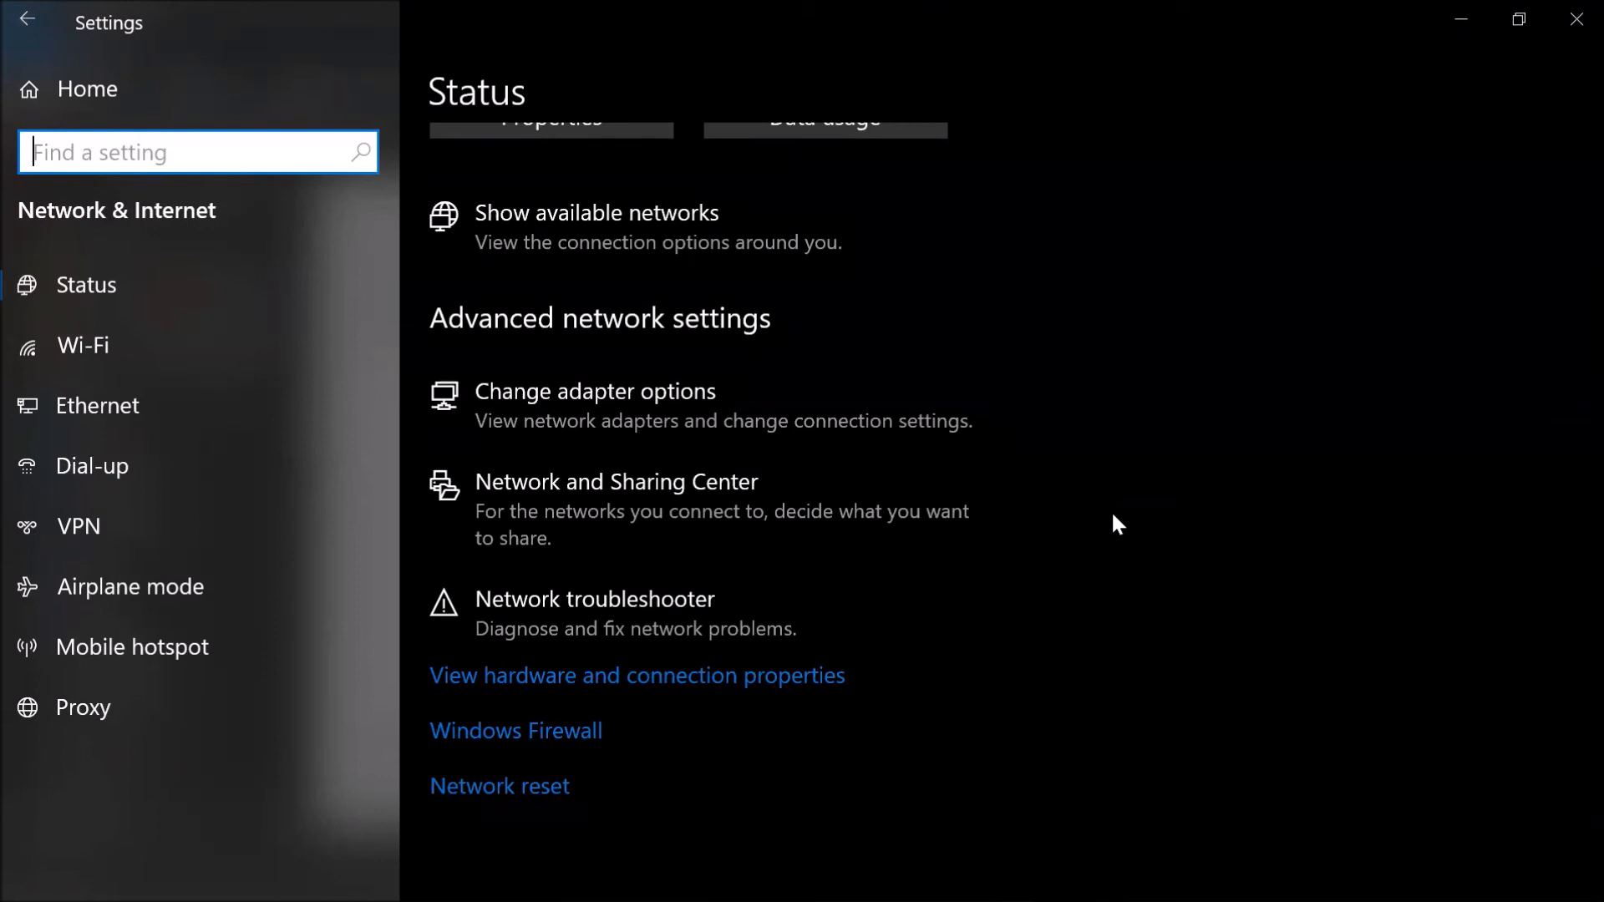
Step: View the network adapters from the Network and Sharing Center and close the Network Connections window
left_click(692, 495)
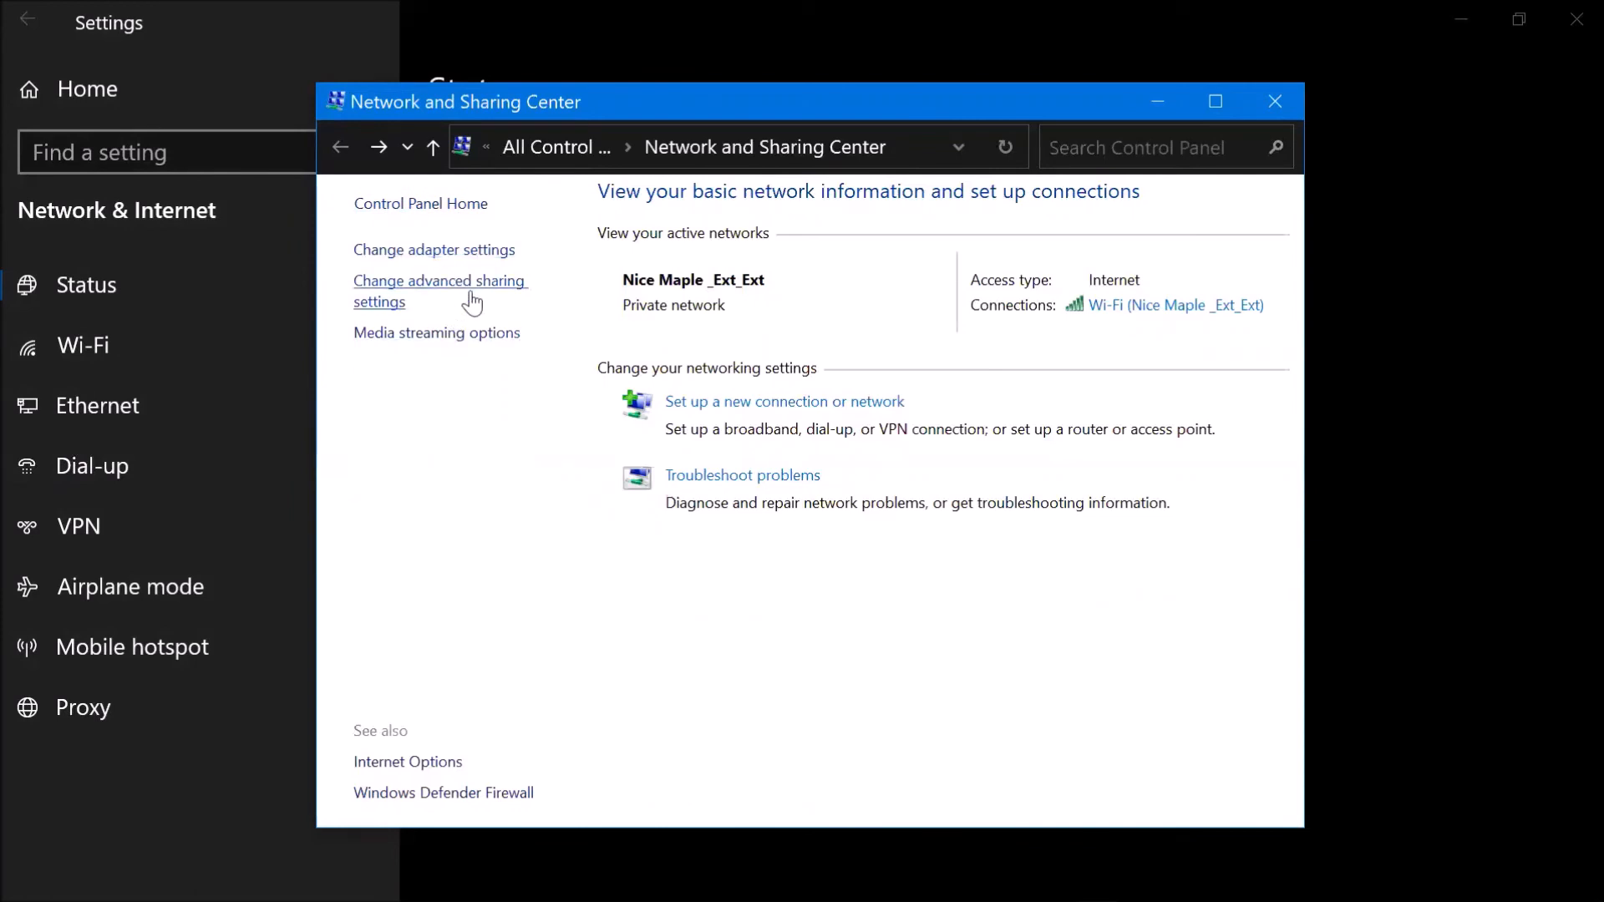
left_click(457, 251)
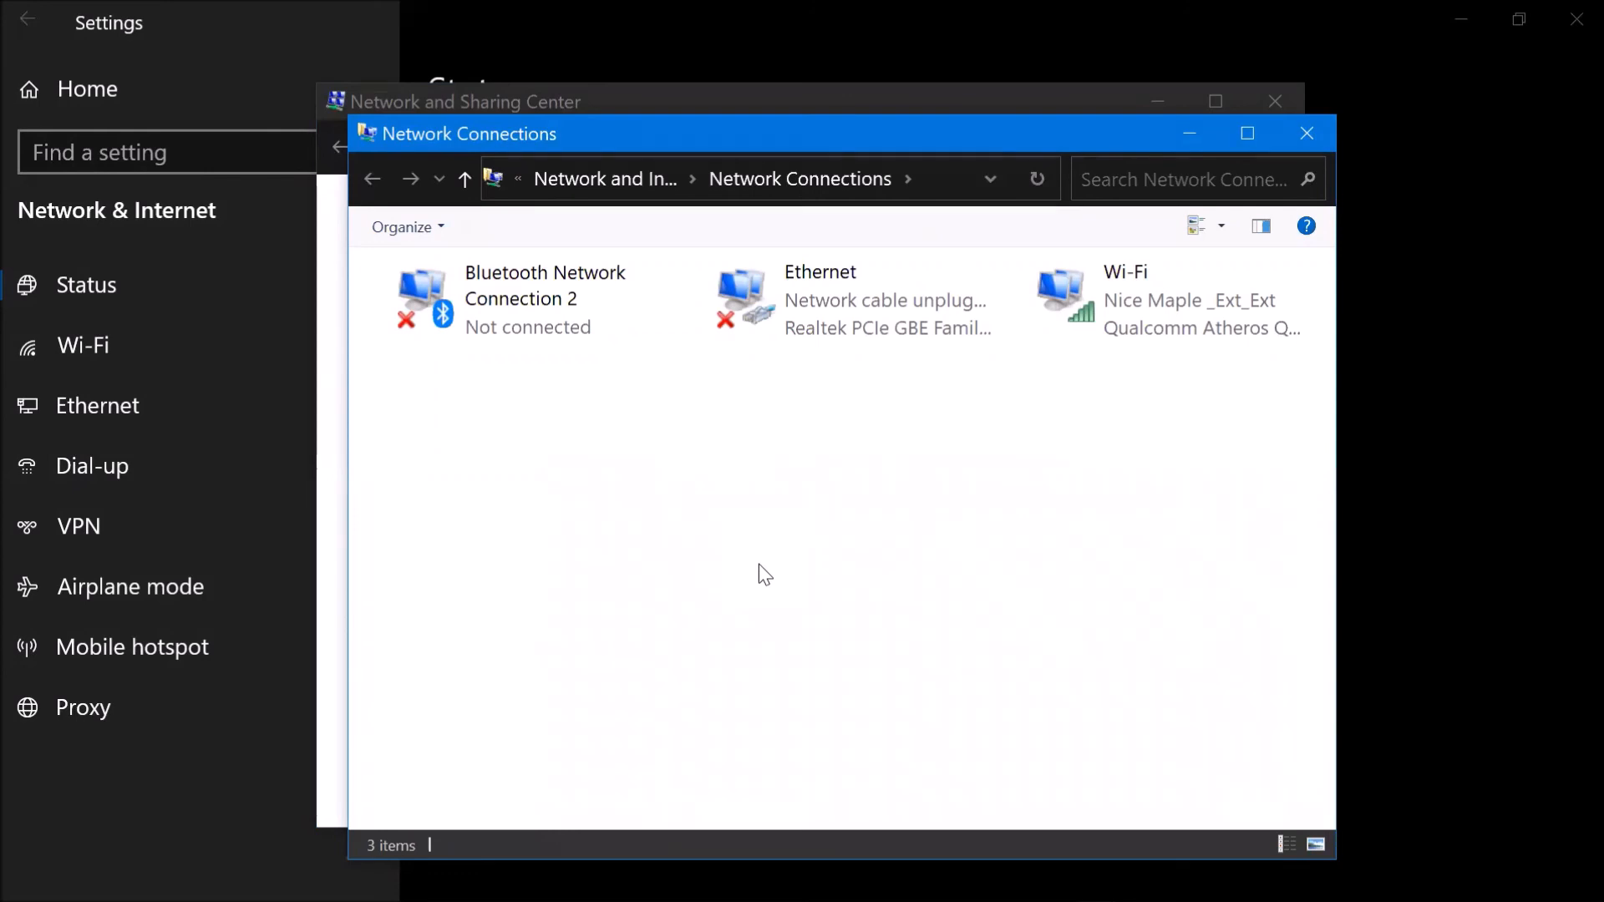
left_click_drag(846, 133, 727, 142)
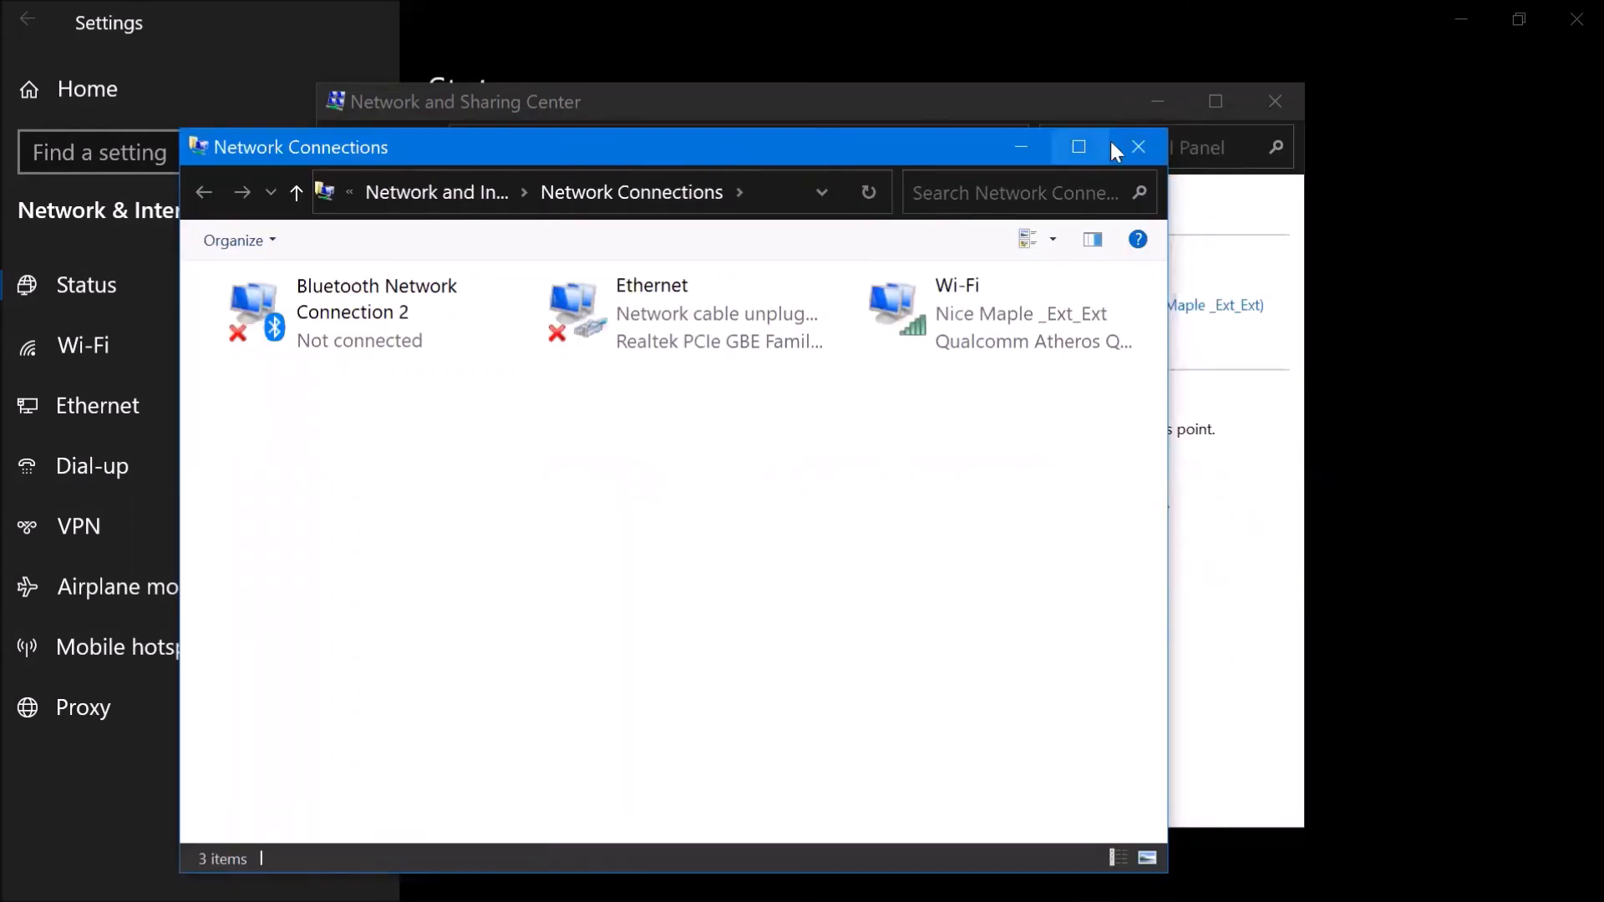
left_click(1133, 135)
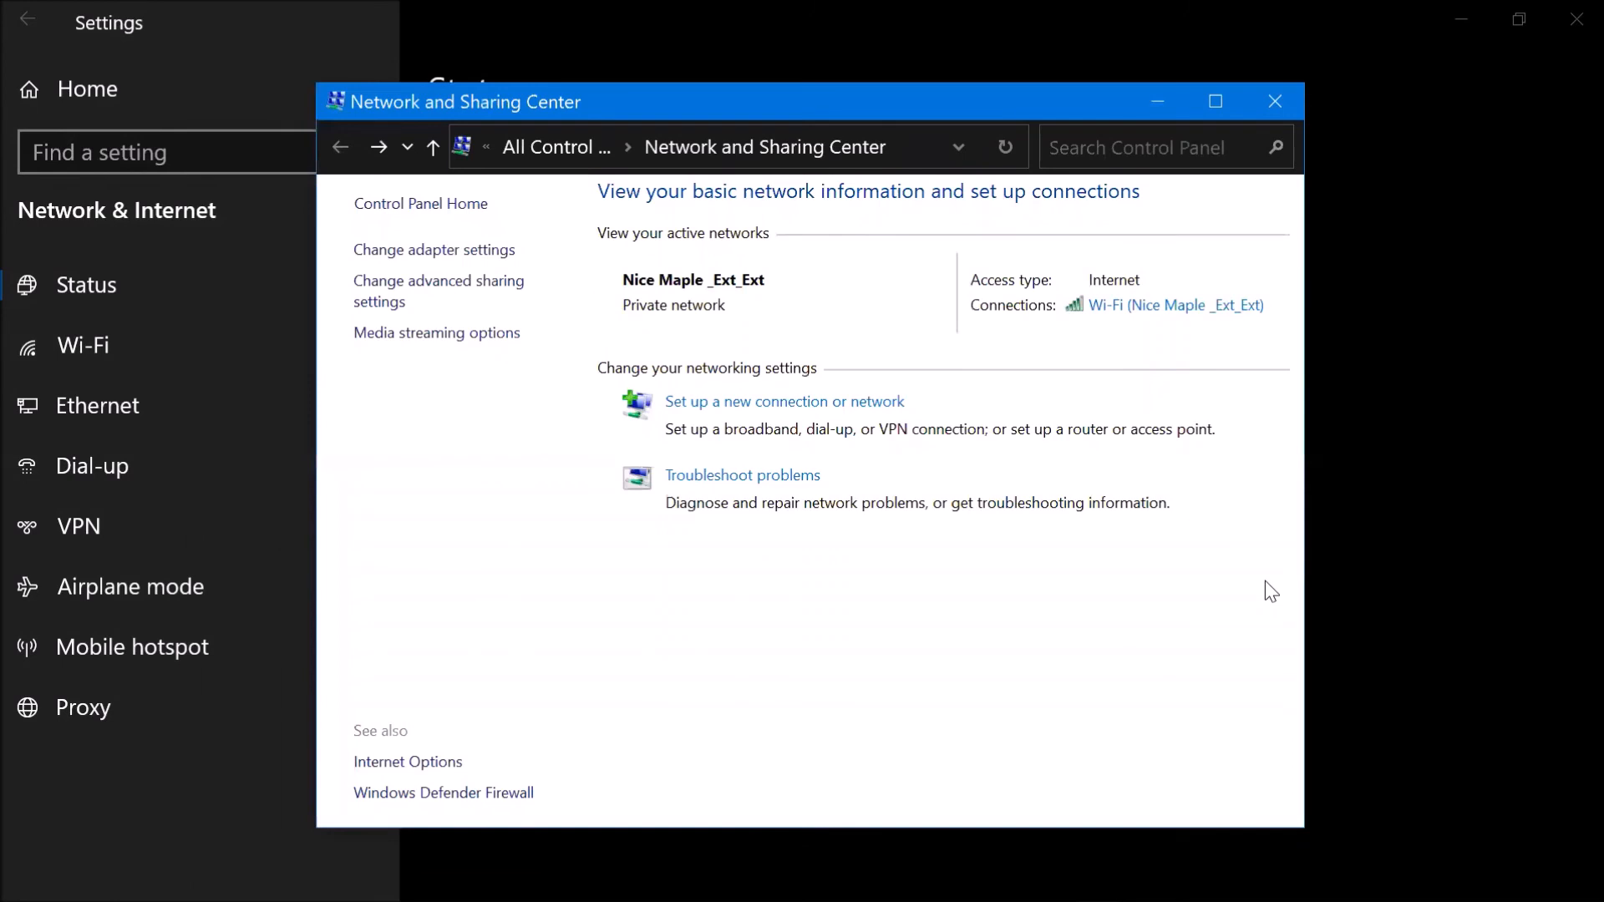